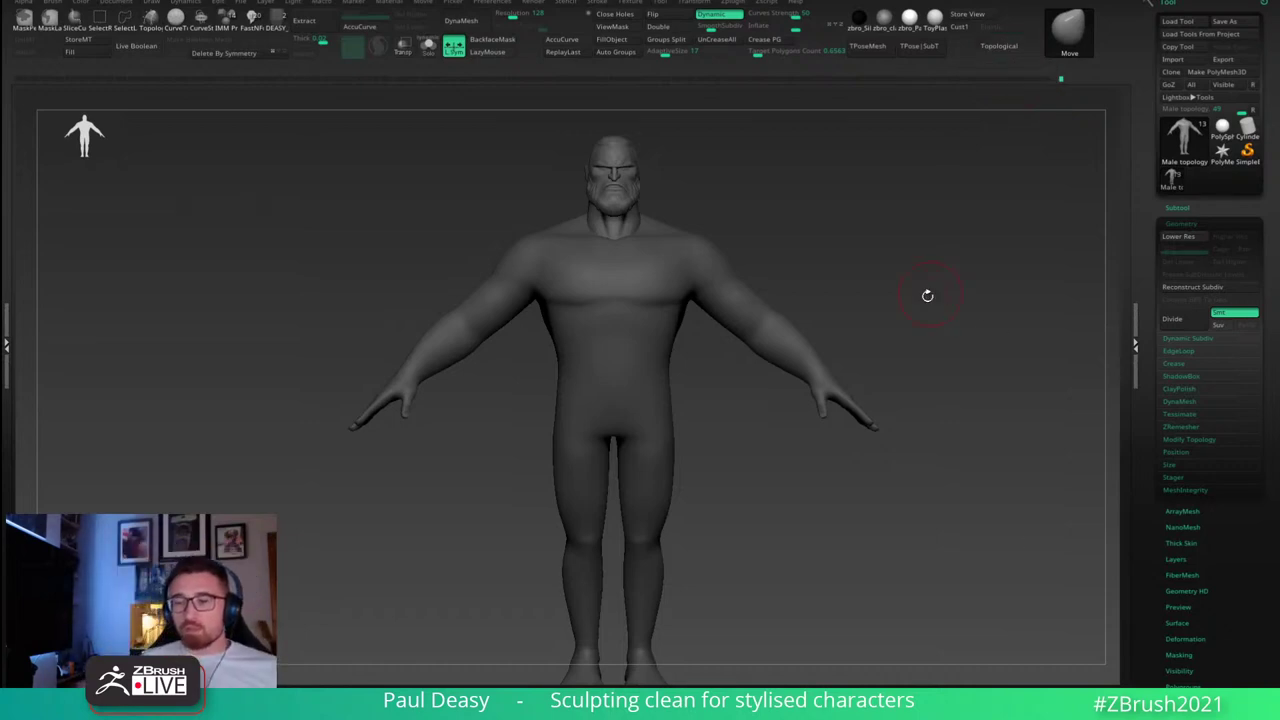
Step: Inspect the male base body from the front and compare it with the painted general reference
{"action": "left_click_drag", "start_coordinate": [809, 241], "coordinate": [784, 215], "text": "alt"}
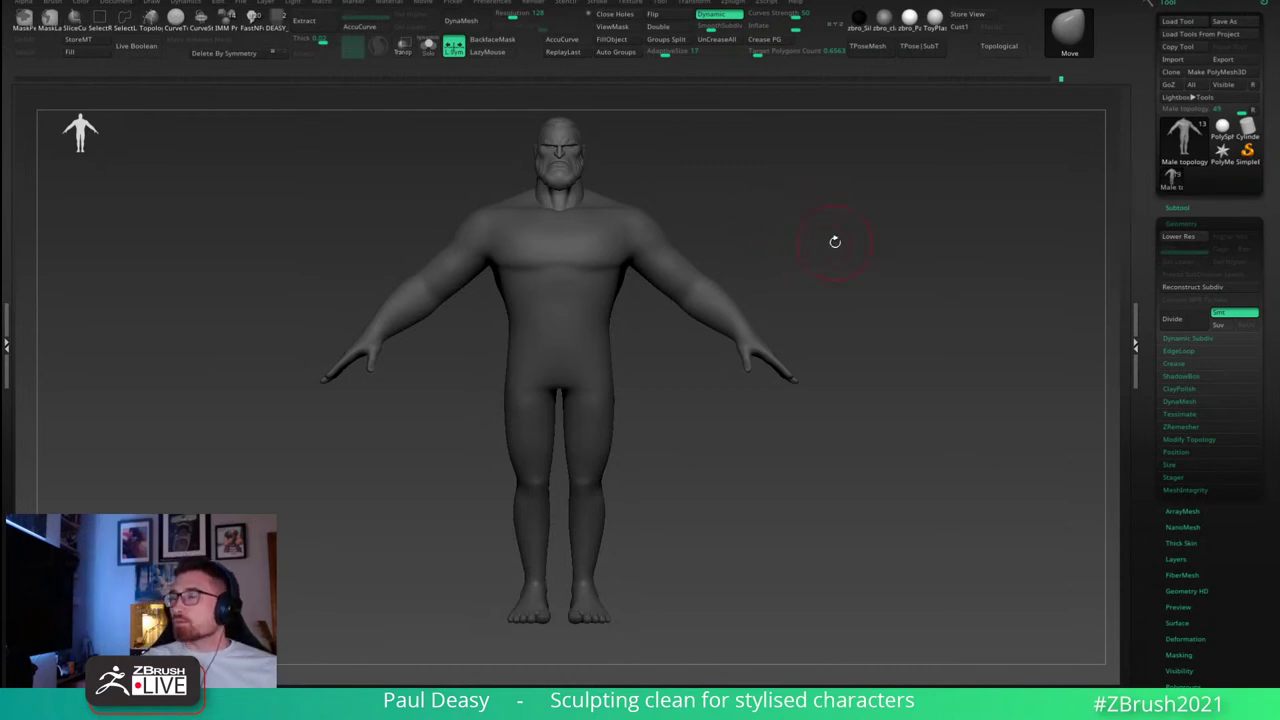
{"action": "mouse_move", "coordinate": [835, 241]}
{"action": "left_mouse_down"}
{"action": "mouse_move", "coordinate": [809, 214]}
{"action": "mouse_move", "coordinate": [831, 234]}
{"action": "left_mouse_up"}
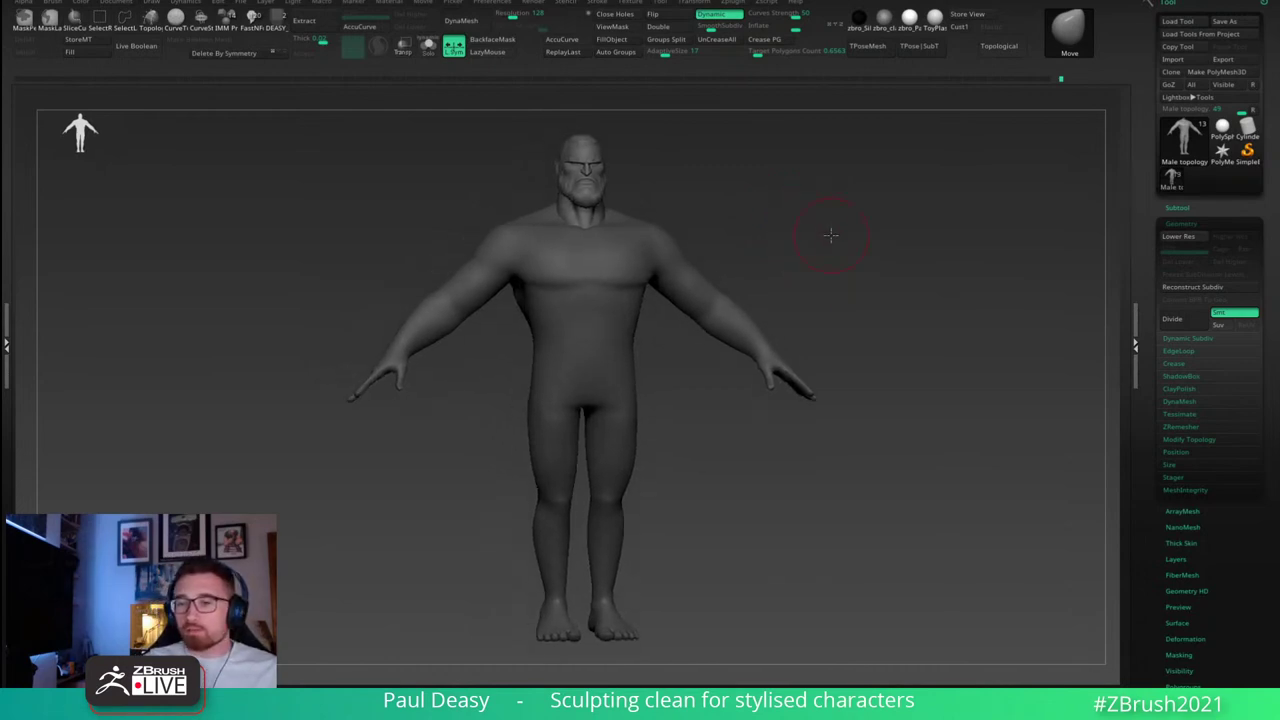
{"action": "right_click_drag", "start_coordinate": [930, 2], "coordinate": [848, 320]}
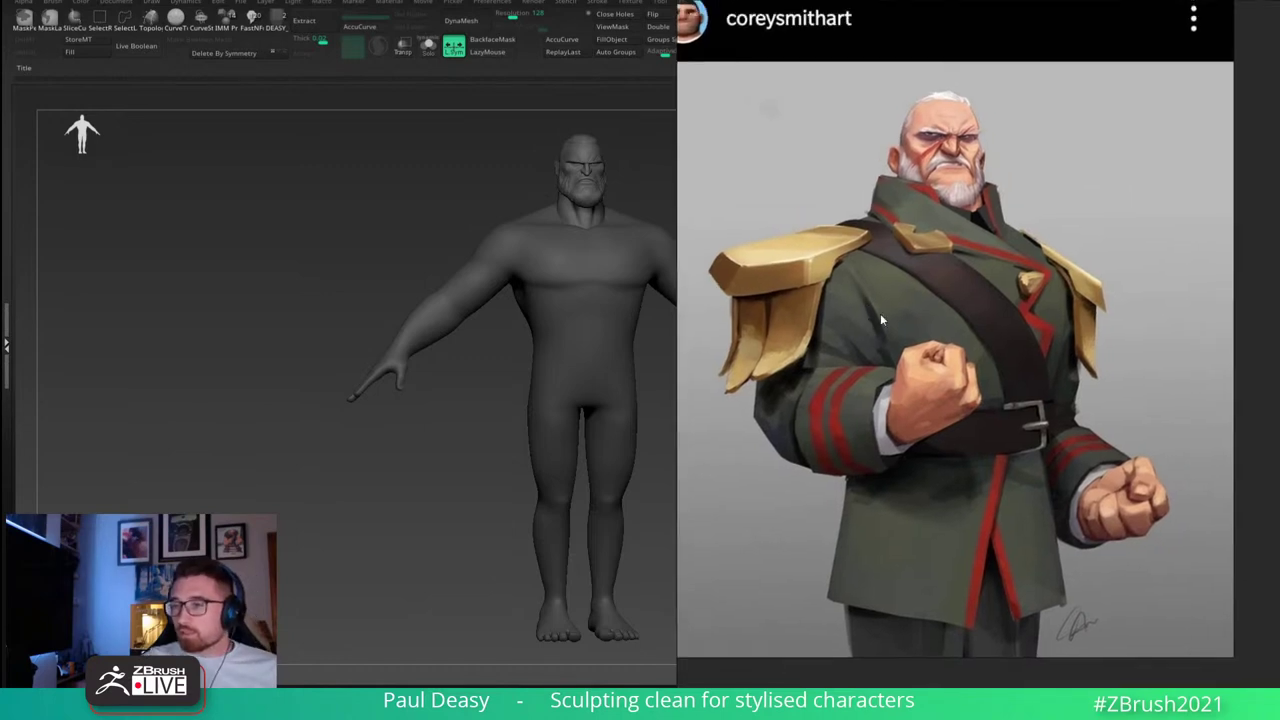
{"action": "key", "text": "alt+Tab"}
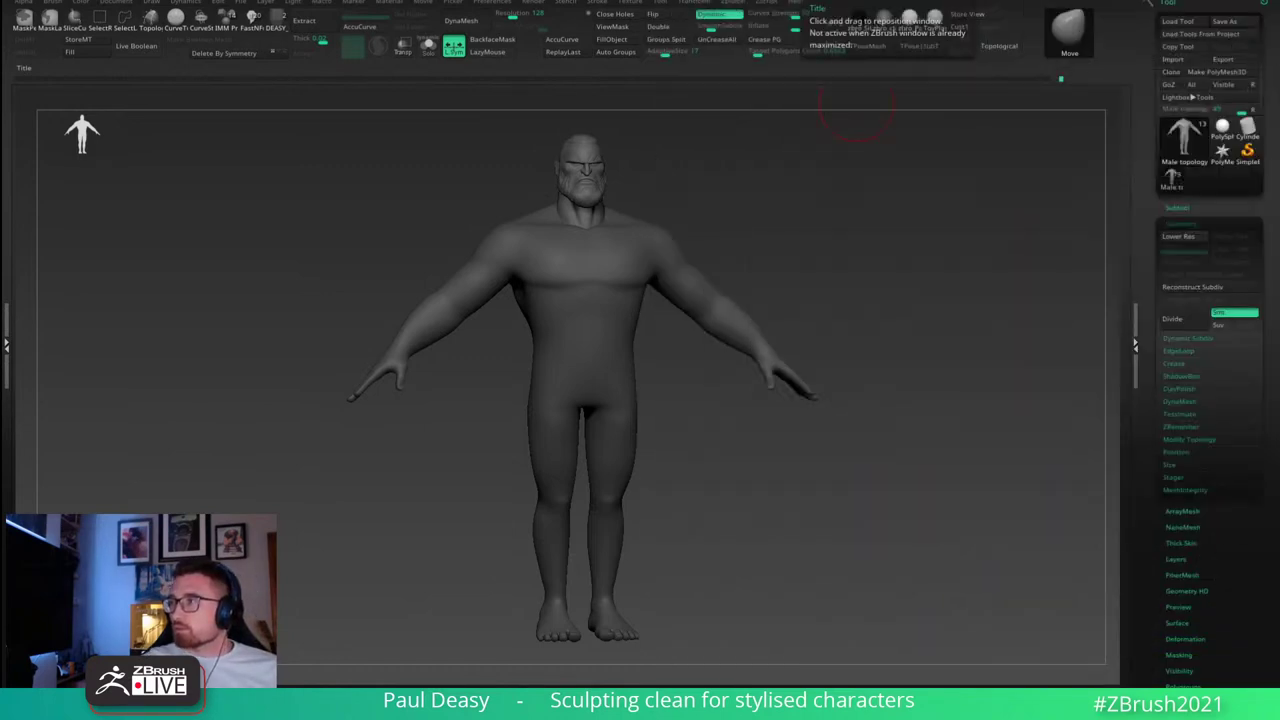
Step: Import the painted general reference image as a texture and add it to Spotlight
{"action": "left_click", "coordinate": [668, 5]}
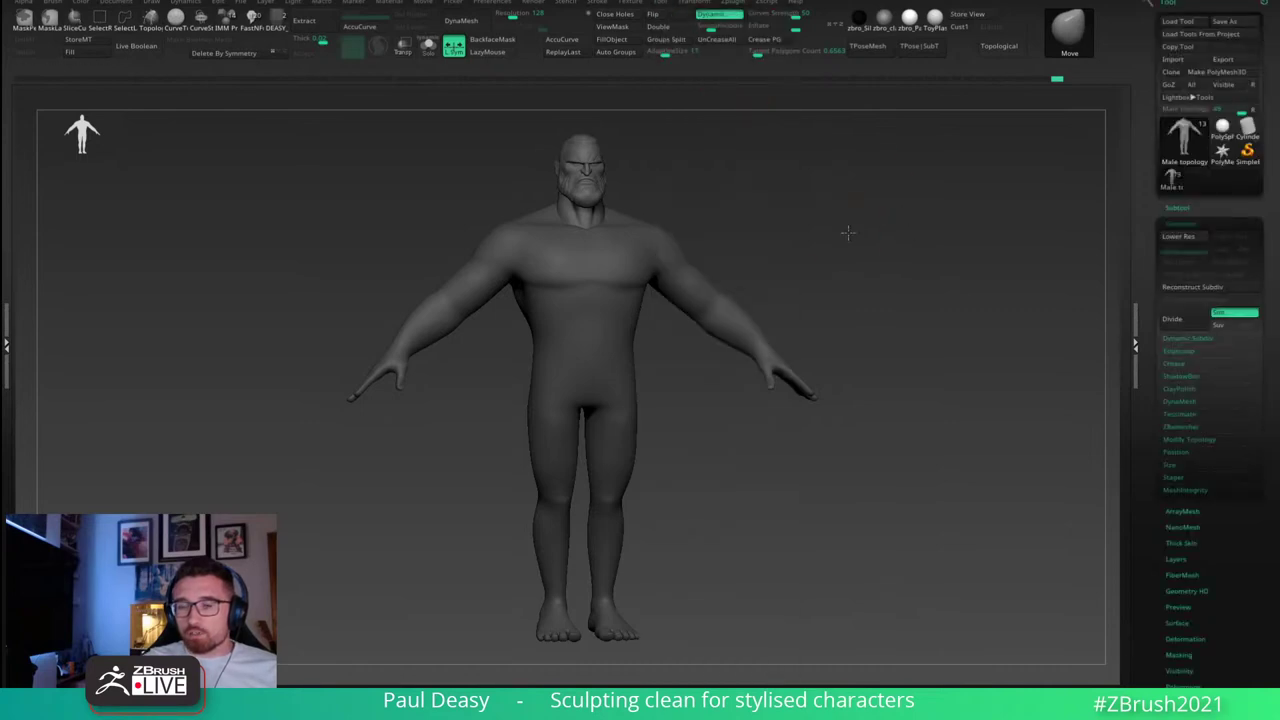
{"action": "left_click_drag", "start_coordinate": [848, 233], "coordinate": [740, 112]}
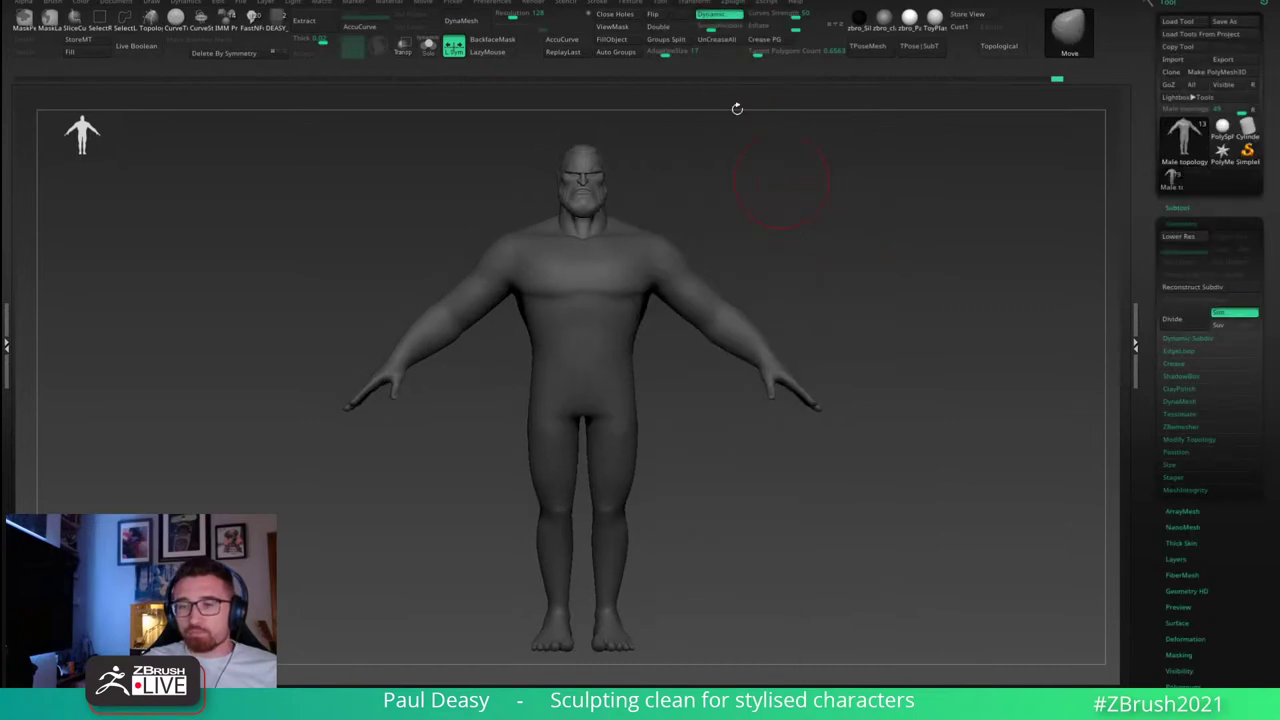
{"action": "left_click", "coordinate": [693, 5]}
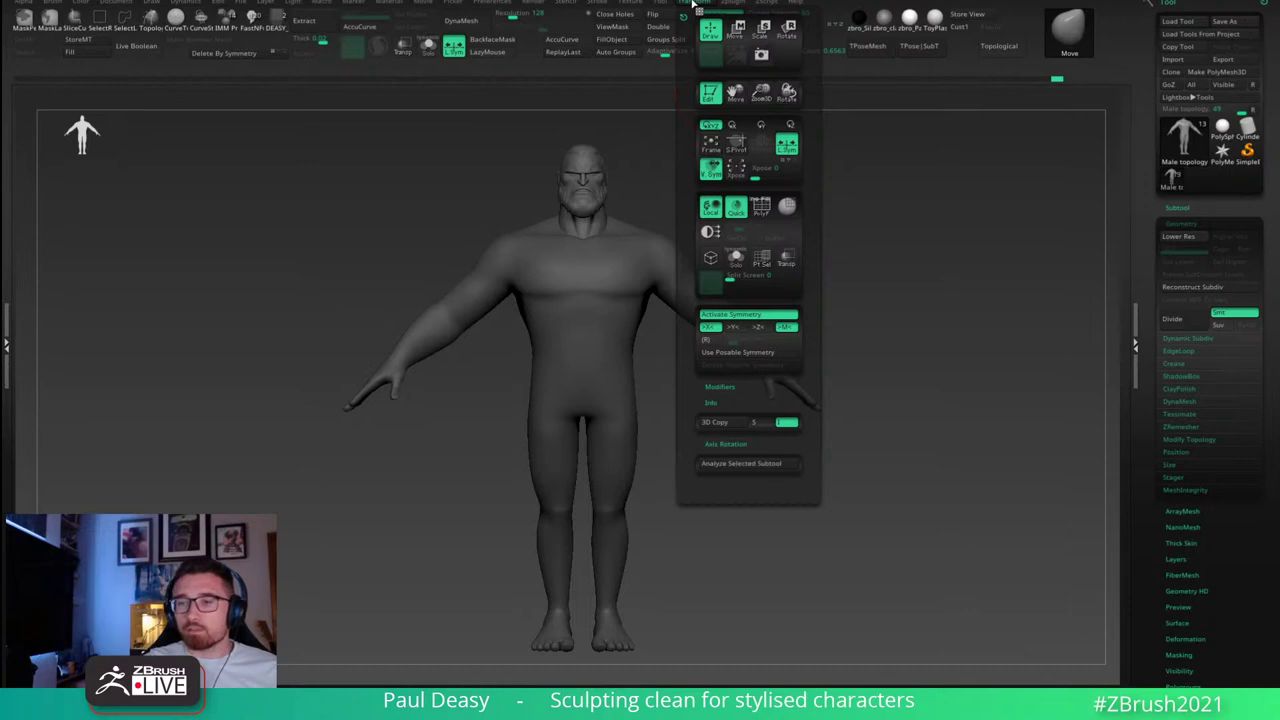
{"action": "left_click", "coordinate": [636, 4]}
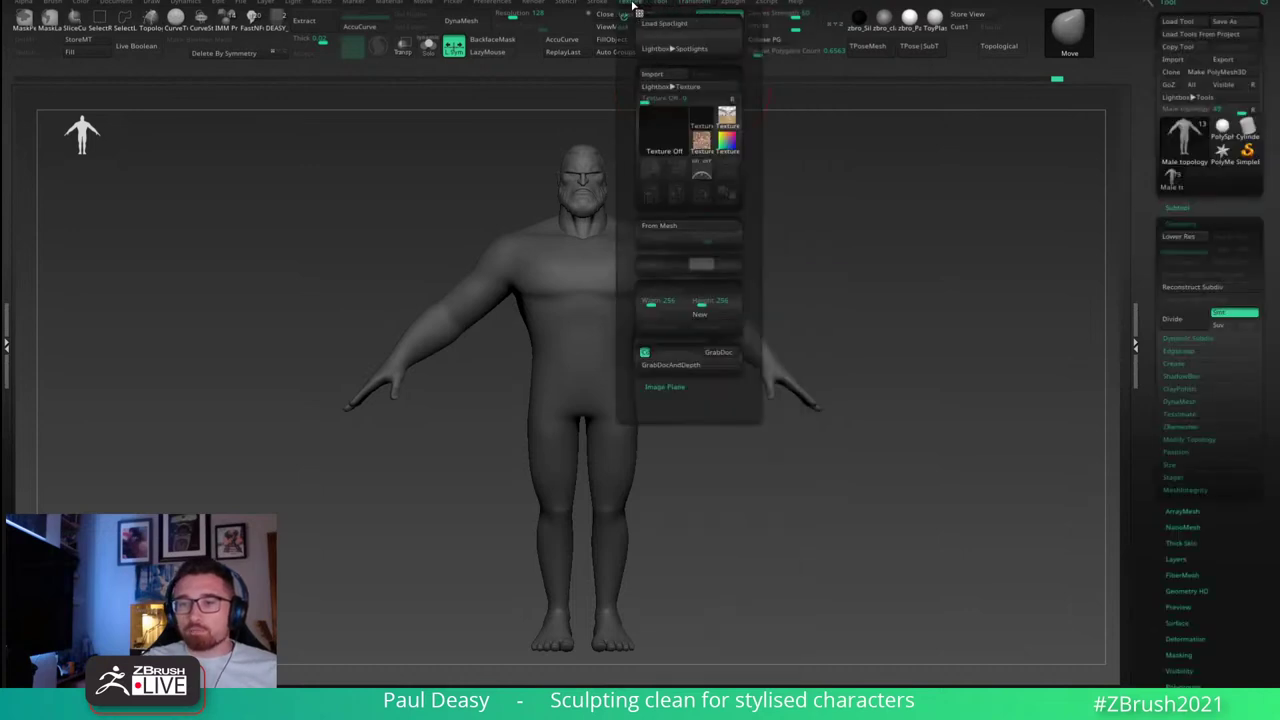
{"action": "left_click", "coordinate": [661, 148]}
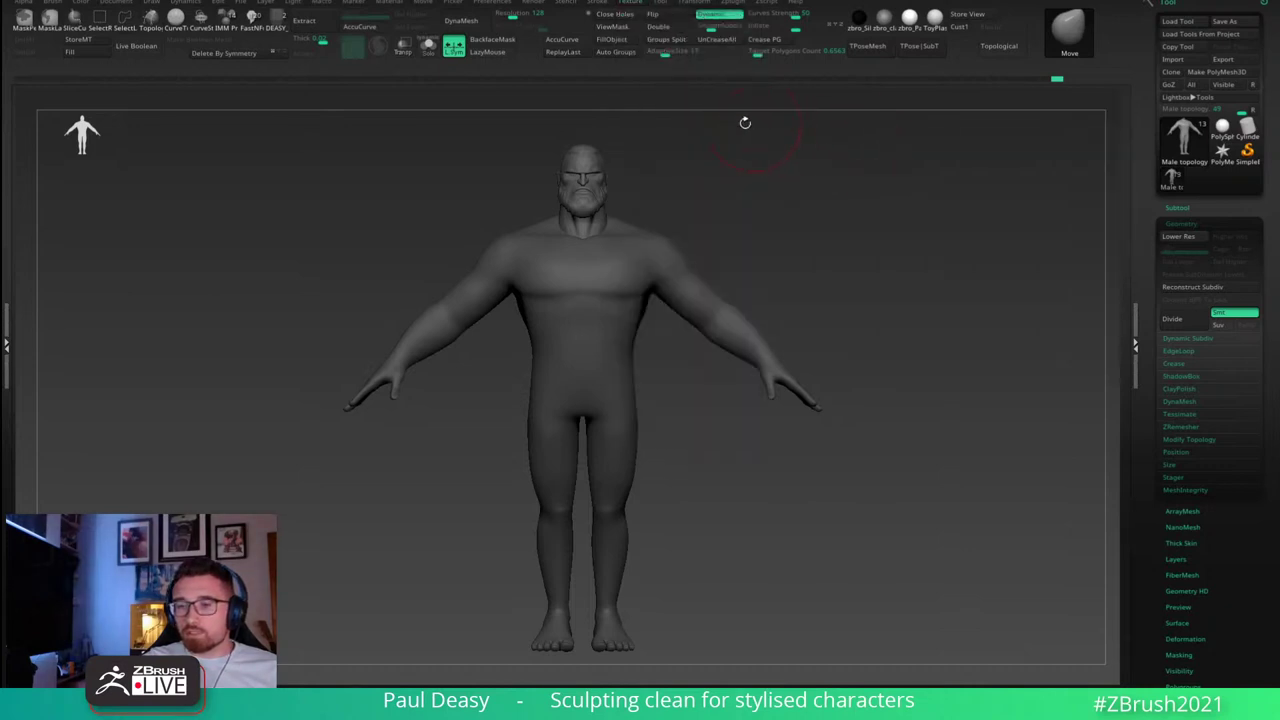
{"action": "left_click", "coordinate": [636, 5]}
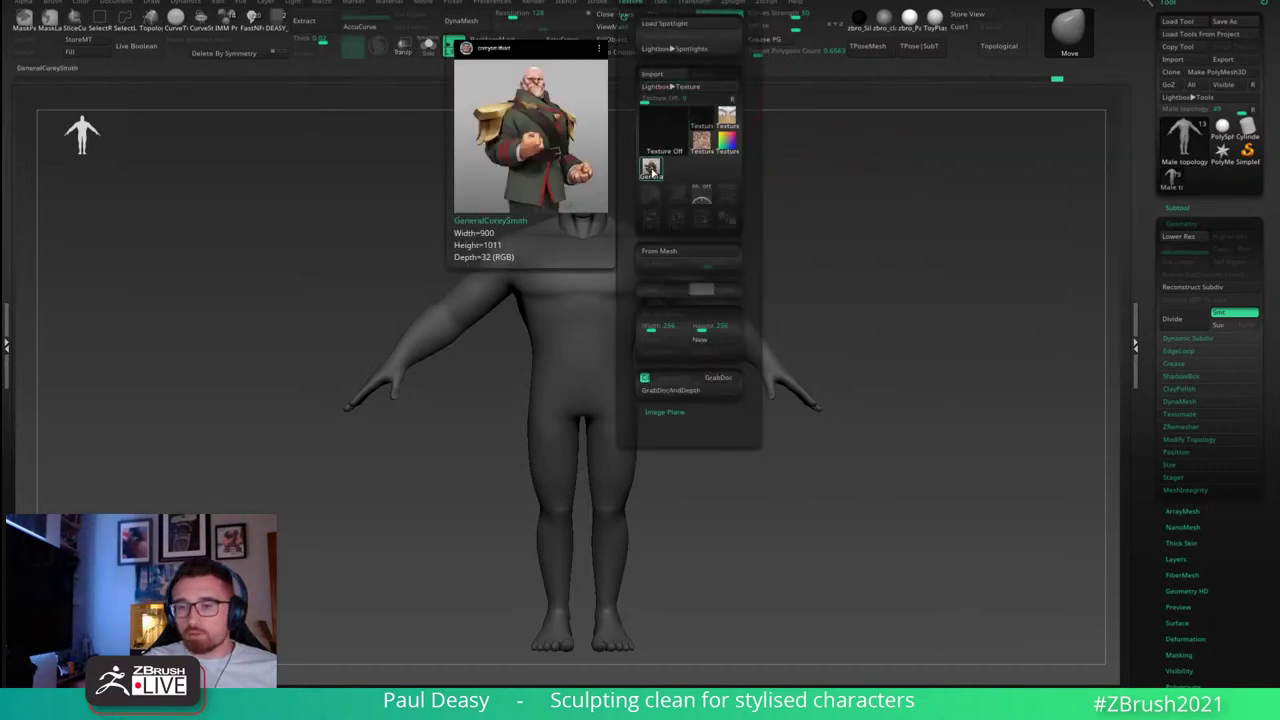
{"action": "left_click", "coordinate": [651, 168]}
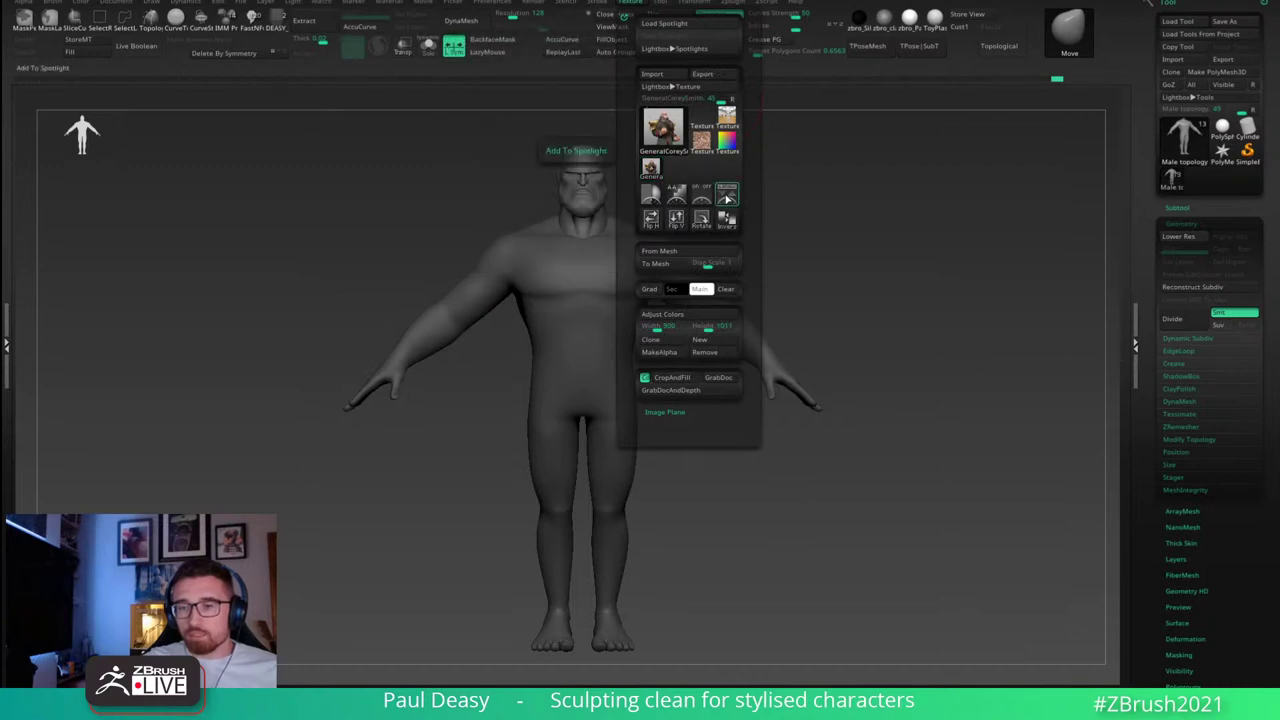
{"action": "left_click", "coordinate": [726, 198]}
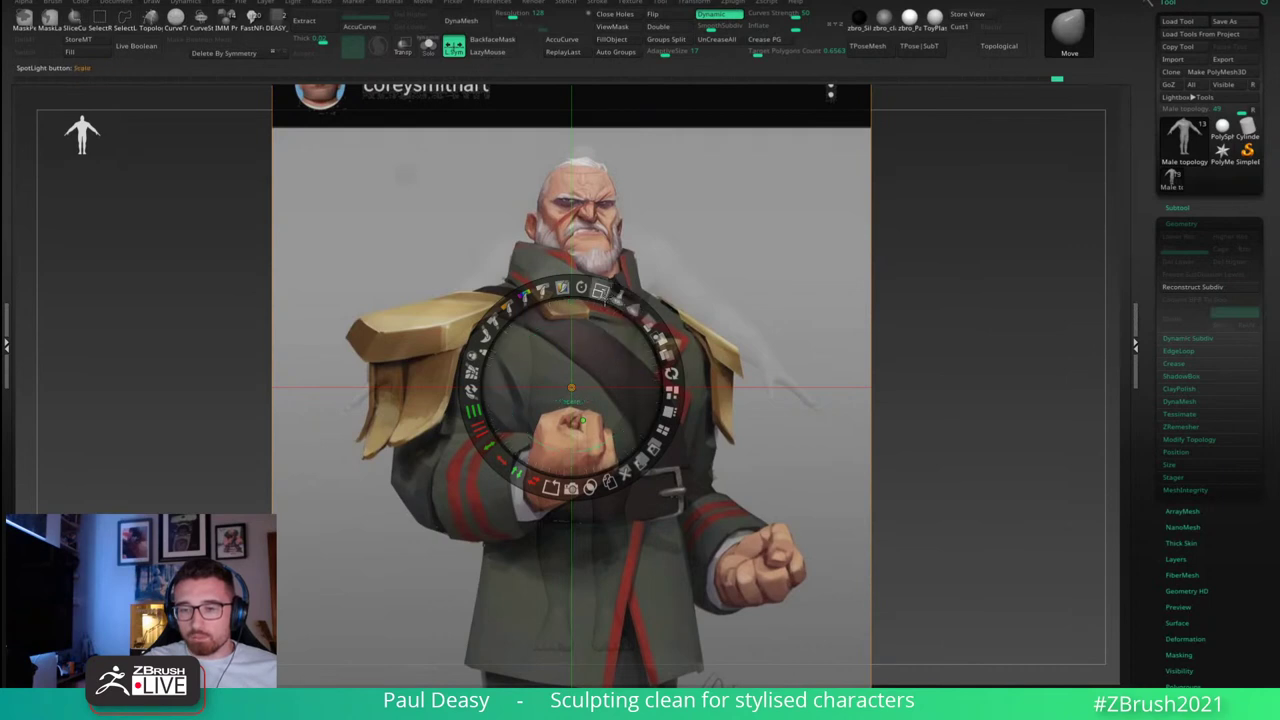
Step: Scale the Spotlight reference image down, place it in the empty space beside the figure, and leave Spotlight editing with the image still displayed
{"action": "left_click_drag", "start_coordinate": [600, 291], "coordinate": [502, 289]}
{"action": "left_click_drag", "start_coordinate": [600, 328], "coordinate": [181, 236]}
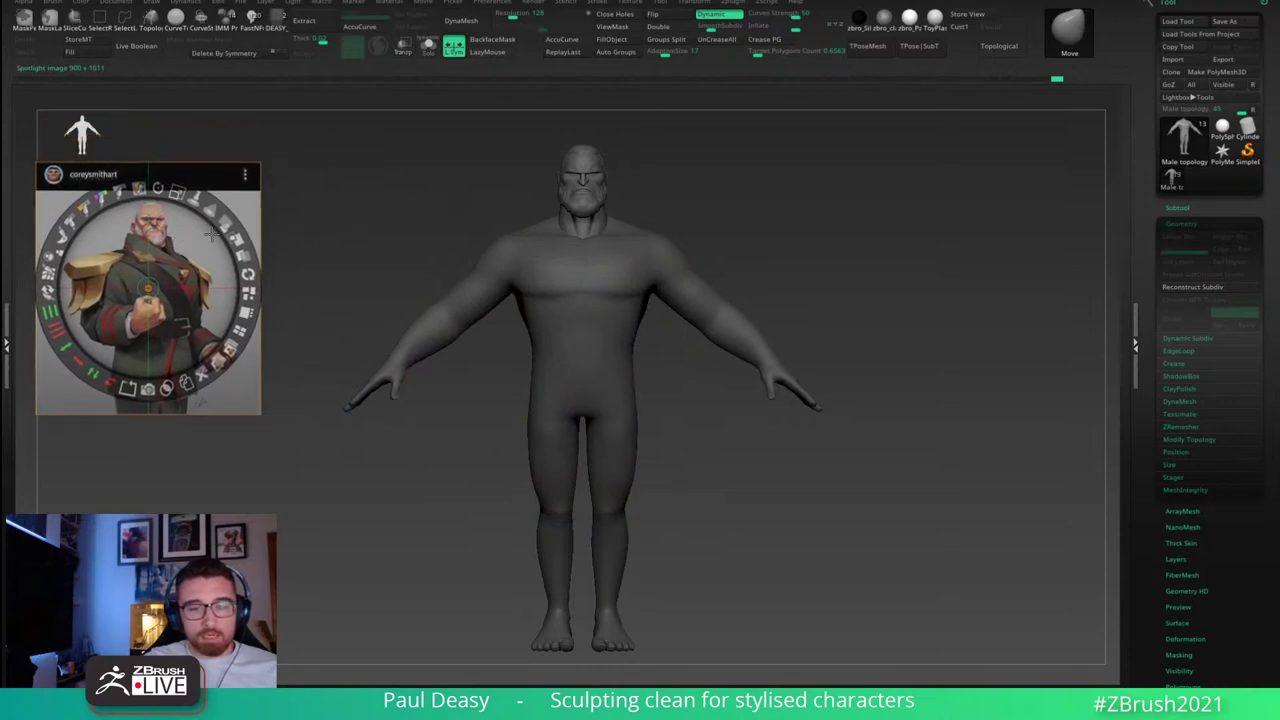
{"action": "key", "text": "z"}
{"action": "key", "text": "z"}
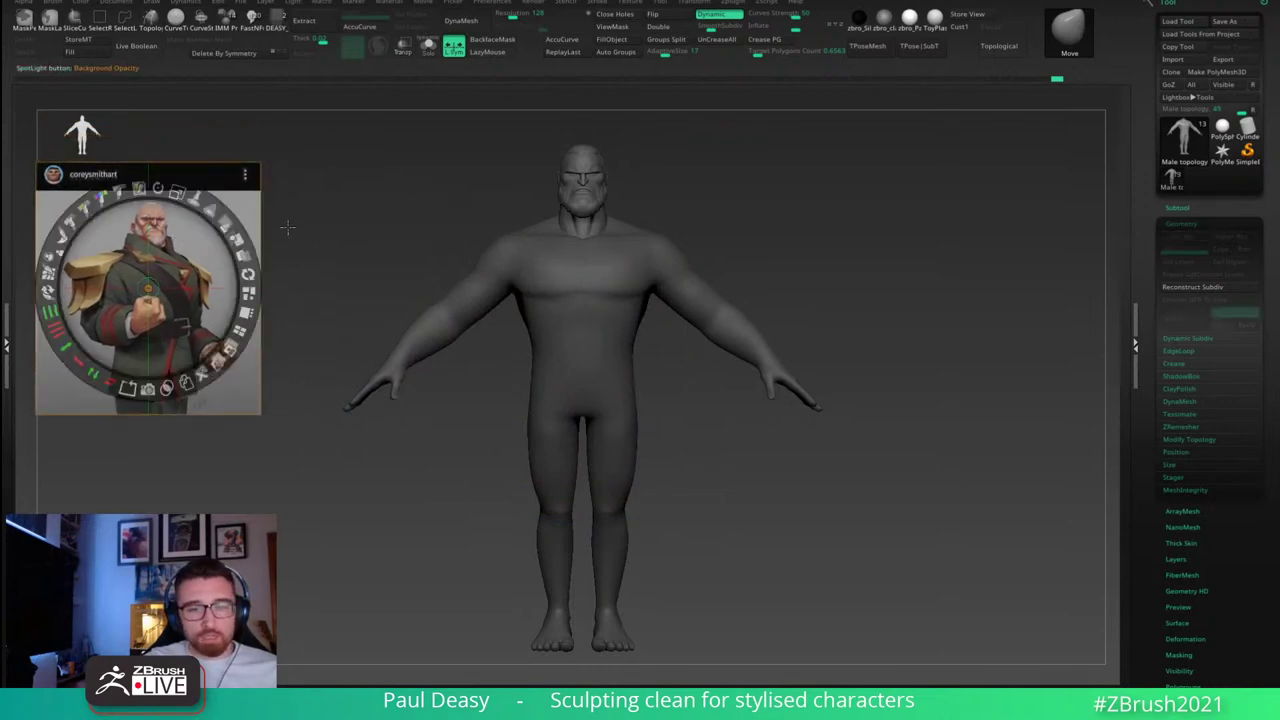
{"action": "key", "text": "shift+z"}
{"action": "key", "text": "shift+z"}
{"action": "key", "text": "shift+z"}
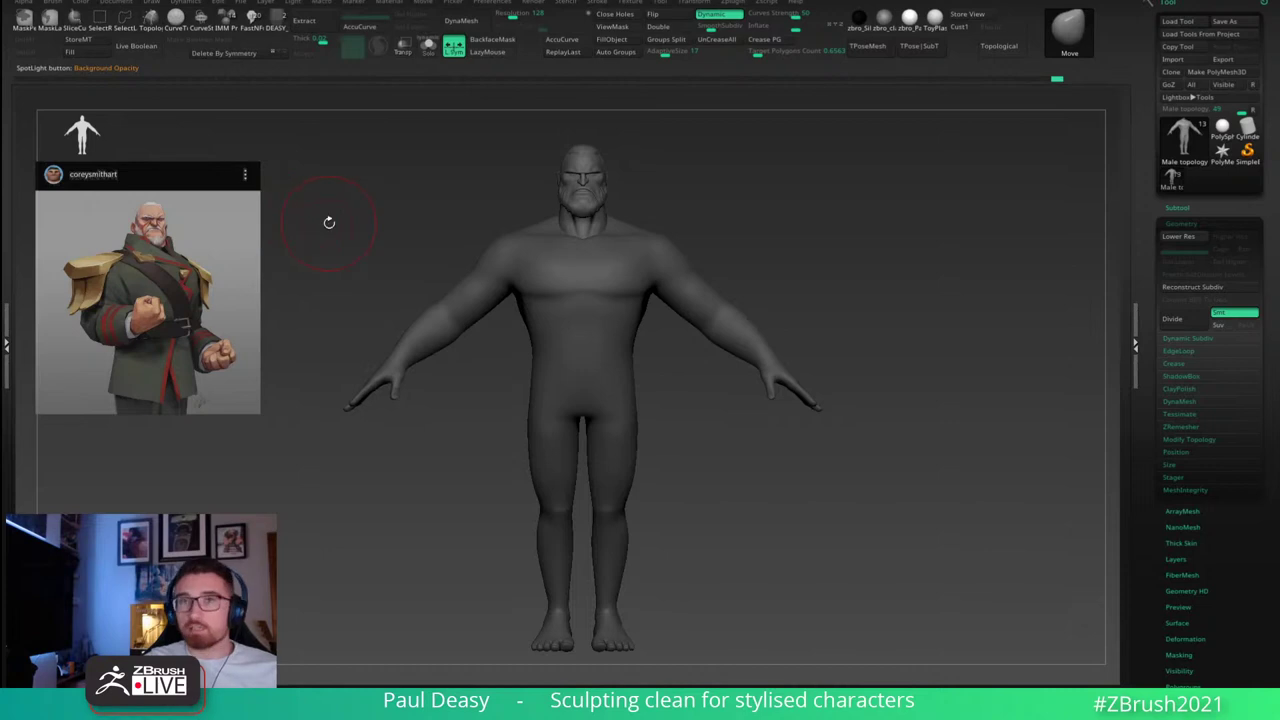
{"action": "key", "text": "shift+z"}
{"action": "key", "text": "shift+z"}
{"action": "key", "text": "shift+z"}
{"action": "key", "text": "shift+z"}
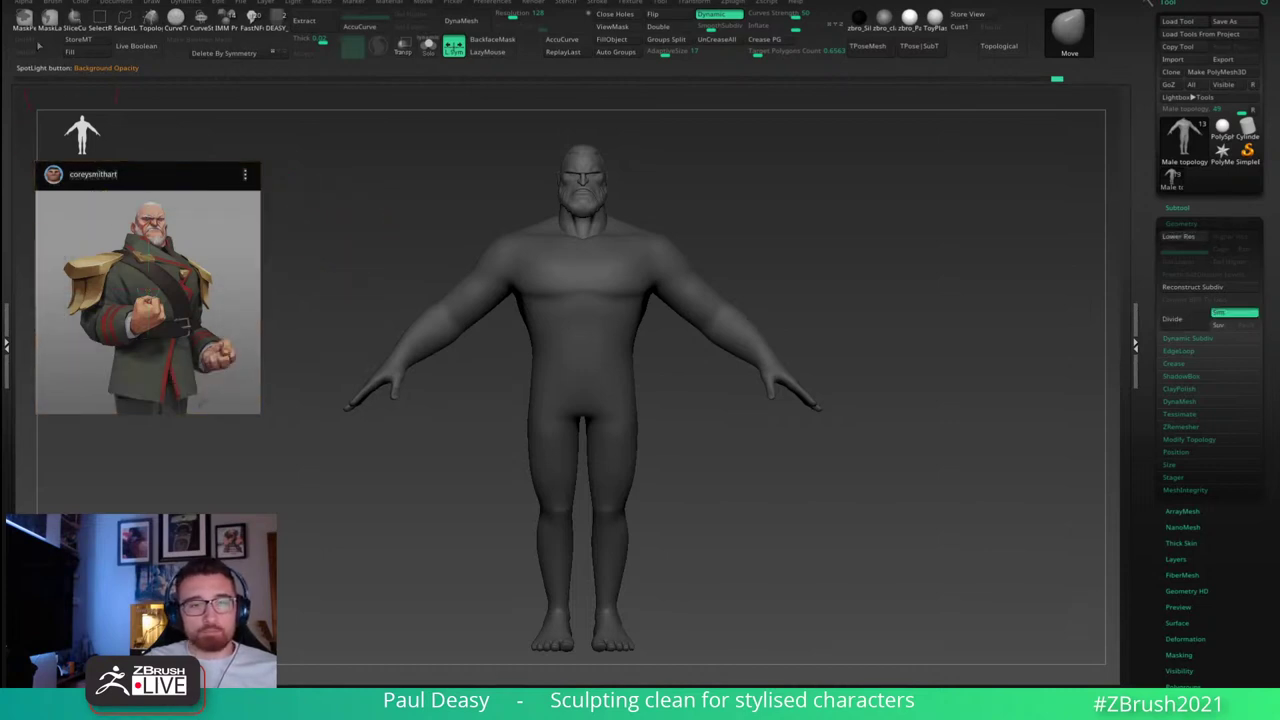
{"action": "left_click", "coordinate": [54, 4]}
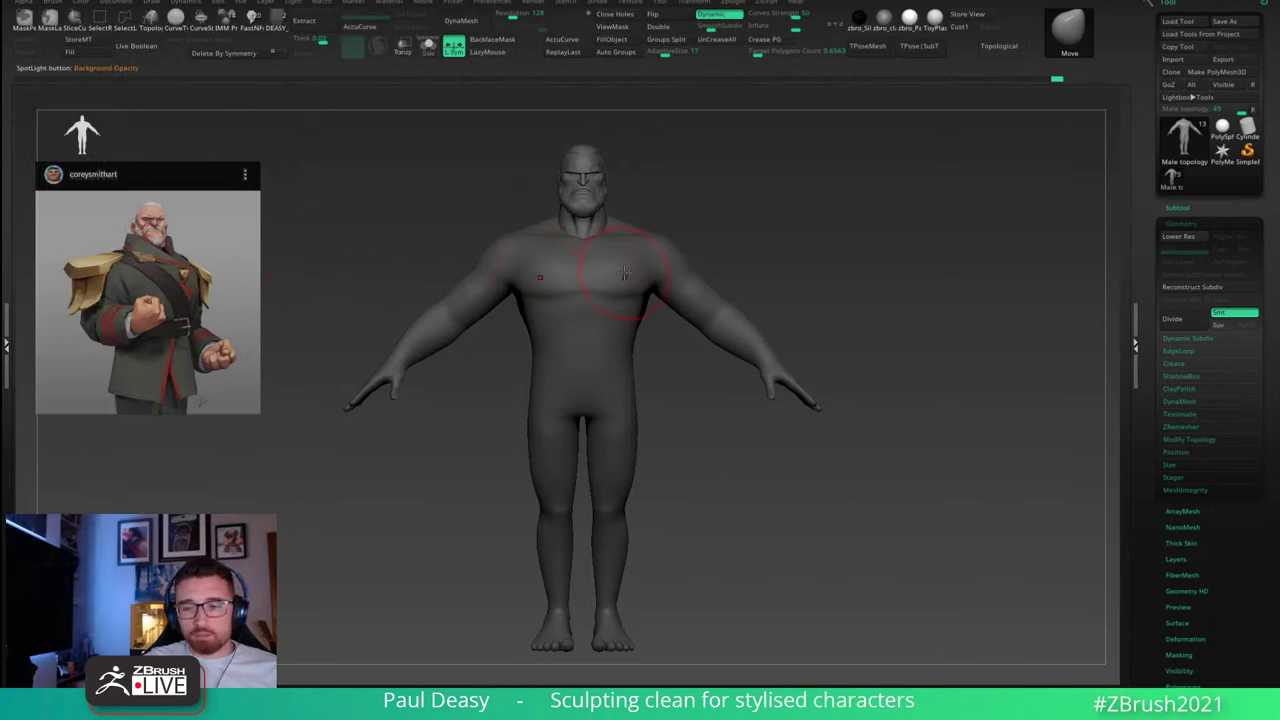
{"action": "mouse_move", "coordinate": [664, 256]}
{"action": "left_mouse_down"}
{"action": "mouse_move", "coordinate": [672, 248]}
{"action": "mouse_move", "coordinate": [666, 264]}
{"action": "left_mouse_up"}
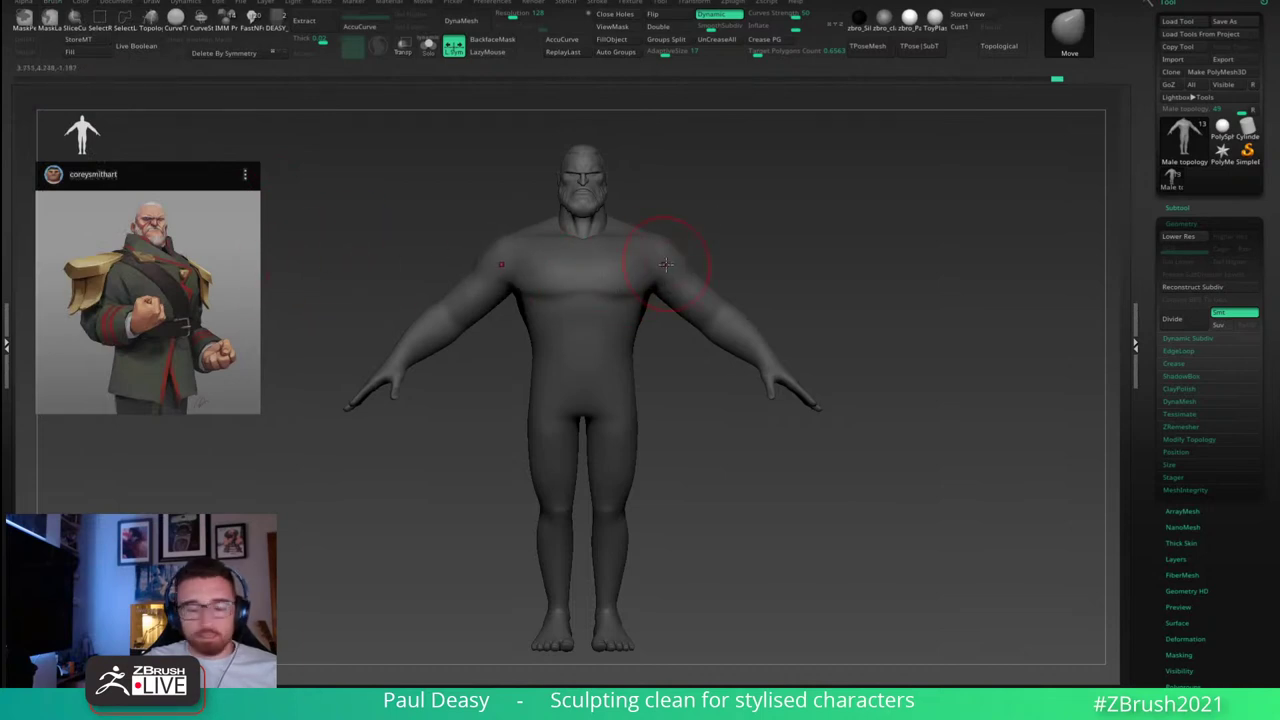
{"action": "key", "text": "b"}
{"action": "key", "text": "c"}
{"action": "key", "text": "b"}
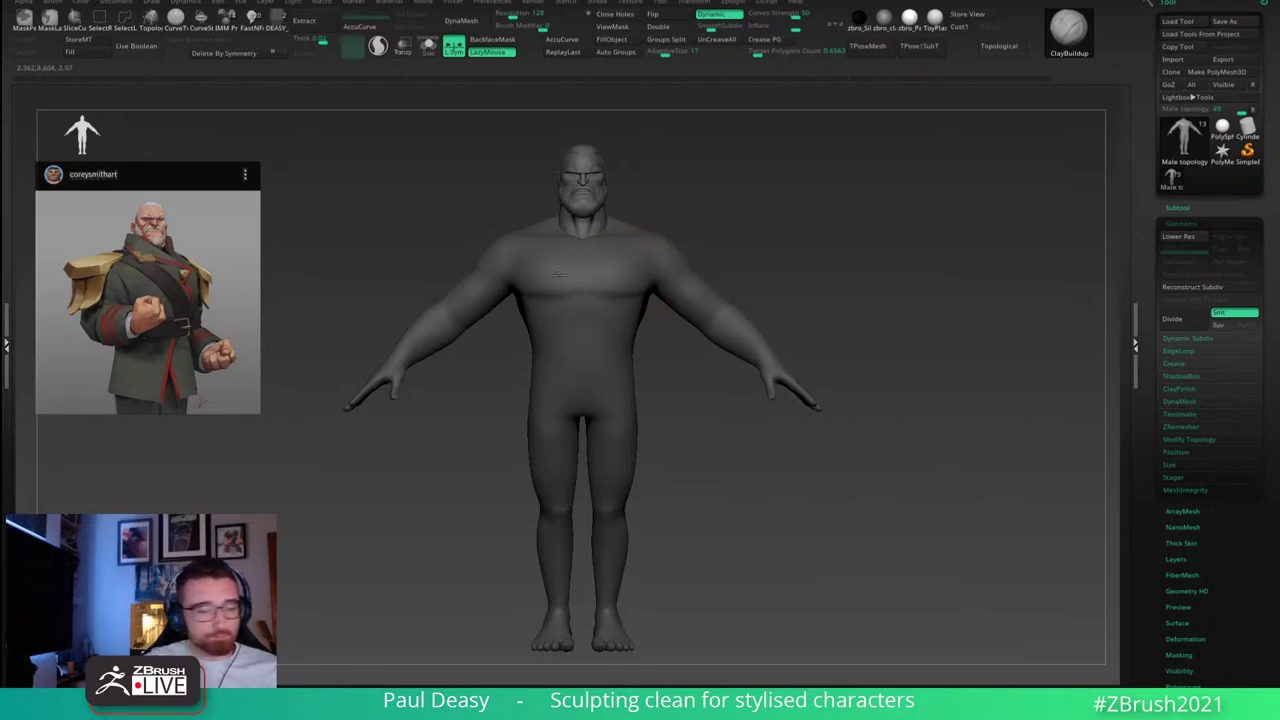
{"action": "key", "text": "b"}
{"action": "key", "text": "m"}
{"action": "key", "text": "v"}
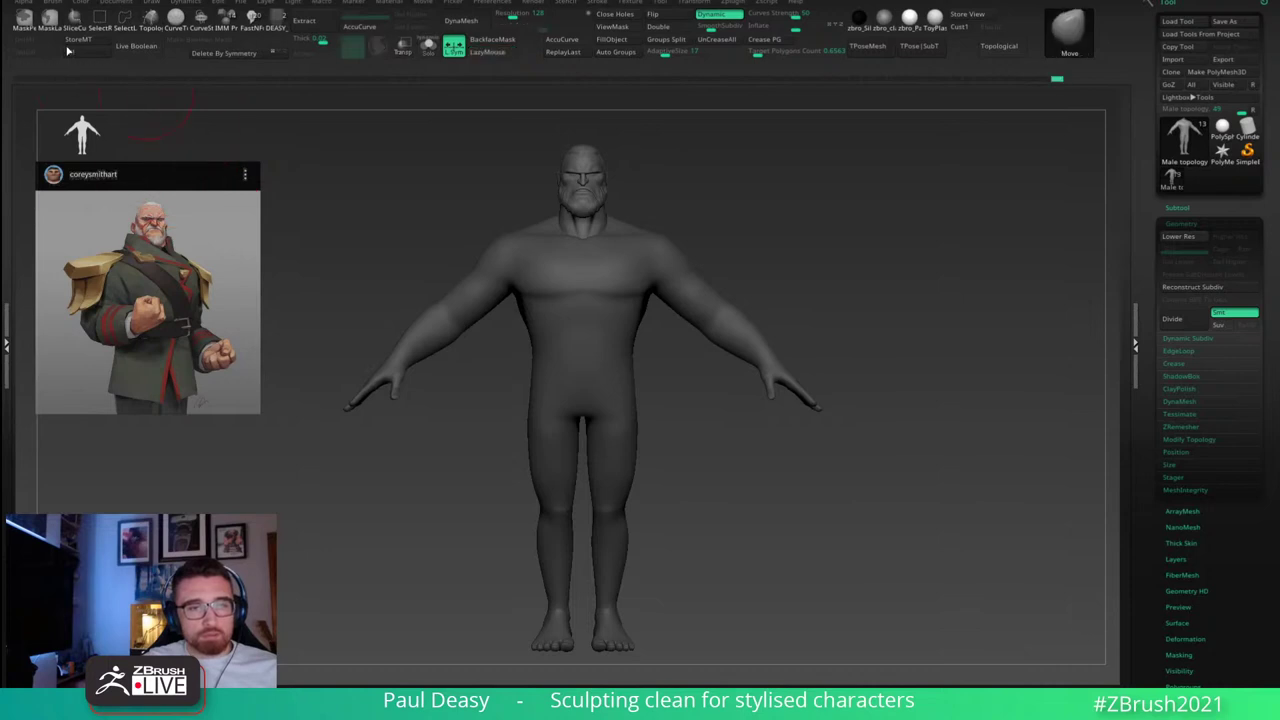
Step: Disable Spotlight Projection in the Samples settings of the Move brush
{"action": "left_click", "coordinate": [52, 3]}
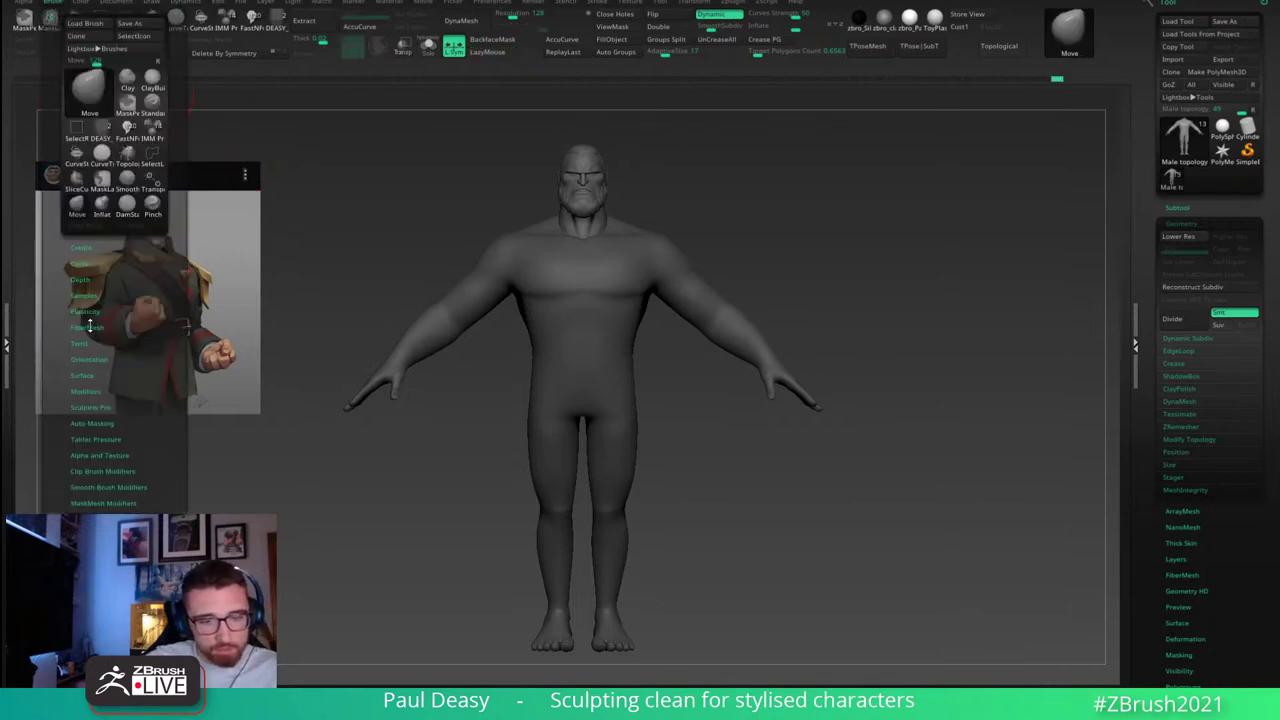
{"action": "left_click", "coordinate": [85, 296]}
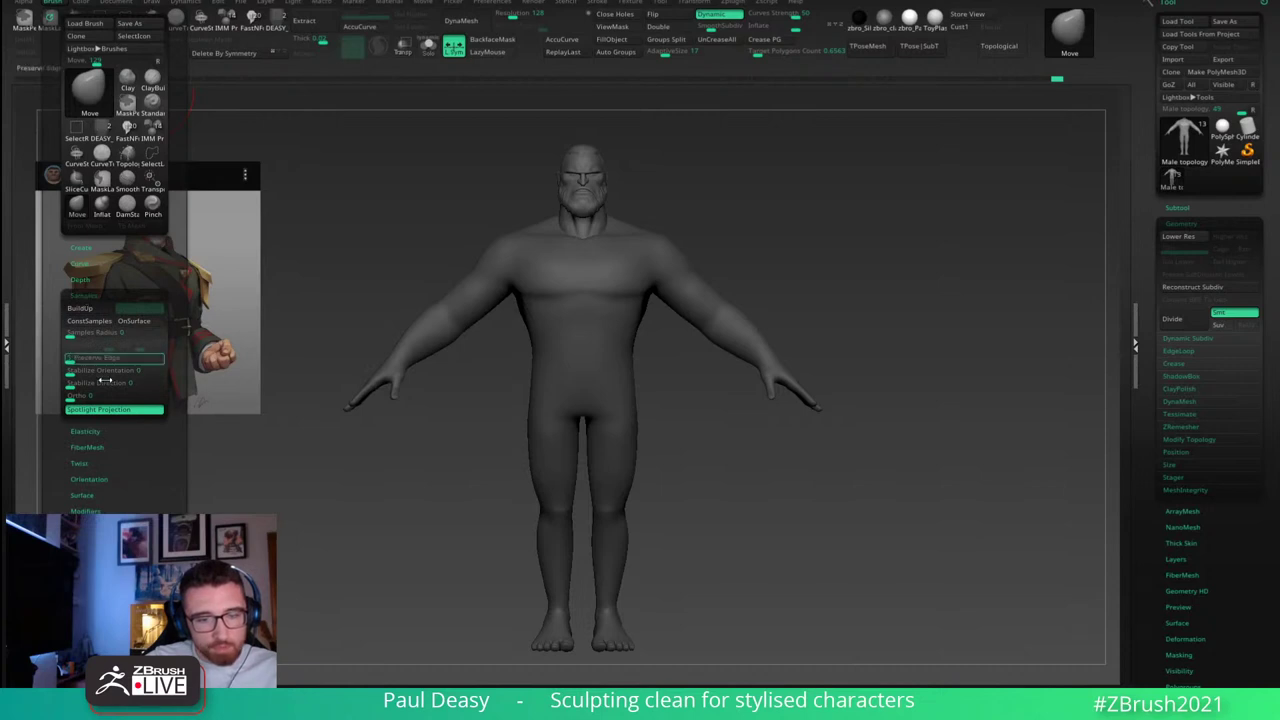
{"action": "left_click", "coordinate": [123, 410]}
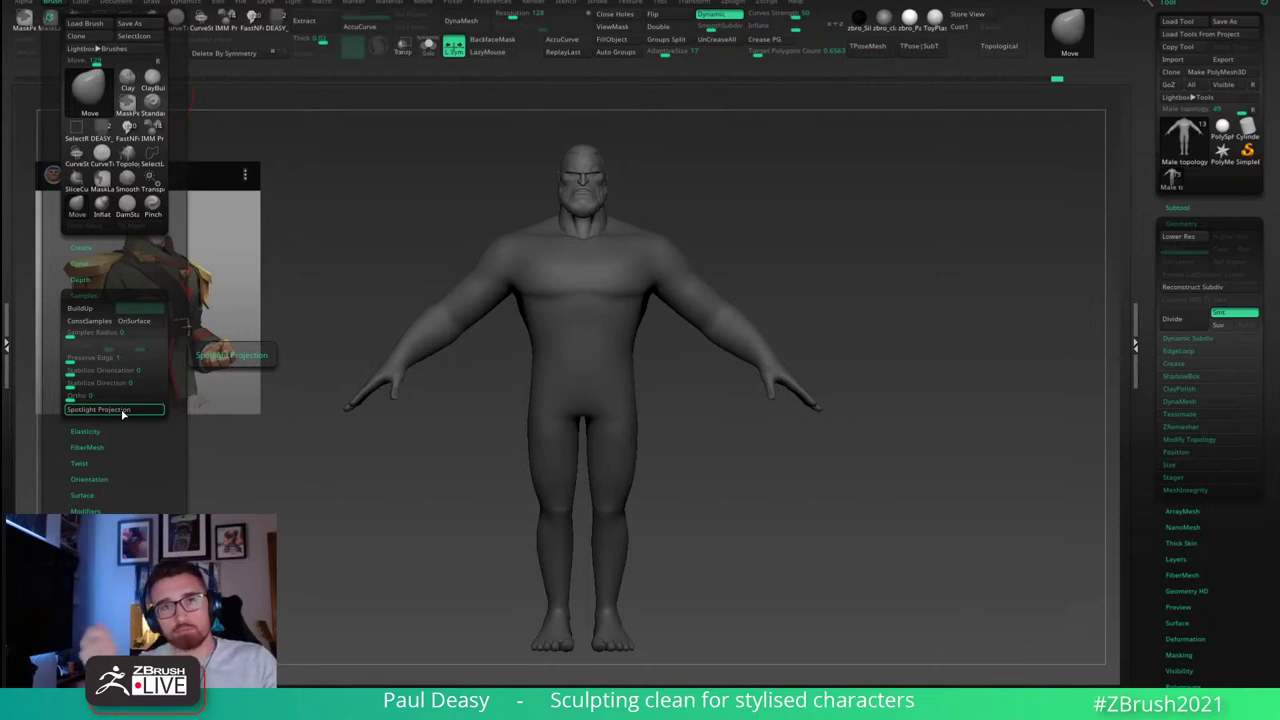
{"action": "left_click", "coordinate": [106, 296]}
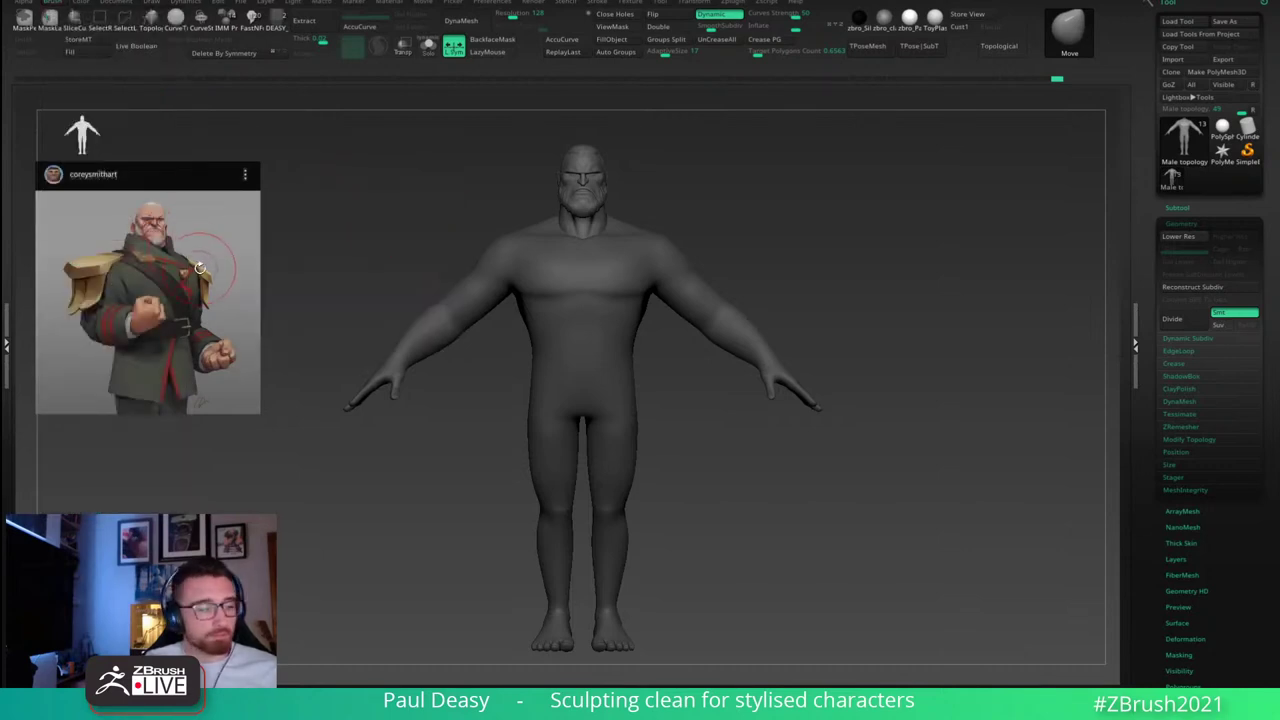
Step: Shrink the Spotlight reference image slightly, shift it closer to the canvas corner, and leave Spotlight editing
{"action": "key", "text": "shift+z"}
{"action": "left_click_drag", "start_coordinate": [176, 198], "coordinate": [167, 194]}
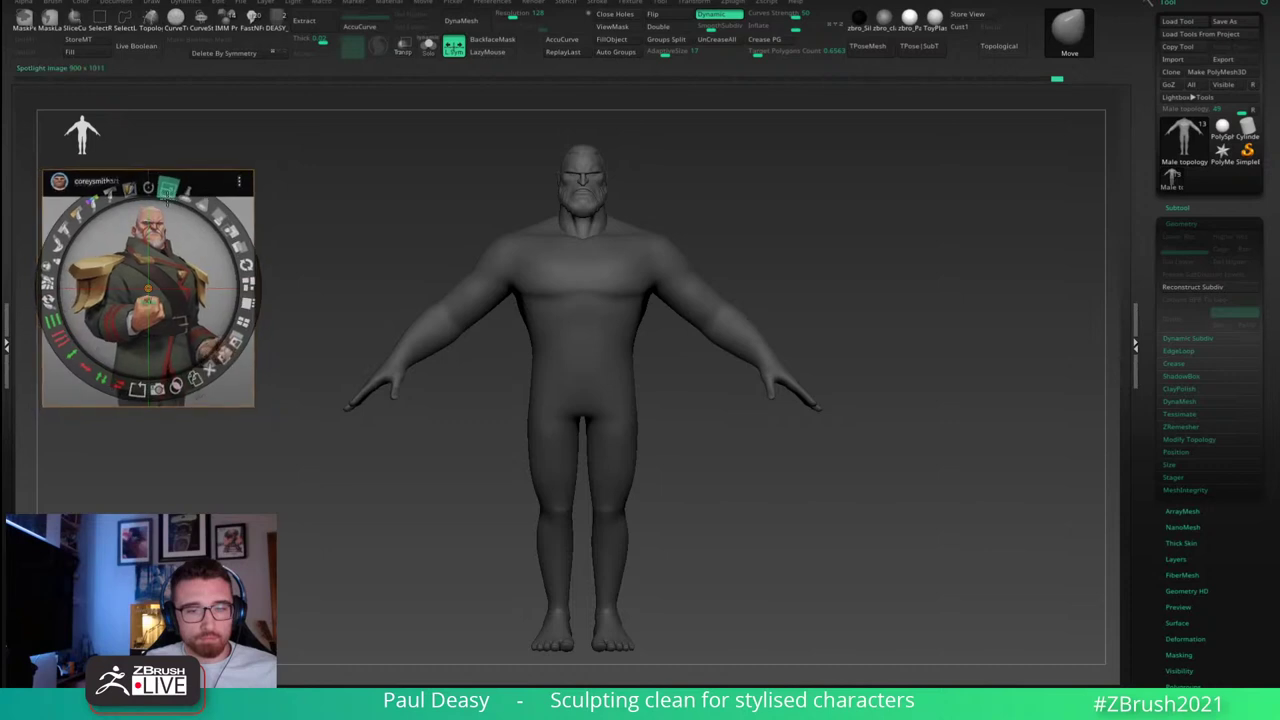
{"action": "left_click_drag", "start_coordinate": [184, 247], "coordinate": [176, 233]}
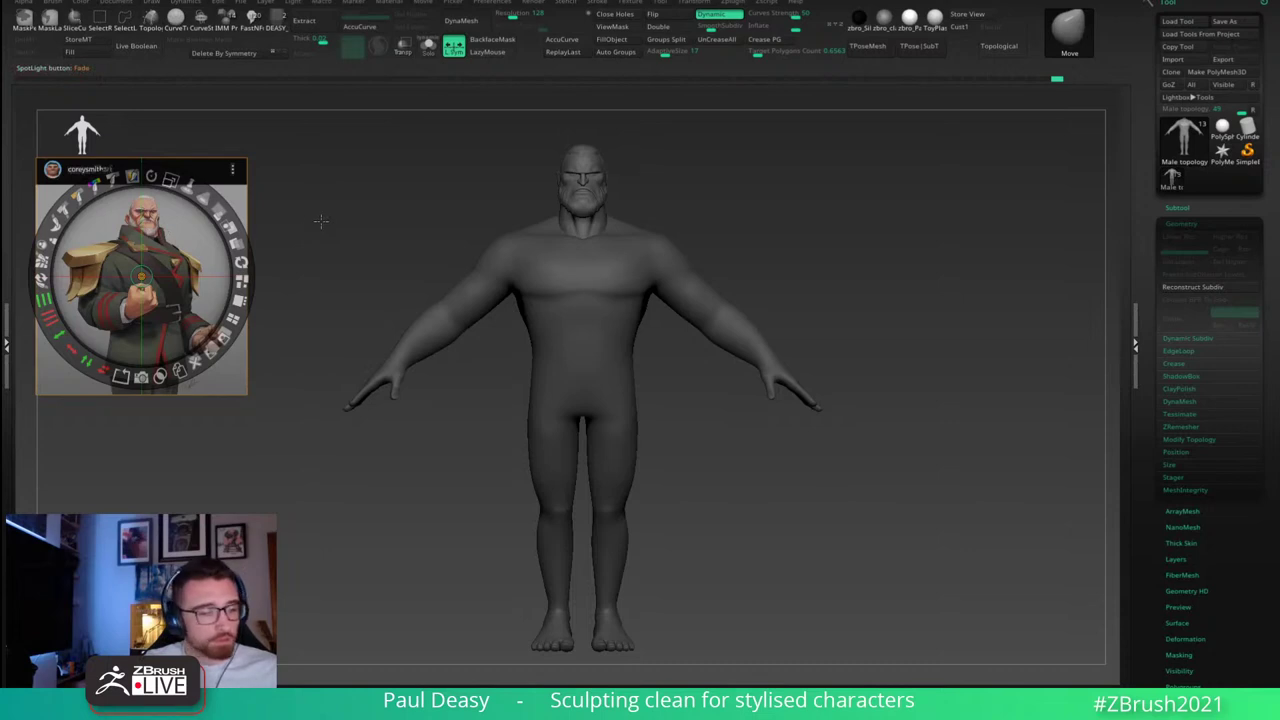
{"action": "key", "text": "z"}
Step: Frame the whole figure and increase the Move brush's draw size slightly
{"action": "key", "text": "f"}
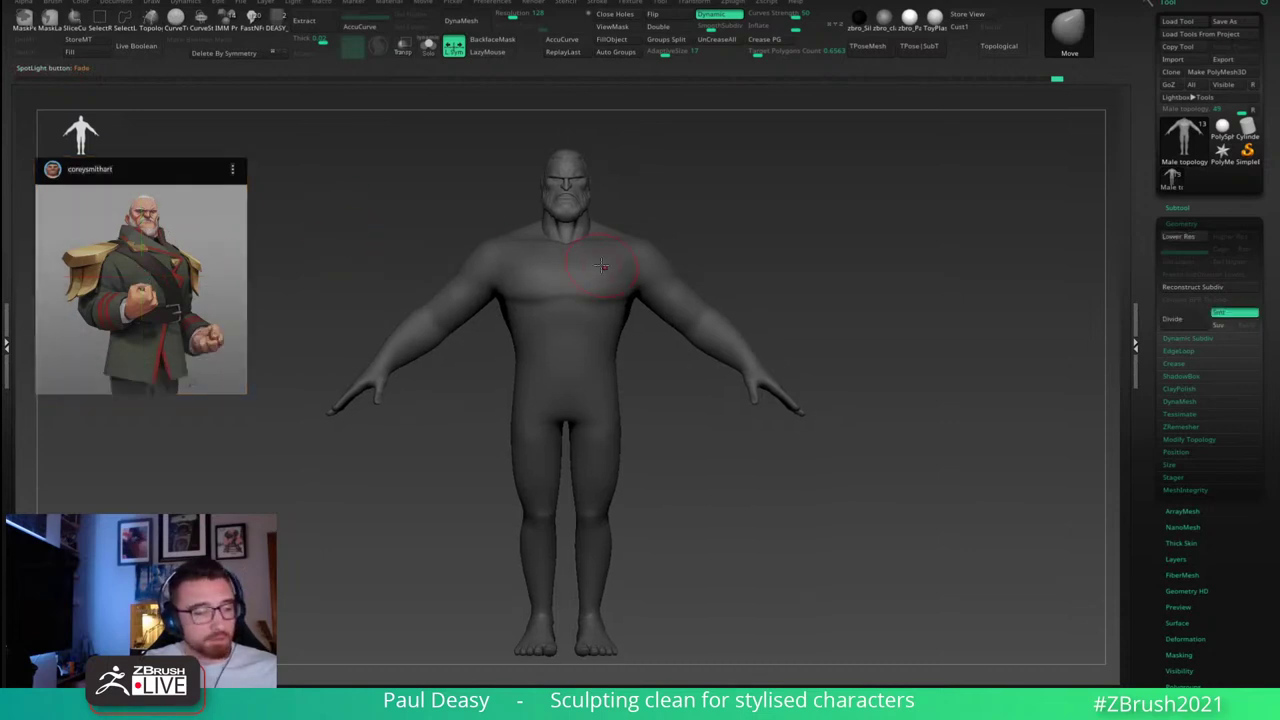
{"action": "key", "text": "space"}
{"action": "left_click_drag", "start_coordinate": [604, 265], "coordinate": [617, 262]}
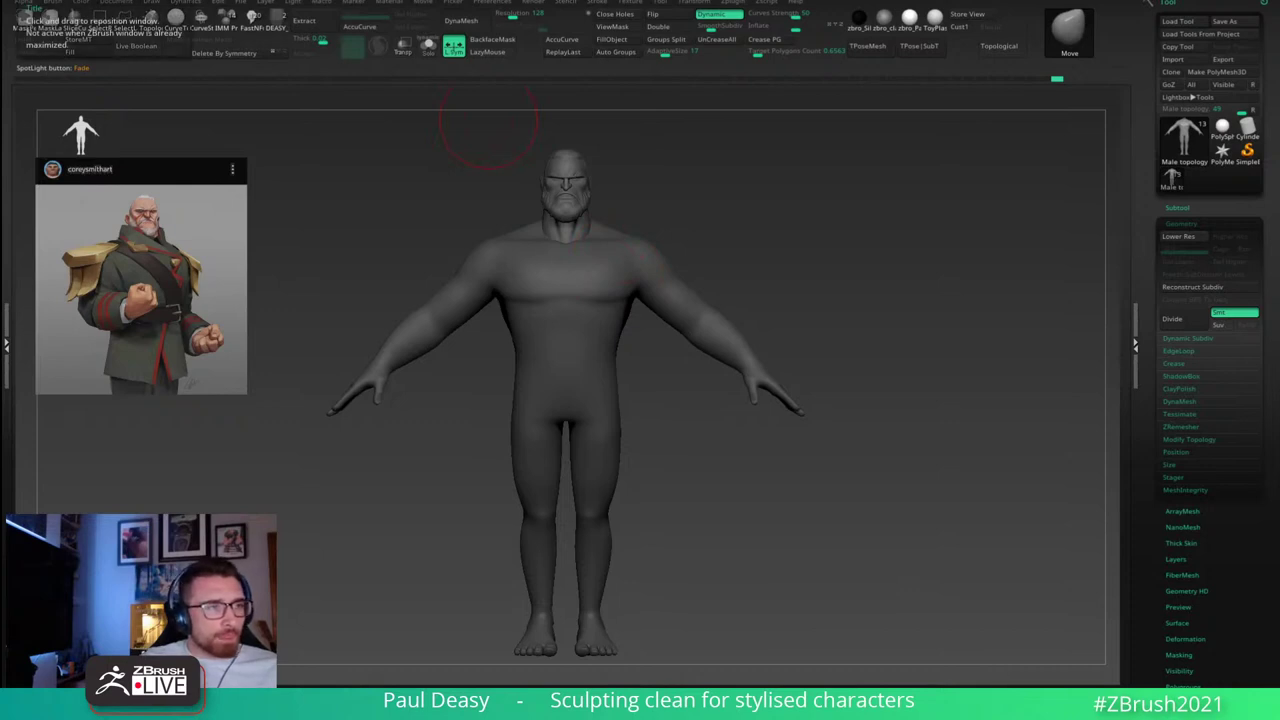
Step: Set the system speaker volume to 50 and return to the sculpting canvas
{"action": "key", "text": "super"}
{"action": "left_click", "coordinate": [1146, 684]}
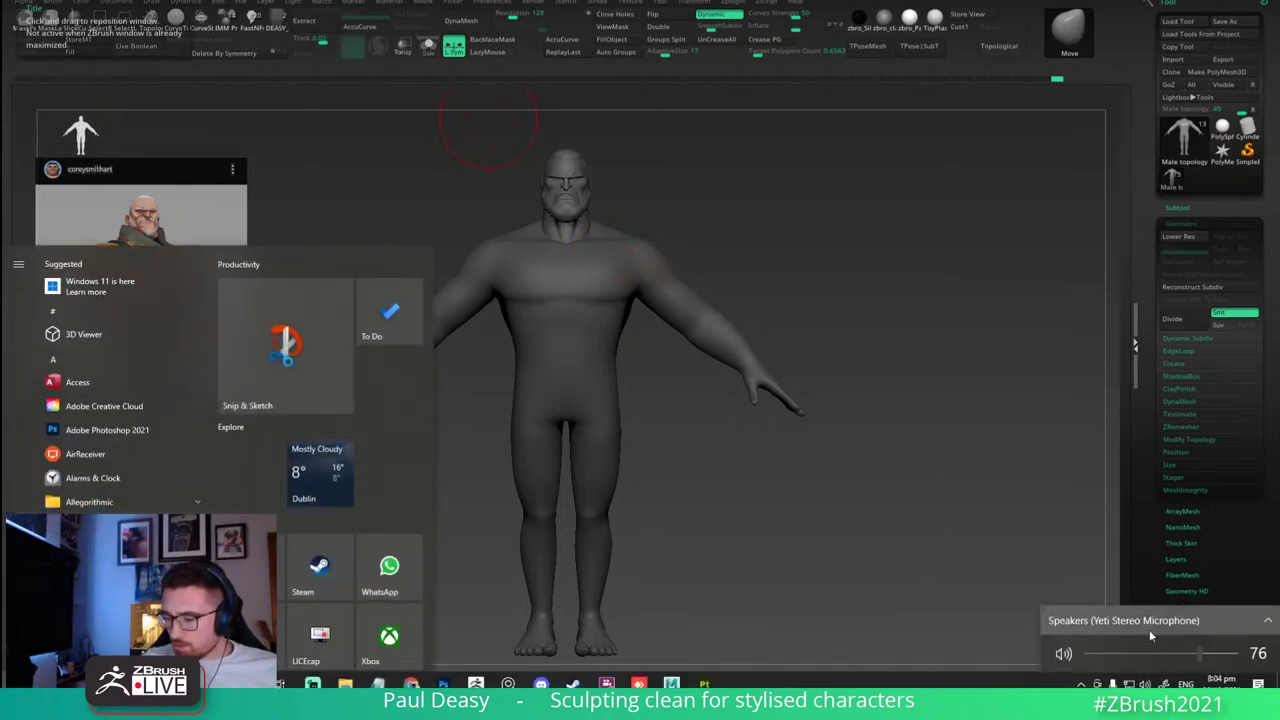
{"action": "left_click_drag", "start_coordinate": [1199, 653], "coordinate": [1161, 653]}
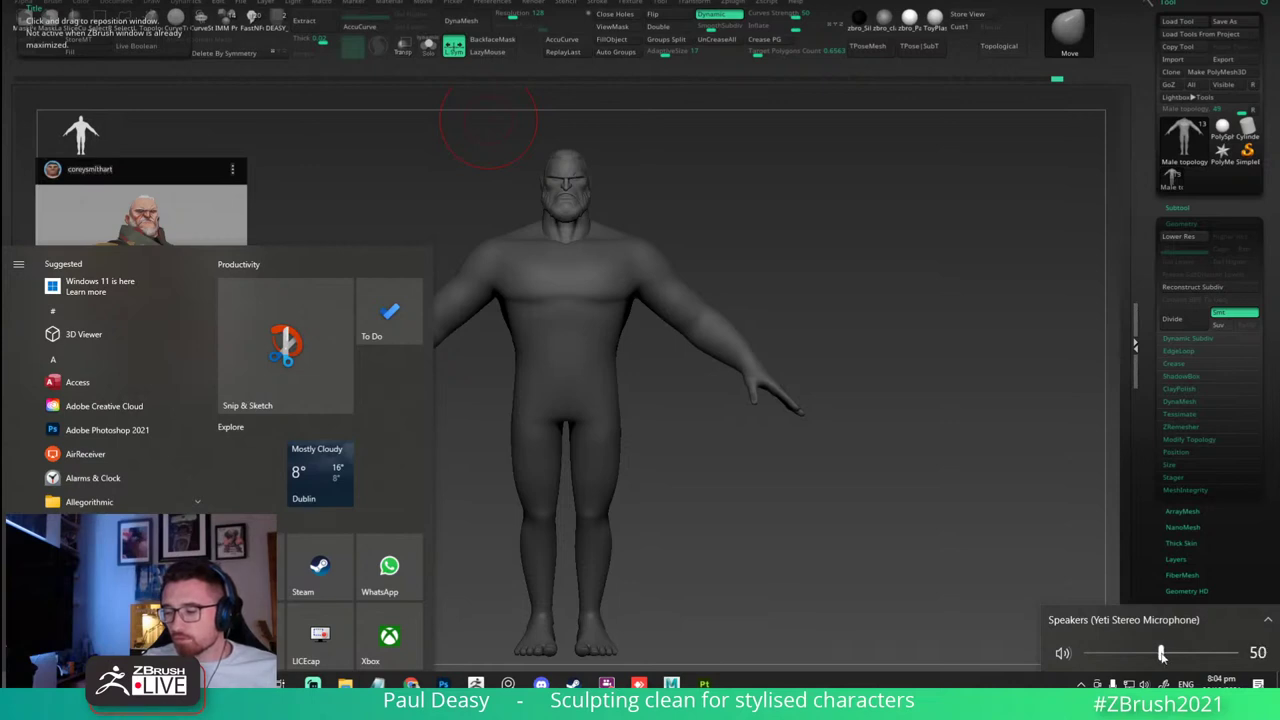
{"action": "left_click", "coordinate": [766, 420]}
Step: Examine the full-size painting of the general against the base figure's proportions
{"action": "left_click_drag", "start_coordinate": [674, 401], "coordinate": [694, 406], "text": "alt"}
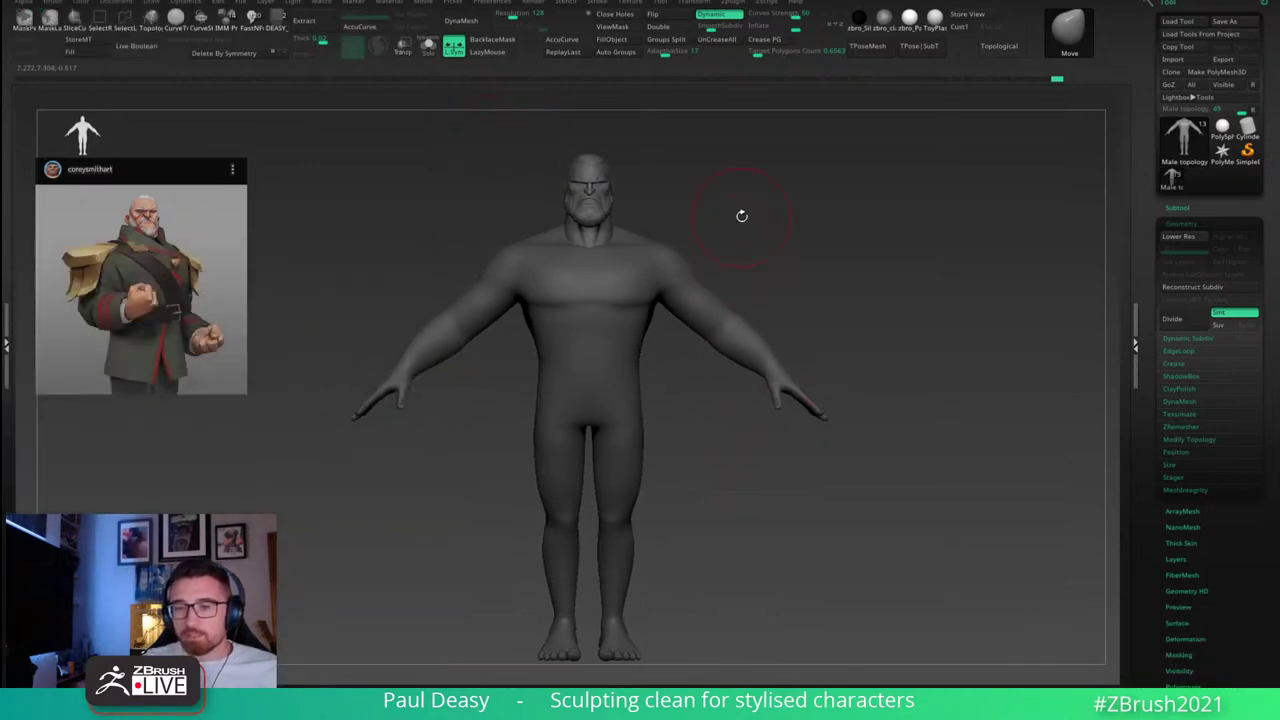
{"action": "left_click_drag", "start_coordinate": [744, 235], "coordinate": [741, 230], "text": "alt"}
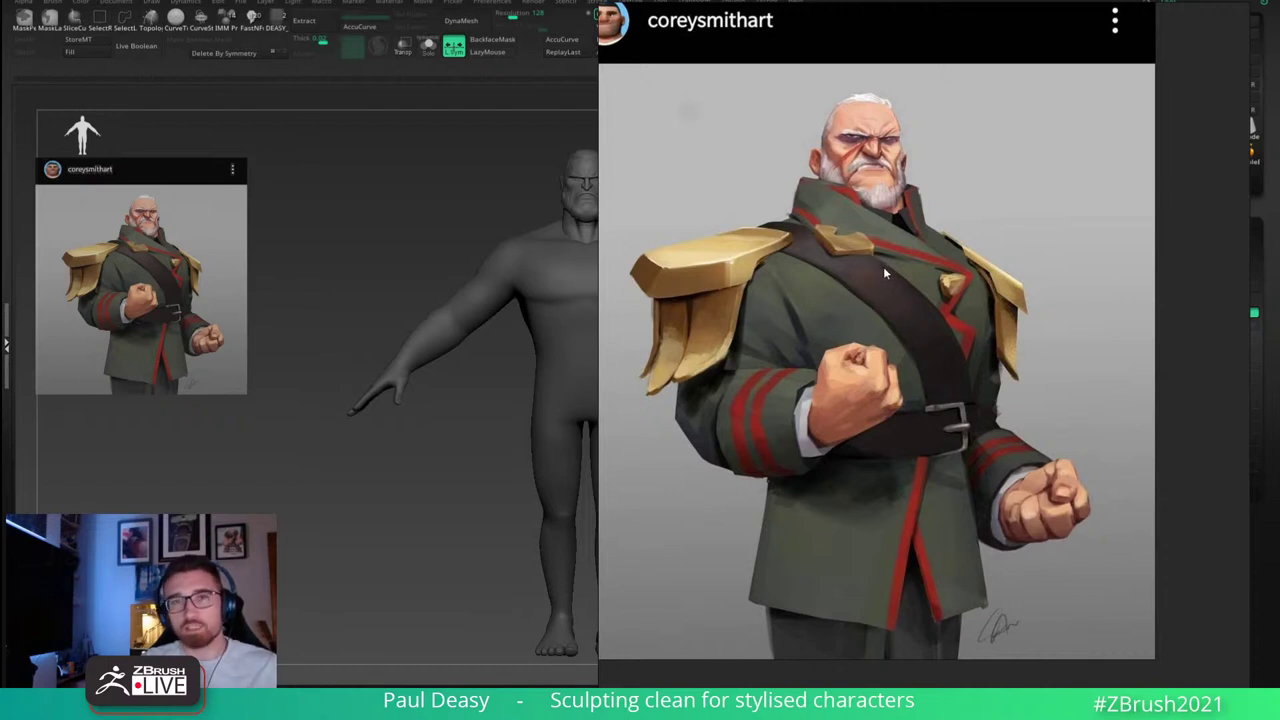
{"action": "left_click_drag", "start_coordinate": [894, 292], "coordinate": [882, 298]}
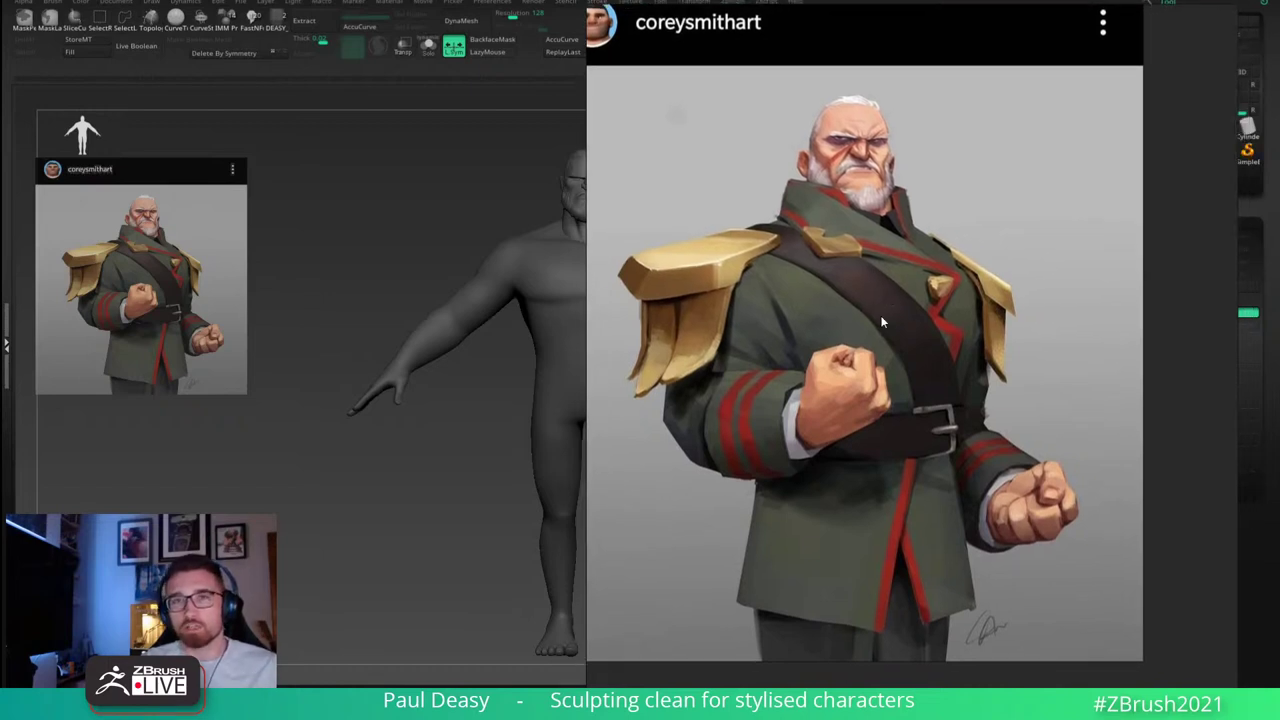
{"action": "right_click_drag", "start_coordinate": [881, 317], "coordinate": [960, 0]}
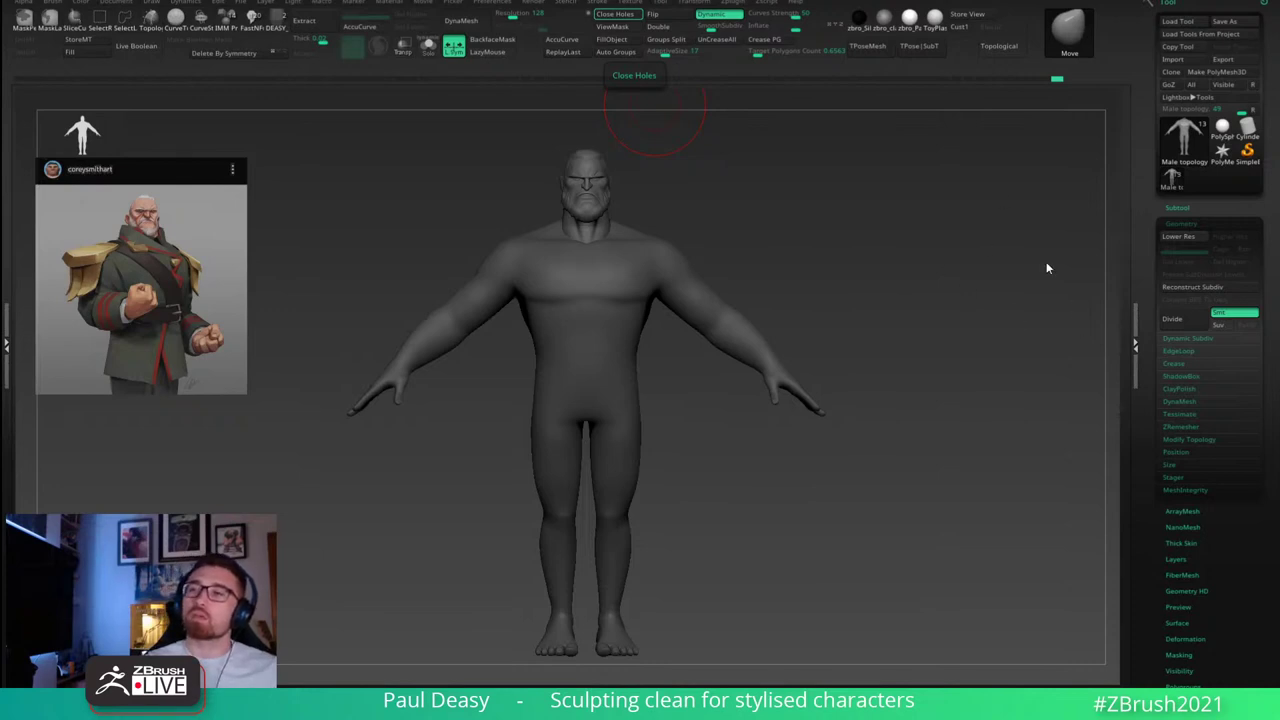
{"action": "key", "text": "space"}
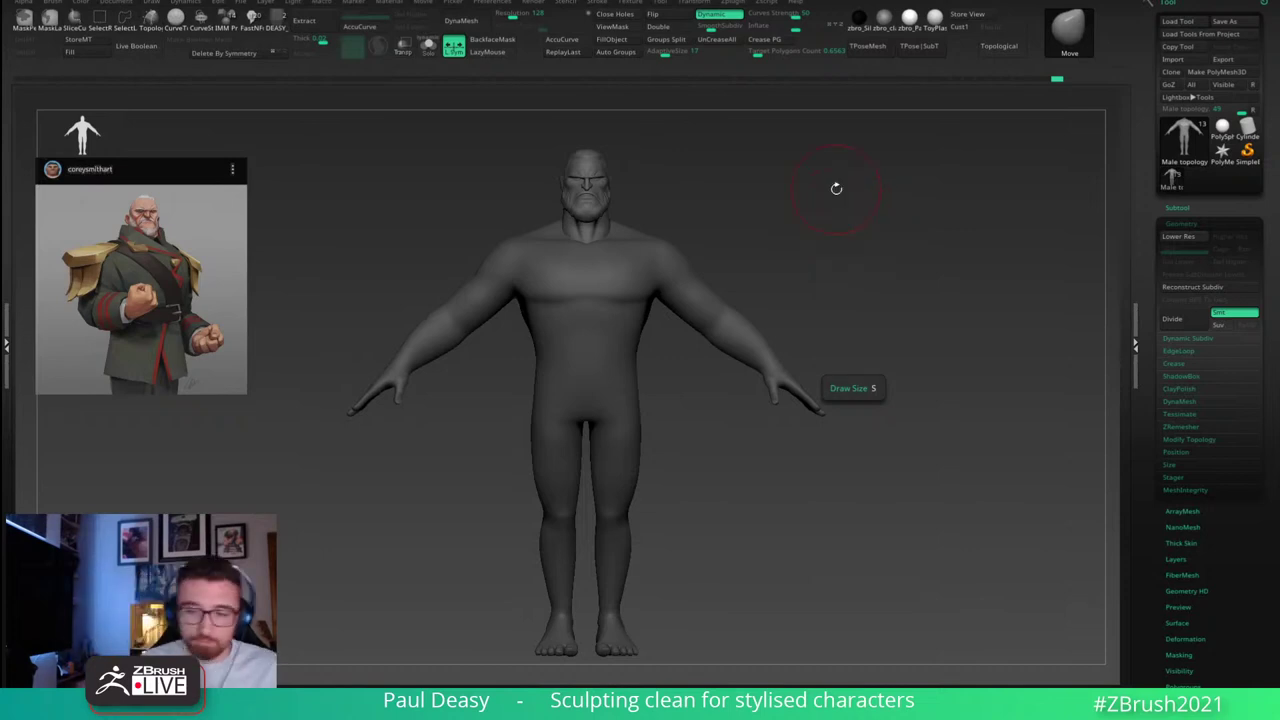
Step: Inspect the base figure's head up close, turning it to match the three-quarter angle of the reference
{"action": "left_click_drag", "start_coordinate": [810, 266], "coordinate": [822, 242]}
{"action": "key", "text": "space"}
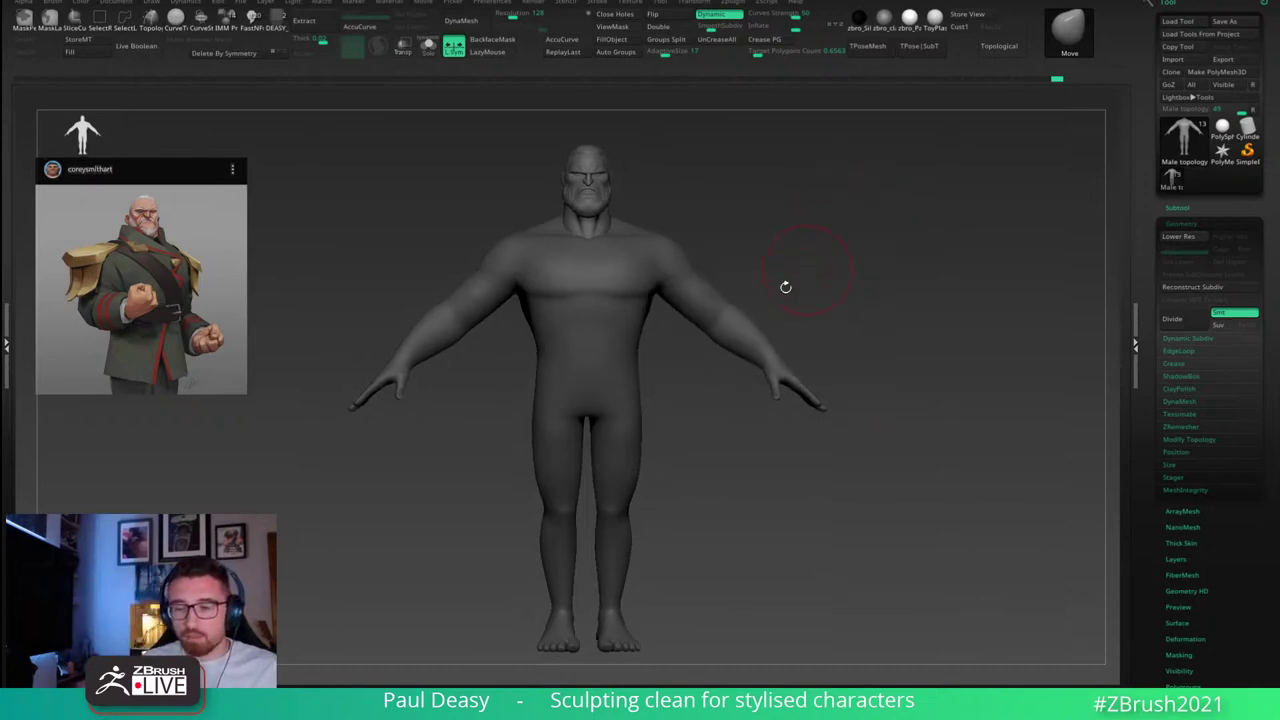
{"action": "left_click_drag", "start_coordinate": [662, 328], "coordinate": [677, 372]}
{"action": "key", "text": "space"}
{"action": "mouse_move", "coordinate": [590, 175]}
{"action": "right_mouse_down", "text": "ctrl"}
{"action": "mouse_move", "coordinate": [597, 282]}
{"action": "mouse_move", "coordinate": [638, 278]}
{"action": "right_mouse_up", "text": "ctrl"}
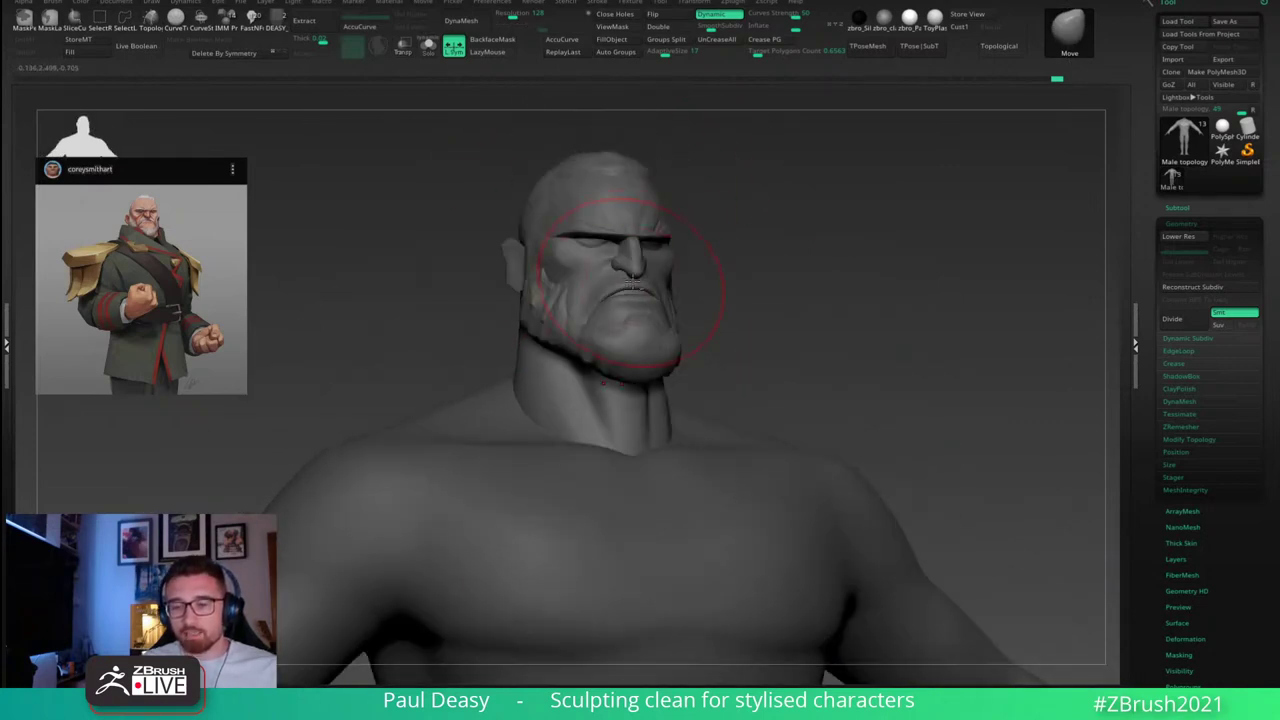
{"action": "key", "text": "space"}
{"action": "left_click_drag", "start_coordinate": [638, 278], "coordinate": [608, 286]}
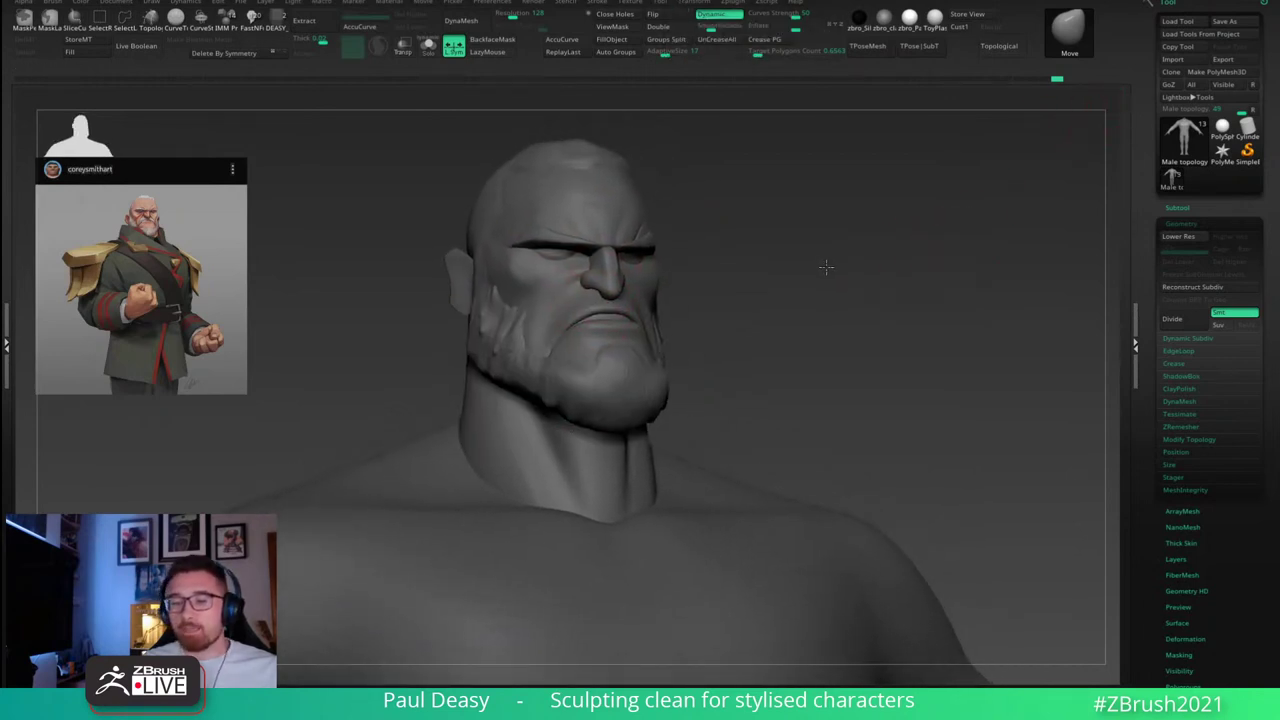
{"action": "right_click_drag", "start_coordinate": [826, 267], "coordinate": [766, 267], "text": "alt"}
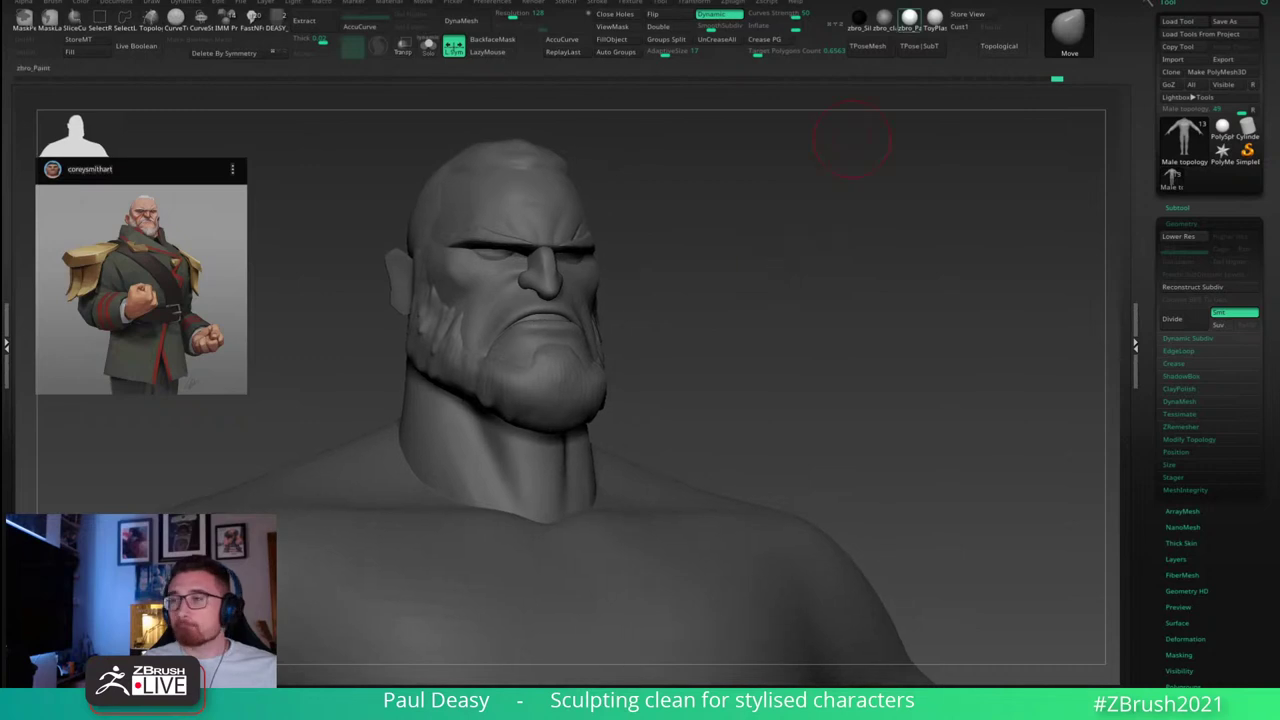
Step: Enlarge the general's face in the full-size painting and study its facial forms against the sculpted head
{"action": "right_click_drag", "start_coordinate": [1279, 0], "coordinate": [908, 335]}
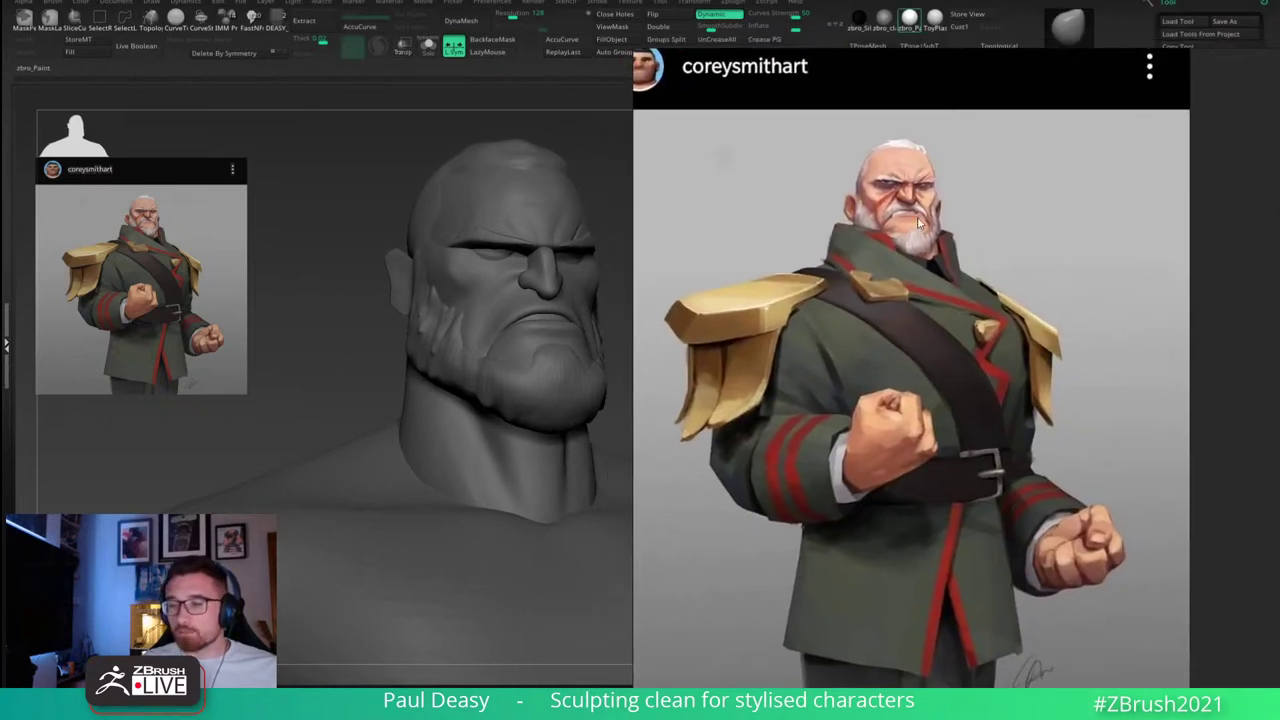
{"action": "scroll", "coordinate": [917, 216], "scroll_direction": "up", "scroll_amount": 6}
{"action": "mouse_move", "coordinate": [894, 215]}
{"action": "left_mouse_down"}
{"action": "mouse_move", "coordinate": [922, 268]}
{"action": "mouse_move", "coordinate": [903, 196]}
{"action": "mouse_move", "coordinate": [927, 217]}
{"action": "mouse_move", "coordinate": [958, 303]}
{"action": "left_mouse_up"}
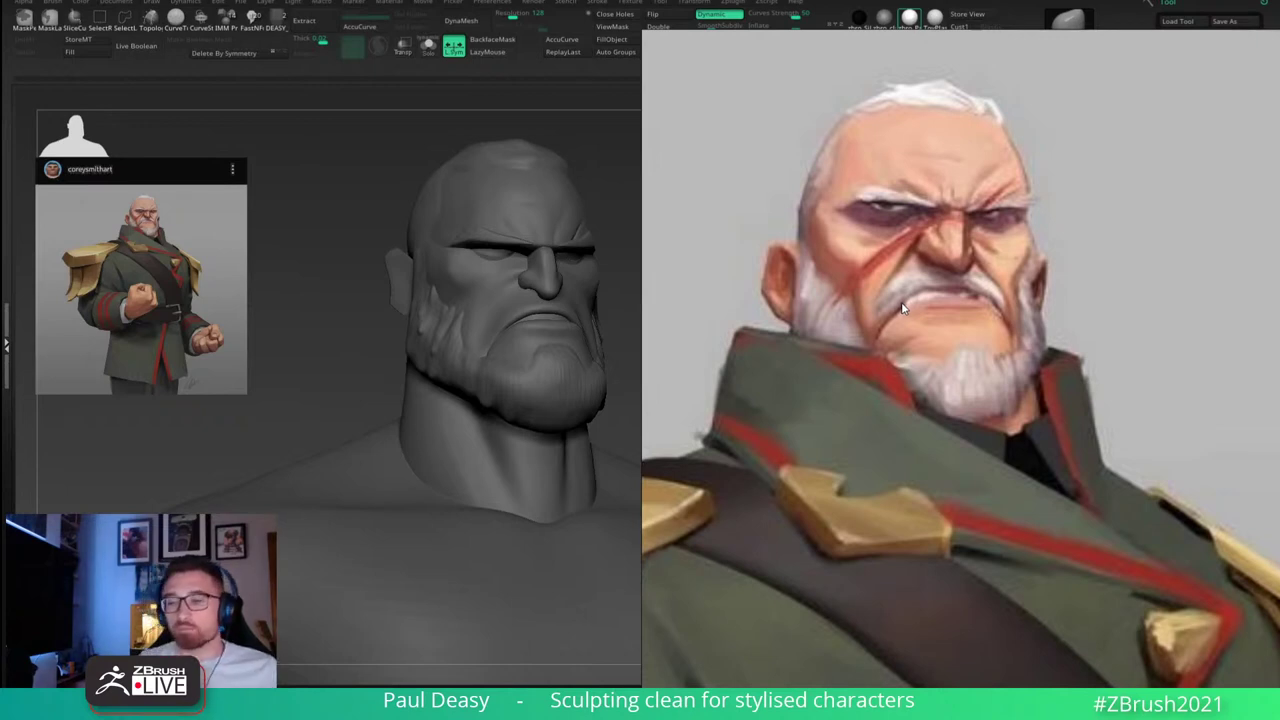
{"action": "right_click_drag", "start_coordinate": [935, 344], "coordinate": [928, 328]}
{"action": "right_click_drag", "start_coordinate": [954, 388], "coordinate": [890, 4]}
Step: Examine the sculpted head in profile and from below, checking the brow, nose and jaw silhouette
{"action": "mouse_move", "coordinate": [703, 340]}
{"action": "left_mouse_down"}
{"action": "mouse_move", "coordinate": [734, 331]}
{"action": "mouse_move", "coordinate": [610, 238]}
{"action": "left_mouse_up"}
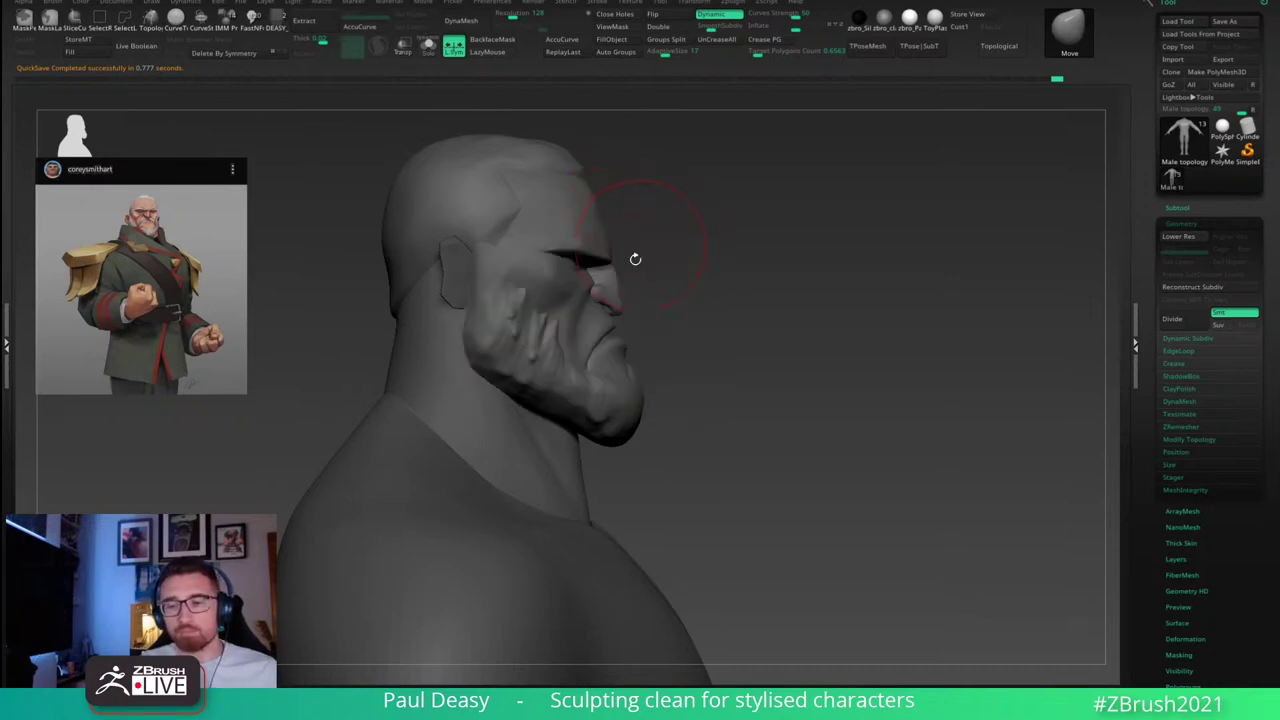
{"action": "key", "text": "space"}
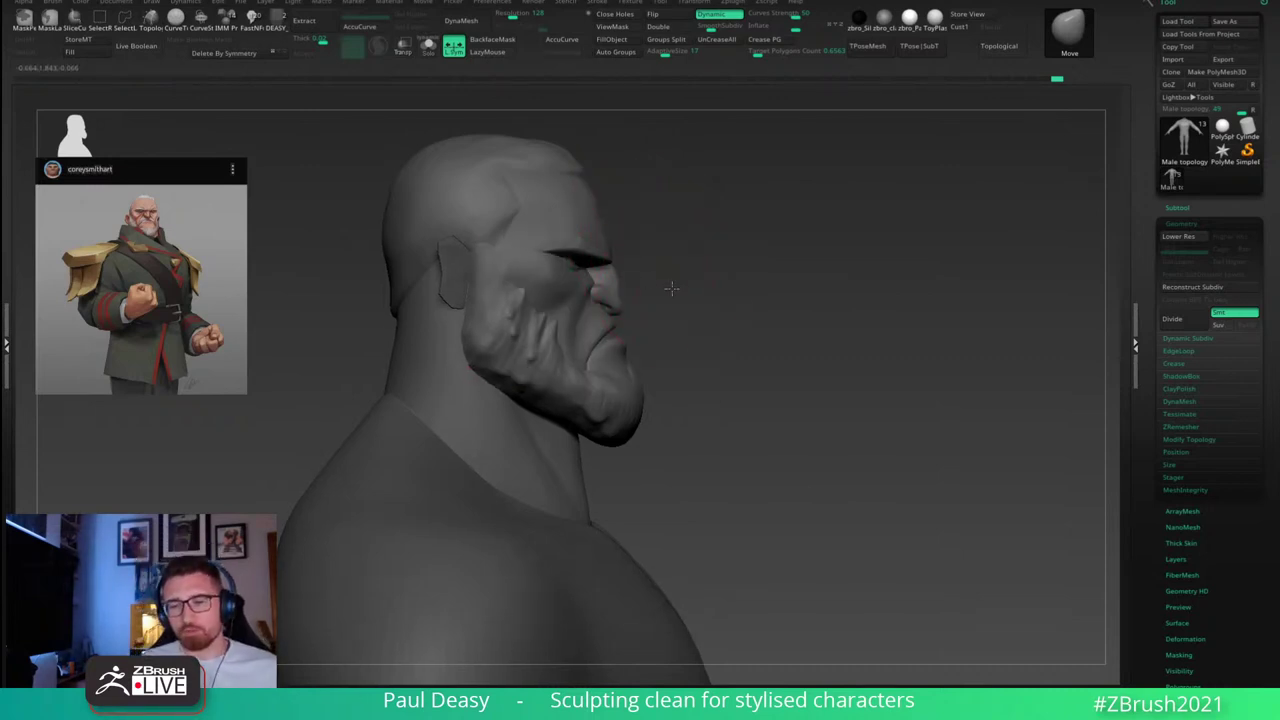
{"action": "left_click_drag", "start_coordinate": [690, 273], "coordinate": [686, 277]}
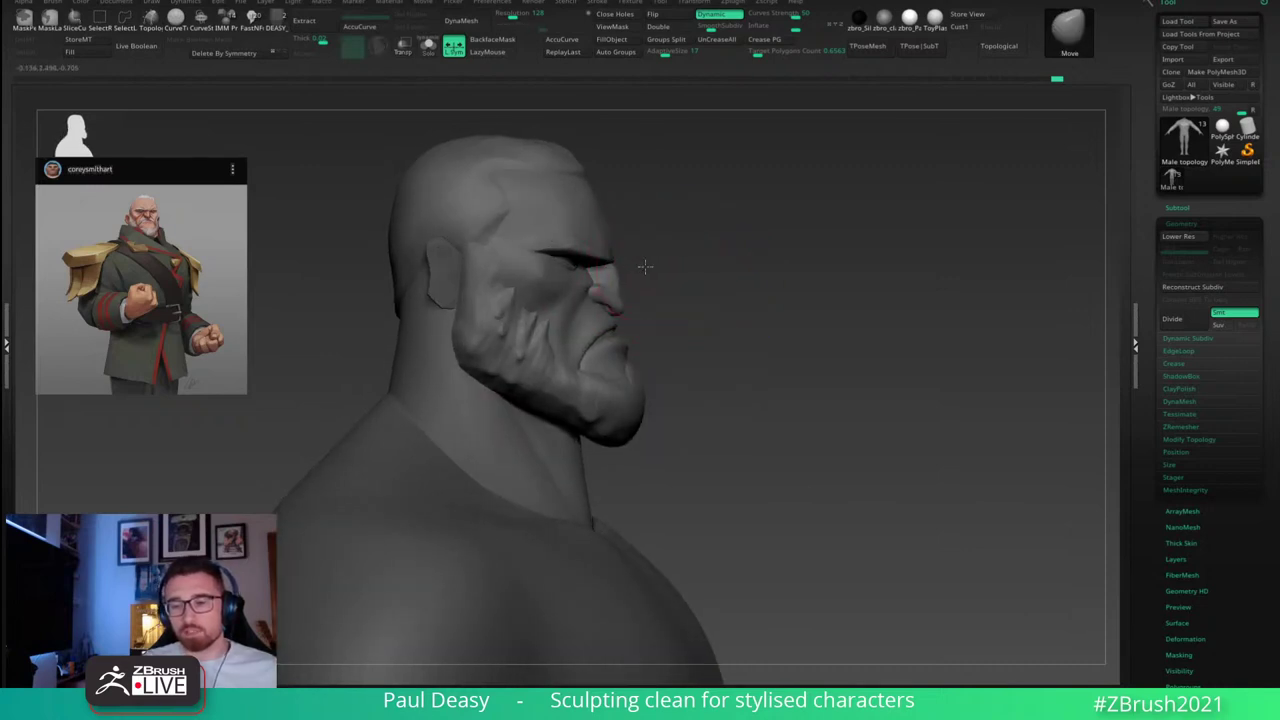
{"action": "key", "text": "space"}
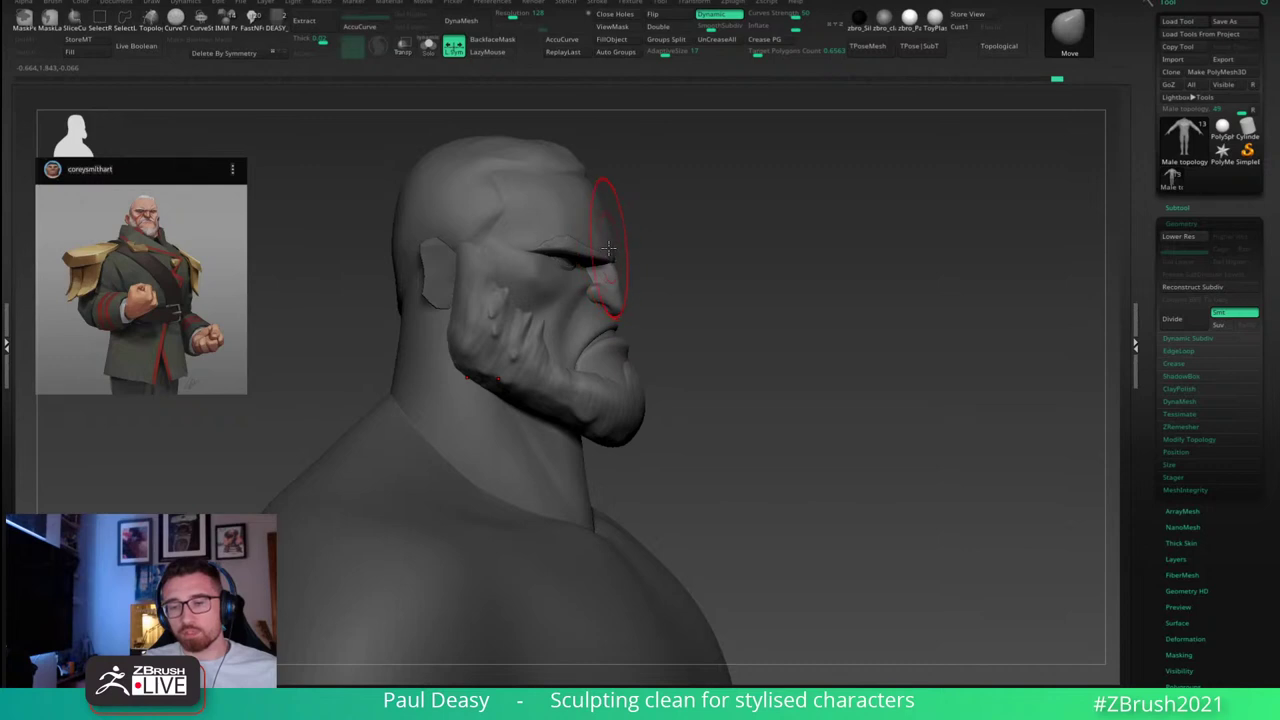
{"action": "left_click_drag", "start_coordinate": [646, 280], "coordinate": [632, 261]}
{"action": "right_click_drag", "start_coordinate": [632, 261], "coordinate": [686, 297]}
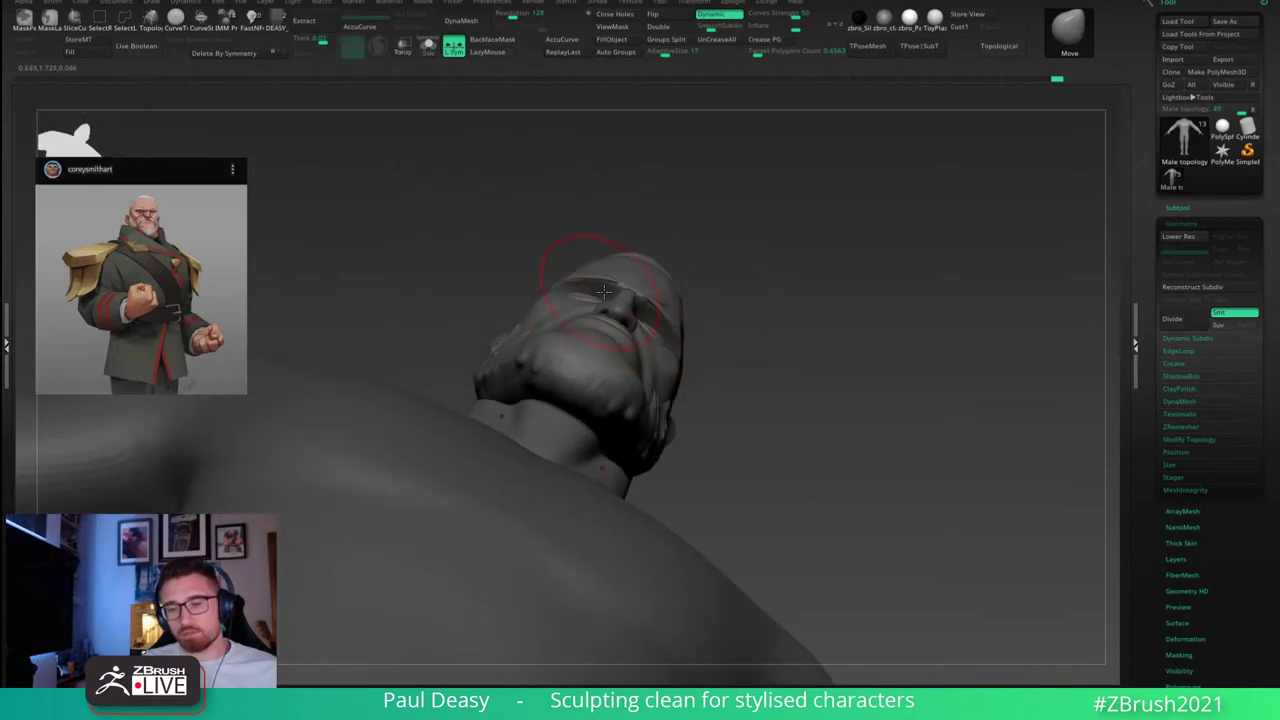
{"action": "mouse_move", "coordinate": [731, 331]}
{"action": "right_mouse_down"}
{"action": "mouse_move", "coordinate": [746, 329]}
{"action": "mouse_move", "coordinate": [740, 364]}
{"action": "mouse_move", "coordinate": [738, 343]}
{"action": "mouse_move", "coordinate": [762, 347]}
{"action": "mouse_move", "coordinate": [758, 333]}
{"action": "right_mouse_up"}
{"action": "right_click", "coordinate": [692, 370]}
{"action": "mouse_move", "coordinate": [692, 360]}
{"action": "right_mouse_down"}
{"action": "mouse_move", "coordinate": [701, 310]}
{"action": "mouse_move", "coordinate": [734, 294]}
{"action": "mouse_move", "coordinate": [720, 294]}
{"action": "mouse_move", "coordinate": [751, 300]}
{"action": "mouse_move", "coordinate": [746, 329]}
{"action": "right_mouse_up"}
Step: Study the mouth, moustache and beard shapes in the enlarged painting of the general
{"action": "right_click_drag", "start_coordinate": [1078, 6], "coordinate": [868, 403]}
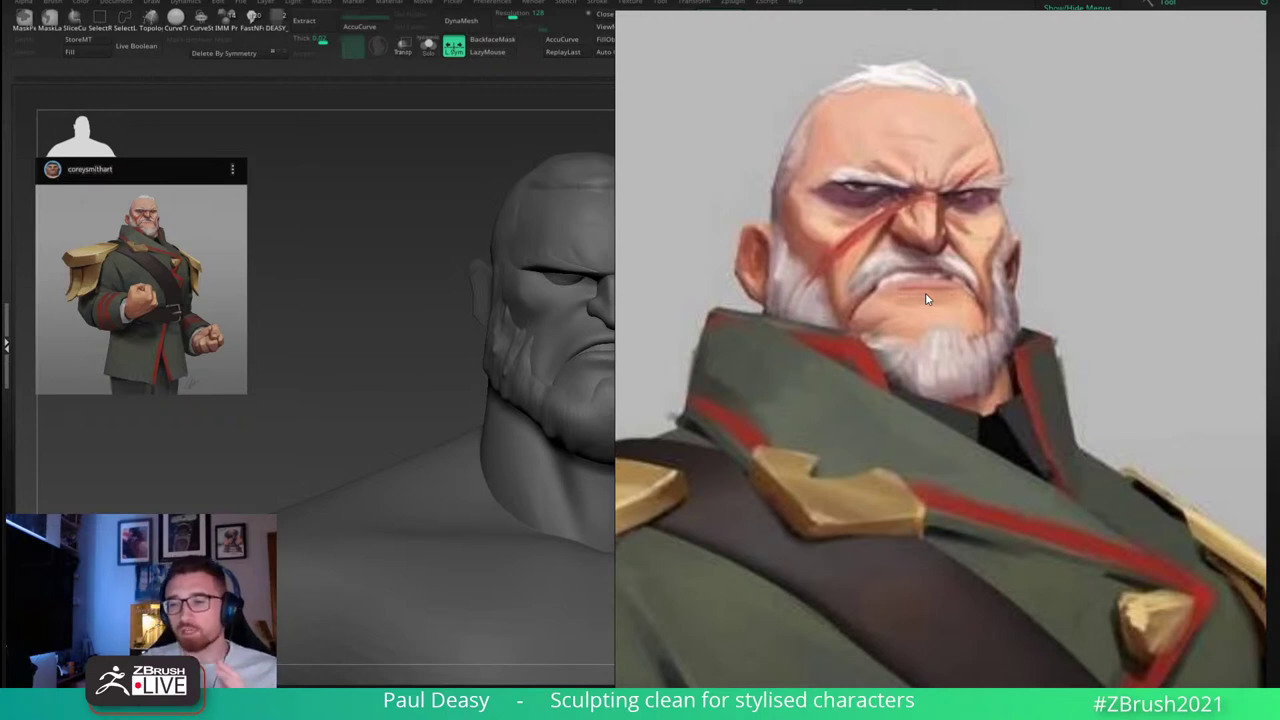
{"action": "right_click_drag", "start_coordinate": [945, 315], "coordinate": [930, 290]}
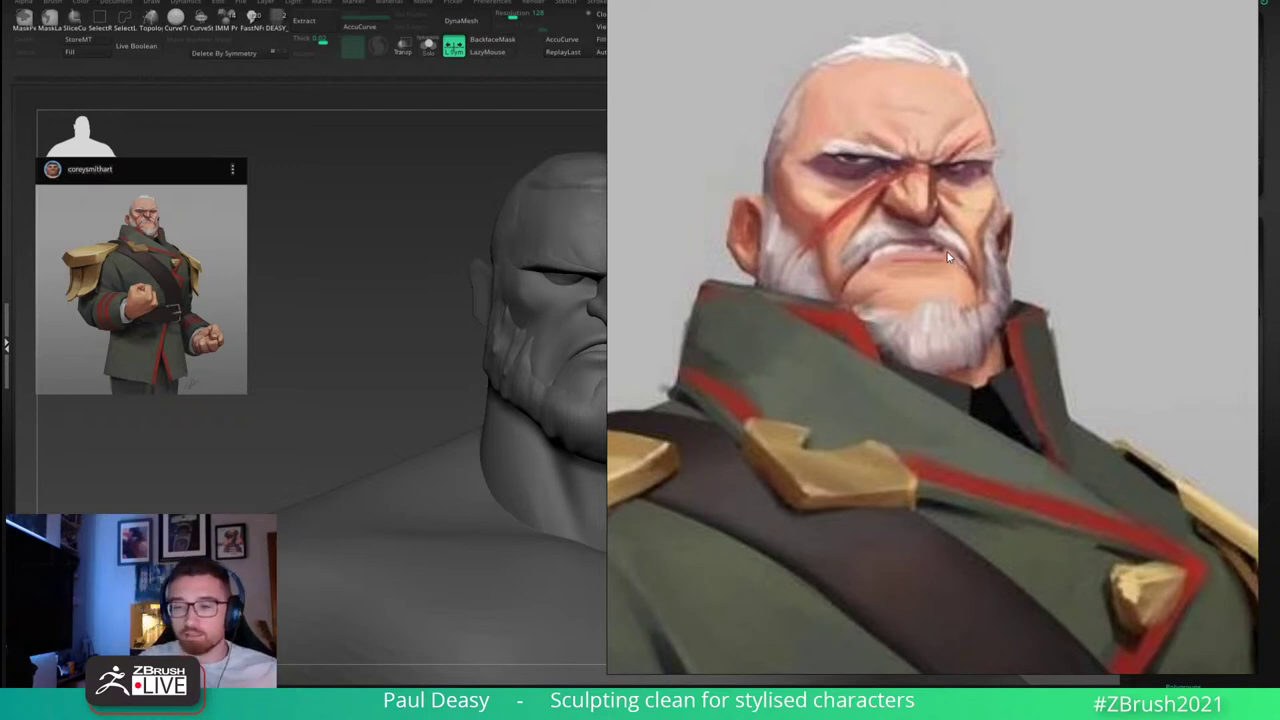
{"action": "right_click", "coordinate": [947, 321]}
{"action": "left_click", "coordinate": [898, 325]}
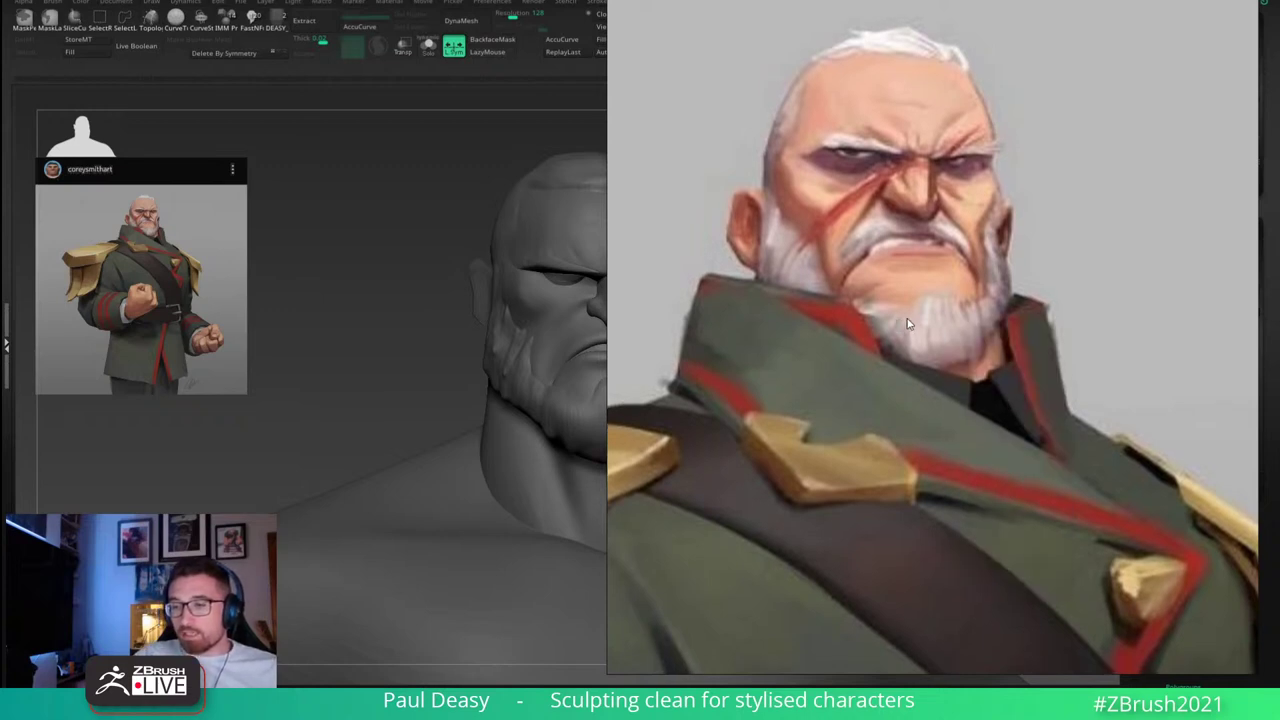
{"action": "right_click_drag", "start_coordinate": [908, 324], "coordinate": [0, 230]}
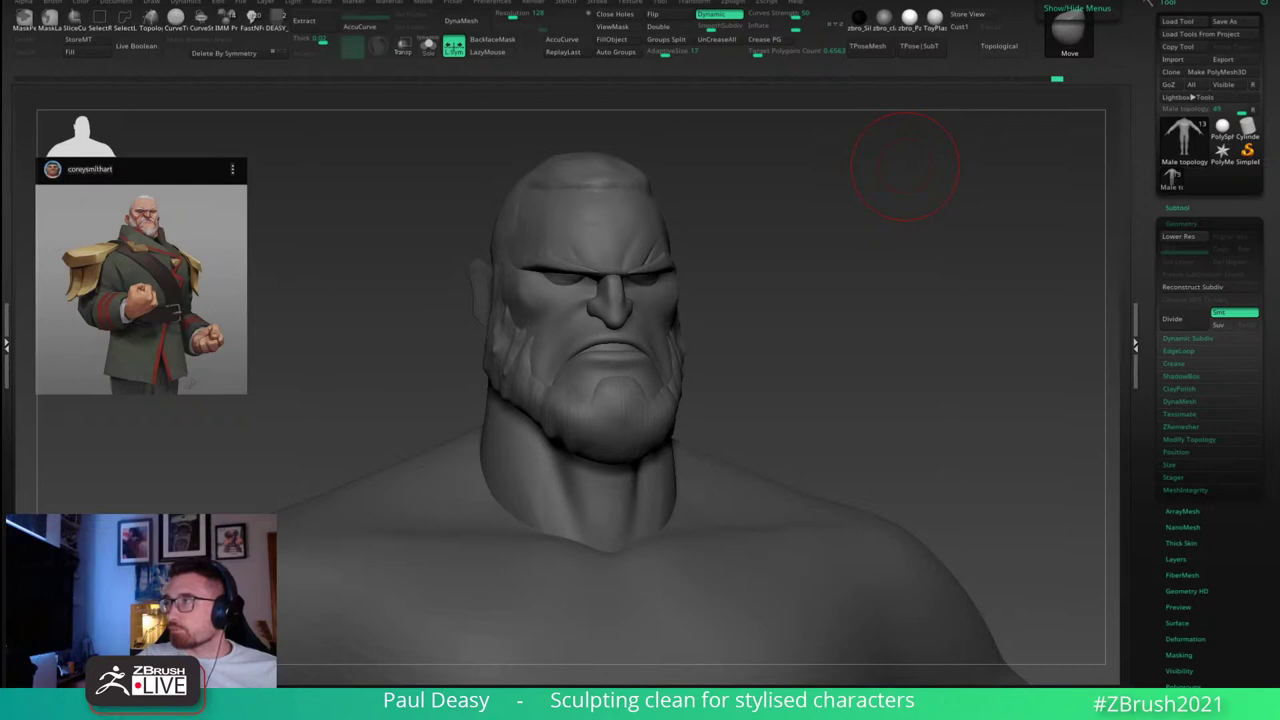
Step: Adjust the shoulders and chest of the full figure with the Move brush and light smoothing, using a larger draw size
{"action": "left_click_drag", "start_coordinate": [897, 375], "coordinate": [790, 95], "text": "shift"}
{"action": "mouse_move", "coordinate": [737, 286]}
{"action": "left_mouse_down"}
{"action": "mouse_move", "coordinate": [746, 357]}
{"action": "mouse_move", "coordinate": [822, 247]}
{"action": "mouse_move", "coordinate": [723, 316]}
{"action": "left_mouse_up"}
{"action": "key", "text": "space"}
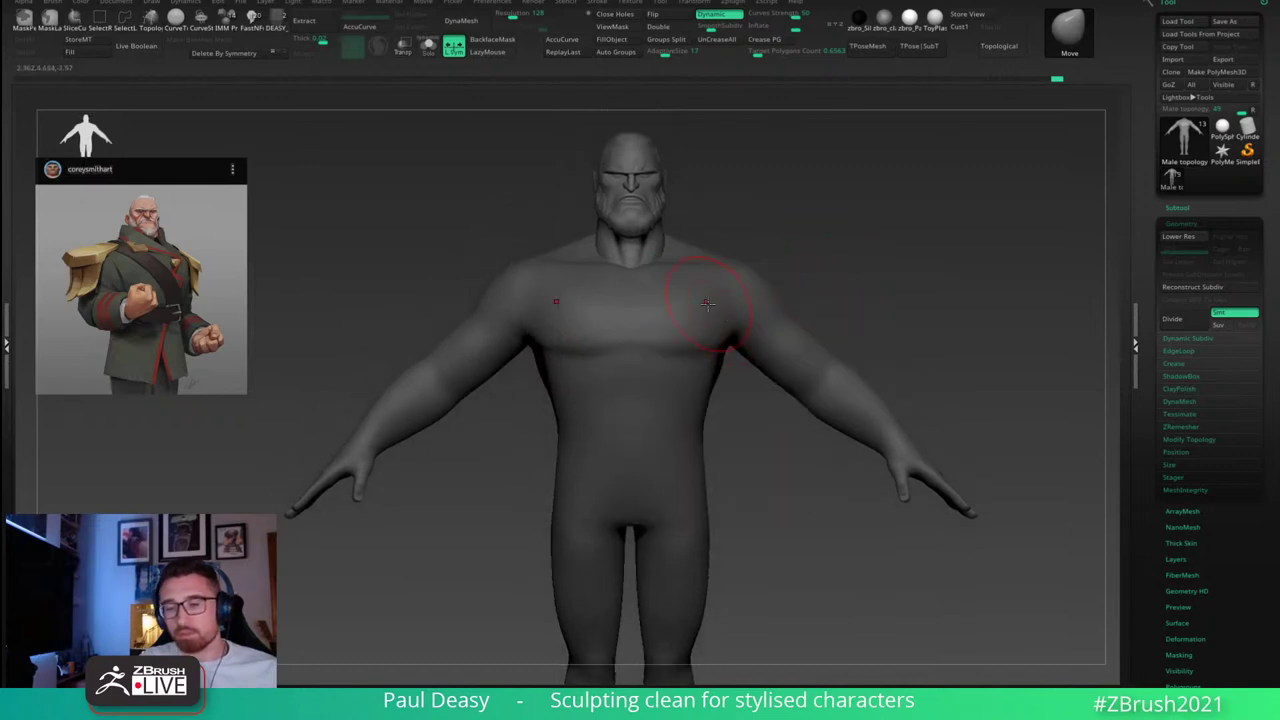
{"action": "mouse_move", "coordinate": [673, 311]}
{"action": "right_mouse_down"}
{"action": "mouse_move", "coordinate": [704, 350]}
{"action": "mouse_move", "coordinate": [664, 309]}
{"action": "right_mouse_up"}
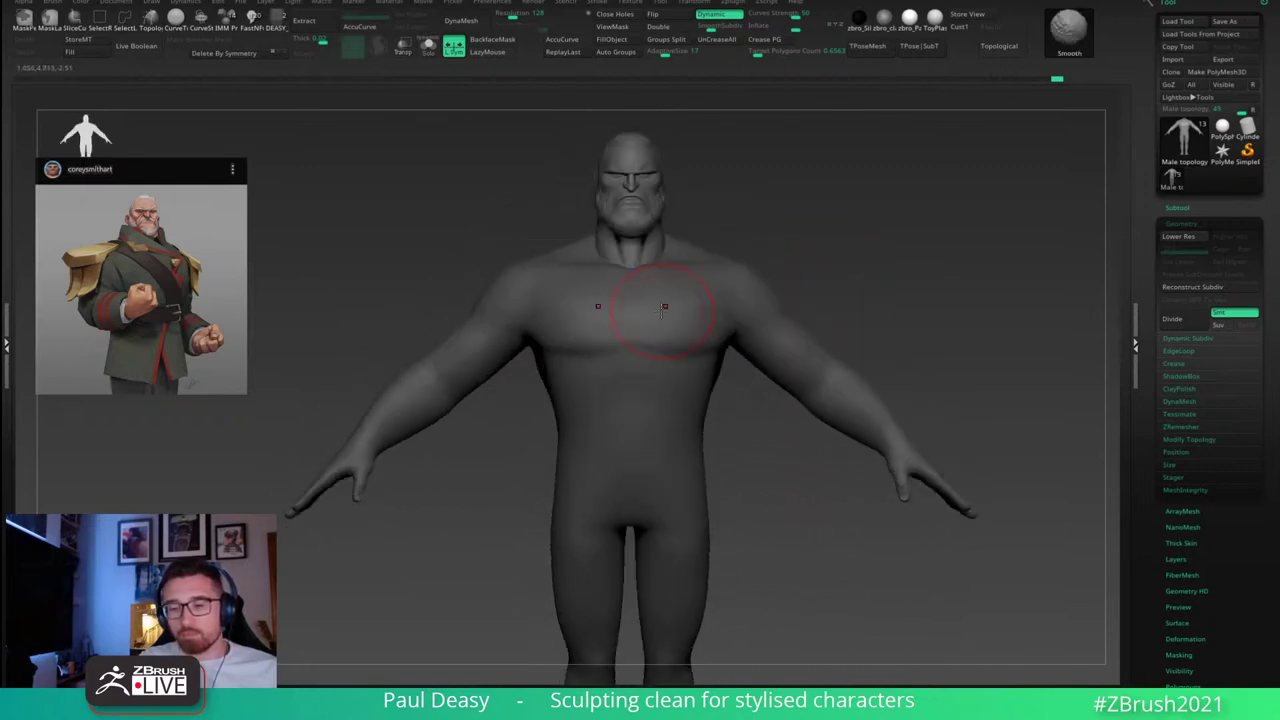
{"action": "key", "text": "space"}
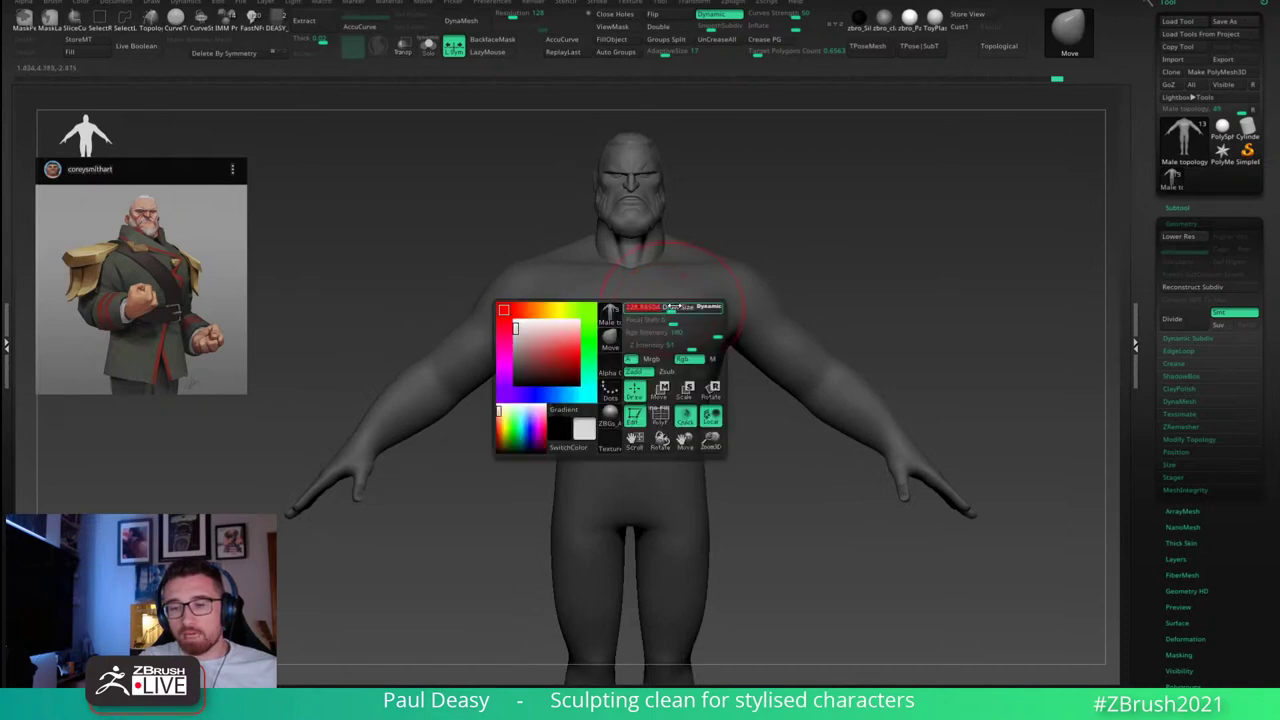
{"action": "right_click_drag", "start_coordinate": [877, 295], "coordinate": [849, 303], "text": "ctrl"}
{"action": "right_click_drag", "start_coordinate": [849, 303], "coordinate": [806, 213], "text": "alt"}
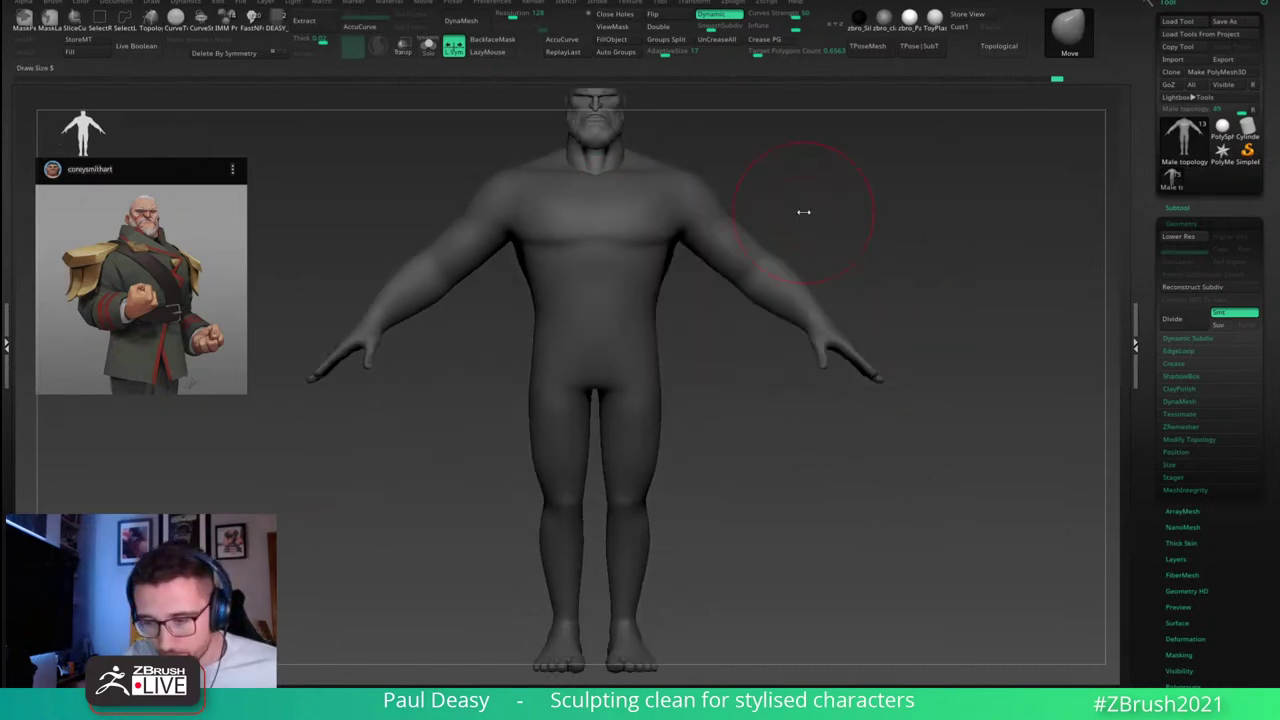
{"action": "mouse_move", "coordinate": [814, 222]}
{"action": "right_mouse_down", "text": "ctrl"}
{"action": "mouse_move", "coordinate": [816, 204]}
{"action": "mouse_move", "coordinate": [820, 280]}
{"action": "right_mouse_up", "text": "ctrl"}
{"action": "right_click", "coordinate": [776, 309]}
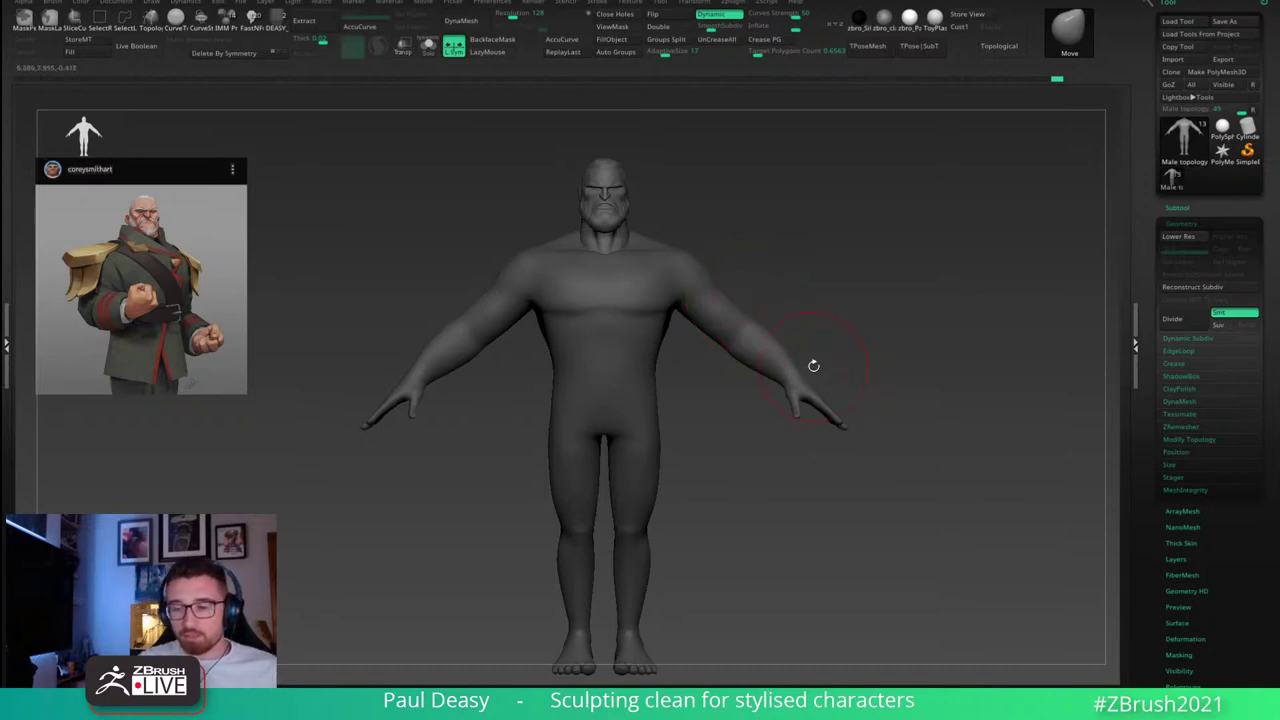
Step: Mask both hands up to the wrists with Transpose masking, leaving a soft transition at the forearm
{"action": "mouse_move", "coordinate": [771, 386]}
{"action": "left_mouse_down"}
{"action": "mouse_move", "coordinate": [794, 391]}
{"action": "mouse_move", "coordinate": [762, 414]}
{"action": "mouse_move", "coordinate": [766, 492]}
{"action": "mouse_move", "coordinate": [800, 480]}
{"action": "left_mouse_up"}
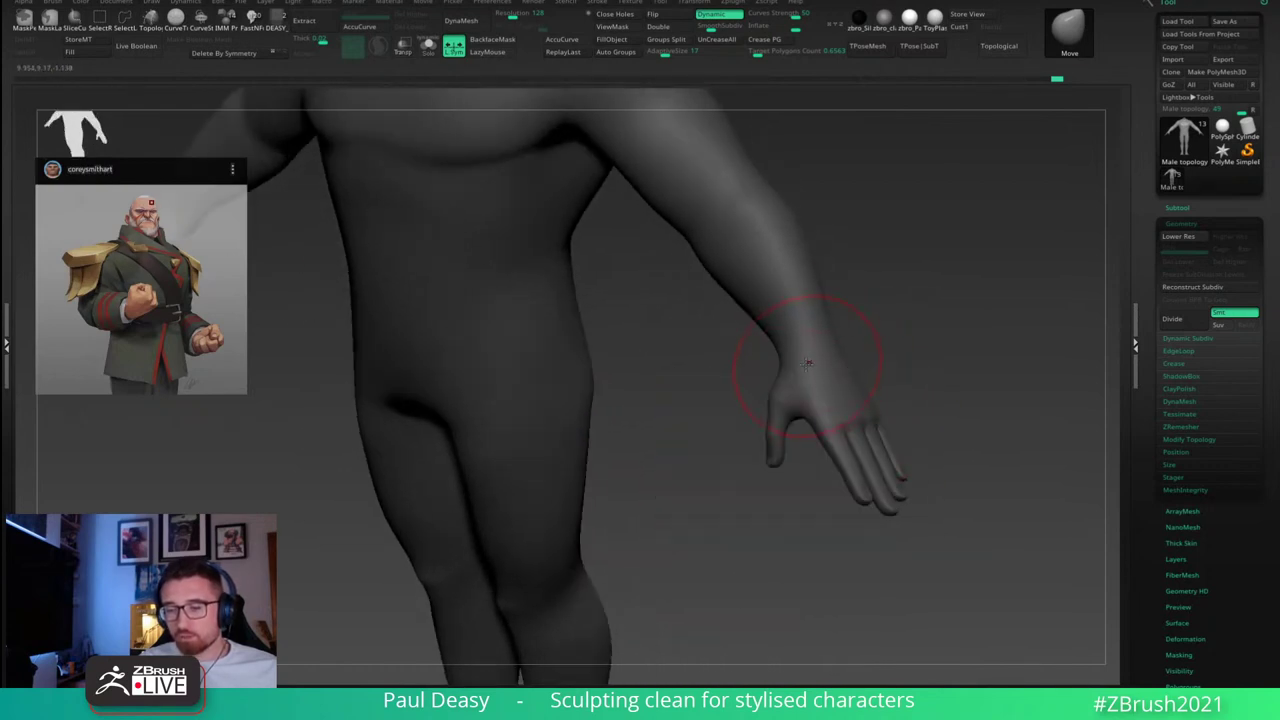
{"action": "mouse_move", "coordinate": [795, 361]}
{"action": "right_mouse_down"}
{"action": "mouse_move", "coordinate": [809, 361]}
{"action": "mouse_move", "coordinate": [791, 358]}
{"action": "right_mouse_up"}
{"action": "key", "text": "w"}
{"action": "left_click_drag", "start_coordinate": [791, 372], "coordinate": [800, 382], "text": "ctrl"}
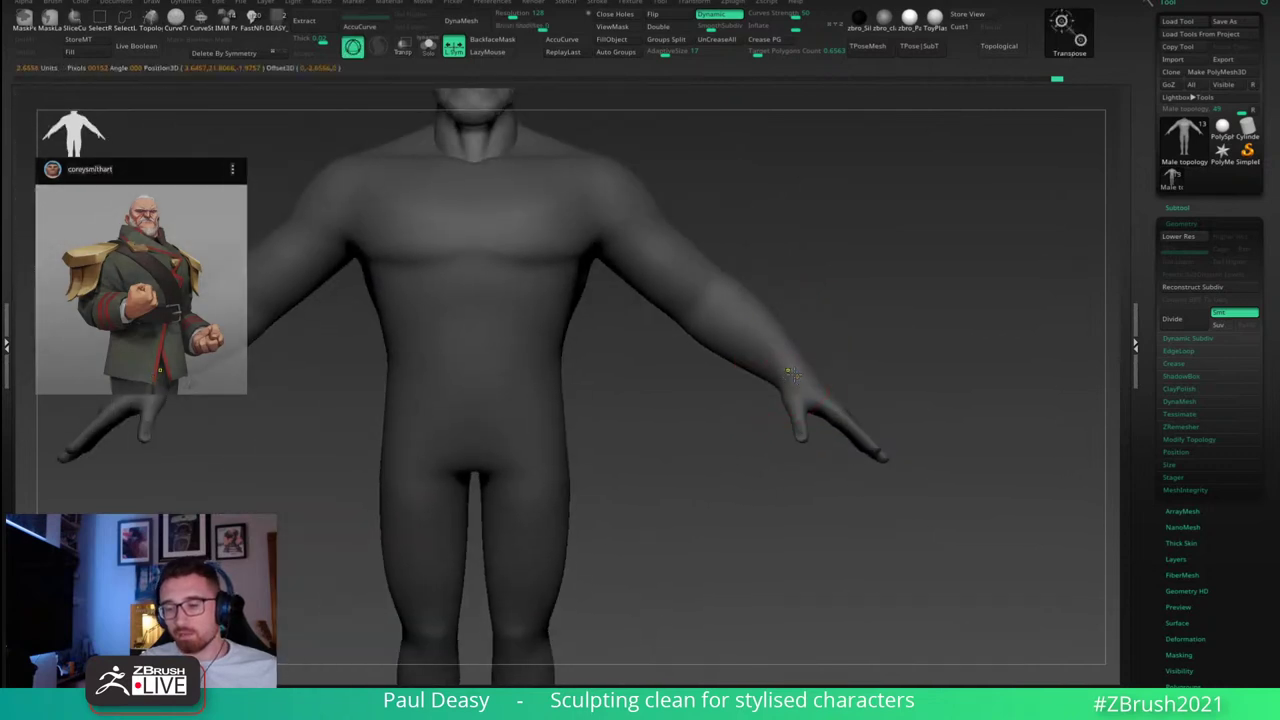
{"action": "left_click_drag", "start_coordinate": [847, 320], "coordinate": [639, 359], "text": "alt"}
{"action": "right_click_drag", "start_coordinate": [812, 368], "coordinate": [840, 424], "text": "ctrl"}
{"action": "left_click", "coordinate": [895, 372], "text": "ctrl"}
{"action": "left_click_drag", "start_coordinate": [829, 371], "coordinate": [847, 392], "text": "ctrl"}
{"action": "left_click", "coordinate": [909, 367], "text": "ctrl"}
{"action": "key", "text": "q"}
{"action": "left_click", "coordinate": [878, 424], "text": "ctrl"}
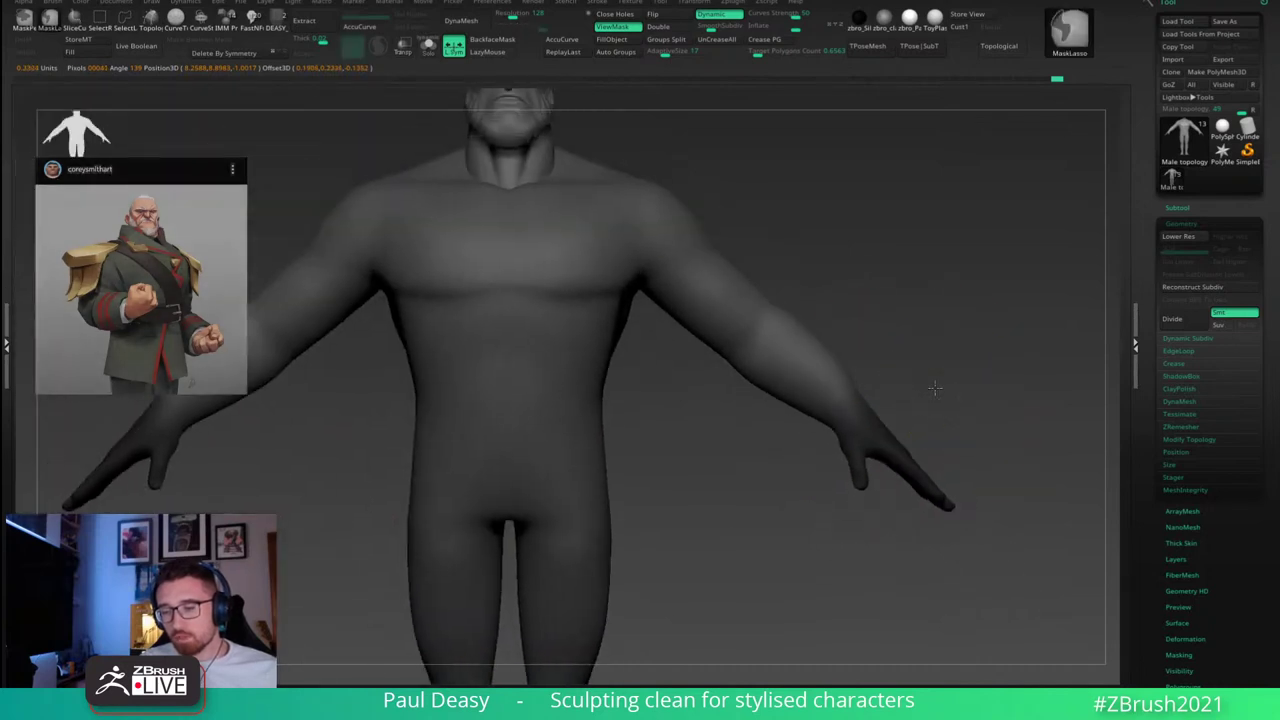
Step: Invert the mask and scale both hands up uniformly from the wrists, by about 1.13
{"action": "key", "text": "w"}
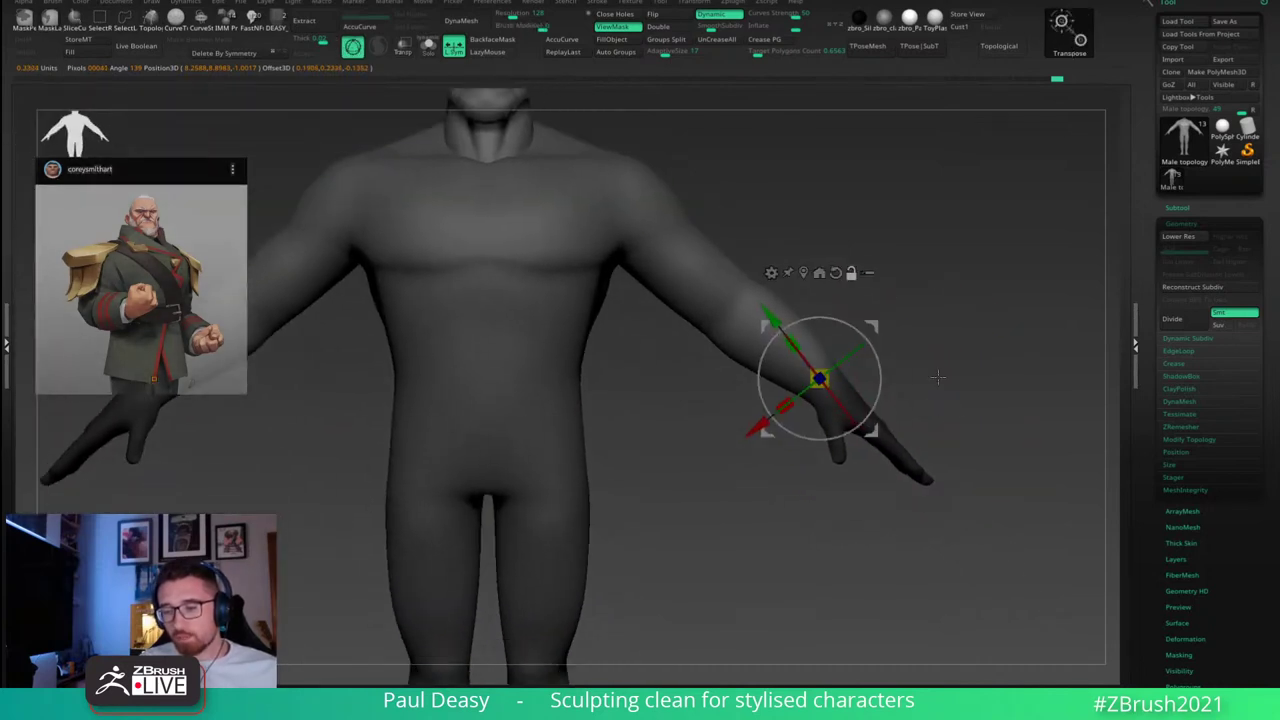
{"action": "left_click_drag", "start_coordinate": [836, 379], "coordinate": [854, 377]}
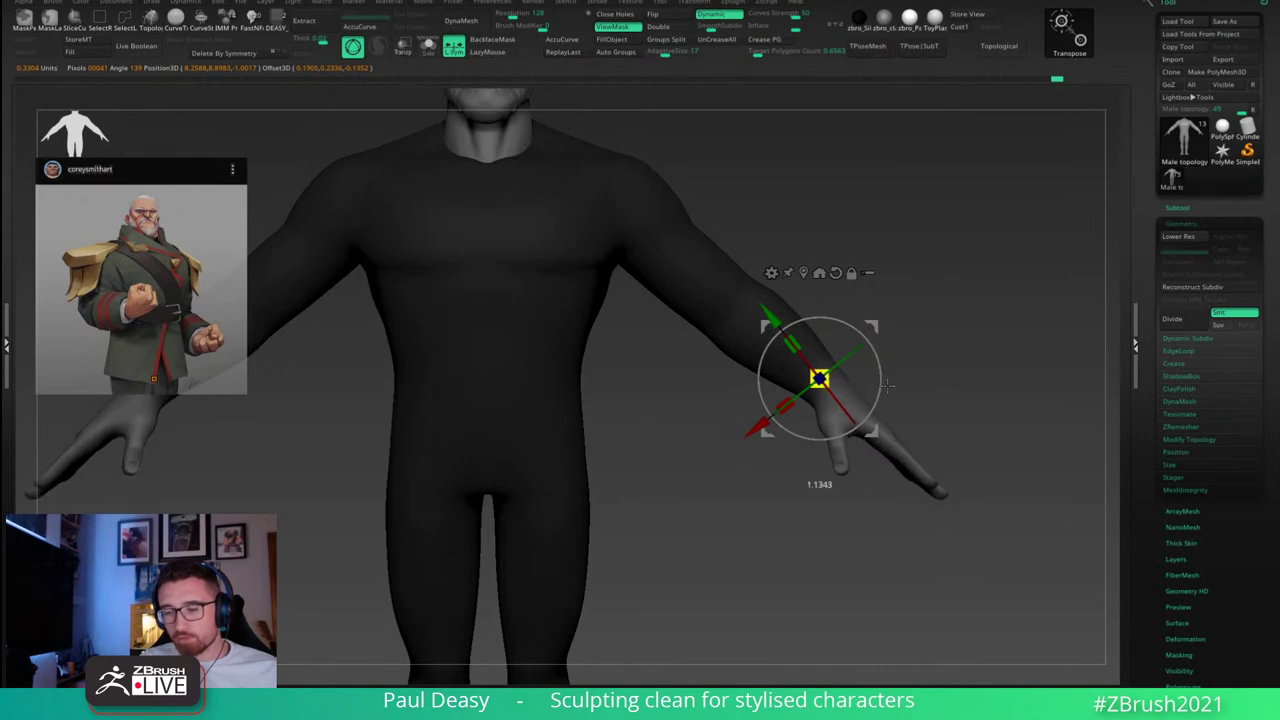
{"action": "left_click_drag", "start_coordinate": [872, 331], "coordinate": [863, 314]}
{"action": "right_click_drag", "start_coordinate": [863, 312], "coordinate": [866, 290], "text": "ctrl"}
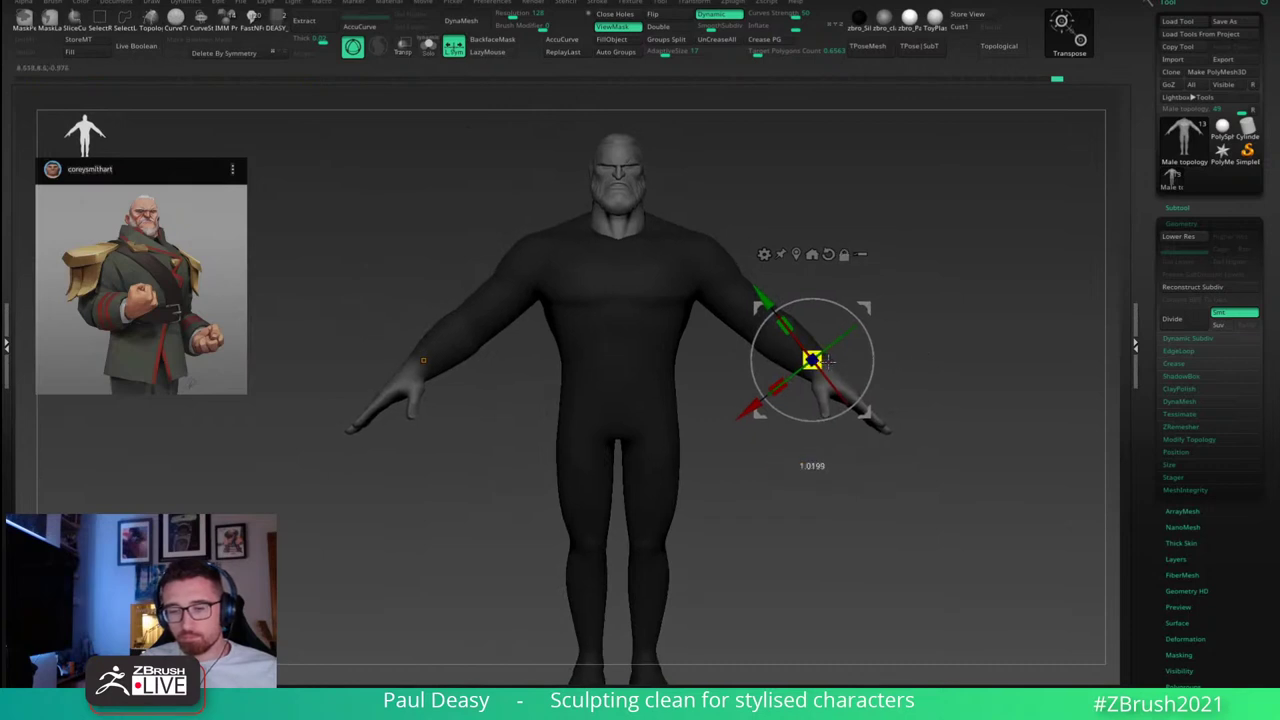
{"action": "key", "text": "q"}
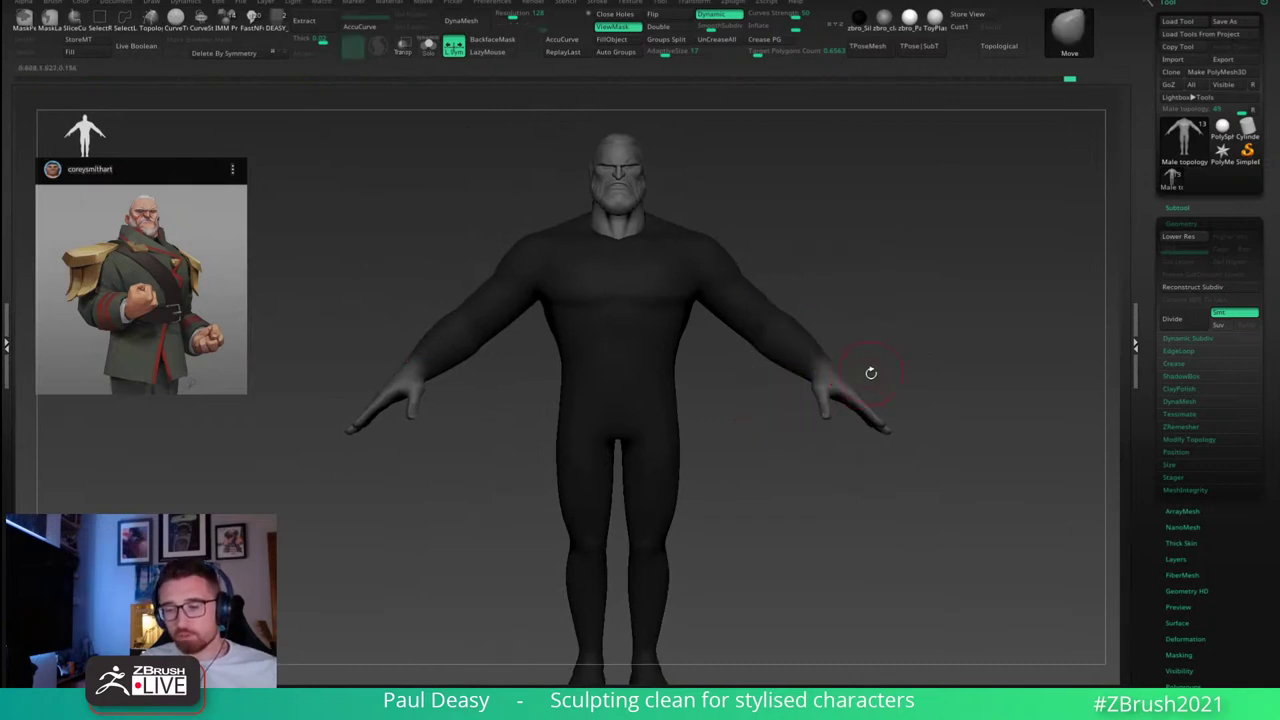
Step: Invert the mask to protect the hands and toggle the mask display while checking the wrist from the back of the hand
{"action": "key", "text": "w"}
{"action": "right_click_drag", "start_coordinate": [945, 385], "coordinate": [887, 429]}
{"action": "key", "text": "q"}
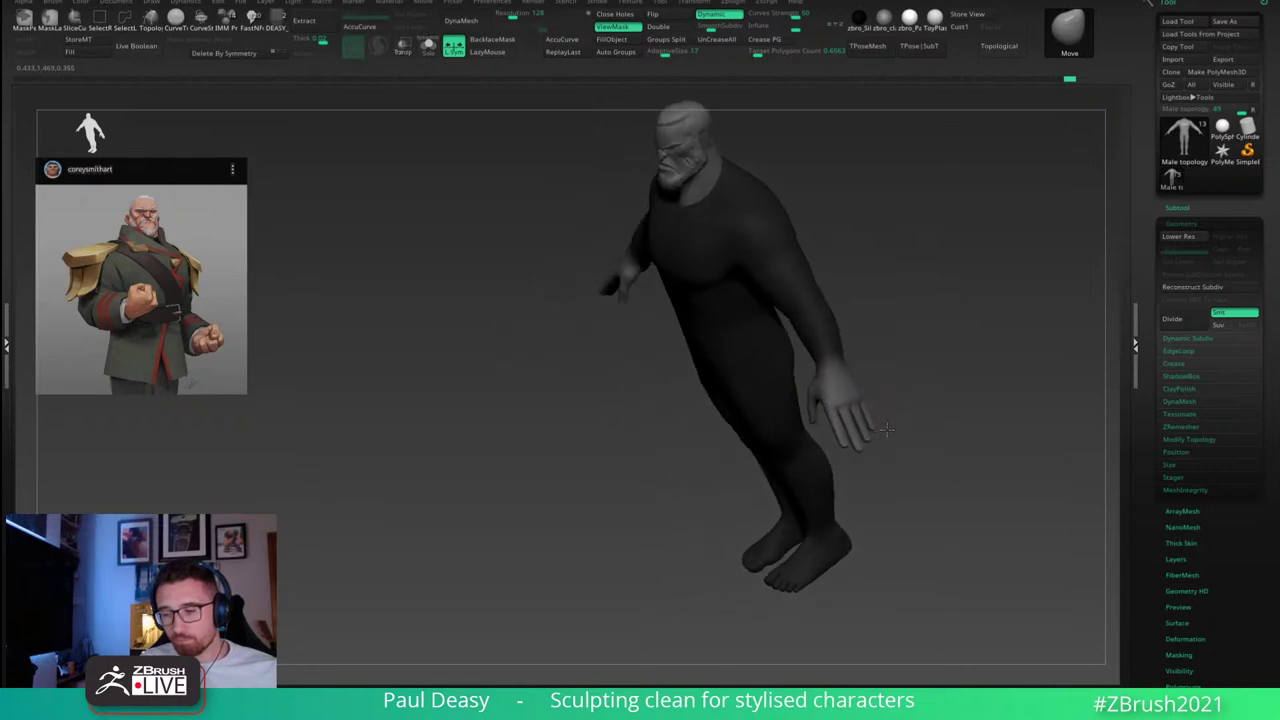
{"action": "mouse_move", "coordinate": [886, 429]}
{"action": "left_mouse_down"}
{"action": "mouse_move", "coordinate": [886, 394]}
{"action": "mouse_move", "coordinate": [911, 406]}
{"action": "mouse_move", "coordinate": [903, 374]}
{"action": "mouse_move", "coordinate": [848, 373]}
{"action": "mouse_move", "coordinate": [882, 402]}
{"action": "mouse_move", "coordinate": [937, 375]}
{"action": "left_mouse_up"}
{"action": "key", "text": "ctrl+h"}
{"action": "right_click", "coordinate": [945, 371]}
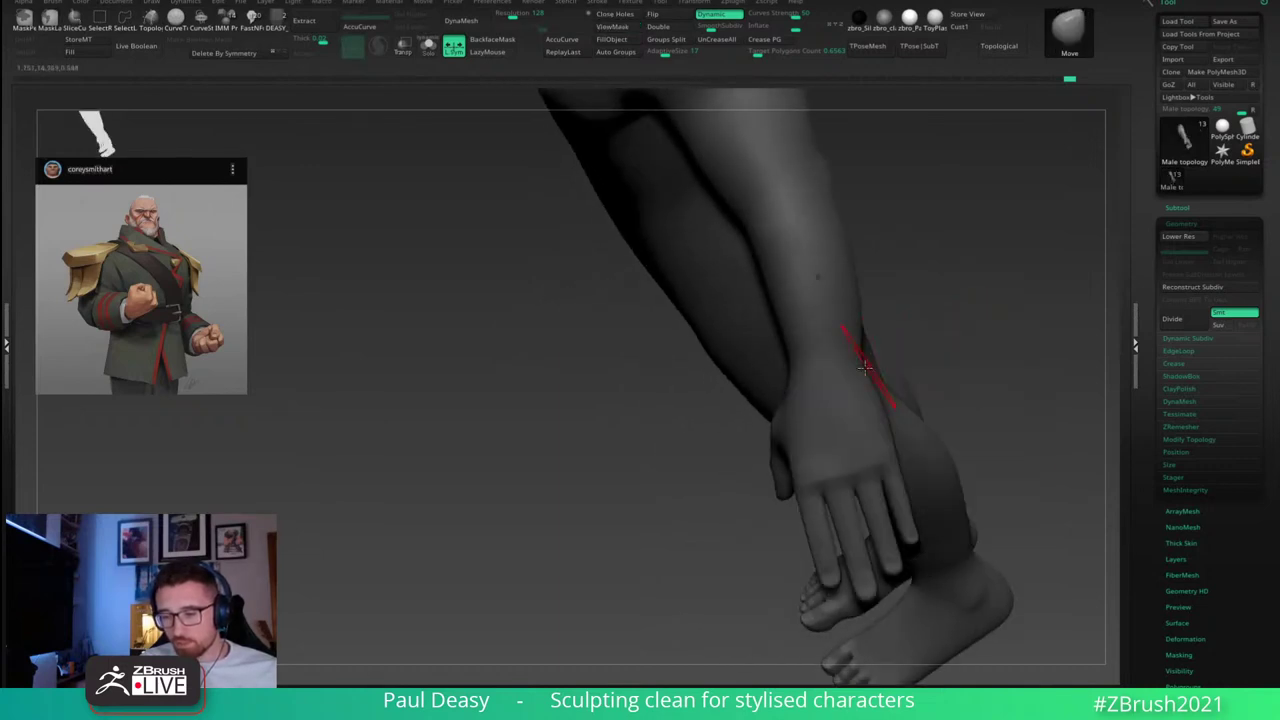
{"action": "key", "text": "ctrl+h"}
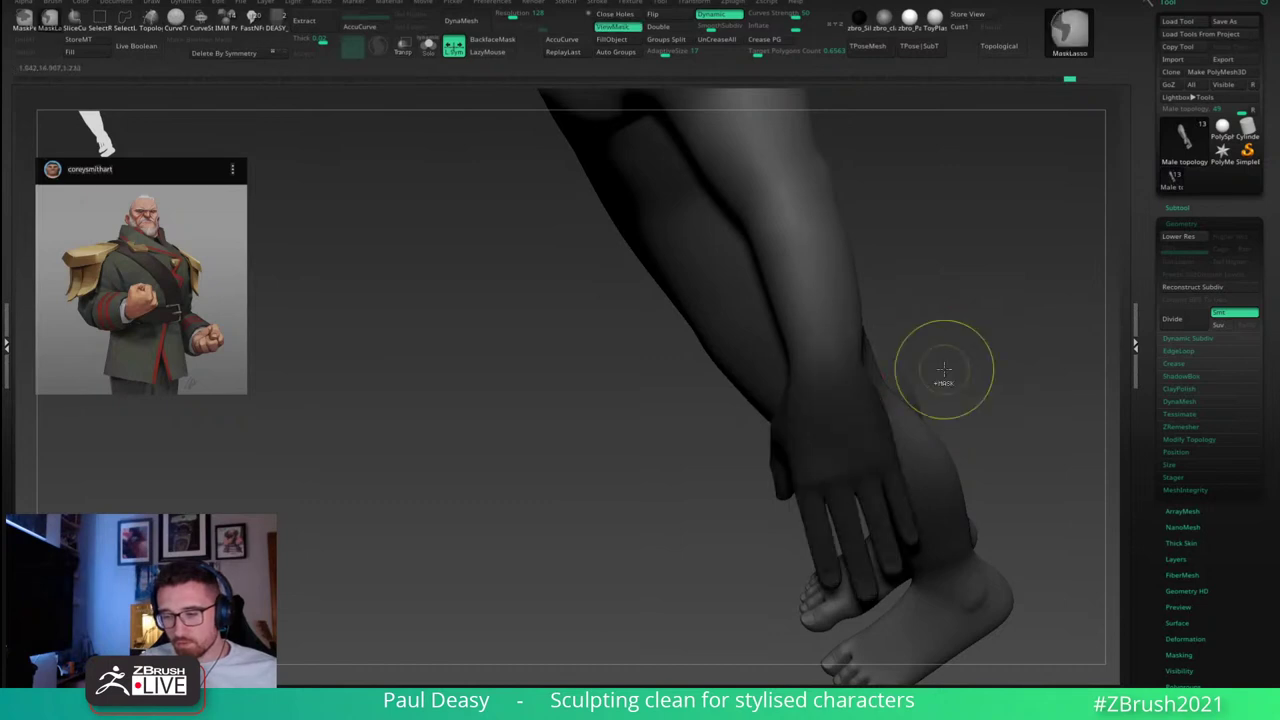
Step: Invert the mask to free the hands and shift them about 0.12 outward at the wrist with the gizmo
{"action": "key", "text": "w"}
{"action": "left_click", "coordinate": [985, 363], "text": "ctrl"}
{"action": "left_click_drag", "start_coordinate": [838, 304], "coordinate": [846, 303]}
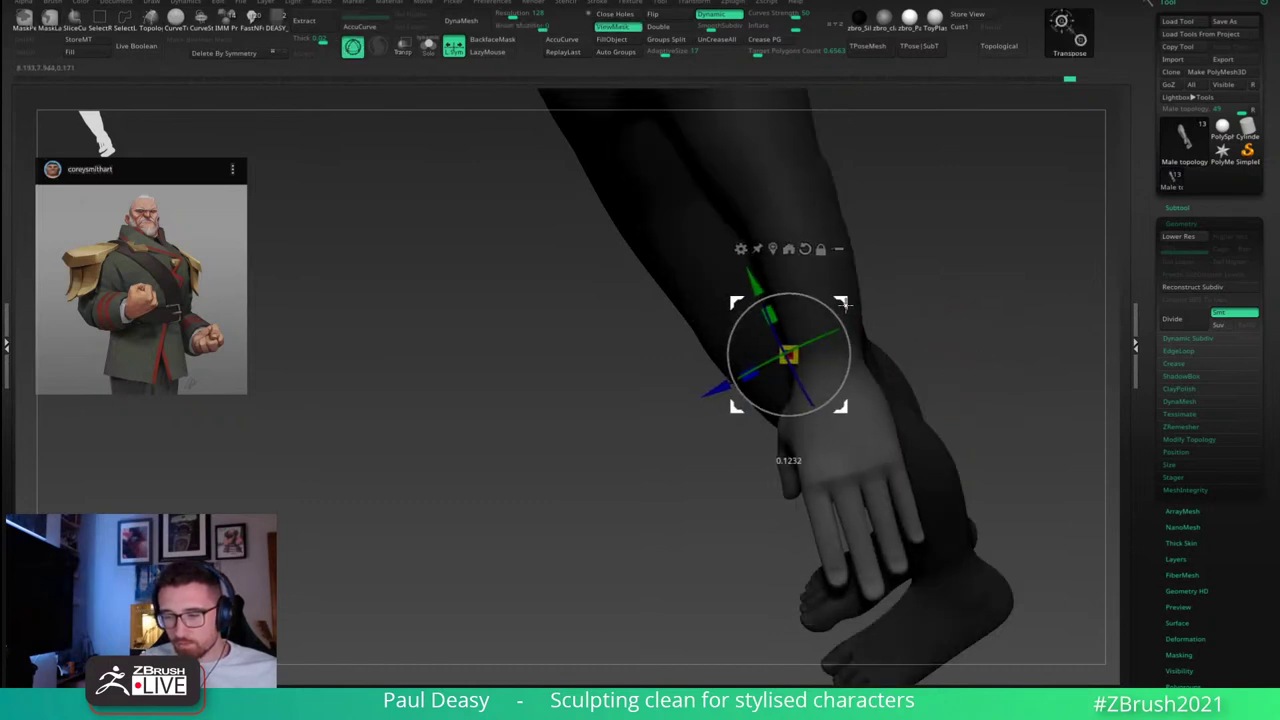
{"action": "key", "text": "q"}
Step: Invert the mask to protect the hands and pull the forearm's outer edge at the wrist outward with the Move brush
{"action": "left_click", "coordinate": [927, 345], "text": "ctrl"}
{"action": "key", "text": "space"}
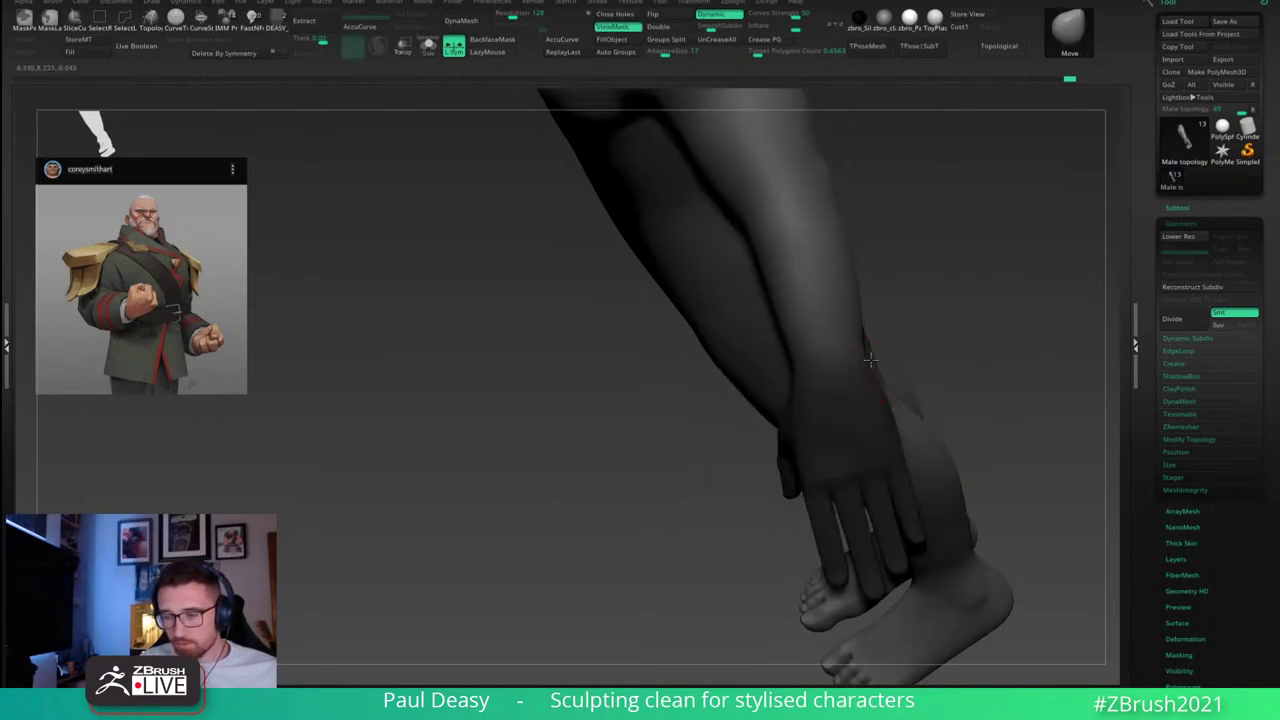
{"action": "key", "text": "space"}
{"action": "left_click_drag", "start_coordinate": [861, 345], "coordinate": [874, 343]}
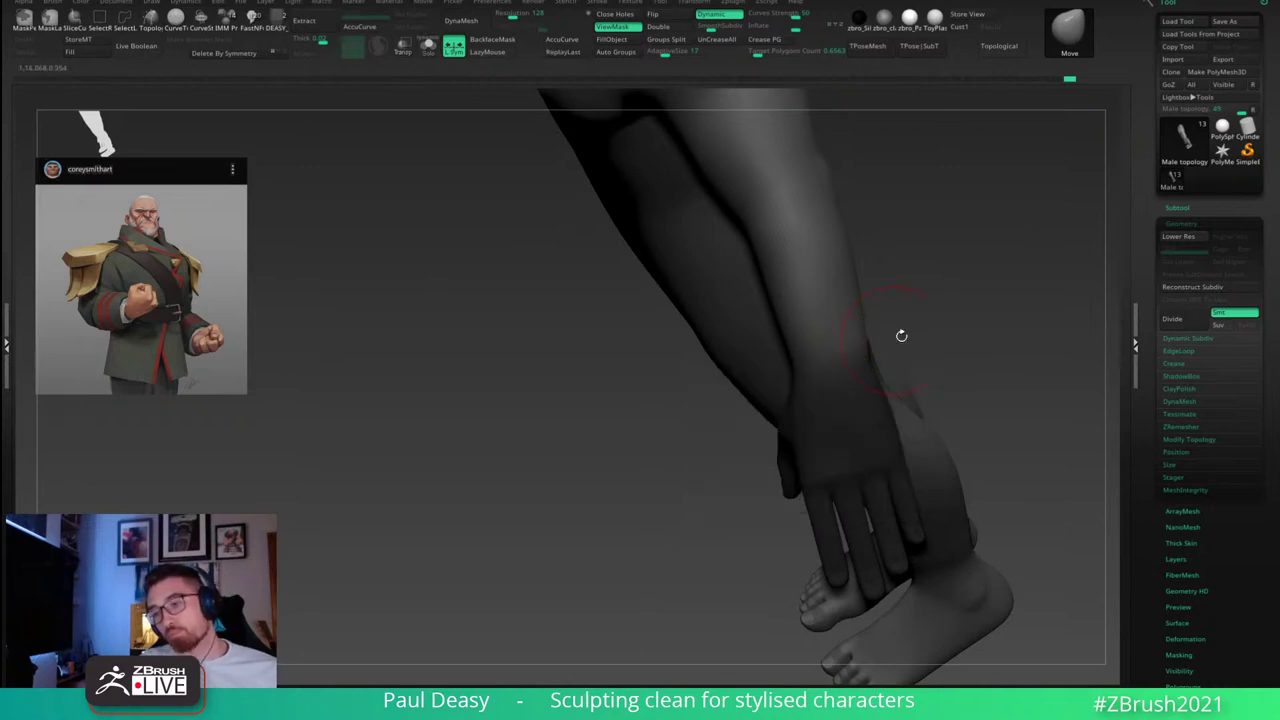
Step: Hide the mask display and reshape both sides of the wrist with the Move brush to blend the forearm into the hand
{"action": "key", "text": "ctrl+h"}
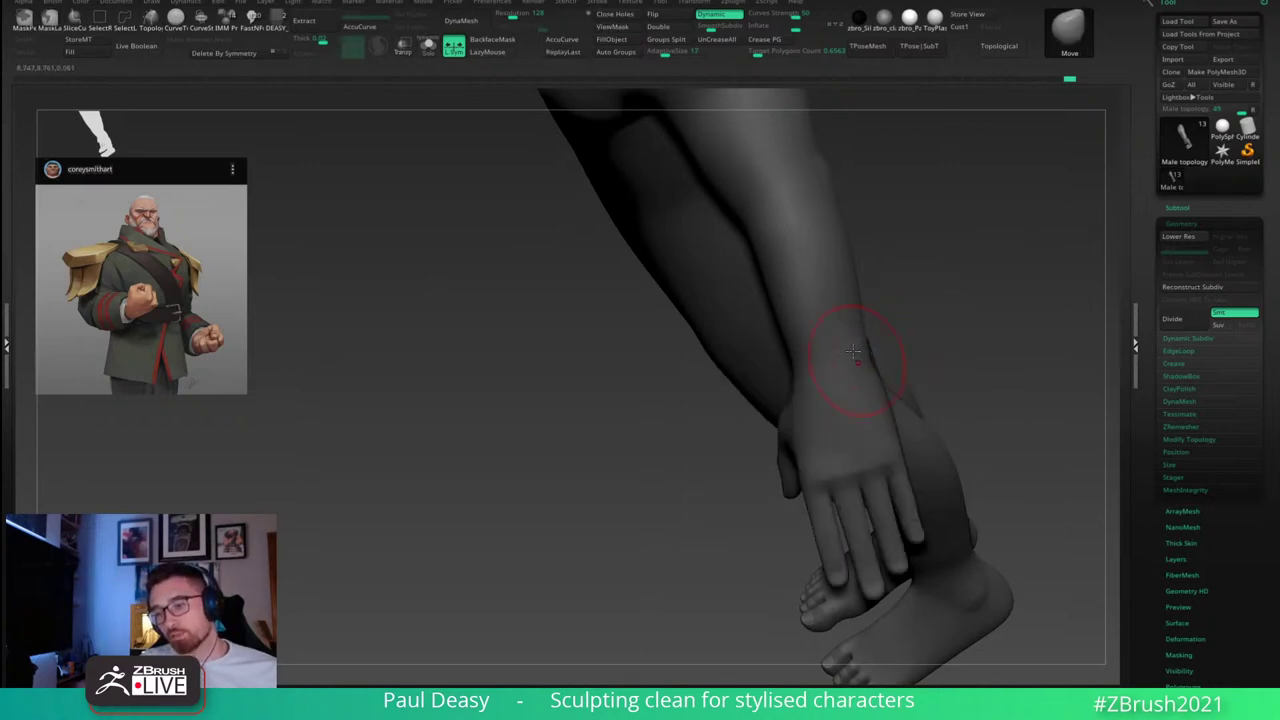
{"action": "key", "text": "space"}
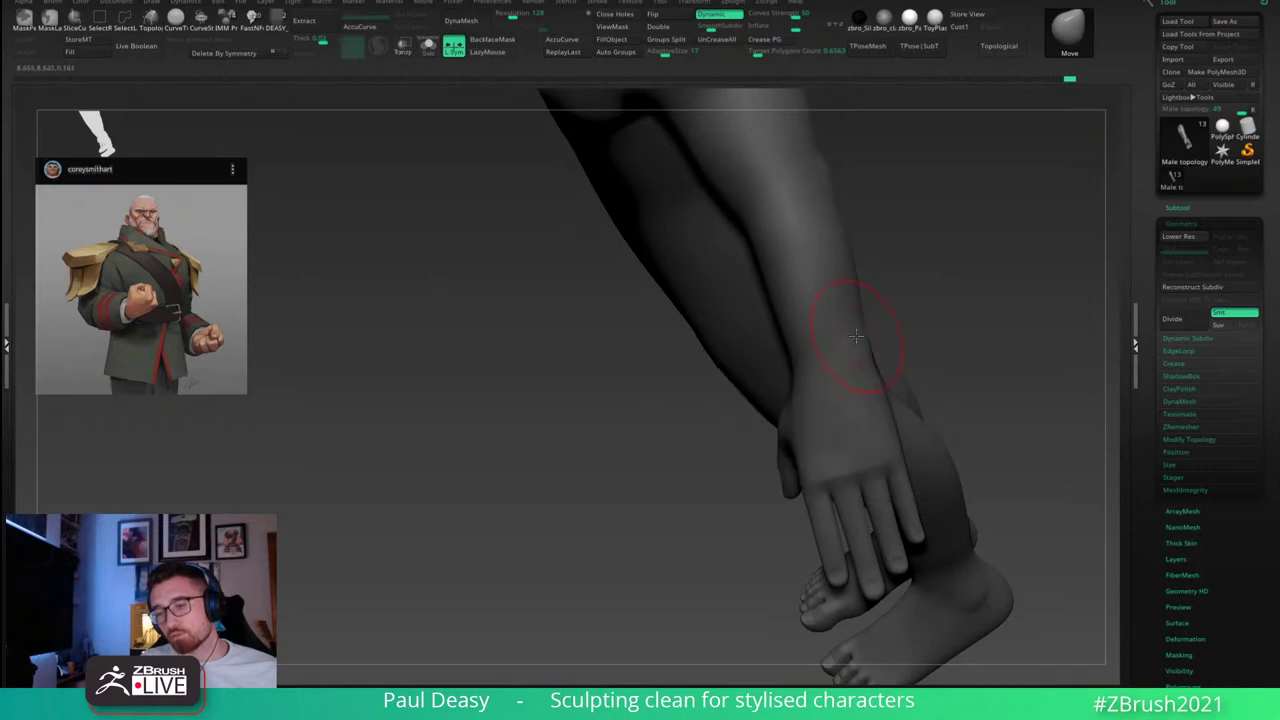
{"action": "key", "text": "space"}
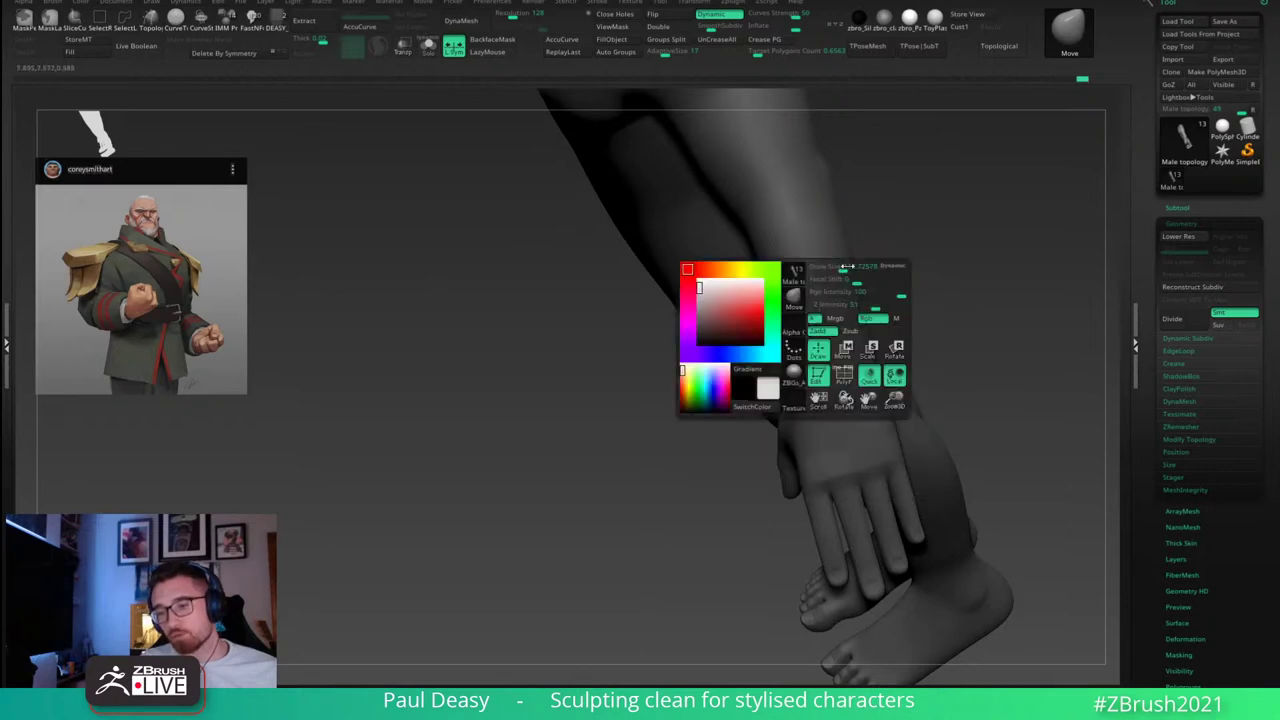
{"action": "key", "text": "space"}
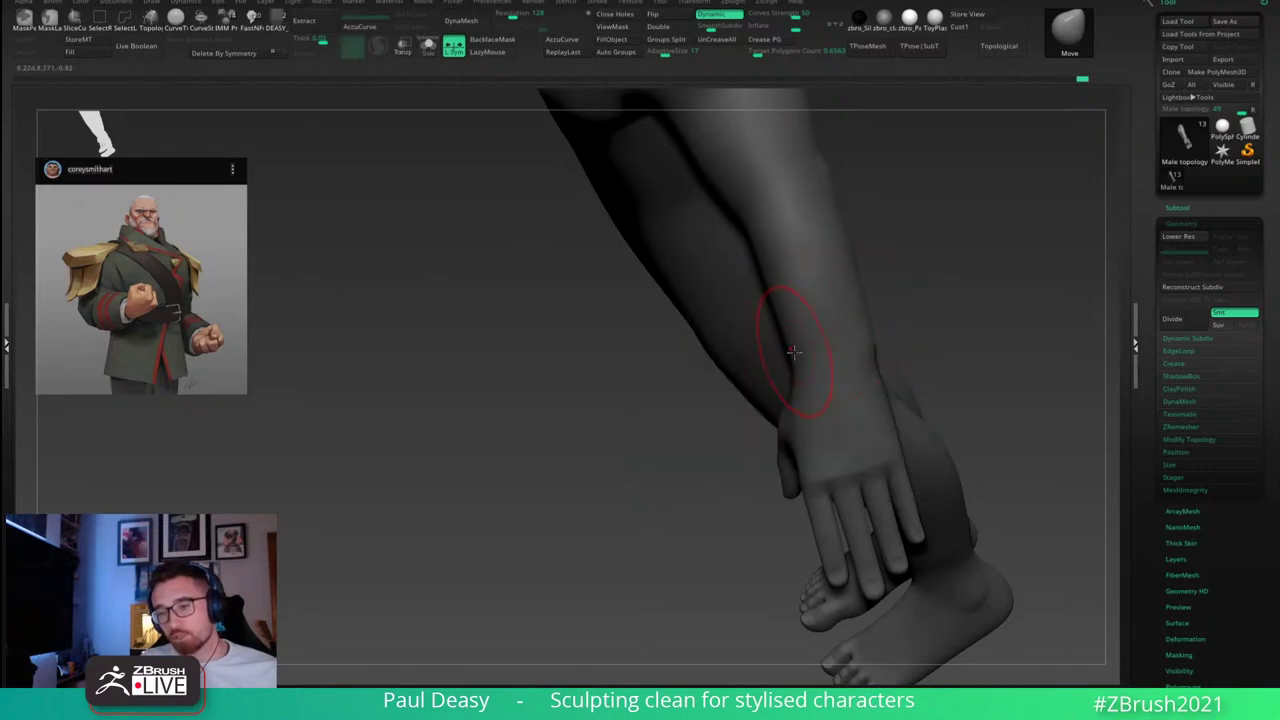
{"action": "left_click_drag", "start_coordinate": [790, 343], "coordinate": [781, 345]}
{"action": "key", "text": "space"}
{"action": "left_click_drag", "start_coordinate": [766, 257], "coordinate": [756, 258]}
{"action": "left_click_drag", "start_coordinate": [687, 373], "coordinate": [732, 312]}
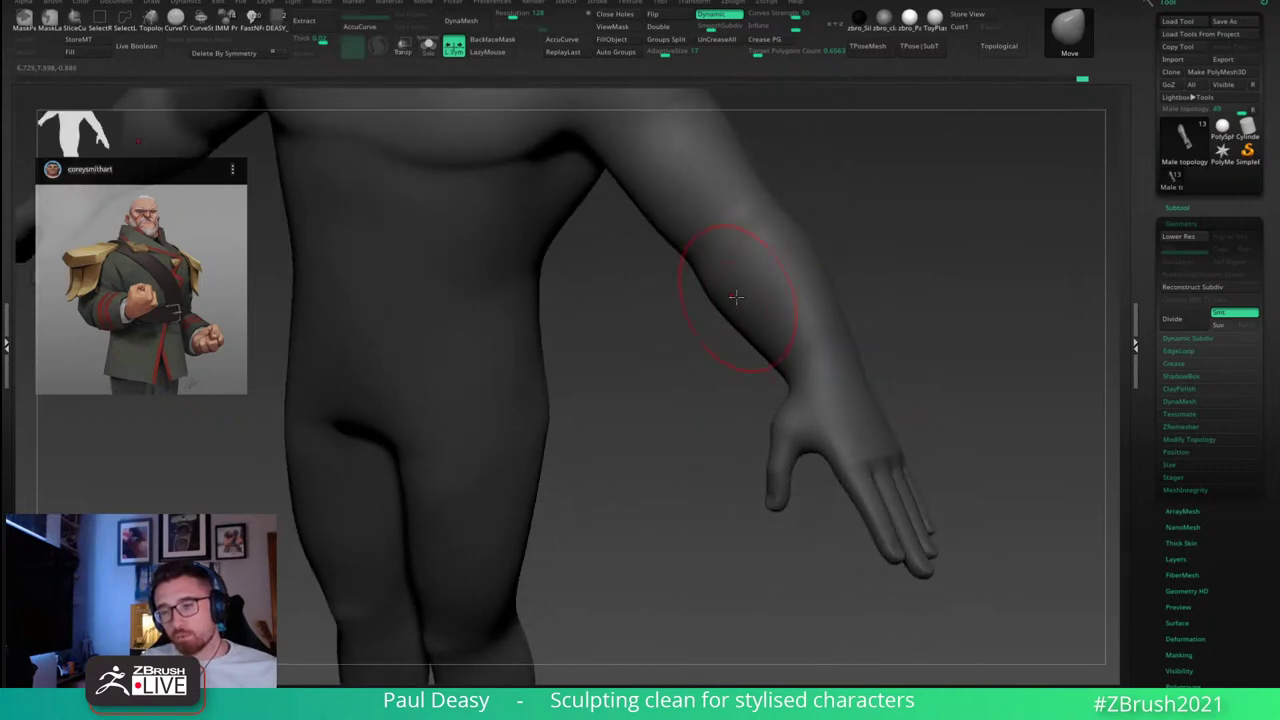
Step: Reshape the forearm between the elbow and wrist with the Move brush, working from the front and the back of the hand
{"action": "mouse_move", "coordinate": [737, 305]}
{"action": "right_mouse_down"}
{"action": "mouse_move", "coordinate": [760, 320]}
{"action": "mouse_move", "coordinate": [822, 293]}
{"action": "mouse_move", "coordinate": [783, 308]}
{"action": "right_mouse_up"}
{"action": "right_click", "coordinate": [786, 312]}
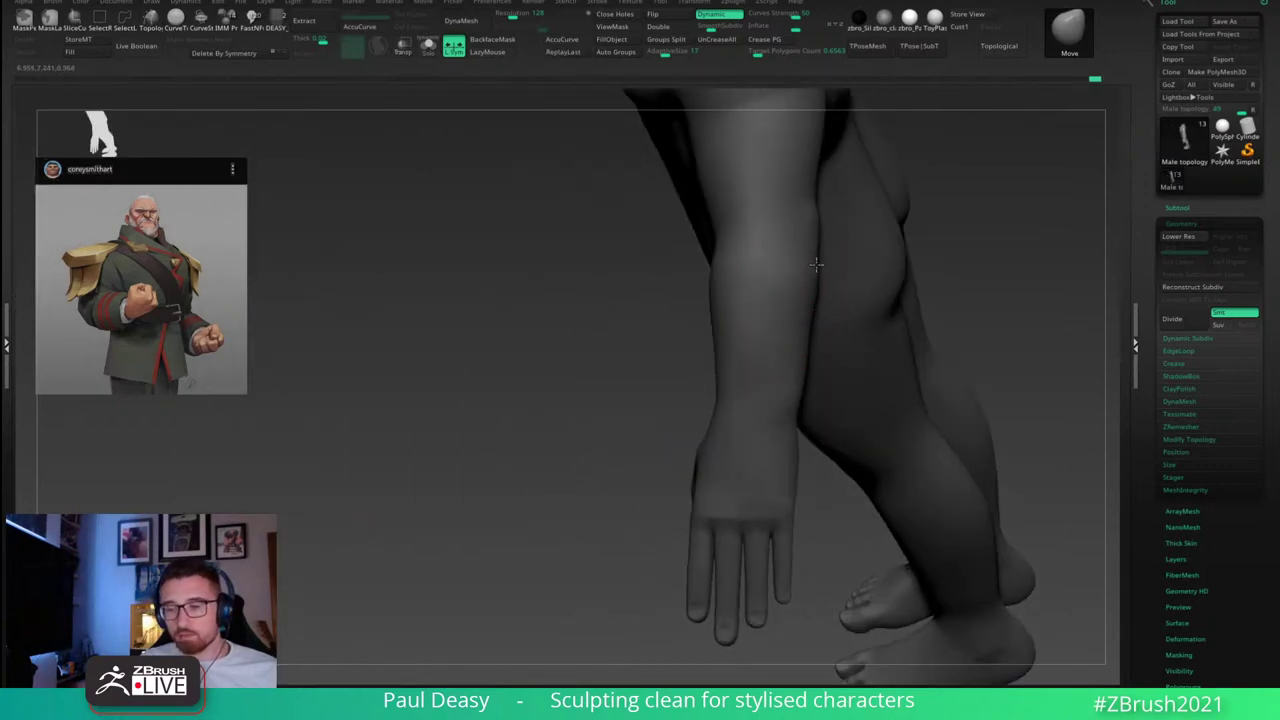
{"action": "right_click_drag", "start_coordinate": [806, 326], "coordinate": [784, 351]}
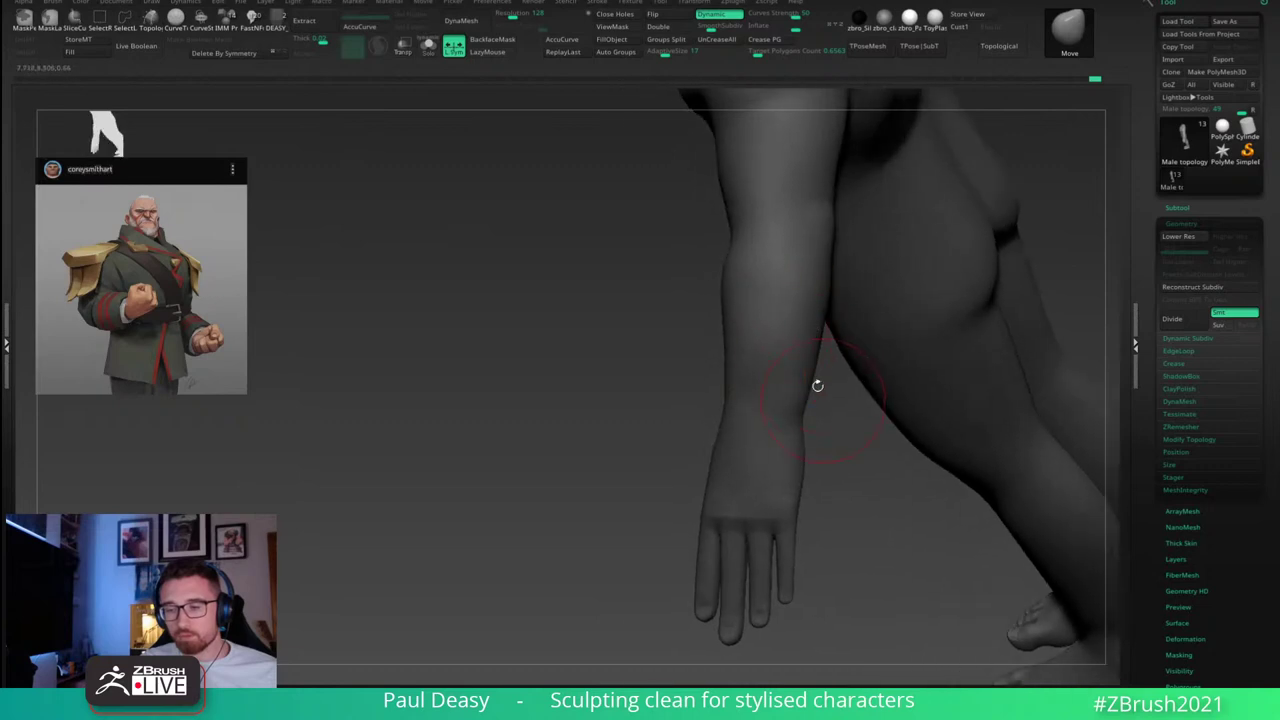
{"action": "right_click", "coordinate": [773, 352]}
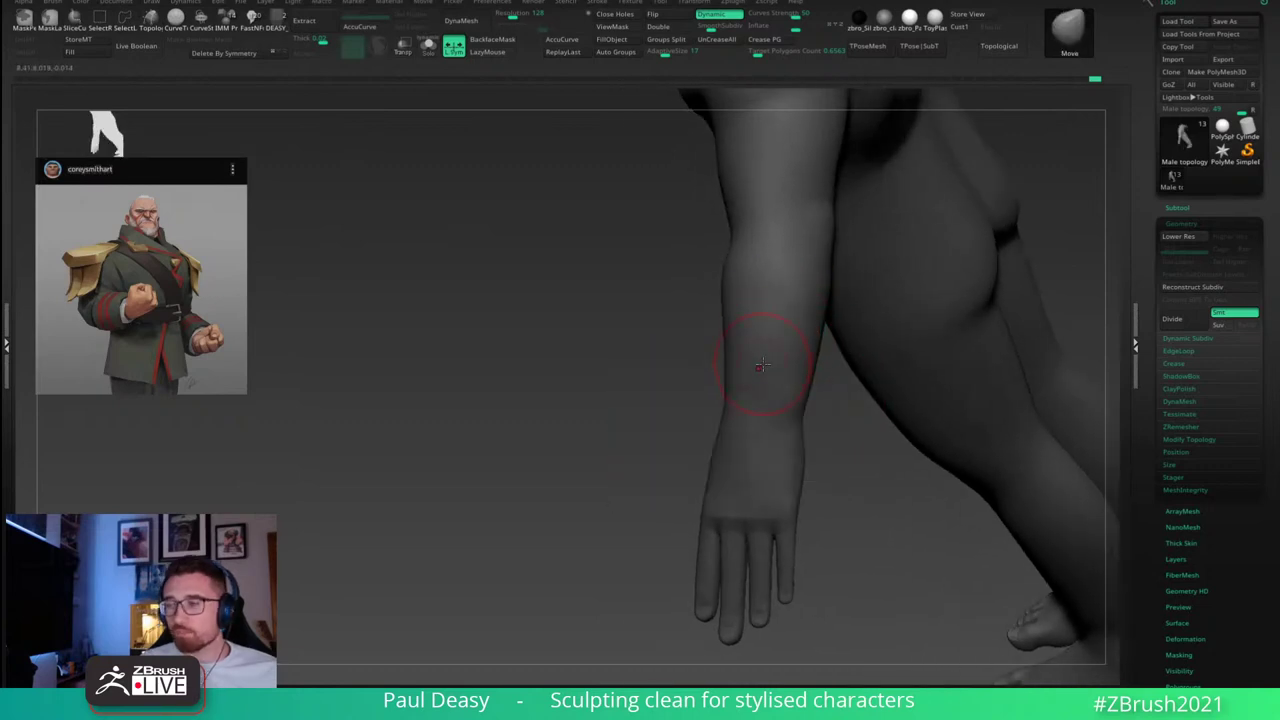
{"action": "right_click_drag", "start_coordinate": [759, 366], "coordinate": [780, 343]}
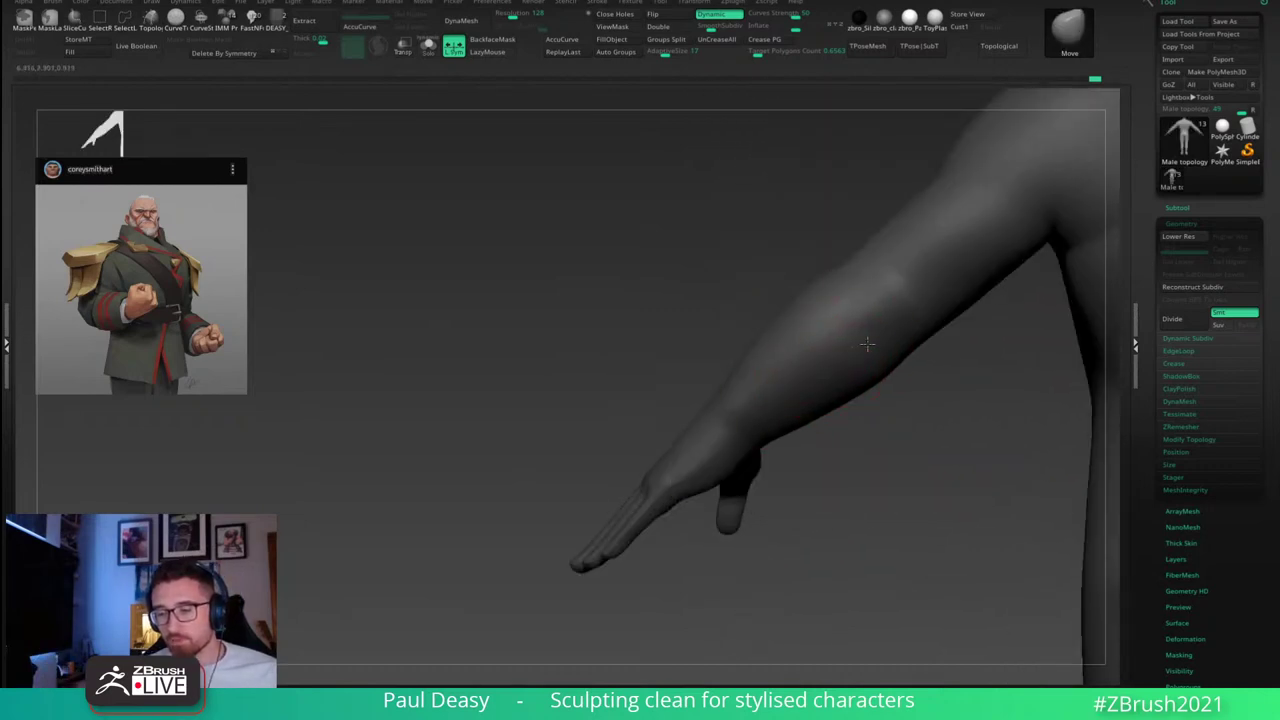
Step: Refine the upper contour of the forearm and wrist with the Move brush and check the arms against the whole figure
{"action": "key", "text": "space"}
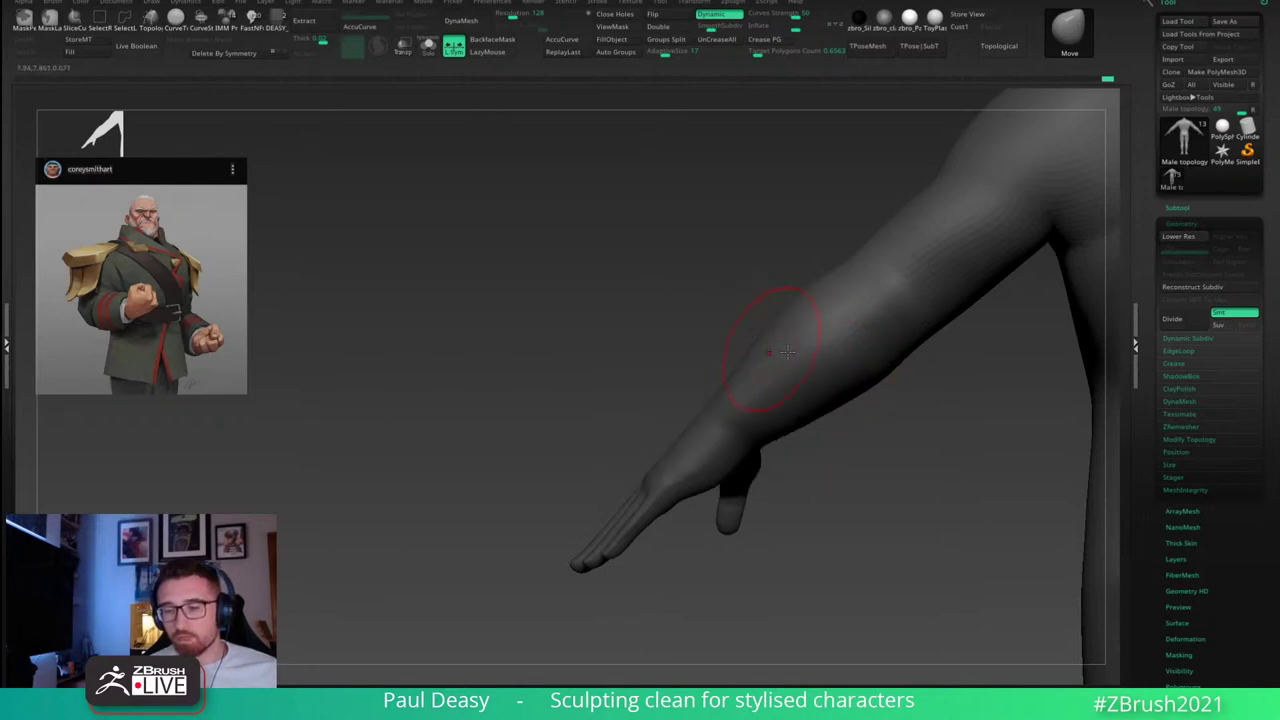
{"action": "mouse_move", "coordinate": [888, 409]}
{"action": "left_mouse_down"}
{"action": "mouse_move", "coordinate": [832, 490]}
{"action": "mouse_move", "coordinate": [937, 466]}
{"action": "mouse_move", "coordinate": [909, 420]}
{"action": "left_mouse_up"}
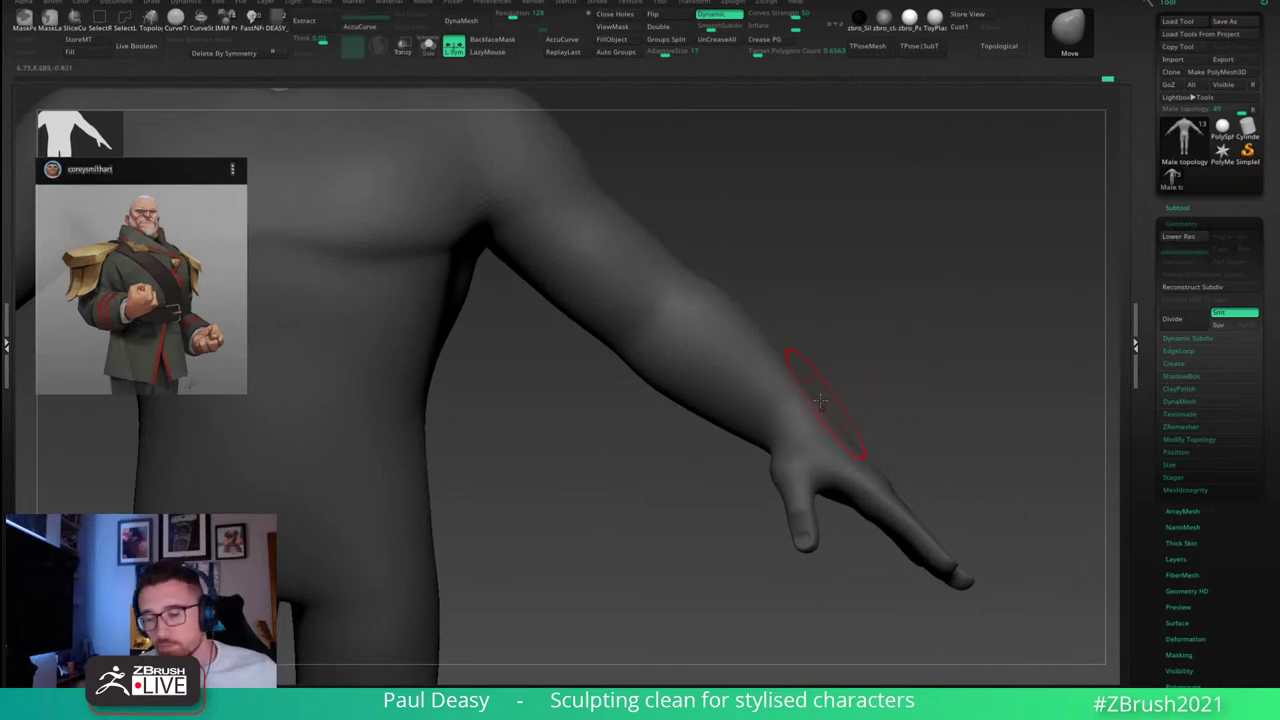
{"action": "left_click_drag", "start_coordinate": [823, 374], "coordinate": [870, 366]}
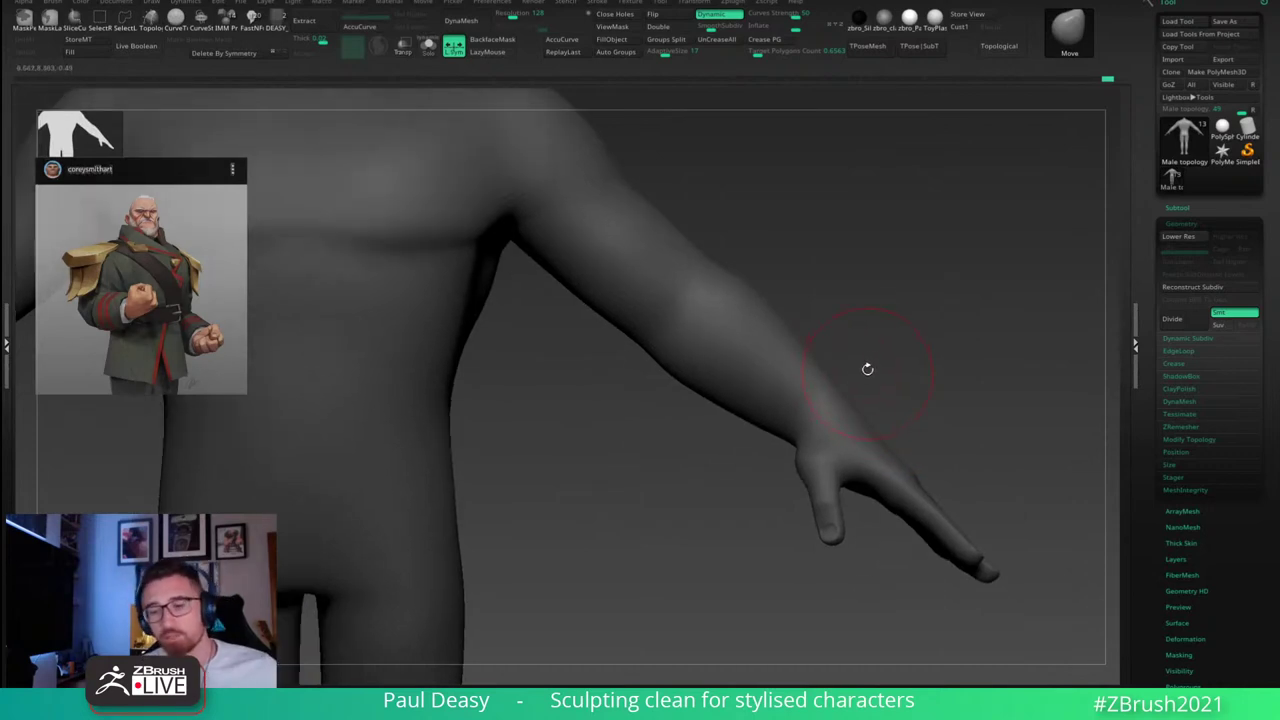
{"action": "key", "text": "space"}
{"action": "key", "text": "f"}
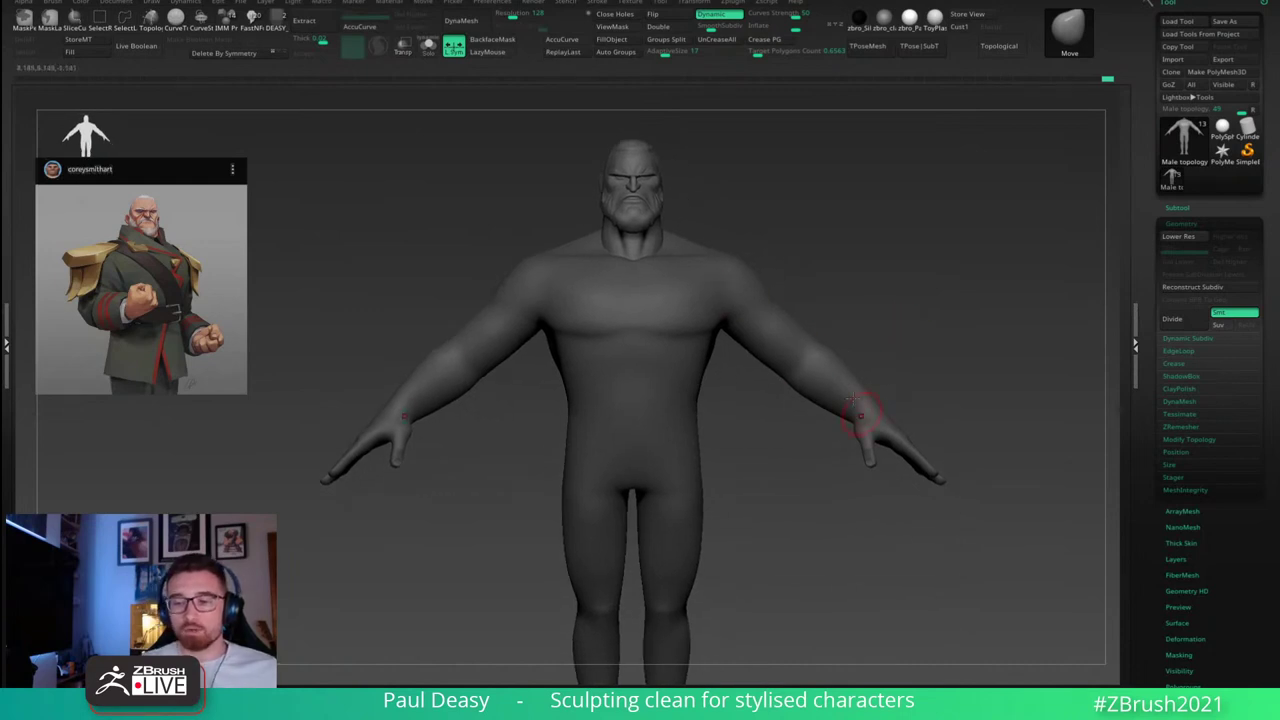
{"action": "left_click_drag", "start_coordinate": [857, 286], "coordinate": [854, 309]}
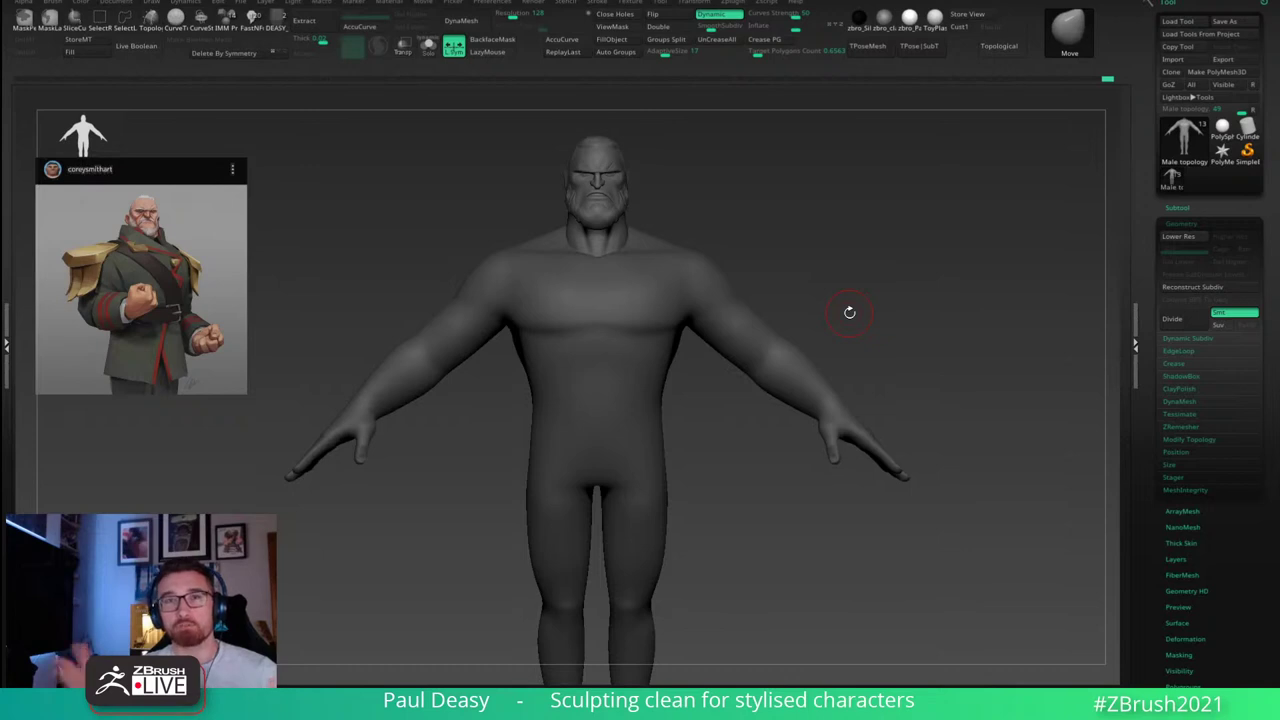
Step: Adjust the upper arm and shoulder silhouette symmetrically with the Move brush from the front view
{"action": "key", "text": "space"}
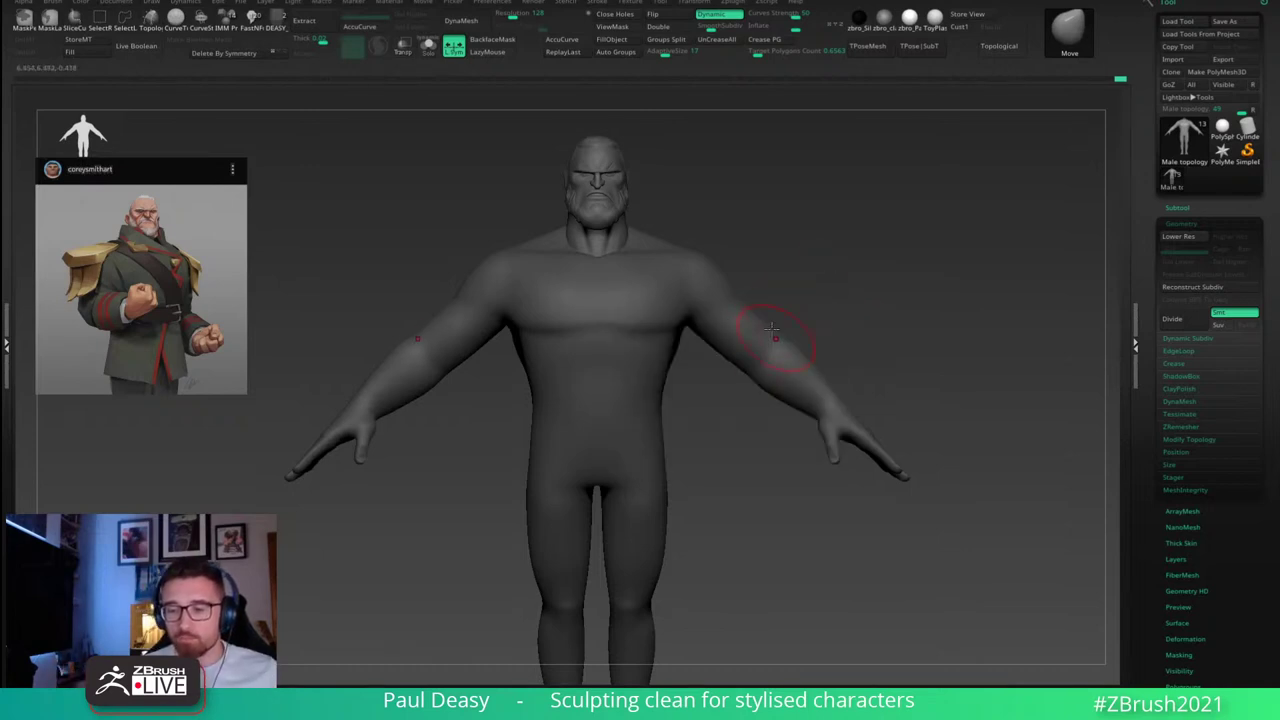
{"action": "right_click_drag", "start_coordinate": [832, 279], "coordinate": [818, 291], "text": "ctrl"}
{"action": "right_click", "coordinate": [749, 277]}
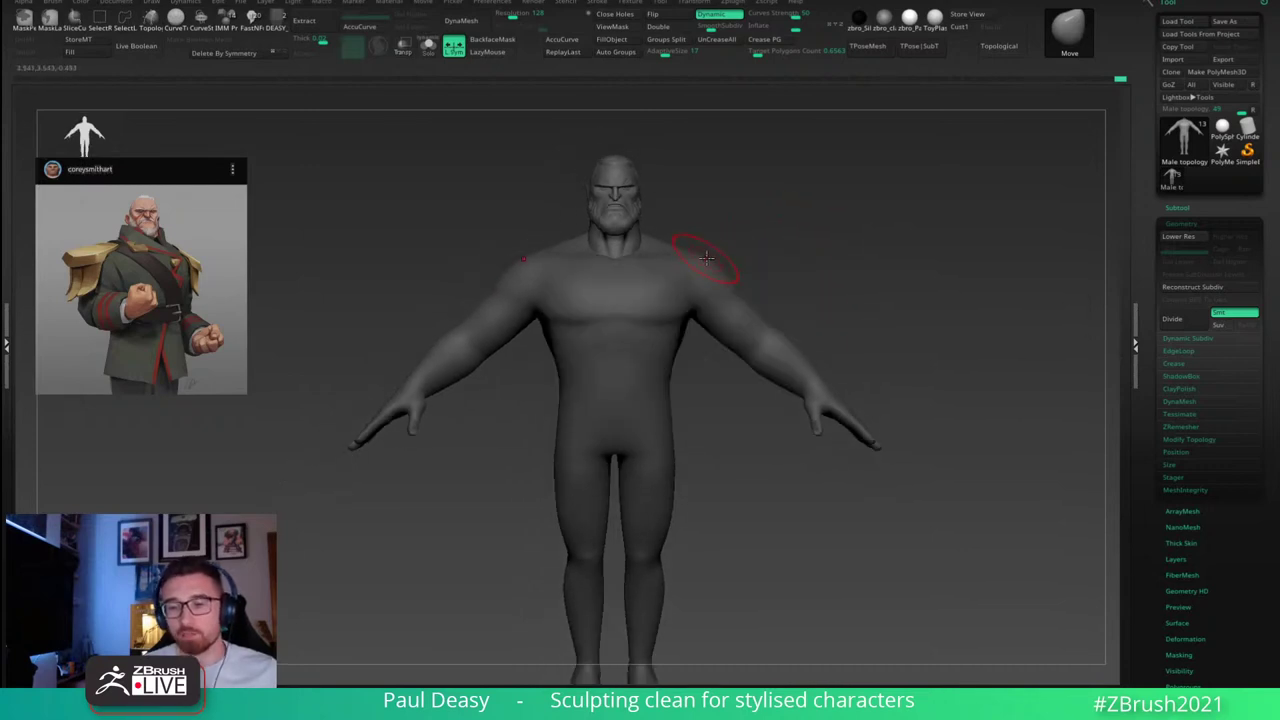
{"action": "left_click_drag", "start_coordinate": [707, 257], "coordinate": [769, 263]}
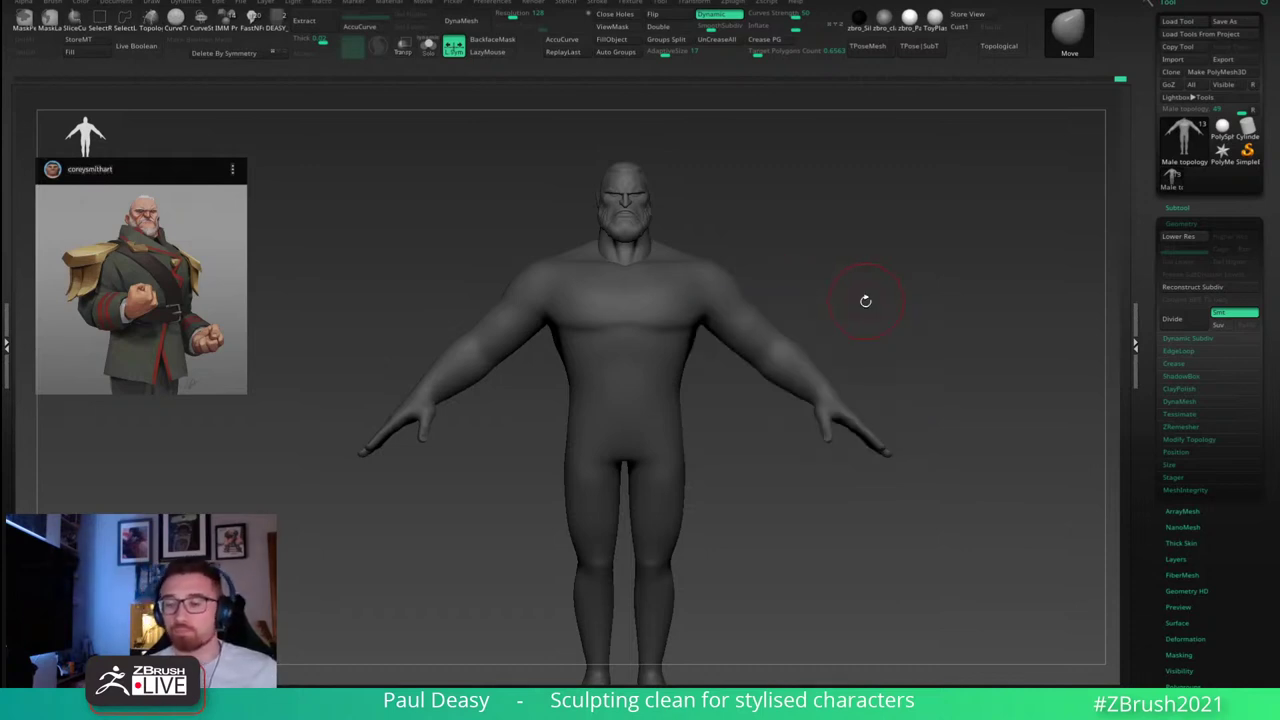
{"action": "right_click_drag", "start_coordinate": [866, 304], "coordinate": [878, 318], "text": "ctrl"}
{"action": "left_click_drag", "start_coordinate": [878, 318], "coordinate": [807, 302]}
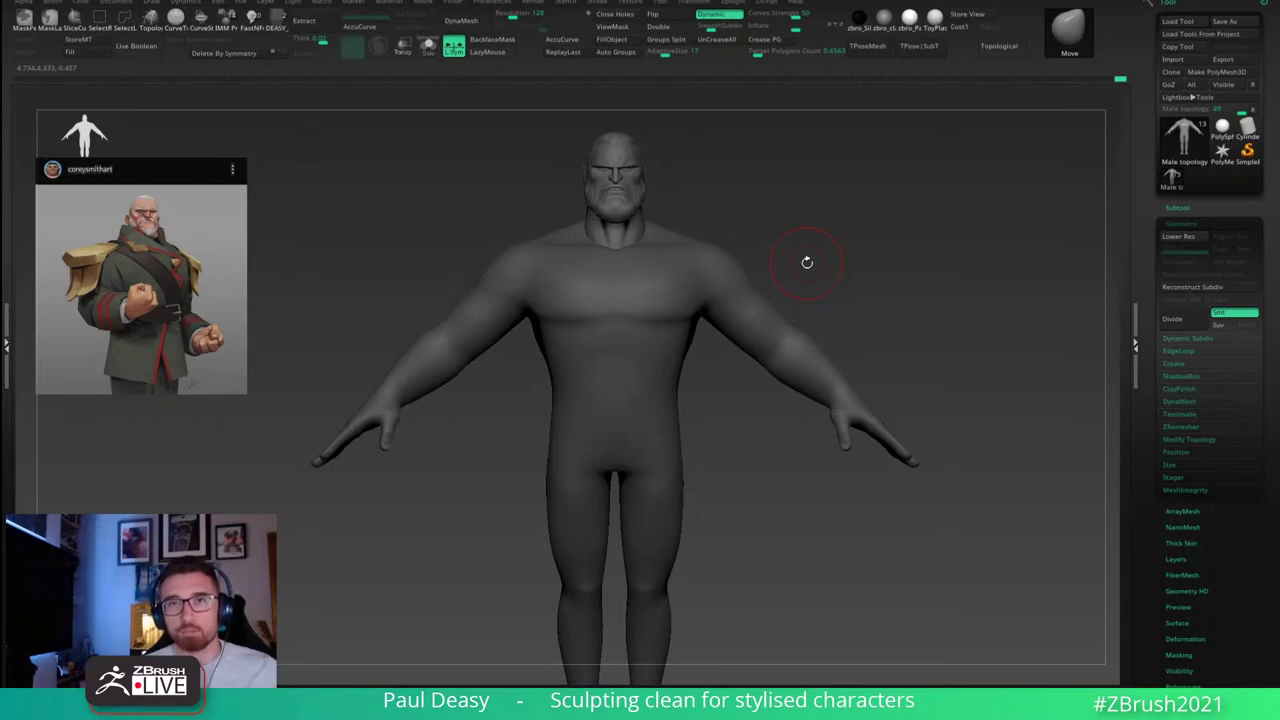
Step: Adjust the shoulder, upper back and neck profile with the Move brush from the side view
{"action": "left_click_drag", "start_coordinate": [763, 271], "coordinate": [730, 285], "text": "shift"}
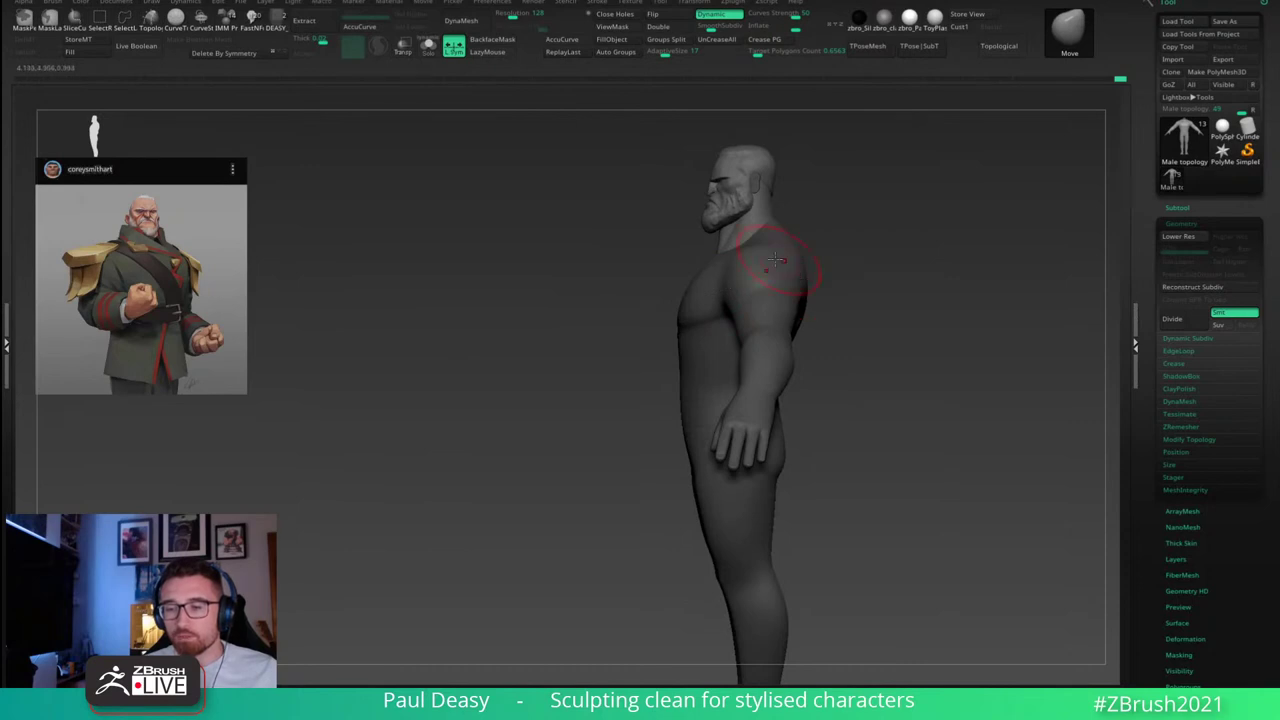
{"action": "key", "text": "space"}
{"action": "left_click_drag", "start_coordinate": [804, 232], "coordinate": [811, 280]}
{"action": "left_click_drag", "start_coordinate": [811, 280], "coordinate": [832, 251]}
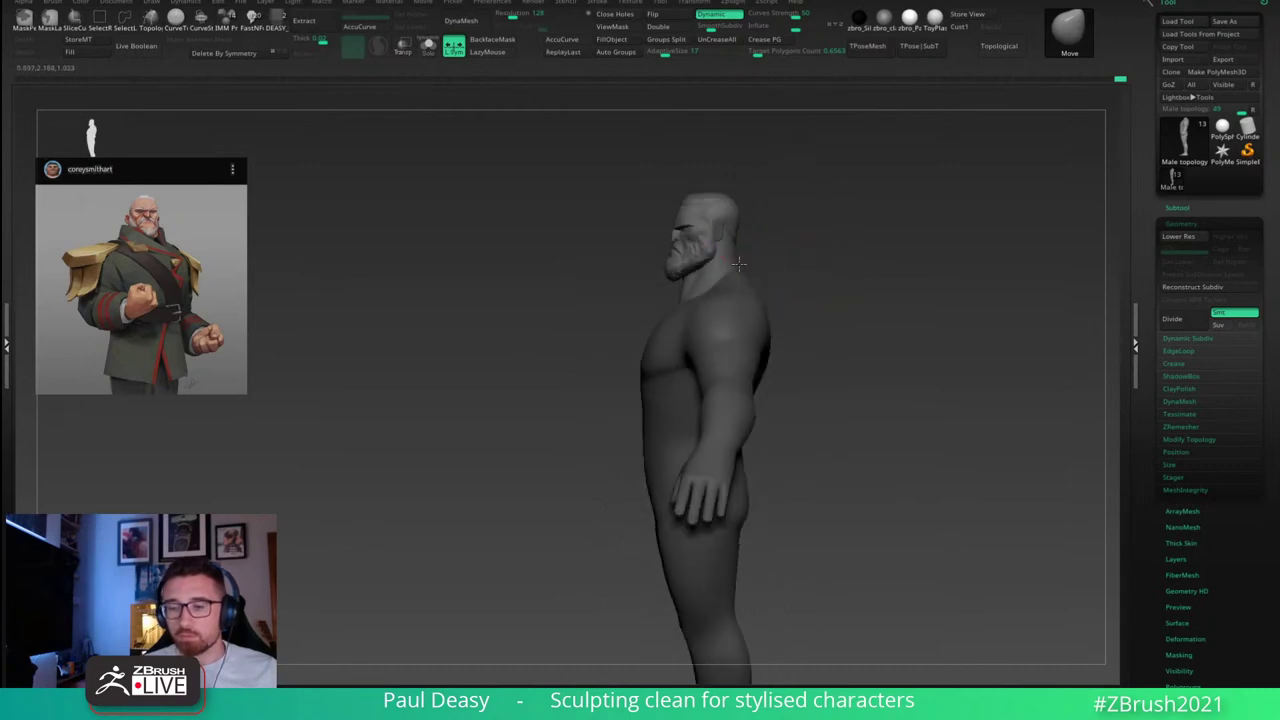
{"action": "key", "text": "space"}
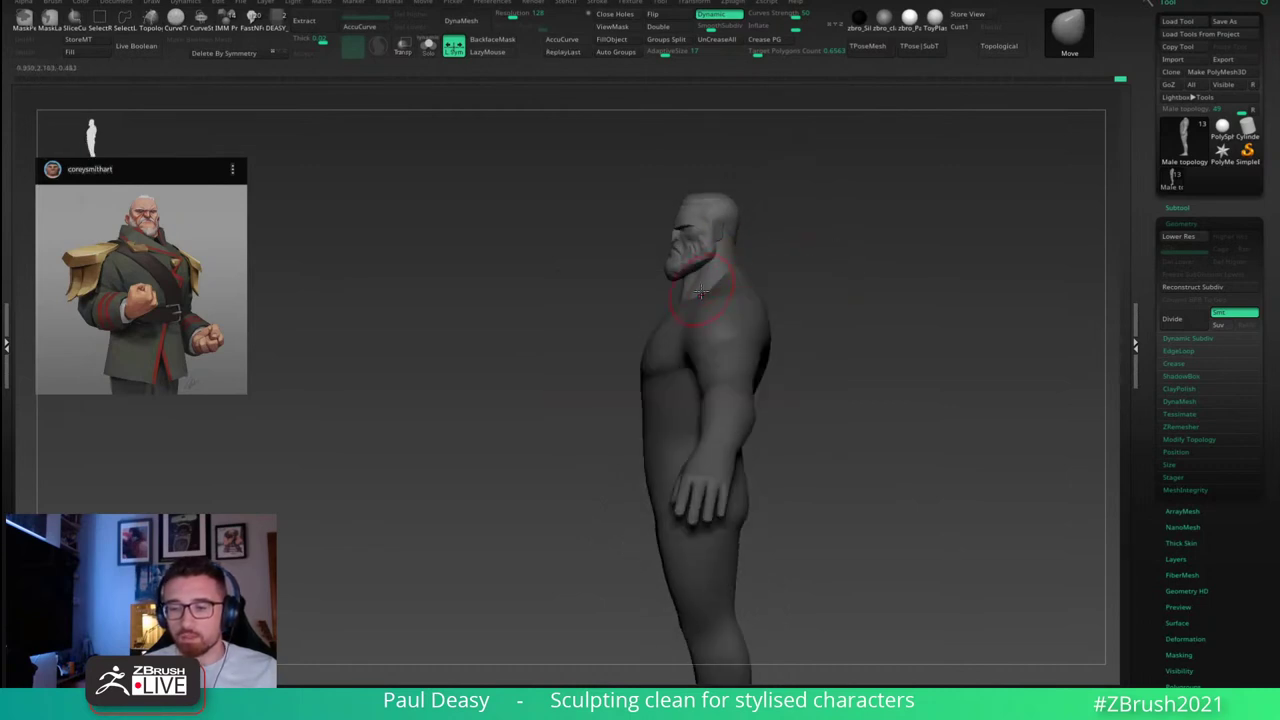
{"action": "mouse_move", "coordinate": [776, 267]}
{"action": "left_mouse_down", "text": "shift"}
{"action": "mouse_move", "coordinate": [826, 258]}
{"action": "mouse_move", "coordinate": [823, 268]}
{"action": "mouse_move", "coordinate": [906, 274]}
{"action": "mouse_move", "coordinate": [877, 266]}
{"action": "mouse_move", "coordinate": [956, 325]}
{"action": "mouse_move", "coordinate": [757, 347]}
{"action": "mouse_move", "coordinate": [772, 323]}
{"action": "mouse_move", "coordinate": [763, 335]}
{"action": "left_mouse_up", "text": "shift"}
{"action": "key", "text": "space"}
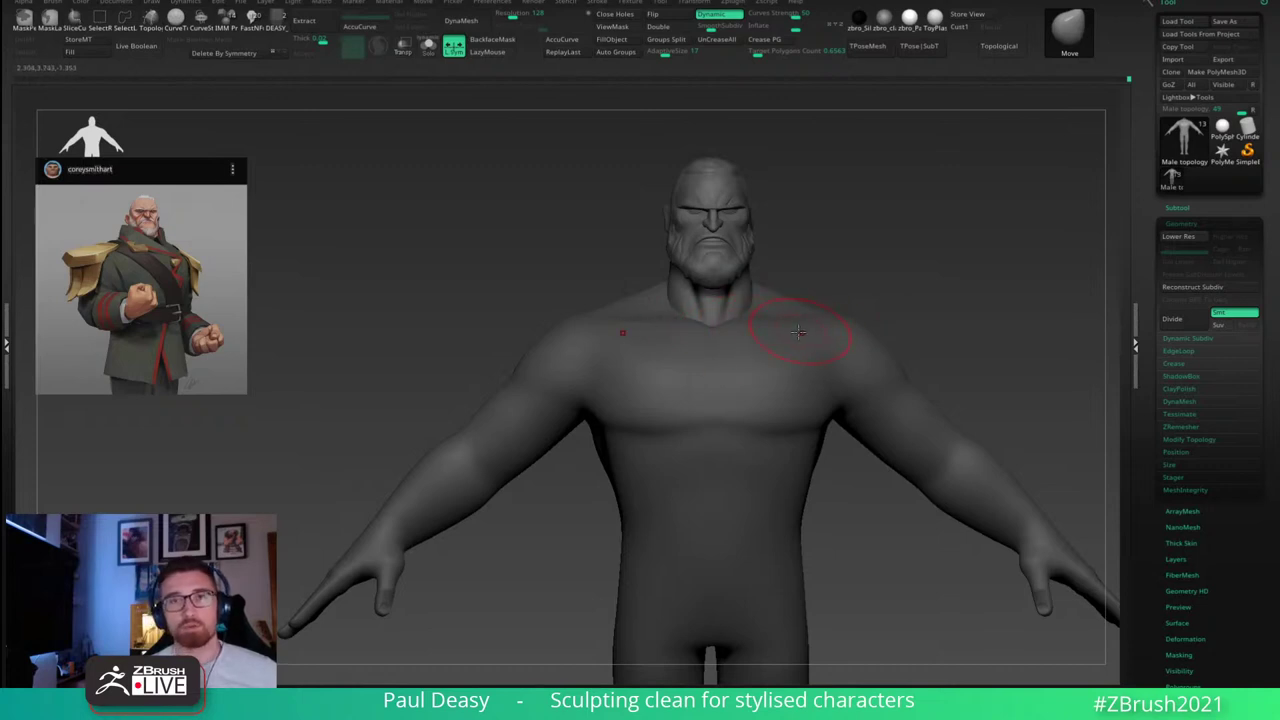
Step: Undo the last stroke and smooth the base of the neck and the centre of the chest
{"action": "key", "text": "ctrl+z"}
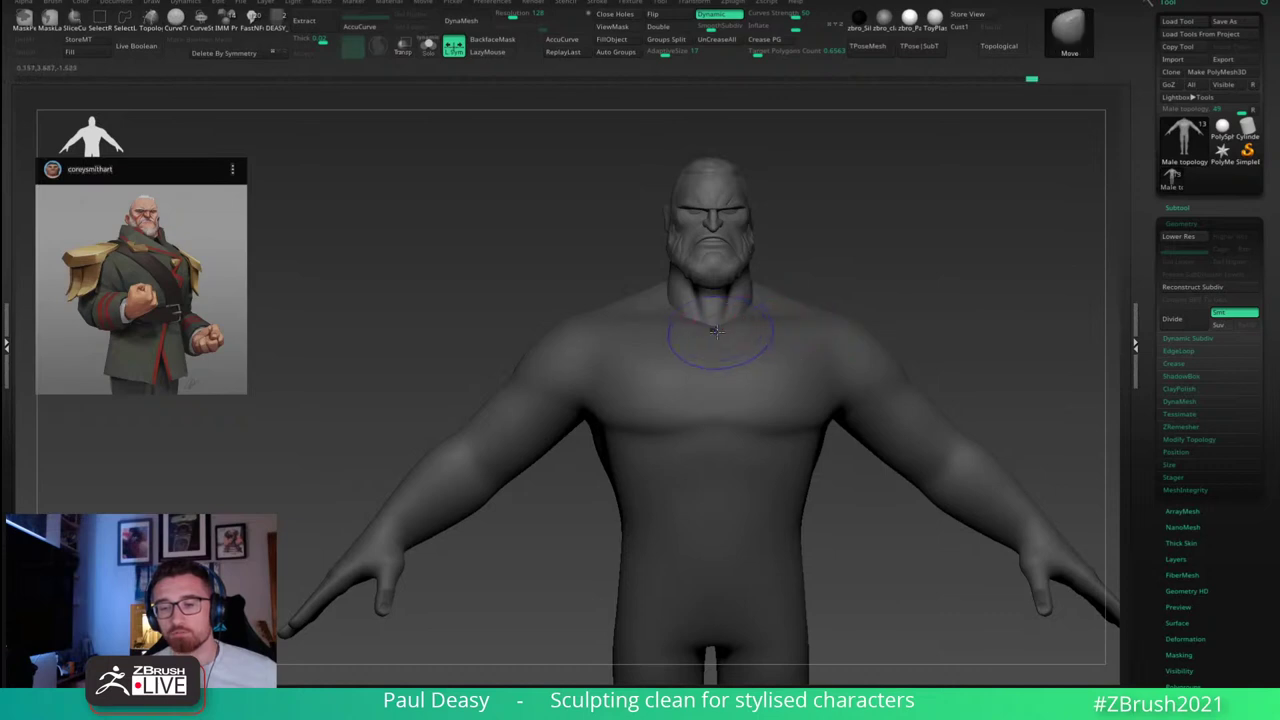
{"action": "key", "text": "shift"}
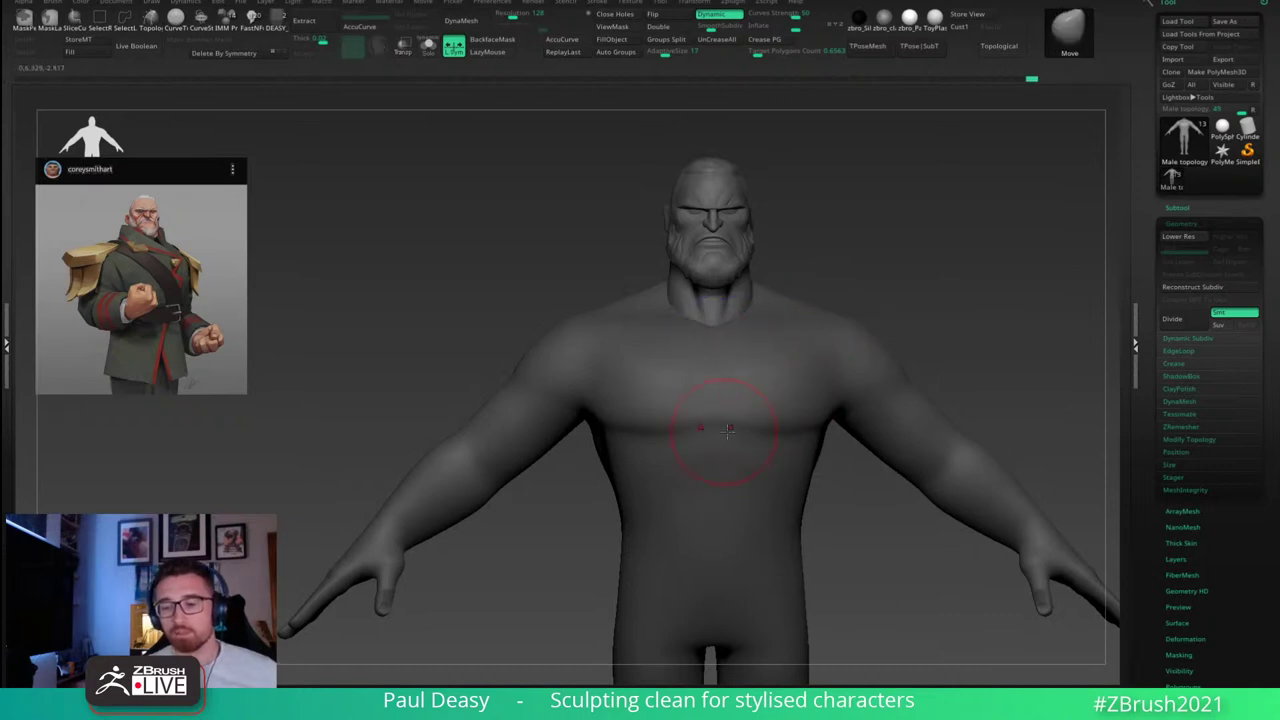
{"action": "key", "text": "shift"}
{"action": "left_click_drag", "start_coordinate": [819, 448], "coordinate": [844, 412], "text": "shift"}
{"action": "left_click_drag", "start_coordinate": [852, 481], "coordinate": [829, 426], "text": "alt"}
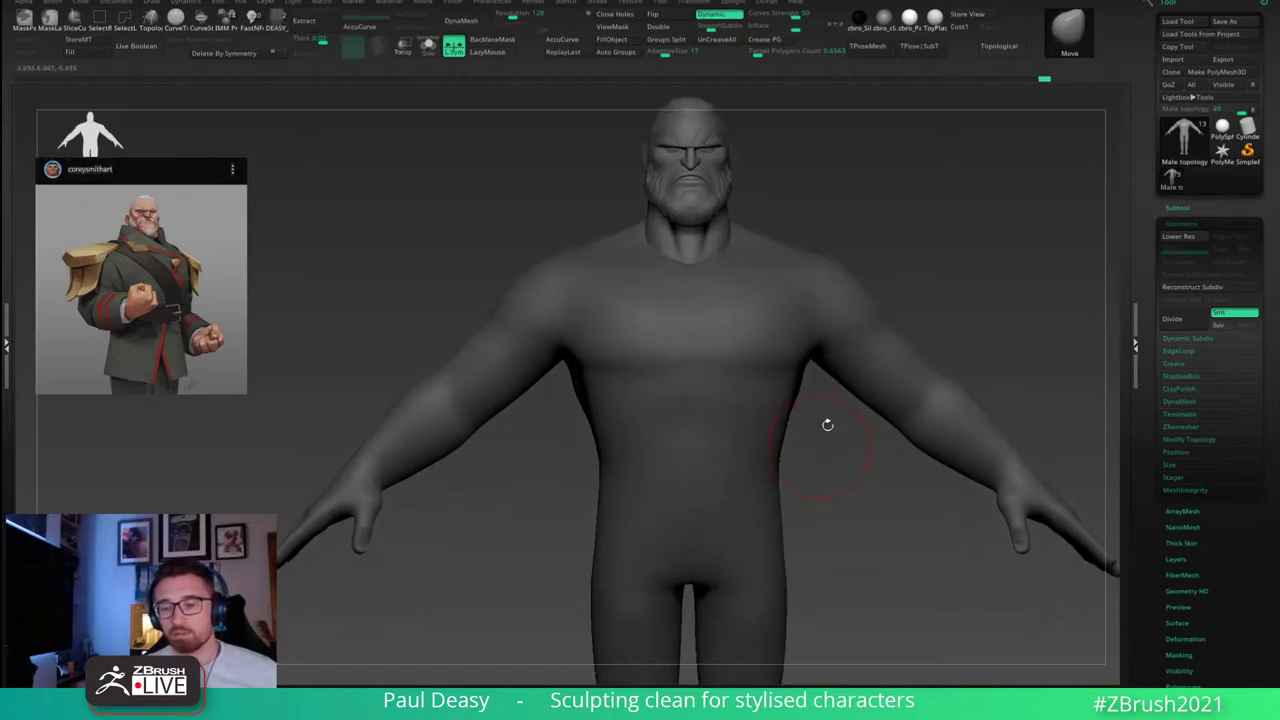
Step: Adjust the sides of the torso around the waist with the Move brush, checking the full figure from front and side
{"action": "right_click_drag", "start_coordinate": [982, 354], "coordinate": [852, 334], "text": "ctrl"}
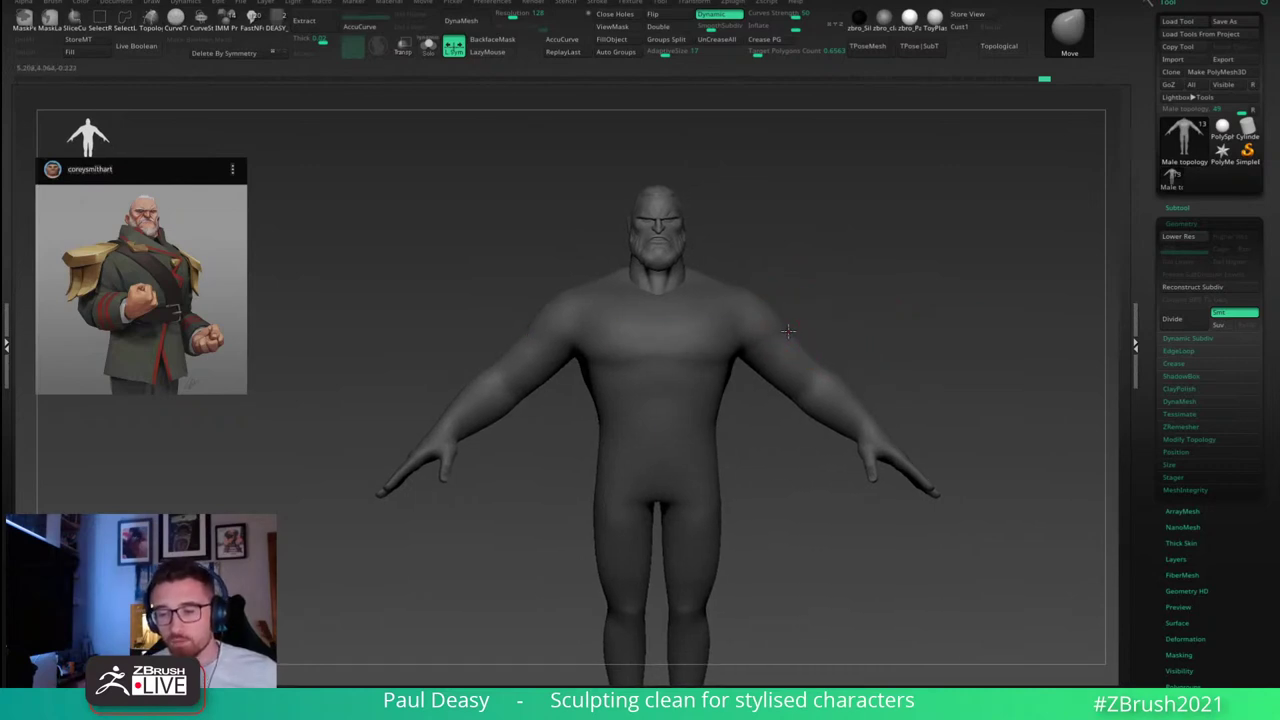
{"action": "key", "text": "space"}
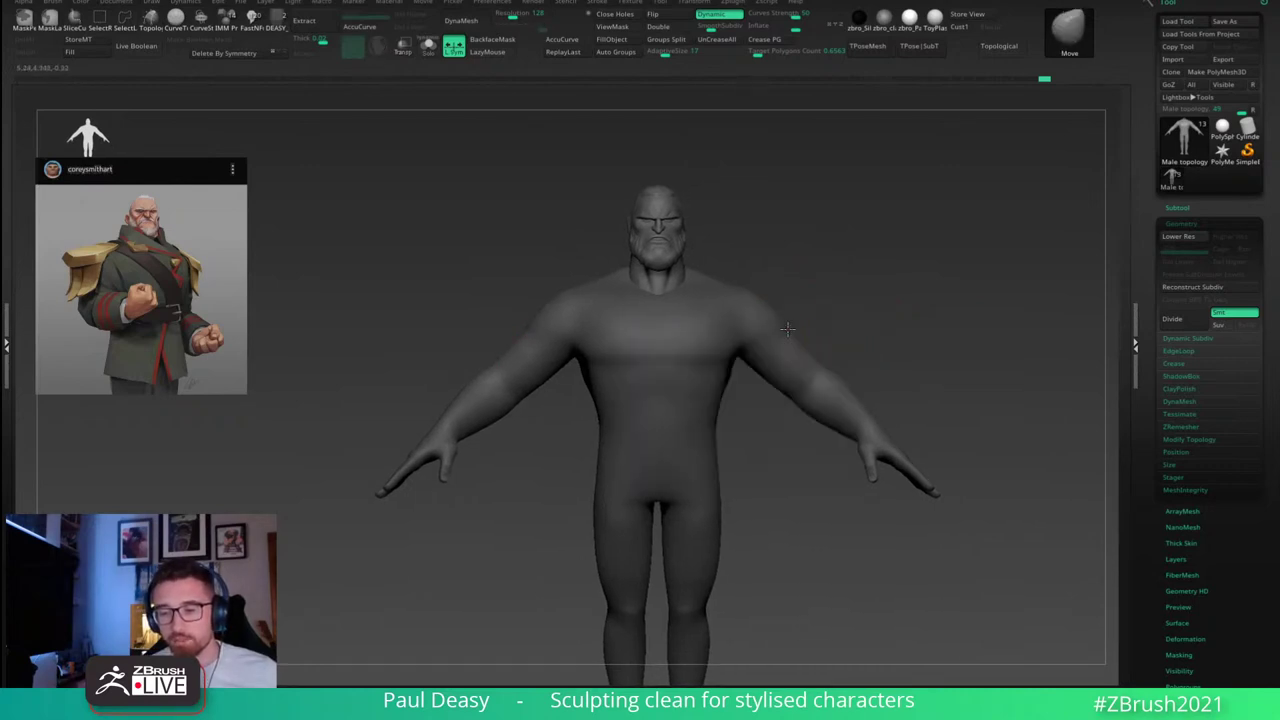
{"action": "right_click_drag", "start_coordinate": [857, 331], "coordinate": [830, 300], "text": "alt"}
{"action": "key", "text": "space"}
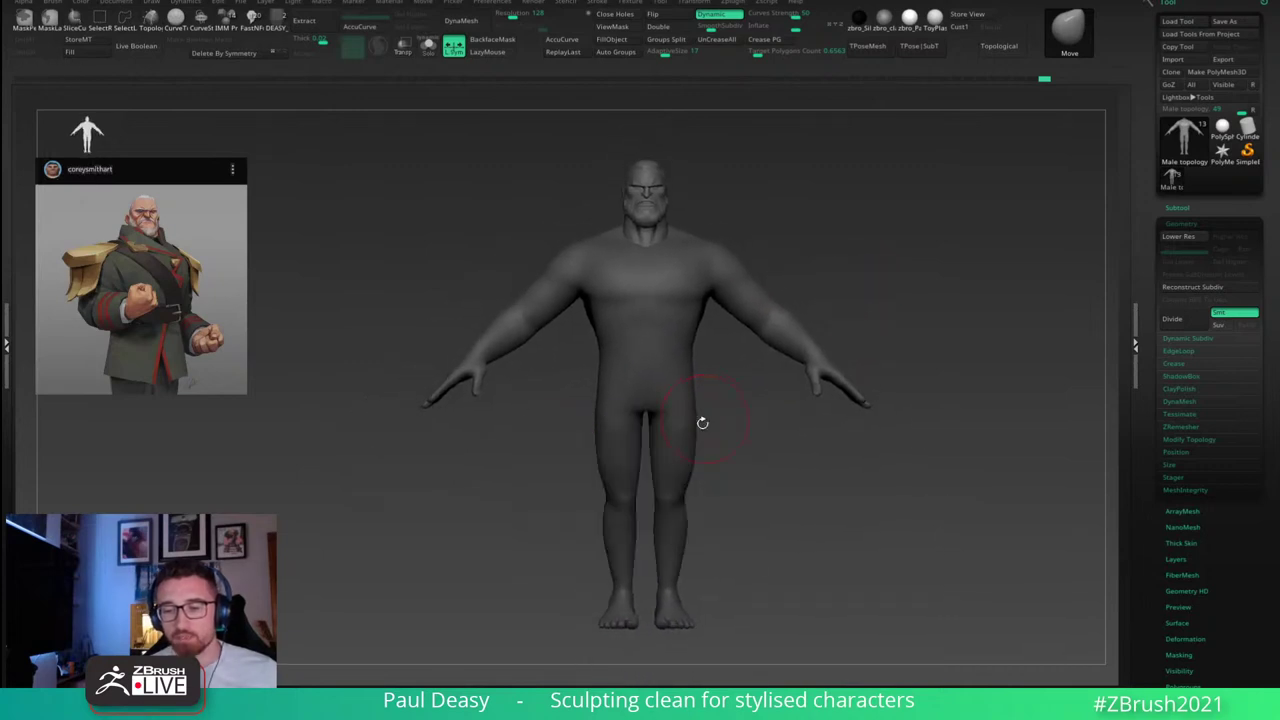
{"action": "right_click_drag", "start_coordinate": [702, 424], "coordinate": [700, 404], "text": "alt"}
{"action": "key", "text": "space"}
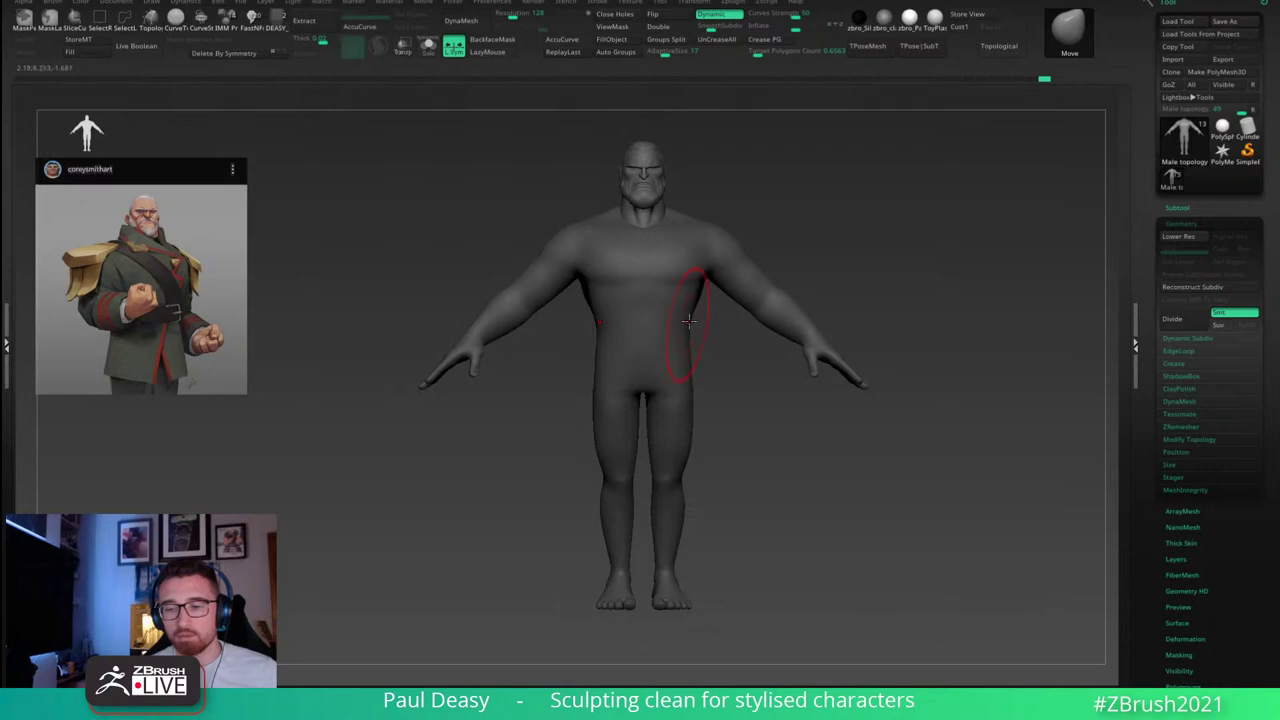
{"action": "key", "text": "space"}
{"action": "left_click_drag", "start_coordinate": [694, 324], "coordinate": [708, 337]}
{"action": "right_click_drag", "start_coordinate": [708, 347], "coordinate": [677, 309], "text": "alt"}
{"action": "key", "text": "space"}
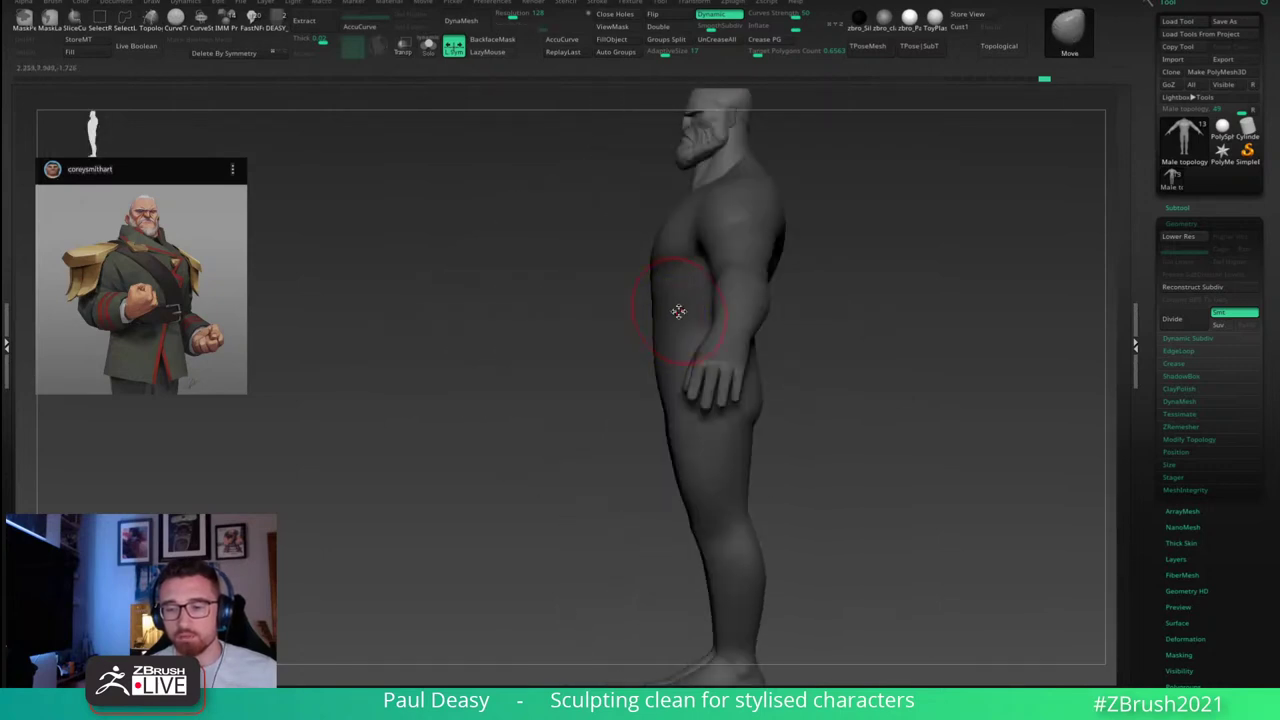
{"action": "key", "text": "space"}
Step: Bring up the back of the legs and choose the Inflat brush for the calves
{"action": "right_click_drag", "start_coordinate": [872, 360], "coordinate": [728, 330], "text": "alt"}
{"action": "right_click_drag", "start_coordinate": [674, 421], "coordinate": [681, 392]}
{"action": "right_click", "coordinate": [650, 440]}
{"action": "mouse_move", "coordinate": [681, 392]}
{"action": "right_mouse_down", "text": "ctrl"}
{"action": "mouse_move", "coordinate": [678, 428]}
{"action": "mouse_move", "coordinate": [653, 343]}
{"action": "right_mouse_up", "text": "ctrl"}
{"action": "key", "text": "b"}
{"action": "key", "text": "i"}
{"action": "key", "text": "n"}
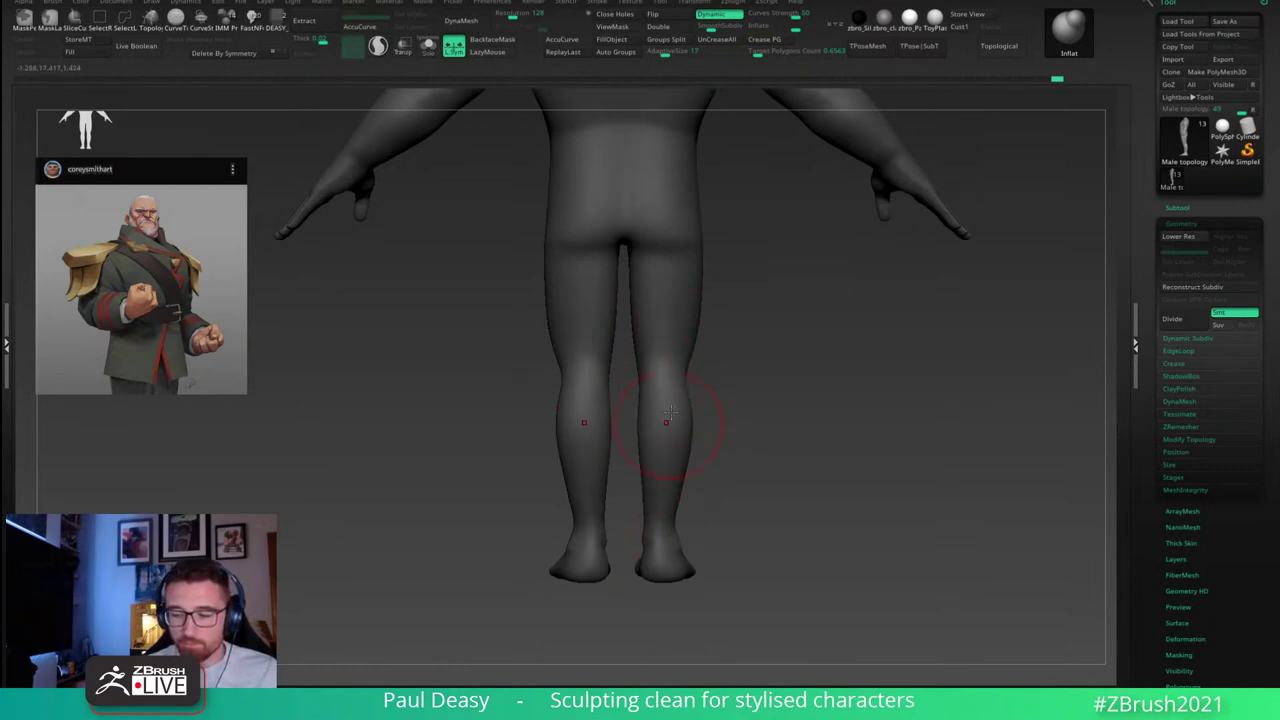
Step: Reshape the backs of the legs around the knees and calves with the Move brush, smoothing the transitions
{"action": "key", "text": "b"}
{"action": "key", "text": "m"}
{"action": "key", "text": "v"}
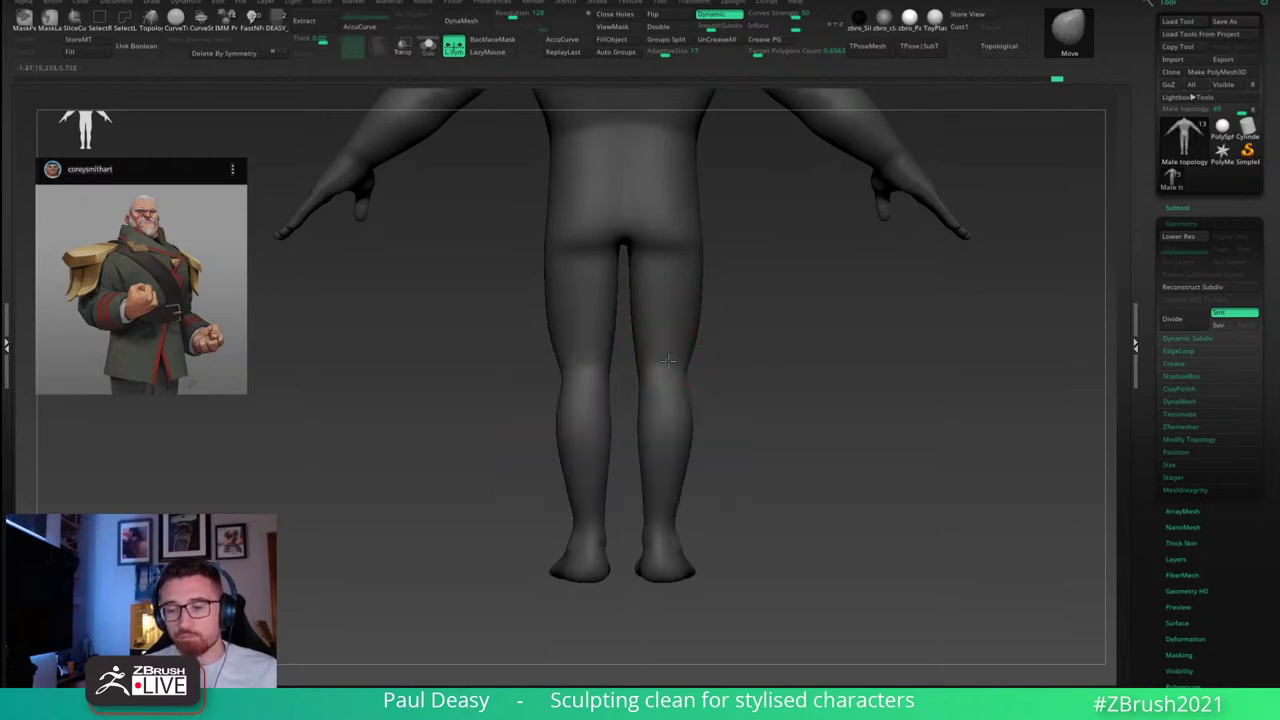
{"action": "right_click_drag", "start_coordinate": [730, 379], "coordinate": [772, 373]}
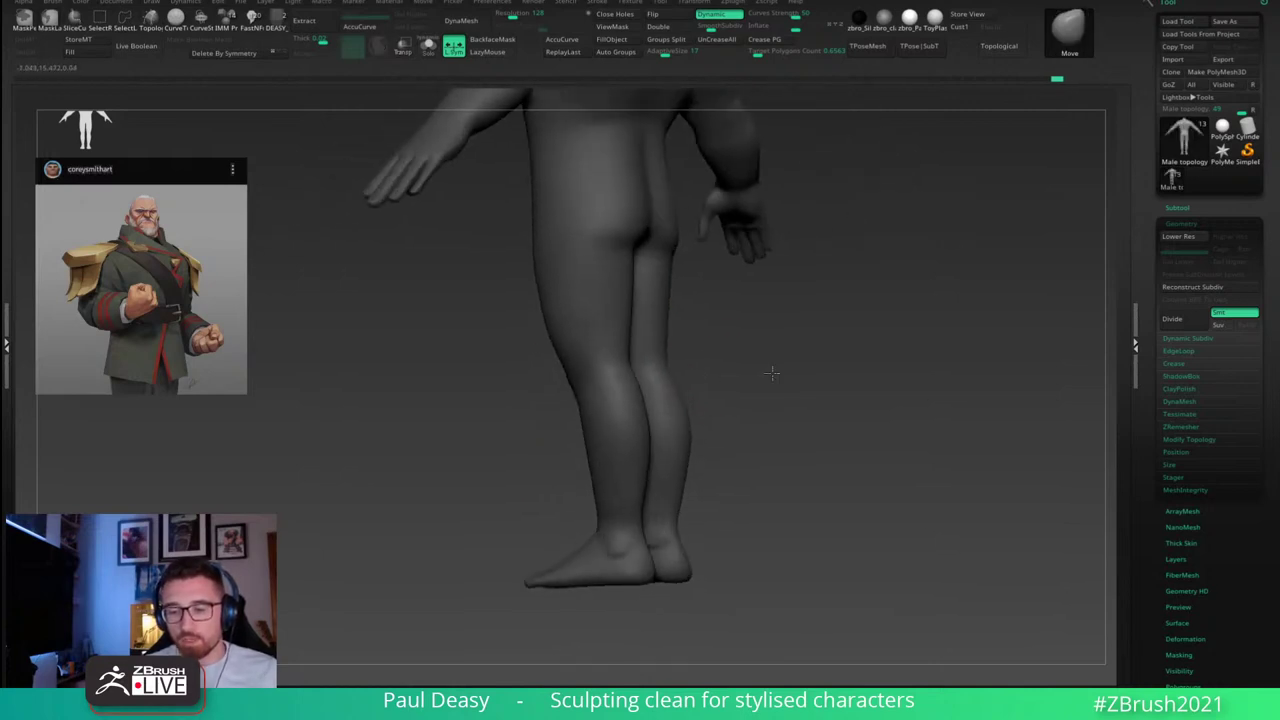
{"action": "left_click_drag", "start_coordinate": [709, 357], "coordinate": [655, 350], "text": "shift"}
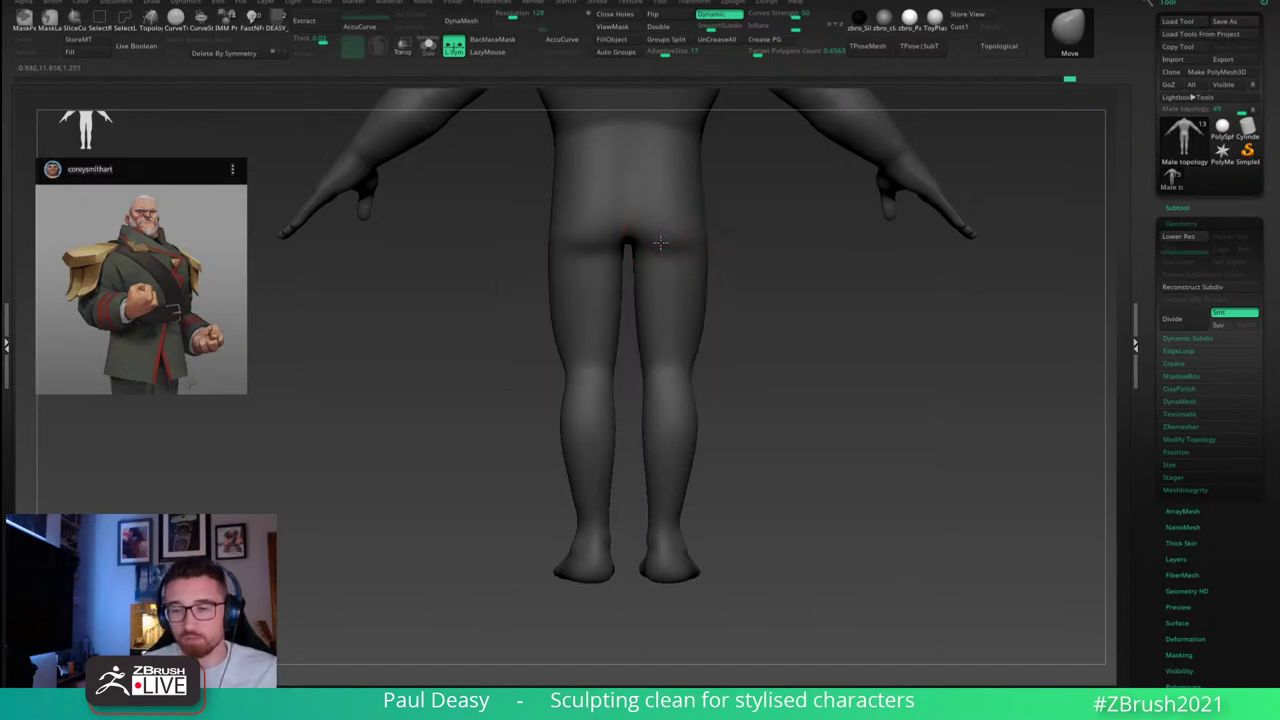
{"action": "right_click_drag", "start_coordinate": [715, 260], "coordinate": [718, 294], "text": "alt"}
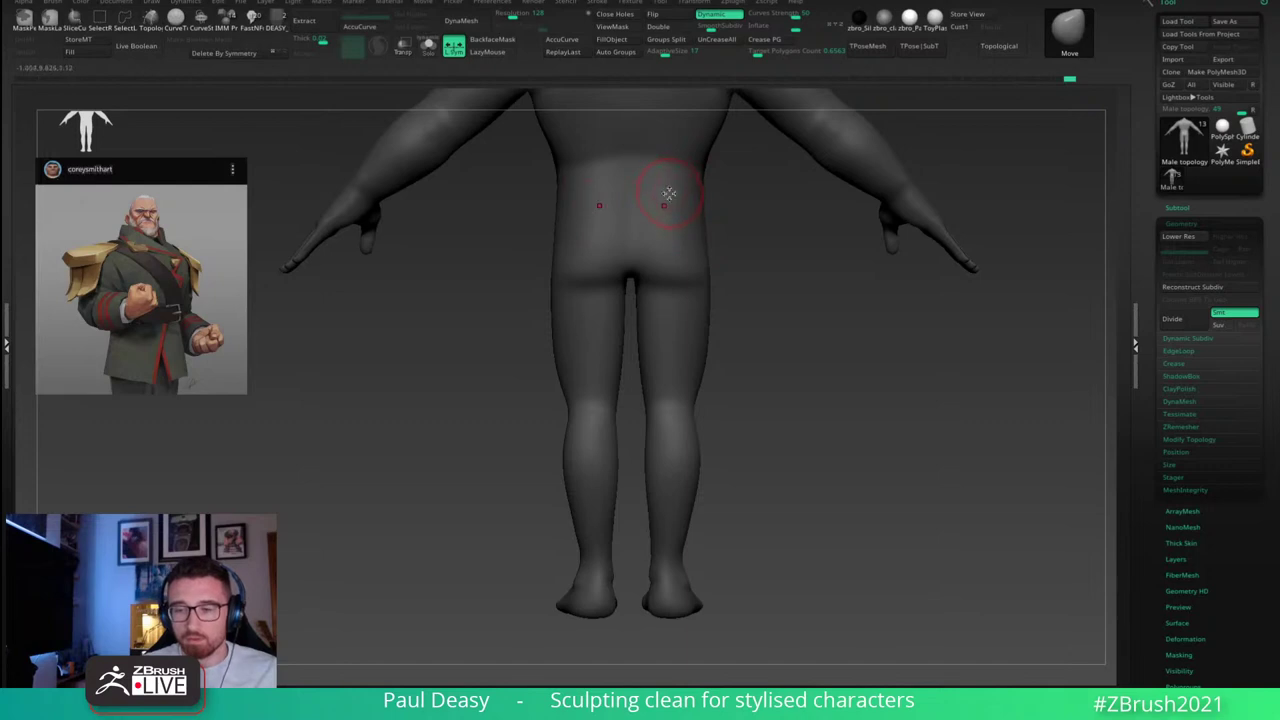
Step: Adjust the outer contour of the shoulders from the front with the Move brush, resizing the brush as needed
{"action": "left_click_drag", "start_coordinate": [734, 234], "coordinate": [770, 393]}
{"action": "right_click_drag", "start_coordinate": [770, 393], "coordinate": [917, 307]}
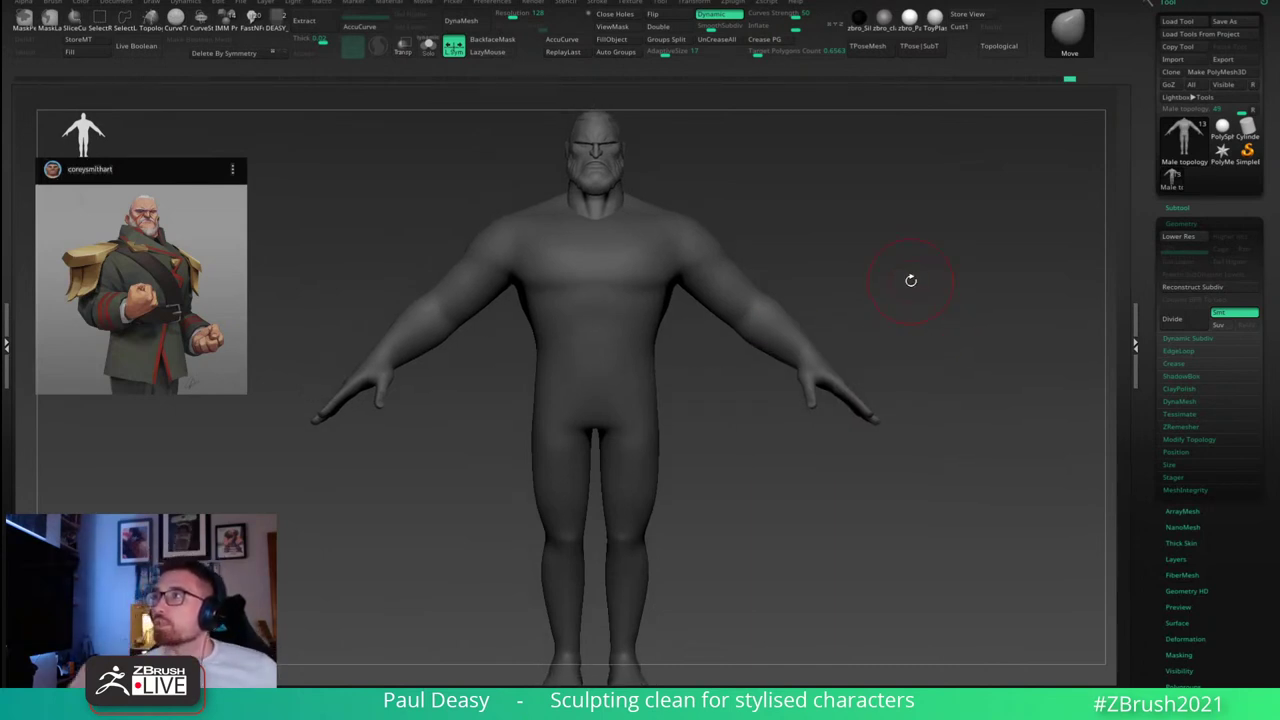
{"action": "right_click_drag", "start_coordinate": [923, 343], "coordinate": [917, 329]}
{"action": "key", "text": "space"}
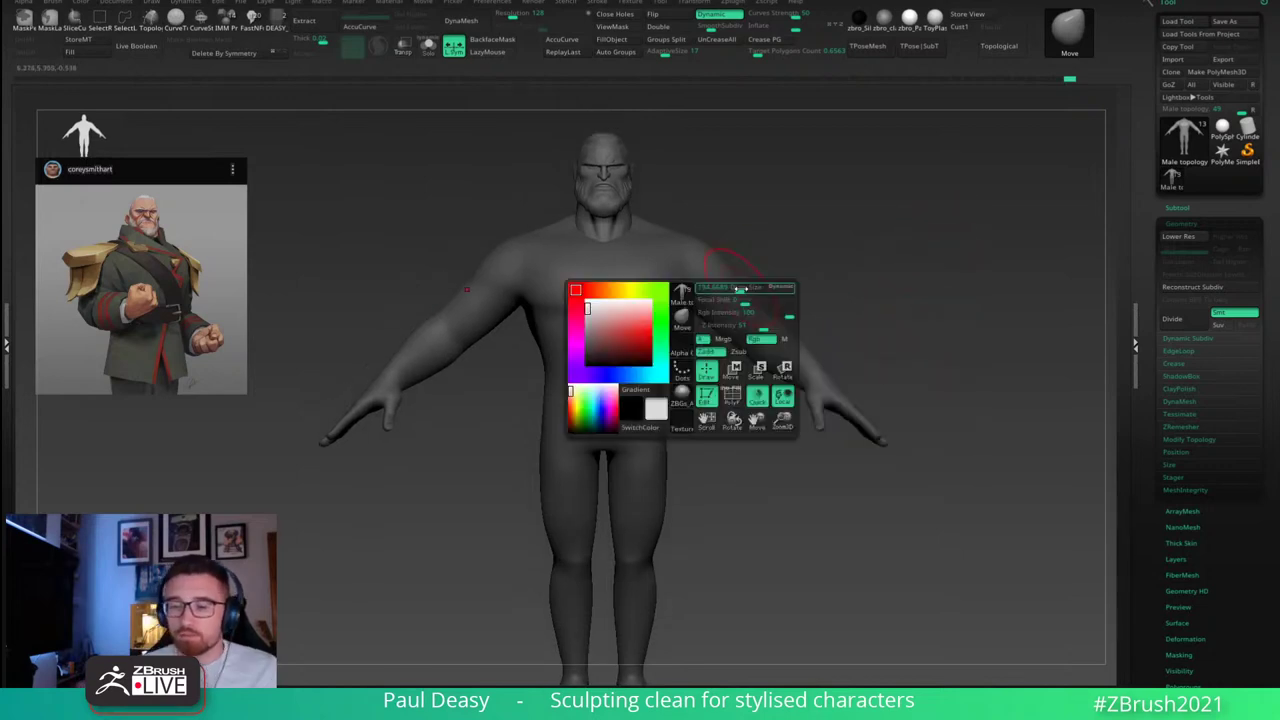
{"action": "key", "text": "space"}
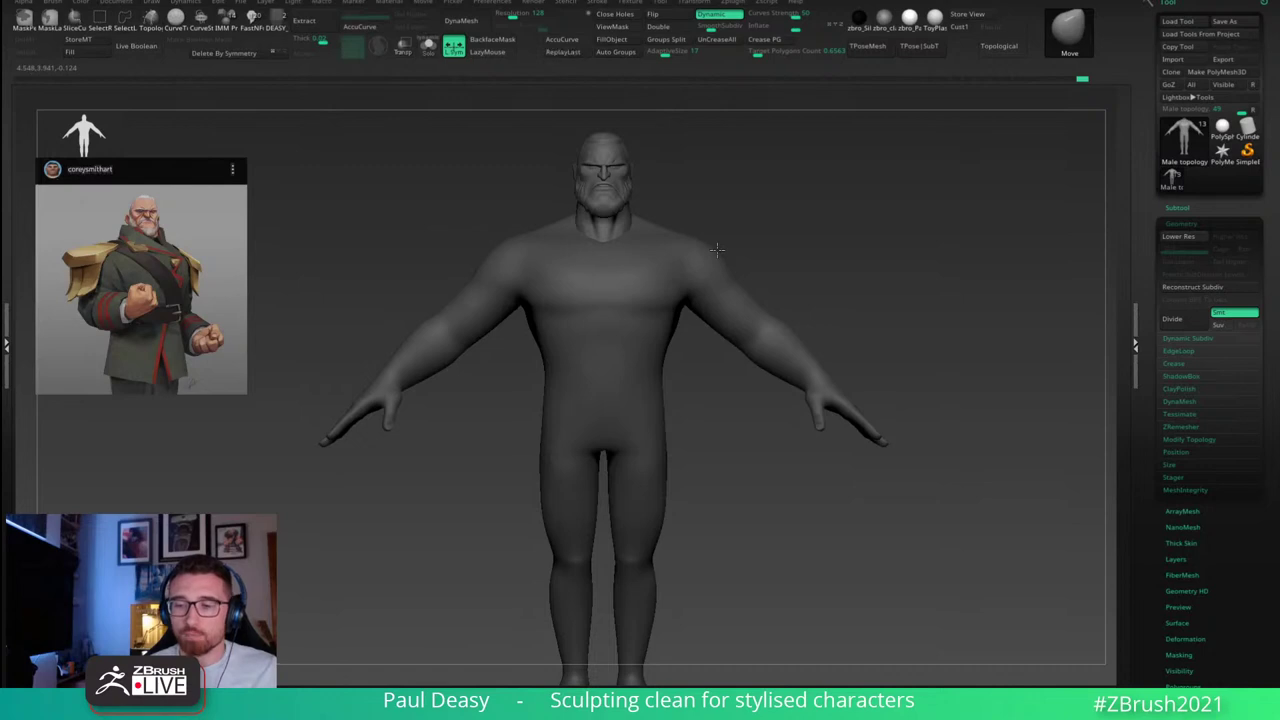
{"action": "key", "text": "space"}
{"action": "mouse_move", "coordinate": [763, 245]}
{"action": "left_mouse_down"}
{"action": "mouse_move", "coordinate": [847, 297]}
{"action": "mouse_move", "coordinate": [812, 297]}
{"action": "left_mouse_up"}
{"action": "key", "text": "space"}
{"action": "key", "text": "space"}
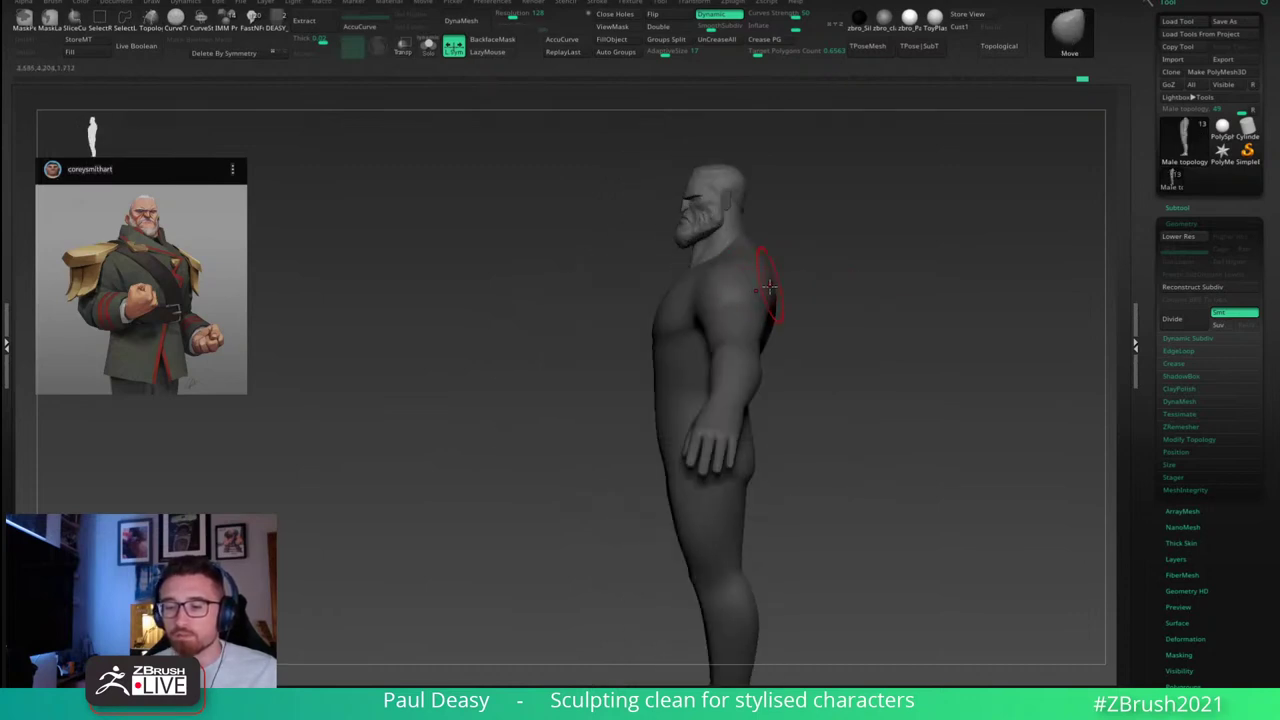
Step: Refine the rear of the shoulders and the upper arms near the armpits with the Move brush from behind
{"action": "right_click_drag", "start_coordinate": [757, 274], "coordinate": [766, 306]}
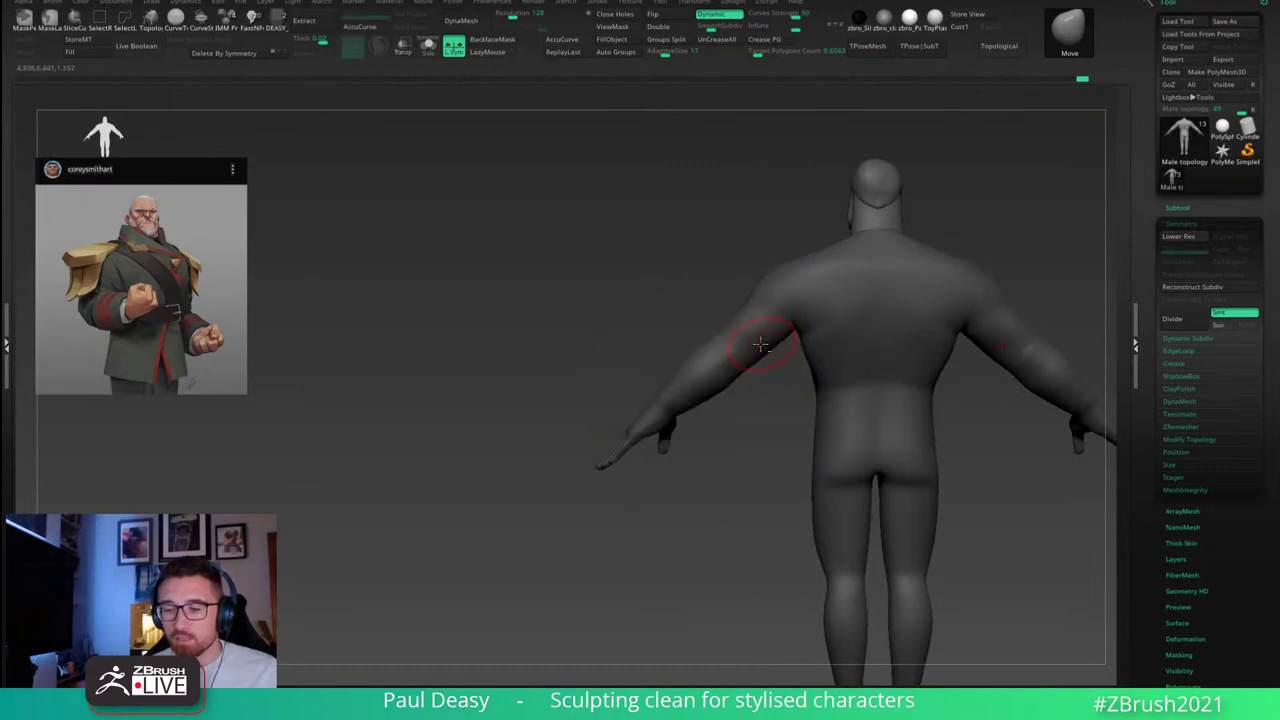
{"action": "right_click", "coordinate": [749, 354]}
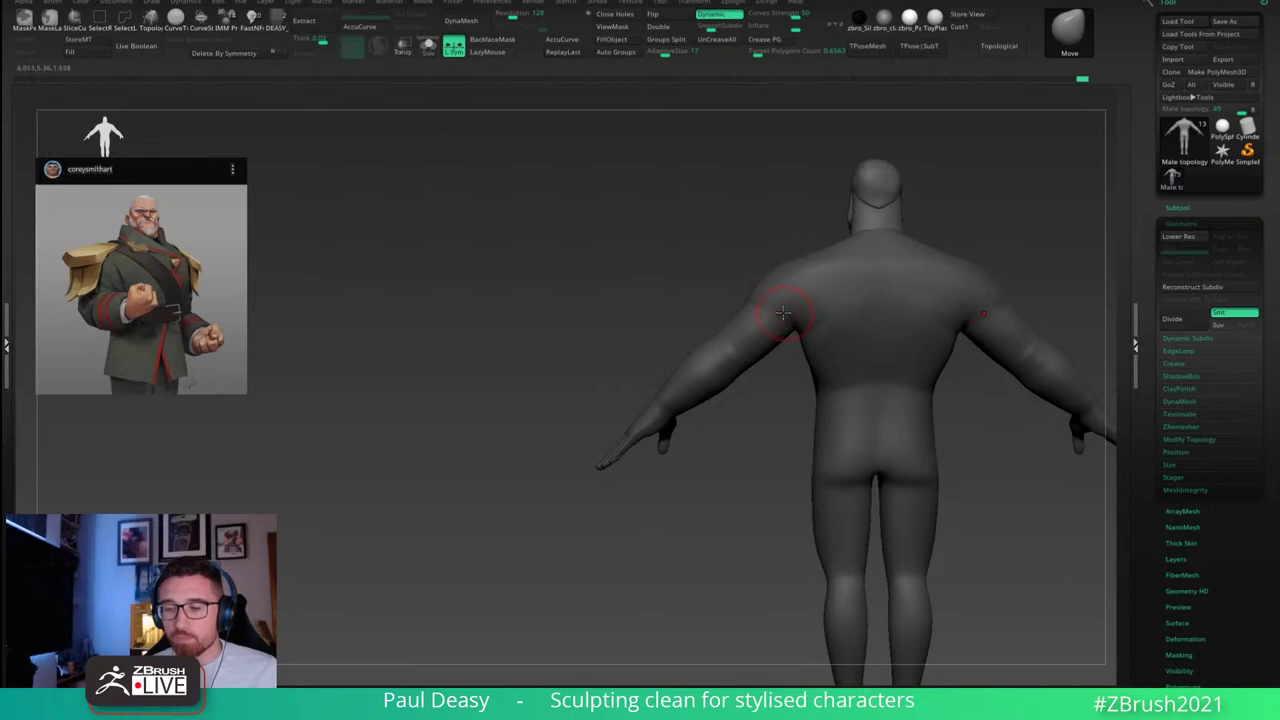
{"action": "right_click_drag", "start_coordinate": [785, 309], "coordinate": [887, 274]}
{"action": "key", "text": "space"}
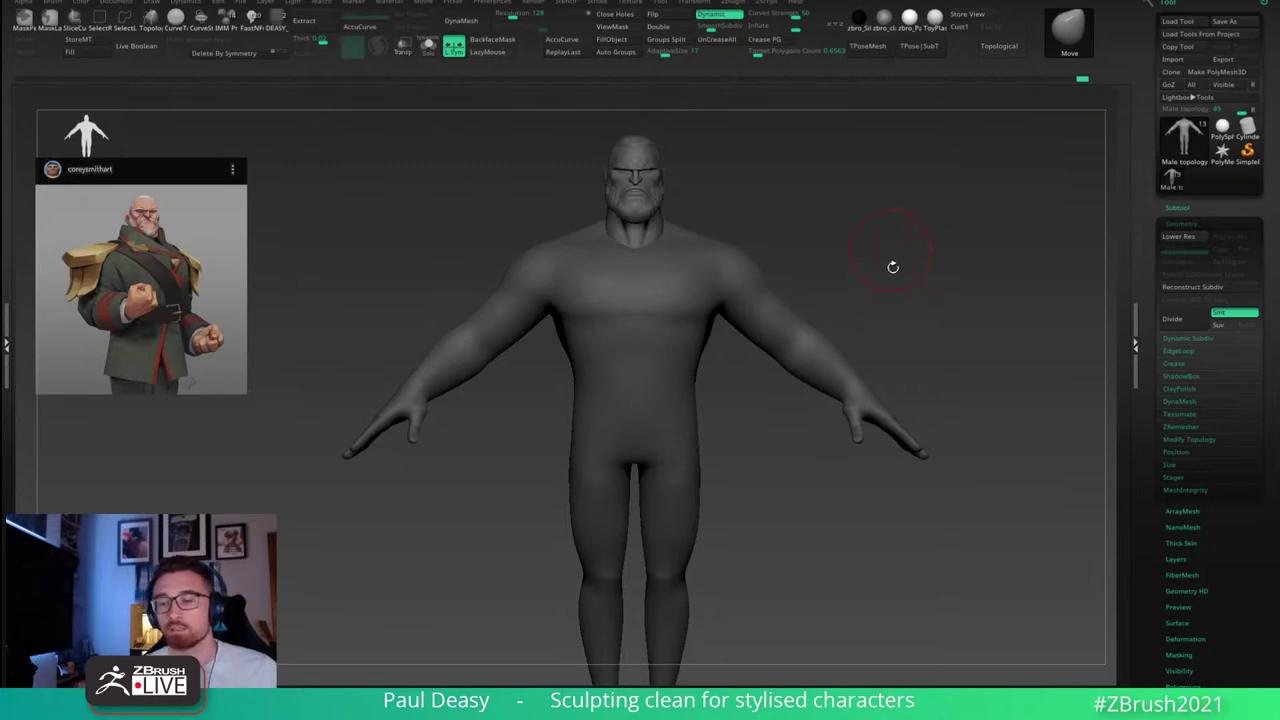
{"action": "right_click", "coordinate": [898, 279]}
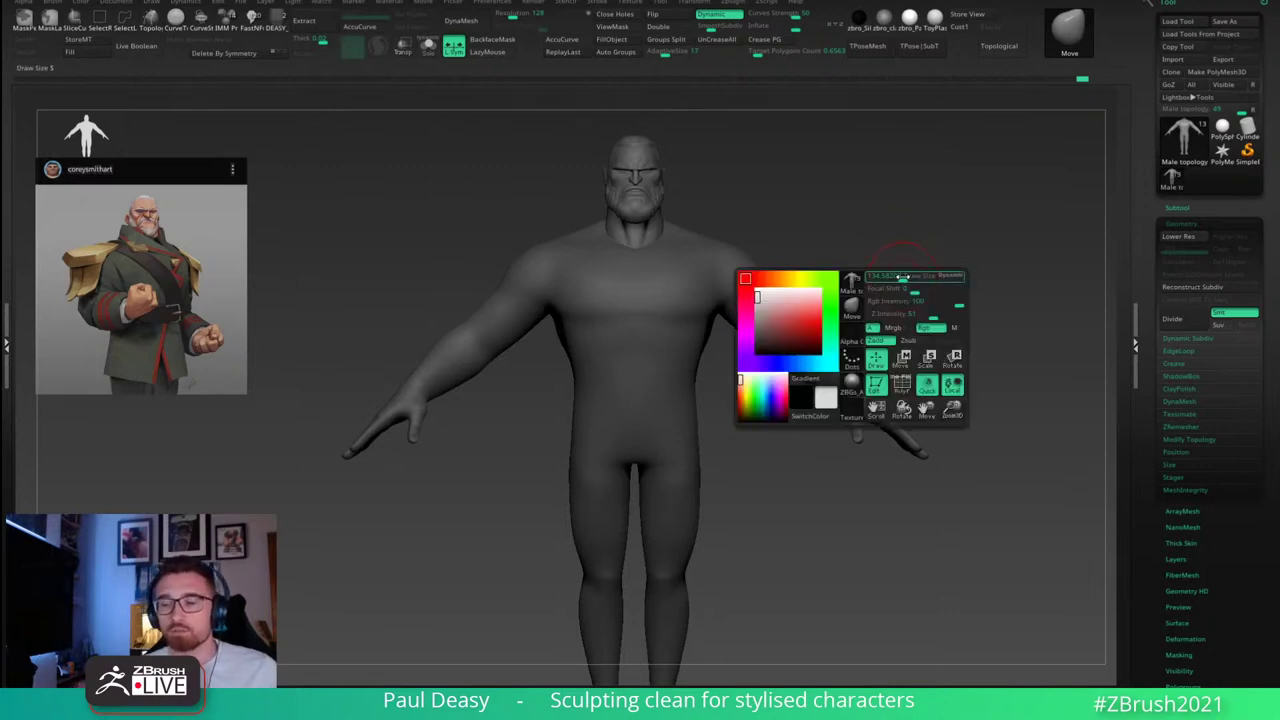
{"action": "right_click_drag", "start_coordinate": [911, 301], "coordinate": [874, 280], "text": "alt"}
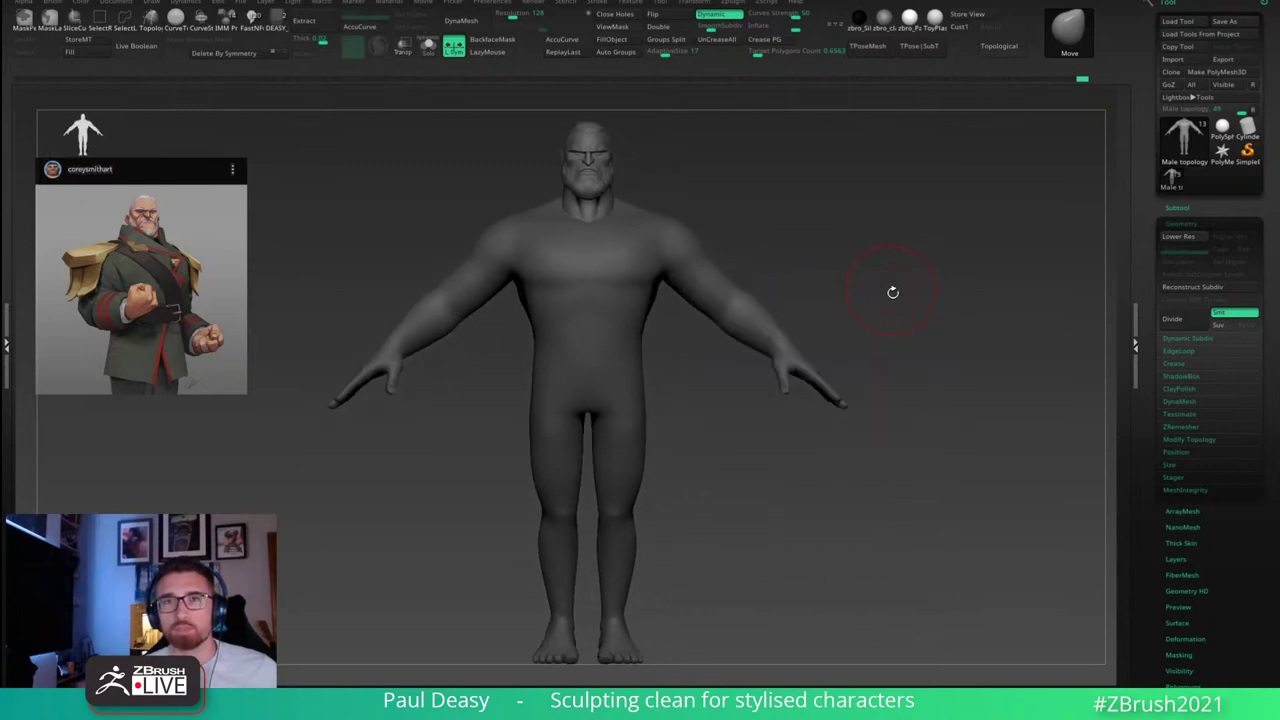
{"action": "left_click_drag", "start_coordinate": [893, 290], "coordinate": [894, 288]}
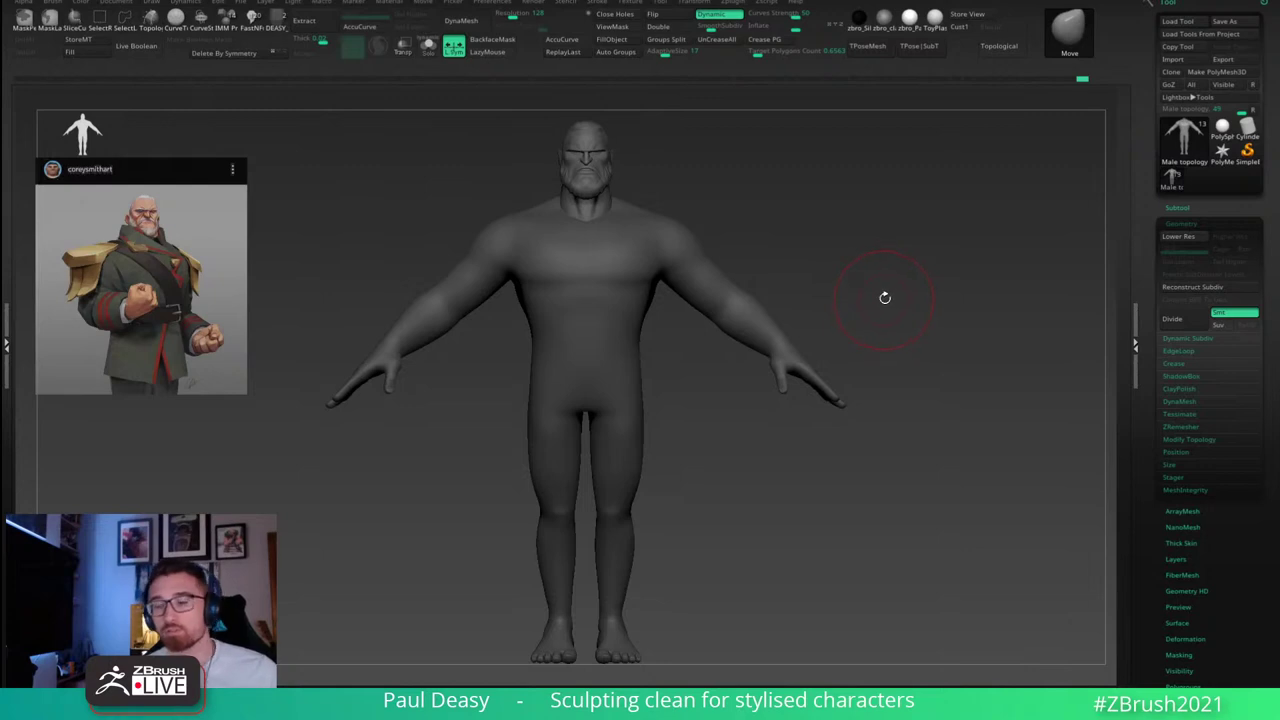
{"action": "right_click", "coordinate": [885, 298]}
{"action": "left_click_drag", "start_coordinate": [877, 327], "coordinate": [889, 320], "text": "alt"}
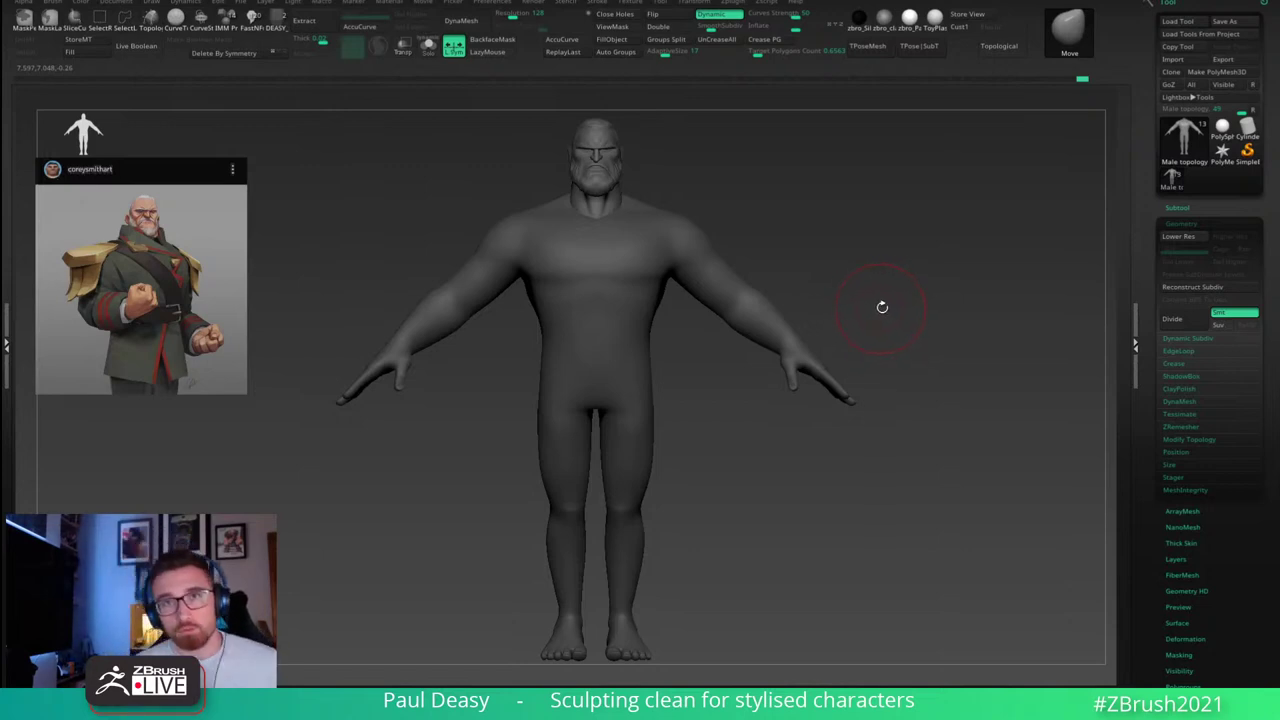
{"action": "key", "text": "space"}
{"action": "left_click_drag", "start_coordinate": [880, 332], "coordinate": [880, 318], "text": "alt"}
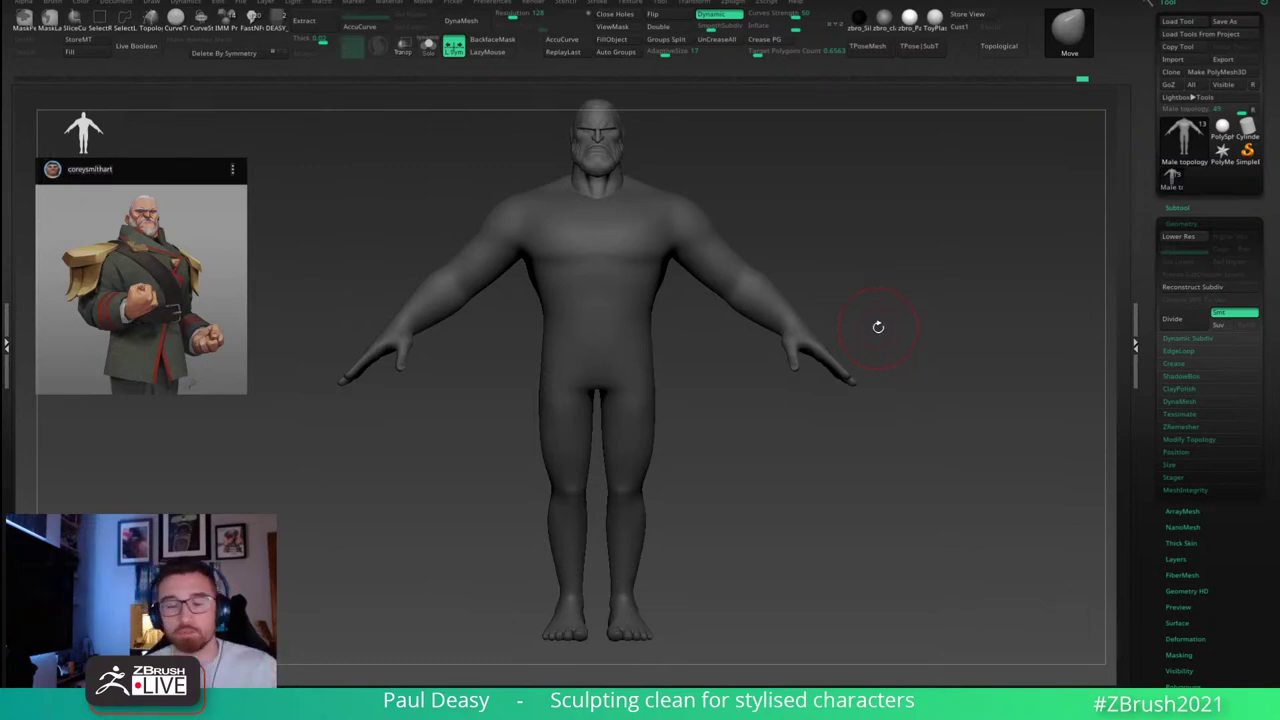
Step: Refine the contour of the forearm between wrist and elbow with the Move brush, undoing one unwanted stroke
{"action": "right_click", "coordinate": [803, 322]}
{"action": "right_click_drag", "start_coordinate": [806, 320], "coordinate": [877, 346], "text": "ctrl"}
{"action": "right_click", "coordinate": [782, 334]}
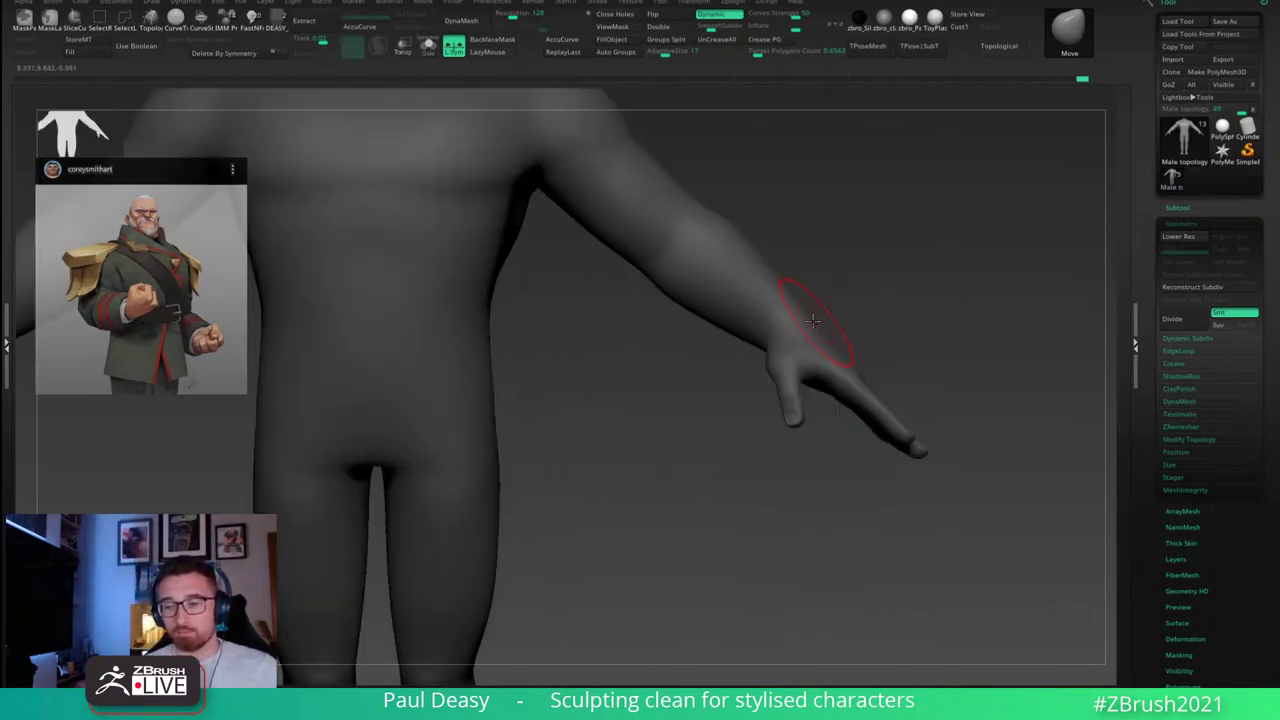
{"action": "right_click", "coordinate": [812, 320]}
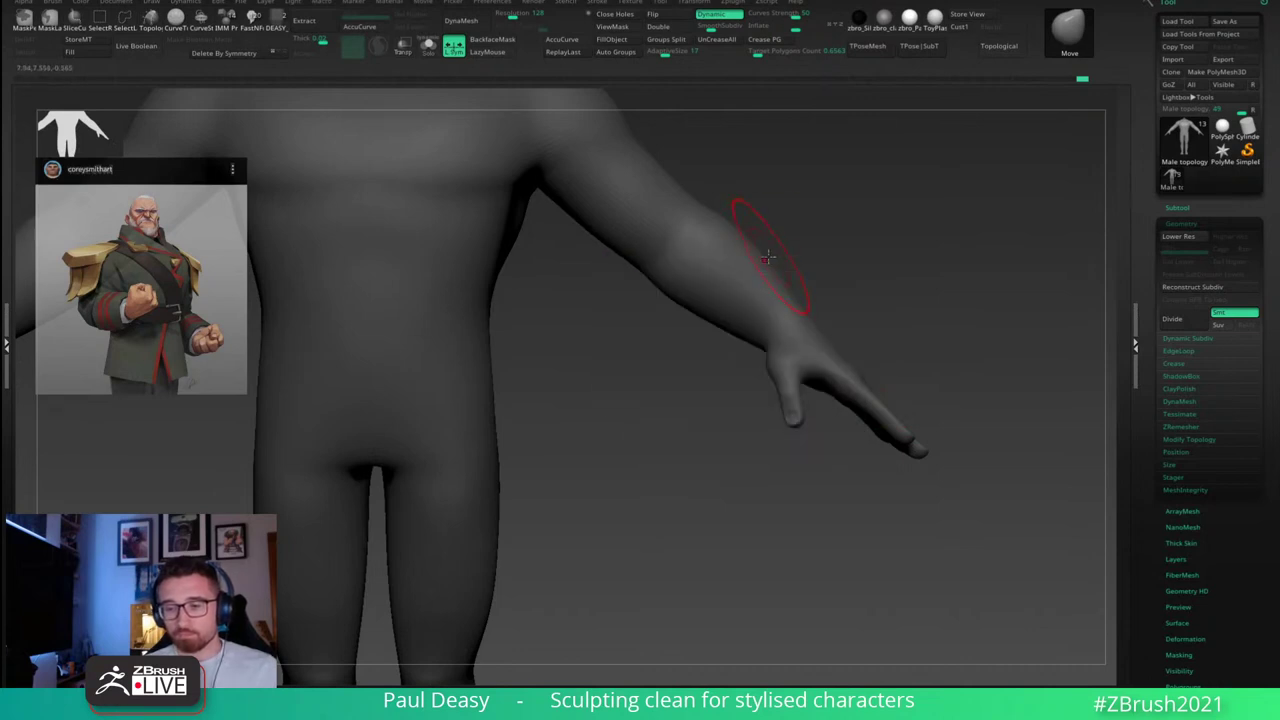
{"action": "key", "text": "ctrl+z"}
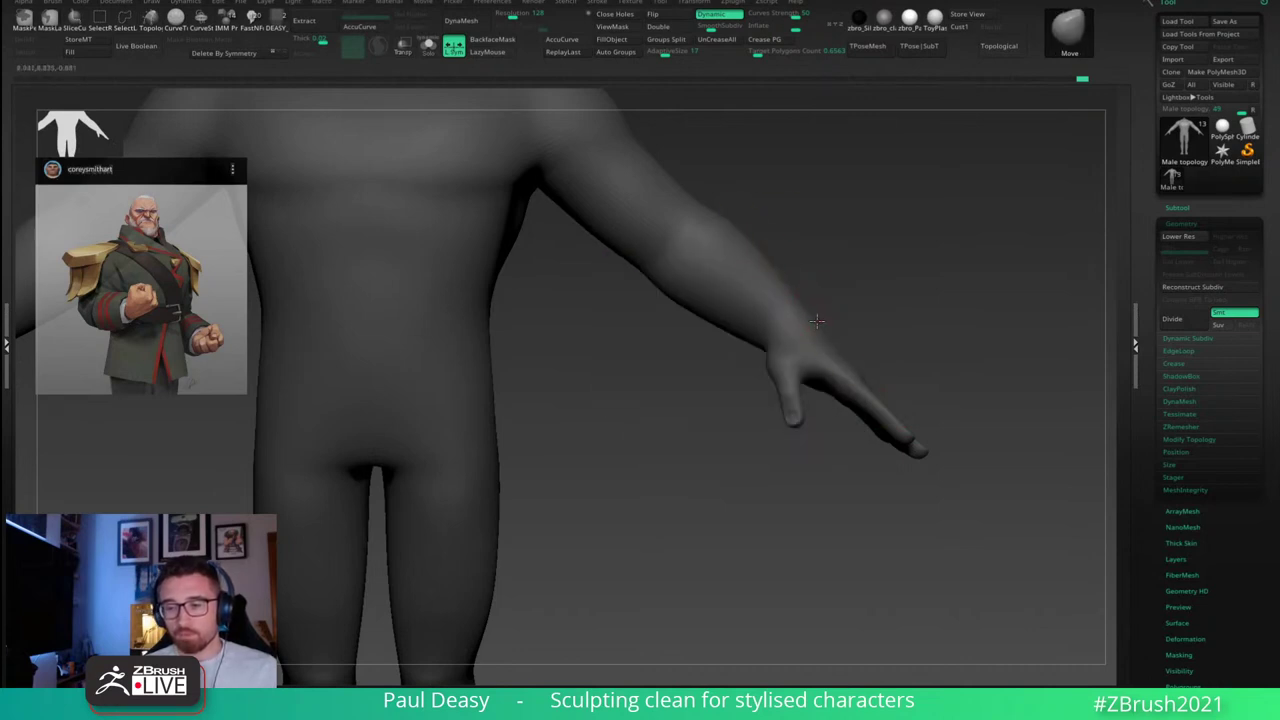
{"action": "key", "text": "f"}
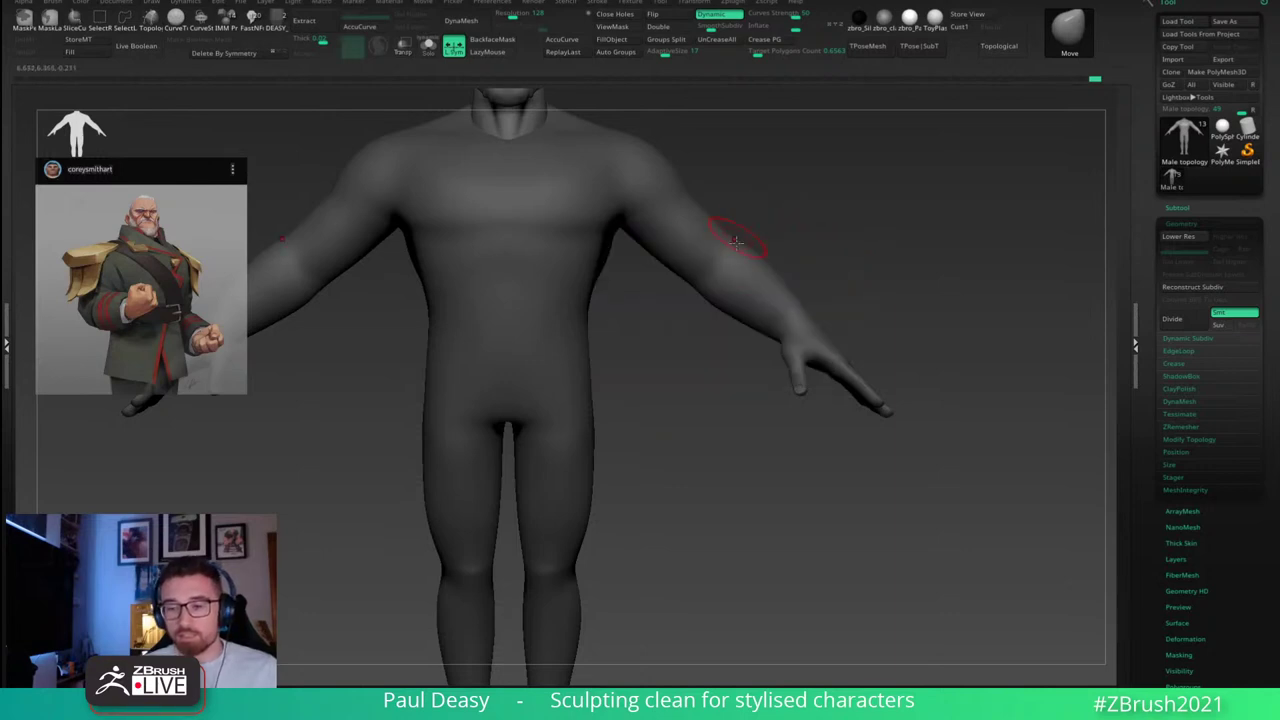
{"action": "key", "text": "space"}
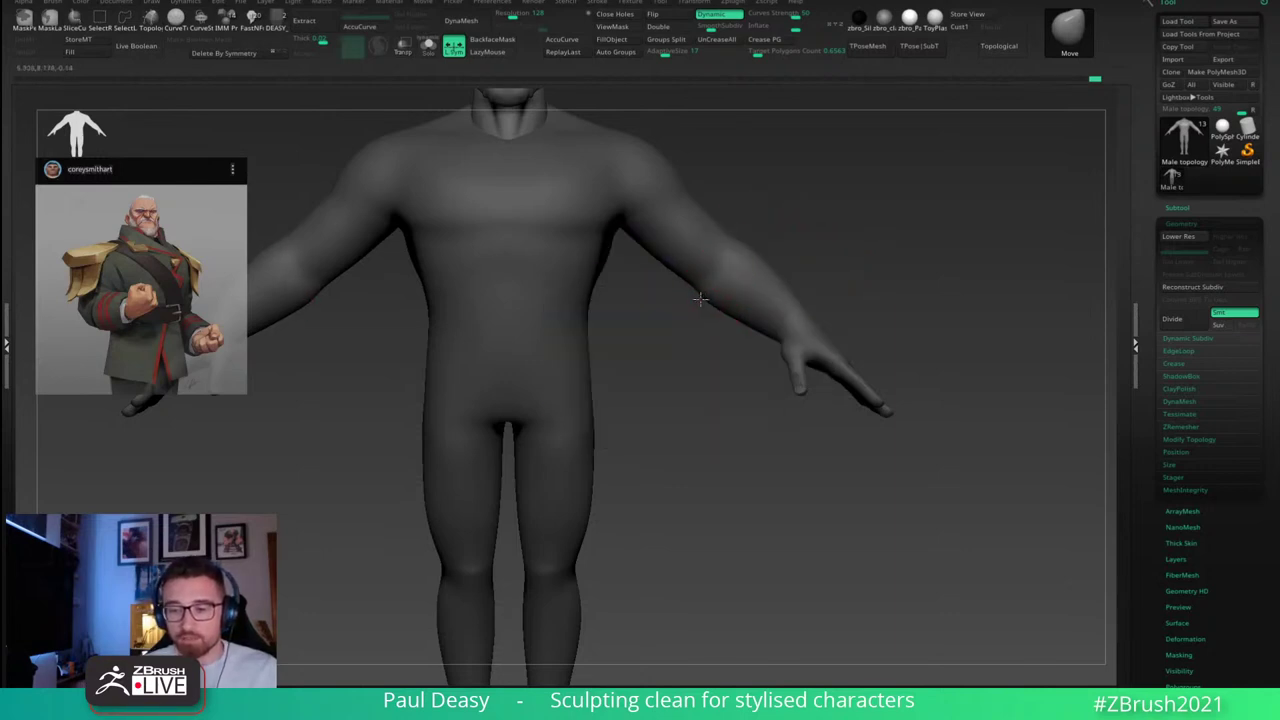
{"action": "key", "text": "space"}
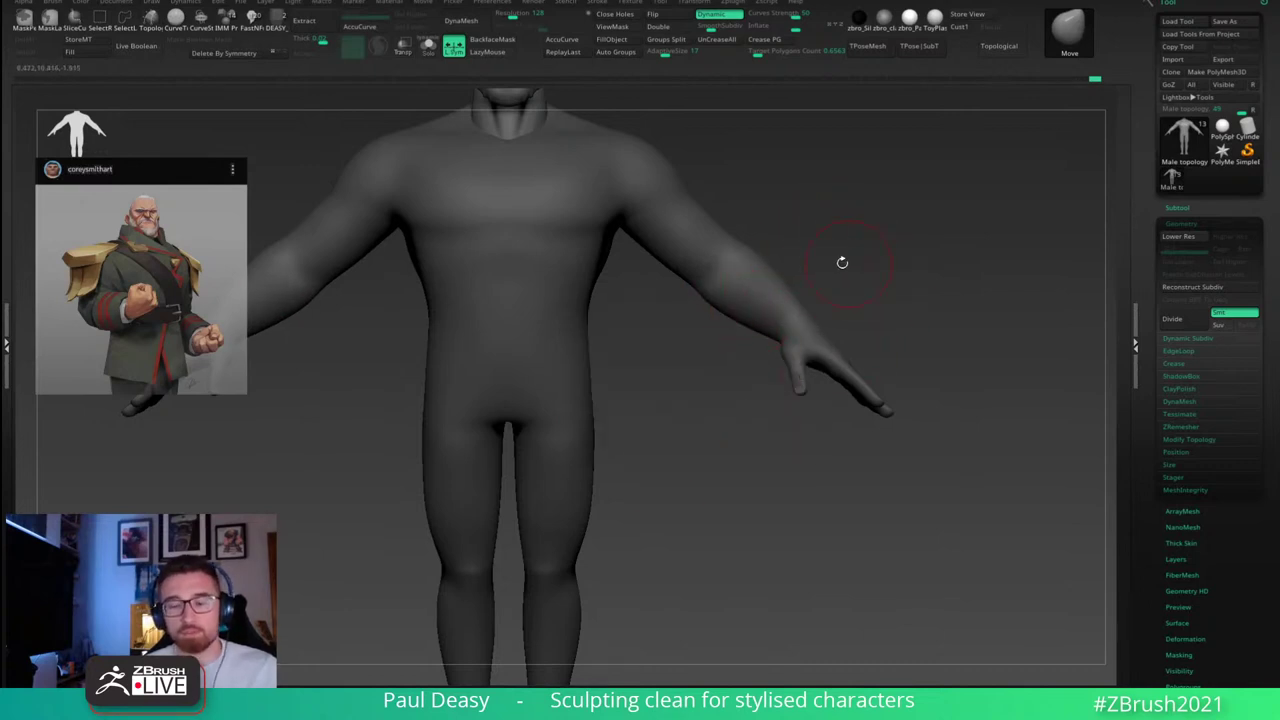
Step: Examine the proportions of the arms, back and torso from the side, rear and front
{"action": "left_click_drag", "start_coordinate": [813, 283], "coordinate": [781, 315]}
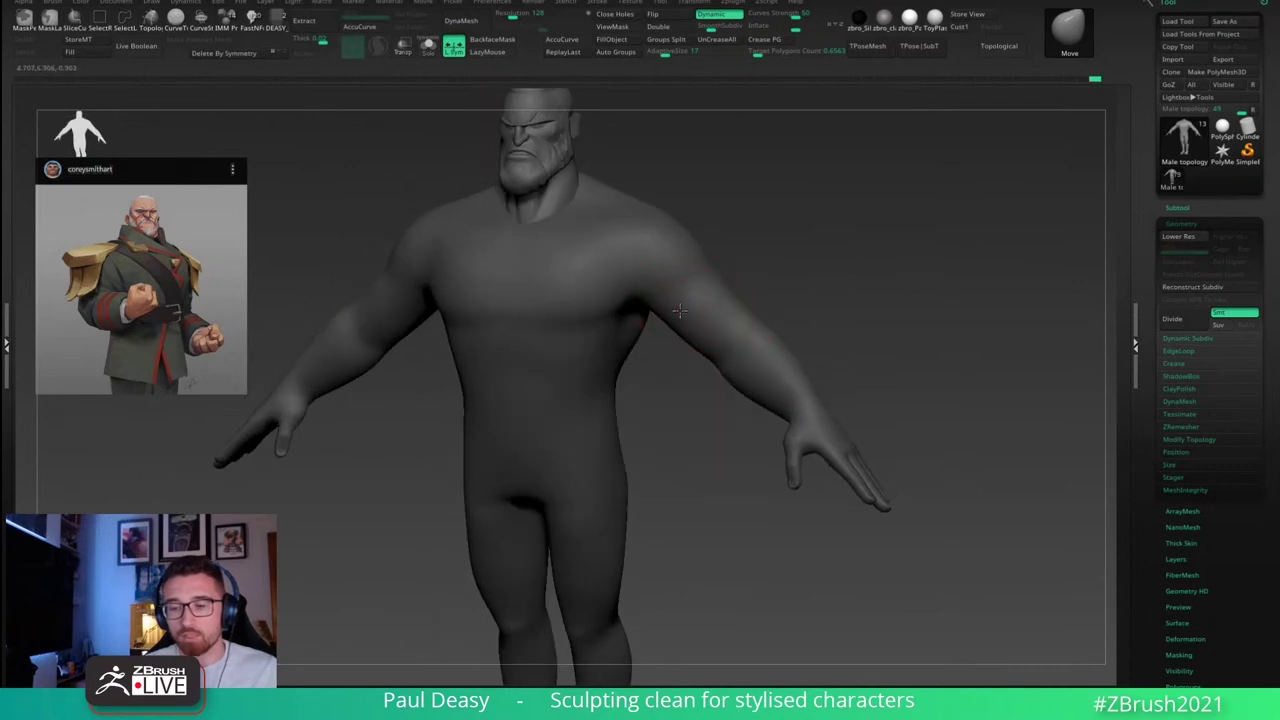
{"action": "left_click_drag", "start_coordinate": [818, 292], "coordinate": [650, 300]}
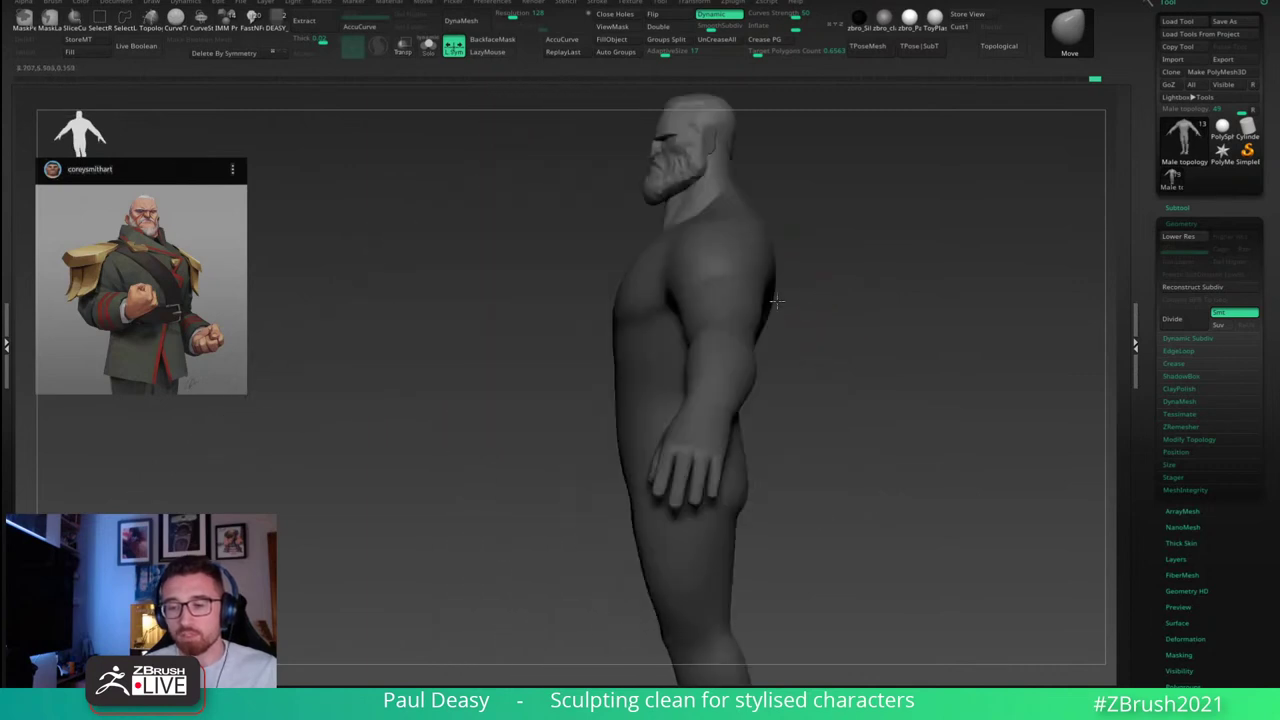
{"action": "mouse_move", "coordinate": [835, 328]}
{"action": "left_mouse_down"}
{"action": "mouse_move", "coordinate": [857, 337]}
{"action": "mouse_move", "coordinate": [745, 325]}
{"action": "mouse_move", "coordinate": [722, 341]}
{"action": "left_mouse_up"}
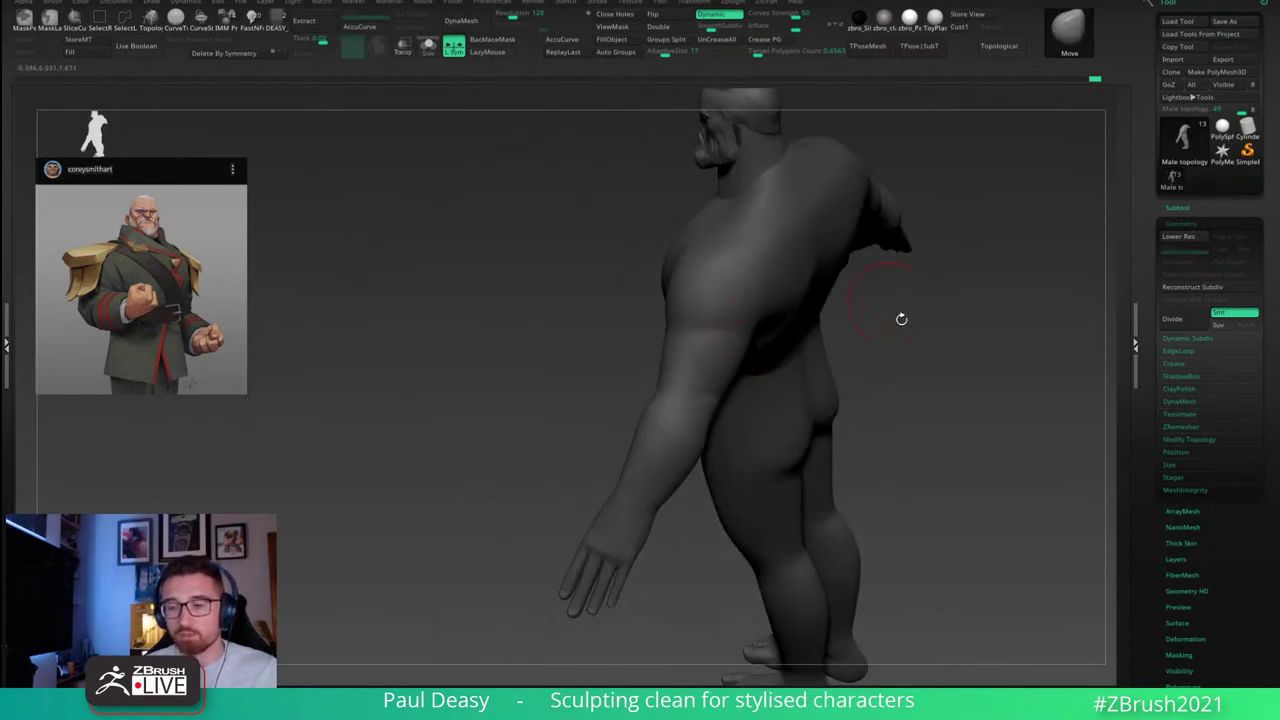
{"action": "left_click_drag", "start_coordinate": [900, 317], "coordinate": [920, 337]}
{"action": "mouse_move", "coordinate": [718, 335]}
{"action": "left_mouse_down"}
{"action": "mouse_move", "coordinate": [823, 340]}
{"action": "mouse_move", "coordinate": [789, 297]}
{"action": "mouse_move", "coordinate": [843, 326]}
{"action": "mouse_move", "coordinate": [820, 328]}
{"action": "left_mouse_up"}
{"action": "left_click_drag", "start_coordinate": [820, 328], "coordinate": [821, 305], "text": "alt"}
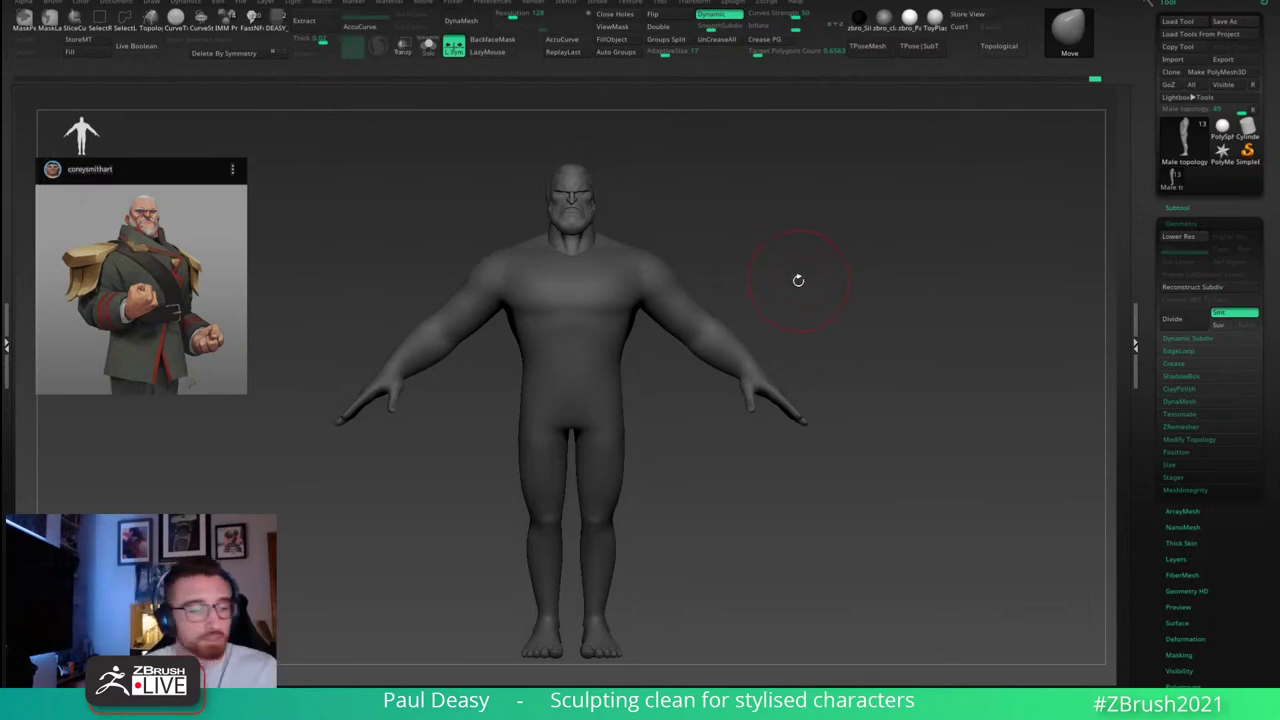
{"action": "key", "text": "b"}
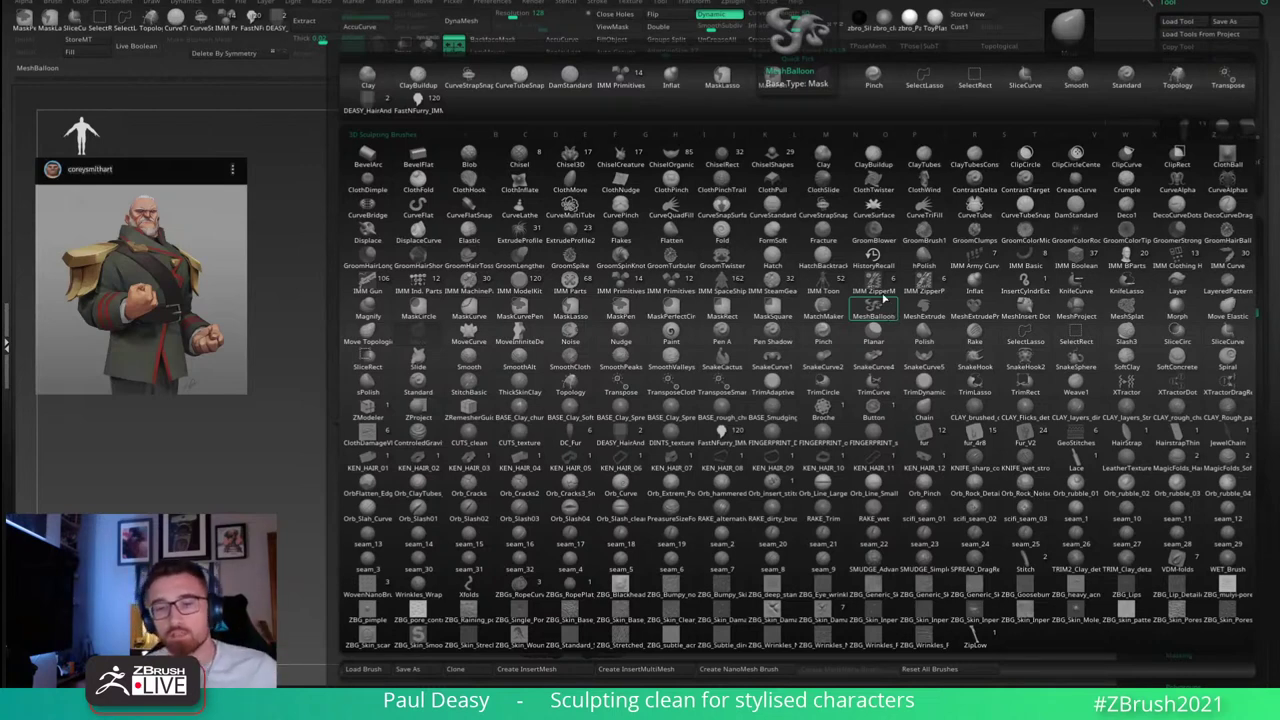
{"action": "left_click", "coordinate": [884, 296]}
{"action": "key", "text": "space"}
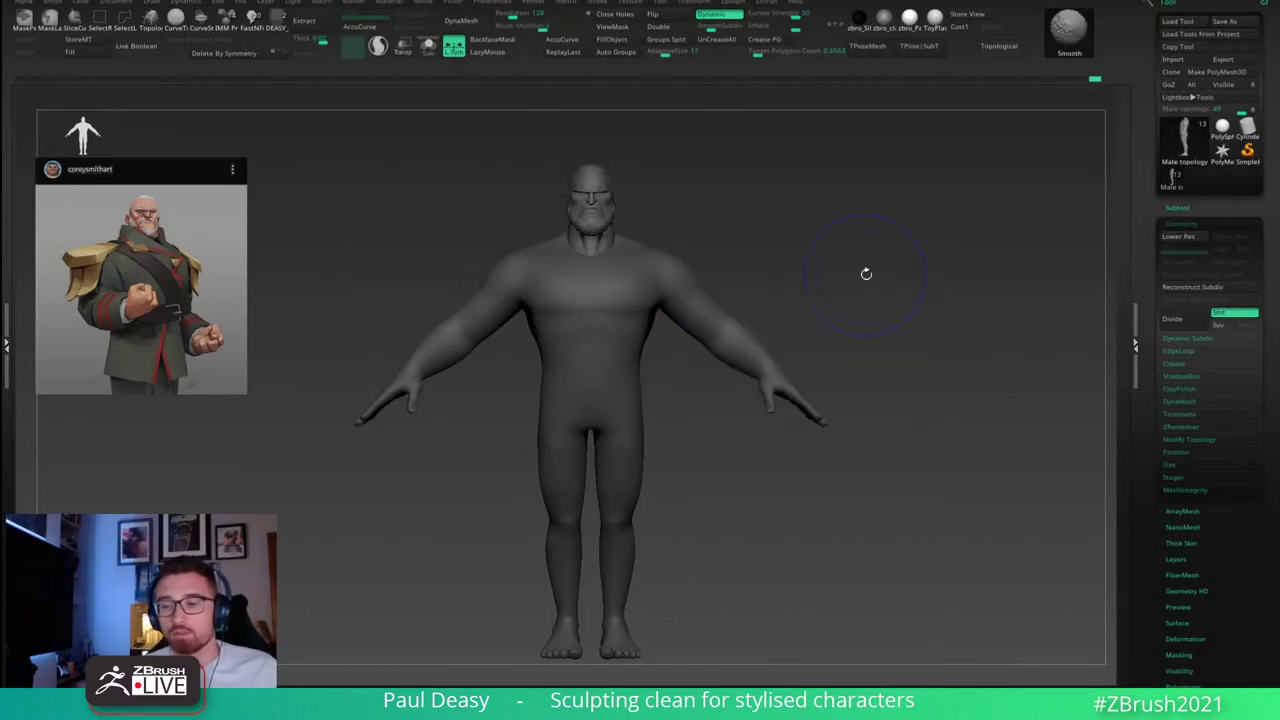
{"action": "left_click_drag", "start_coordinate": [866, 274], "coordinate": [862, 280], "text": "alt"}
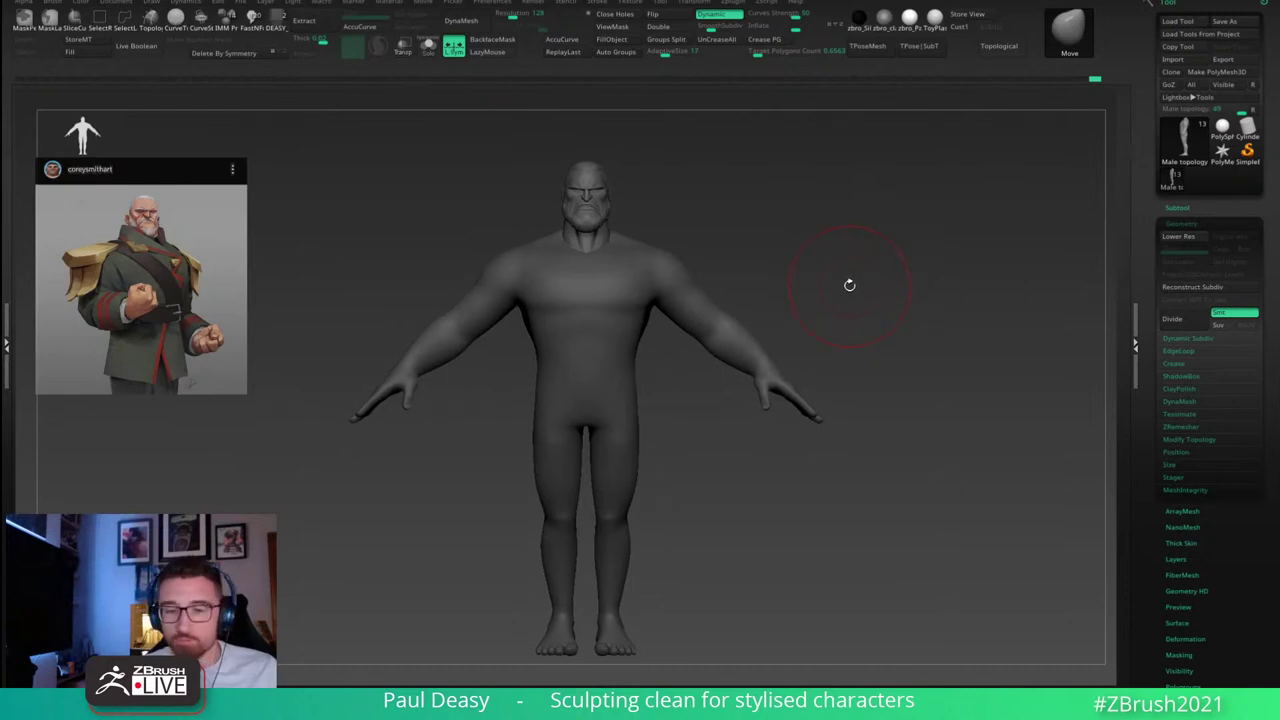
{"action": "key", "text": "space"}
Step: Refine the contour of the shoulders and upper arms from the front with the Move brush, resizing the brush as needed
{"action": "key", "text": "b"}
{"action": "key", "text": "m"}
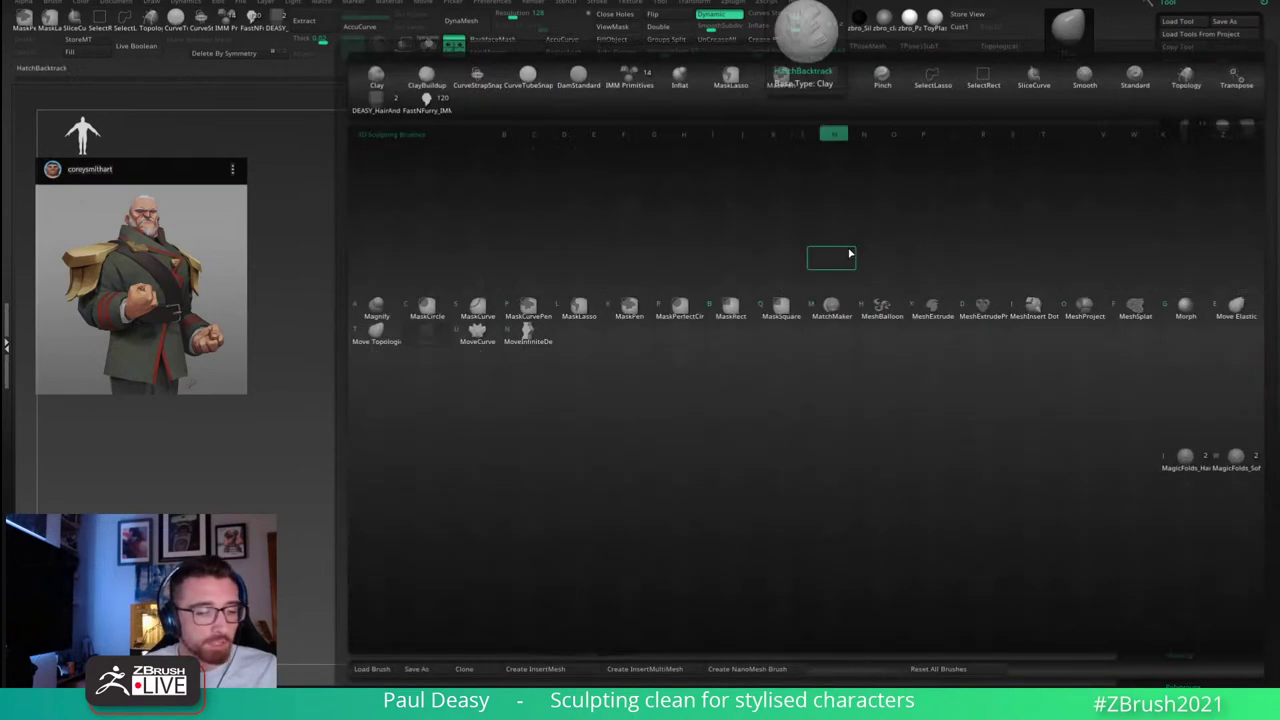
{"action": "key", "text": "v"}
{"action": "left_click_drag", "start_coordinate": [839, 266], "coordinate": [814, 274], "text": "alt"}
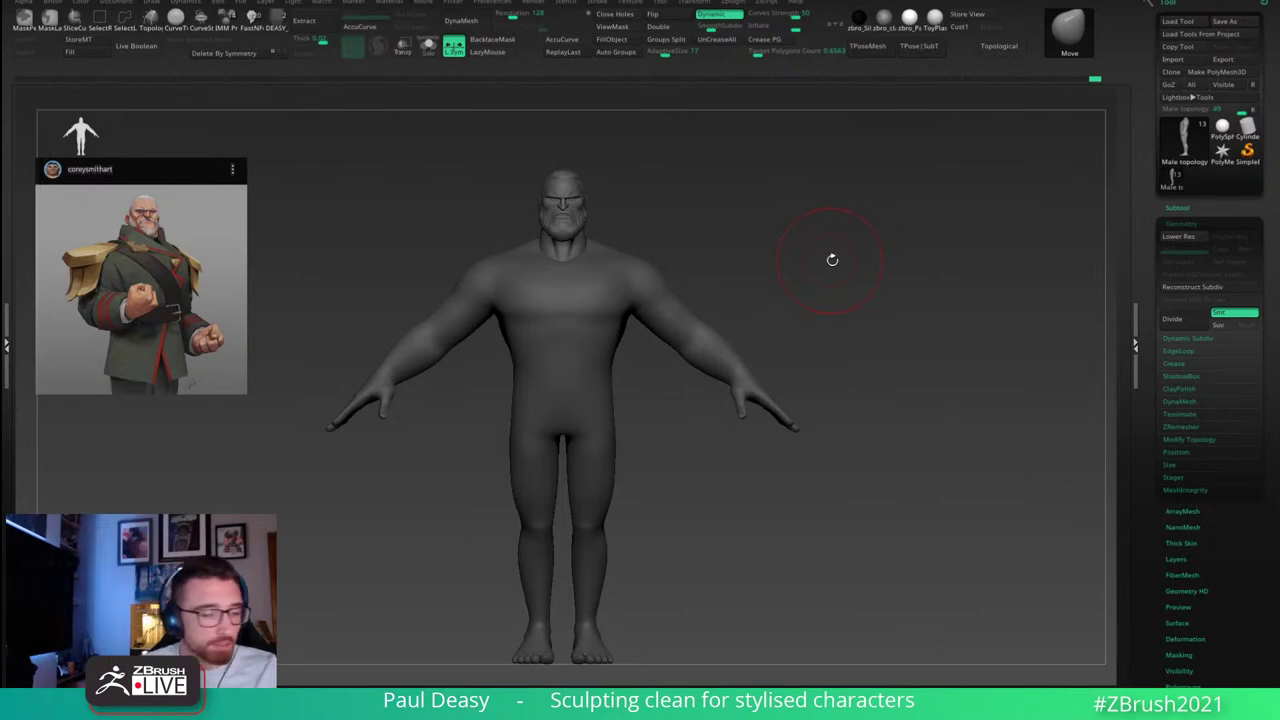
{"action": "key", "text": "b"}
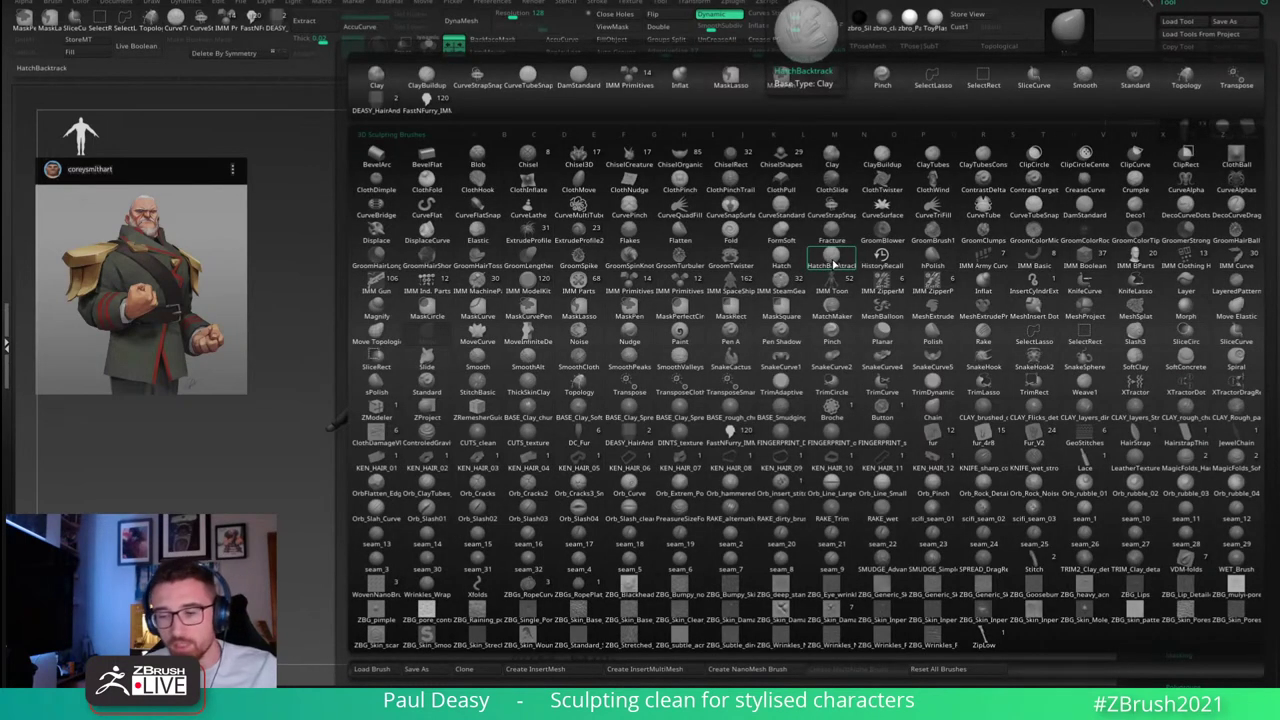
{"action": "key", "text": "m"}
{"action": "key", "text": "v"}
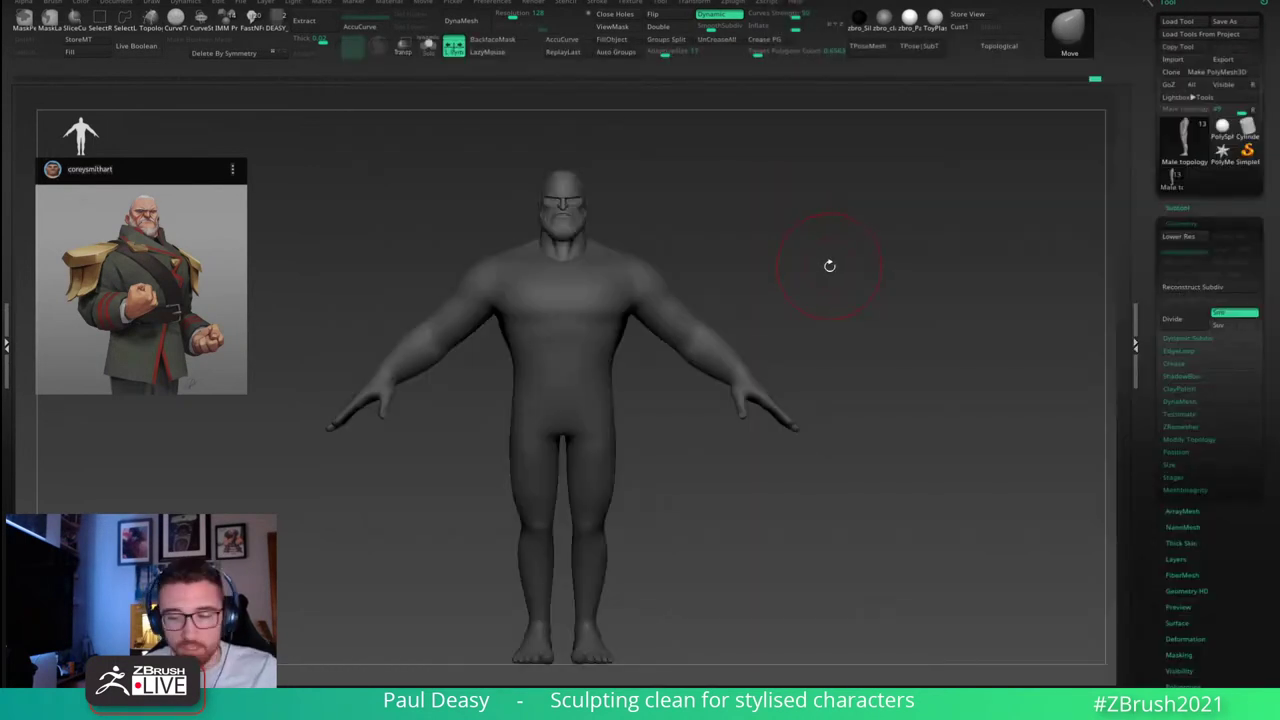
{"action": "key", "text": "space"}
{"action": "left_click_drag", "start_coordinate": [806, 266], "coordinate": [829, 270], "text": "alt"}
{"action": "key", "text": "space"}
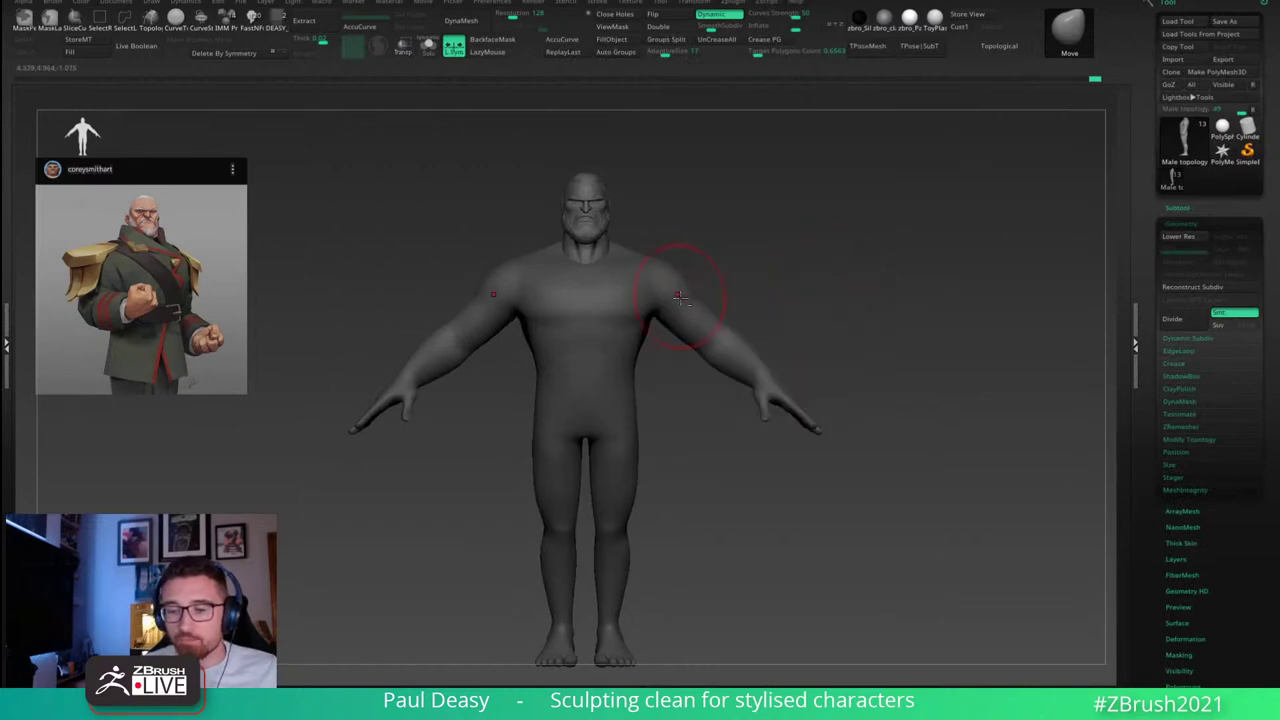
{"action": "key", "text": "space"}
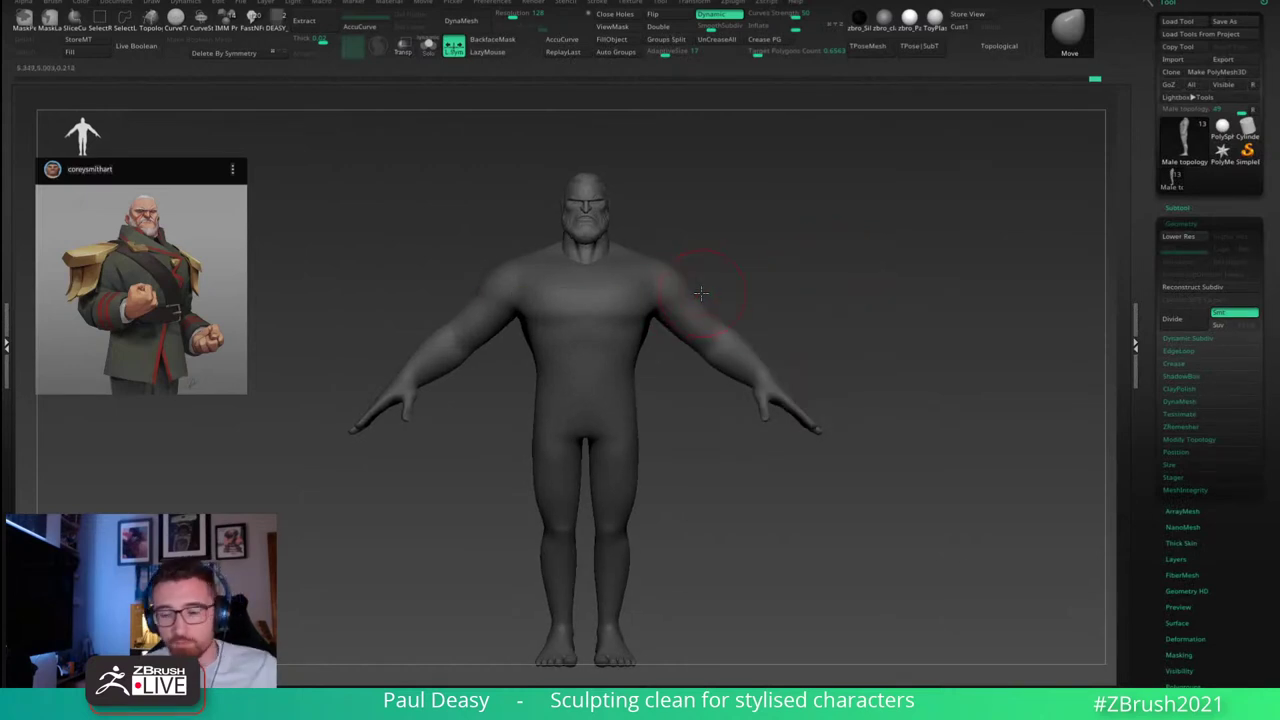
{"action": "key", "text": "space"}
{"action": "key", "text": "space"}
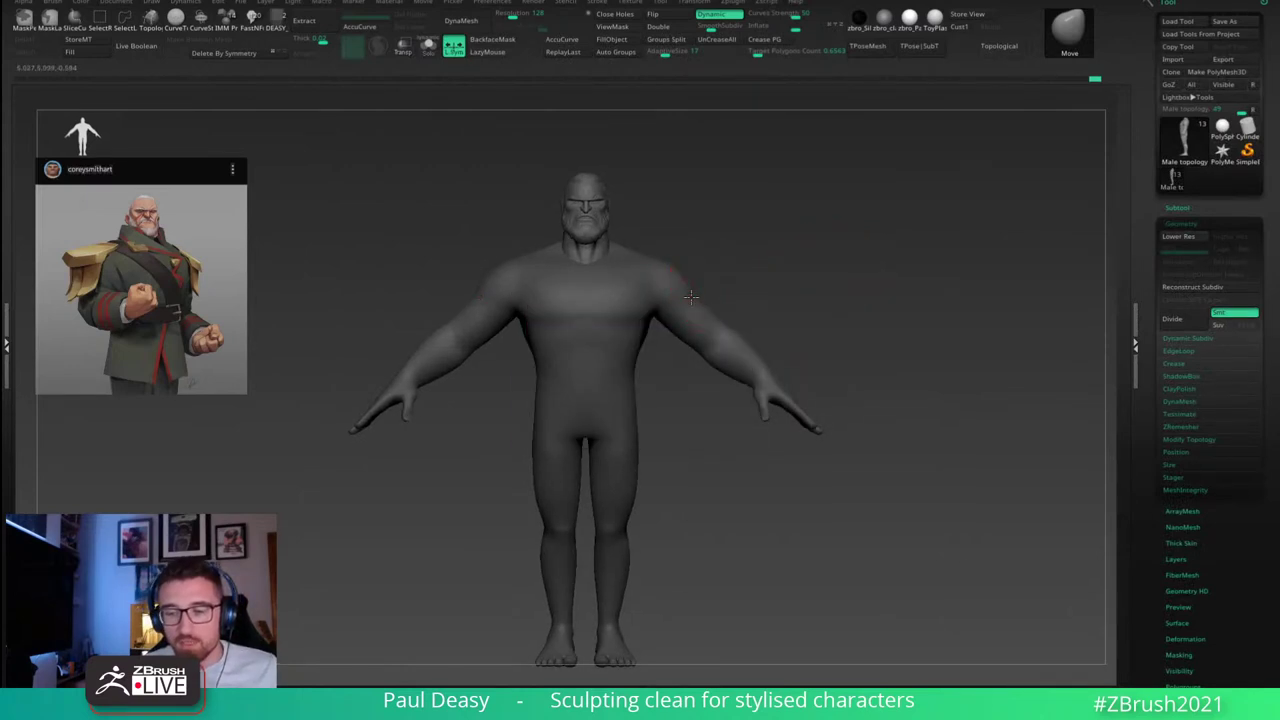
{"action": "left_click_drag", "start_coordinate": [717, 289], "coordinate": [816, 287], "text": "alt"}
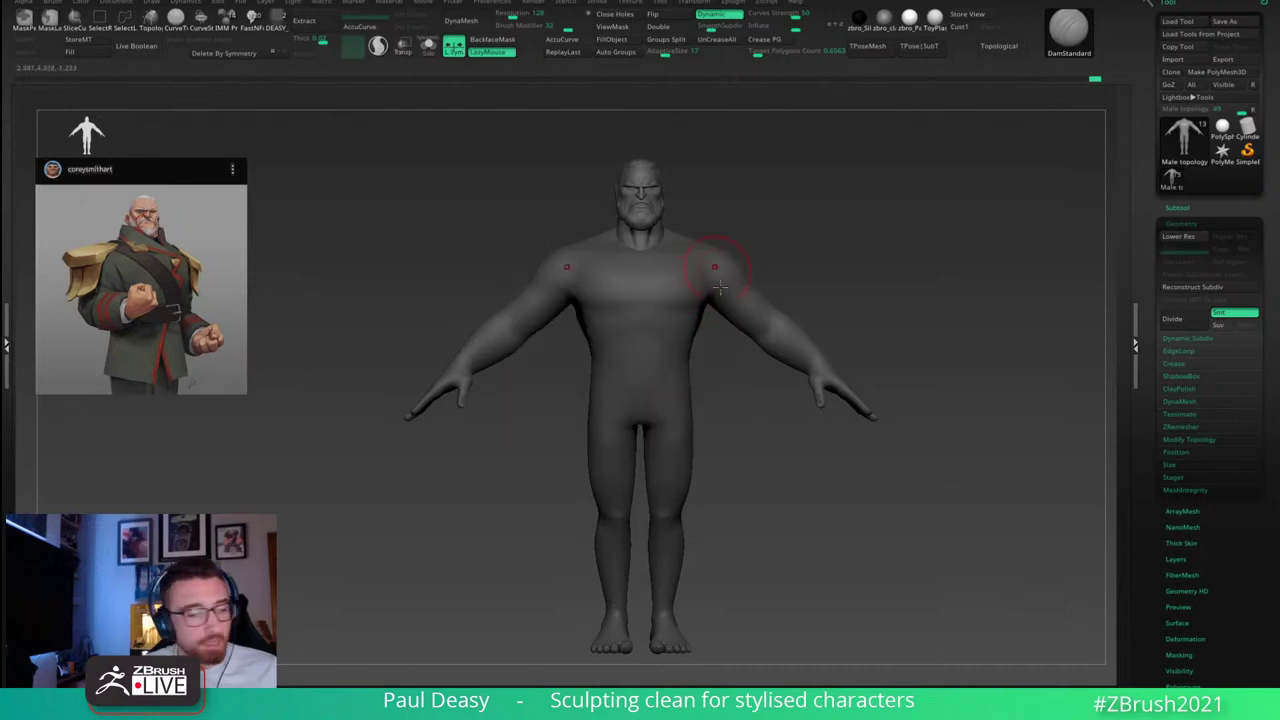
{"action": "key", "text": "b"}
{"action": "key", "text": "i"}
{"action": "key", "text": "n"}
{"action": "key", "text": "space"}
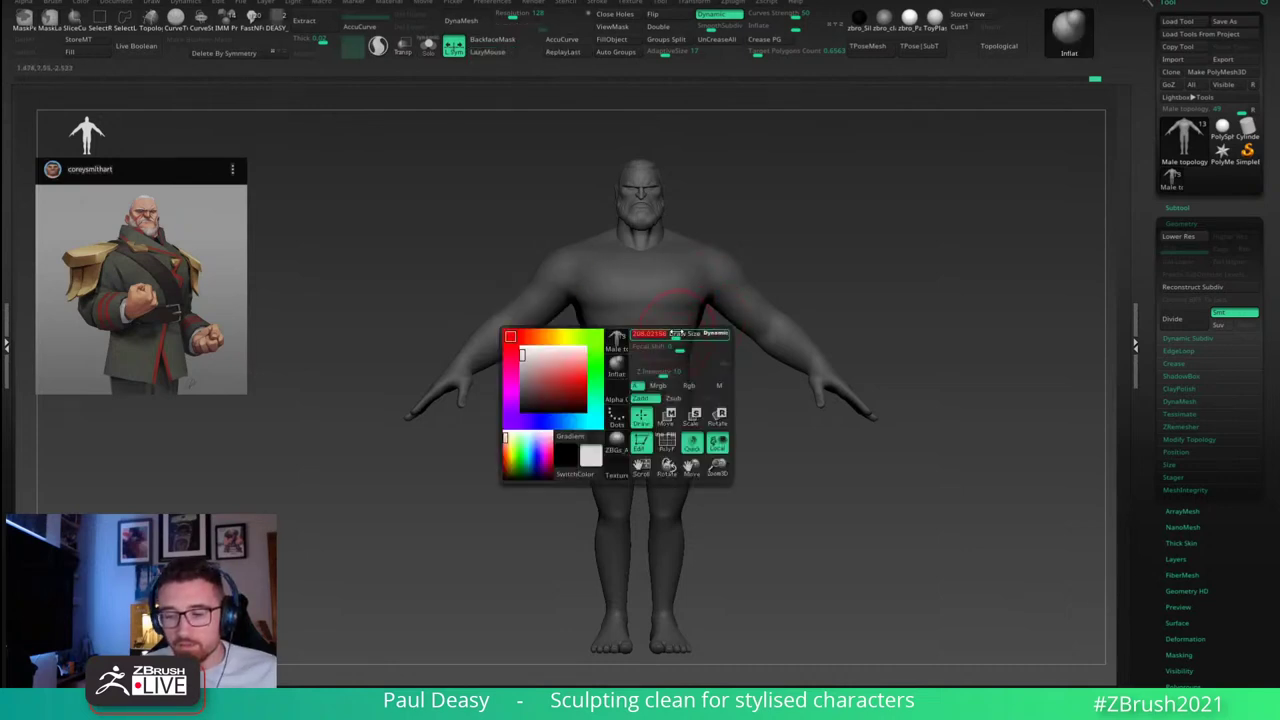
{"action": "key", "text": "b"}
{"action": "key", "text": "m"}
{"action": "key", "text": "v"}
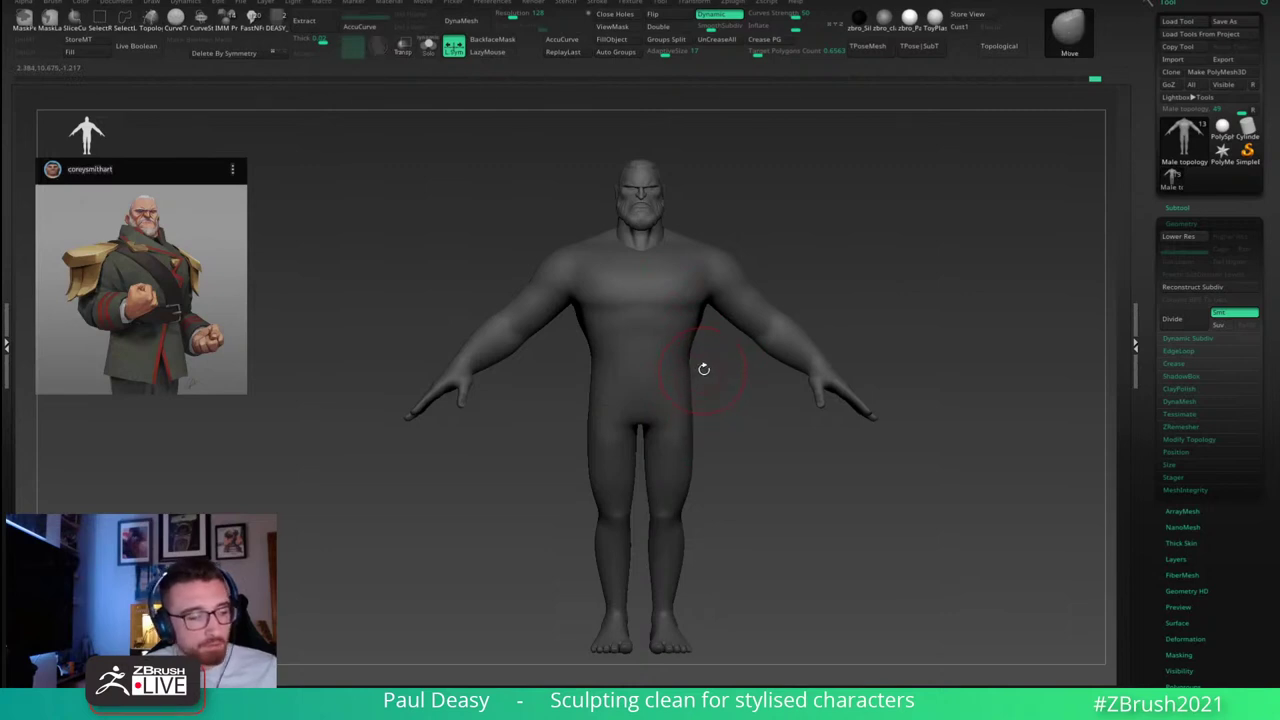
Step: Tighten the outer upper arm with the Pinch brush, switch back to the Move brush and adjust its size
{"action": "key", "text": "b"}
{"action": "key", "text": "p"}
{"action": "key", "text": "i"}
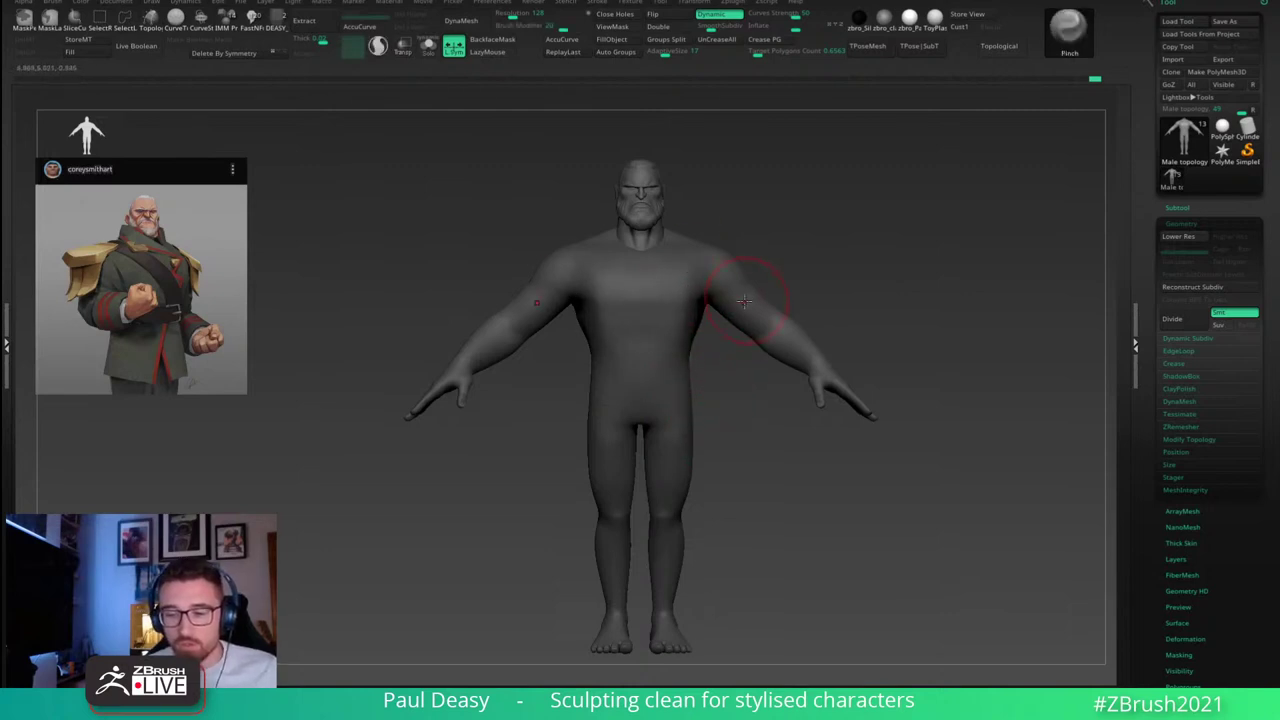
{"action": "left_click_drag", "start_coordinate": [744, 301], "coordinate": [738, 305]}
{"action": "key", "text": "b"}
{"action": "key", "text": "m"}
{"action": "key", "text": "v"}
{"action": "key", "text": "space"}
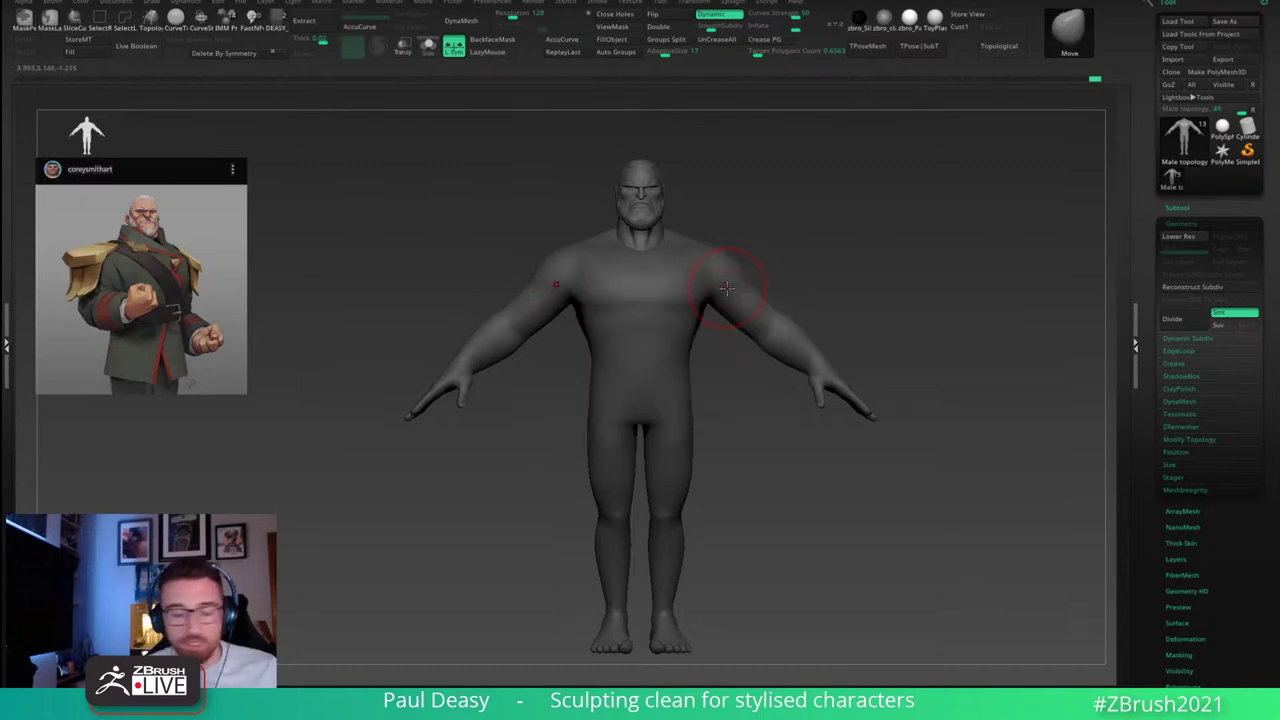
{"action": "key", "text": "b"}
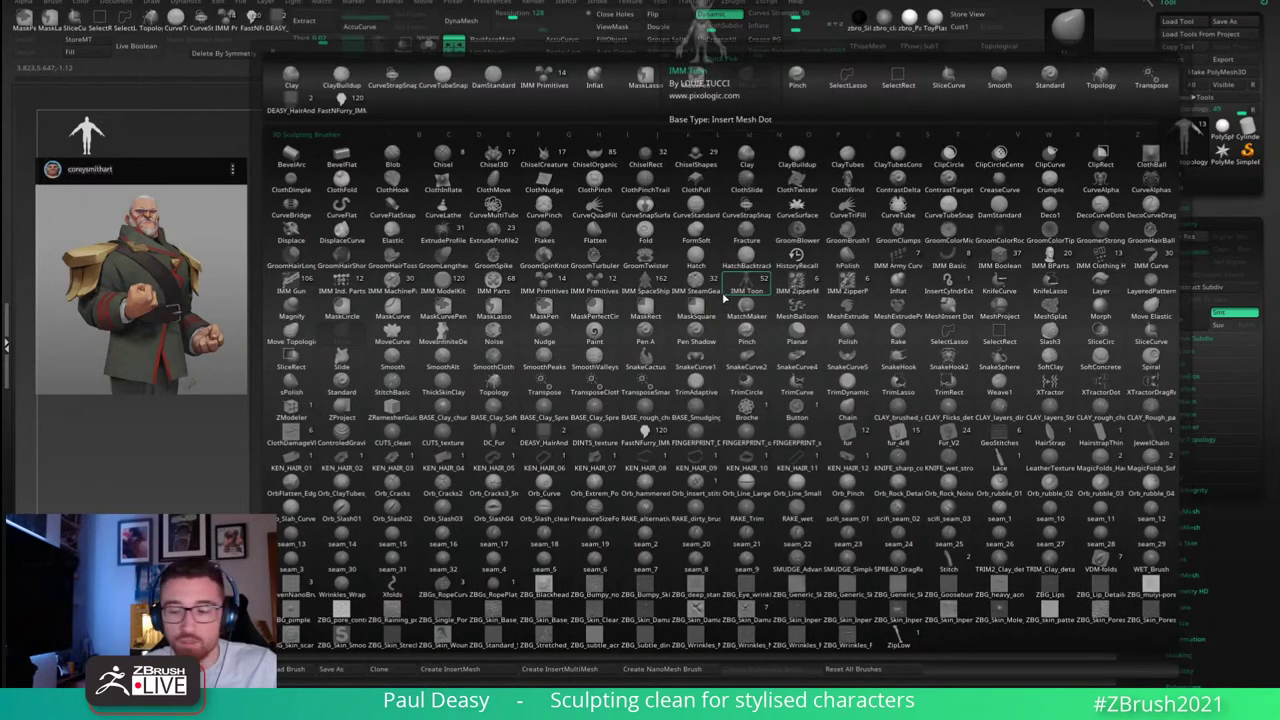
{"action": "key", "text": "p"}
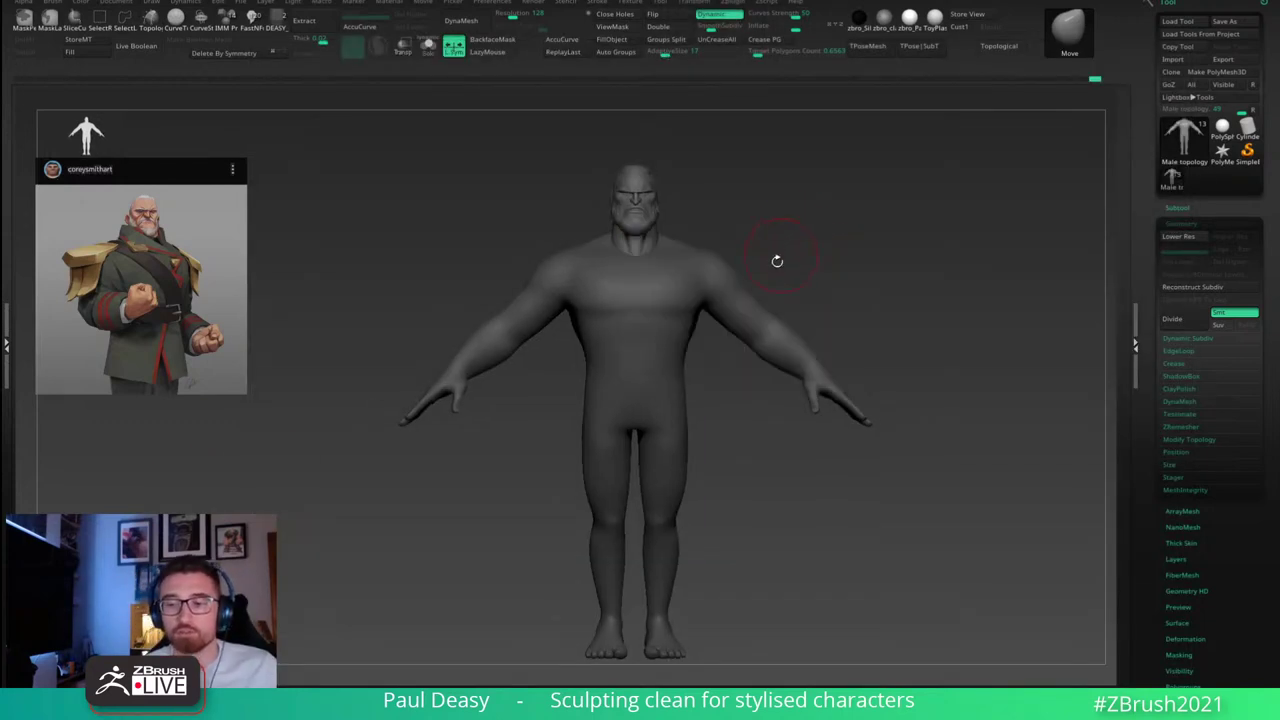
Step: Undo the last two smoothing strokes on the shoulder and adjust the outer contour of the upper arm
{"action": "left_click_drag", "start_coordinate": [774, 263], "coordinate": [757, 234], "text": "alt"}
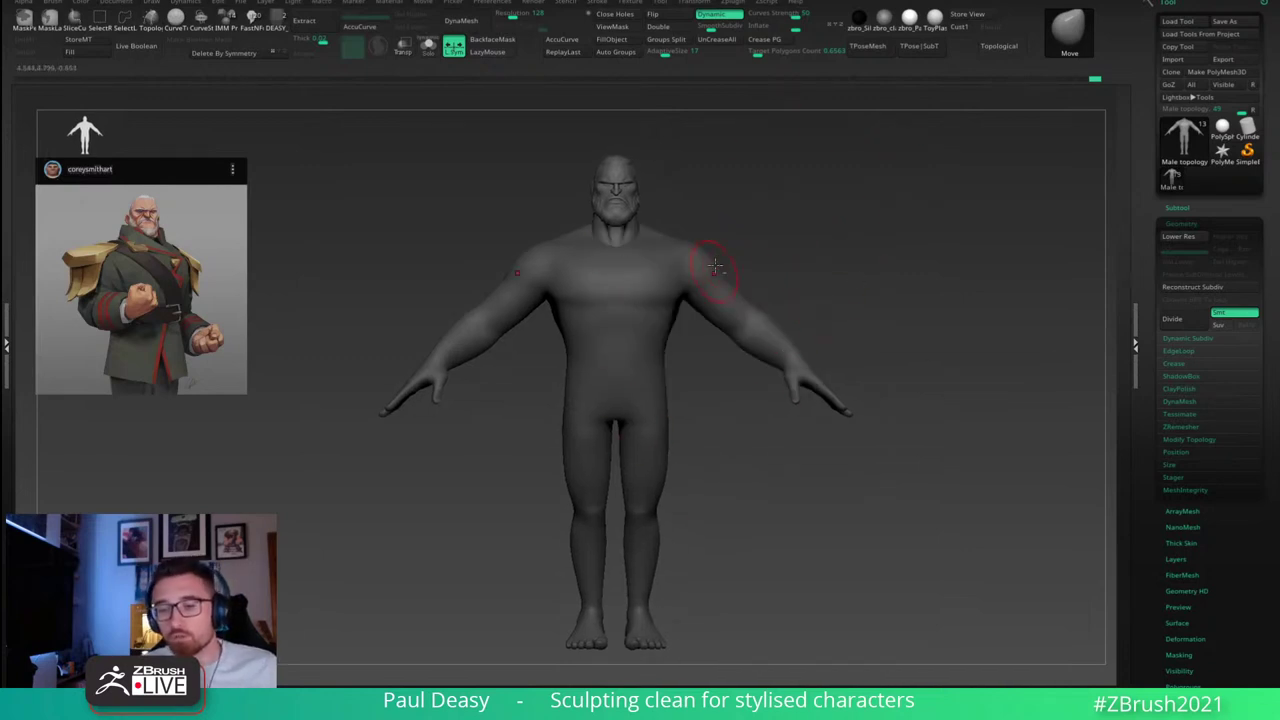
{"action": "key", "text": "space"}
{"action": "mouse_move", "coordinate": [756, 258]}
{"action": "left_mouse_down", "text": "alt"}
{"action": "mouse_move", "coordinate": [703, 257]}
{"action": "mouse_move", "coordinate": [736, 285]}
{"action": "mouse_move", "coordinate": [717, 268]}
{"action": "left_mouse_up", "text": "alt"}
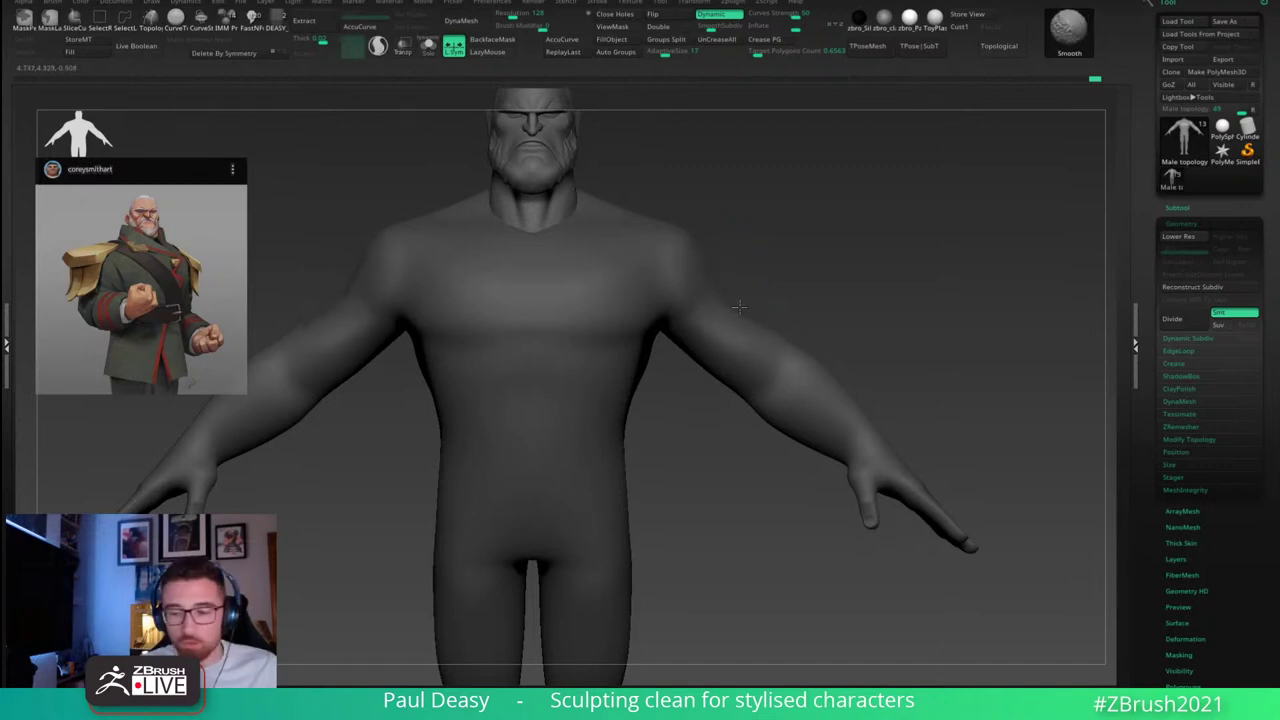
{"action": "key", "text": "ctrl+z"}
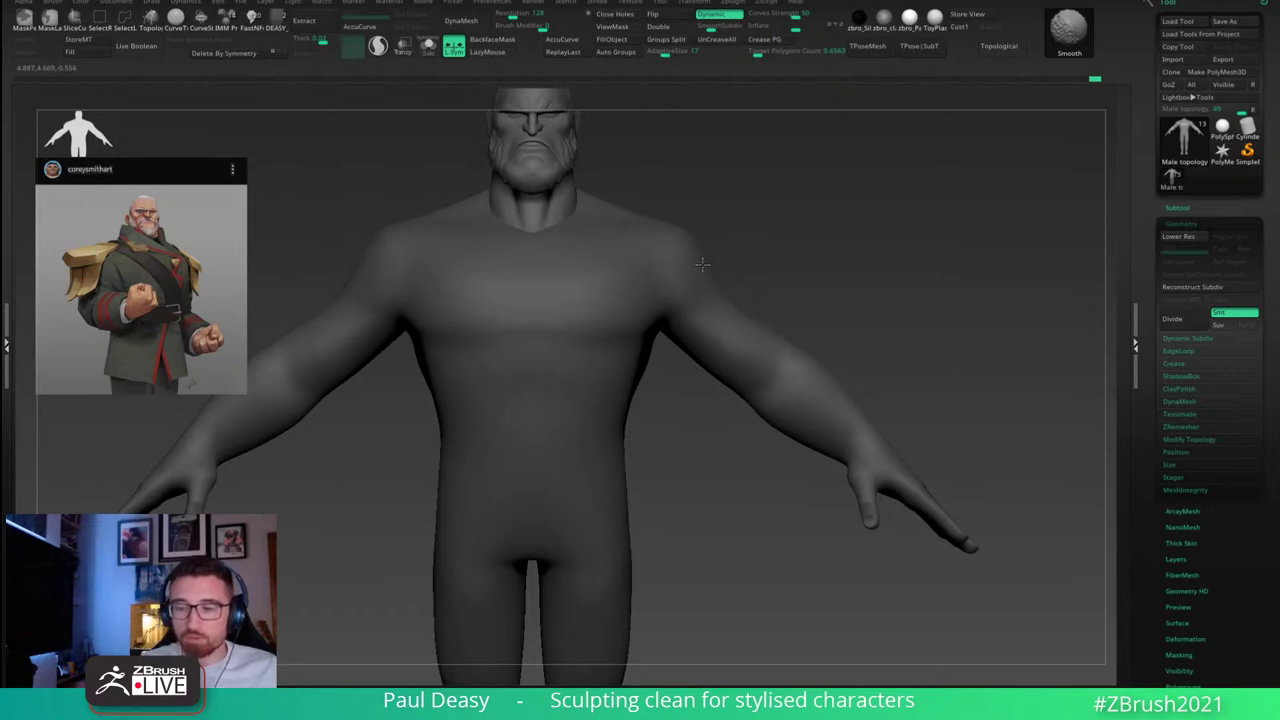
{"action": "key", "text": "ctrl+z"}
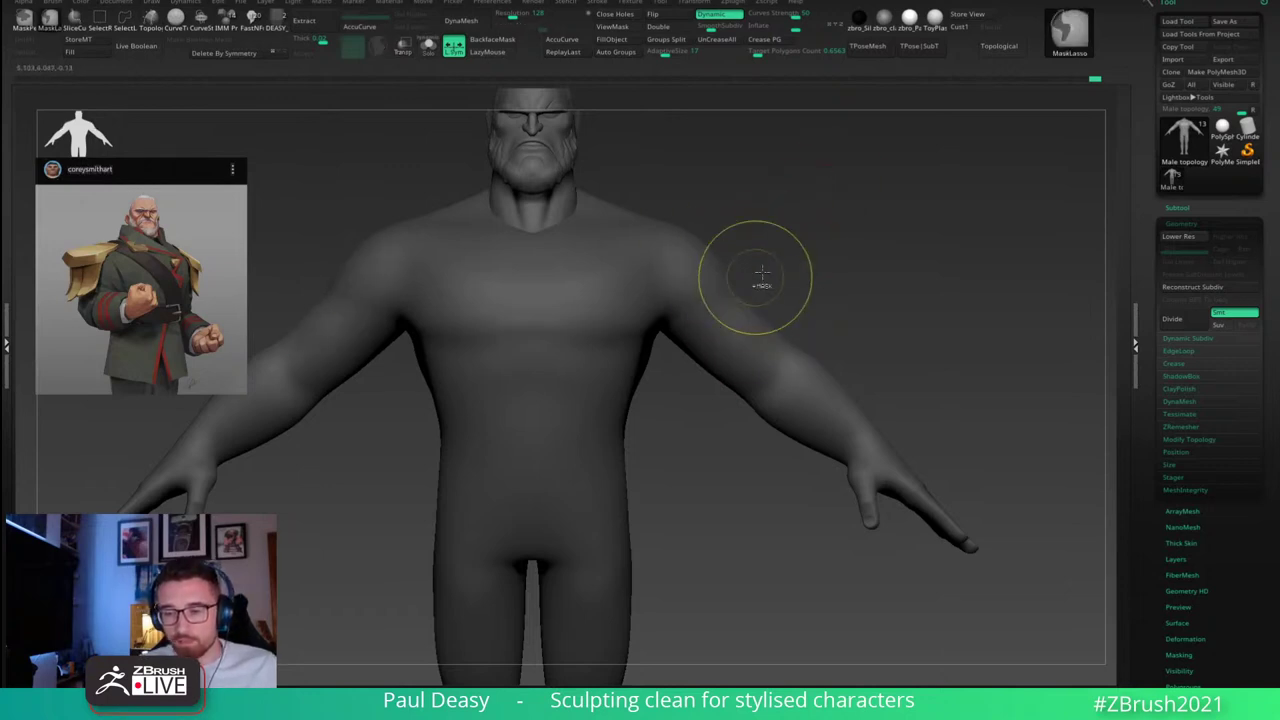
{"action": "left_click_drag", "start_coordinate": [757, 280], "coordinate": [742, 299]}
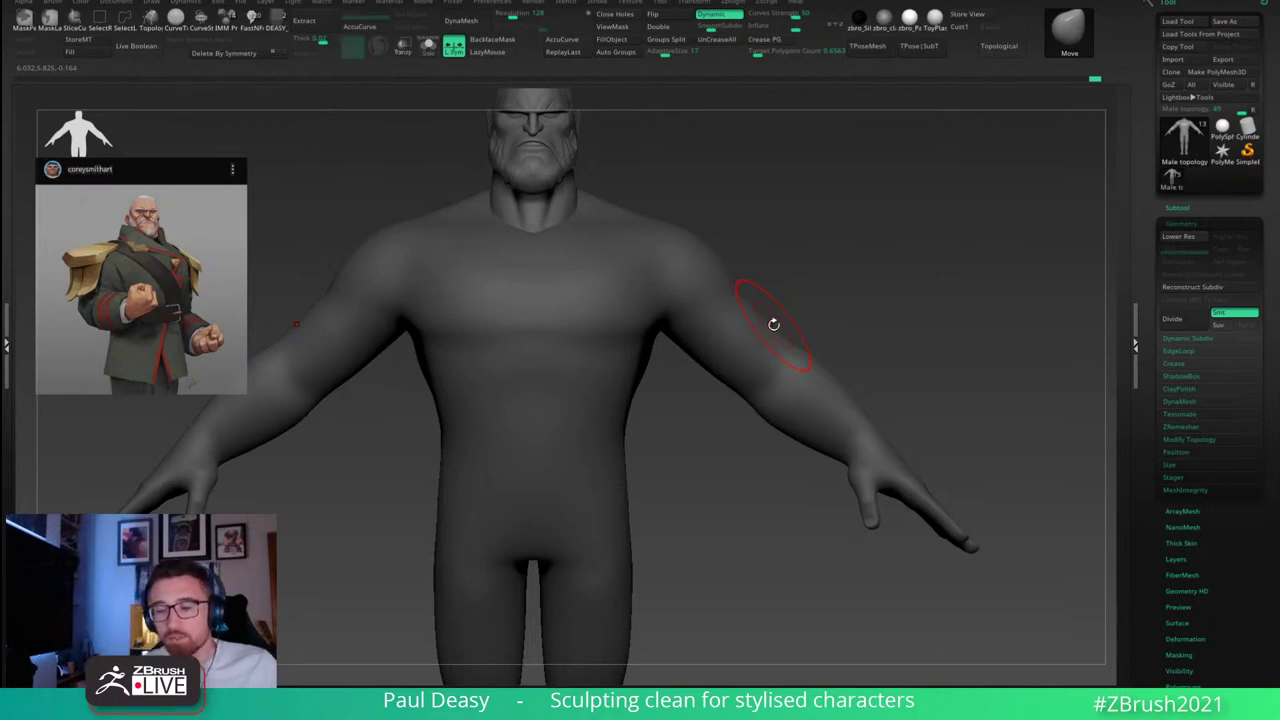
Step: Smooth the outer contour from the shoulder down the upper arm towards the elbow
{"action": "key", "text": "shift"}
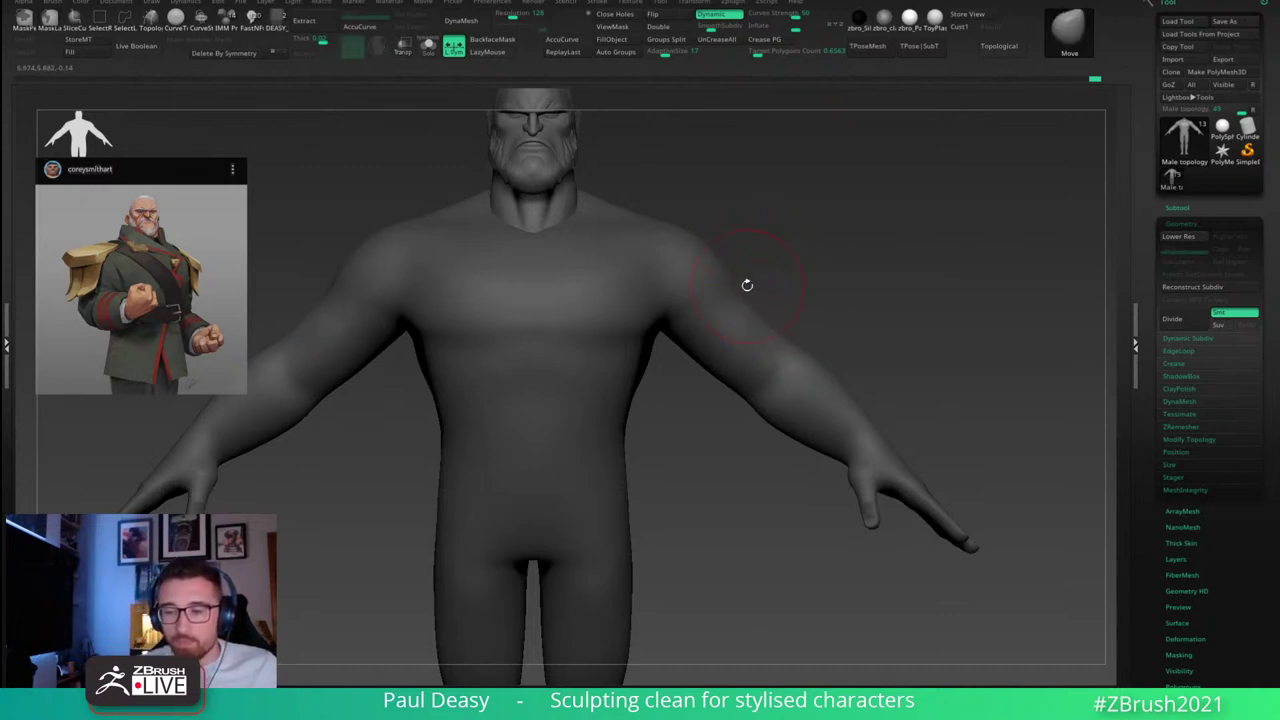
{"action": "key", "text": "shift"}
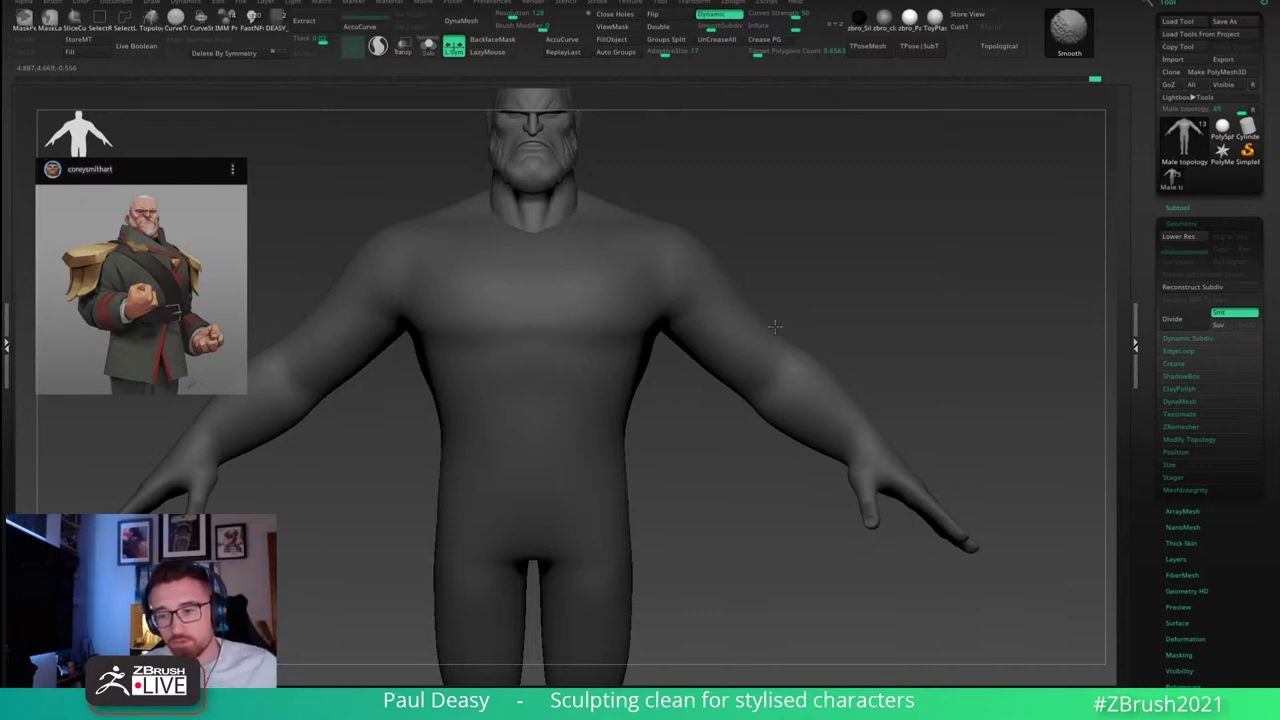
{"action": "key", "text": "ctrl"}
{"action": "key", "text": "shift"}
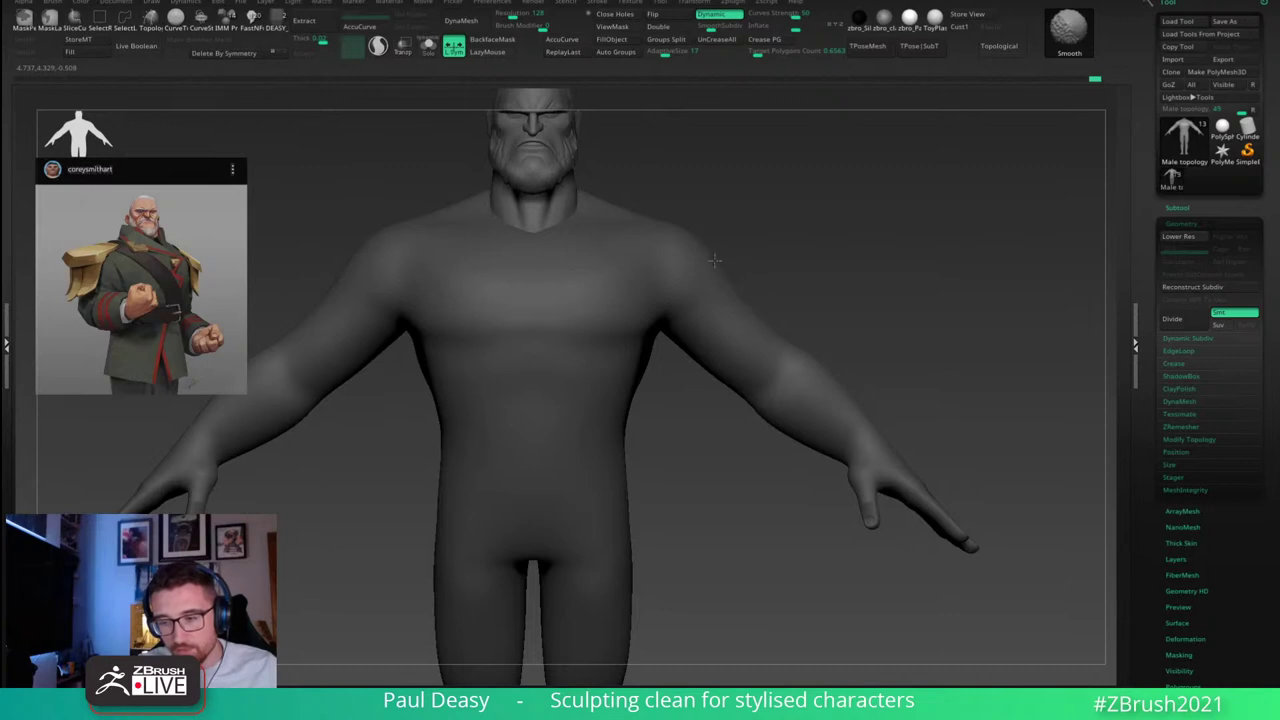
{"action": "key", "text": "ctrl"}
Step: Switch the figure to a lighter material and smooth the lower back from a rear three-quarter view
{"action": "right_click_drag", "start_coordinate": [908, 353], "coordinate": [832, 360], "text": "alt"}
{"action": "right_click", "coordinate": [829, 371]}
{"action": "right_click_drag", "start_coordinate": [930, 322], "coordinate": [893, 317]}
{"action": "left_click_drag", "start_coordinate": [893, 317], "coordinate": [815, 355]}
{"action": "left_click", "coordinate": [910, 20]}
{"action": "left_click_drag", "start_coordinate": [829, 306], "coordinate": [675, 368]}
{"action": "left_click_drag", "start_coordinate": [802, 381], "coordinate": [763, 383]}
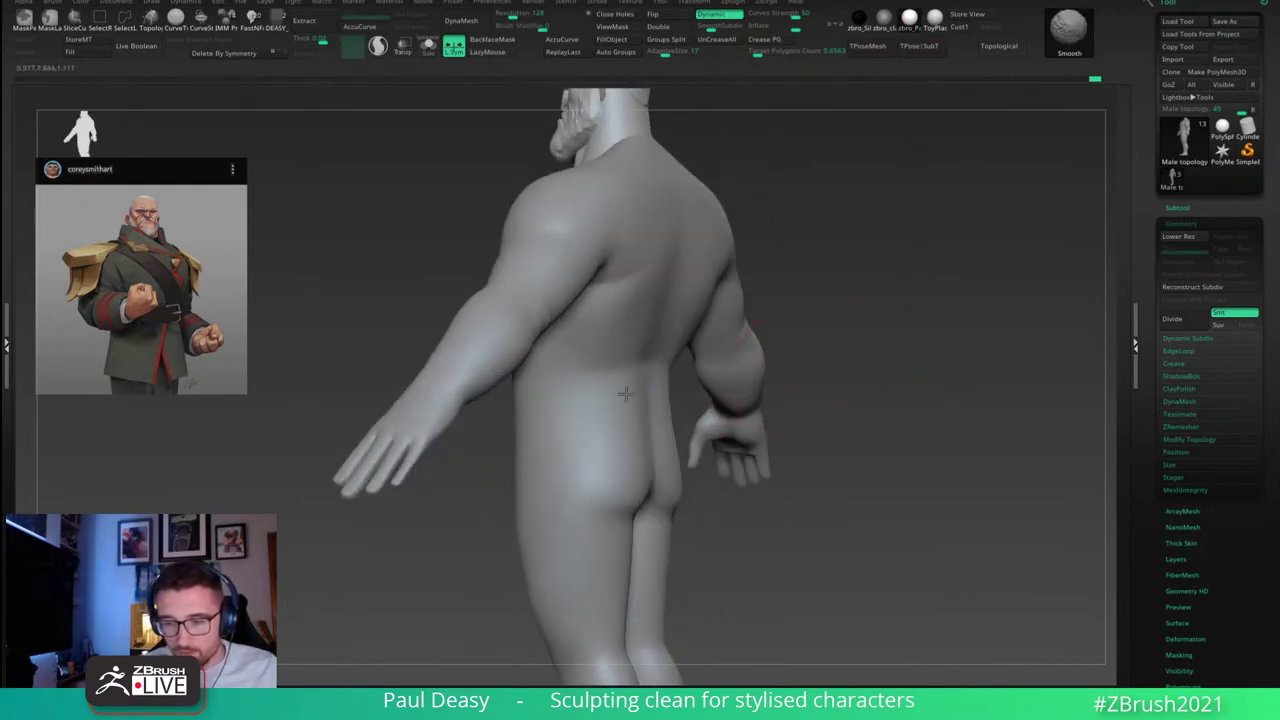
{"action": "mouse_move", "coordinate": [623, 391]}
{"action": "left_mouse_down", "text": "shift"}
{"action": "mouse_move", "coordinate": [616, 344]}
{"action": "mouse_move", "coordinate": [593, 389]}
{"action": "left_mouse_up", "text": "shift"}
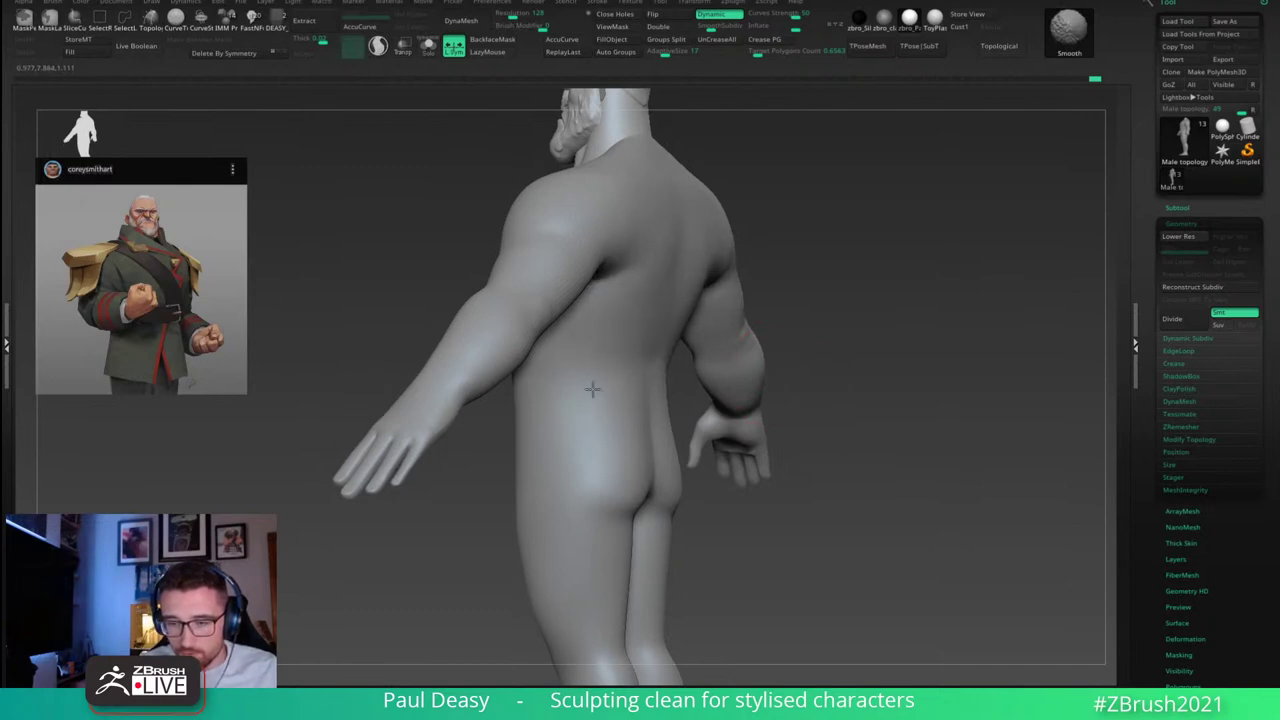
{"action": "mouse_move", "coordinate": [657, 358]}
{"action": "left_mouse_down"}
{"action": "mouse_move", "coordinate": [669, 363]}
{"action": "mouse_move", "coordinate": [644, 343]}
{"action": "left_mouse_up"}
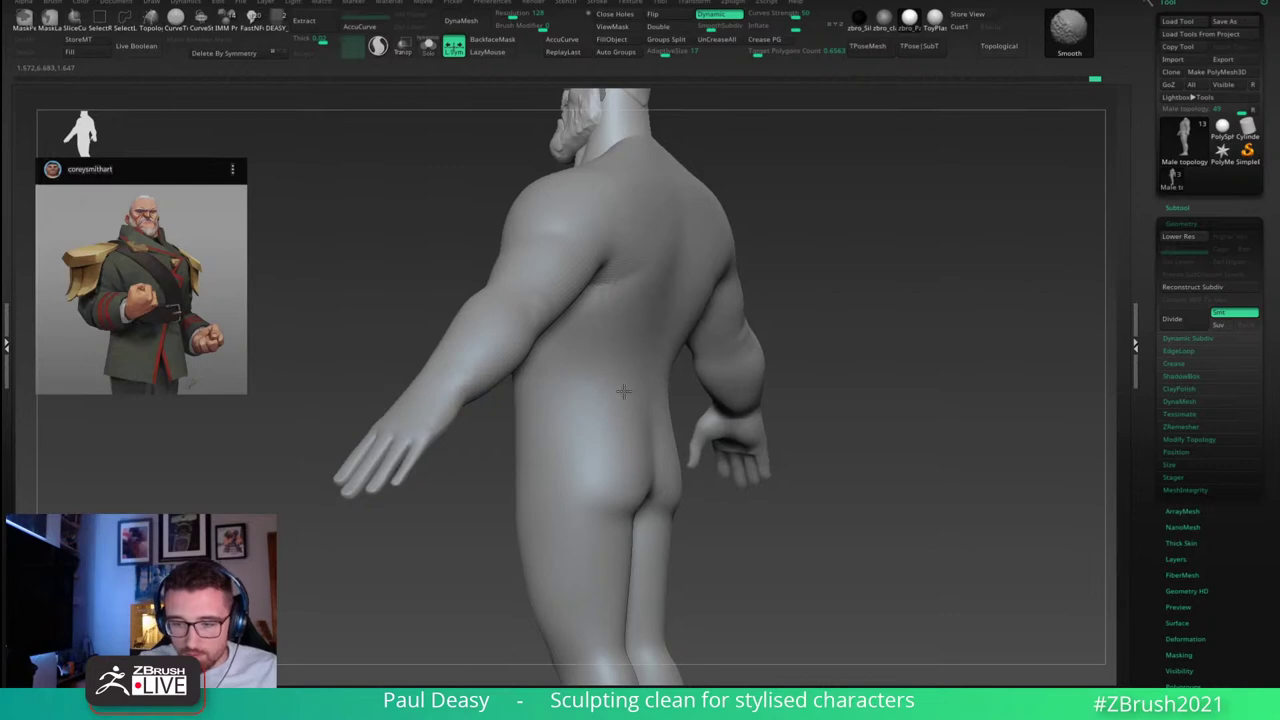
Step: Reshape the underside of the forearm near the elbow with the Move brush from behind and smooth its surface
{"action": "mouse_move", "coordinate": [905, 375]}
{"action": "left_mouse_down"}
{"action": "mouse_move", "coordinate": [929, 337]}
{"action": "mouse_move", "coordinate": [874, 289]}
{"action": "mouse_move", "coordinate": [850, 323]}
{"action": "mouse_move", "coordinate": [797, 314]}
{"action": "left_mouse_up"}
{"action": "right_click", "coordinate": [823, 320]}
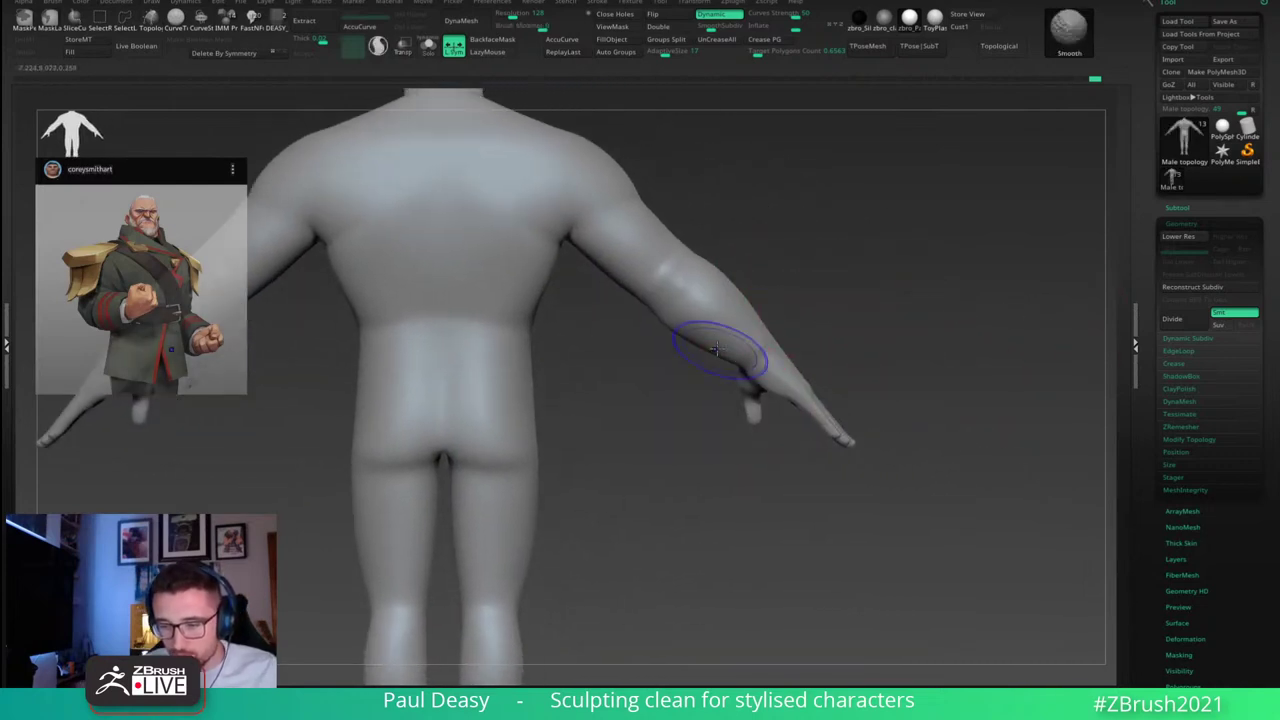
{"action": "left_click_drag", "start_coordinate": [716, 348], "coordinate": [698, 338], "text": "shift"}
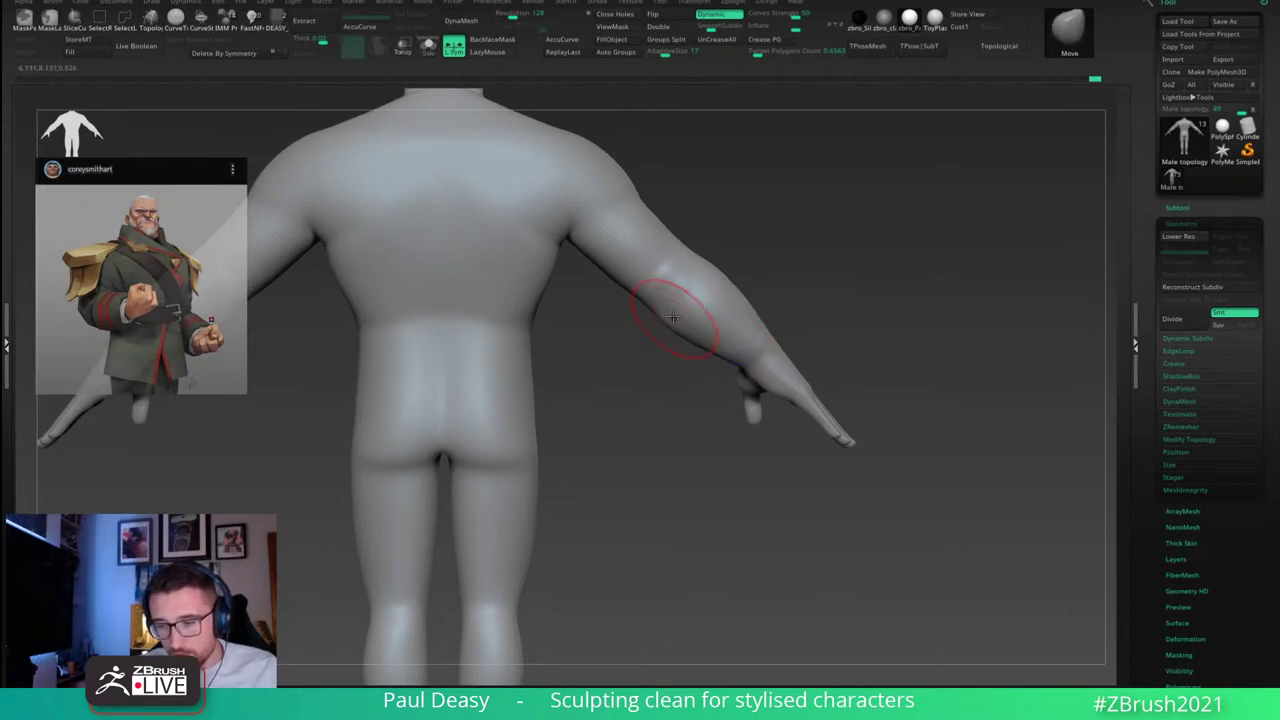
{"action": "mouse_move", "coordinate": [842, 290]}
{"action": "left_mouse_down", "text": "alt"}
{"action": "mouse_move", "coordinate": [781, 291]}
{"action": "mouse_move", "coordinate": [636, 337]}
{"action": "left_mouse_up", "text": "alt"}
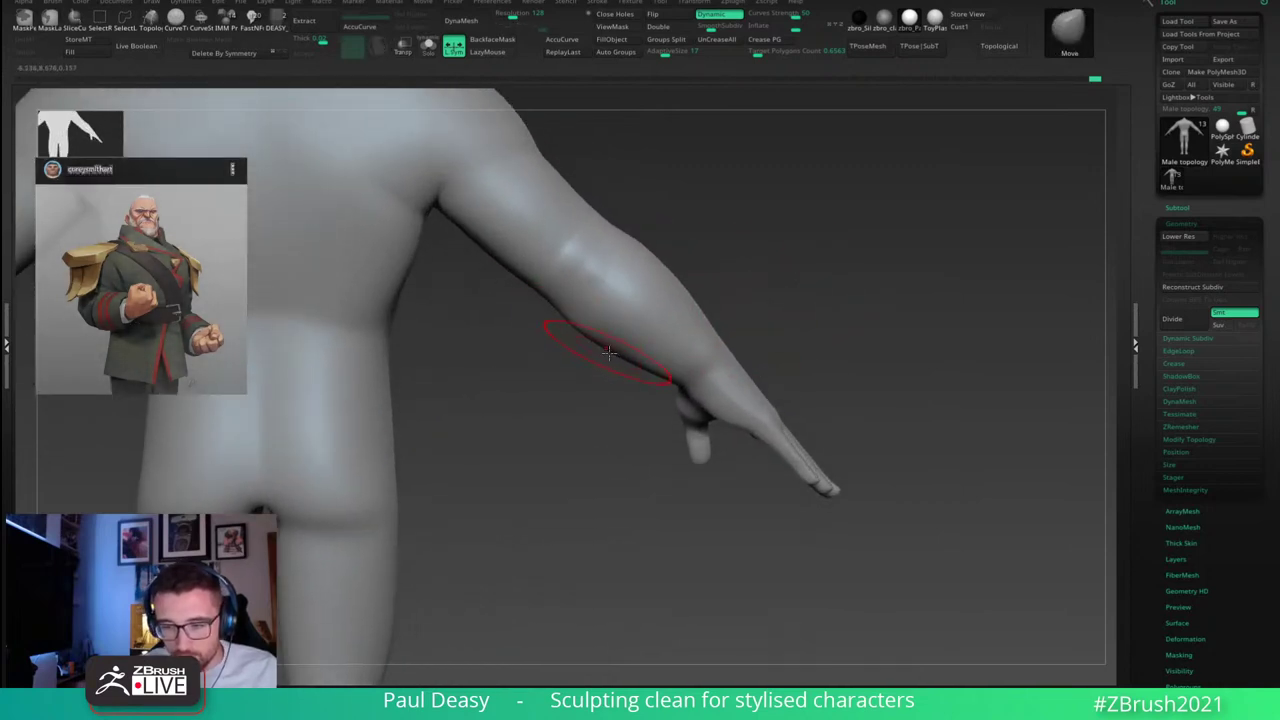
{"action": "left_click_drag", "start_coordinate": [565, 293], "coordinate": [574, 308]}
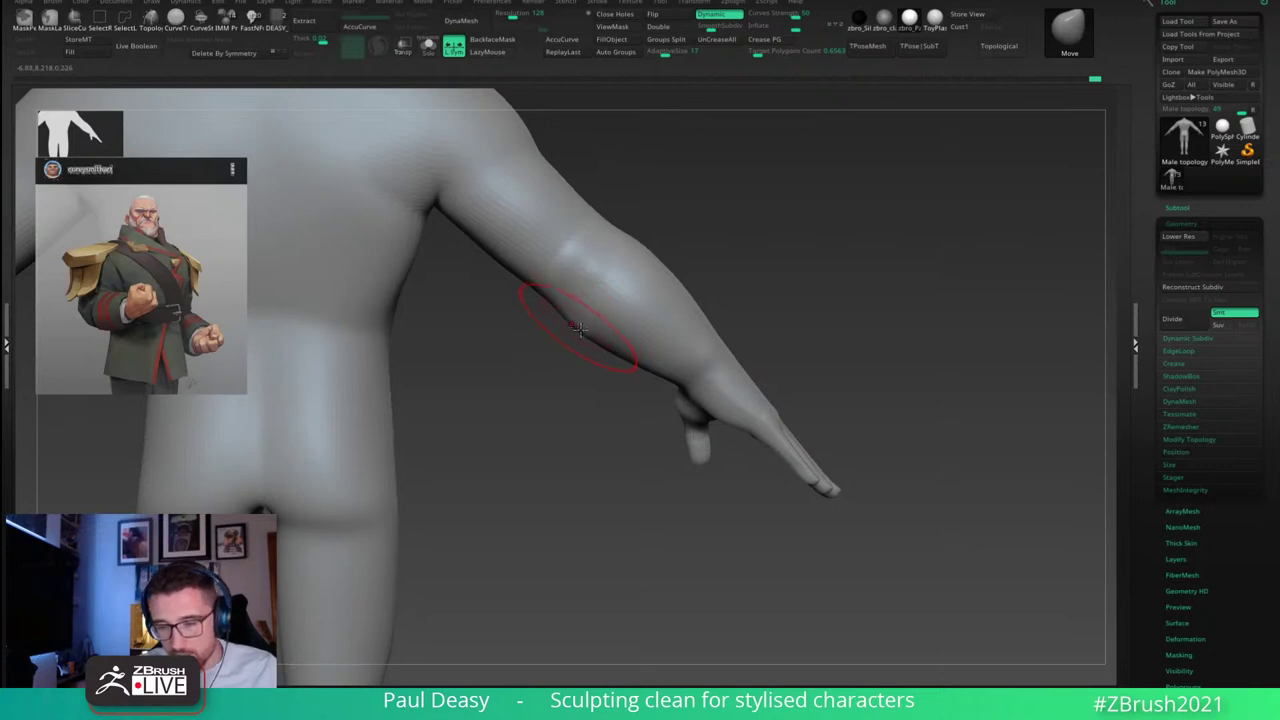
{"action": "key", "text": "shift"}
{"action": "left_click_drag", "start_coordinate": [580, 334], "coordinate": [613, 349], "text": "shift"}
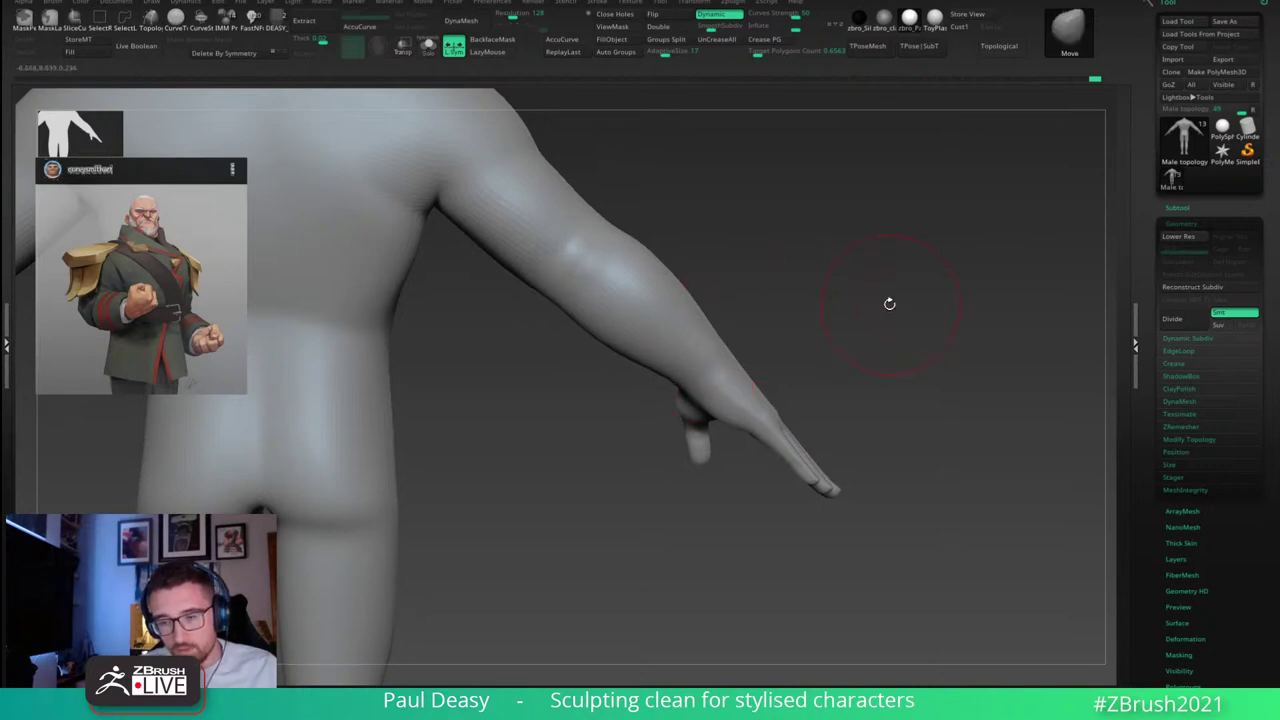
{"action": "key", "text": "shift"}
{"action": "mouse_move", "coordinate": [578, 320]}
{"action": "left_mouse_down", "text": "shift"}
{"action": "mouse_move", "coordinate": [623, 351]}
{"action": "mouse_move", "coordinate": [572, 308]}
{"action": "left_mouse_up", "text": "shift"}
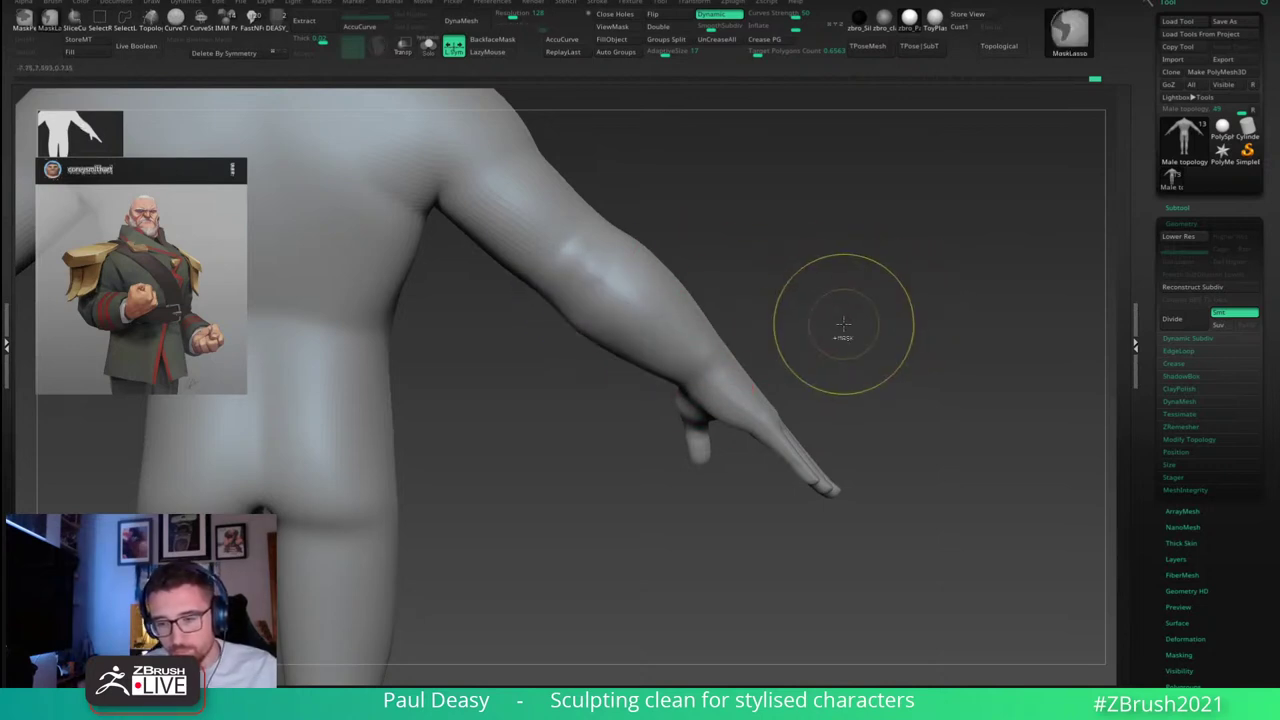
Step: Switch the figure back to a darker grey material in the front view and clear any mask
{"action": "mouse_move", "coordinate": [829, 314]}
{"action": "left_mouse_down"}
{"action": "mouse_move", "coordinate": [863, 371]}
{"action": "mouse_move", "coordinate": [673, 431]}
{"action": "mouse_move", "coordinate": [706, 366]}
{"action": "left_mouse_up"}
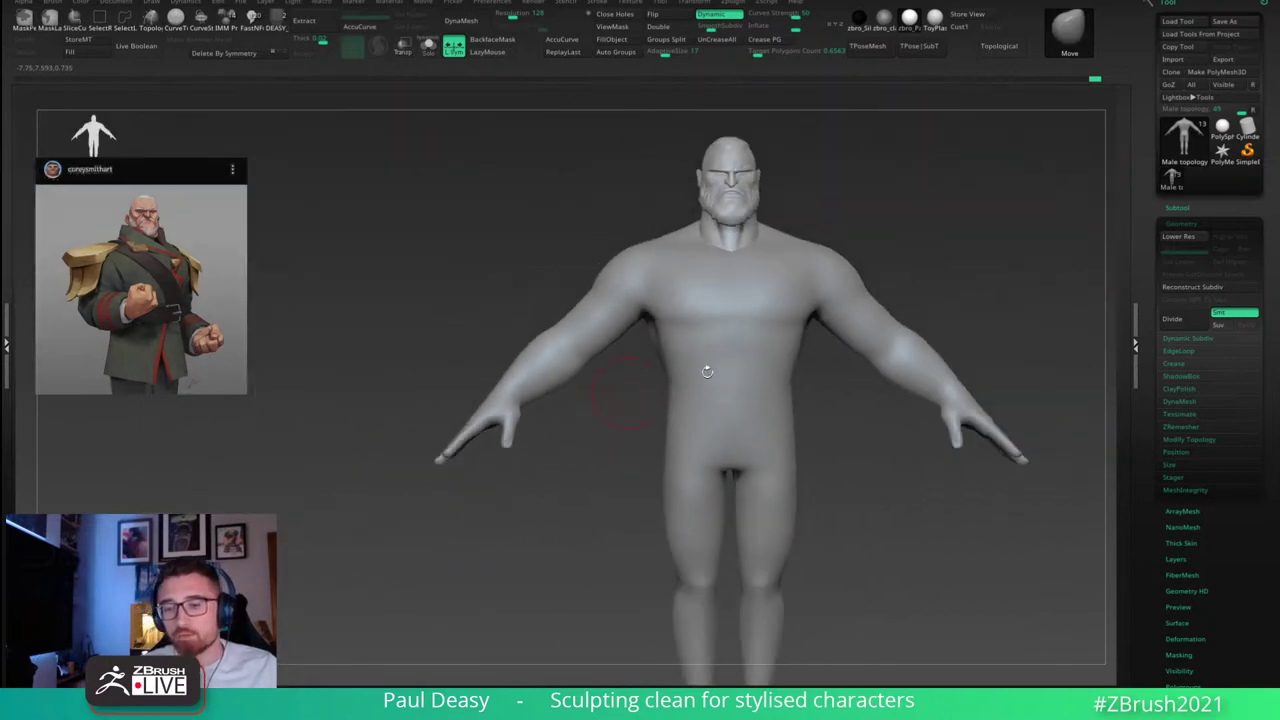
{"action": "left_click_drag", "start_coordinate": [989, 239], "coordinate": [832, 241], "text": "alt"}
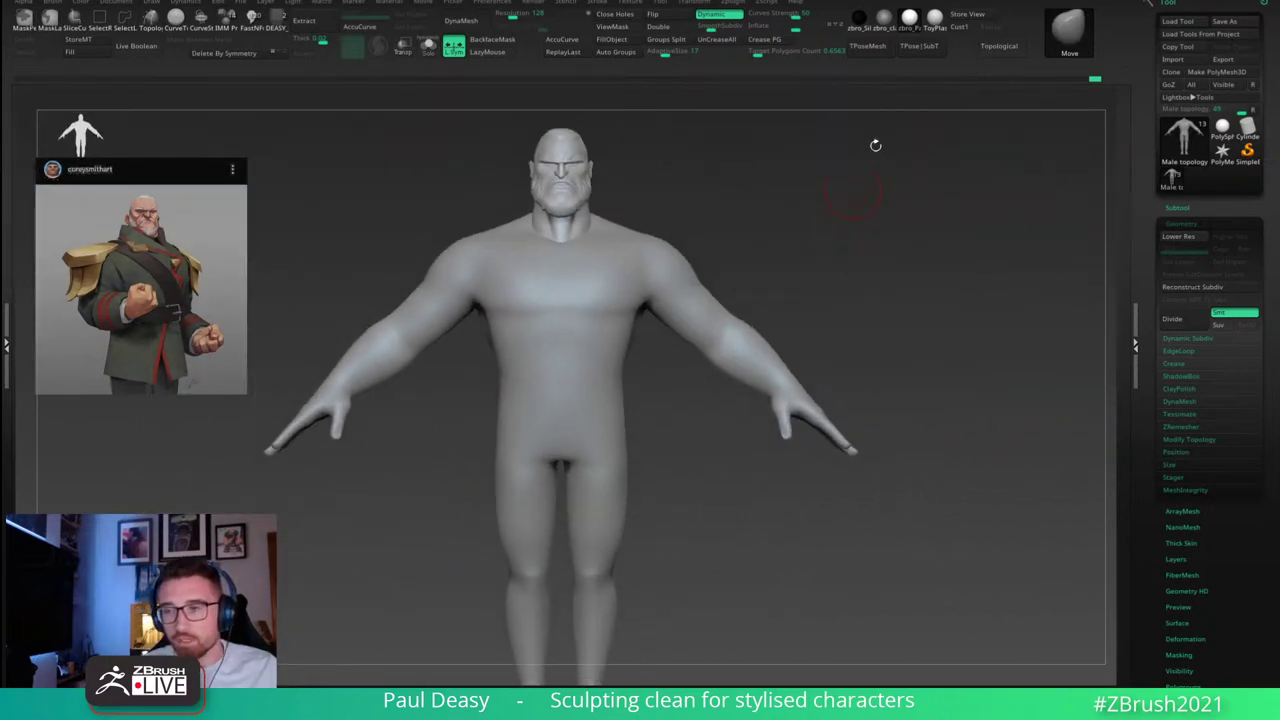
{"action": "left_click", "coordinate": [884, 18]}
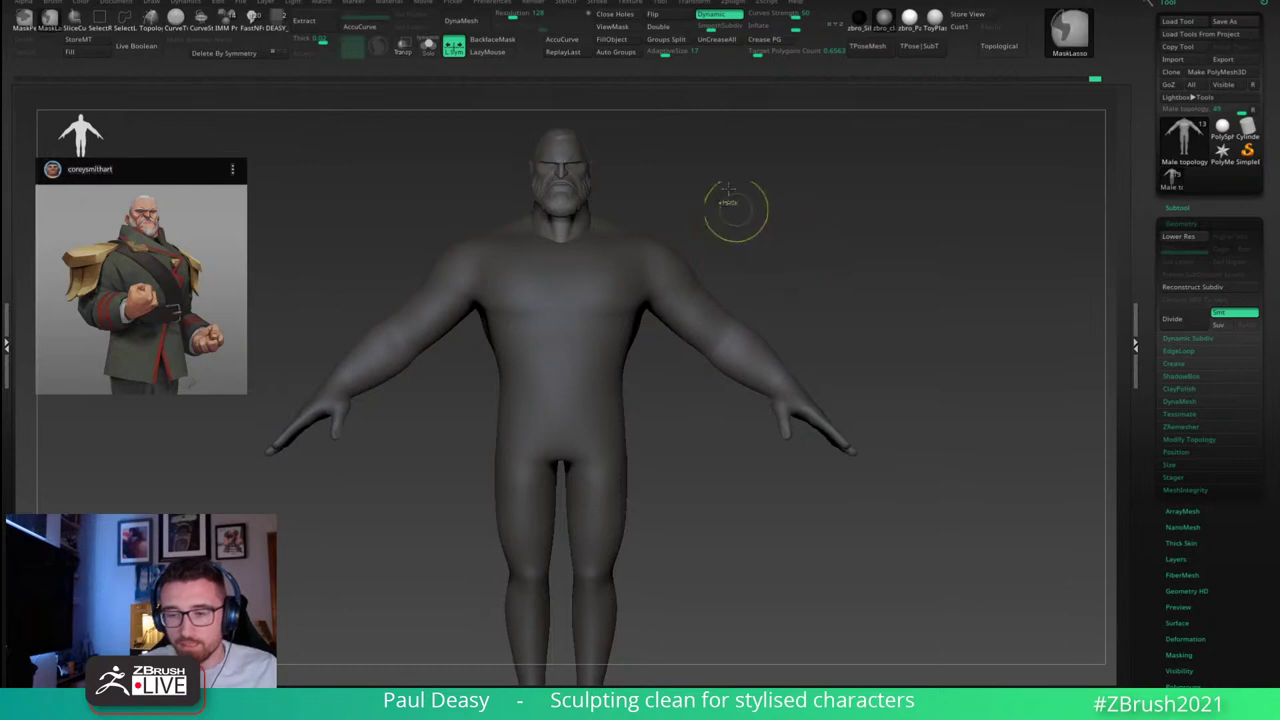
{"action": "mouse_move", "coordinate": [737, 210]}
{"action": "left_mouse_down", "text": "ctrl"}
{"action": "mouse_move", "coordinate": [711, 482]}
{"action": "mouse_move", "coordinate": [930, 330]}
{"action": "mouse_move", "coordinate": [820, 328]}
{"action": "left_mouse_up", "text": "ctrl"}
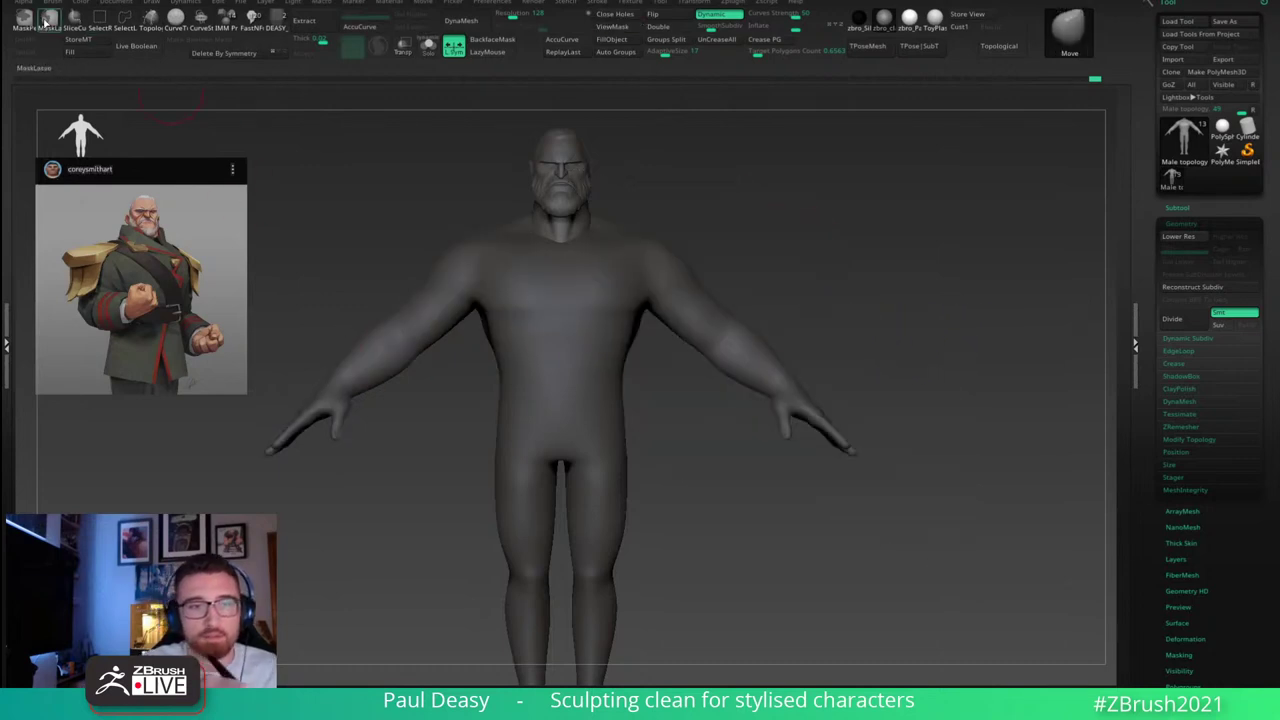
Step: Switch the masking brush to MaskPen and clear any mask on the figure
{"action": "left_click", "coordinate": [24, 19]}
{"action": "left_click_drag", "start_coordinate": [894, 186], "coordinate": [692, 565], "text": "ctrl"}
{"action": "left_click_drag", "start_coordinate": [874, 372], "coordinate": [832, 362], "text": "ctrl"}
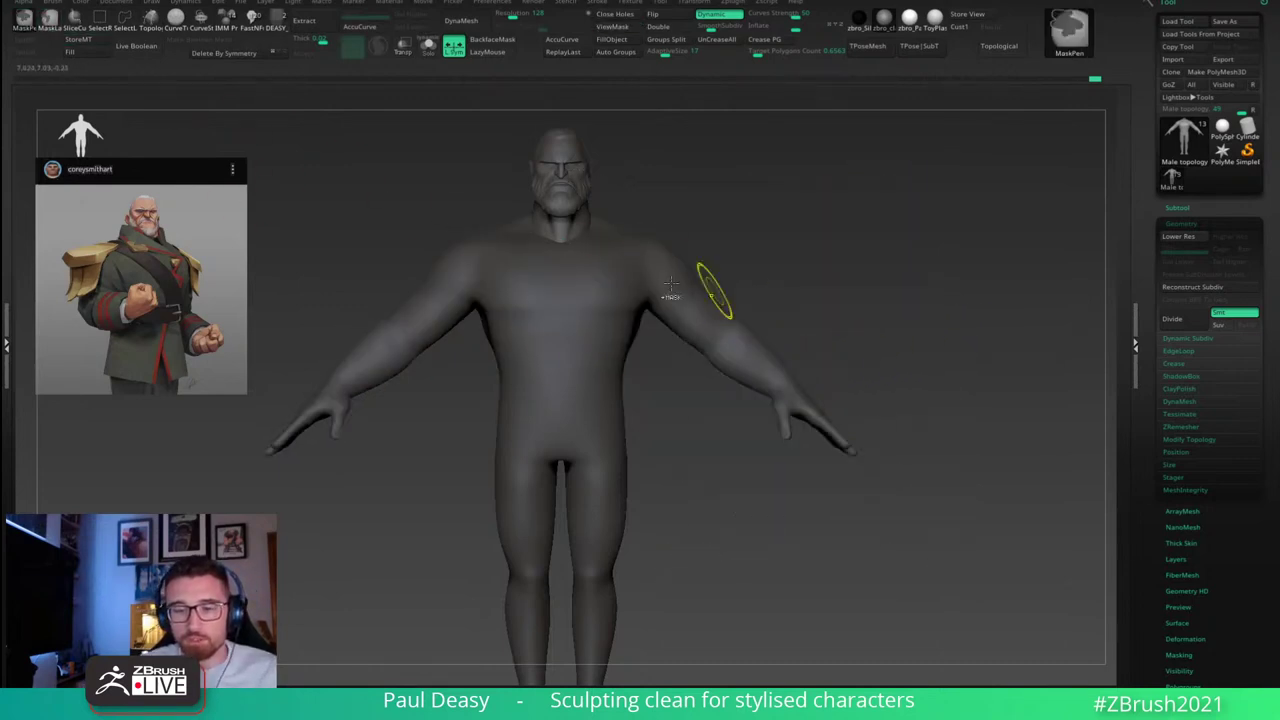
{"action": "key", "text": "space"}
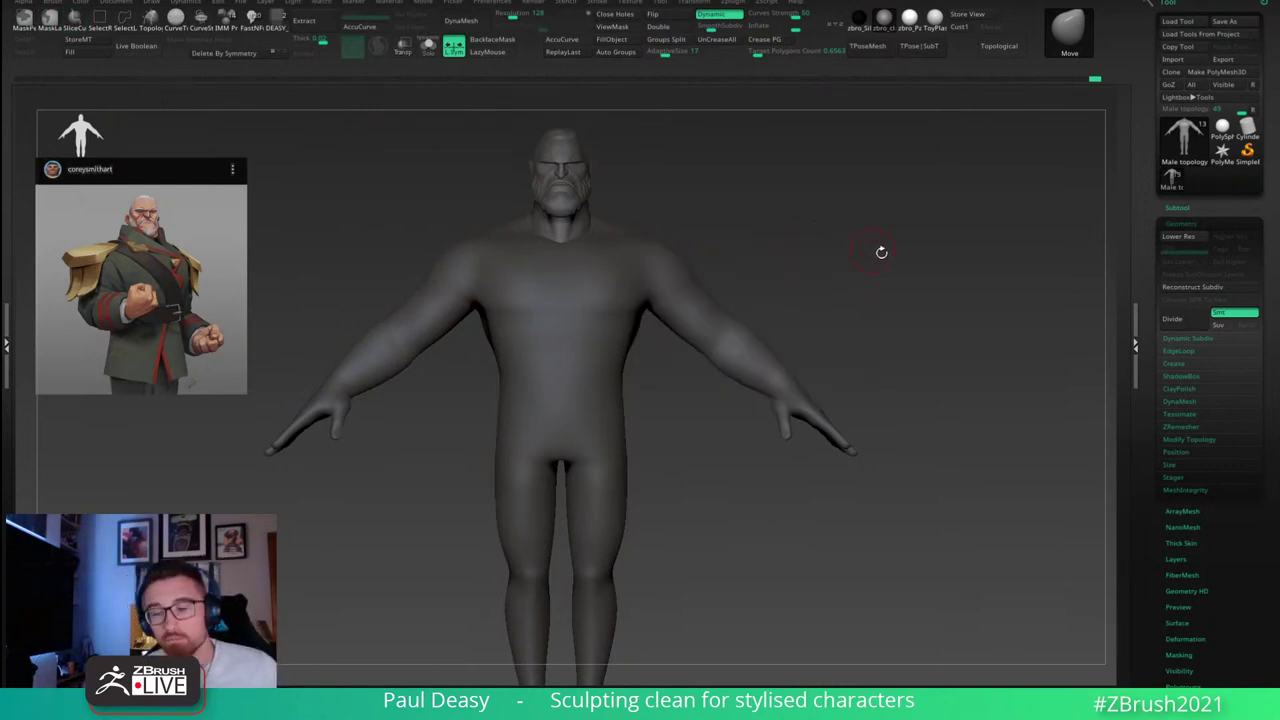
{"action": "mouse_move", "coordinate": [881, 252]}
{"action": "left_mouse_down"}
{"action": "mouse_move", "coordinate": [920, 271]}
{"action": "mouse_move", "coordinate": [911, 326]}
{"action": "mouse_move", "coordinate": [920, 312]}
{"action": "mouse_move", "coordinate": [970, 350]}
{"action": "mouse_move", "coordinate": [923, 329]}
{"action": "left_mouse_up"}
{"action": "key", "text": "space"}
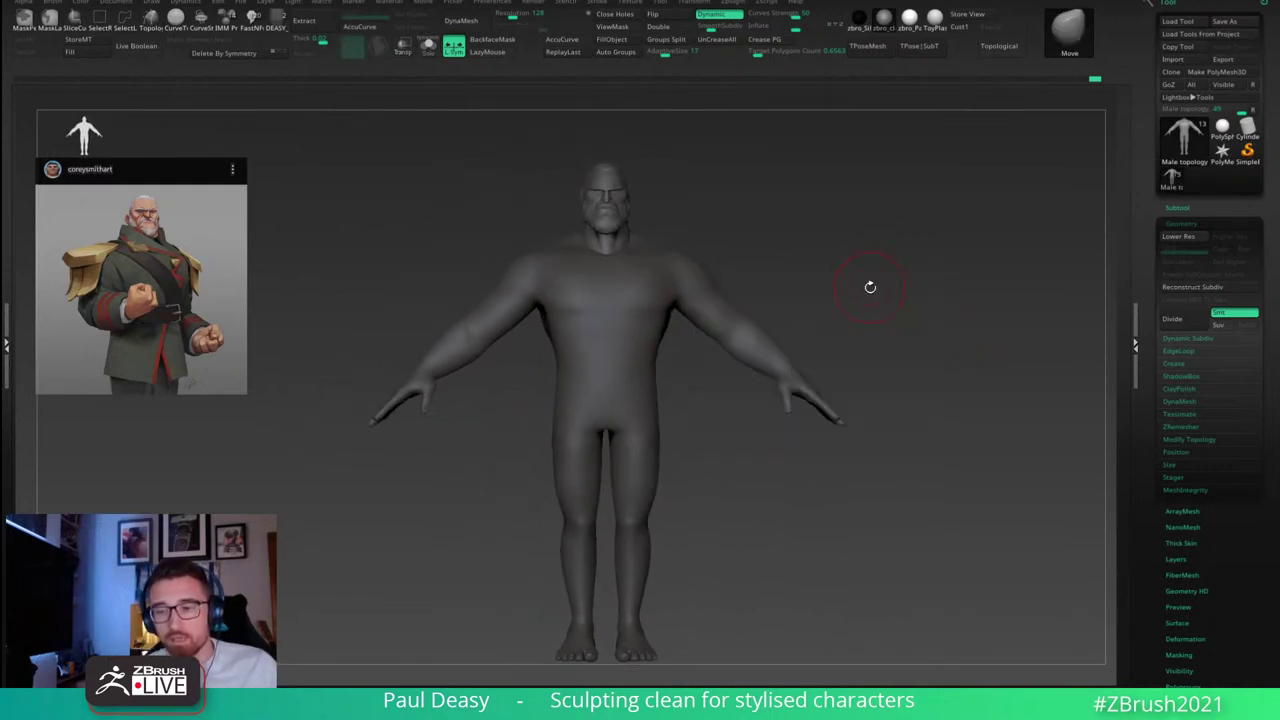
{"action": "mouse_move", "coordinate": [870, 287]}
{"action": "left_mouse_down", "text": "alt"}
{"action": "mouse_move", "coordinate": [857, 300]}
{"action": "mouse_move", "coordinate": [910, 300]}
{"action": "mouse_move", "coordinate": [837, 300]}
{"action": "mouse_move", "coordinate": [888, 277]}
{"action": "mouse_move", "coordinate": [870, 277]}
{"action": "left_mouse_up", "text": "alt"}
{"action": "key", "text": "space"}
{"action": "key", "text": "space"}
{"action": "key", "text": "s"}
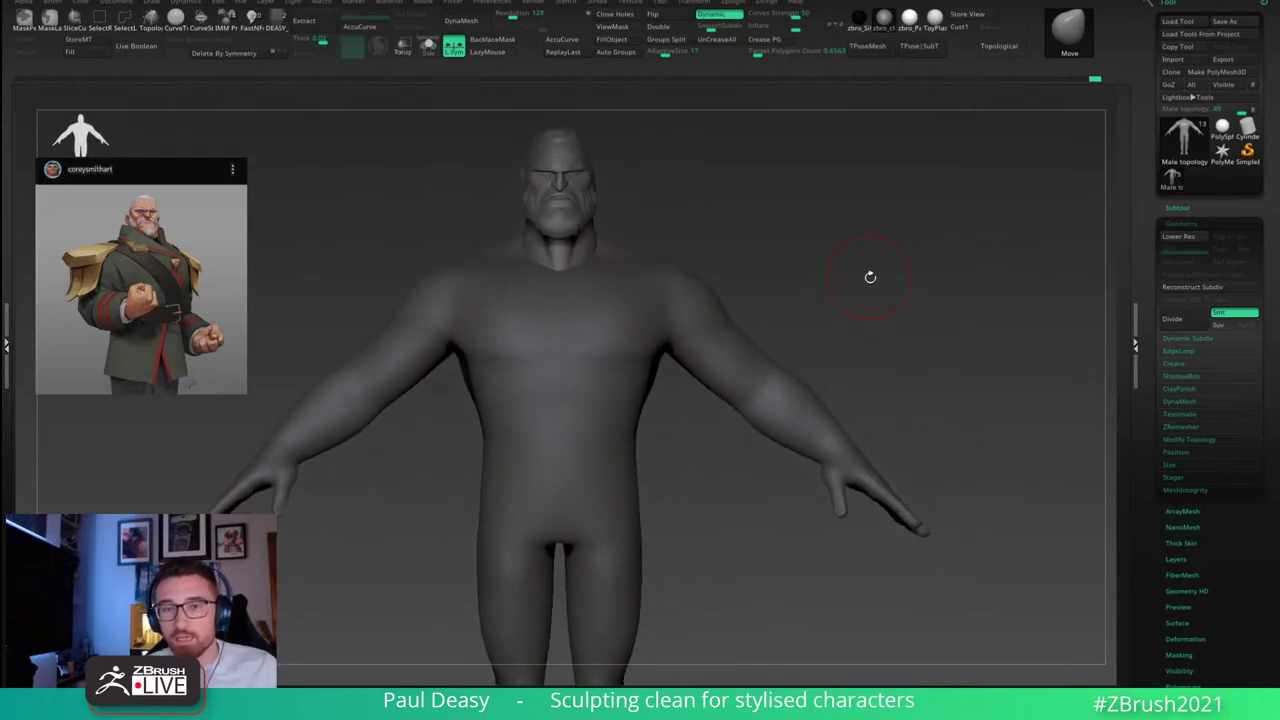
Step: Expand the Subtool list with the male body selected and bring all its entries into view
{"action": "left_click", "coordinate": [1177, 207]}
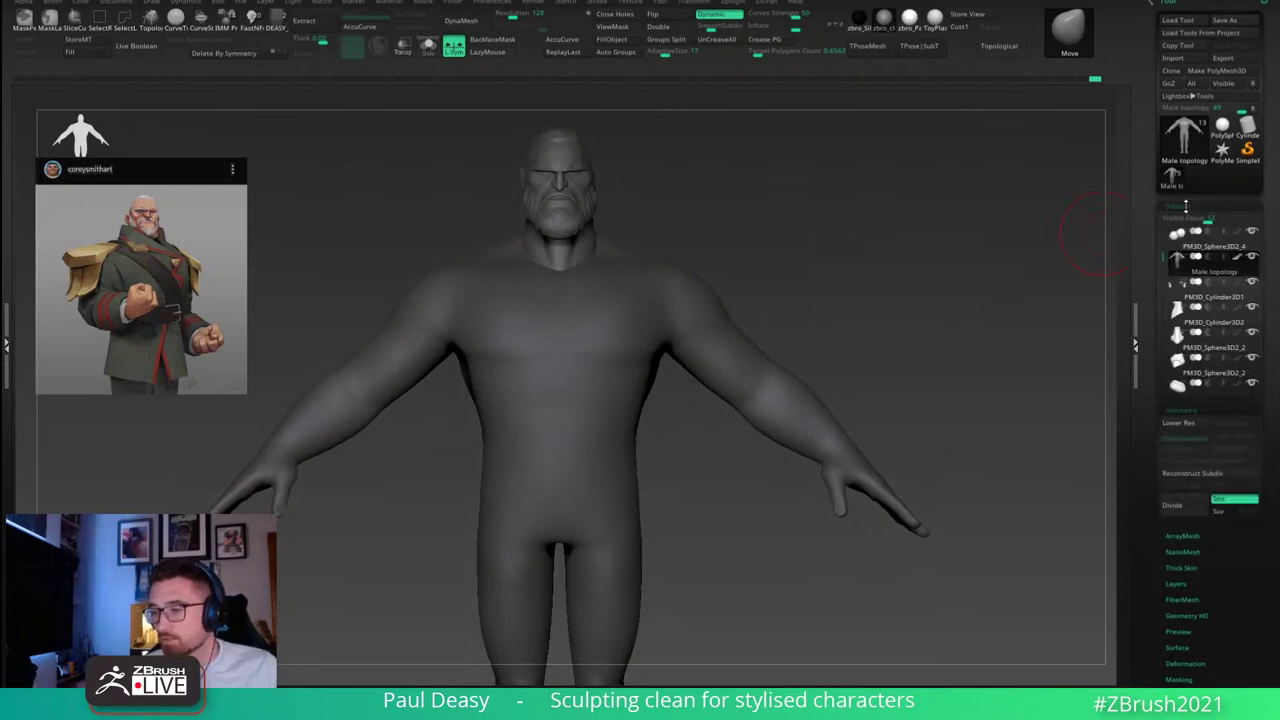
{"action": "left_click_drag", "start_coordinate": [1145, 525], "coordinate": [1145, 438]}
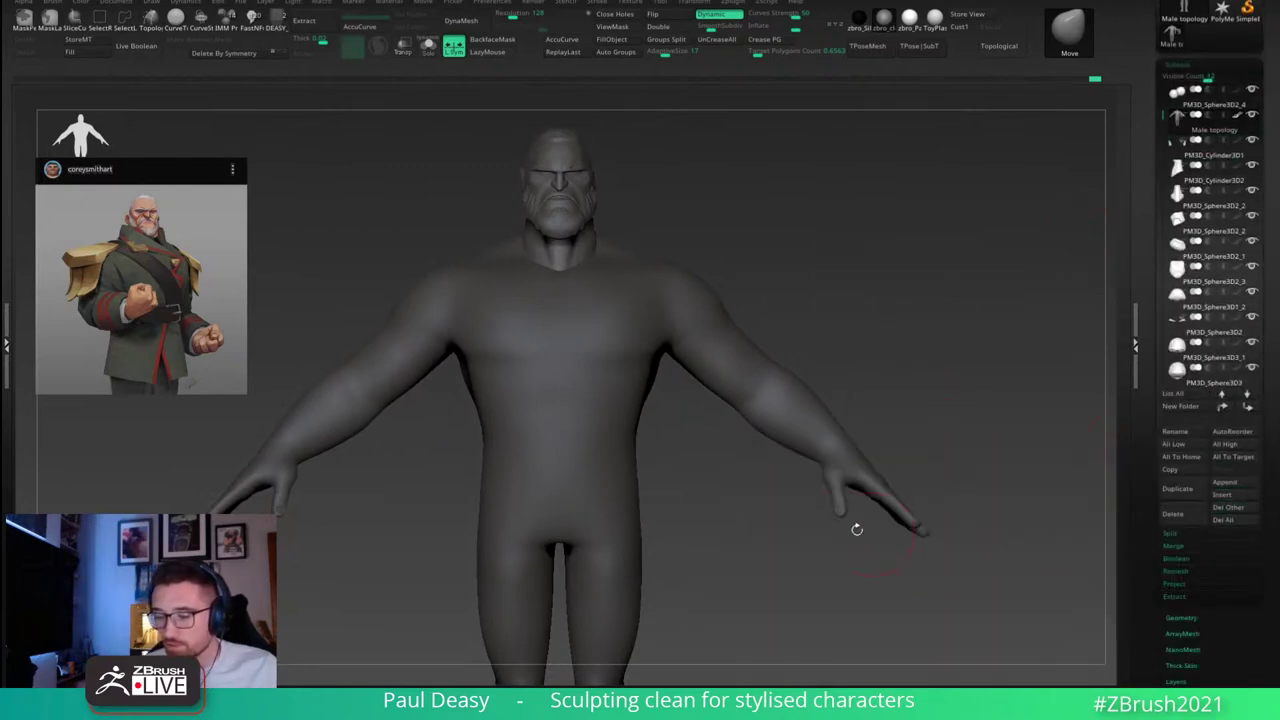
{"action": "left_click", "coordinate": [1230, 496]}
{"action": "left_click", "coordinate": [766, 520]}
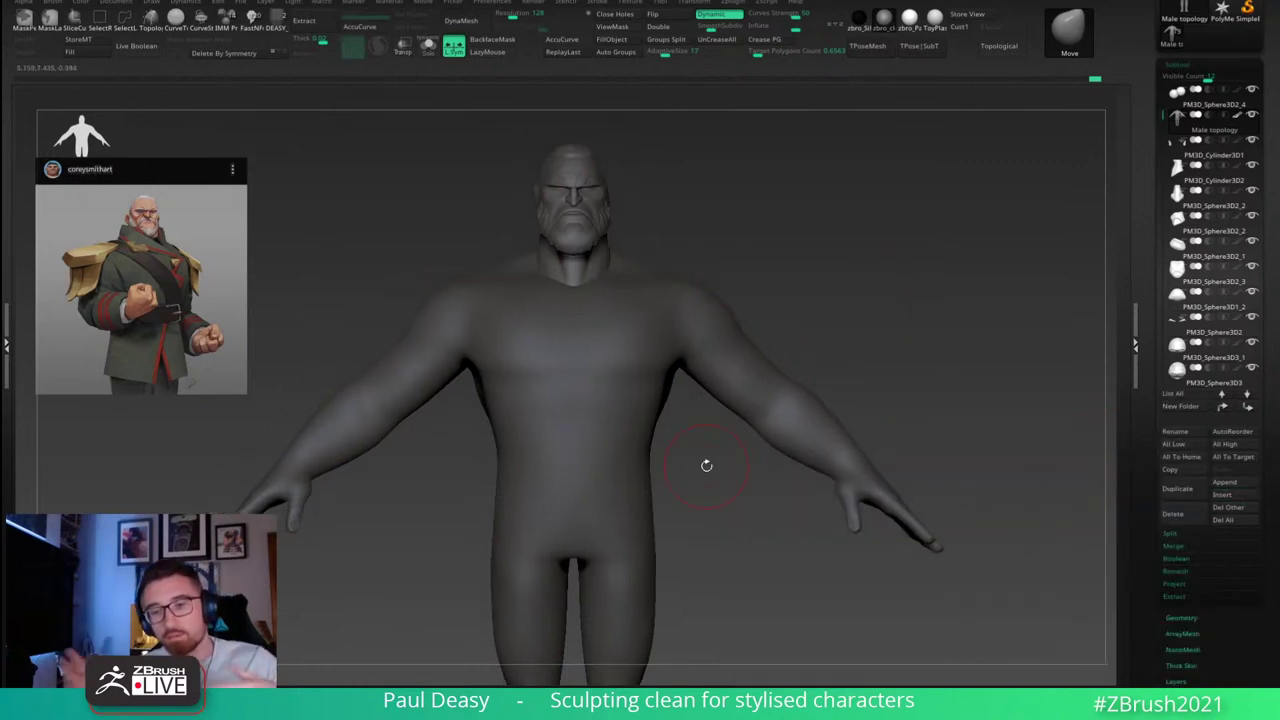
{"action": "mouse_move", "coordinate": [835, 258]}
{"action": "left_mouse_down", "text": "alt"}
{"action": "mouse_move", "coordinate": [843, 298]}
{"action": "mouse_move", "coordinate": [846, 238]}
{"action": "left_mouse_up", "text": "alt"}
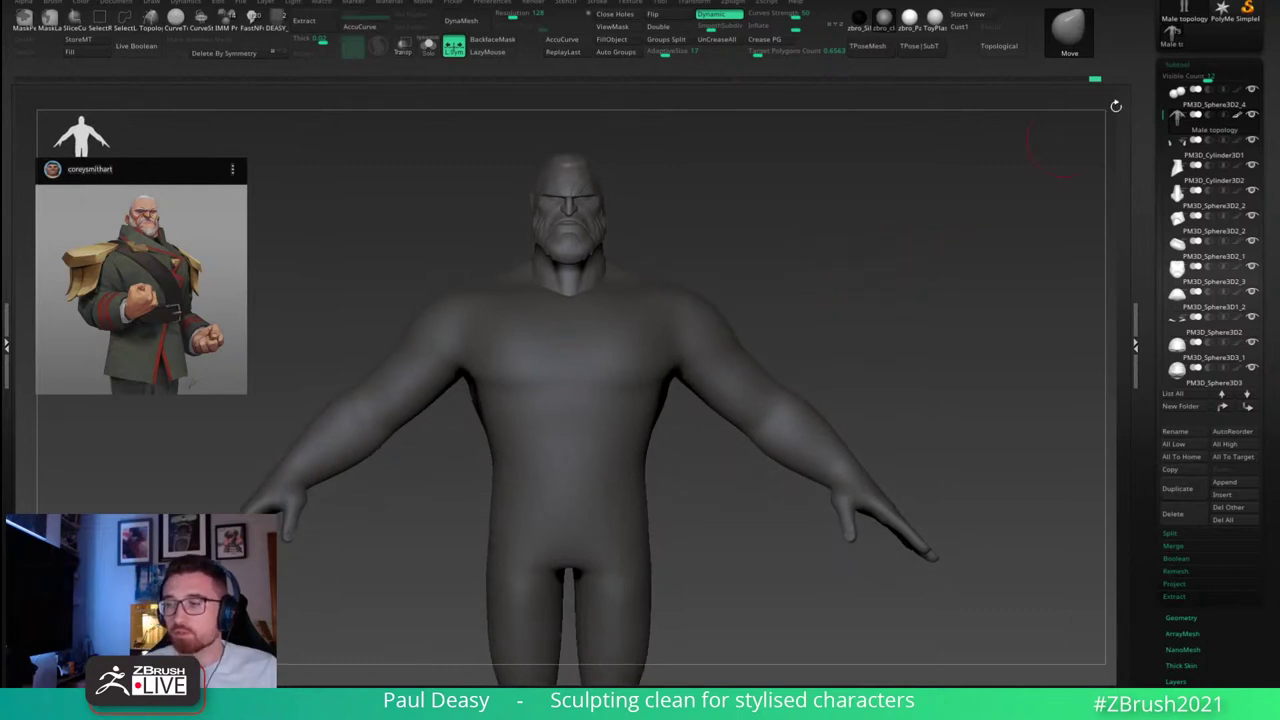
{"action": "left_click", "coordinate": [1181, 64]}
{"action": "left_click", "coordinate": [1181, 64]}
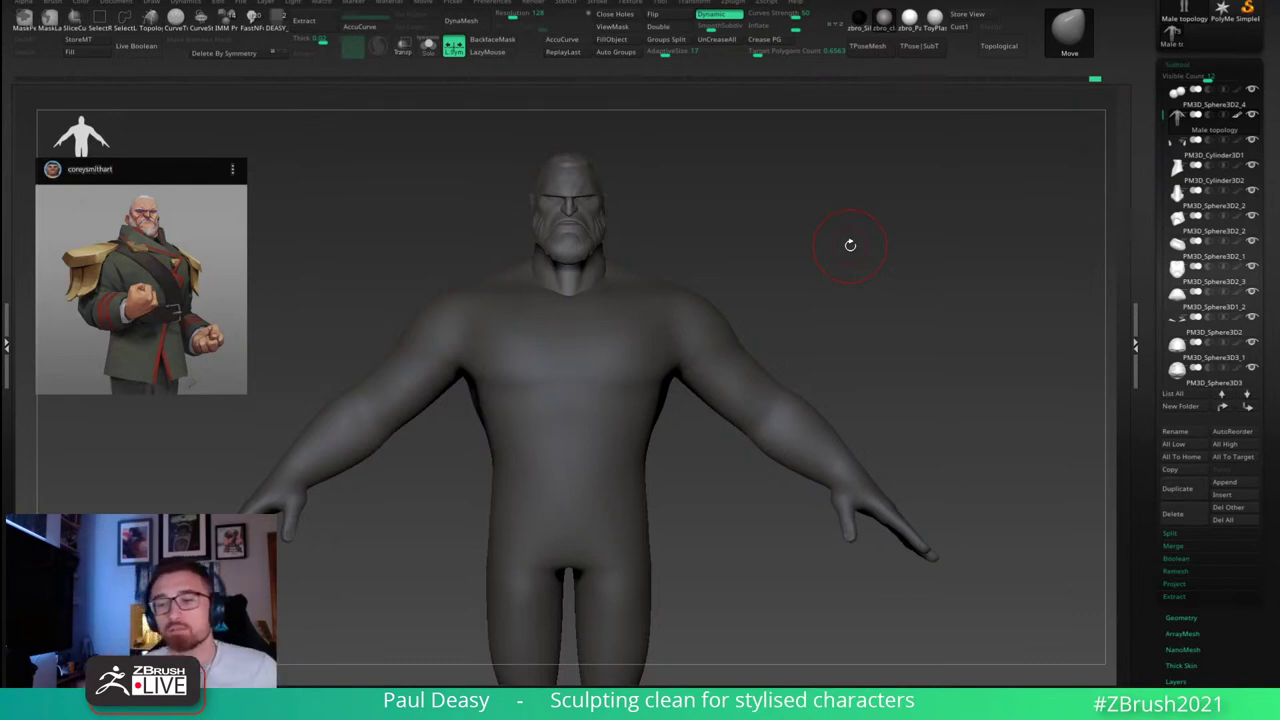
Step: Refine the slope between the neck and the shoulder with the Move brush in the front view
{"action": "key", "text": "space"}
{"action": "key", "text": "space"}
{"action": "left_click_drag", "start_coordinate": [854, 252], "coordinate": [864, 257], "text": "alt"}
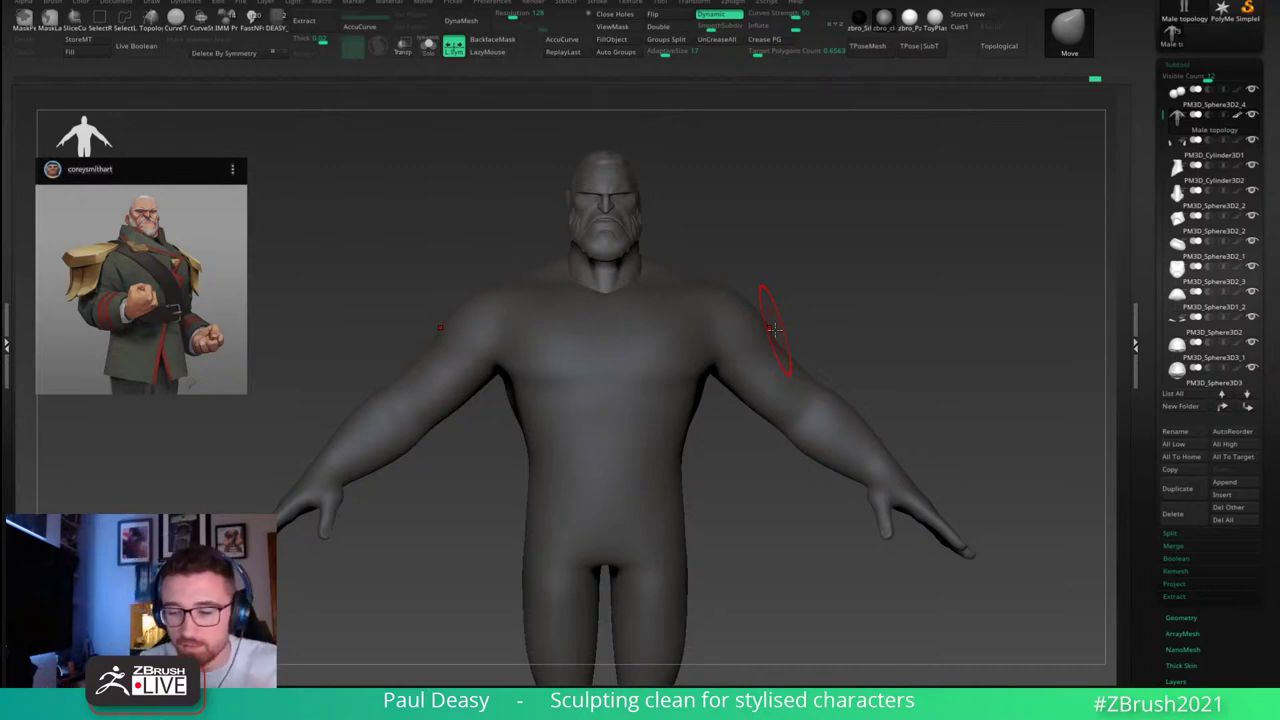
{"action": "left_click_drag", "start_coordinate": [811, 271], "coordinate": [840, 260]}
{"action": "key", "text": "space"}
{"action": "key", "text": "space"}
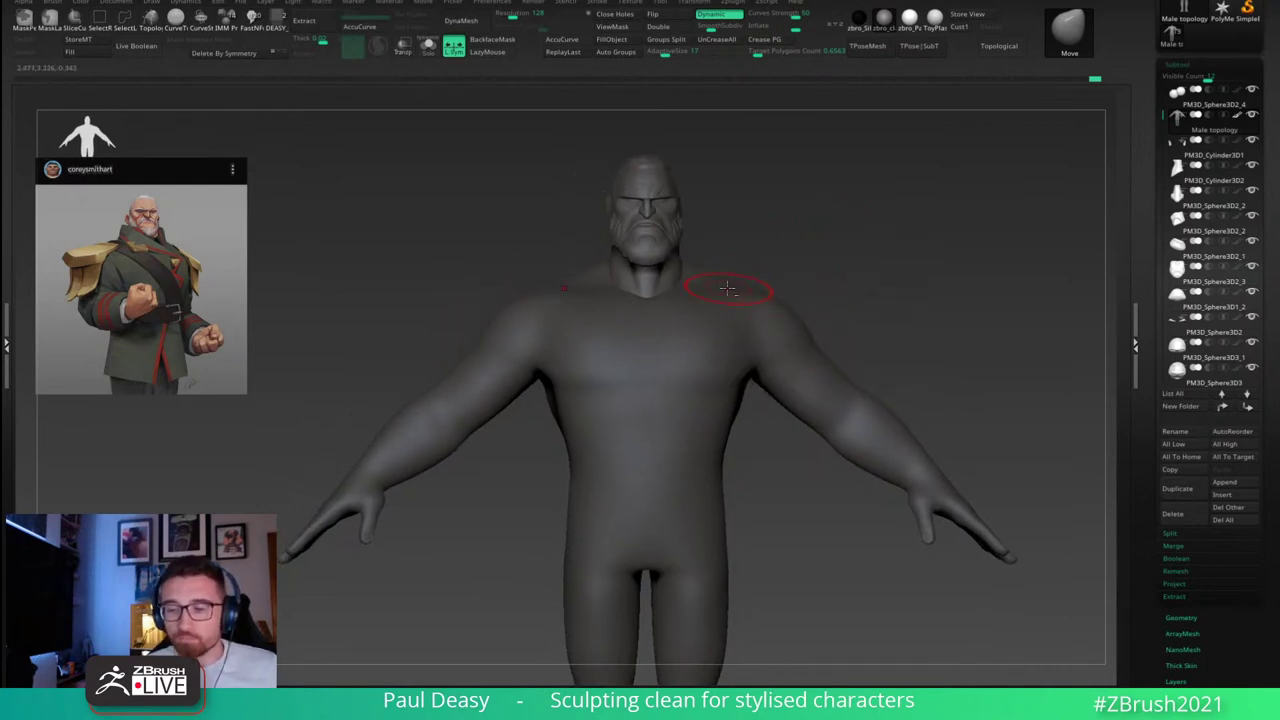
{"action": "left_click_drag", "start_coordinate": [694, 281], "coordinate": [716, 284]}
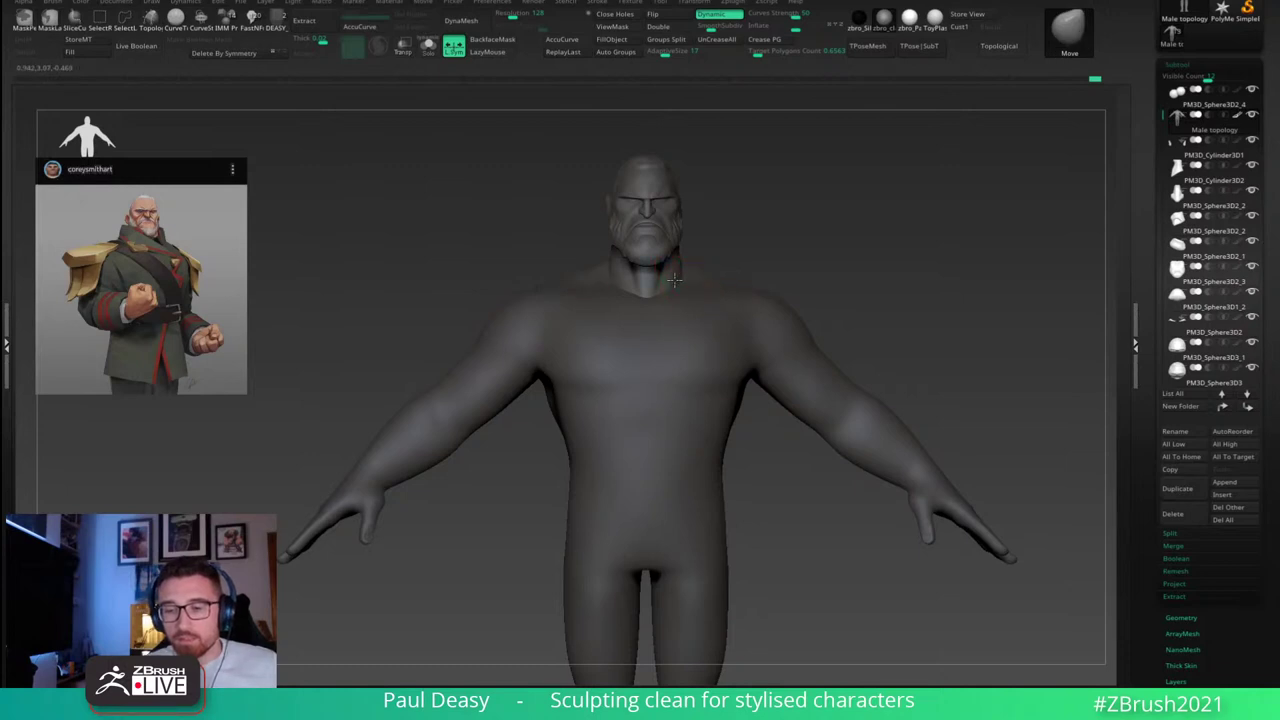
{"action": "left_click_drag", "start_coordinate": [865, 285], "coordinate": [829, 260]}
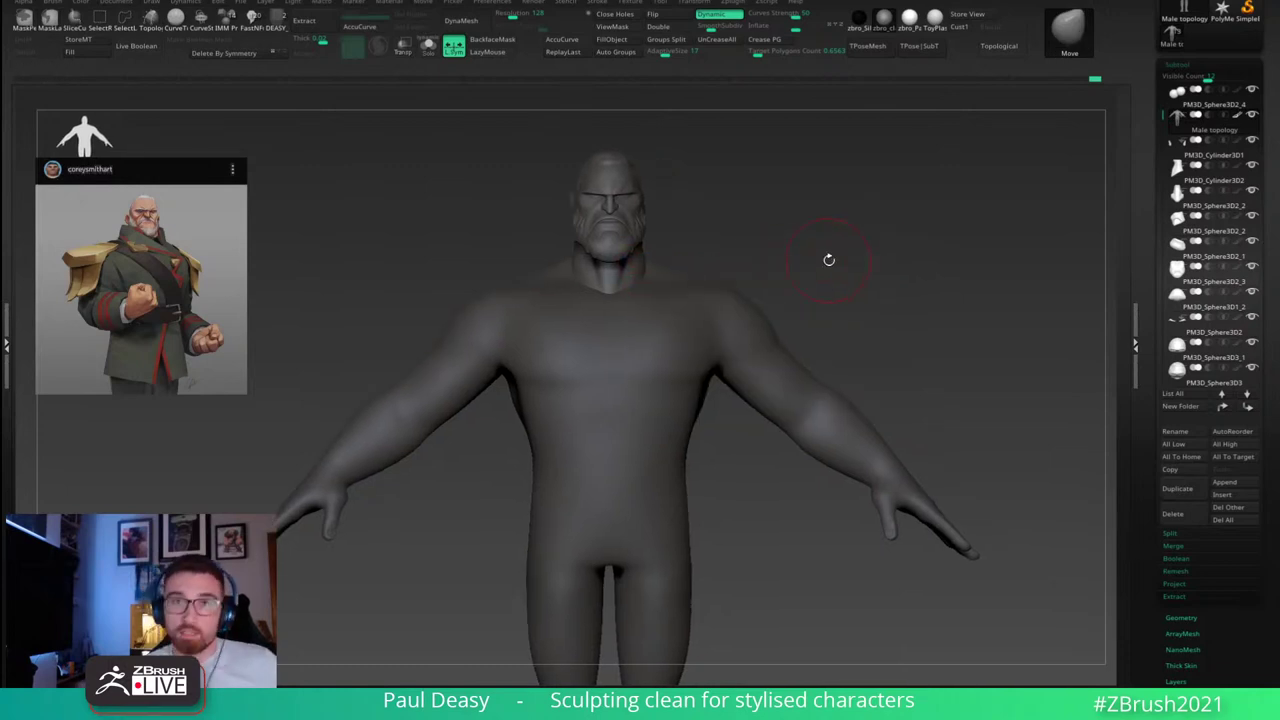
Step: Change the Move brush's draw size for working on the torso around the armpits
{"action": "right_click", "coordinate": [707, 351]}
{"action": "right_click_drag", "start_coordinate": [776, 320], "coordinate": [769, 291], "text": "alt"}
{"action": "right_click", "coordinate": [646, 451]}
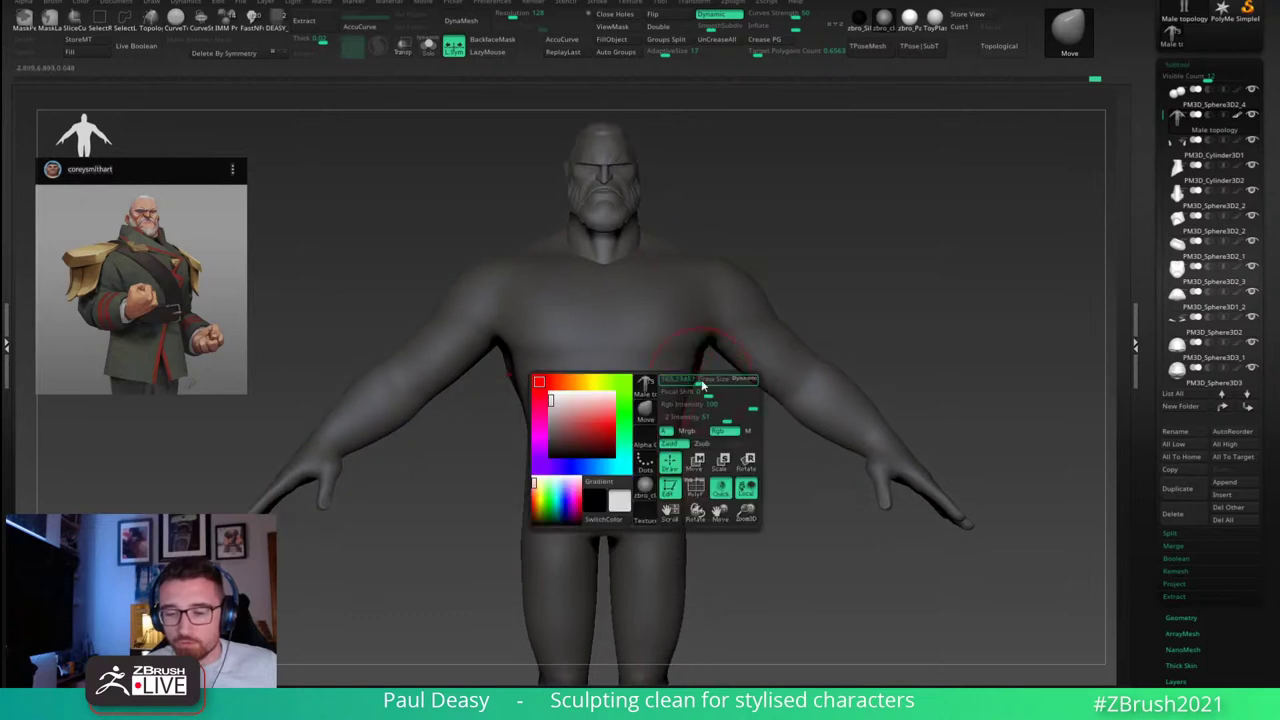
{"action": "left_click_drag", "start_coordinate": [688, 383], "coordinate": [686, 380]}
{"action": "right_click", "coordinate": [694, 392]}
{"action": "right_click_drag", "start_coordinate": [708, 403], "coordinate": [716, 405]}
{"action": "right_click", "coordinate": [708, 404]}
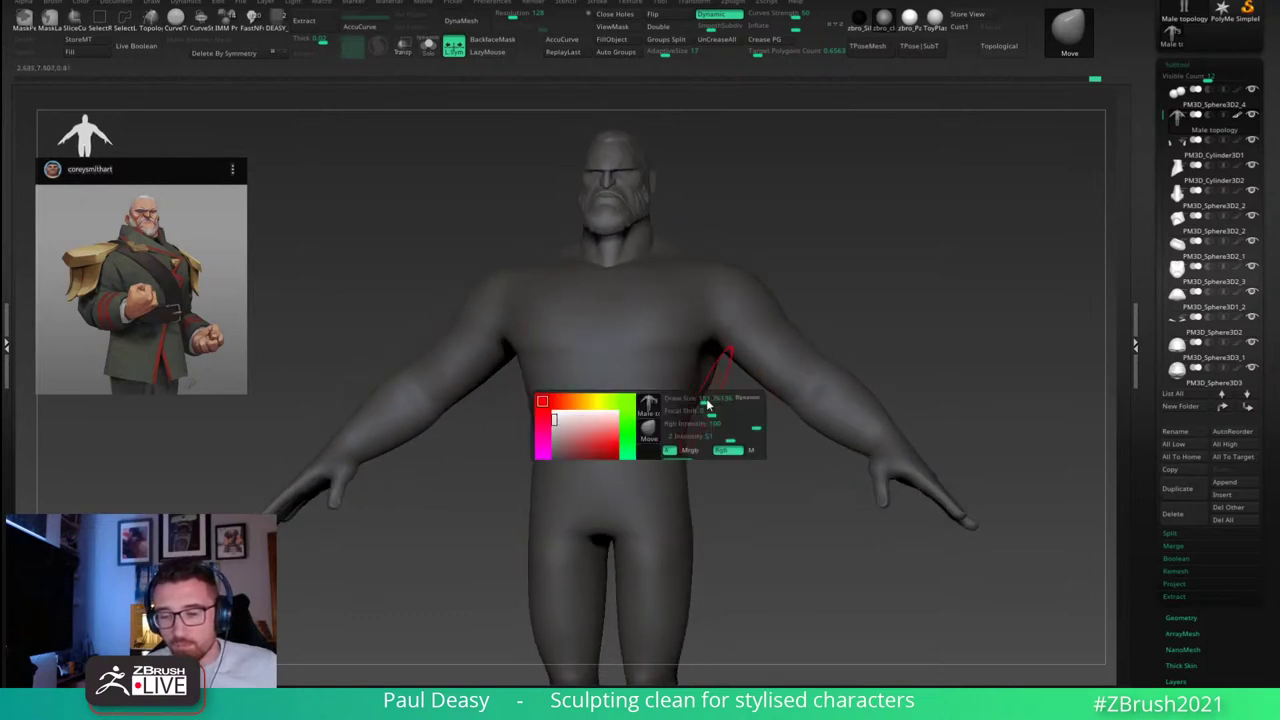
Step: Adjust the torso outline beneath the armpits from behind and undo the last stroke
{"action": "right_click", "coordinate": [656, 470]}
{"action": "right_click_drag", "start_coordinate": [656, 470], "coordinate": [838, 387]}
{"action": "mouse_move", "coordinate": [841, 386]}
{"action": "left_mouse_down"}
{"action": "mouse_move", "coordinate": [806, 371]}
{"action": "mouse_move", "coordinate": [825, 312]}
{"action": "left_mouse_up"}
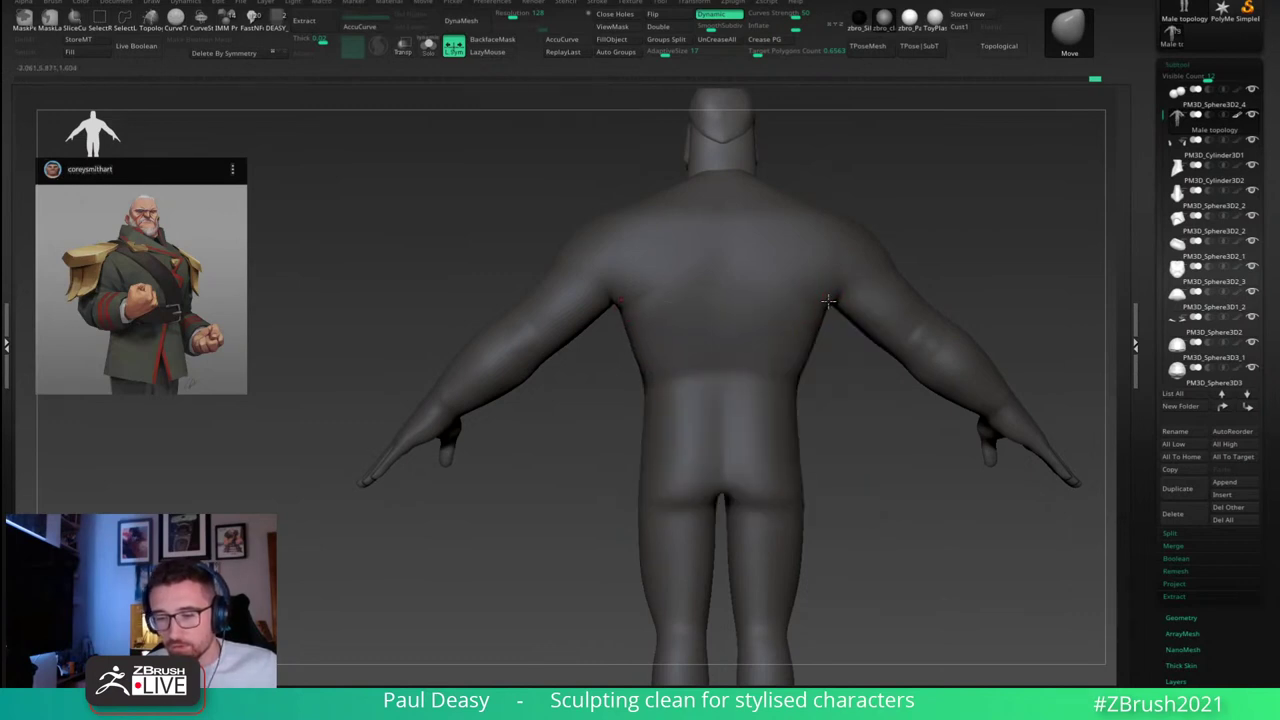
{"action": "right_click_drag", "start_coordinate": [843, 340], "coordinate": [799, 338], "text": "alt"}
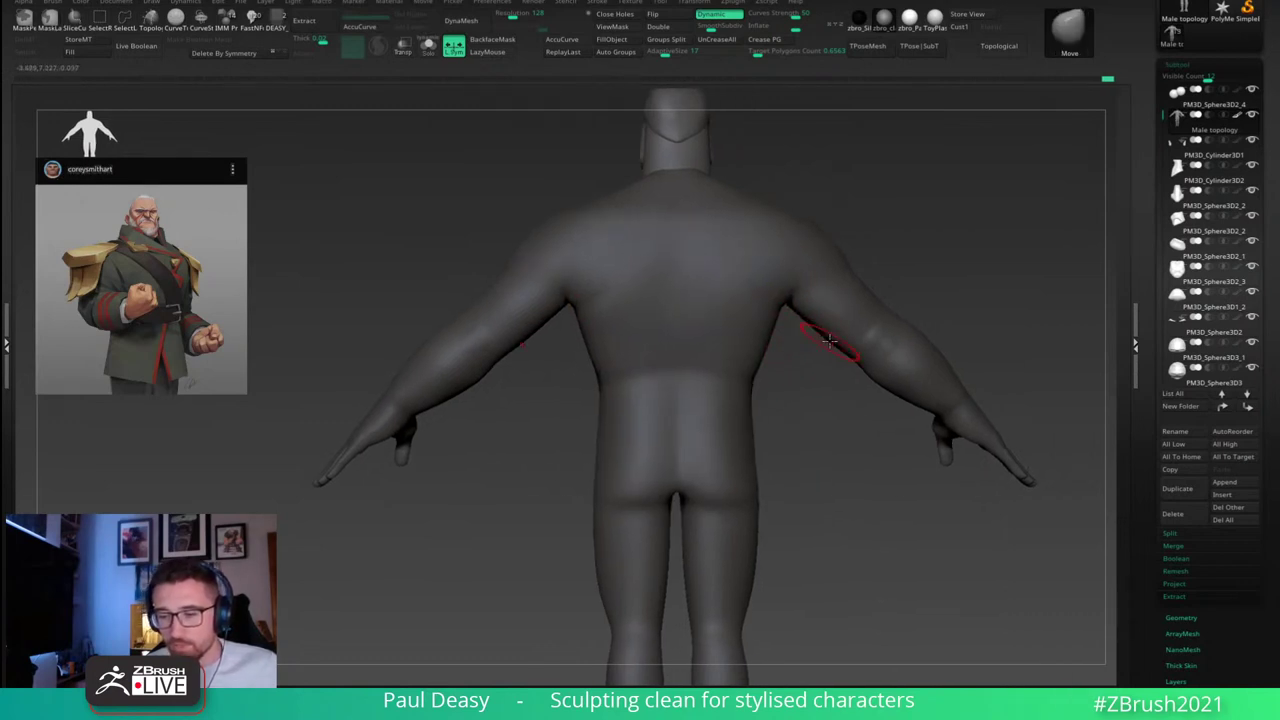
{"action": "key", "text": "ctrl+z"}
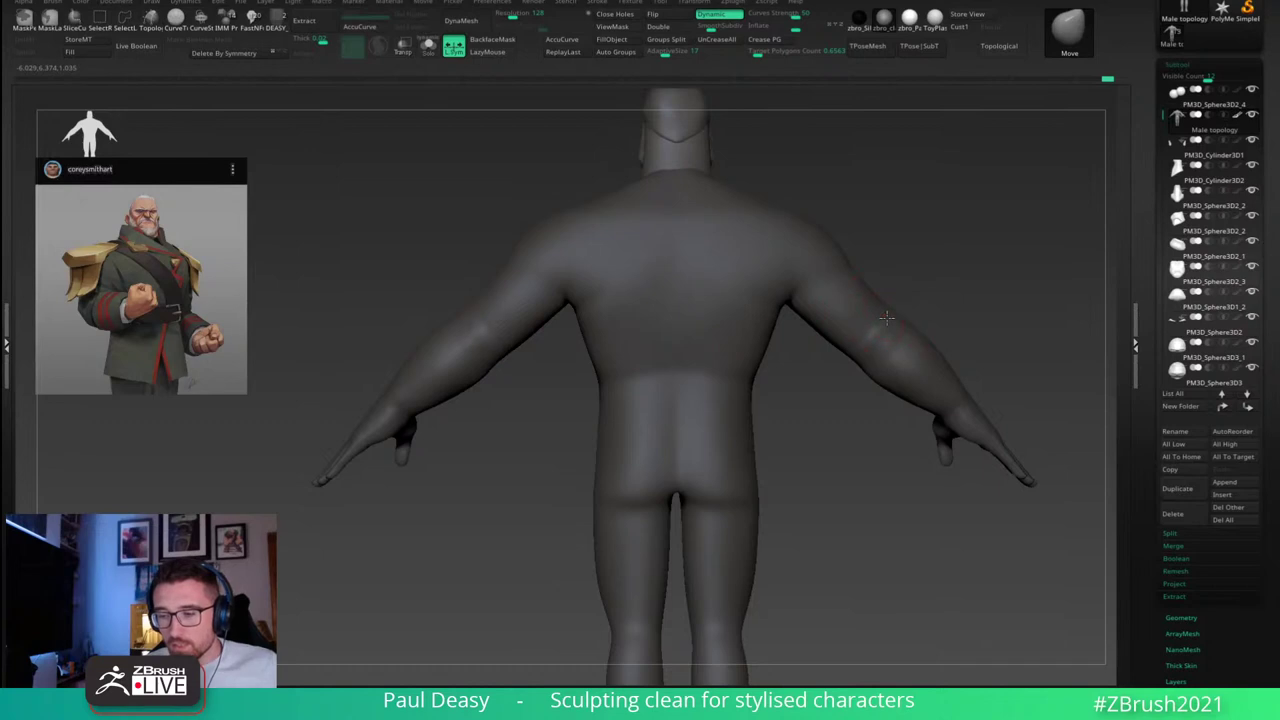
Step: Refine the outer contour of the elbow and forearm from behind with the Move brush
{"action": "key", "text": "space"}
{"action": "left_click_drag", "start_coordinate": [891, 325], "coordinate": [906, 333]}
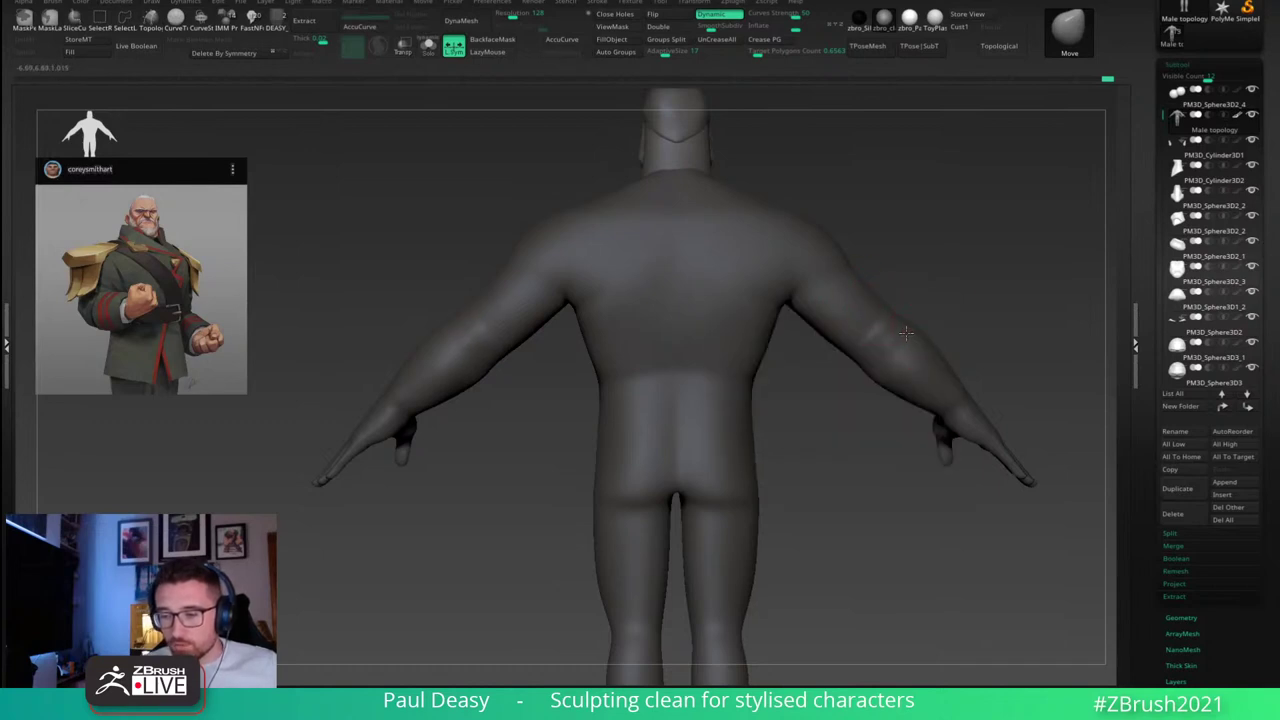
{"action": "left_click_drag", "start_coordinate": [991, 334], "coordinate": [900, 334], "text": "alt"}
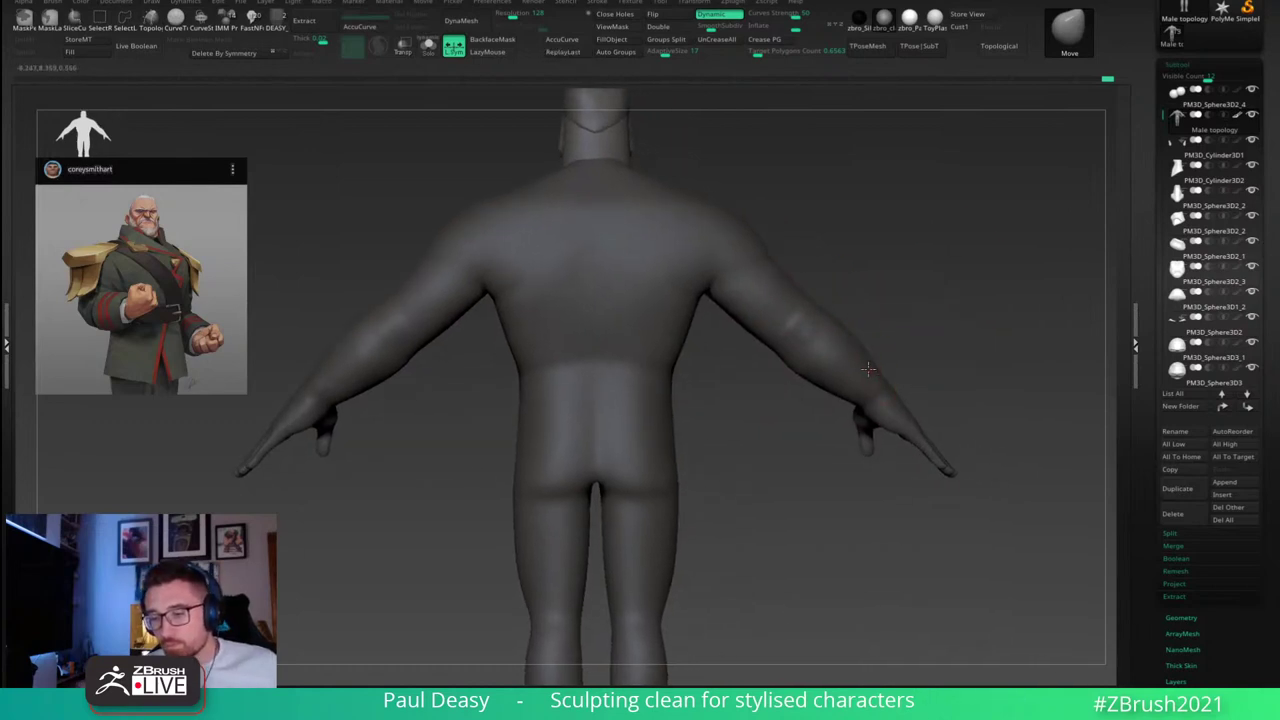
{"action": "mouse_move", "coordinate": [875, 355]}
{"action": "left_mouse_down", "text": "shift"}
{"action": "mouse_move", "coordinate": [910, 367]}
{"action": "mouse_move", "coordinate": [906, 340]}
{"action": "left_mouse_up", "text": "shift"}
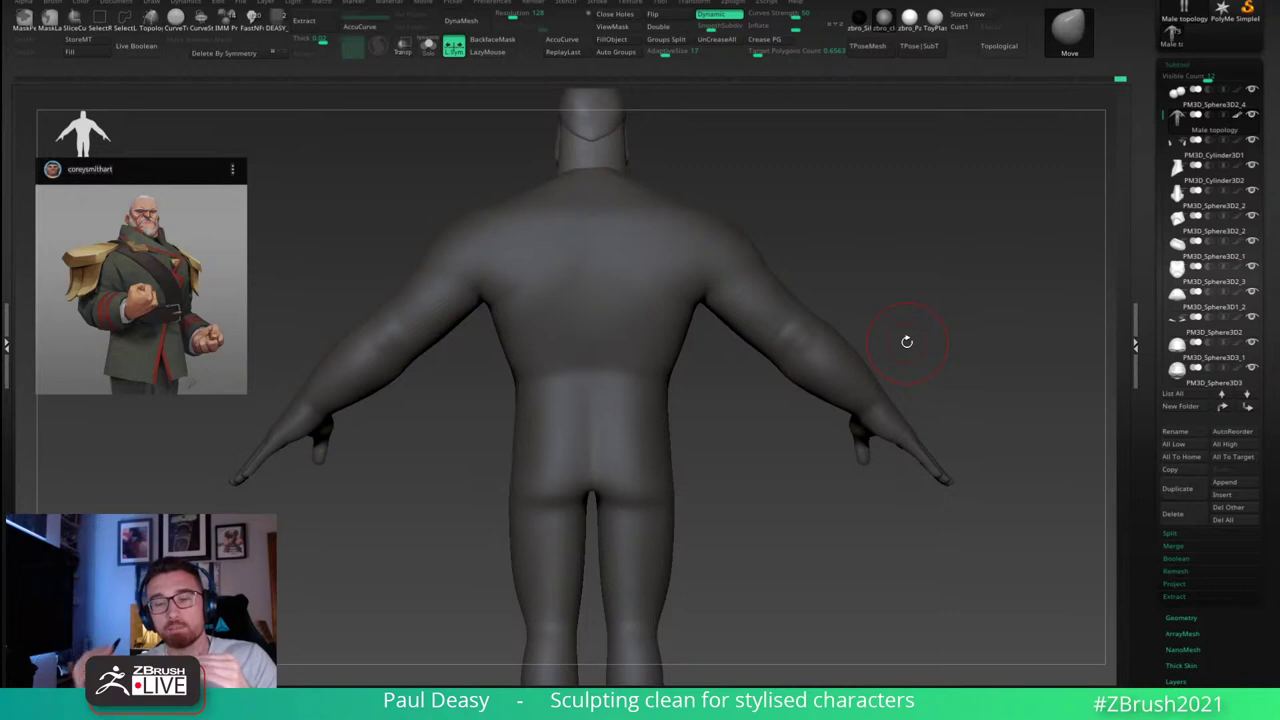
Step: Smooth the lower back between the waist and the buttocks from behind
{"action": "left_click_drag", "start_coordinate": [861, 280], "coordinate": [686, 354]}
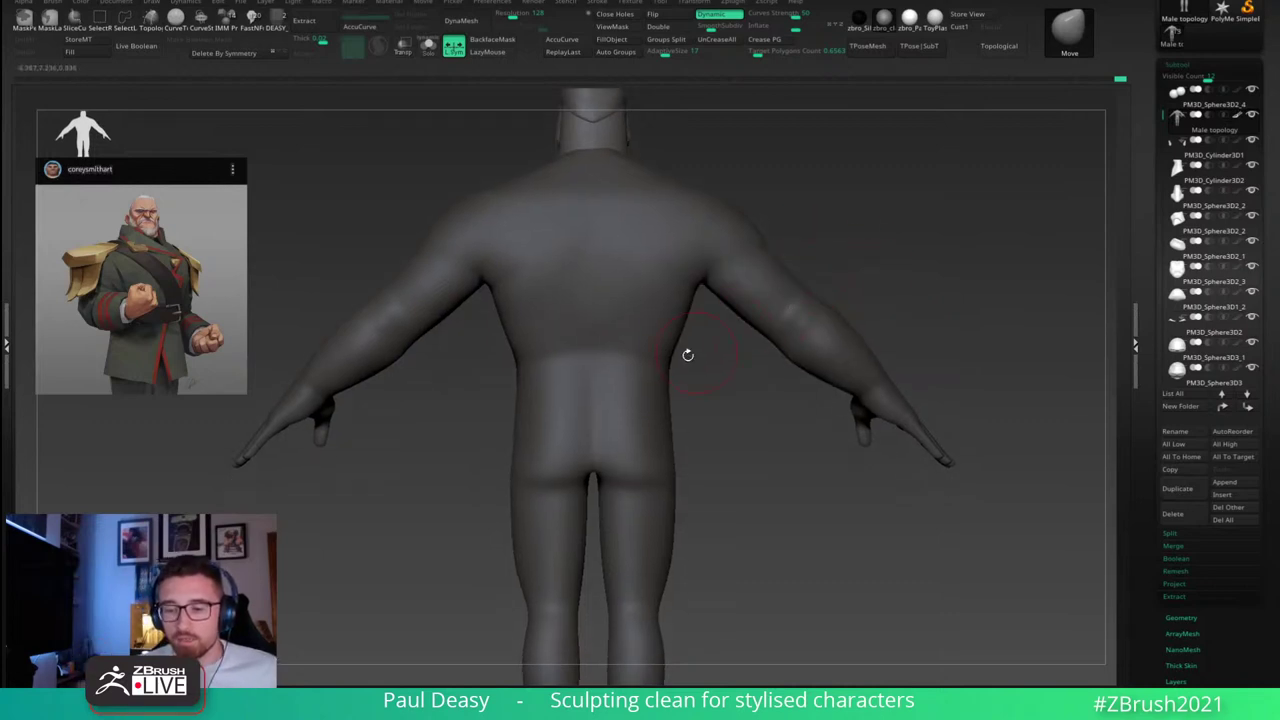
{"action": "key", "text": "space"}
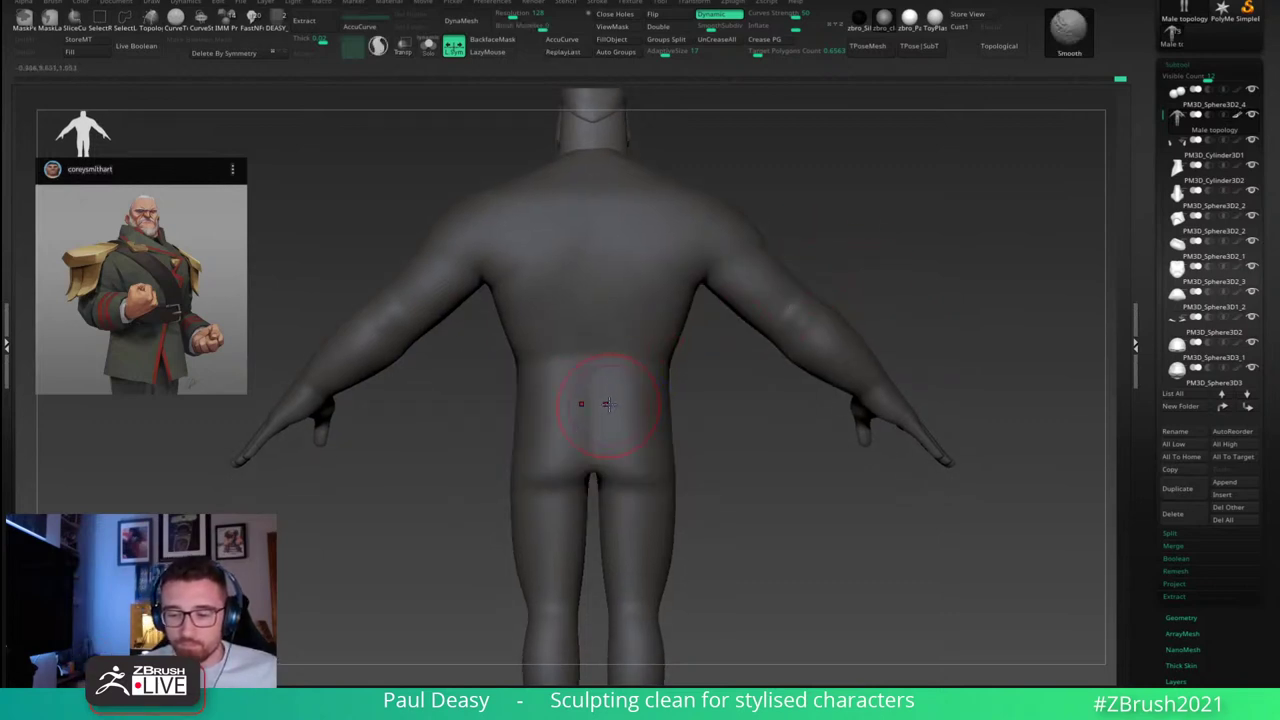
{"action": "key", "text": "space"}
{"action": "left_click_drag", "start_coordinate": [635, 399], "coordinate": [594, 400], "text": "shift"}
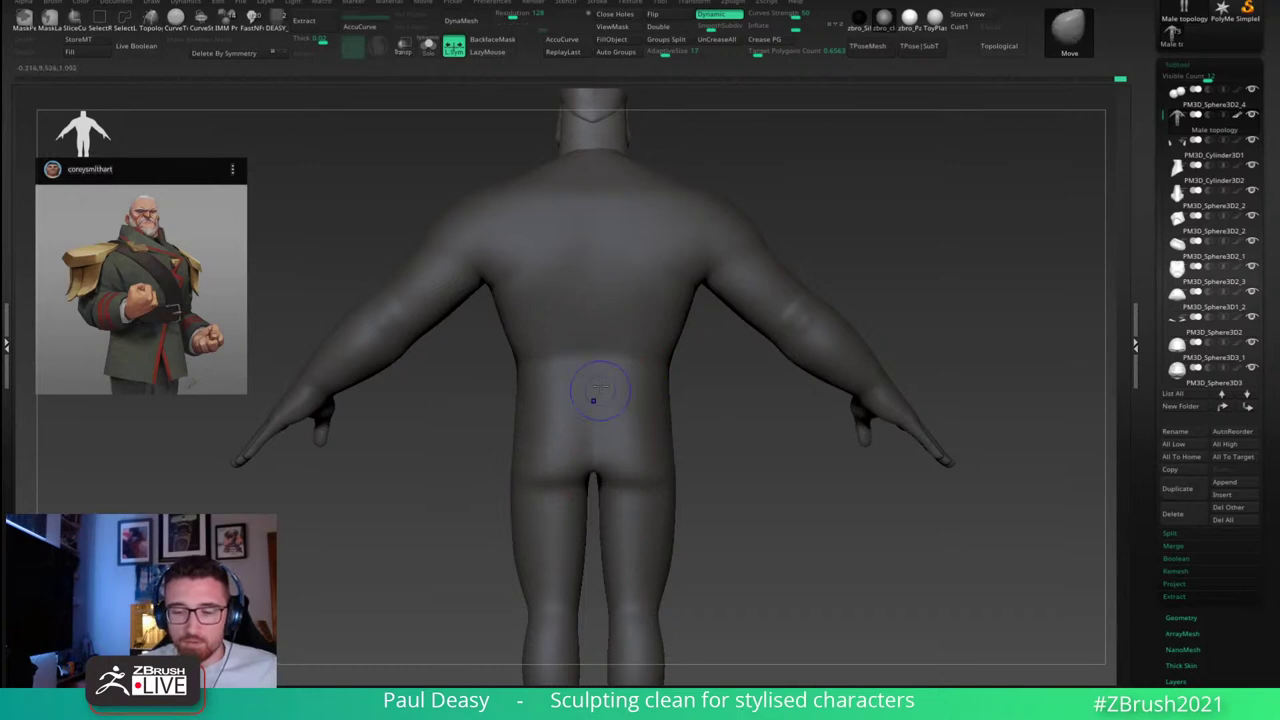
{"action": "left_click_drag", "start_coordinate": [683, 397], "coordinate": [605, 381], "text": "alt"}
{"action": "mouse_move", "coordinate": [682, 372]}
{"action": "left_mouse_down", "text": "shift"}
{"action": "mouse_move", "coordinate": [657, 368]}
{"action": "mouse_move", "coordinate": [682, 372]}
{"action": "left_mouse_up", "text": "shift"}
{"action": "mouse_move", "coordinate": [684, 371]}
{"action": "right_mouse_down"}
{"action": "mouse_move", "coordinate": [629, 380]}
{"action": "mouse_move", "coordinate": [680, 358]}
{"action": "right_mouse_up"}
{"action": "left_click_drag", "start_coordinate": [603, 346], "coordinate": [632, 352], "text": "shift"}
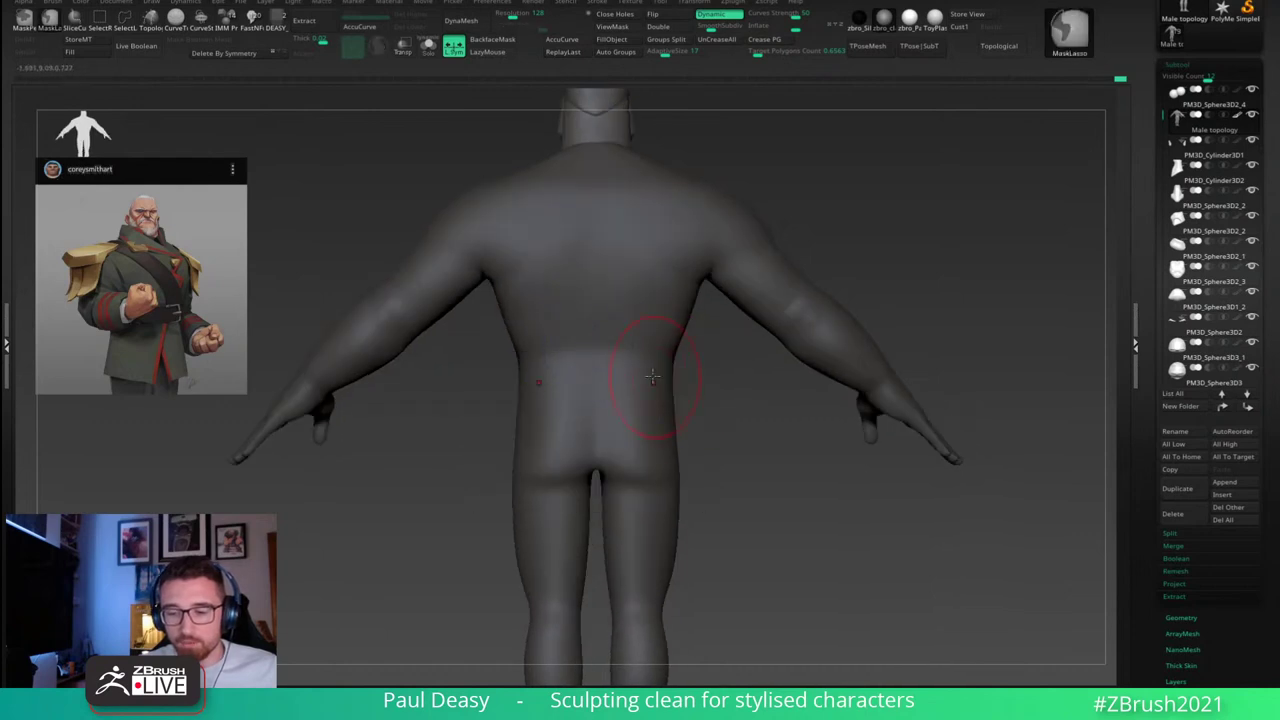
Step: Reshape the buttocks and the side of the hip with the Move brush from rear angles
{"action": "right_click", "coordinate": [657, 372]}
{"action": "right_click_drag", "start_coordinate": [695, 387], "coordinate": [691, 374], "text": "alt"}
{"action": "left_click_drag", "start_coordinate": [697, 391], "coordinate": [635, 422]}
{"action": "key", "text": "space"}
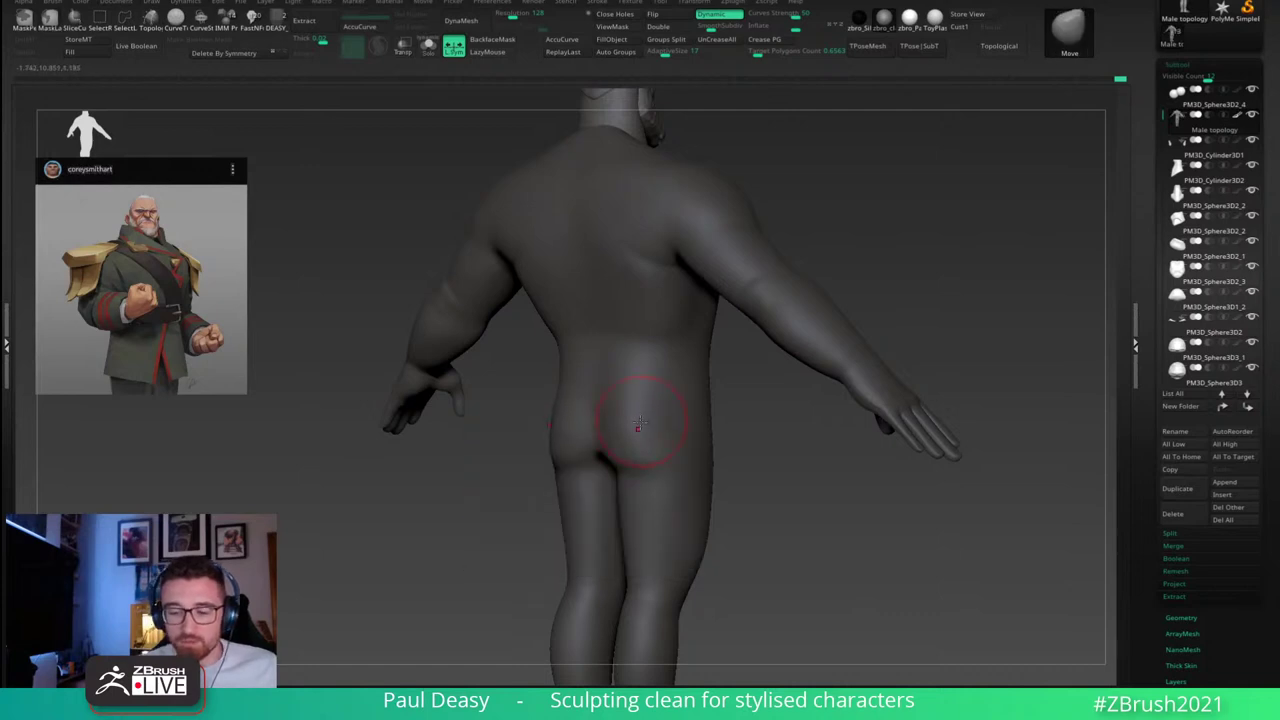
{"action": "right_click_drag", "start_coordinate": [640, 424], "coordinate": [646, 427], "text": "shift"}
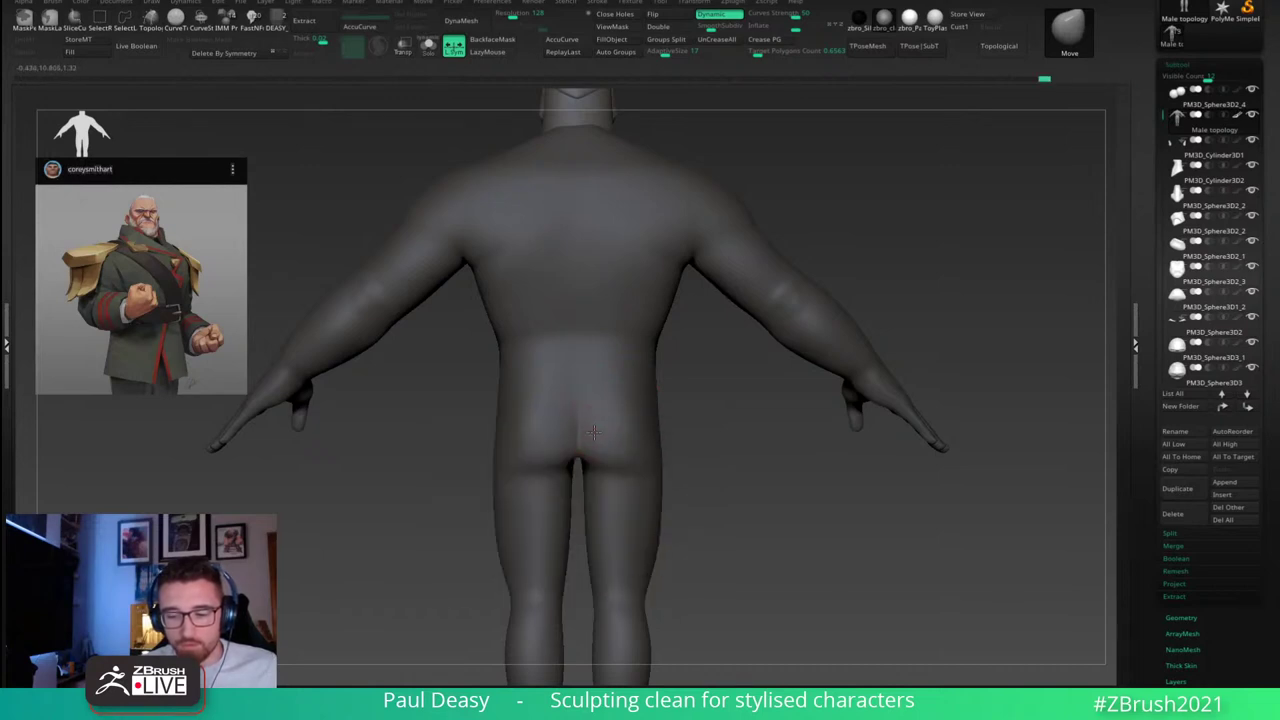
{"action": "left_click_drag", "start_coordinate": [711, 401], "coordinate": [600, 418]}
{"action": "left_click_drag", "start_coordinate": [500, 425], "coordinate": [626, 423]}
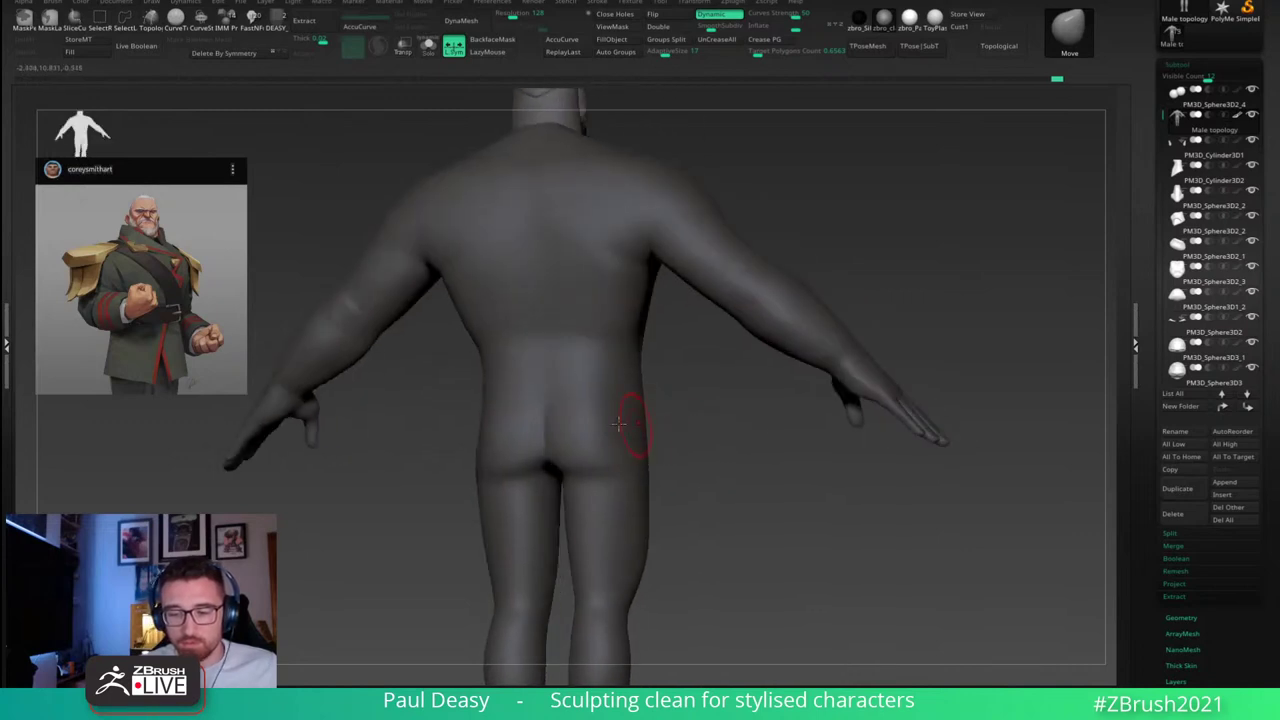
Step: Try to adjust the side of the waist with the Move brush in the full front view
{"action": "mouse_move", "coordinate": [704, 434]}
{"action": "right_mouse_down"}
{"action": "mouse_move", "coordinate": [854, 357]}
{"action": "mouse_move", "coordinate": [826, 420]}
{"action": "mouse_move", "coordinate": [800, 397]}
{"action": "mouse_move", "coordinate": [811, 371]}
{"action": "right_mouse_up"}
{"action": "right_click", "coordinate": [822, 380]}
{"action": "right_click", "coordinate": [644, 334]}
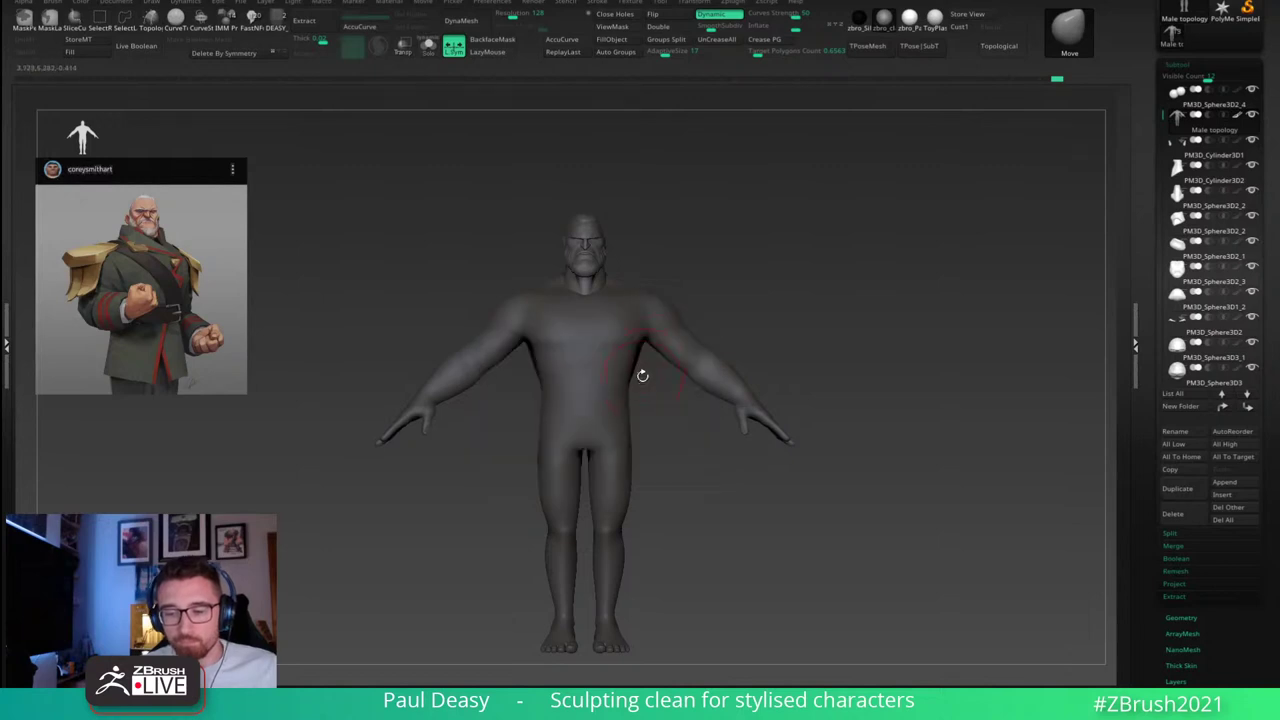
{"action": "left_click_drag", "start_coordinate": [625, 398], "coordinate": [626, 387]}
{"action": "key", "text": "ctrl+z"}
{"action": "right_click", "coordinate": [626, 391]}
{"action": "right_click", "coordinate": [626, 386]}
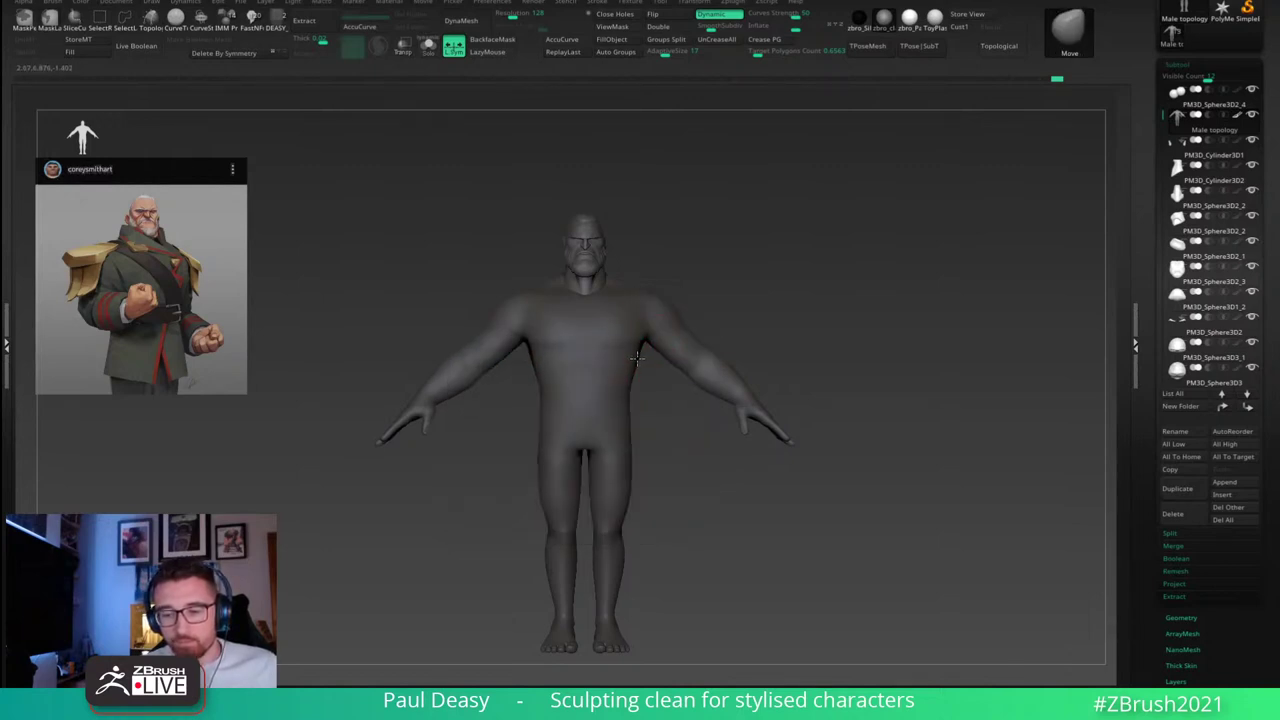
Step: Examine the full figure's torso and arm silhouette from behind and from the front
{"action": "right_click_drag", "start_coordinate": [636, 358], "coordinate": [557, 366]}
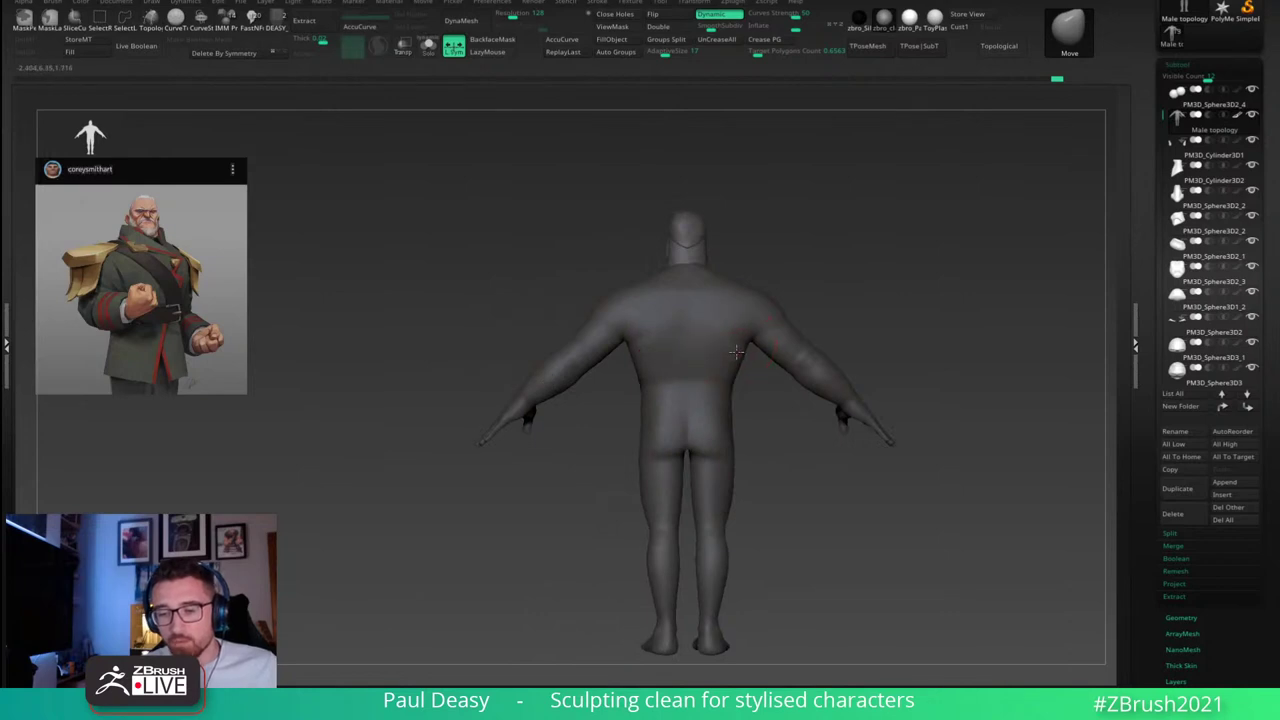
{"action": "right_click_drag", "start_coordinate": [736, 352], "coordinate": [665, 360], "text": "alt"}
{"action": "right_click", "coordinate": [656, 362]}
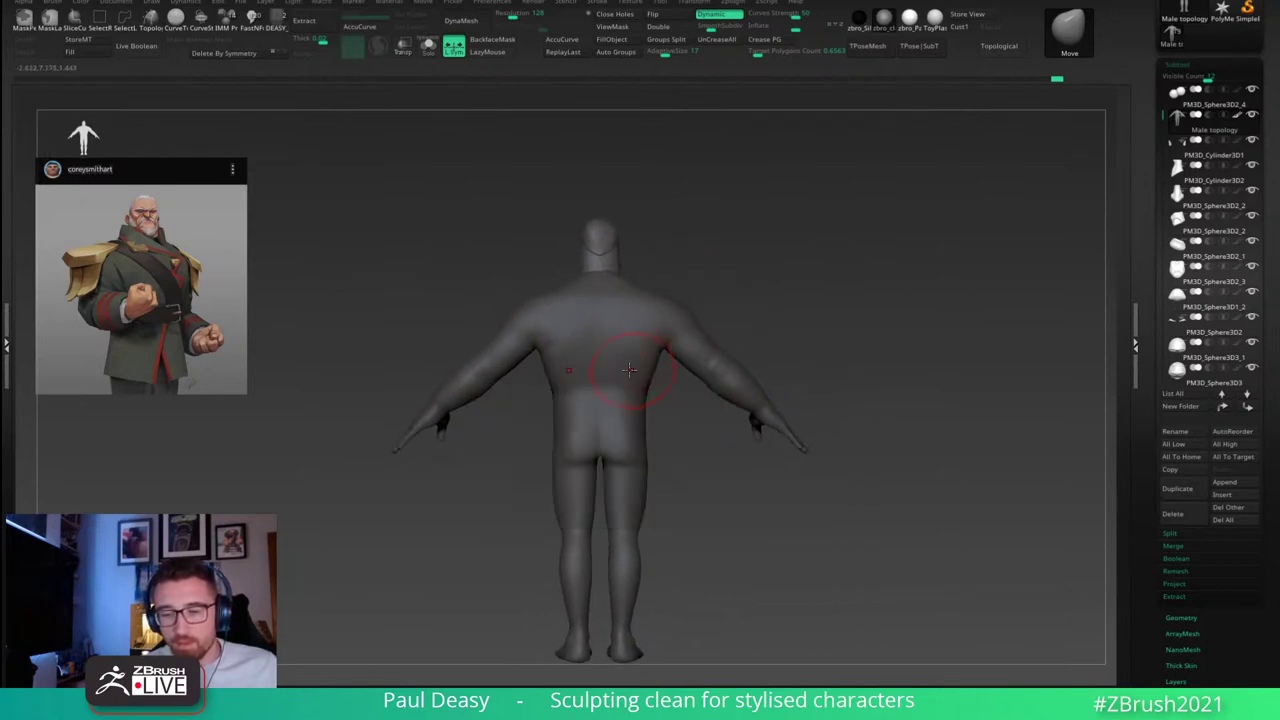
{"action": "mouse_move", "coordinate": [654, 317]}
{"action": "right_mouse_down"}
{"action": "mouse_move", "coordinate": [645, 360]}
{"action": "mouse_move", "coordinate": [635, 353]}
{"action": "mouse_move", "coordinate": [740, 308]}
{"action": "right_mouse_up"}
{"action": "right_click", "coordinate": [637, 354]}
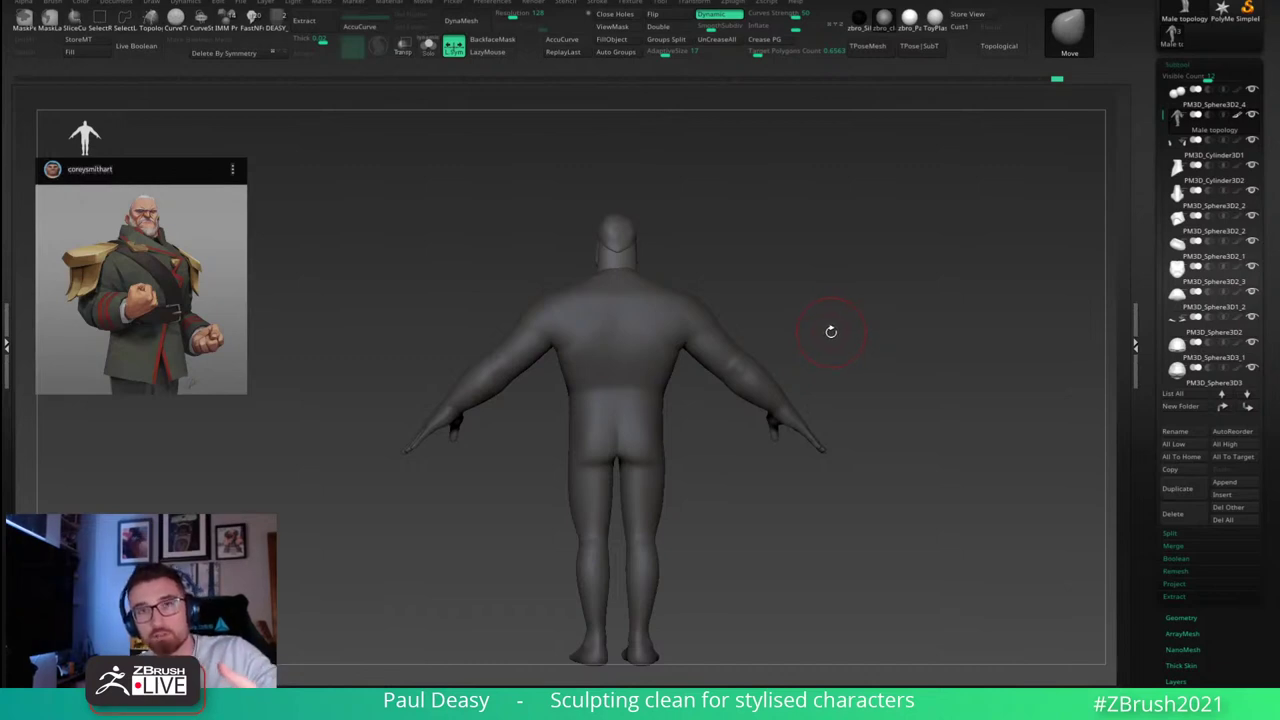
{"action": "mouse_move", "coordinate": [826, 332]}
{"action": "left_mouse_down"}
{"action": "mouse_move", "coordinate": [823, 320]}
{"action": "mouse_move", "coordinate": [885, 313]}
{"action": "mouse_move", "coordinate": [843, 319]}
{"action": "left_mouse_up"}
{"action": "key", "text": "s"}
{"action": "key", "text": "space"}
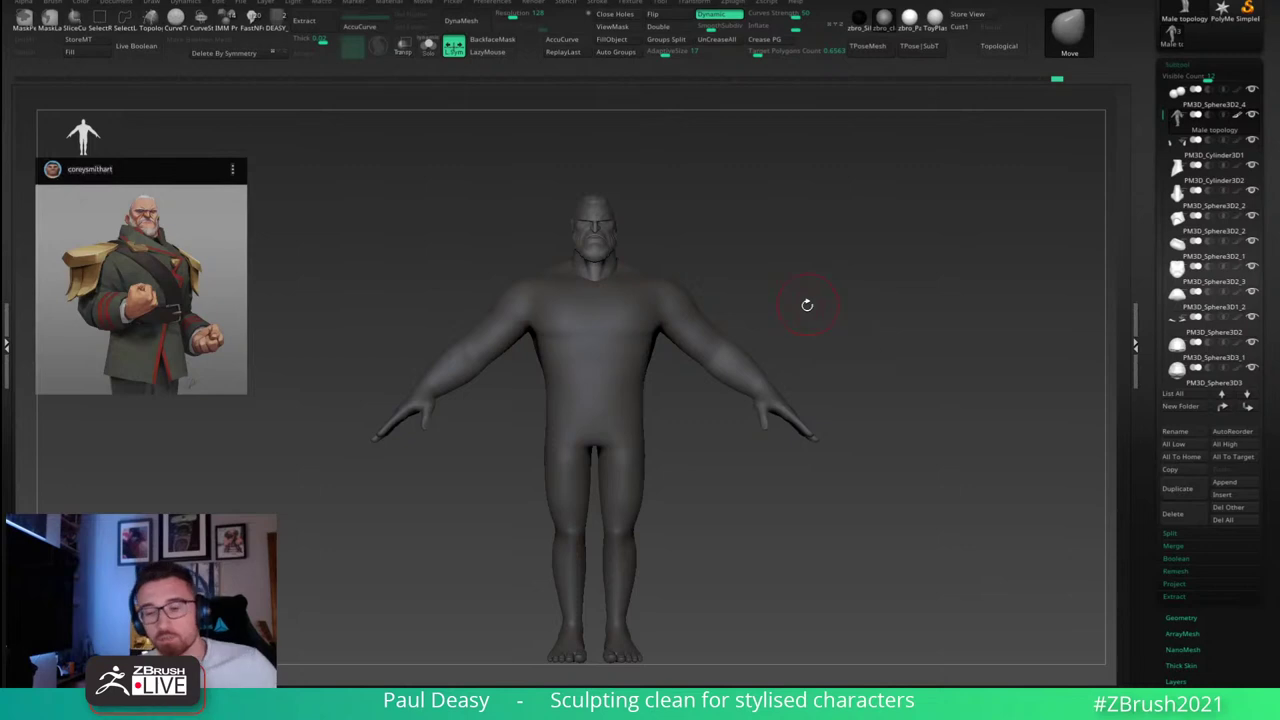
{"action": "left_click_drag", "start_coordinate": [797, 326], "coordinate": [689, 349], "text": "alt"}
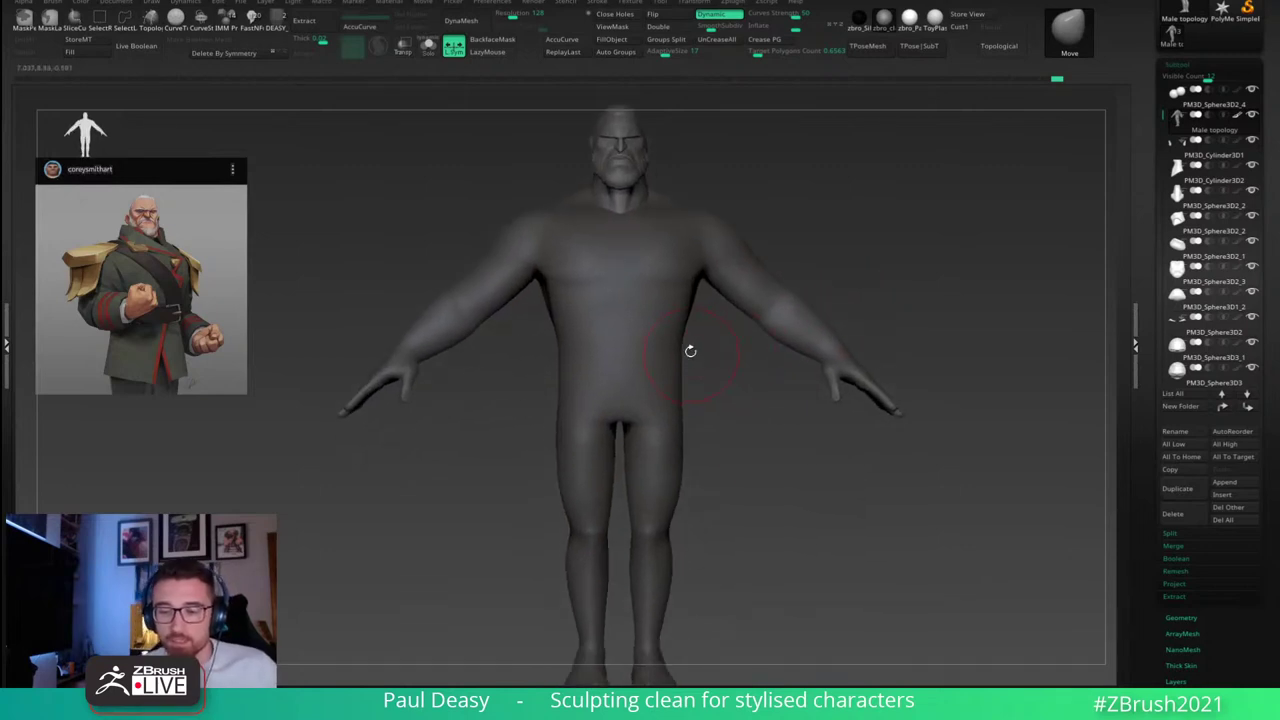
Step: Adjust the outer hip and thigh with the Move brush from the front and a slight three-quarter angle
{"action": "key", "text": "space"}
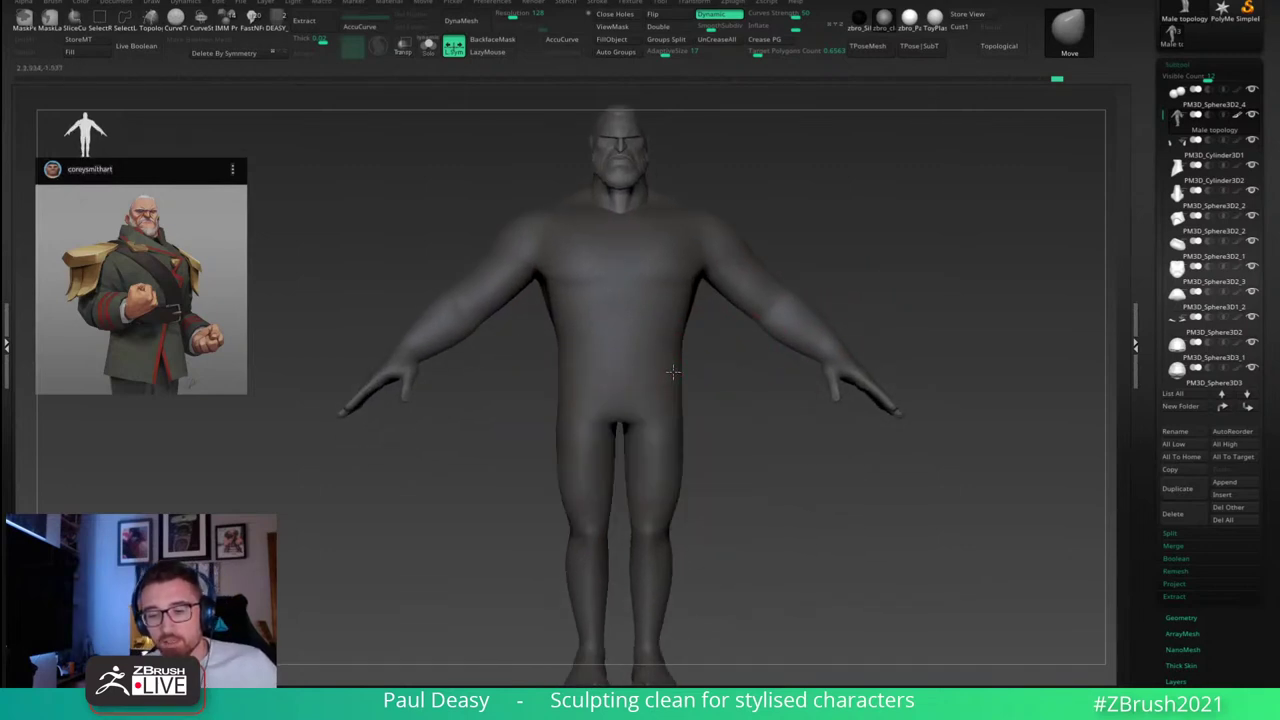
{"action": "left_click_drag", "start_coordinate": [708, 374], "coordinate": [678, 372]}
{"action": "key", "text": "space"}
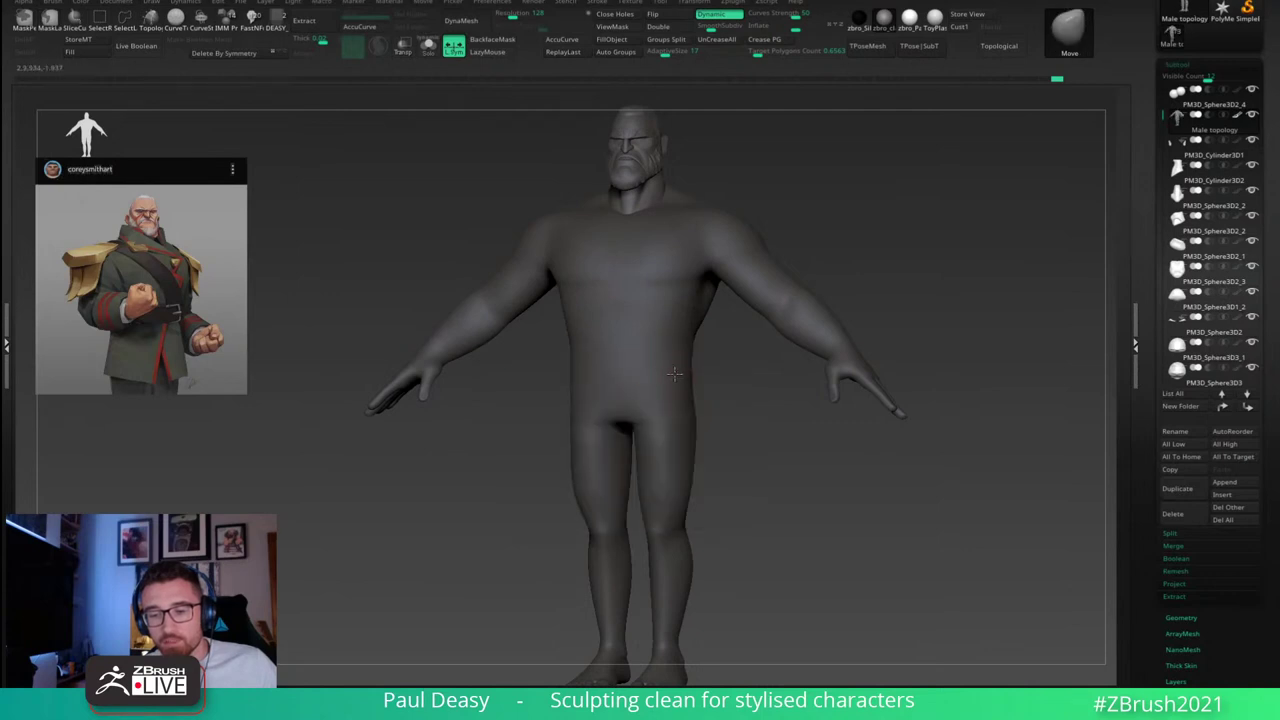
{"action": "right_click_drag", "start_coordinate": [682, 425], "coordinate": [703, 403]}
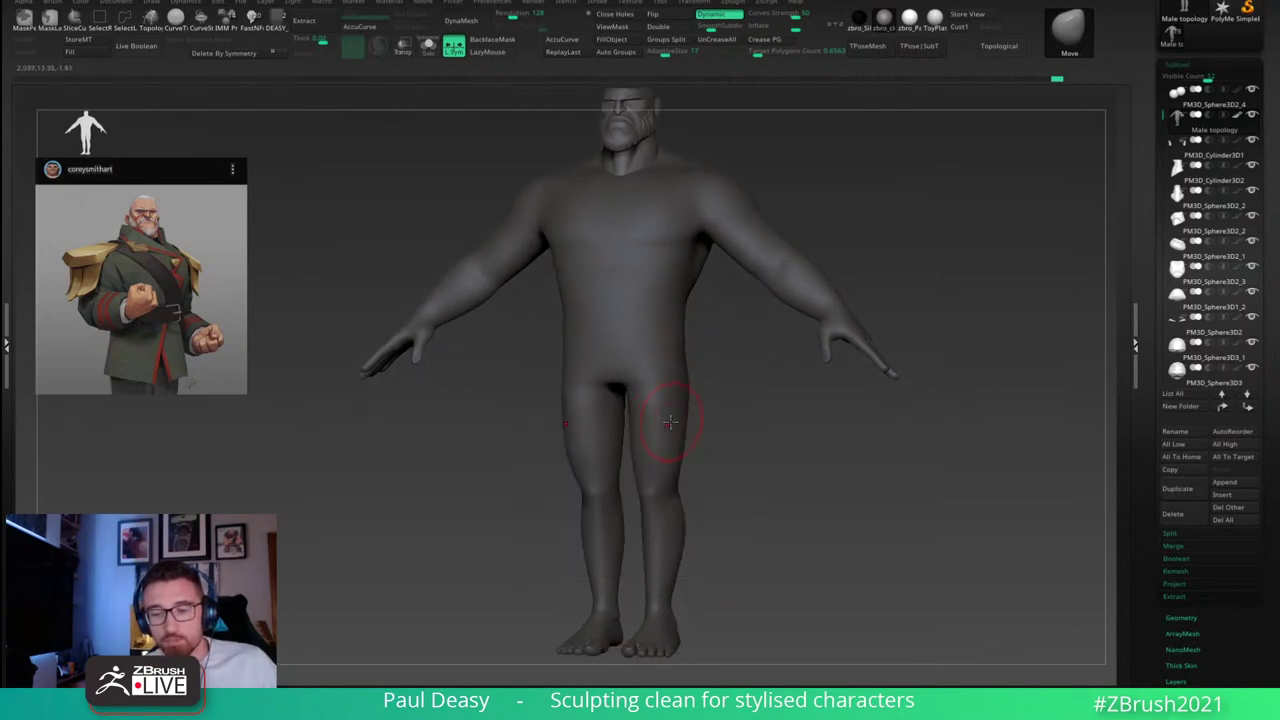
{"action": "right_click_drag", "start_coordinate": [692, 420], "coordinate": [663, 397]}
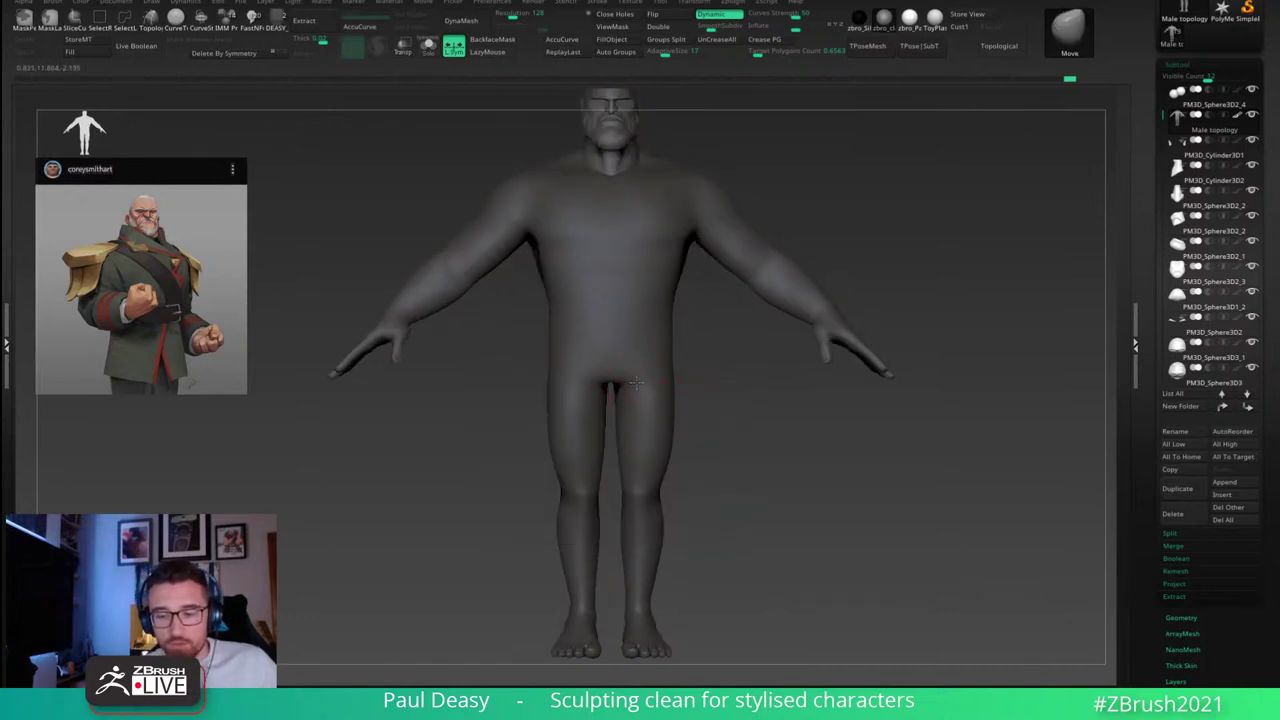
Step: Refine the crotch and inner thighs with the Move brush in the front view
{"action": "key", "text": "space"}
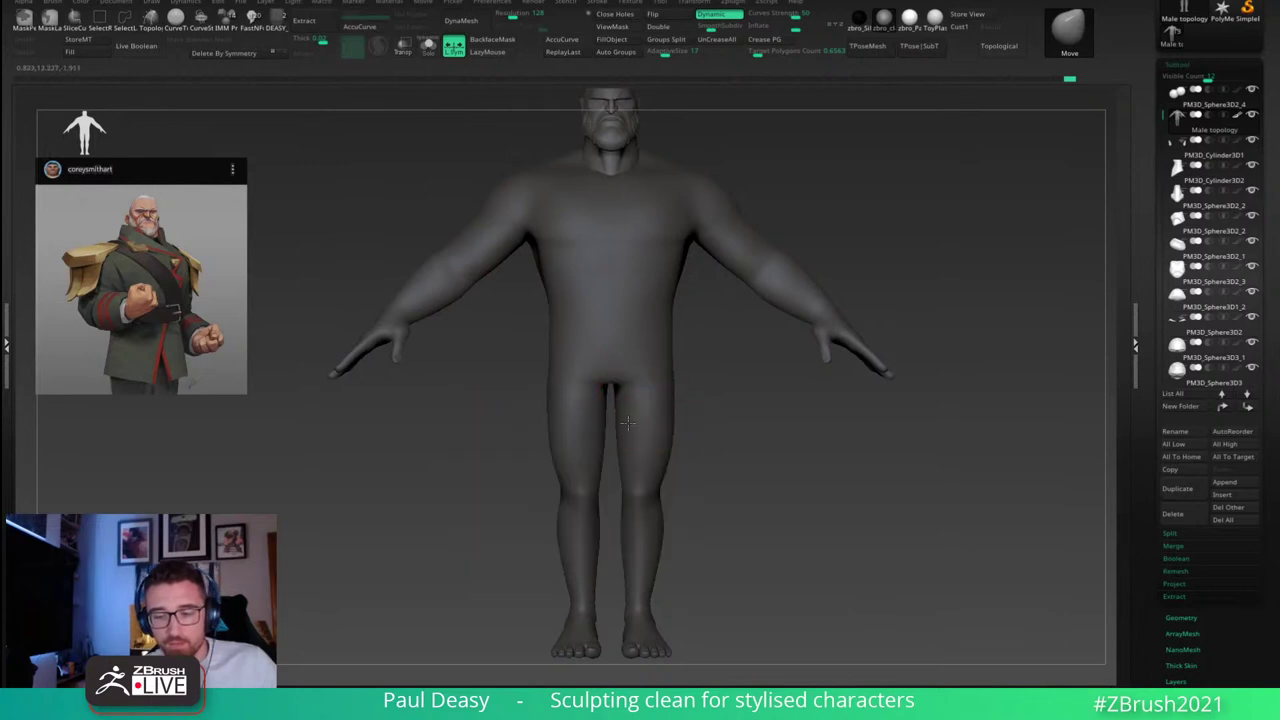
{"action": "left_click_drag", "start_coordinate": [696, 412], "coordinate": [691, 371]}
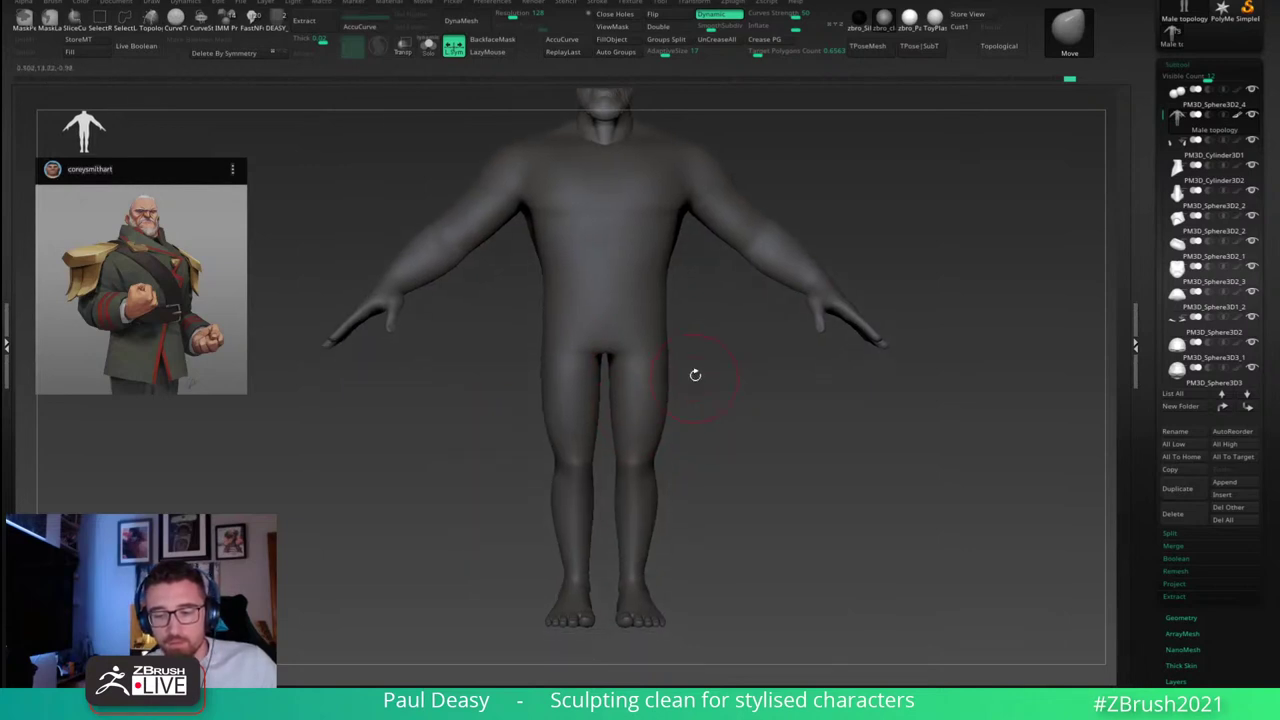
{"action": "left_click", "coordinate": [686, 437]}
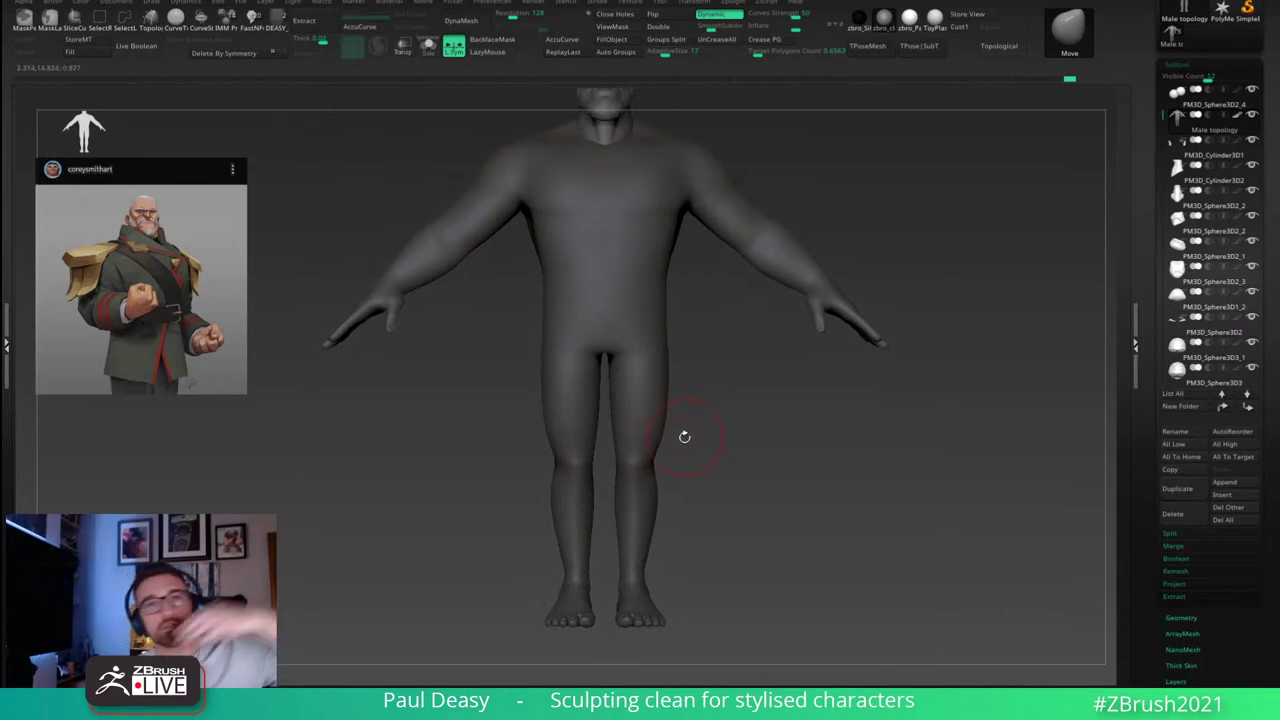
{"action": "left_click_drag", "start_coordinate": [690, 435], "coordinate": [877, 336]}
{"action": "left_click", "coordinate": [878, 335]}
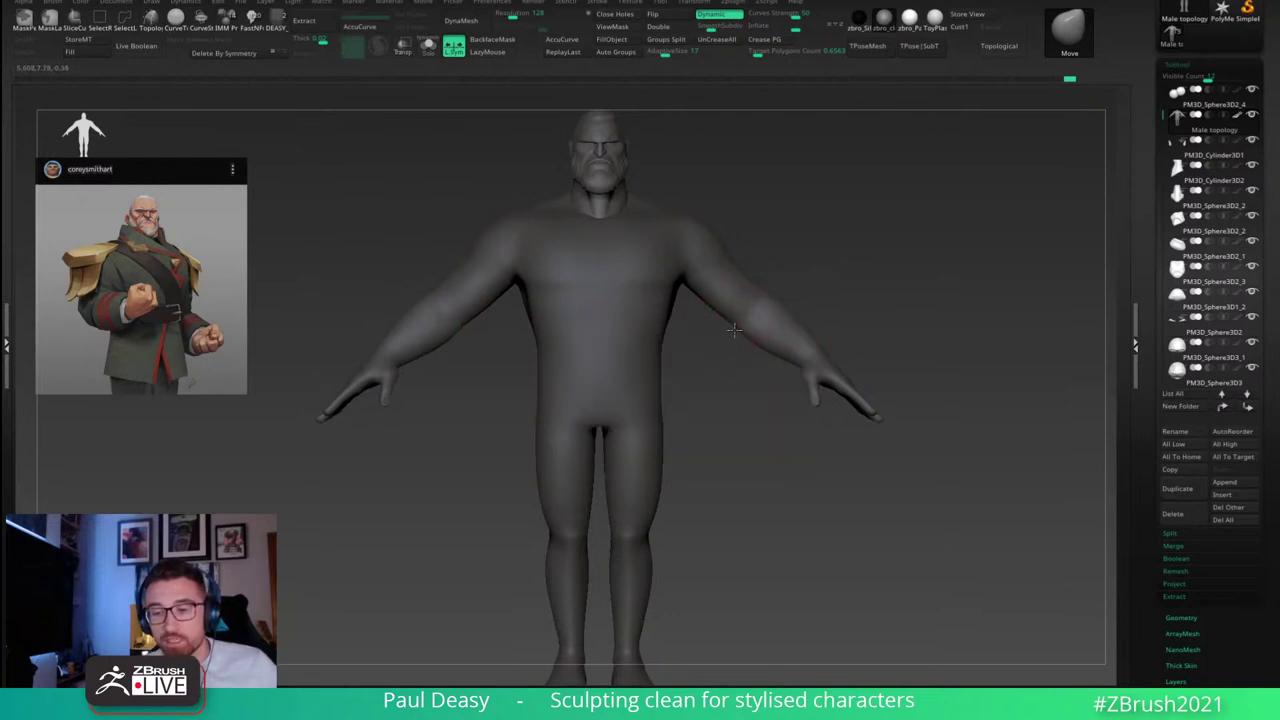
Step: Adjust the underside of the arm around the elbow with the Move brush from the front and from behind
{"action": "key", "text": "space"}
{"action": "key", "text": "space"}
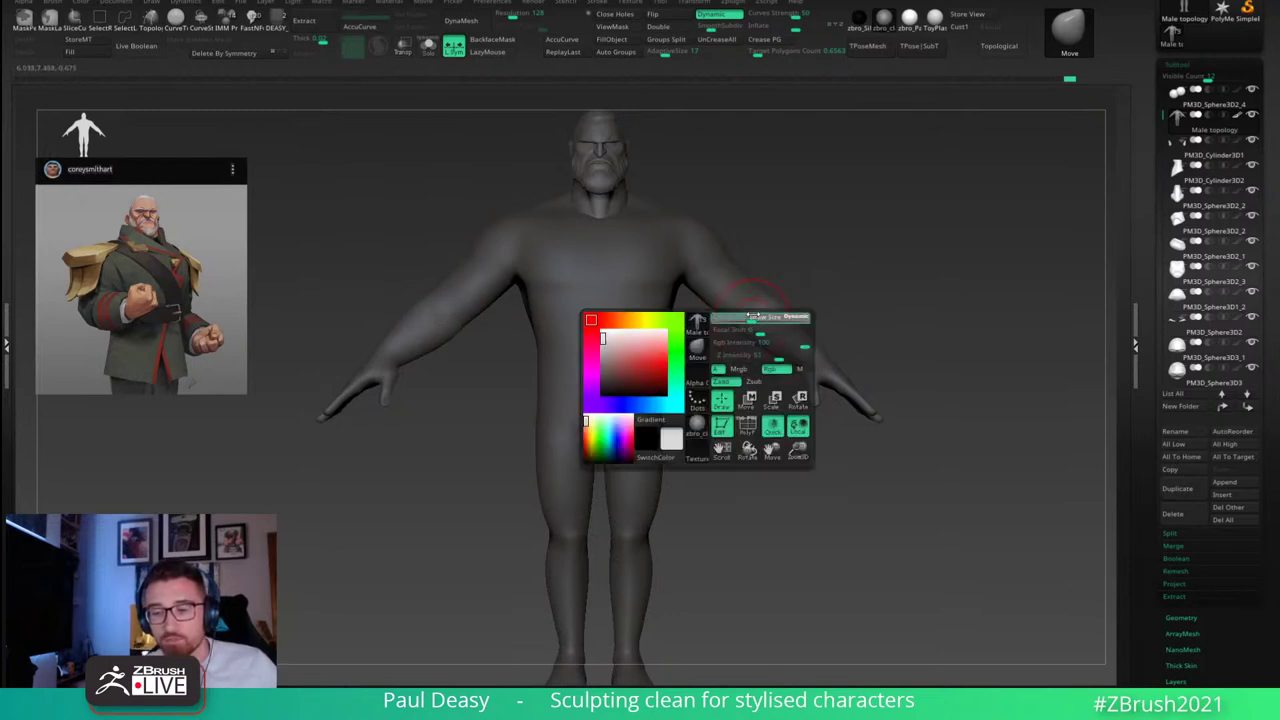
{"action": "left_click_drag", "start_coordinate": [853, 291], "coordinate": [778, 328]}
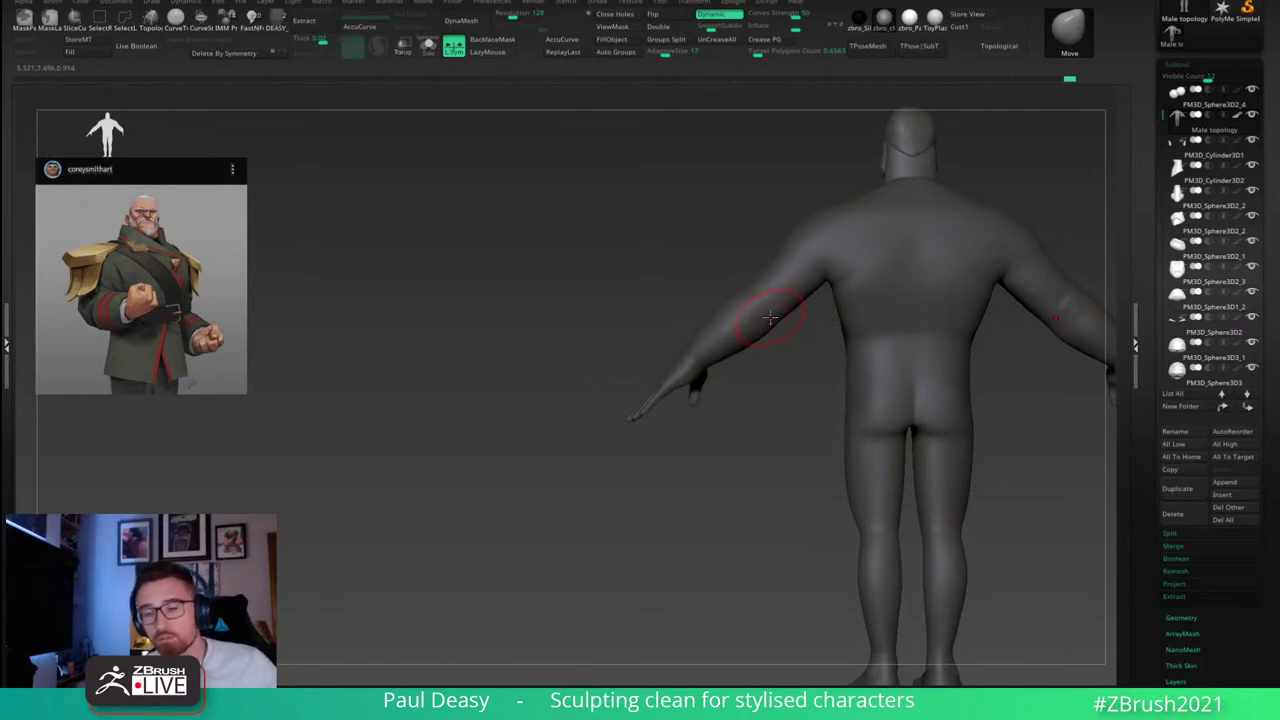
{"action": "key", "text": "space"}
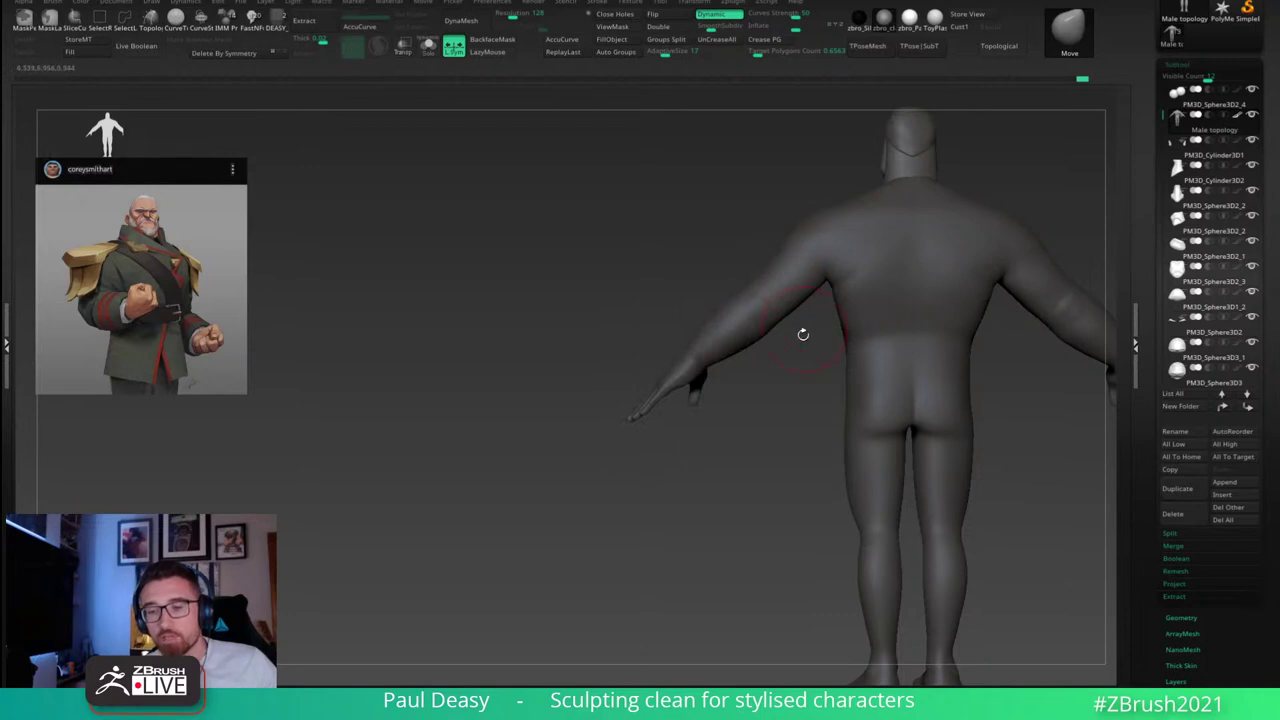
{"action": "right_click_drag", "start_coordinate": [803, 334], "coordinate": [760, 337]}
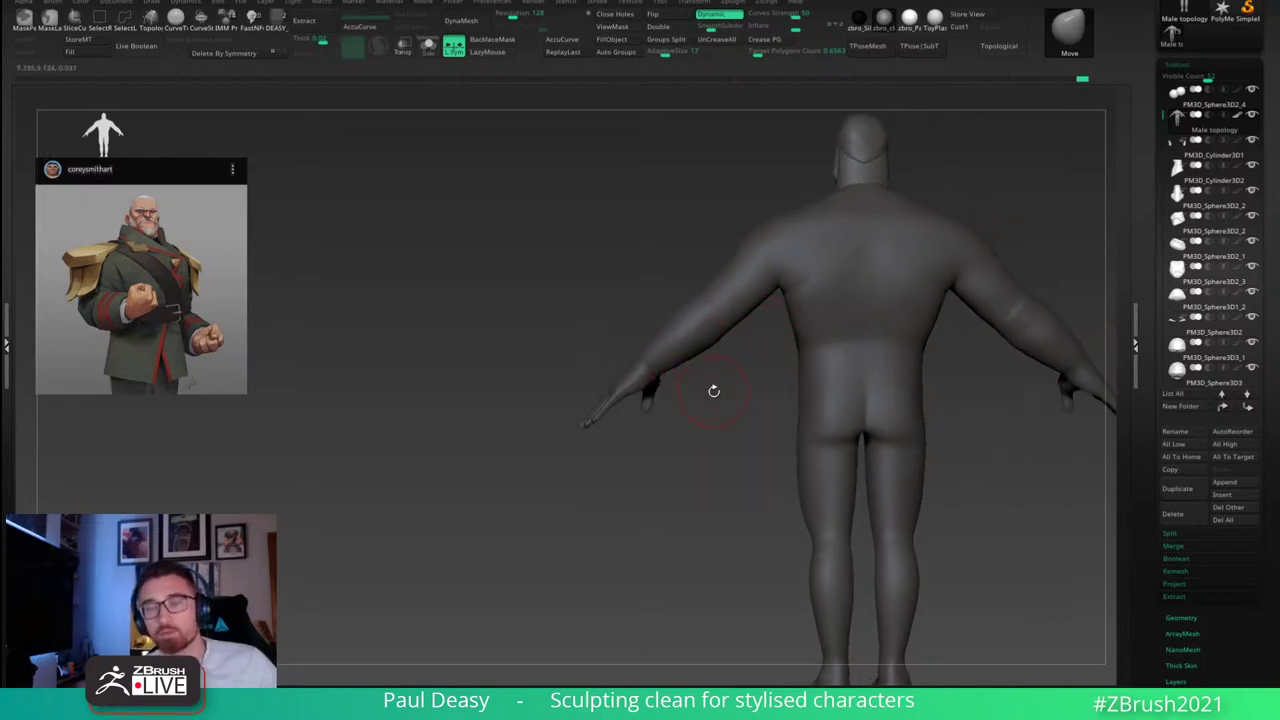
{"action": "right_click_drag", "start_coordinate": [714, 391], "coordinate": [714, 402]}
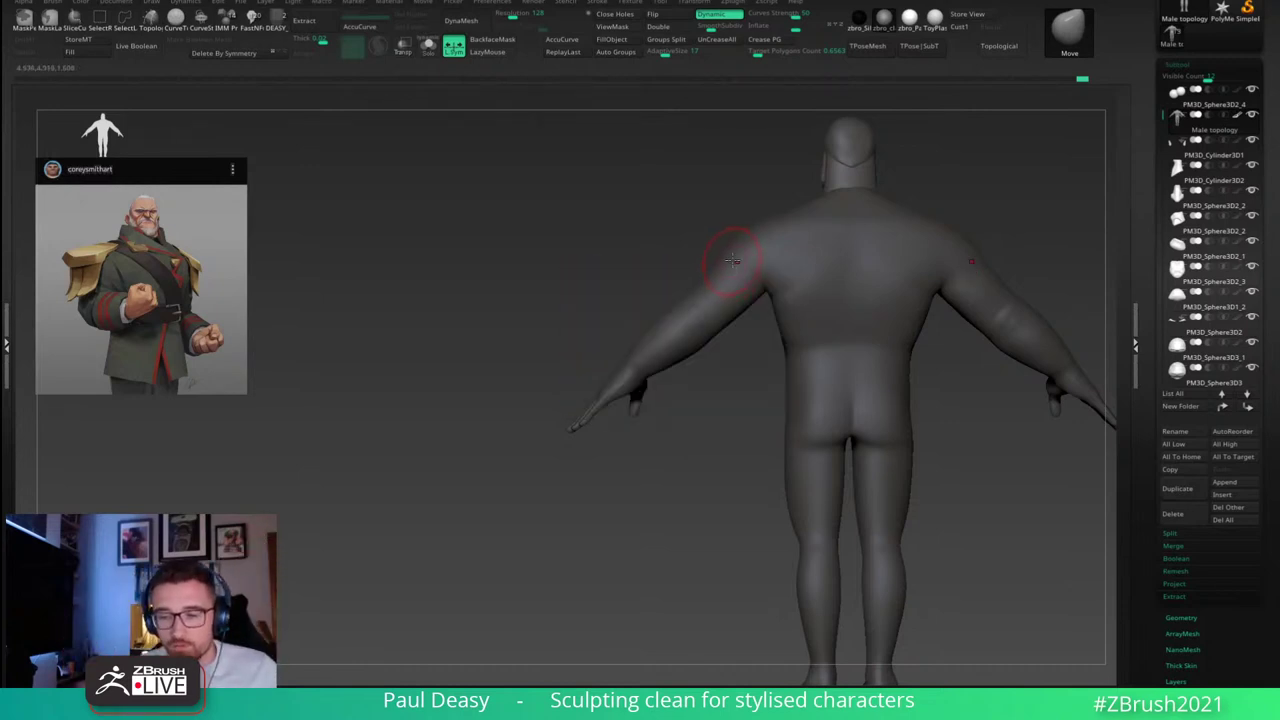
Step: Refine the upper arm and forearm outline with the Move brush from behind
{"action": "key", "text": "space"}
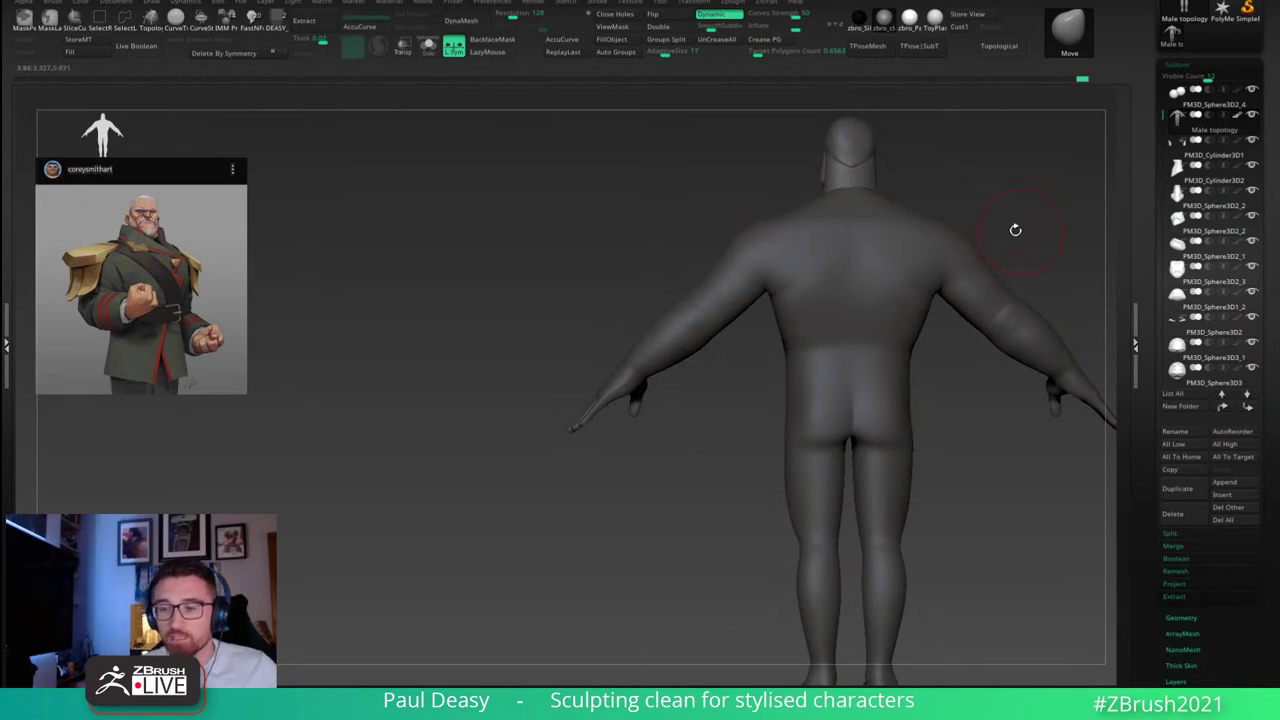
{"action": "key", "text": "f"}
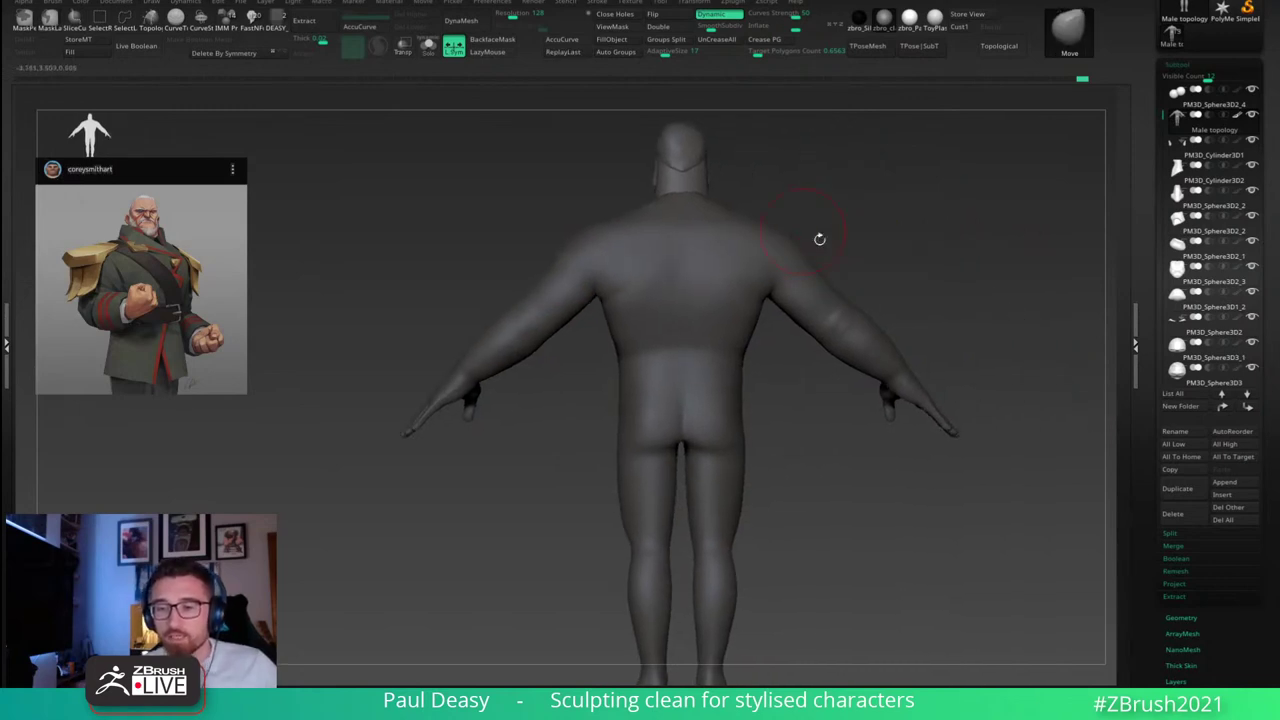
{"action": "left_click_drag", "start_coordinate": [886, 274], "coordinate": [853, 266], "text": "alt"}
{"action": "key", "text": "space"}
{"action": "key", "text": "space"}
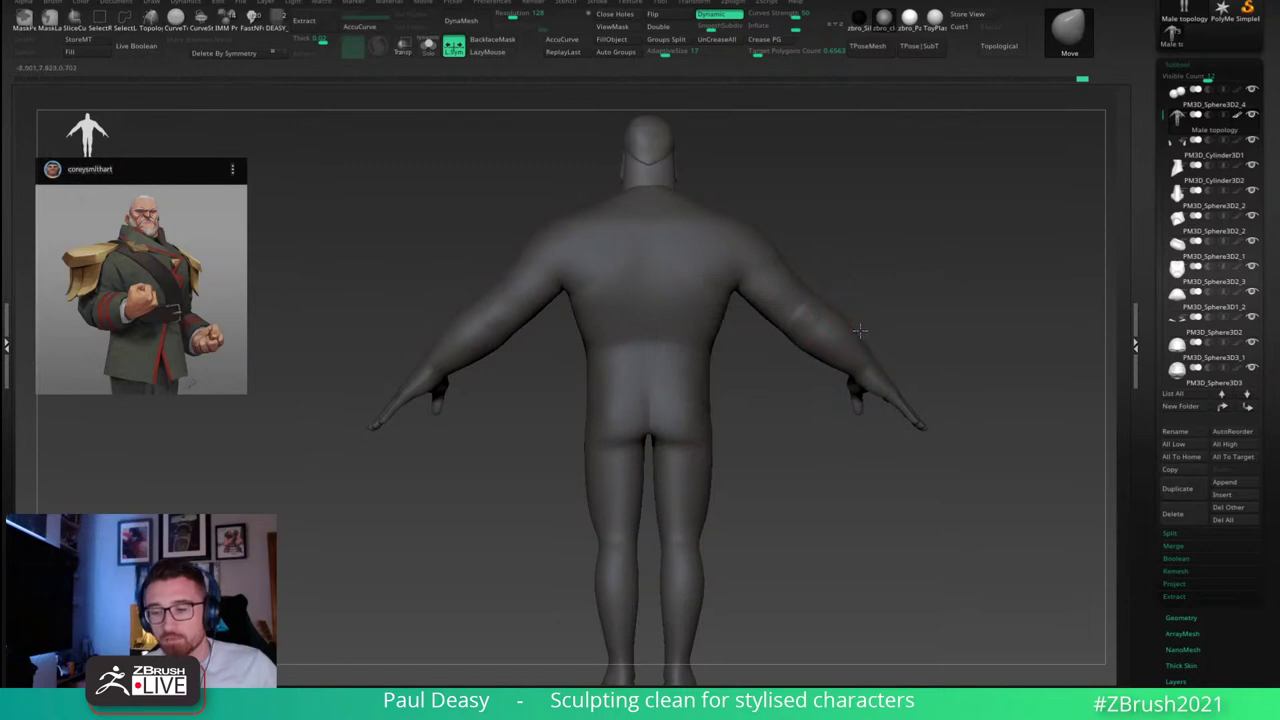
{"action": "left_click_drag", "start_coordinate": [919, 336], "coordinate": [862, 332], "text": "alt"}
{"action": "key", "text": "space"}
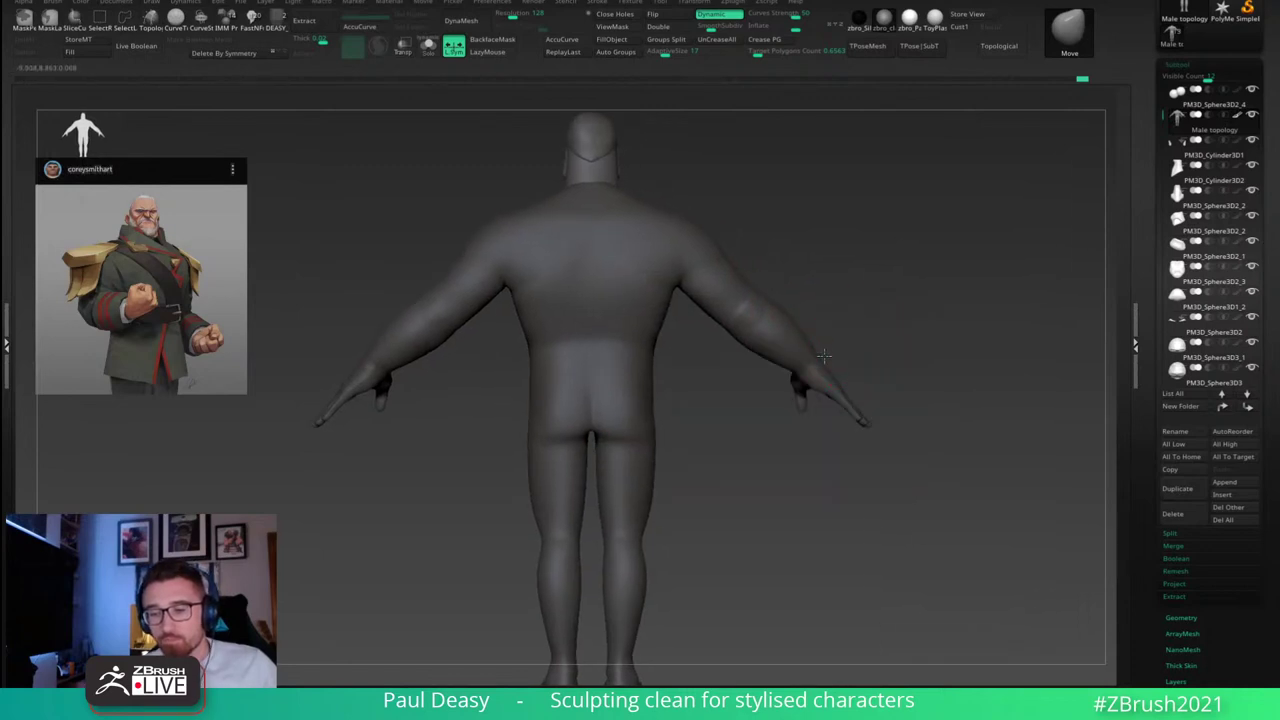
Step: Adjust the outline from the waist into the side of the hip with the Move brush from the front
{"action": "left_click_drag", "start_coordinate": [847, 350], "coordinate": [489, 463]}
{"action": "left_click_drag", "start_coordinate": [593, 395], "coordinate": [734, 361]}
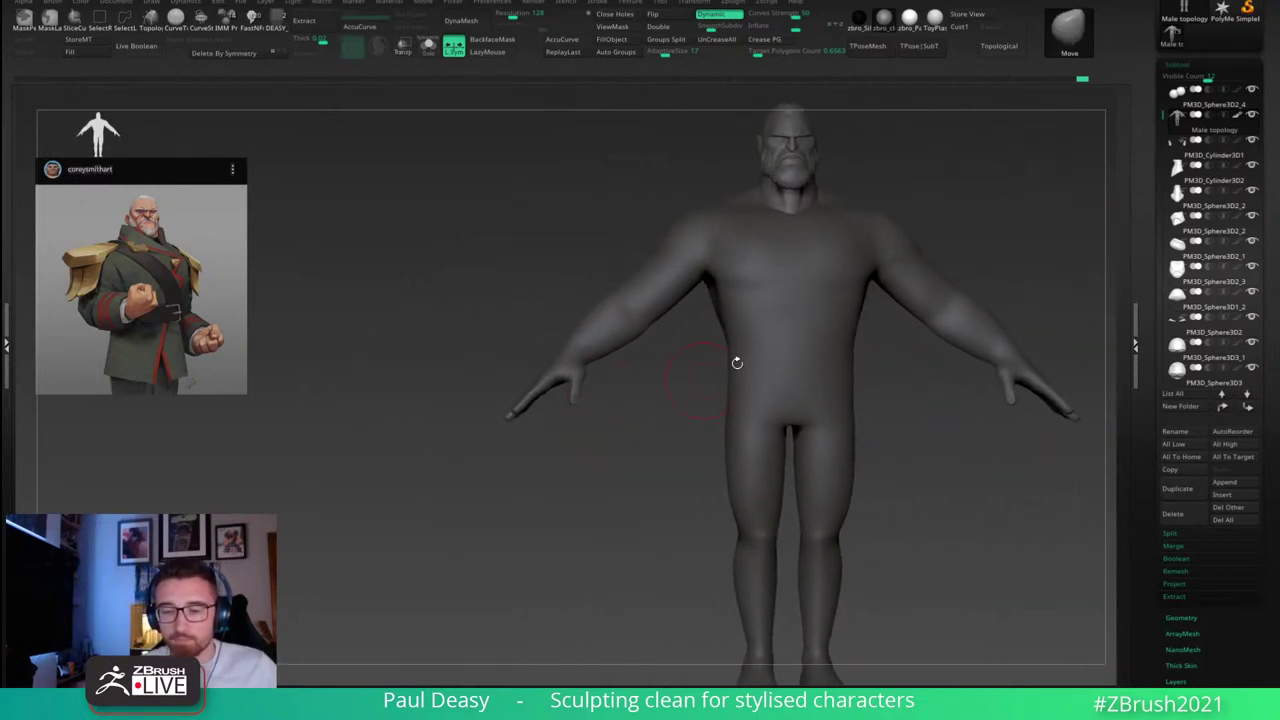
{"action": "mouse_move", "coordinate": [975, 300]}
{"action": "left_mouse_down"}
{"action": "mouse_move", "coordinate": [1008, 281]}
{"action": "mouse_move", "coordinate": [886, 273]}
{"action": "left_mouse_up"}
{"action": "key", "text": "space"}
{"action": "key", "text": "s"}
{"action": "left_click", "coordinate": [725, 388]}
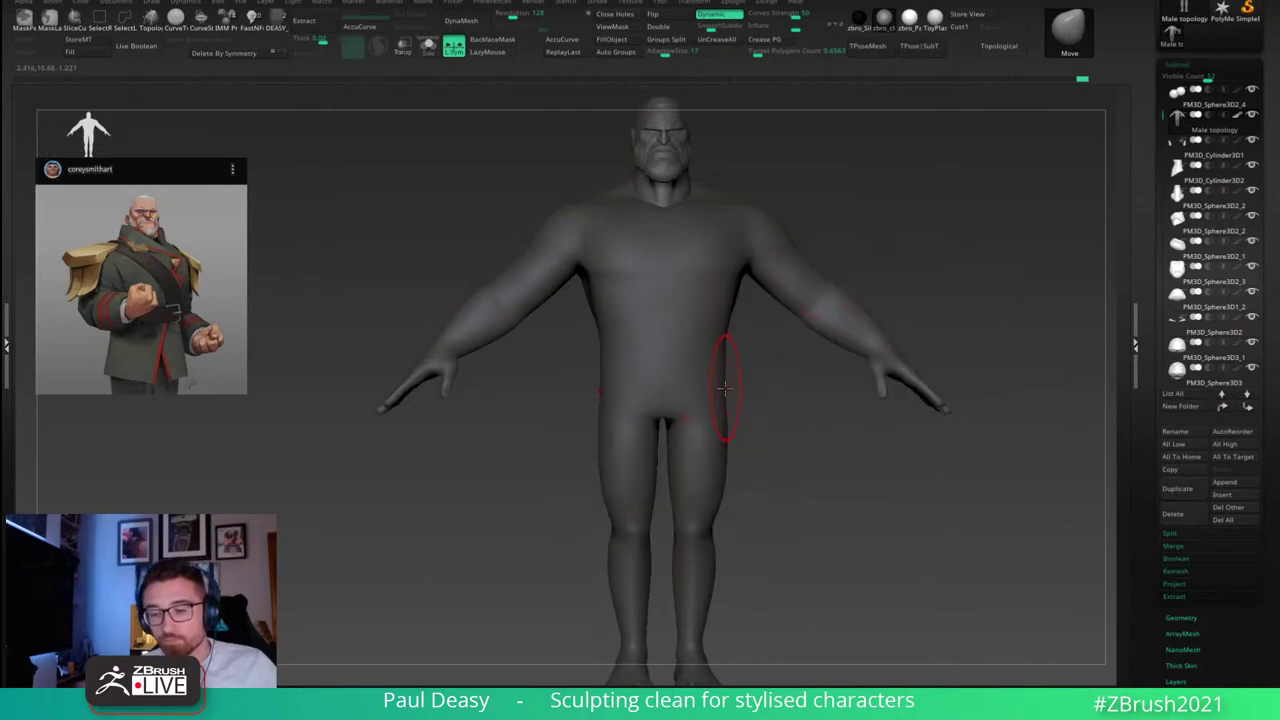
{"action": "left_click_drag", "start_coordinate": [745, 415], "coordinate": [731, 391], "text": "alt"}
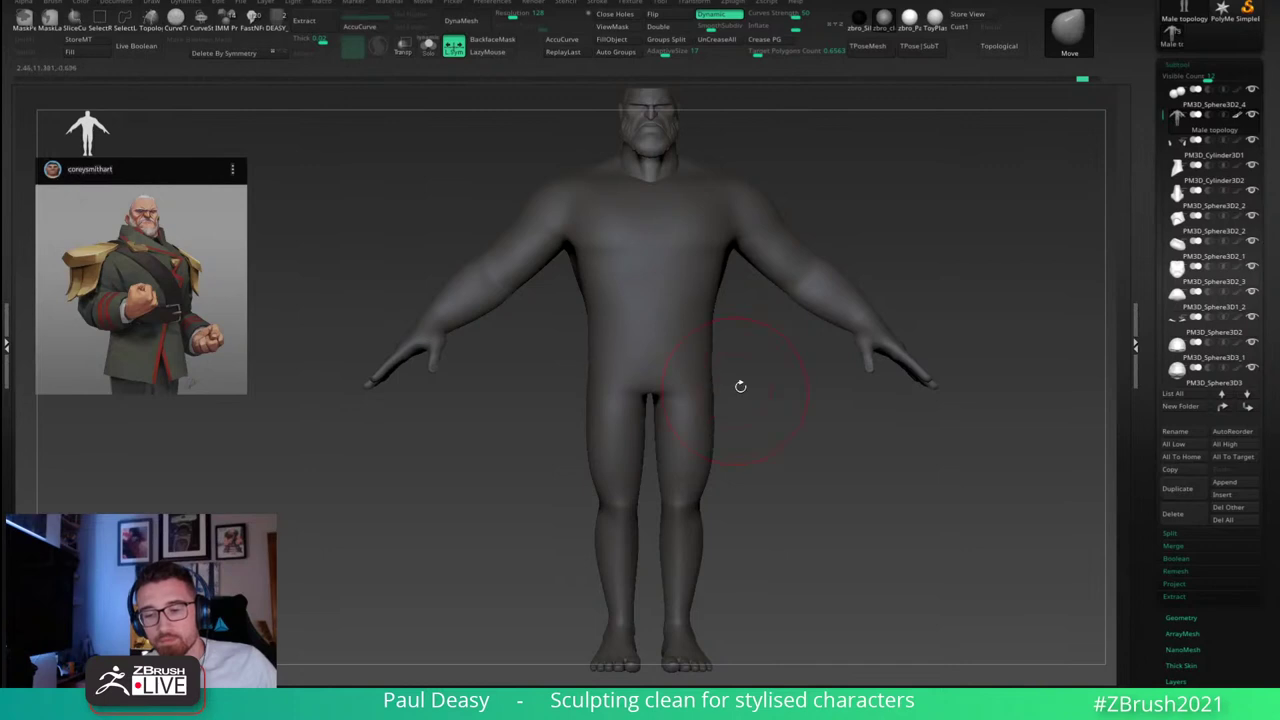
Step: Reshape the buttocks and lower back with the Move brush from behind and from the side
{"action": "mouse_move", "coordinate": [740, 383]}
{"action": "right_mouse_down"}
{"action": "mouse_move", "coordinate": [717, 363]}
{"action": "mouse_move", "coordinate": [689, 366]}
{"action": "mouse_move", "coordinate": [713, 326]}
{"action": "mouse_move", "coordinate": [810, 345]}
{"action": "right_mouse_up"}
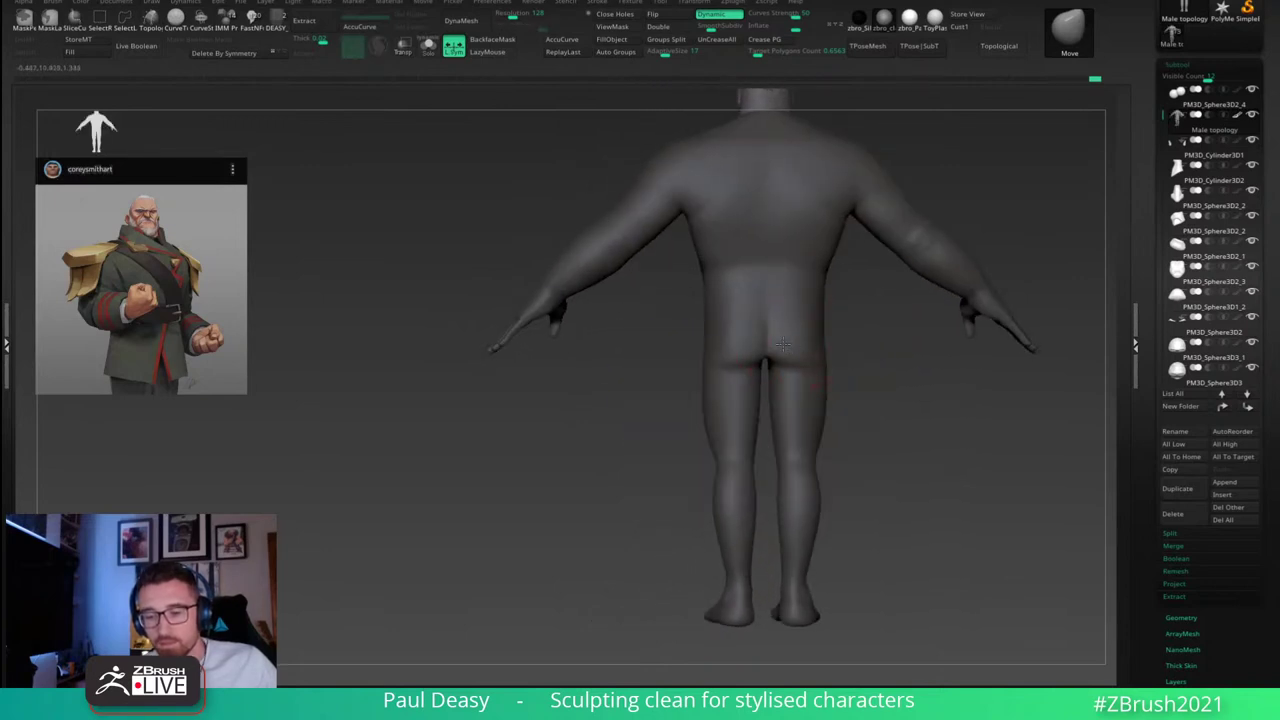
{"action": "right_click_drag", "start_coordinate": [793, 349], "coordinate": [694, 360]}
{"action": "key", "text": "space"}
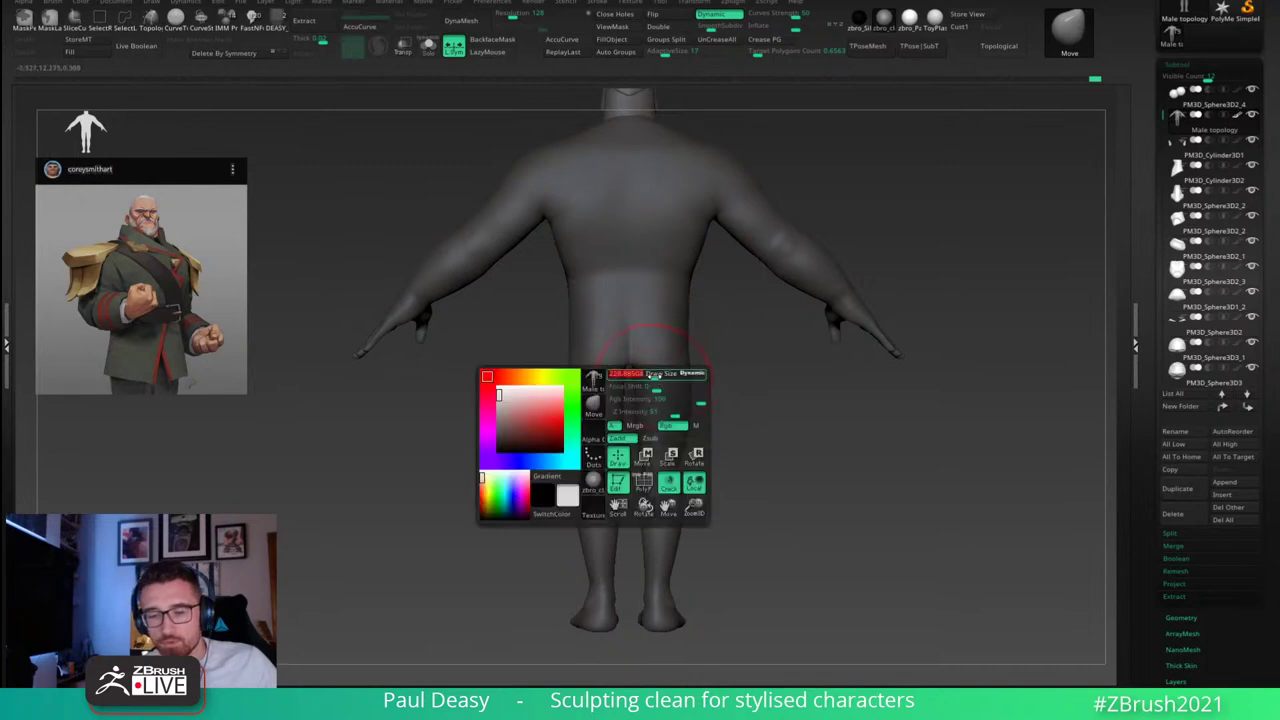
{"action": "right_click_drag", "start_coordinate": [658, 377], "coordinate": [678, 360]}
{"action": "key", "text": "space"}
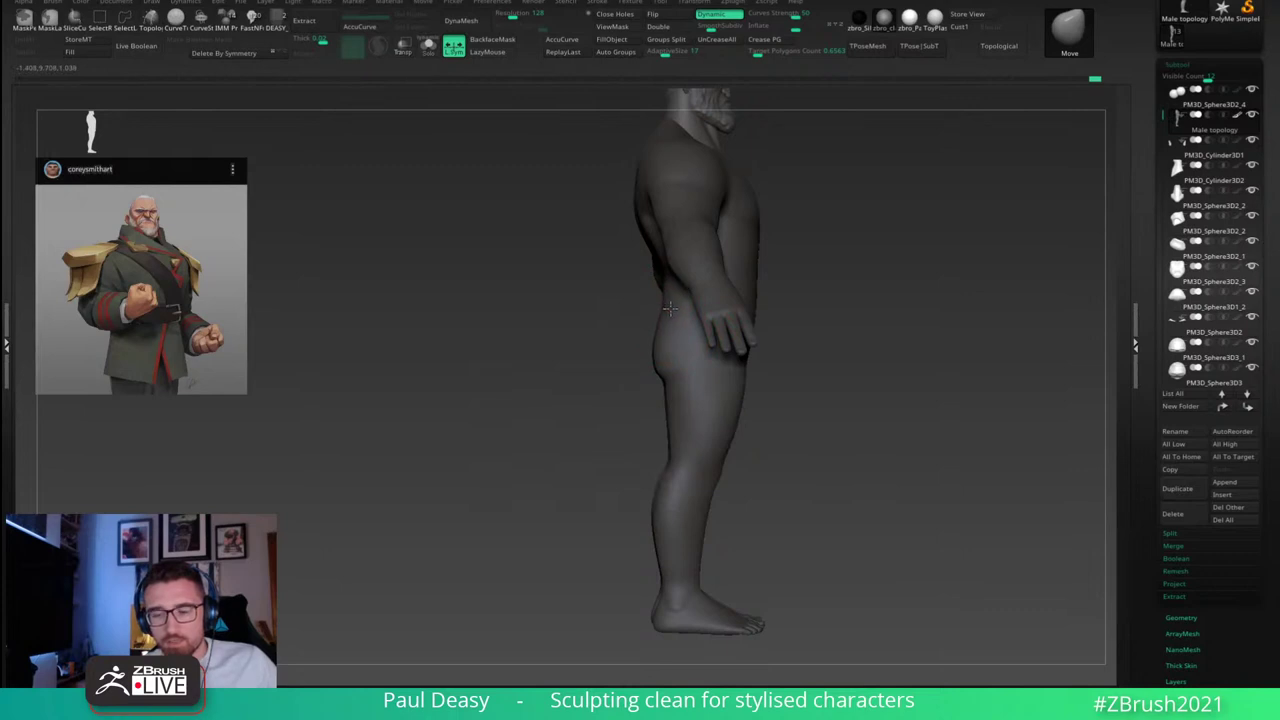
Step: Adjust the side of the ribcage and the armpit area with the Move brush from the front
{"action": "left_click_drag", "start_coordinate": [835, 260], "coordinate": [793, 373], "text": "shift"}
{"action": "right_click_drag", "start_coordinate": [792, 373], "coordinate": [745, 300]}
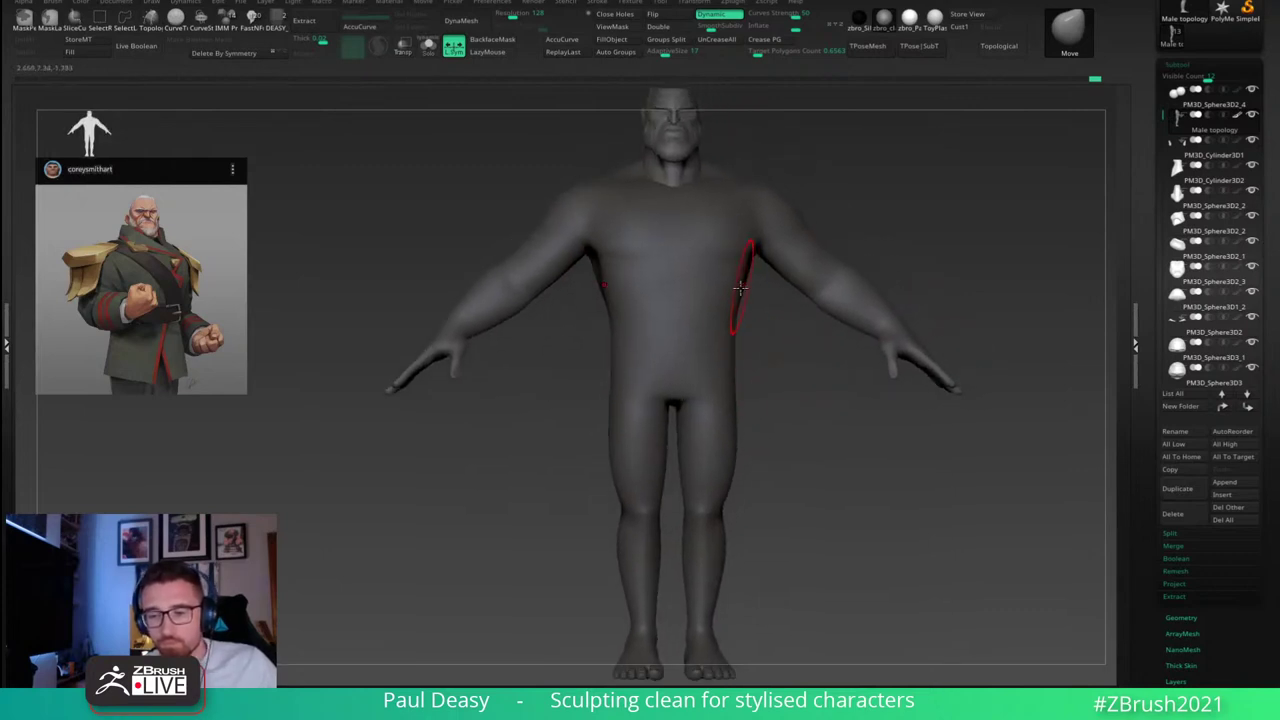
{"action": "key", "text": "space"}
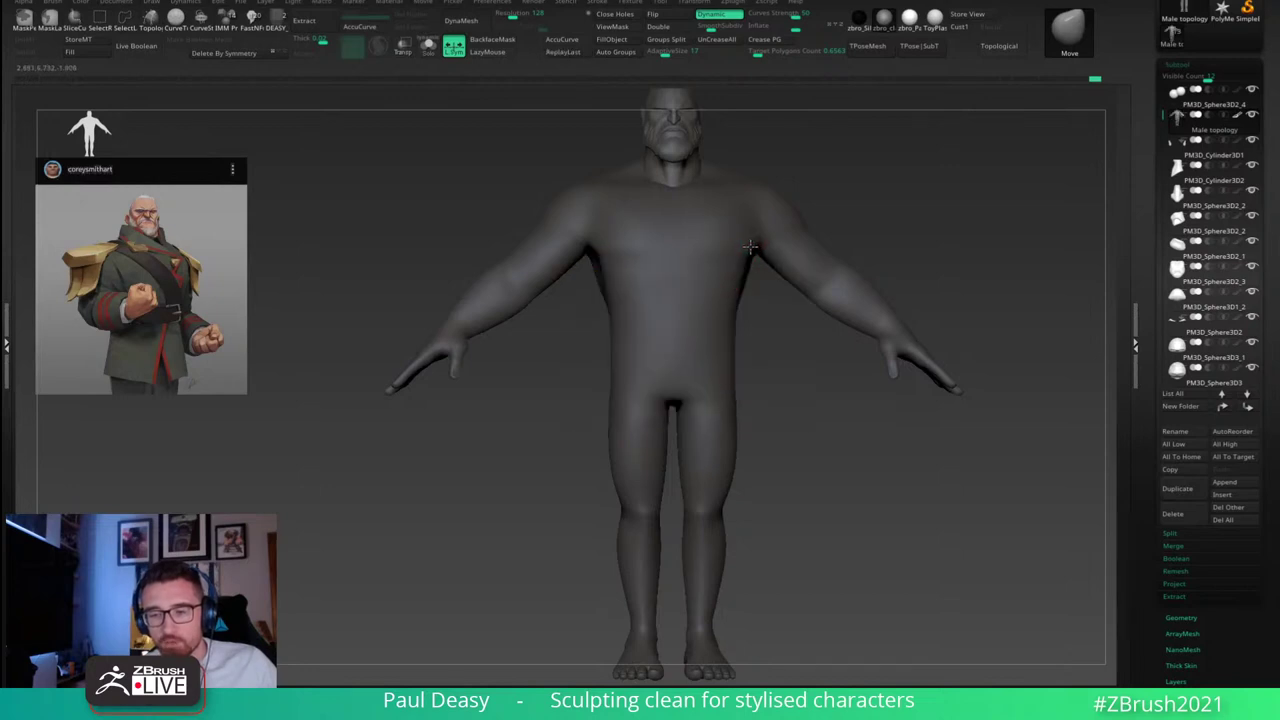
{"action": "mouse_move", "coordinate": [758, 246]}
{"action": "right_mouse_down"}
{"action": "mouse_move", "coordinate": [824, 246]}
{"action": "mouse_move", "coordinate": [804, 285]}
{"action": "mouse_move", "coordinate": [783, 251]}
{"action": "mouse_move", "coordinate": [826, 274]}
{"action": "right_mouse_up"}
{"action": "key", "text": "space"}
{"action": "key", "text": "space"}
{"action": "key", "text": "space"}
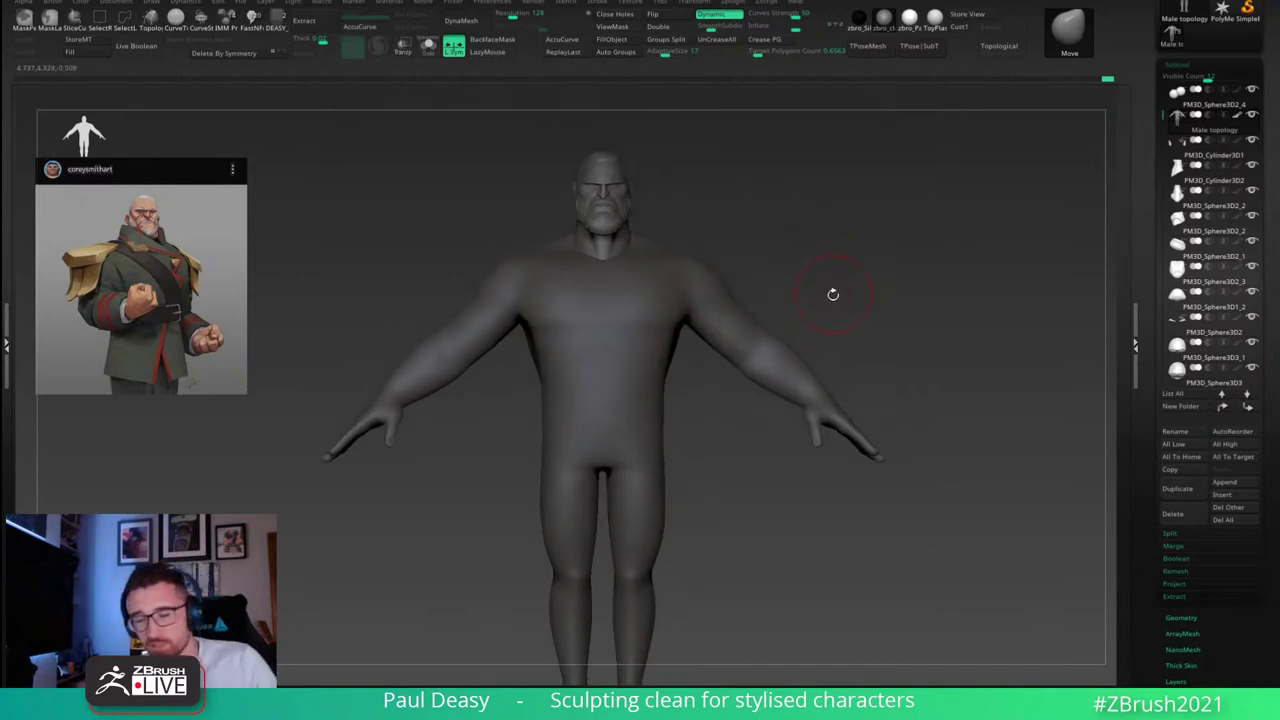
Step: Render a preview of the full figure from the front and look at the document export options
{"action": "left_click_drag", "start_coordinate": [755, 339], "coordinate": [730, 320]}
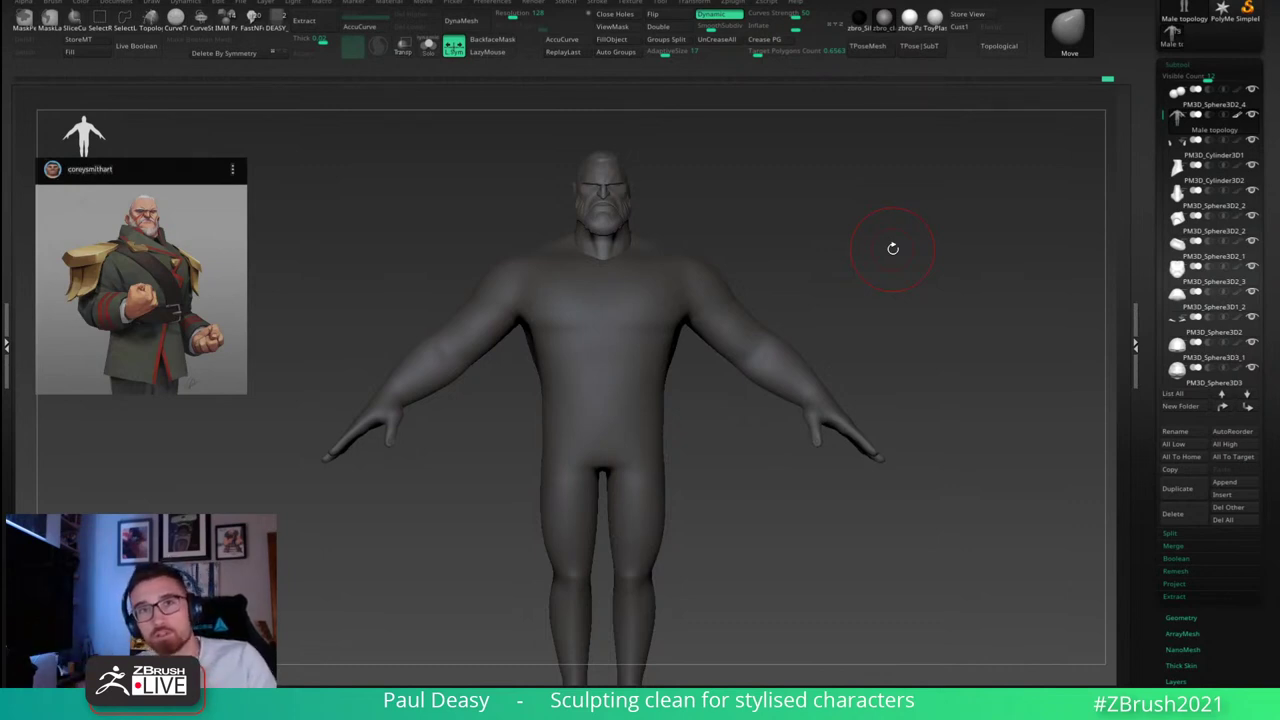
{"action": "key", "text": "shift"}
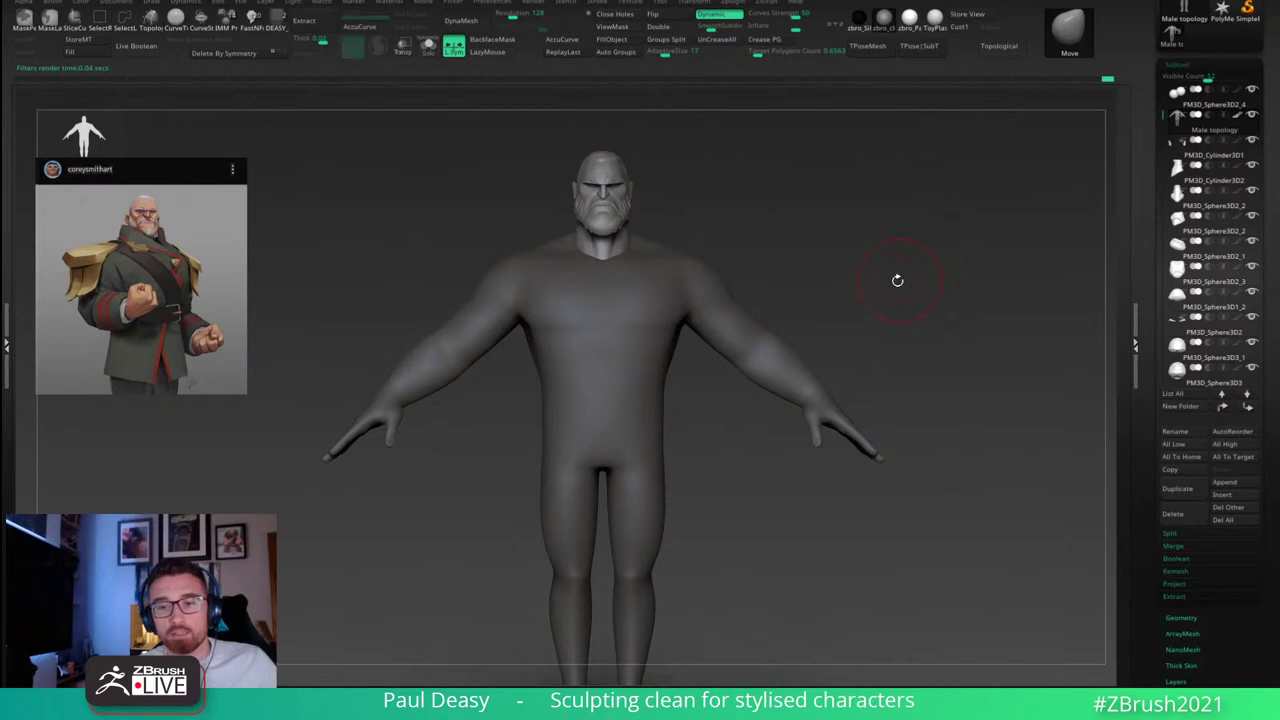
{"action": "key", "text": "space"}
{"action": "left_click_drag", "start_coordinate": [861, 267], "coordinate": [845, 246], "text": "alt"}
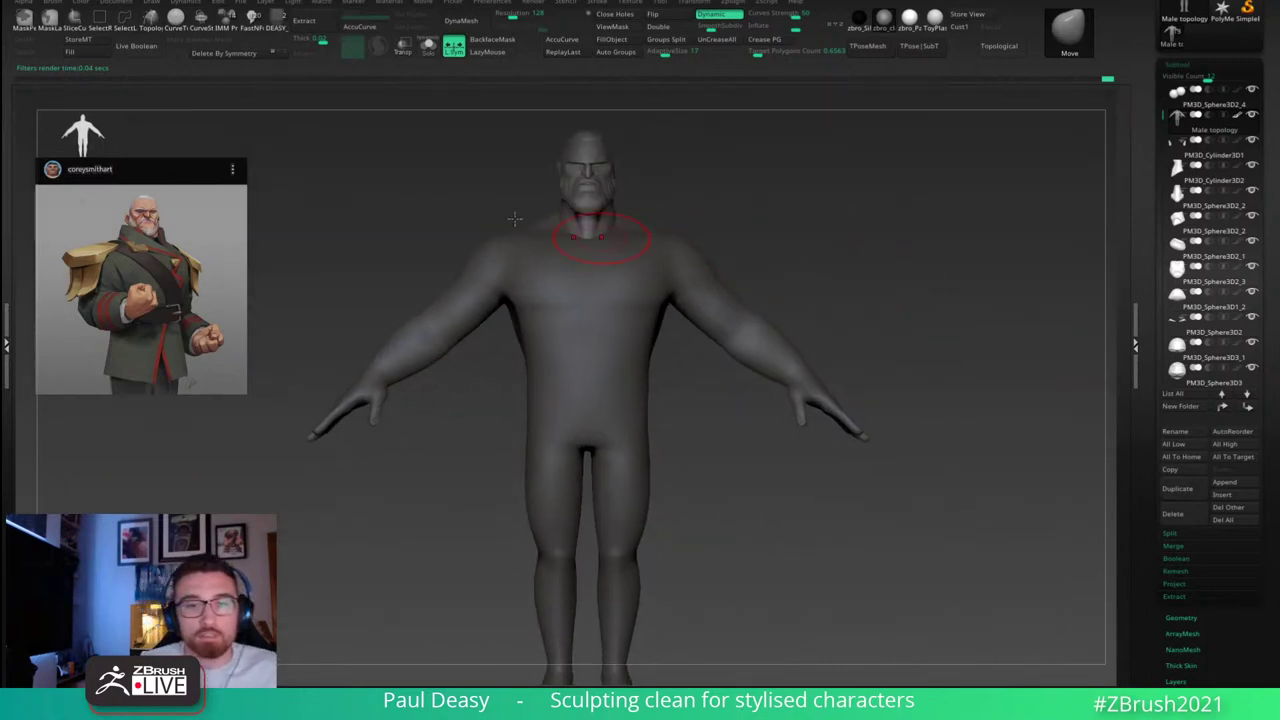
{"action": "left_click", "coordinate": [122, 3]}
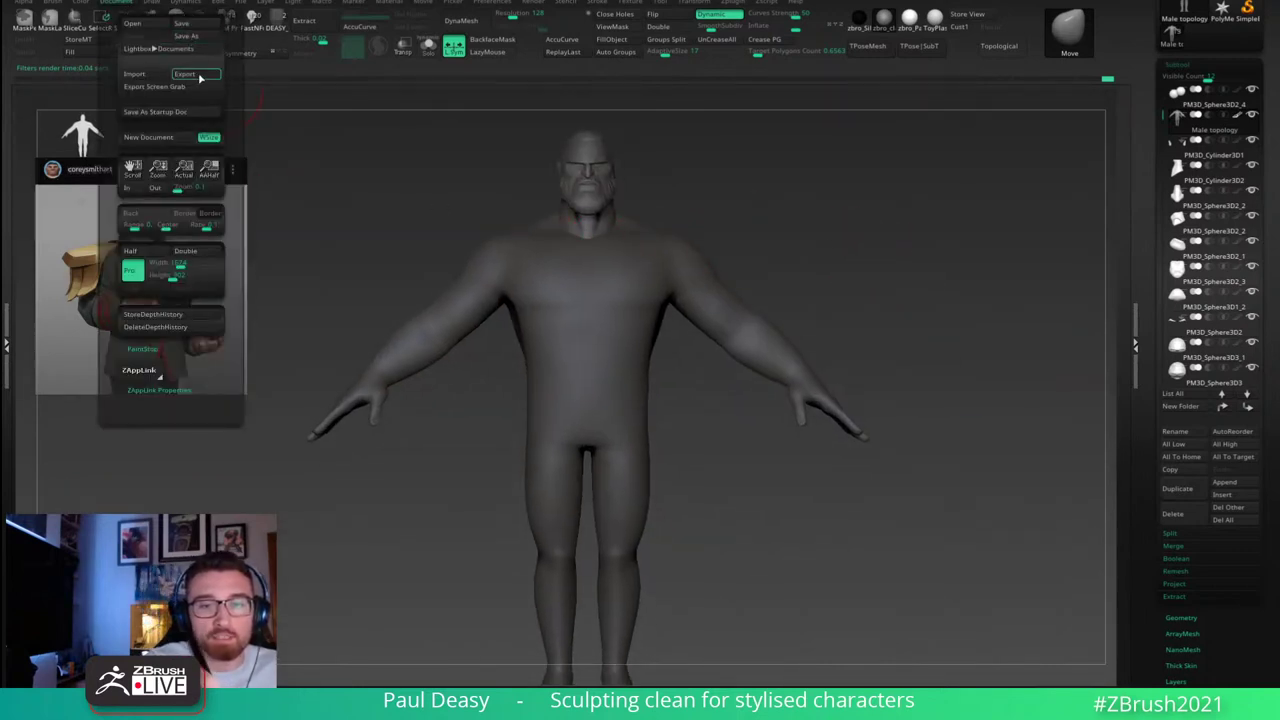
{"action": "mouse_move", "coordinate": [904, 264]}
{"action": "left_mouse_down", "text": "alt"}
{"action": "mouse_move", "coordinate": [889, 263]}
{"action": "mouse_move", "coordinate": [907, 265]}
{"action": "left_mouse_up", "text": "alt"}
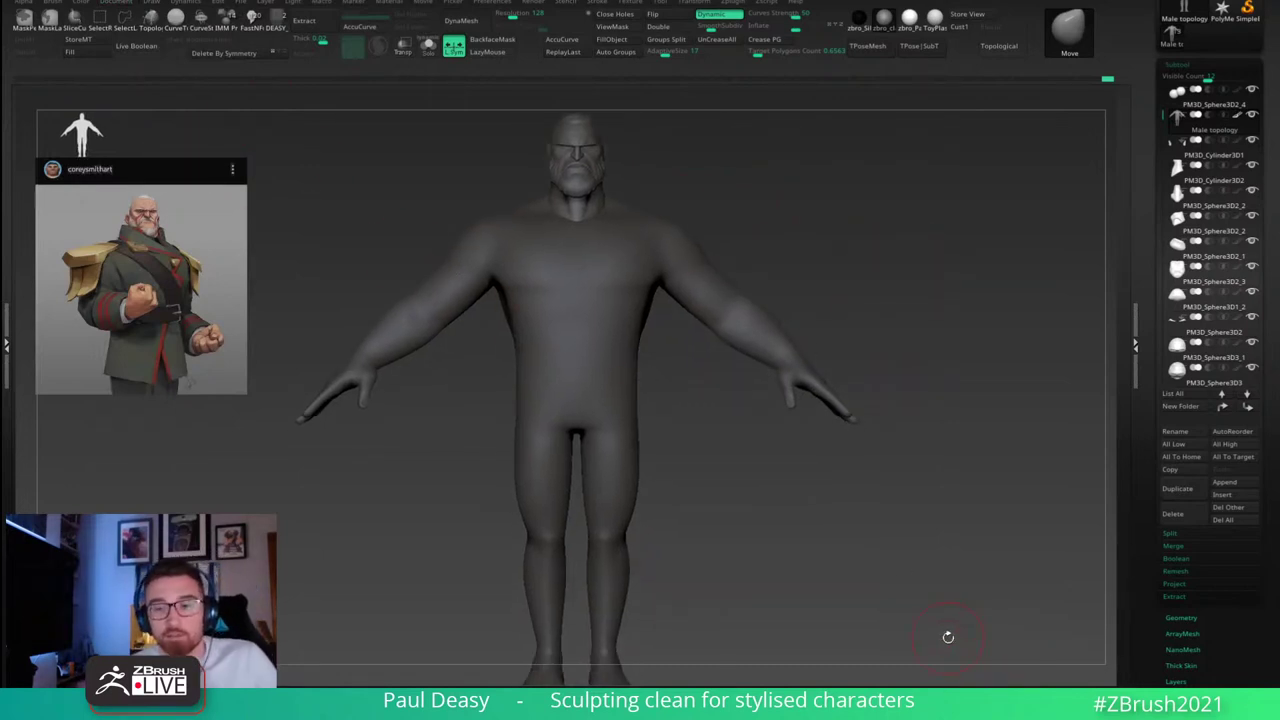
Step: Refine the profile of the shoulders and upper back with a resized Move brush from the side and from behind
{"action": "key", "text": "space"}
{"action": "key", "text": "space"}
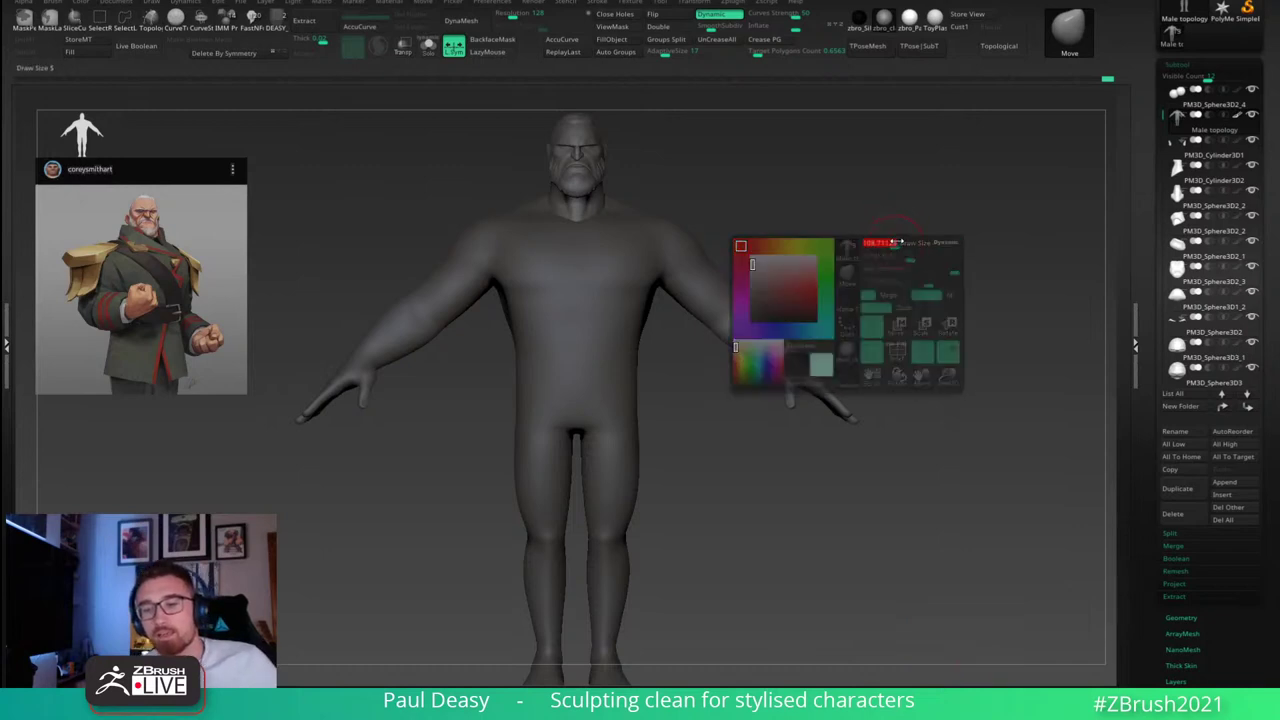
{"action": "left_click_drag", "start_coordinate": [897, 248], "coordinate": [911, 263], "text": "alt"}
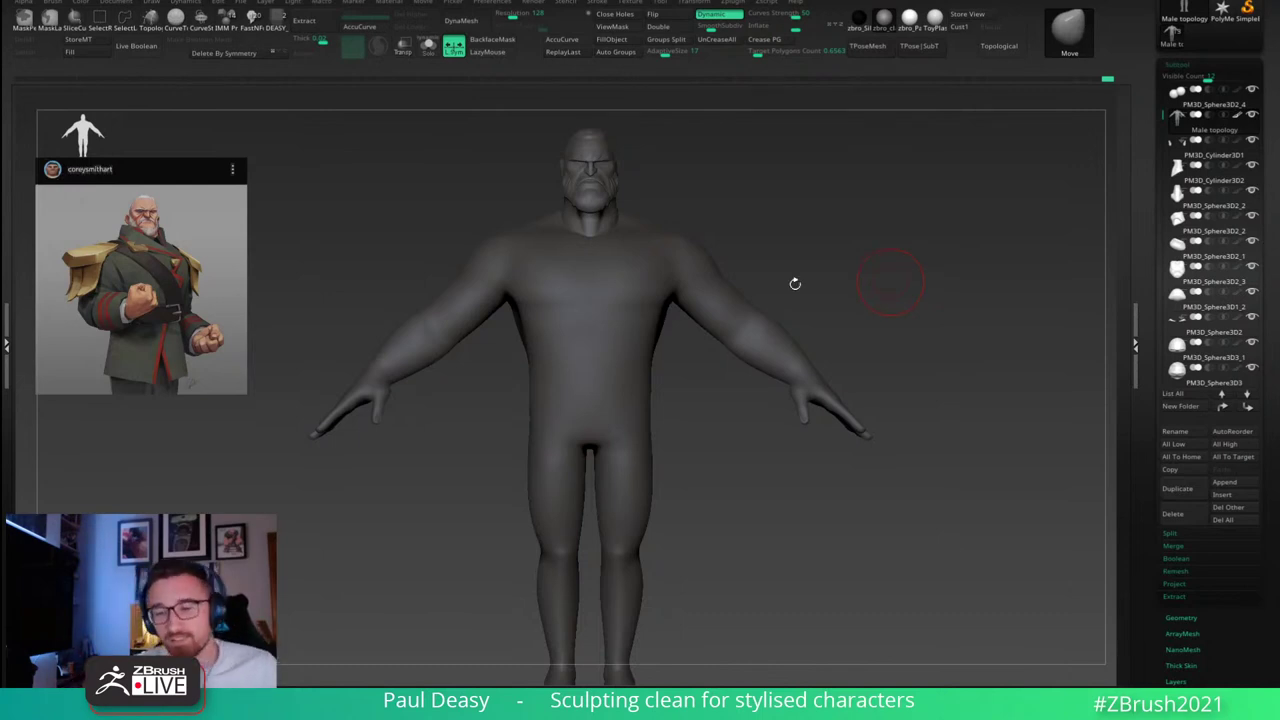
{"action": "left_click_drag", "start_coordinate": [794, 283], "coordinate": [664, 285]}
{"action": "right_click", "coordinate": [657, 335]}
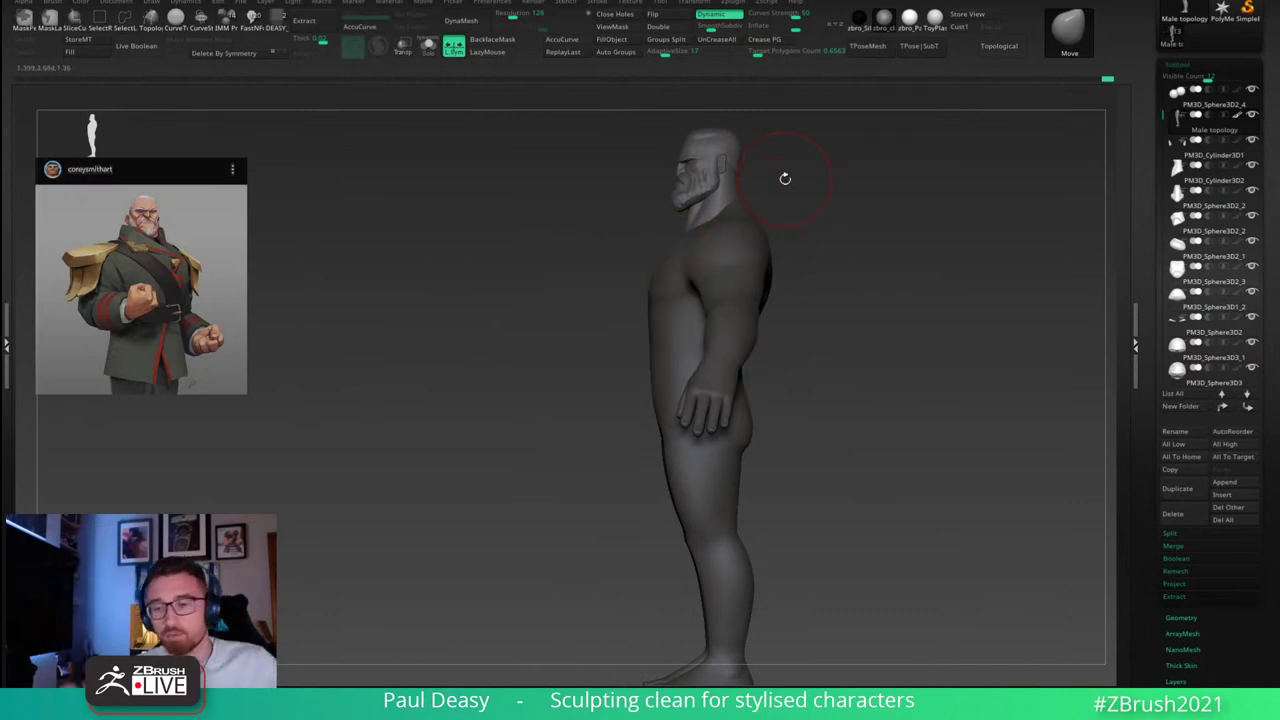
{"action": "right_click", "coordinate": [651, 311]}
{"action": "right_click_drag", "start_coordinate": [850, 258], "coordinate": [713, 323]}
{"action": "right_click", "coordinate": [768, 245]}
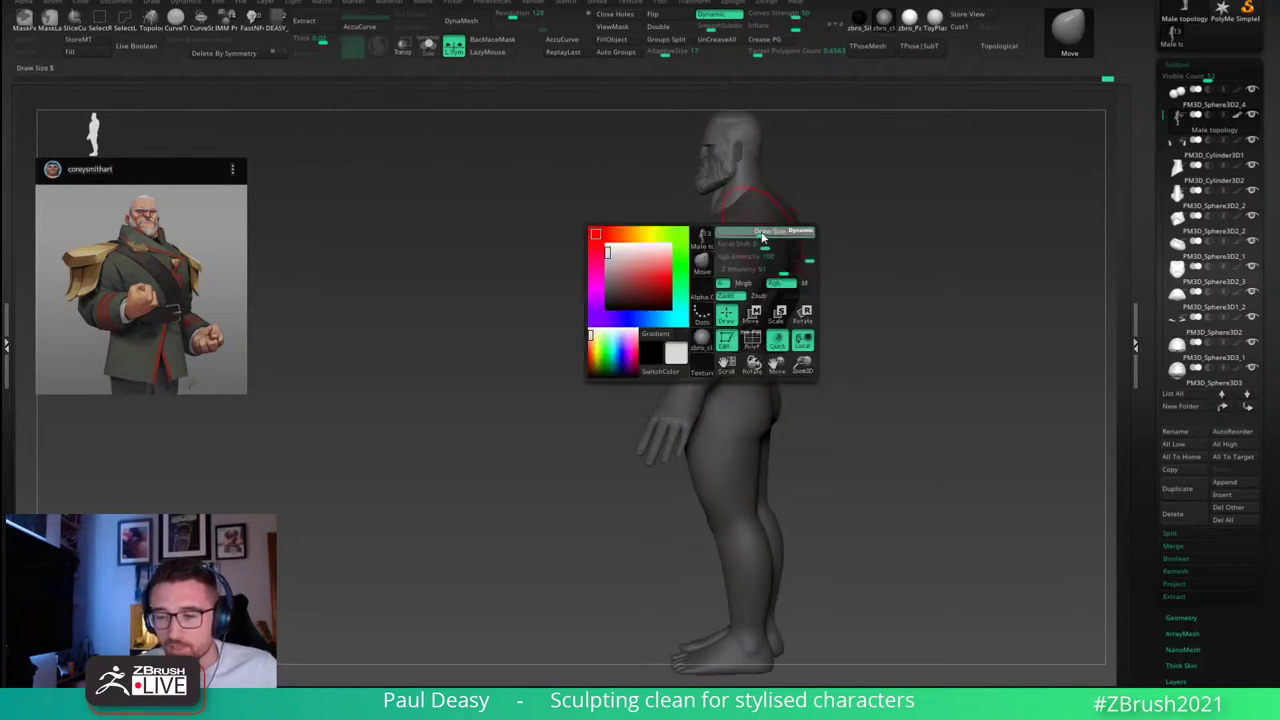
{"action": "right_click_drag", "start_coordinate": [818, 201], "coordinate": [846, 211]}
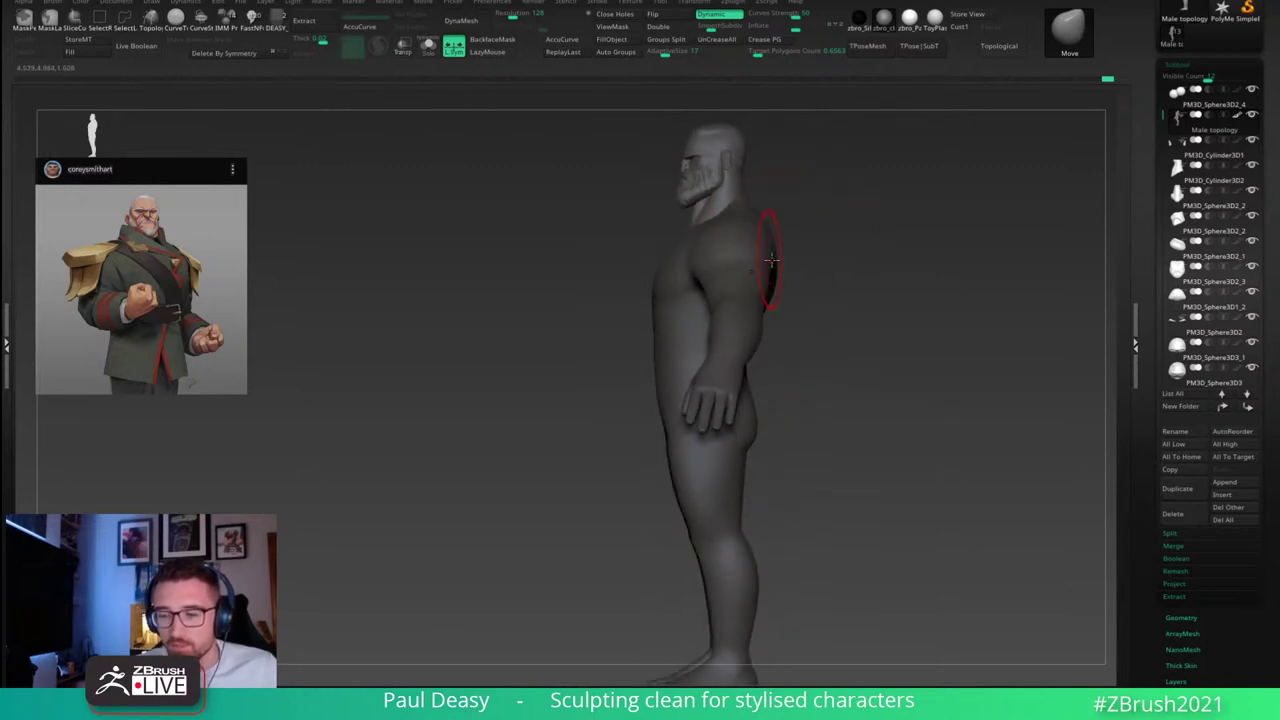
{"action": "right_click_drag", "start_coordinate": [770, 260], "coordinate": [766, 283]}
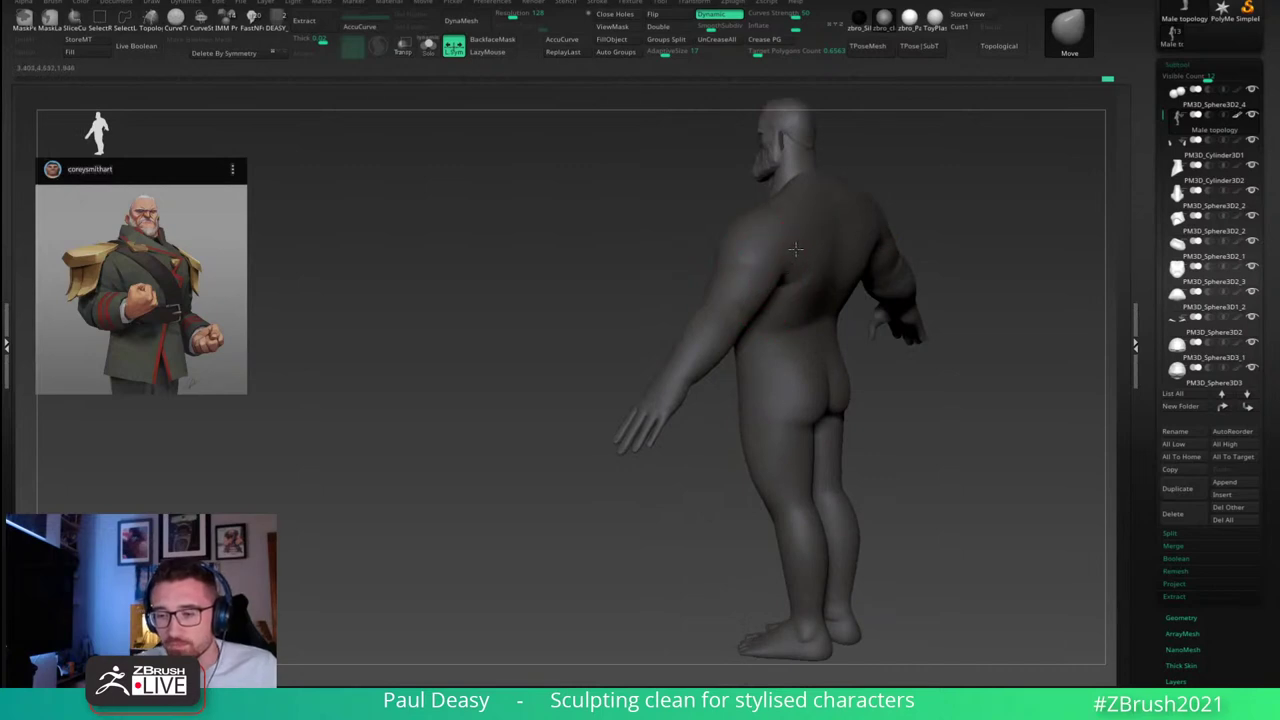
{"action": "right_click_drag", "start_coordinate": [971, 277], "coordinate": [883, 274]}
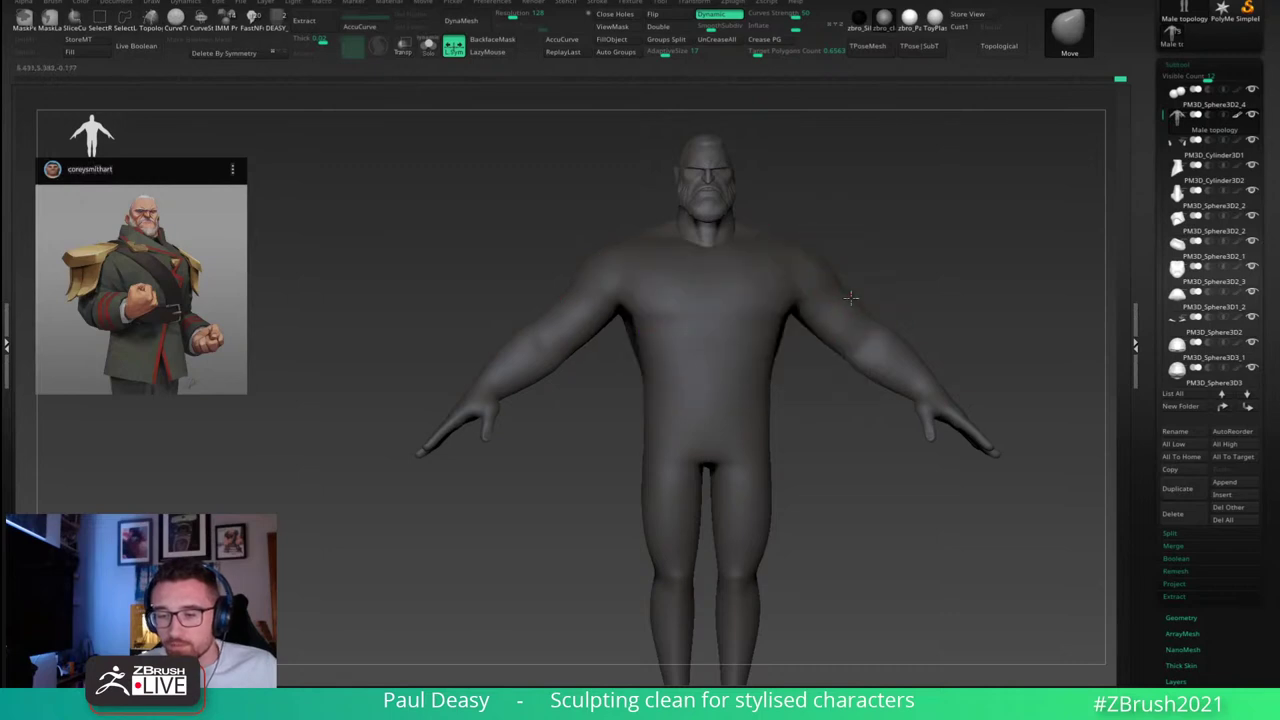
{"action": "right_click_drag", "start_coordinate": [949, 329], "coordinate": [851, 264], "text": "alt"}
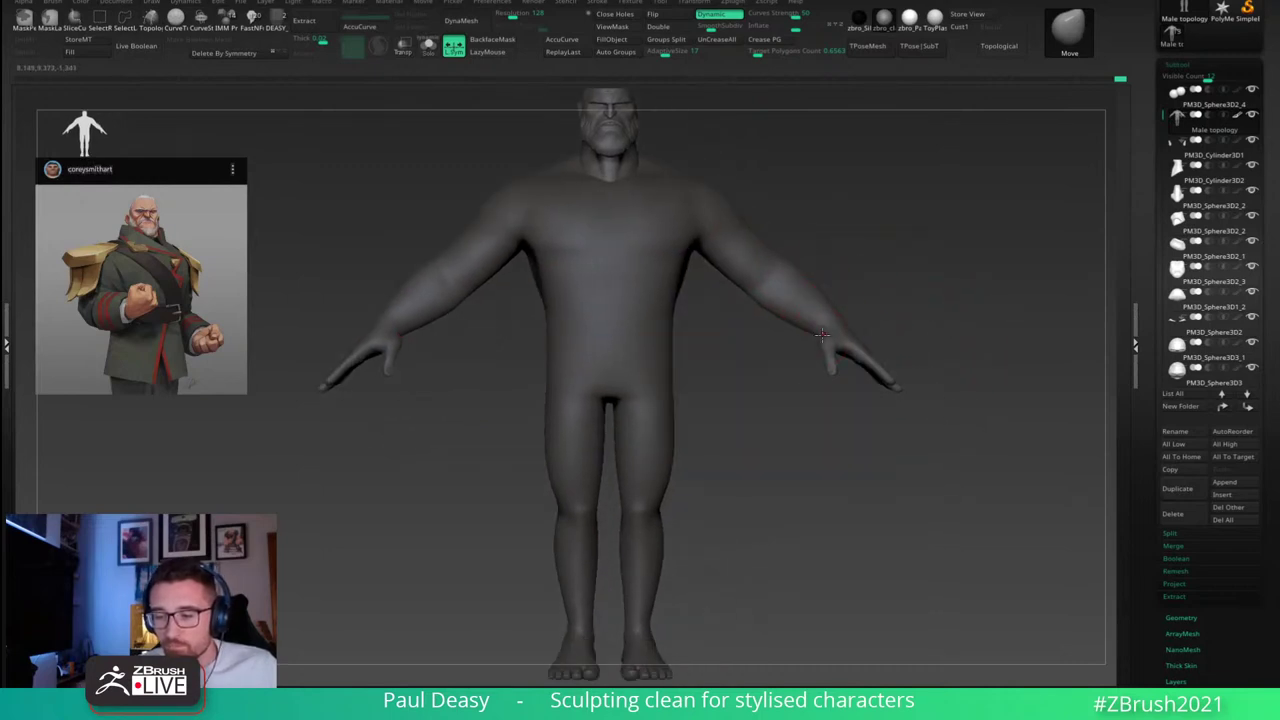
Step: Try to mask everything but the fingers and rotate them downward at the knuckles
{"action": "mouse_move", "coordinate": [909, 349]}
{"action": "right_mouse_down", "text": "alt"}
{"action": "mouse_move", "coordinate": [834, 337]}
{"action": "mouse_move", "coordinate": [840, 360]}
{"action": "mouse_move", "coordinate": [926, 394]}
{"action": "right_mouse_up", "text": "alt"}
{"action": "key", "text": "w"}
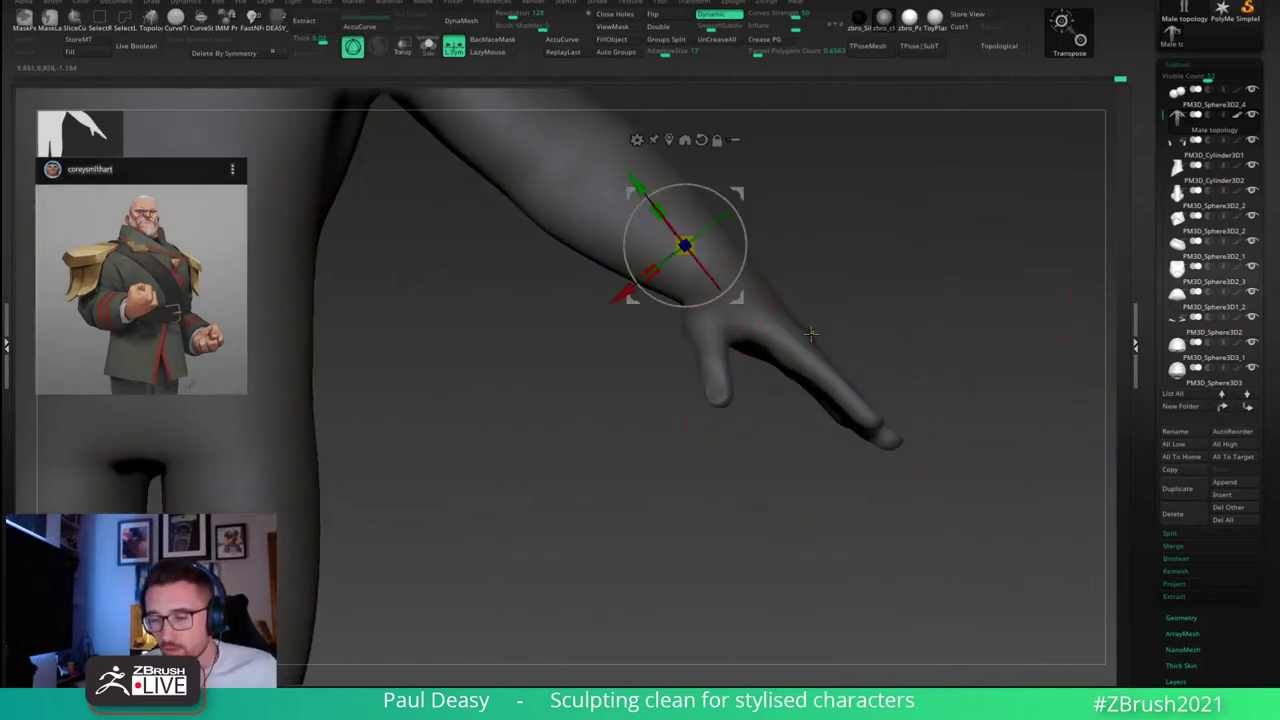
{"action": "left_click_drag", "start_coordinate": [785, 332], "coordinate": [811, 355], "text": "ctrl"}
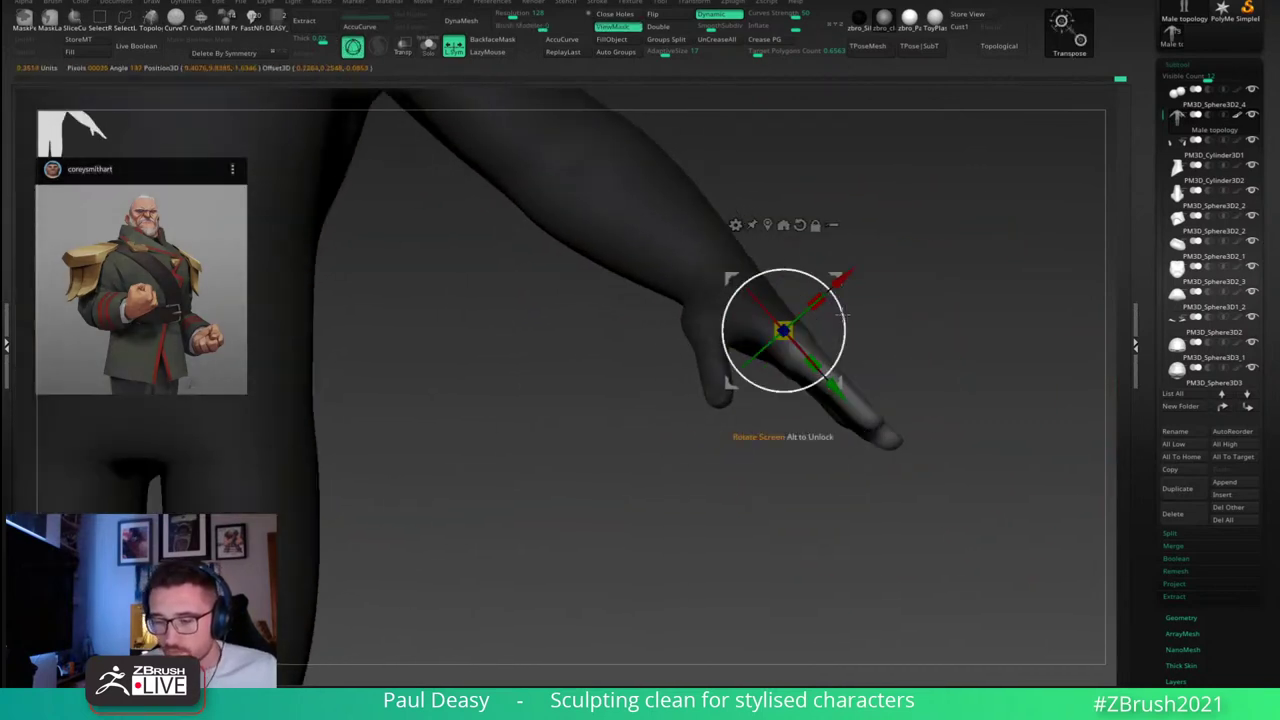
{"action": "mouse_move", "coordinate": [840, 293]}
{"action": "left_mouse_down"}
{"action": "mouse_move", "coordinate": [852, 345]}
{"action": "mouse_move", "coordinate": [853, 325]}
{"action": "left_mouse_up"}
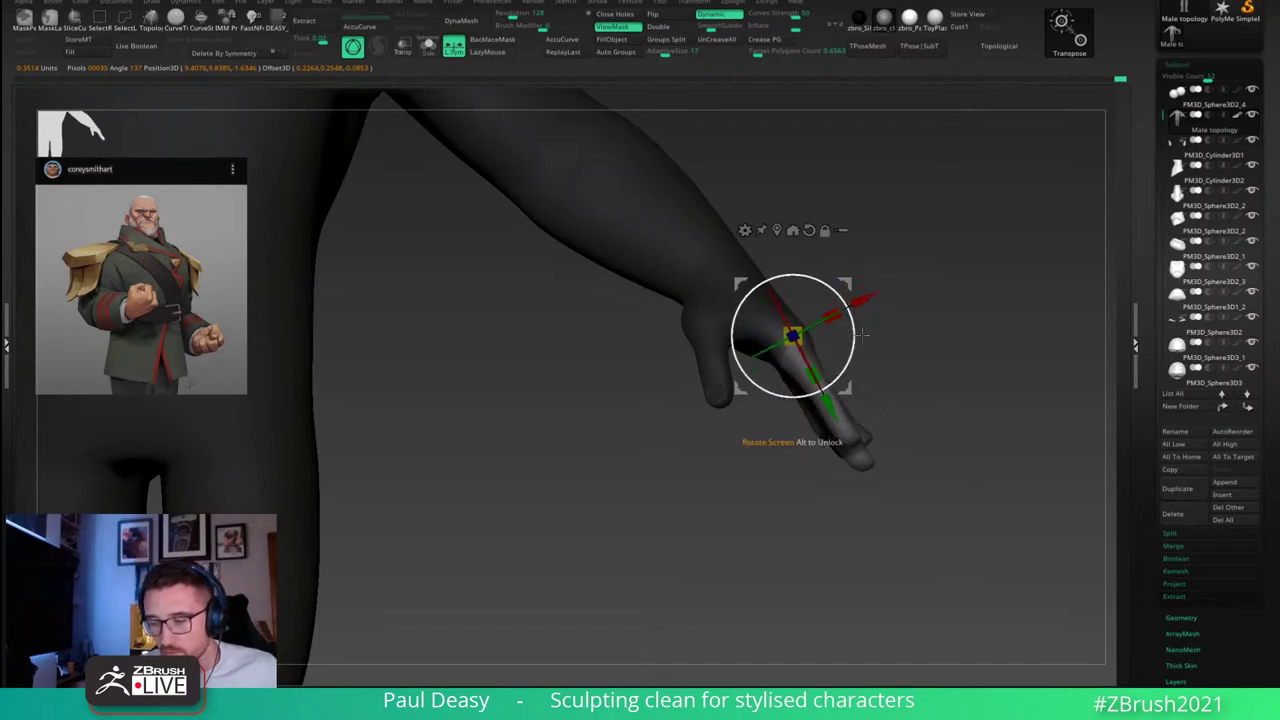
{"action": "key", "text": "ctrl+z"}
Step: Show the polyframe on the body and mask the fingers from the knuckles outward
{"action": "key", "text": "q"}
{"action": "key", "text": "w"}
{"action": "mouse_move", "coordinate": [934, 354]}
{"action": "left_mouse_down"}
{"action": "mouse_move", "coordinate": [946, 322]}
{"action": "mouse_move", "coordinate": [926, 332]}
{"action": "left_mouse_up"}
{"action": "key", "text": "q"}
{"action": "key", "text": "space"}
{"action": "key", "text": "shift+f"}
{"action": "key", "text": "w"}
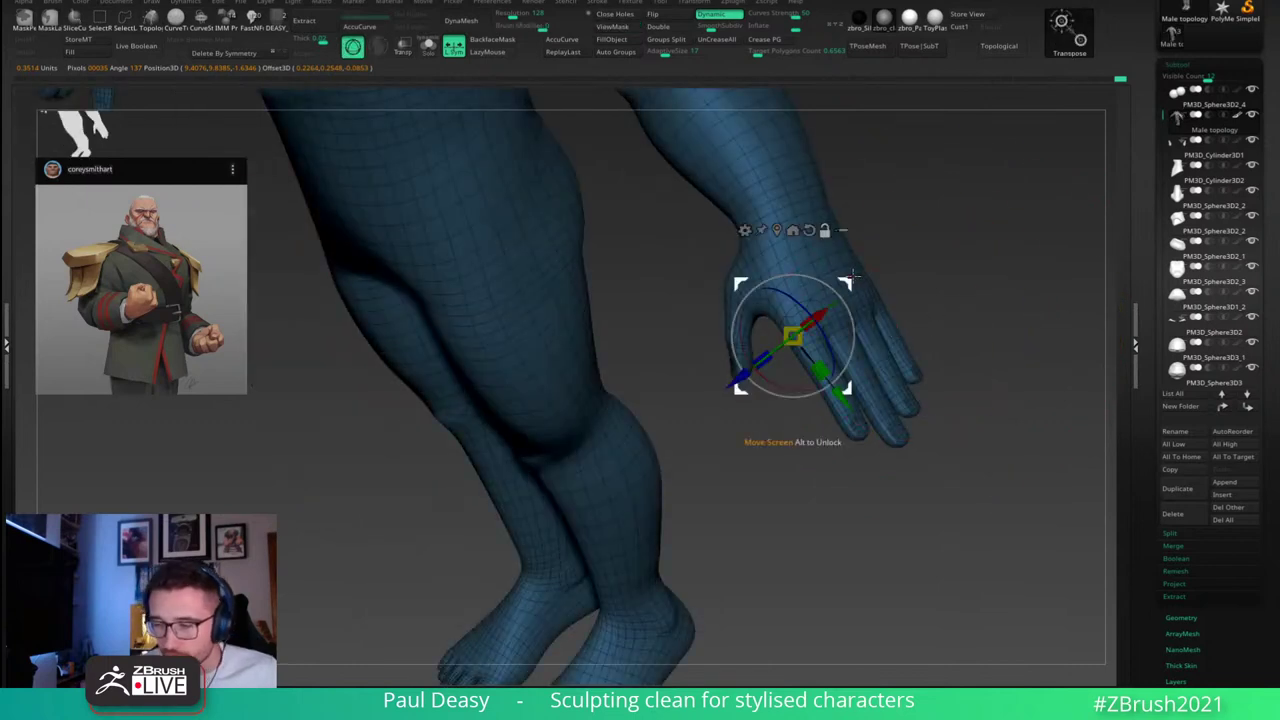
{"action": "left_click_drag", "start_coordinate": [846, 282], "coordinate": [709, 509], "text": "alt"}
{"action": "left_click_drag", "start_coordinate": [808, 297], "coordinate": [814, 312], "text": "ctrl"}
{"action": "key", "text": "q"}
{"action": "left_click_drag", "start_coordinate": [908, 300], "coordinate": [968, 312]}
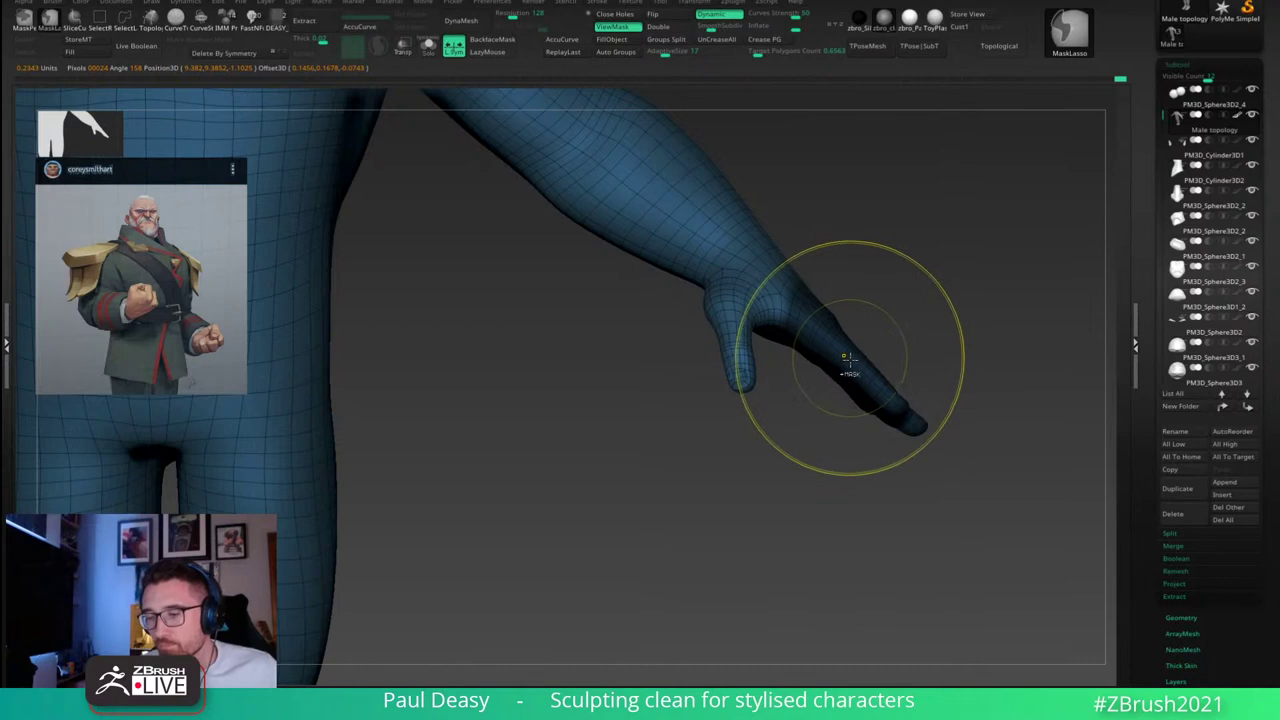
Step: Clean up the finger mask along the knuckle line, soften its edge and invert it to free the fingers
{"action": "left_click", "coordinate": [849, 362], "text": "ctrl"}
{"action": "right_click_drag", "start_coordinate": [851, 360], "coordinate": [885, 364]}
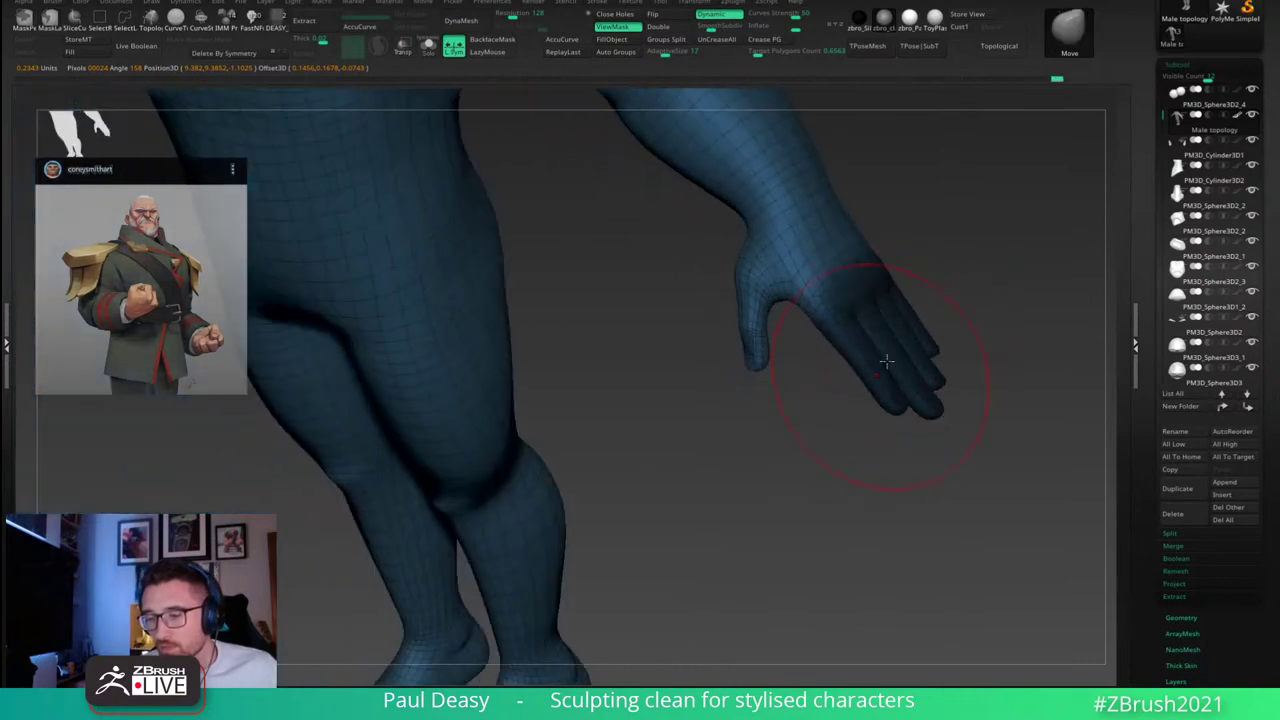
{"action": "right_click", "coordinate": [786, 398]}
{"action": "right_click_drag", "start_coordinate": [854, 311], "coordinate": [808, 354]}
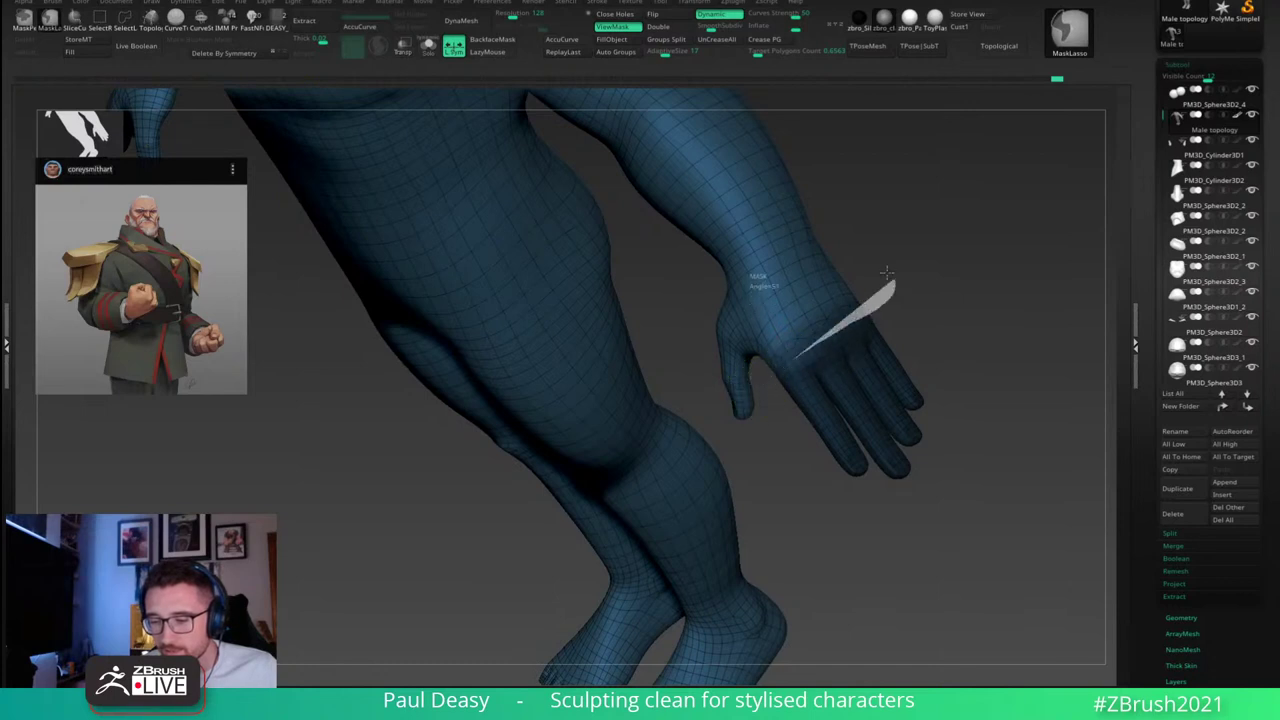
{"action": "mouse_move", "coordinate": [886, 272]}
{"action": "left_mouse_down", "text": "ctrl"}
{"action": "mouse_move", "coordinate": [738, 325]}
{"action": "mouse_move", "coordinate": [745, 340]}
{"action": "left_mouse_up", "text": "ctrl"}
{"action": "mouse_move", "coordinate": [934, 343]}
{"action": "right_mouse_down"}
{"action": "mouse_move", "coordinate": [940, 363]}
{"action": "mouse_move", "coordinate": [957, 348]}
{"action": "right_mouse_up"}
{"action": "left_click", "coordinate": [940, 363], "text": "ctrl"}
{"action": "left_click", "coordinate": [904, 374], "text": "ctrl"}
{"action": "left_click", "coordinate": [860, 400], "text": "ctrl"}
{"action": "left_click", "coordinate": [926, 374], "text": "ctrl"}
Step: Try to rotate the fingers downward with the gizmo pivot placed at the knuckles
{"action": "key", "text": "w"}
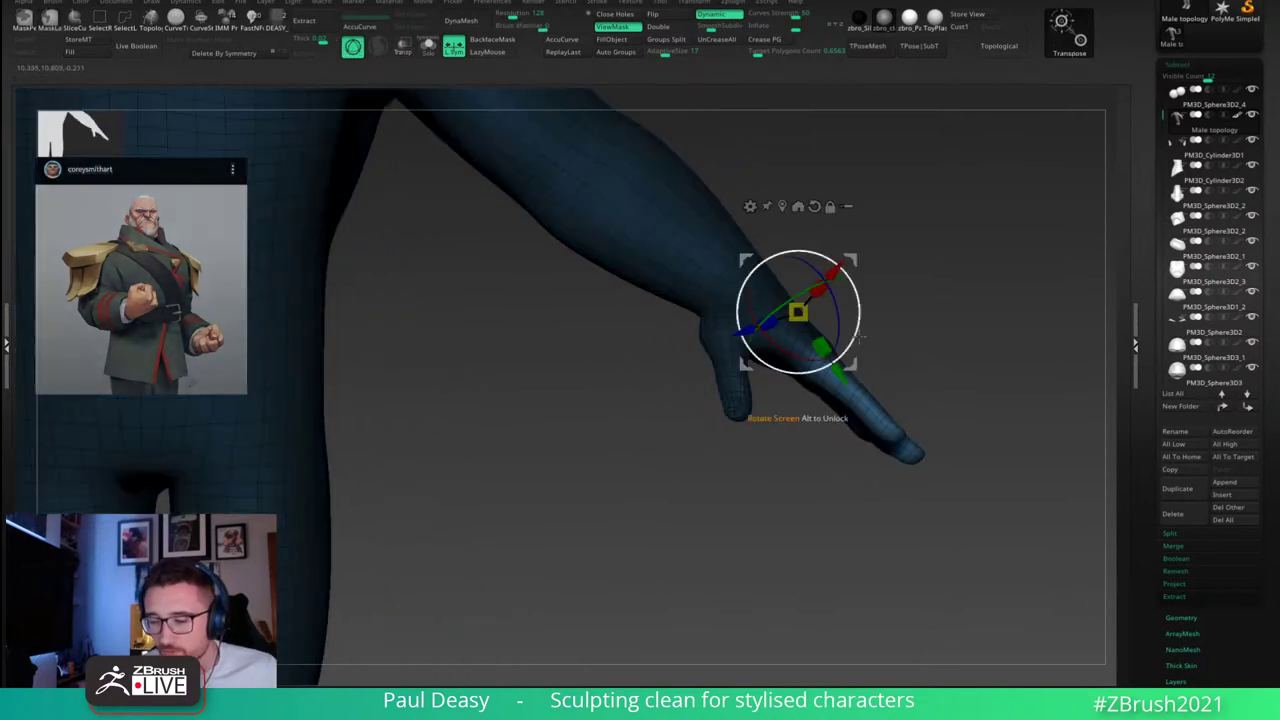
{"action": "left_click_drag", "start_coordinate": [851, 364], "coordinate": [872, 404], "text": "alt"}
{"action": "left_click", "coordinate": [835, 246], "text": "alt"}
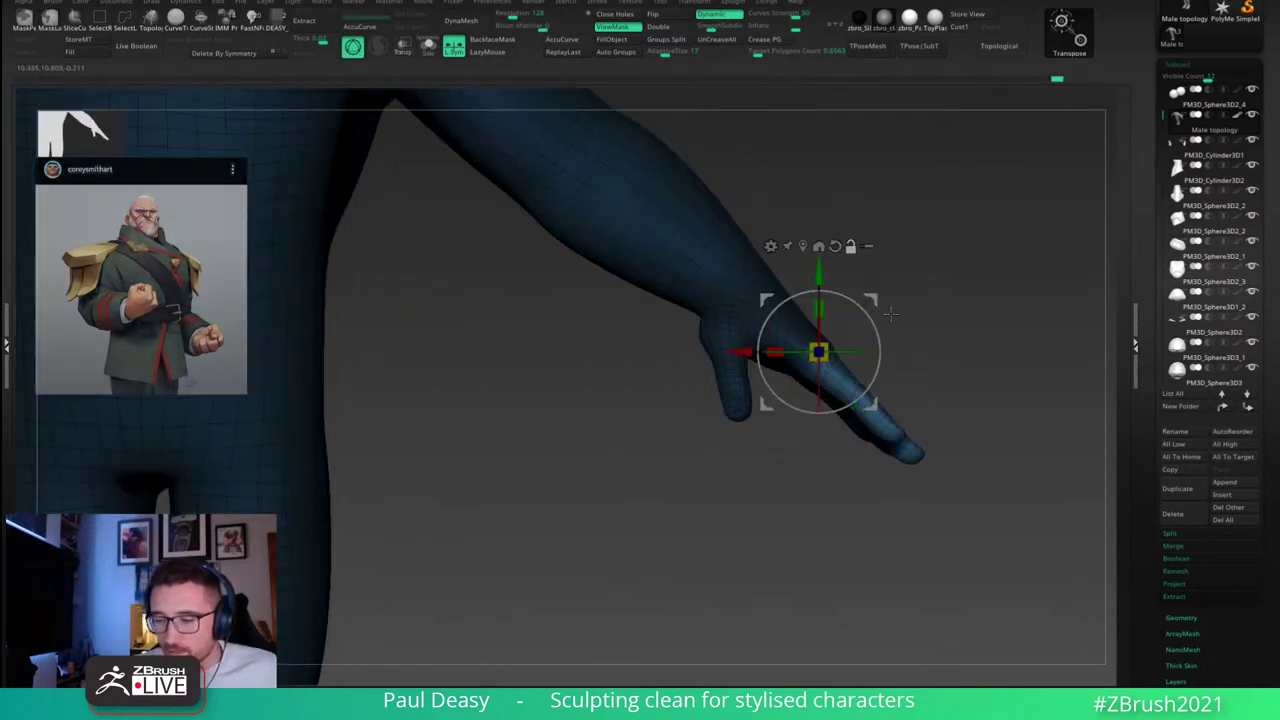
{"action": "mouse_move", "coordinate": [890, 314]}
{"action": "left_mouse_down"}
{"action": "mouse_move", "coordinate": [873, 308]}
{"action": "mouse_move", "coordinate": [882, 339]}
{"action": "left_mouse_up"}
{"action": "key", "text": "q"}
{"action": "key", "text": "ctrl+z"}
{"action": "key", "text": "w"}
{"action": "key", "text": "q"}
{"action": "key", "text": "space"}
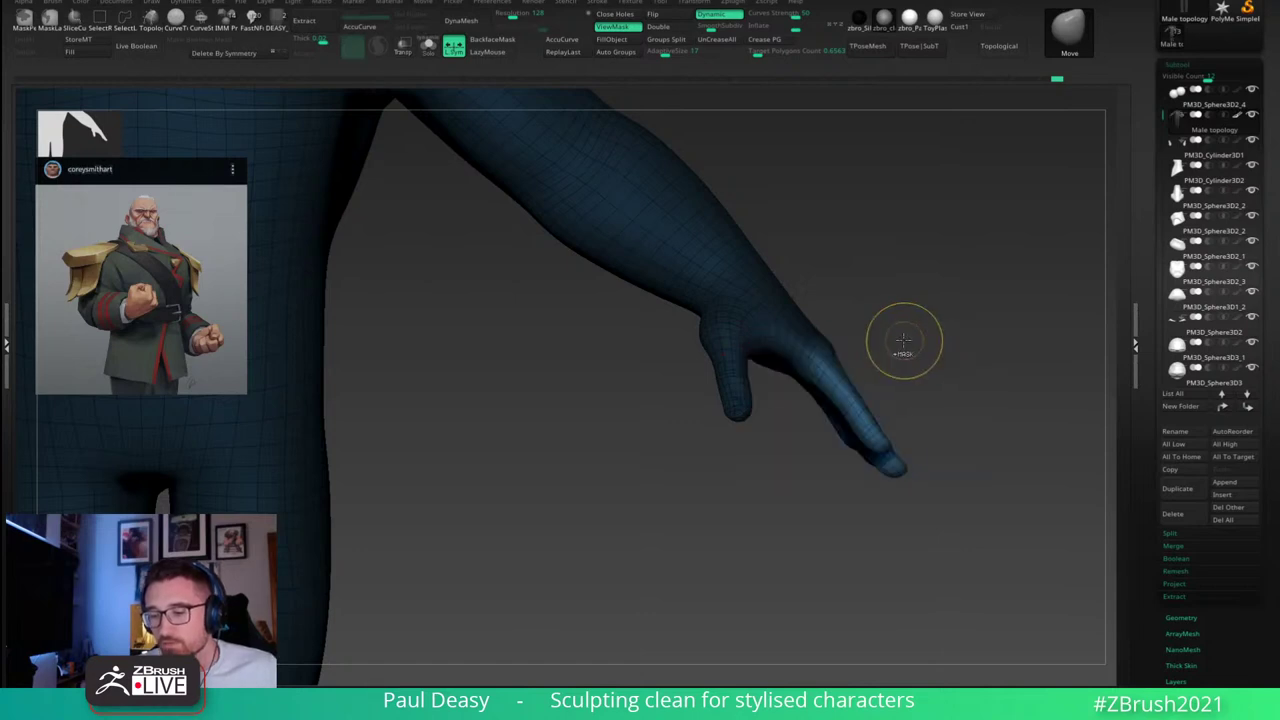
{"action": "key", "text": "ctrl+z"}
Step: Soften and invert the finger mask, rotate the fingers downward at the knuckles and clear the mask
{"action": "key", "text": "w"}
{"action": "key", "text": "q"}
{"action": "left_click", "coordinate": [887, 342], "text": "ctrl"}
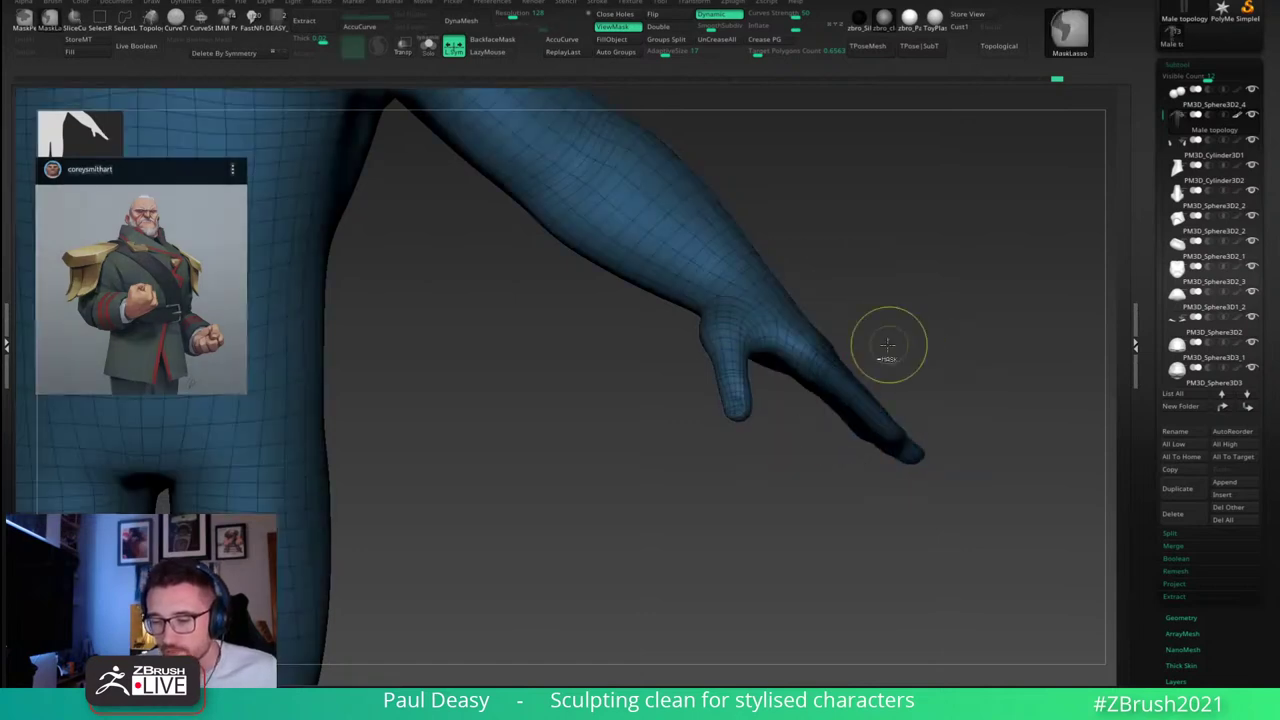
{"action": "left_click", "coordinate": [845, 380], "text": "ctrl"}
{"action": "left_click", "coordinate": [877, 354], "text": "ctrl"}
{"action": "key", "text": "w"}
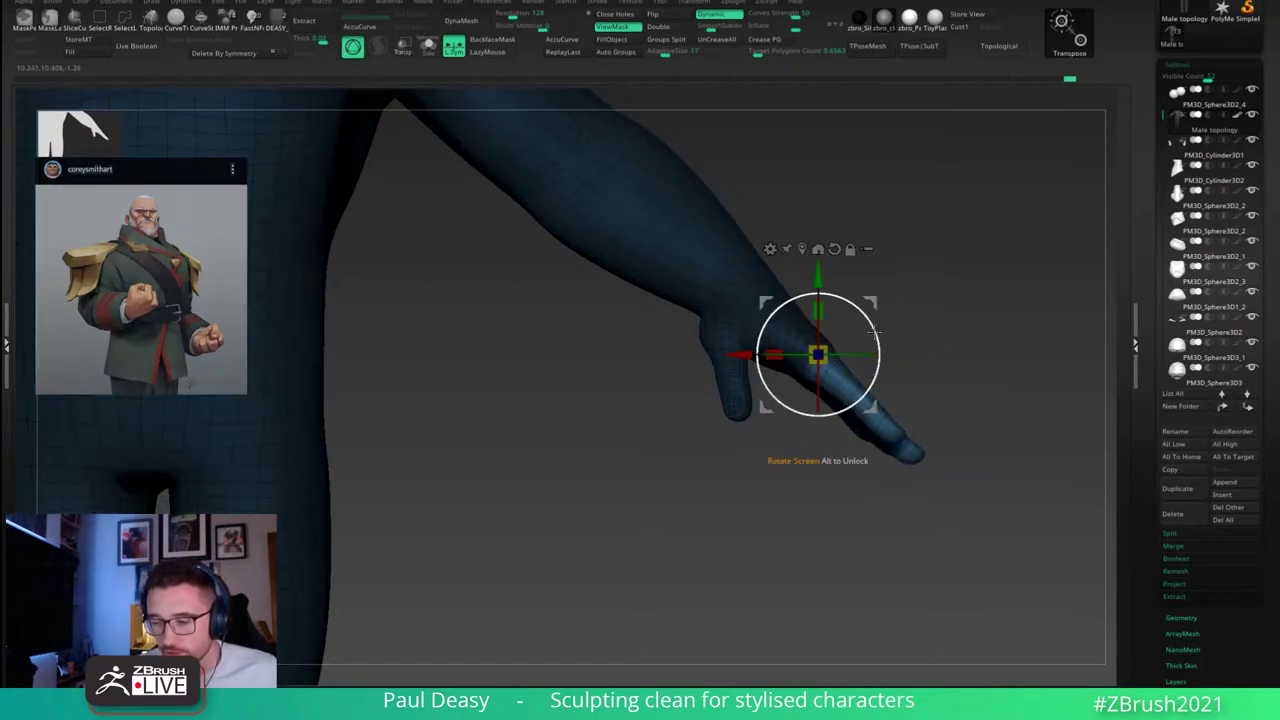
{"action": "left_click_drag", "start_coordinate": [875, 333], "coordinate": [880, 345]}
{"action": "key", "text": "q"}
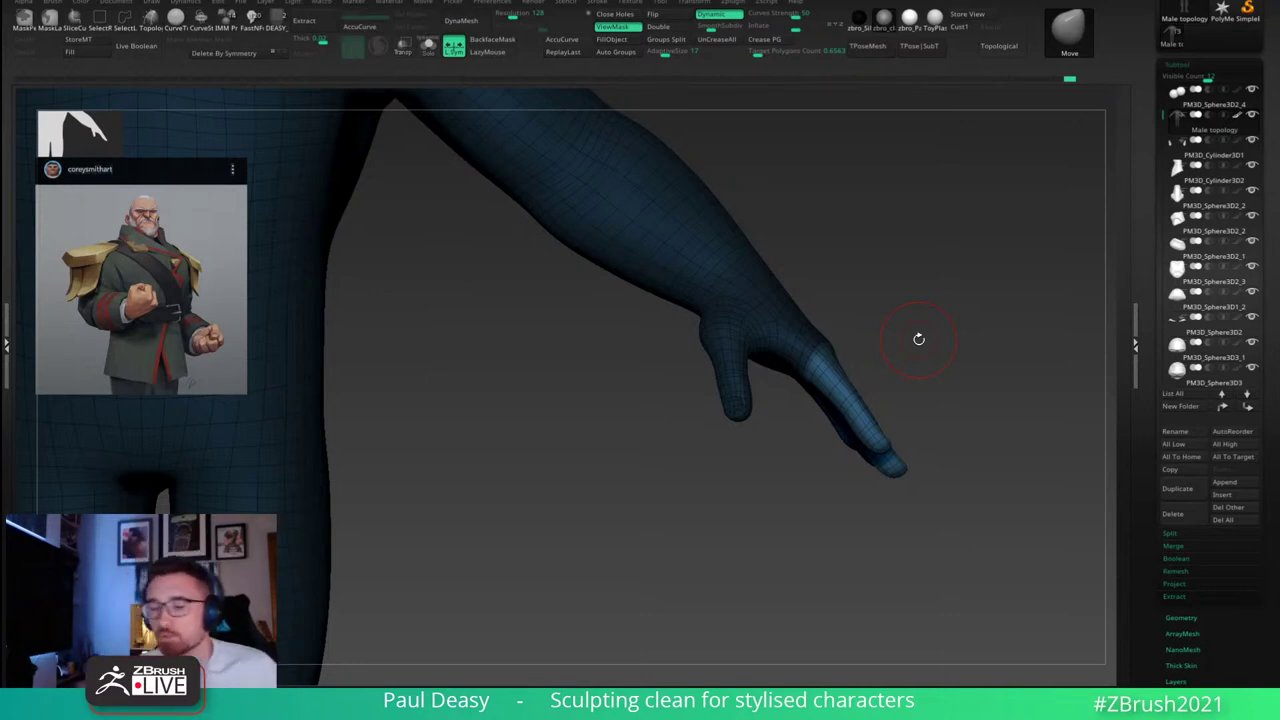
{"action": "left_click_drag", "start_coordinate": [904, 310], "coordinate": [910, 313], "text": "ctrl"}
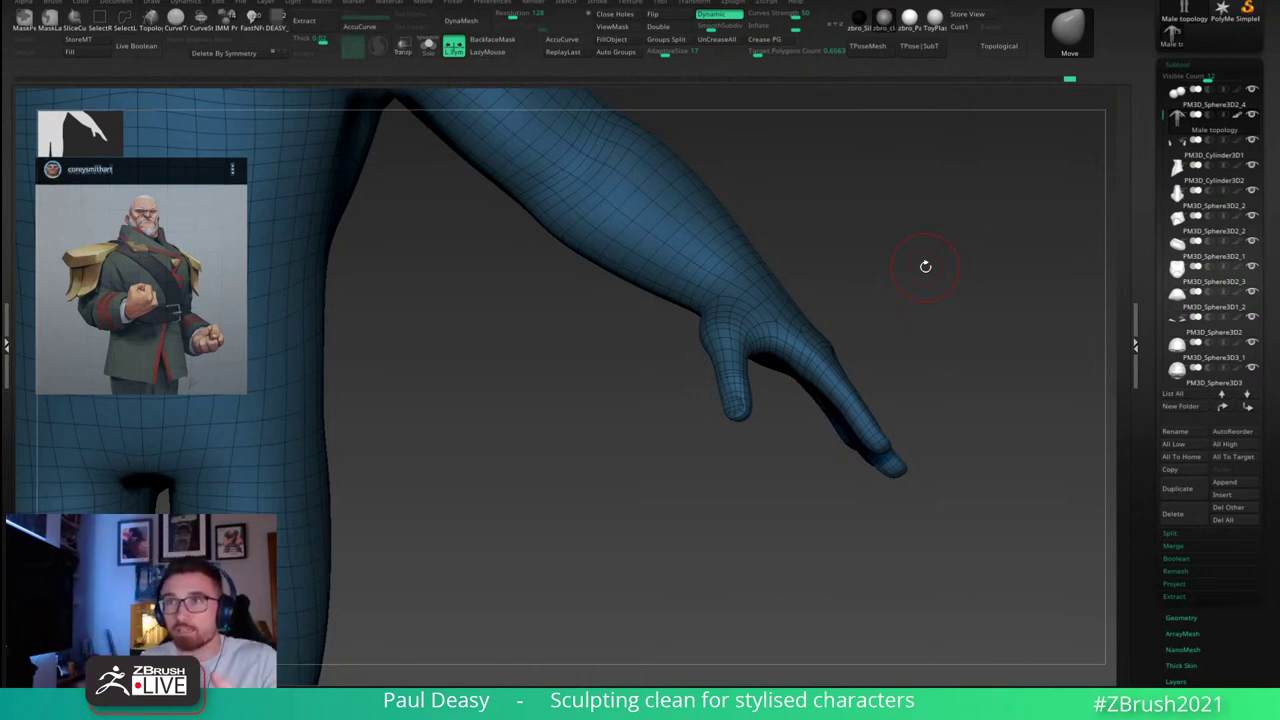
Step: Adjust the shape of the forearm and inner elbow with a resized Move brush from the front and side
{"action": "left_click_drag", "start_coordinate": [925, 266], "coordinate": [923, 266]}
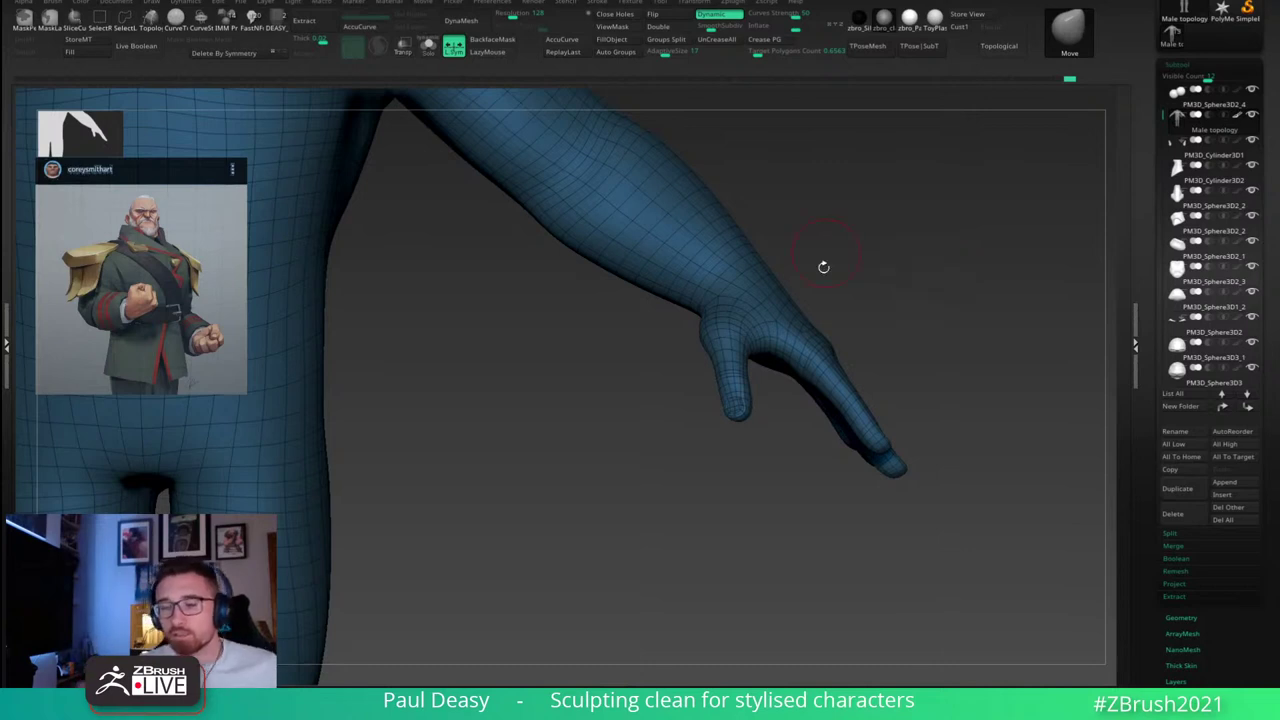
{"action": "key", "text": "space"}
{"action": "left_click_drag", "start_coordinate": [766, 290], "coordinate": [772, 290]}
{"action": "key", "text": "space"}
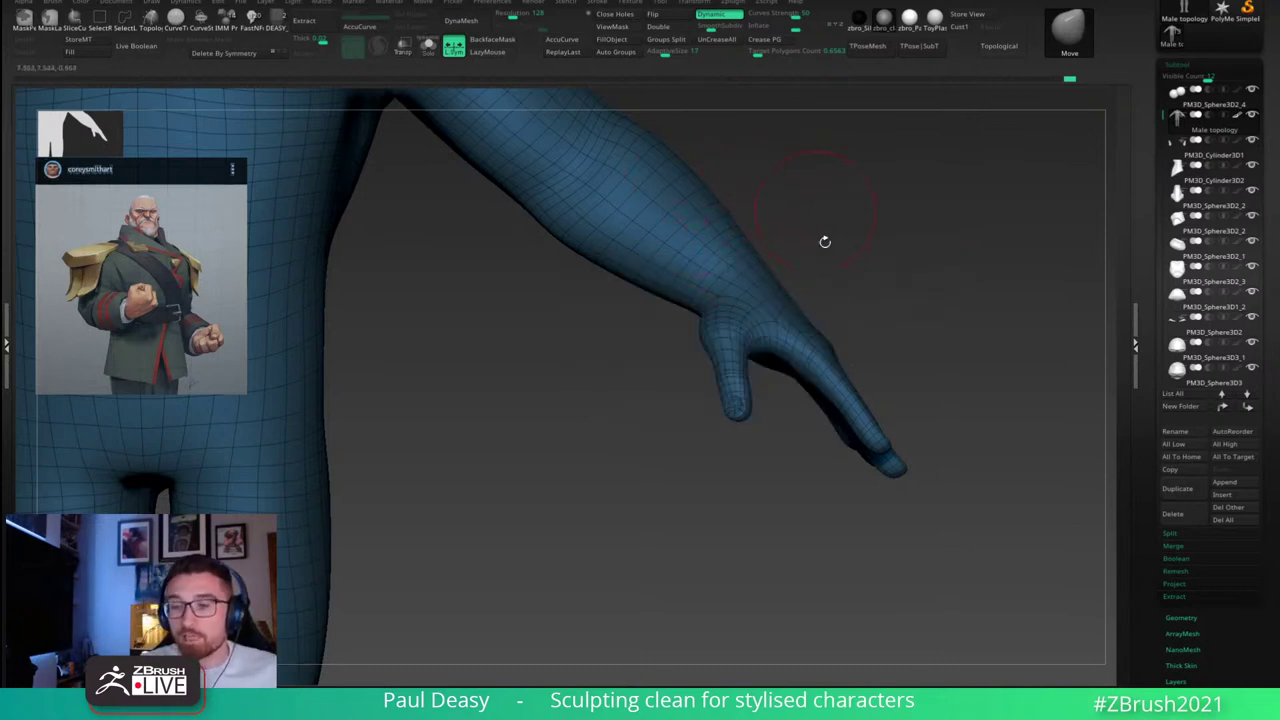
{"action": "left_click_drag", "start_coordinate": [824, 242], "coordinate": [834, 266], "text": "alt"}
{"action": "key", "text": "space"}
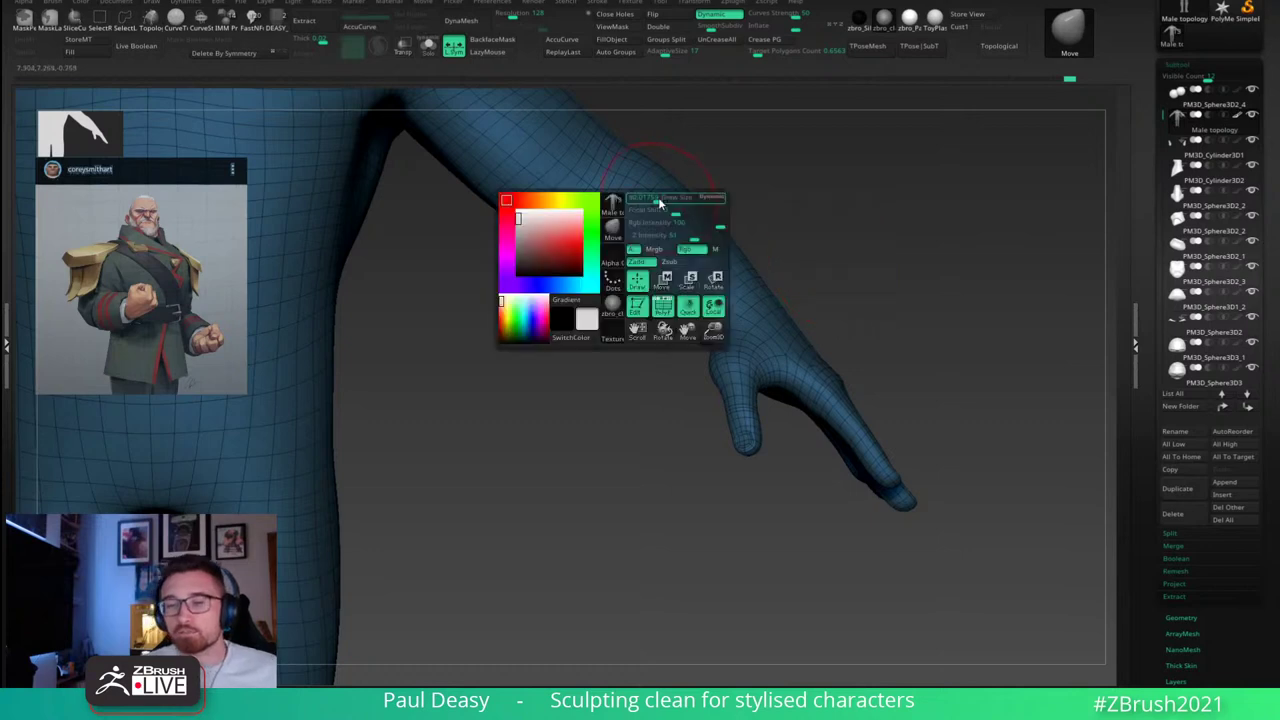
{"action": "left_click_drag", "start_coordinate": [778, 195], "coordinate": [735, 222]}
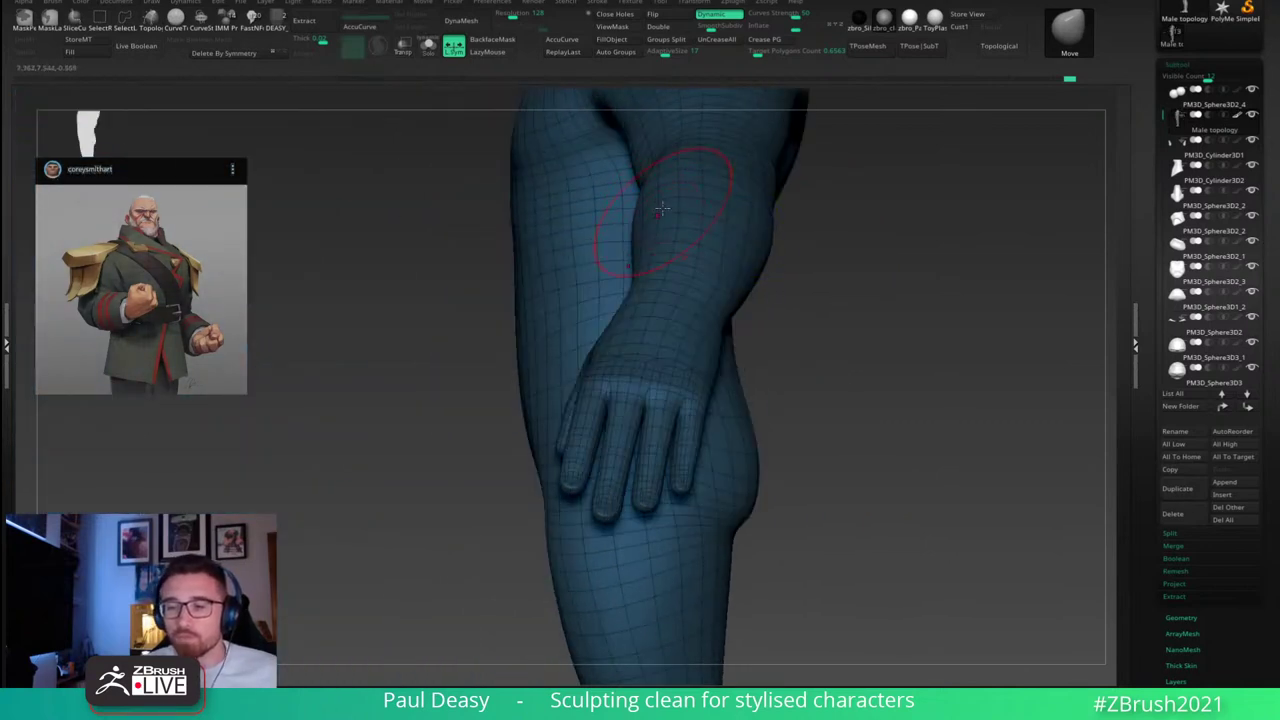
{"action": "right_click_drag", "start_coordinate": [668, 214], "coordinate": [672, 338], "text": "alt"}
{"action": "key", "text": "space"}
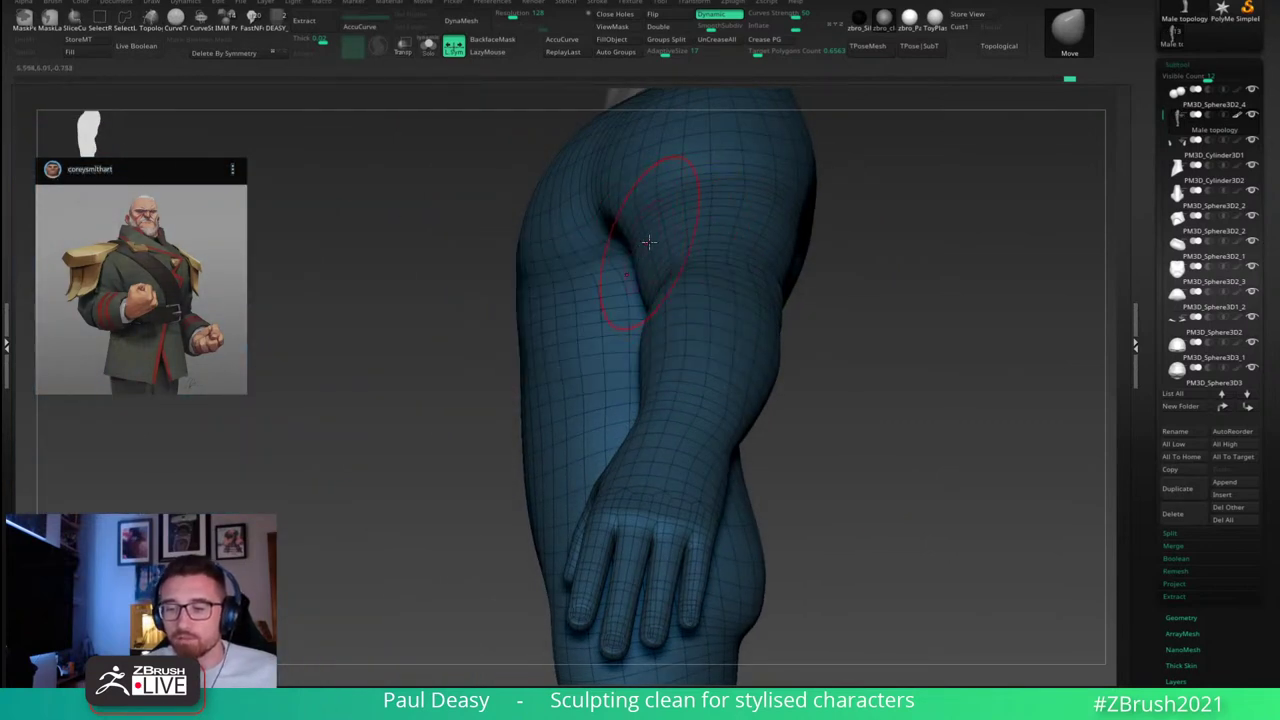
{"action": "right_click_drag", "start_coordinate": [646, 271], "coordinate": [654, 280]}
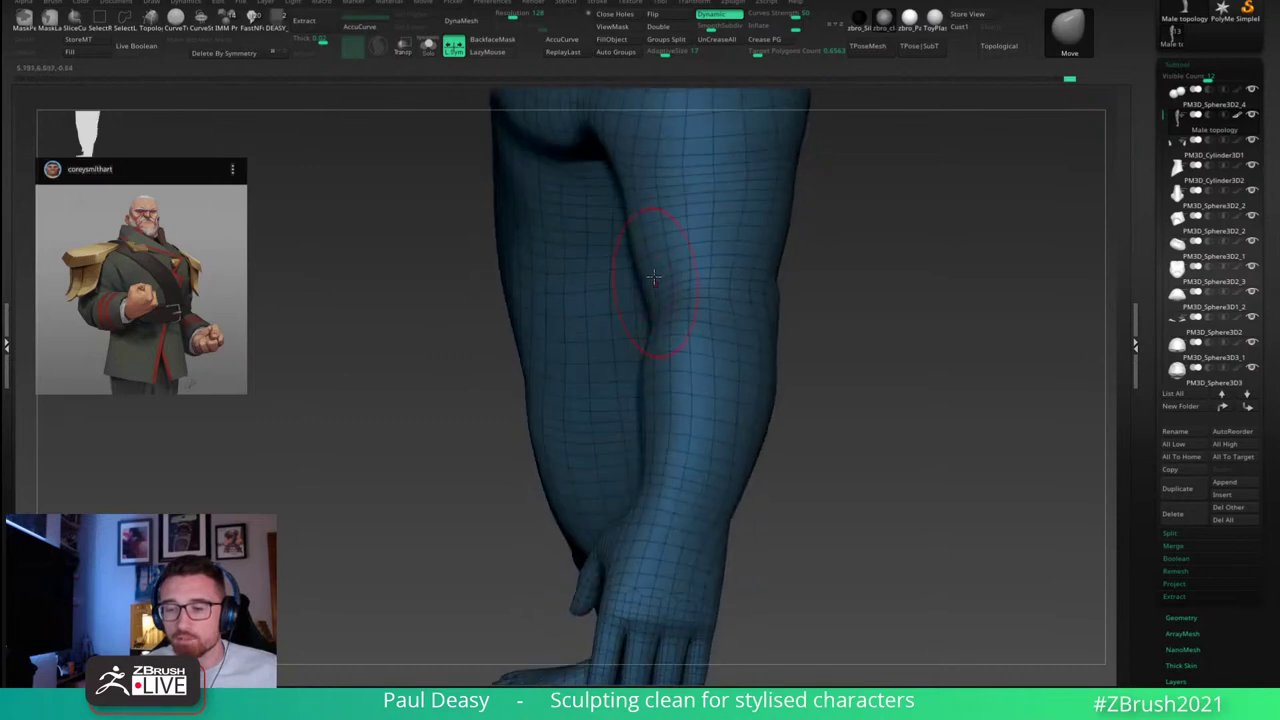
Step: Reshape the upper arm around the elbow with the Move brush from the side and from behind
{"action": "key", "text": "space"}
{"action": "key", "text": "space"}
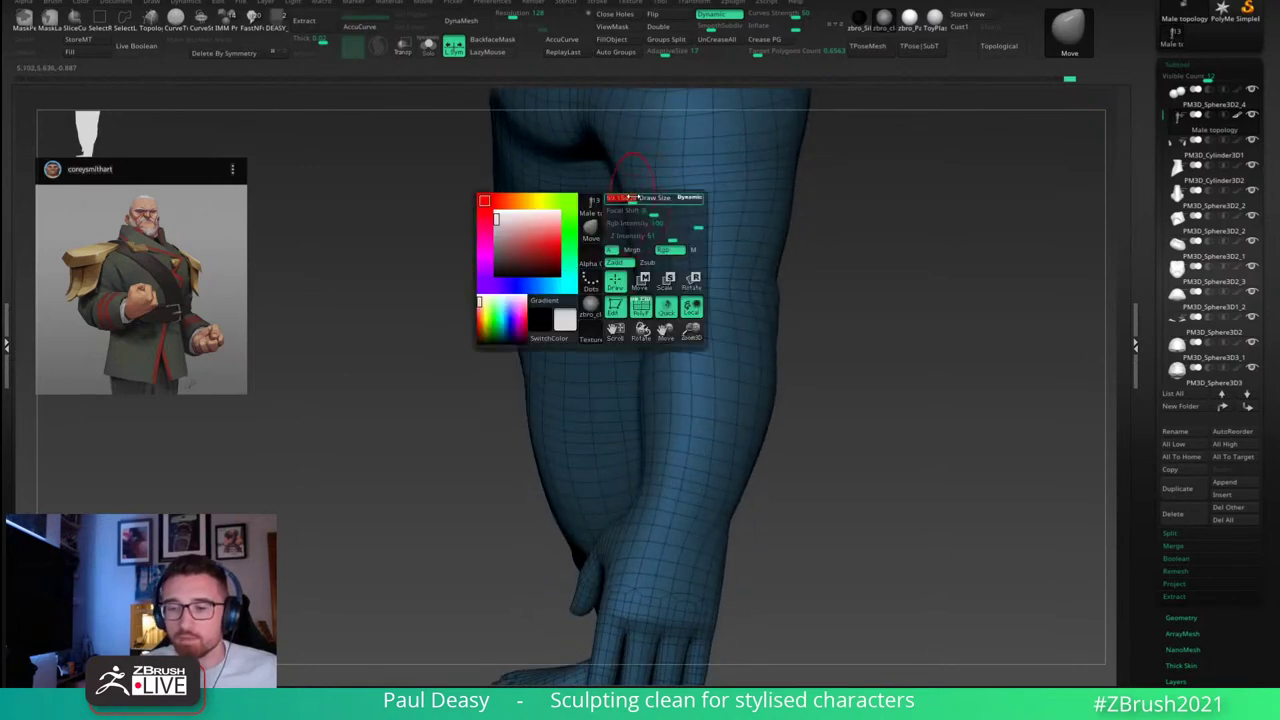
{"action": "left_click_drag", "start_coordinate": [811, 203], "coordinate": [808, 207]}
{"action": "mouse_move", "coordinate": [808, 207]}
{"action": "right_mouse_down"}
{"action": "mouse_move", "coordinate": [797, 206]}
{"action": "mouse_move", "coordinate": [799, 228]}
{"action": "right_mouse_up"}
{"action": "left_click_drag", "start_coordinate": [798, 228], "coordinate": [792, 212], "text": "shift"}
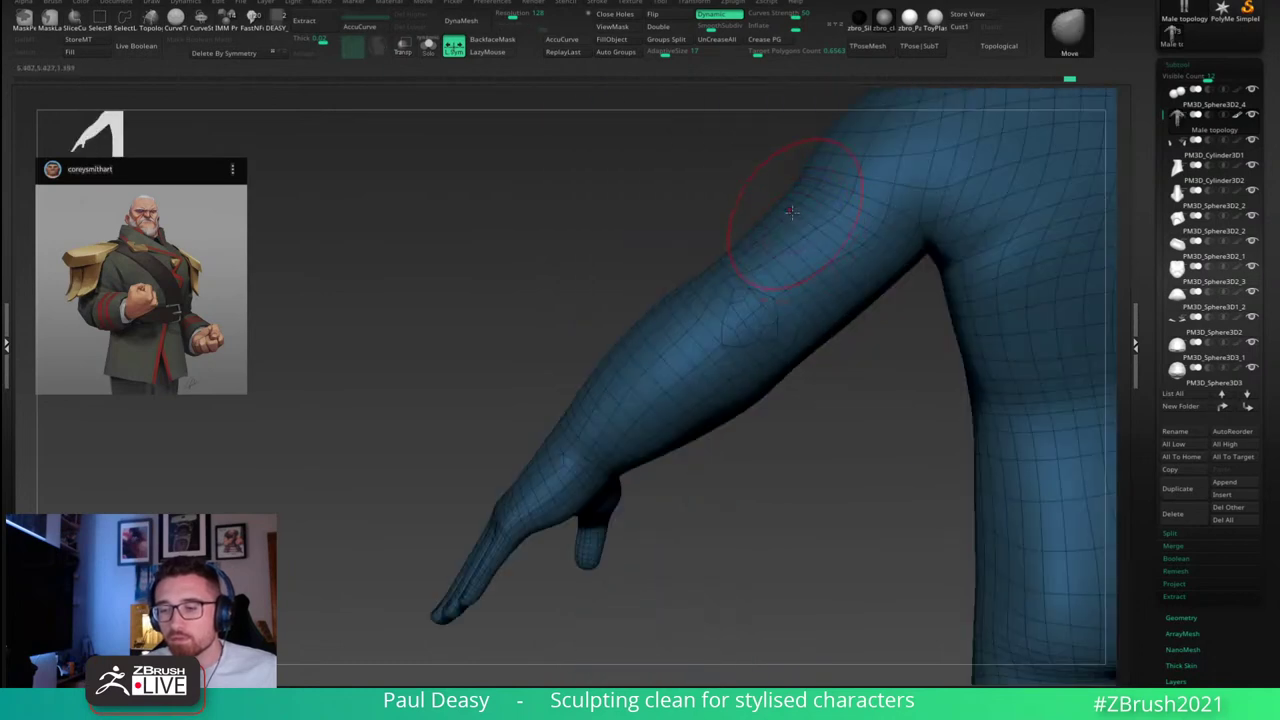
{"action": "right_click", "coordinate": [760, 250]}
{"action": "mouse_move", "coordinate": [863, 405]}
{"action": "right_mouse_down", "text": "ctrl"}
{"action": "mouse_move", "coordinate": [800, 403]}
{"action": "mouse_move", "coordinate": [749, 328]}
{"action": "right_mouse_up", "text": "ctrl"}
Step: Mask the torso and shoulders, lengthen the arms slightly along their axis with the gizmo and clear the mask
{"action": "key", "text": "space"}
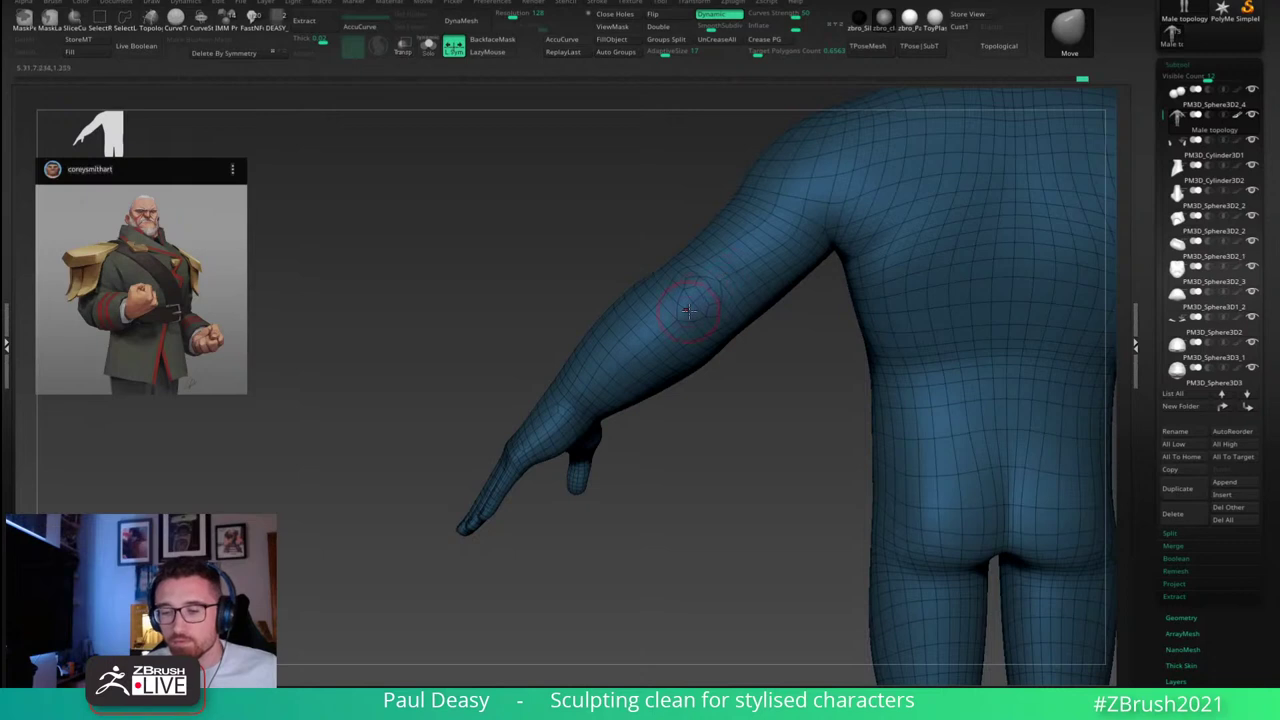
{"action": "key", "text": "ctrl"}
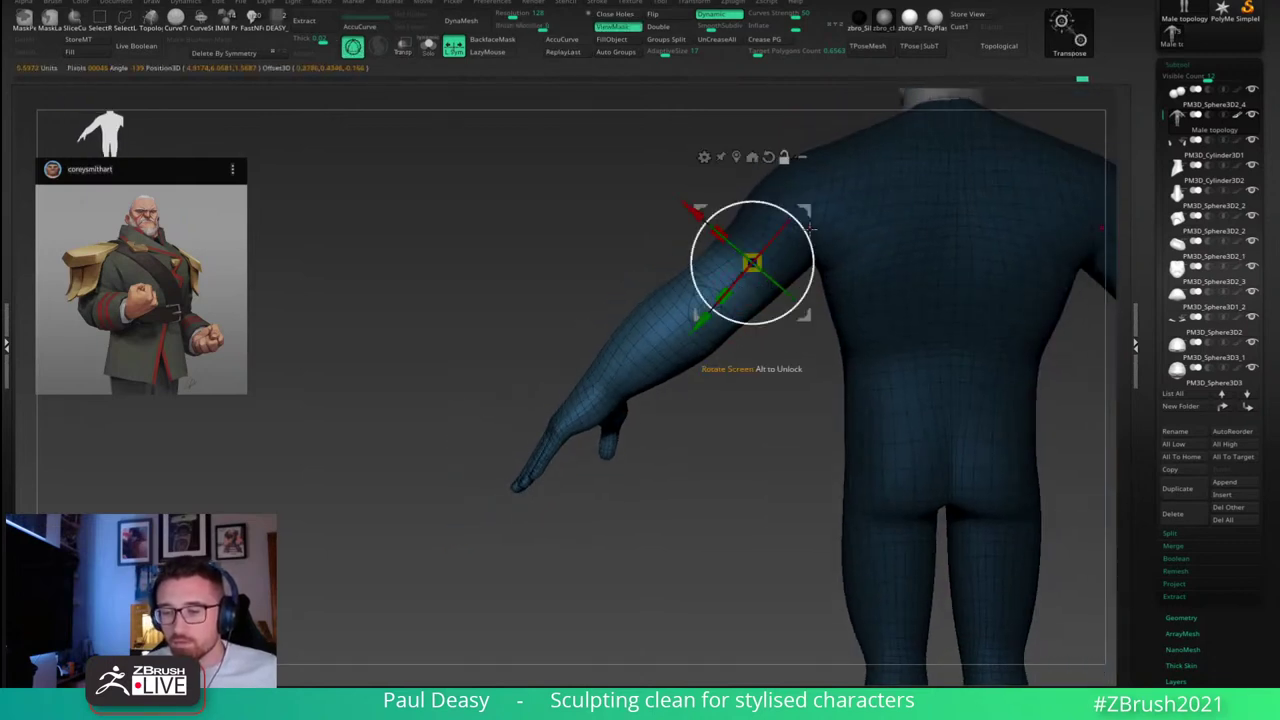
{"action": "key", "text": "w"}
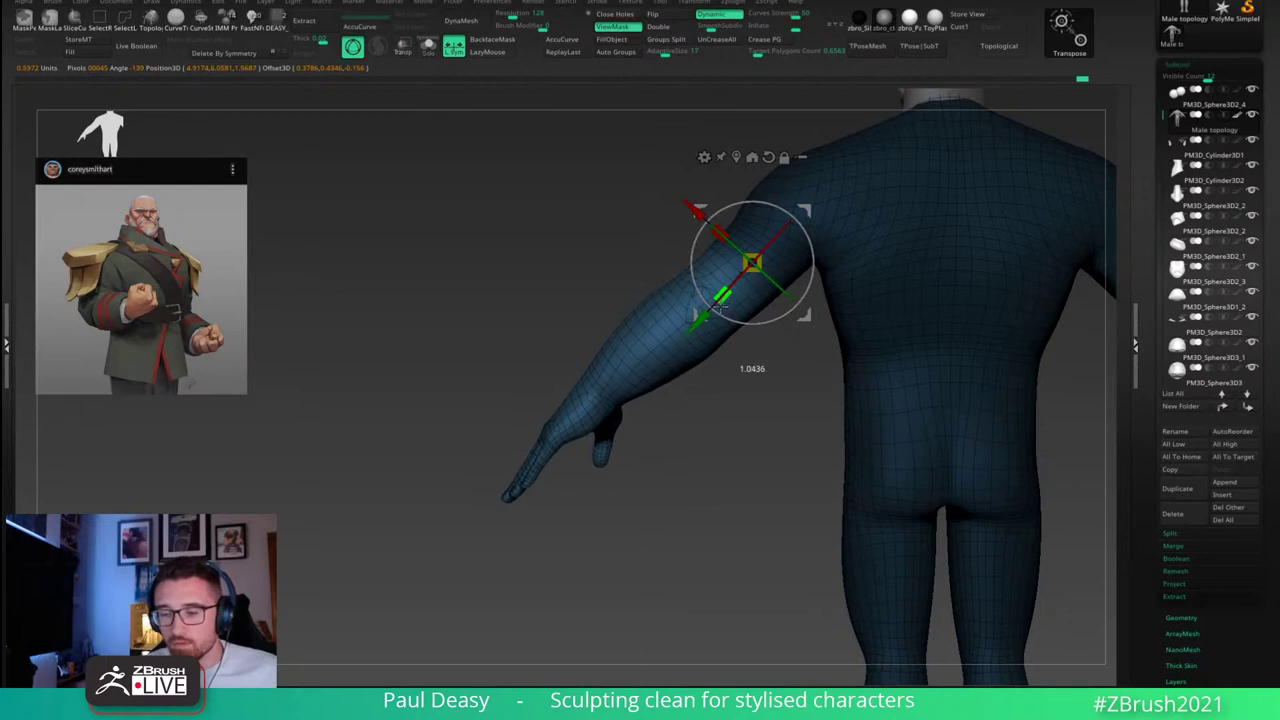
{"action": "key", "text": "q"}
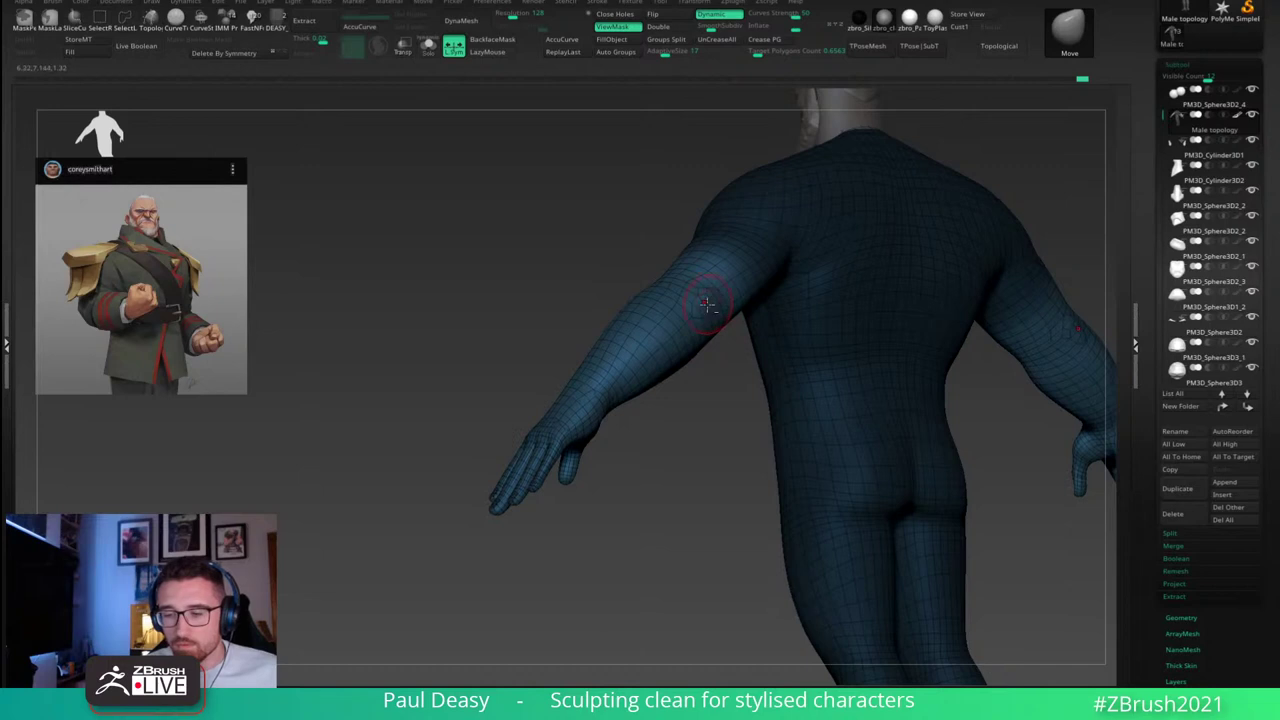
{"action": "left_click_drag", "start_coordinate": [720, 361], "coordinate": [876, 325]}
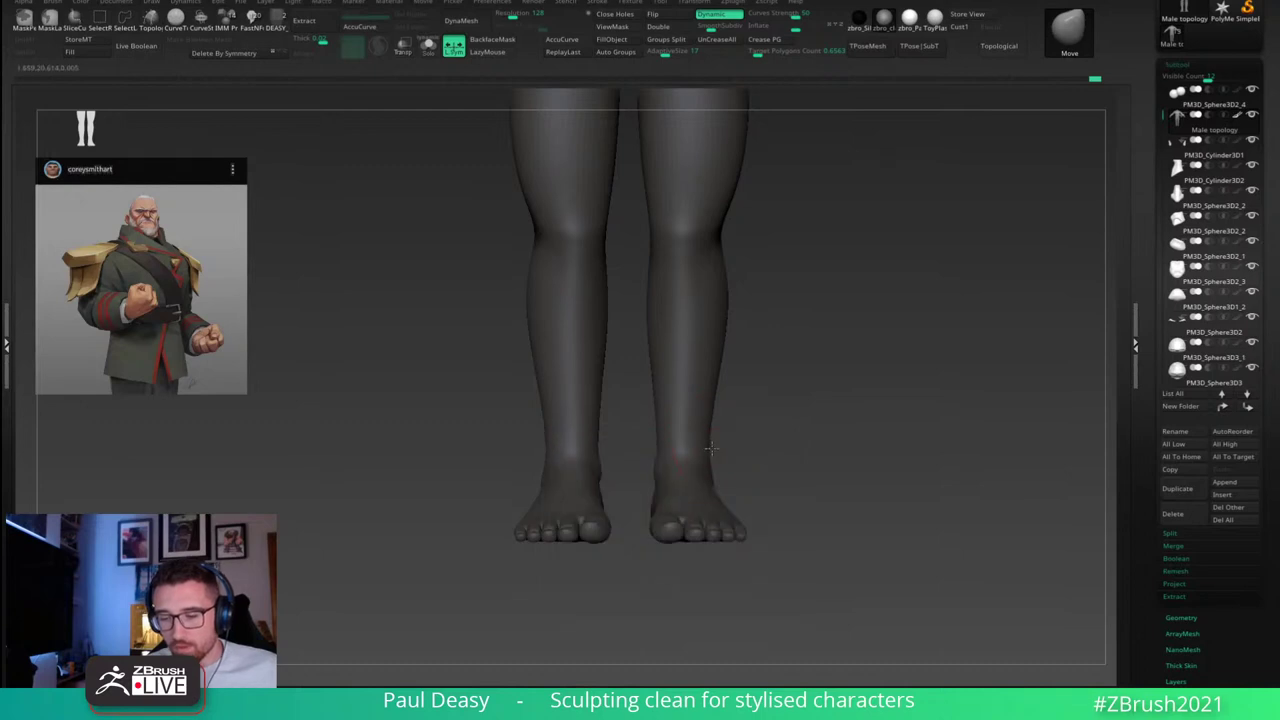
Step: Reshape the knees and the inner side of the legs just below them with a resized Move brush from the front
{"action": "left_click_drag", "start_coordinate": [807, 391], "coordinate": [796, 398], "text": "alt"}
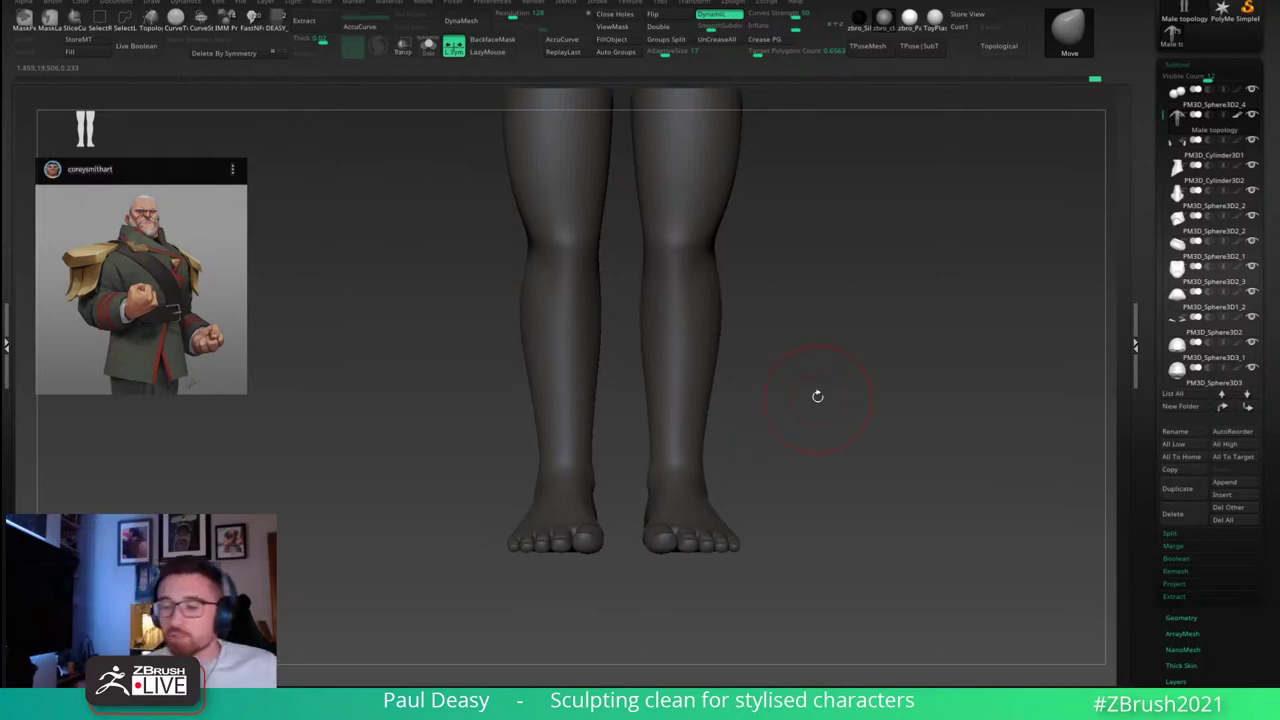
{"action": "left_click_drag", "start_coordinate": [817, 395], "coordinate": [800, 419], "text": "alt"}
{"action": "right_click", "coordinate": [731, 433]}
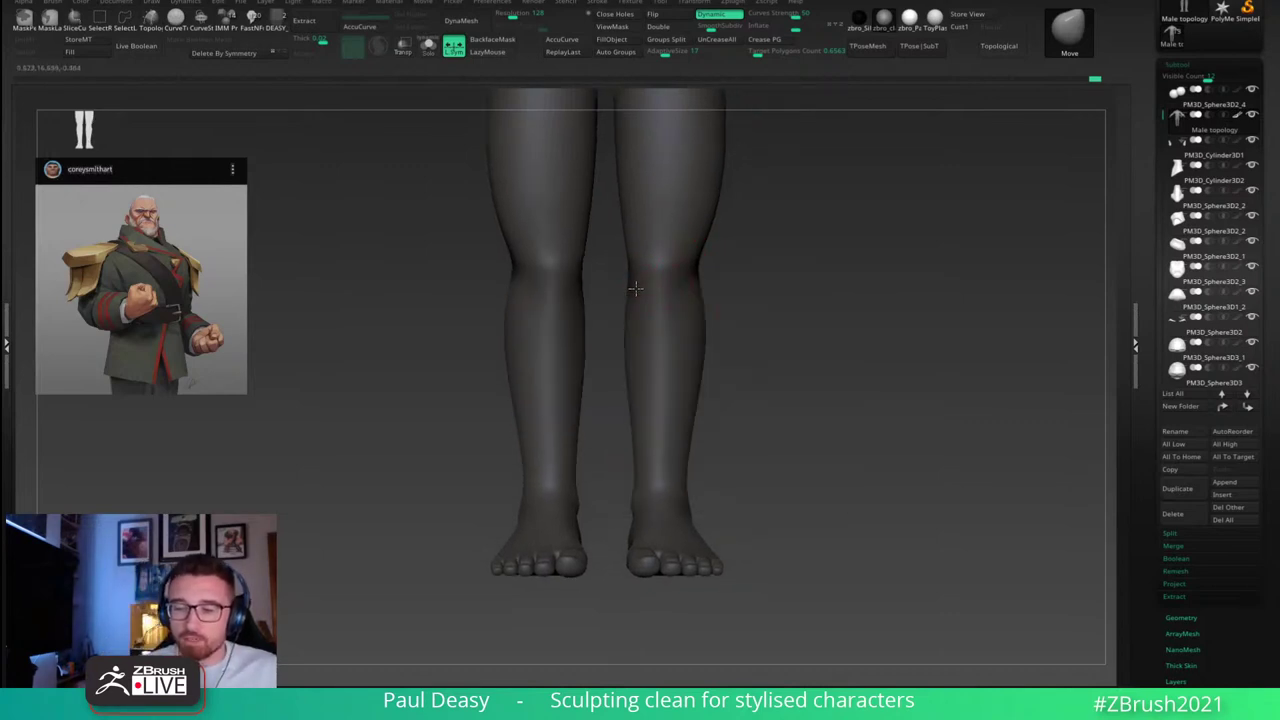
{"action": "key", "text": "space"}
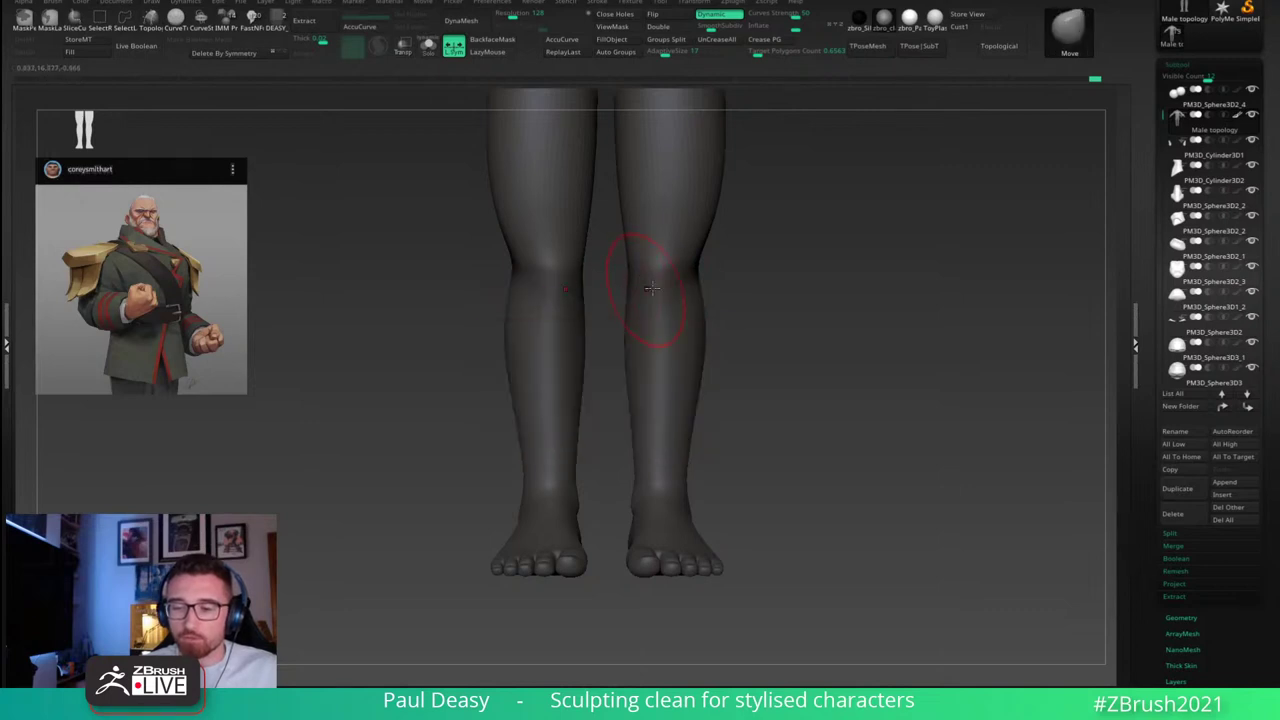
{"action": "left_click_drag", "start_coordinate": [661, 283], "coordinate": [661, 291]}
{"action": "right_click", "coordinate": [632, 308]}
Step: Refine the inner calf contours down towards the ankles with the Move brush from behind
{"action": "left_click_drag", "start_coordinate": [786, 332], "coordinate": [655, 320]}
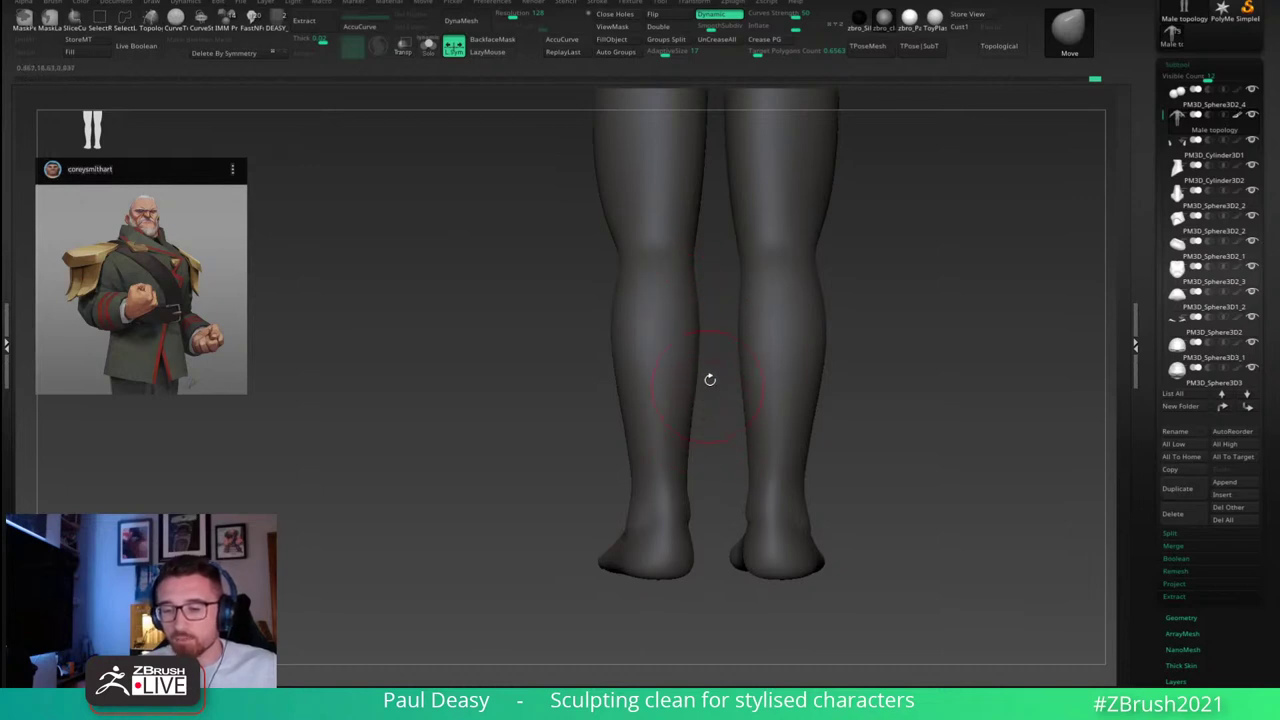
{"action": "right_click_drag", "start_coordinate": [710, 380], "coordinate": [666, 366]}
{"action": "key", "text": "space"}
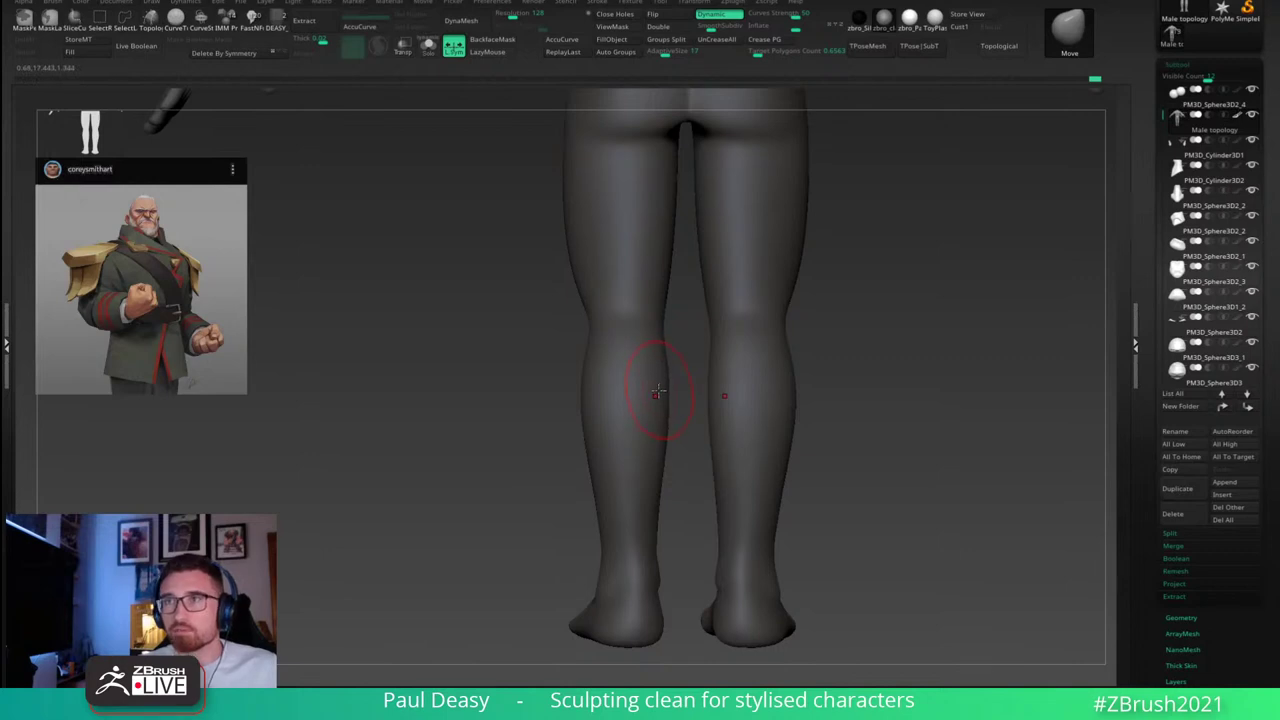
{"action": "key", "text": "space"}
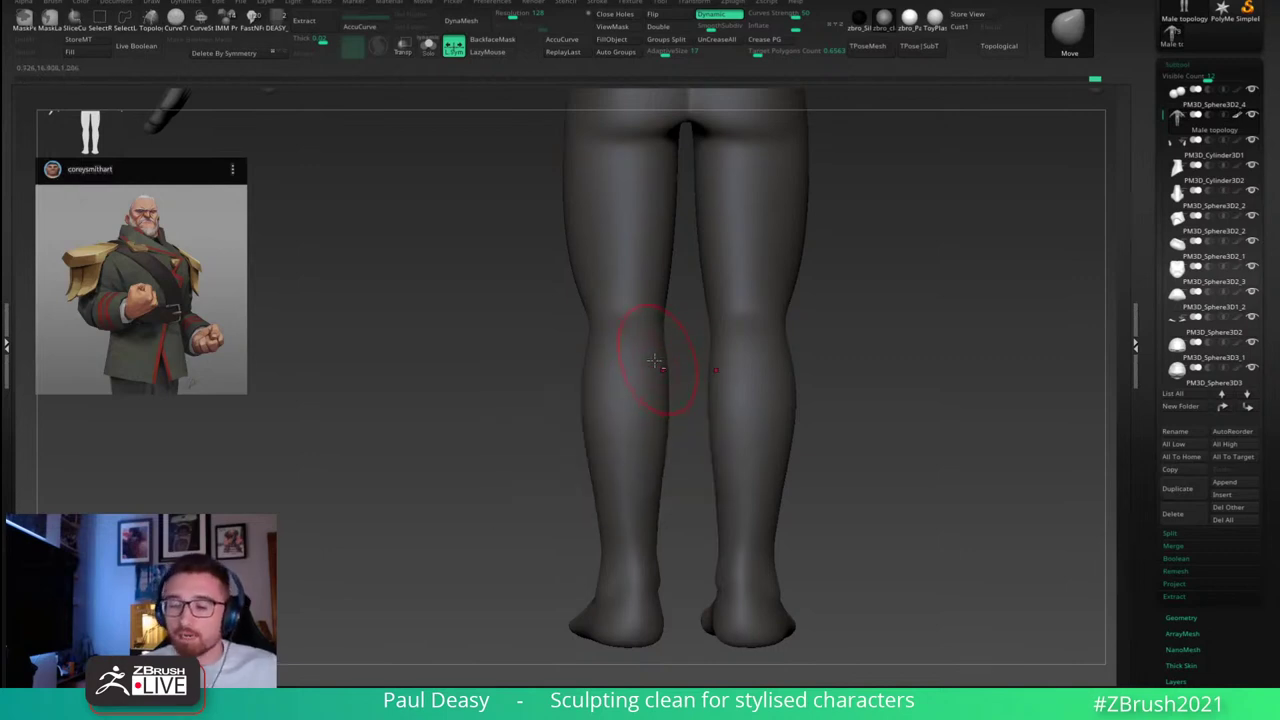
{"action": "left_click_drag", "start_coordinate": [680, 488], "coordinate": [674, 456], "text": "alt"}
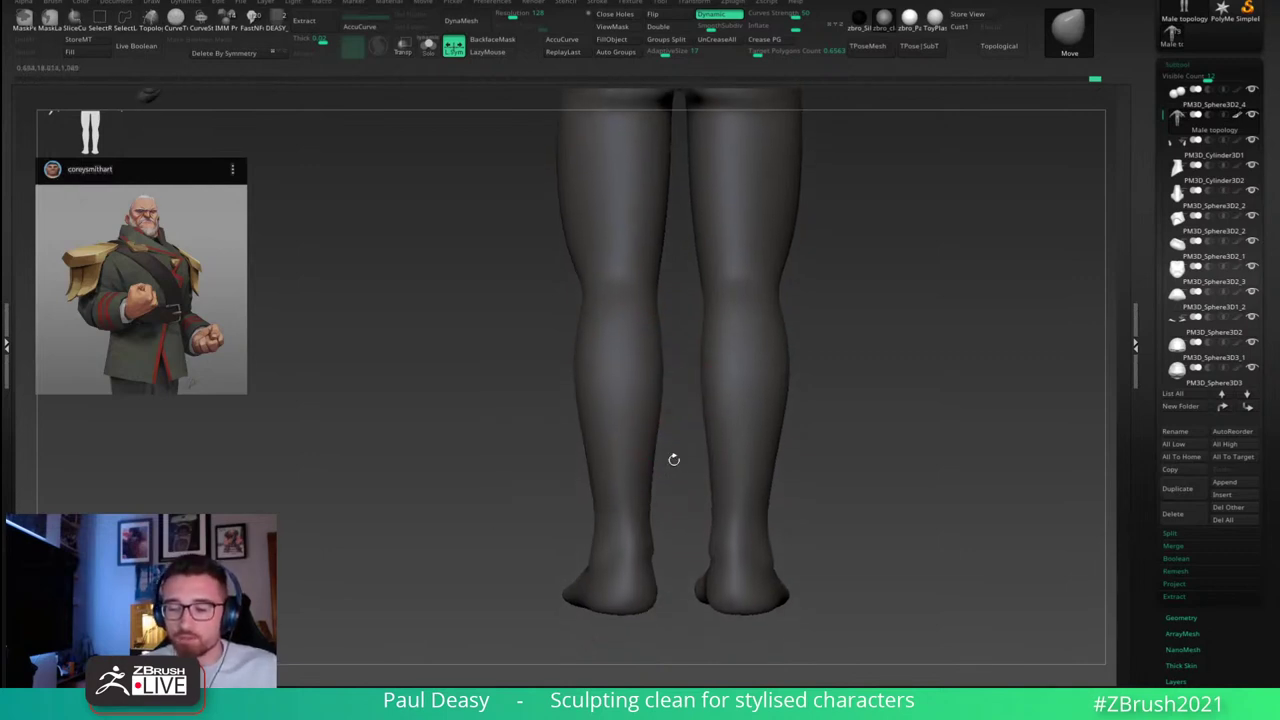
{"action": "left_click_drag", "start_coordinate": [654, 339], "coordinate": [652, 330]}
{"action": "left_click_drag", "start_coordinate": [673, 398], "coordinate": [666, 354], "text": "alt"}
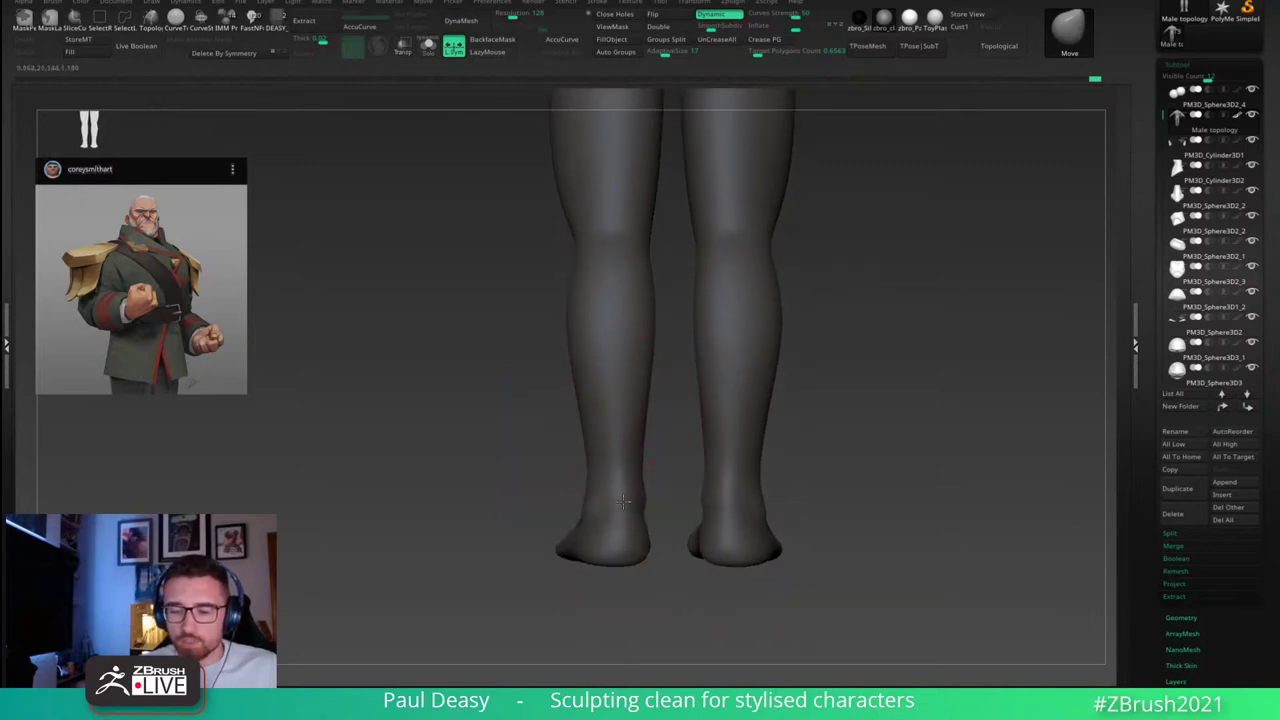
{"action": "right_click_drag", "start_coordinate": [668, 428], "coordinate": [680, 372], "text": "ctrl"}
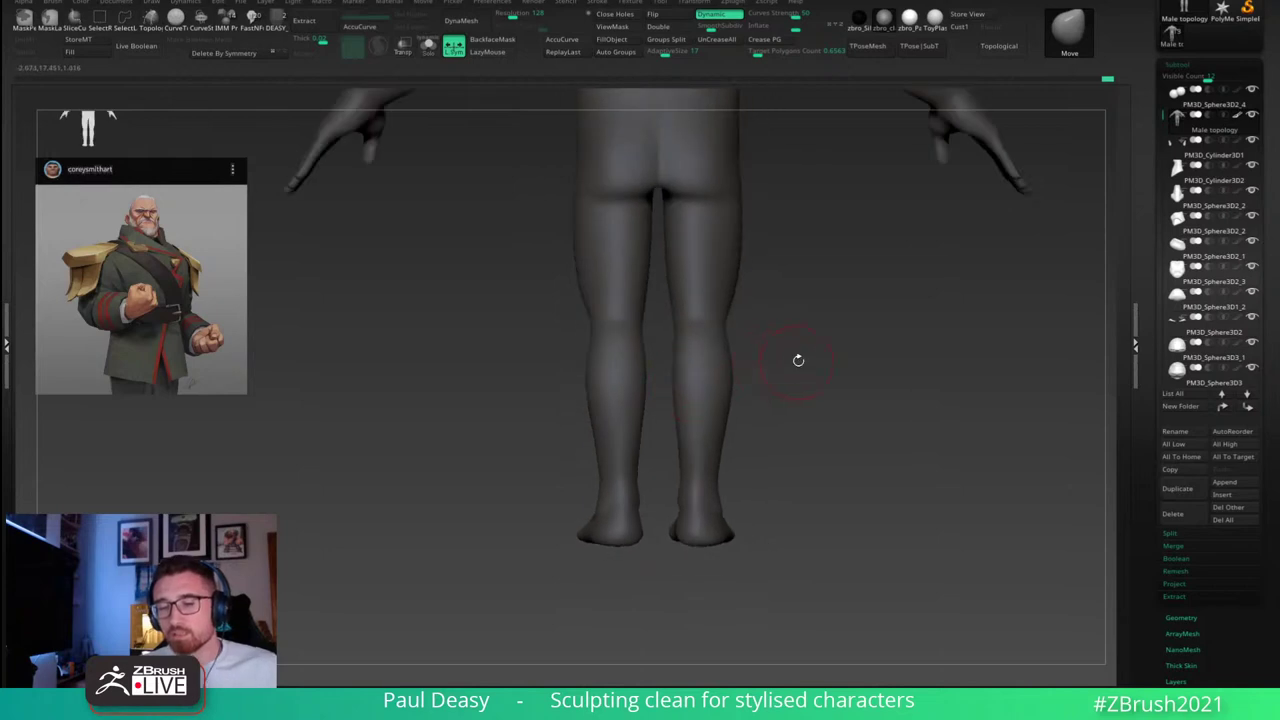
Step: Adjust the outer contour of the thighs above the knees with a resized Move brush from behind
{"action": "right_click", "coordinate": [797, 360]}
{"action": "right_click_drag", "start_coordinate": [797, 362], "coordinate": [808, 414], "text": "alt"}
{"action": "right_click", "coordinate": [723, 368]}
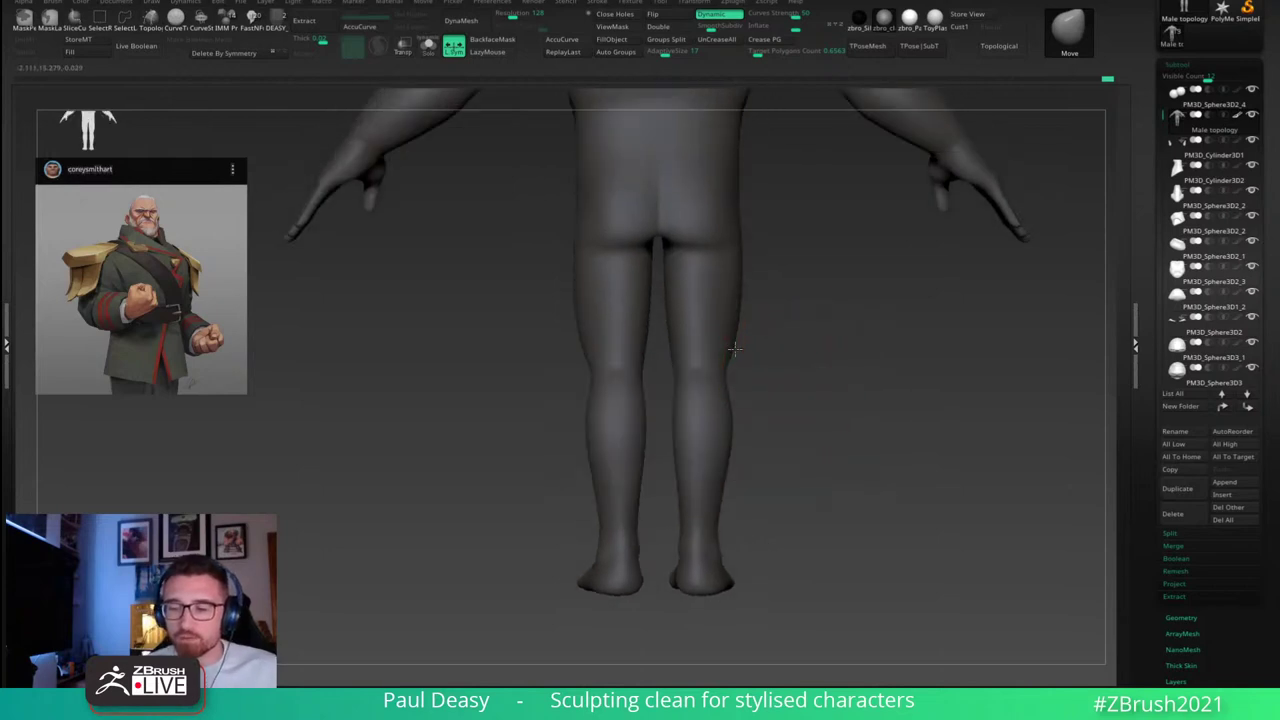
{"action": "key", "text": "space"}
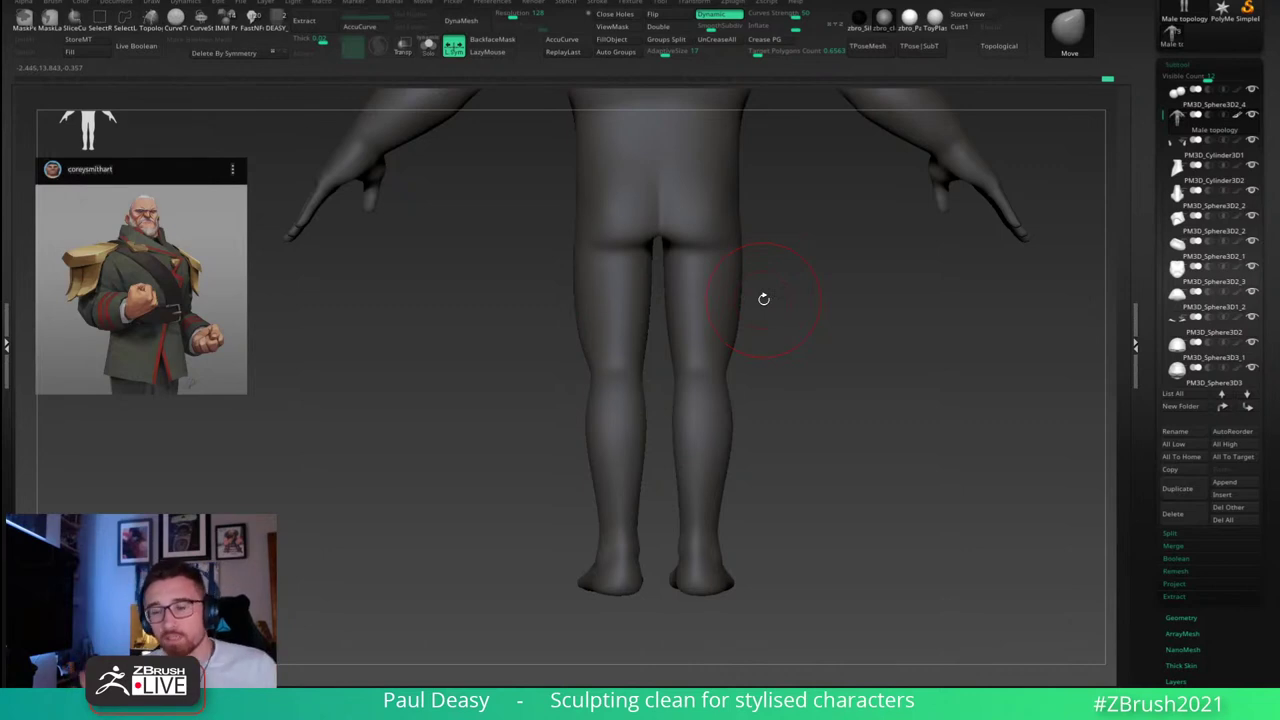
{"action": "right_click", "coordinate": [826, 282]}
{"action": "right_click", "coordinate": [829, 278]}
{"action": "right_click_drag", "start_coordinate": [831, 280], "coordinate": [848, 307], "text": "alt"}
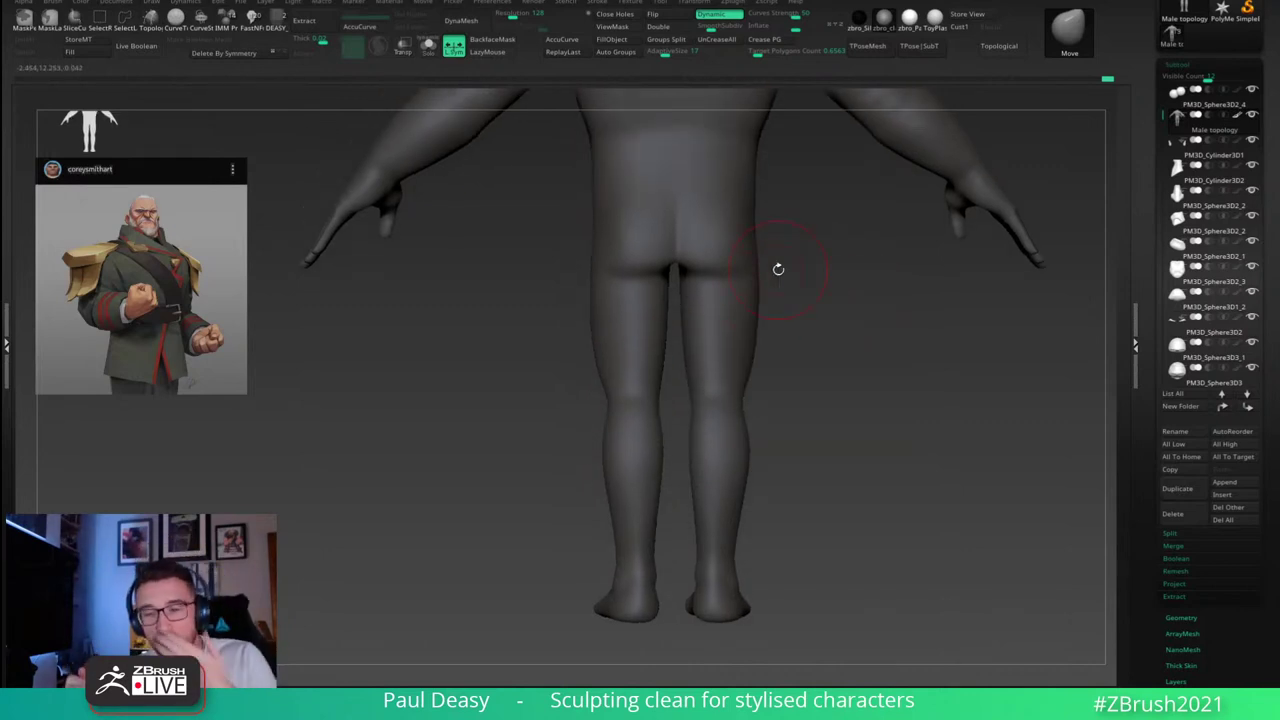
Step: Adjust the back of the armpits where the arms meet the torso with a resized Move brush
{"action": "left_click_drag", "start_coordinate": [857, 314], "coordinate": [873, 373]}
{"action": "left_click_drag", "start_coordinate": [1046, 251], "coordinate": [805, 265]}
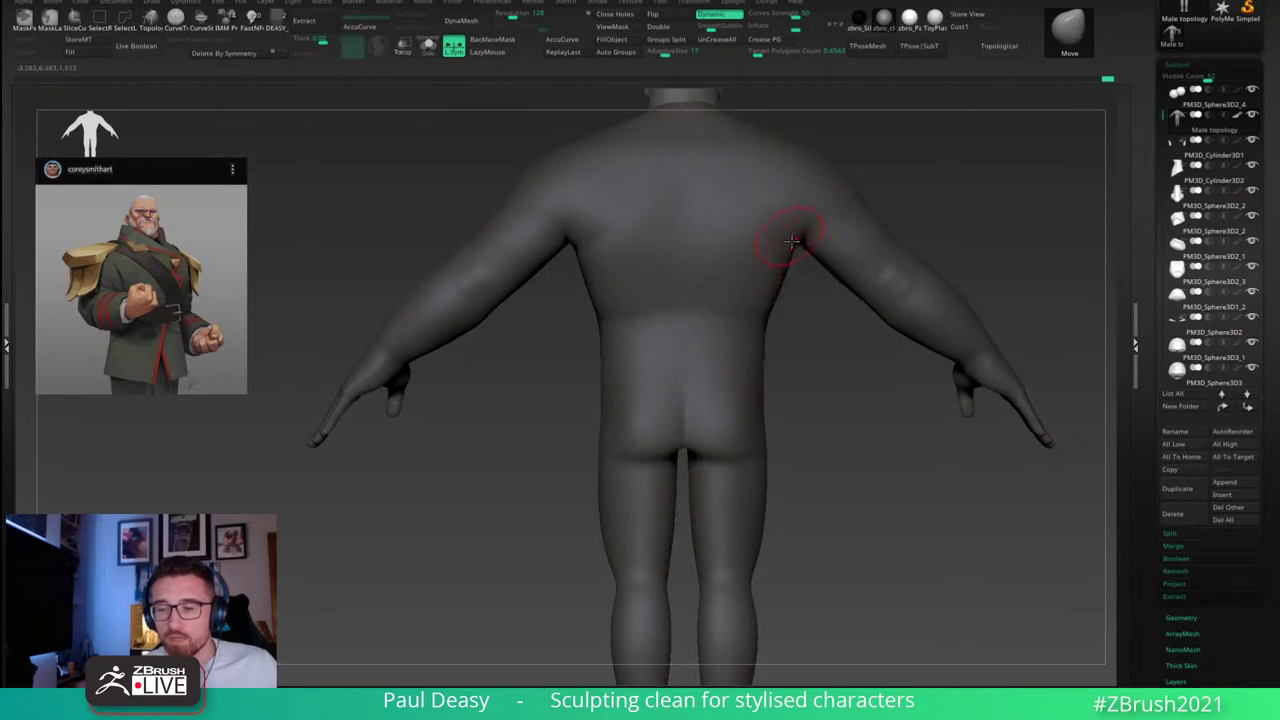
{"action": "key", "text": "space"}
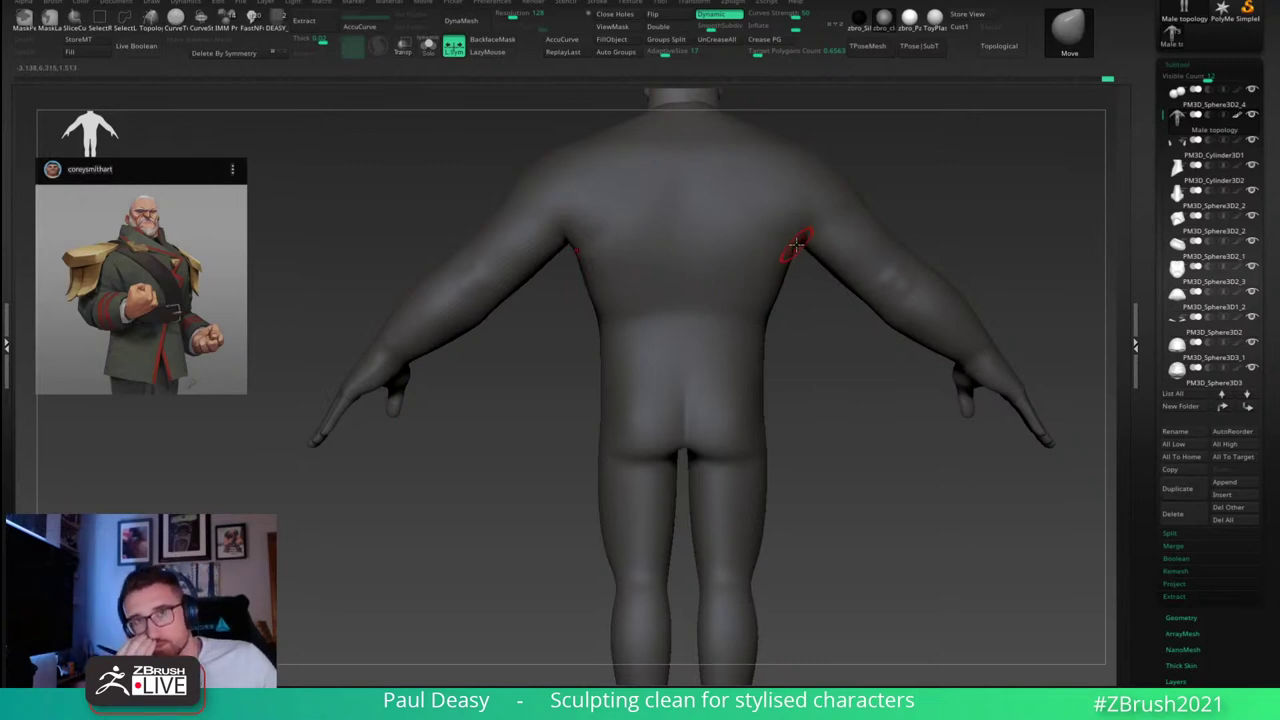
Step: Refine the upper arm and elbow contours from the front, varying the Move brush's draw size
{"action": "left_click_drag", "start_coordinate": [841, 375], "coordinate": [767, 412], "text": "alt"}
{"action": "key", "text": "space"}
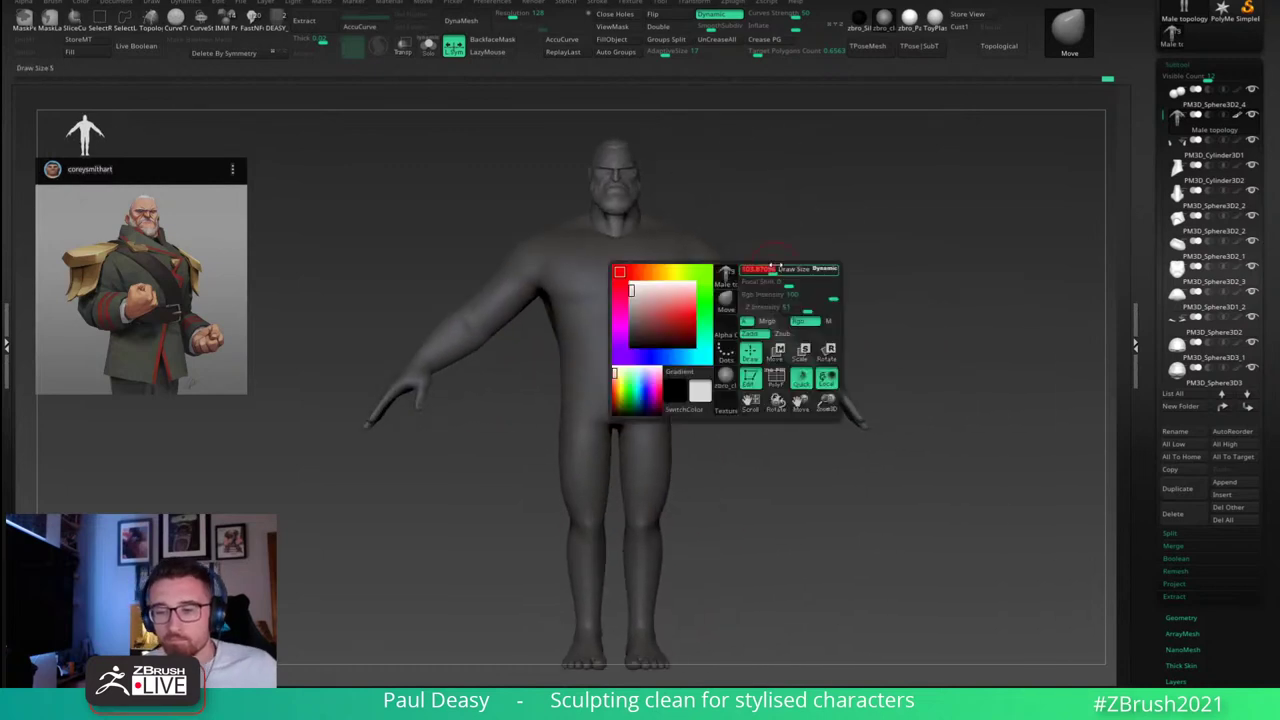
{"action": "key", "text": "space"}
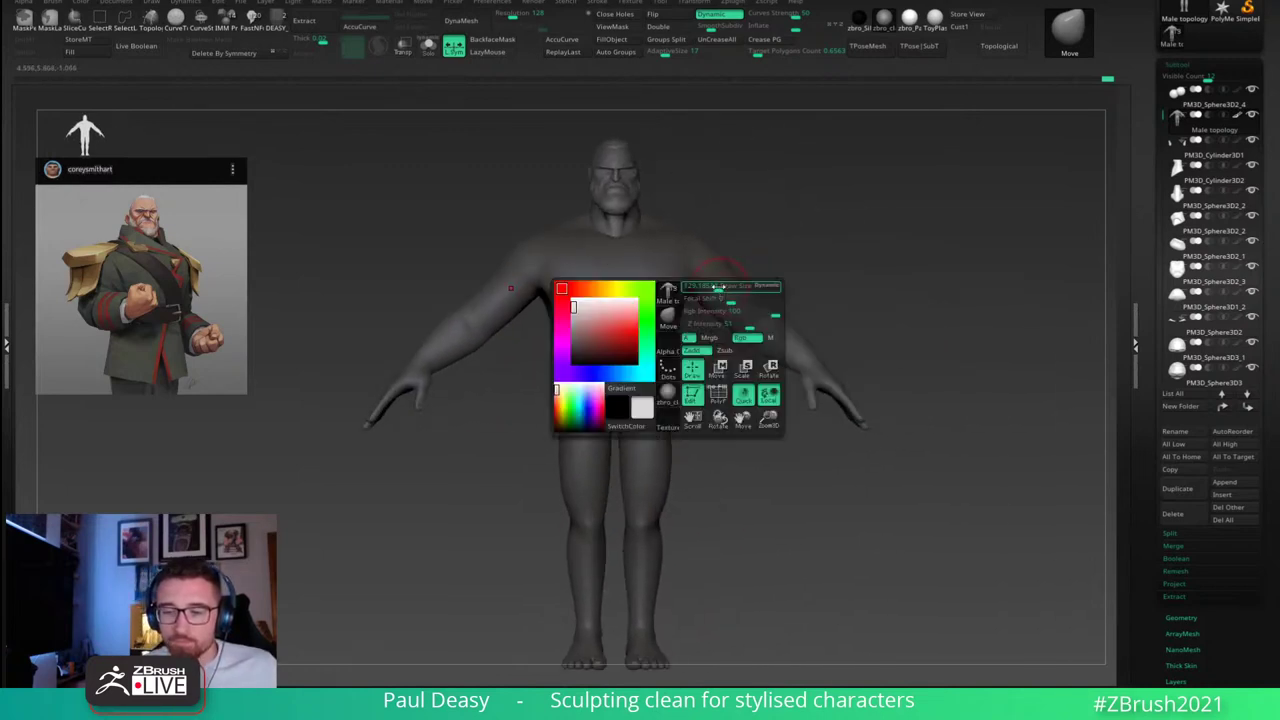
{"action": "key", "text": "space"}
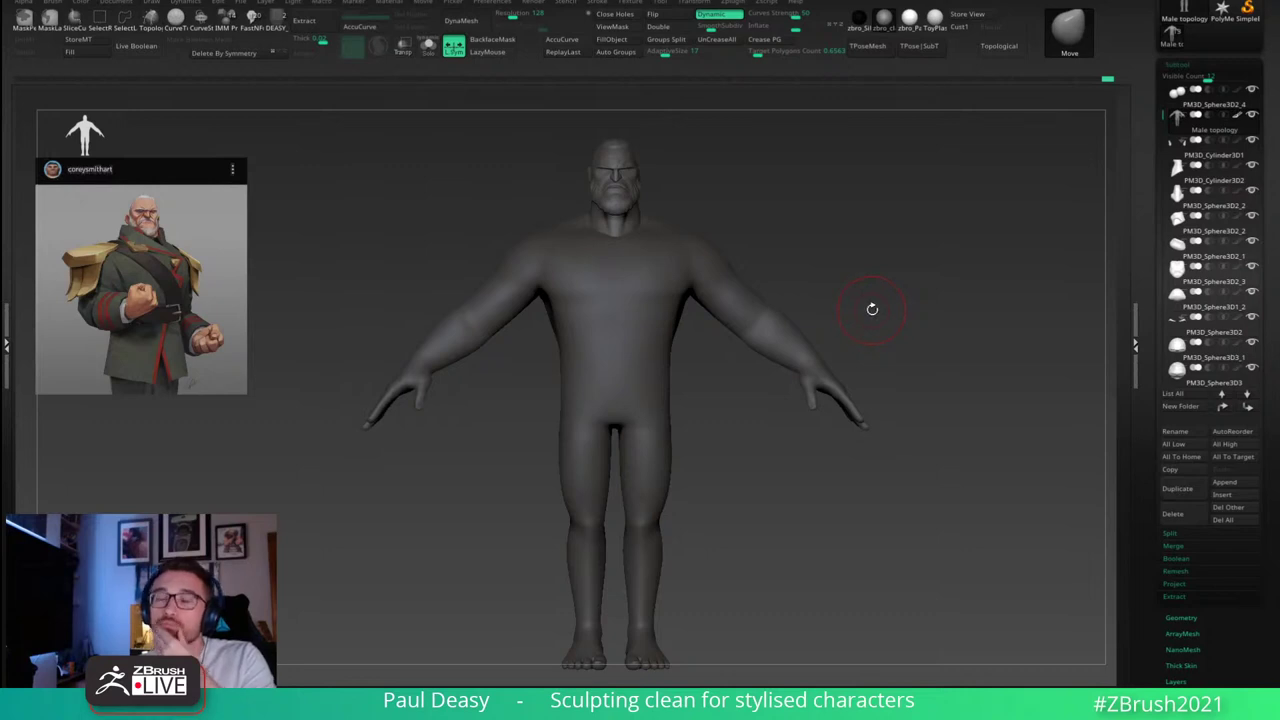
{"action": "key", "text": "space"}
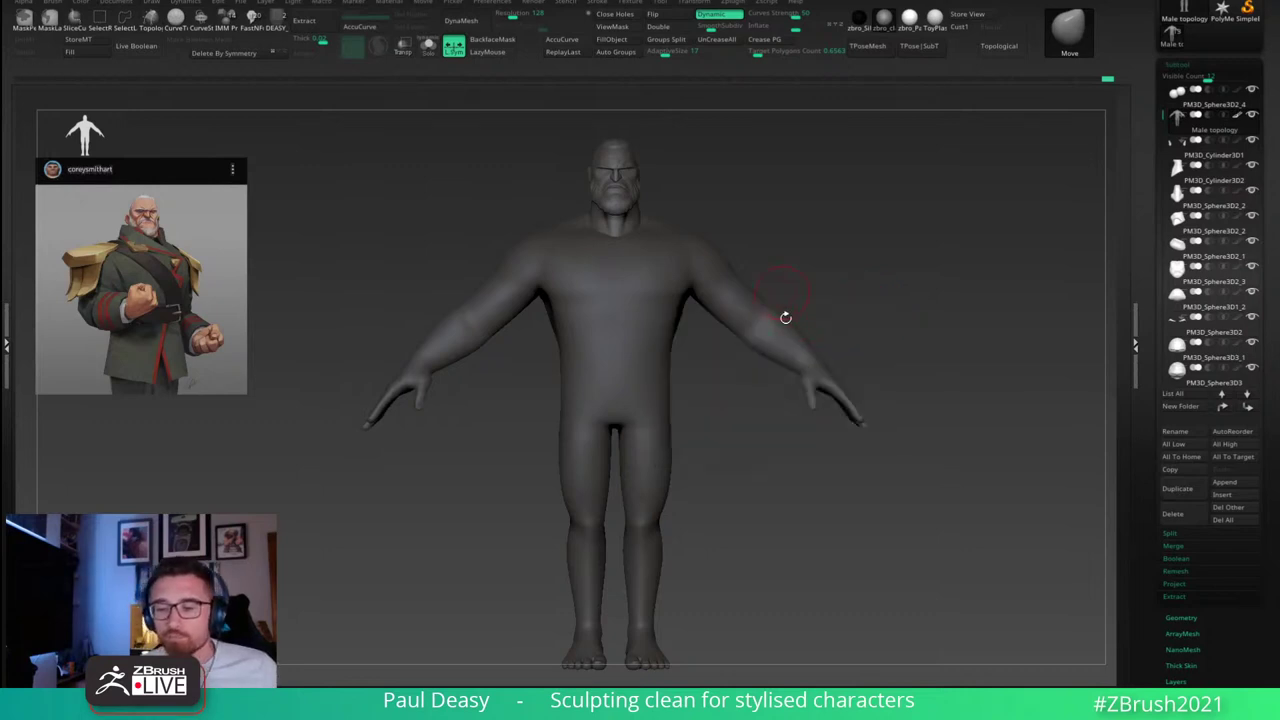
{"action": "key", "text": "space"}
{"action": "key", "text": "space"}
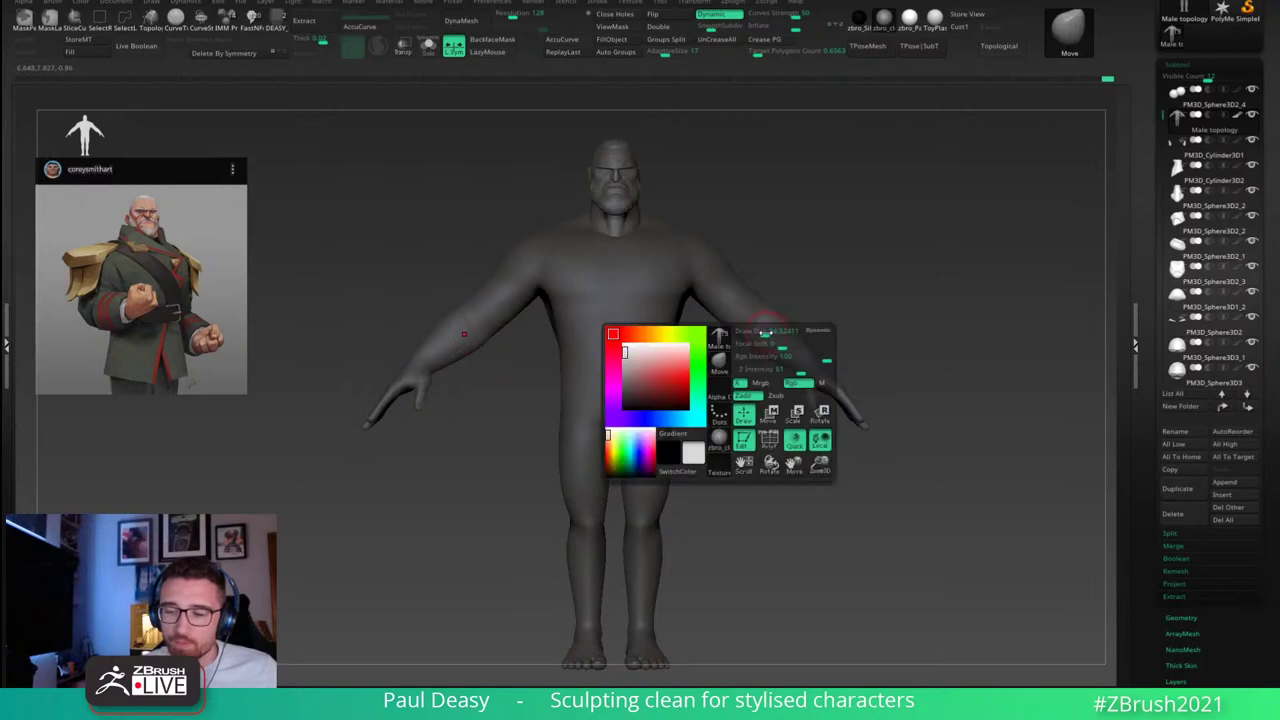
{"action": "key", "text": "space"}
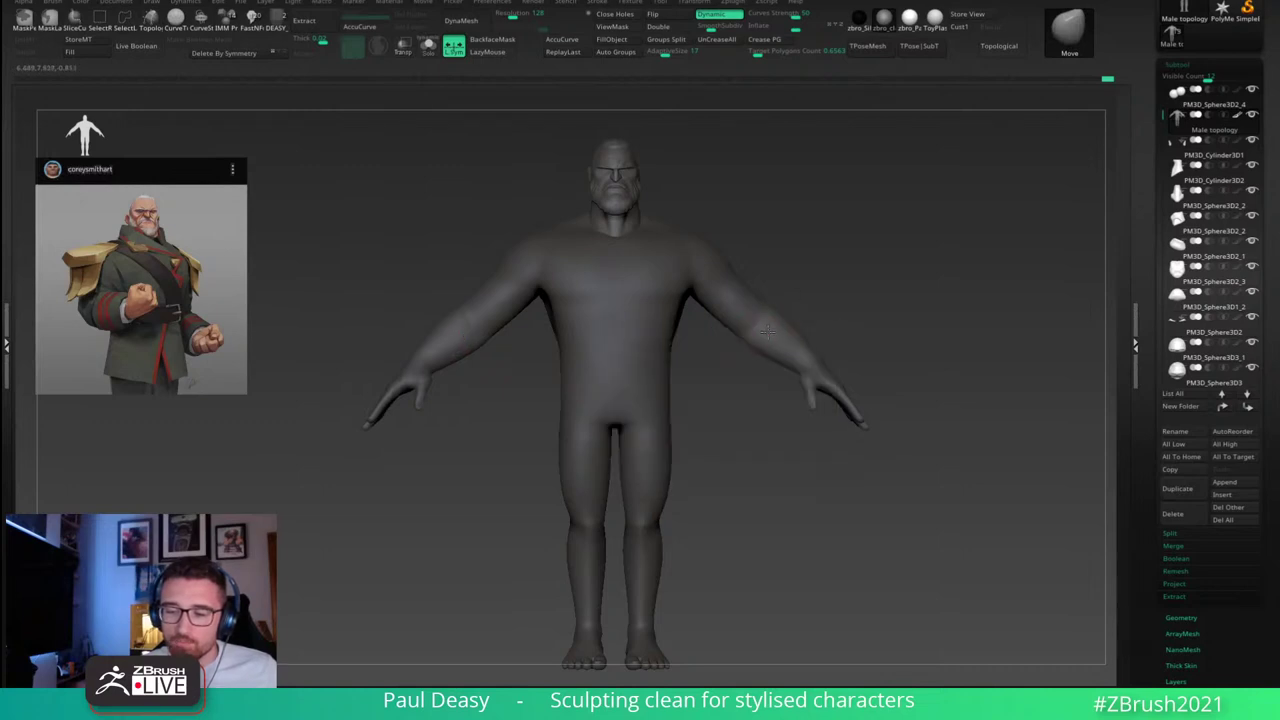
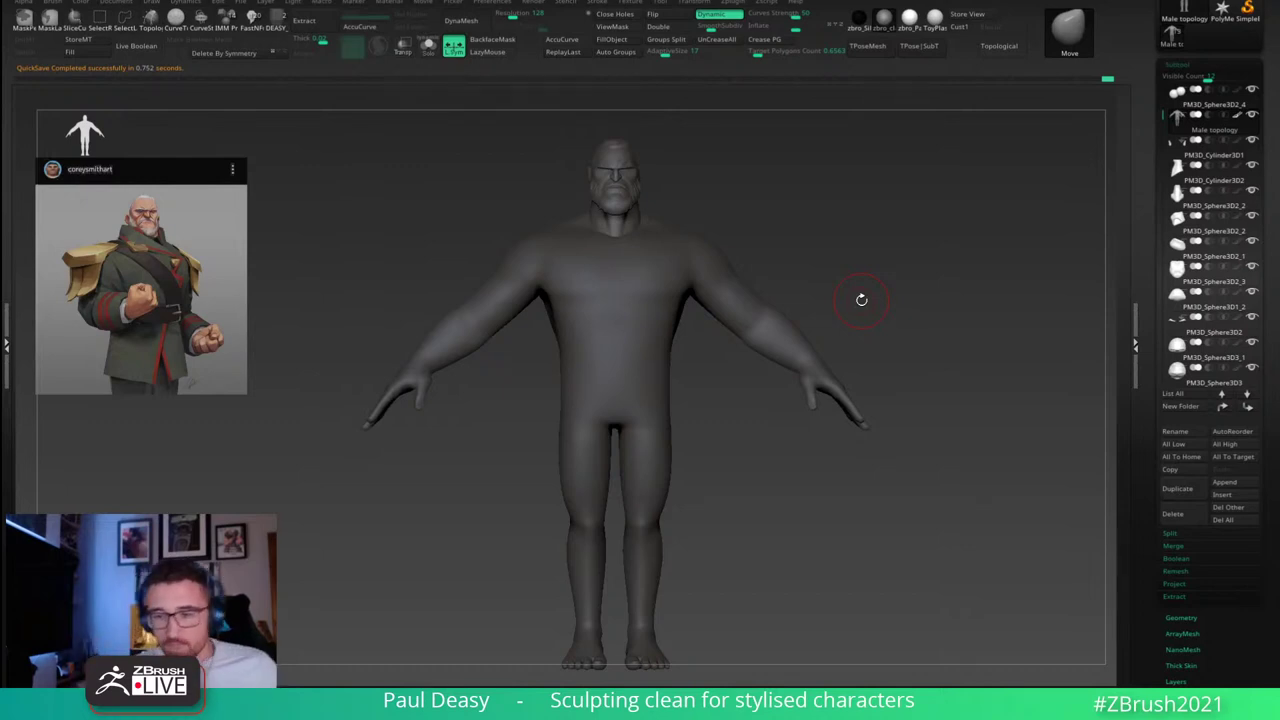
Step: Adjust the area around the armpits with a resized Move brush from the front and from behind
{"action": "key", "text": "space"}
{"action": "right_click_drag", "start_coordinate": [691, 304], "coordinate": [631, 322]}
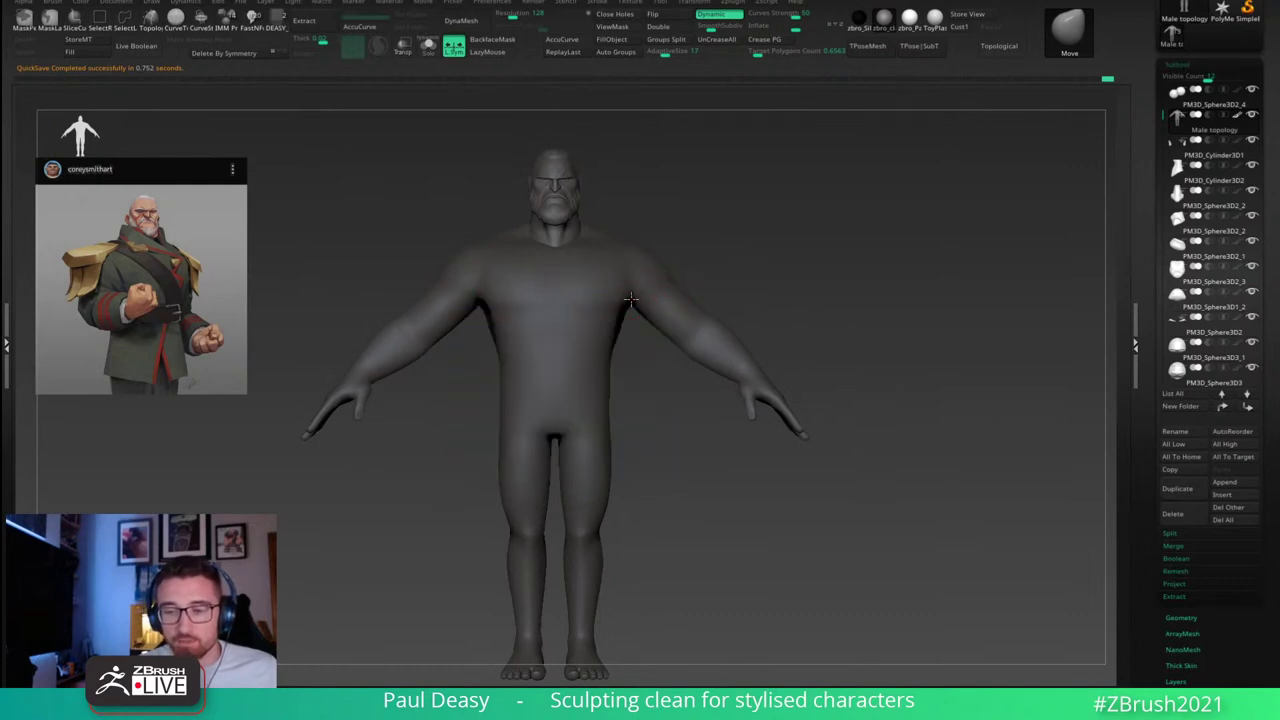
{"action": "right_click_drag", "start_coordinate": [766, 294], "coordinate": [632, 291]}
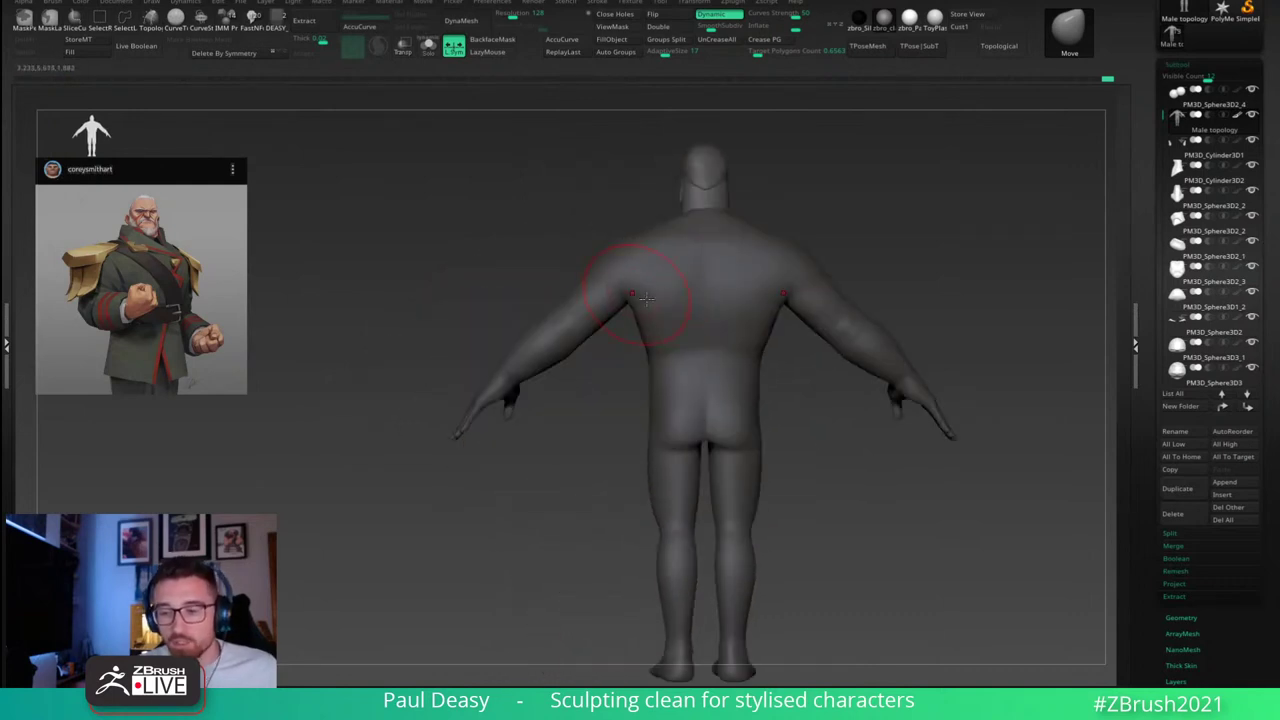
{"action": "right_click_drag", "start_coordinate": [822, 375], "coordinate": [714, 354], "text": "alt"}
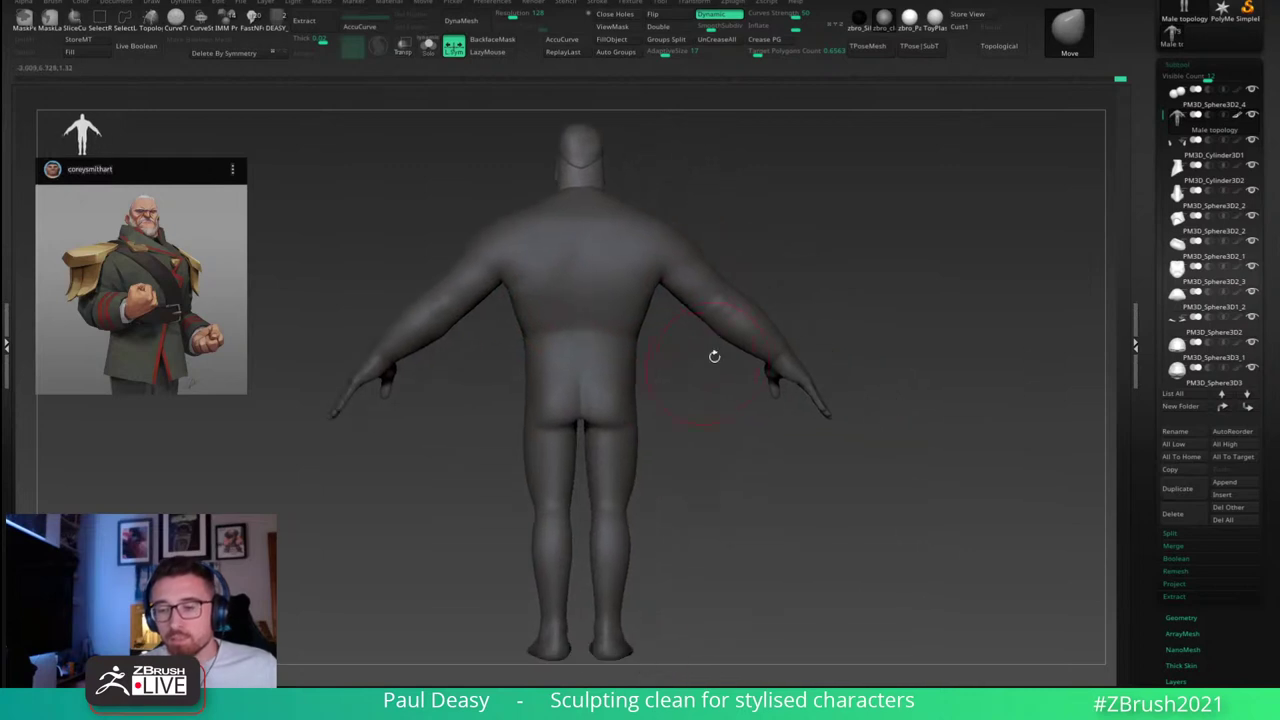
{"action": "right_click", "coordinate": [714, 354]}
{"action": "right_click", "coordinate": [787, 293]}
{"action": "right_click_drag", "start_coordinate": [821, 276], "coordinate": [844, 279], "text": "alt"}
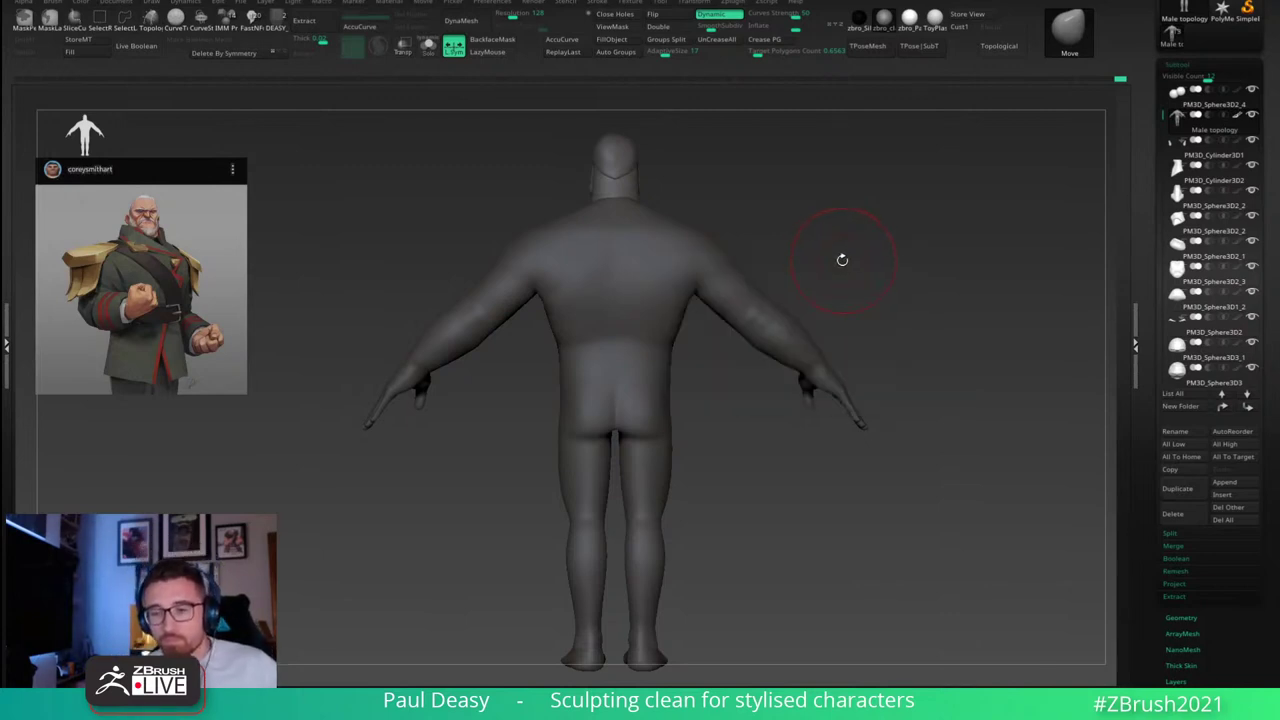
Step: Reshape the outer upper arm below the shoulder with the Move brush from behind, comparing the change by undoing and redoing it
{"action": "key", "text": "space"}
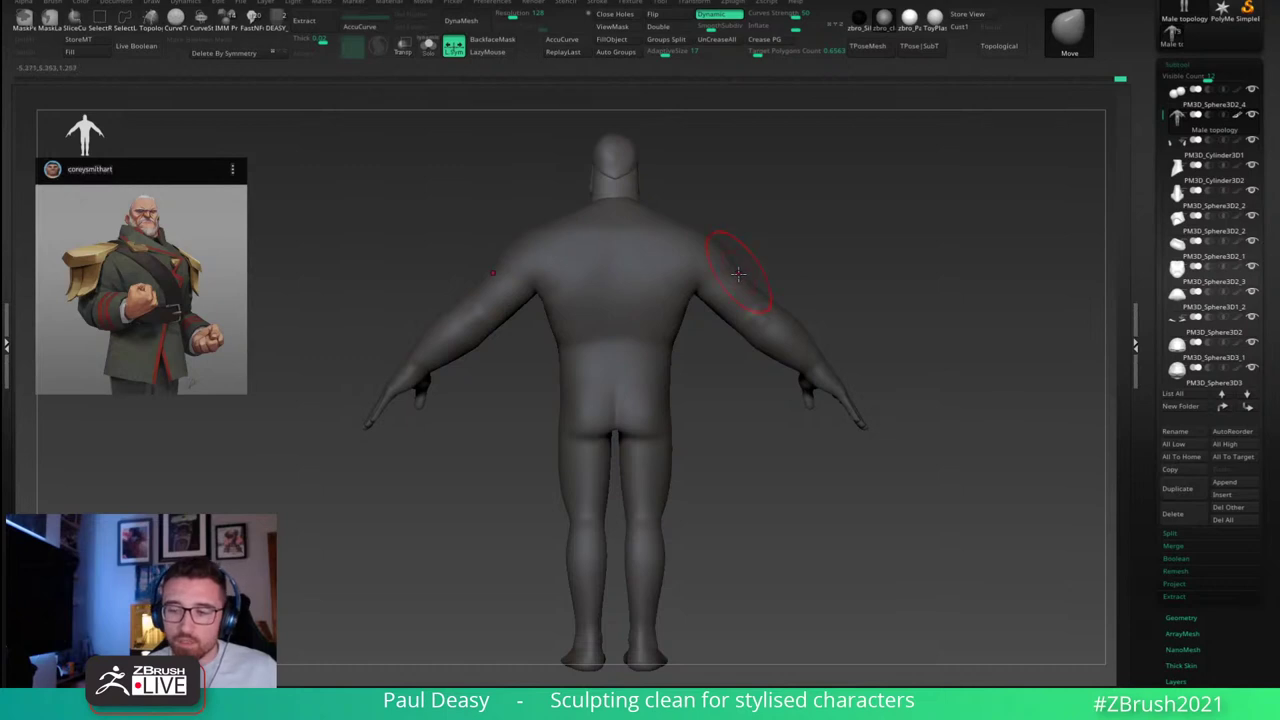
{"action": "left_click_drag", "start_coordinate": [729, 272], "coordinate": [745, 282]}
{"action": "right_click_drag", "start_coordinate": [745, 278], "coordinate": [767, 261], "text": "shift"}
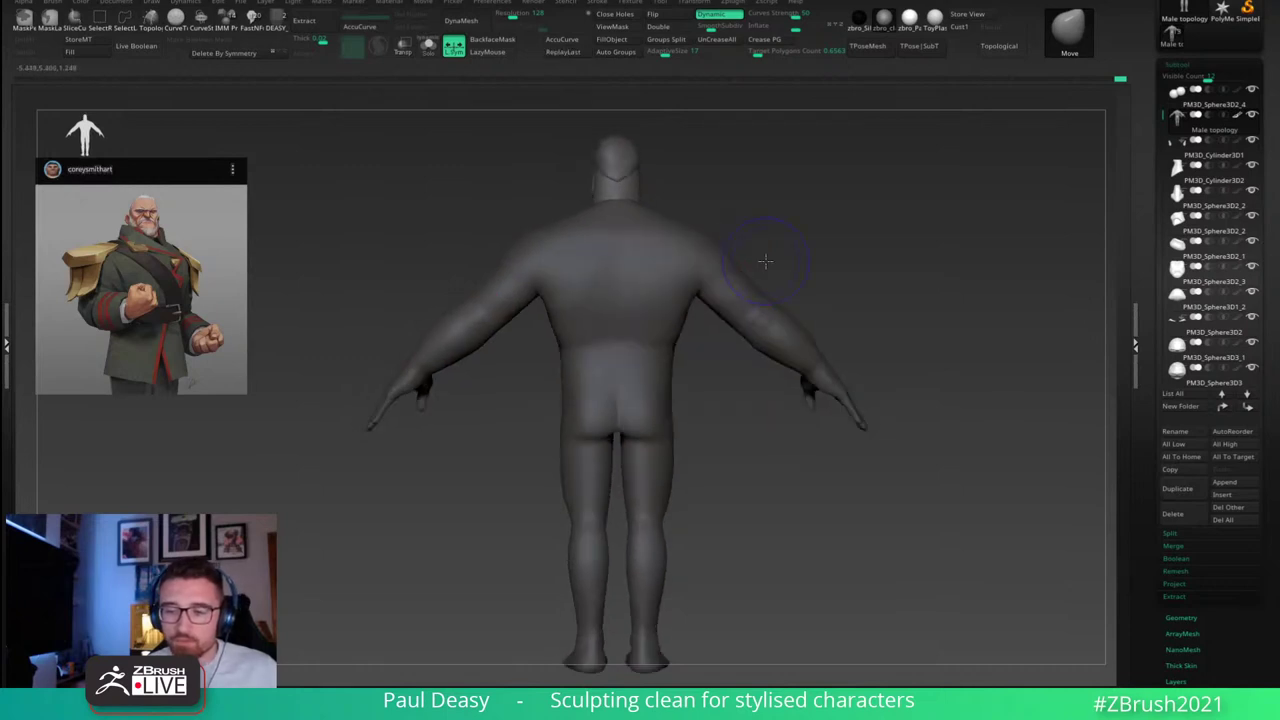
{"action": "key", "text": "ctrl+z"}
{"action": "key", "text": "space"}
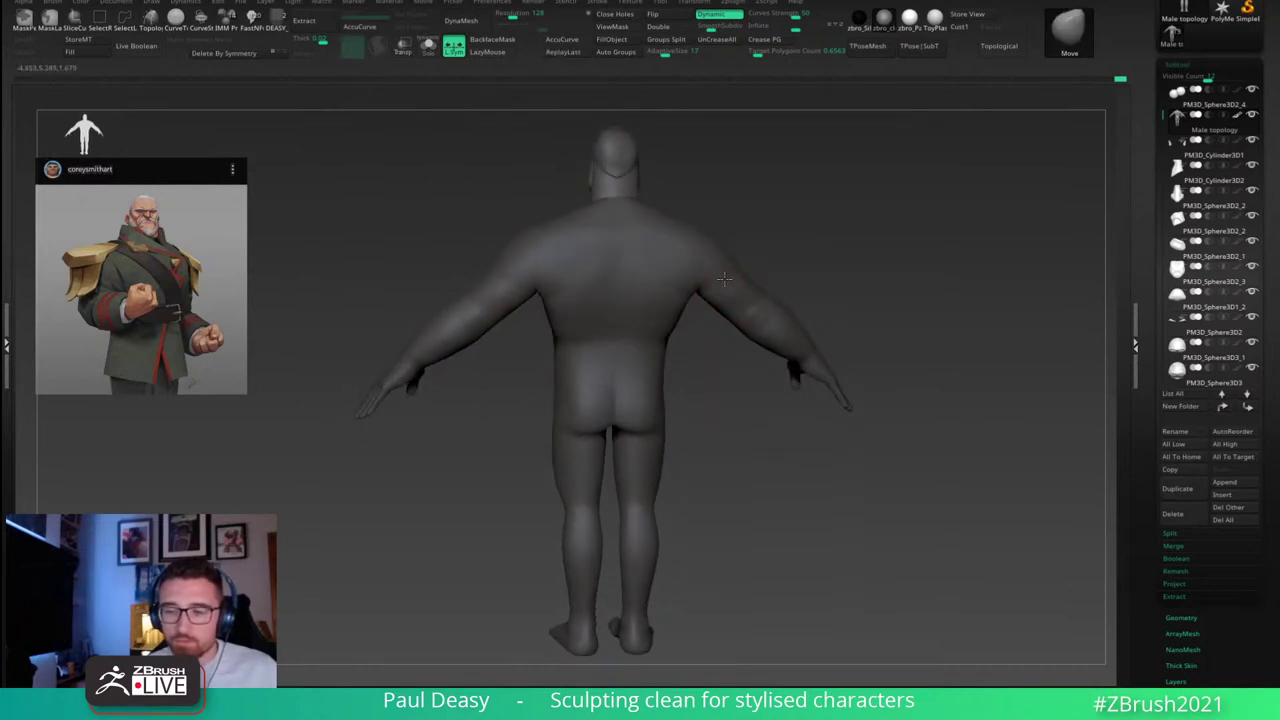
{"action": "key", "text": "ctrl+shift+z"}
{"action": "key", "text": "space"}
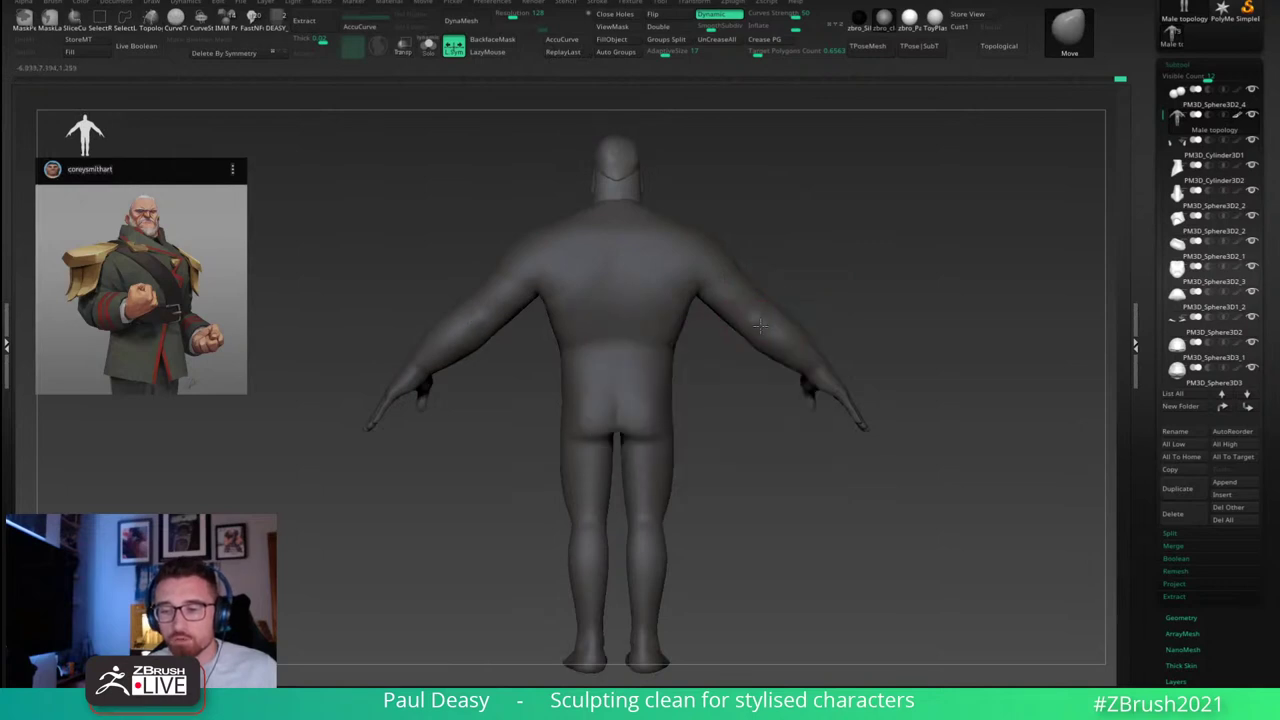
Step: Adjust the inner and outer forearm contours near the wrist with a resized Move brush from the front
{"action": "left_click_drag", "start_coordinate": [853, 308], "coordinate": [630, 325]}
{"action": "key", "text": "space"}
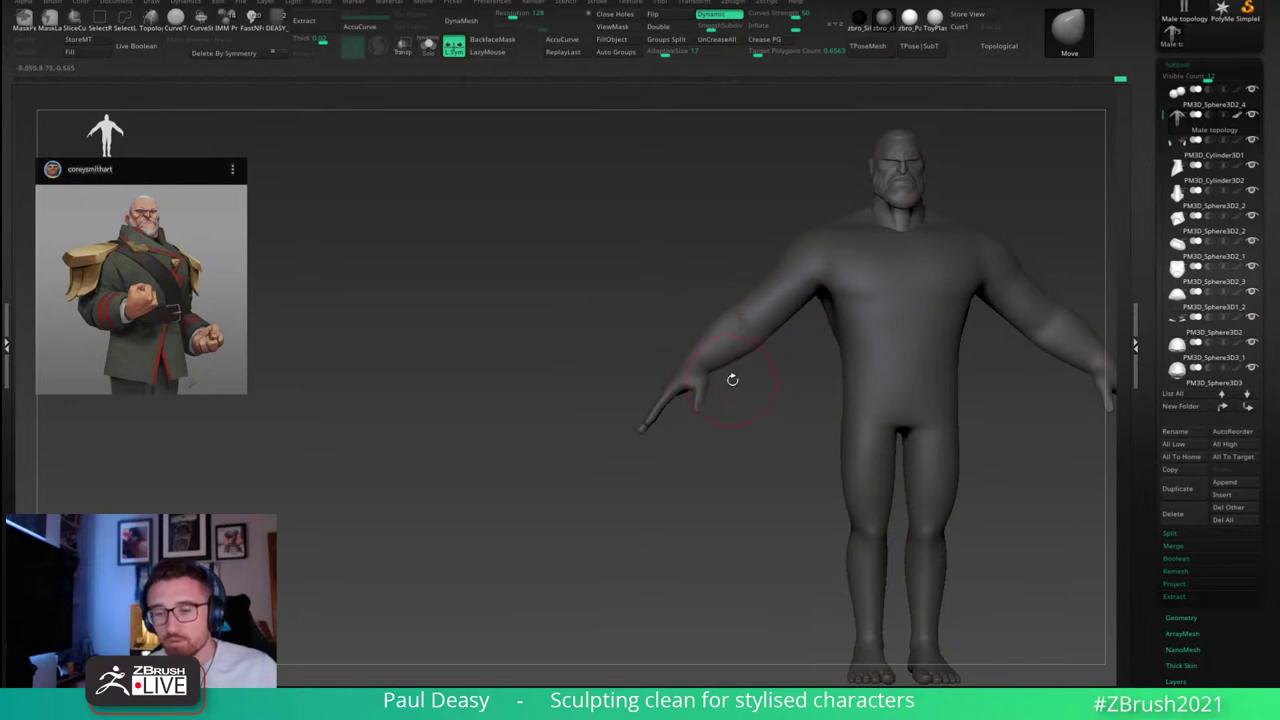
{"action": "left_click_drag", "start_coordinate": [735, 381], "coordinate": [722, 375]}
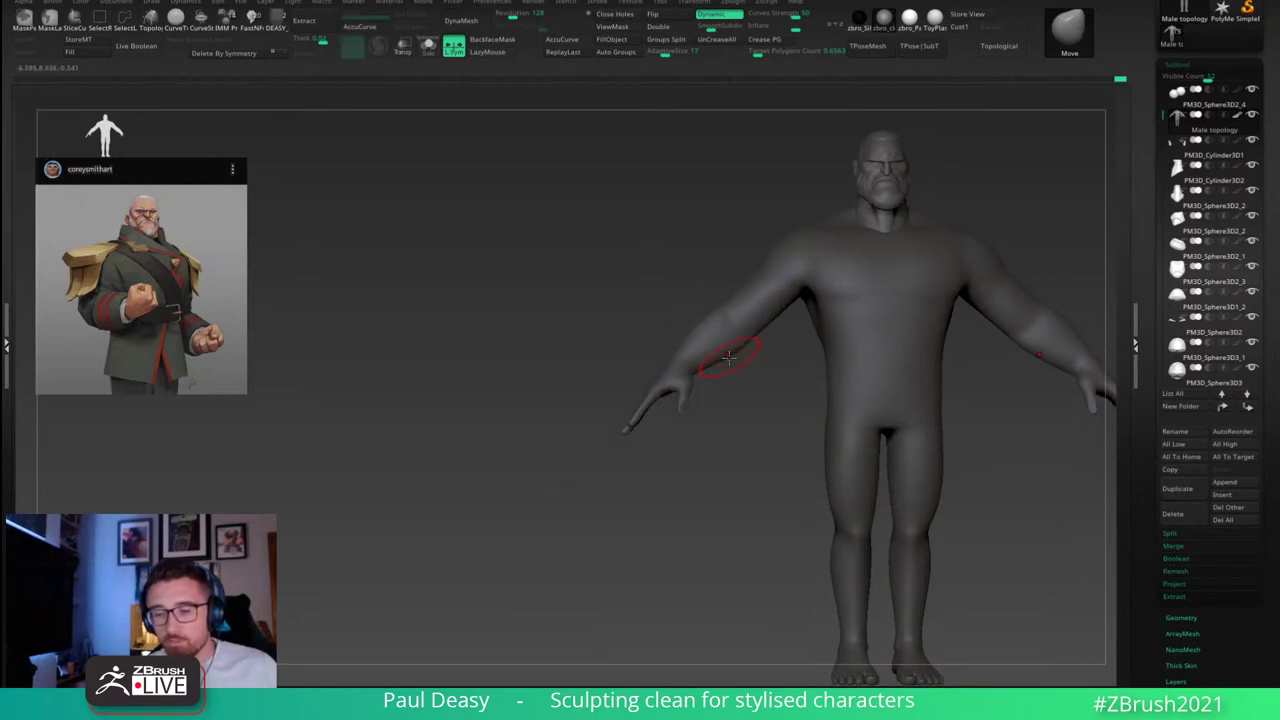
{"action": "key", "text": "space"}
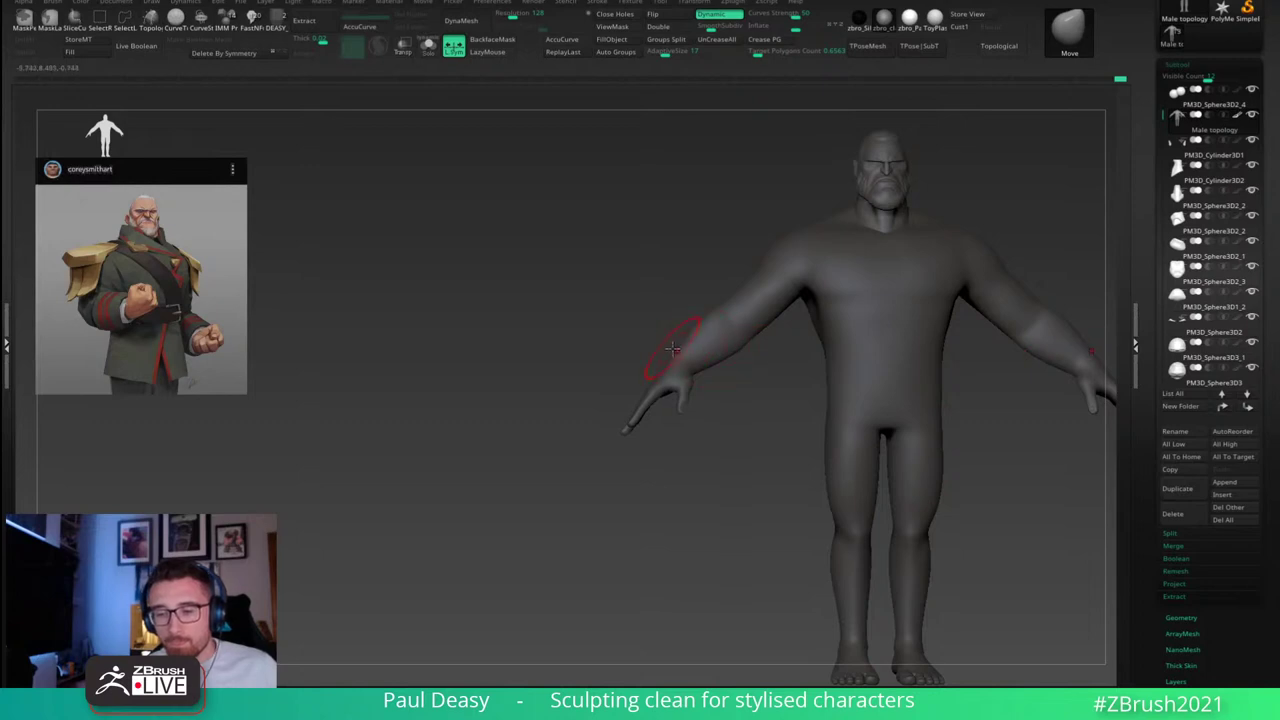
{"action": "left_click_drag", "start_coordinate": [742, 399], "coordinate": [620, 409], "text": "alt"}
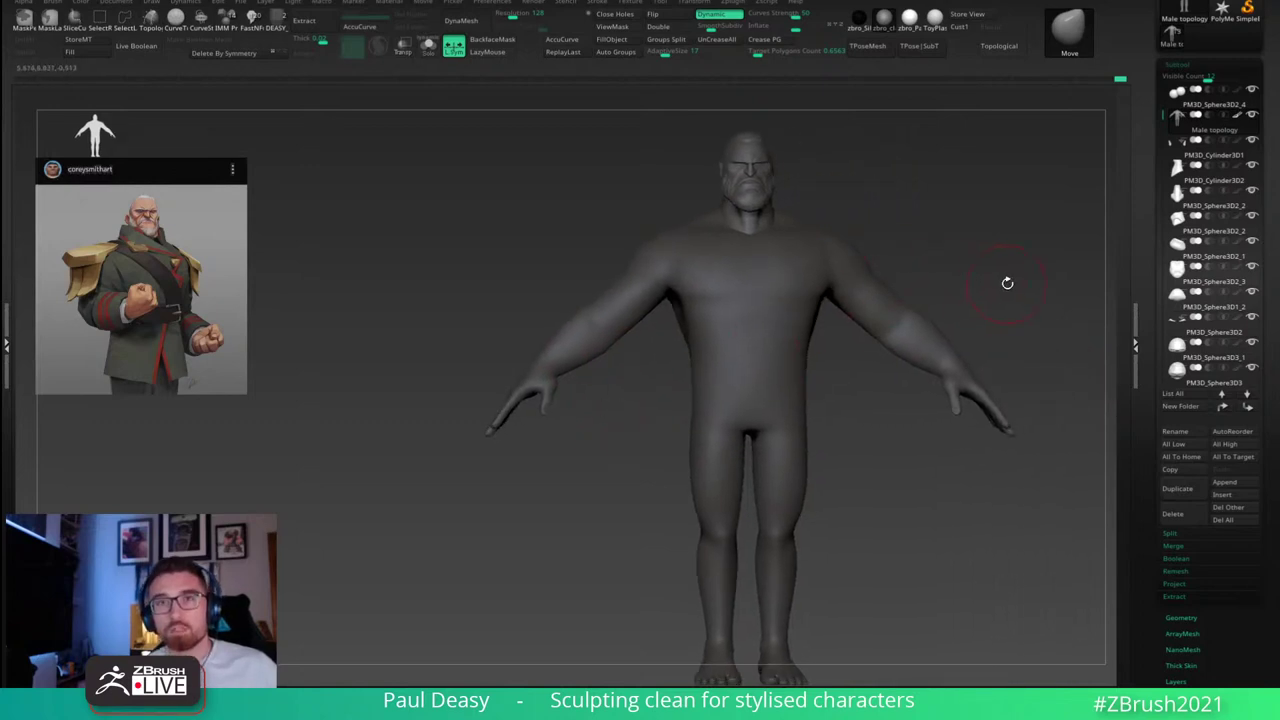
{"action": "left_click_drag", "start_coordinate": [1009, 283], "coordinate": [917, 298], "text": "alt"}
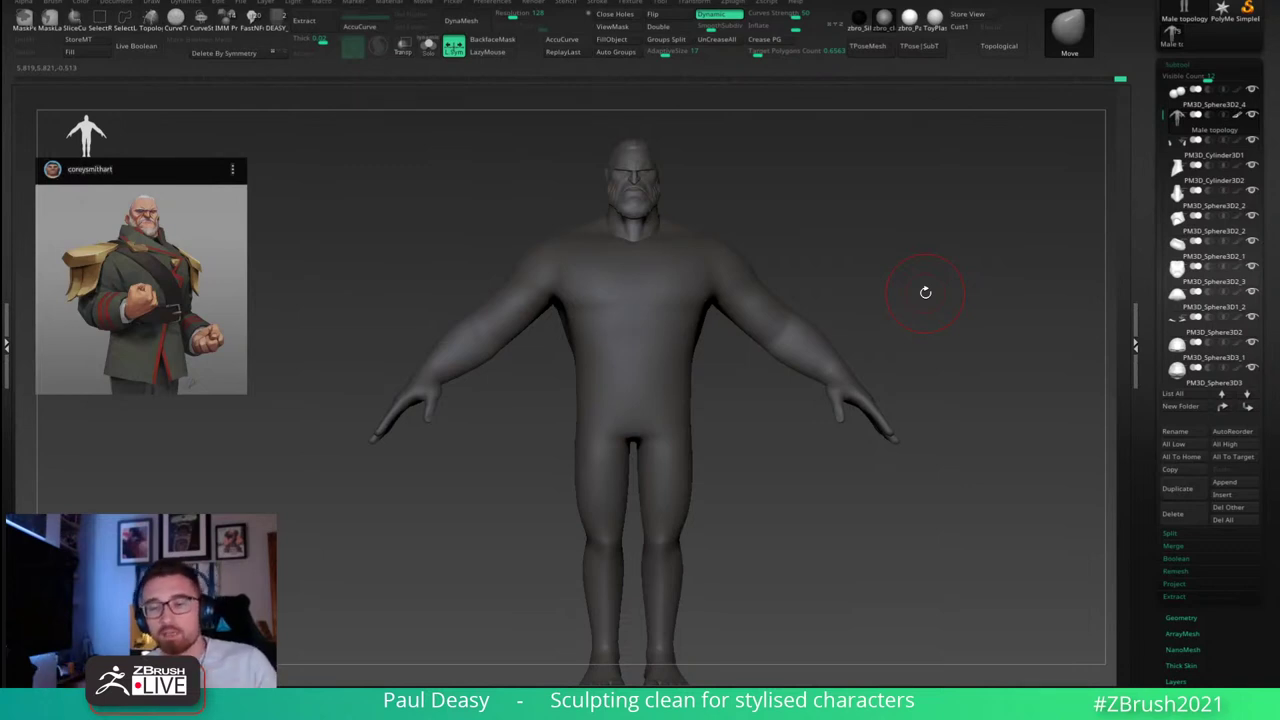
{"action": "key", "text": "space"}
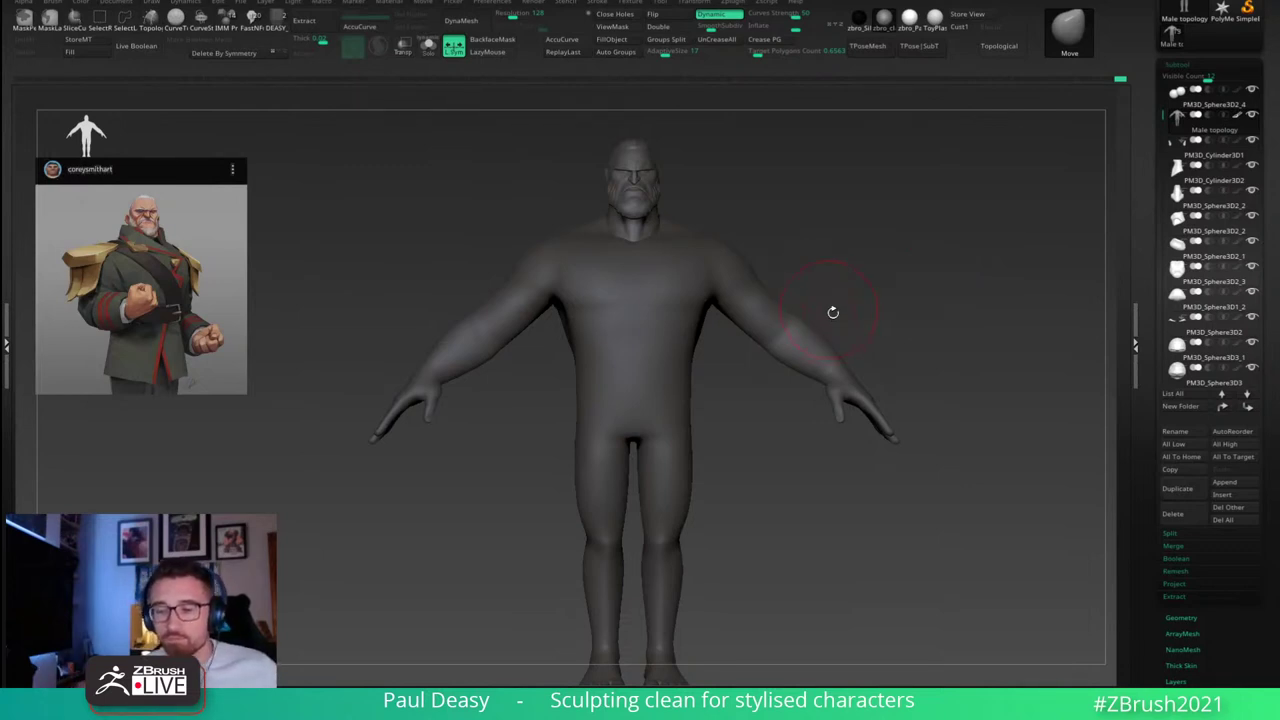
Step: Mask the body except the hands and rotate both hands inward by about 4 degrees at the wrists
{"action": "key", "text": "space"}
{"action": "left_click_drag", "start_coordinate": [879, 345], "coordinate": [828, 347], "text": "alt"}
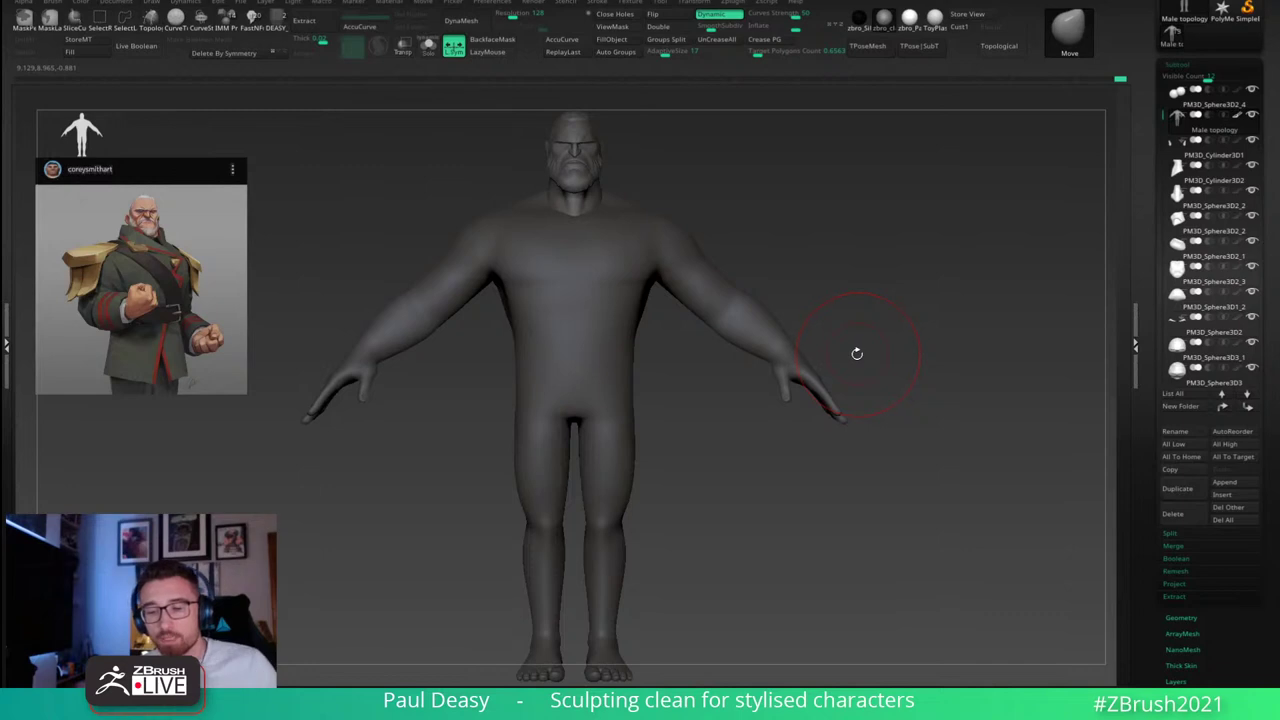
{"action": "left_click_drag", "start_coordinate": [877, 369], "coordinate": [876, 374], "text": "alt"}
{"action": "left_click_drag", "start_coordinate": [949, 340], "coordinate": [872, 334], "text": "alt"}
{"action": "key", "text": "w"}
{"action": "key", "text": "q"}
{"action": "left_click", "coordinate": [849, 334], "text": "ctrl"}
{"action": "key", "text": "w"}
{"action": "left_click_drag", "start_coordinate": [860, 334], "coordinate": [876, 336]}
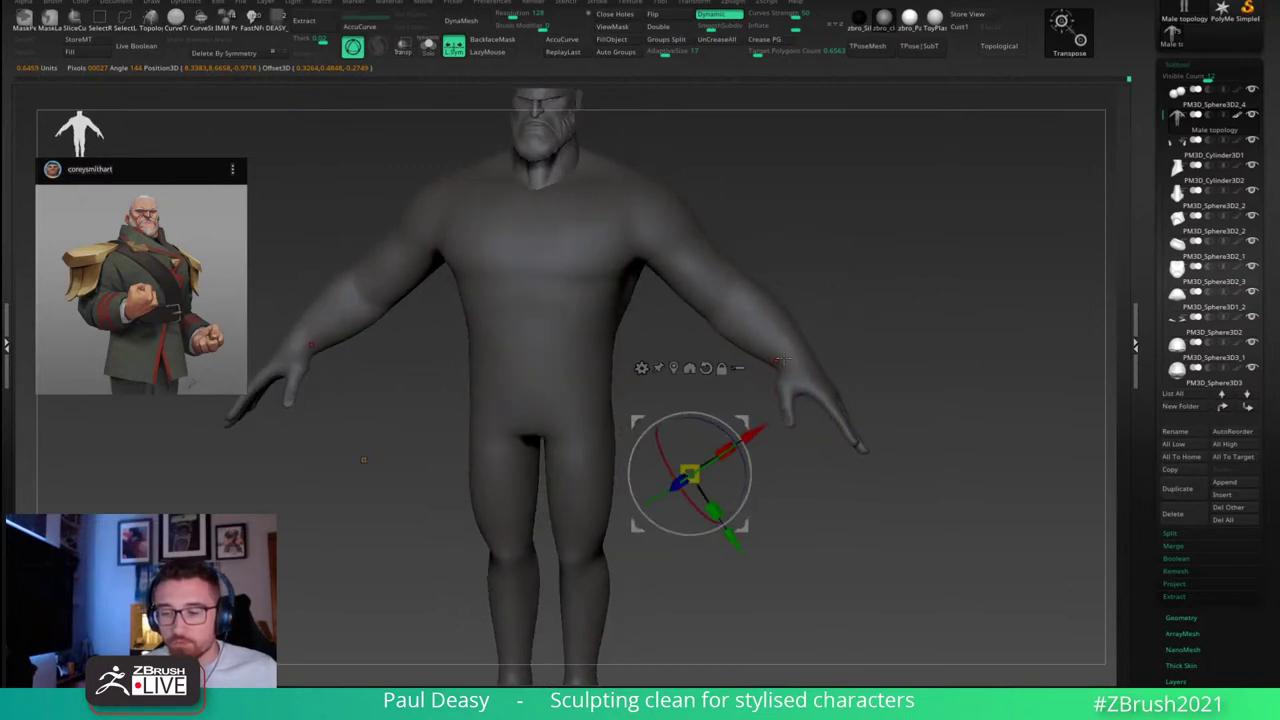
{"action": "left_click_drag", "start_coordinate": [782, 339], "coordinate": [869, 335], "text": "ctrl"}
{"action": "key", "text": "w"}
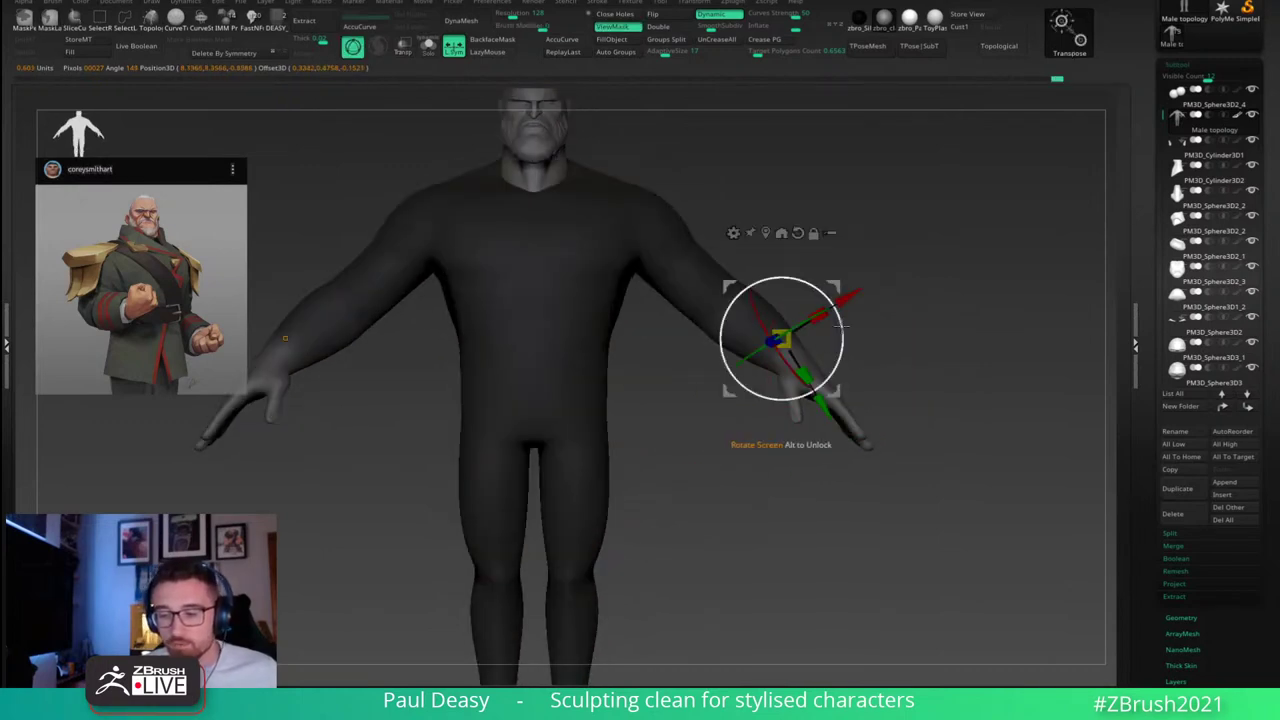
{"action": "left_click_drag", "start_coordinate": [834, 352], "coordinate": [845, 326]}
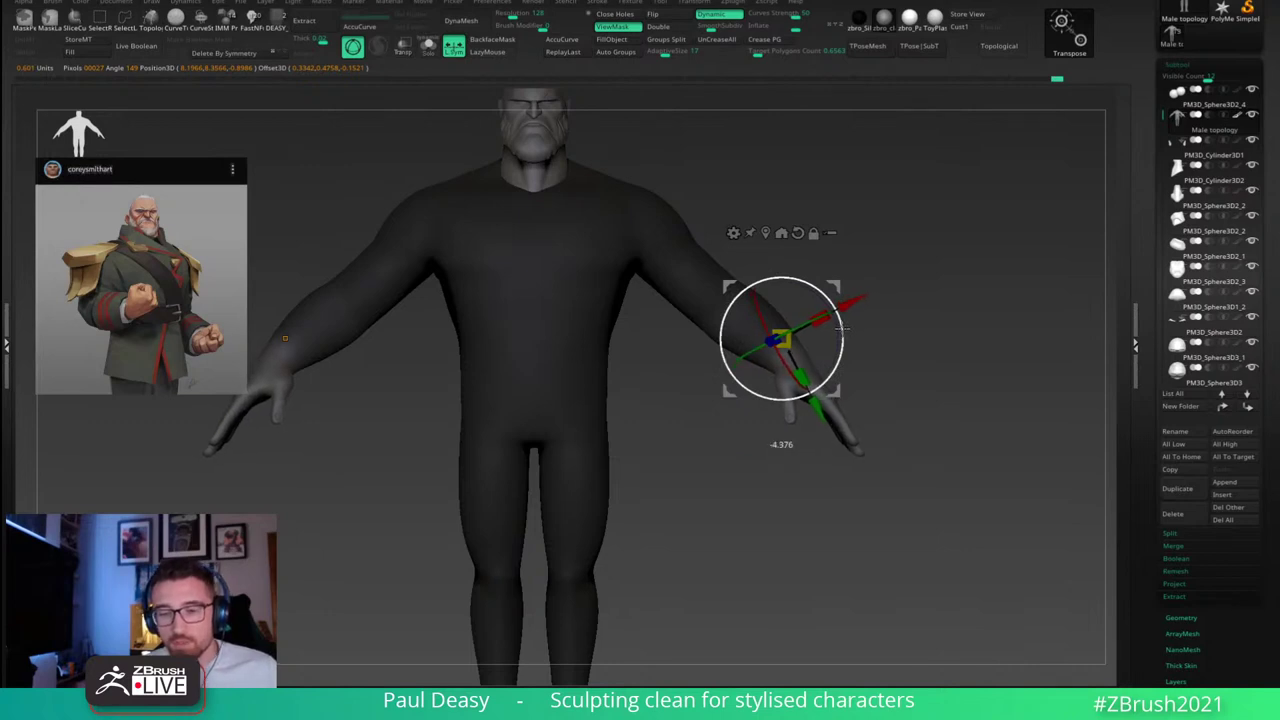
Step: Return to the Move brush, check the rotated hand and wrist from the front and behind, and clear the mask
{"action": "key", "text": "q"}
{"action": "key", "text": "f"}
{"action": "right_click_drag", "start_coordinate": [850, 329], "coordinate": [889, 363], "text": "ctrl"}
{"action": "right_click", "coordinate": [811, 366]}
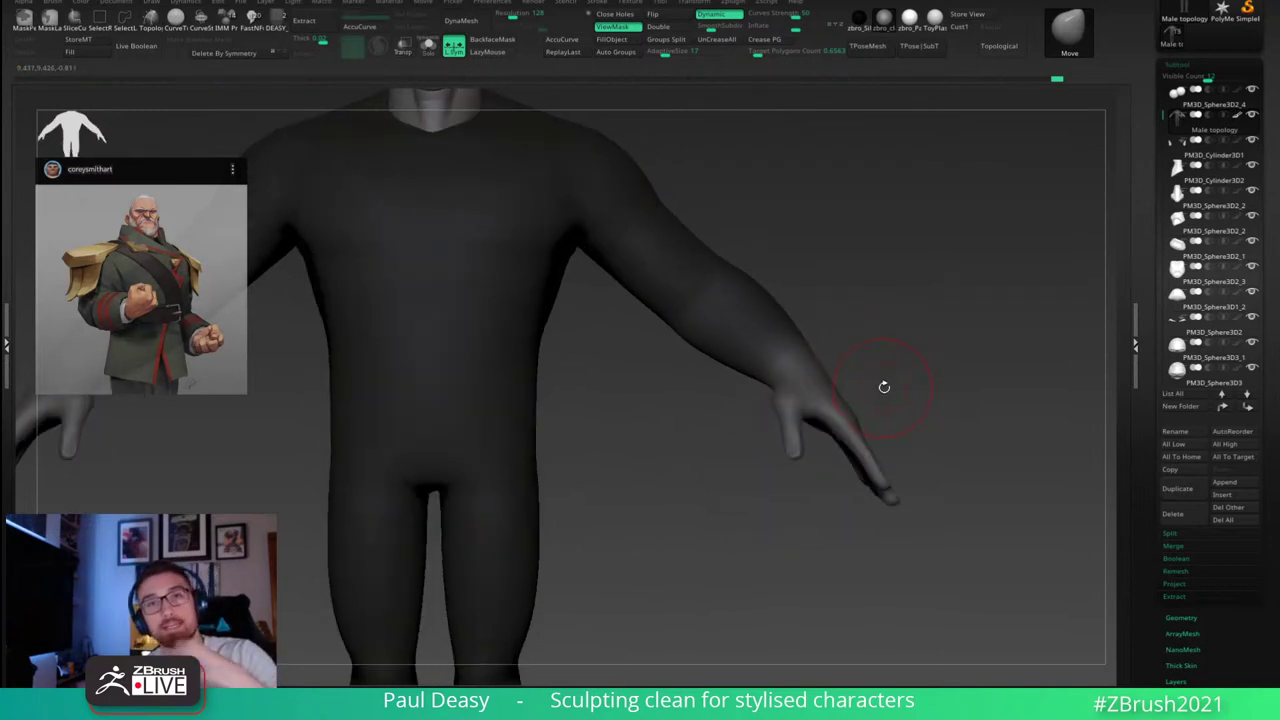
{"action": "right_click", "coordinate": [857, 370]}
{"action": "mouse_move", "coordinate": [852, 372]}
{"action": "right_mouse_down"}
{"action": "mouse_move", "coordinate": [840, 384]}
{"action": "mouse_move", "coordinate": [843, 358]}
{"action": "right_mouse_up"}
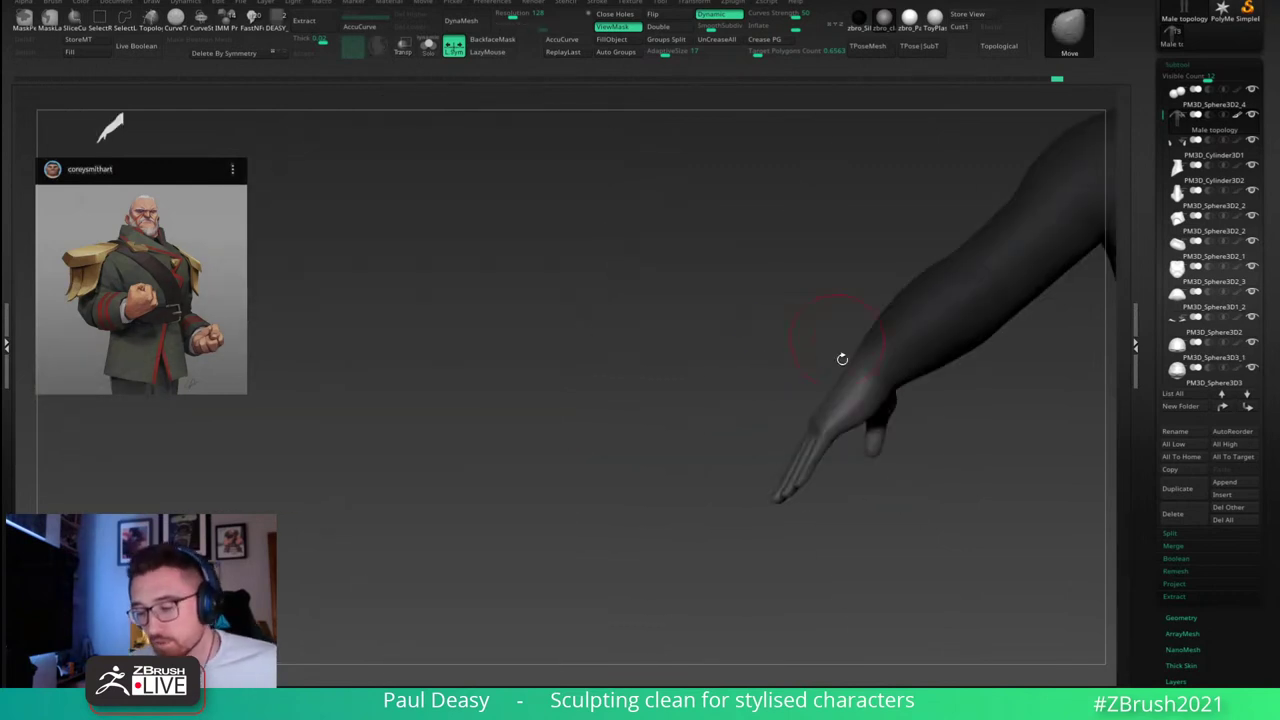
{"action": "right_click", "coordinate": [840, 384]}
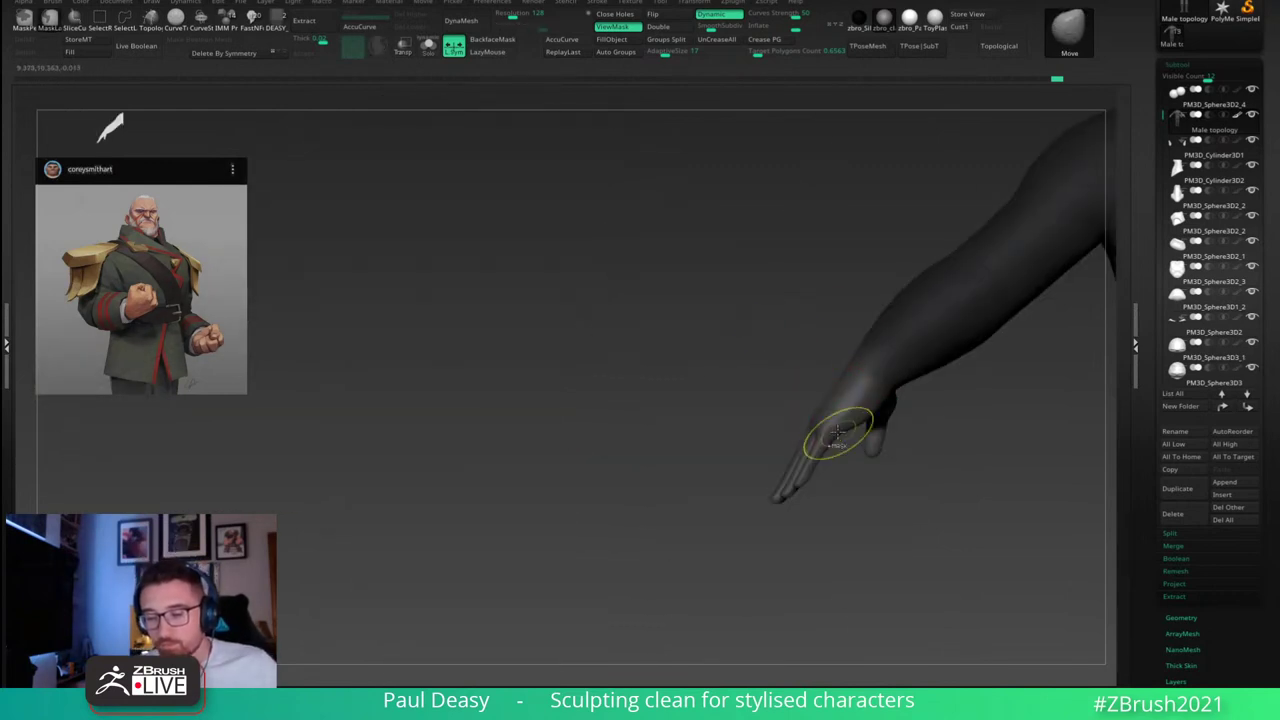
{"action": "mouse_move", "coordinate": [834, 380]}
{"action": "right_mouse_down"}
{"action": "mouse_move", "coordinate": [830, 465]}
{"action": "mouse_move", "coordinate": [857, 480]}
{"action": "mouse_move", "coordinate": [904, 418]}
{"action": "mouse_move", "coordinate": [822, 446]}
{"action": "right_mouse_up"}
{"action": "right_click", "coordinate": [822, 446]}
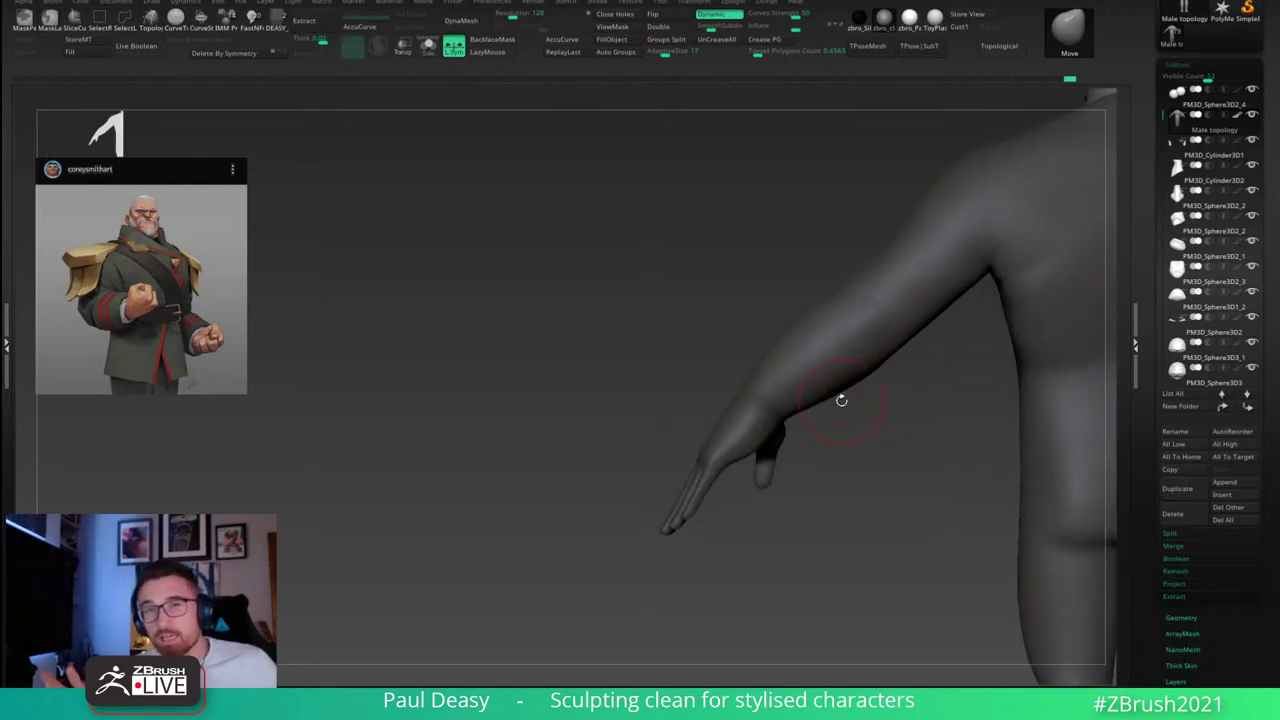
Step: Adjust the forearm and upper arm contours from behind with a resized Move brush
{"action": "key", "text": "space"}
{"action": "left_click_drag", "start_coordinate": [886, 362], "coordinate": [904, 360]}
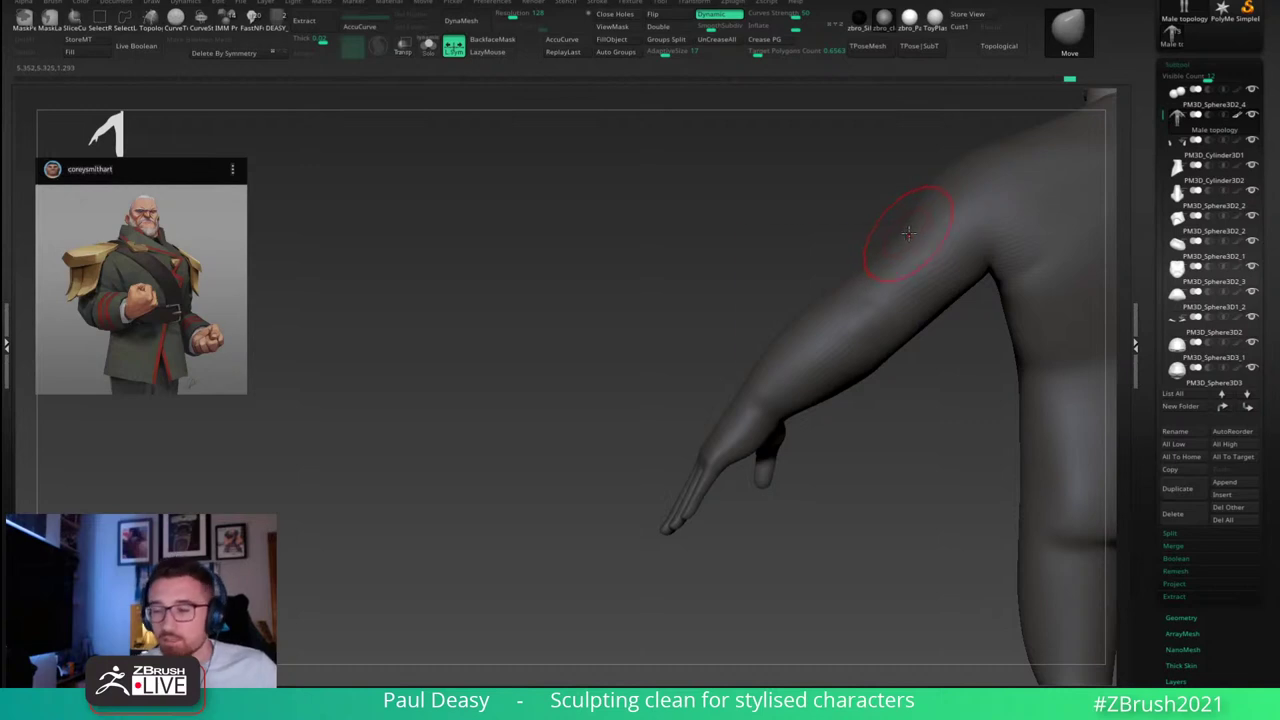
{"action": "key", "text": "space"}
{"action": "key", "text": "ctrl"}
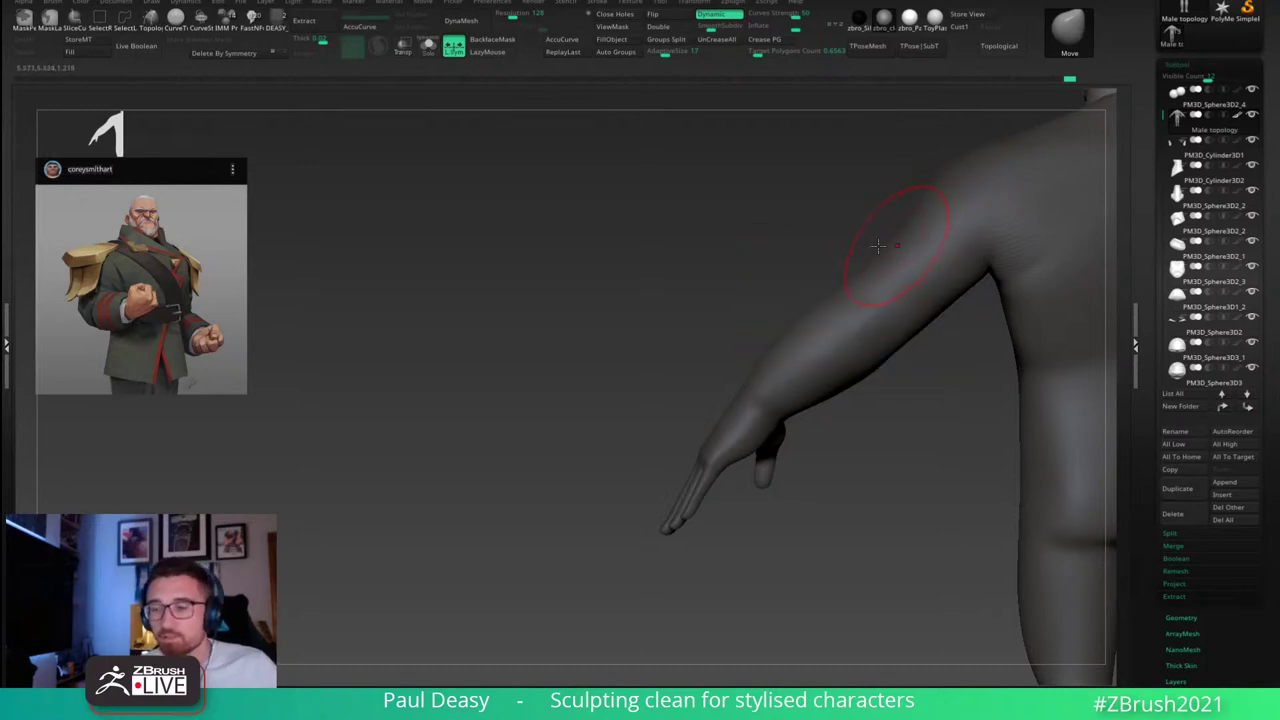
{"action": "mouse_move", "coordinate": [905, 242]}
{"action": "right_mouse_down", "text": "shift"}
{"action": "mouse_move", "coordinate": [950, 235]}
{"action": "mouse_move", "coordinate": [874, 243]}
{"action": "mouse_move", "coordinate": [885, 291]}
{"action": "right_mouse_up", "text": "shift"}
Step: Refine the shoulders and armpits from the front with a resized Move brush
{"action": "key", "text": "space"}
{"action": "left_click_drag", "start_coordinate": [791, 267], "coordinate": [773, 267]}
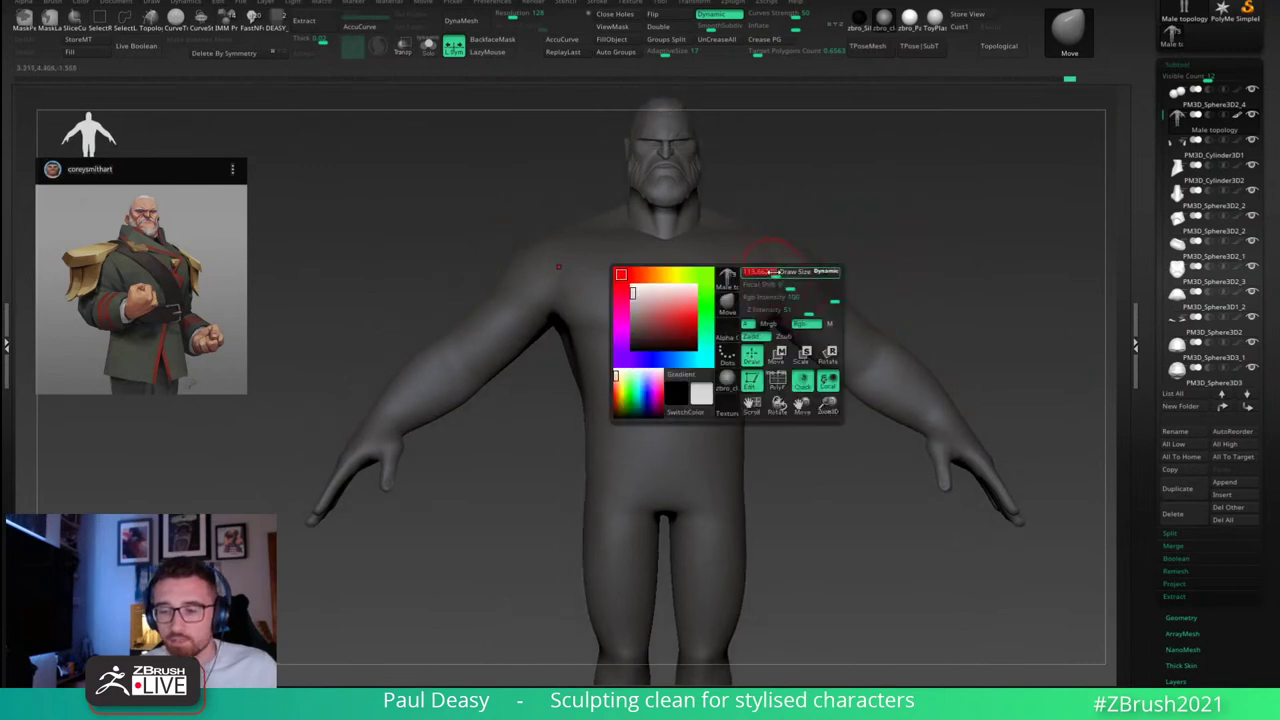
{"action": "key", "text": "shift"}
{"action": "right_click_drag", "start_coordinate": [860, 257], "coordinate": [852, 269], "text": "alt"}
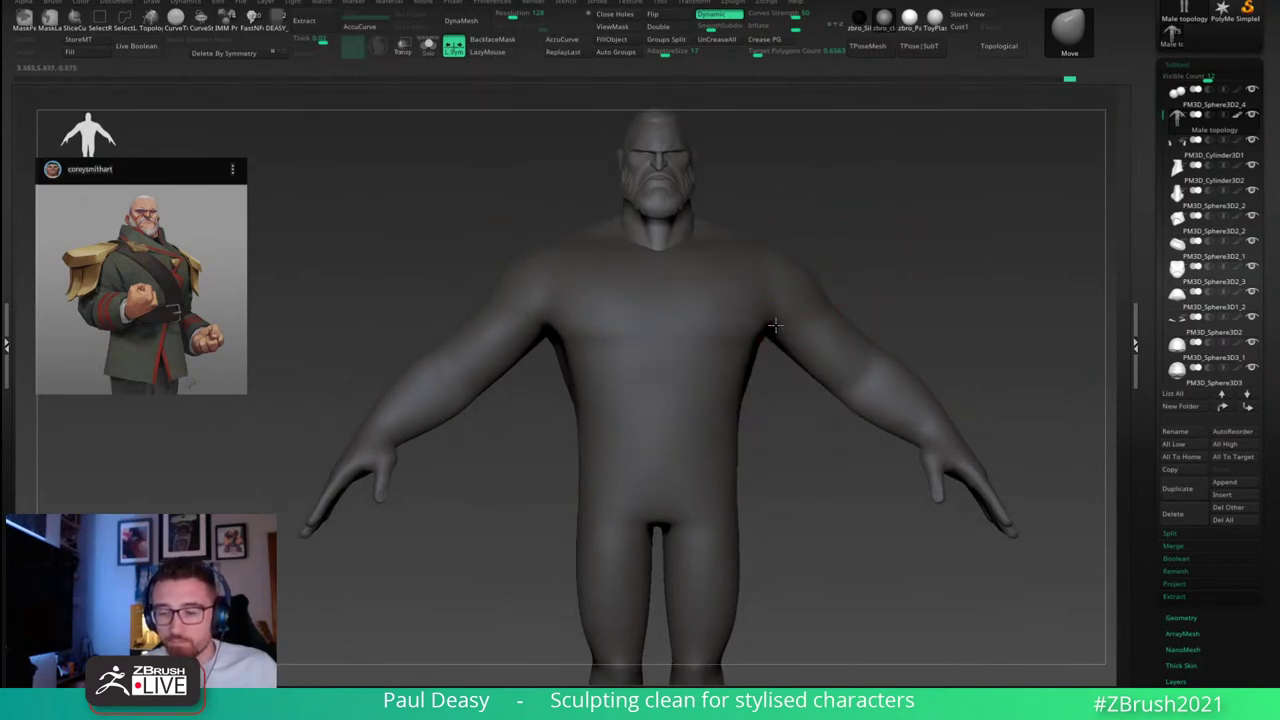
{"action": "mouse_move", "coordinate": [794, 397]}
{"action": "right_mouse_down"}
{"action": "mouse_move", "coordinate": [895, 332]}
{"action": "mouse_move", "coordinate": [966, 337]}
{"action": "mouse_move", "coordinate": [939, 337]}
{"action": "right_mouse_up"}
Step: Subdivide the body mesh up to level 4 and lightly define the shoulders with a resized DamStandard brush
{"action": "key", "text": "shift+d"}
{"action": "key", "text": "ctrl+d"}
{"action": "key", "text": "ctrl+d"}
{"action": "key", "text": "ctrl+d"}
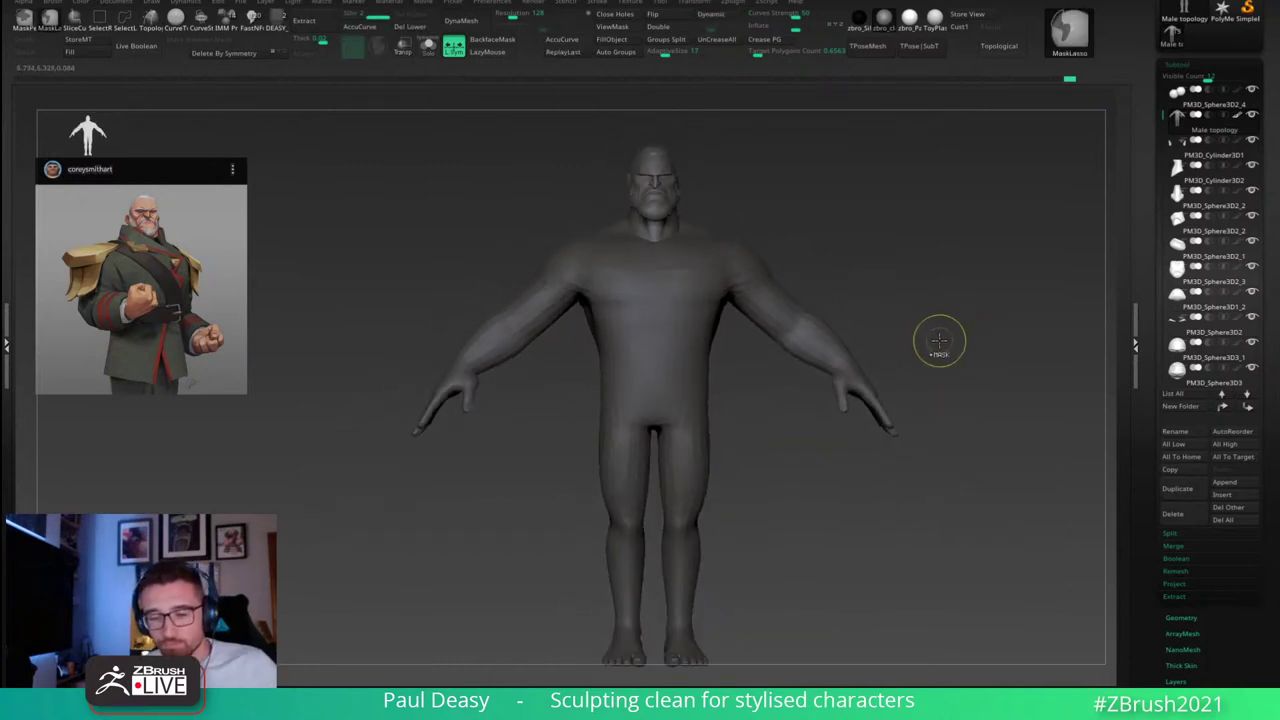
{"action": "right_click_drag", "start_coordinate": [840, 318], "coordinate": [925, 349], "text": "alt"}
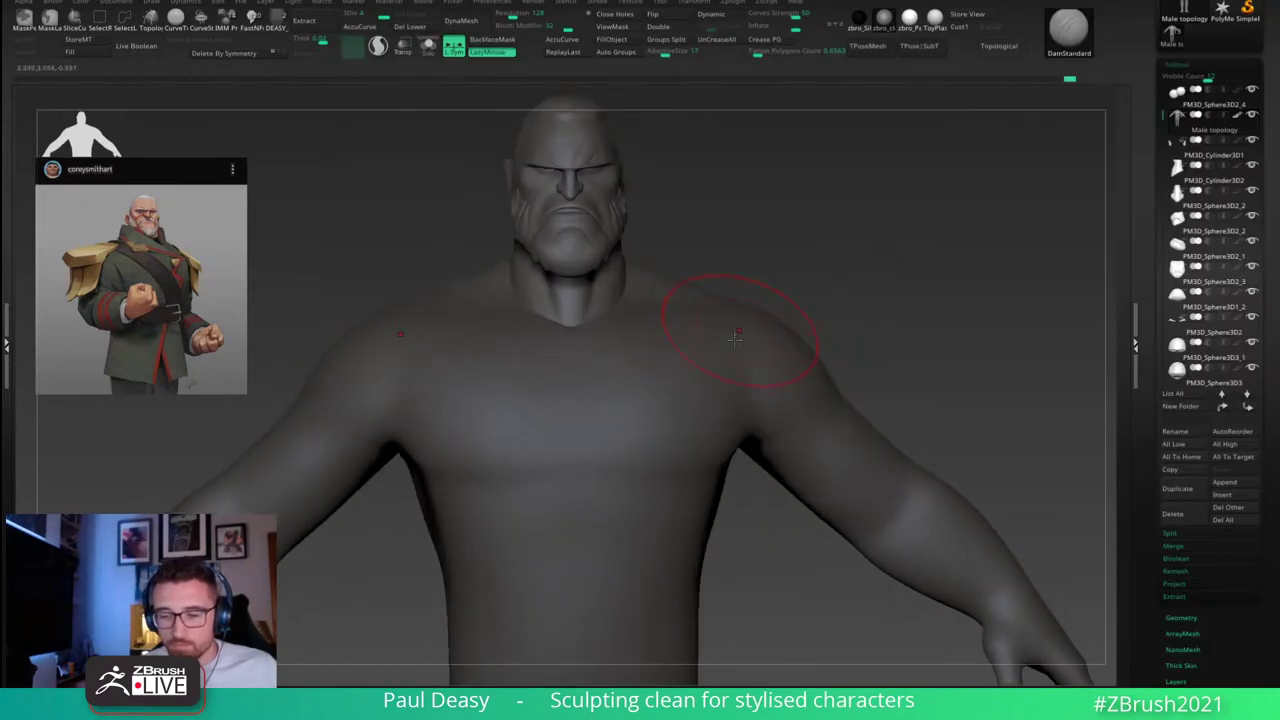
{"action": "key", "text": "space"}
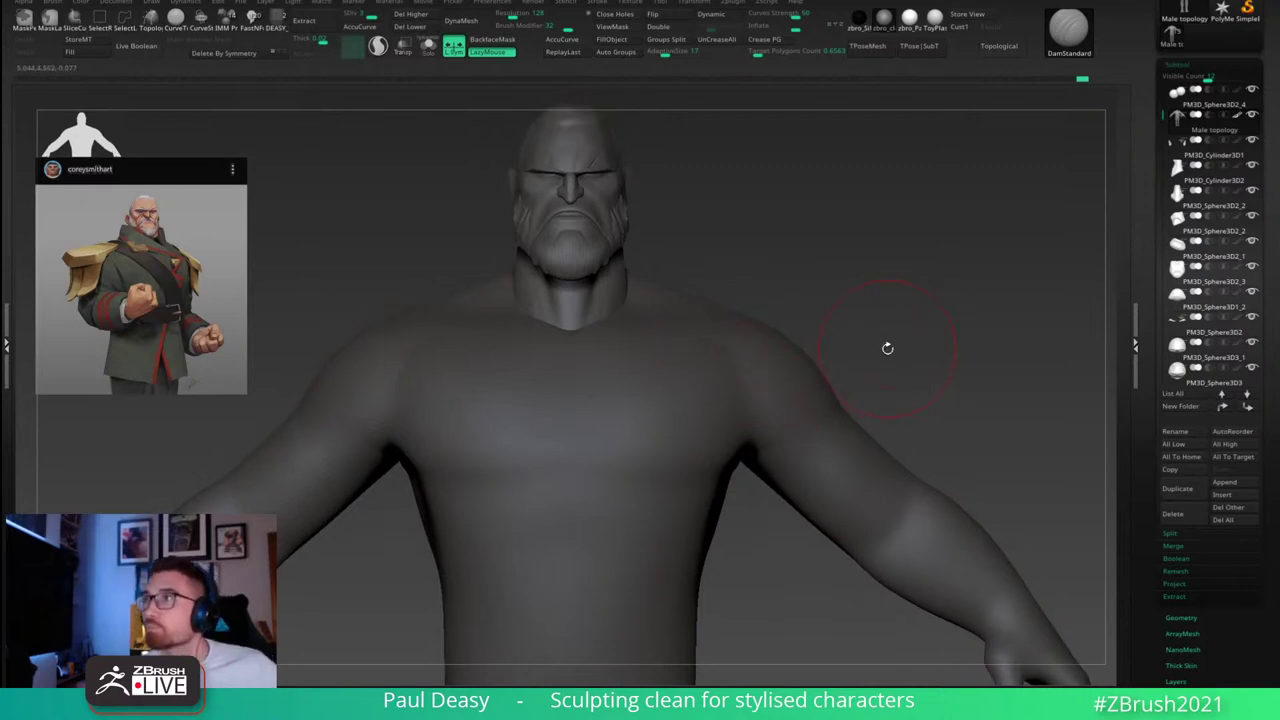
Step: Adjust the shoulder and outer upper arm contours from the front at subdivision level 3, varying the Move brush's draw size
{"action": "key", "text": "b"}
{"action": "key", "text": "m"}
{"action": "key", "text": "v"}
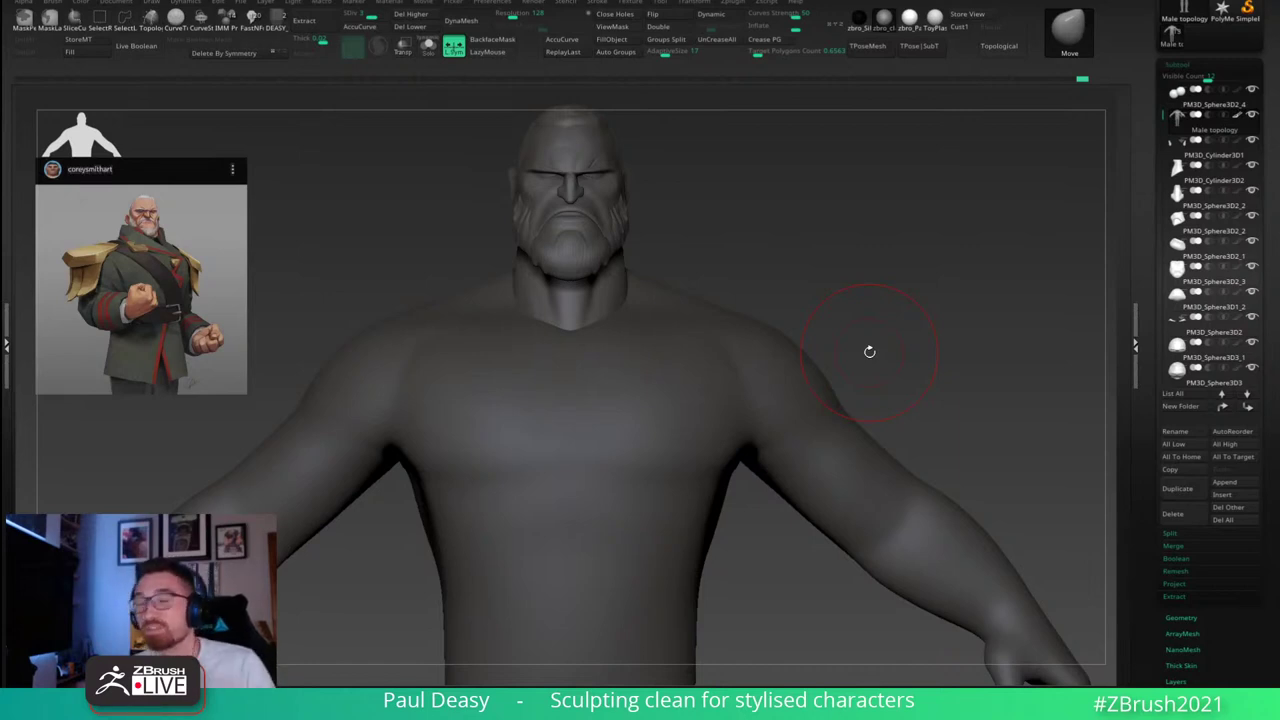
{"action": "left_click_drag", "start_coordinate": [927, 324], "coordinate": [903, 363]}
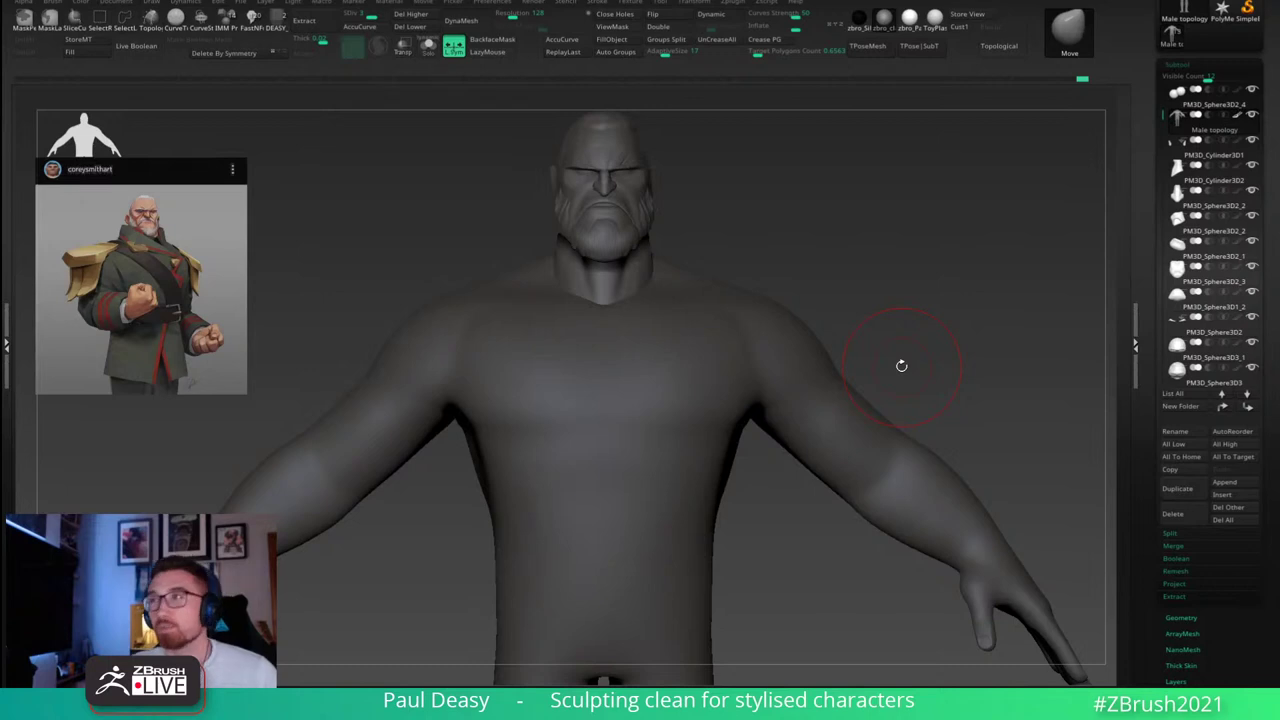
{"action": "right_click", "coordinate": [930, 294]}
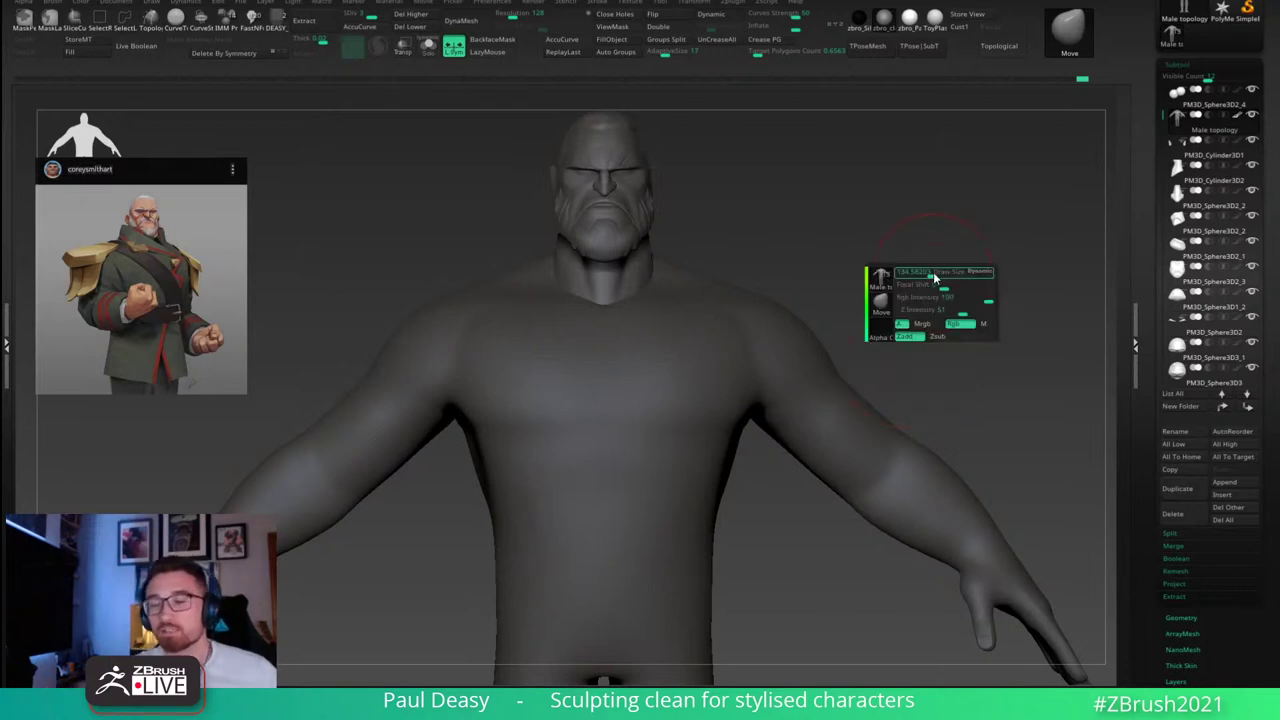
{"action": "left_click", "coordinate": [932, 280]}
{"action": "right_click_drag", "start_coordinate": [932, 282], "coordinate": [931, 280]}
{"action": "right_click", "coordinate": [932, 280]}
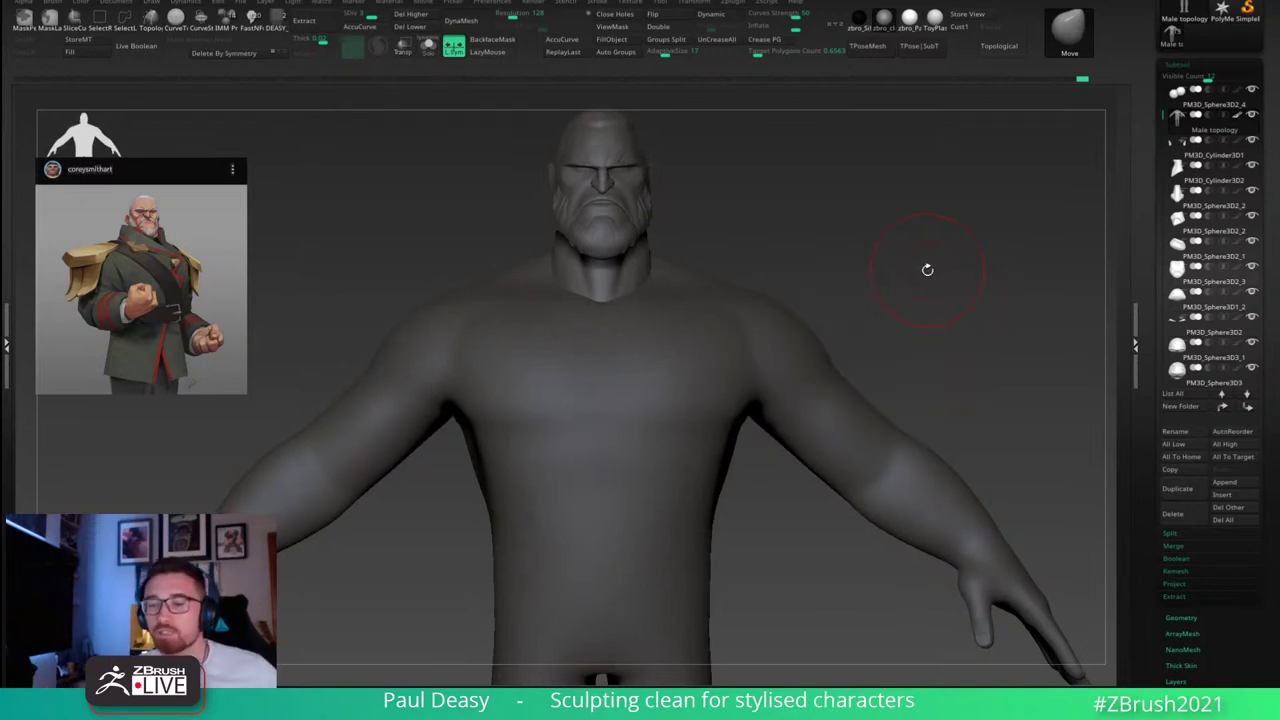
{"action": "right_click", "coordinate": [926, 271]}
{"action": "left_click_drag", "start_coordinate": [928, 265], "coordinate": [934, 303]}
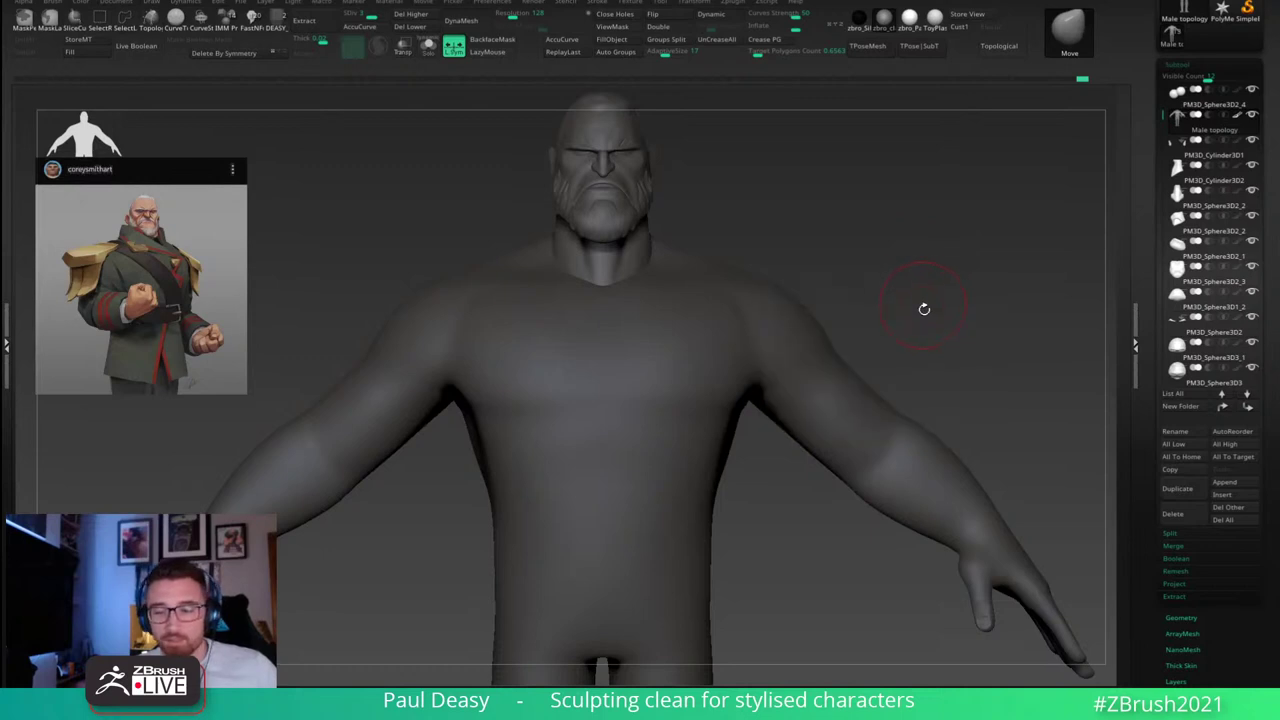
{"action": "left_click_drag", "start_coordinate": [923, 309], "coordinate": [917, 321]}
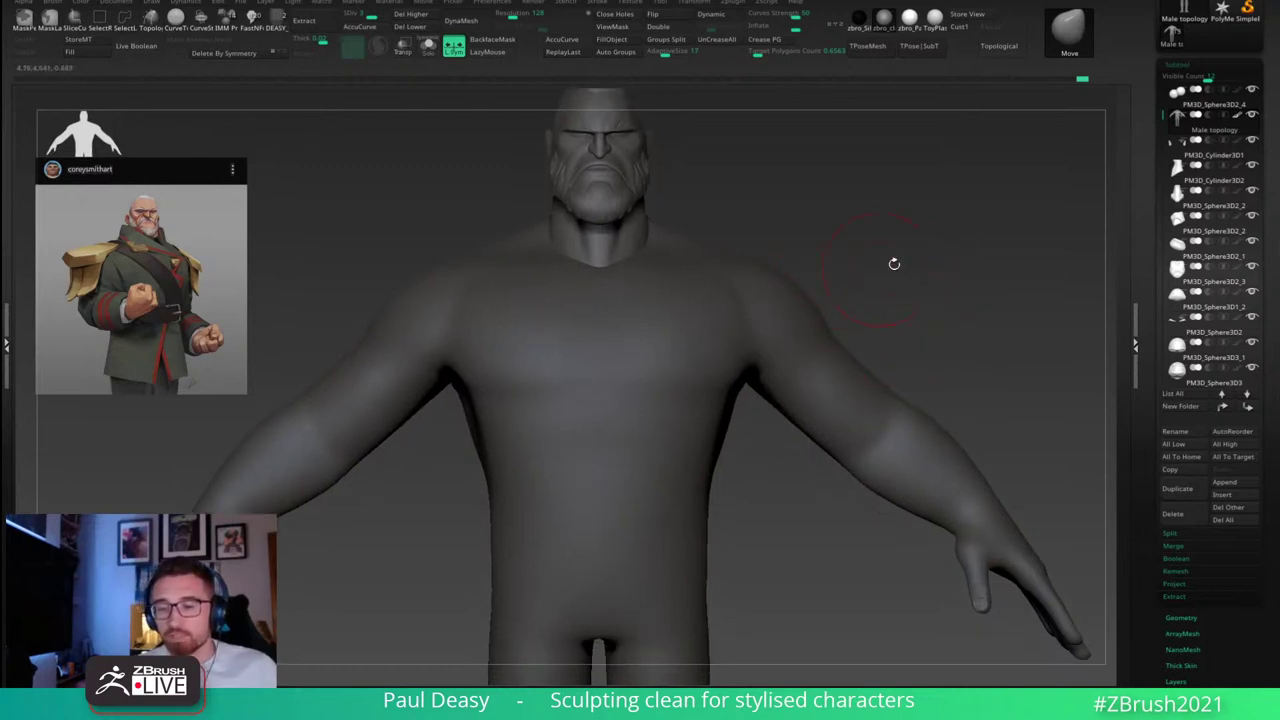
Step: Undo the last three brush changes on the shoulder and arm area
{"action": "left_click_drag", "start_coordinate": [891, 326], "coordinate": [836, 304], "text": "alt"}
{"action": "key", "text": "space"}
{"action": "key", "text": "ctrl+z"}
{"action": "key", "text": "ctrl+z"}
{"action": "key", "text": "ctrl+z"}
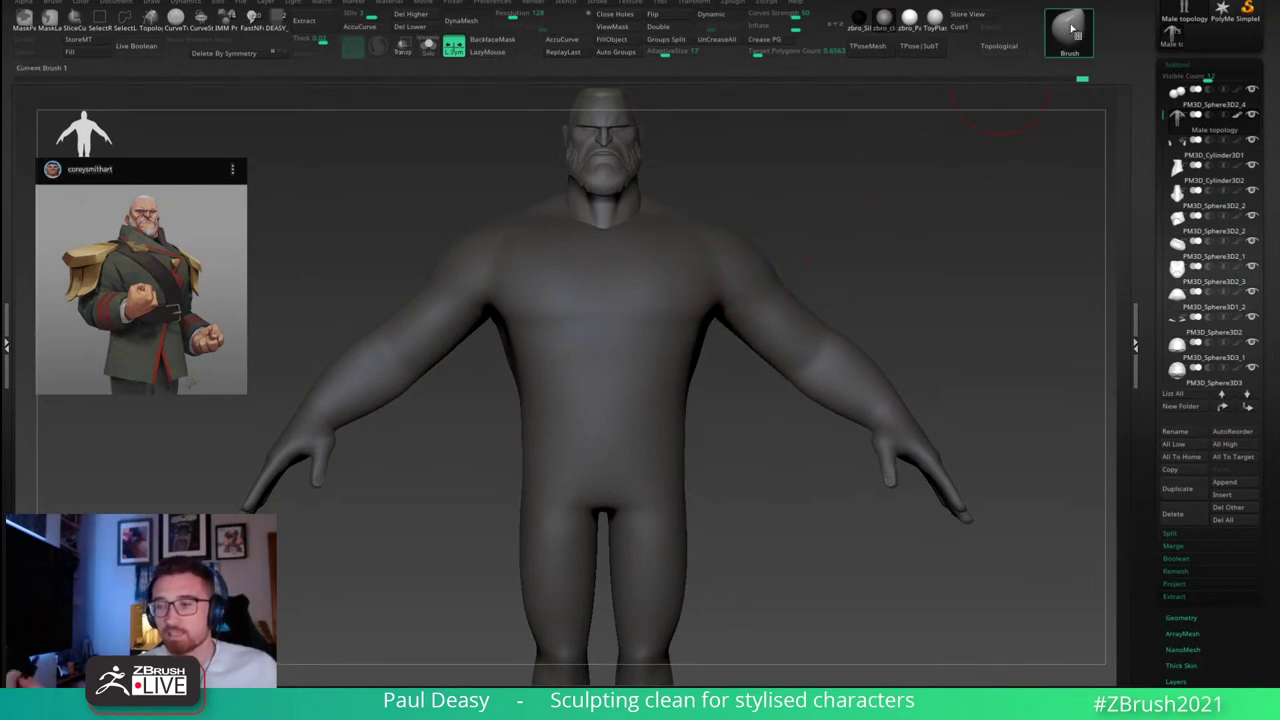
Step: Add volume to the shoulders and forearms from the front with the Inflat brush
{"action": "left_click_drag", "start_coordinate": [916, 294], "coordinate": [886, 276], "text": "alt"}
{"action": "key", "text": "b"}
{"action": "key", "text": "i"}
{"action": "key", "text": "n"}
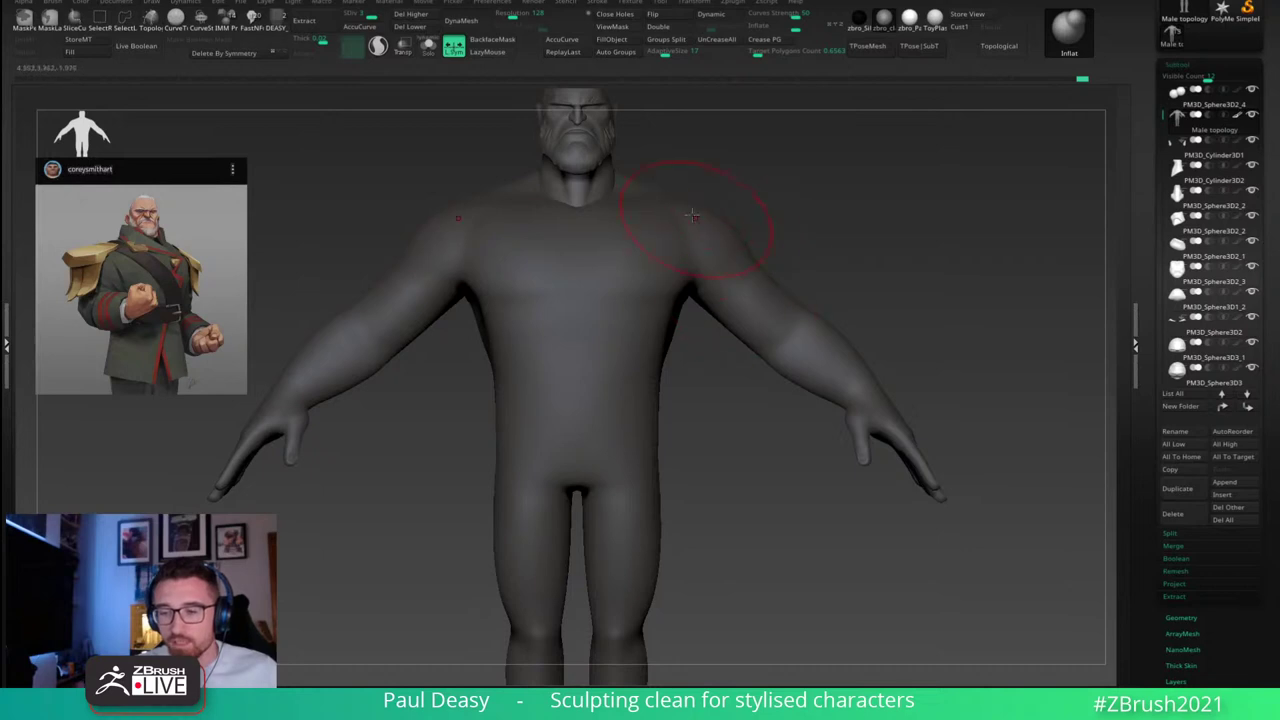
{"action": "left_click_drag", "start_coordinate": [873, 276], "coordinate": [886, 278], "text": "alt"}
{"action": "left_click_drag", "start_coordinate": [884, 382], "coordinate": [855, 380]}
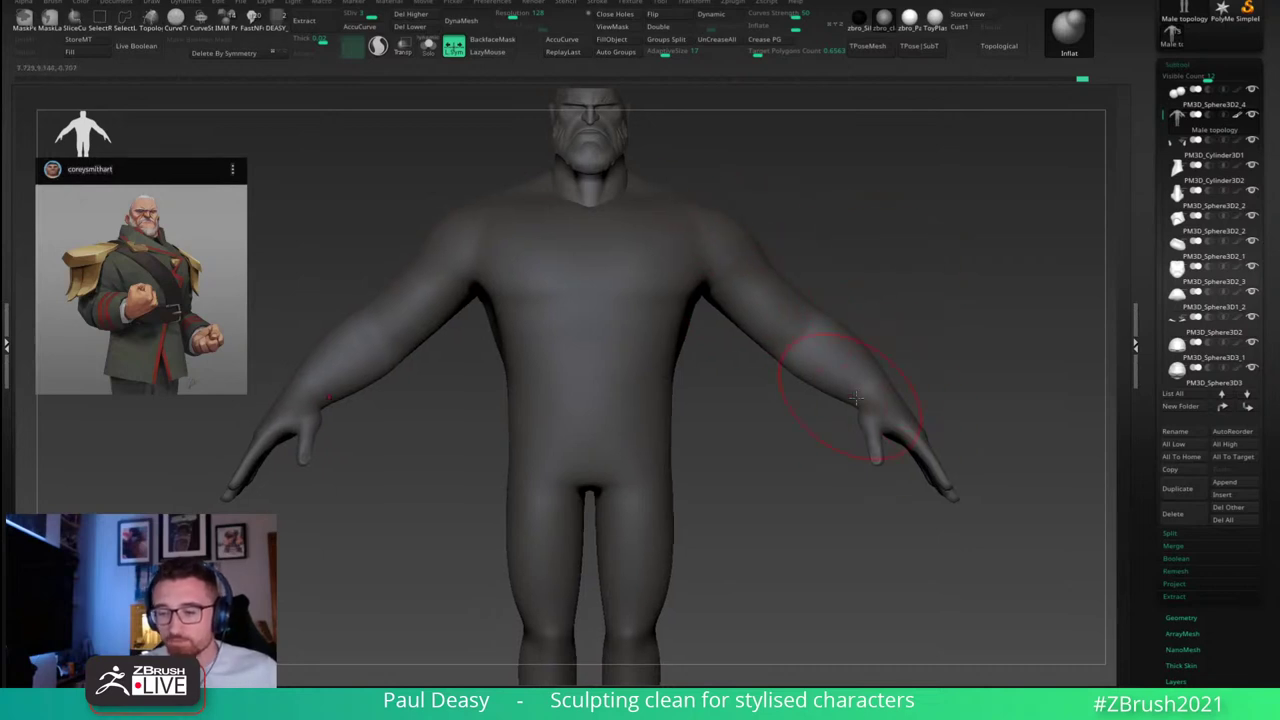
Step: Refine the arm contours from the front with a resized Move brush
{"action": "key", "text": "b"}
{"action": "key", "text": "m"}
{"action": "key", "text": "v"}
{"action": "key", "text": "space"}
{"action": "left_click_drag", "start_coordinate": [957, 352], "coordinate": [946, 351]}
{"action": "left_click_drag", "start_coordinate": [956, 343], "coordinate": [943, 343], "text": "alt"}
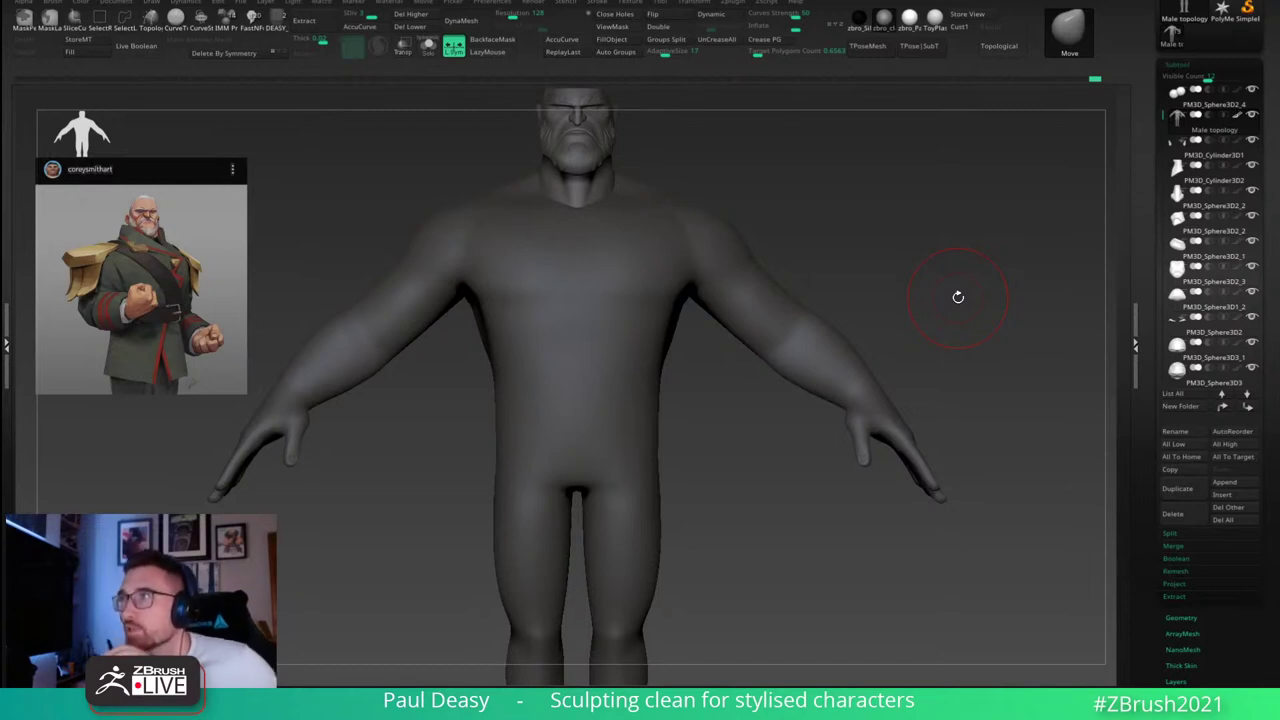
Step: Switch between lower and higher subdivision levels while checking and refining the shoulders and arms, ending at level 4
{"action": "right_click", "coordinate": [905, 312]}
{"action": "mouse_move", "coordinate": [886, 303]}
{"action": "right_mouse_down", "text": "alt"}
{"action": "mouse_move", "coordinate": [929, 335]}
{"action": "mouse_move", "coordinate": [899, 321]}
{"action": "right_mouse_up", "text": "alt"}
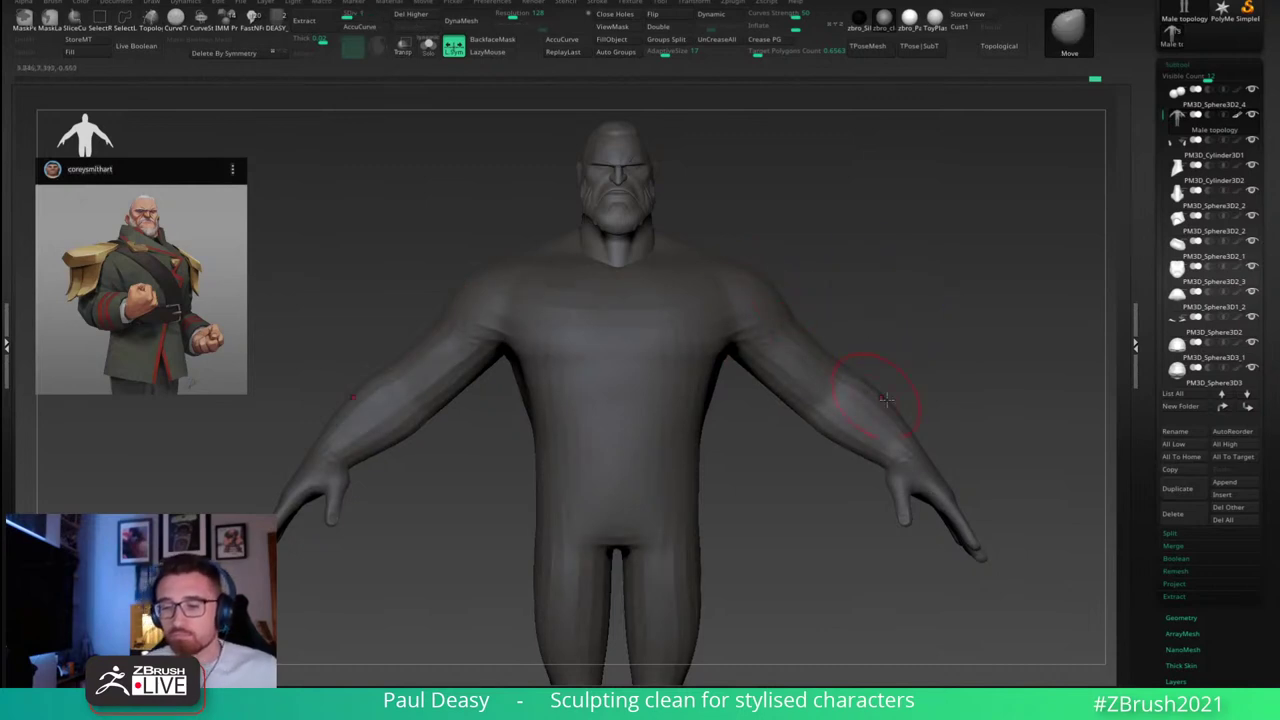
{"action": "left_click_drag", "start_coordinate": [873, 318], "coordinate": [856, 292], "text": "alt"}
{"action": "key", "text": "d"}
{"action": "key", "text": "d"}
{"action": "key", "text": "d"}
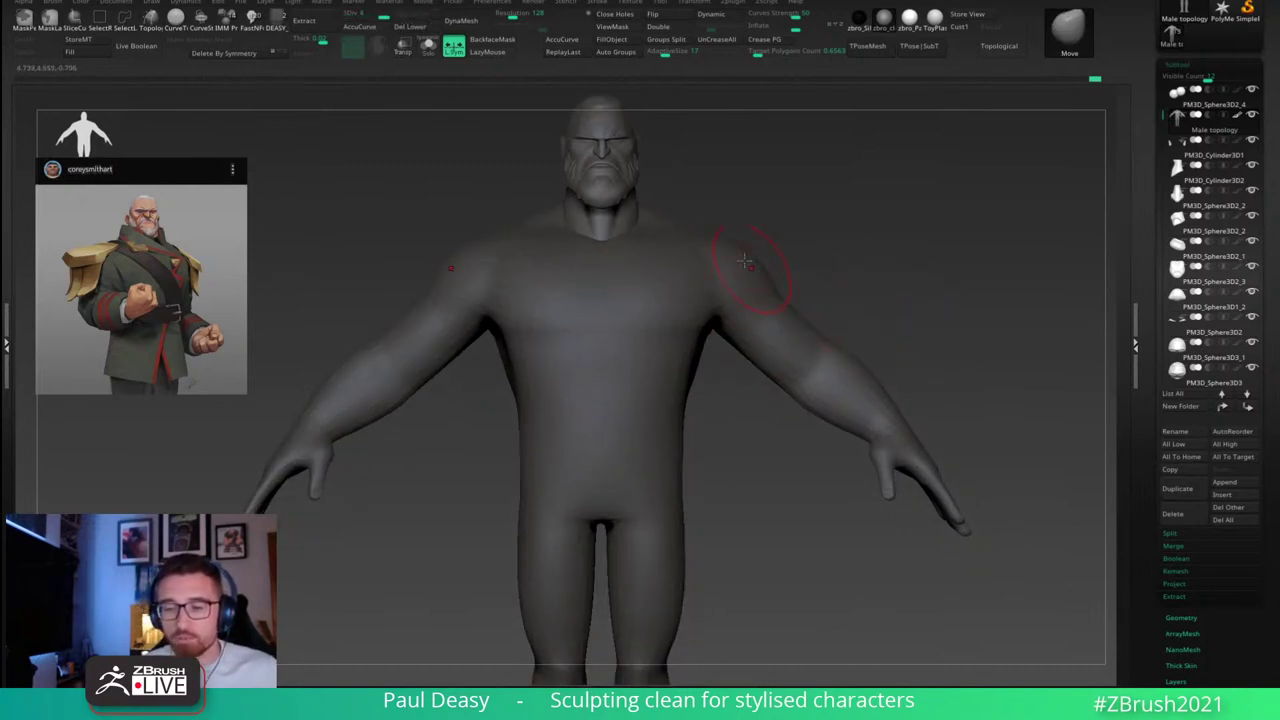
{"action": "key", "text": "shift+d"}
{"action": "key", "text": "shift+d"}
{"action": "key", "text": "shift+d"}
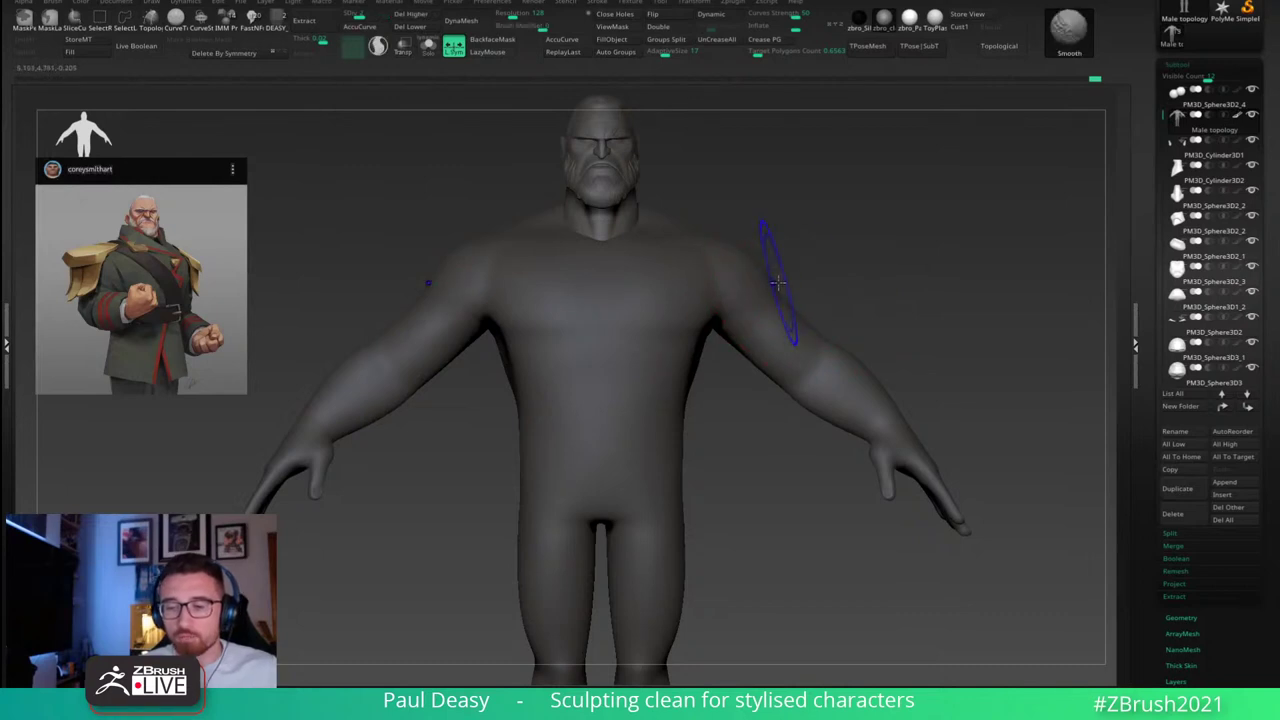
{"action": "key", "text": "d"}
{"action": "key", "text": "d"}
{"action": "key", "text": "d"}
Step: Add volume to the shoulder and upper chest with the Inflat brush, working from side and three-quarter views
{"action": "mouse_move", "coordinate": [810, 262]}
{"action": "left_mouse_down", "text": "alt"}
{"action": "mouse_move", "coordinate": [774, 271]}
{"action": "mouse_move", "coordinate": [814, 249]}
{"action": "mouse_move", "coordinate": [811, 285]}
{"action": "left_mouse_up", "text": "alt"}
{"action": "key", "text": "b"}
{"action": "key", "text": "i"}
{"action": "key", "text": "n"}
{"action": "right_click_drag", "start_coordinate": [811, 285], "coordinate": [802, 282], "text": "shift"}
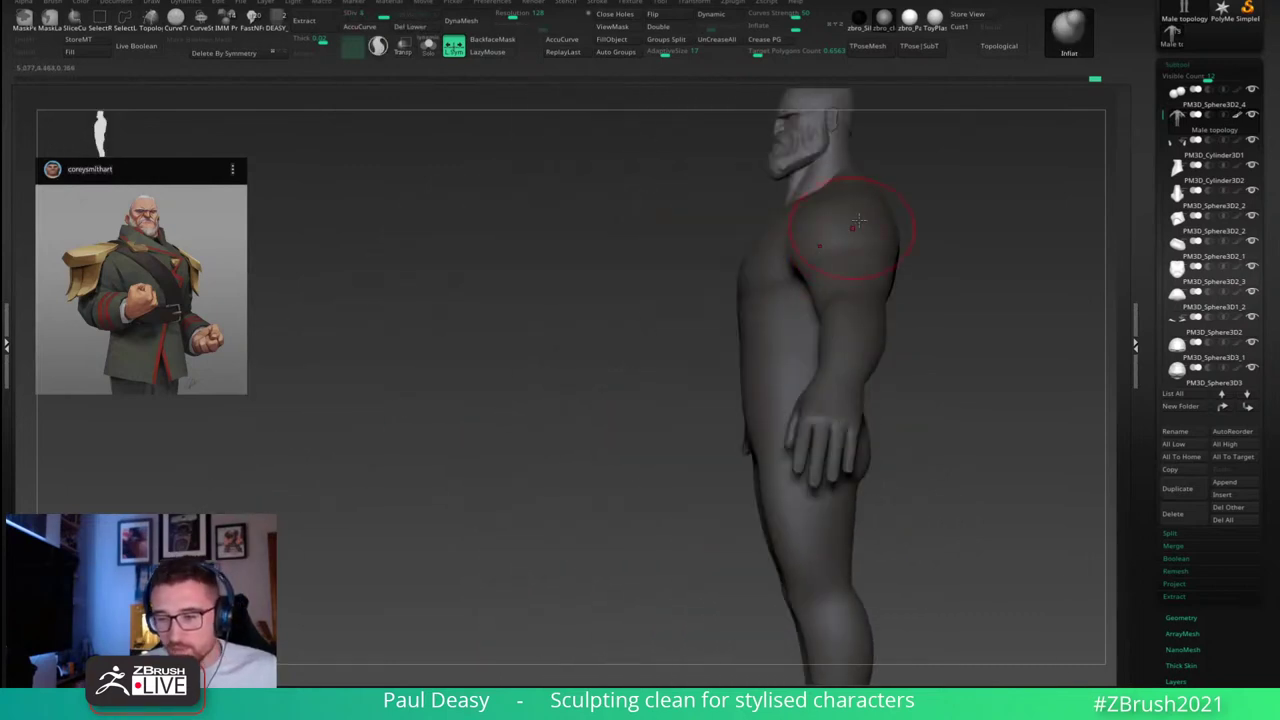
{"action": "right_click_drag", "start_coordinate": [650, 326], "coordinate": [694, 334]}
{"action": "right_click", "coordinate": [694, 334]}
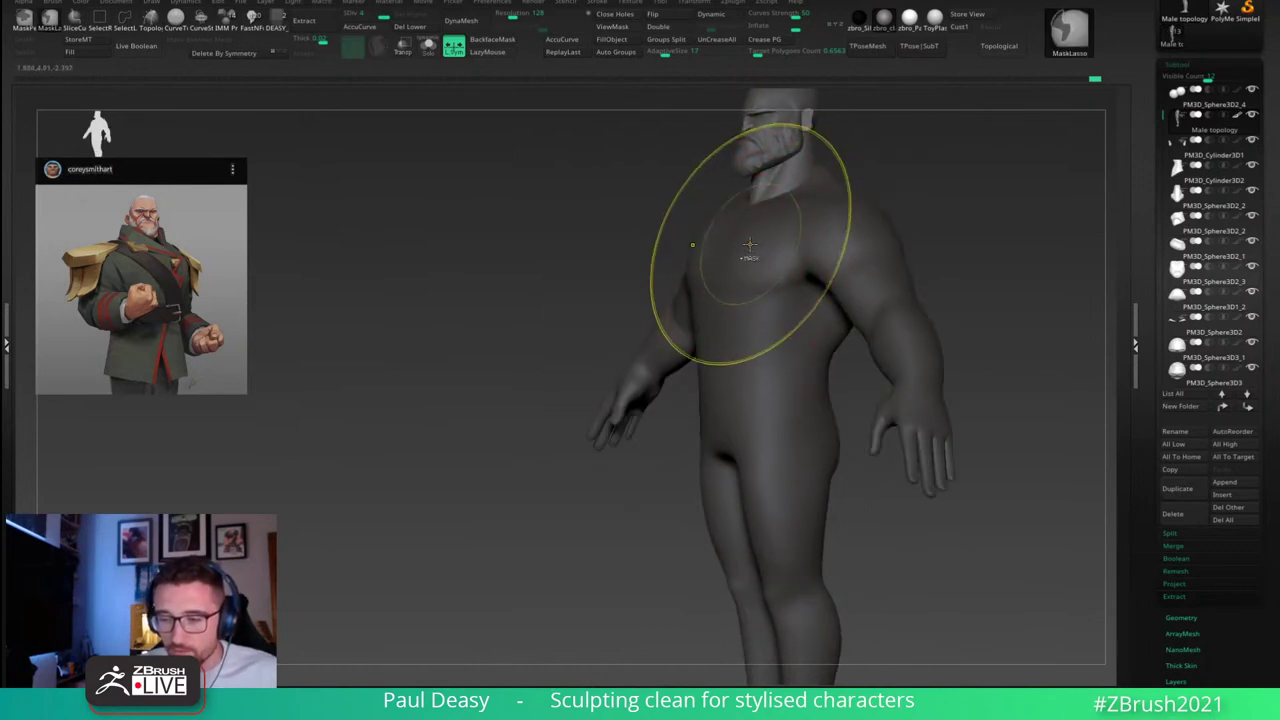
{"action": "mouse_move", "coordinate": [760, 266]}
{"action": "right_mouse_down"}
{"action": "mouse_move", "coordinate": [914, 206]}
{"action": "mouse_move", "coordinate": [761, 231]}
{"action": "right_mouse_up"}
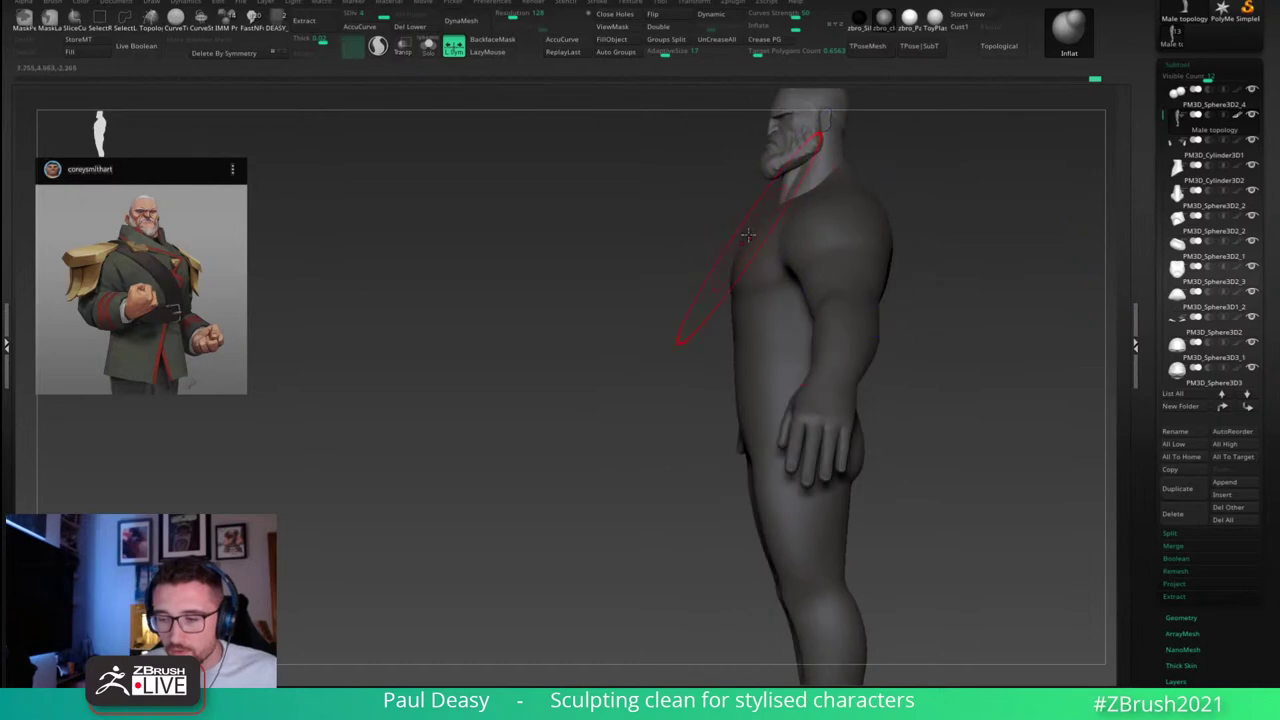
{"action": "right_click_drag", "start_coordinate": [934, 245], "coordinate": [945, 245]}
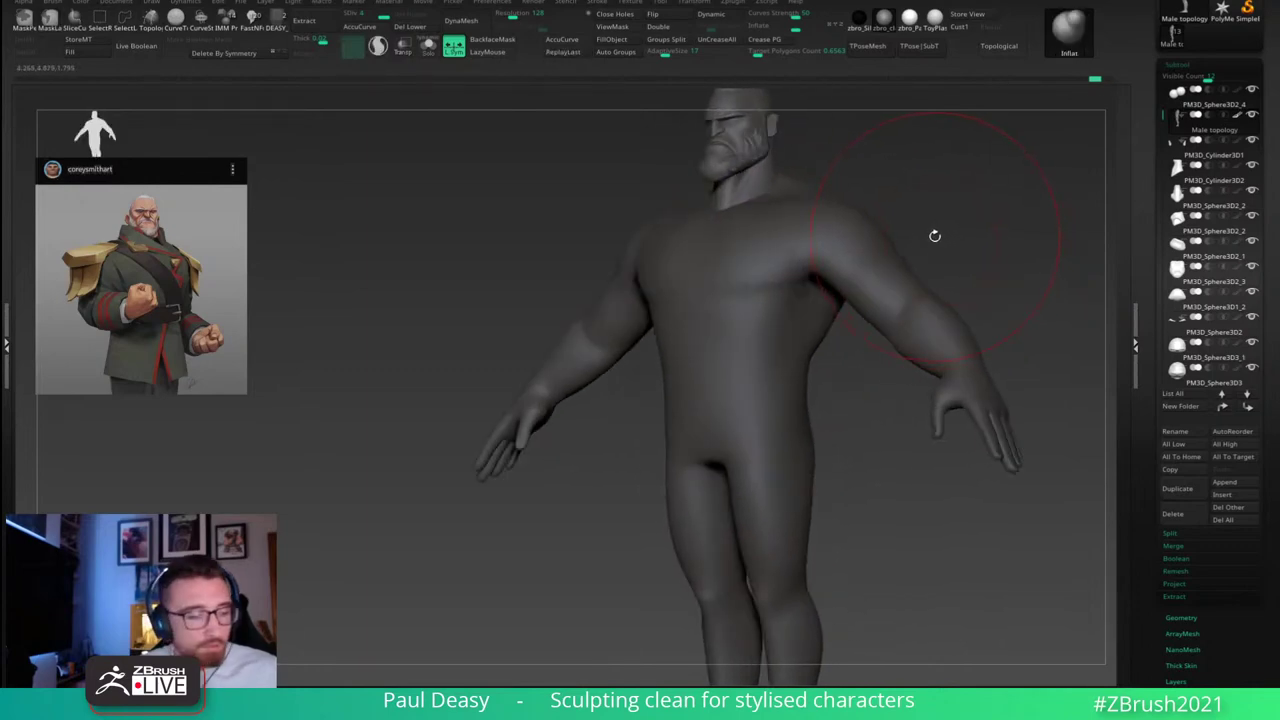
Step: Build up pectoral volume across both sides of the chest with a resized ClayBuildup brush
{"action": "key", "text": "b"}
{"action": "key", "text": "c"}
{"action": "key", "text": "b"}
{"action": "key", "text": "space"}
{"action": "key", "text": "space"}
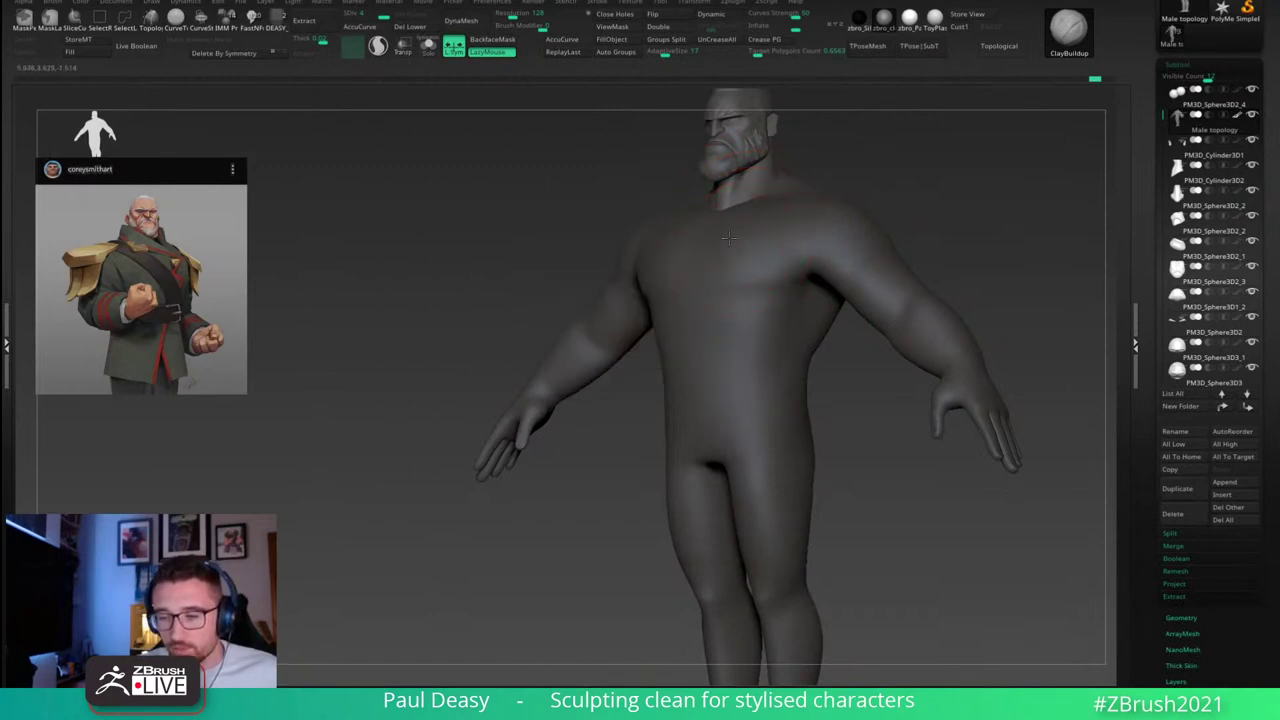
{"action": "key", "text": "space"}
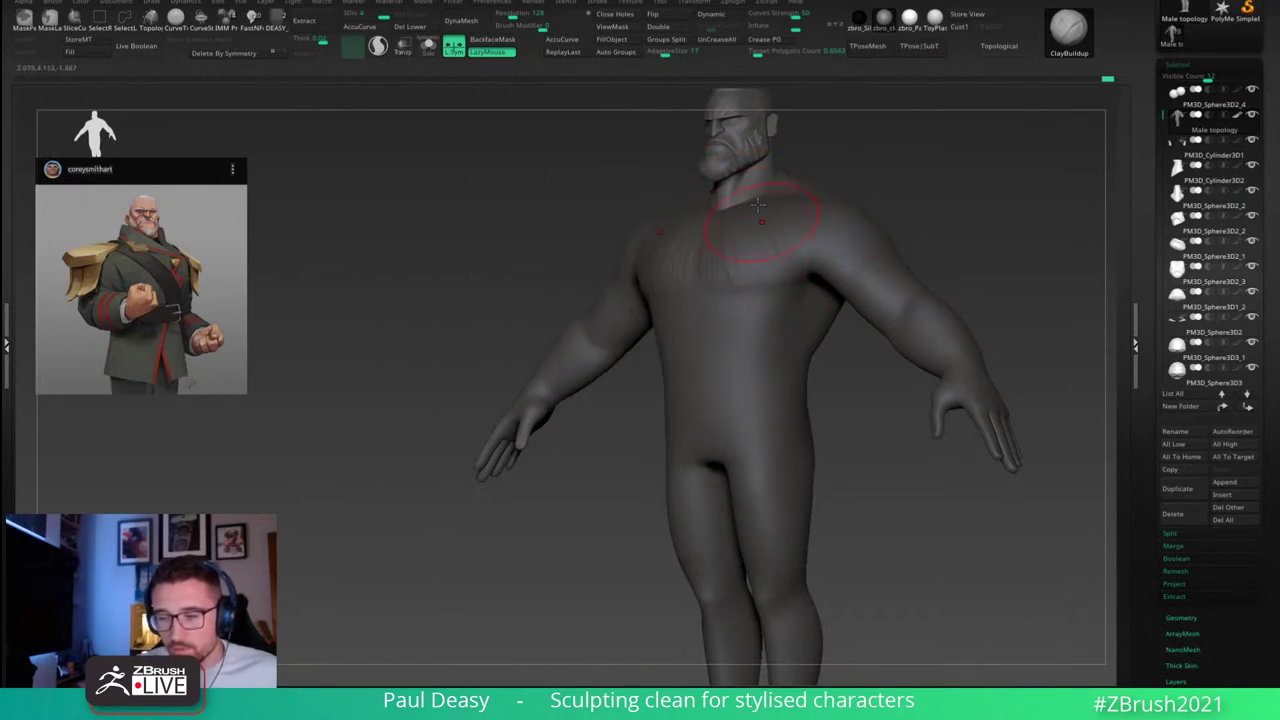
{"action": "key", "text": "space"}
{"action": "mouse_move", "coordinate": [779, 220]}
{"action": "right_mouse_down"}
{"action": "mouse_move", "coordinate": [733, 228]}
{"action": "mouse_move", "coordinate": [960, 240]}
{"action": "mouse_move", "coordinate": [806, 266]}
{"action": "mouse_move", "coordinate": [740, 245]}
{"action": "right_mouse_up"}
{"action": "key", "text": "space"}
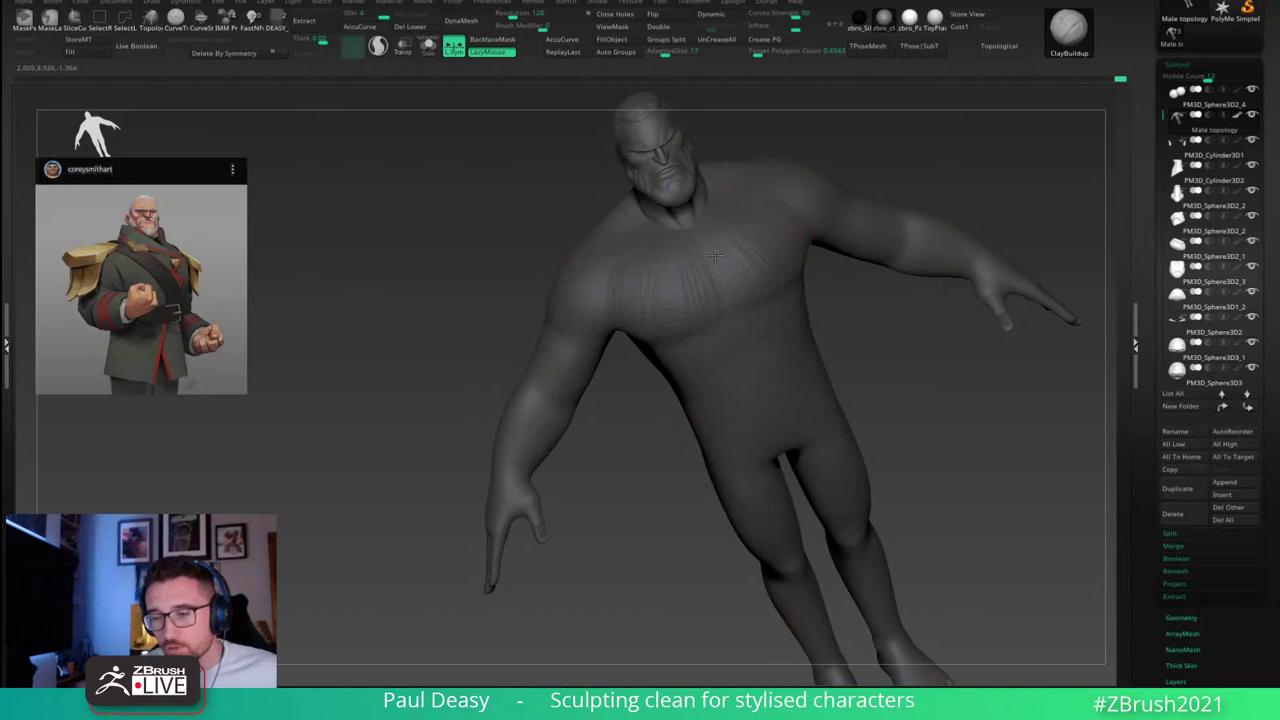
Step: Smooth the built-up pectoral forms and blend their lower edges into the torso
{"action": "mouse_move", "coordinate": [760, 280]}
{"action": "right_mouse_down"}
{"action": "mouse_move", "coordinate": [903, 337]}
{"action": "mouse_move", "coordinate": [751, 371]}
{"action": "right_mouse_up"}
{"action": "key", "text": "shift"}
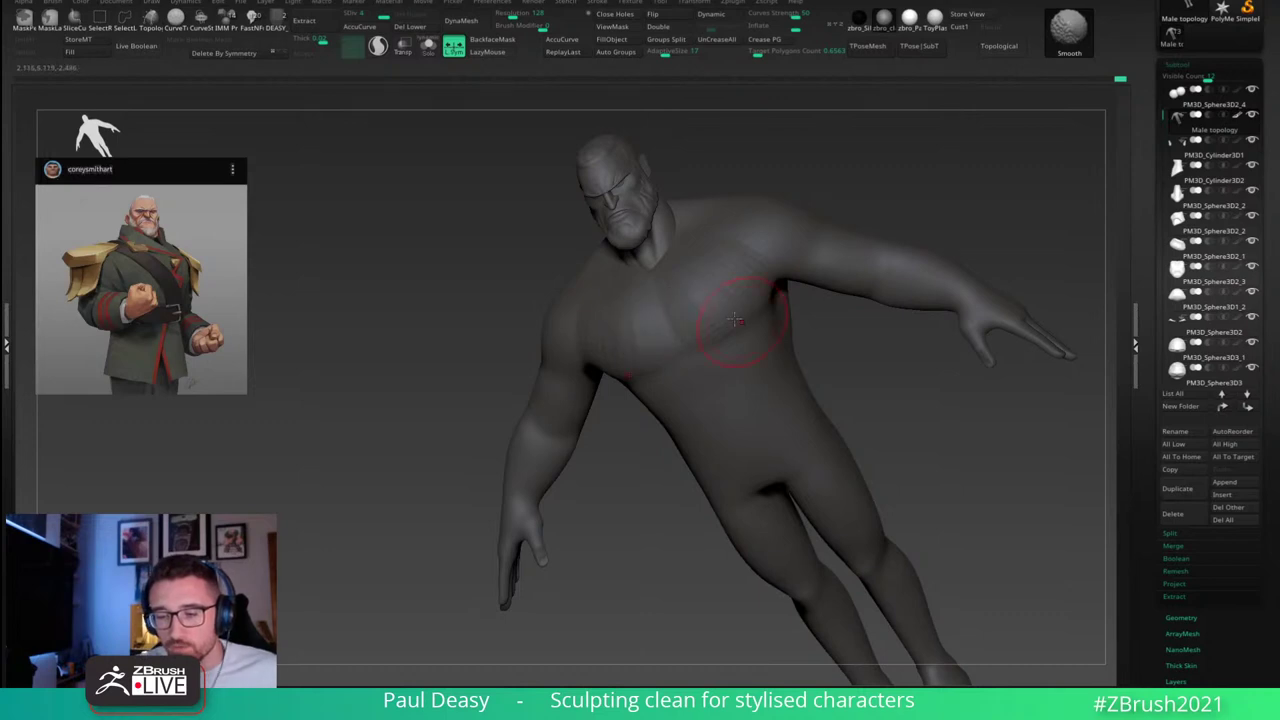
{"action": "key", "text": "shift"}
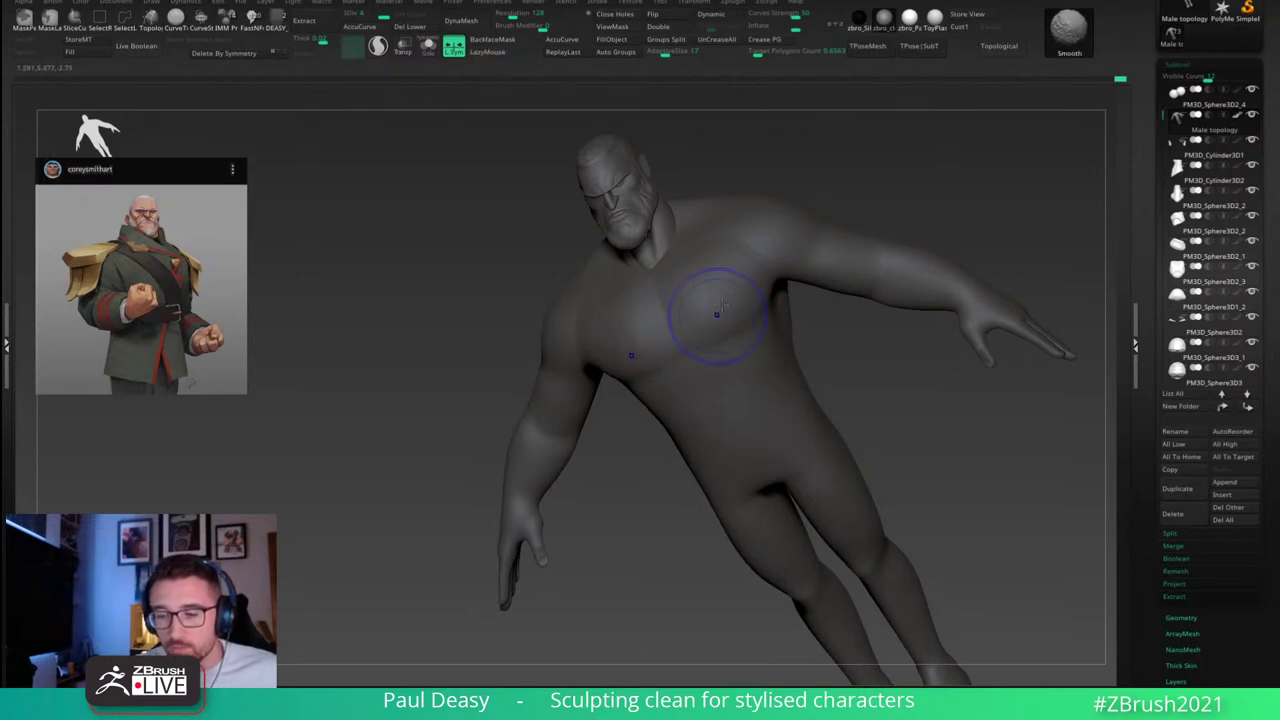
Step: Refine the pectorals and their lower contour toward the armpit with a resized ClayBuildup brush
{"action": "key", "text": "space"}
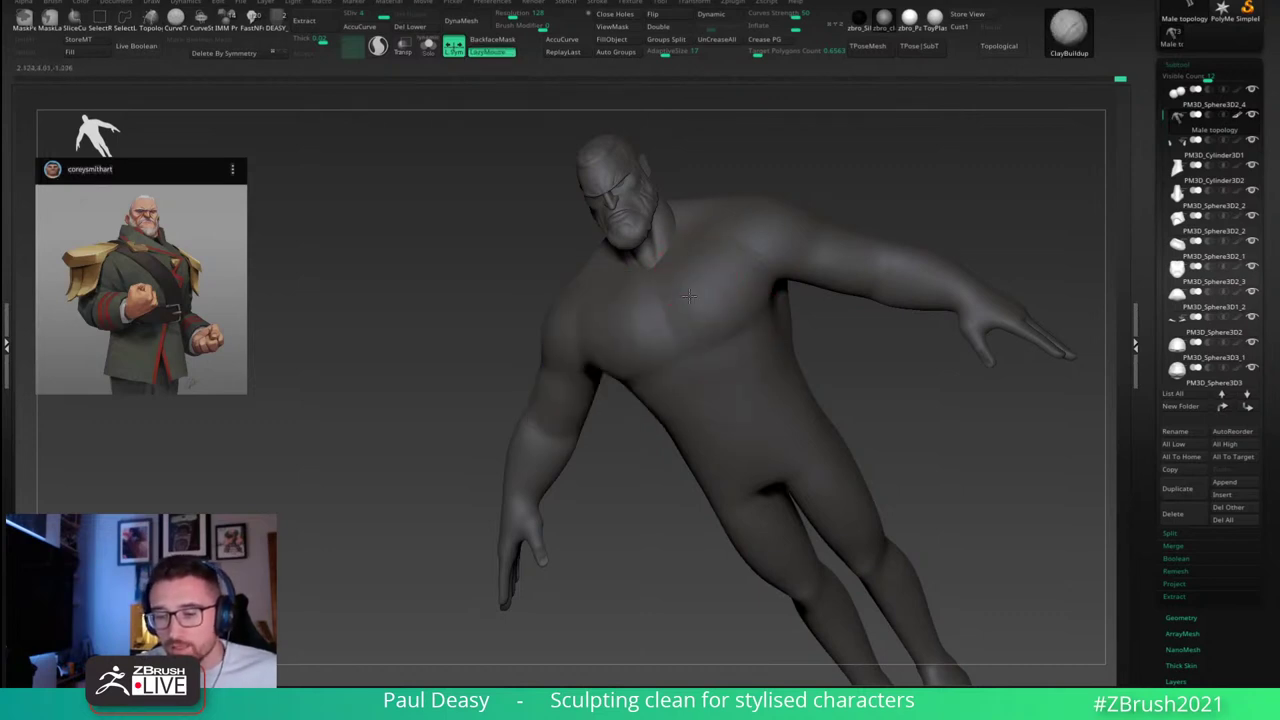
{"action": "key", "text": "space"}
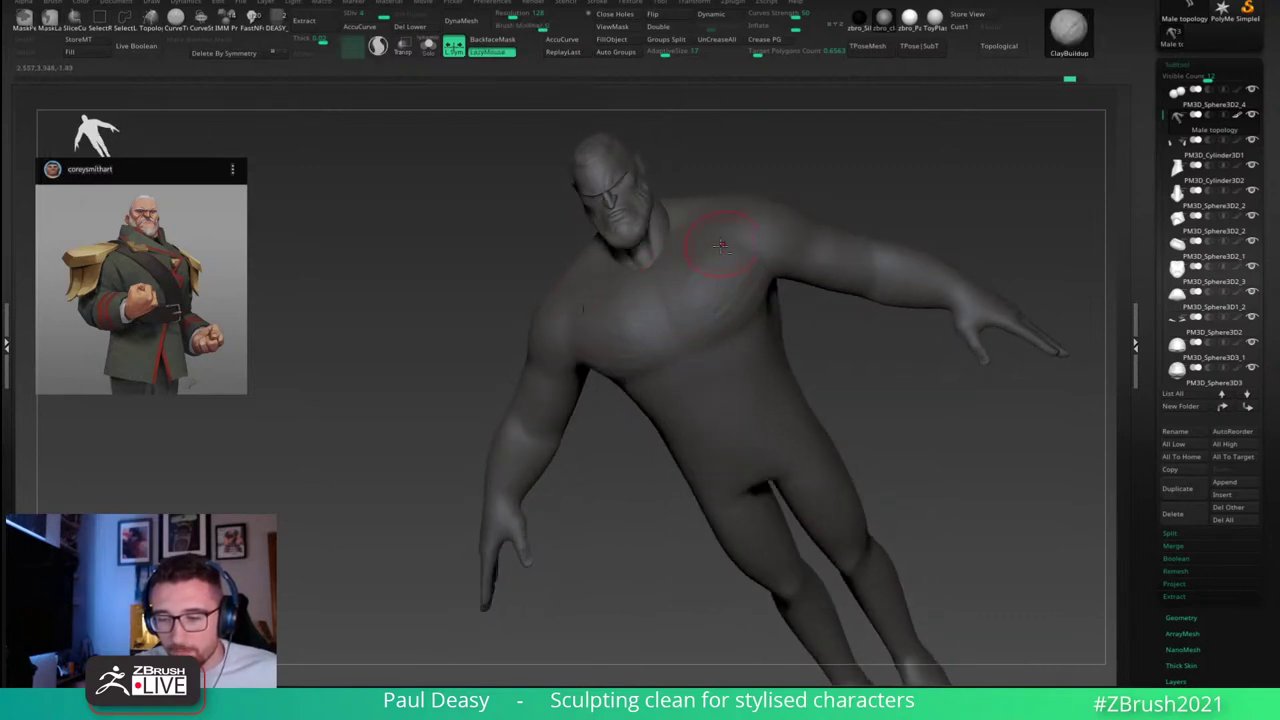
{"action": "left_click_drag", "start_coordinate": [722, 246], "coordinate": [684, 283]}
{"action": "right_click_drag", "start_coordinate": [740, 298], "coordinate": [752, 303]}
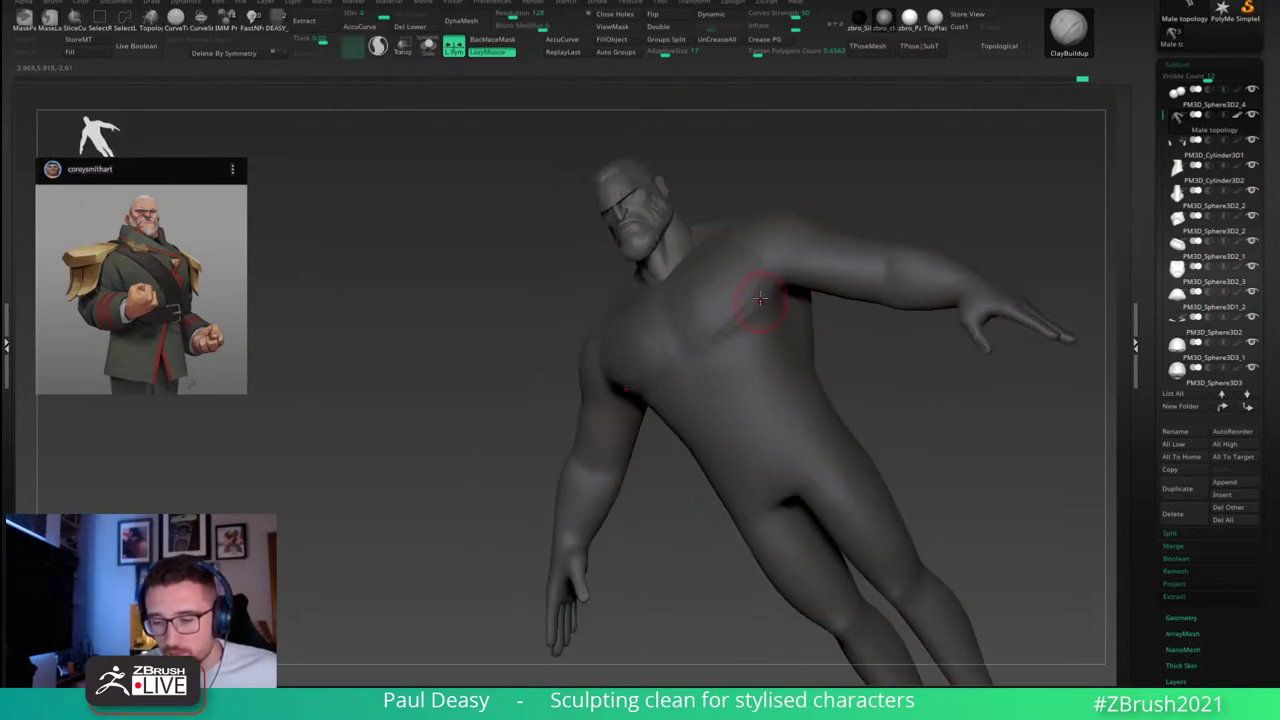
{"action": "right_click_drag", "start_coordinate": [772, 300], "coordinate": [771, 311]}
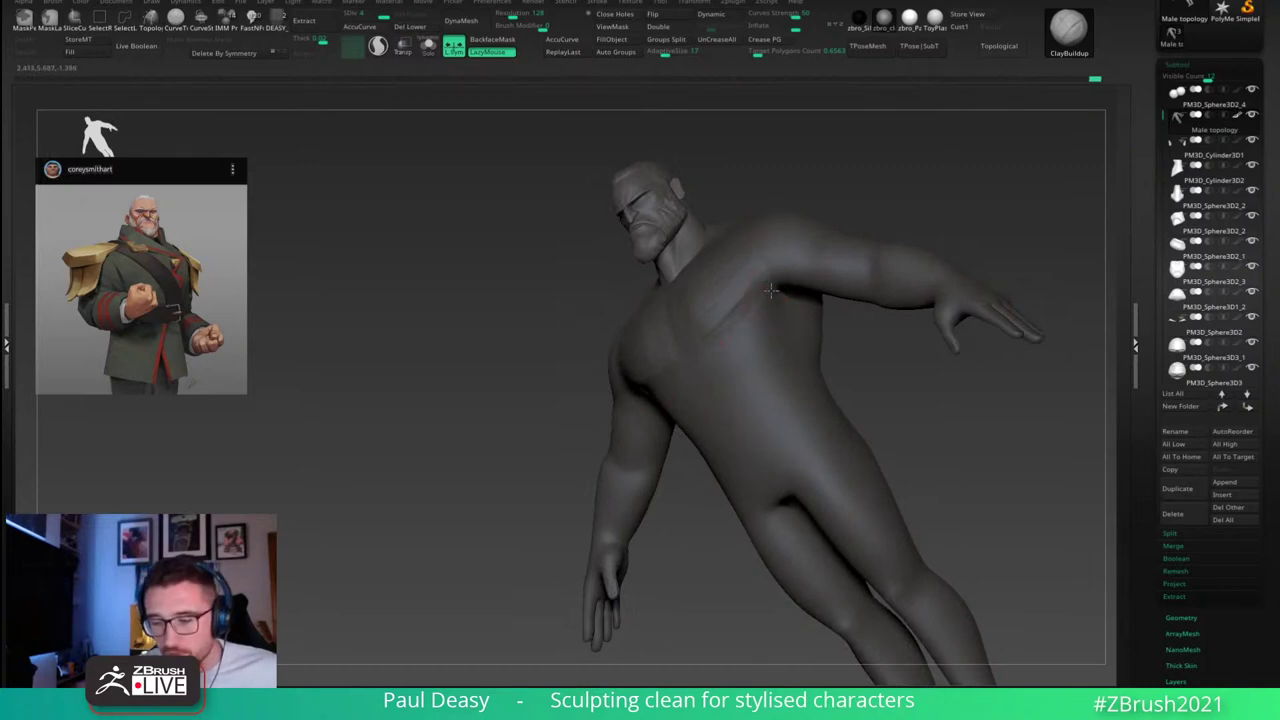
Step: Add ClayBuildup strokes to the central chest from the front and smooth them into a clean surface
{"action": "right_click_drag", "start_coordinate": [877, 381], "coordinate": [886, 371], "text": "shift"}
{"action": "key", "text": "ctrl"}
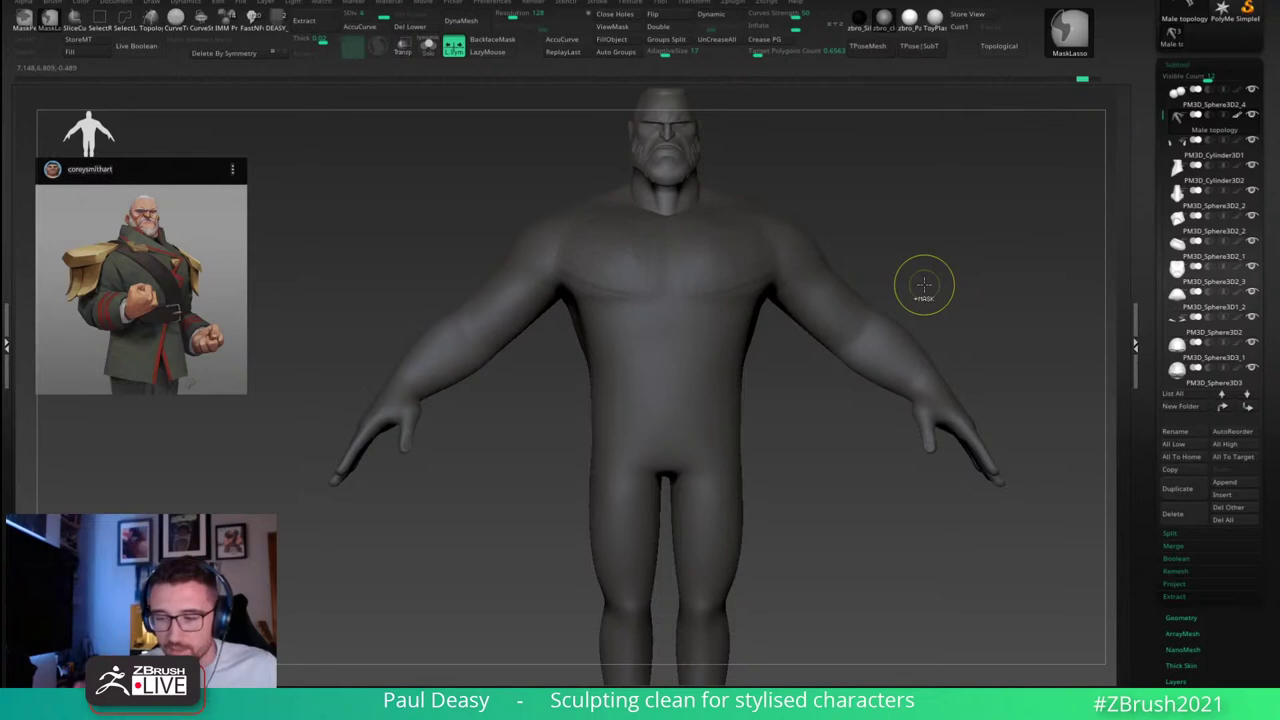
{"action": "key", "text": "space"}
{"action": "left_click_drag", "start_coordinate": [715, 251], "coordinate": [723, 251]}
{"action": "left_click_drag", "start_coordinate": [700, 288], "coordinate": [745, 286], "text": "shift"}
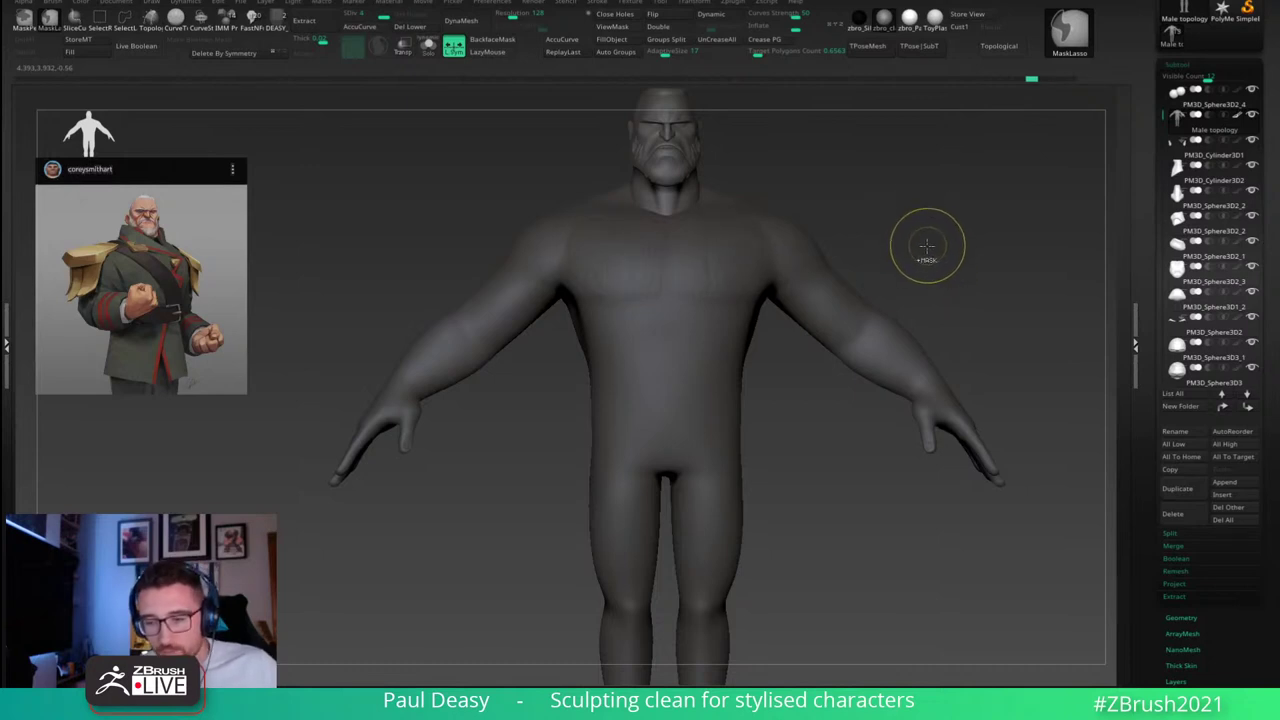
{"action": "key", "text": "ctrl"}
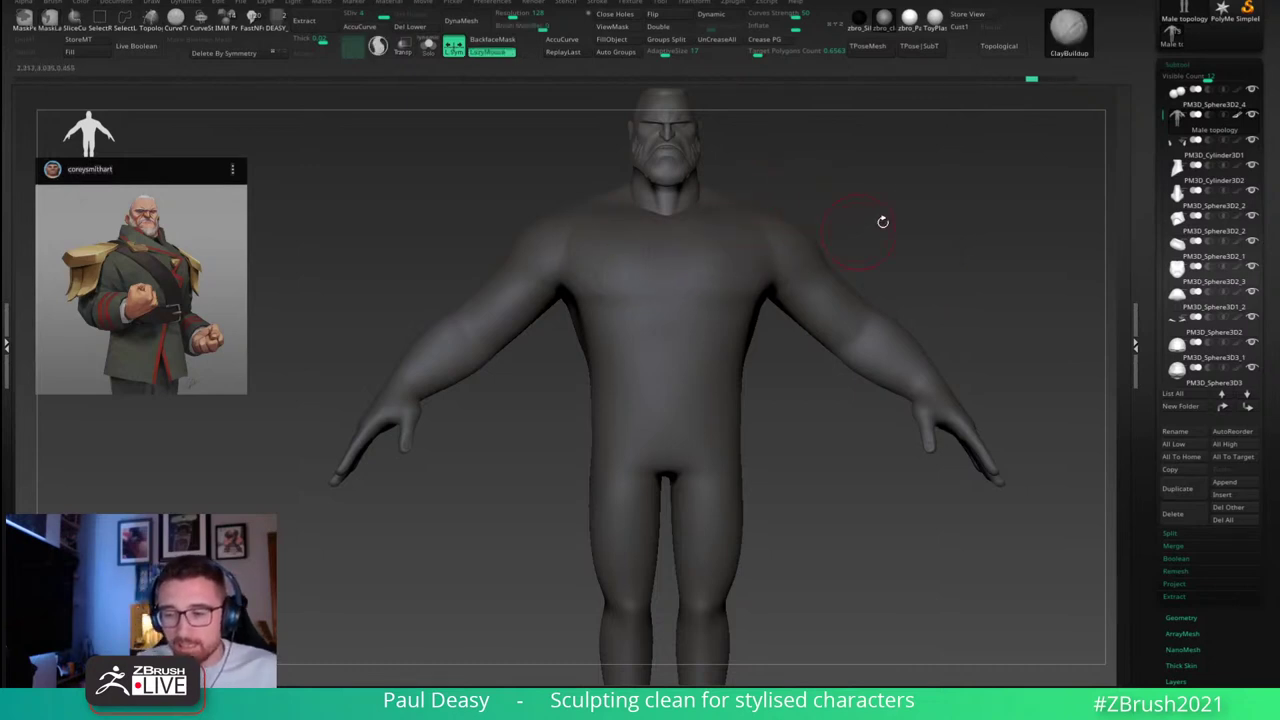
Step: Switch to the Move brush and mask a rectangular band around the body's waist and hips
{"action": "left_click_drag", "start_coordinate": [882, 221], "coordinate": [888, 250]}
{"action": "key", "text": "b"}
{"action": "key", "text": "m"}
{"action": "key", "text": "v"}
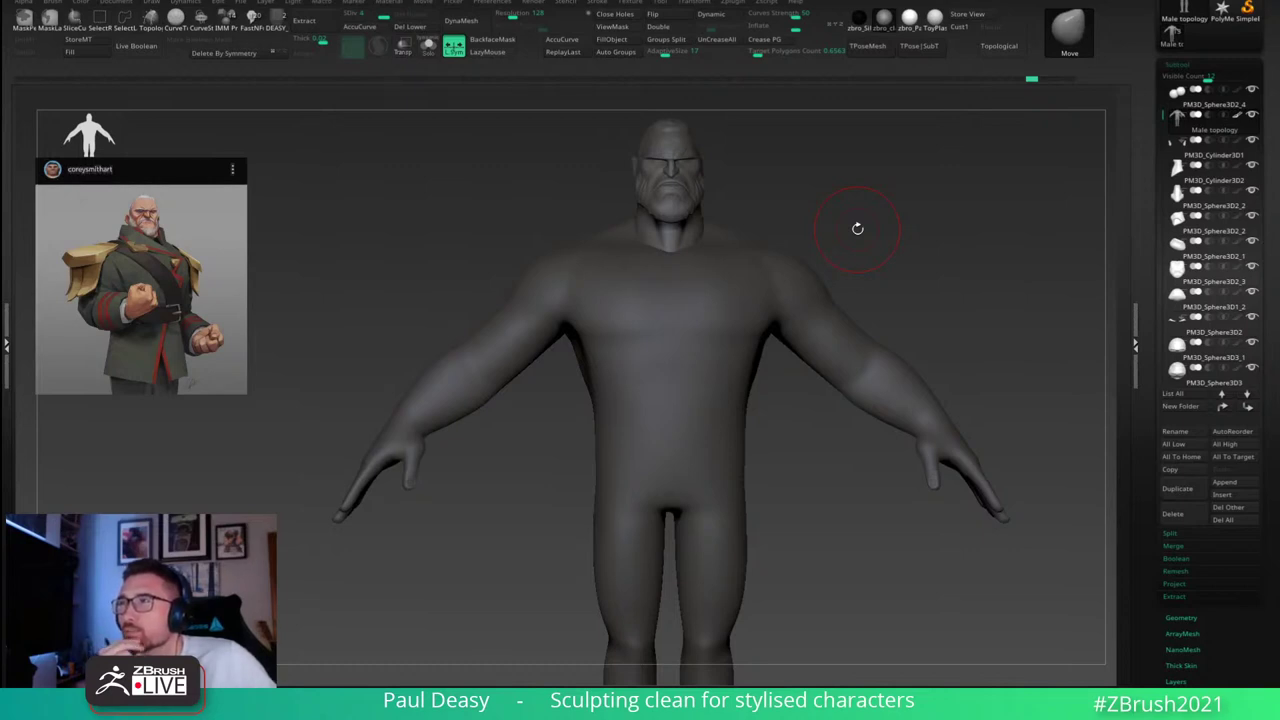
{"action": "left_click_drag", "start_coordinate": [857, 229], "coordinate": [889, 337]}
{"action": "left_click_drag", "start_coordinate": [829, 268], "coordinate": [951, 290], "text": "alt"}
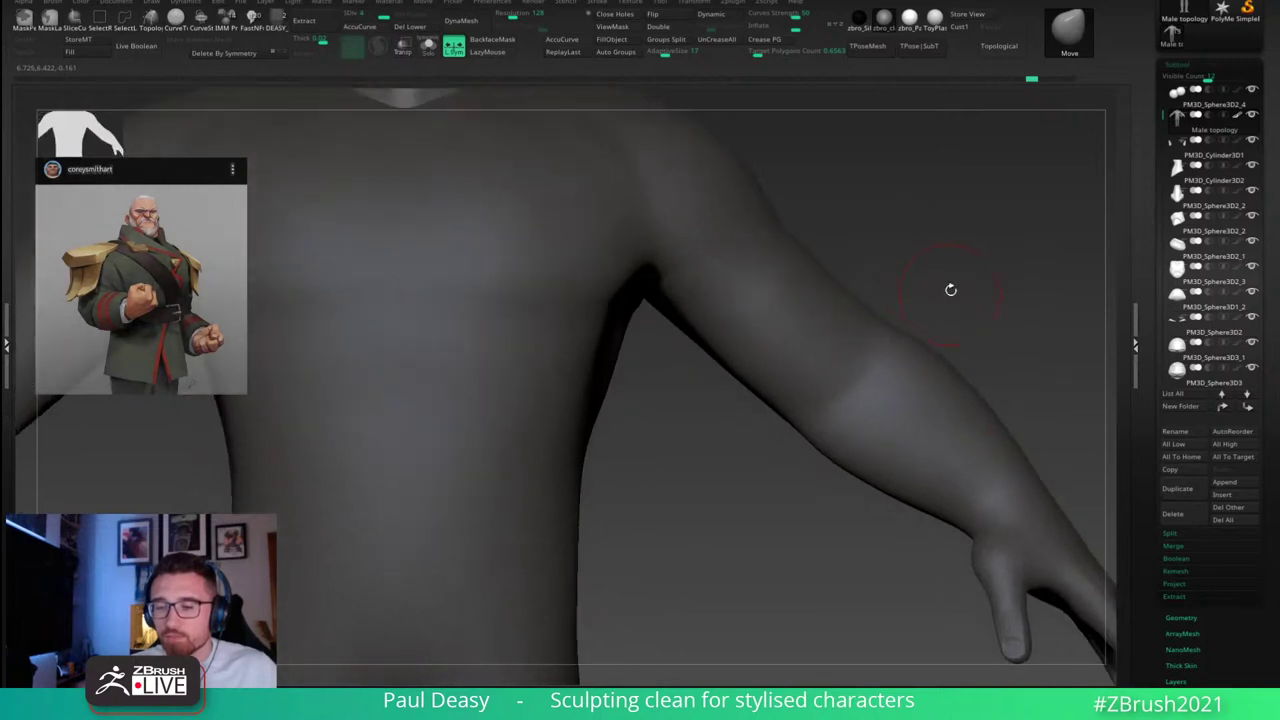
{"action": "left_click_drag", "start_coordinate": [776, 464], "coordinate": [862, 334], "text": "alt"}
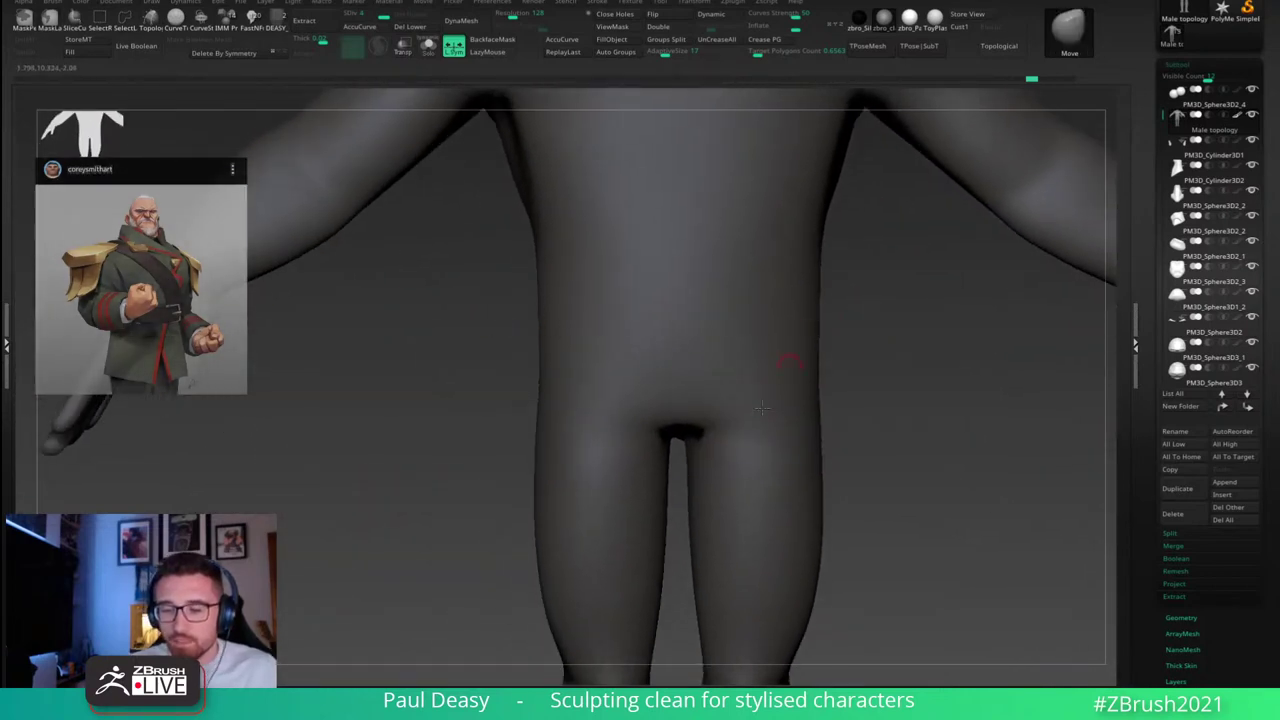
{"action": "key", "text": "ctrl"}
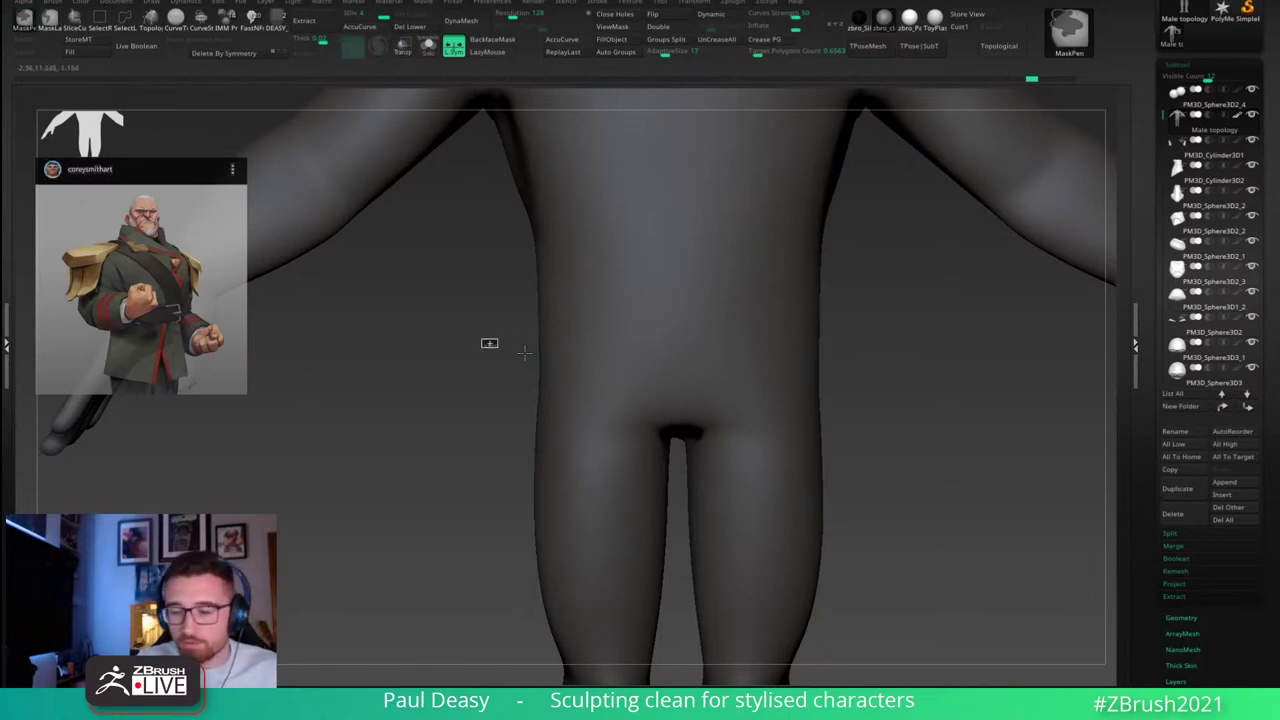
{"action": "left_click_drag", "start_coordinate": [481, 339], "coordinate": [862, 409], "text": "ctrl"}
{"action": "left_click", "coordinate": [858, 436]}
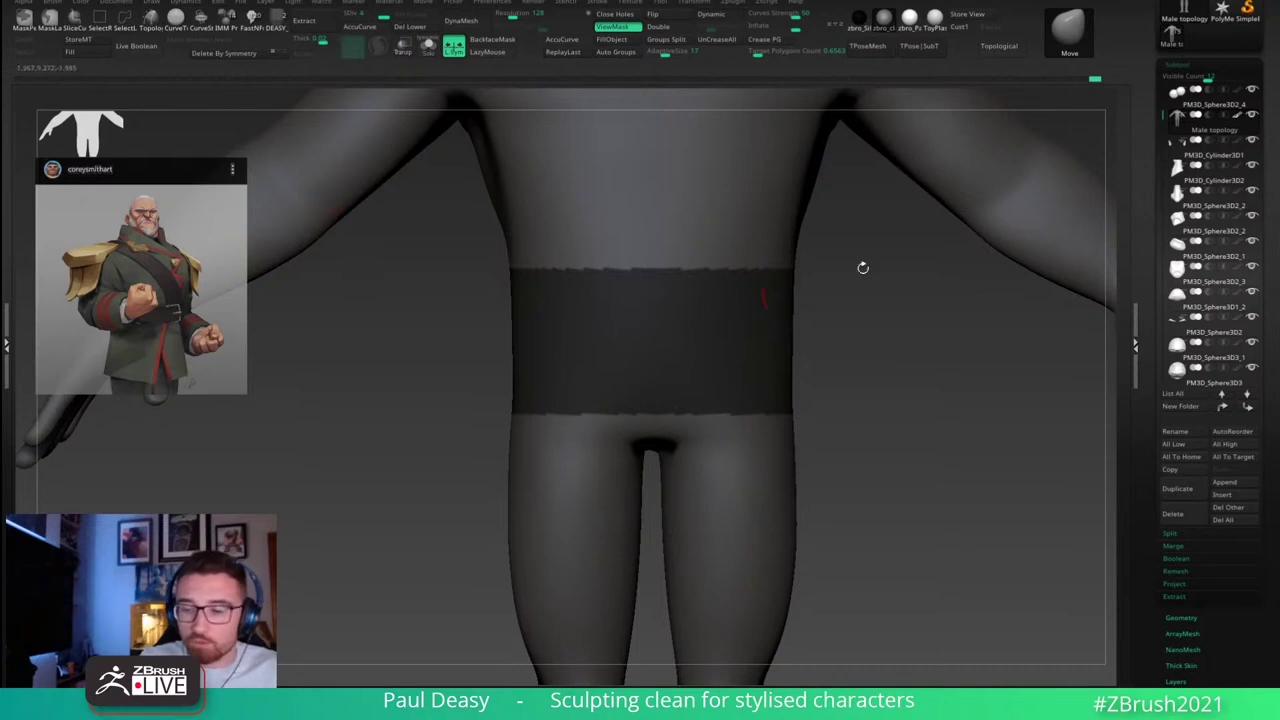
{"action": "left_click_drag", "start_coordinate": [988, 497], "coordinate": [1000, 480]}
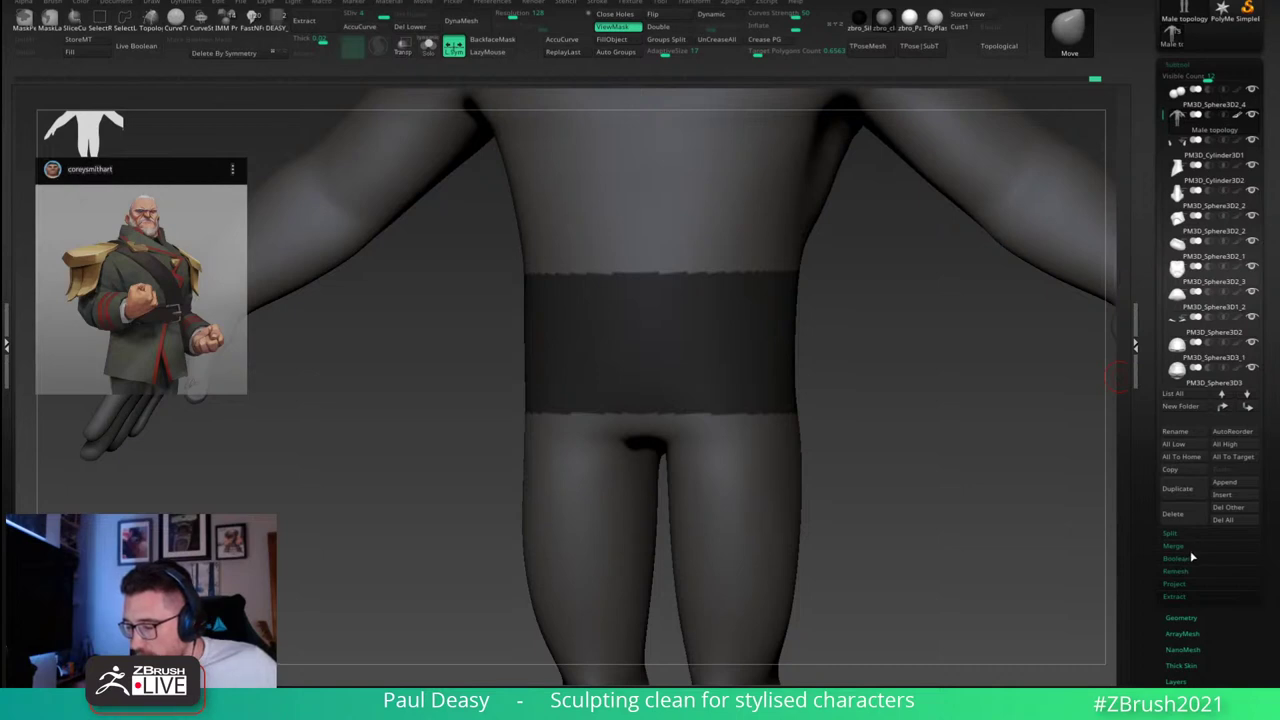
Step: Extract the masked waist band as a new subtool with a thickness of 0.00083 and accept it
{"action": "left_click", "coordinate": [1180, 597]}
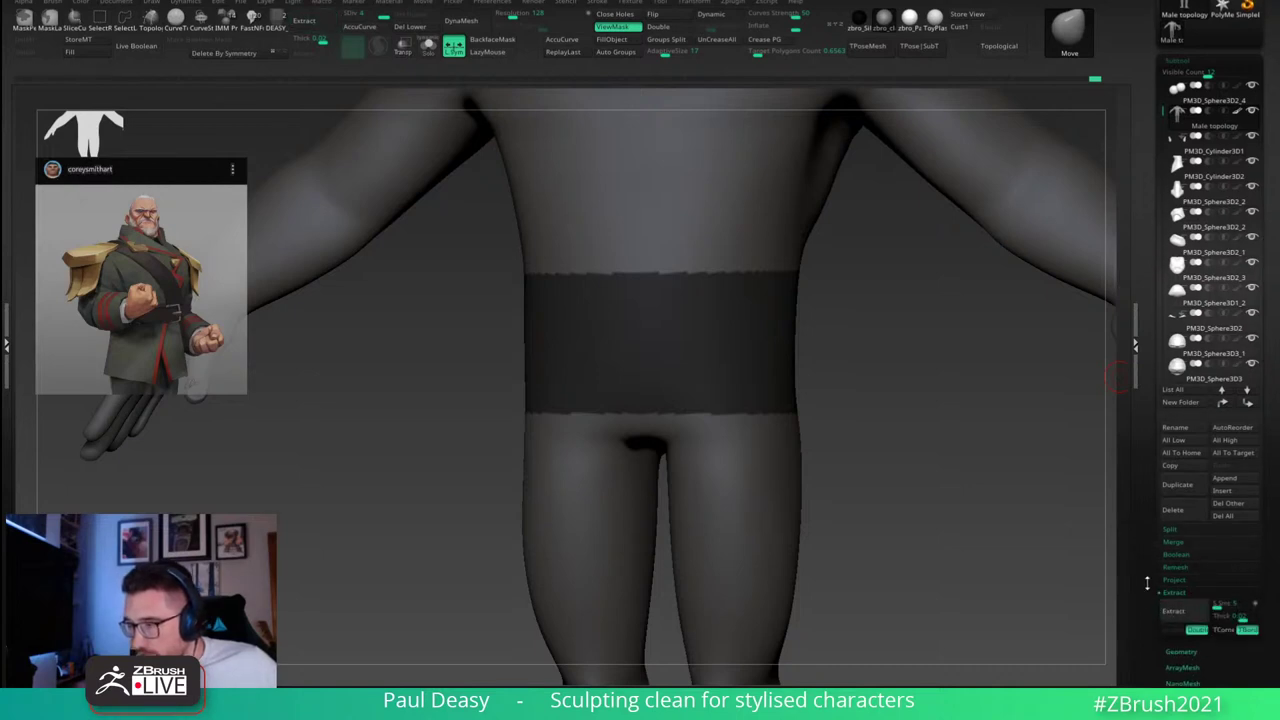
{"action": "left_click_drag", "start_coordinate": [1144, 628], "coordinate": [1149, 615]}
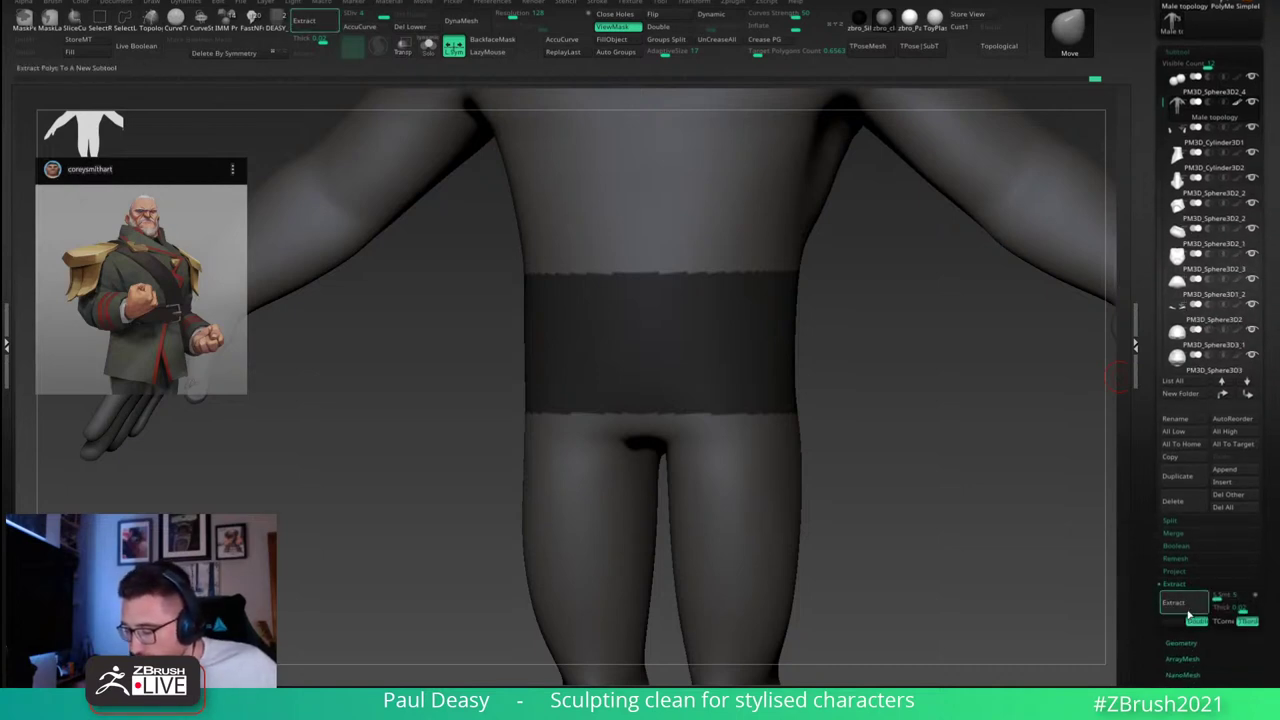
{"action": "left_click", "coordinate": [1240, 608]}
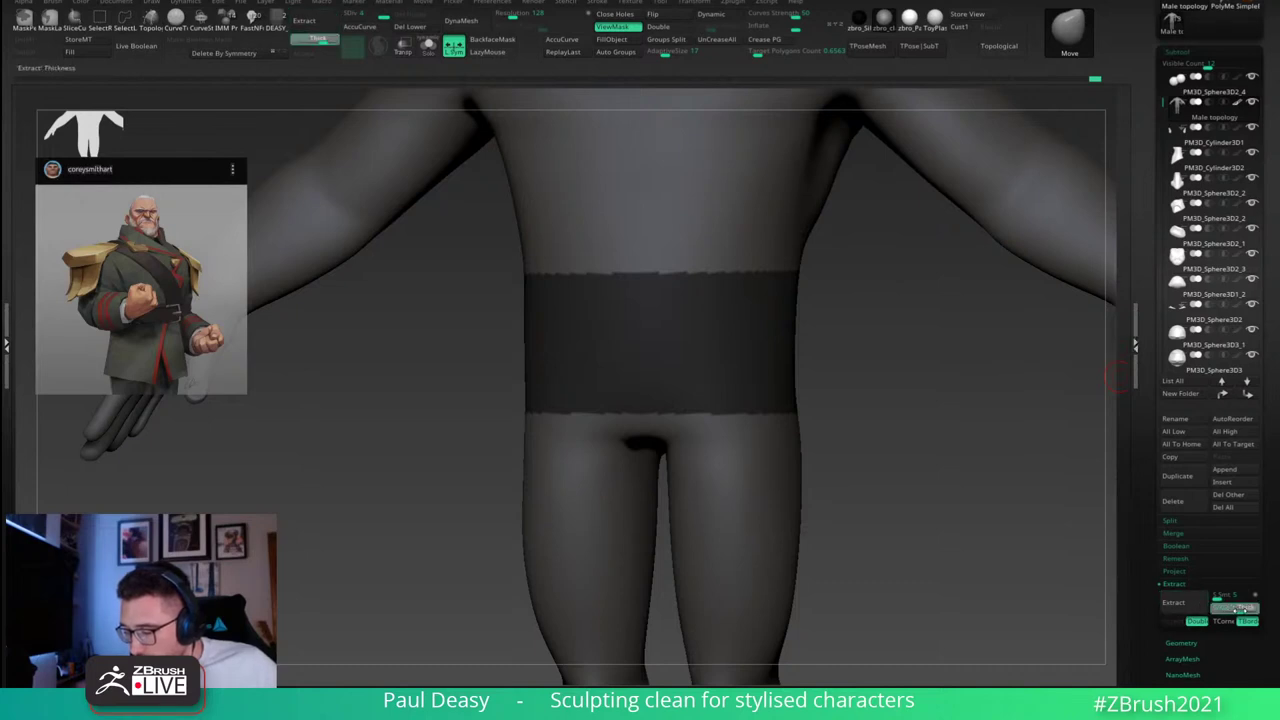
{"action": "left_click", "coordinate": [1187, 605]}
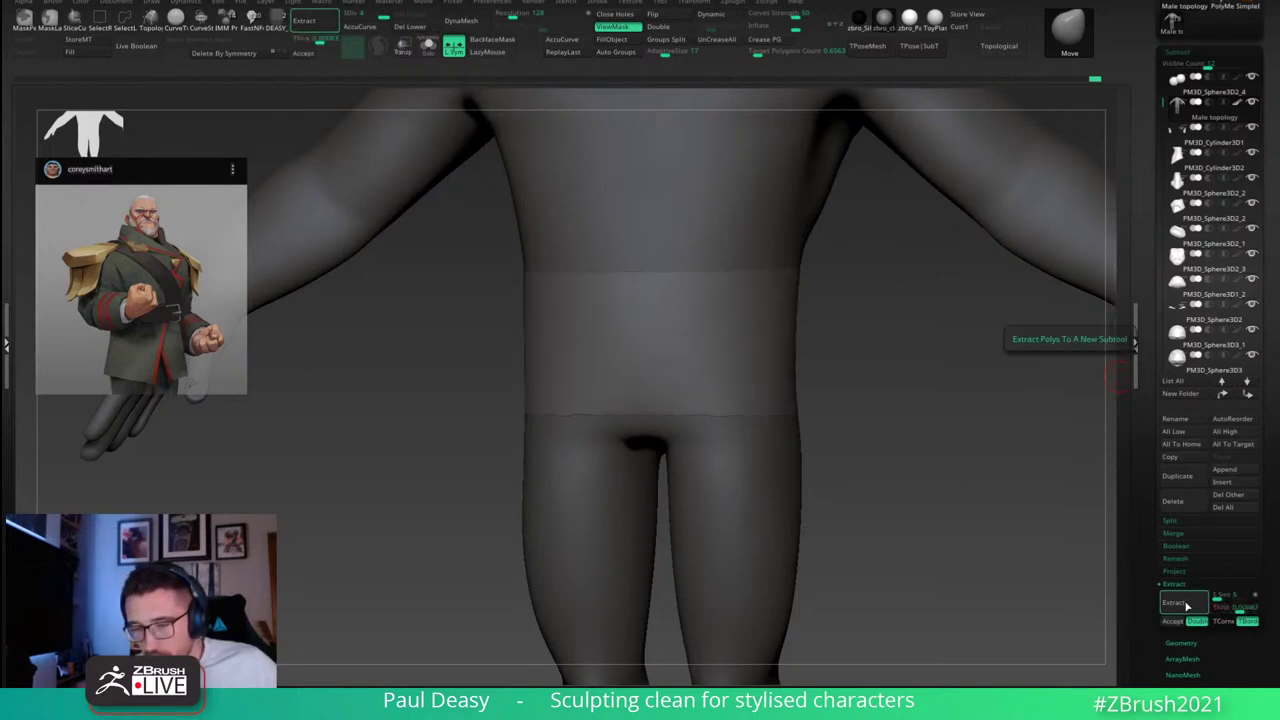
{"action": "left_click", "coordinate": [1173, 621]}
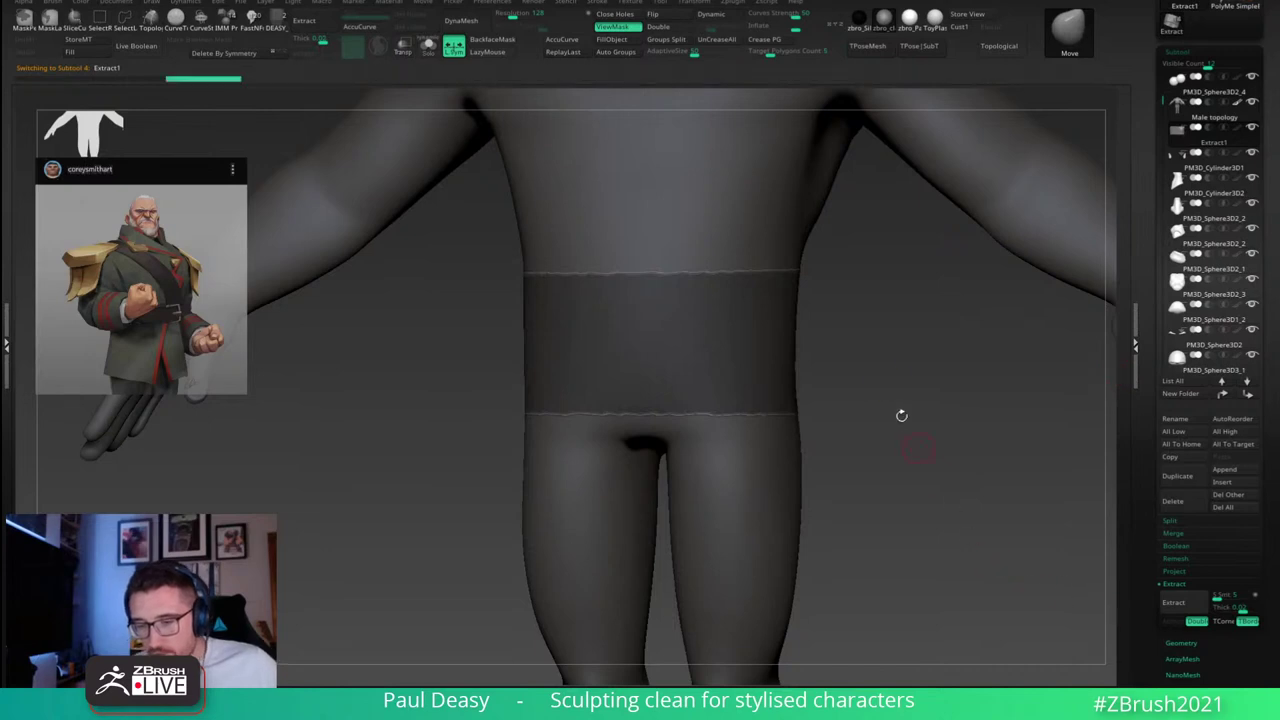
Step: Clear the masks on the extracted band and the body, and solo the band with its polygon wireframe shown
{"action": "mouse_move", "coordinate": [881, 366]}
{"action": "left_mouse_down", "text": "ctrl"}
{"action": "mouse_move", "coordinate": [911, 417]}
{"action": "mouse_move", "coordinate": [877, 366]}
{"action": "left_mouse_up", "text": "ctrl"}
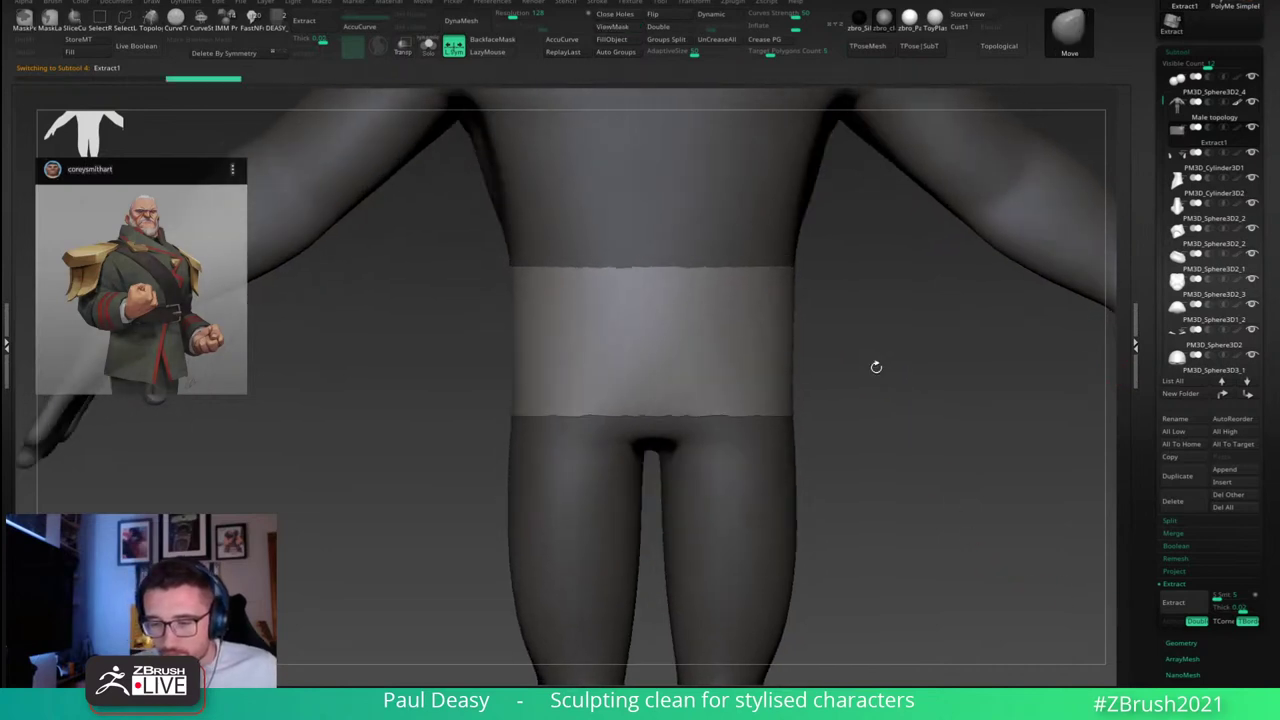
{"action": "left_click", "coordinate": [773, 232], "text": "alt"}
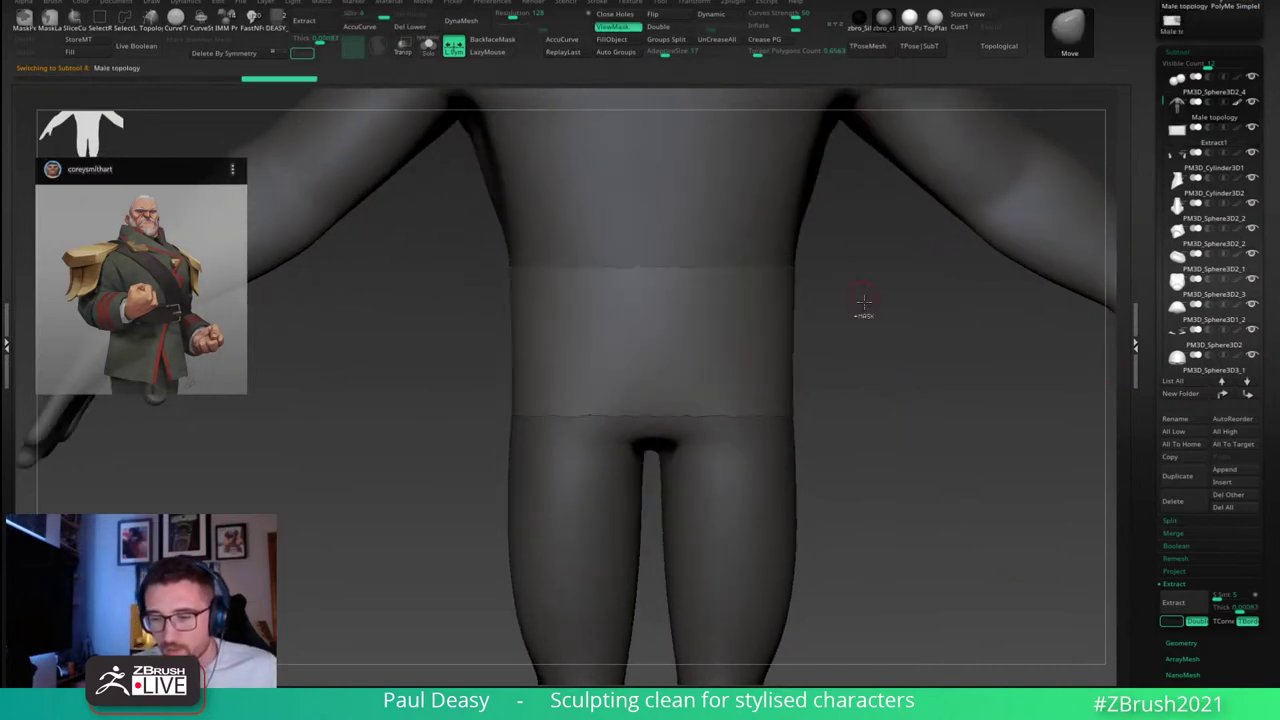
{"action": "left_click", "coordinate": [760, 321], "text": "alt"}
{"action": "key", "text": "shift+f"}
{"action": "left_click_drag", "start_coordinate": [851, 312], "coordinate": [880, 361], "text": "alt"}
{"action": "key", "text": "alt+s"}
{"action": "left_click_drag", "start_coordinate": [893, 300], "coordinate": [888, 370], "text": "alt"}
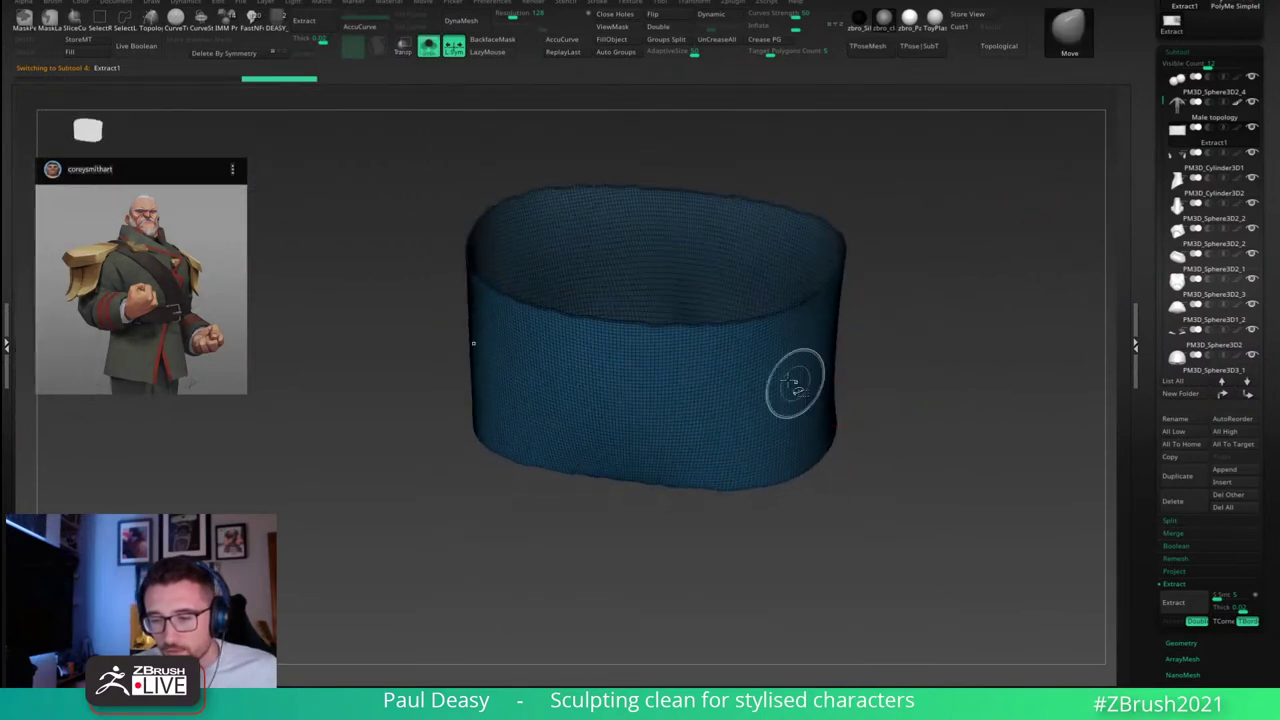
Step: Isolate the outer shell of the extracted waist band and try to delete the hidden geometry
{"action": "left_click", "coordinate": [795, 378], "text": "ctrl+shift"}
{"action": "key", "text": "alt+d"}
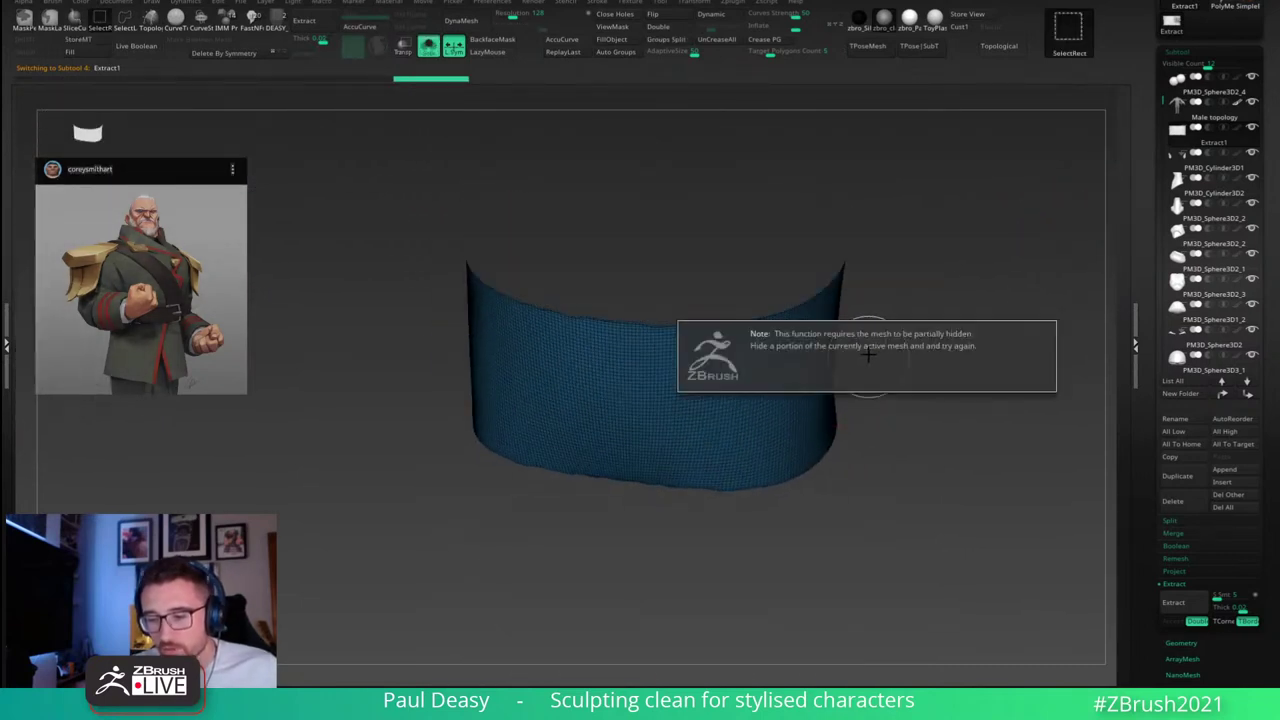
{"action": "left_click_drag", "start_coordinate": [877, 358], "coordinate": [880, 346], "text": "shift"}
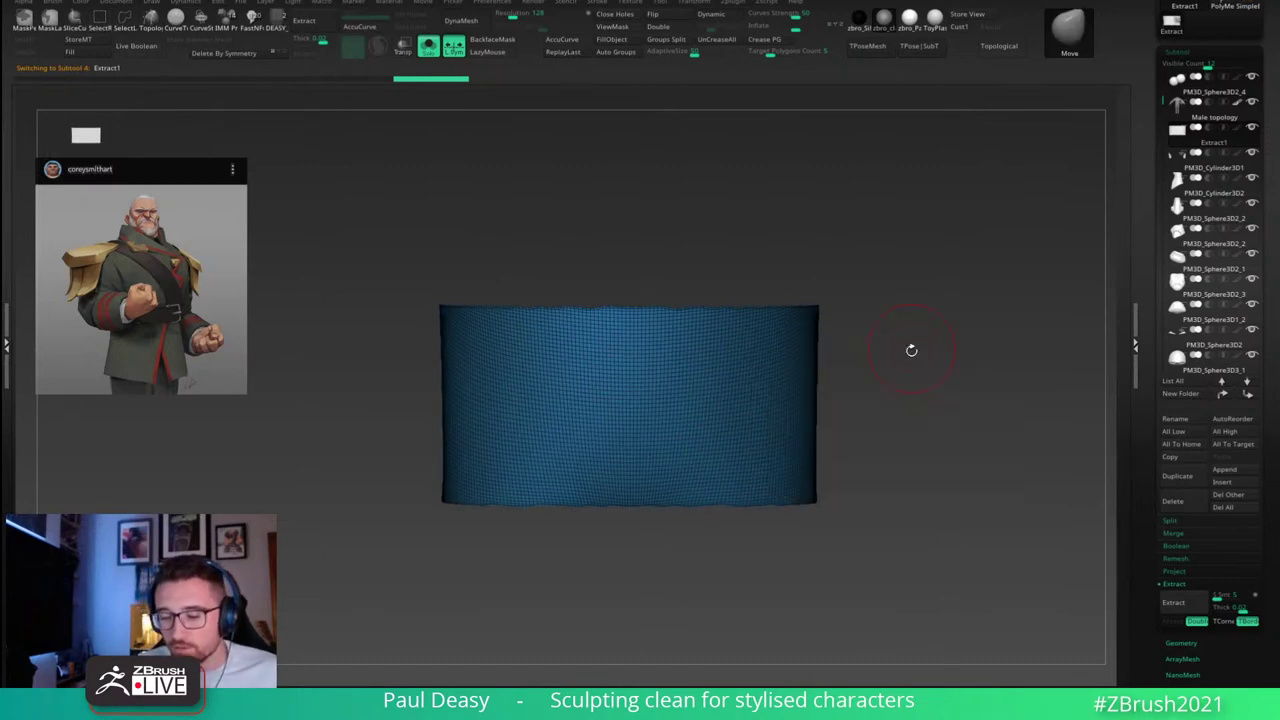
{"action": "left_click", "coordinate": [1187, 52]}
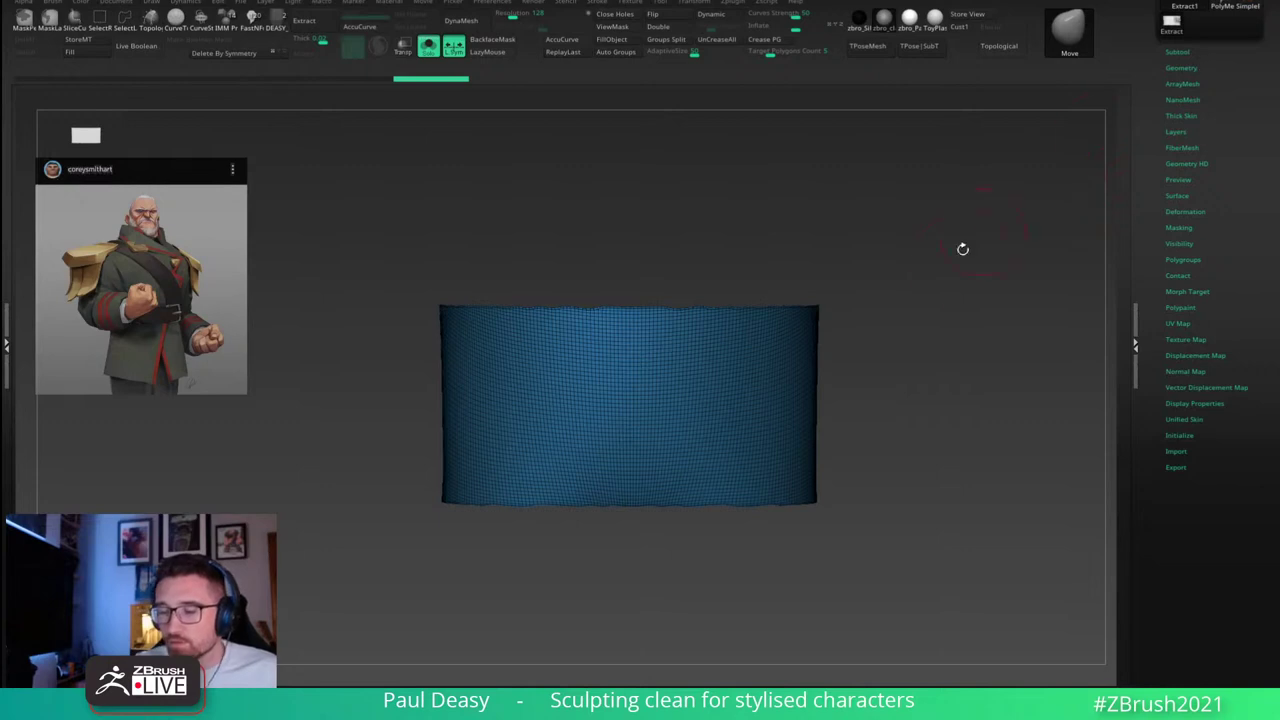
Step: Examine the extracted waist band's shells, rim and wireframe from several angles and up close
{"action": "mouse_move", "coordinate": [874, 349]}
{"action": "left_mouse_down"}
{"action": "mouse_move", "coordinate": [891, 346]}
{"action": "mouse_move", "coordinate": [871, 360]}
{"action": "left_mouse_up"}
{"action": "key", "text": "shift+f"}
{"action": "key", "text": "shift+f"}
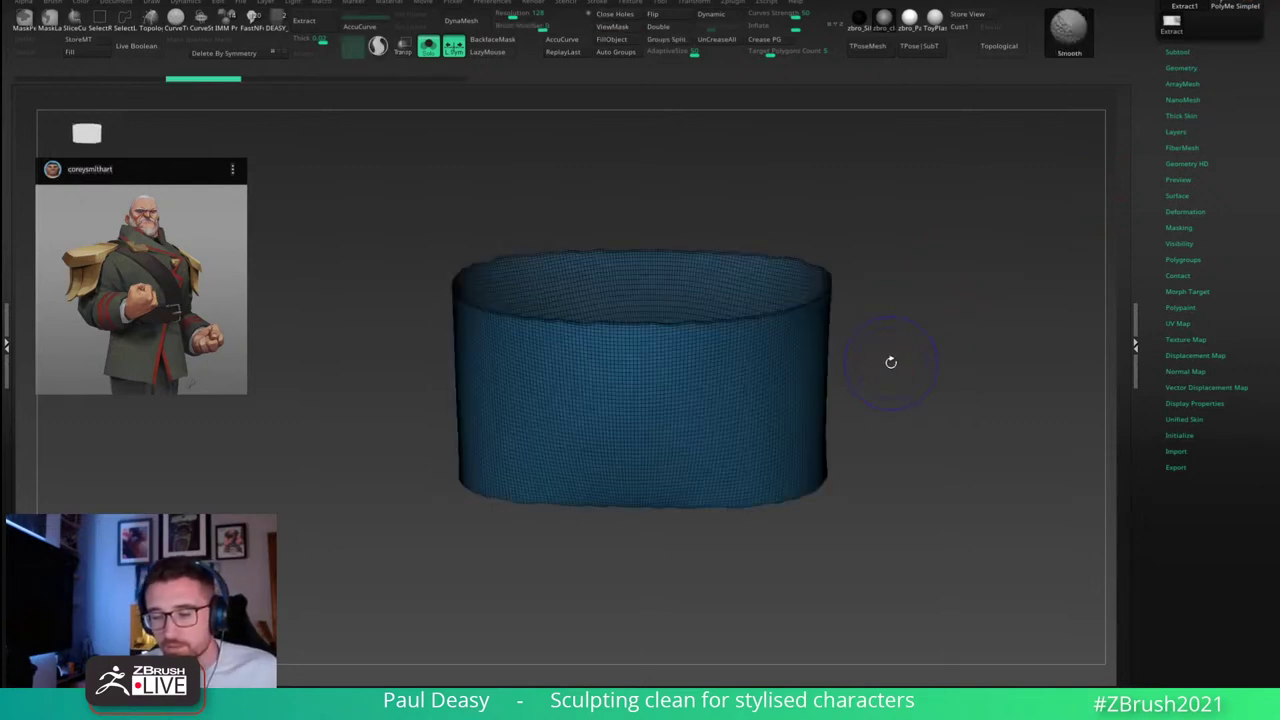
{"action": "key", "text": "f"}
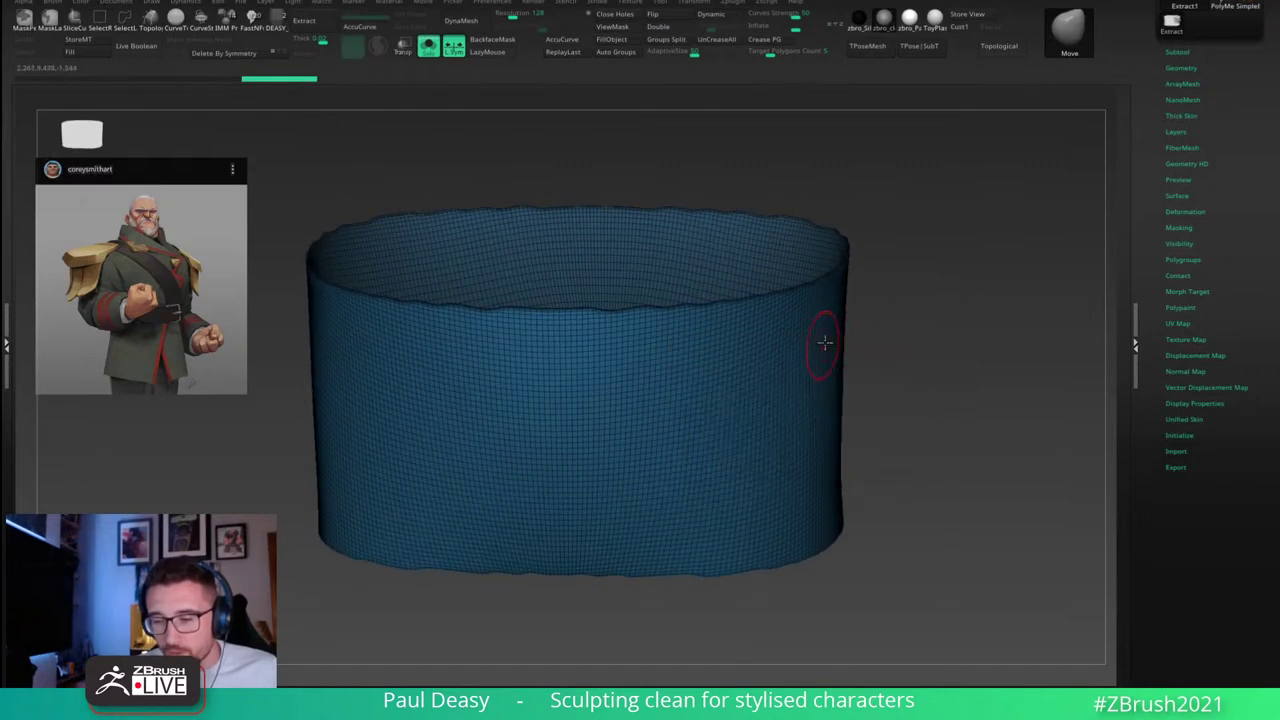
{"action": "mouse_move", "coordinate": [864, 300]}
{"action": "left_mouse_down"}
{"action": "mouse_move", "coordinate": [829, 326]}
{"action": "mouse_move", "coordinate": [923, 374]}
{"action": "left_mouse_up"}
{"action": "key", "text": "space"}
{"action": "left_click_drag", "start_coordinate": [899, 279], "coordinate": [834, 286]}
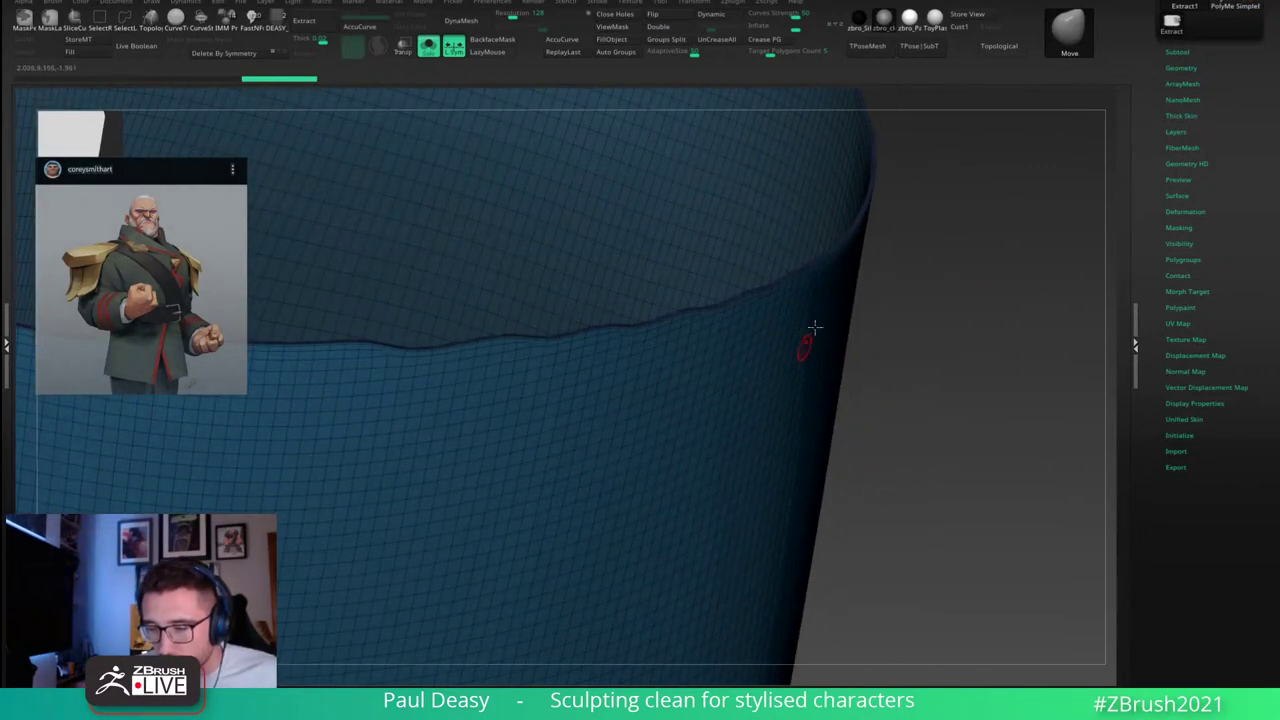
{"action": "left_click_drag", "start_coordinate": [797, 263], "coordinate": [942, 293]}
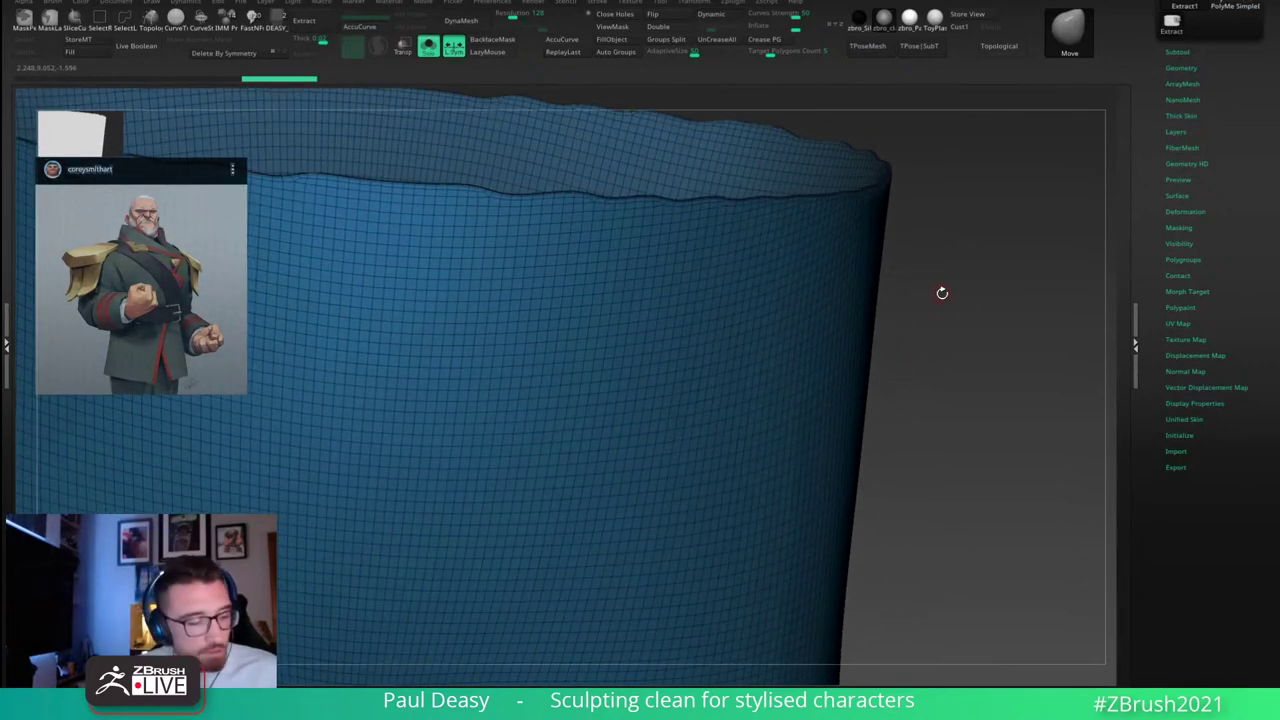
Step: Isolate only the outer shell polygroup of the extracted waist band and check it from the front
{"action": "left_click", "coordinate": [835, 335], "text": "ctrl+shift"}
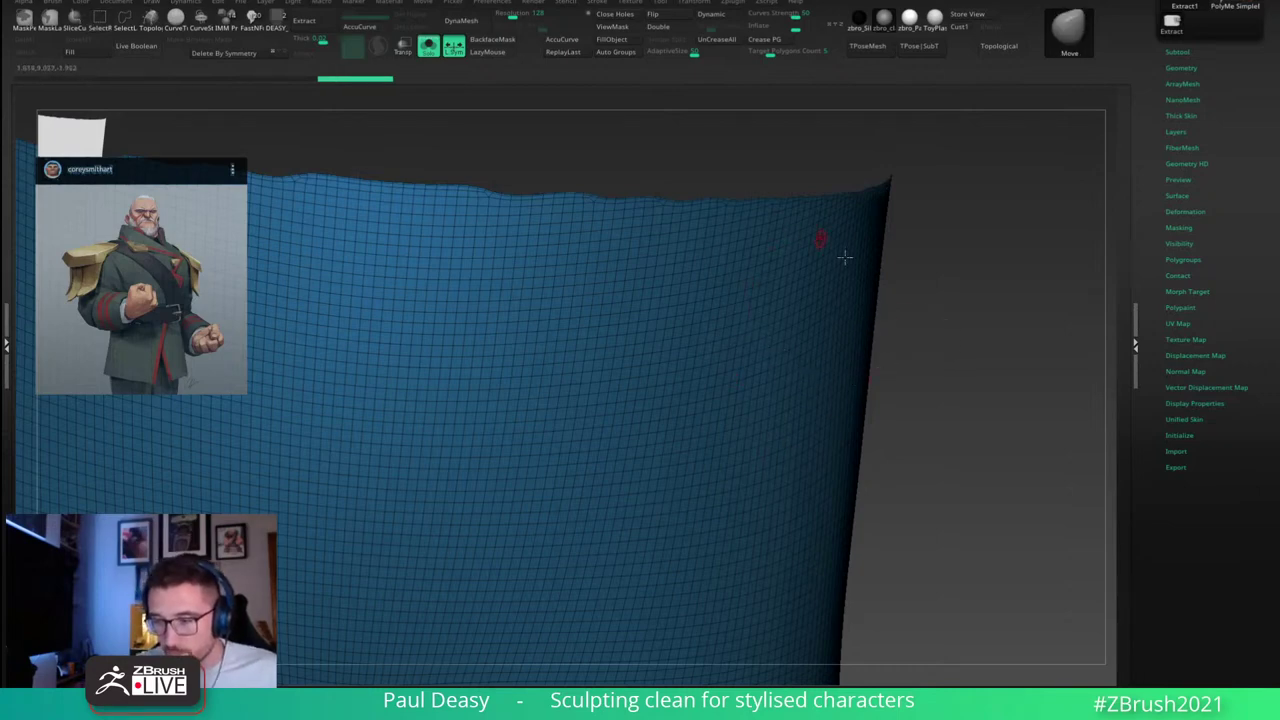
{"action": "left_click_drag", "start_coordinate": [960, 313], "coordinate": [865, 321]}
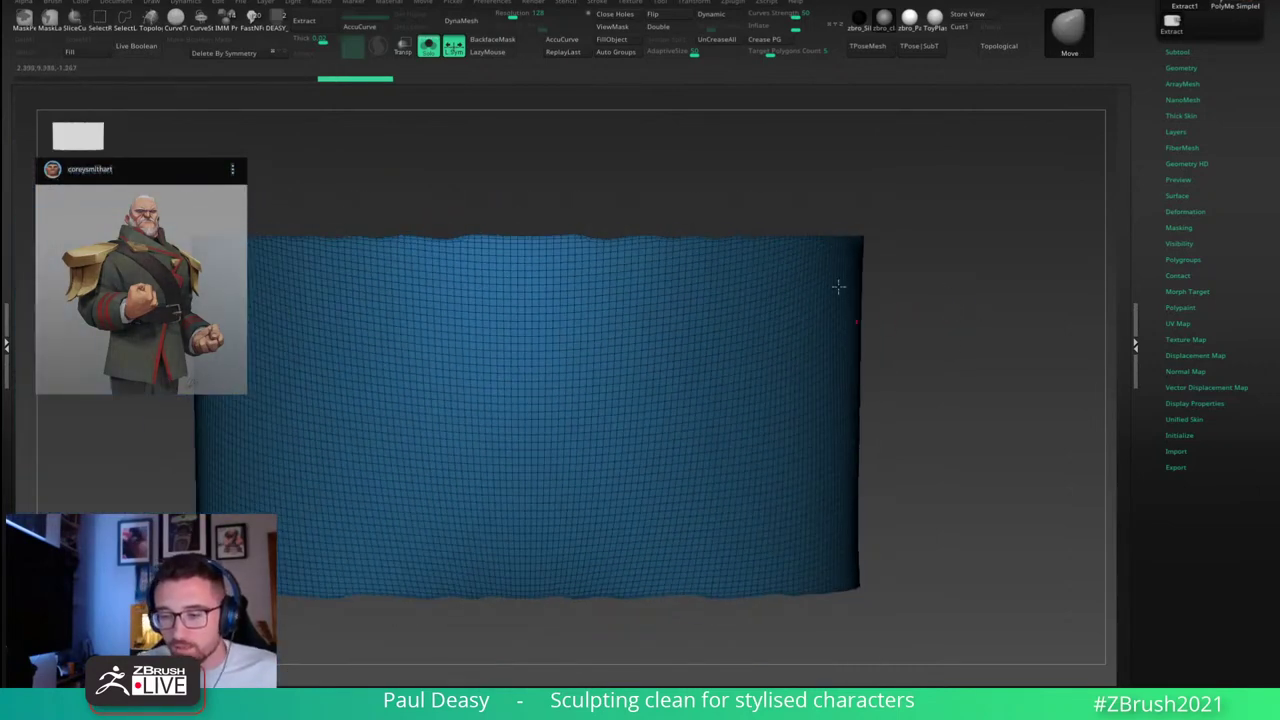
Step: Slice the waist band straight across just below its uneven upper rim and delete the cut-off strip
{"action": "left_click", "coordinate": [889, 318], "text": "ctrl+shift"}
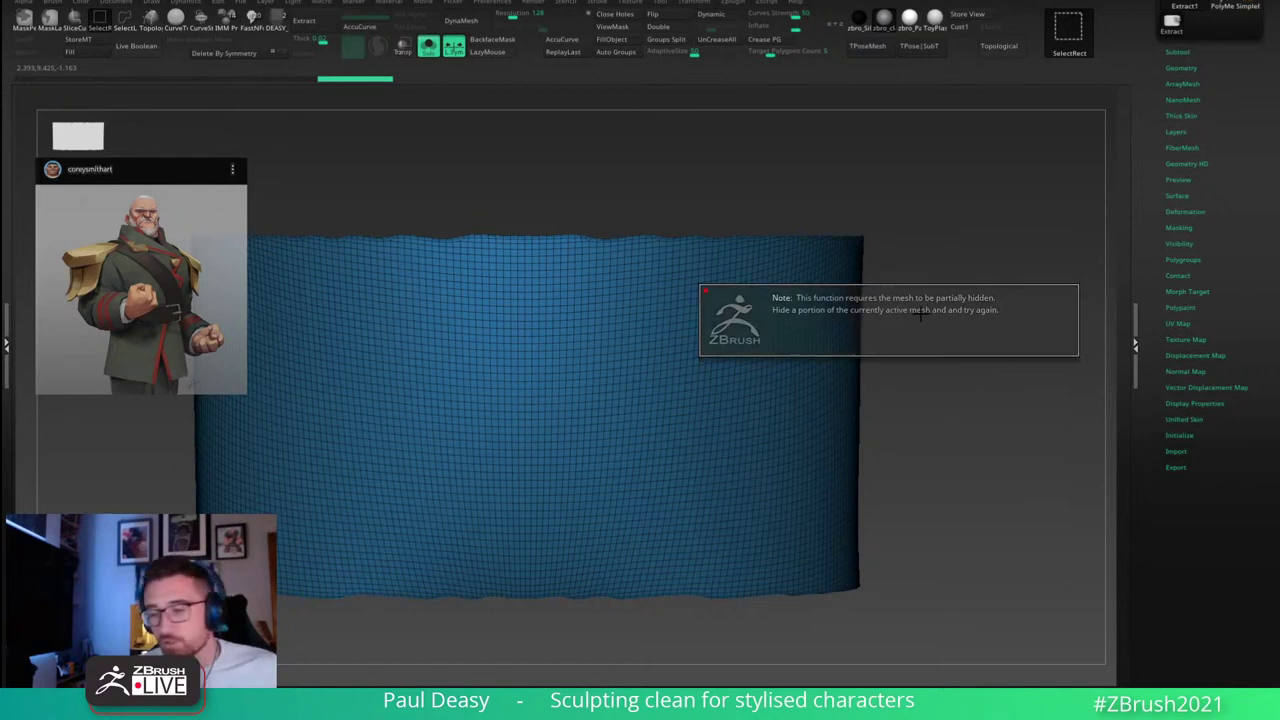
{"action": "mouse_move", "coordinate": [922, 332]}
{"action": "left_mouse_down"}
{"action": "mouse_move", "coordinate": [925, 348]}
{"action": "mouse_move", "coordinate": [925, 291]}
{"action": "left_mouse_up"}
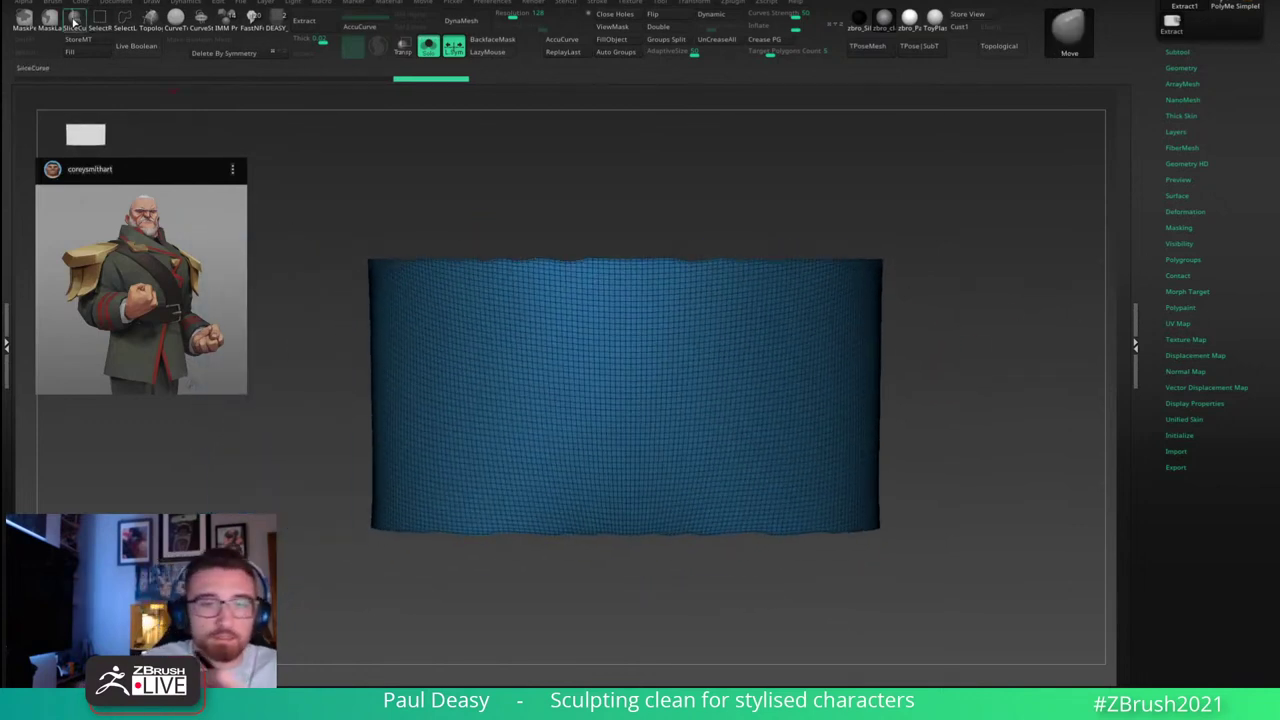
{"action": "left_click", "coordinate": [110, 22]}
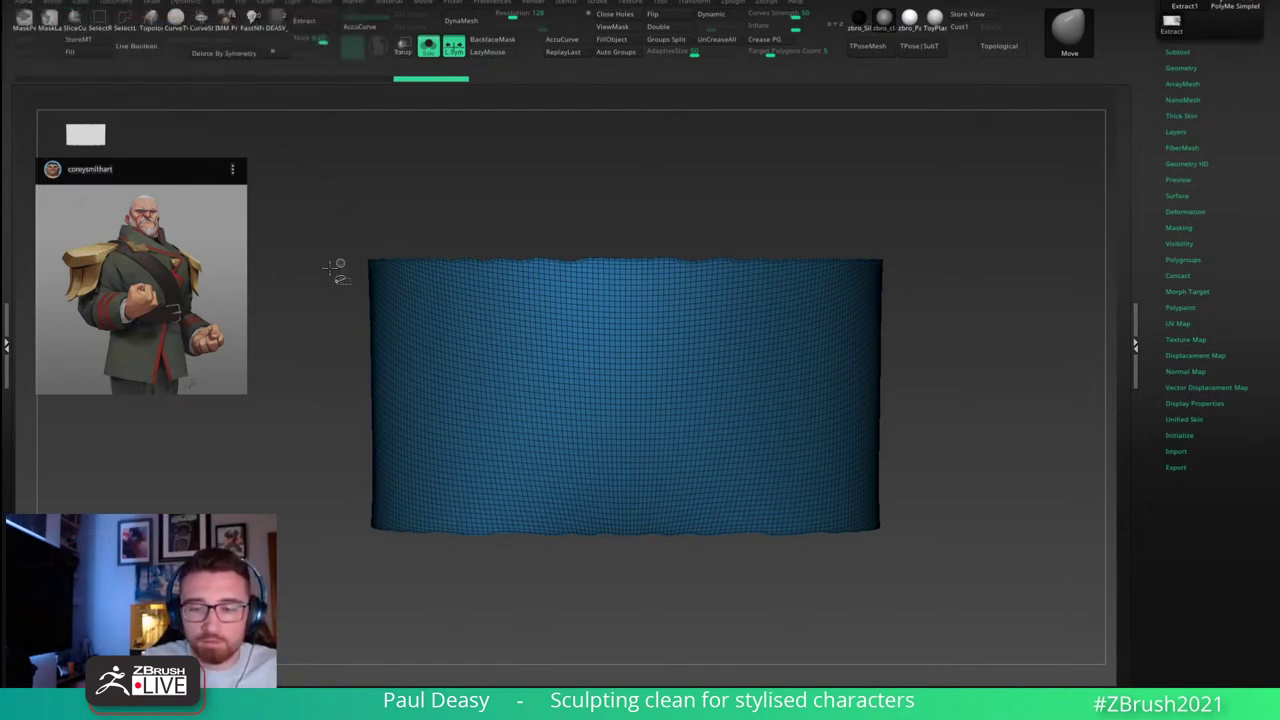
{"action": "left_click_drag", "start_coordinate": [312, 266], "coordinate": [1000, 290], "text": "ctrl+shift"}
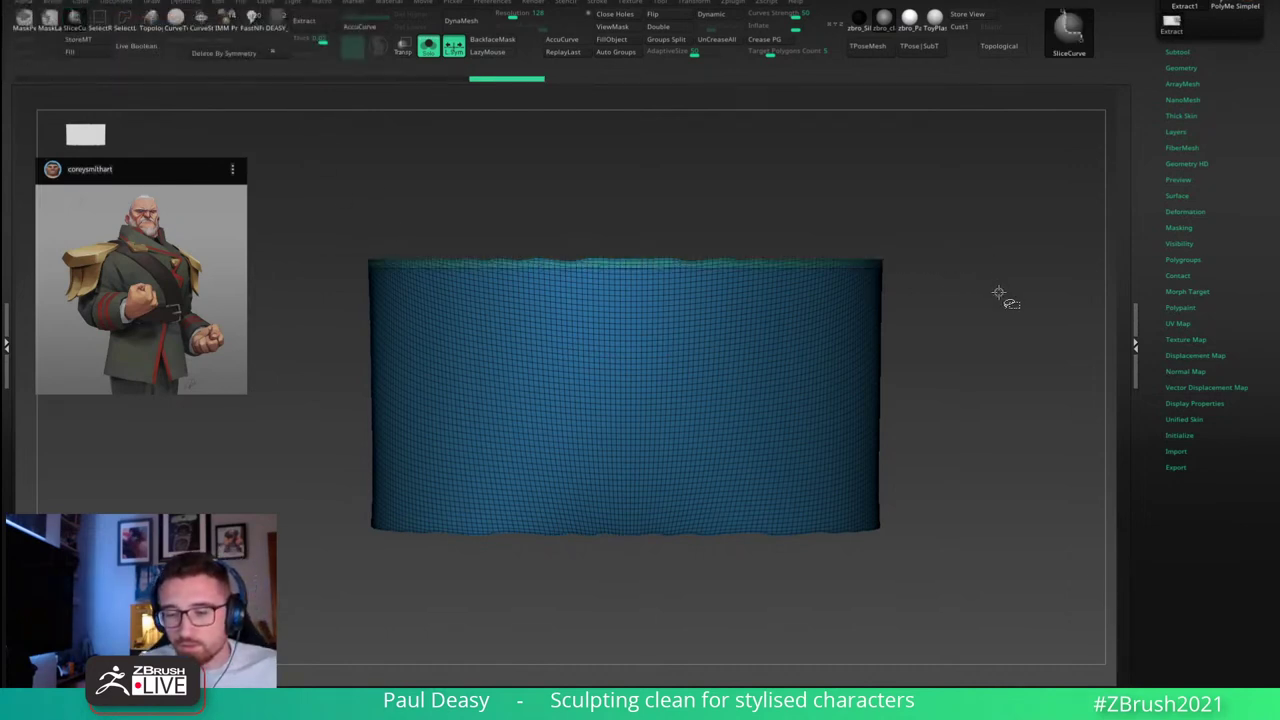
{"action": "left_click", "coordinate": [848, 358], "text": "ctrl+shift"}
{"action": "key", "text": "Delete"}
{"action": "key", "text": "Delete"}
{"action": "left_click_drag", "start_coordinate": [874, 360], "coordinate": [776, 306]}
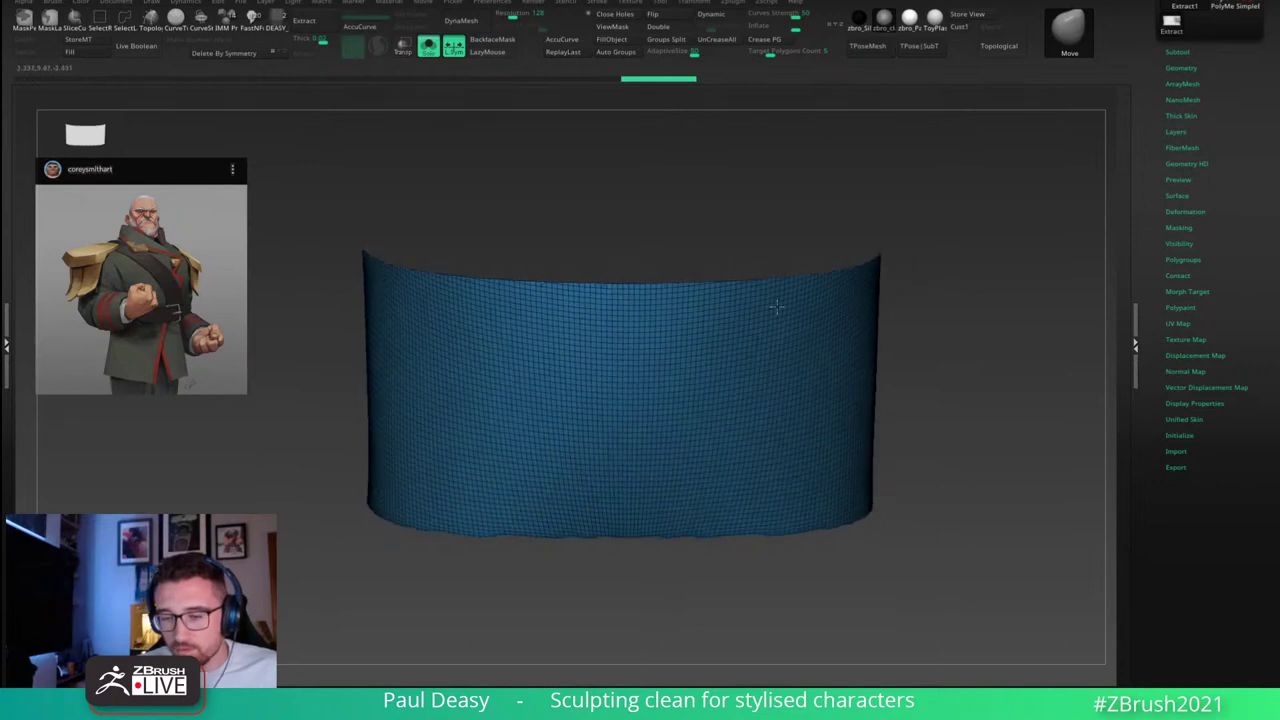
Step: Smooth the waist band's ragged borders with three passes of Polish By Groups
{"action": "left_click_drag", "start_coordinate": [956, 407], "coordinate": [1006, 402]}
{"action": "left_click", "coordinate": [1186, 211]}
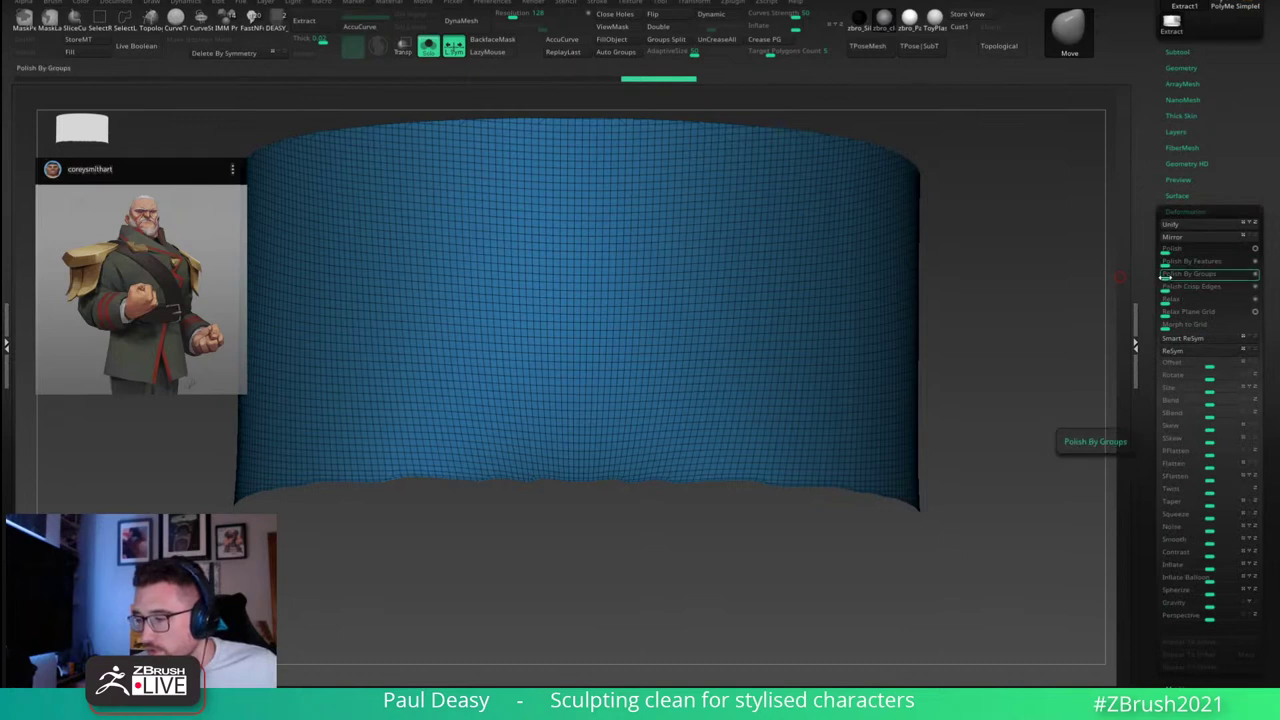
{"action": "left_click_drag", "start_coordinate": [1167, 277], "coordinate": [1217, 276]}
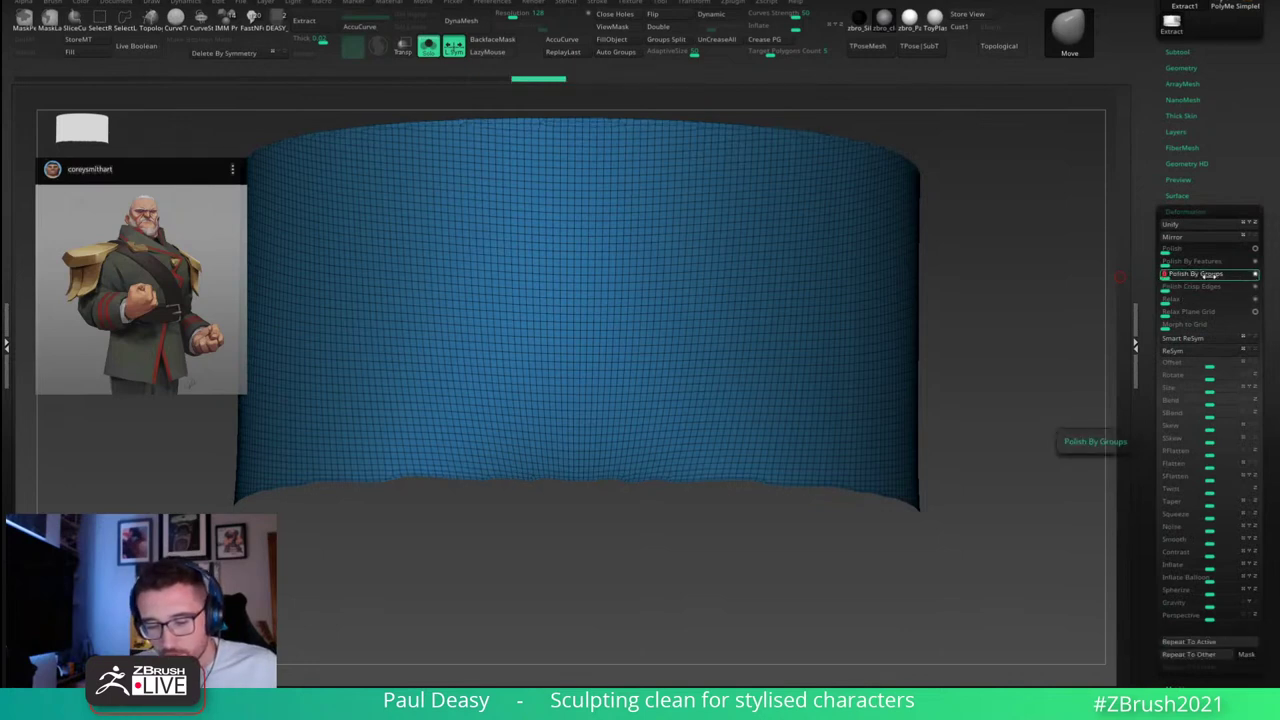
{"action": "left_click_drag", "start_coordinate": [1169, 274], "coordinate": [1256, 275]}
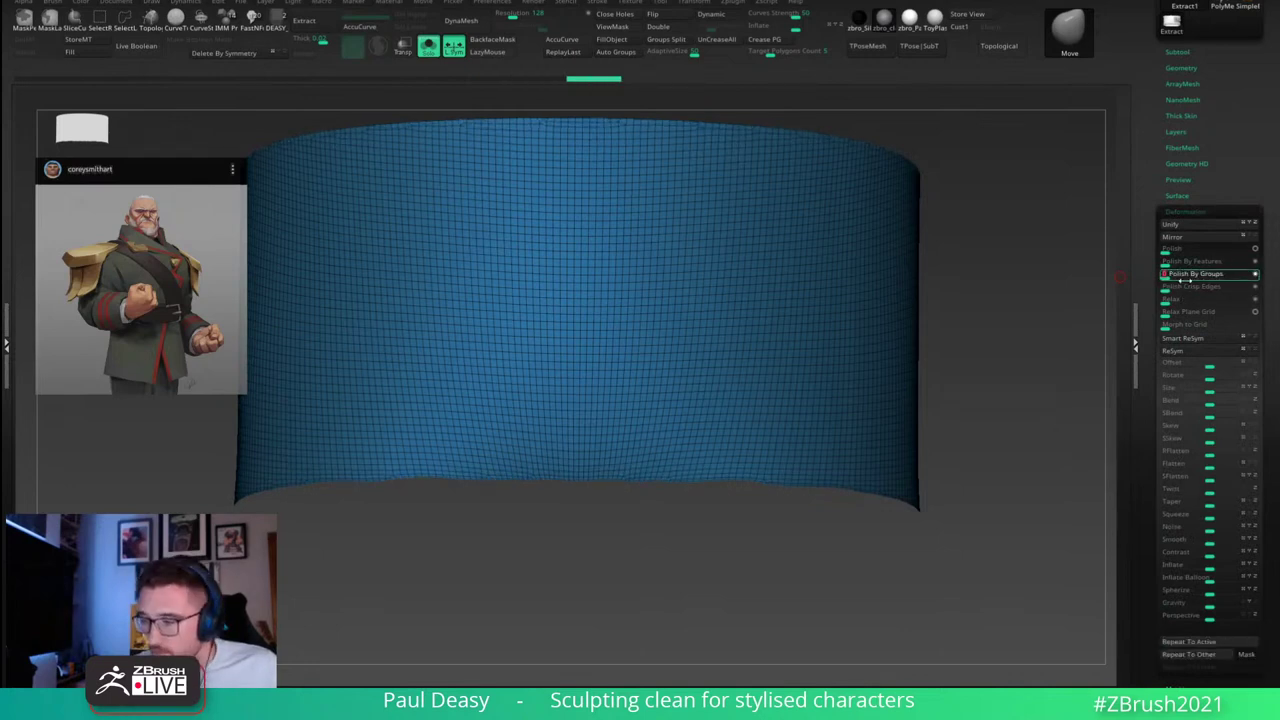
{"action": "left_click_drag", "start_coordinate": [1171, 275], "coordinate": [1255, 276]}
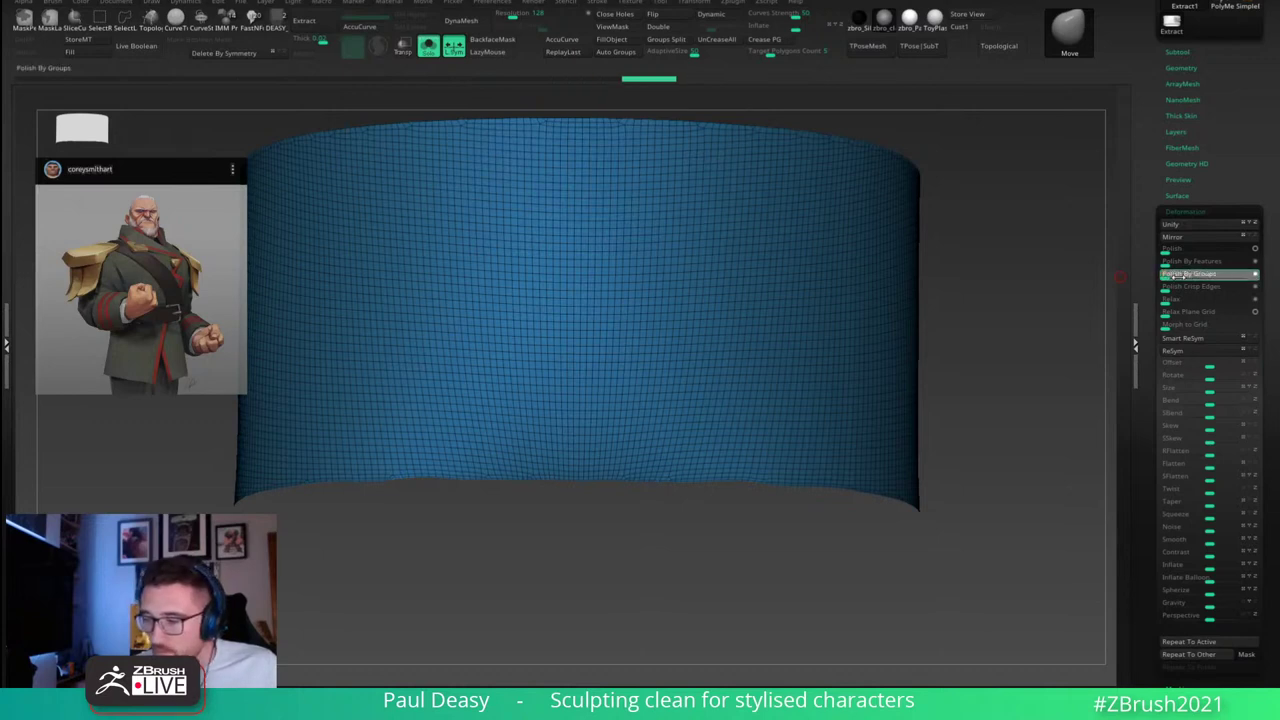
Step: Slice the waist band straight across near its lower edge and remove the strip below the cut
{"action": "mouse_move", "coordinate": [1060, 360]}
{"action": "left_mouse_down"}
{"action": "mouse_move", "coordinate": [1015, 400]}
{"action": "mouse_move", "coordinate": [1012, 365]}
{"action": "left_mouse_up"}
{"action": "left_click_drag", "start_coordinate": [331, 403], "coordinate": [1023, 401], "text": "ctrl+shift"}
{"action": "key", "text": "ctrl+shift+d"}
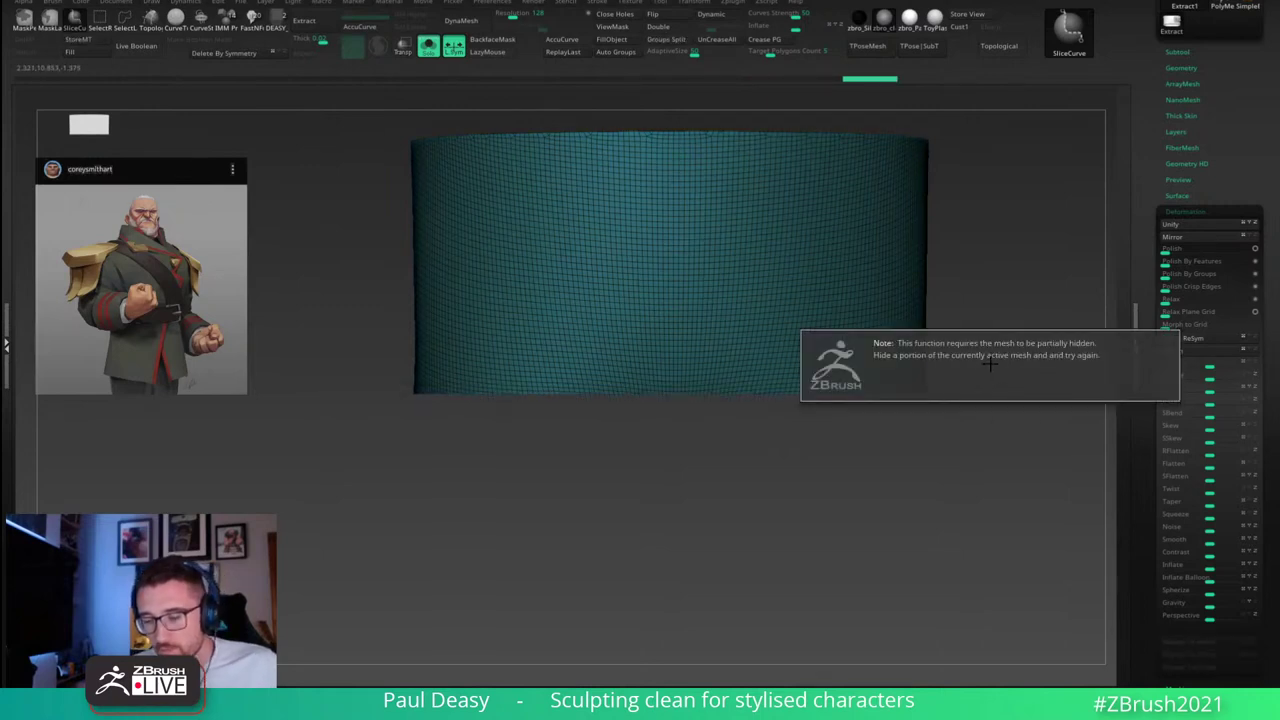
{"action": "left_click", "coordinate": [991, 362]}
{"action": "mouse_move", "coordinate": [994, 349]}
{"action": "left_mouse_down", "text": "alt"}
{"action": "mouse_move", "coordinate": [946, 420]}
{"action": "mouse_move", "coordinate": [969, 391]}
{"action": "left_mouse_up", "text": "alt"}
Step: Open the ZRemesher settings for the trimmed waist band
{"action": "key", "text": "space"}
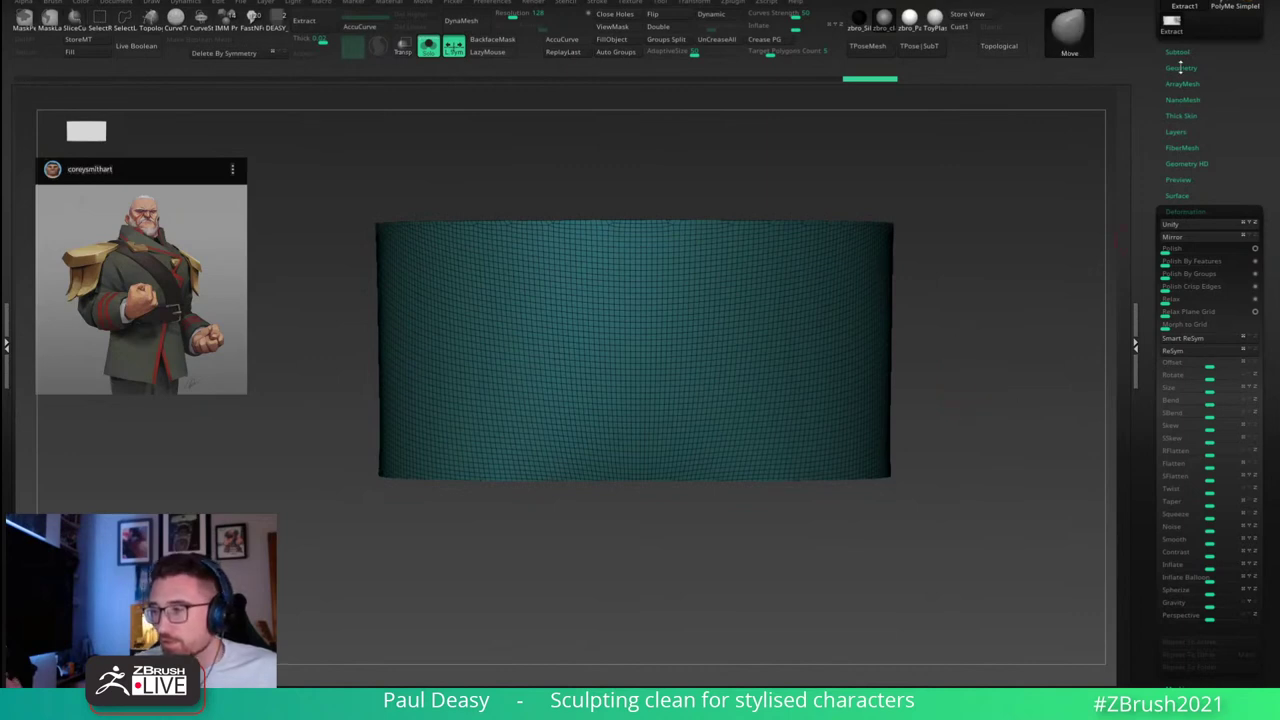
{"action": "left_click", "coordinate": [1181, 67]}
{"action": "left_click", "coordinate": [1172, 269]}
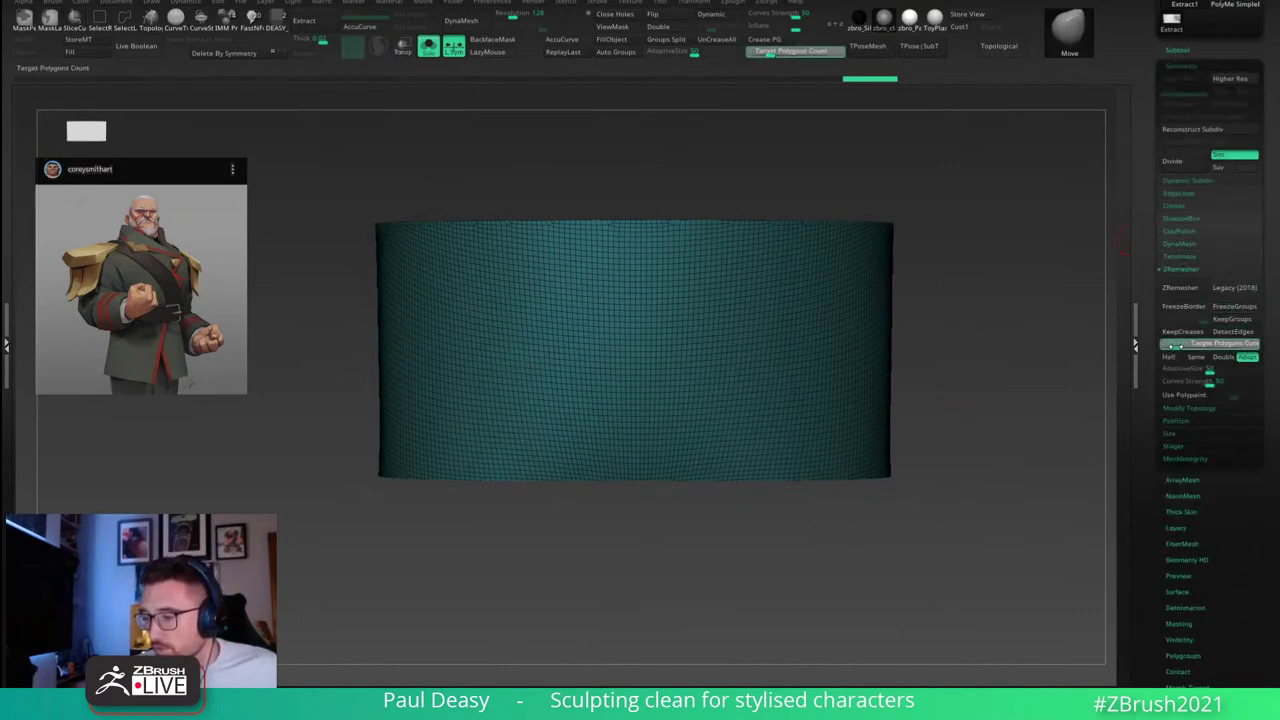
Step: Remesh the extracted waist band with ZRemesher at a target polygon count of 0.1 and show the full body with it
{"action": "left_click", "coordinate": [1168, 345]}
{"action": "left_click", "coordinate": [1180, 287]}
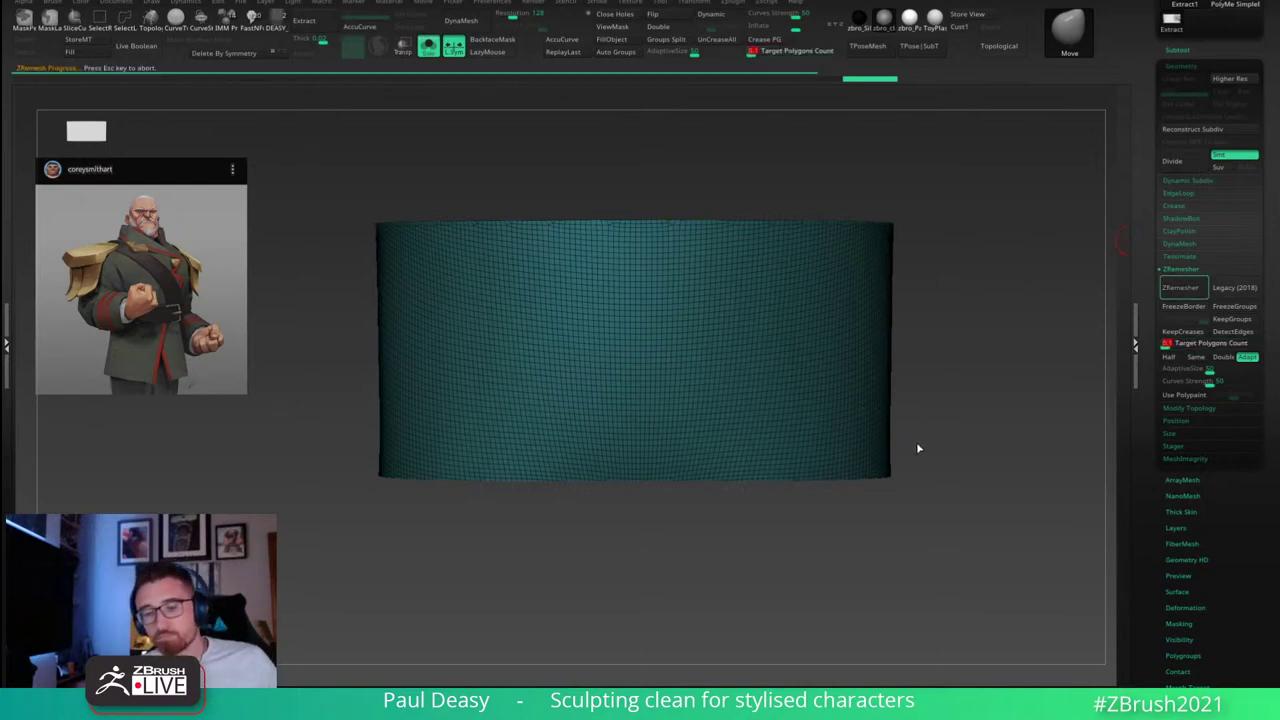
{"action": "mouse_move", "coordinate": [931, 420]}
{"action": "left_mouse_down"}
{"action": "mouse_move", "coordinate": [893, 396]}
{"action": "mouse_move", "coordinate": [932, 450]}
{"action": "left_mouse_up"}
{"action": "key", "text": "space"}
{"action": "key", "text": "space"}
{"action": "left_click", "coordinate": [979, 373]}
{"action": "left_click_drag", "start_coordinate": [962, 392], "coordinate": [812, 396], "text": "alt"}
{"action": "key", "text": "alt+s"}
{"action": "key", "text": "space"}
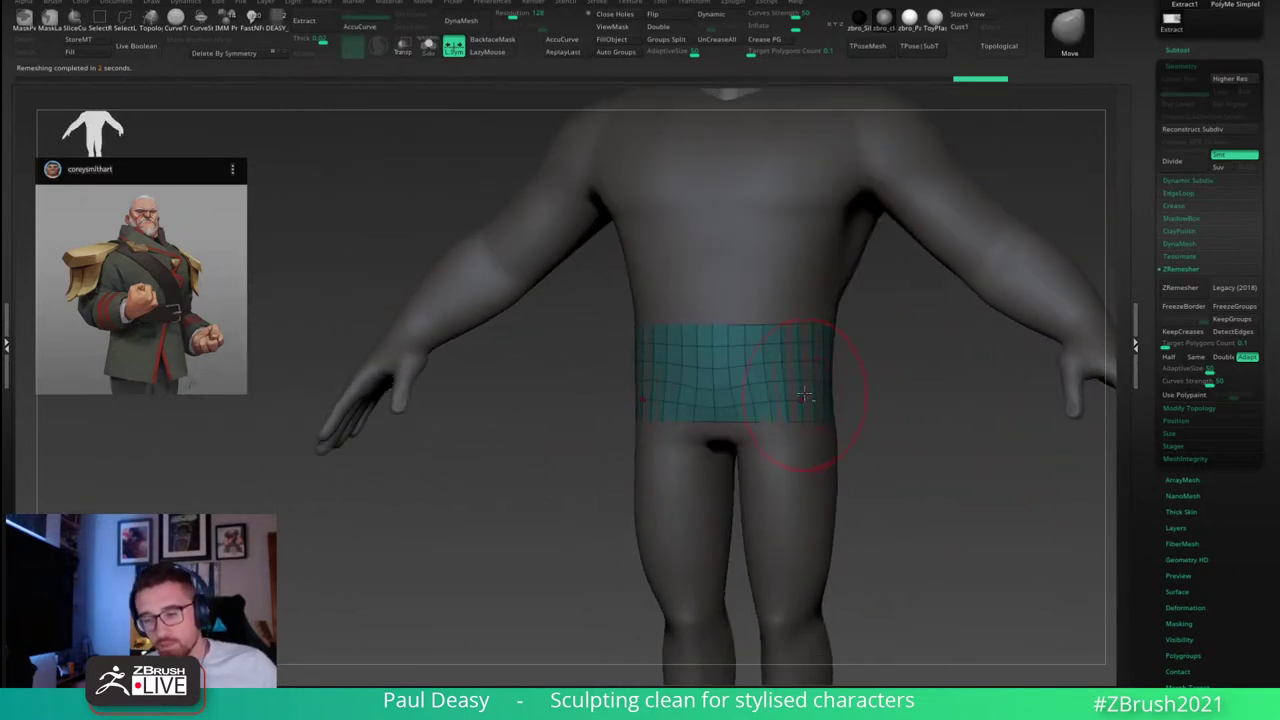
Step: Pull the band's lower edge down over the upper thighs with the Move brush, shaping it into a short skirt from front, side and back
{"action": "left_click_drag", "start_coordinate": [861, 445], "coordinate": [749, 455]}
{"action": "left_click_drag", "start_coordinate": [845, 424], "coordinate": [855, 448]}
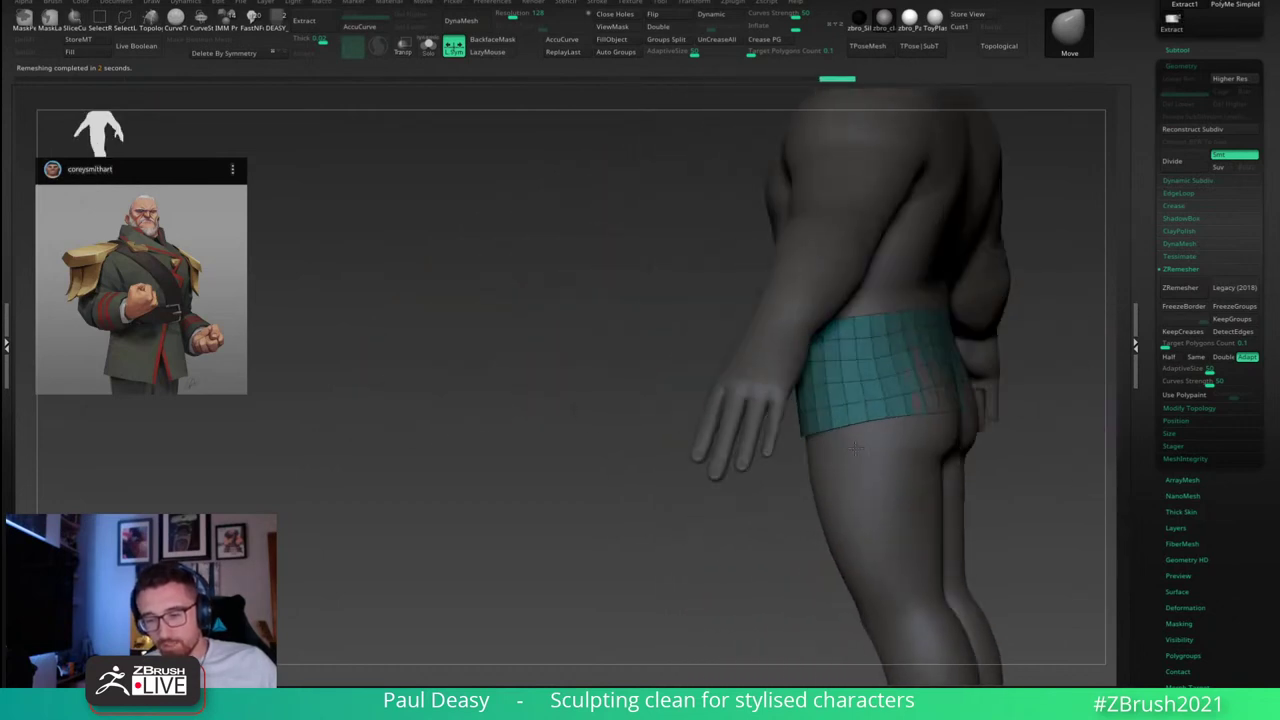
{"action": "right_click_drag", "start_coordinate": [855, 448], "coordinate": [847, 448]}
{"action": "left_click_drag", "start_coordinate": [926, 430], "coordinate": [874, 460]}
{"action": "right_click_drag", "start_coordinate": [880, 450], "coordinate": [974, 429]}
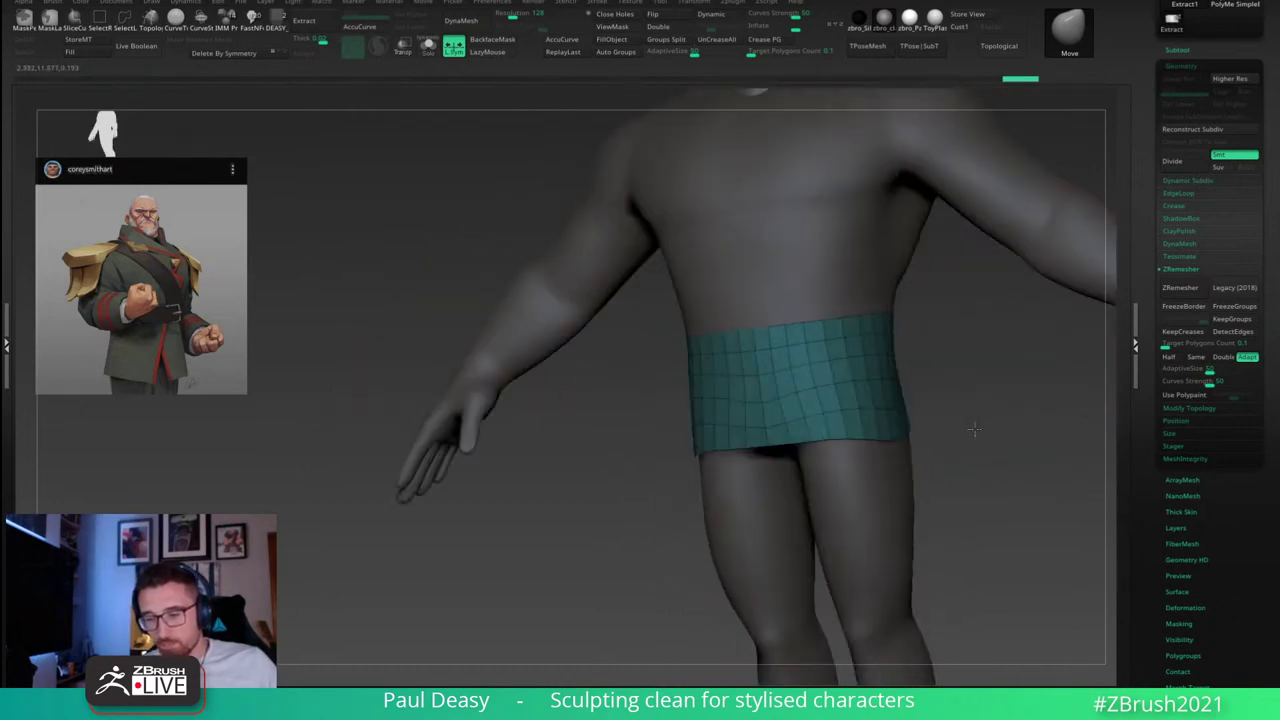
{"action": "left_click_drag", "start_coordinate": [974, 429], "coordinate": [970, 432], "text": "shift"}
{"action": "left_click_drag", "start_coordinate": [889, 441], "coordinate": [878, 488]}
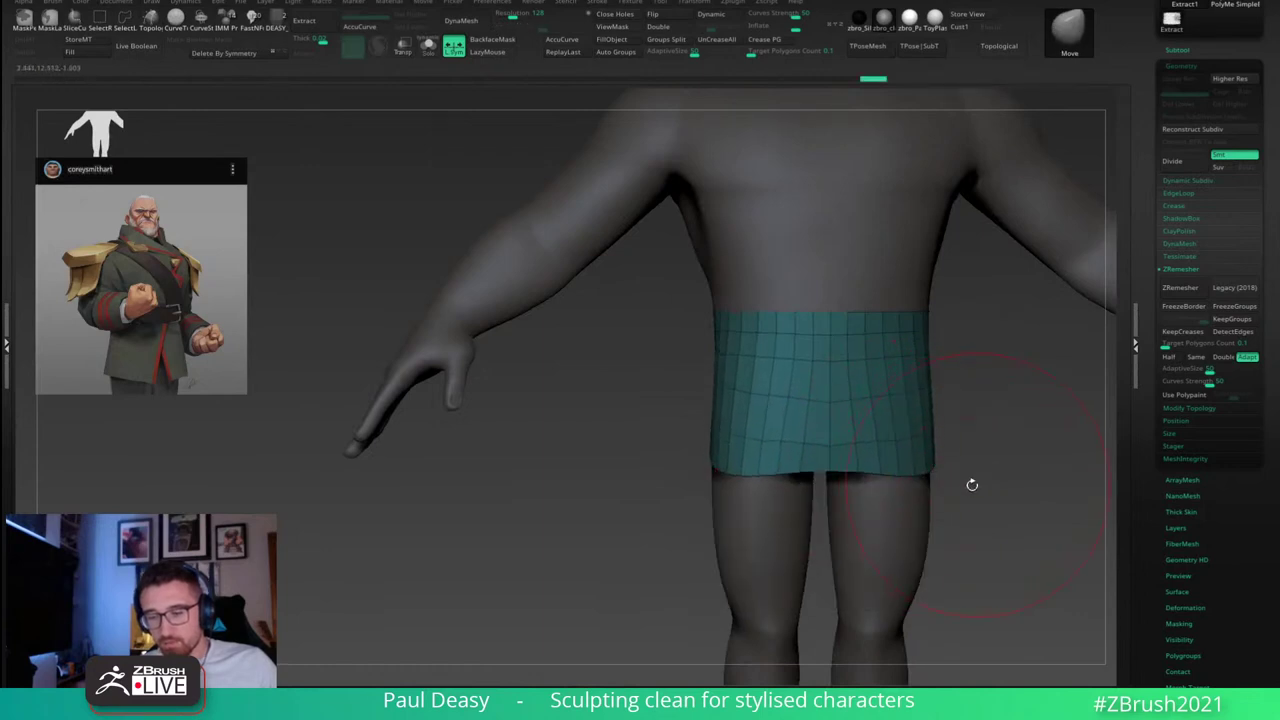
{"action": "left_click_drag", "start_coordinate": [971, 484], "coordinate": [905, 420]}
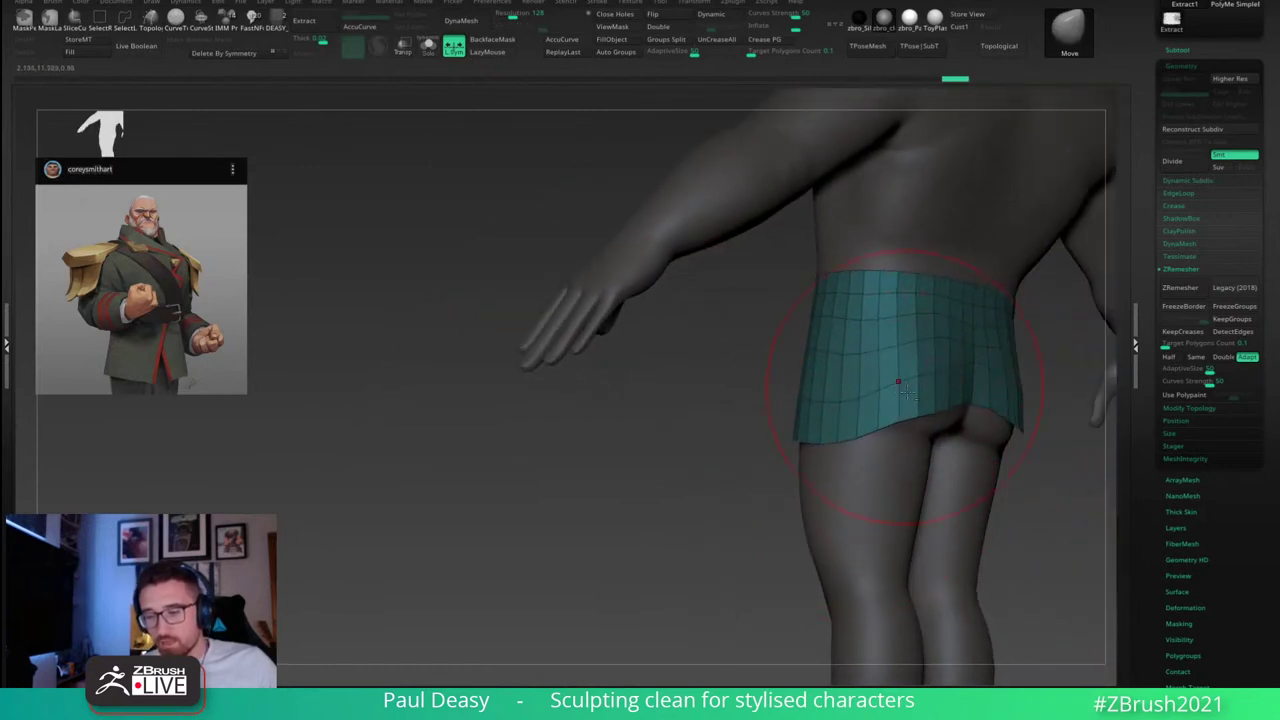
{"action": "right_click_drag", "start_coordinate": [885, 428], "coordinate": [978, 430]}
{"action": "right_click", "coordinate": [912, 480]}
{"action": "right_click_drag", "start_coordinate": [890, 385], "coordinate": [873, 371], "text": "shift"}
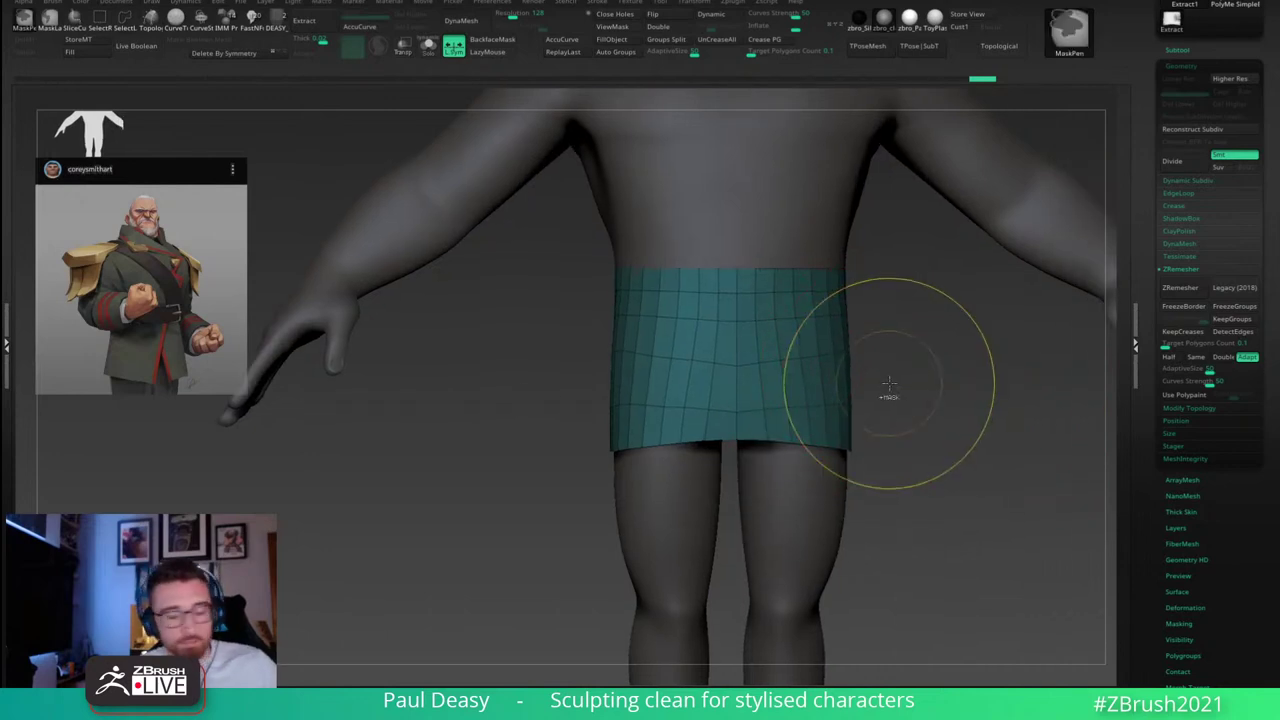
Step: Remesh the lengthened skirt and subdivide it up to level 3
{"action": "key", "text": "ctrl+shift+r"}
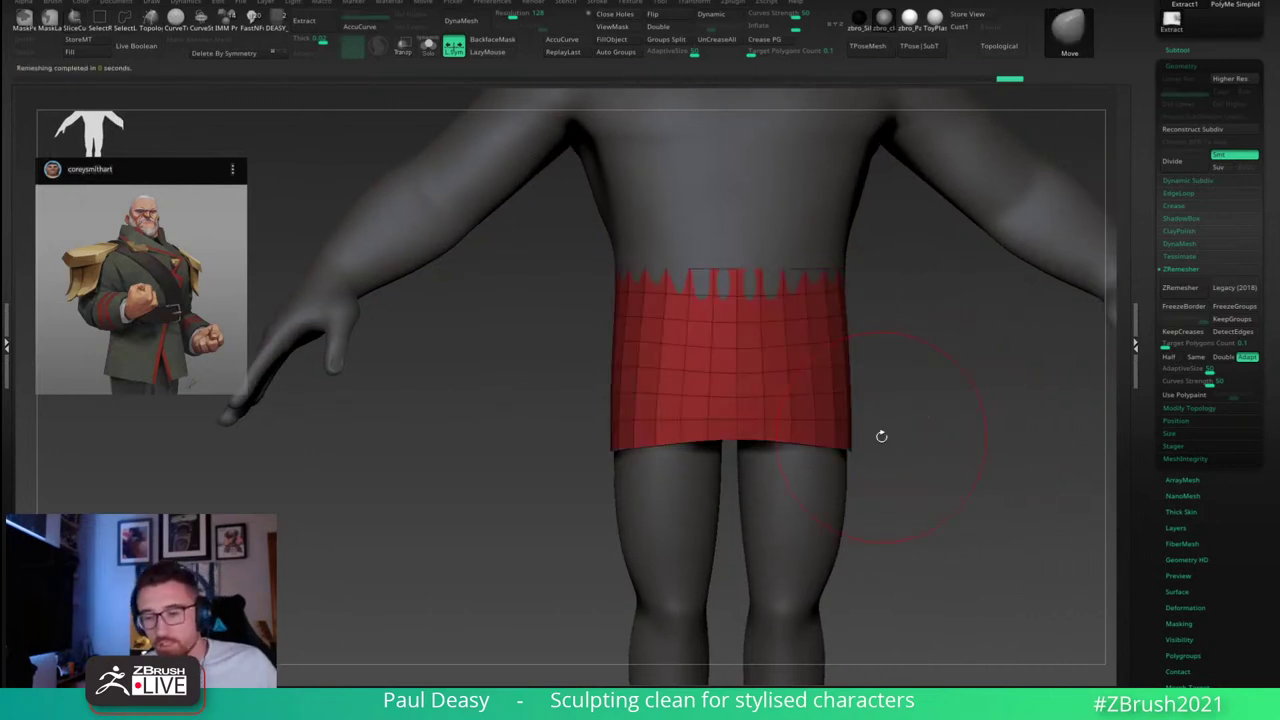
{"action": "right_click_drag", "start_coordinate": [880, 434], "coordinate": [900, 414]}
{"action": "right_click_drag", "start_coordinate": [911, 460], "coordinate": [680, 452]}
{"action": "left_click_drag", "start_coordinate": [889, 434], "coordinate": [893, 412]}
{"action": "right_click_drag", "start_coordinate": [950, 330], "coordinate": [992, 316]}
{"action": "key", "text": "ctrl+z"}
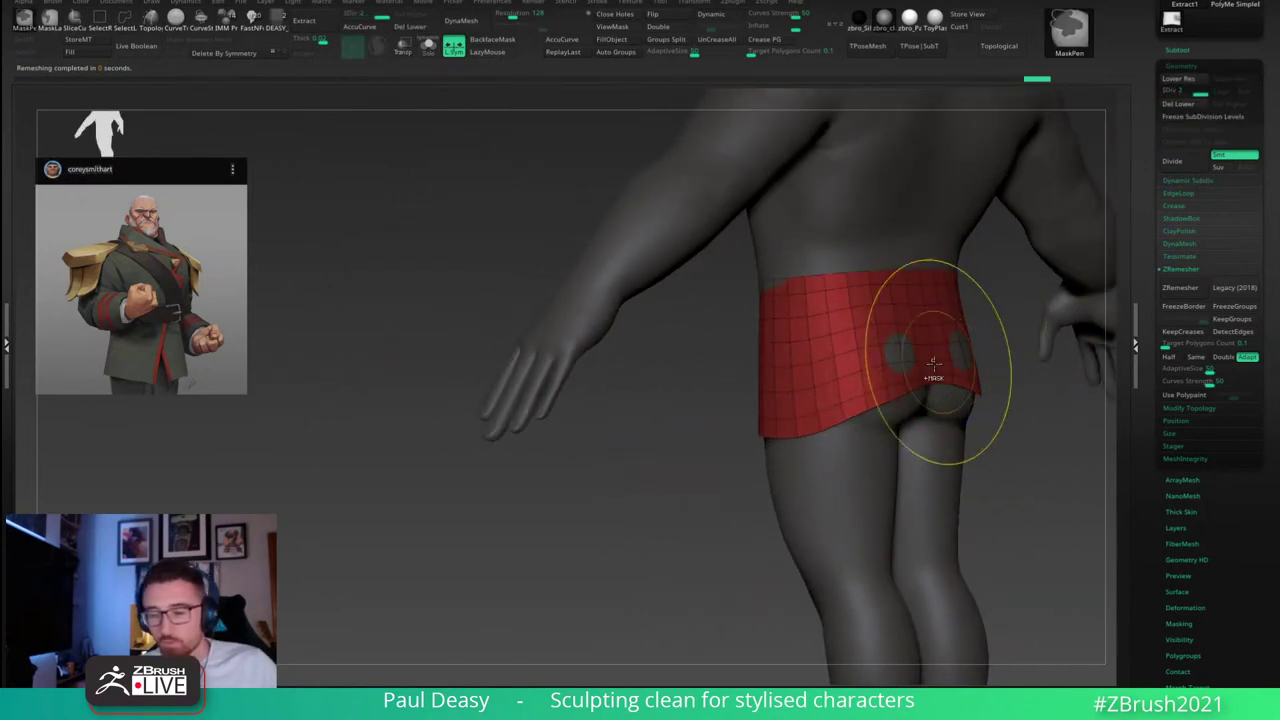
Step: Try sculpting long vertical folds down the side of the skirt with the Standard brush, with the wireframe display off
{"action": "key", "text": "b"}
{"action": "key", "text": "s"}
{"action": "key", "text": "t"}
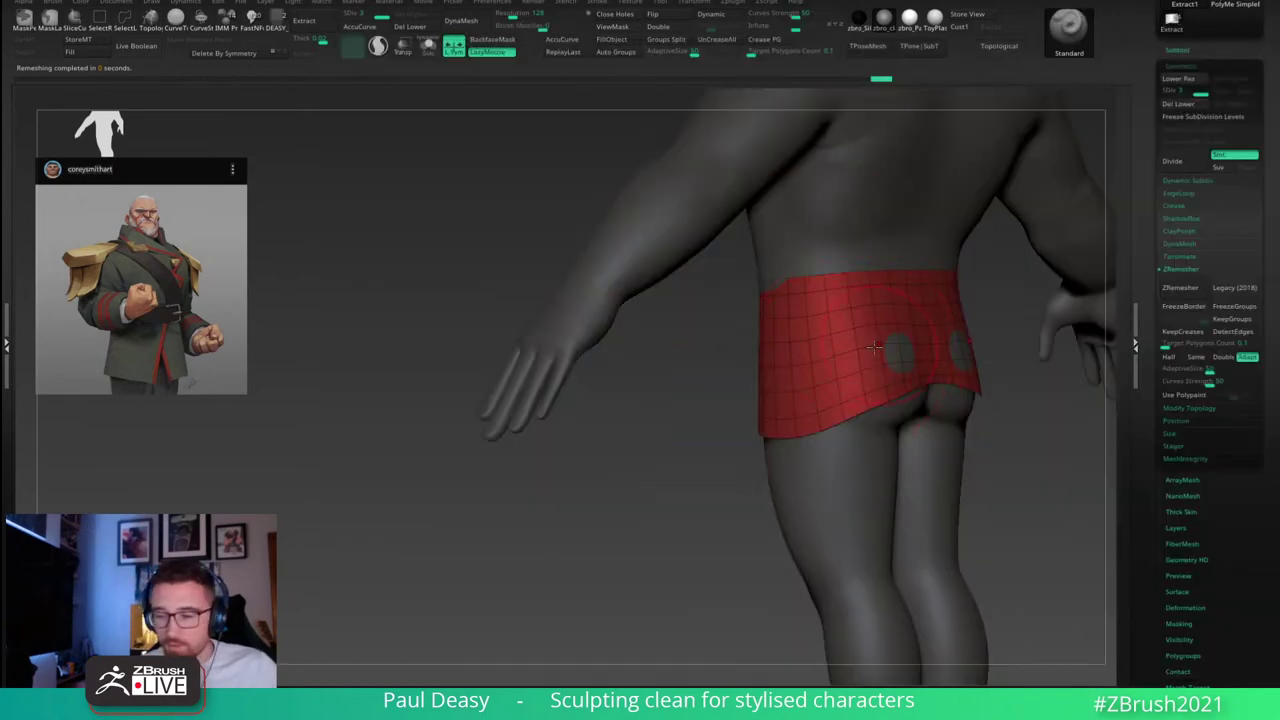
{"action": "right_click", "coordinate": [790, 430]}
{"action": "key", "text": "shift+f"}
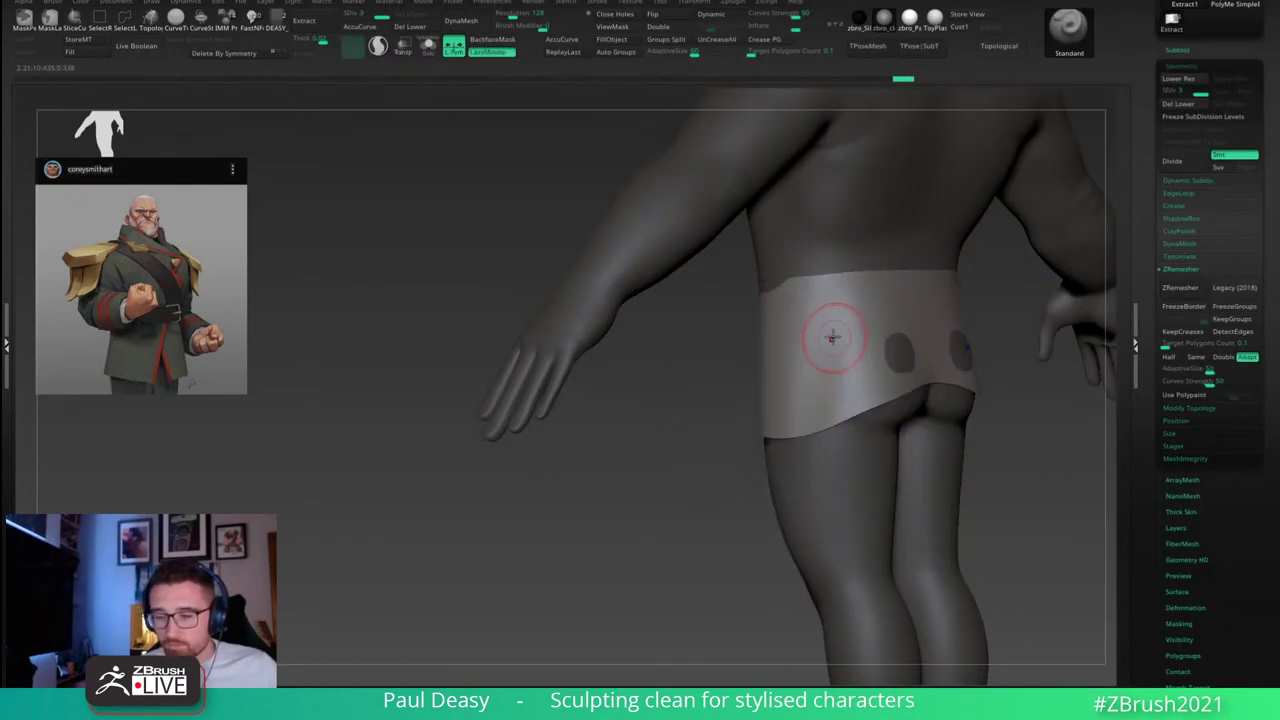
{"action": "right_click_drag", "start_coordinate": [832, 340], "coordinate": [806, 358]}
{"action": "mouse_move", "coordinate": [820, 302]}
{"action": "left_mouse_down"}
{"action": "mouse_move", "coordinate": [790, 388]}
{"action": "mouse_move", "coordinate": [829, 380]}
{"action": "mouse_move", "coordinate": [811, 445]}
{"action": "left_mouse_up"}
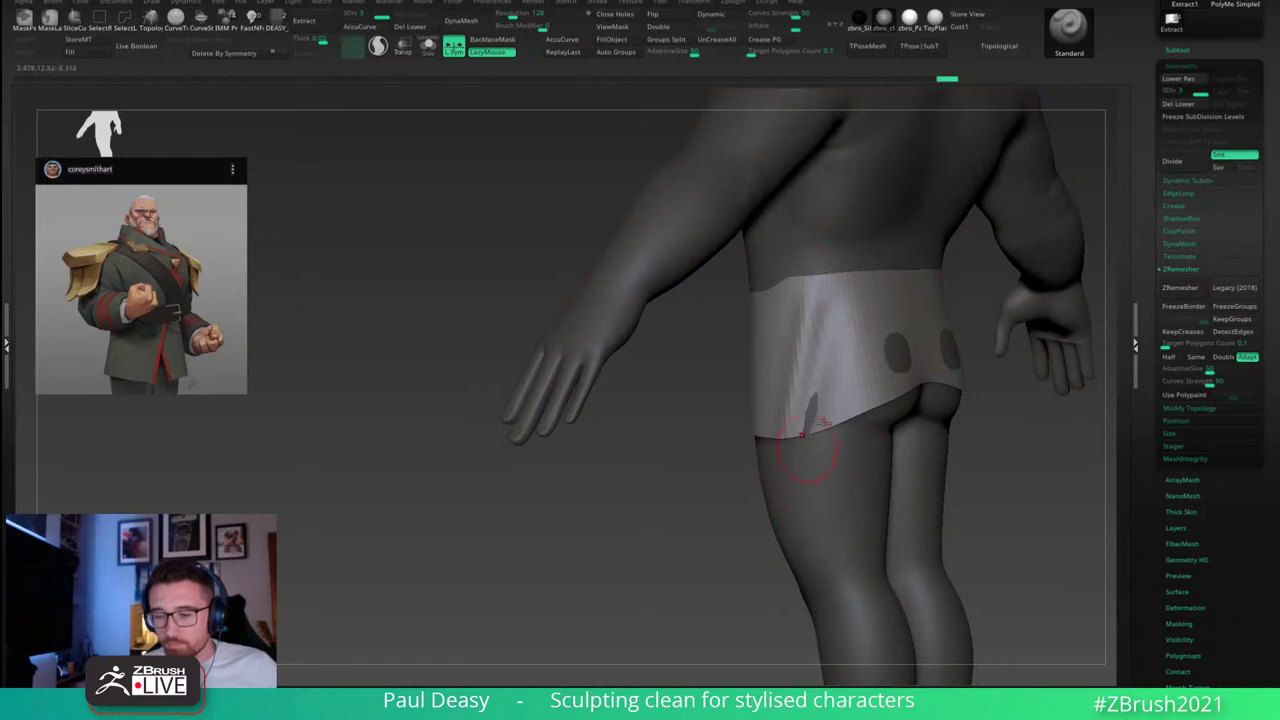
{"action": "left_click_drag", "start_coordinate": [841, 281], "coordinate": [815, 470]}
{"action": "mouse_move", "coordinate": [857, 514]}
{"action": "right_mouse_down"}
{"action": "mouse_move", "coordinate": [1037, 460]}
{"action": "mouse_move", "coordinate": [1006, 480]}
{"action": "mouse_move", "coordinate": [860, 449]}
{"action": "right_mouse_up"}
{"action": "key", "text": "ctrl"}
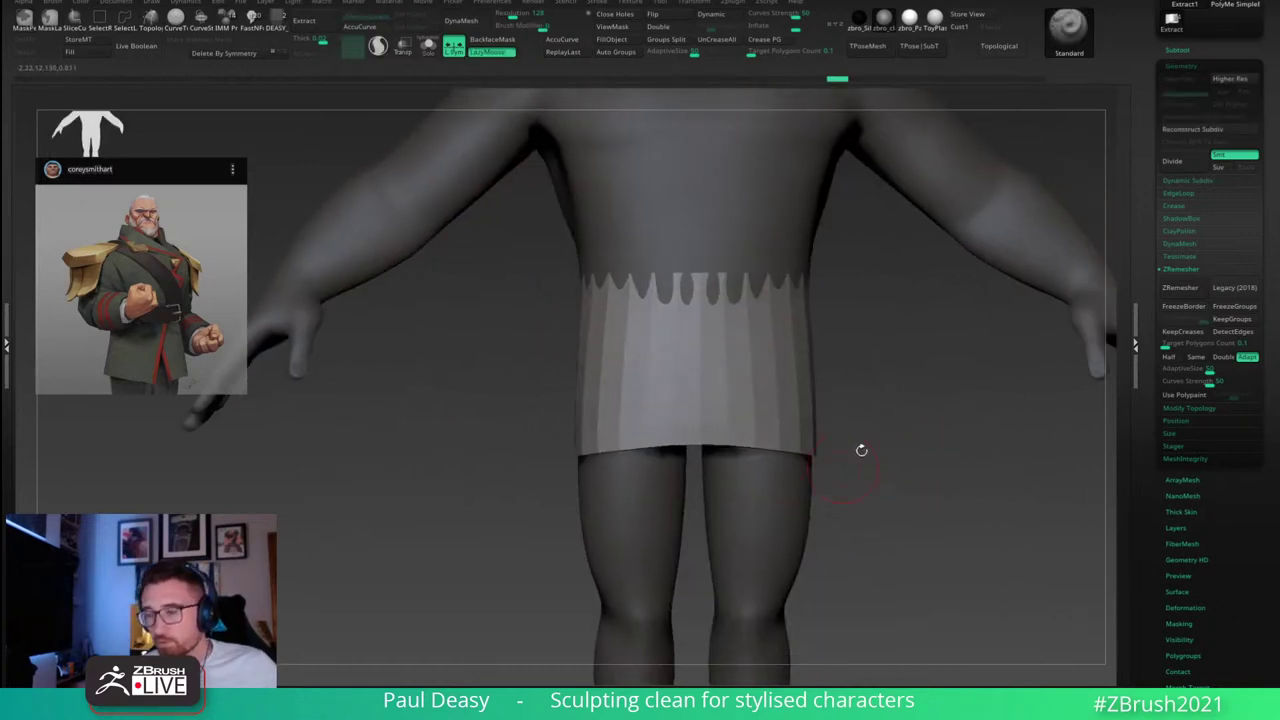
Step: Delete the Extract1 skirt subtool and switch back to the Move brush
{"action": "left_click", "coordinate": [1176, 50]}
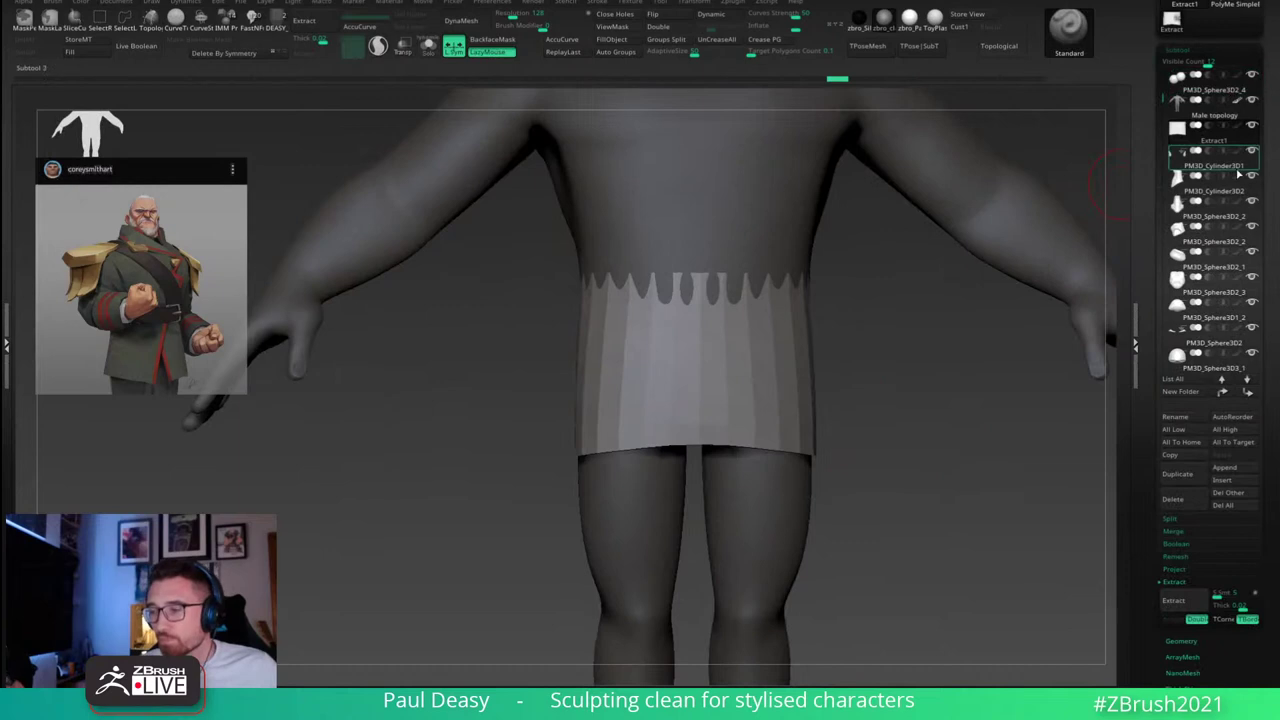
{"action": "left_click", "coordinate": [1182, 500]}
{"action": "left_click", "coordinate": [1058, 530]}
{"action": "mouse_move", "coordinate": [900, 437]}
{"action": "right_mouse_down"}
{"action": "mouse_move", "coordinate": [851, 374]}
{"action": "mouse_move", "coordinate": [803, 369]}
{"action": "mouse_move", "coordinate": [869, 384]}
{"action": "right_mouse_up"}
{"action": "key", "text": "b"}
{"action": "key", "text": "m"}
{"action": "key", "text": "v"}
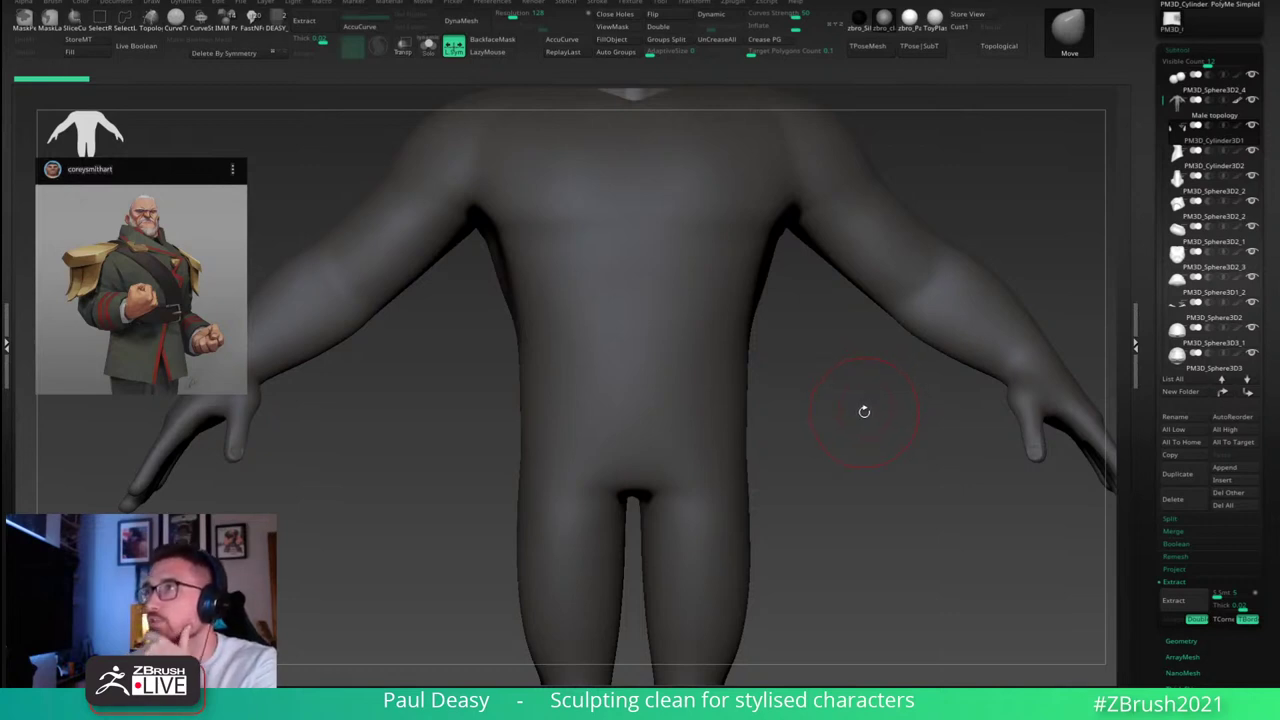
{"action": "key", "text": "space"}
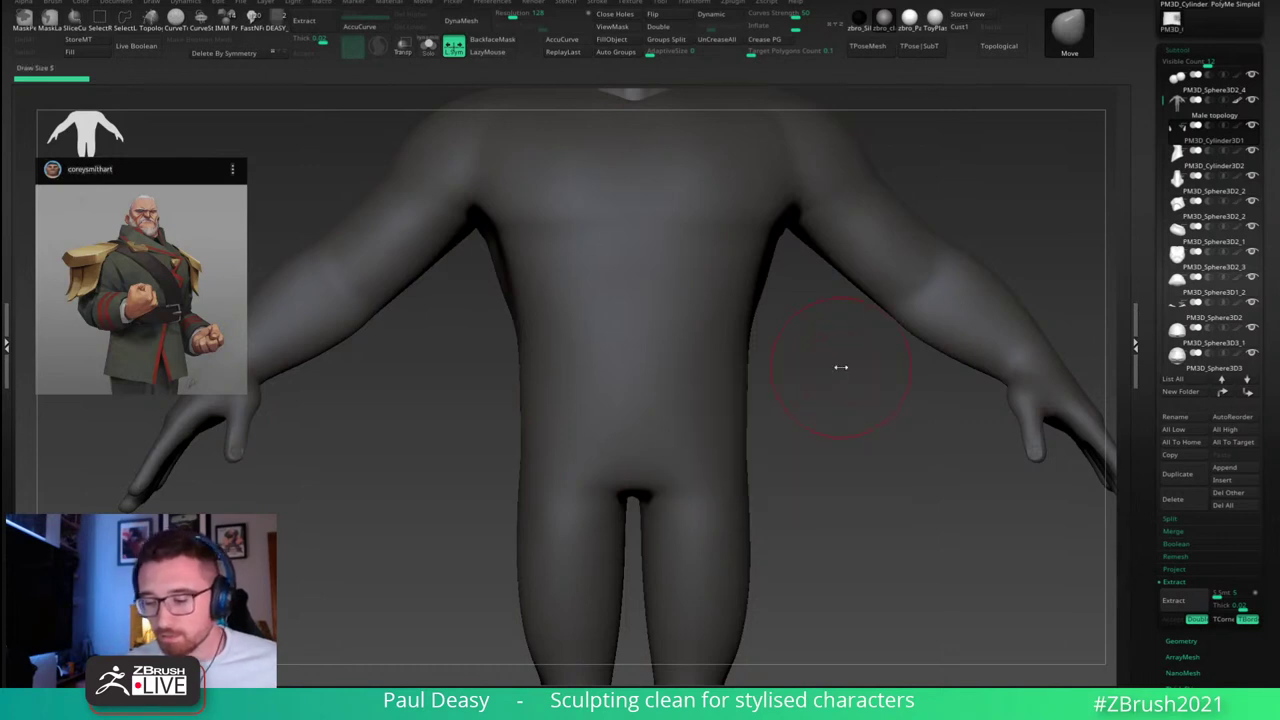
{"action": "key", "text": "space"}
{"action": "left_click_drag", "start_coordinate": [846, 370], "coordinate": [851, 320], "text": "alt"}
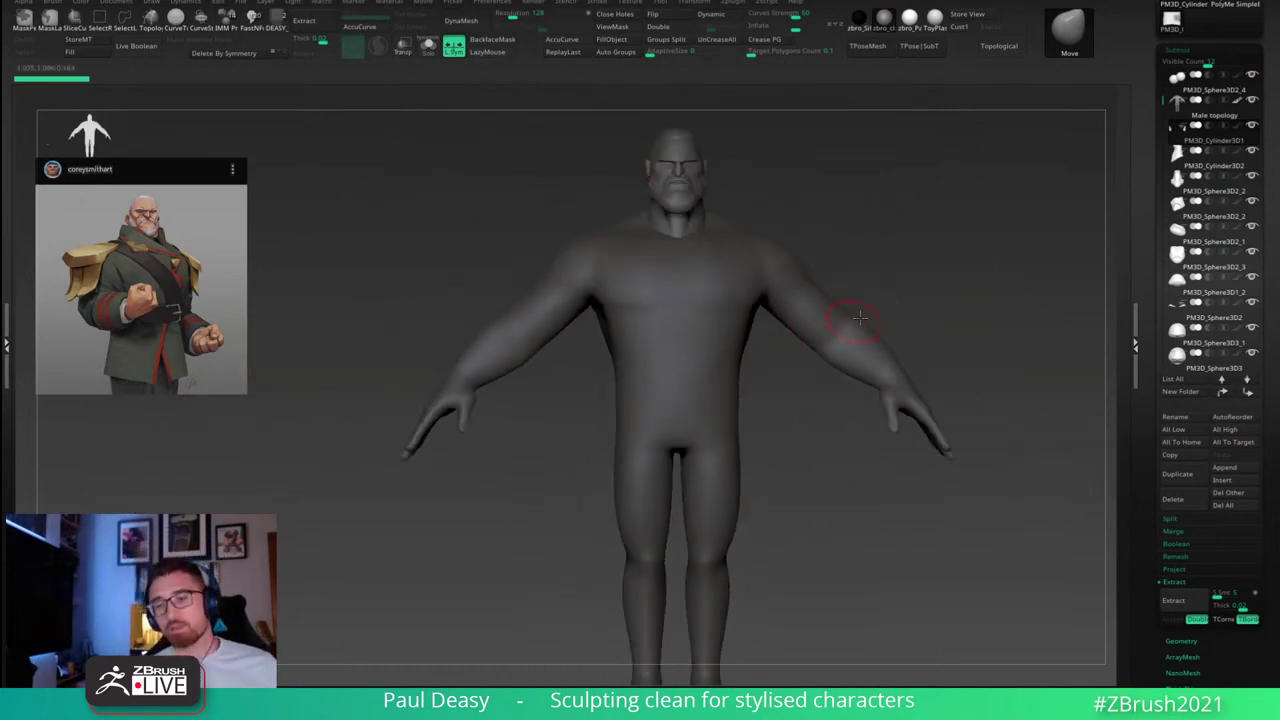
{"action": "key", "text": "space"}
{"action": "mouse_move", "coordinate": [929, 317]}
{"action": "left_mouse_down", "text": "alt"}
{"action": "mouse_move", "coordinate": [910, 313]}
{"action": "mouse_move", "coordinate": [914, 335]}
{"action": "left_mouse_up", "text": "alt"}
{"action": "key", "text": "space"}
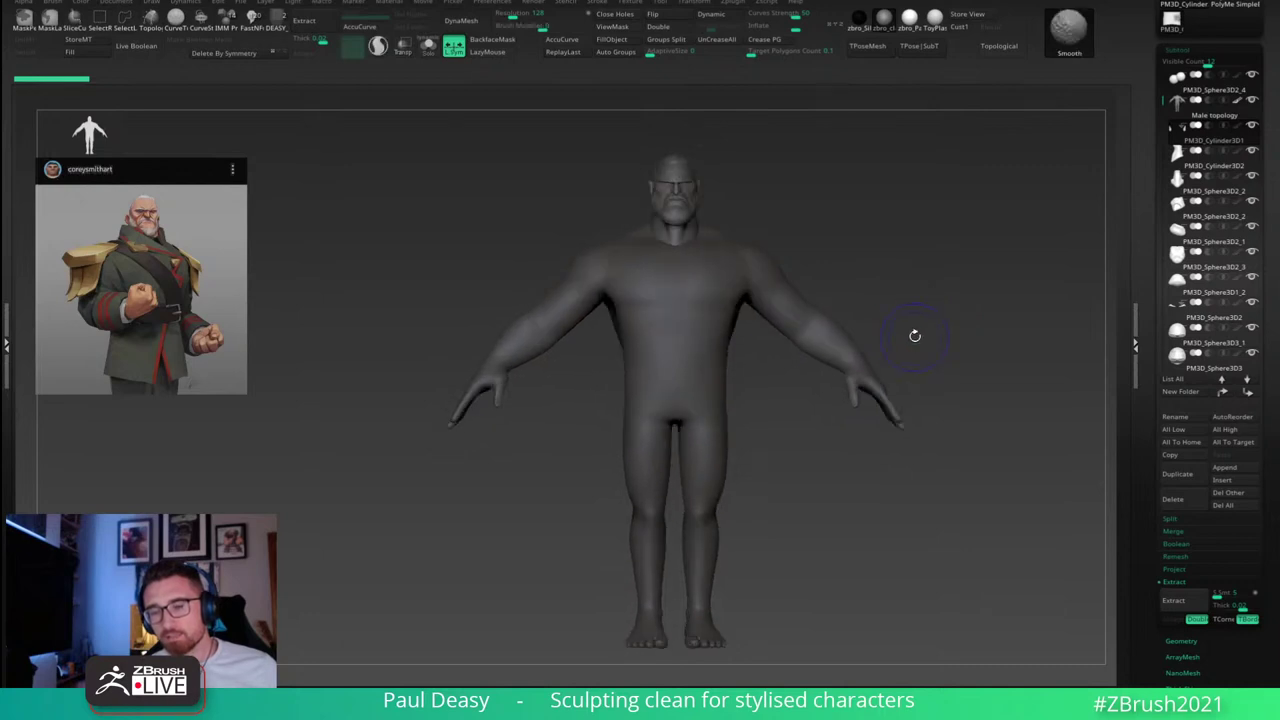
{"action": "key", "text": "space"}
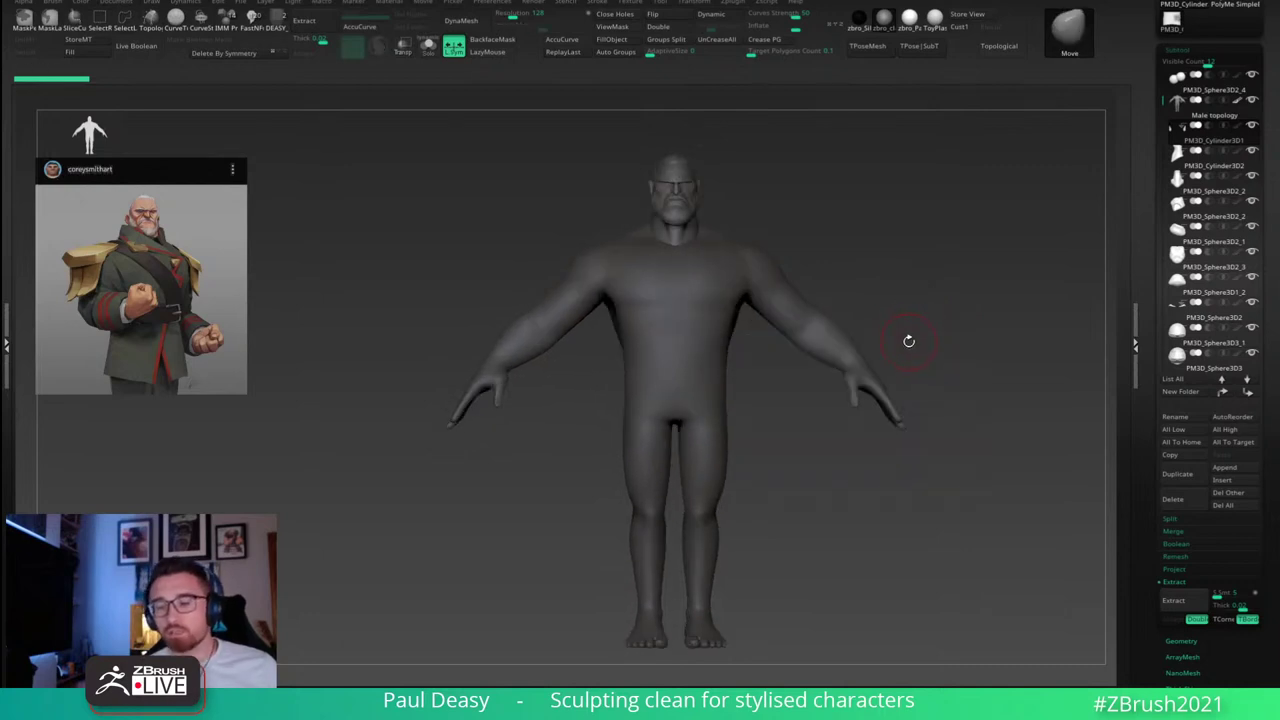
{"action": "left_click_drag", "start_coordinate": [908, 350], "coordinate": [878, 350]}
{"action": "key", "text": "space"}
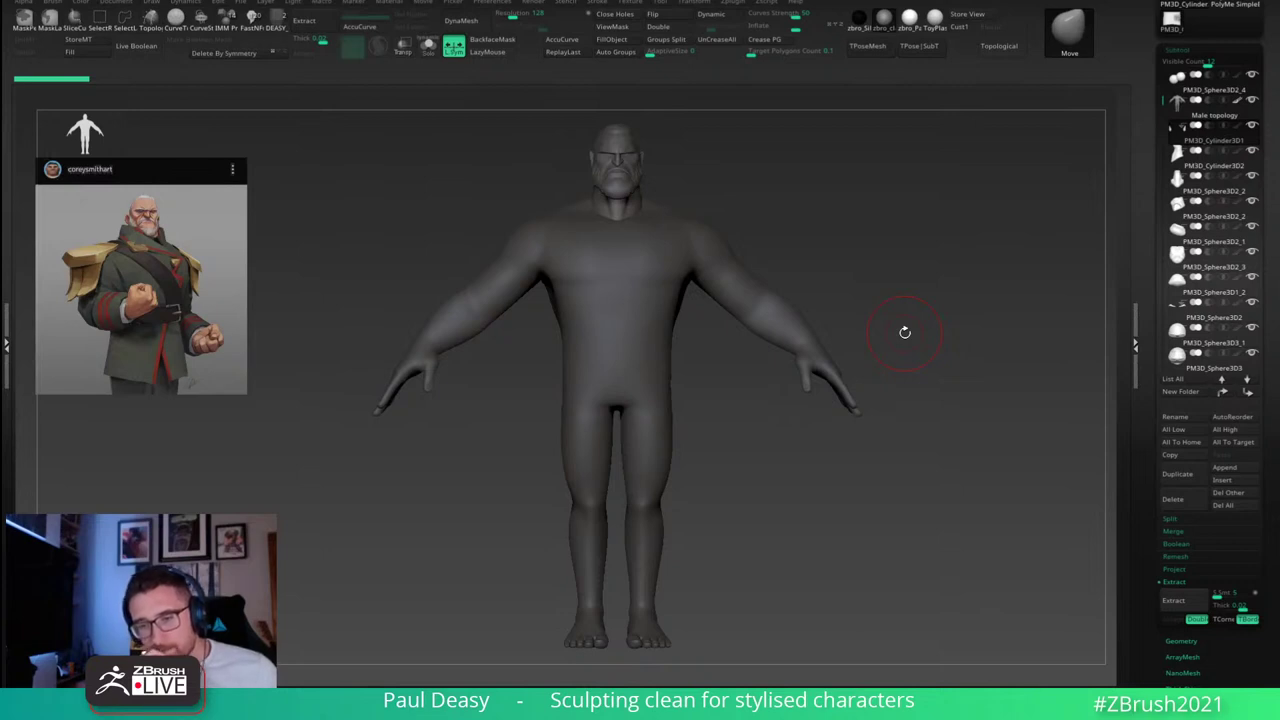
{"action": "right_click", "coordinate": [928, 346]}
{"action": "mouse_move", "coordinate": [943, 320]}
{"action": "left_mouse_down", "text": "alt"}
{"action": "mouse_move", "coordinate": [928, 346]}
{"action": "mouse_move", "coordinate": [894, 351]}
{"action": "mouse_move", "coordinate": [928, 336]}
{"action": "left_mouse_up", "text": "alt"}
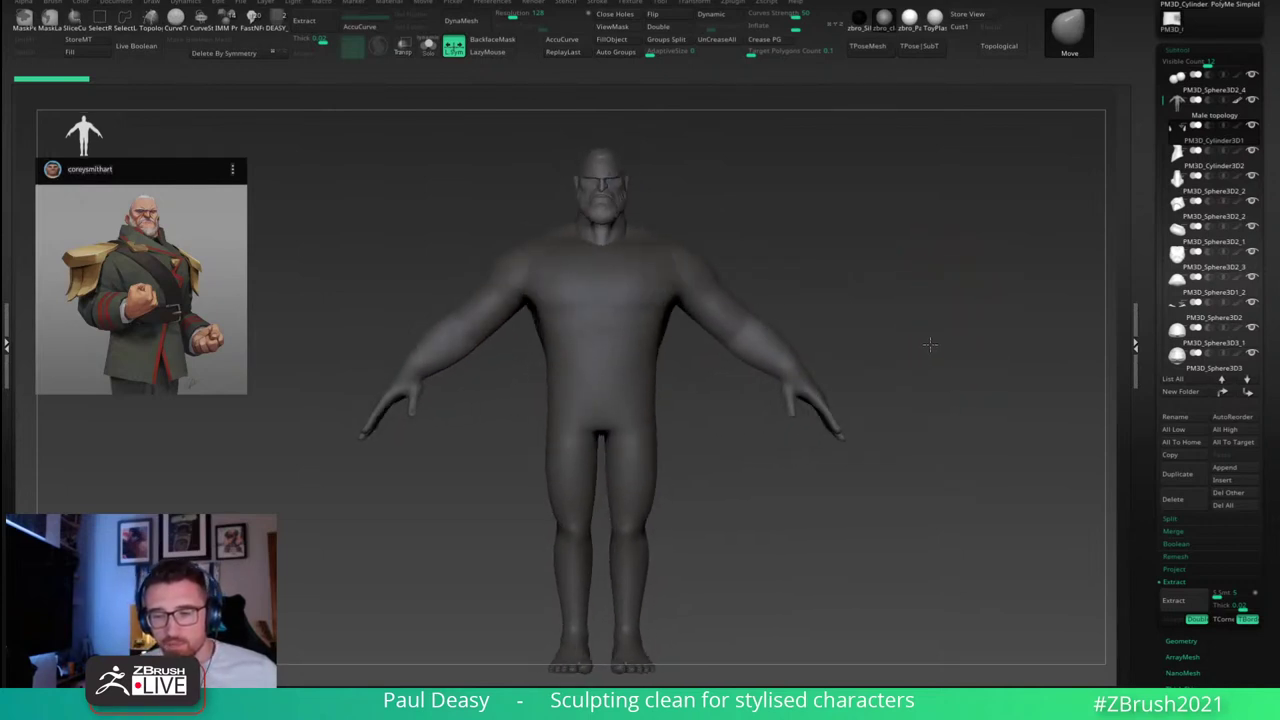
{"action": "key", "text": "space"}
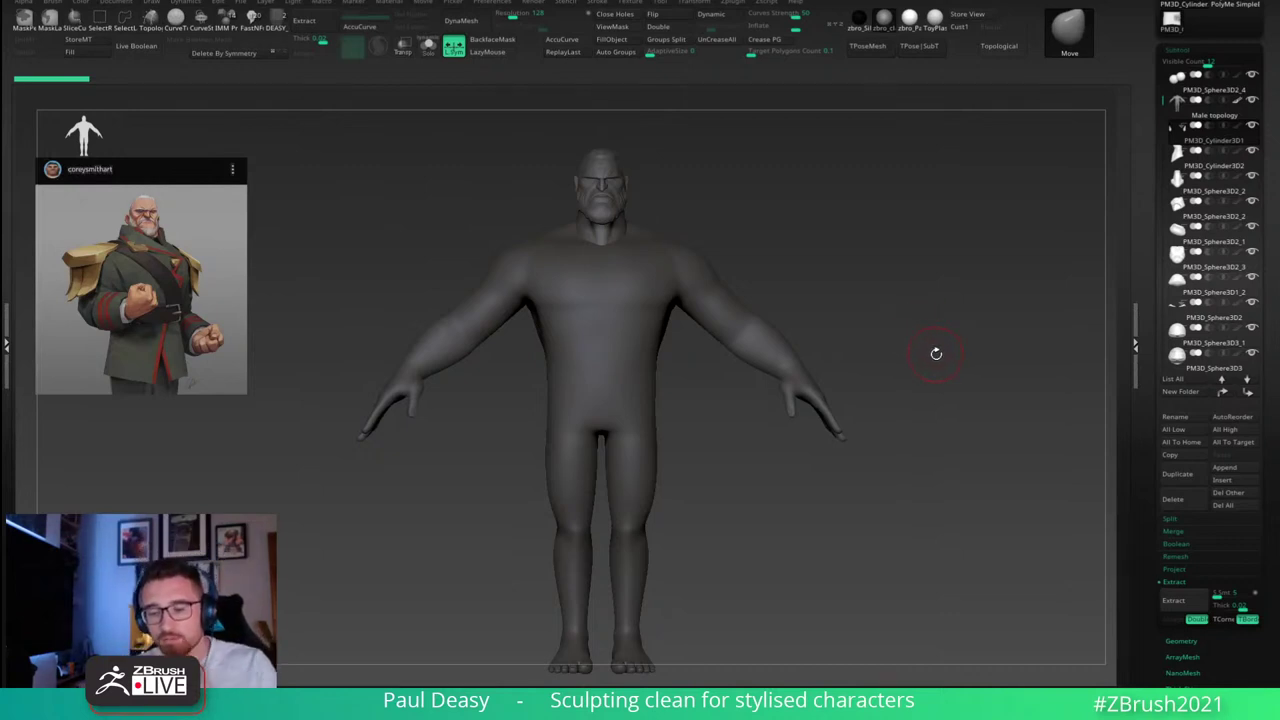
{"action": "right_click", "coordinate": [921, 317]}
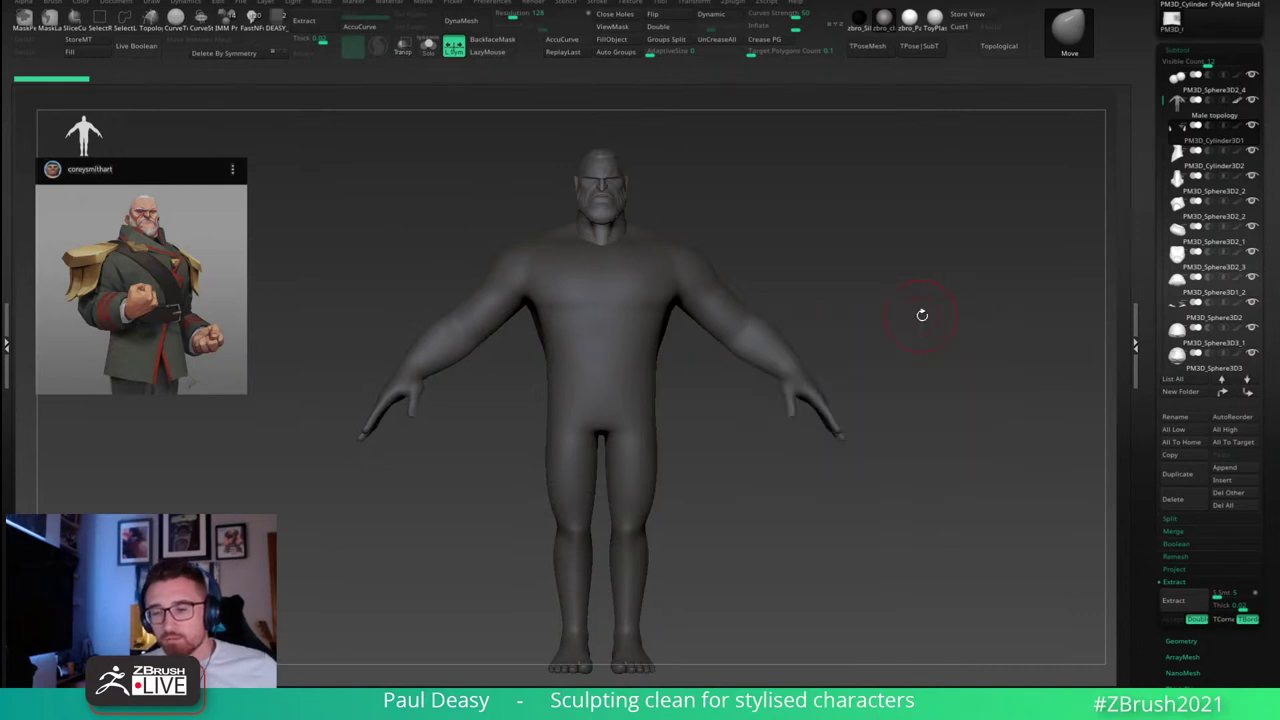
{"action": "right_click_drag", "start_coordinate": [922, 314], "coordinate": [915, 306]}
{"action": "right_click", "coordinate": [922, 308]}
{"action": "left_click_drag", "start_coordinate": [915, 307], "coordinate": [912, 310]}
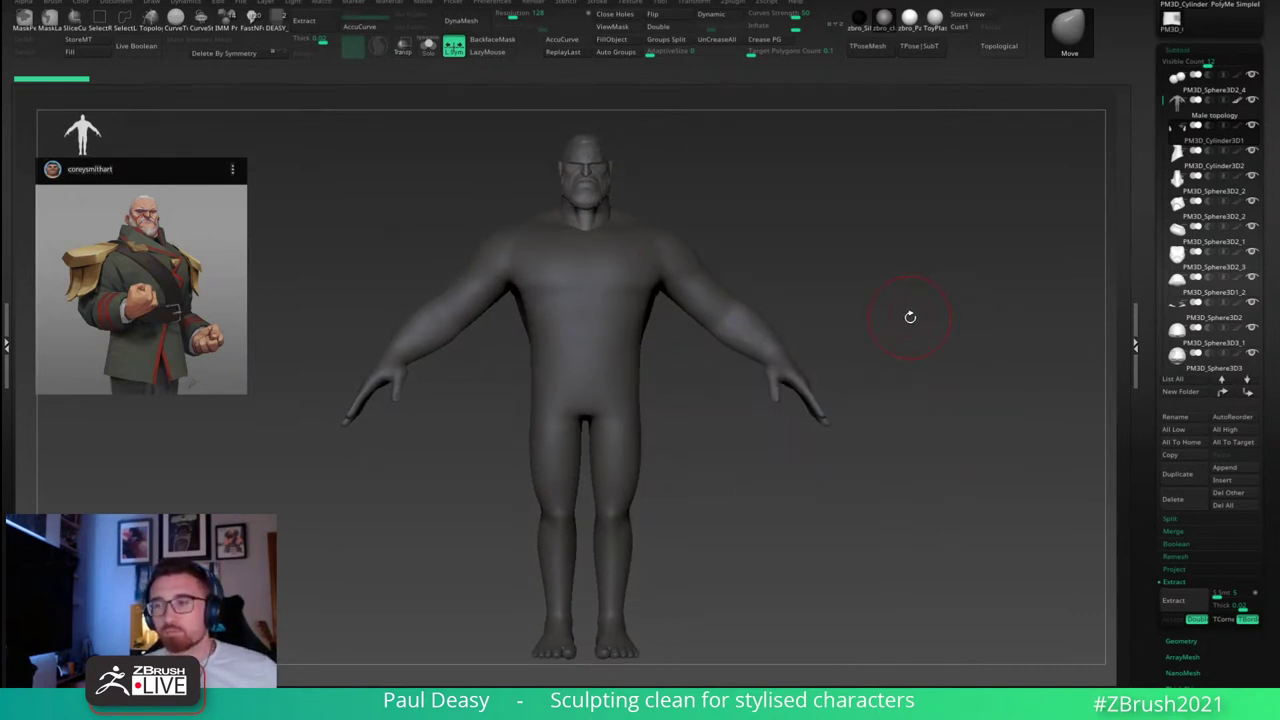
{"action": "right_click", "coordinate": [911, 313]}
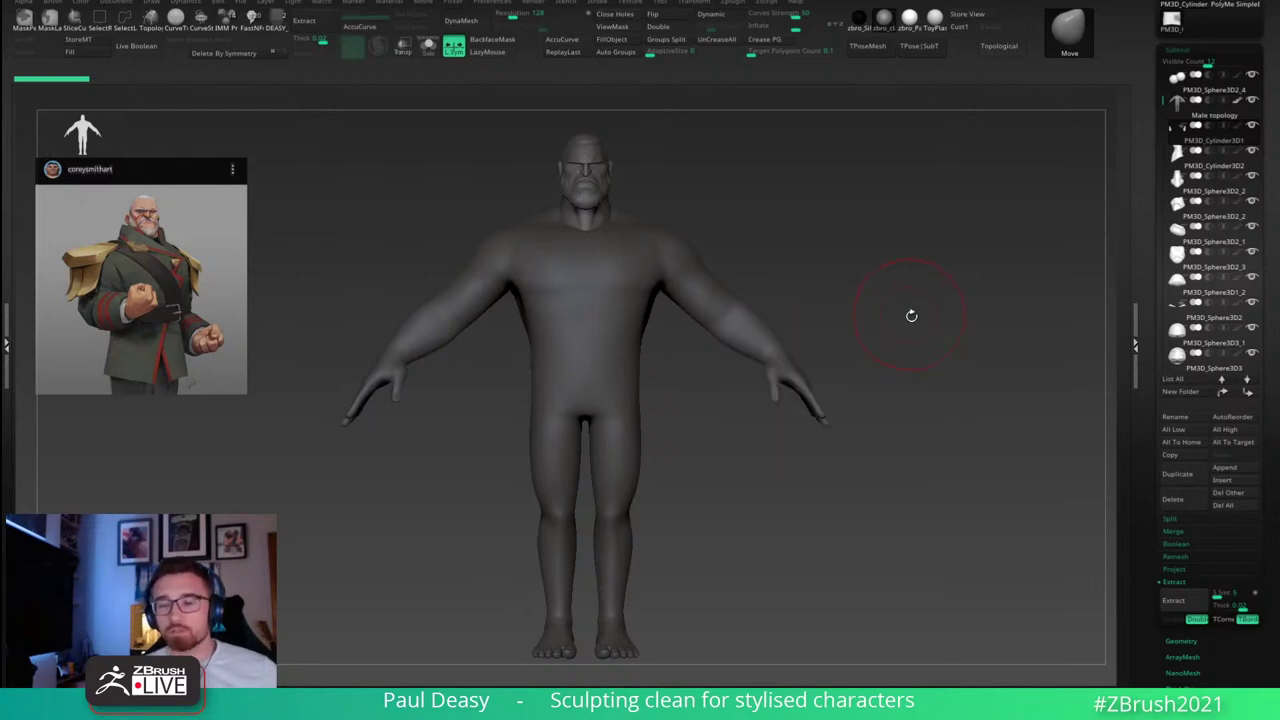
Step: Make the hair cap subtool PM3D_Sphere3D3 on the character's head the active one for editing
{"action": "right_click_drag", "start_coordinate": [911, 314], "coordinate": [926, 385], "text": "alt"}
{"action": "right_click_drag", "start_coordinate": [657, 223], "coordinate": [872, 332], "text": "ctrl"}
{"action": "right_click", "coordinate": [822, 283]}
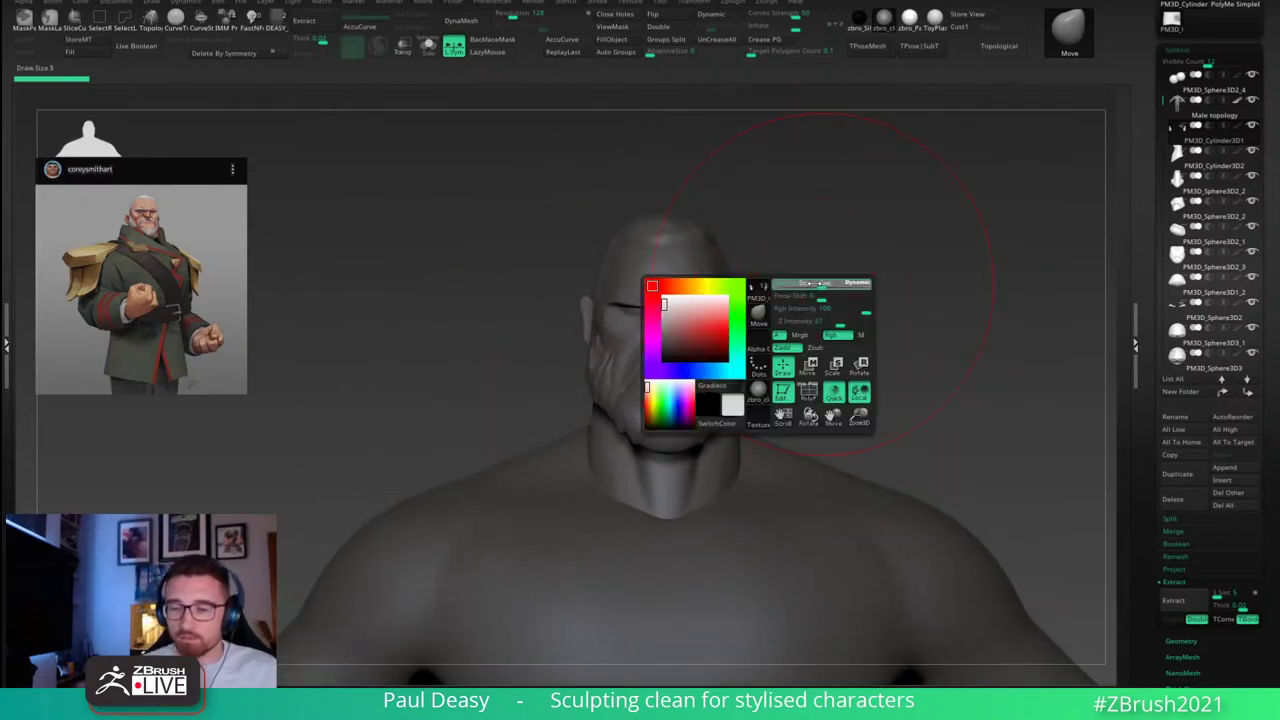
{"action": "left_click", "coordinate": [690, 227], "text": "alt"}
{"action": "right_click_drag", "start_coordinate": [690, 228], "coordinate": [580, 232]}
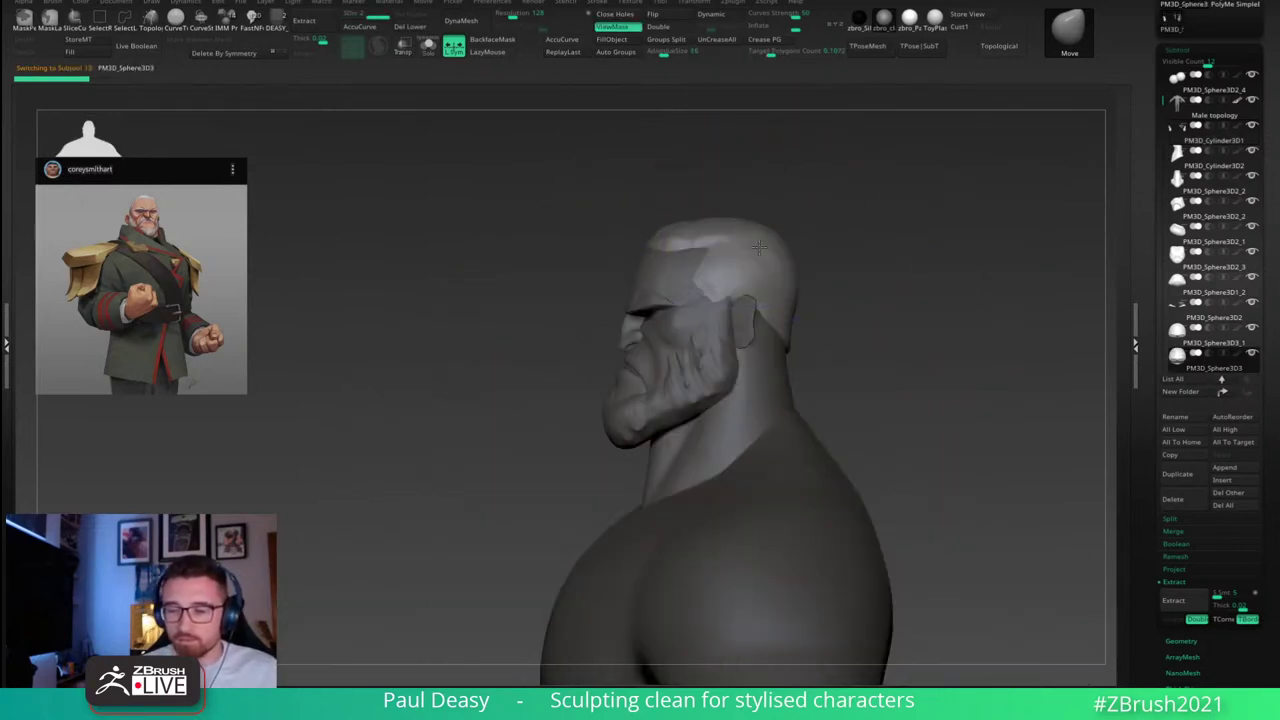
{"action": "left_click", "coordinate": [700, 245], "text": "alt"}
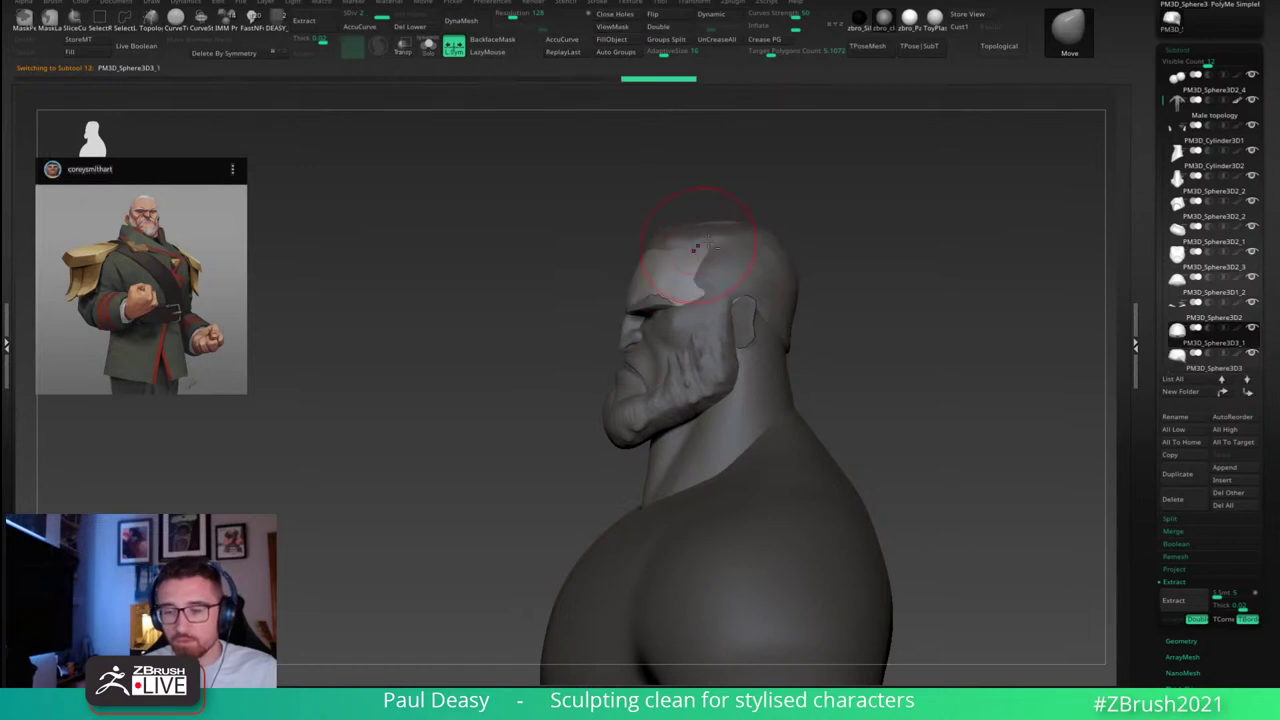
{"action": "mouse_move", "coordinate": [806, 223]}
{"action": "left_mouse_down"}
{"action": "mouse_move", "coordinate": [900, 246]}
{"action": "mouse_move", "coordinate": [773, 237]}
{"action": "mouse_move", "coordinate": [774, 226]}
{"action": "mouse_move", "coordinate": [894, 254]}
{"action": "left_mouse_up"}
{"action": "left_click", "coordinate": [750, 235], "text": "alt"}
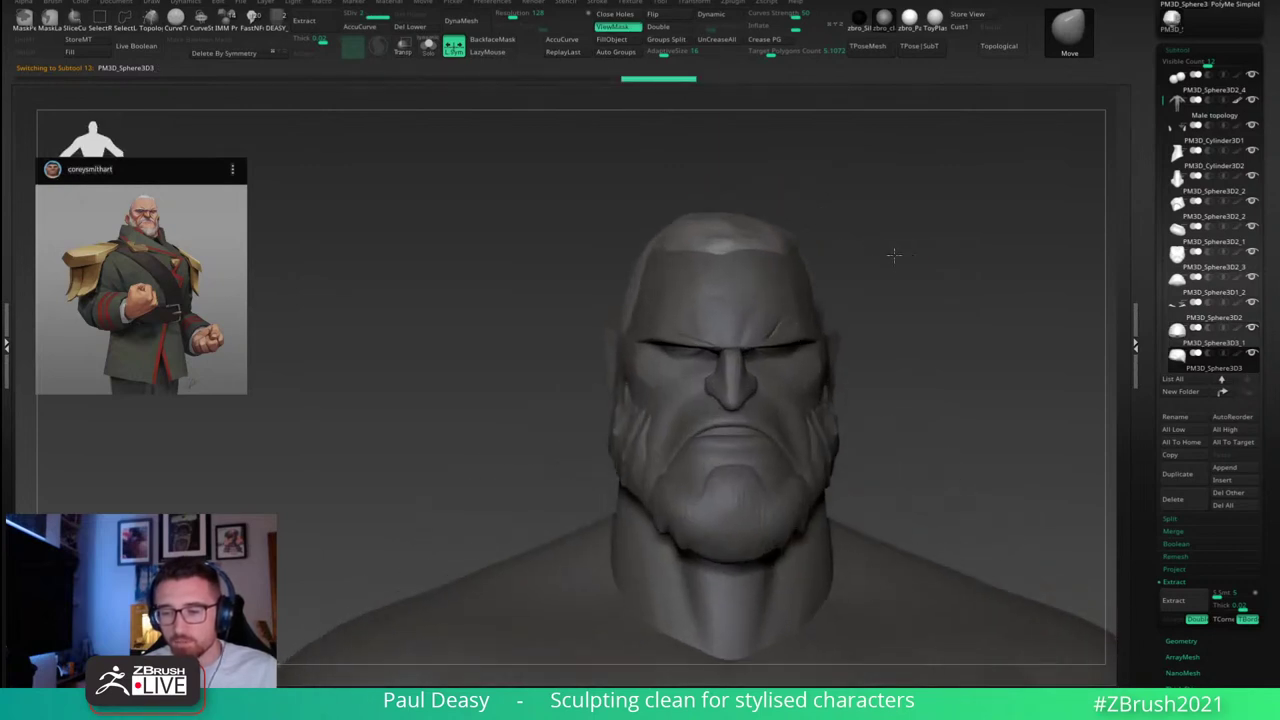
Step: Nudge the hair cap's surface at the crown and the side above the ear with small Move brush strokes
{"action": "left_click_drag", "start_coordinate": [697, 221], "coordinate": [690, 221]}
{"action": "right_click_drag", "start_coordinate": [692, 221], "coordinate": [762, 230]}
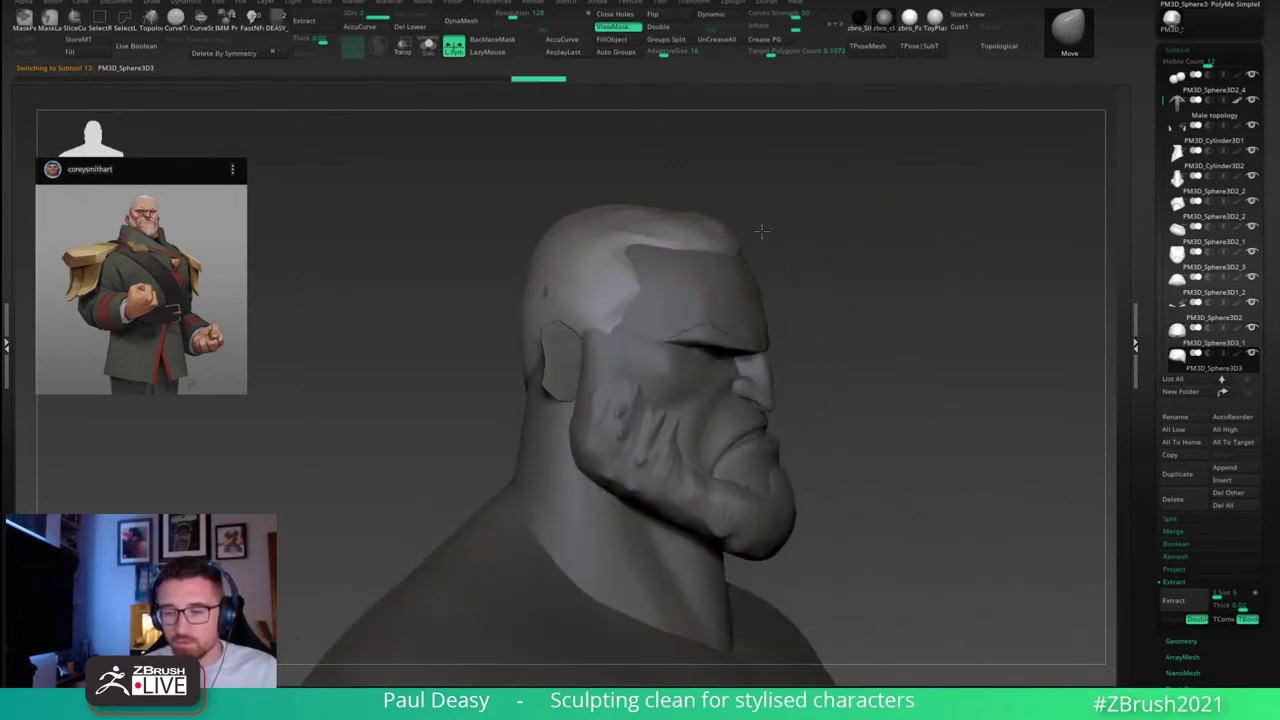
{"action": "key", "text": "space"}
{"action": "right_click_drag", "start_coordinate": [631, 236], "coordinate": [658, 240]}
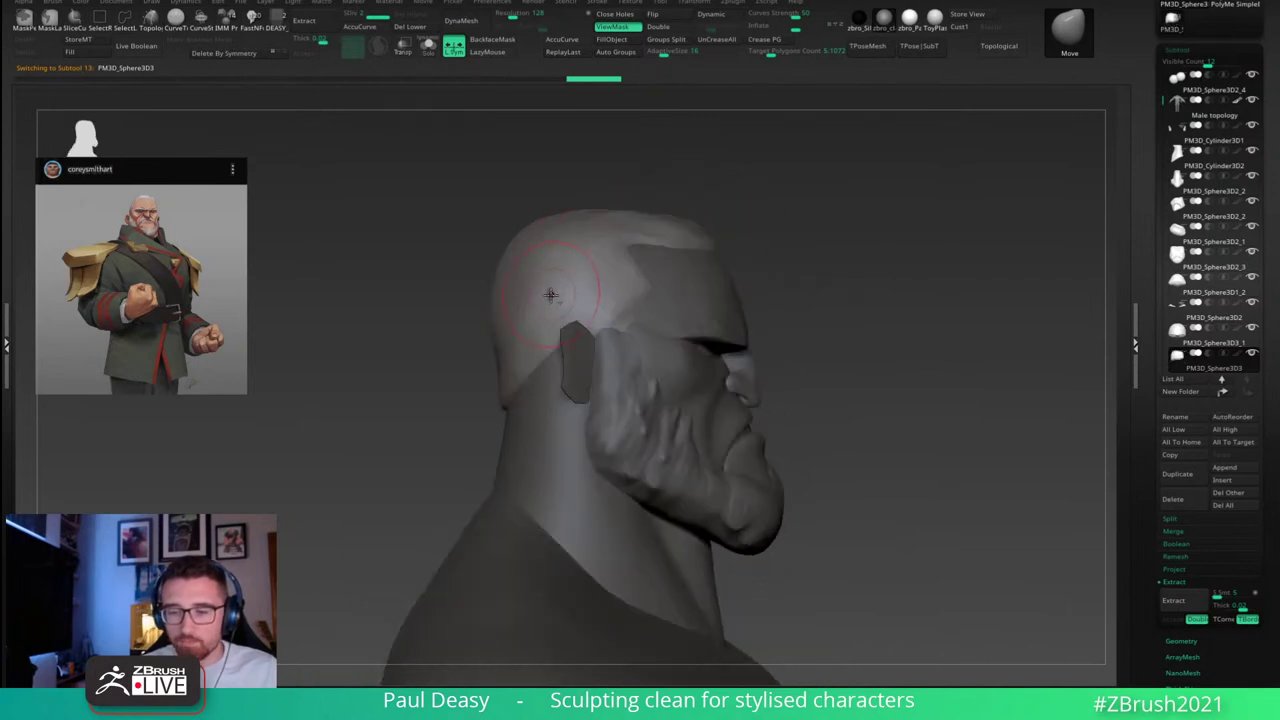
{"action": "left_click_drag", "start_coordinate": [551, 297], "coordinate": [556, 297]}
{"action": "right_click_drag", "start_coordinate": [765, 262], "coordinate": [985, 255]}
{"action": "right_click_drag", "start_coordinate": [717, 303], "coordinate": [814, 211], "text": "shift"}
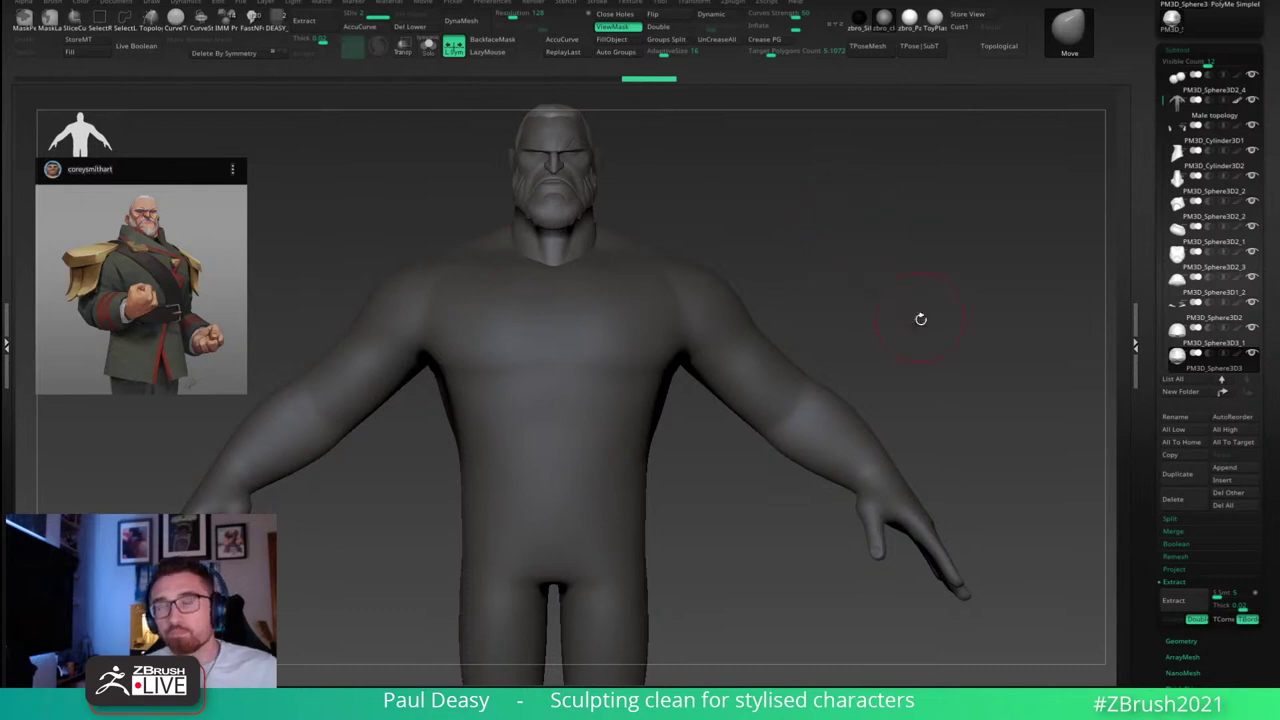
{"action": "right_click", "coordinate": [880, 308]}
{"action": "mouse_move", "coordinate": [920, 320]}
{"action": "right_mouse_down", "text": "ctrl"}
{"action": "mouse_move", "coordinate": [880, 308]}
{"action": "mouse_move", "coordinate": [922, 338]}
{"action": "right_mouse_up", "text": "ctrl"}
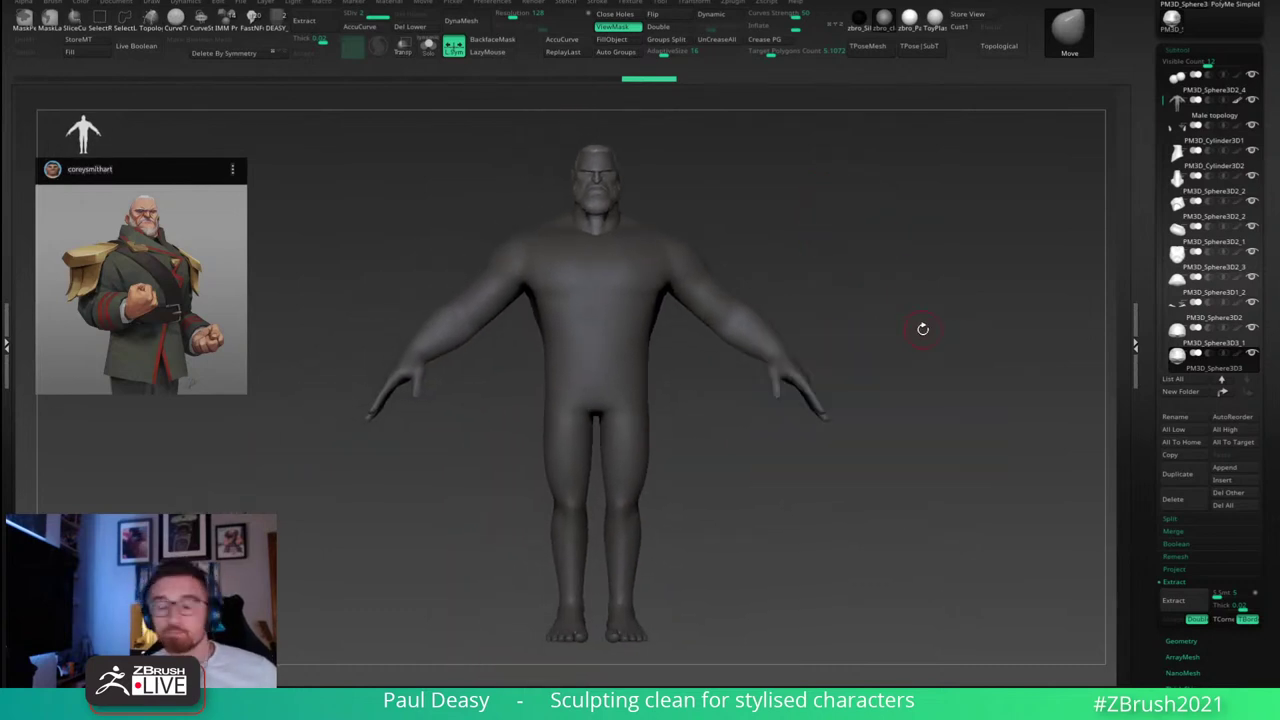
{"action": "key", "text": "space"}
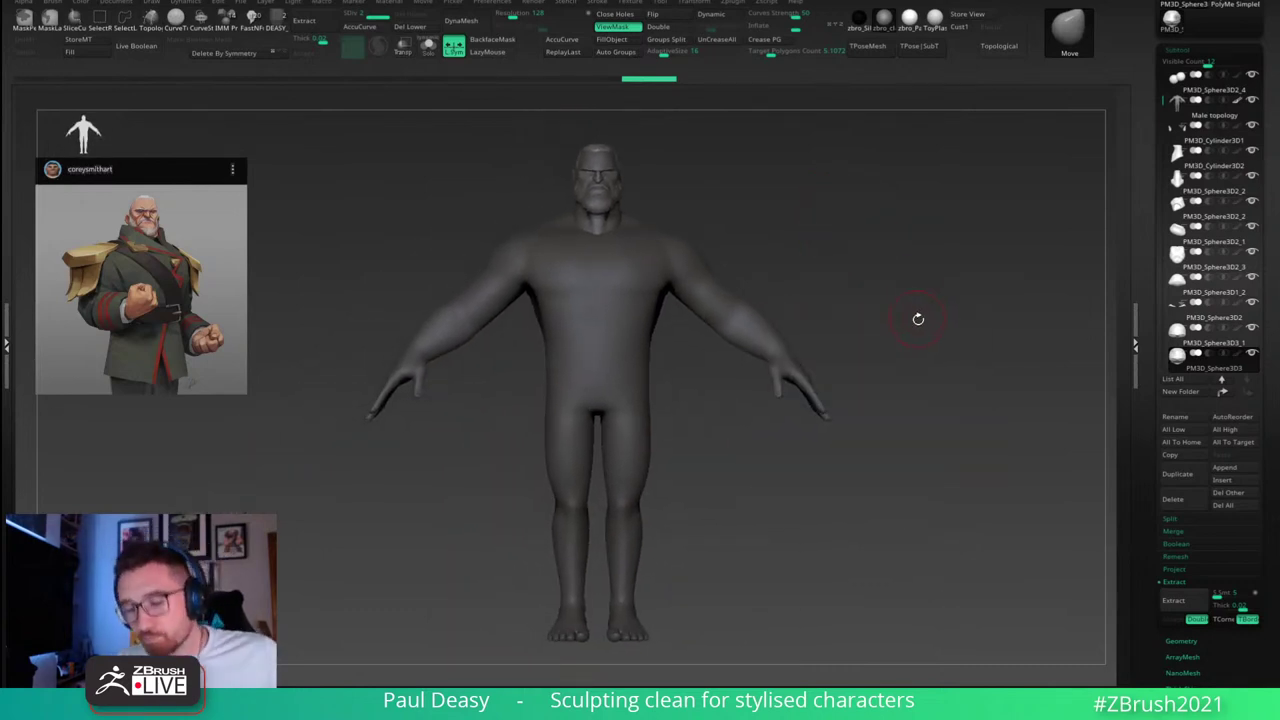
{"action": "mouse_move", "coordinate": [920, 313]}
{"action": "left_mouse_down"}
{"action": "mouse_move", "coordinate": [930, 310]}
{"action": "mouse_move", "coordinate": [906, 309]}
{"action": "left_mouse_up"}
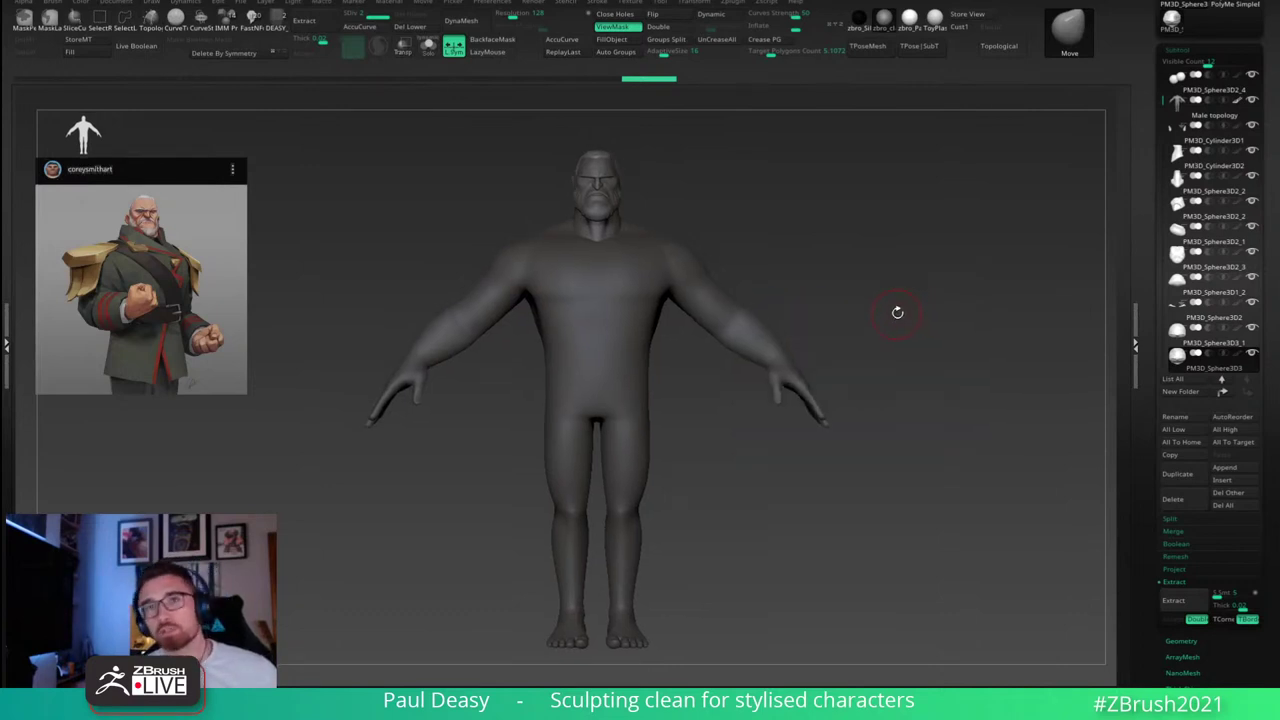
Step: Make the Male topology body subtool the active one for editing
{"action": "left_click_drag", "start_coordinate": [897, 312], "coordinate": [898, 311]}
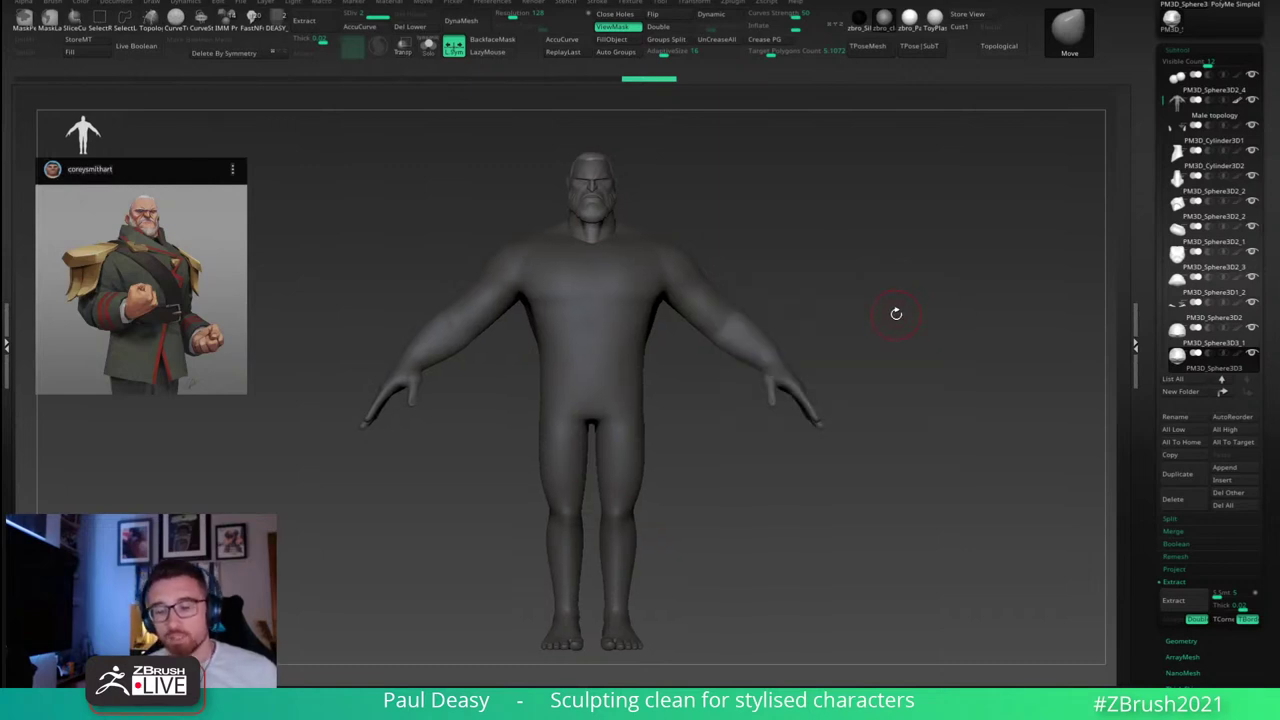
{"action": "left_click_drag", "start_coordinate": [897, 335], "coordinate": [894, 317], "text": "alt"}
{"action": "key", "text": "space"}
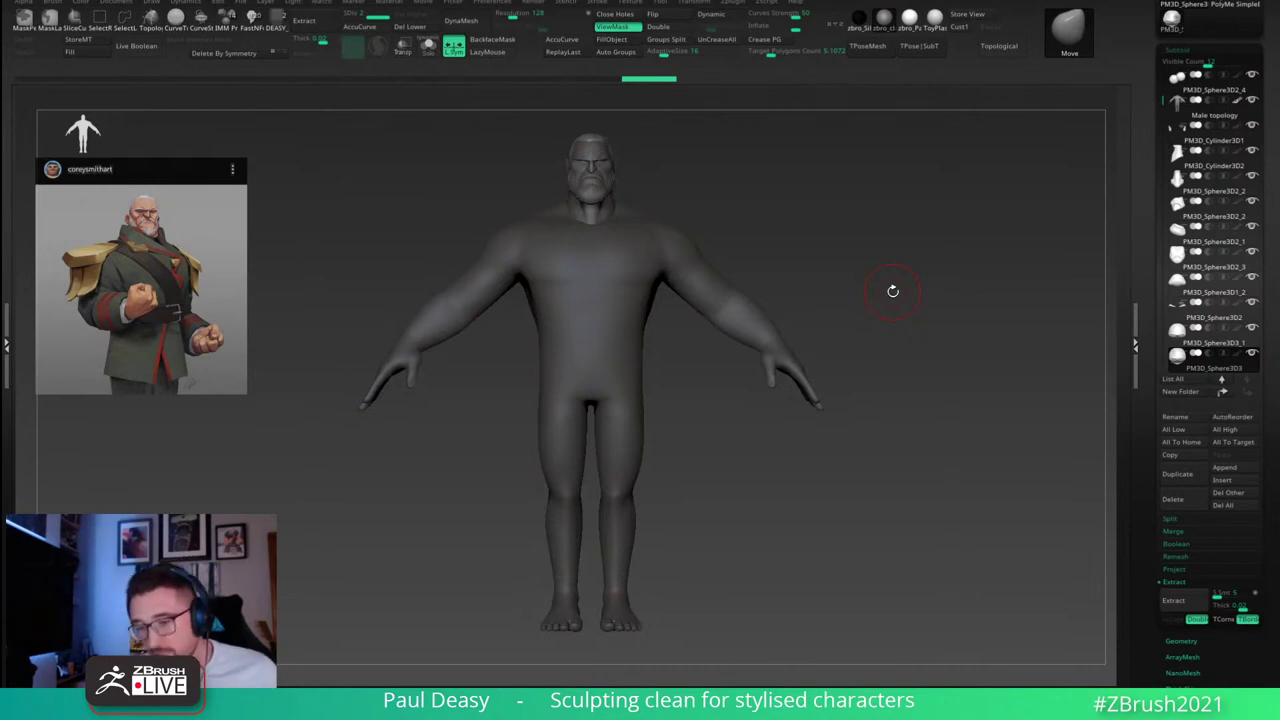
{"action": "right_click_drag", "start_coordinate": [897, 319], "coordinate": [918, 328], "text": "alt"}
{"action": "right_click", "coordinate": [902, 304]}
{"action": "right_click", "coordinate": [684, 291]}
{"action": "left_click", "coordinate": [692, 291], "text": "alt"}
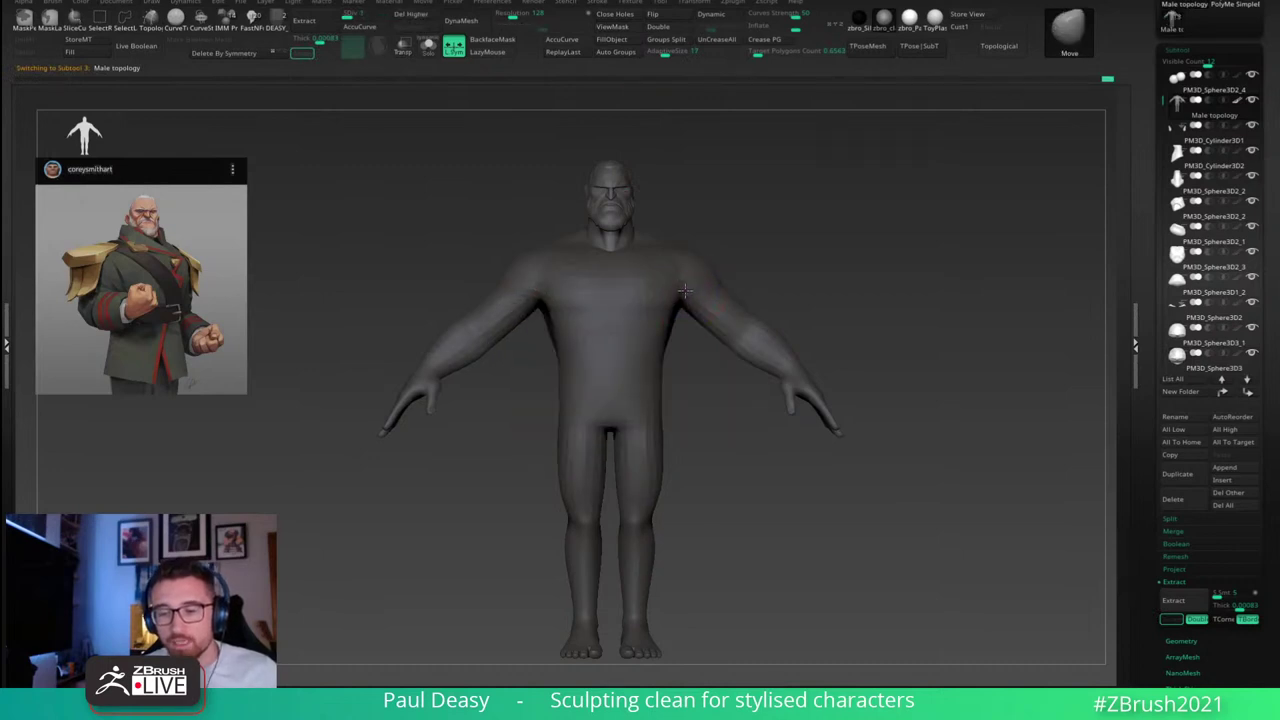
{"action": "key", "text": "space"}
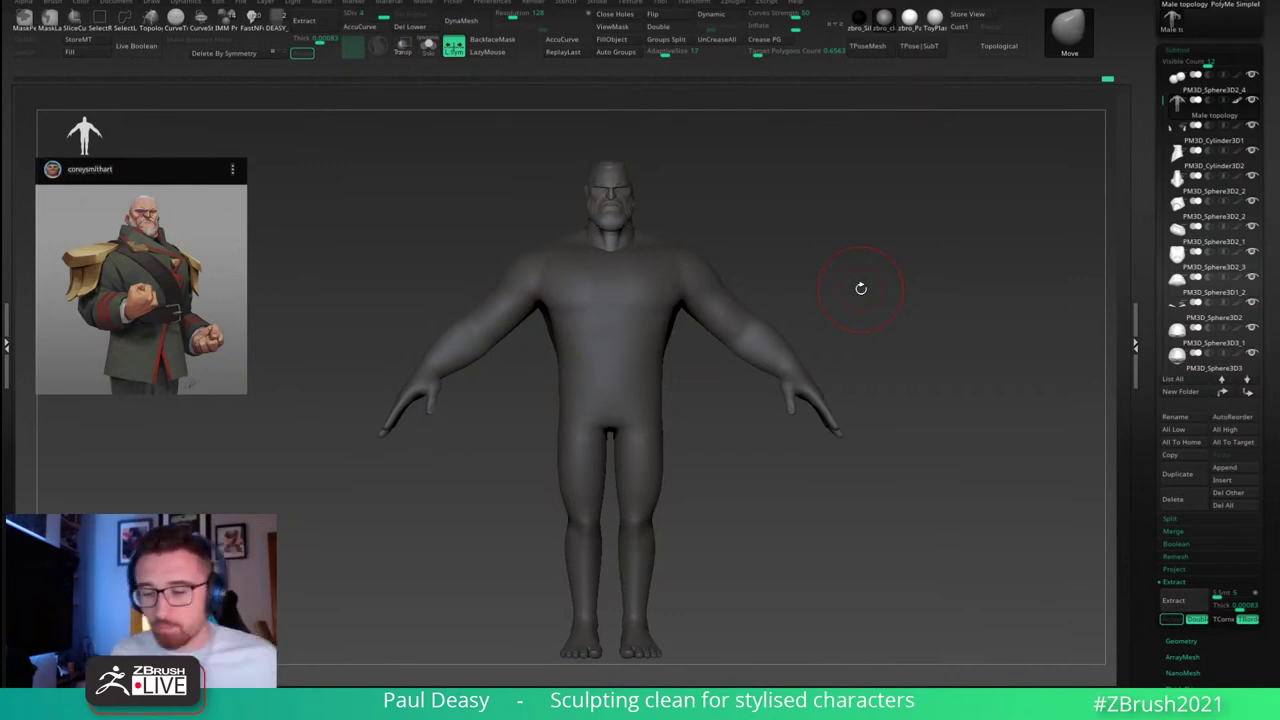
{"action": "key", "text": "space"}
{"action": "key", "text": "space"}
{"action": "key", "text": "space"}
{"action": "mouse_move", "coordinate": [900, 311]}
{"action": "left_mouse_down", "text": "alt"}
{"action": "mouse_move", "coordinate": [906, 286]}
{"action": "mouse_move", "coordinate": [909, 303]}
{"action": "left_mouse_up", "text": "alt"}
{"action": "key", "text": "space"}
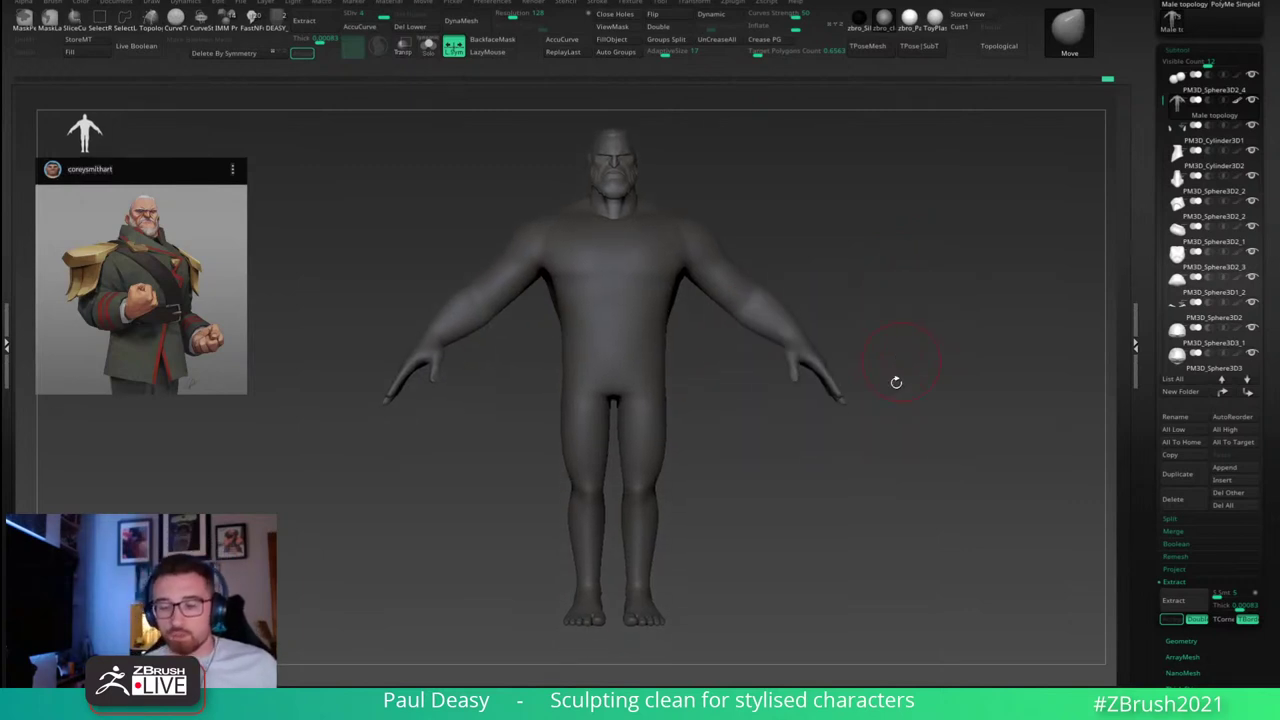
{"action": "left_click_drag", "start_coordinate": [891, 414], "coordinate": [888, 369], "text": "alt"}
{"action": "key", "text": "space"}
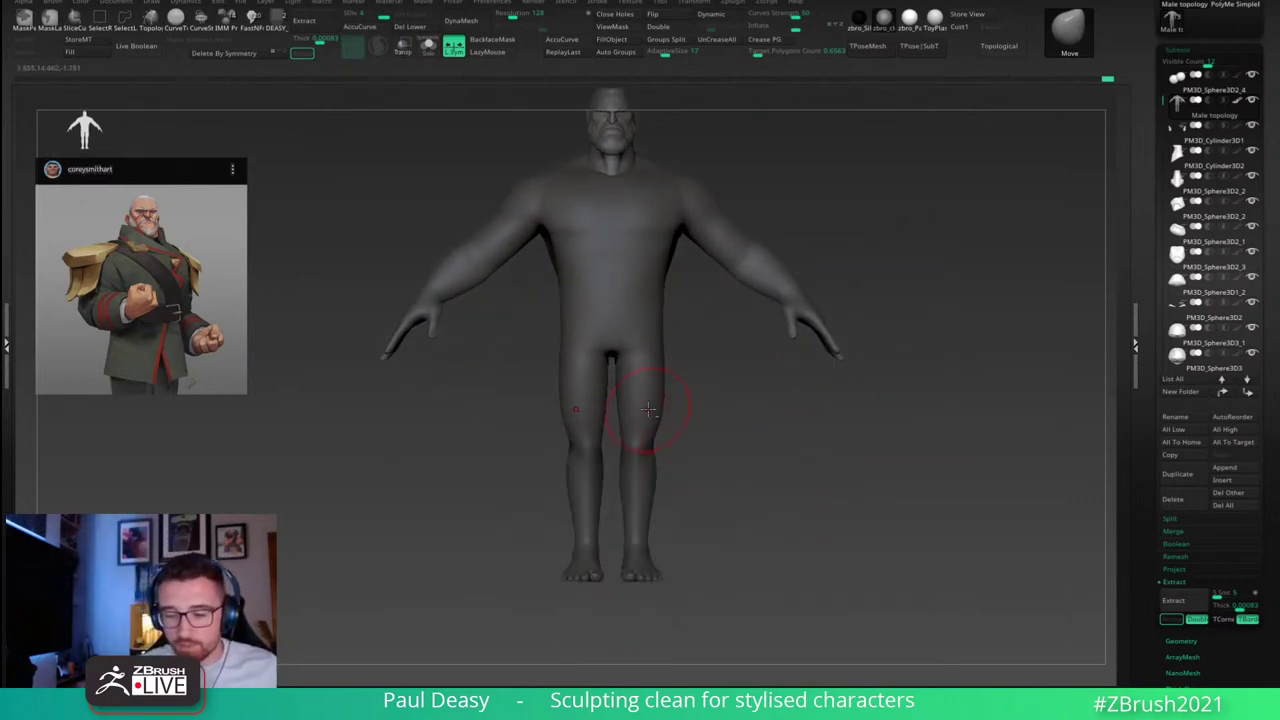
Step: Examine the shape of the body's legs from the front, side and back, with the Move brush's draw size adjusted
{"action": "right_click", "coordinate": [641, 485]}
{"action": "right_click_drag", "start_coordinate": [648, 409], "coordinate": [652, 449], "text": "ctrl"}
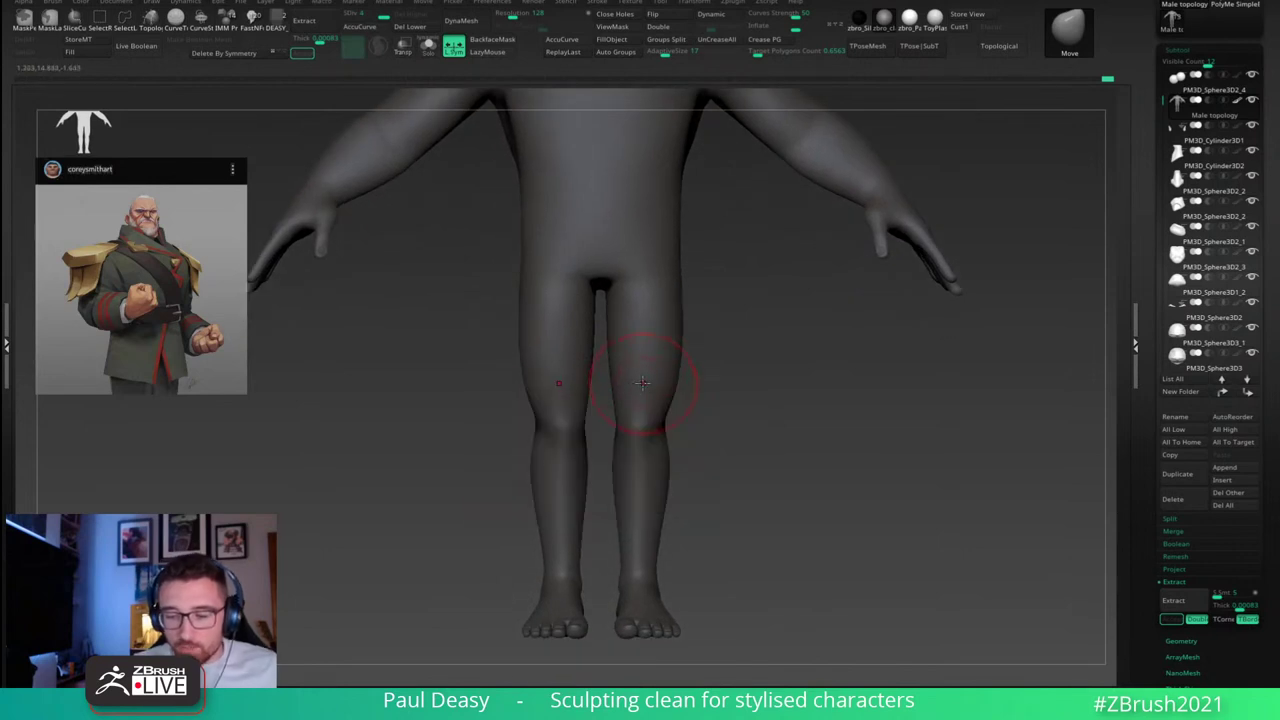
{"action": "key", "text": "space"}
{"action": "key", "text": "space"}
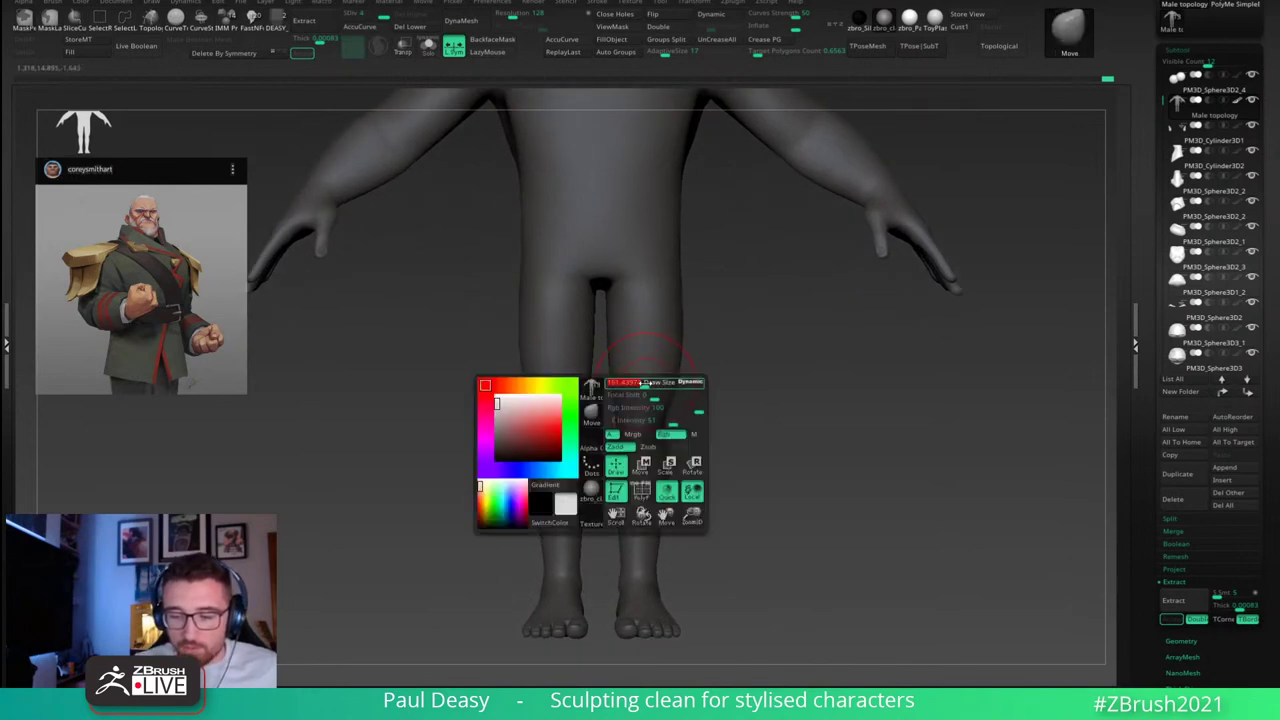
{"action": "right_click_drag", "start_coordinate": [640, 327], "coordinate": [687, 343]}
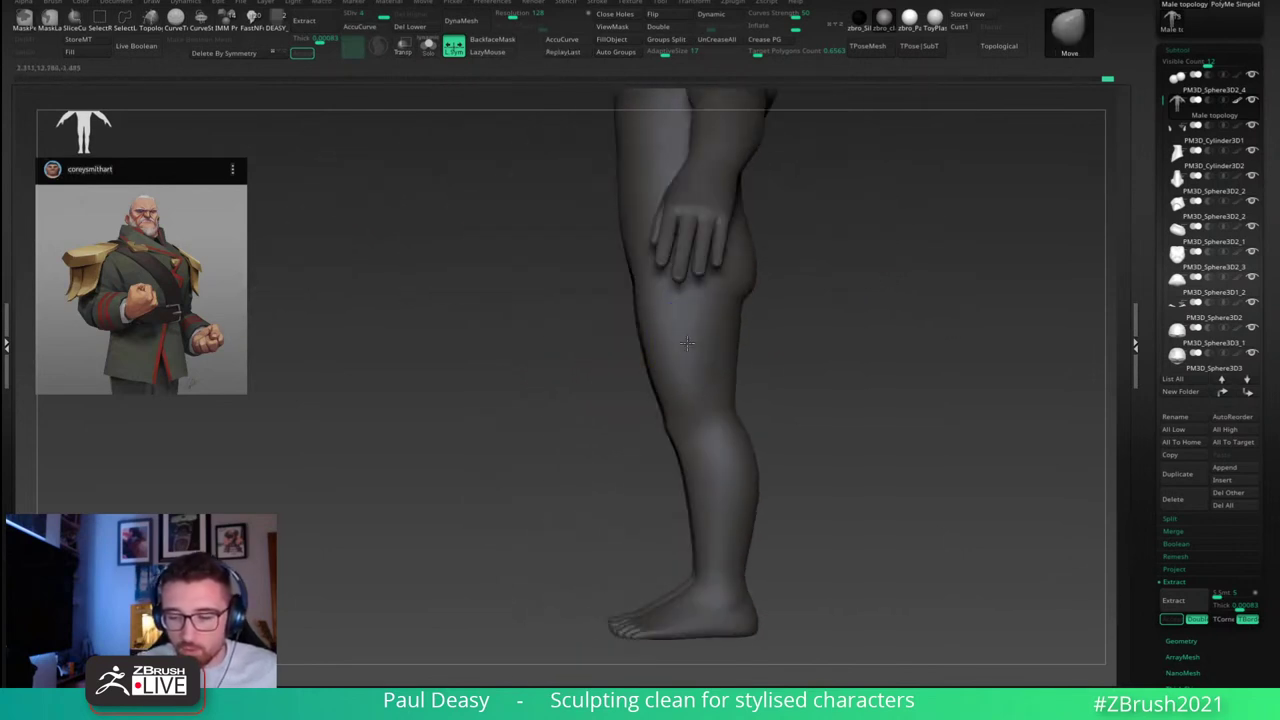
{"action": "mouse_move", "coordinate": [795, 483]}
{"action": "right_mouse_down", "text": "alt"}
{"action": "mouse_move", "coordinate": [779, 362]}
{"action": "mouse_move", "coordinate": [834, 391]}
{"action": "mouse_move", "coordinate": [735, 360]}
{"action": "right_mouse_up", "text": "alt"}
{"action": "left_click_drag", "start_coordinate": [722, 351], "coordinate": [714, 349]}
{"action": "right_click_drag", "start_coordinate": [778, 401], "coordinate": [817, 380]}
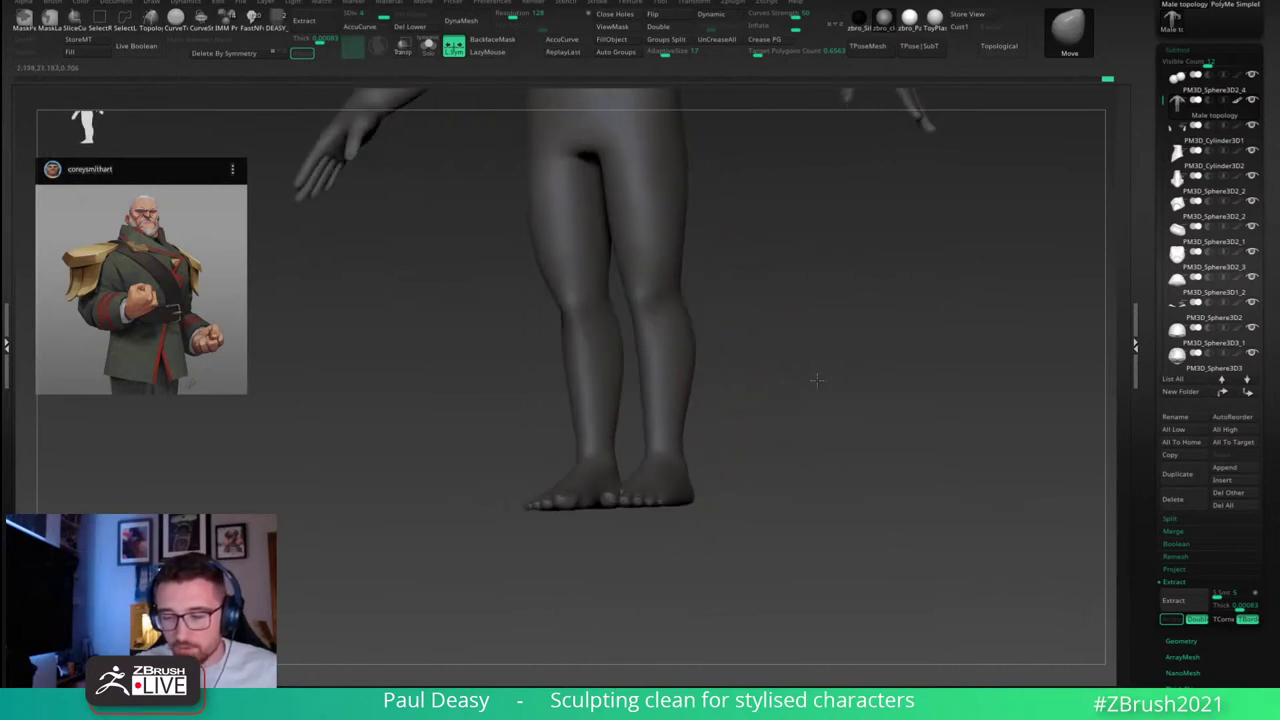
{"action": "mouse_move", "coordinate": [817, 380]}
{"action": "left_mouse_down"}
{"action": "mouse_move", "coordinate": [724, 379]}
{"action": "mouse_move", "coordinate": [748, 374]}
{"action": "left_mouse_up"}
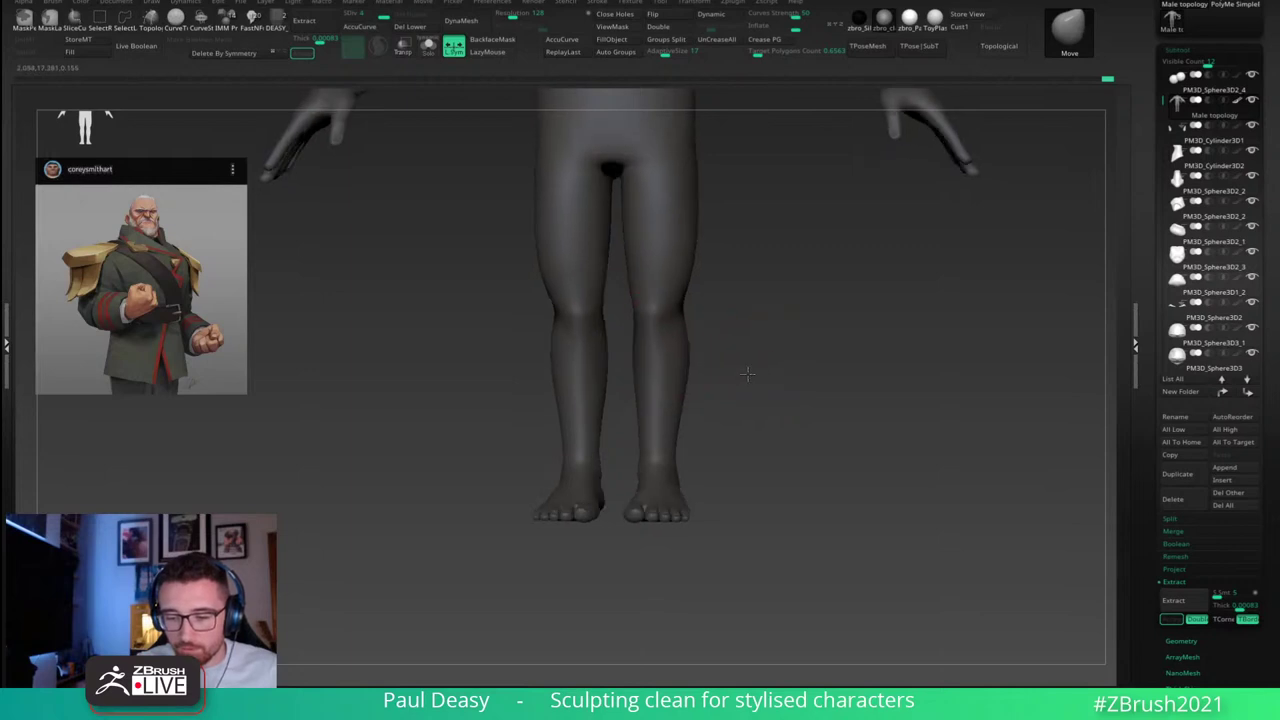
{"action": "right_click_drag", "start_coordinate": [747, 373], "coordinate": [614, 357]}
{"action": "key", "text": "space"}
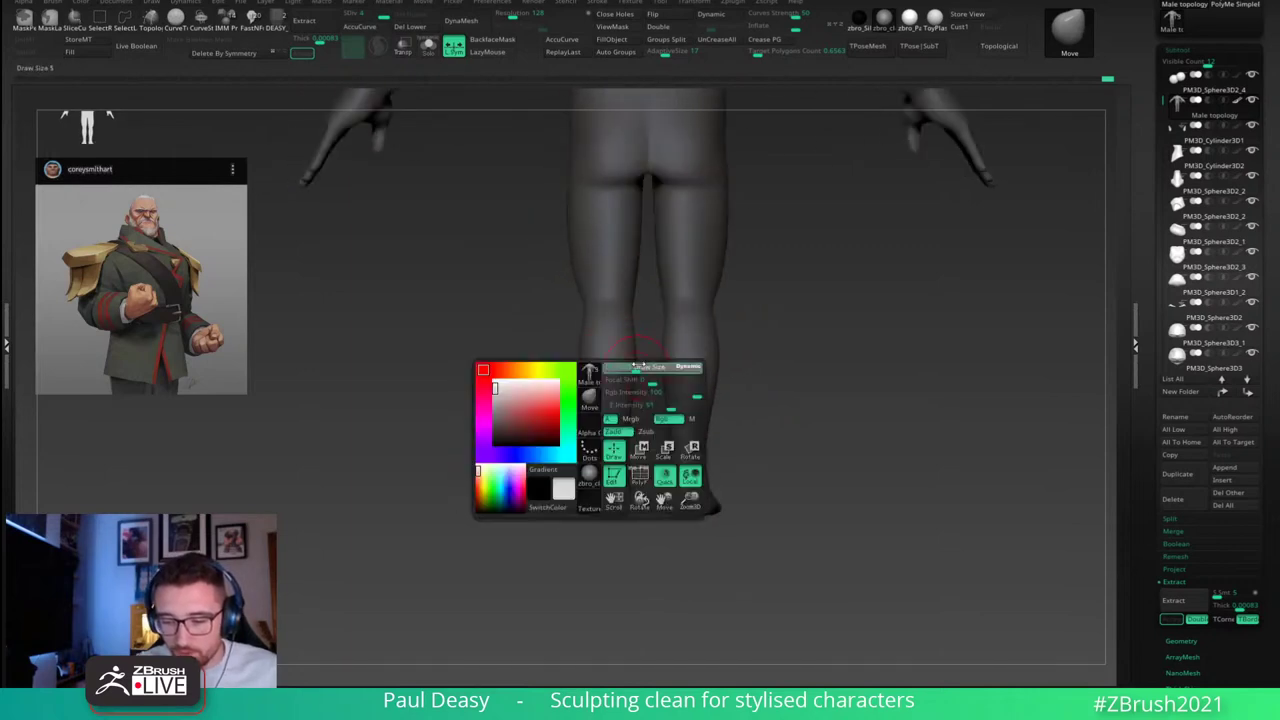
{"action": "left_click_drag", "start_coordinate": [637, 365], "coordinate": [645, 365]}
{"action": "right_click_drag", "start_coordinate": [641, 326], "coordinate": [646, 366], "text": "ctrl"}
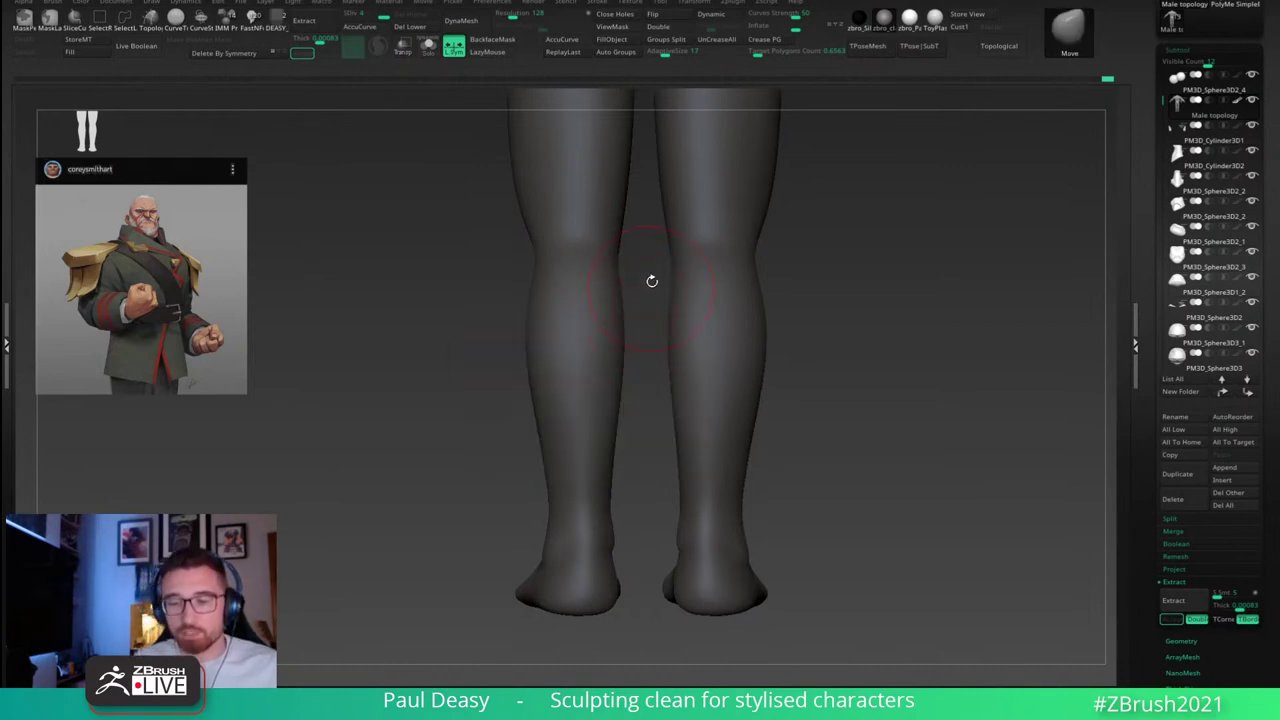
Step: Switch to Snip & Sketch and capture a snip of the back view of the lower legs
{"action": "key", "text": "super"}
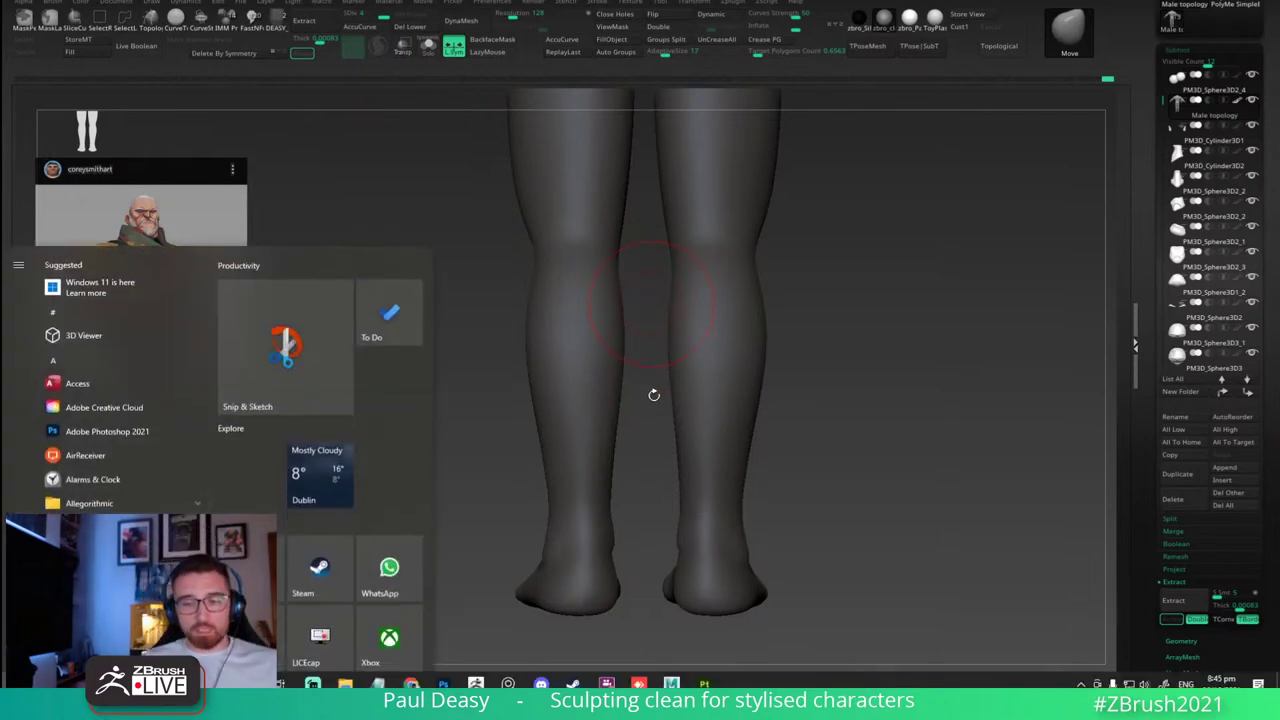
{"action": "left_click", "coordinate": [304, 358]}
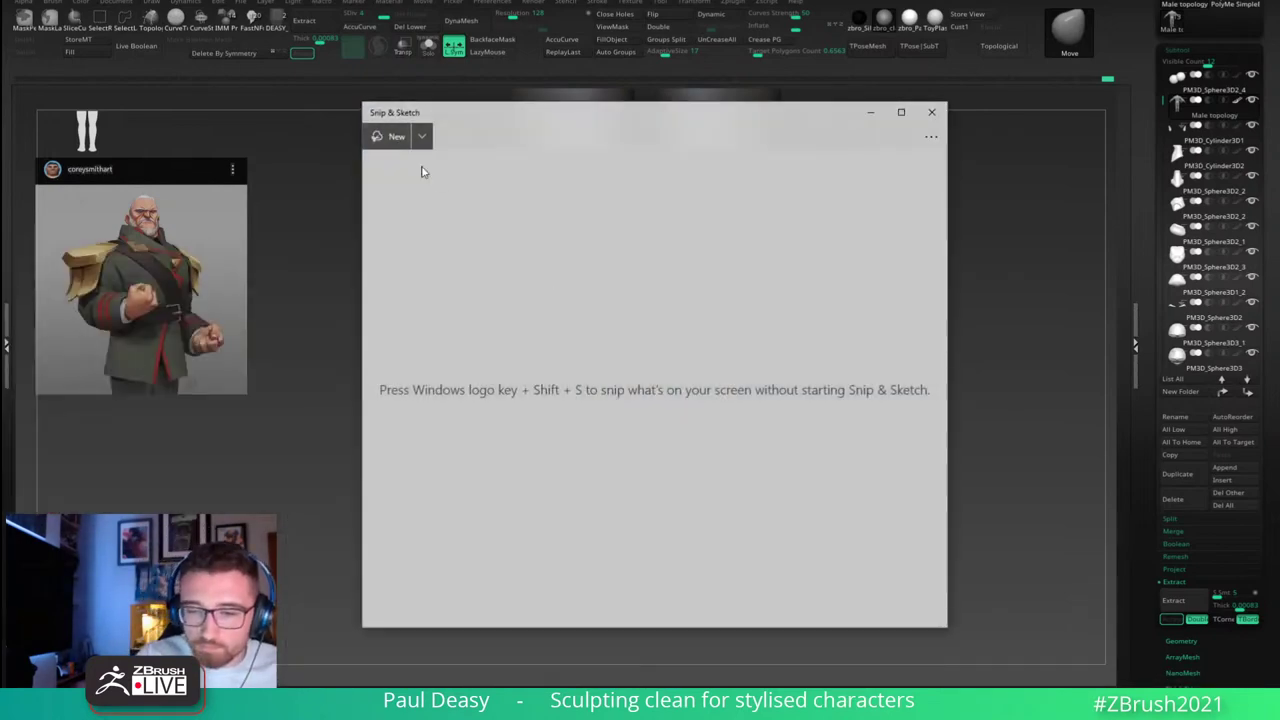
{"action": "left_click", "coordinate": [397, 137]}
{"action": "mouse_move", "coordinate": [396, 143]}
{"action": "left_mouse_down"}
{"action": "mouse_move", "coordinate": [751, 528]}
{"action": "mouse_move", "coordinate": [975, 638]}
{"action": "left_mouse_up"}
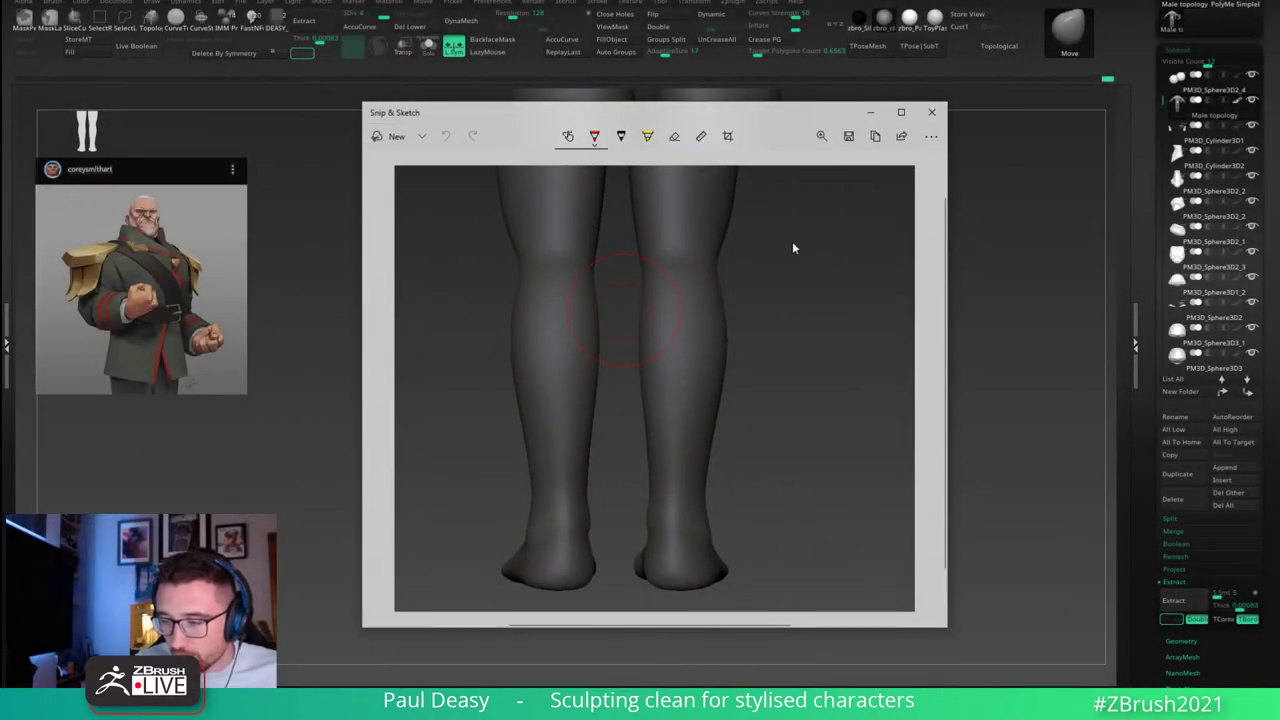
Step: Sketch two long outward-bowed red curves beside the legs, tick the outer one's peak, and undo all three strokes
{"action": "mouse_move", "coordinate": [767, 210]}
{"action": "left_mouse_down"}
{"action": "mouse_move", "coordinate": [795, 278]}
{"action": "mouse_move", "coordinate": [770, 570]}
{"action": "left_mouse_up"}
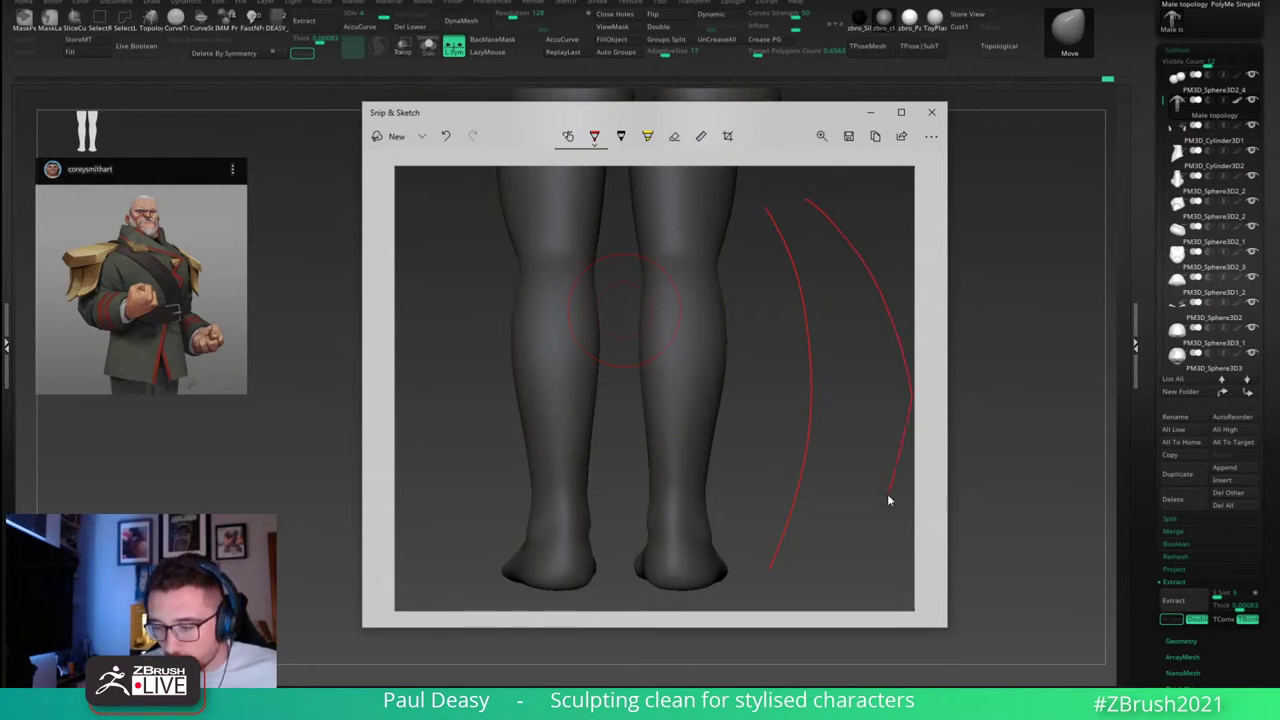
{"action": "left_click_drag", "start_coordinate": [857, 572], "coordinate": [840, 592]}
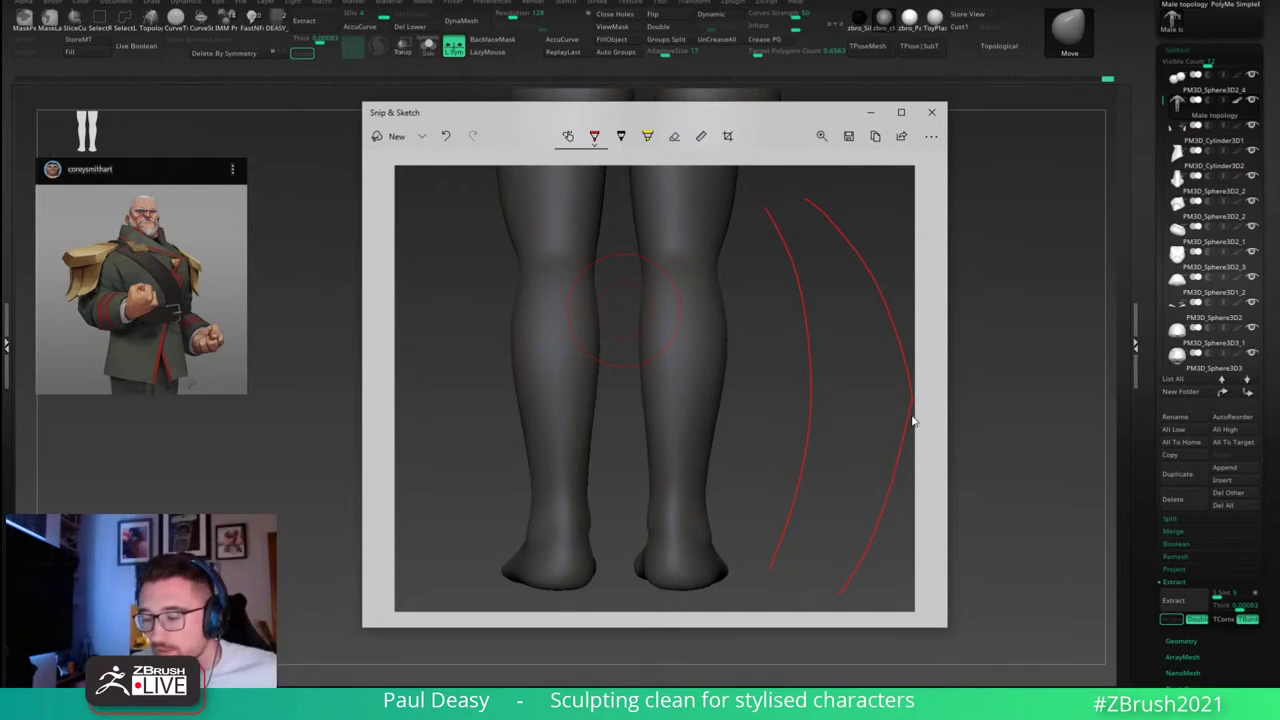
{"action": "left_click_drag", "start_coordinate": [920, 397], "coordinate": [902, 401]}
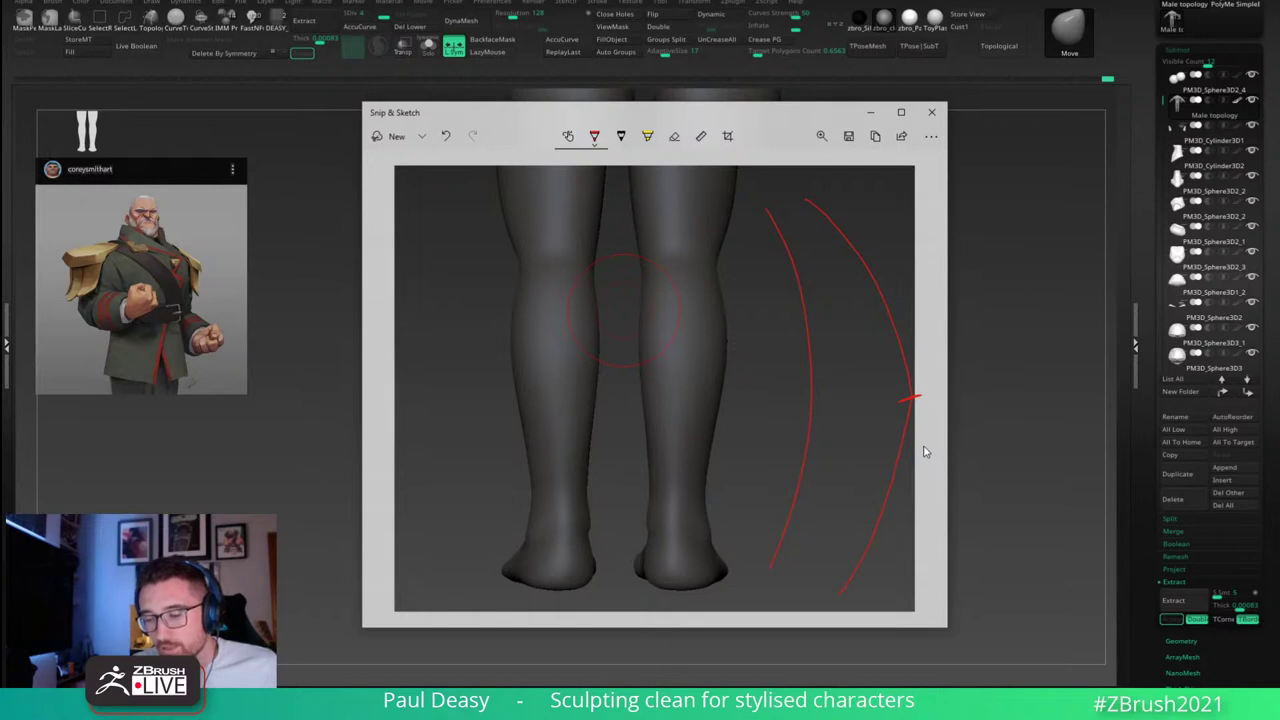
{"action": "key", "text": "ctrl+z"}
{"action": "key", "text": "ctrl+z"}
{"action": "key", "text": "ctrl+z"}
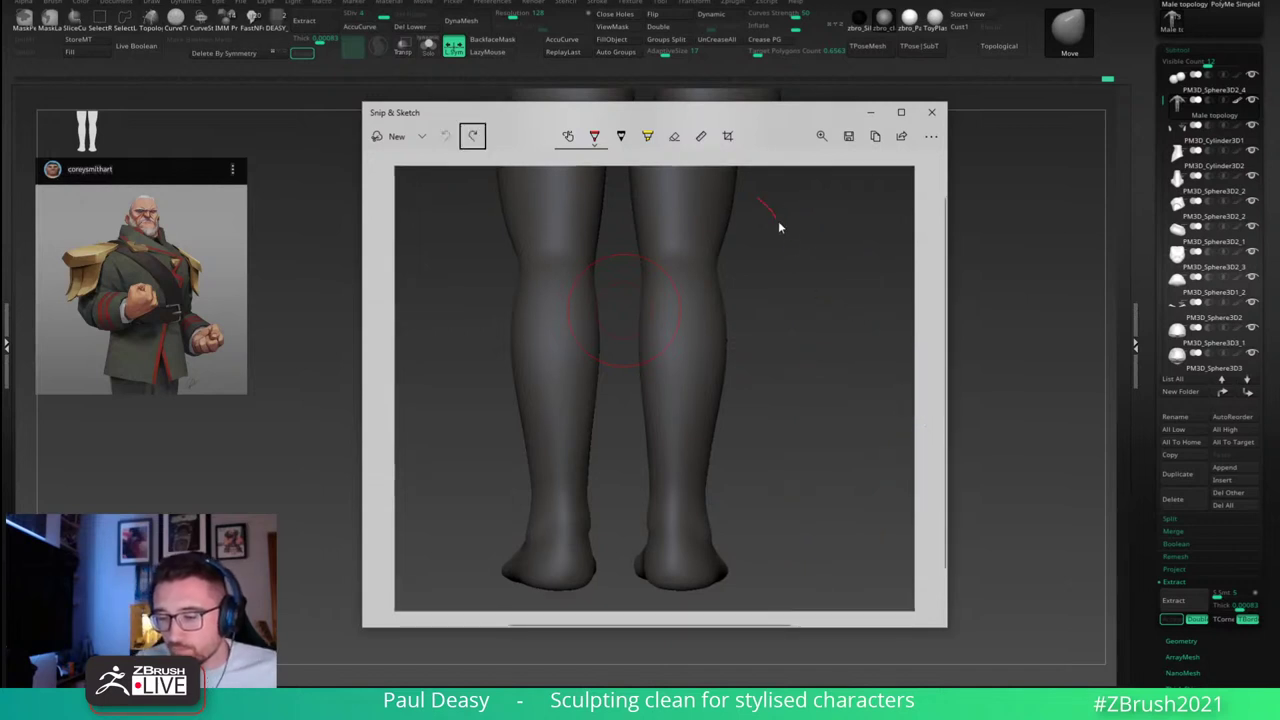
Step: Try out single long outward-bowed red curves beside the legs with peaks at different heights, undoing each one
{"action": "mouse_move", "coordinate": [779, 223]}
{"action": "left_mouse_down"}
{"action": "mouse_move", "coordinate": [858, 388]}
{"action": "mouse_move", "coordinate": [830, 595]}
{"action": "left_mouse_up"}
{"action": "key", "text": "ctrl+z"}
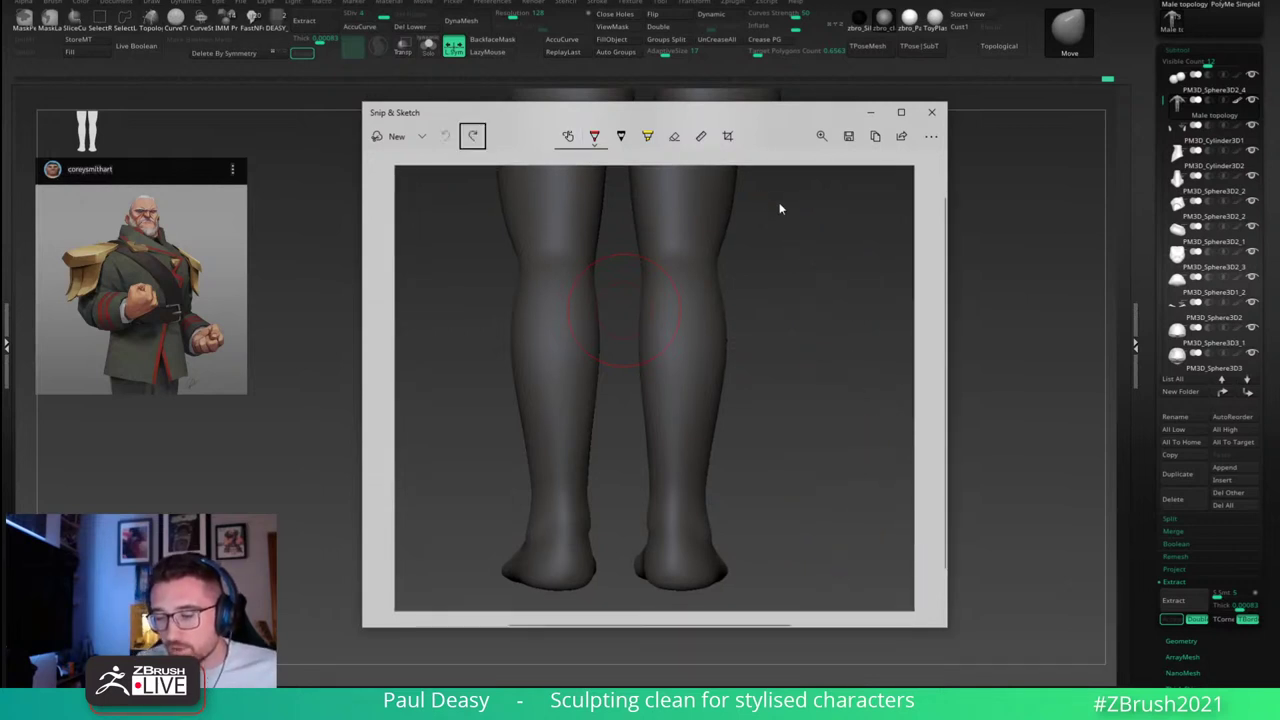
{"action": "left_click_drag", "start_coordinate": [855, 390], "coordinate": [826, 598]}
{"action": "key", "text": "ctrl+z"}
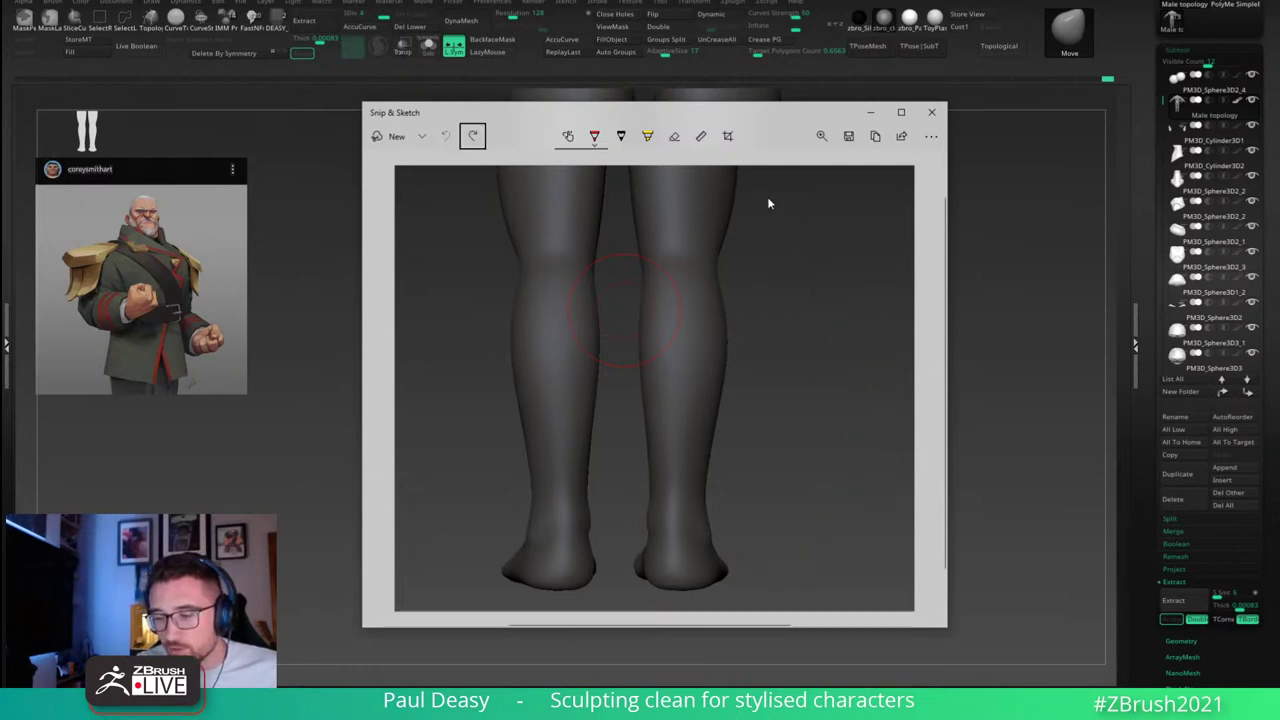
{"action": "left_click_drag", "start_coordinate": [857, 390], "coordinate": [849, 505]}
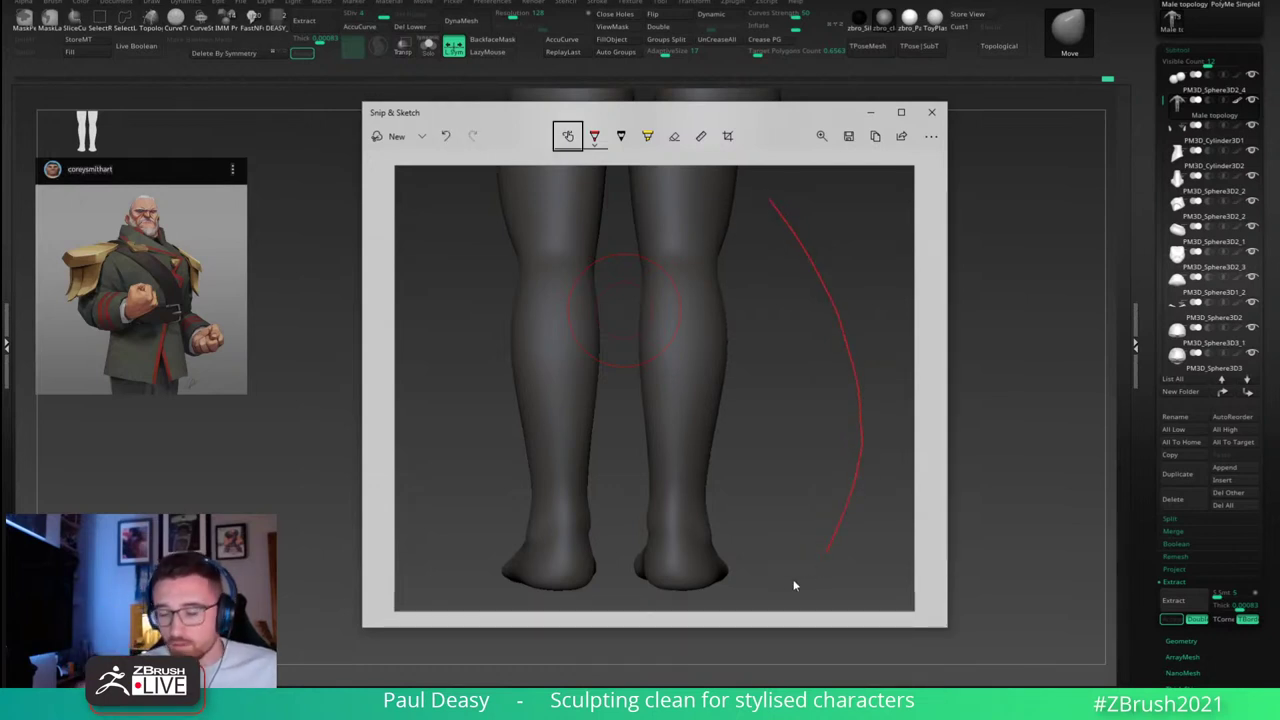
{"action": "key", "text": "ctrl+z"}
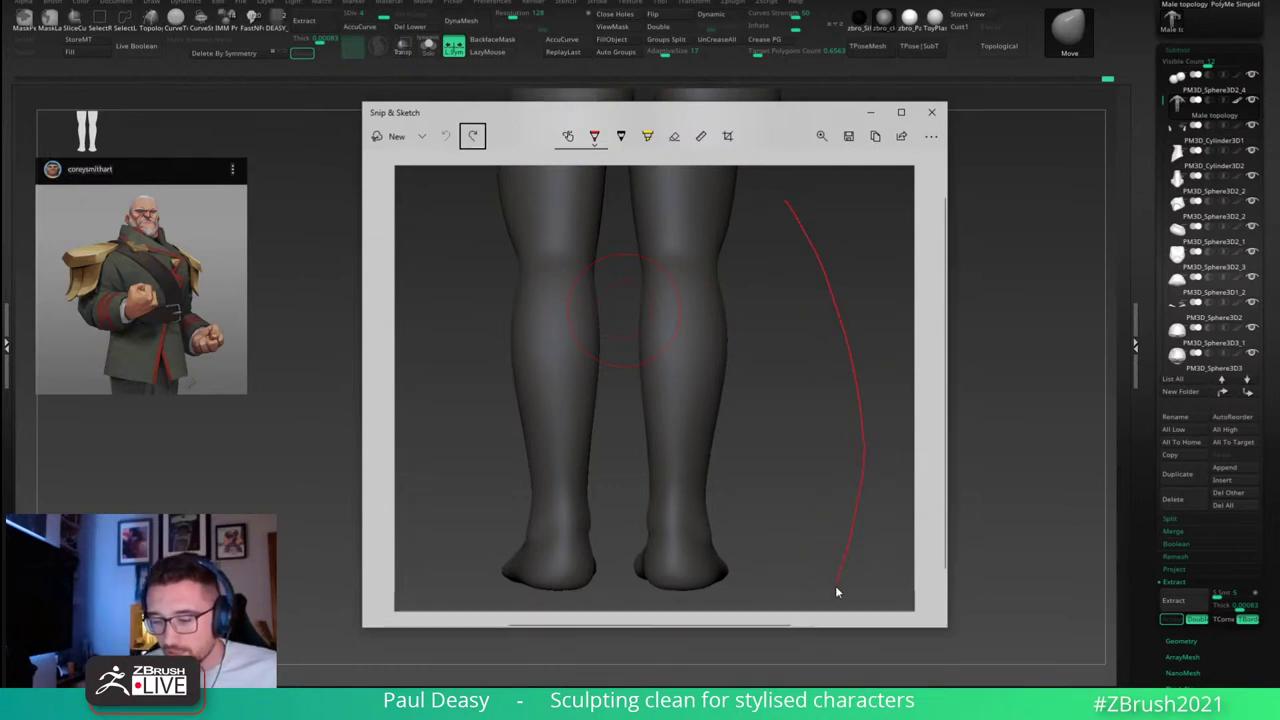
{"action": "key", "text": "ctrl+z"}
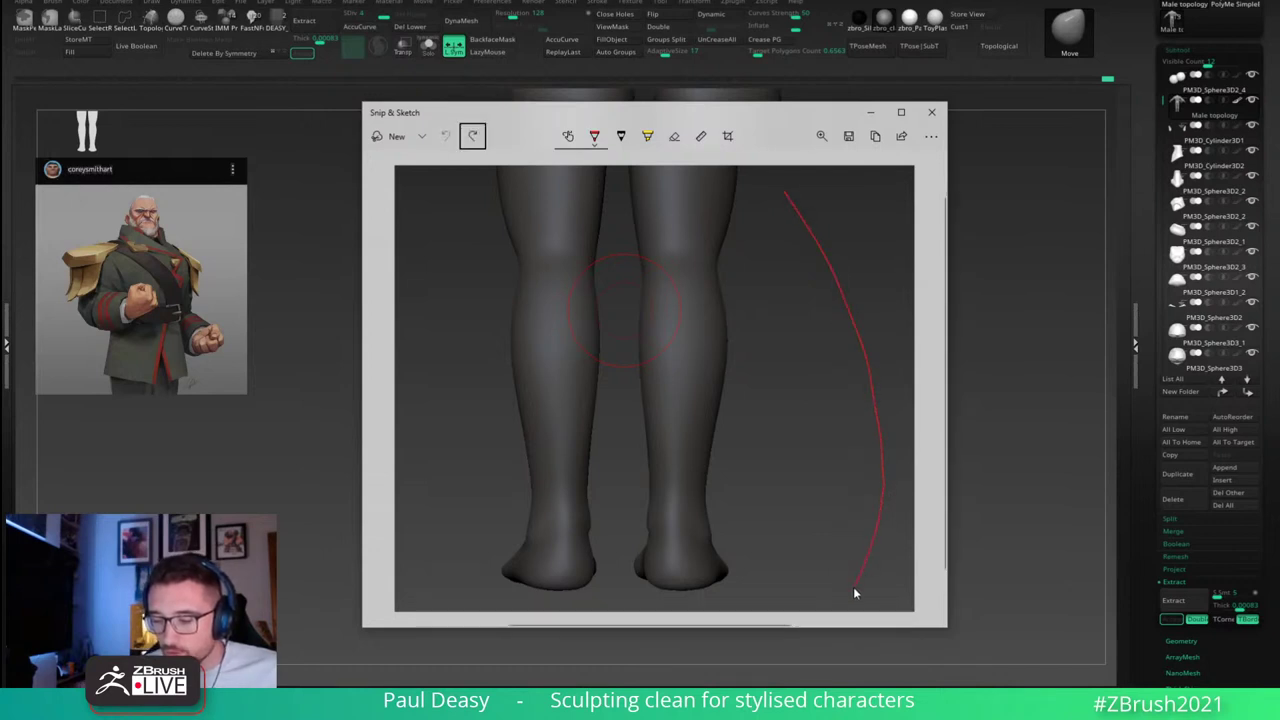
{"action": "key", "text": "ctrl+z"}
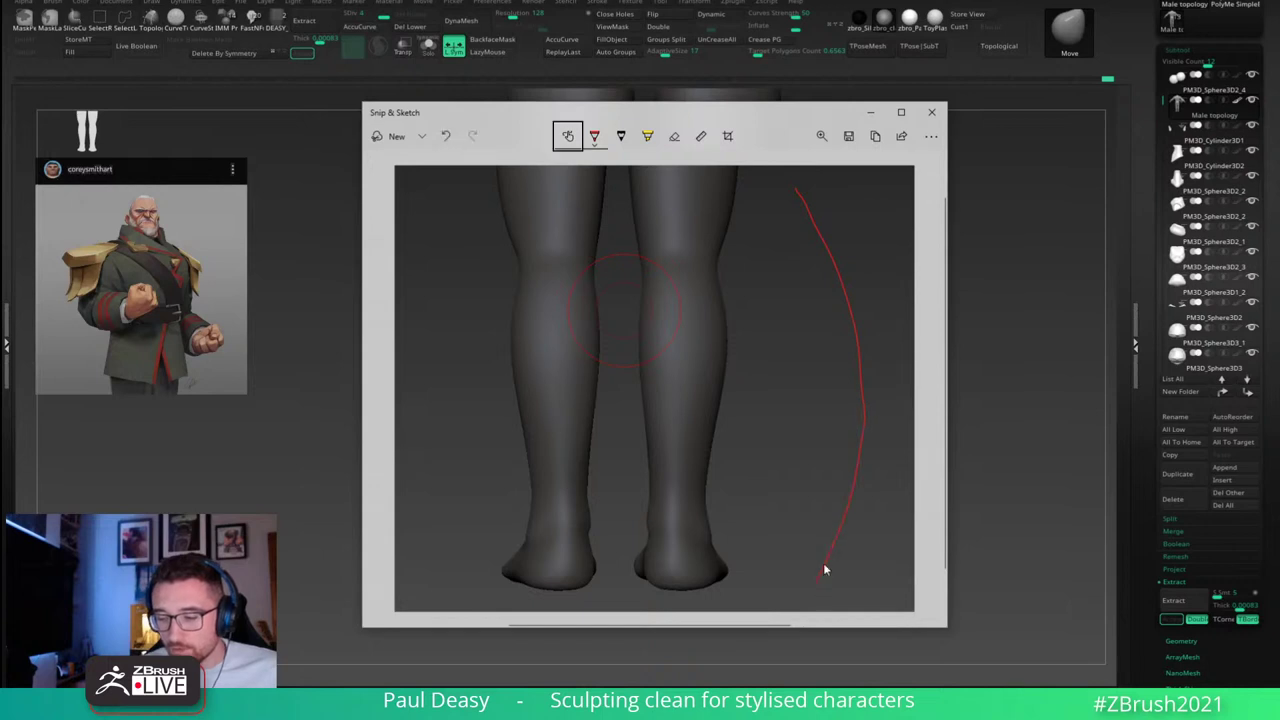
{"action": "key", "text": "ctrl+z"}
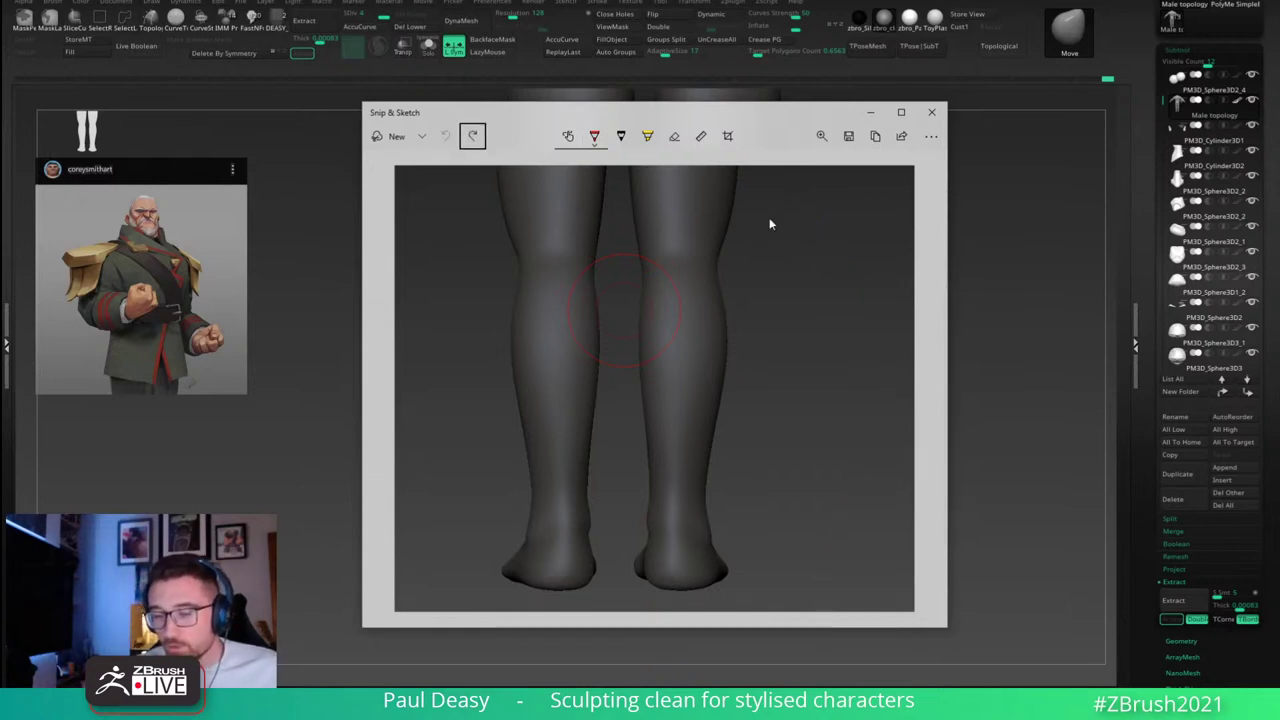
Step: Sketch an even arc, replace it with a more pointed curve ticked across its mid-height peak, and undo that too
{"action": "left_click_drag", "start_coordinate": [771, 210], "coordinate": [787, 542]}
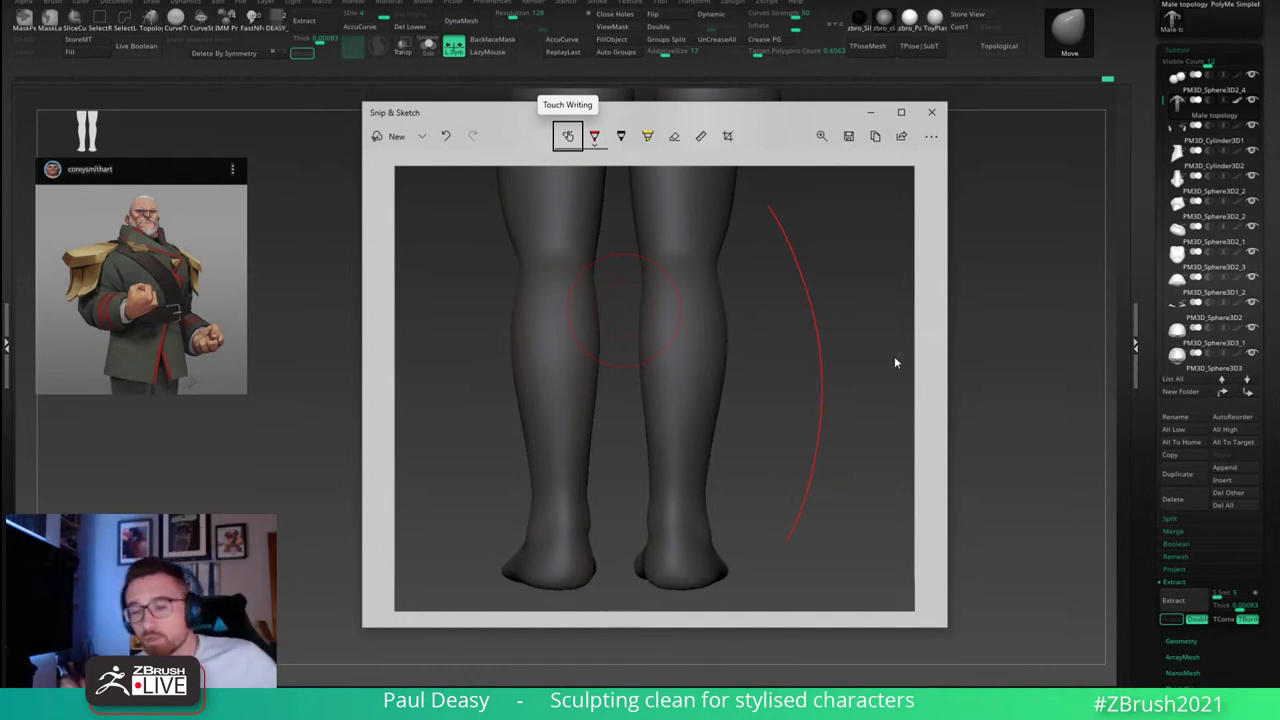
{"action": "key", "text": "ctrl+z"}
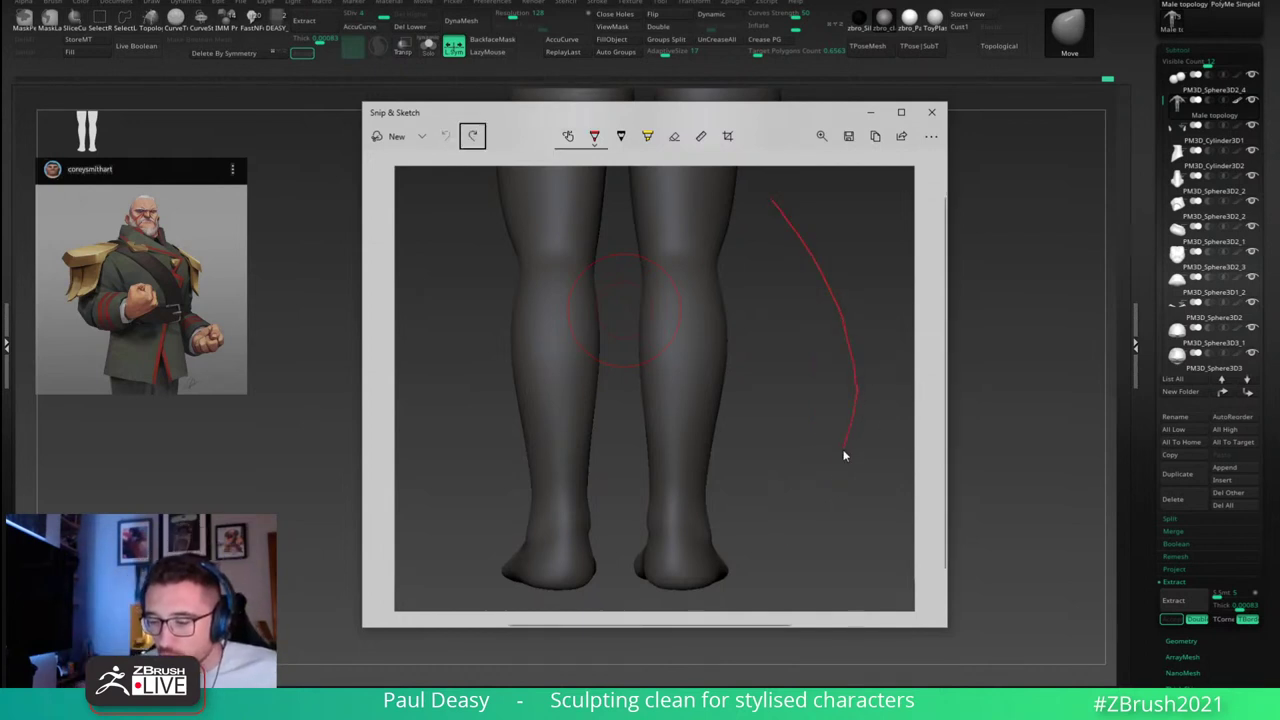
{"action": "left_click_drag", "start_coordinate": [843, 456], "coordinate": [796, 568]}
{"action": "left_click_drag", "start_coordinate": [846, 387], "coordinate": [888, 382]}
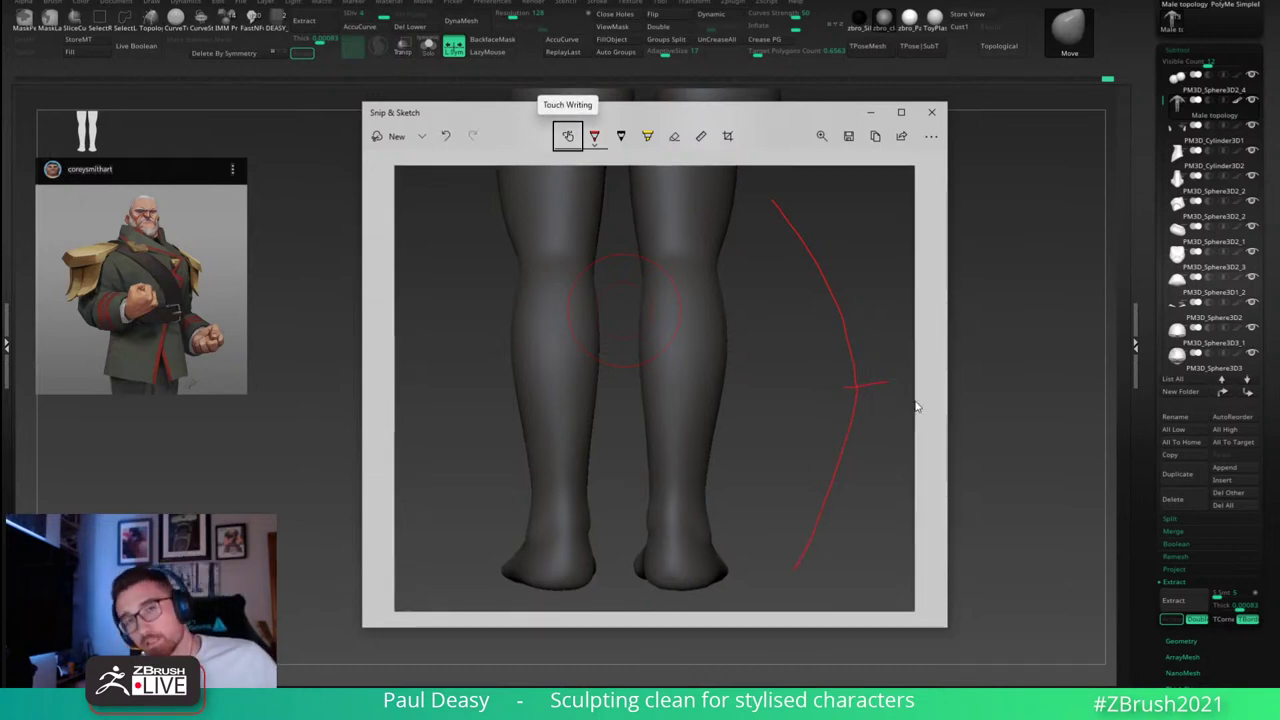
{"action": "key", "text": "ctrl+z"}
{"action": "key", "text": "ctrl+z"}
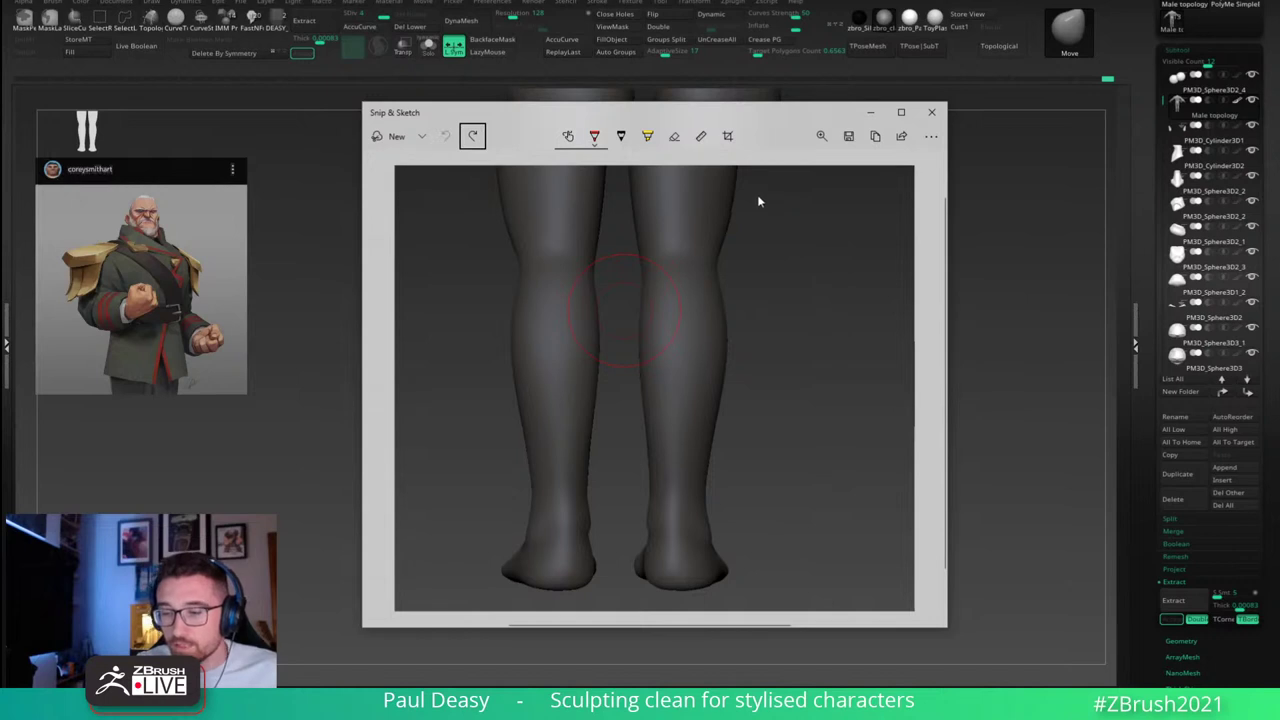
Step: Sketch a bowed red curve with its peak below mid-height, mark the peak with a short horizontal line, and undo both
{"action": "left_click_drag", "start_coordinate": [843, 475], "coordinate": [794, 582]}
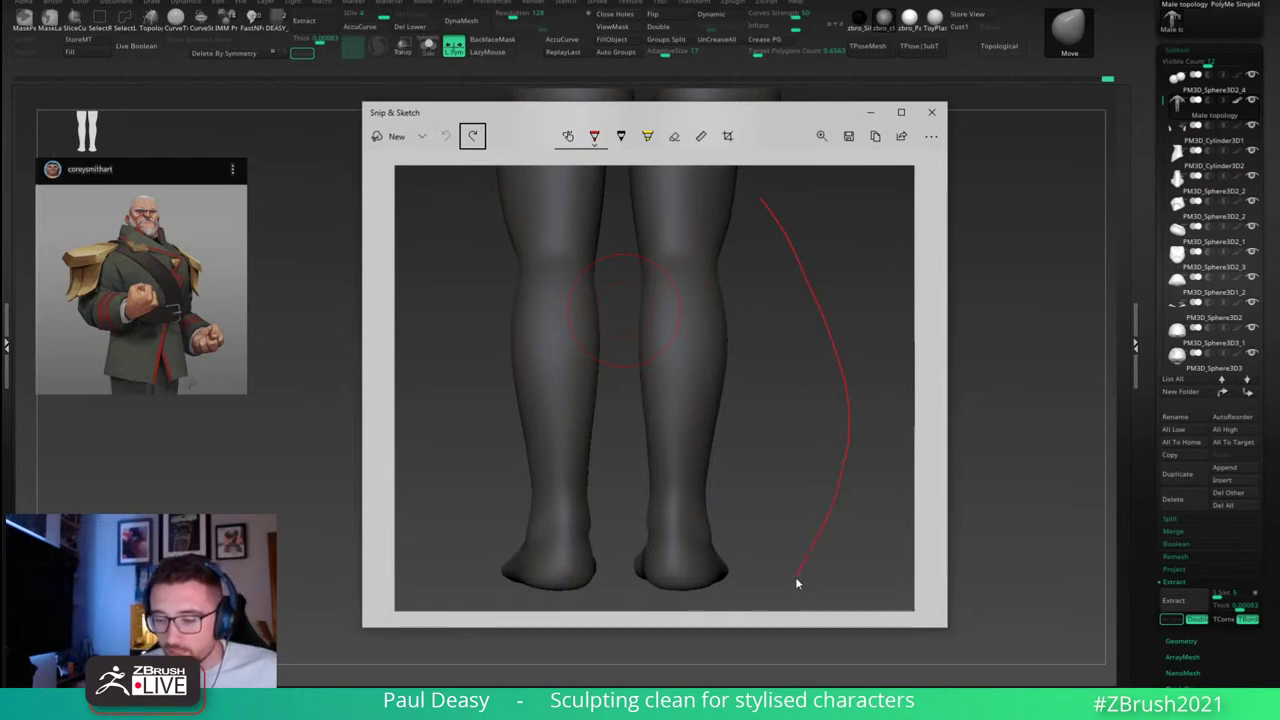
{"action": "left_click_drag", "start_coordinate": [837, 433], "coordinate": [872, 431]}
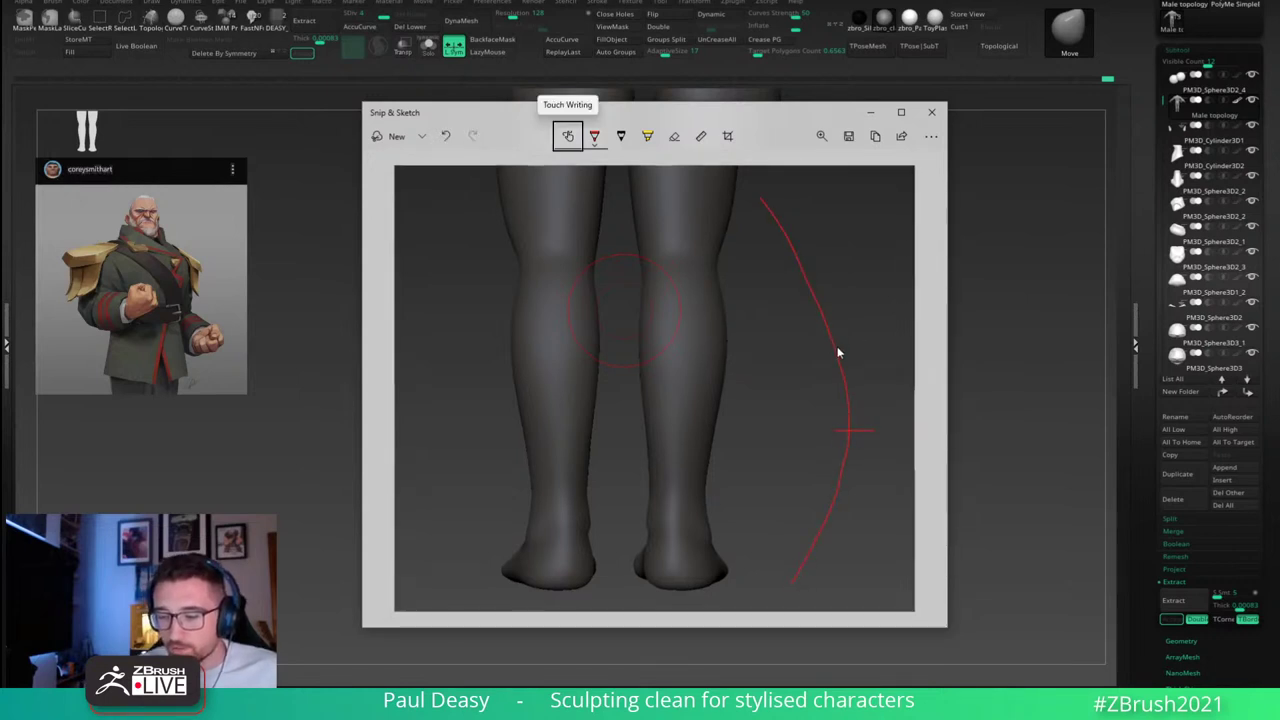
{"action": "key", "text": "ctrl+z"}
{"action": "key", "text": "ctrl+z"}
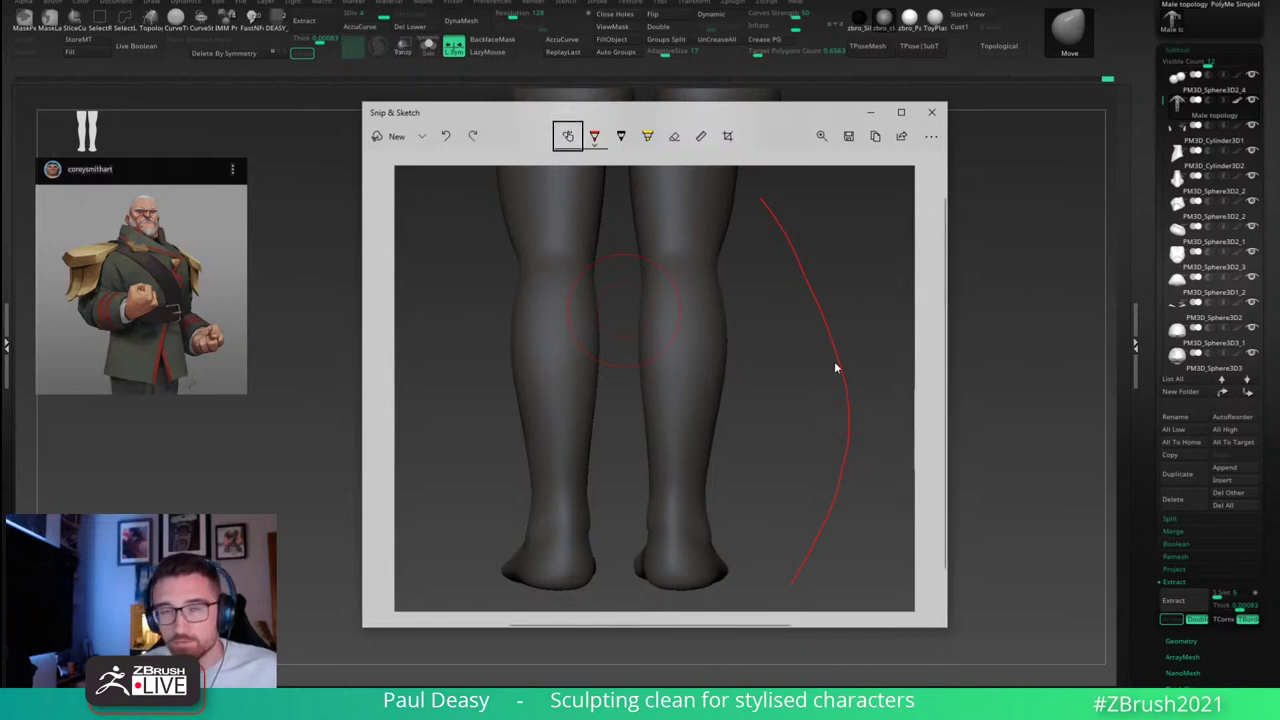
{"action": "key", "text": "ctrl+z"}
Step: Sketch a bowed red curve with its peak above mid-height, undo it, and close the annotated screenshot
{"action": "mouse_move", "coordinate": [785, 203]}
{"action": "left_mouse_down"}
{"action": "mouse_move", "coordinate": [869, 344]}
{"action": "mouse_move", "coordinate": [818, 535]}
{"action": "left_mouse_up"}
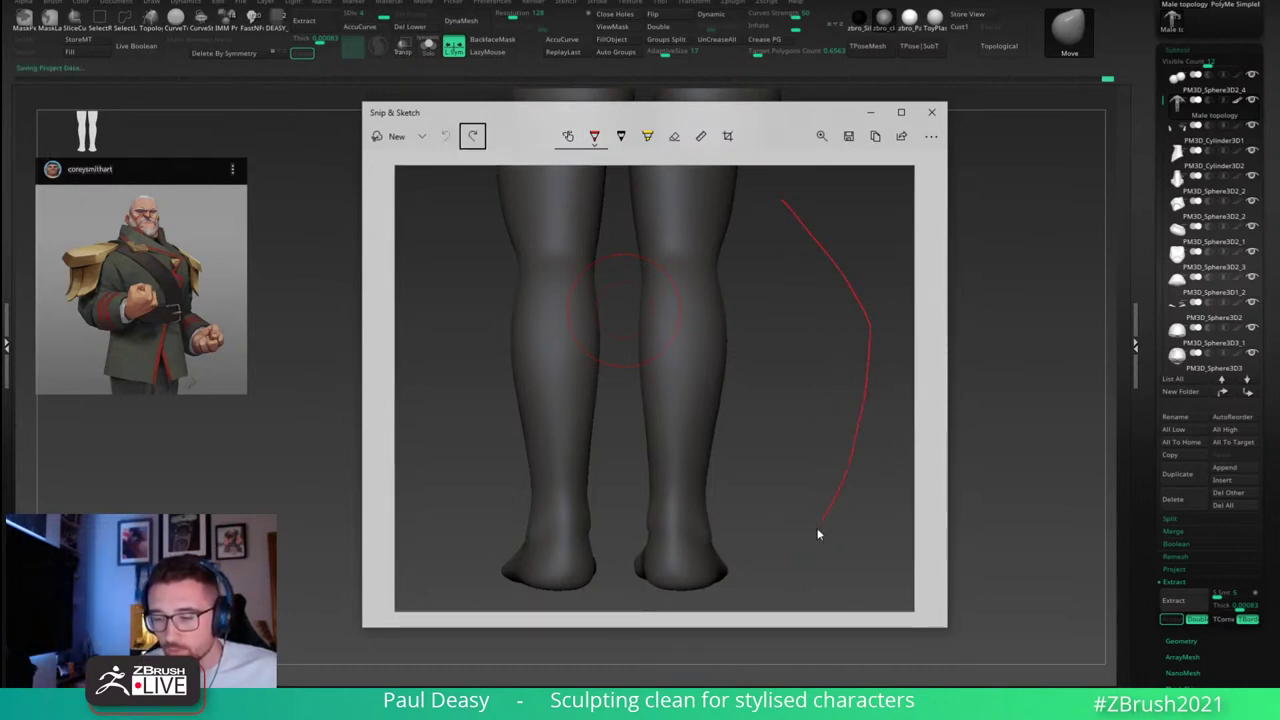
{"action": "key", "text": "ctrl+z"}
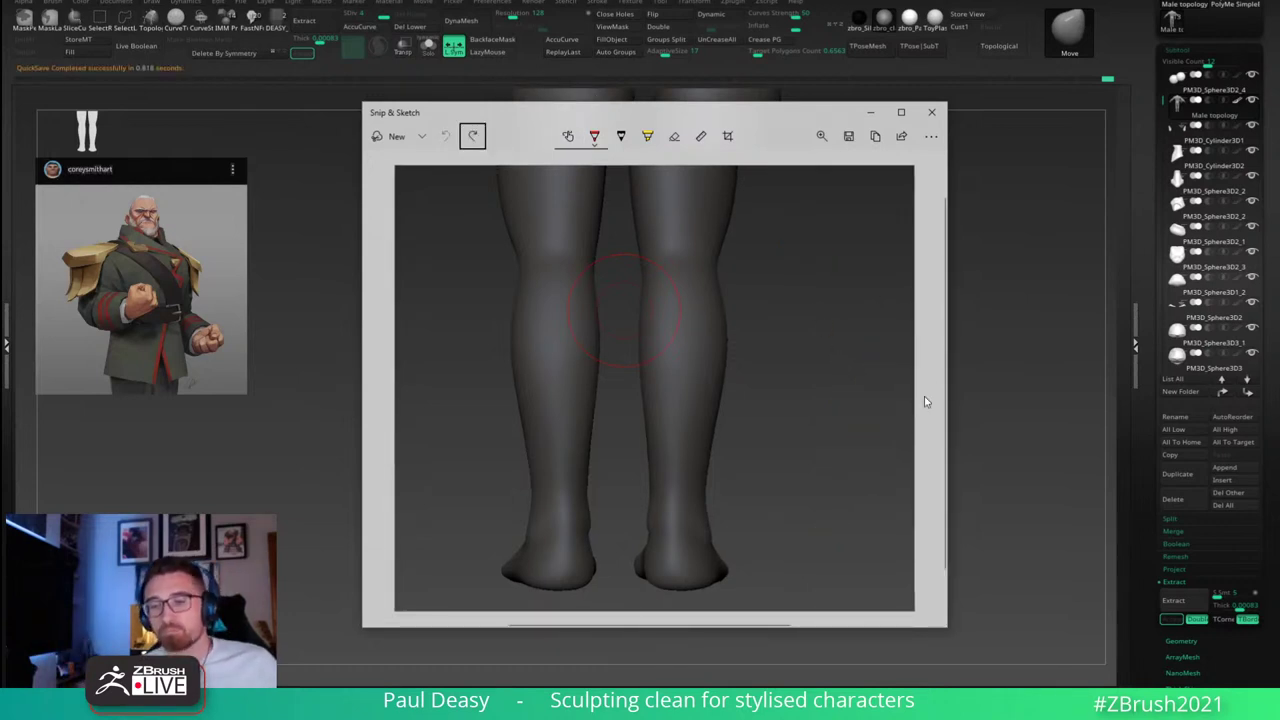
{"action": "left_click", "coordinate": [931, 112]}
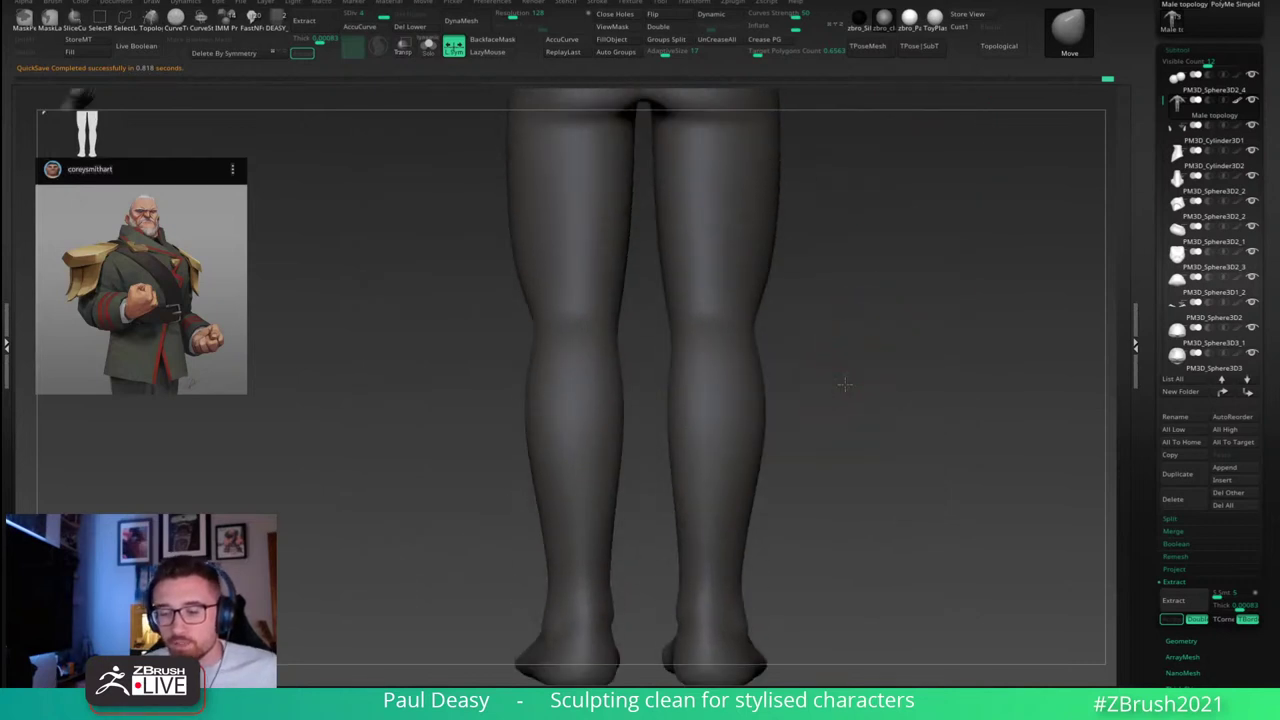
Step: Adjust the Pinch brush's size and use it on the calf's contour, working round to the side profile
{"action": "left_click_drag", "start_coordinate": [843, 382], "coordinate": [852, 349], "text": "alt"}
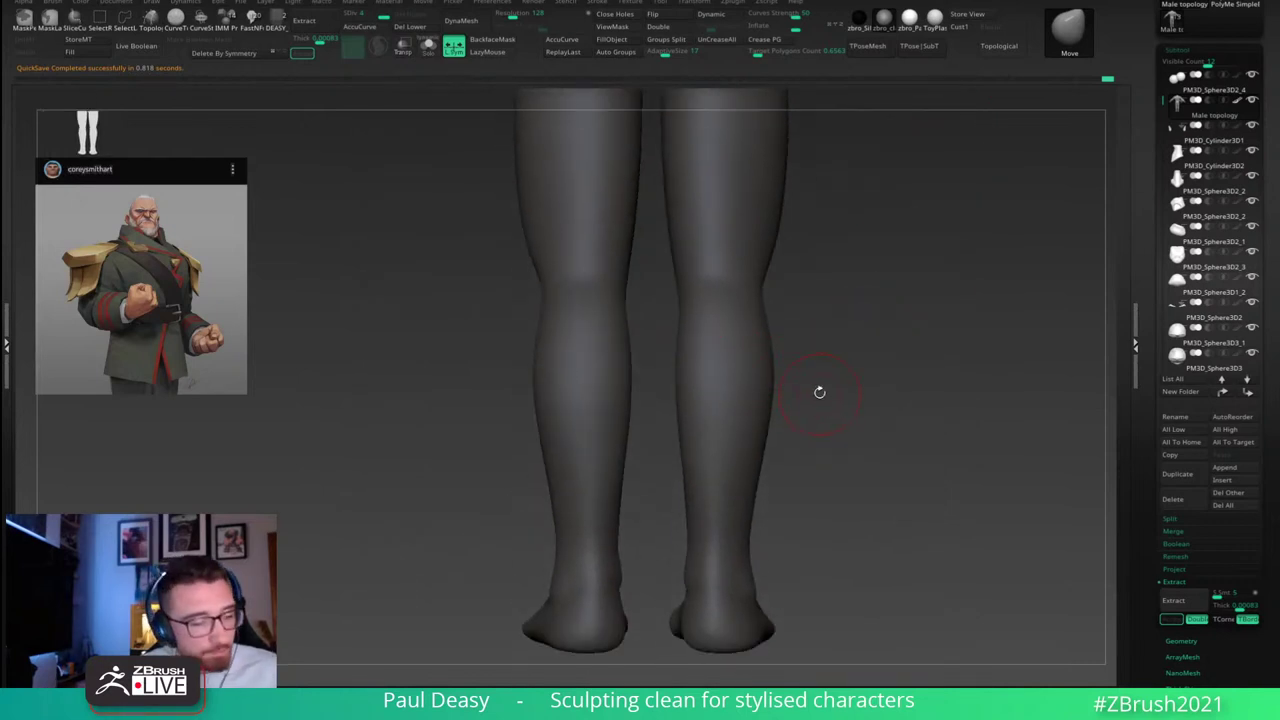
{"action": "key", "text": "b"}
{"action": "key", "text": "p"}
{"action": "key", "text": "i"}
{"action": "key", "text": "space"}
{"action": "mouse_move", "coordinate": [780, 374]}
{"action": "left_mouse_down"}
{"action": "mouse_move", "coordinate": [799, 372]}
{"action": "mouse_move", "coordinate": [781, 421]}
{"action": "mouse_move", "coordinate": [780, 387]}
{"action": "left_mouse_up"}
{"action": "right_click_drag", "start_coordinate": [780, 387], "coordinate": [756, 310]}
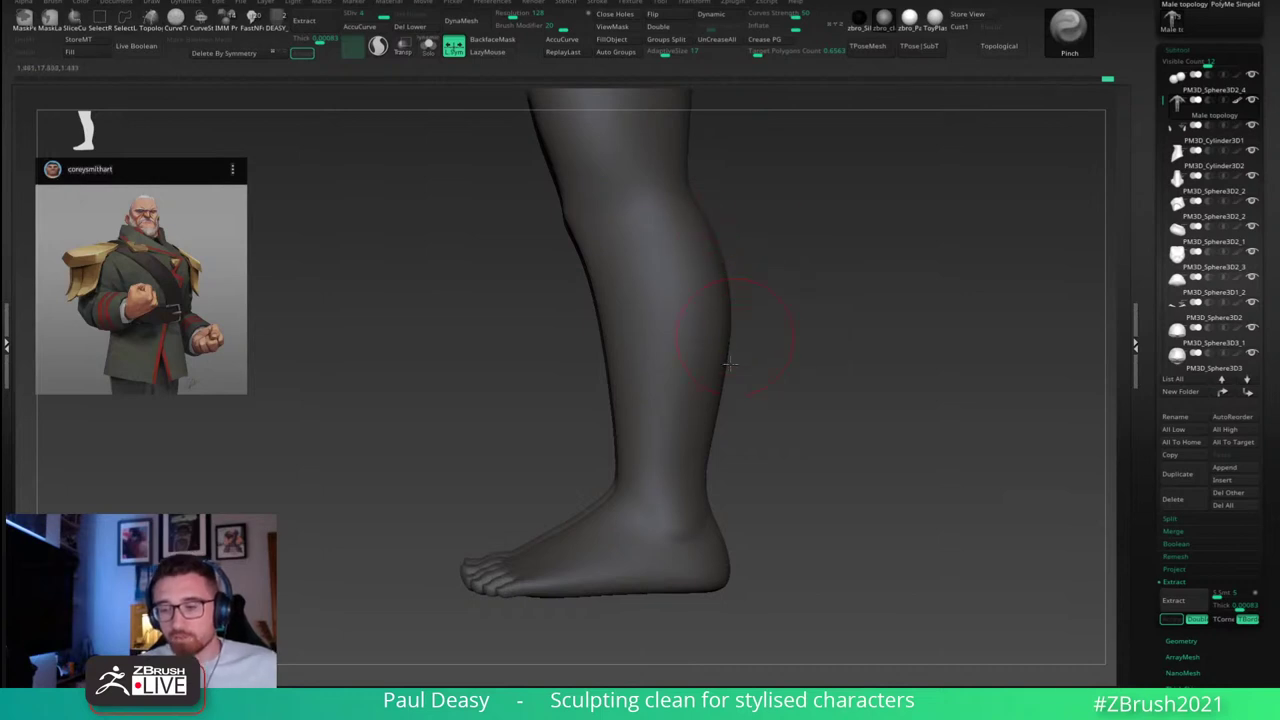
Step: Reshape the back of the calf in side profile with the Move brush, adjusting the brush size between strokes
{"action": "key", "text": "b"}
{"action": "key", "text": "m"}
{"action": "key", "text": "v"}
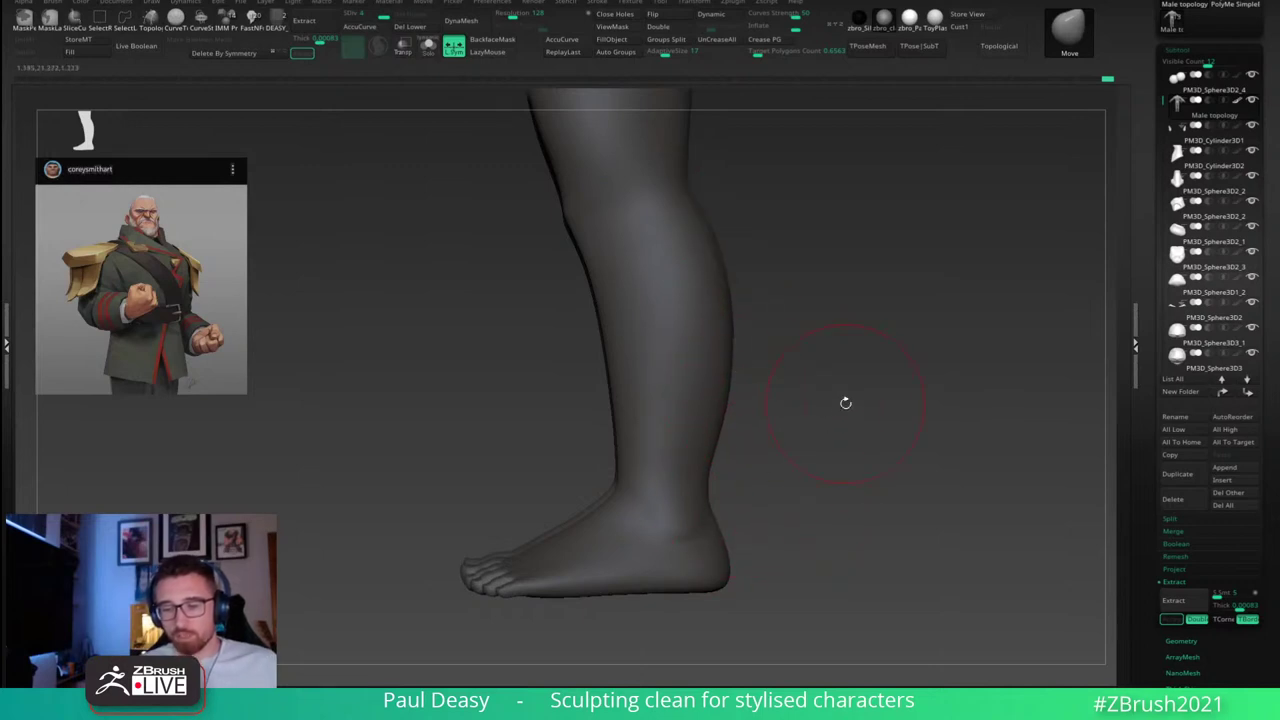
{"action": "key", "text": "ctrl"}
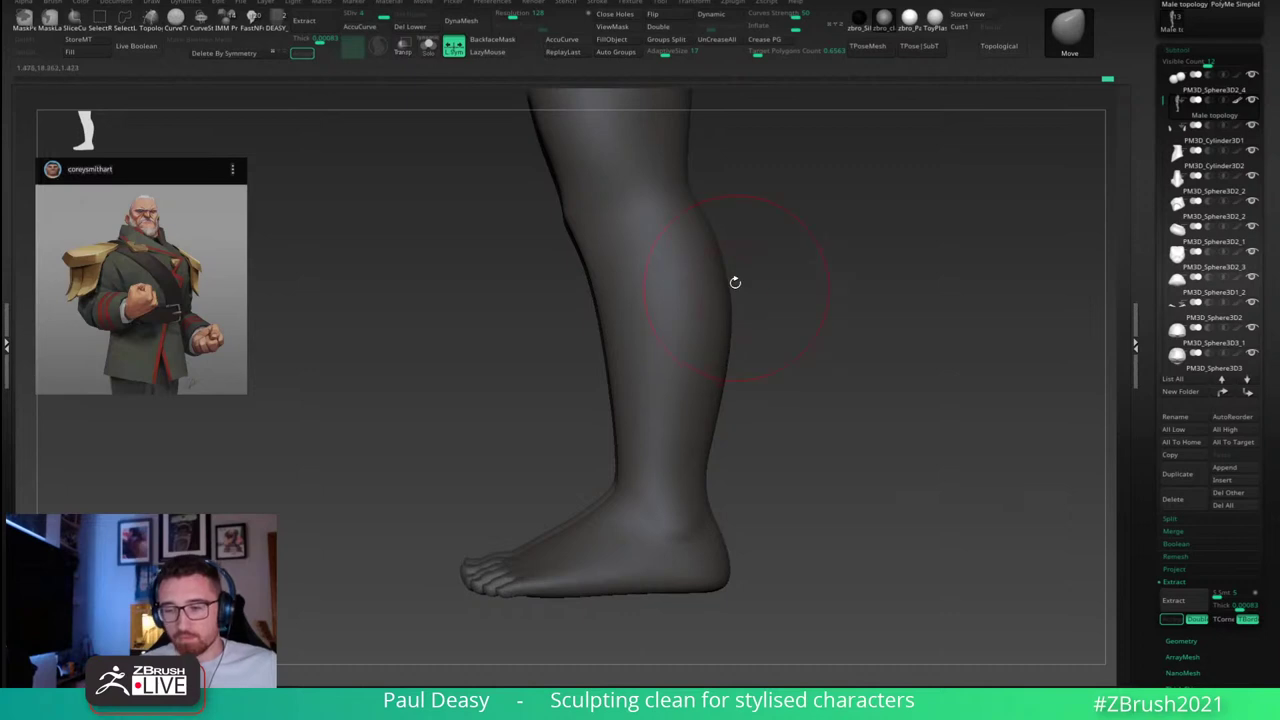
{"action": "key", "text": "space"}
{"action": "left_click_drag", "start_coordinate": [726, 272], "coordinate": [715, 273]}
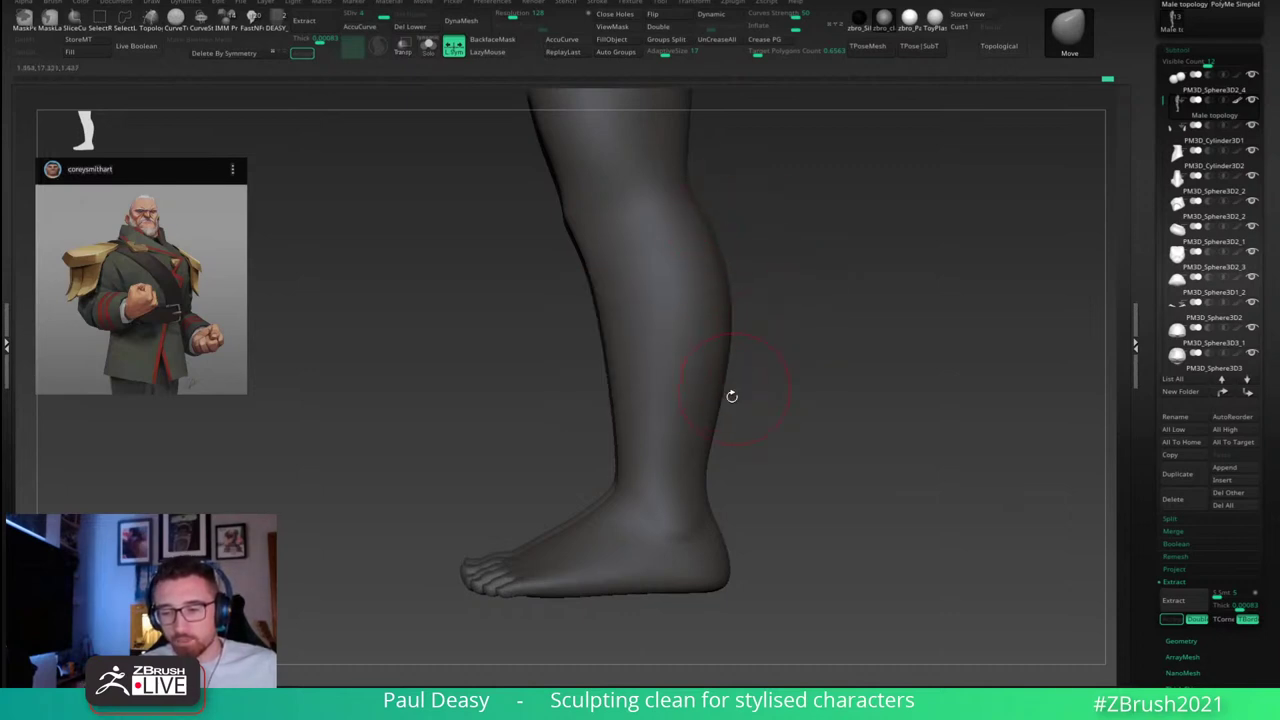
{"action": "key", "text": "space"}
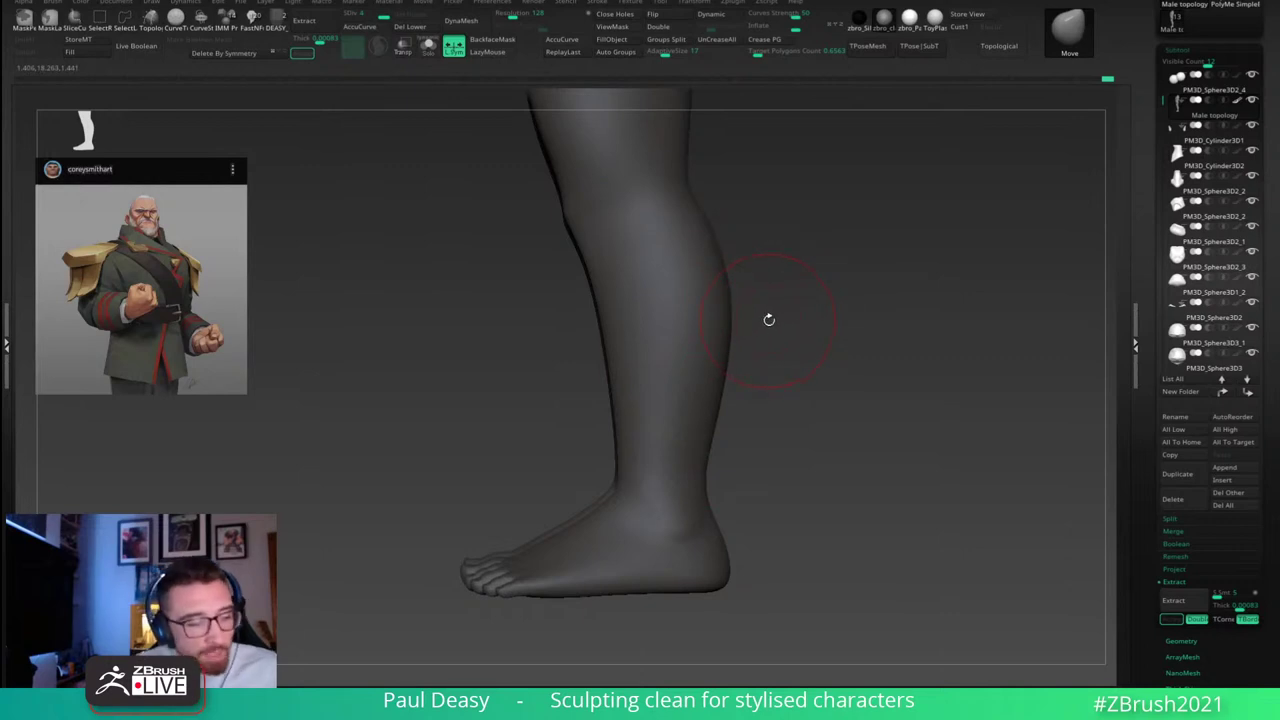
Step: Sharpen the peak at the back of the calf with a resized Pinch brush, working from several angles
{"action": "key", "text": "b"}
{"action": "key", "text": "p"}
{"action": "key", "text": "i"}
{"action": "key", "text": "space"}
{"action": "left_click_drag", "start_coordinate": [771, 316], "coordinate": [724, 313]}
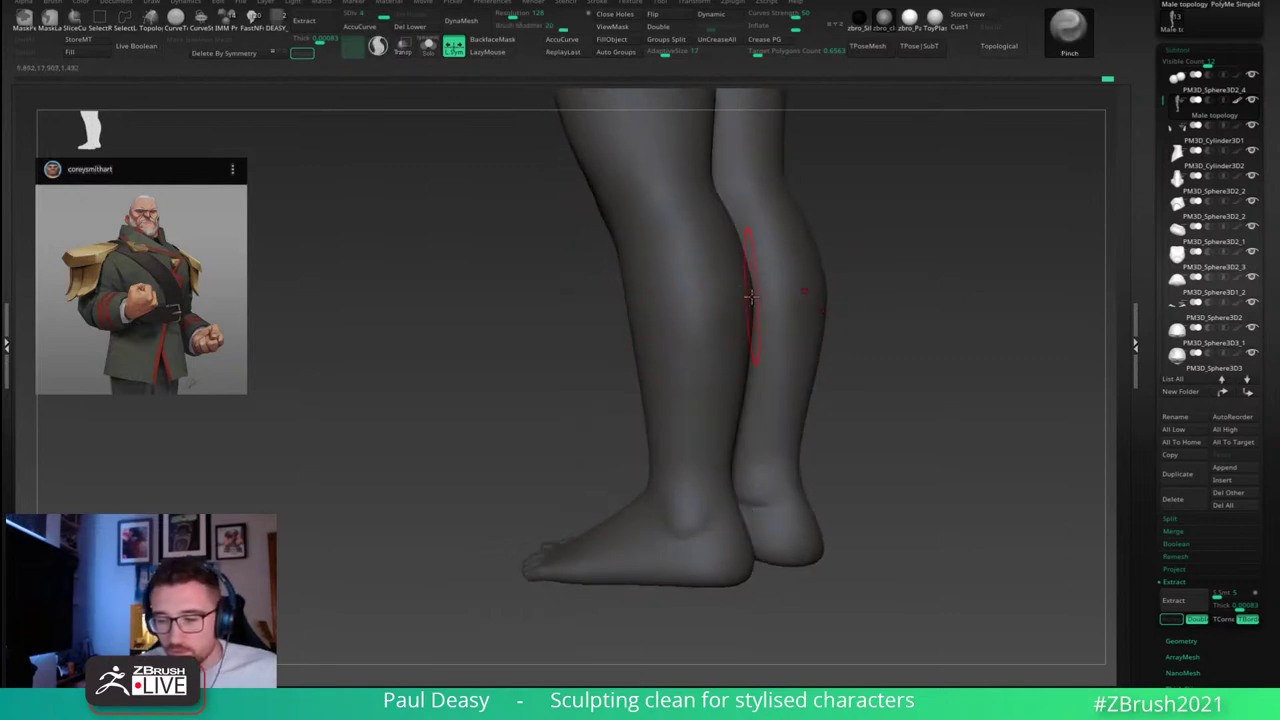
{"action": "right_click_drag", "start_coordinate": [798, 306], "coordinate": [747, 308]}
{"action": "mouse_move", "coordinate": [771, 296]}
{"action": "left_mouse_down"}
{"action": "mouse_move", "coordinate": [761, 291]}
{"action": "mouse_move", "coordinate": [787, 308]}
{"action": "left_mouse_up"}
{"action": "mouse_move", "coordinate": [716, 325]}
{"action": "left_mouse_down"}
{"action": "mouse_move", "coordinate": [759, 307]}
{"action": "mouse_move", "coordinate": [837, 311]}
{"action": "left_mouse_up"}
Step: Pull the calf's rear profile into a clearer curve with the Move brush at a lower subdivision level
{"action": "key", "text": "b"}
{"action": "key", "text": "m"}
{"action": "key", "text": "v"}
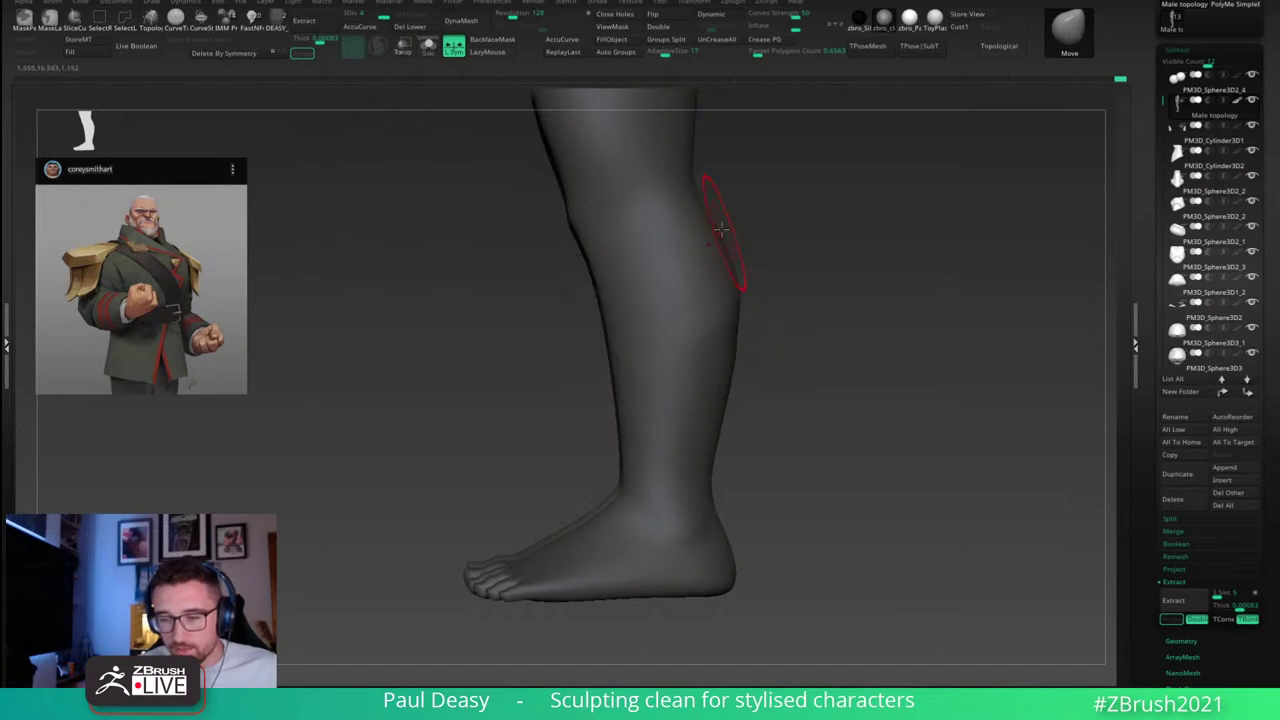
{"action": "key", "text": "shift"}
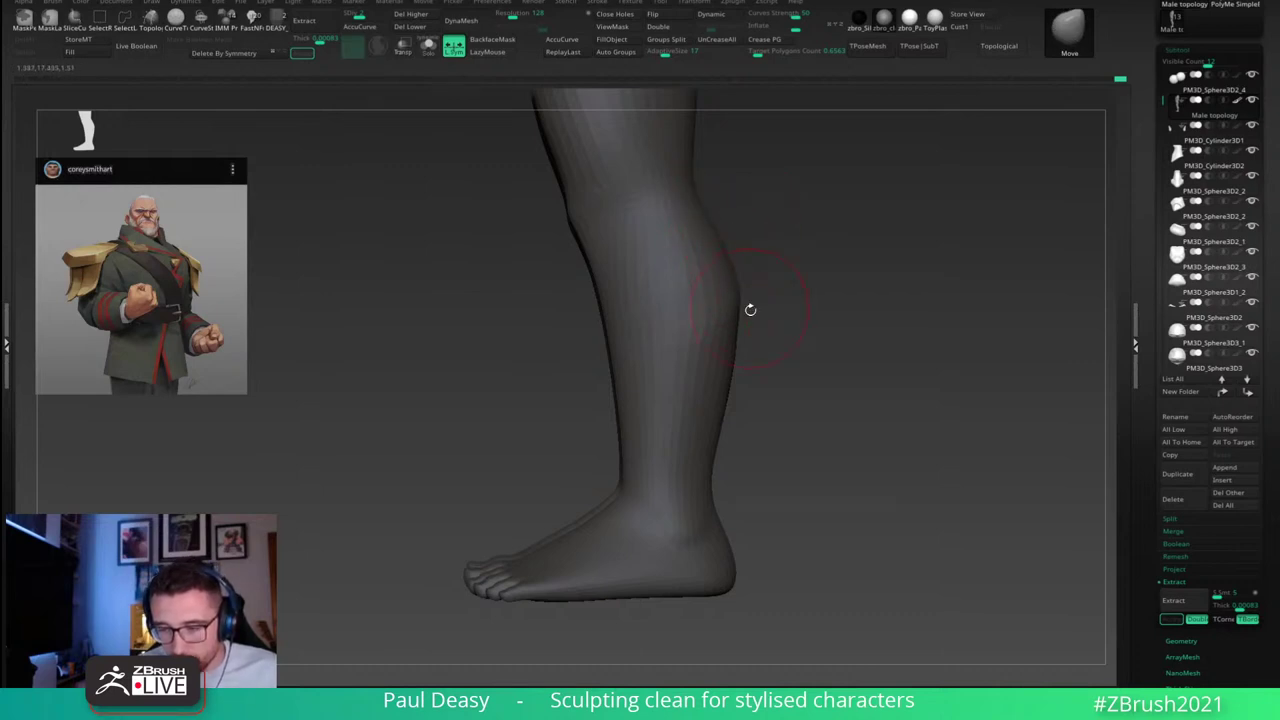
{"action": "key", "text": "space"}
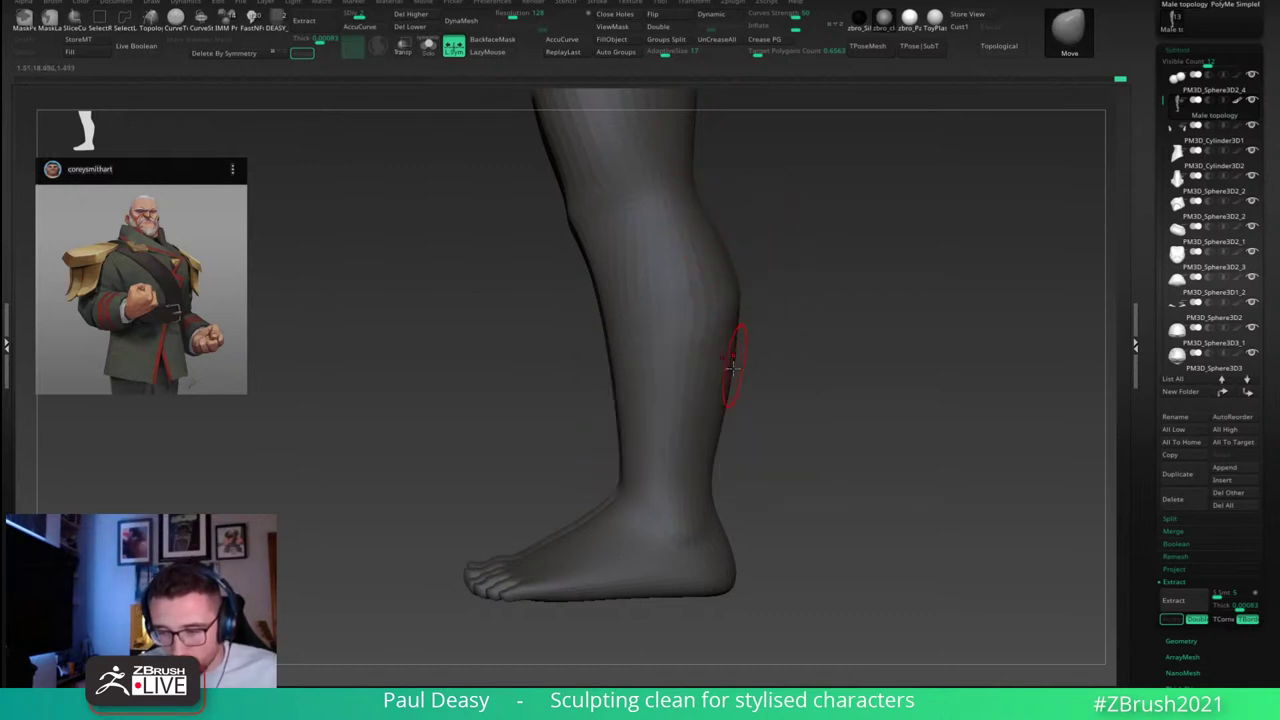
{"action": "mouse_move", "coordinate": [757, 338]}
{"action": "left_mouse_down"}
{"action": "mouse_move", "coordinate": [740, 337]}
{"action": "mouse_move", "coordinate": [797, 354]}
{"action": "mouse_move", "coordinate": [740, 283]}
{"action": "left_mouse_up"}
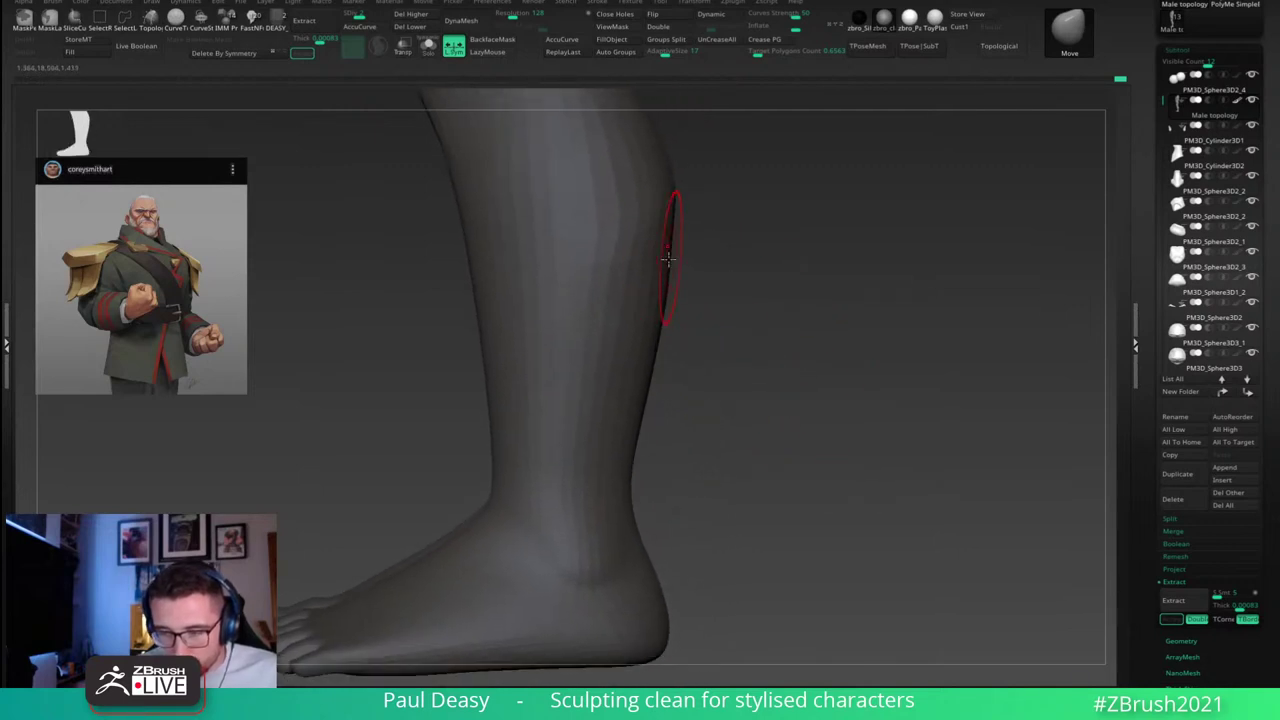
Step: Smooth the back contour of the lower leg from below the calf's peak towards the ankle
{"action": "left_click_drag", "start_coordinate": [668, 260], "coordinate": [665, 266], "text": "shift"}
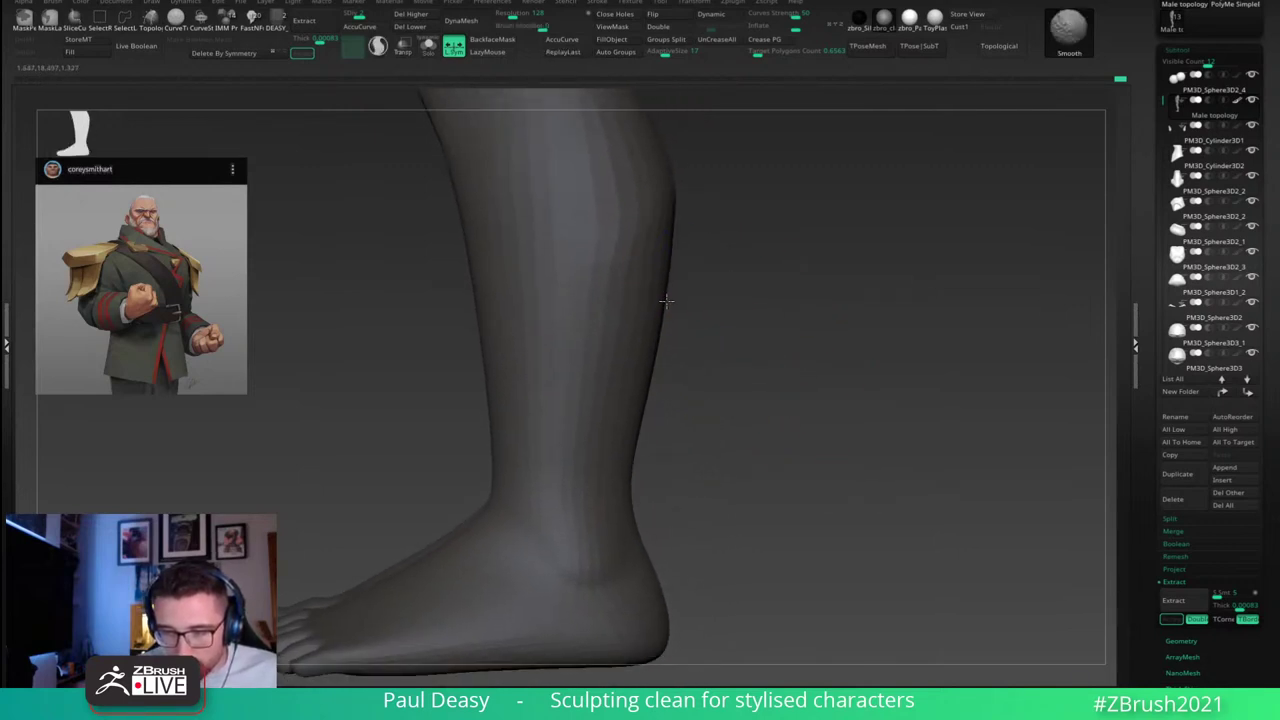
{"action": "left_click_drag", "start_coordinate": [657, 341], "coordinate": [642, 396], "text": "shift"}
{"action": "mouse_move", "coordinate": [652, 278]}
{"action": "left_mouse_down", "text": "shift"}
{"action": "mouse_move", "coordinate": [677, 266]}
{"action": "mouse_move", "coordinate": [669, 300]}
{"action": "mouse_move", "coordinate": [661, 290]}
{"action": "left_mouse_up", "text": "shift"}
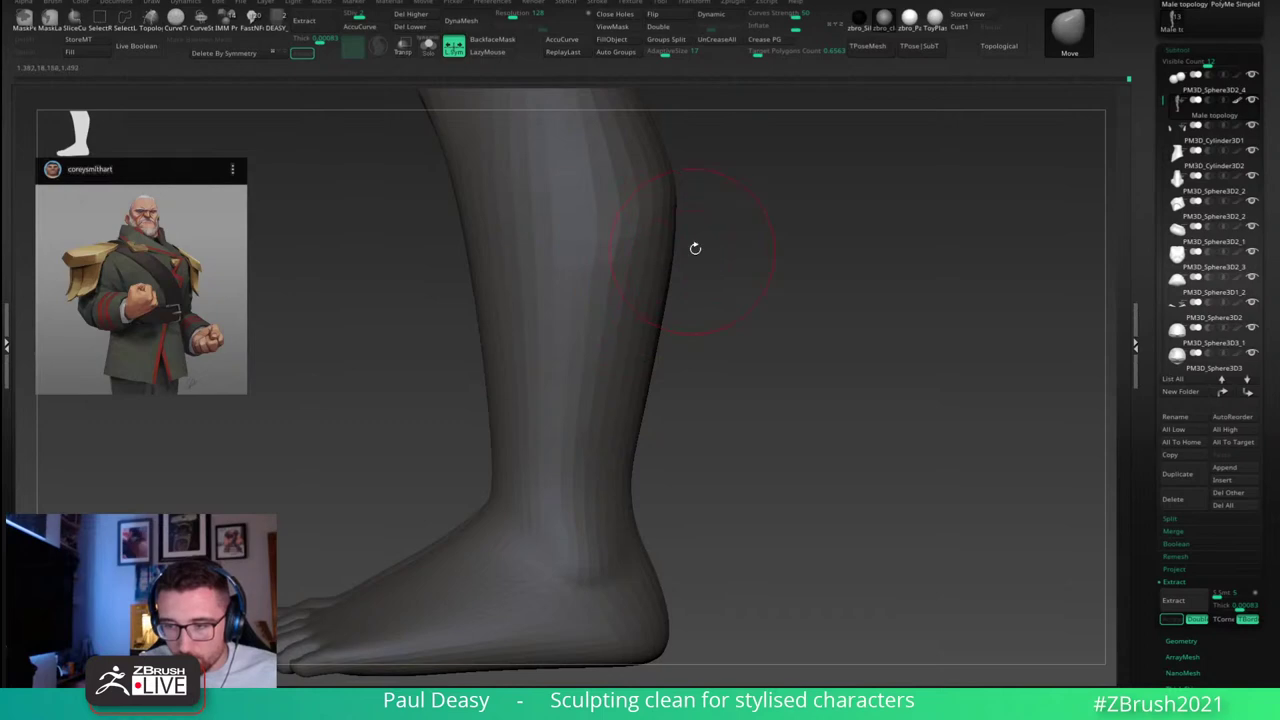
Step: Select the DamStandard brush and examine the calves from behind and in side profile
{"action": "left_click_drag", "start_coordinate": [695, 248], "coordinate": [800, 272], "text": "alt"}
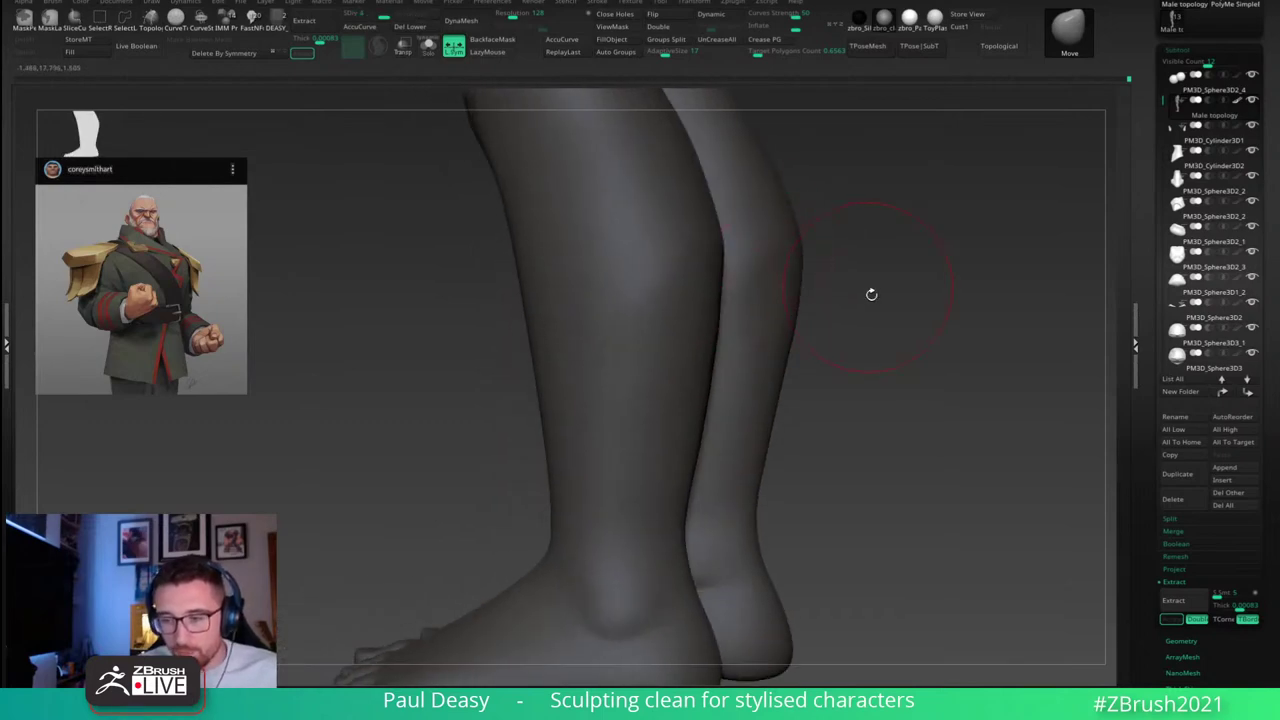
{"action": "key", "text": "b"}
{"action": "key", "text": "d"}
{"action": "key", "text": "s"}
{"action": "mouse_move", "coordinate": [871, 294]}
{"action": "right_mouse_down"}
{"action": "mouse_move", "coordinate": [917, 329]}
{"action": "mouse_move", "coordinate": [763, 271]}
{"action": "mouse_move", "coordinate": [702, 269]}
{"action": "right_mouse_up"}
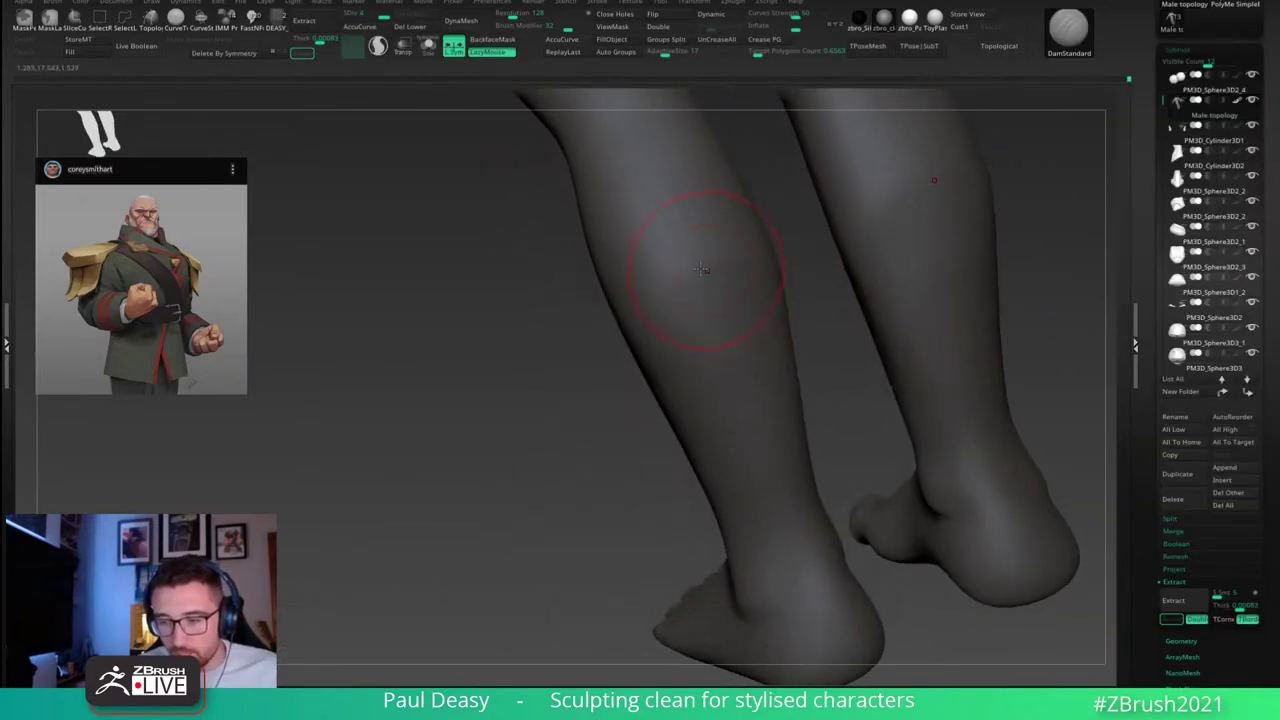
{"action": "mouse_move", "coordinate": [759, 240]}
{"action": "right_mouse_down"}
{"action": "mouse_move", "coordinate": [709, 251]}
{"action": "mouse_move", "coordinate": [795, 252]}
{"action": "mouse_move", "coordinate": [888, 275]}
{"action": "mouse_move", "coordinate": [823, 254]}
{"action": "mouse_move", "coordinate": [852, 297]}
{"action": "mouse_move", "coordinate": [809, 308]}
{"action": "right_mouse_up"}
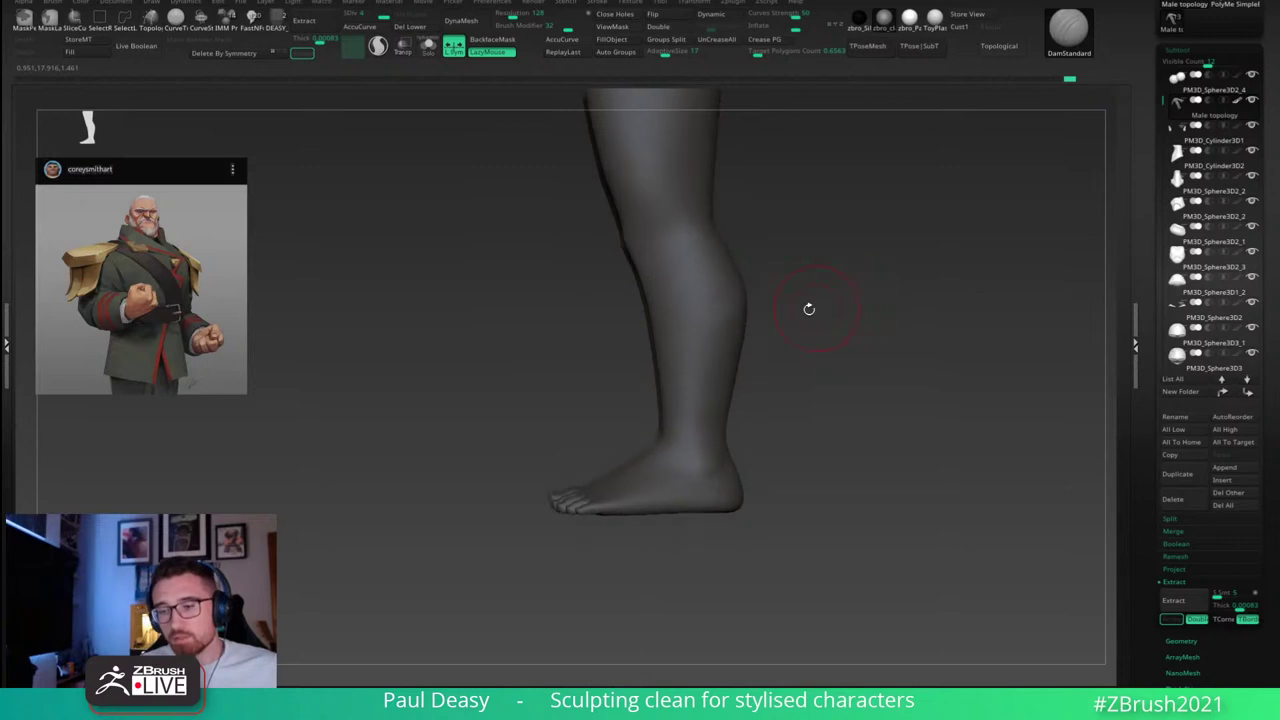
Step: Refine the shin and lower calf in side profile with the Move and Smooth brushes, changing subdivision levels between strokes
{"action": "key", "text": "b"}
{"action": "key", "text": "m"}
{"action": "key", "text": "v"}
{"action": "key", "text": "space"}
{"action": "key", "text": "shift"}
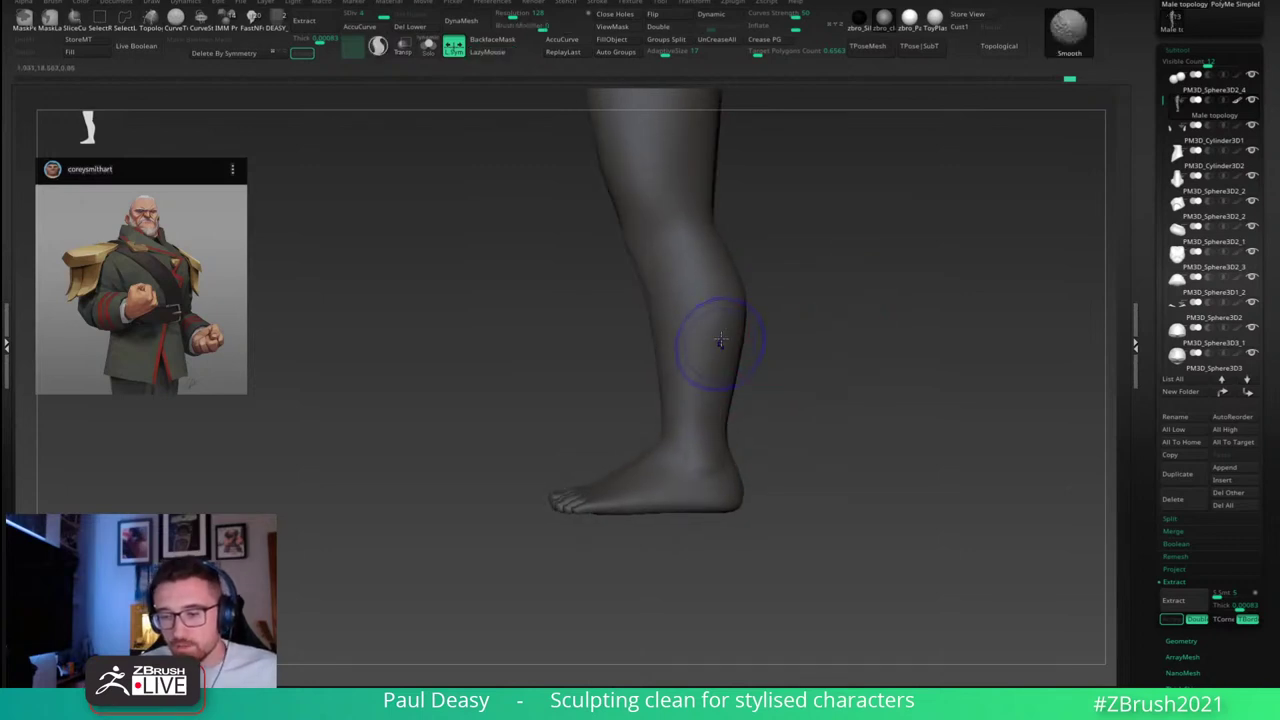
{"action": "key", "text": "shift+d"}
{"action": "key", "text": "d"}
{"action": "key", "text": "shift"}
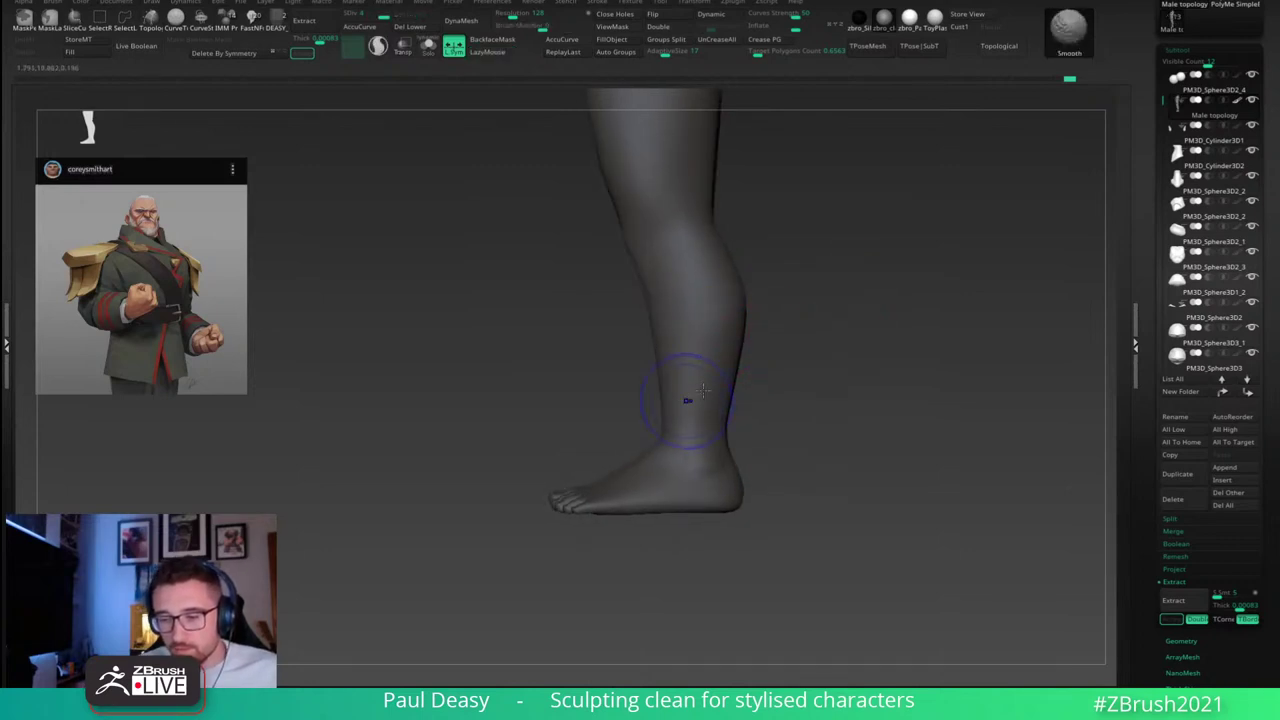
{"action": "right_click_drag", "start_coordinate": [880, 350], "coordinate": [790, 325]}
{"action": "key", "text": "shift"}
Step: Adjust the calf contours from the back view with a resized Move brush, and raise the subdivision level
{"action": "right_click_drag", "start_coordinate": [803, 374], "coordinate": [750, 345]}
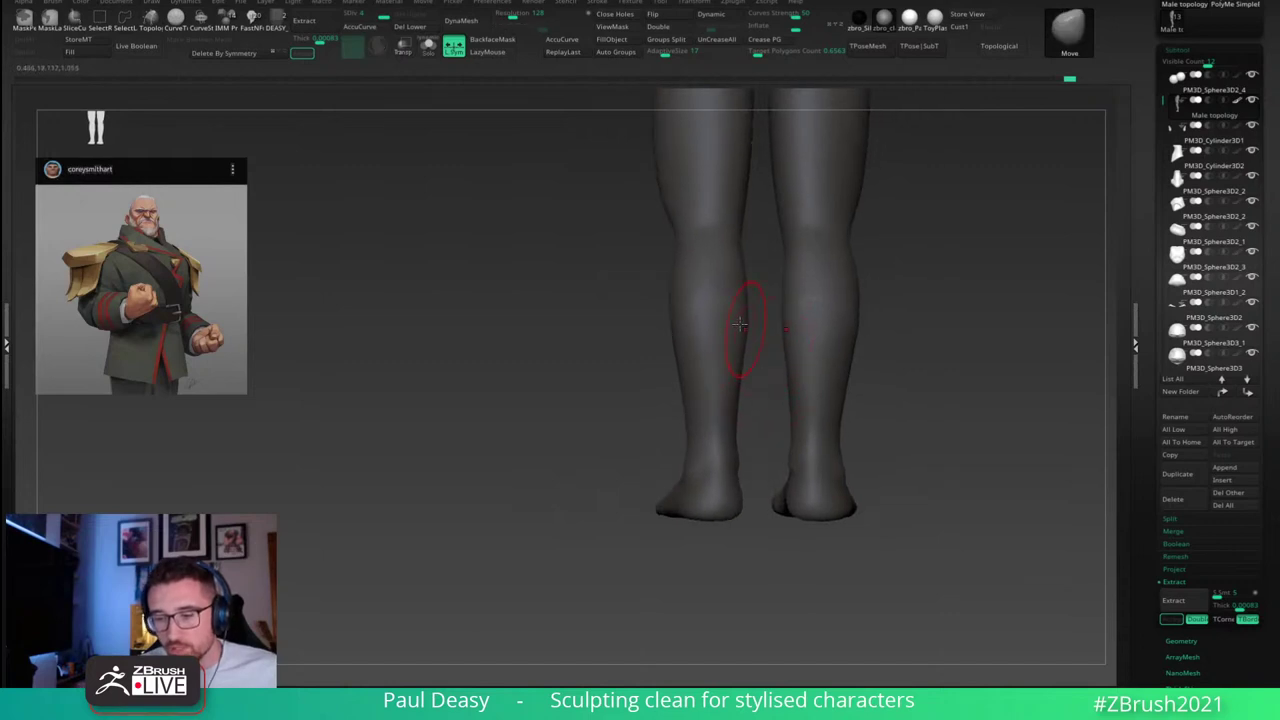
{"action": "key", "text": "space"}
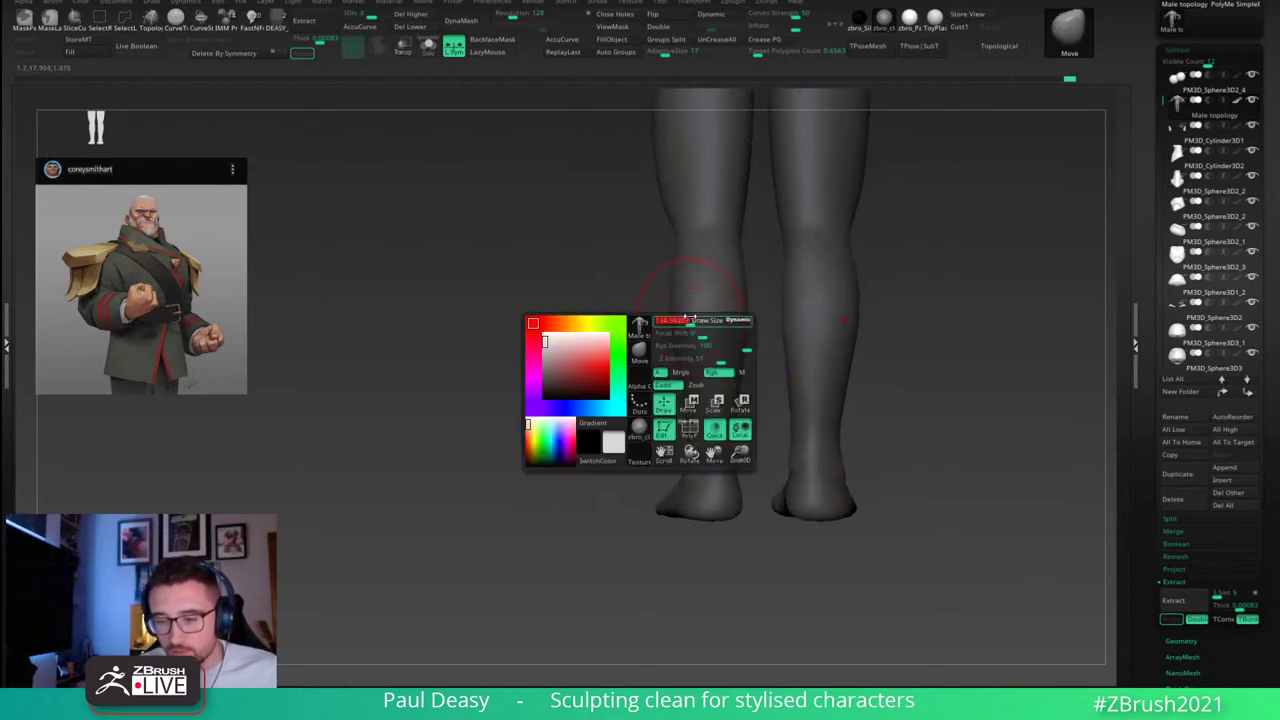
{"action": "right_click_drag", "start_coordinate": [757, 385], "coordinate": [690, 384], "text": "alt"}
{"action": "key", "text": "space"}
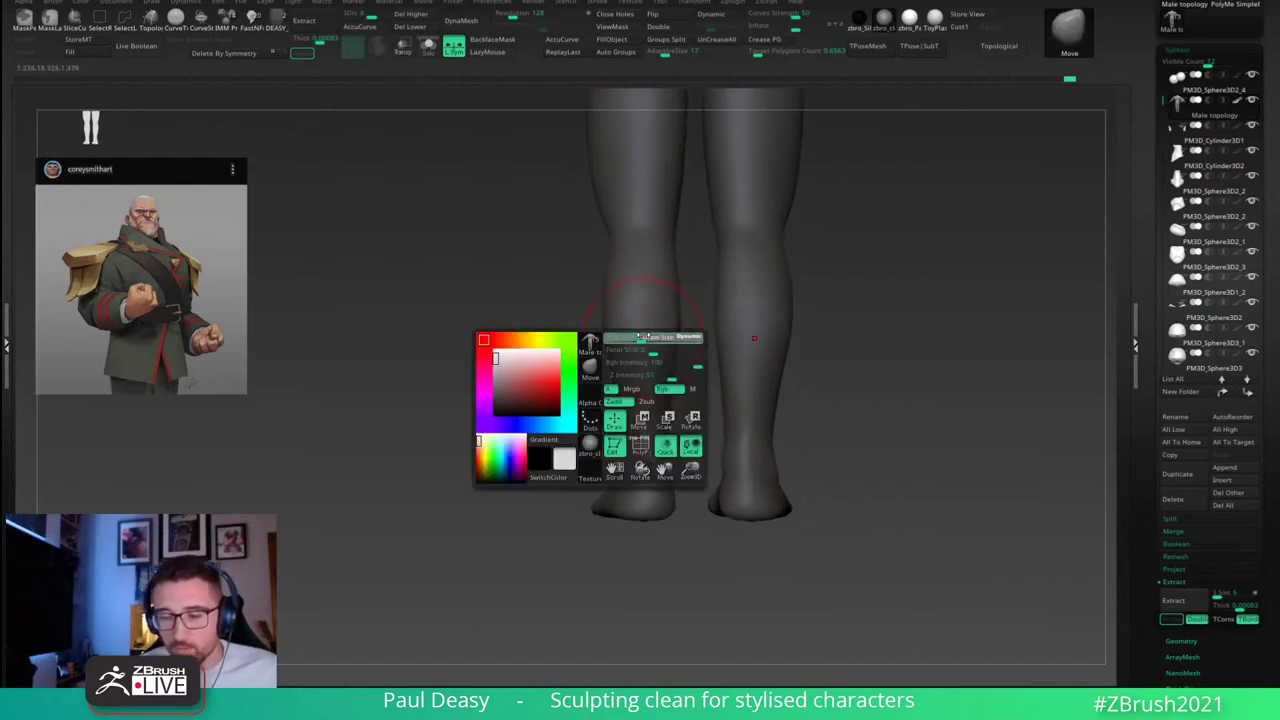
{"action": "key", "text": "shift"}
{"action": "key", "text": "d"}
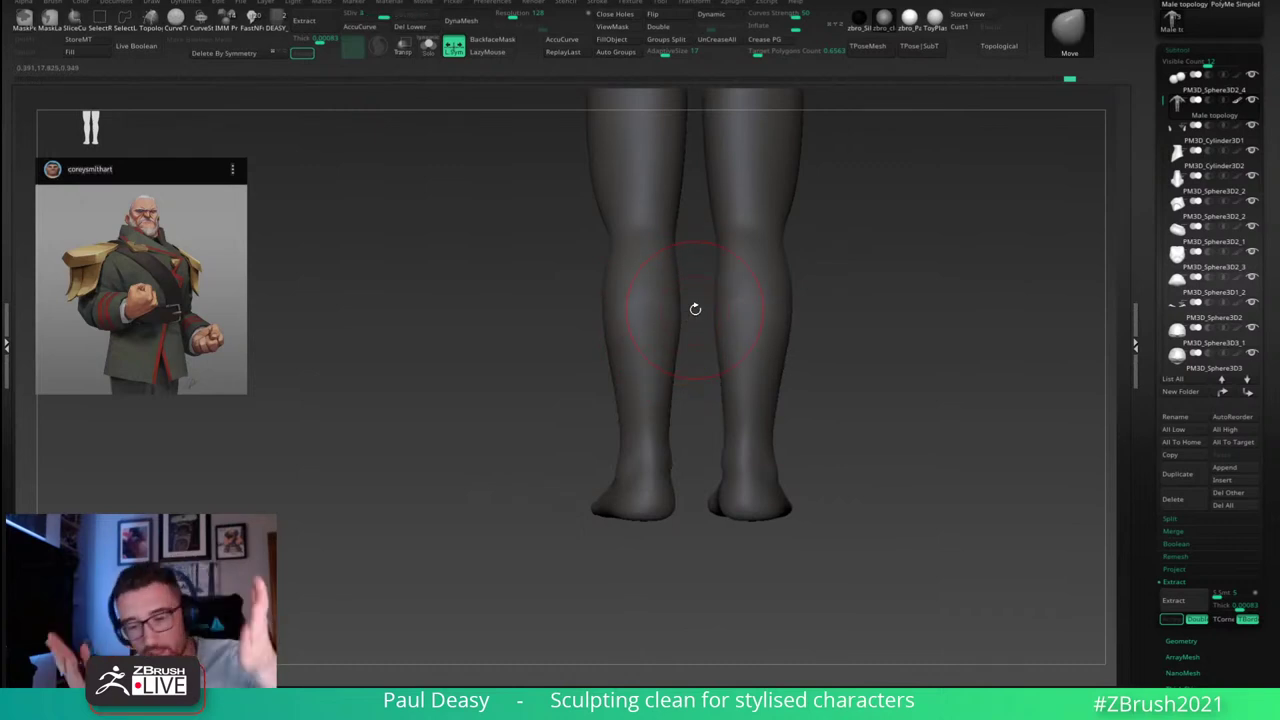
Step: Even out the inner calf contours from behind at a lower subdivision level, smoothing between Move strokes
{"action": "key", "text": "shift"}
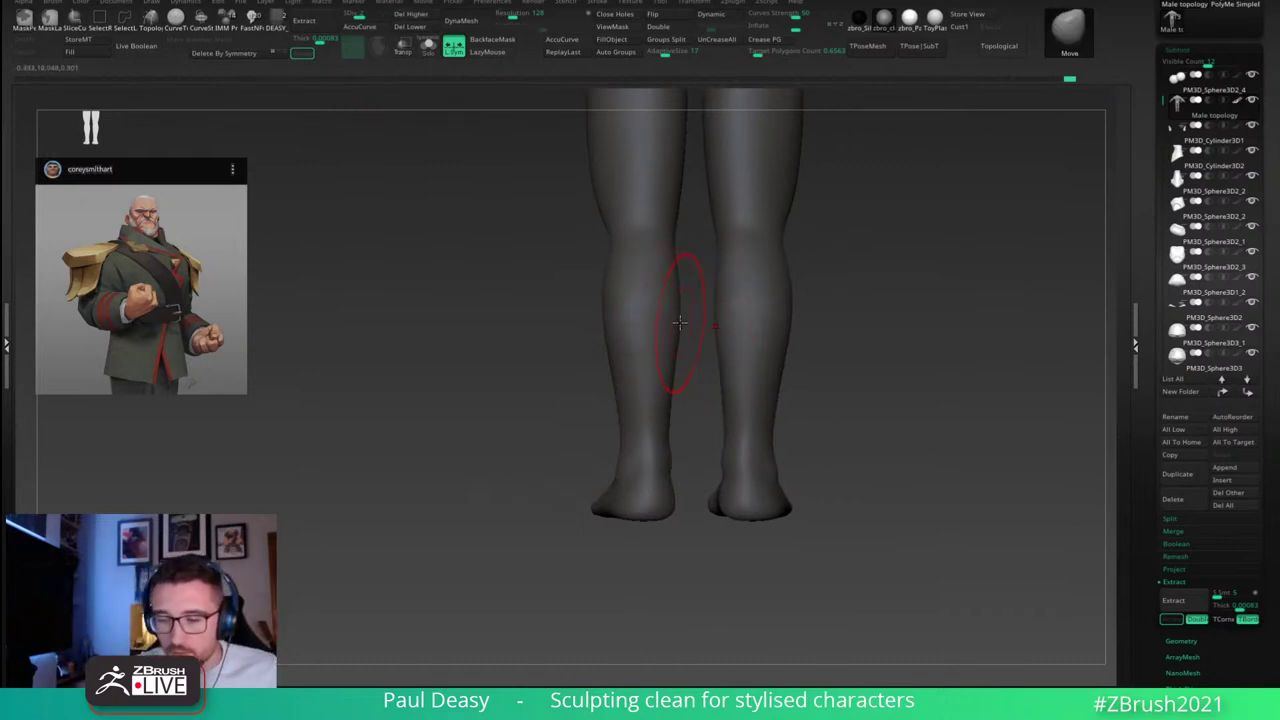
{"action": "key", "text": "space"}
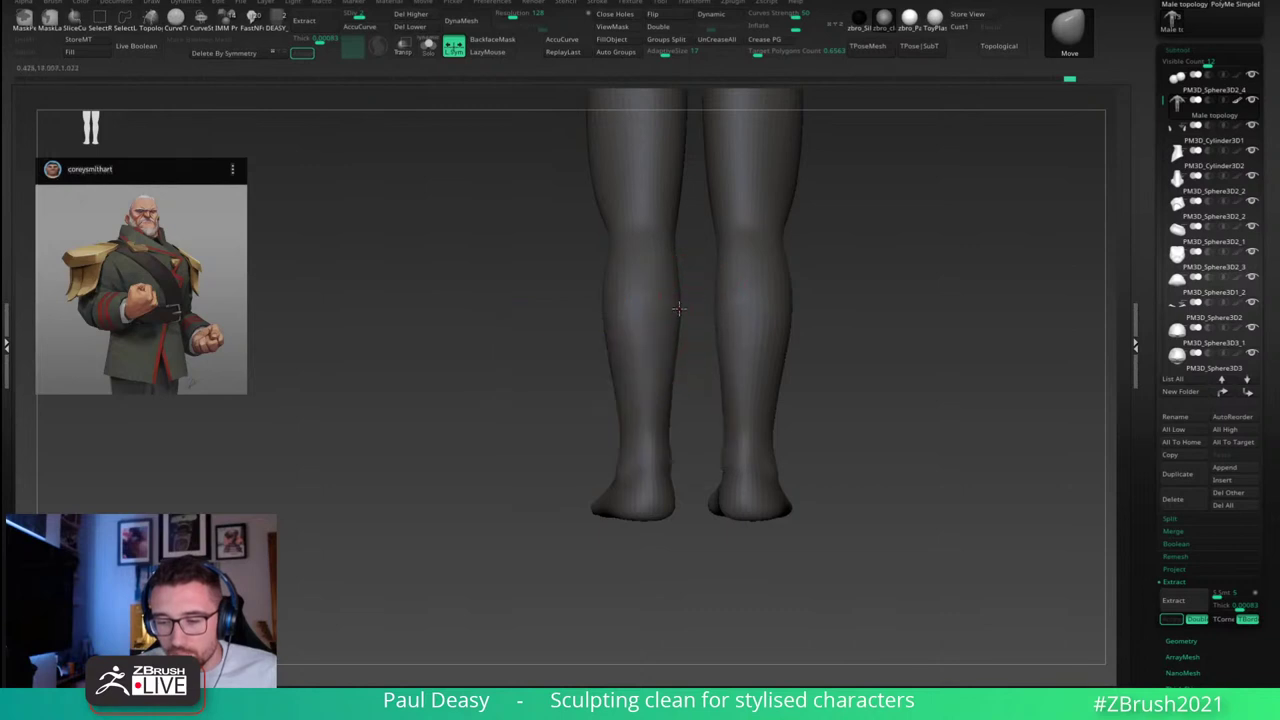
{"action": "left_click_drag", "start_coordinate": [692, 364], "coordinate": [792, 325], "text": "shift"}
{"action": "right_click_drag", "start_coordinate": [690, 265], "coordinate": [703, 297]}
{"action": "right_click_drag", "start_coordinate": [792, 333], "coordinate": [679, 326], "text": "alt"}
{"action": "right_click_drag", "start_coordinate": [768, 348], "coordinate": [778, 345], "text": "alt"}
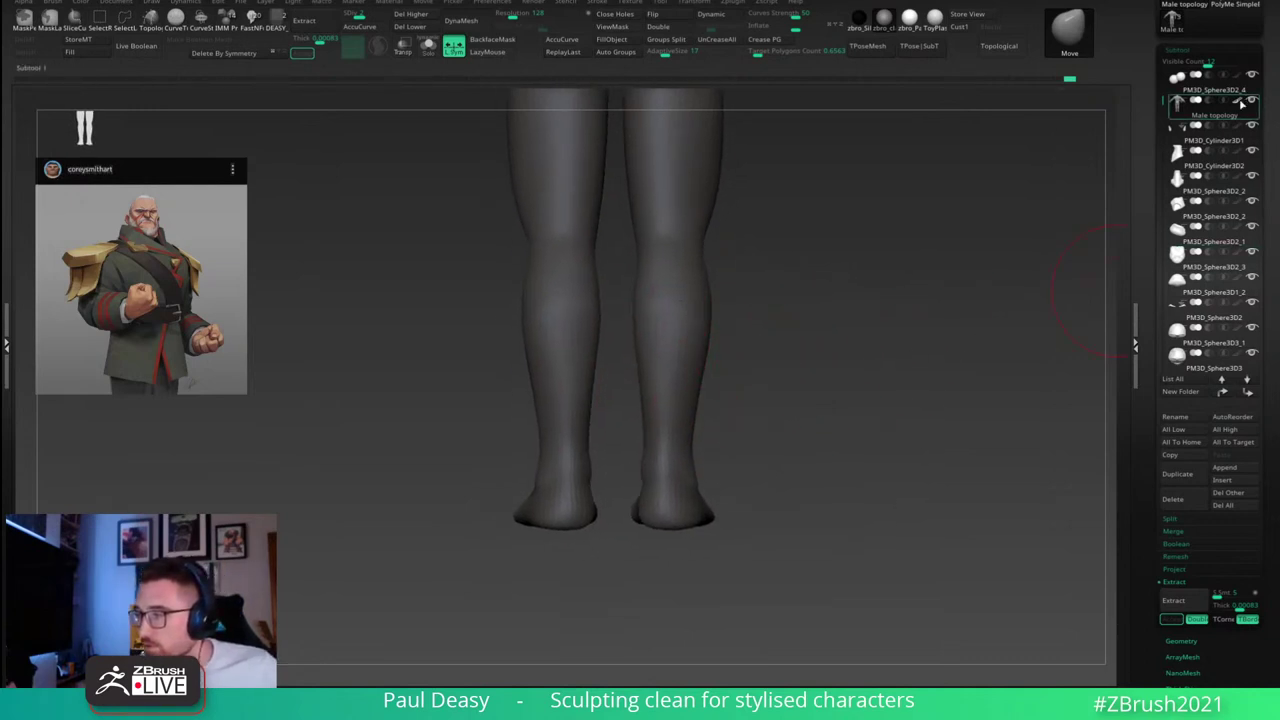
Step: Turn off polypaint on the Male topology subtool and switch the active colour to black for a silhouette view
{"action": "left_click", "coordinate": [1238, 101]}
{"action": "key", "text": "v"}
{"action": "key", "text": "v"}
{"action": "key", "text": "space"}
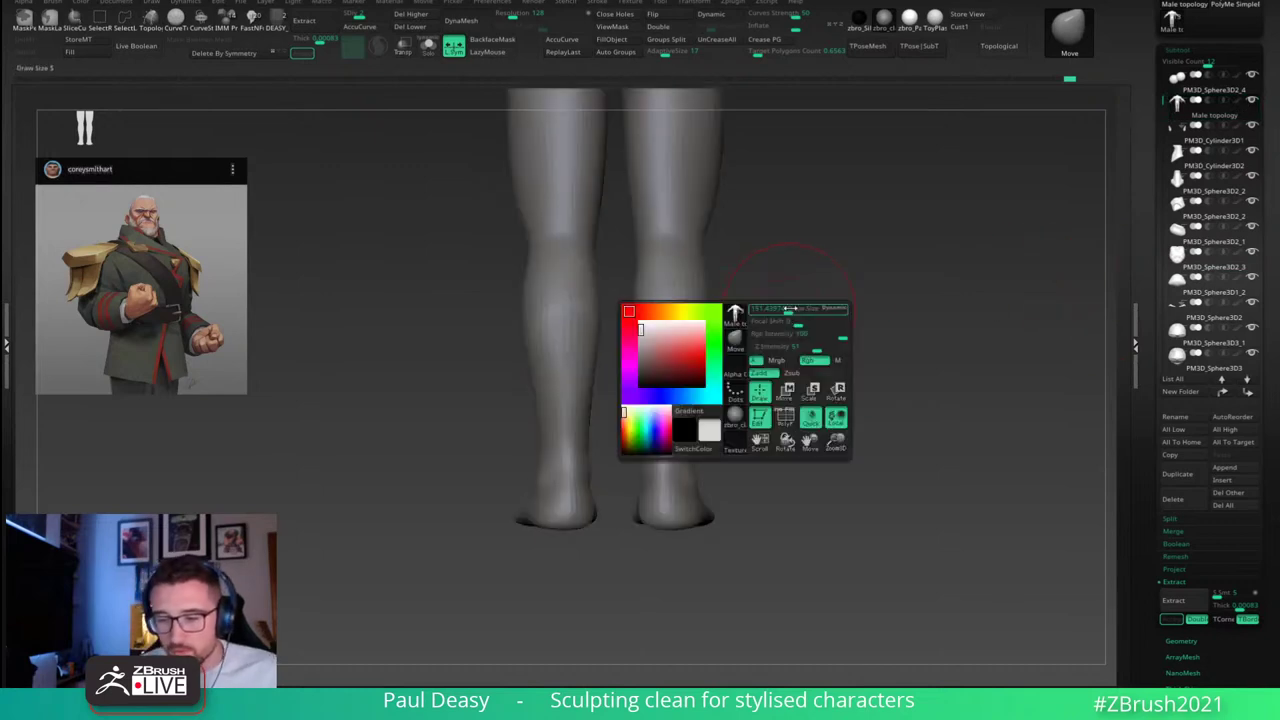
{"action": "left_click", "coordinate": [650, 335]}
{"action": "right_click_drag", "start_coordinate": [800, 356], "coordinate": [838, 351], "text": "alt"}
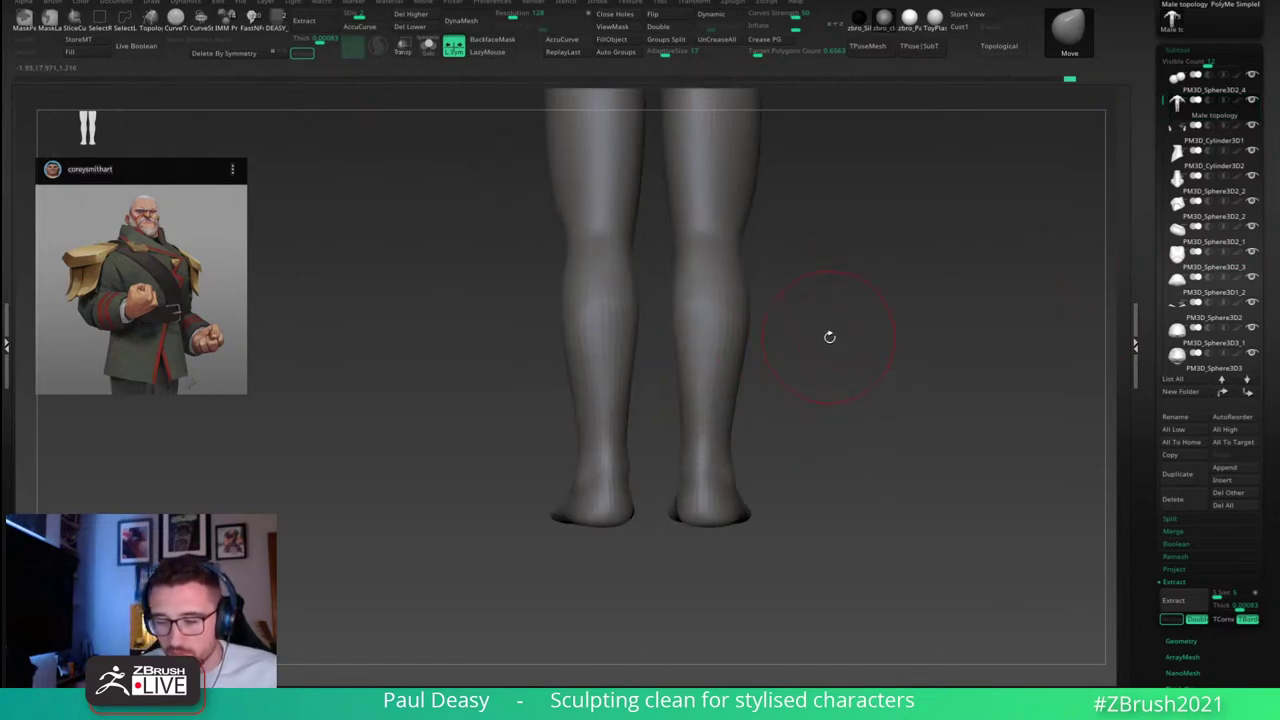
{"action": "key", "text": "v"}
{"action": "right_click_drag", "start_coordinate": [680, 335], "coordinate": [671, 357], "text": "ctrl"}
Step: Push the outer calf silhouette outward with a resized Move brush, shaping its peak and the taper below
{"action": "key", "text": "space"}
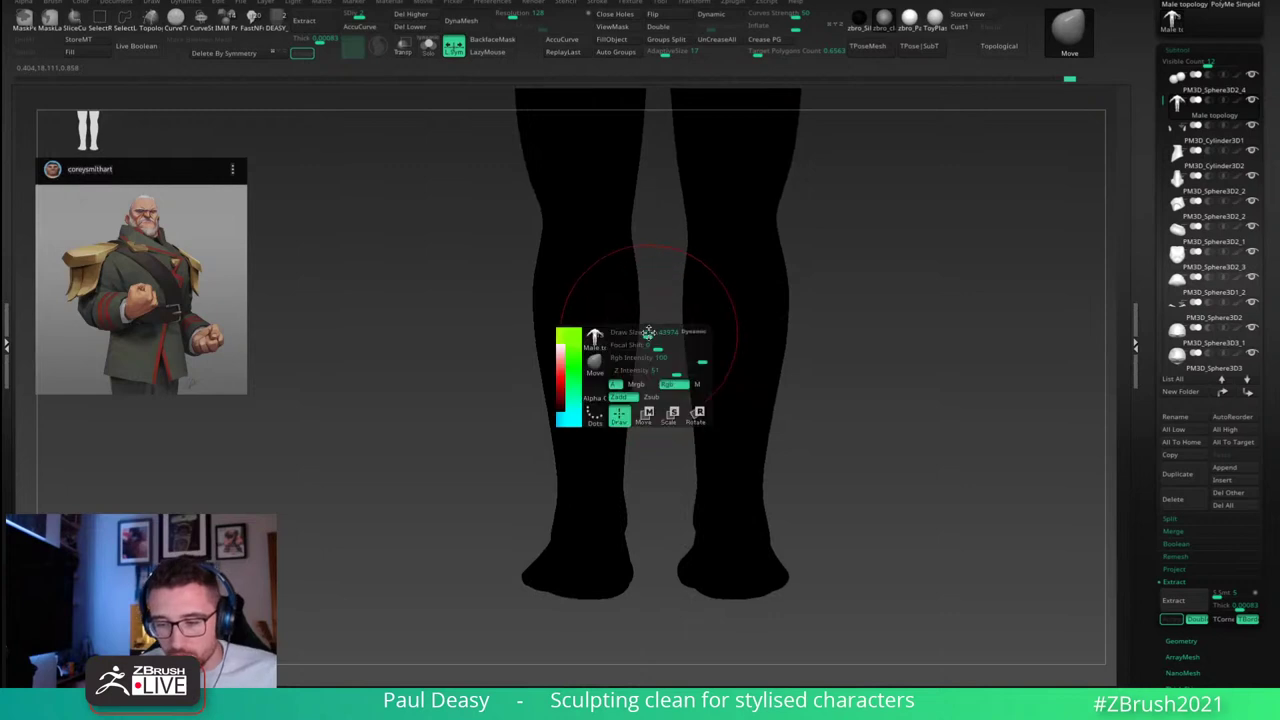
{"action": "left_click_drag", "start_coordinate": [646, 334], "coordinate": [637, 332]}
{"action": "right_click_drag", "start_coordinate": [657, 306], "coordinate": [620, 334], "text": "alt"}
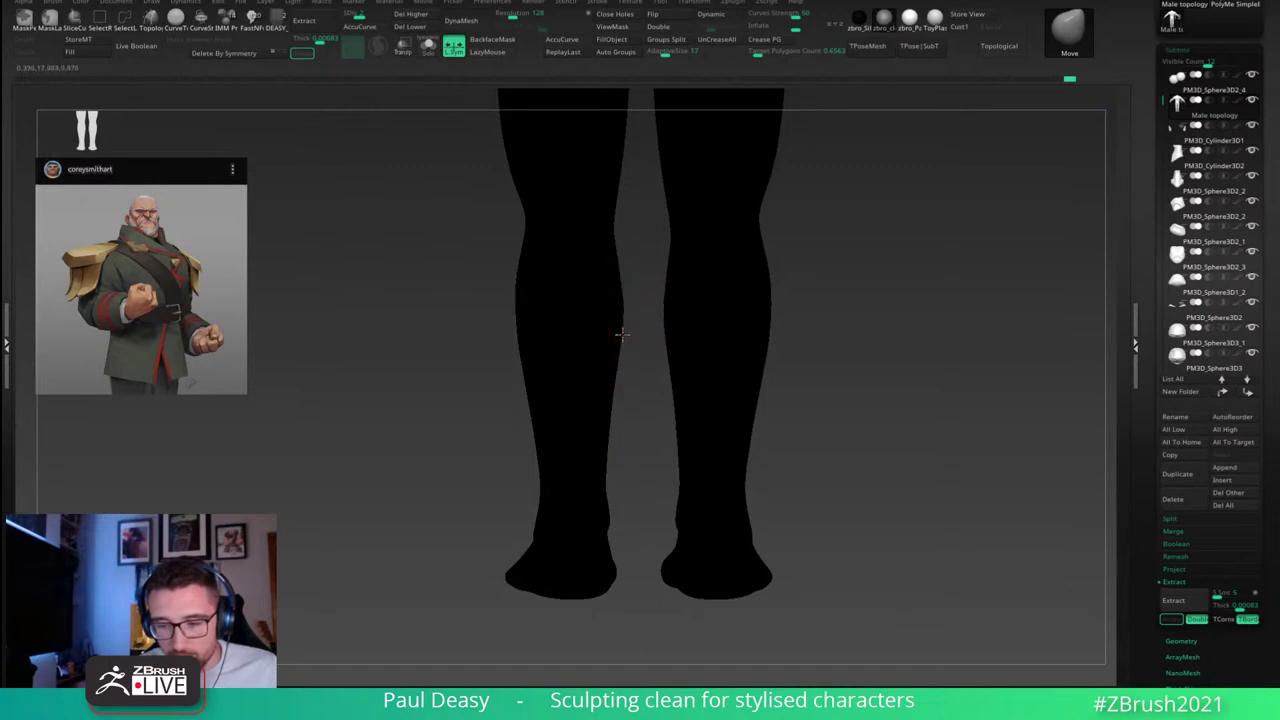
{"action": "right_click", "coordinate": [548, 342]}
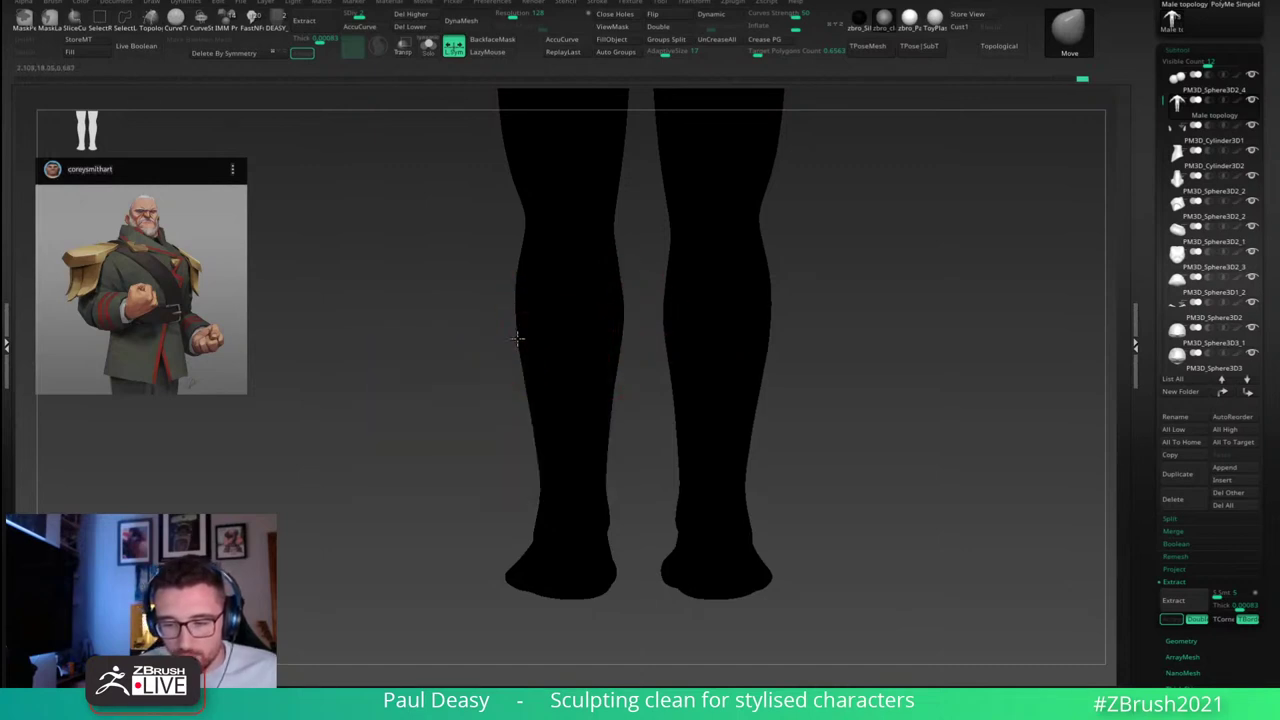
{"action": "left_click_drag", "start_coordinate": [520, 334], "coordinate": [517, 349]}
{"action": "right_click", "coordinate": [526, 330]}
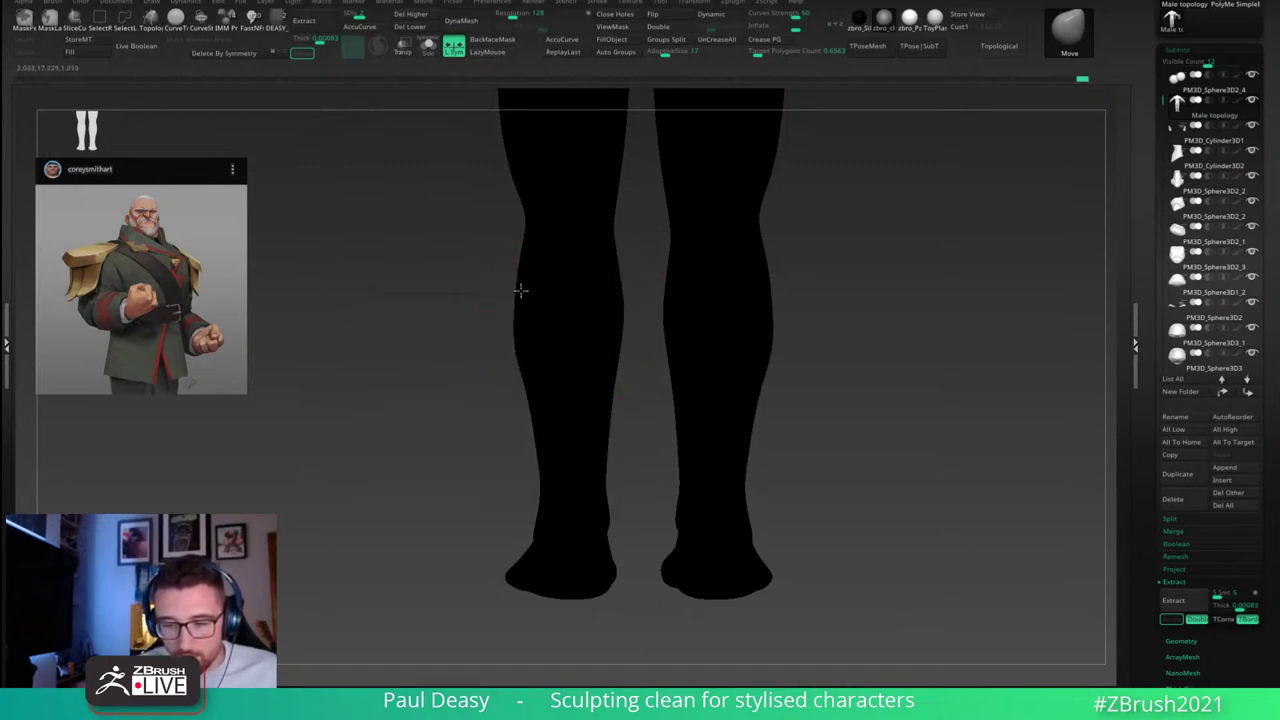
{"action": "right_click", "coordinate": [534, 405]}
{"action": "left_click_drag", "start_coordinate": [535, 410], "coordinate": [523, 386]}
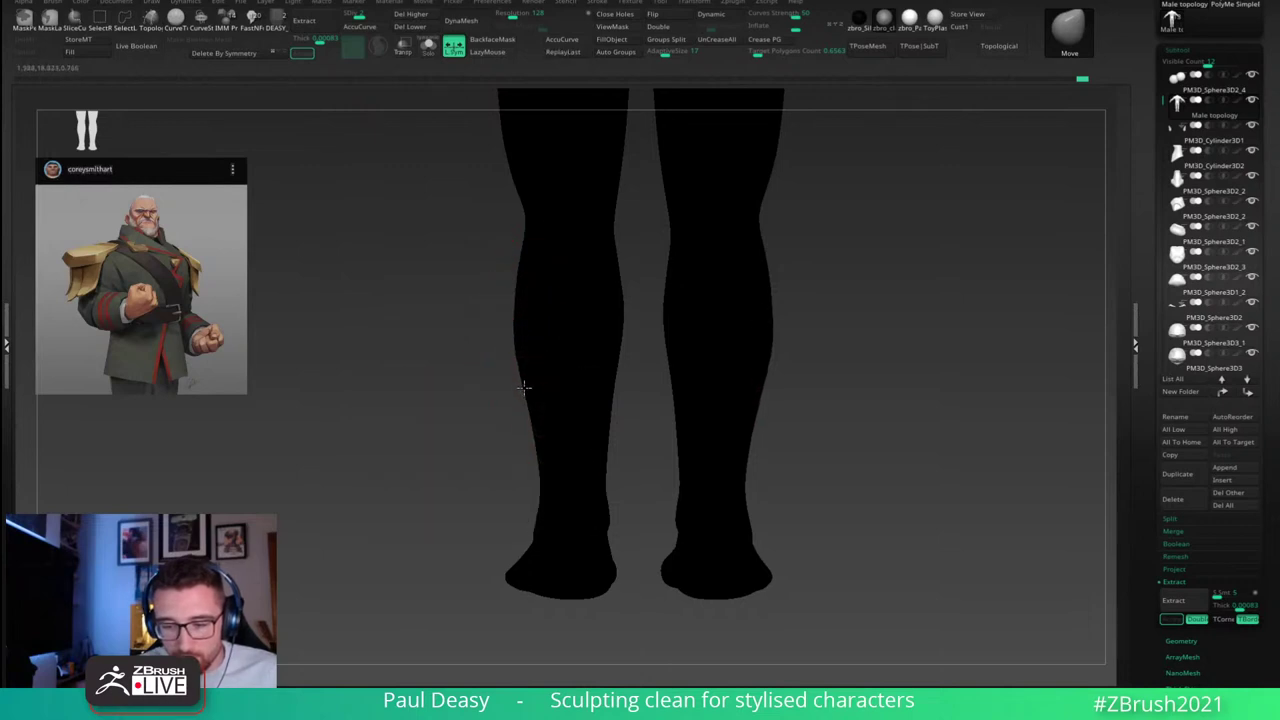
Step: Refine the outer calf silhouette from behind with a resized Move brush, rounding the peak and the transitions above and below it
{"action": "left_click_drag", "start_coordinate": [862, 367], "coordinate": [825, 365], "text": "alt"}
{"action": "left_click_drag", "start_coordinate": [486, 421], "coordinate": [480, 423]}
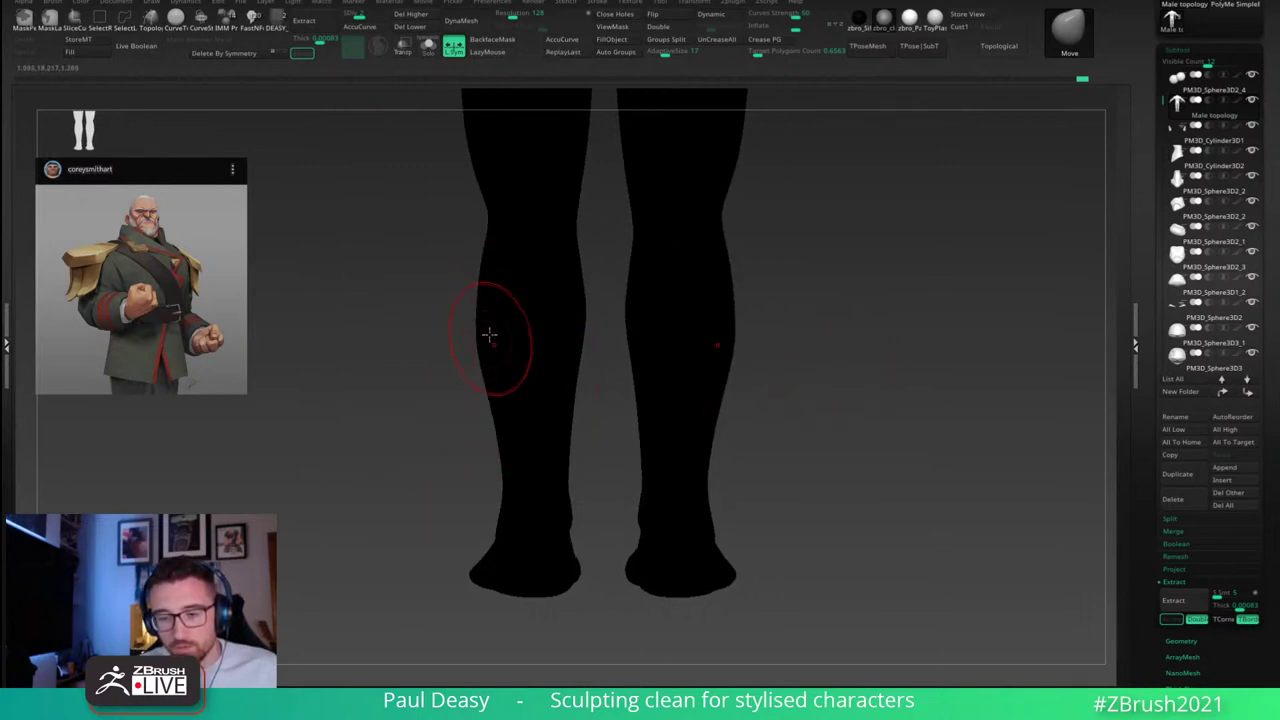
{"action": "right_click", "coordinate": [488, 330]}
{"action": "right_click", "coordinate": [486, 300]}
{"action": "left_click_drag", "start_coordinate": [486, 262], "coordinate": [481, 259]}
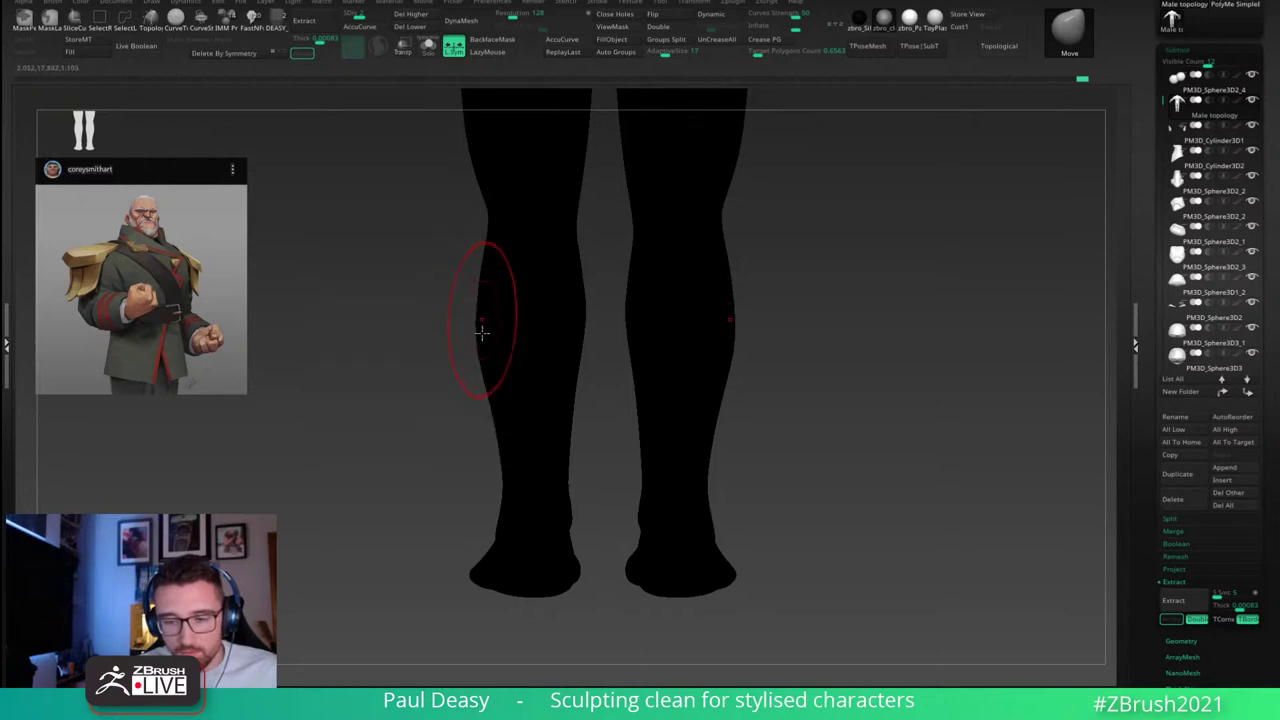
{"action": "right_click", "coordinate": [490, 384]}
{"action": "left_click_drag", "start_coordinate": [487, 375], "coordinate": [483, 381]}
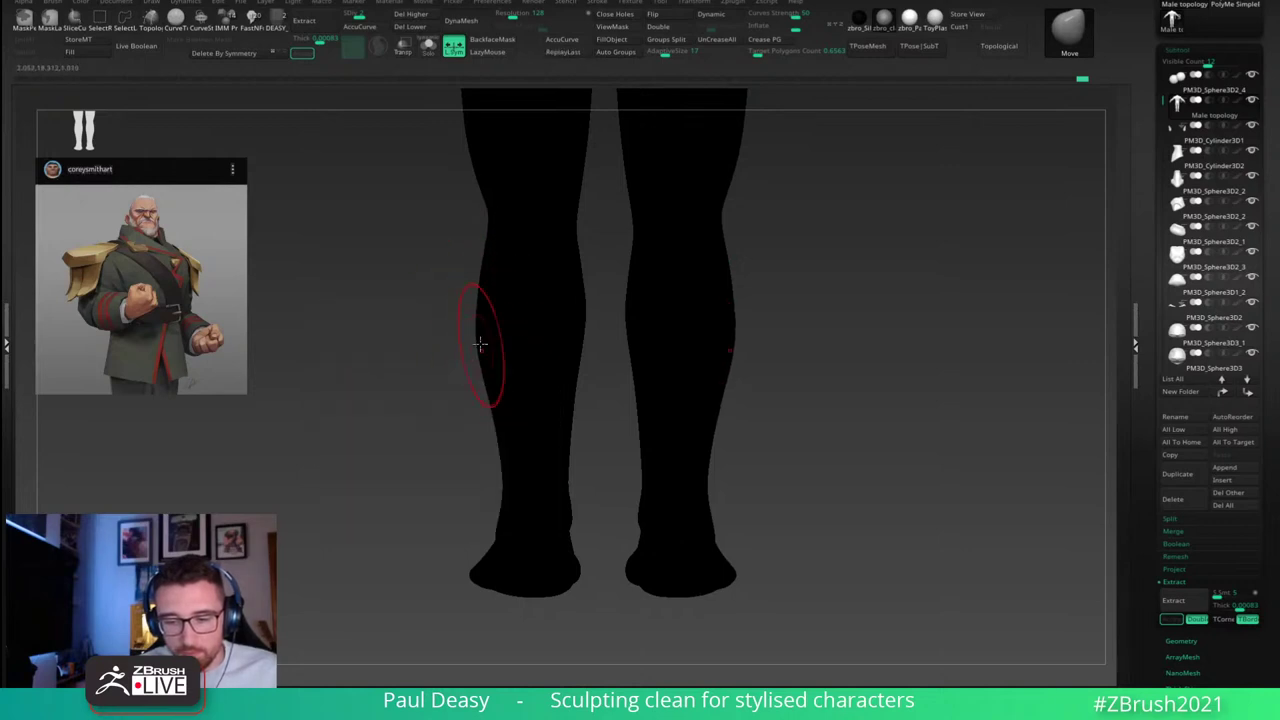
{"action": "right_click", "coordinate": [480, 345]}
{"action": "right_click", "coordinate": [486, 301]}
{"action": "left_click_drag", "start_coordinate": [484, 302], "coordinate": [479, 304]}
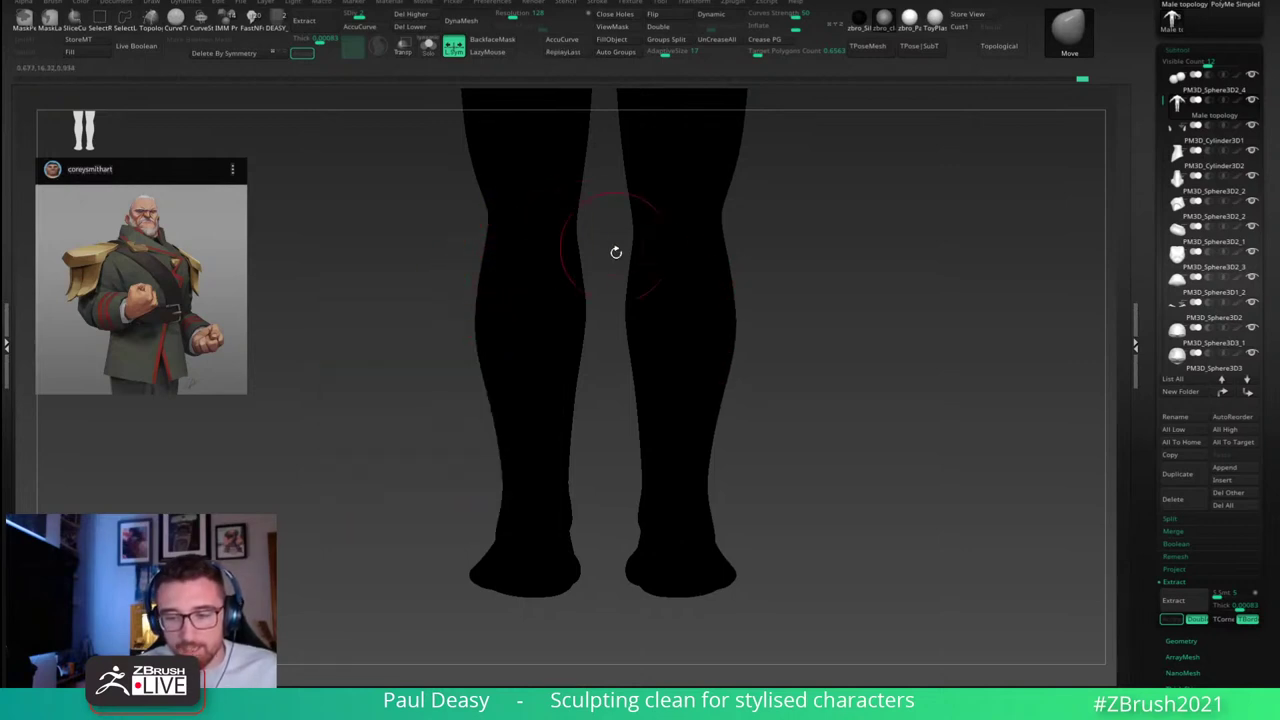
Step: Nudge the inner calf contour around its widest point with small Move strokes and adjust the brush size
{"action": "right_click", "coordinate": [585, 344]}
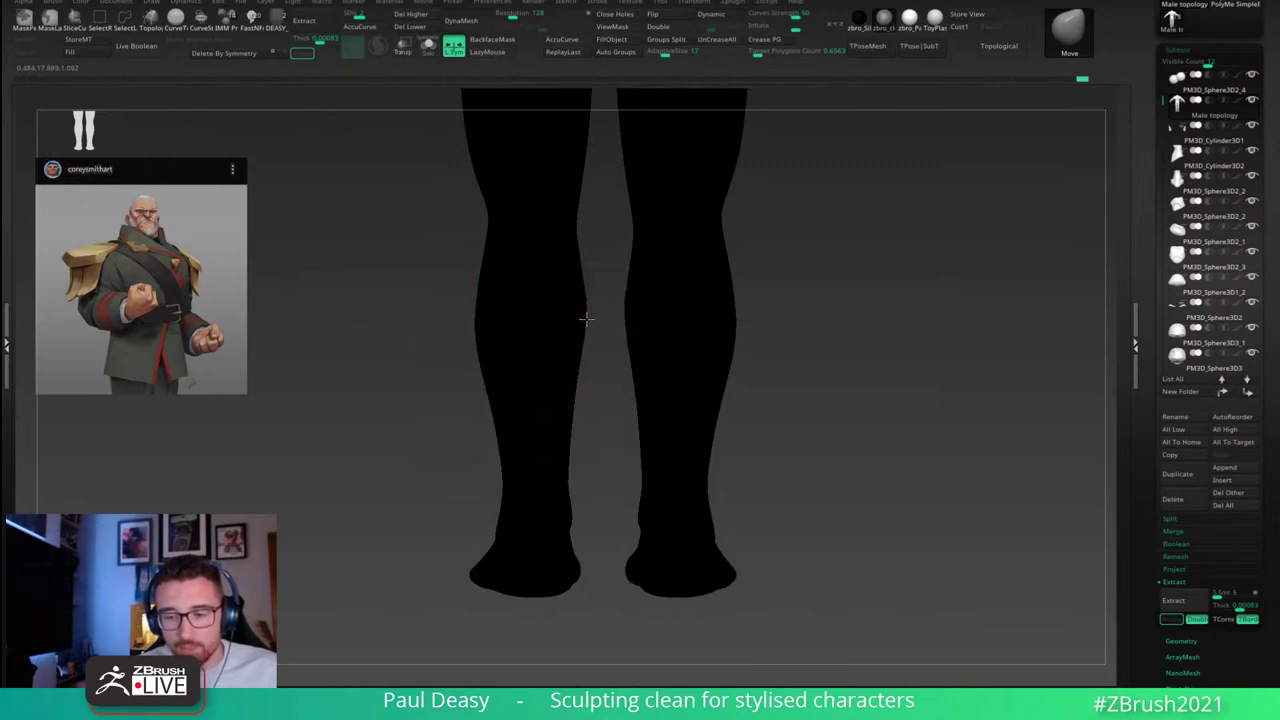
{"action": "right_click", "coordinate": [588, 316]}
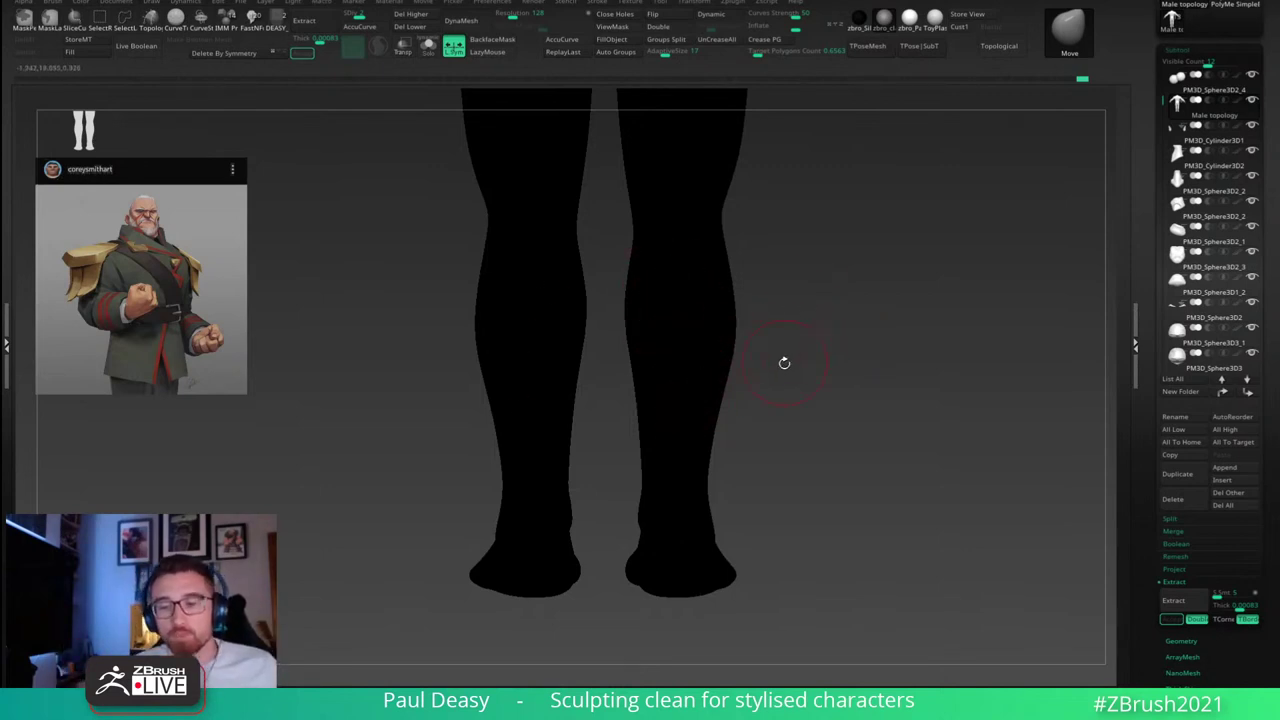
{"action": "key", "text": "space"}
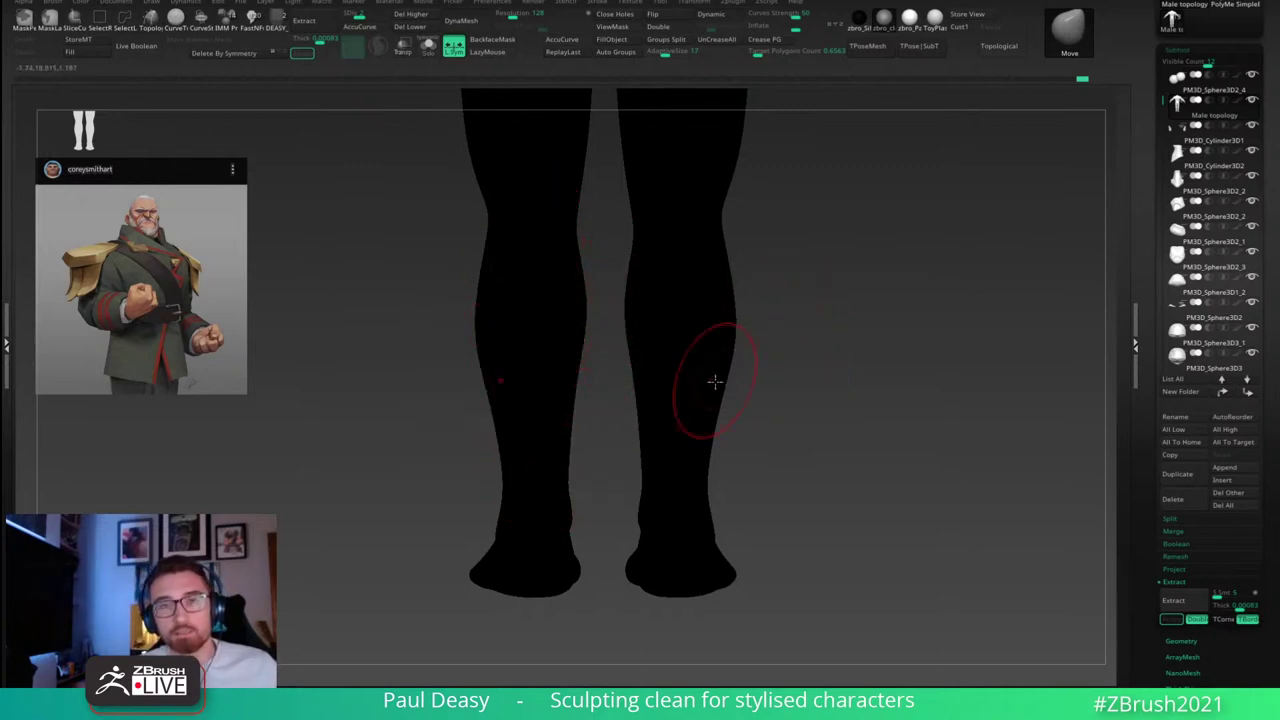
{"action": "key", "text": "shift"}
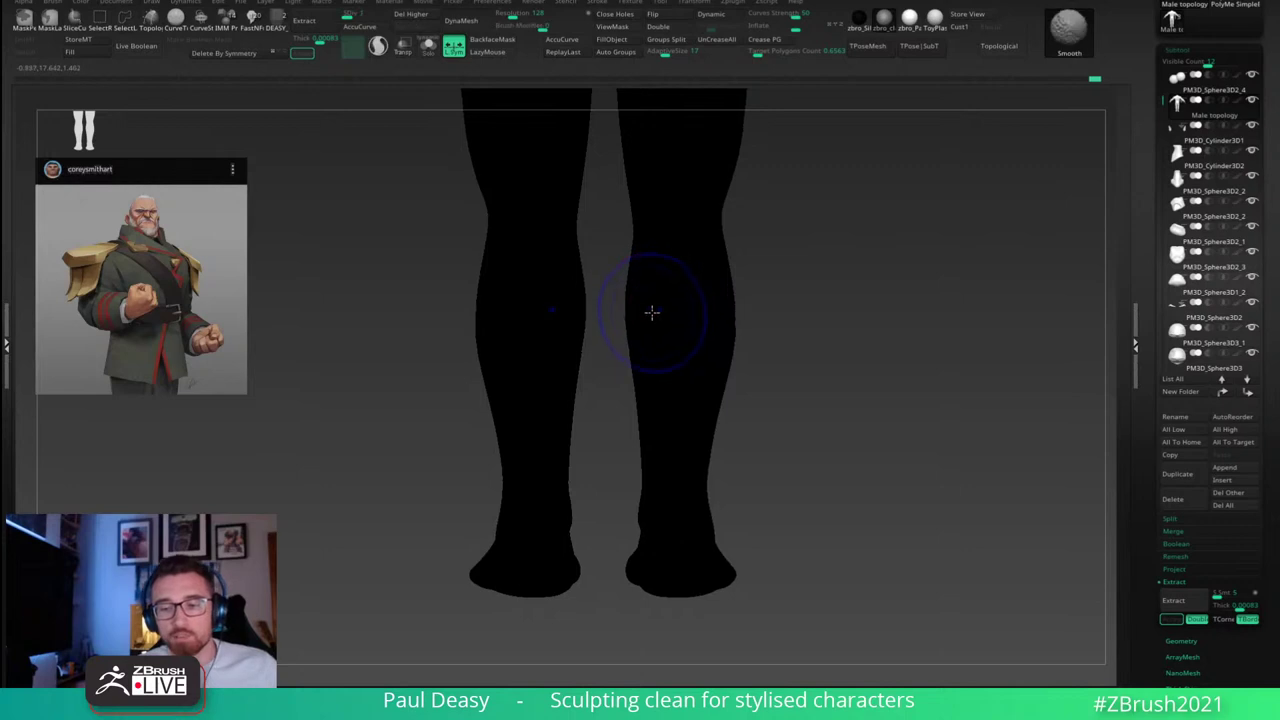
{"action": "right_click_drag", "start_coordinate": [573, 305], "coordinate": [579, 301], "text": "alt"}
{"action": "mouse_move", "coordinate": [571, 294]}
{"action": "left_mouse_down"}
{"action": "mouse_move", "coordinate": [529, 402]}
{"action": "mouse_move", "coordinate": [527, 335]}
{"action": "mouse_move", "coordinate": [548, 286]}
{"action": "left_mouse_up"}
{"action": "key", "text": "ctrl"}
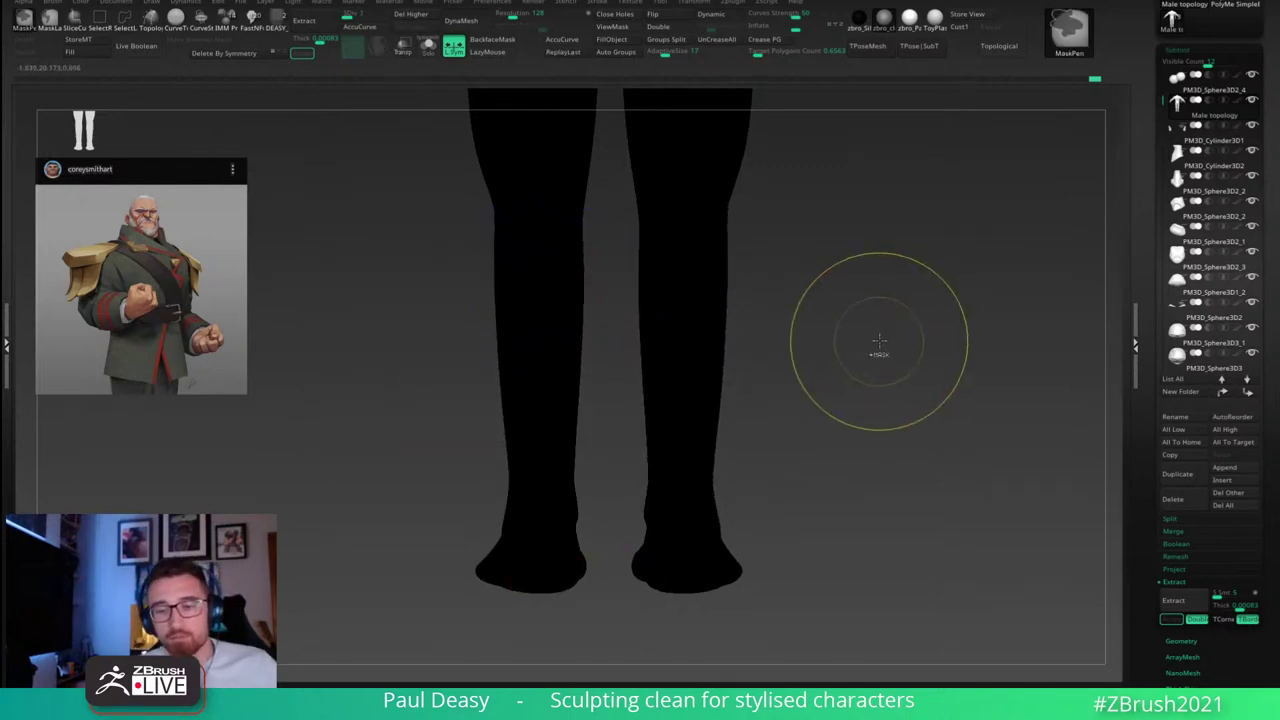
{"action": "key", "text": "ctrl+z"}
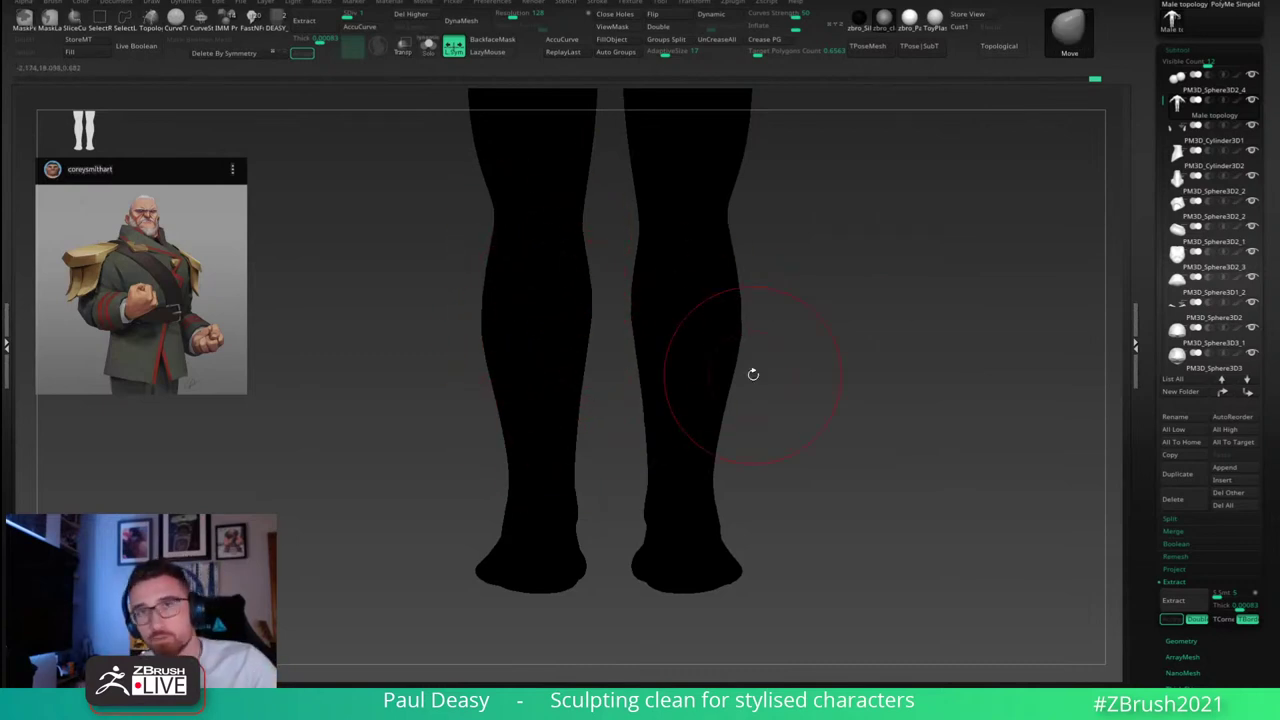
Step: Pull the inner calf edge slightly with a resized Move brush, and raise the subdivision to level 4
{"action": "key", "text": "space"}
{"action": "left_click_drag", "start_coordinate": [613, 314], "coordinate": [608, 312]}
{"action": "key", "text": "d"}
{"action": "key", "text": "d"}
{"action": "key", "text": "d"}
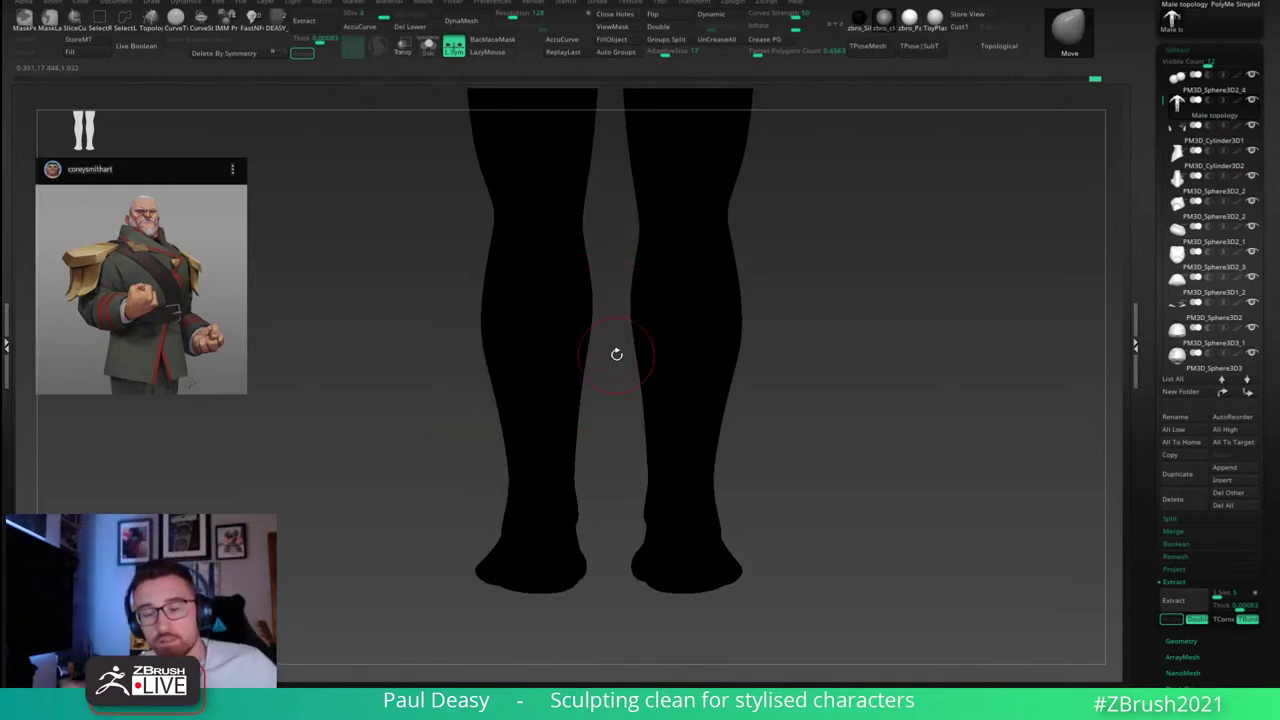
Step: Shape the inner calf bulge and the outer contour just below the knee with Move strokes at subdivision level 4
{"action": "key", "text": "space"}
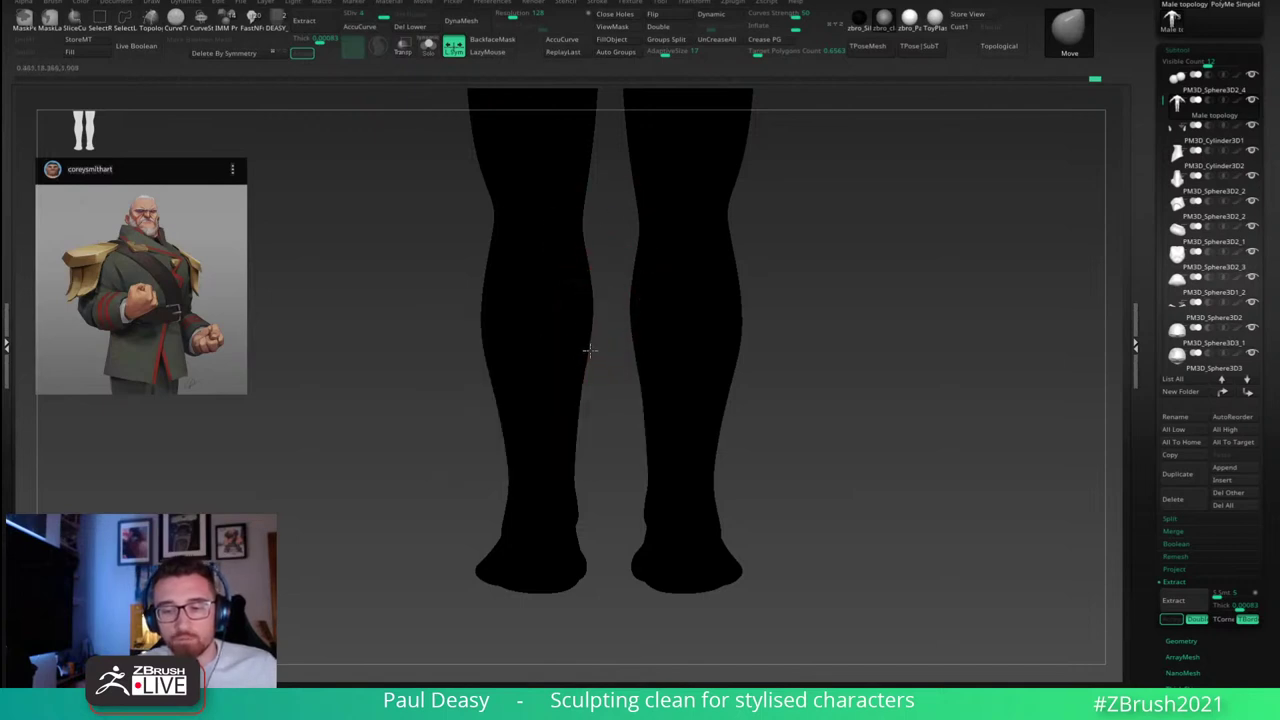
{"action": "left_click_drag", "start_coordinate": [585, 346], "coordinate": [593, 316]}
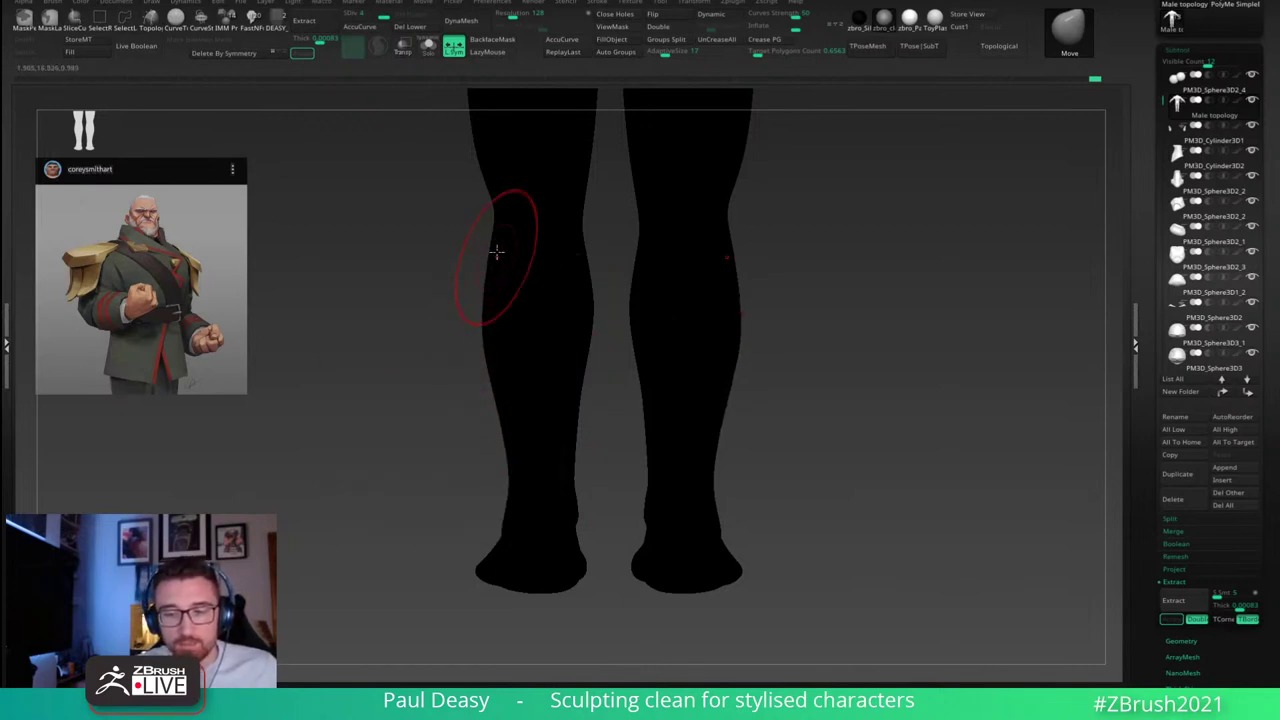
{"action": "left_click_drag", "start_coordinate": [495, 244], "coordinate": [493, 247]}
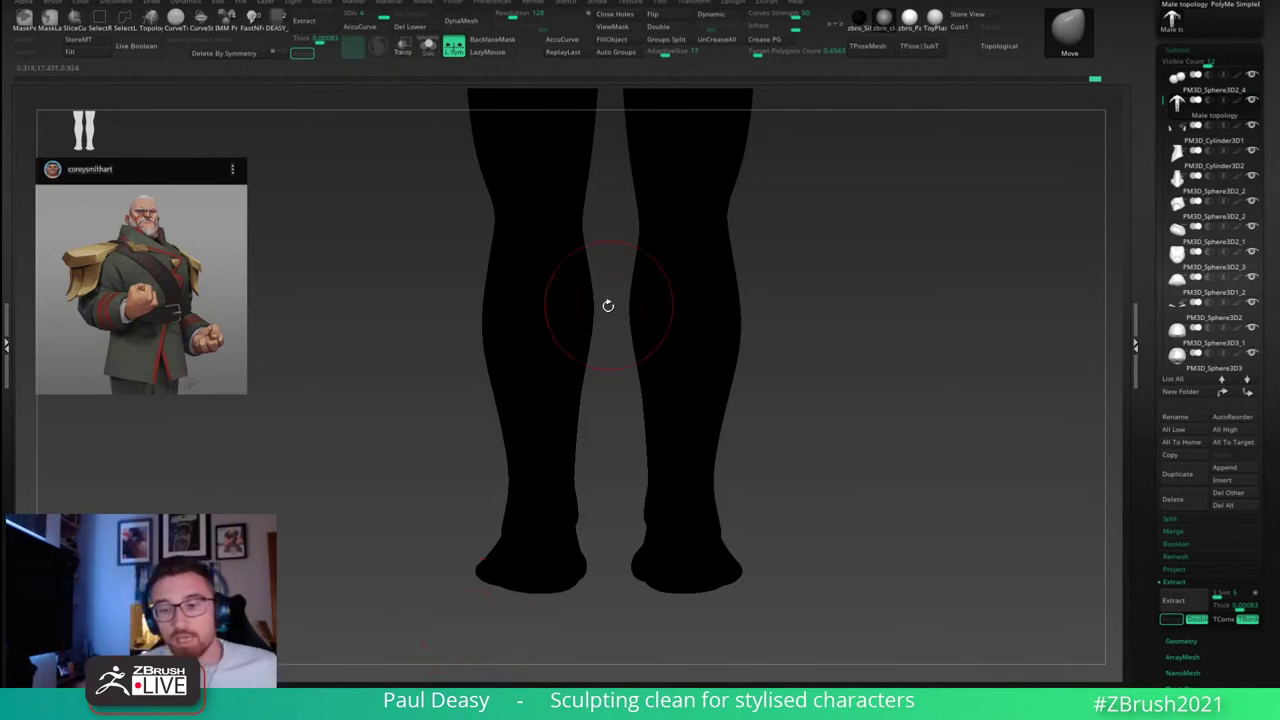
{"action": "key", "text": "space"}
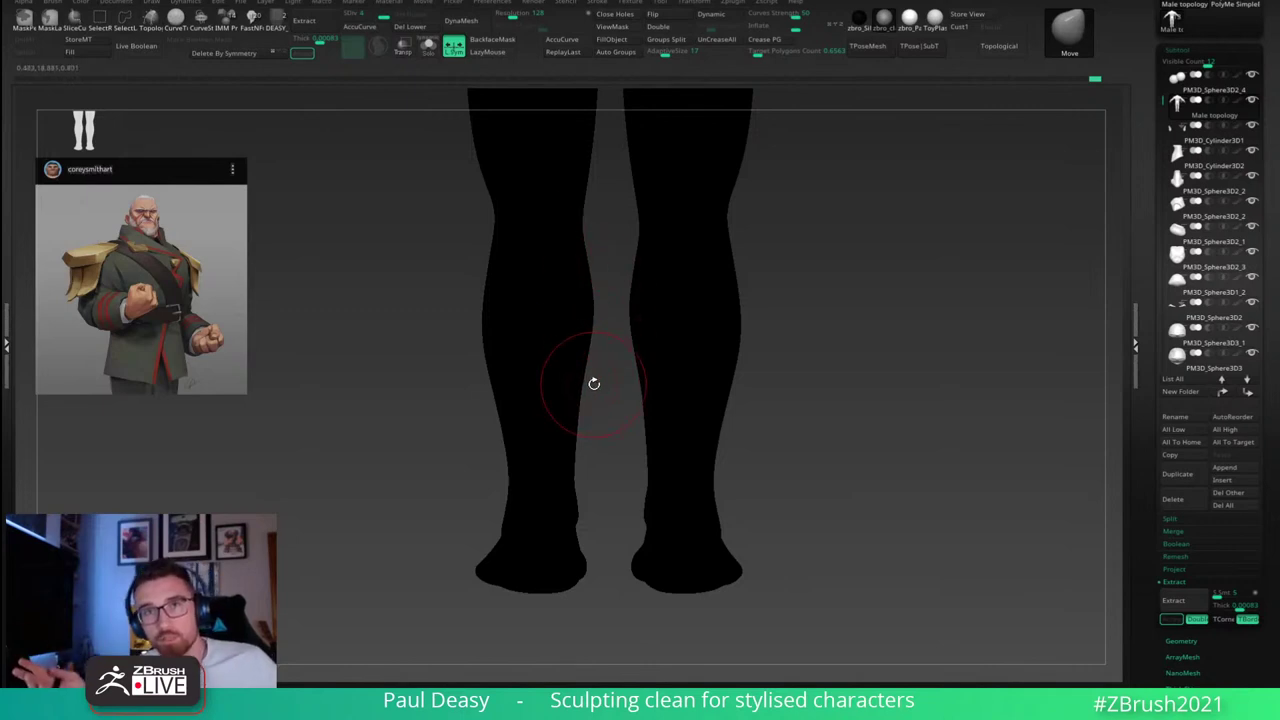
{"action": "key", "text": "shift"}
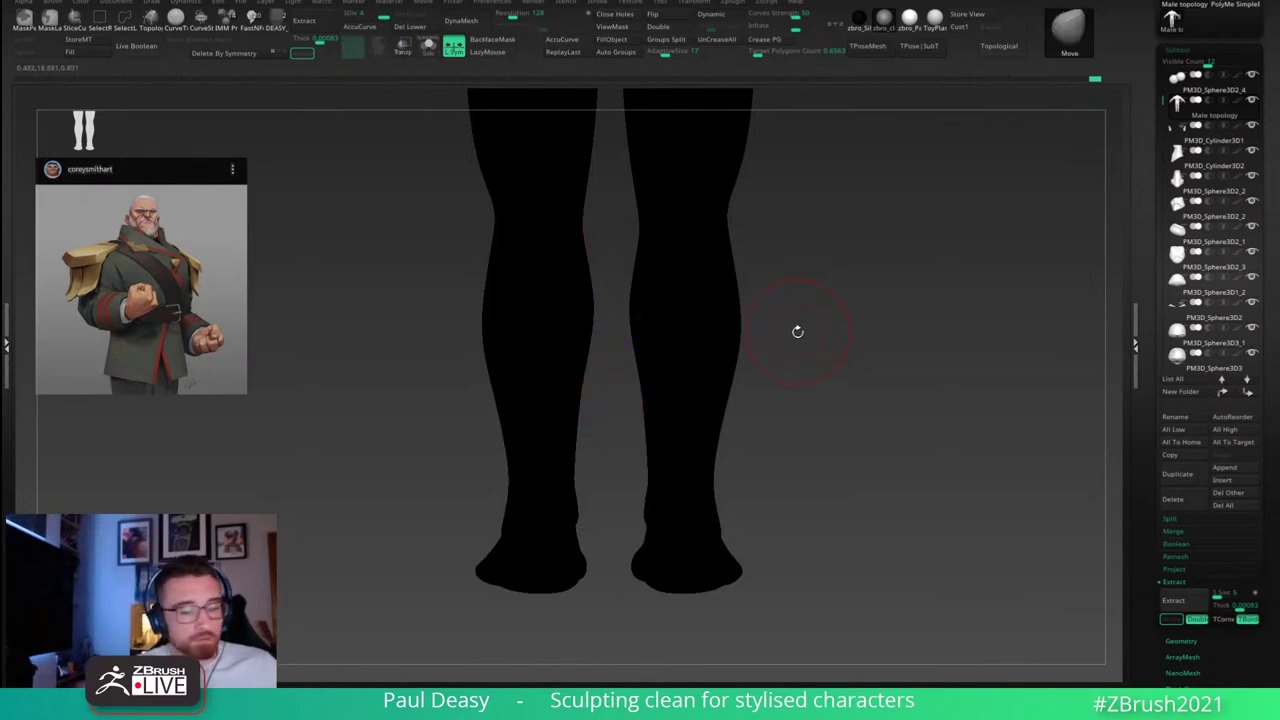
Step: Examine the calf's profile from the side view
{"action": "mouse_move", "coordinate": [834, 303]}
{"action": "left_mouse_down"}
{"action": "mouse_move", "coordinate": [790, 350]}
{"action": "mouse_move", "coordinate": [845, 347]}
{"action": "mouse_move", "coordinate": [834, 337]}
{"action": "mouse_move", "coordinate": [840, 360]}
{"action": "left_mouse_up"}
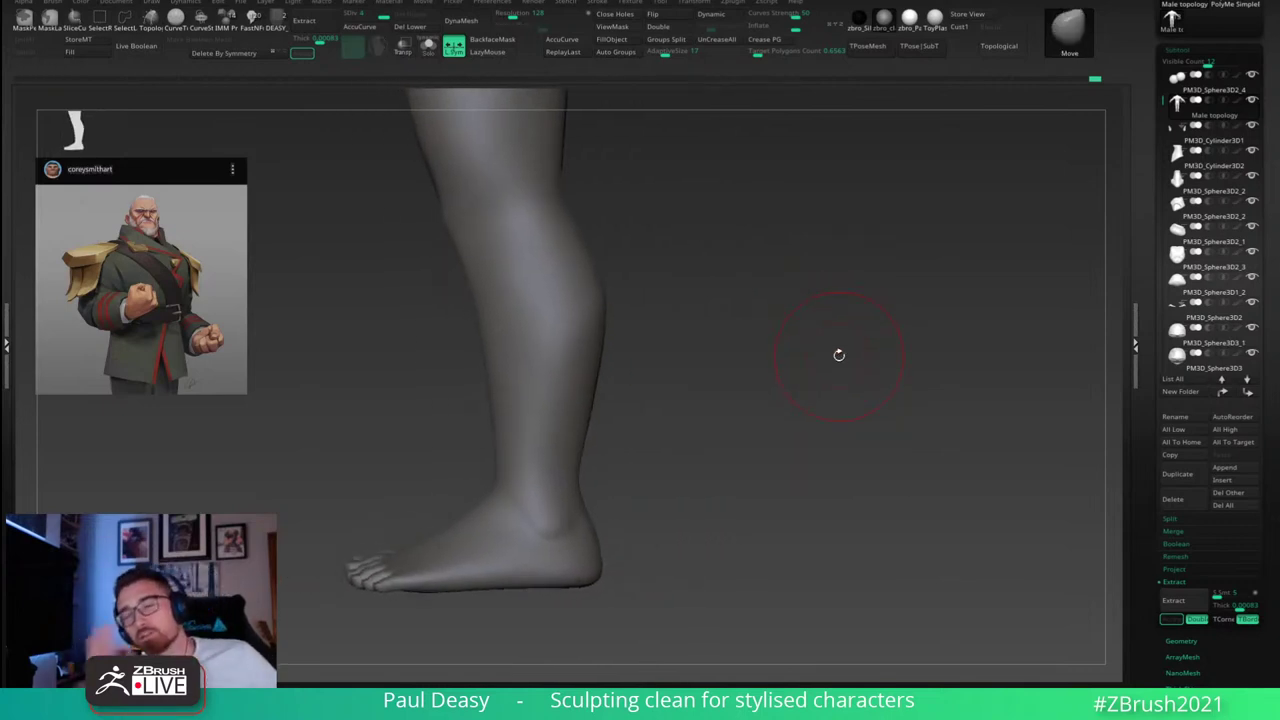
{"action": "key", "text": "shift"}
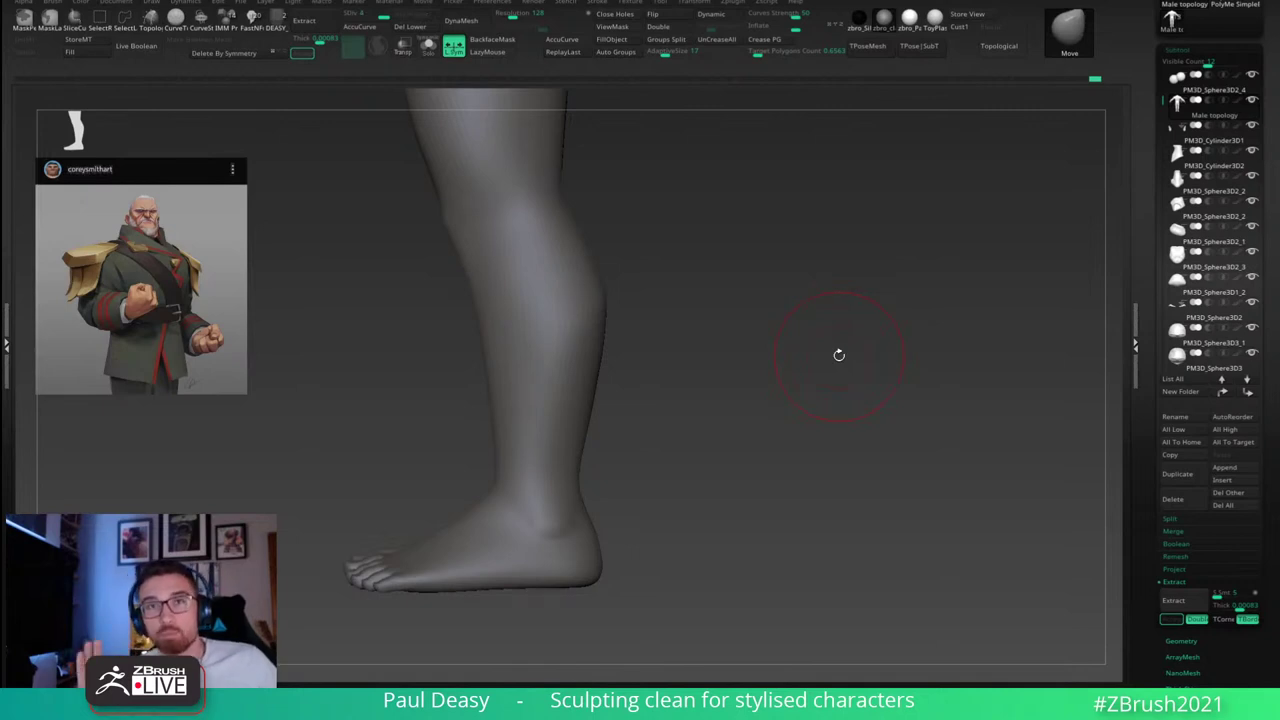
{"action": "left_click_drag", "start_coordinate": [848, 315], "coordinate": [867, 348], "text": "alt"}
{"action": "key", "text": "space"}
{"action": "left_click", "coordinate": [859, 316]}
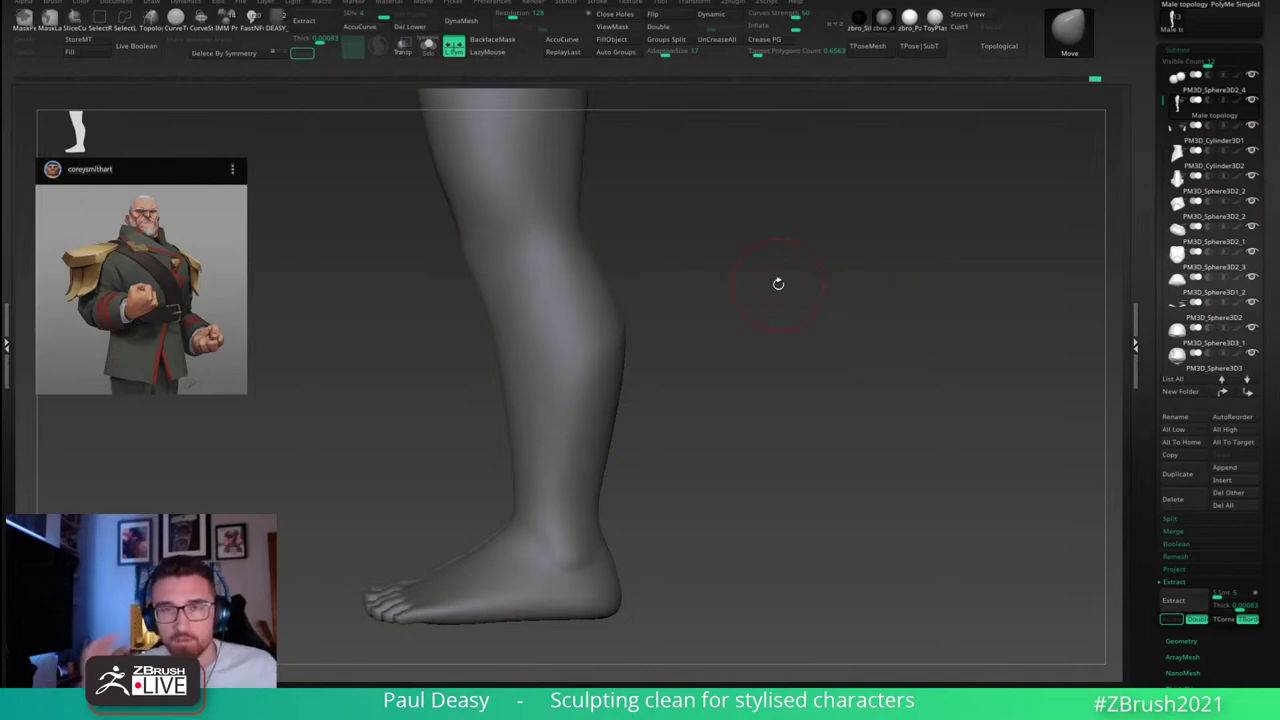
{"action": "left_click_drag", "start_coordinate": [828, 324], "coordinate": [790, 332], "text": "alt"}
Step: Lower the subdivision to level 1 and mask the lower leg from the knee down with a softened Transpose topology mask
{"action": "key", "text": "shift+d"}
{"action": "key", "text": "shift+d"}
{"action": "key", "text": "shift+d"}
{"action": "key", "text": "w"}
{"action": "right_click_drag", "start_coordinate": [619, 307], "coordinate": [632, 298], "text": "ctrl"}
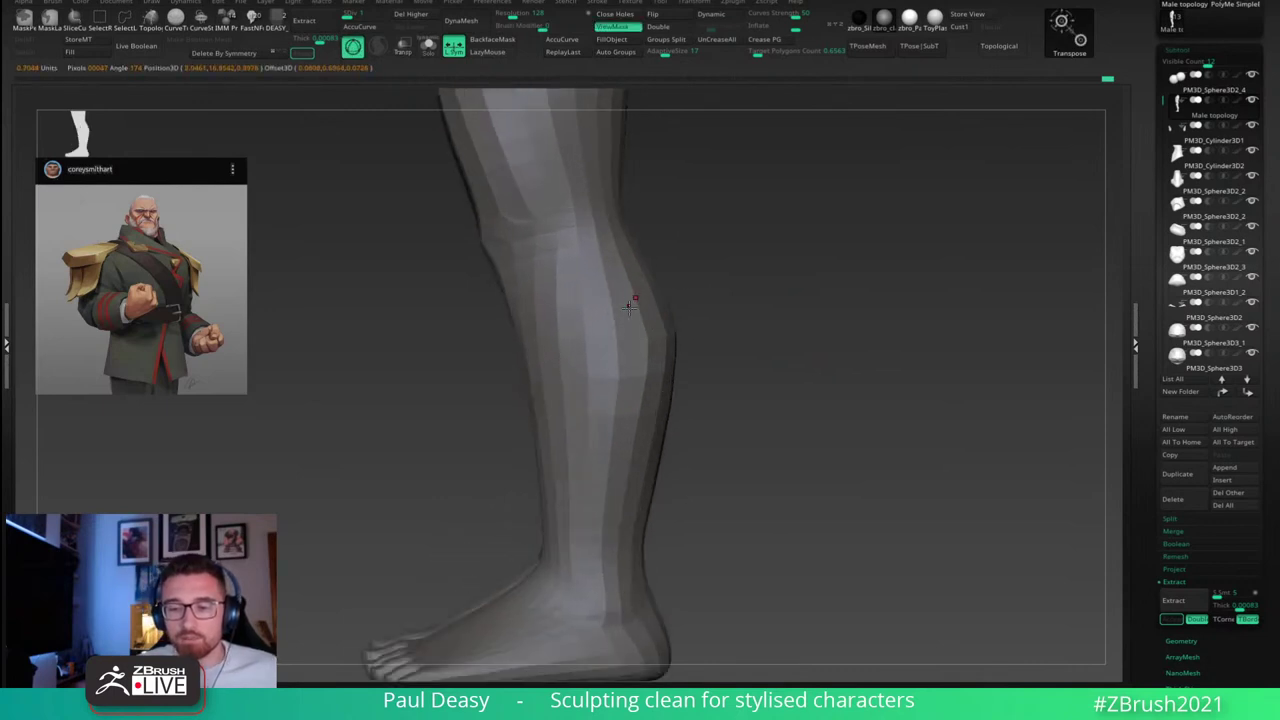
{"action": "left_click_drag", "start_coordinate": [604, 277], "coordinate": [615, 317], "text": "ctrl"}
{"action": "left_click", "coordinate": [744, 294], "text": "ctrl"}
{"action": "left_click", "coordinate": [642, 388], "text": "ctrl"}
{"action": "key", "text": "q"}
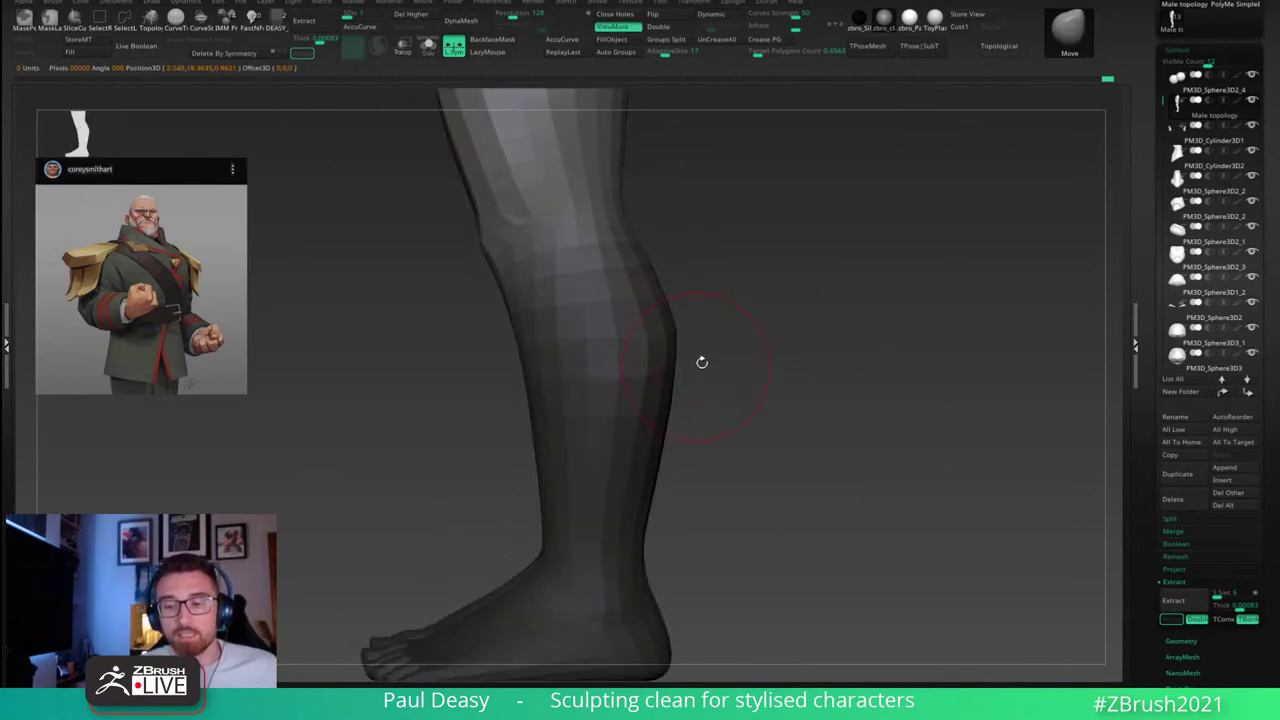
Step: Invert the leg mask and shift the lower leg slightly downward with the Transpose gizmo
{"action": "mouse_move", "coordinate": [753, 327]}
{"action": "left_mouse_down", "text": "alt"}
{"action": "mouse_move", "coordinate": [738, 330]}
{"action": "mouse_move", "coordinate": [750, 328]}
{"action": "left_mouse_up", "text": "alt"}
{"action": "left_click", "coordinate": [737, 330], "text": "ctrl"}
{"action": "key", "text": "w"}
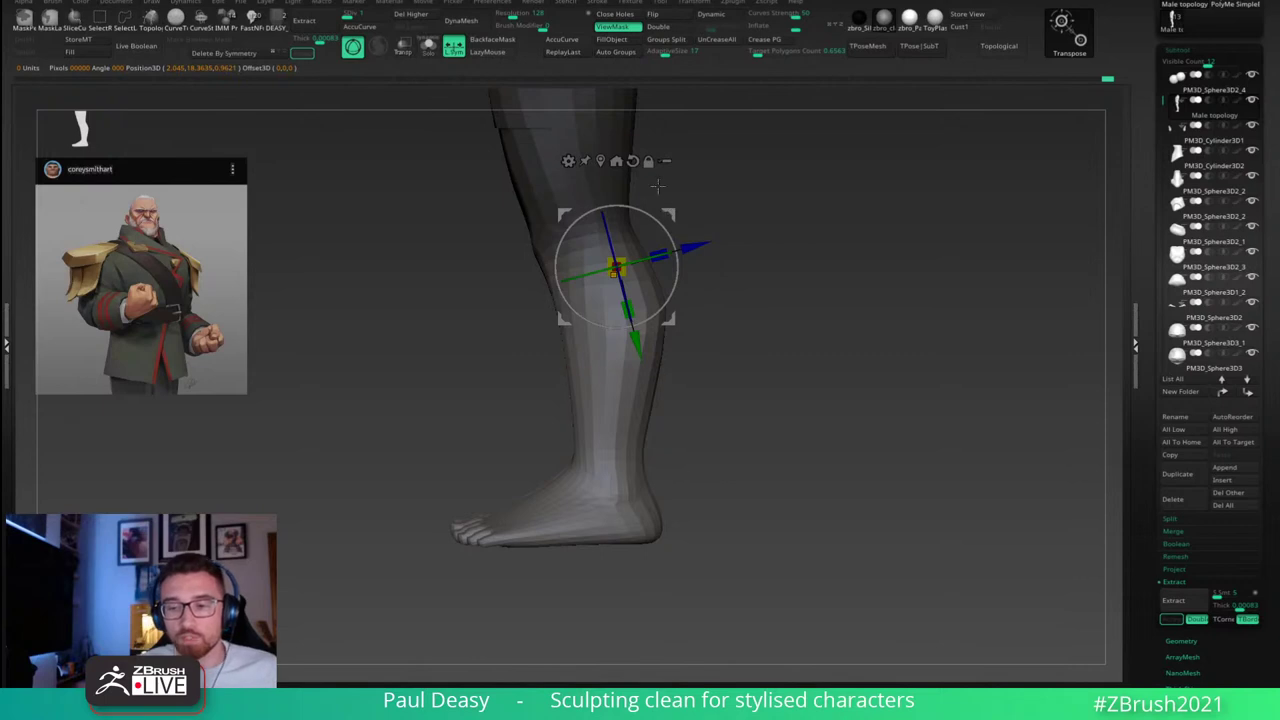
{"action": "left_click_drag", "start_coordinate": [668, 214], "coordinate": [669, 224]}
{"action": "mouse_move", "coordinate": [737, 246]}
{"action": "left_mouse_down", "text": "alt"}
{"action": "mouse_move", "coordinate": [729, 213]}
{"action": "mouse_move", "coordinate": [755, 287]}
{"action": "mouse_move", "coordinate": [846, 283]}
{"action": "mouse_move", "coordinate": [791, 306]}
{"action": "mouse_move", "coordinate": [683, 288]}
{"action": "left_mouse_up", "text": "alt"}
{"action": "key", "text": "q"}
Step: Smooth the front of the lower leg at subdivision level 4 with a resized brush, and check the whole body's proportions
{"action": "key", "text": "space"}
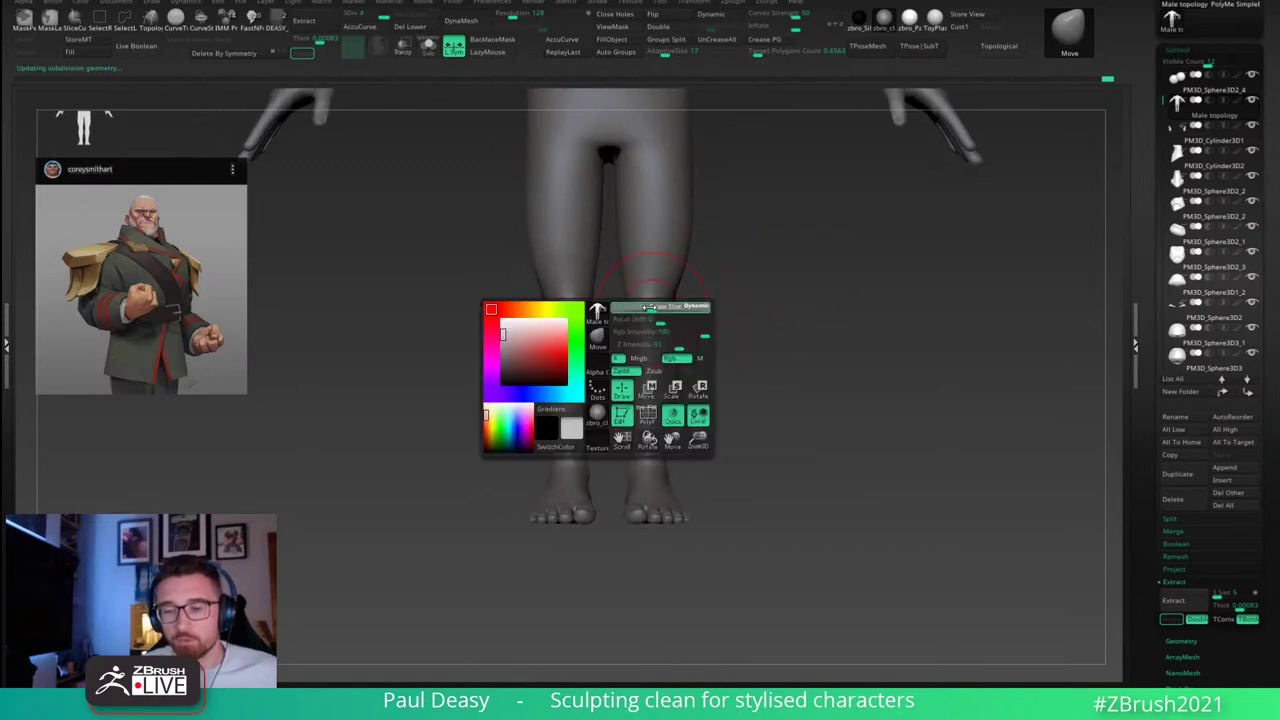
{"action": "key", "text": "space"}
{"action": "key", "text": "s"}
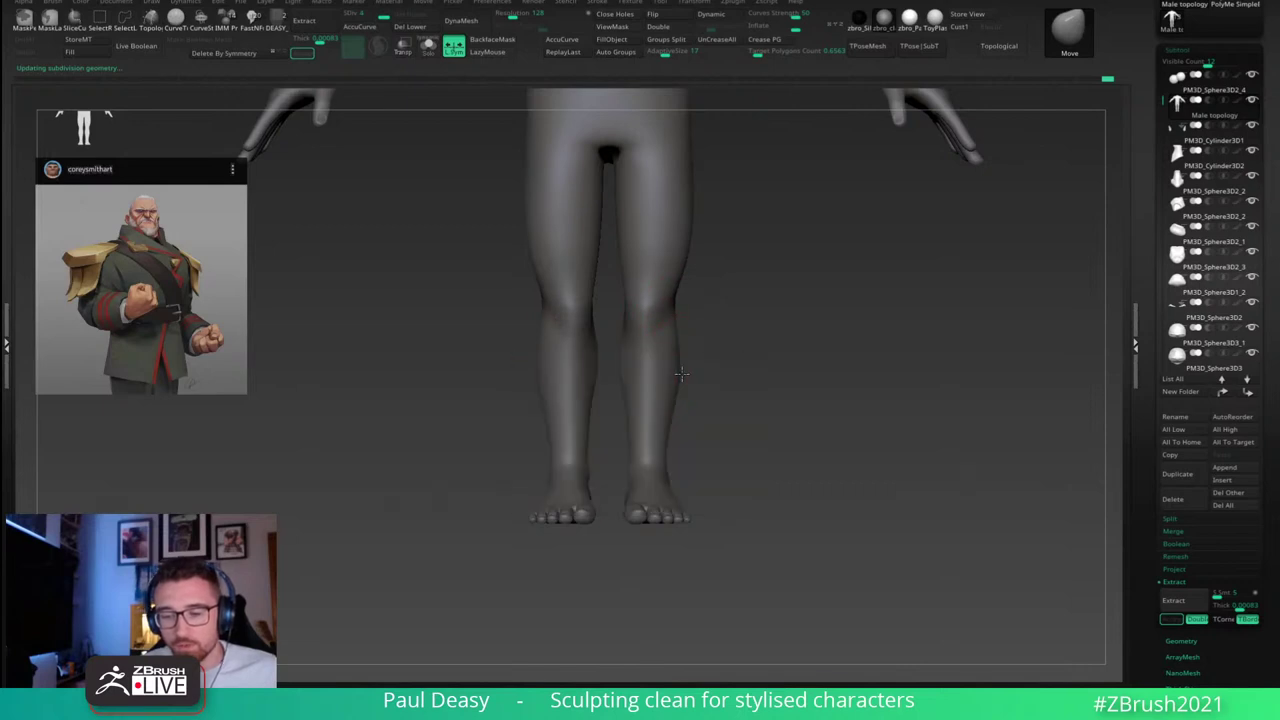
{"action": "left_click_drag", "start_coordinate": [646, 396], "coordinate": [641, 423], "text": "shift"}
{"action": "left_click_drag", "start_coordinate": [732, 310], "coordinate": [741, 380], "text": "alt"}
{"action": "key", "text": "space"}
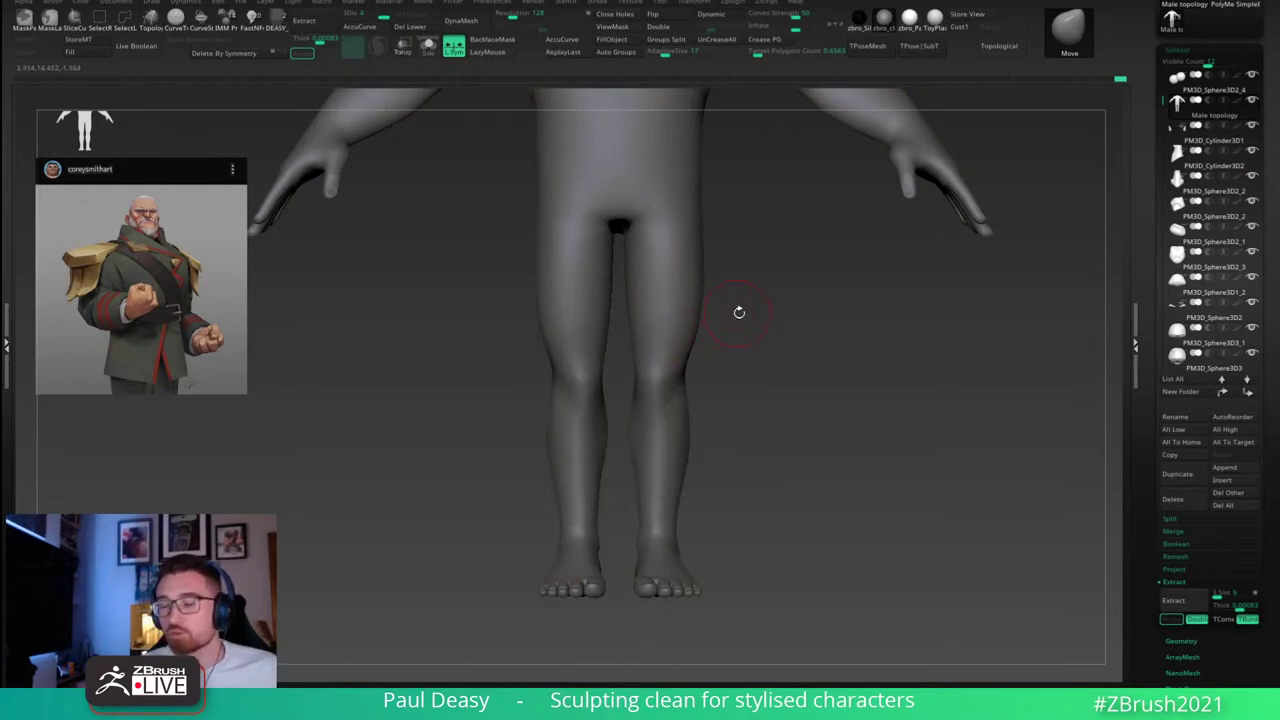
{"action": "left_click_drag", "start_coordinate": [737, 311], "coordinate": [724, 388], "text": "alt"}
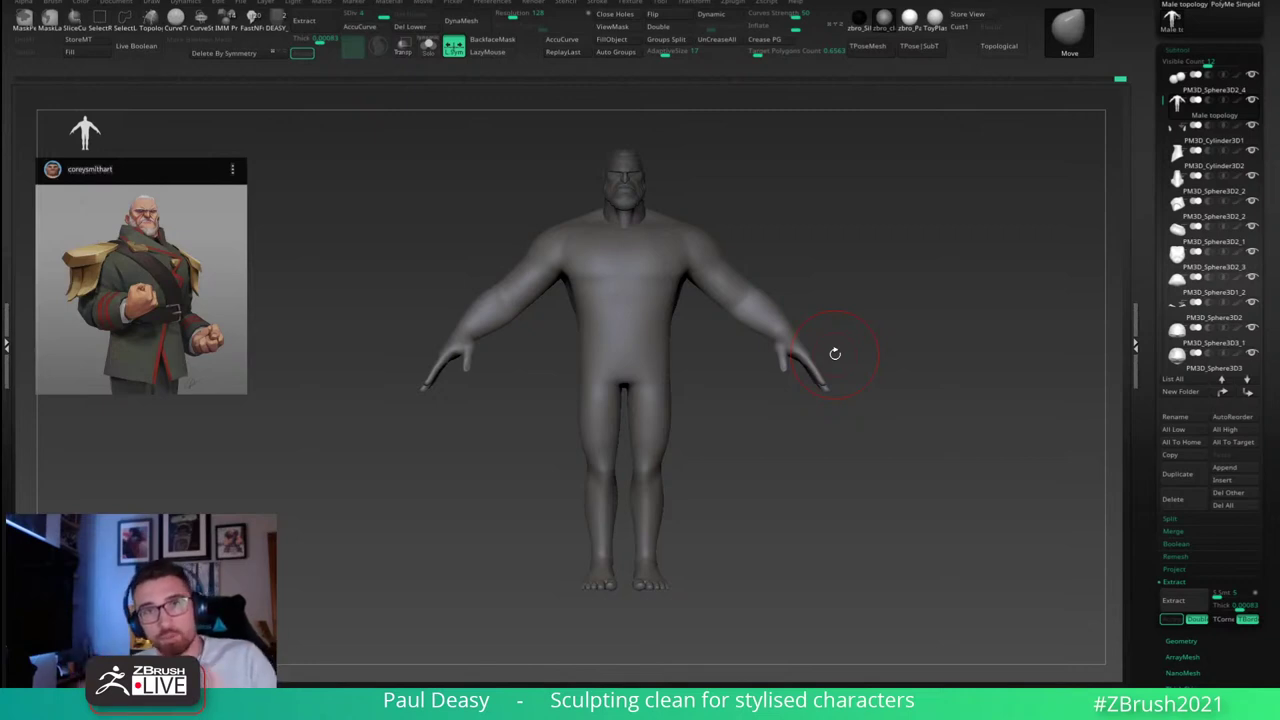
Step: At subdivision level 1, mask all but the forearms, move them about 0.11 units outward along the arm, and clear the mask
{"action": "mouse_move", "coordinate": [800, 294]}
{"action": "left_mouse_down"}
{"action": "mouse_move", "coordinate": [851, 280]}
{"action": "mouse_move", "coordinate": [839, 310]}
{"action": "left_mouse_up"}
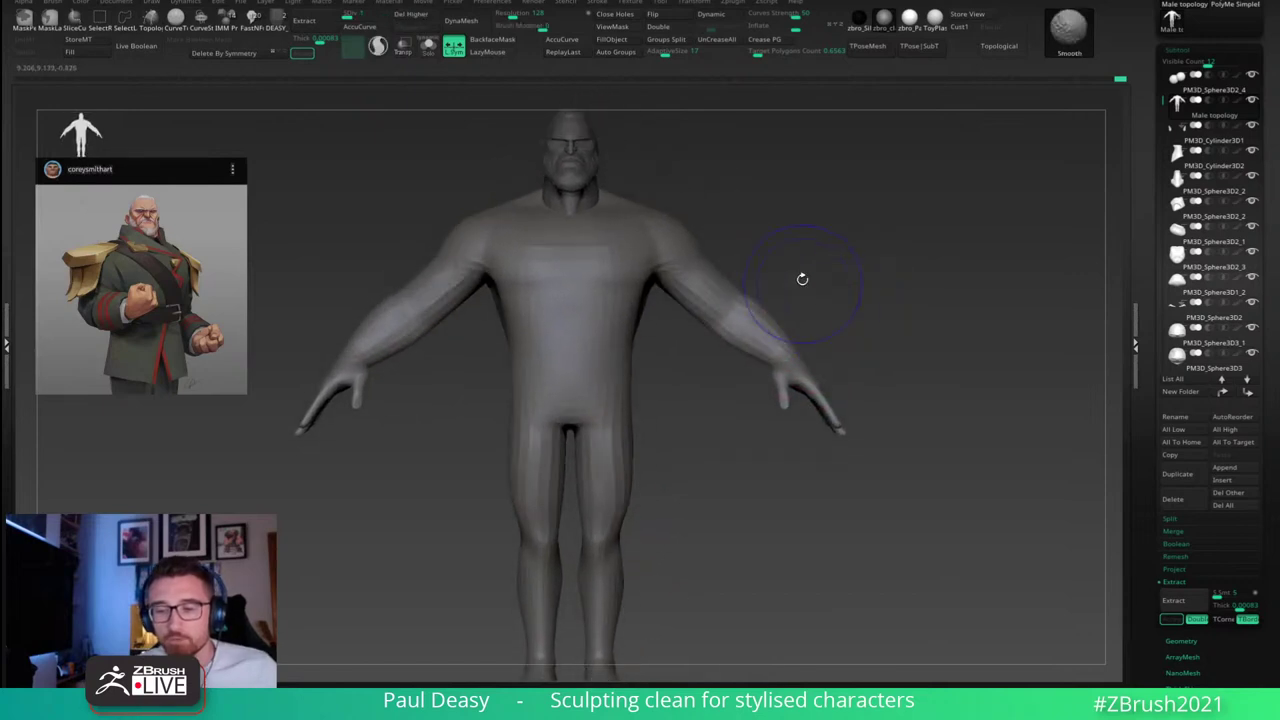
{"action": "key", "text": "w"}
{"action": "mouse_move", "coordinate": [710, 290]}
{"action": "left_mouse_down", "text": "ctrl"}
{"action": "mouse_move", "coordinate": [748, 323]}
{"action": "mouse_move", "coordinate": [759, 357]}
{"action": "left_mouse_up", "text": "ctrl"}
{"action": "key", "text": "q"}
{"action": "key", "text": "w"}
{"action": "key", "text": "q"}
{"action": "key", "text": "w"}
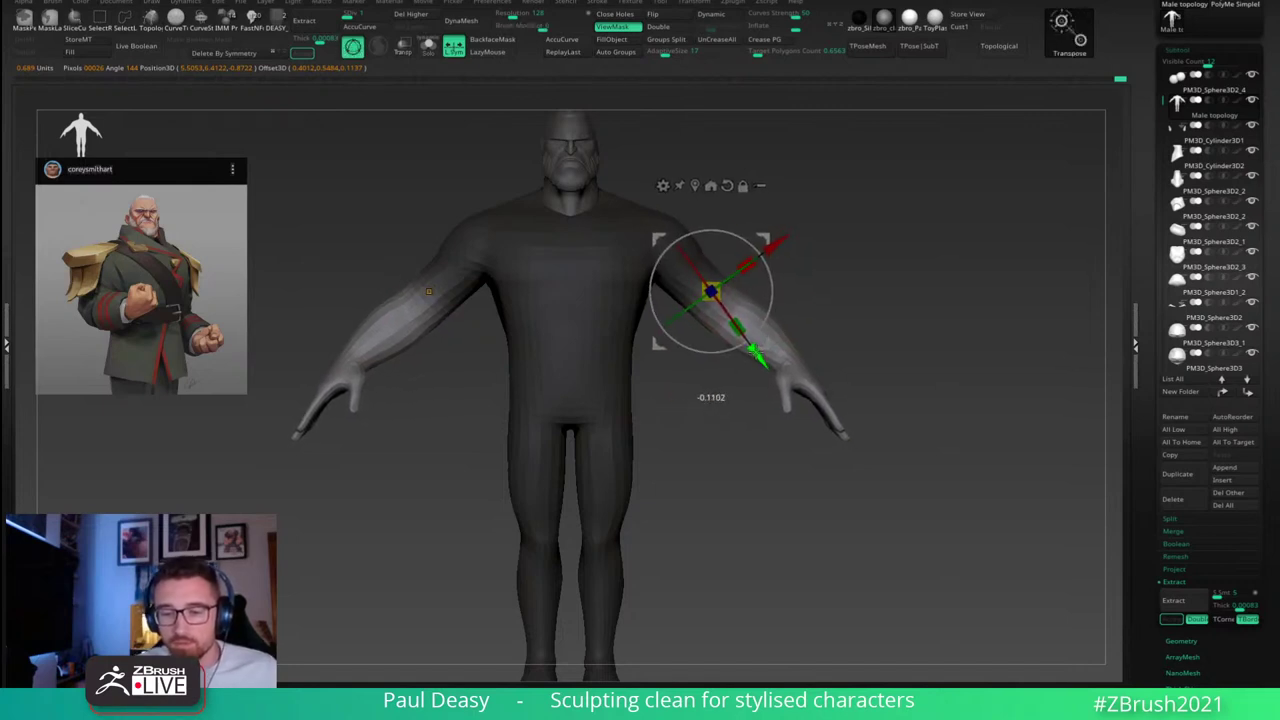
{"action": "key", "text": "q"}
{"action": "left_click", "coordinate": [835, 288], "text": "ctrl"}
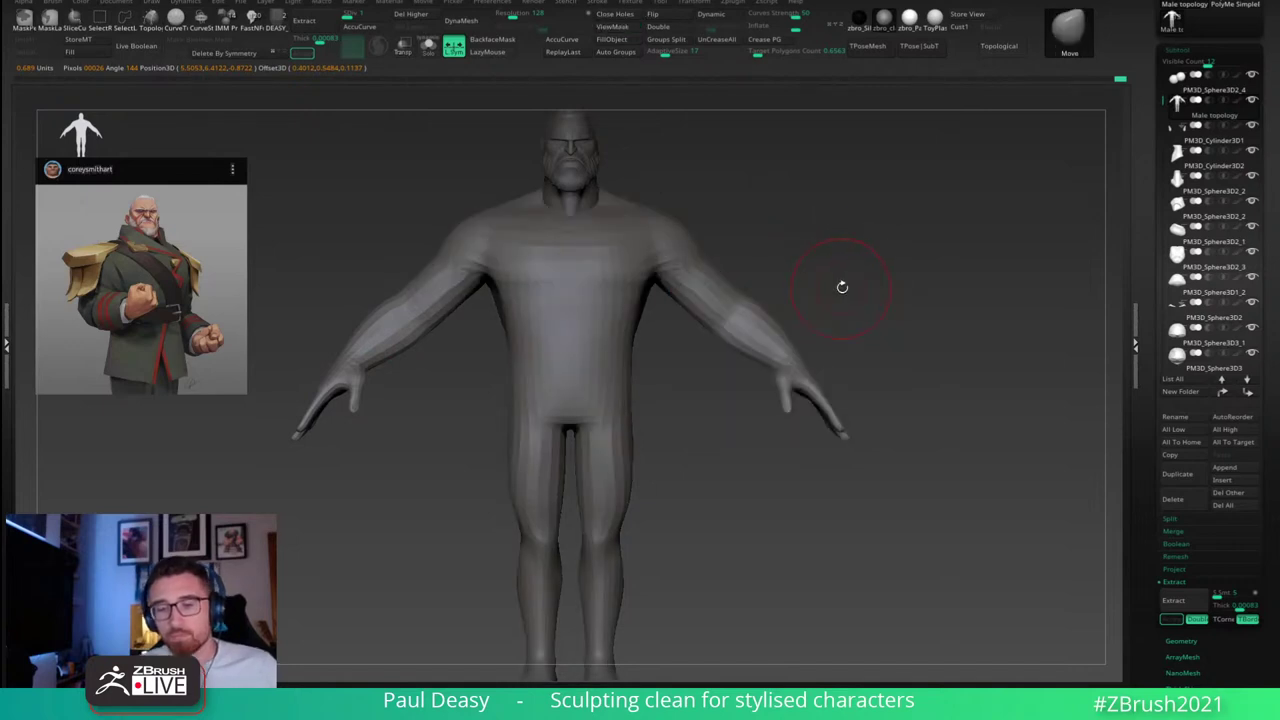
Step: Smooth the upper arm at a lower subdivision level with a resized brush, and return to subdivision level 4
{"action": "key", "text": "d"}
{"action": "left_click_drag", "start_coordinate": [826, 296], "coordinate": [774, 281]}
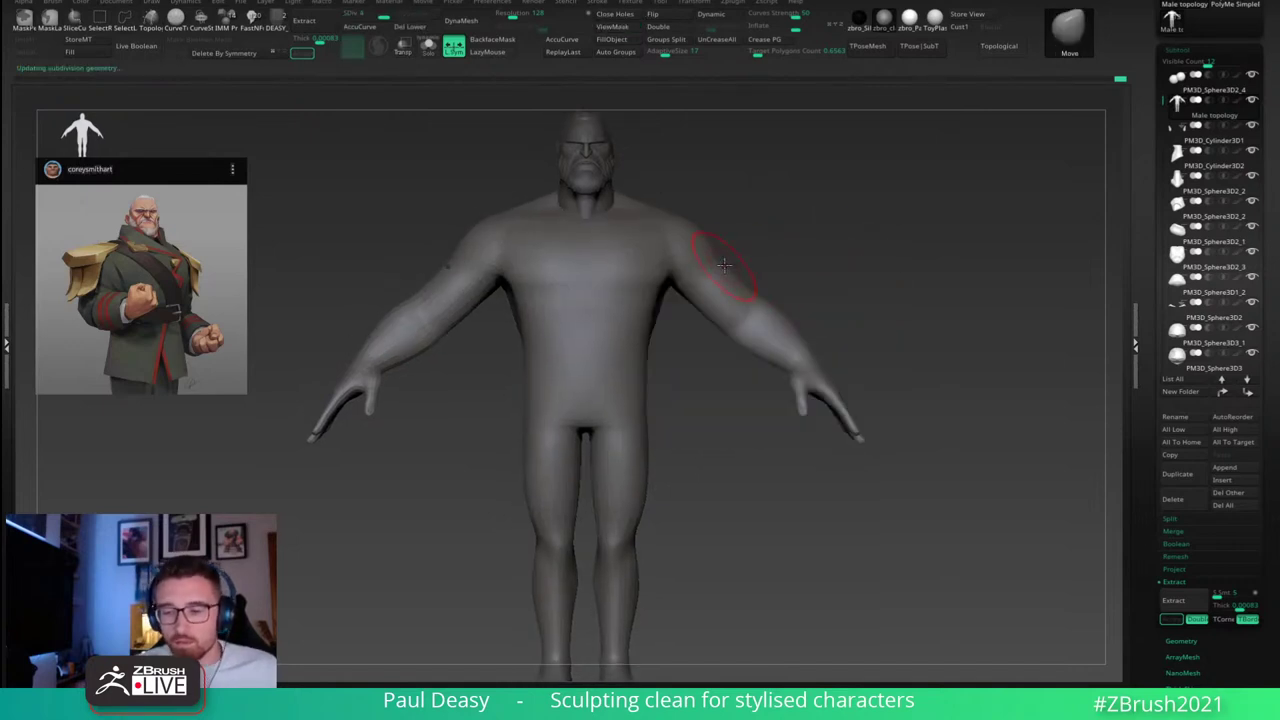
{"action": "key", "text": "shift+d"}
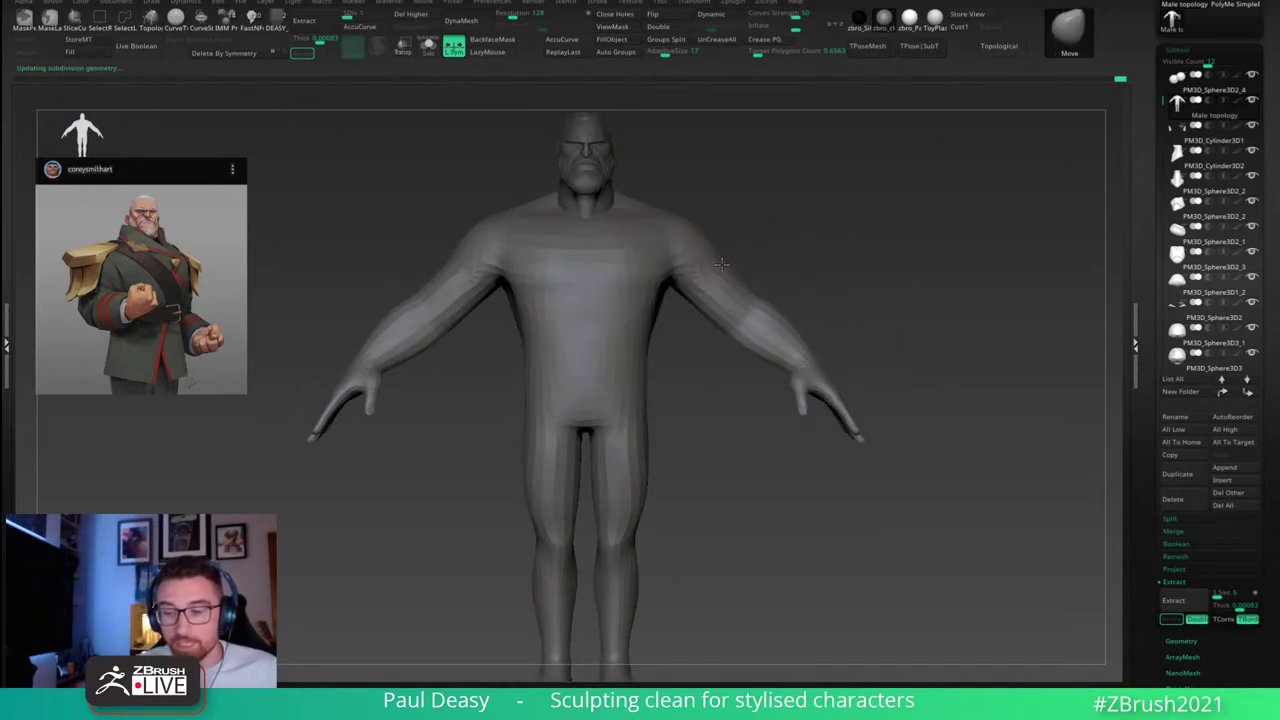
{"action": "key", "text": "space"}
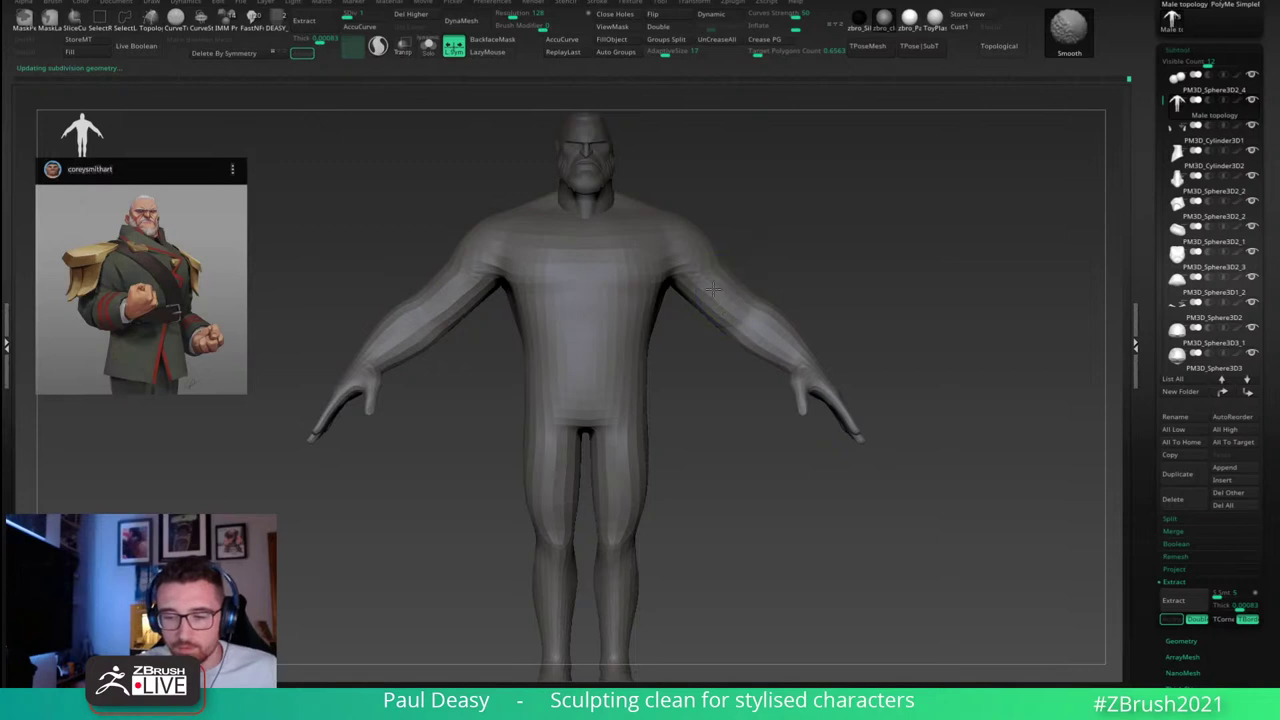
{"action": "key", "text": "d"}
{"action": "key", "text": "d"}
{"action": "key", "text": "d"}
Step: Refine the upper arm and elbow silhouette from the side with a resized Move brush
{"action": "left_click_drag", "start_coordinate": [809, 277], "coordinate": [847, 265], "text": "shift"}
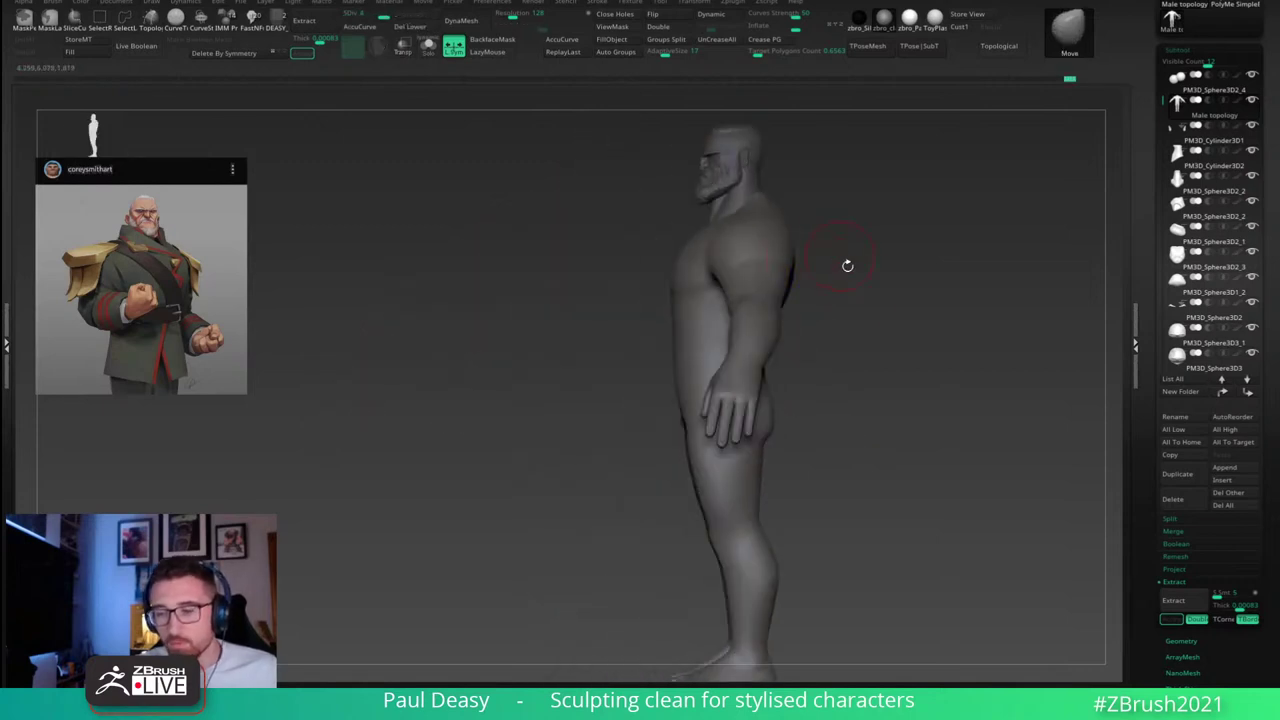
{"action": "key", "text": "space"}
{"action": "left_click", "coordinate": [740, 295]}
{"action": "mouse_move", "coordinate": [749, 263]}
{"action": "right_mouse_down"}
{"action": "mouse_move", "coordinate": [742, 294]}
{"action": "mouse_move", "coordinate": [734, 285]}
{"action": "right_mouse_up"}
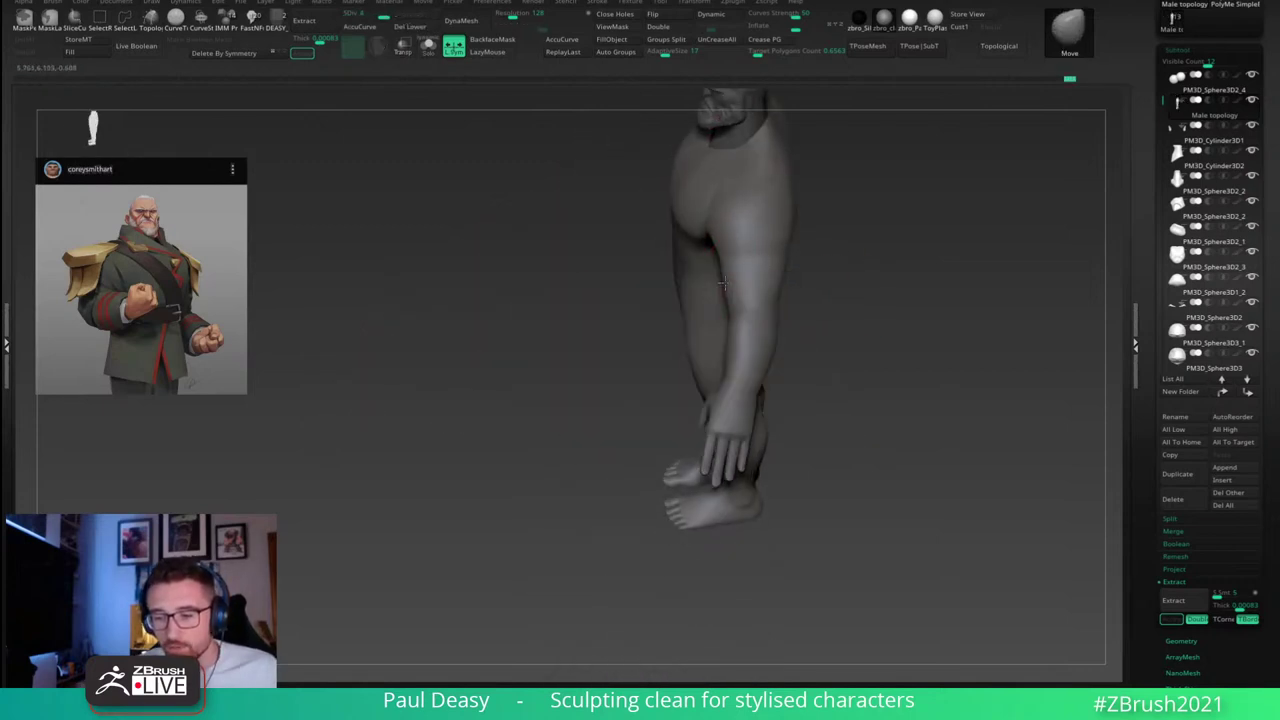
{"action": "left_click_drag", "start_coordinate": [842, 287], "coordinate": [811, 357]}
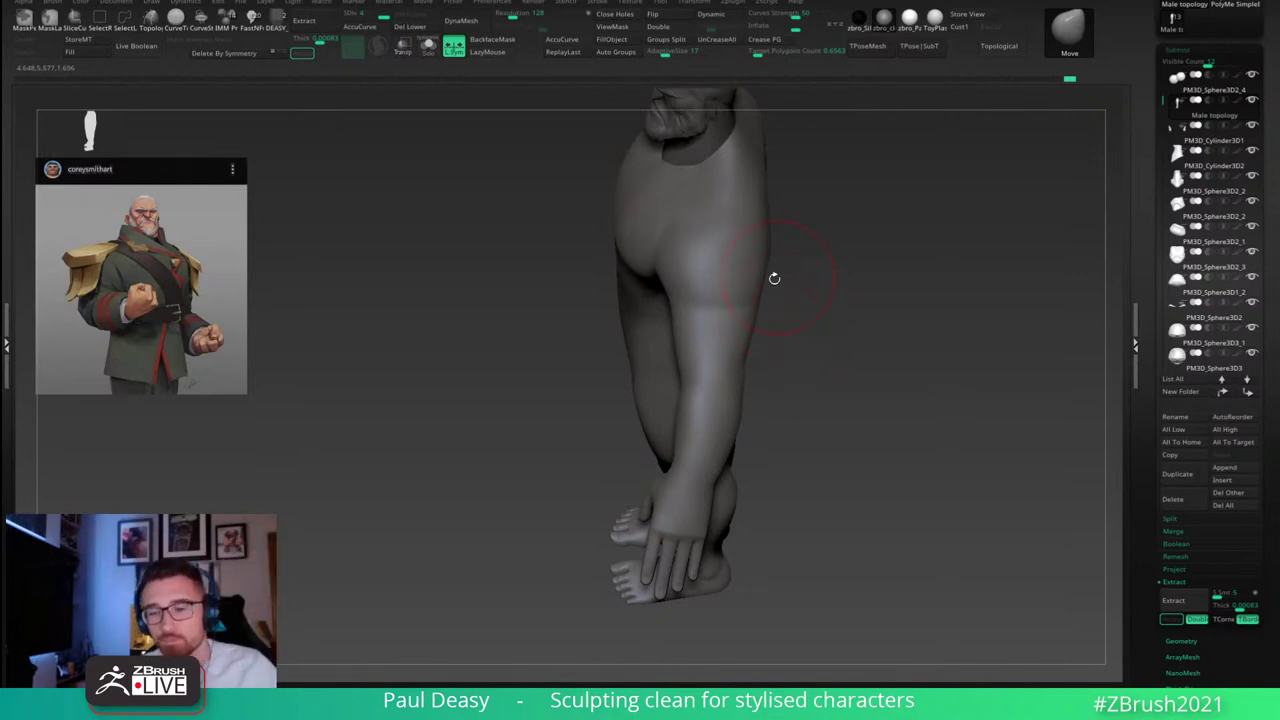
{"action": "mouse_move", "coordinate": [764, 270]}
{"action": "left_mouse_down"}
{"action": "mouse_move", "coordinate": [794, 271]}
{"action": "mouse_move", "coordinate": [749, 263]}
{"action": "mouse_move", "coordinate": [724, 303]}
{"action": "left_mouse_up"}
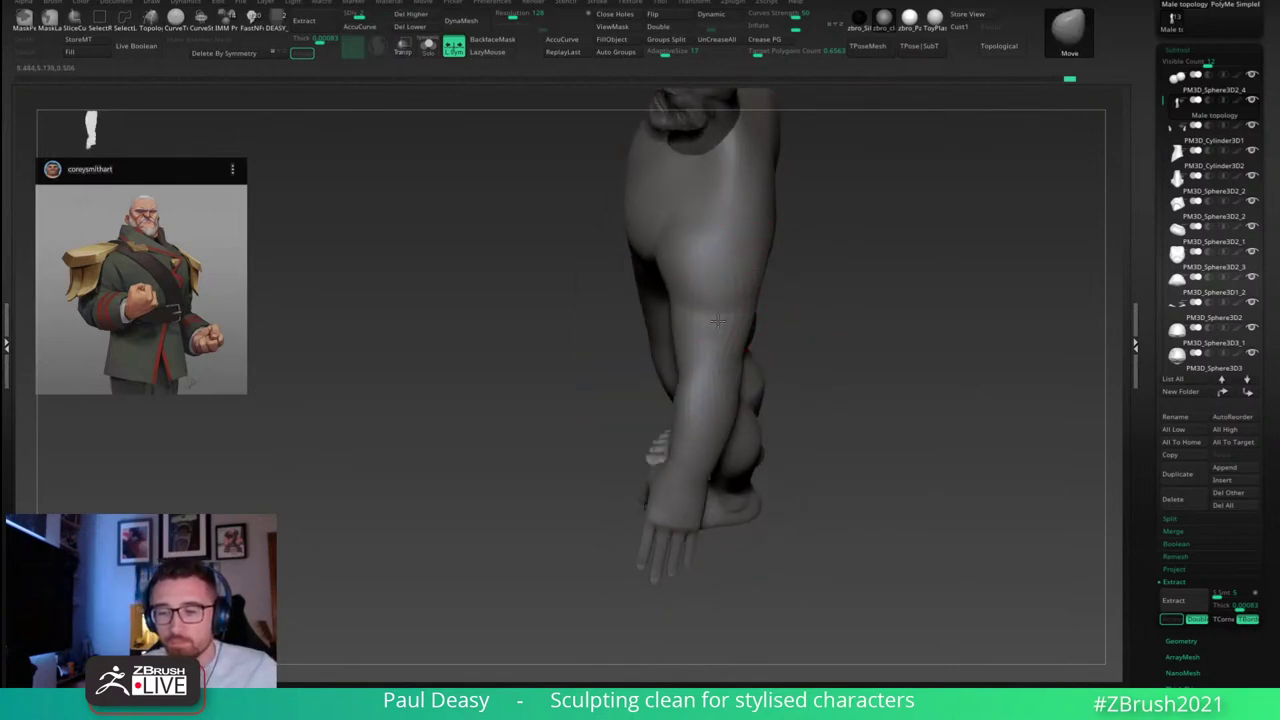
{"action": "left_click_drag", "start_coordinate": [809, 276], "coordinate": [863, 306]}
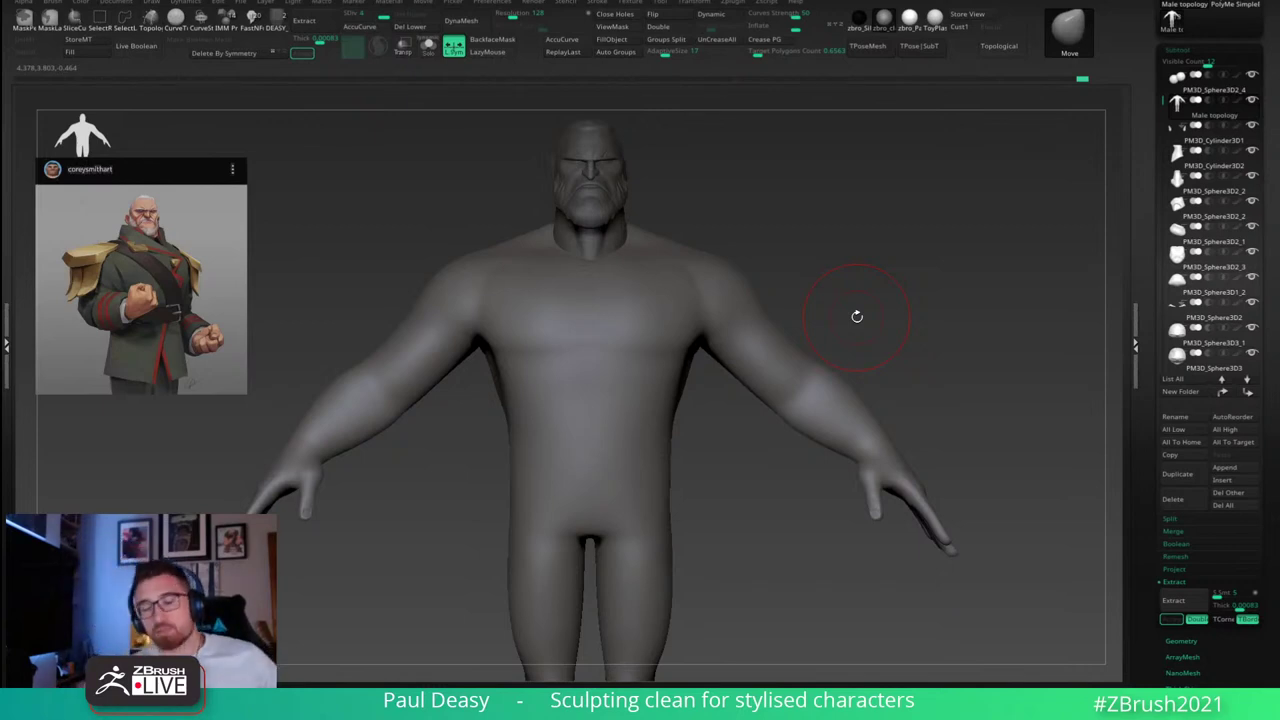
Step: Adjust the shoulder and armpit shape from the front and from above with a resized Move brush
{"action": "key", "text": "space"}
{"action": "key", "text": "space"}
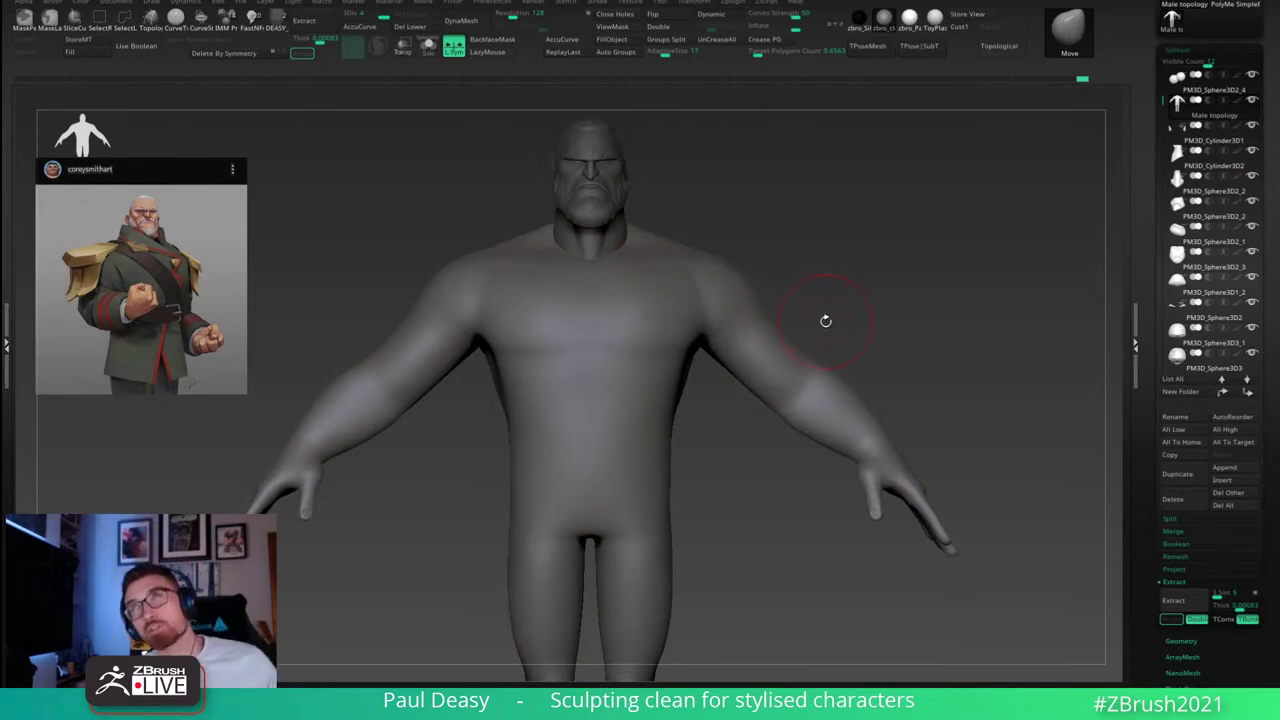
{"action": "key", "text": "space"}
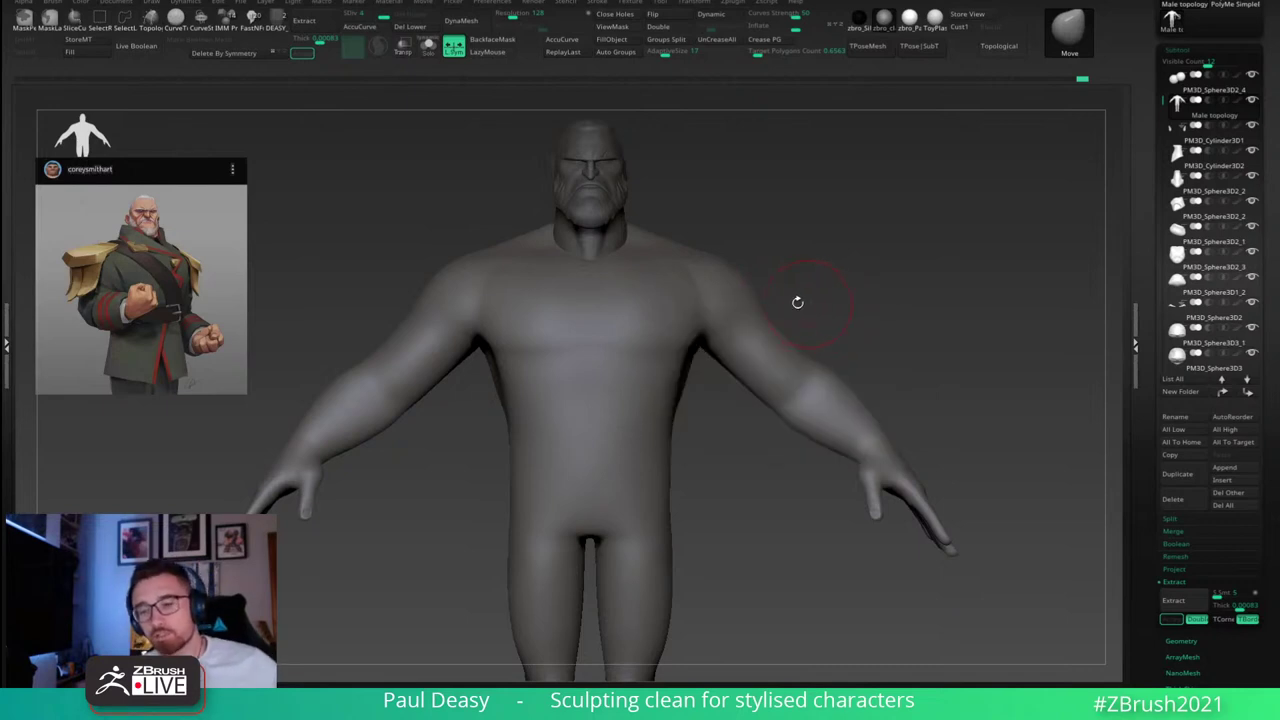
{"action": "left_click_drag", "start_coordinate": [797, 302], "coordinate": [745, 355]}
{"action": "key", "text": "space"}
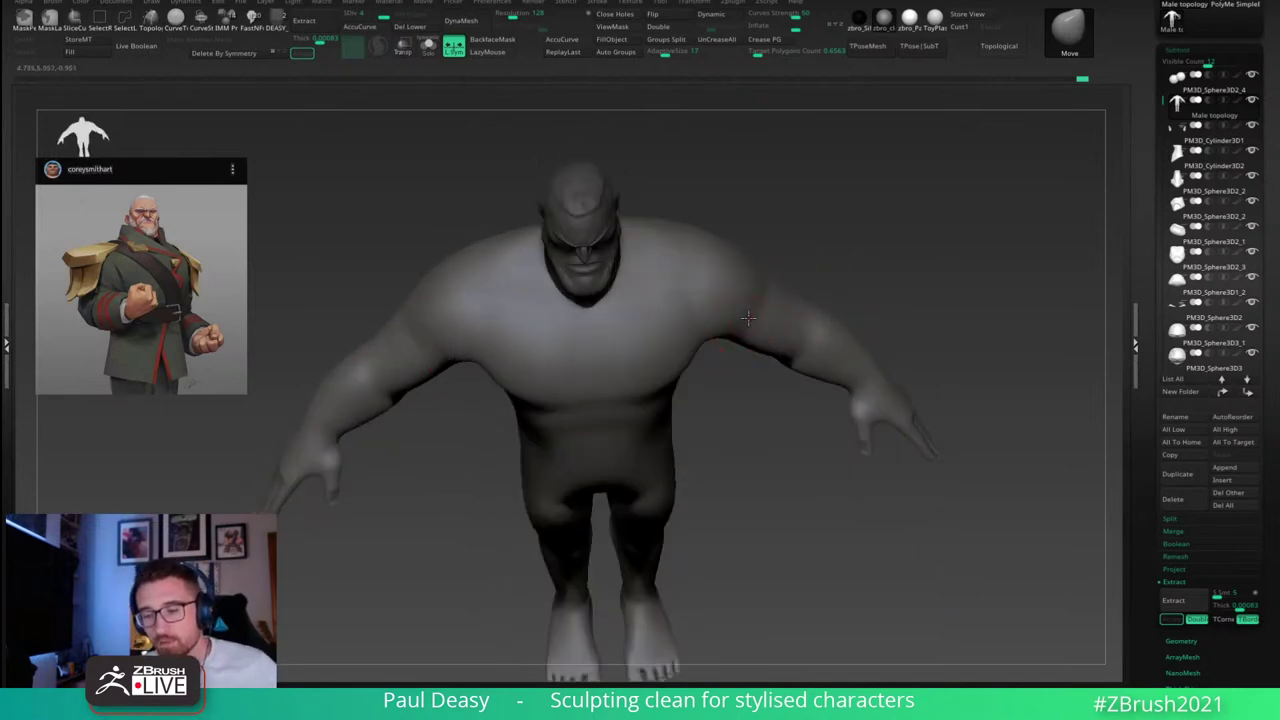
{"action": "key", "text": "space"}
{"action": "left_click", "coordinate": [750, 318]}
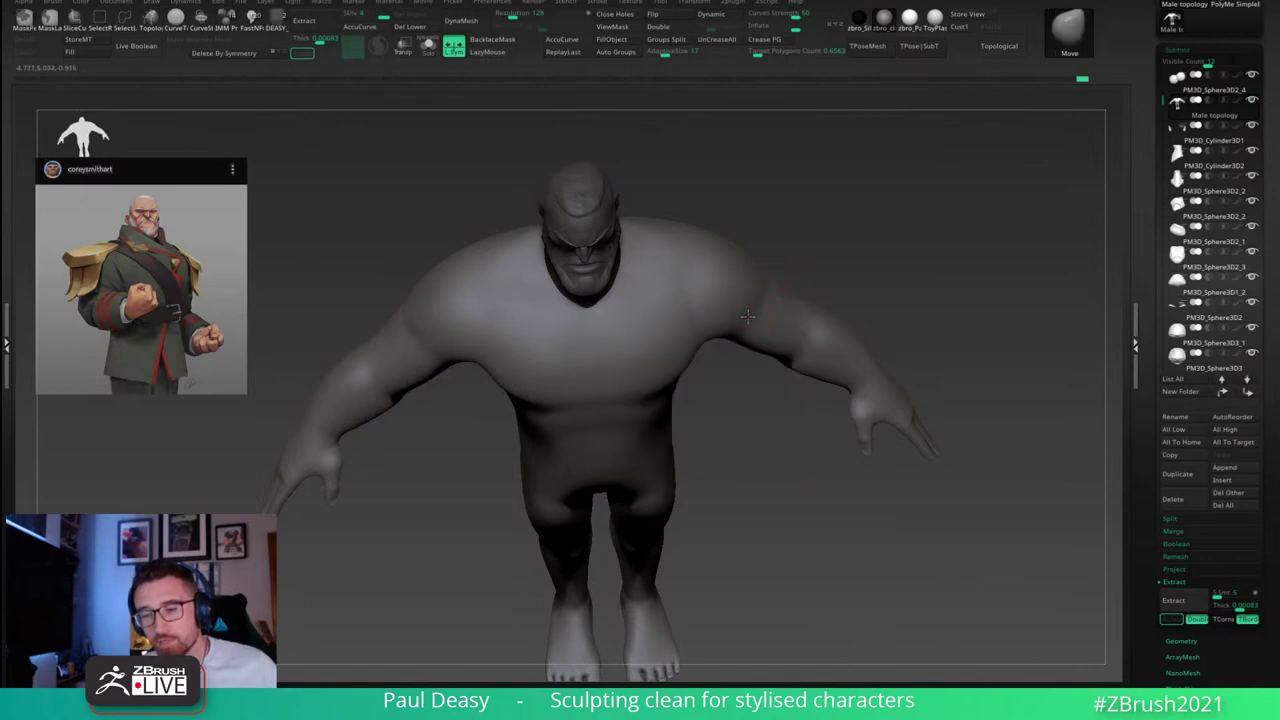
{"action": "left_click_drag", "start_coordinate": [775, 362], "coordinate": [830, 308], "text": "shift"}
{"action": "right_click", "coordinate": [843, 291]}
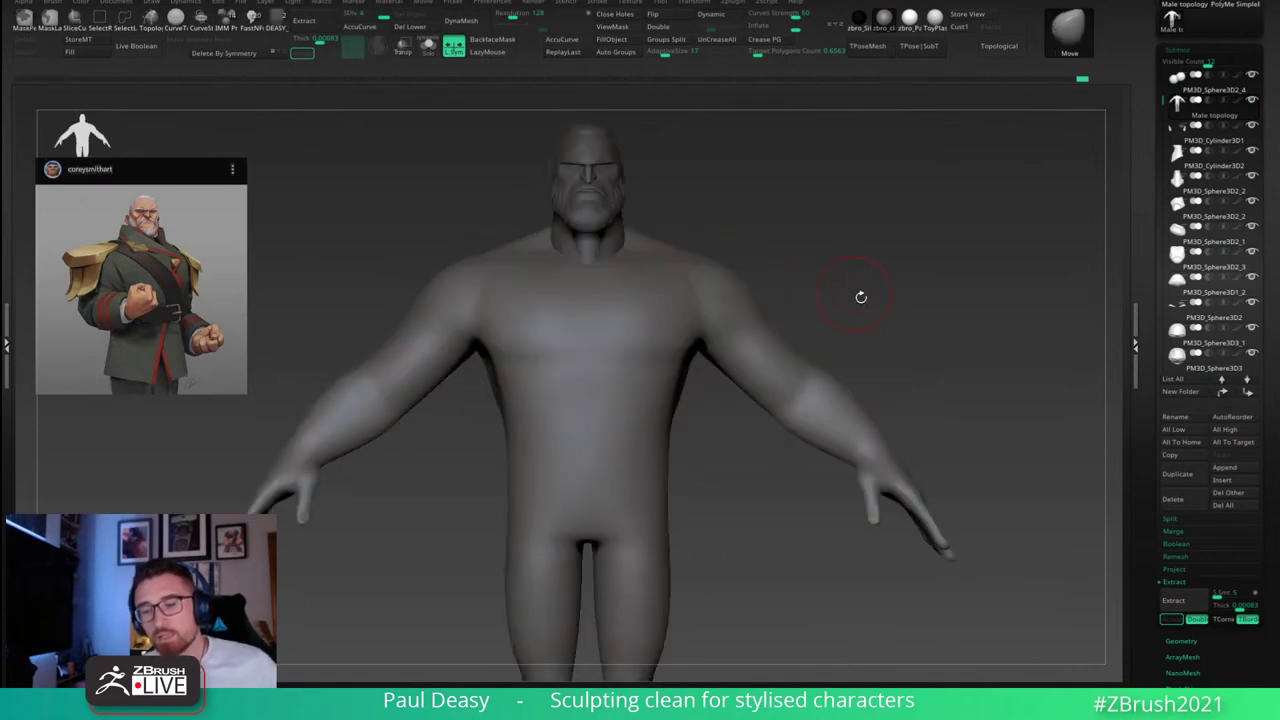
{"action": "right_click", "coordinate": [857, 290]}
{"action": "right_click_drag", "start_coordinate": [860, 294], "coordinate": [843, 266], "text": "ctrl"}
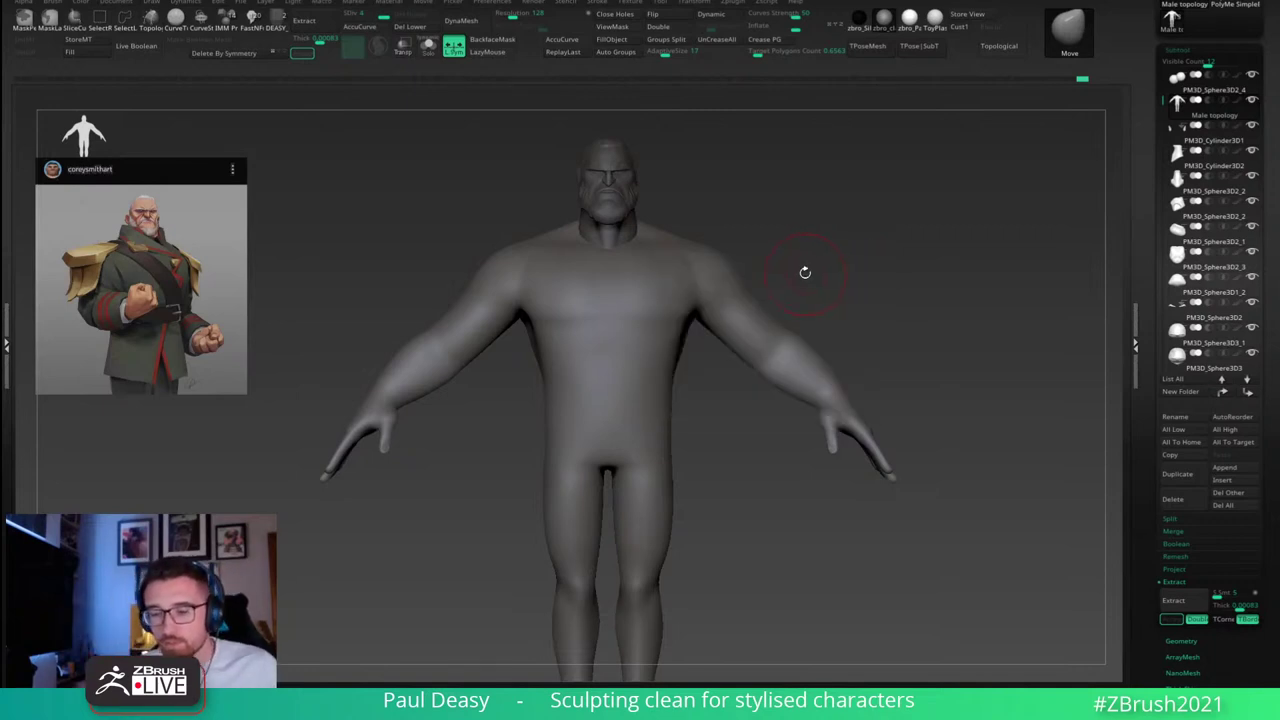
Step: Sculpt soft collarbone lines from the neck towards the shoulders with the DamStandard brush
{"action": "key", "text": "shift"}
{"action": "mouse_move", "coordinate": [723, 374]}
{"action": "left_mouse_down"}
{"action": "mouse_move", "coordinate": [825, 288]}
{"action": "mouse_move", "coordinate": [864, 319]}
{"action": "left_mouse_up"}
{"action": "mouse_move", "coordinate": [835, 294]}
{"action": "left_mouse_down", "text": "alt"}
{"action": "mouse_move", "coordinate": [823, 295]}
{"action": "mouse_move", "coordinate": [846, 292]}
{"action": "mouse_move", "coordinate": [860, 326]}
{"action": "left_mouse_up", "text": "alt"}
{"action": "mouse_move", "coordinate": [767, 275]}
{"action": "left_mouse_down"}
{"action": "mouse_move", "coordinate": [889, 306]}
{"action": "mouse_move", "coordinate": [960, 363]}
{"action": "mouse_move", "coordinate": [889, 351]}
{"action": "mouse_move", "coordinate": [750, 368]}
{"action": "mouse_move", "coordinate": [777, 363]}
{"action": "left_mouse_up"}
{"action": "key", "text": "b"}
{"action": "key", "text": "s"}
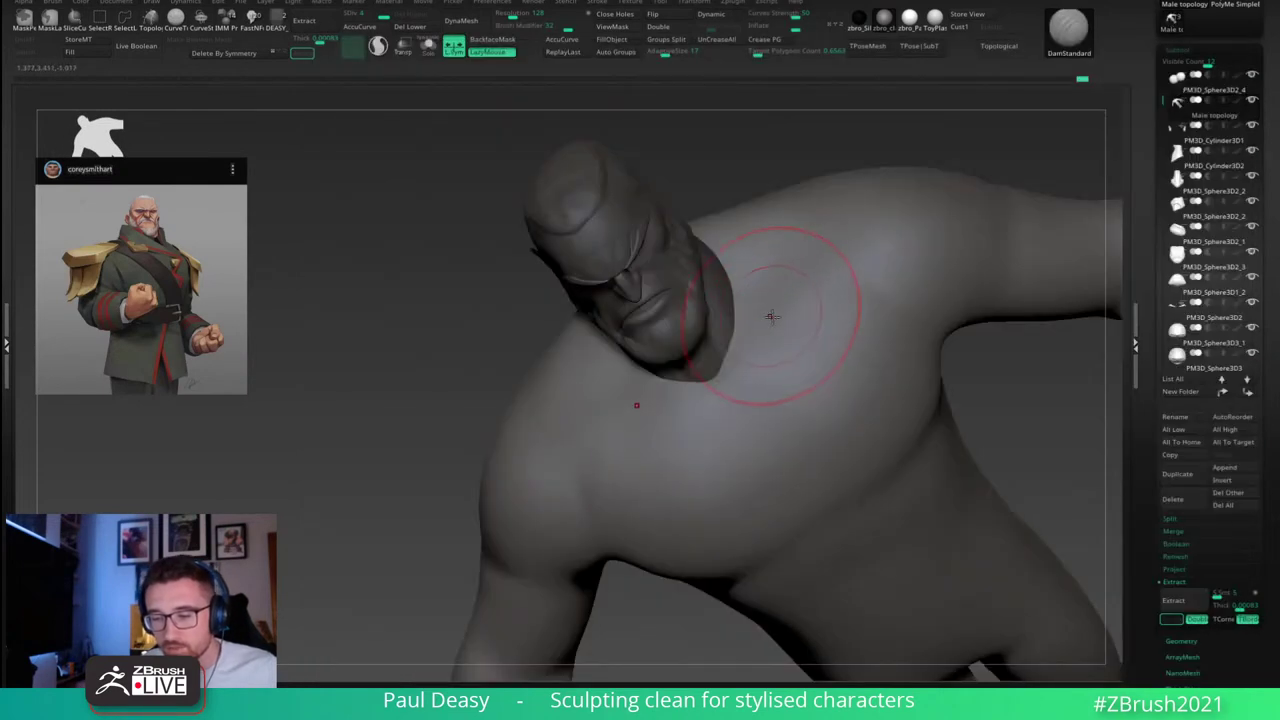
{"action": "right_click_drag", "start_coordinate": [771, 314], "coordinate": [768, 337]}
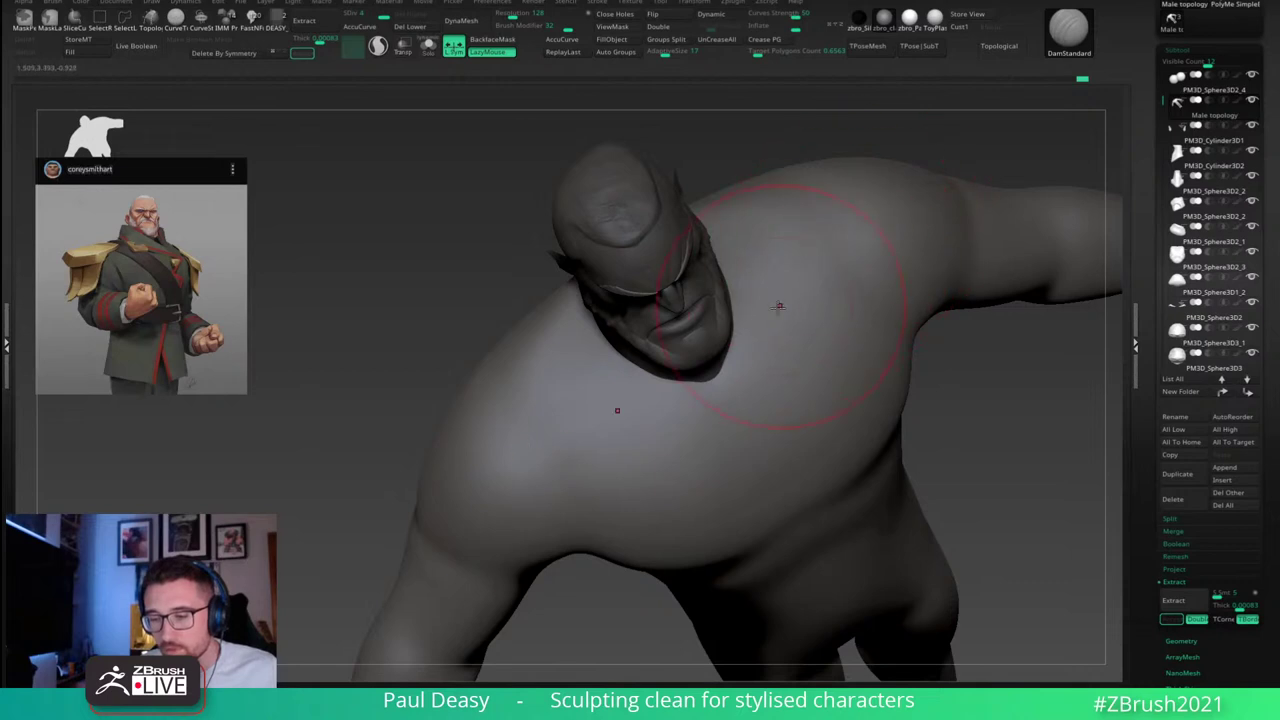
{"action": "left_click_drag", "start_coordinate": [857, 244], "coordinate": [772, 332]}
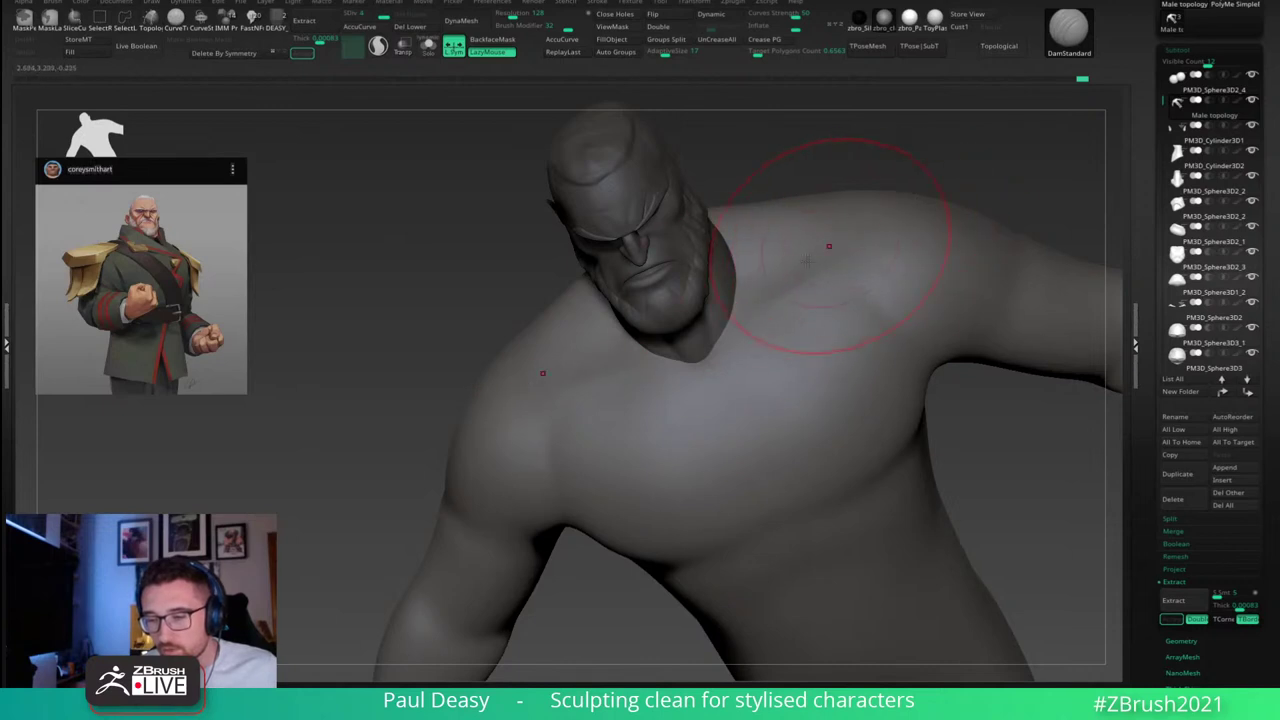
{"action": "left_click_drag", "start_coordinate": [743, 300], "coordinate": [871, 226]}
{"action": "right_click_drag", "start_coordinate": [779, 289], "coordinate": [764, 275]}
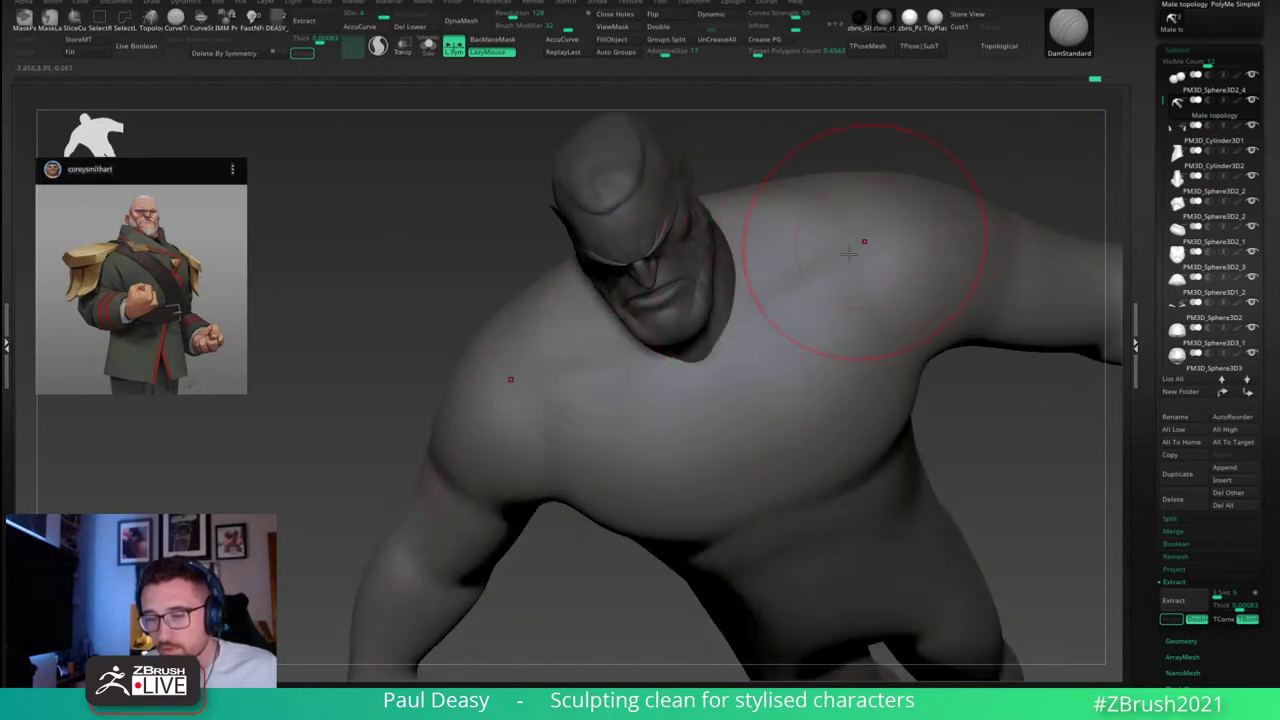
{"action": "left_click_drag", "start_coordinate": [738, 264], "coordinate": [773, 249], "text": "shift"}
{"action": "key", "text": "f"}
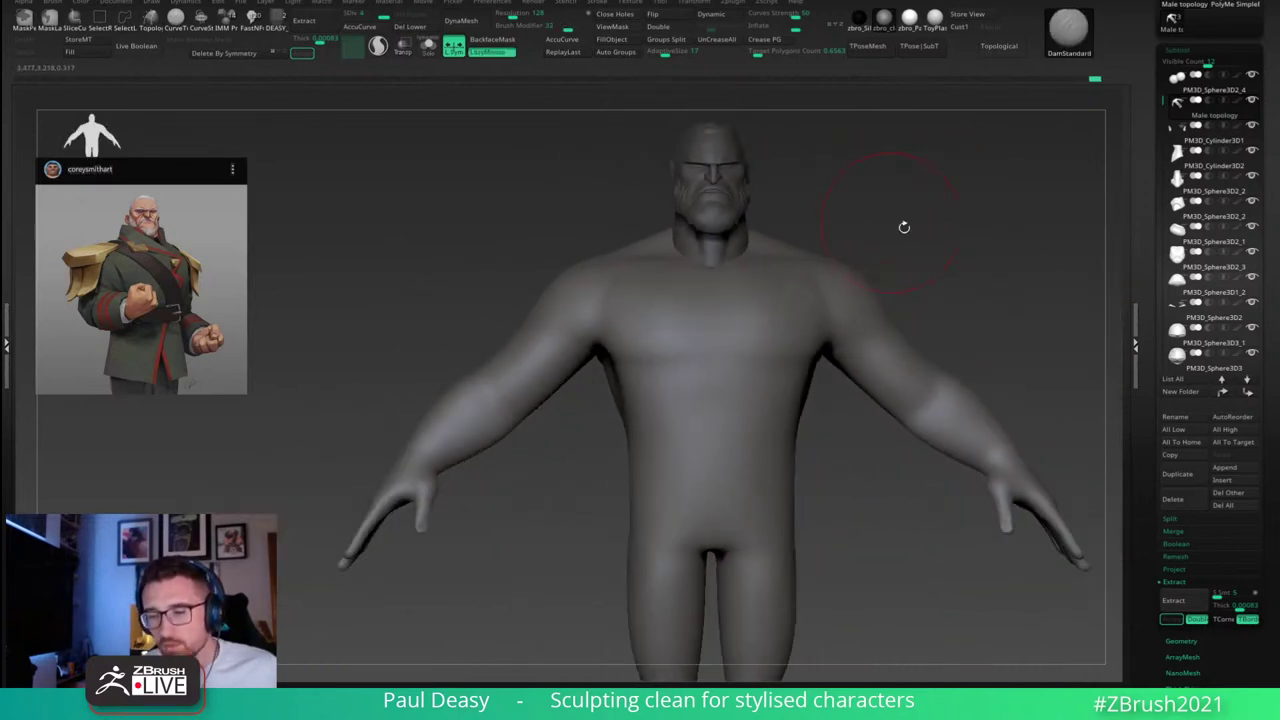
Step: Reshape the slope from neck to shoulders with the Move brush, working from the front, back and side
{"action": "mouse_move", "coordinate": [902, 274]}
{"action": "left_mouse_down", "text": "alt"}
{"action": "mouse_move", "coordinate": [856, 267]}
{"action": "mouse_move", "coordinate": [904, 295]}
{"action": "left_mouse_up", "text": "alt"}
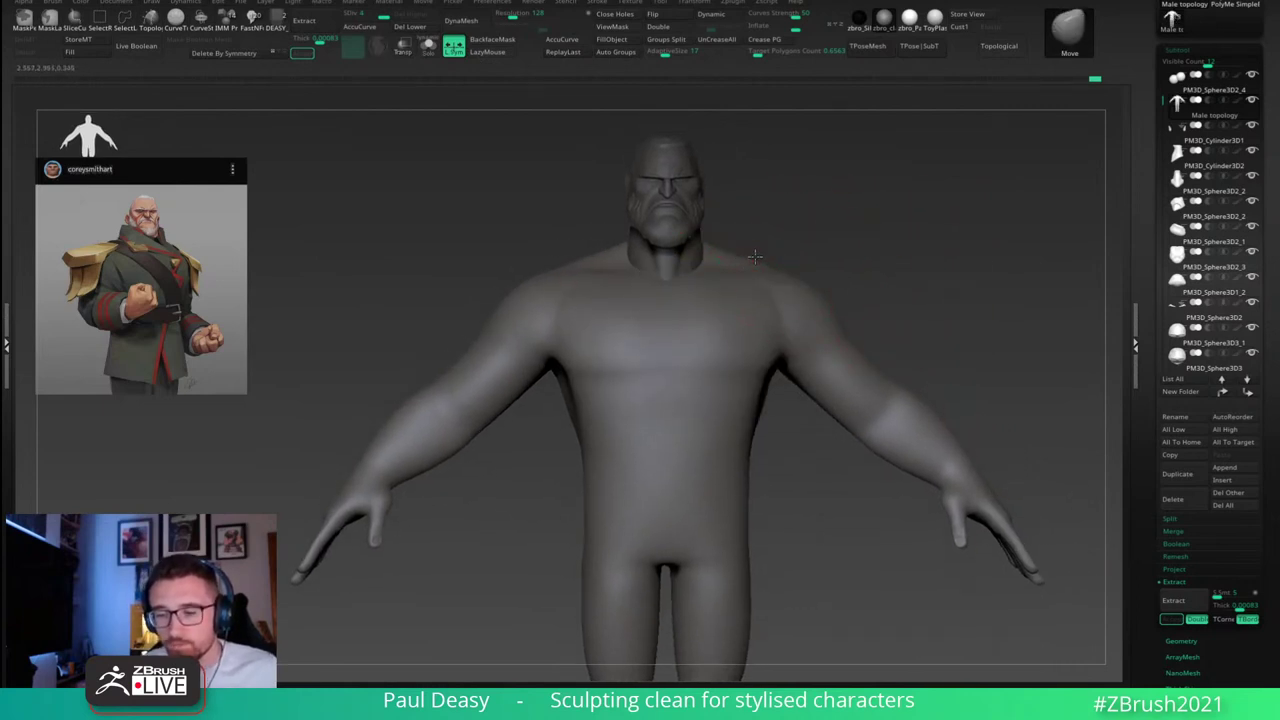
{"action": "left_click_drag", "start_coordinate": [855, 256], "coordinate": [713, 268]}
{"action": "right_click_drag", "start_coordinate": [780, 270], "coordinate": [891, 251], "text": "shift"}
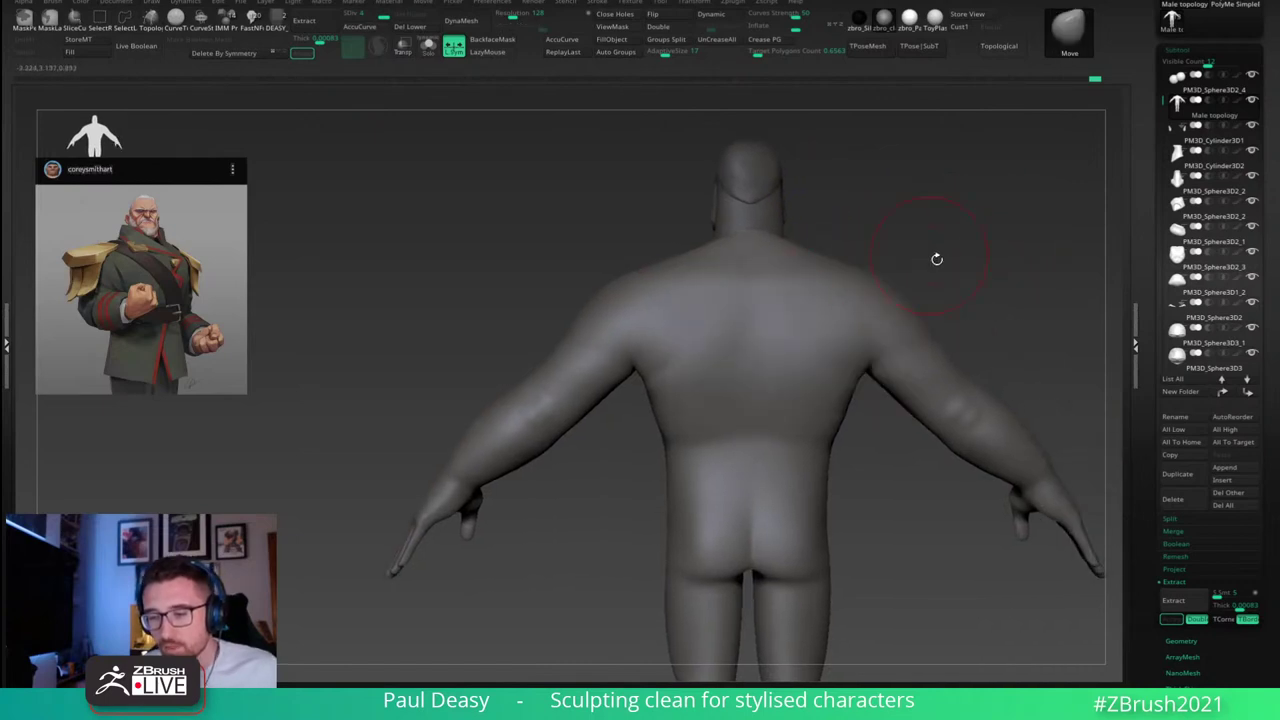
{"action": "left_click_drag", "start_coordinate": [937, 259], "coordinate": [997, 298], "text": "alt"}
{"action": "left_click_drag", "start_coordinate": [905, 312], "coordinate": [885, 358], "text": "shift"}
{"action": "key", "text": "space"}
{"action": "key", "text": "space"}
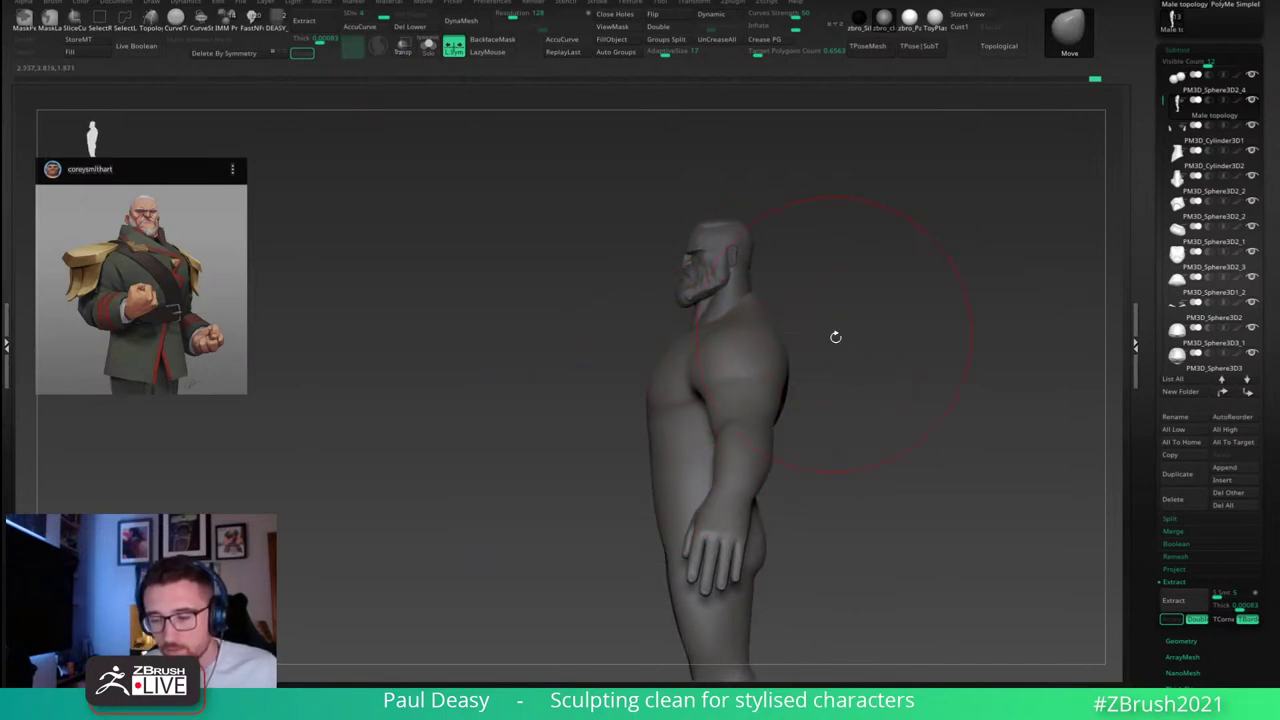
Step: Refine the upper back and rear shoulder volume with a resized Move brush, checking the form from above
{"action": "left_click_drag", "start_coordinate": [835, 337], "coordinate": [774, 362]}
{"action": "key", "text": "space"}
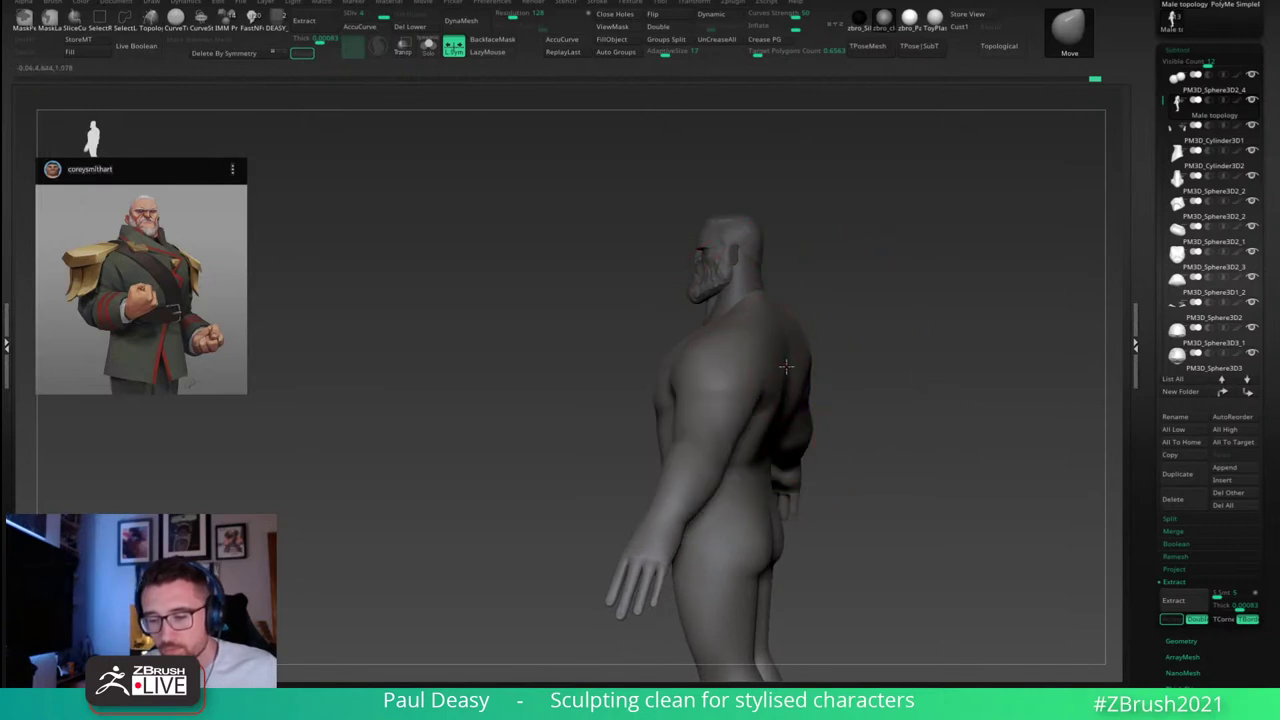
{"action": "right_click", "coordinate": [787, 367]}
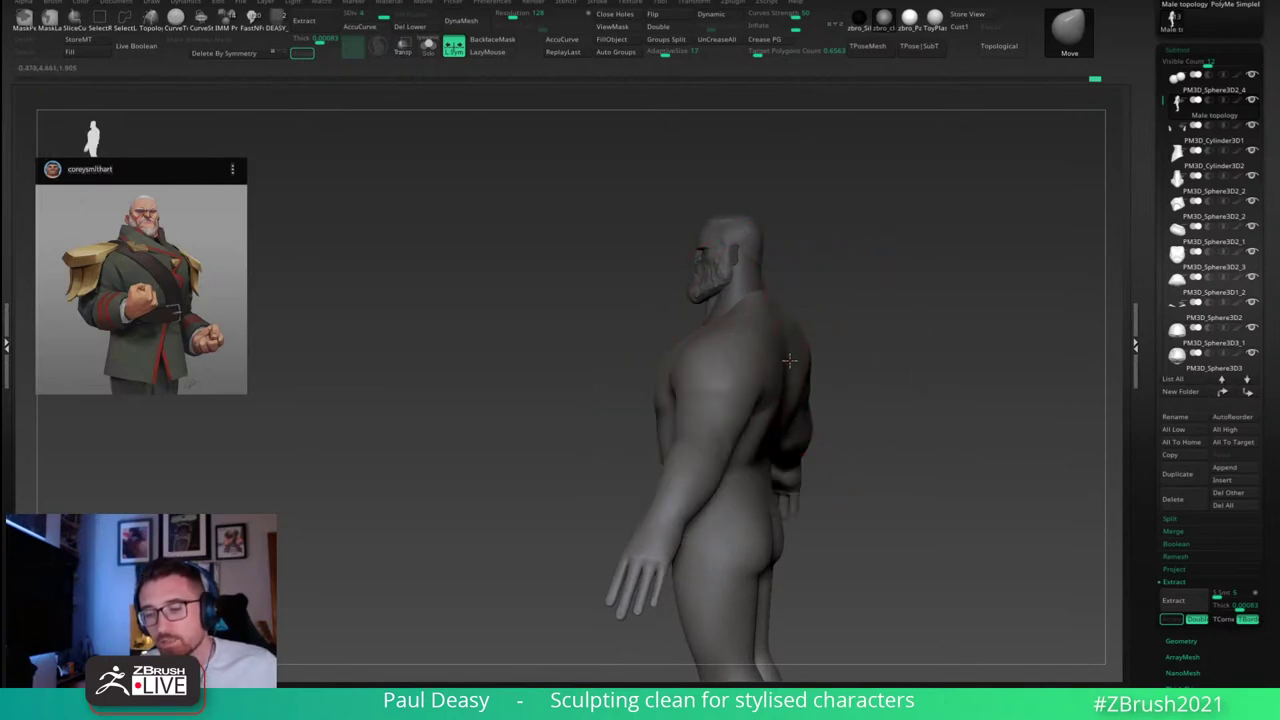
{"action": "left_click_drag", "start_coordinate": [862, 345], "coordinate": [701, 453]}
{"action": "right_click", "coordinate": [701, 453]}
{"action": "left_click_drag", "start_coordinate": [925, 365], "coordinate": [854, 374]}
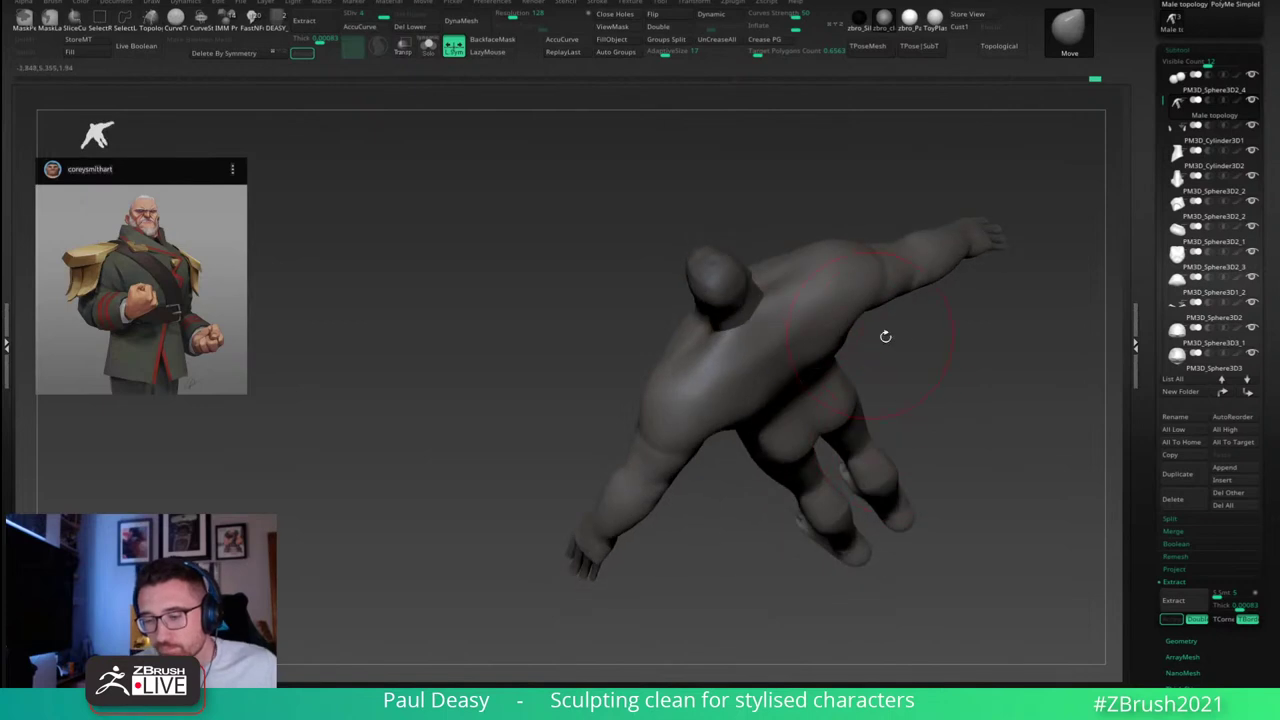
{"action": "right_click_drag", "start_coordinate": [885, 336], "coordinate": [843, 357], "text": "shift"}
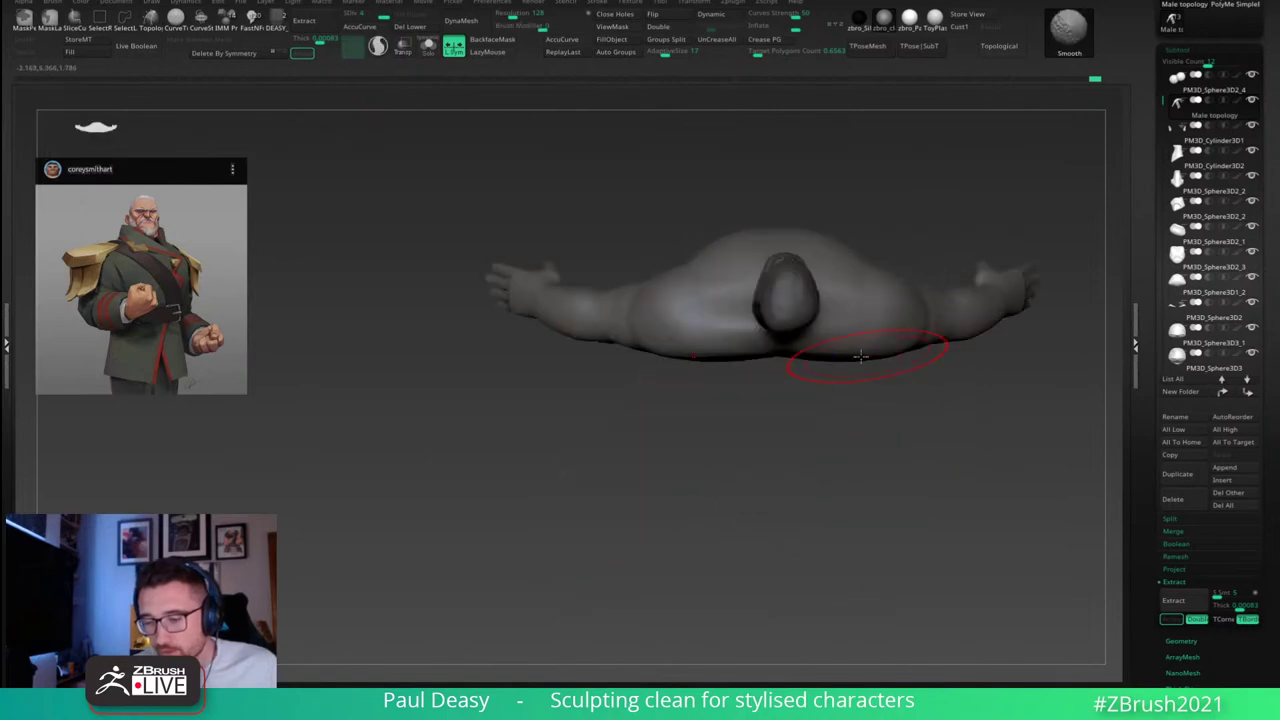
{"action": "mouse_move", "coordinate": [838, 247]}
{"action": "left_mouse_down"}
{"action": "mouse_move", "coordinate": [900, 237]}
{"action": "mouse_move", "coordinate": [883, 311]}
{"action": "left_mouse_up"}
Step: Examine the whole figure from the front, comparing the arm, torso and leg proportions
{"action": "left_click_drag", "start_coordinate": [938, 350], "coordinate": [922, 475], "text": "alt"}
{"action": "right_click_drag", "start_coordinate": [921, 476], "coordinate": [835, 327]}
{"action": "right_click", "coordinate": [858, 281]}
{"action": "right_click", "coordinate": [873, 284]}
{"action": "right_click", "coordinate": [834, 328]}
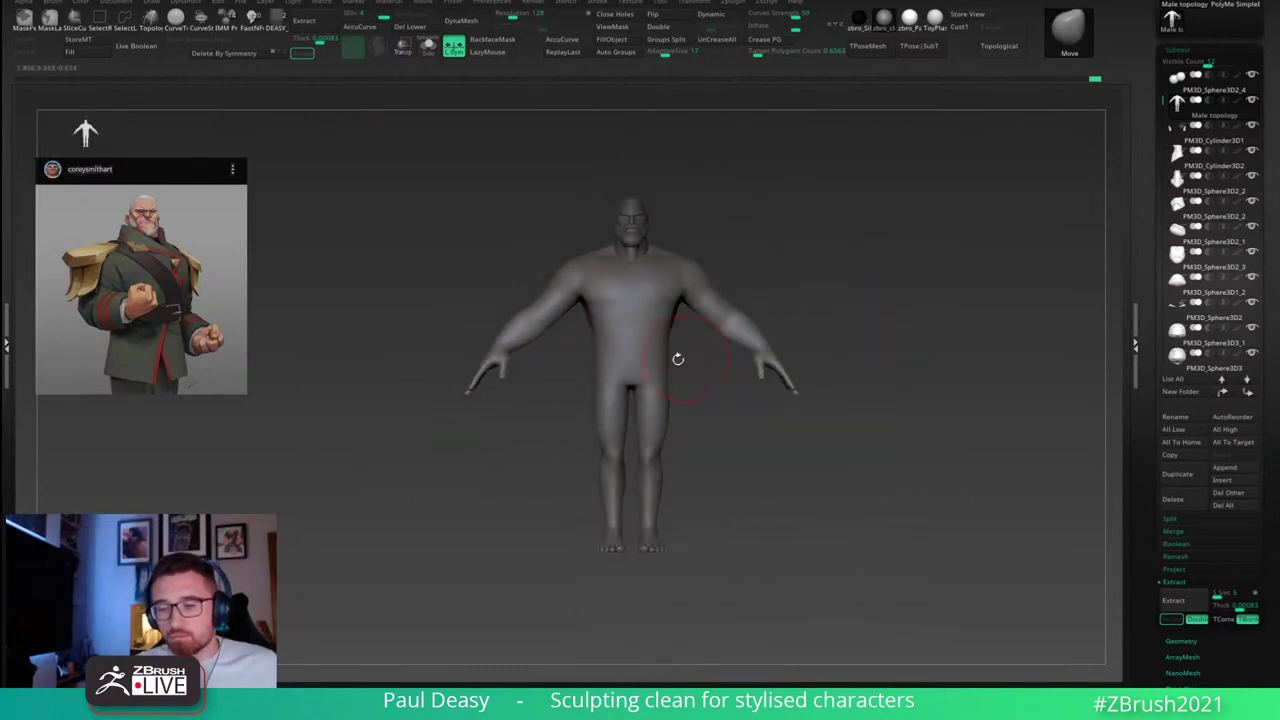
{"action": "key", "text": "space"}
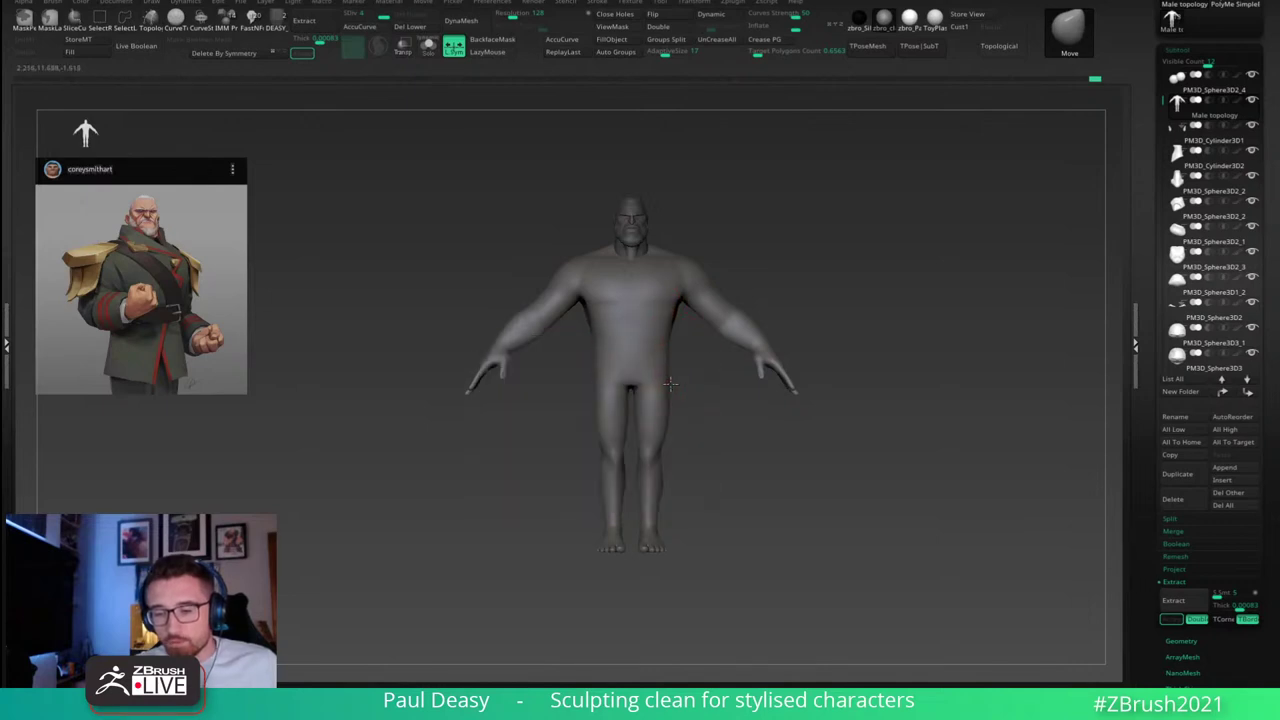
{"action": "left_click_drag", "start_coordinate": [689, 387], "coordinate": [682, 363], "text": "alt"}
{"action": "key", "text": "space"}
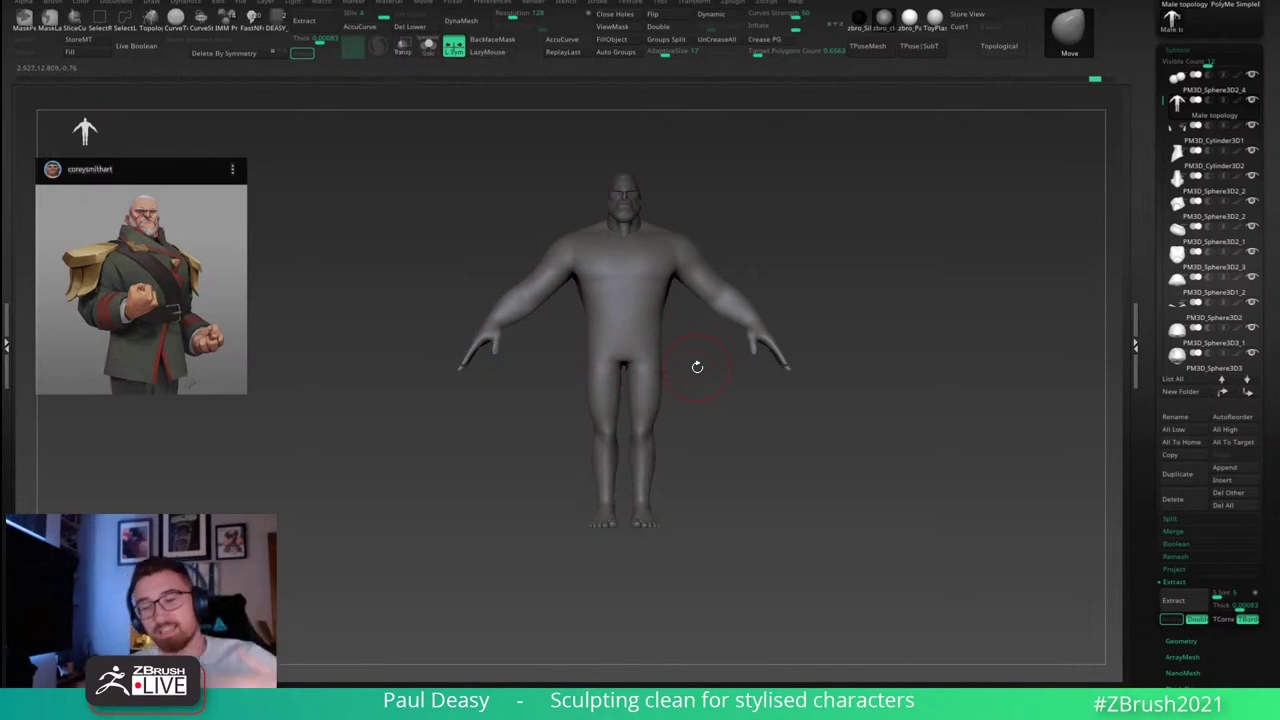
{"action": "left_click_drag", "start_coordinate": [696, 380], "coordinate": [740, 395], "text": "alt"}
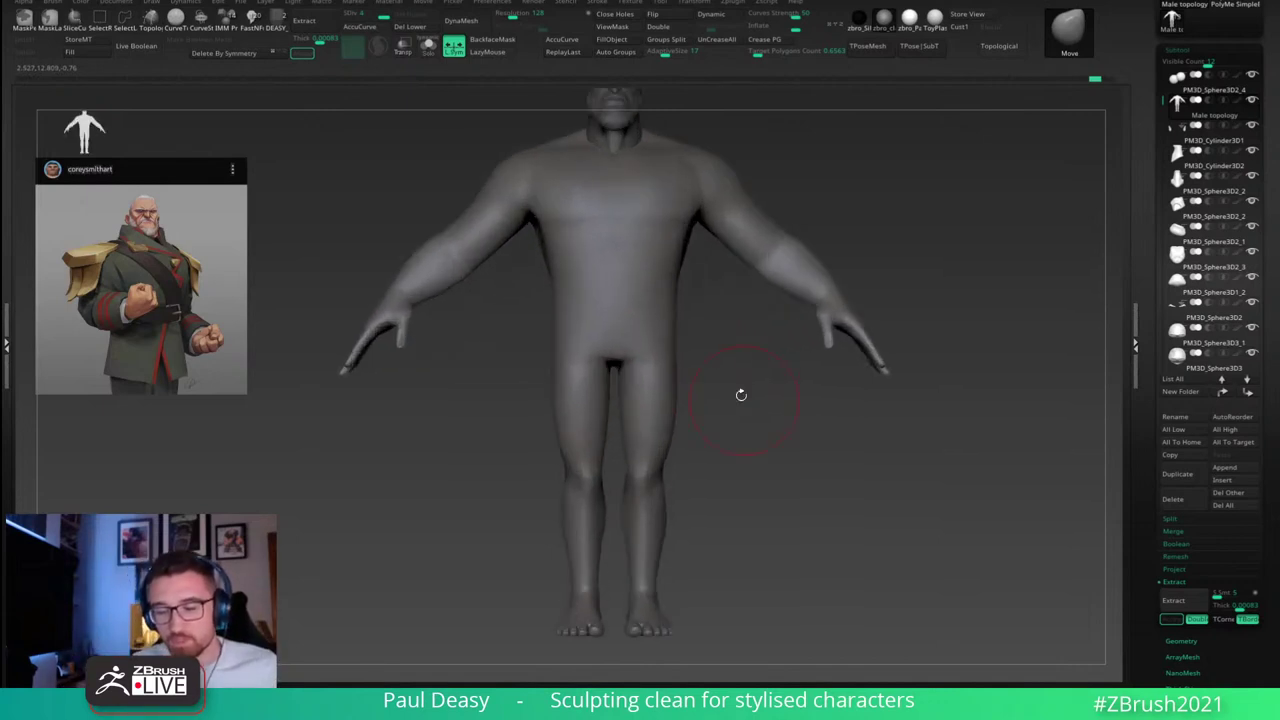
Step: Refine the crotch and the underside of the buttocks with a resized Move brush from the front and back
{"action": "key", "text": "space"}
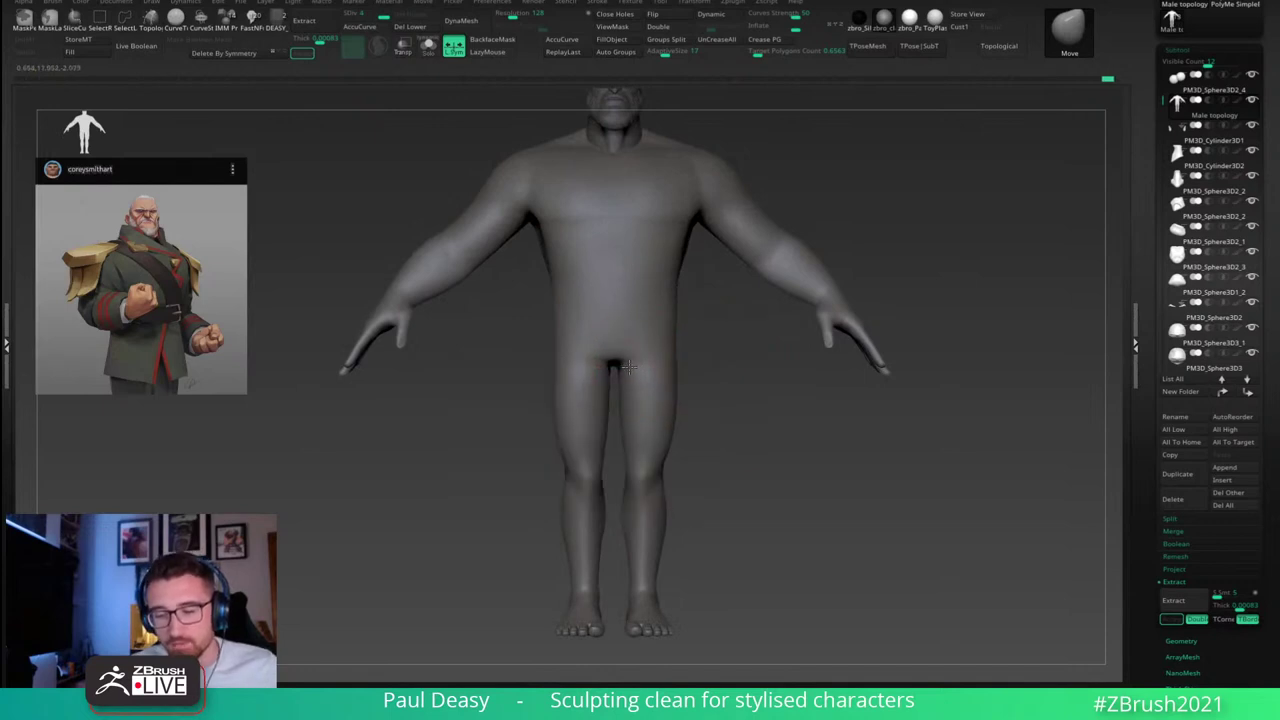
{"action": "left_click_drag", "start_coordinate": [728, 397], "coordinate": [560, 394], "text": "shift"}
{"action": "key", "text": "space"}
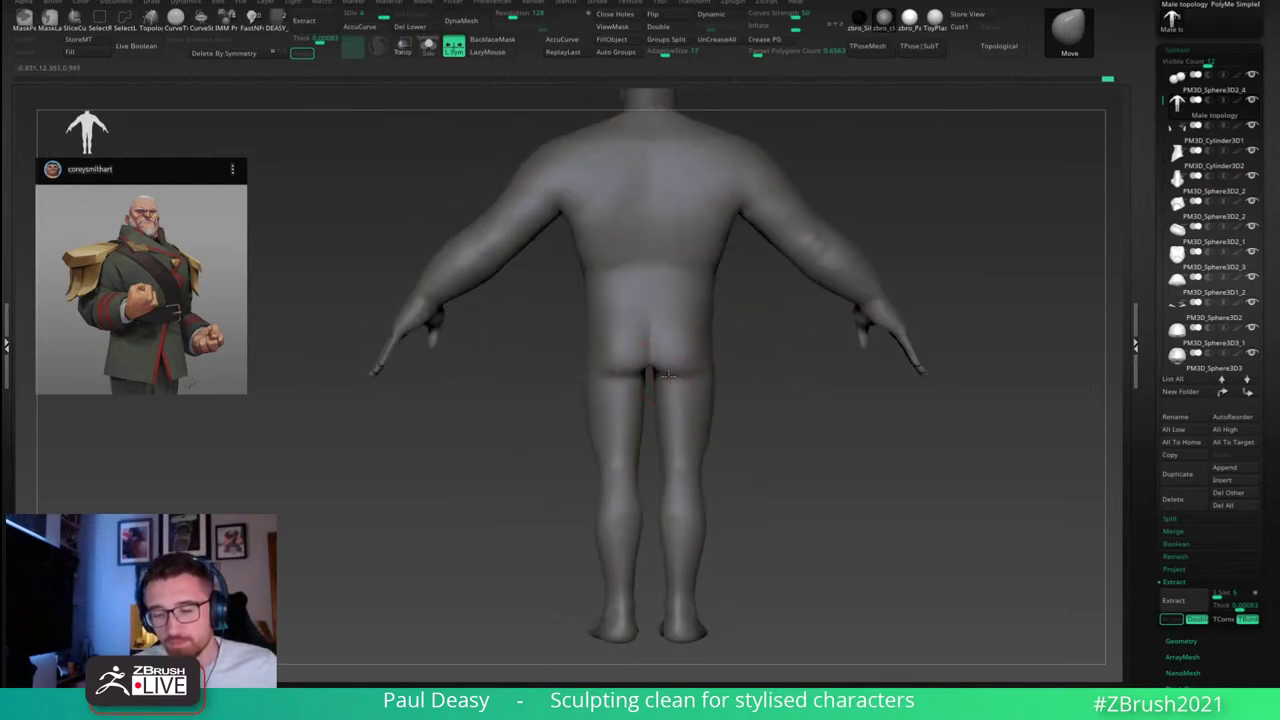
{"action": "key", "text": "space"}
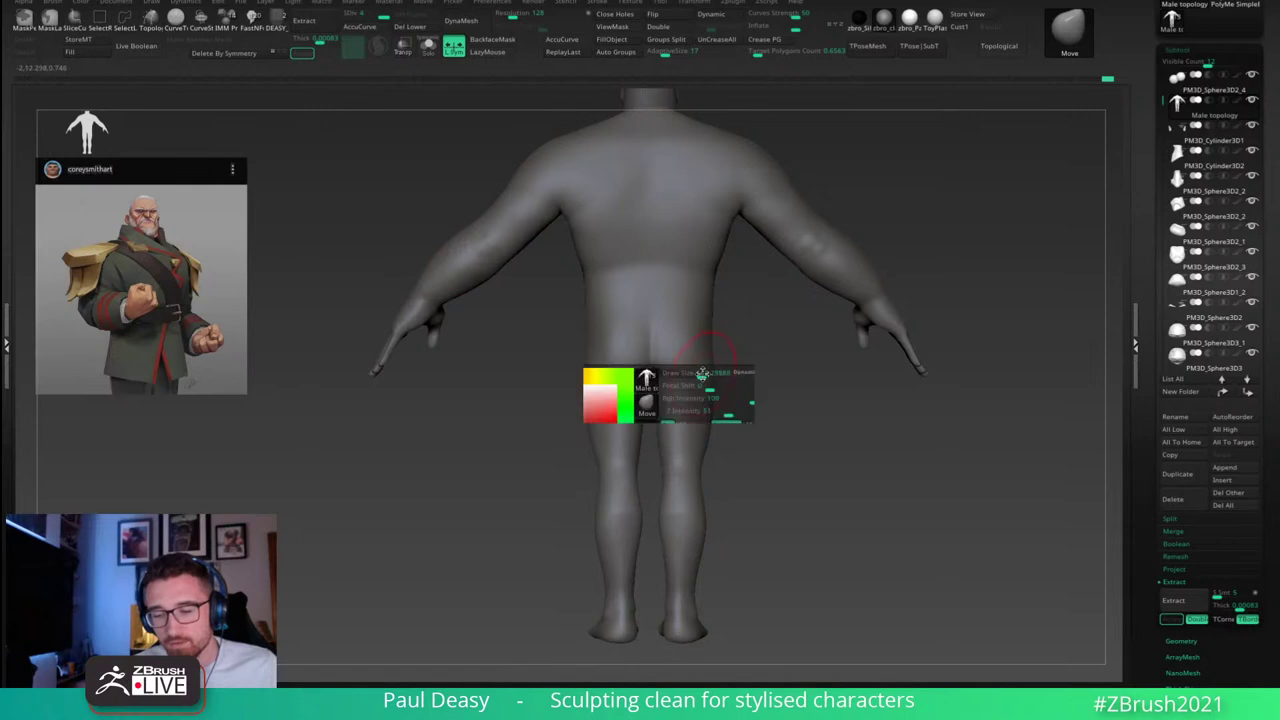
{"action": "key", "text": "space"}
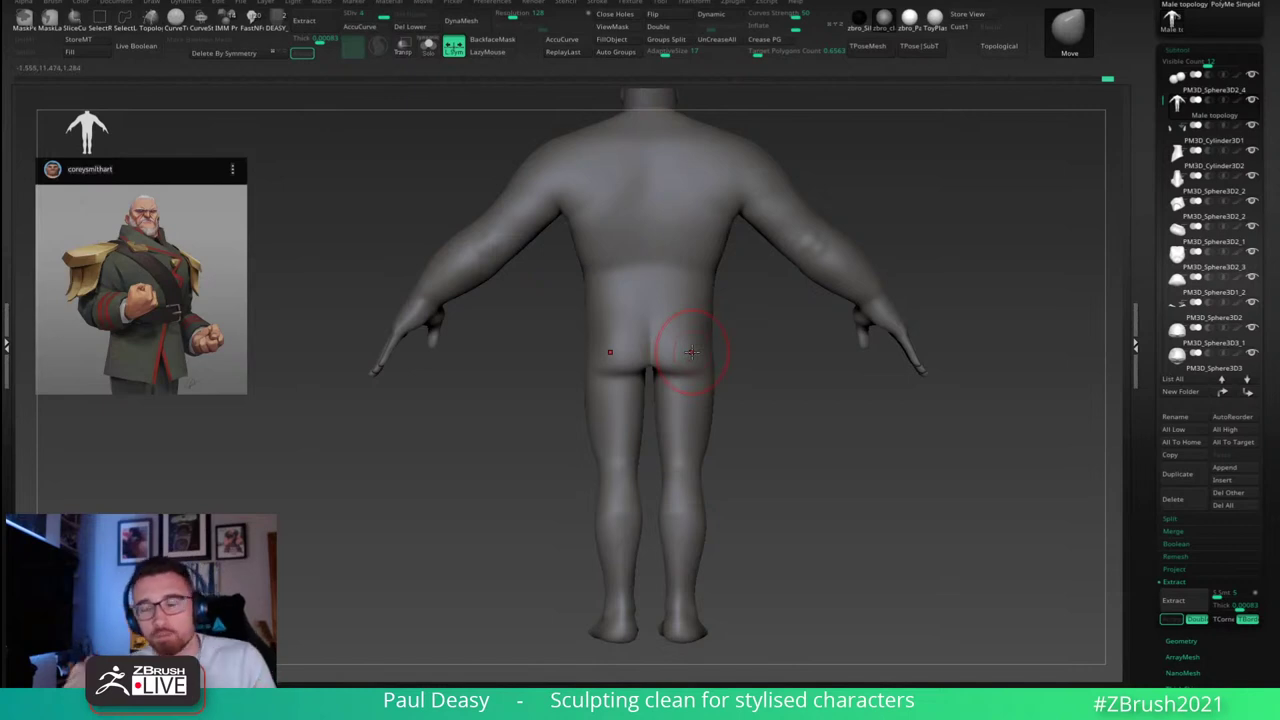
{"action": "key", "text": "space"}
{"action": "left_click_drag", "start_coordinate": [793, 374], "coordinate": [788, 438], "text": "alt"}
{"action": "key", "text": "space"}
{"action": "left_click_drag", "start_coordinate": [718, 378], "coordinate": [723, 375]}
{"action": "mouse_move", "coordinate": [763, 426]}
{"action": "left_mouse_down"}
{"action": "mouse_move", "coordinate": [791, 417]}
{"action": "mouse_move", "coordinate": [926, 470]}
{"action": "mouse_move", "coordinate": [811, 439]}
{"action": "mouse_move", "coordinate": [735, 455]}
{"action": "mouse_move", "coordinate": [809, 458]}
{"action": "mouse_move", "coordinate": [746, 457]}
{"action": "mouse_move", "coordinate": [722, 535]}
{"action": "mouse_move", "coordinate": [678, 371]}
{"action": "left_mouse_up"}
{"action": "right_click", "coordinate": [587, 404]}
Step: Mask the body above mid-thigh, soften the mask edge and nudge the lower legs downward with the transform gizmo
{"action": "left_click_drag", "start_coordinate": [802, 408], "coordinate": [729, 420], "text": "alt"}
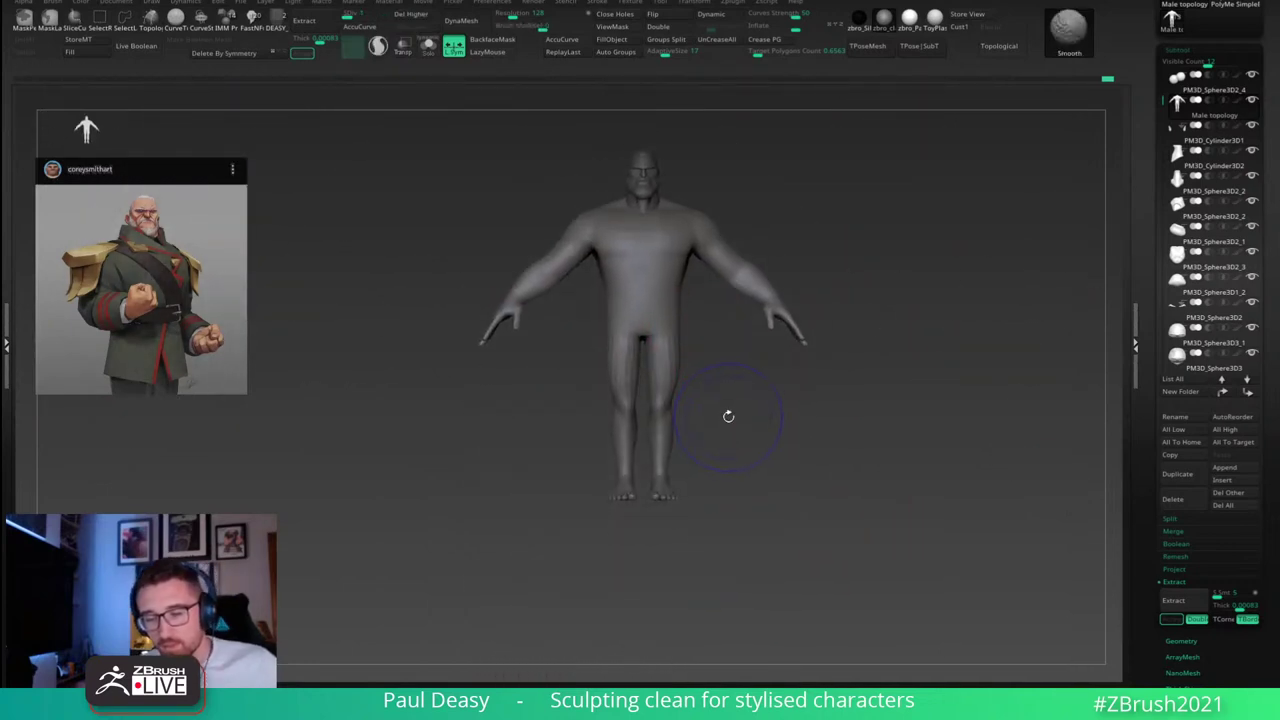
{"action": "left_click_drag", "start_coordinate": [542, 555], "coordinate": [735, 364], "text": "ctrl"}
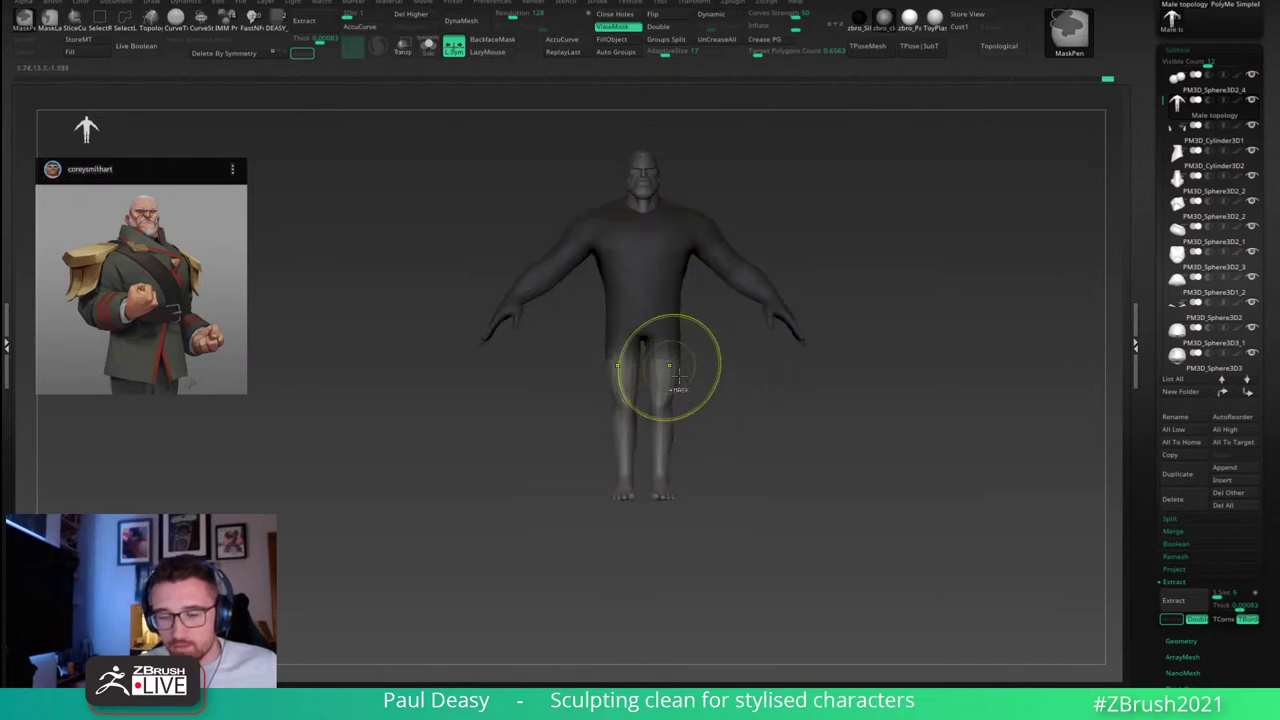
{"action": "left_click", "coordinate": [709, 383], "text": "ctrl"}
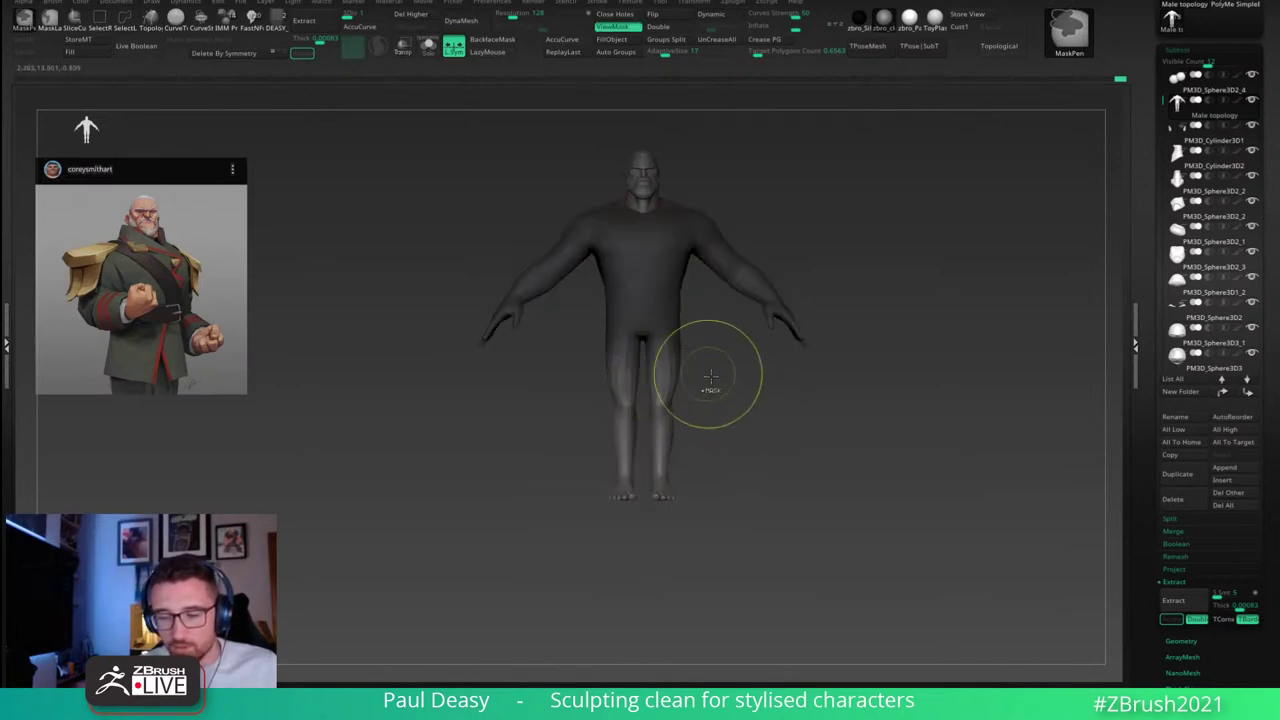
{"action": "left_click", "coordinate": [714, 371], "text": "ctrl"}
{"action": "key", "text": "w"}
{"action": "left_click", "coordinate": [704, 363], "text": "ctrl"}
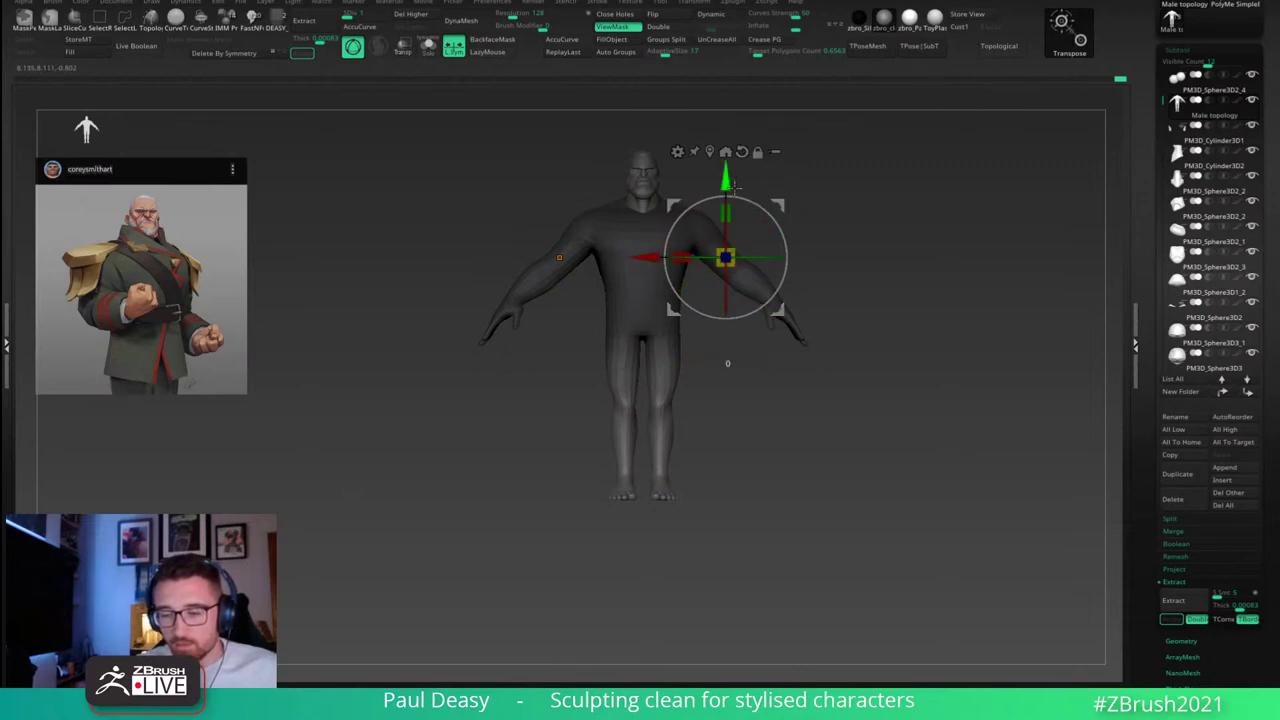
{"action": "key", "text": "q"}
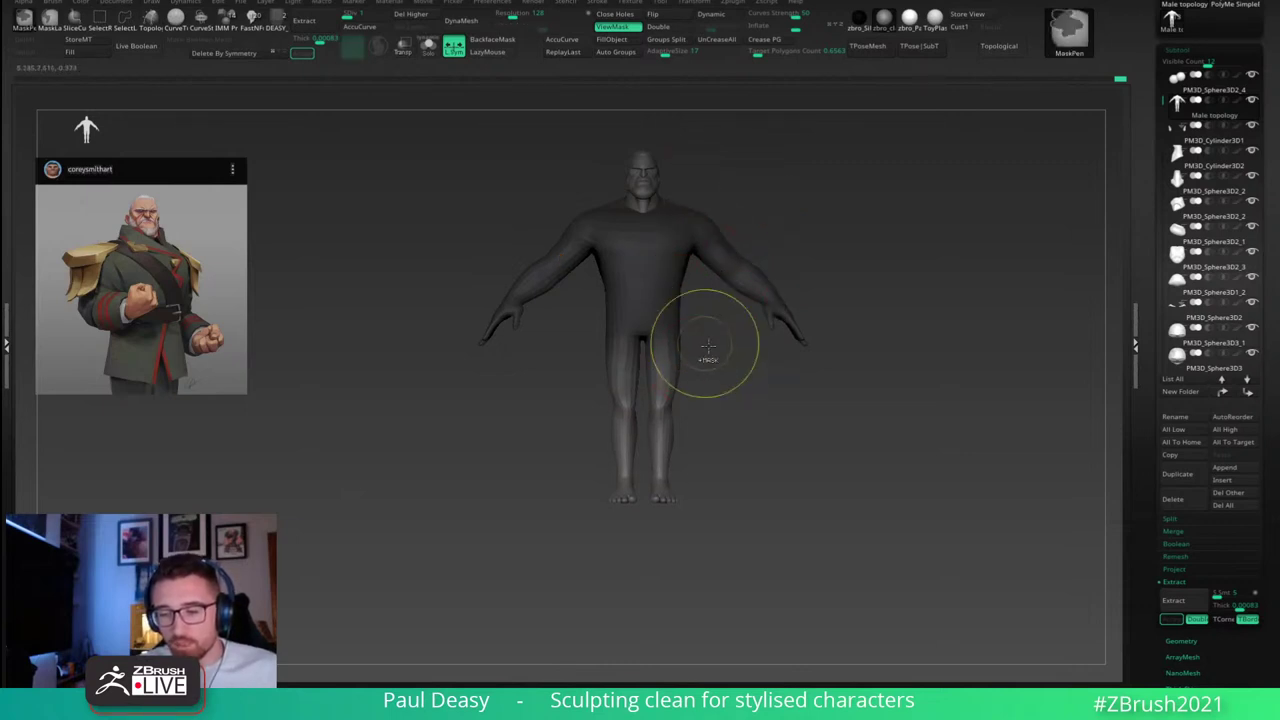
Step: Remask everything above the hips with a softened edge and move the full legs slightly down along Y
{"action": "left_click_drag", "start_coordinate": [708, 346], "coordinate": [718, 384], "text": "ctrl"}
{"action": "left_click_drag", "start_coordinate": [543, 573], "coordinate": [706, 308], "text": "ctrl"}
{"action": "left_click", "coordinate": [706, 317], "text": "ctrl"}
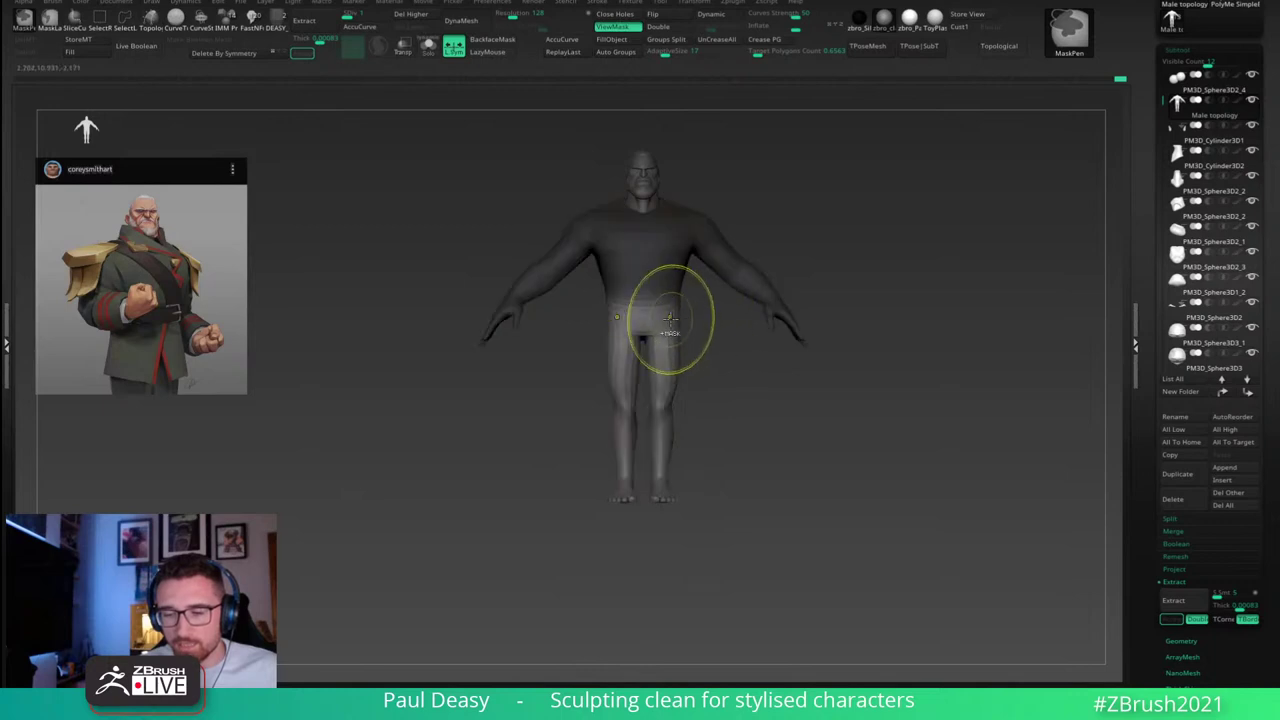
{"action": "left_click", "coordinate": [698, 329], "text": "ctrl"}
{"action": "left_click", "coordinate": [683, 329], "text": "ctrl"}
{"action": "left_click", "coordinate": [694, 330], "text": "ctrl"}
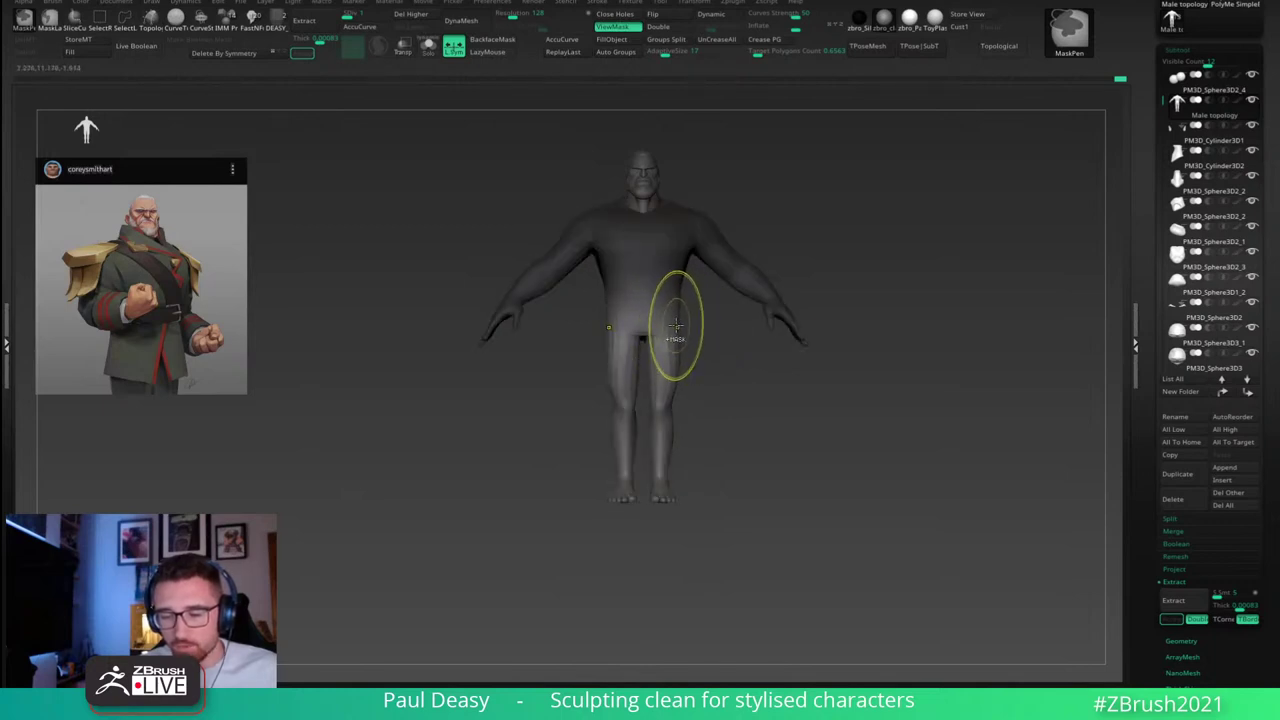
{"action": "key", "text": "w"}
{"action": "left_click_drag", "start_coordinate": [778, 209], "coordinate": [896, 252], "text": "alt"}
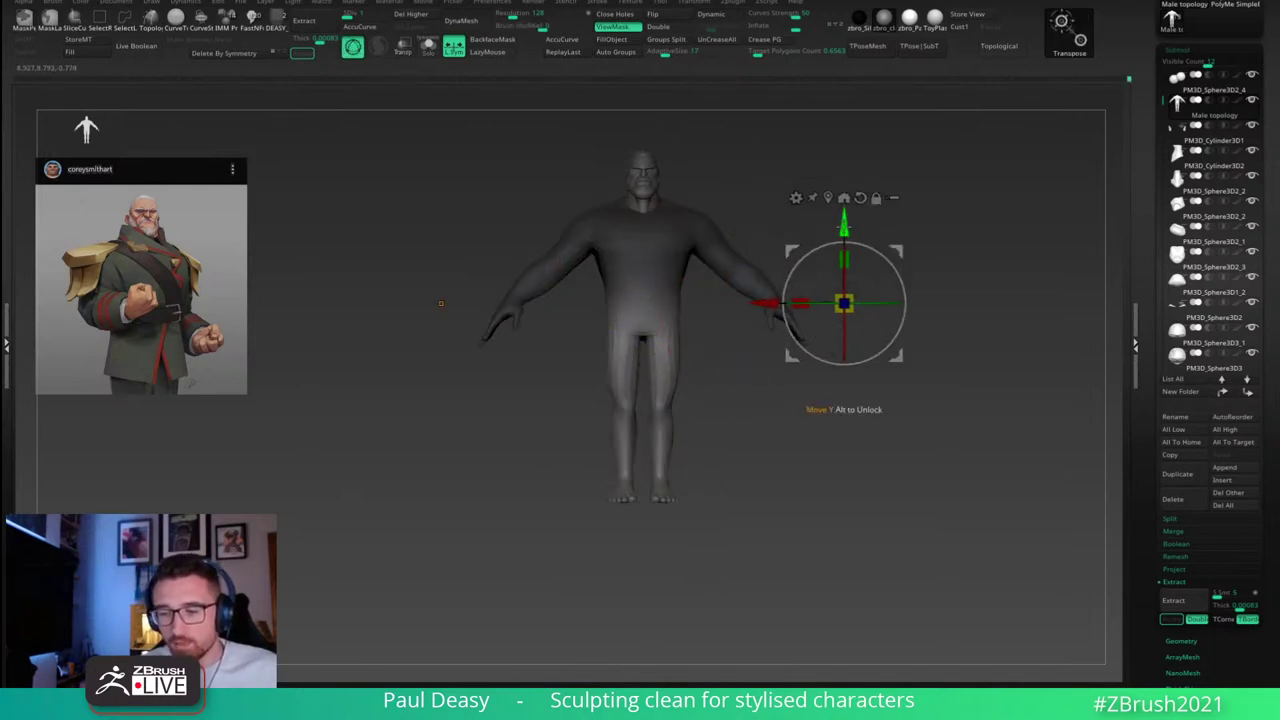
{"action": "key", "text": "q"}
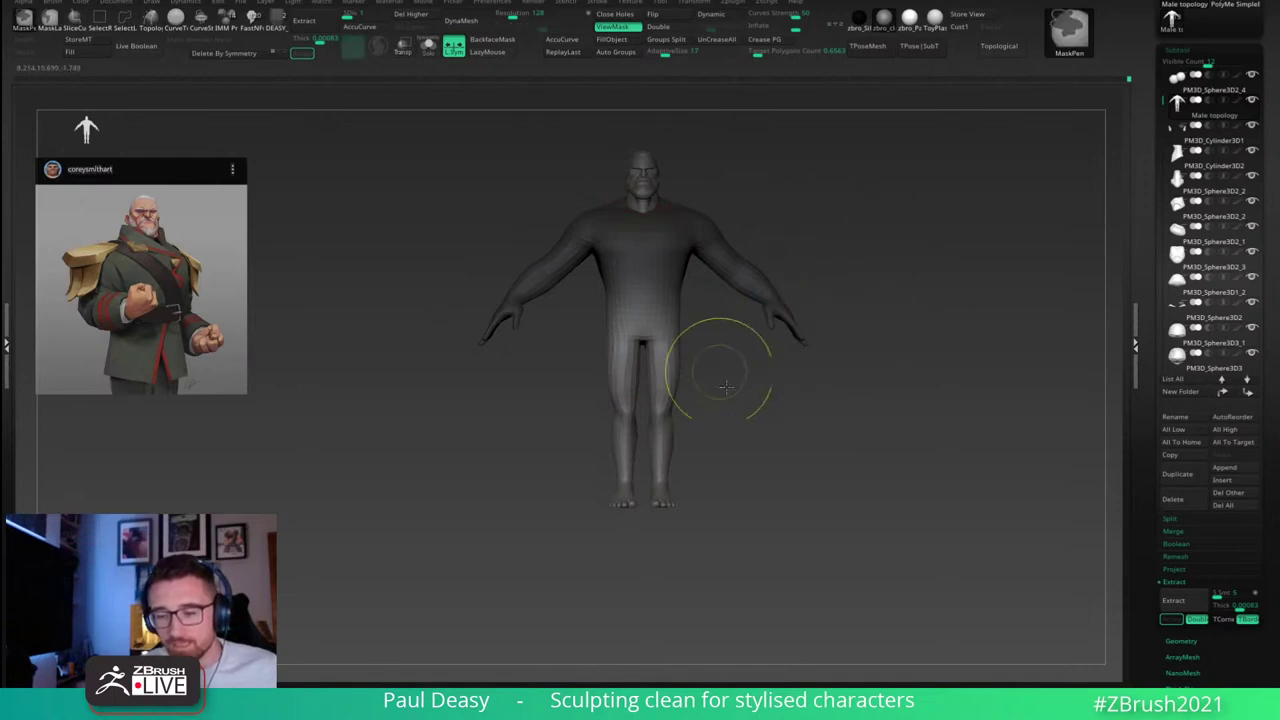
Step: Isolate the pelvis and upper thighs with a softened mask and shift that area vertically along Y
{"action": "left_click_drag", "start_coordinate": [724, 382], "coordinate": [734, 394], "text": "ctrl"}
{"action": "left_click_drag", "start_coordinate": [578, 379], "coordinate": [703, 308], "text": "ctrl"}
{"action": "left_click", "coordinate": [714, 332], "text": "ctrl"}
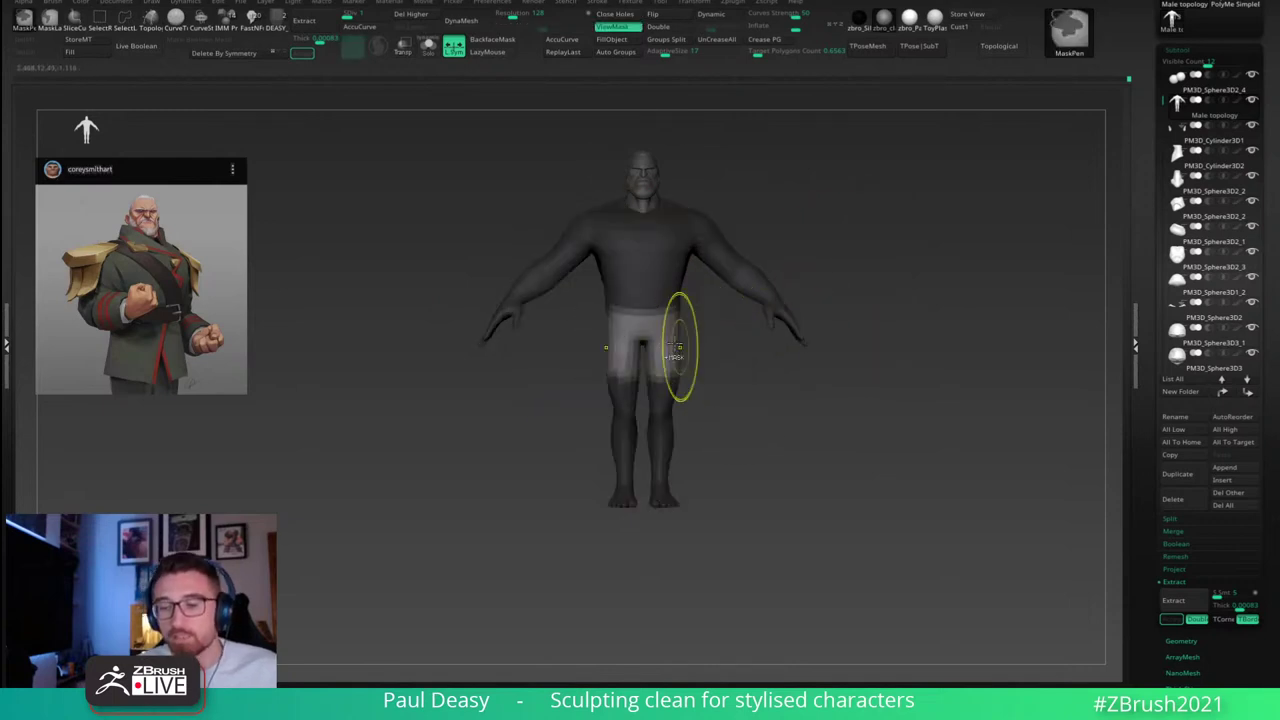
{"action": "left_click", "coordinate": [676, 345], "text": "ctrl"}
{"action": "left_click", "coordinate": [715, 348], "text": "ctrl"}
{"action": "left_click", "coordinate": [674, 347], "text": "ctrl"}
{"action": "left_click", "coordinate": [719, 348], "text": "ctrl"}
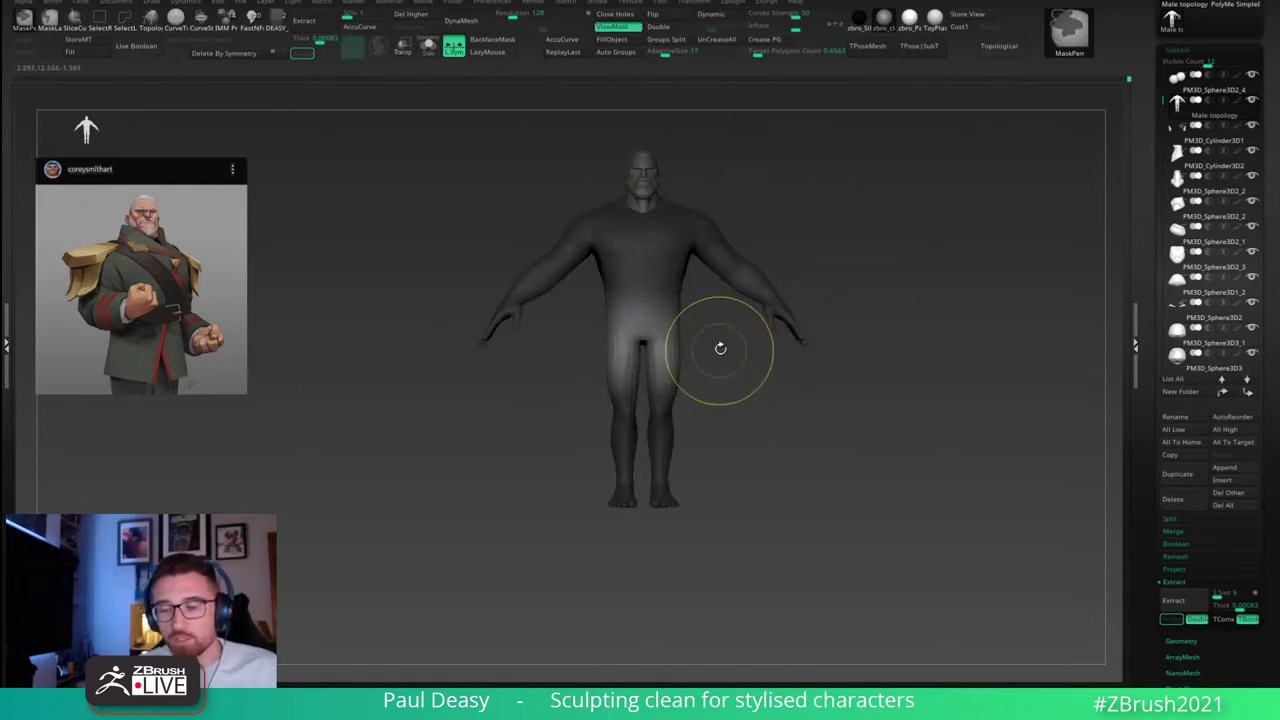
{"action": "key", "text": "w"}
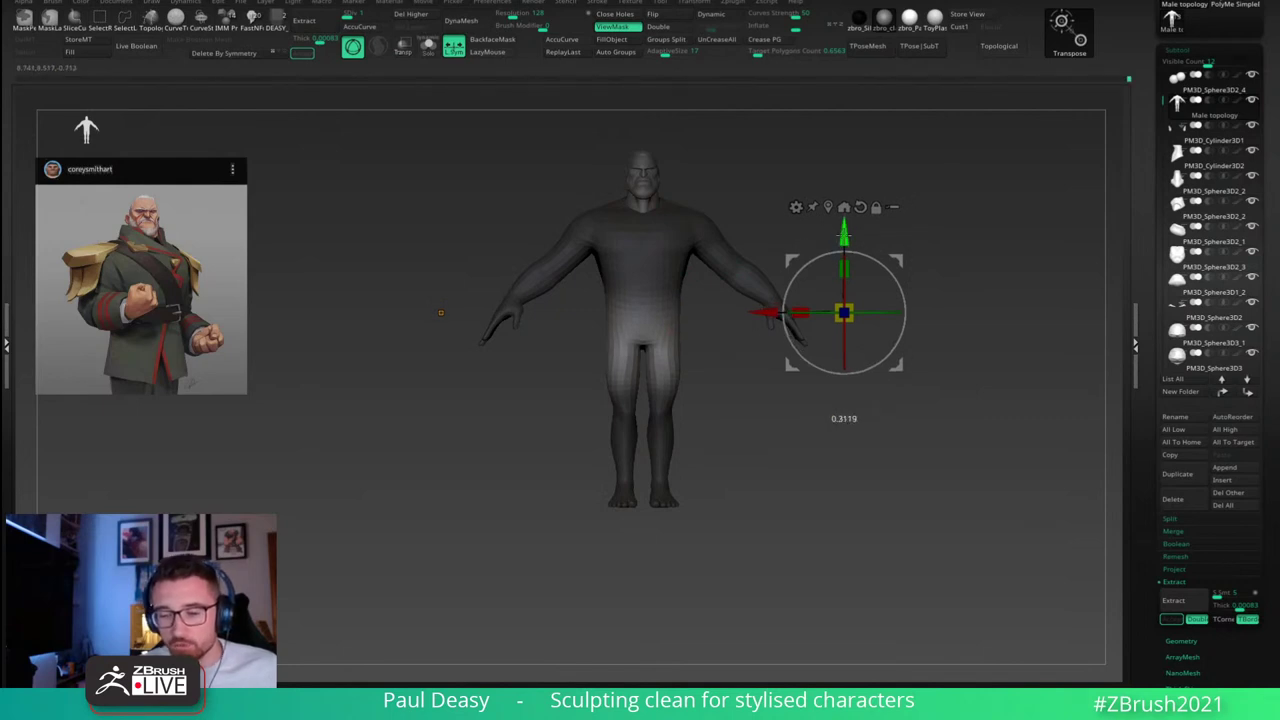
{"action": "key", "text": "q"}
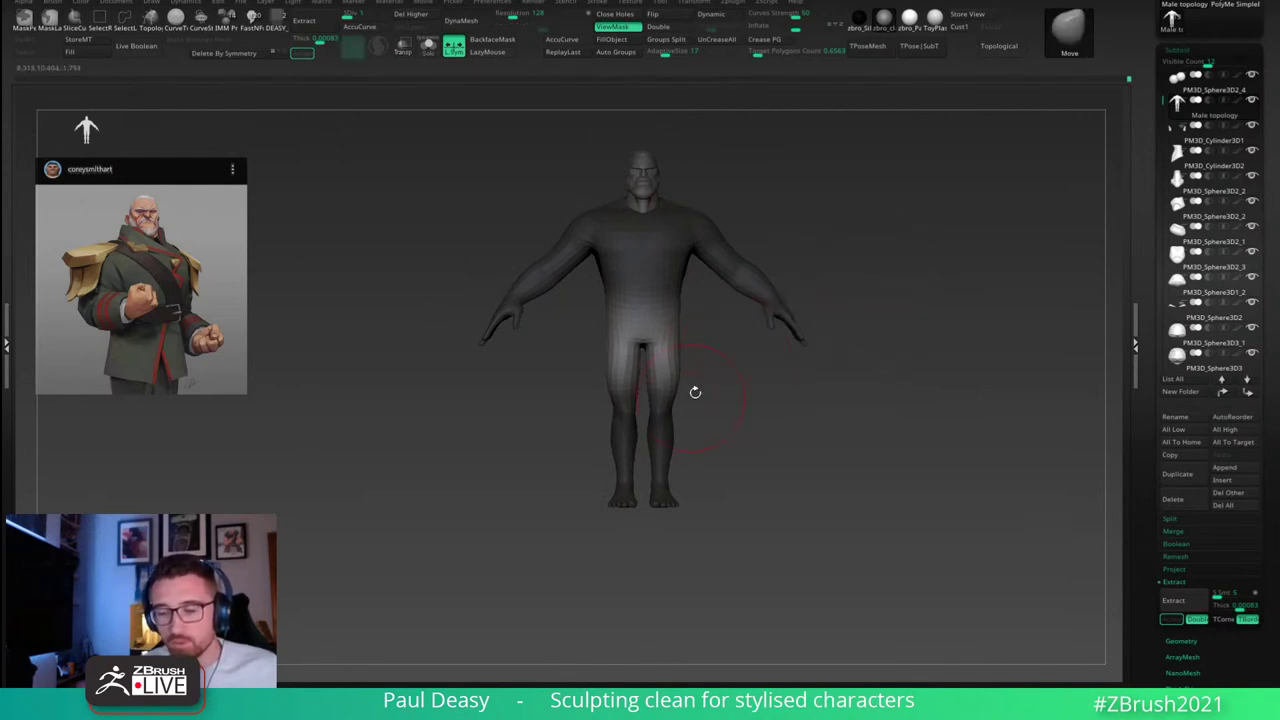
Step: Clear the mask and refine the thighs and knees with a resized Move brush at a higher subdivision level
{"action": "mouse_move", "coordinate": [697, 391]}
{"action": "left_mouse_down", "text": "ctrl"}
{"action": "mouse_move", "coordinate": [717, 394]}
{"action": "mouse_move", "coordinate": [672, 389]}
{"action": "mouse_move", "coordinate": [738, 391]}
{"action": "mouse_move", "coordinate": [709, 389]}
{"action": "left_mouse_up", "text": "ctrl"}
{"action": "key", "text": "ctrl+z"}
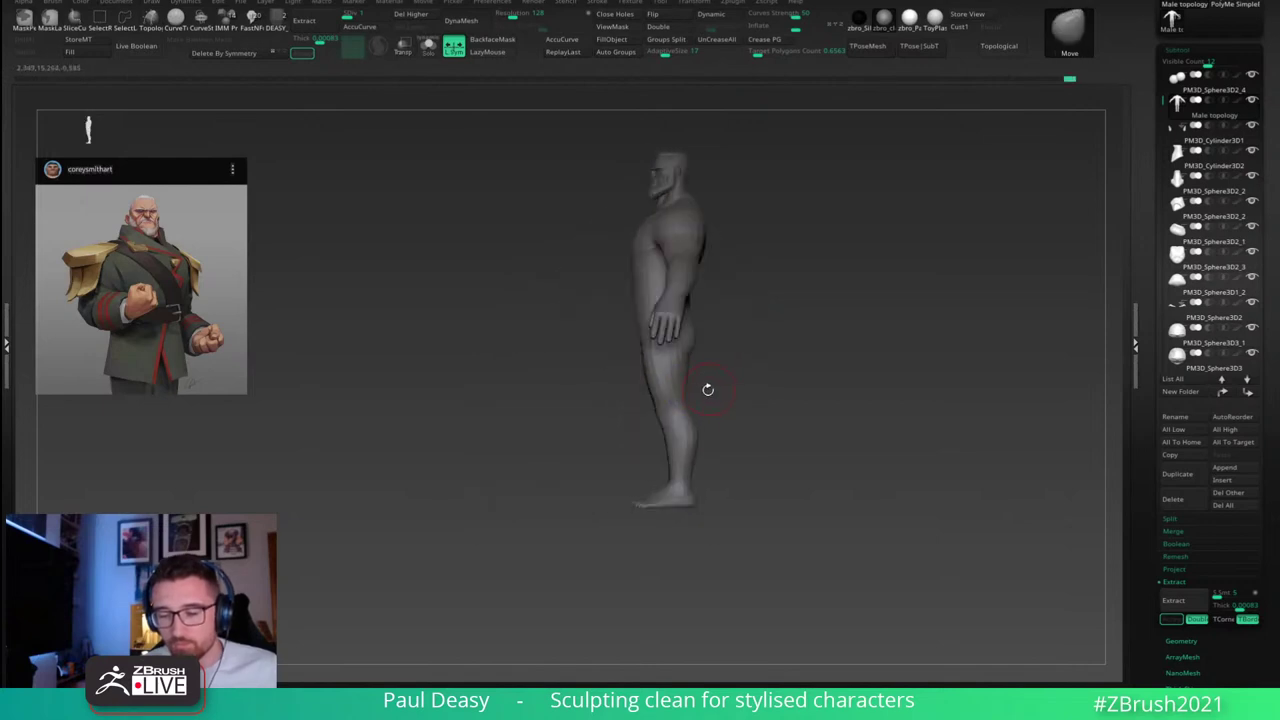
{"action": "key", "text": "space"}
{"action": "right_click_drag", "start_coordinate": [667, 387], "coordinate": [694, 391], "text": "ctrl"}
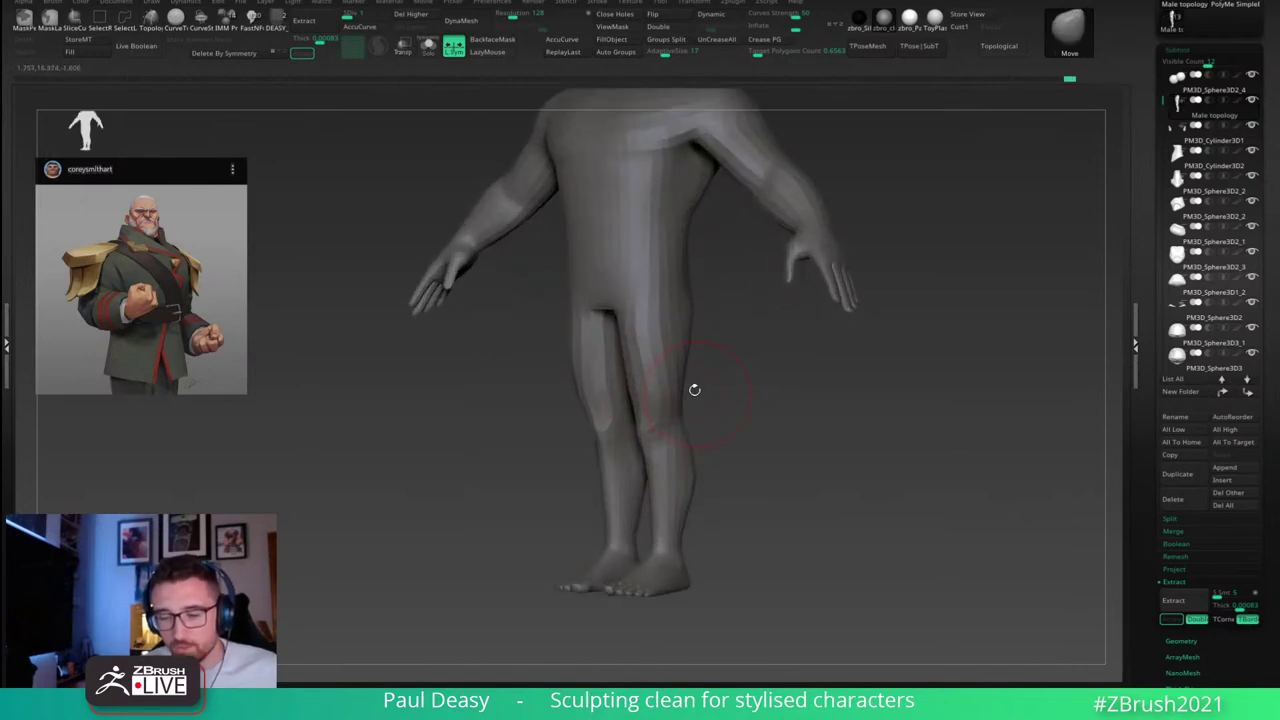
{"action": "key", "text": "d"}
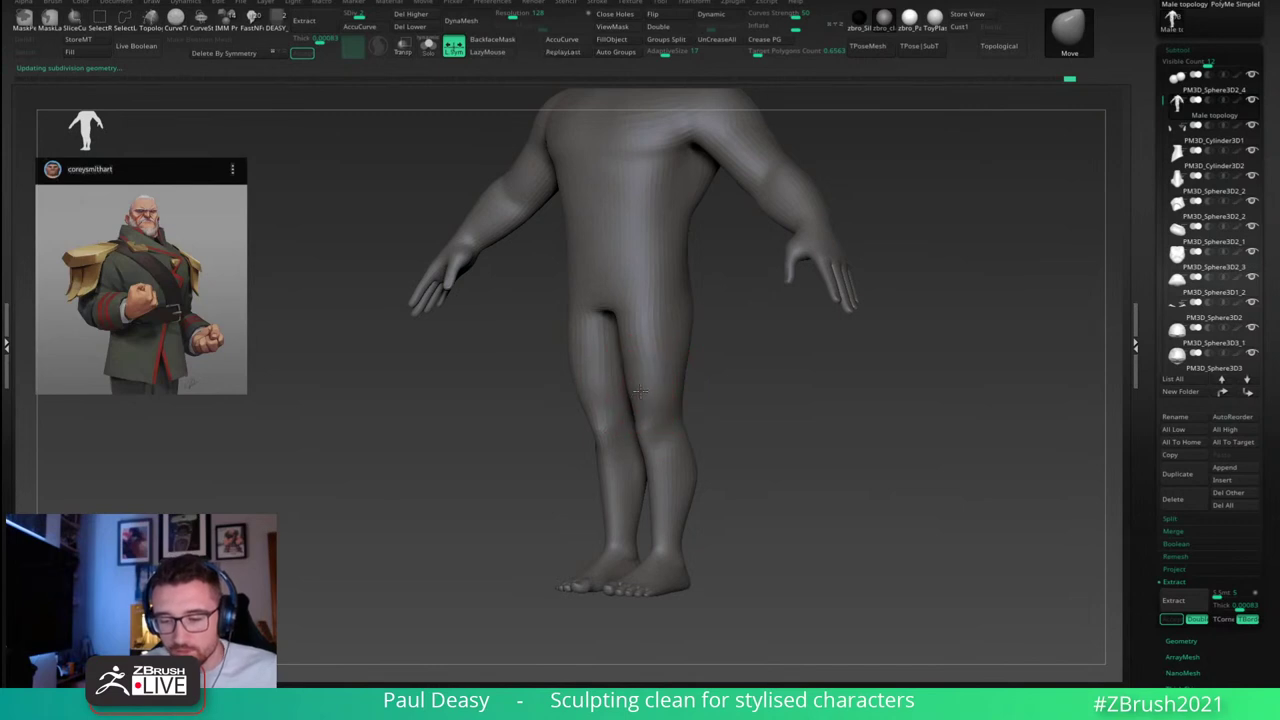
{"action": "key", "text": "space"}
{"action": "right_click_drag", "start_coordinate": [639, 408], "coordinate": [630, 414]}
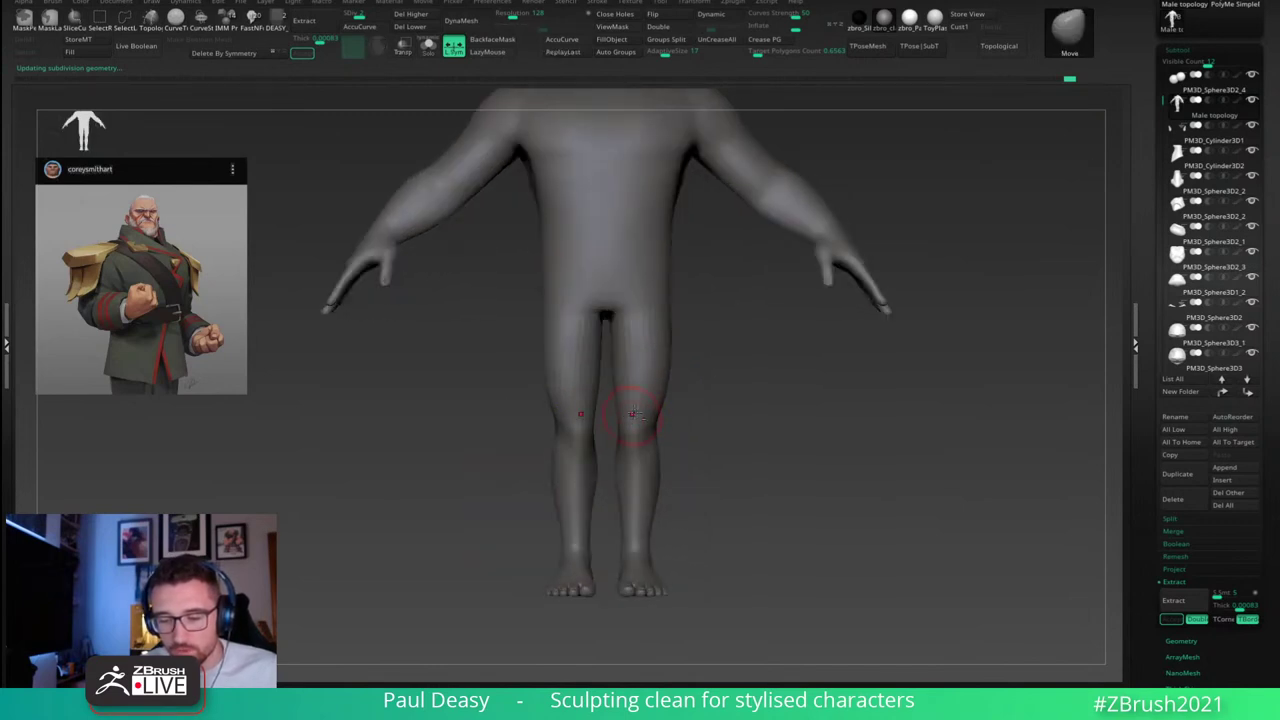
{"action": "key", "text": "space"}
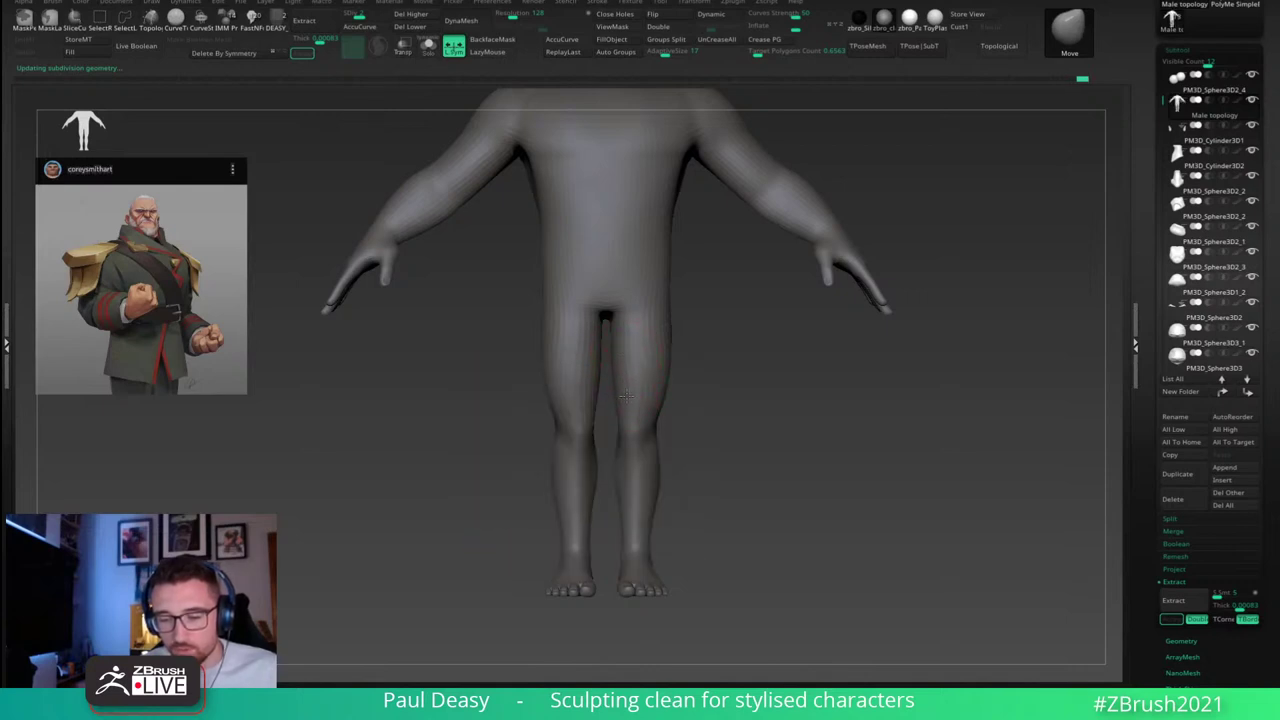
{"action": "key", "text": "space"}
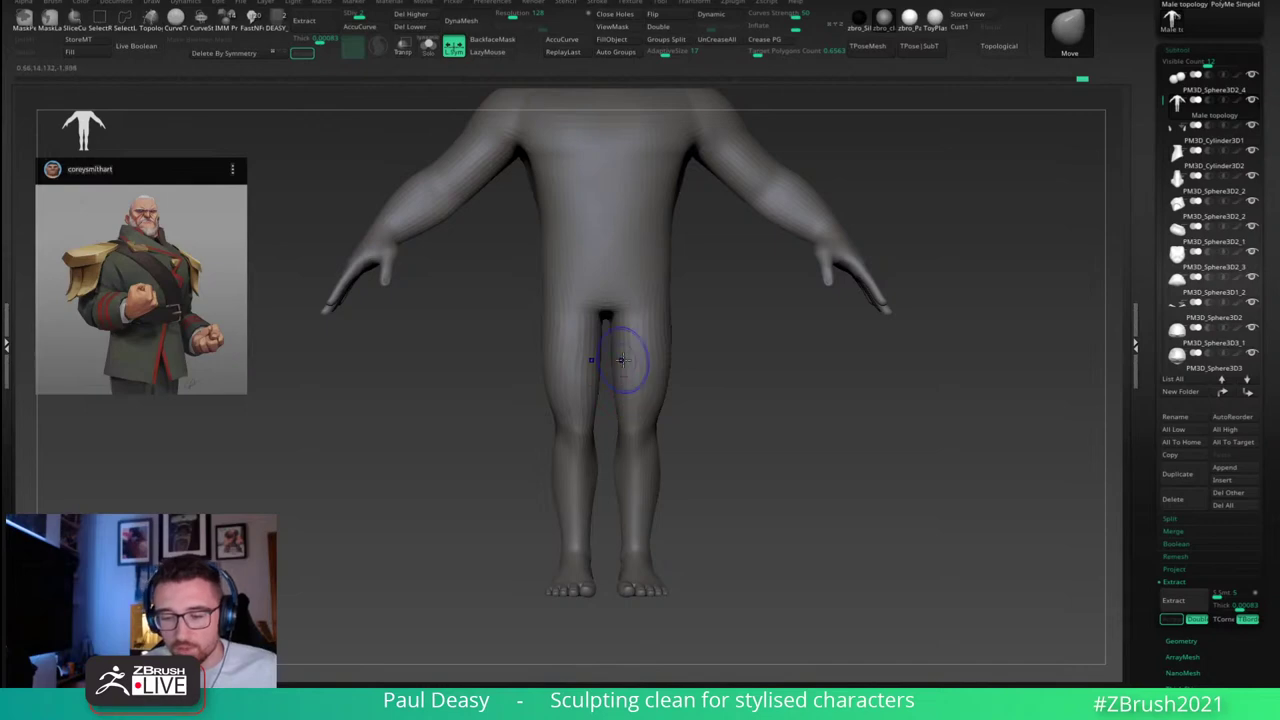
Step: Select the DamStandard brush and check the crotch and thigh forms from the front
{"action": "mouse_move", "coordinate": [706, 371]}
{"action": "left_mouse_down", "text": "alt"}
{"action": "mouse_move", "coordinate": [734, 374]}
{"action": "mouse_move", "coordinate": [723, 386]}
{"action": "left_mouse_up", "text": "alt"}
{"action": "key", "text": "b"}
{"action": "key", "text": "d"}
{"action": "key", "text": "s"}
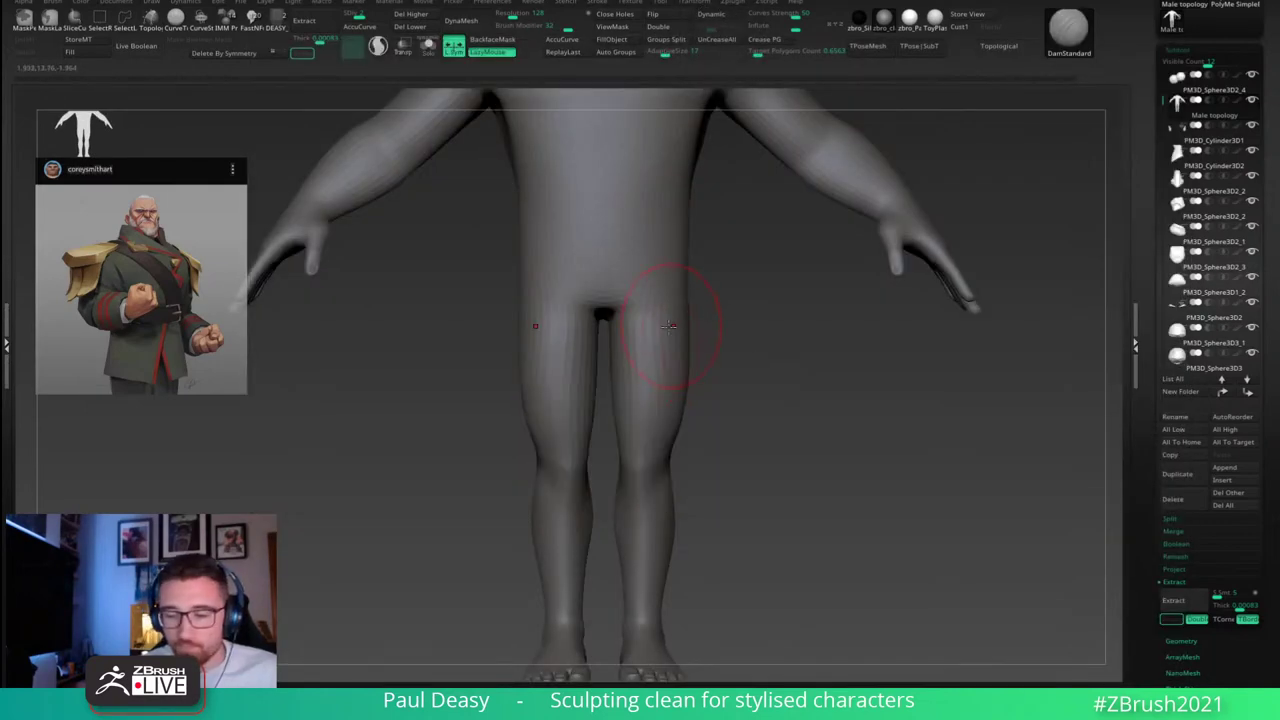
{"action": "left_click_drag", "start_coordinate": [719, 310], "coordinate": [728, 361], "text": "alt"}
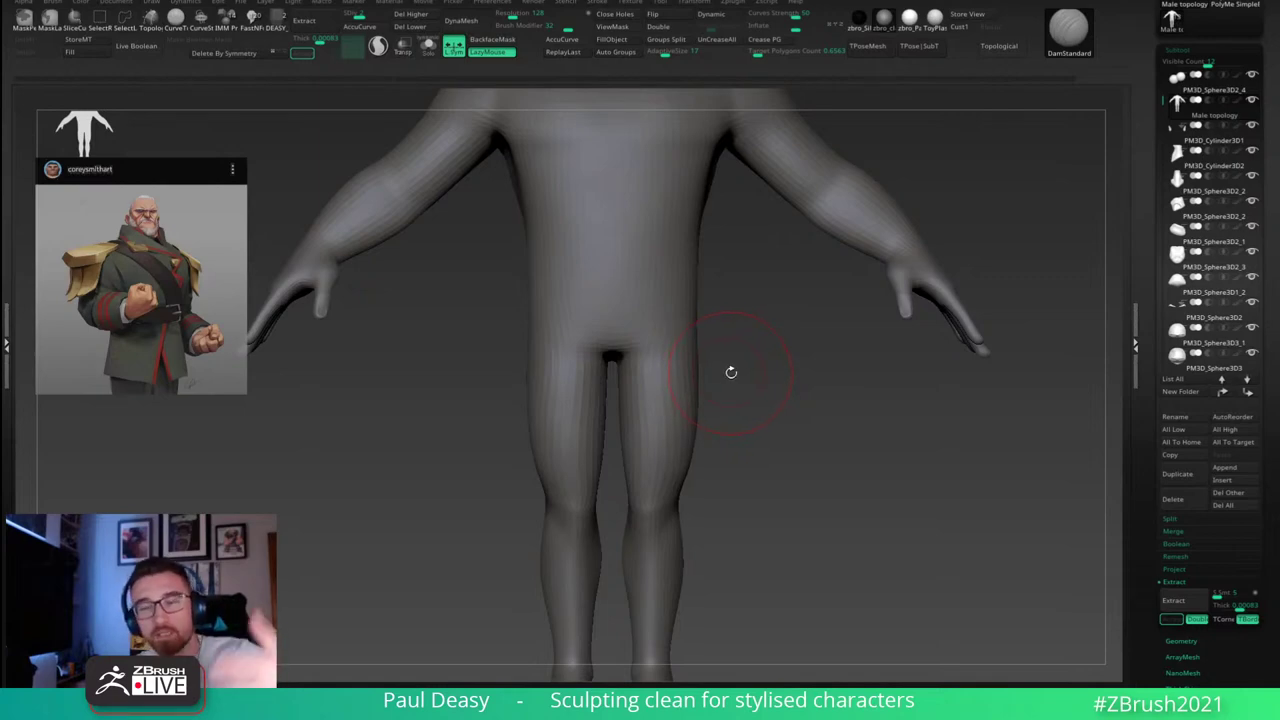
{"action": "mouse_move", "coordinate": [736, 356]}
{"action": "left_mouse_down", "text": "alt"}
{"action": "mouse_move", "coordinate": [731, 375]}
{"action": "mouse_move", "coordinate": [754, 383]}
{"action": "mouse_move", "coordinate": [729, 397]}
{"action": "mouse_move", "coordinate": [710, 387]}
{"action": "mouse_move", "coordinate": [724, 384]}
{"action": "left_mouse_up", "text": "alt"}
{"action": "key", "text": "b"}
{"action": "key", "text": "d"}
{"action": "key", "text": "s"}
{"action": "right_click", "coordinate": [742, 395]}
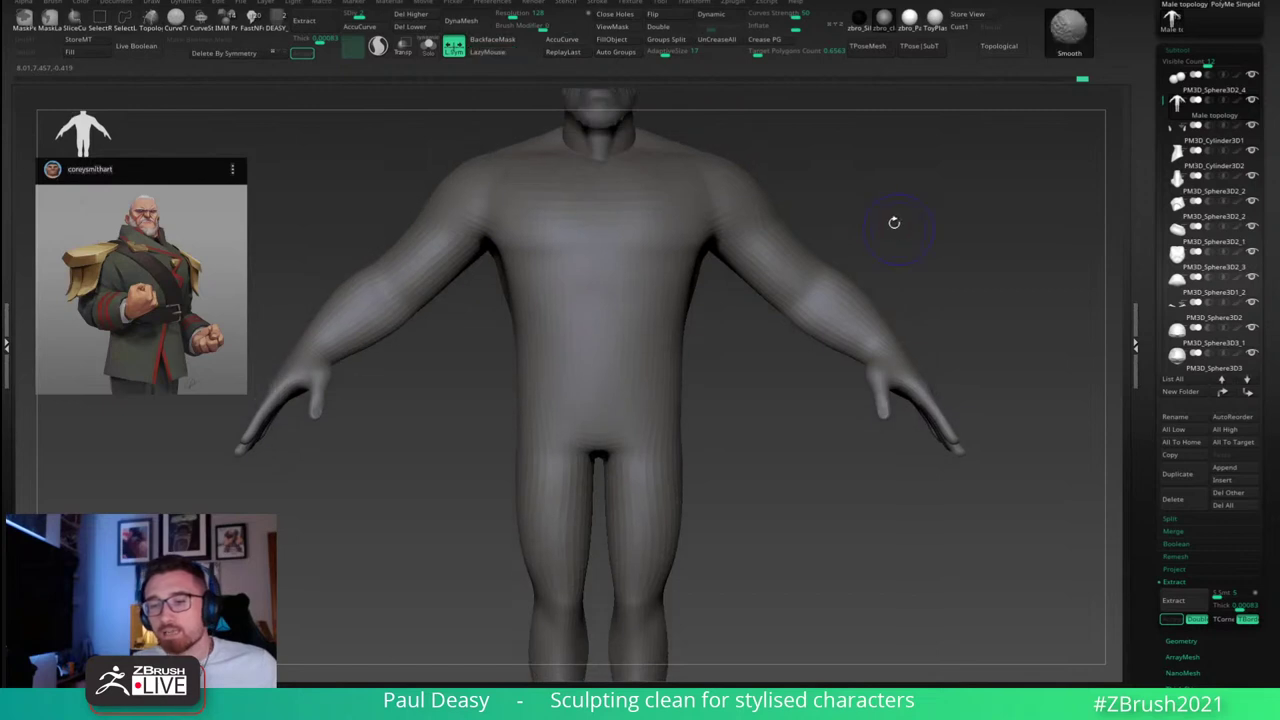
Step: Raise the body mesh to subdivision level 4 and check the whole figure from the front
{"action": "left_click_drag", "start_coordinate": [886, 208], "coordinate": [885, 217], "text": "alt"}
{"action": "key", "text": "s"}
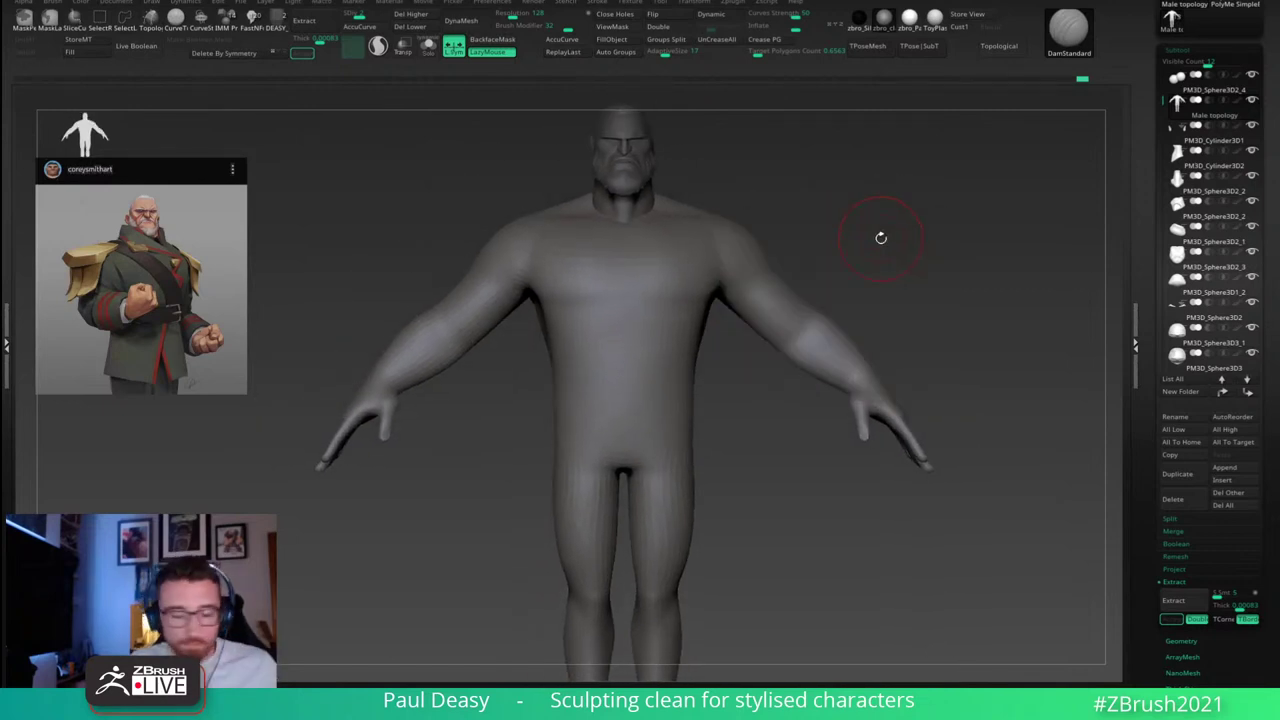
{"action": "key", "text": "d"}
{"action": "key", "text": "d"}
{"action": "left_click_drag", "start_coordinate": [866, 252], "coordinate": [860, 245], "text": "alt"}
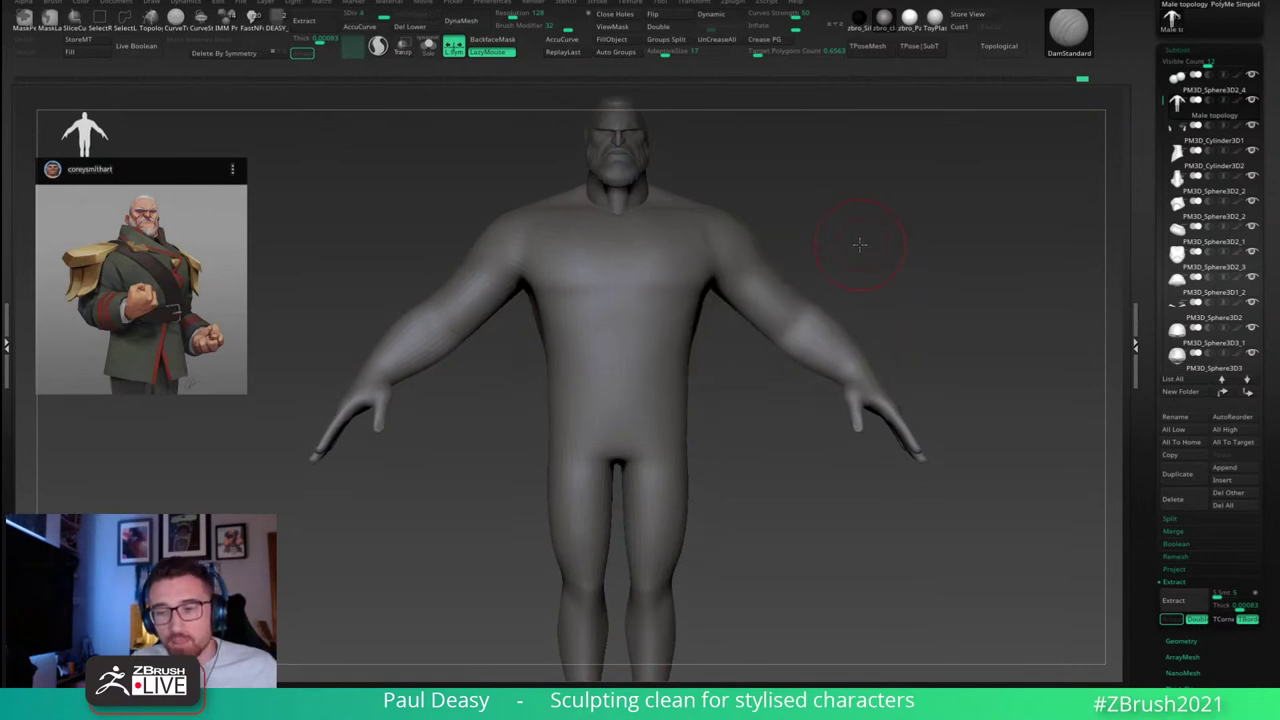
{"action": "right_click", "coordinate": [843, 248]}
{"action": "right_click_drag", "start_coordinate": [860, 245], "coordinate": [818, 213], "text": "ctrl"}
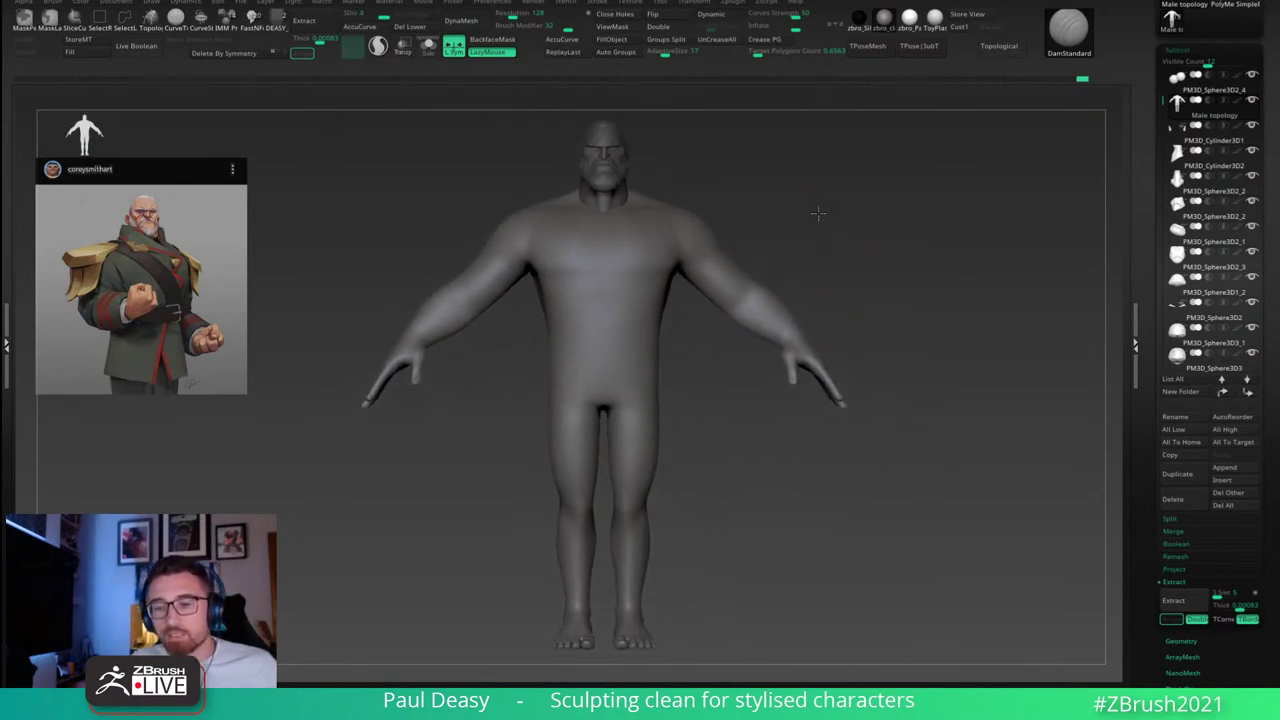
{"action": "left_click_drag", "start_coordinate": [818, 213], "coordinate": [817, 210]}
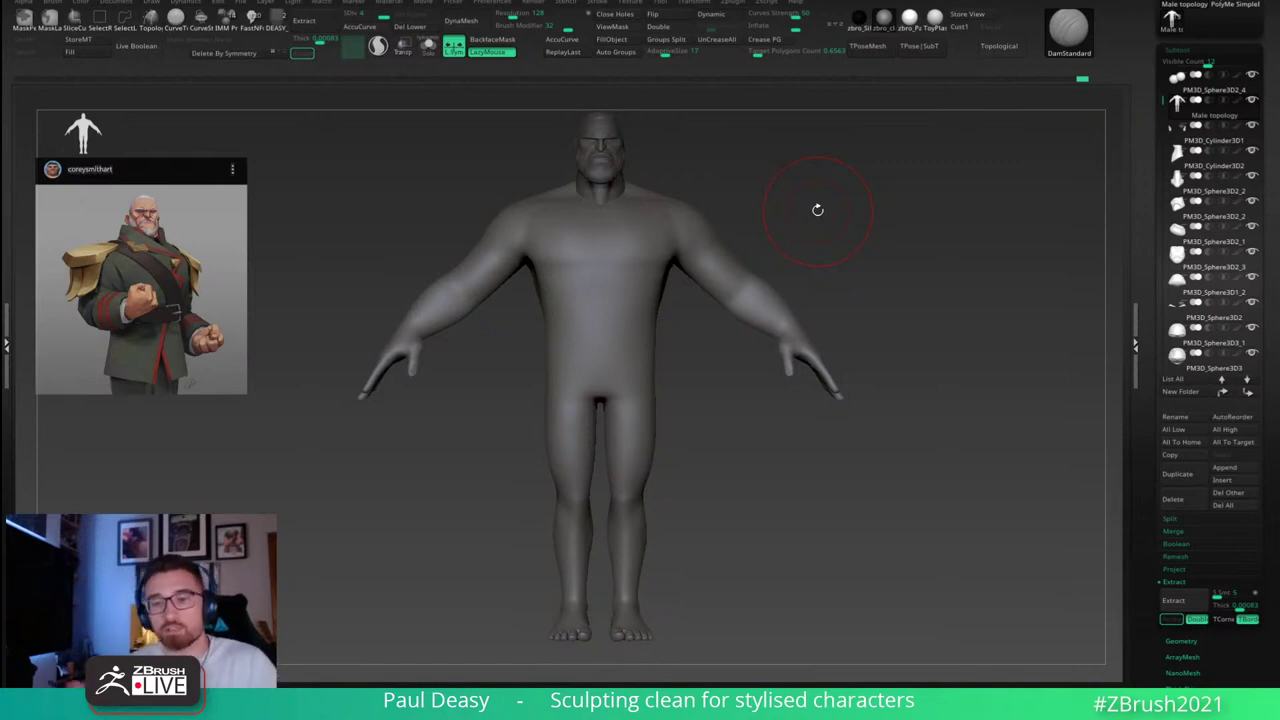
Step: Examine the full figure from the front and three-quarter angles, comparing the torso, arm and leg proportions
{"action": "left_click_drag", "start_coordinate": [843, 200], "coordinate": [763, 254]}
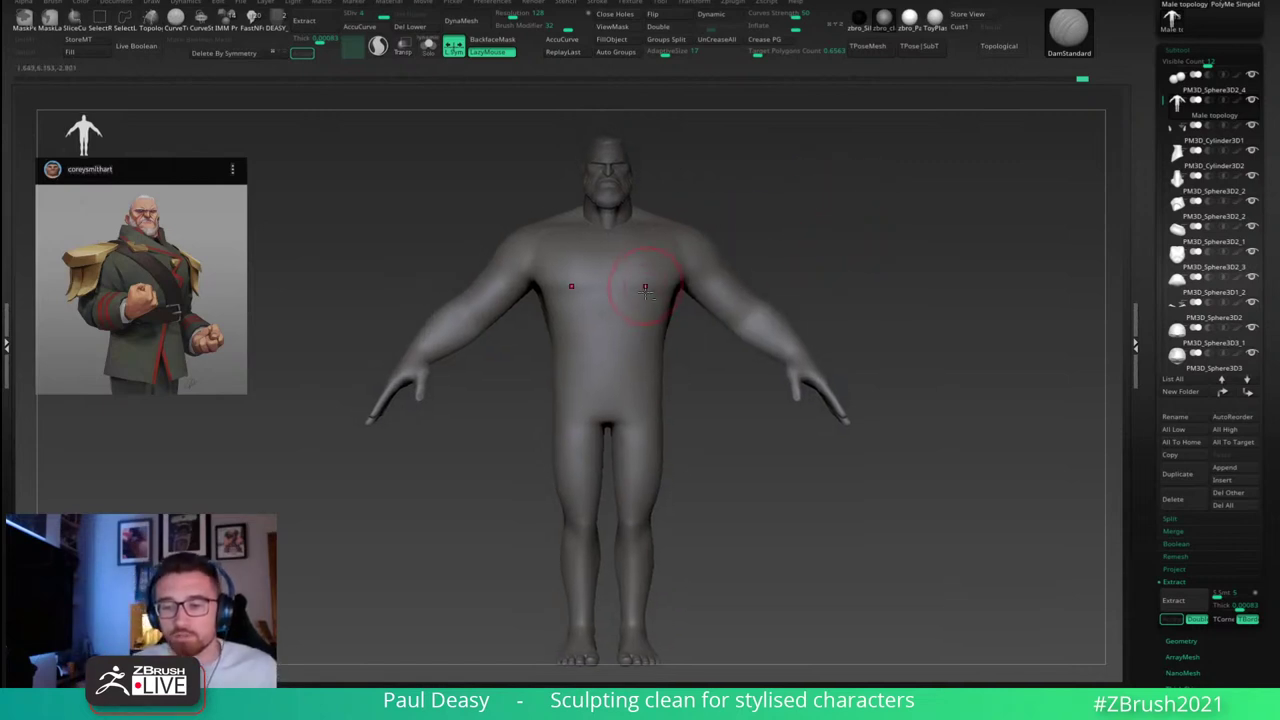
{"action": "mouse_move", "coordinate": [689, 381]}
{"action": "left_mouse_down"}
{"action": "mouse_move", "coordinate": [760, 349]}
{"action": "mouse_move", "coordinate": [920, 331]}
{"action": "mouse_move", "coordinate": [798, 393]}
{"action": "mouse_move", "coordinate": [843, 396]}
{"action": "mouse_move", "coordinate": [769, 374]}
{"action": "mouse_move", "coordinate": [857, 369]}
{"action": "mouse_move", "coordinate": [770, 443]}
{"action": "left_mouse_up"}
{"action": "key", "text": "space"}
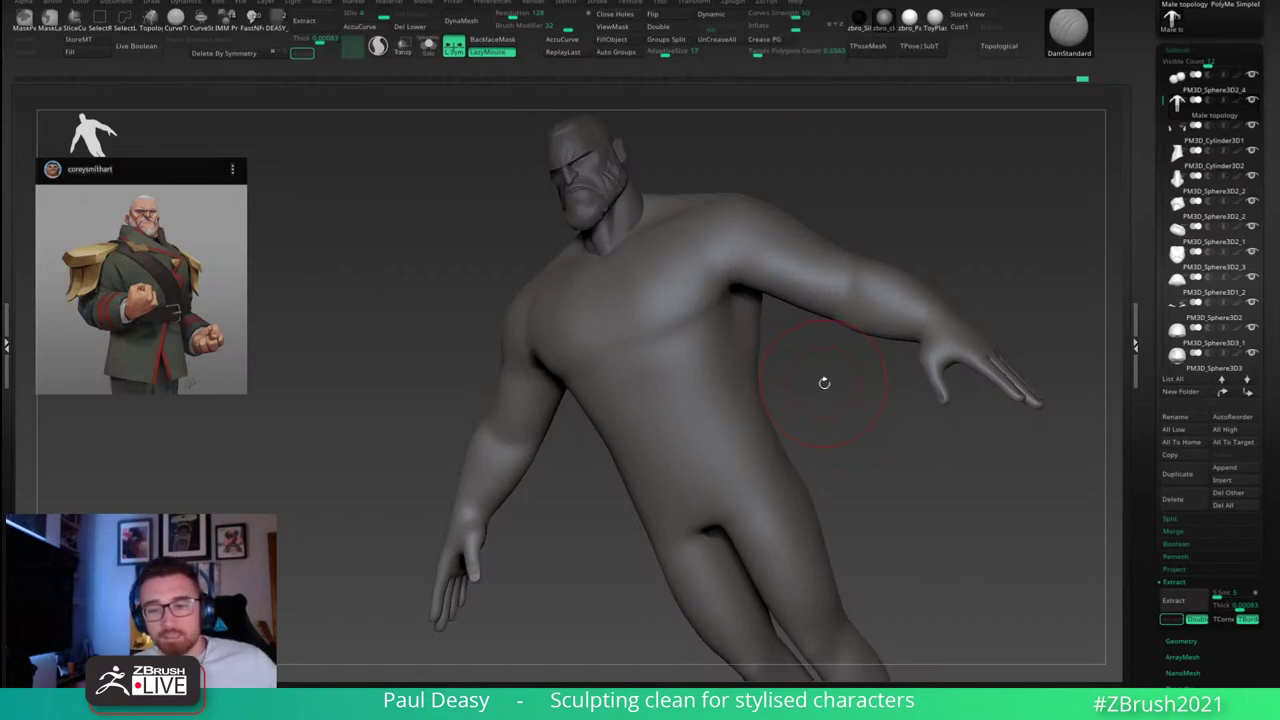
{"action": "left_click_drag", "start_coordinate": [824, 383], "coordinate": [828, 382]}
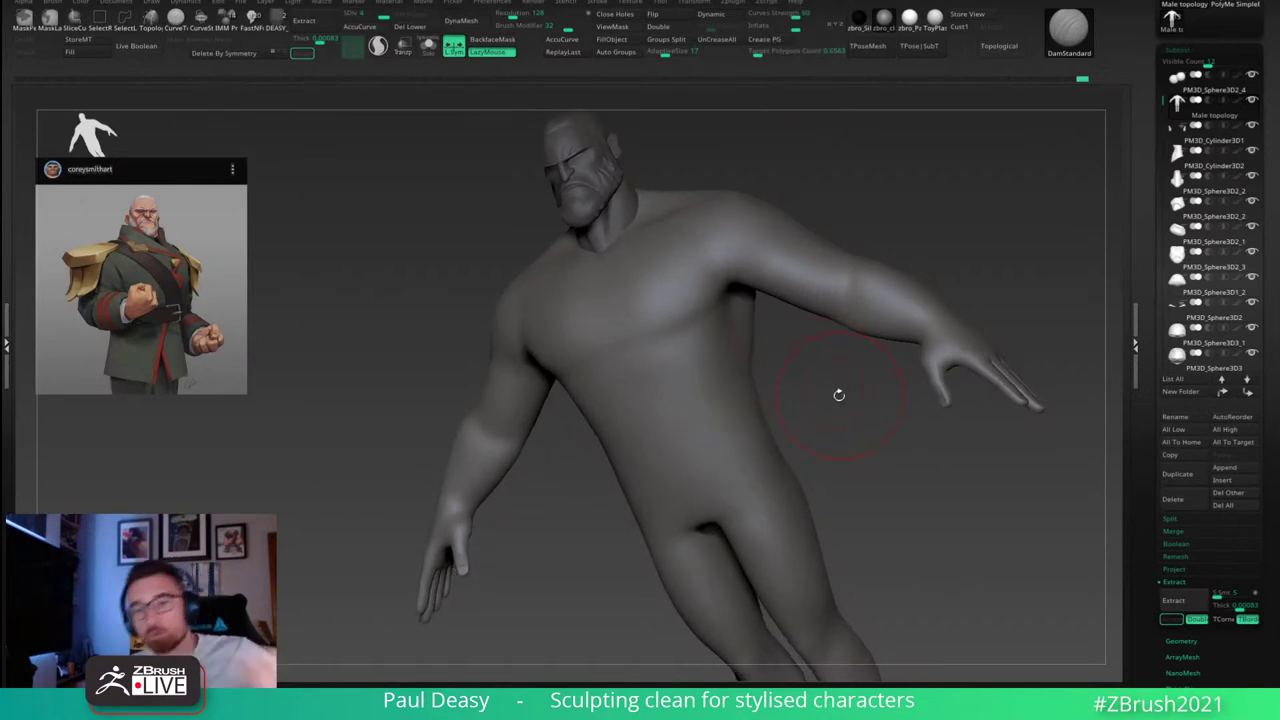
{"action": "left_click_drag", "start_coordinate": [838, 394], "coordinate": [838, 297]}
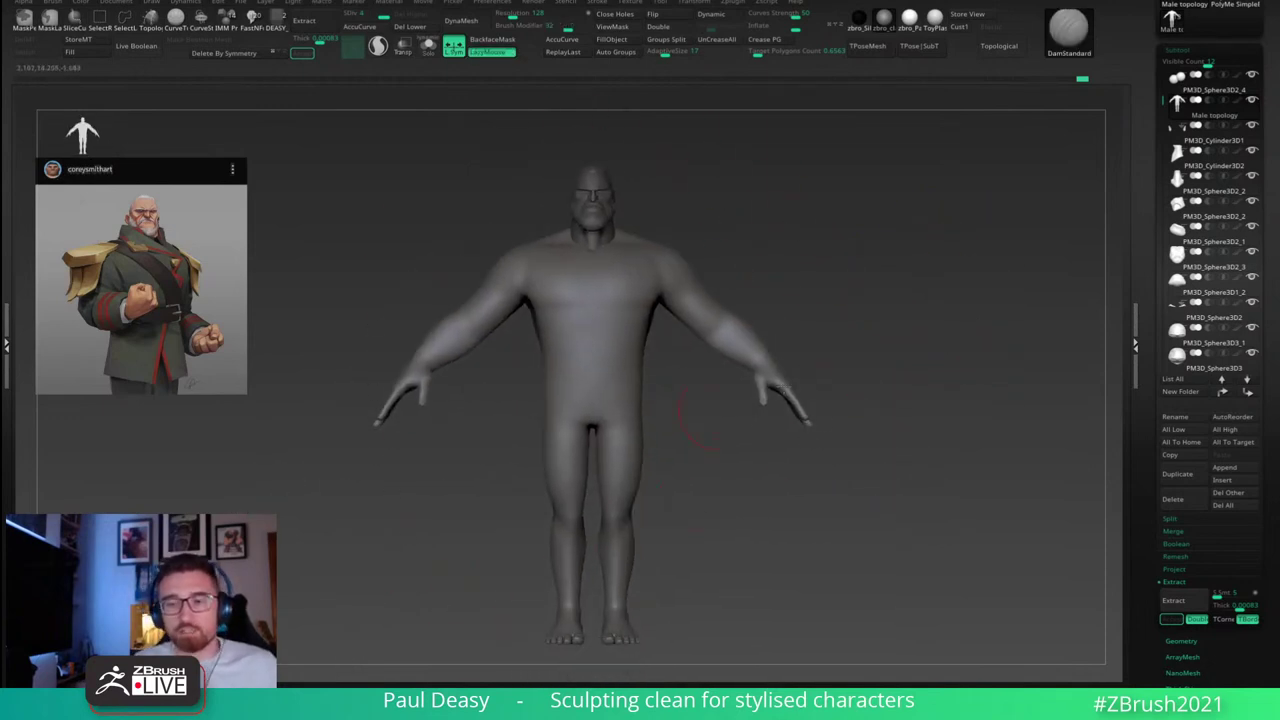
{"action": "left_click_drag", "start_coordinate": [813, 295], "coordinate": [817, 313]}
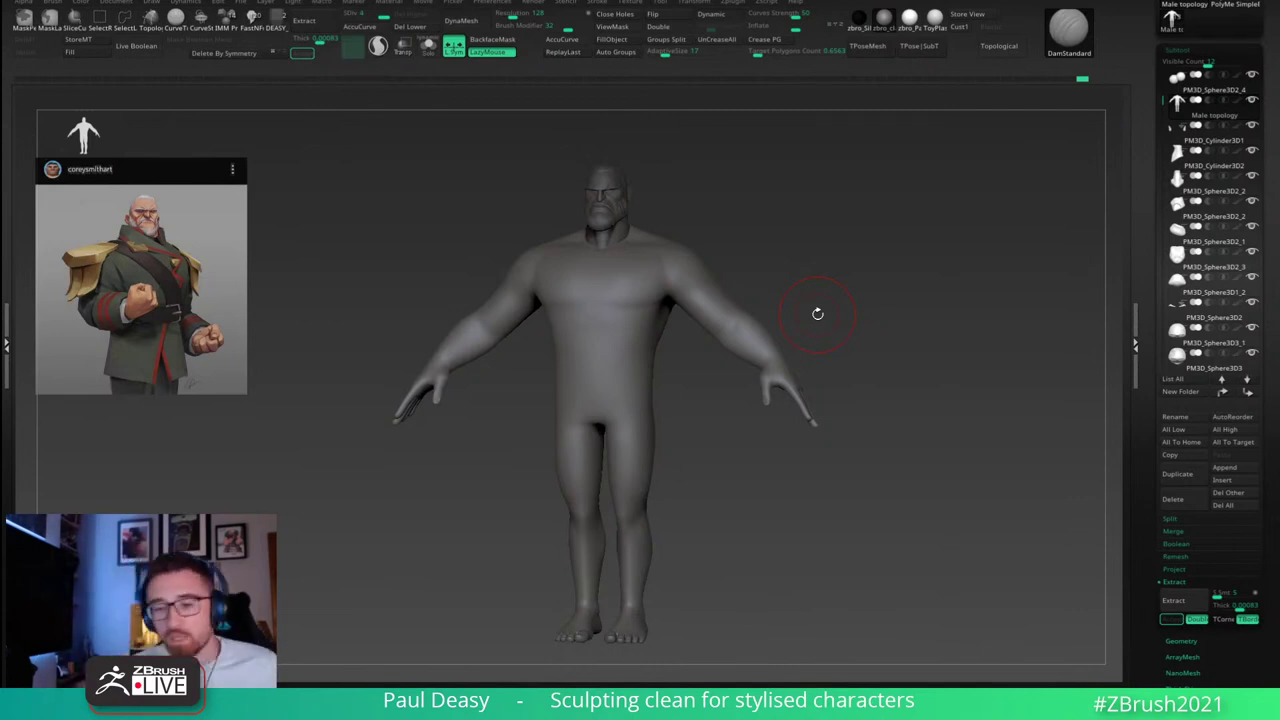
{"action": "left_click_drag", "start_coordinate": [857, 314], "coordinate": [883, 291], "text": "alt"}
{"action": "right_click", "coordinate": [843, 359]}
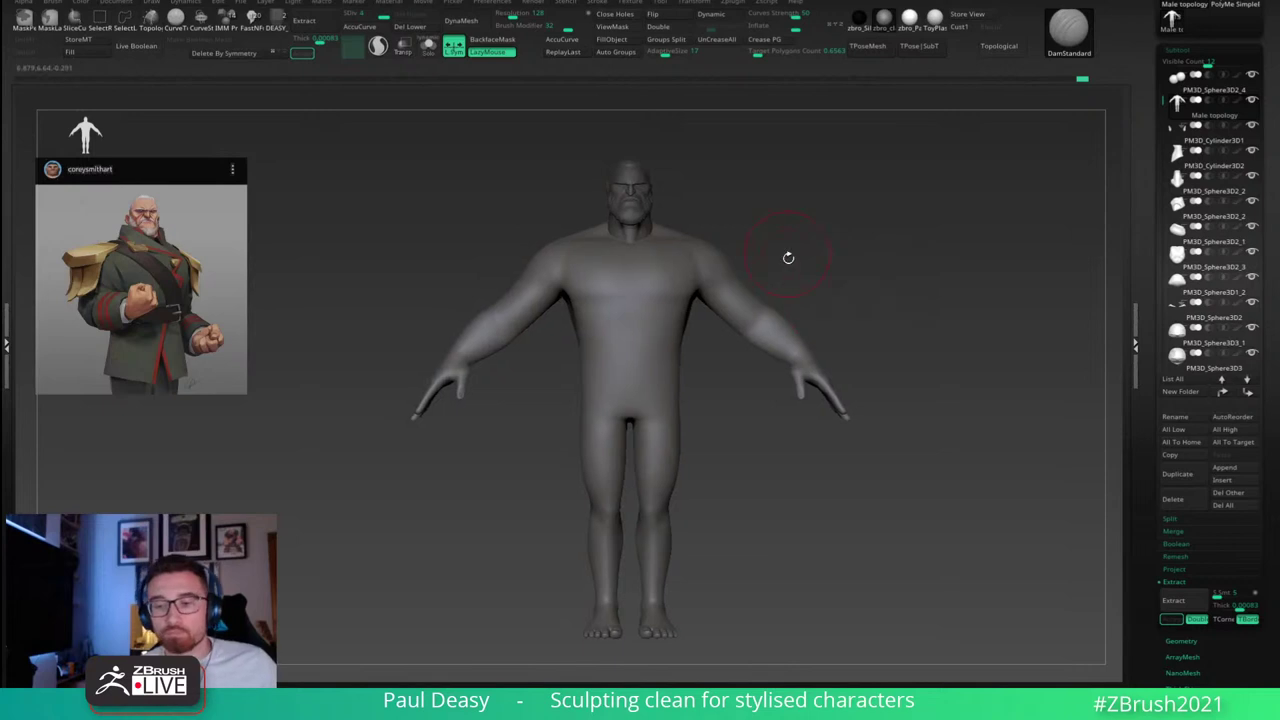
Step: Drop the body mesh to subdivision level 1 and mask the arms with a softened edge at the shoulders
{"action": "key", "text": "shift+d"}
{"action": "key", "text": "shift+d"}
{"action": "key", "text": "shift+d"}
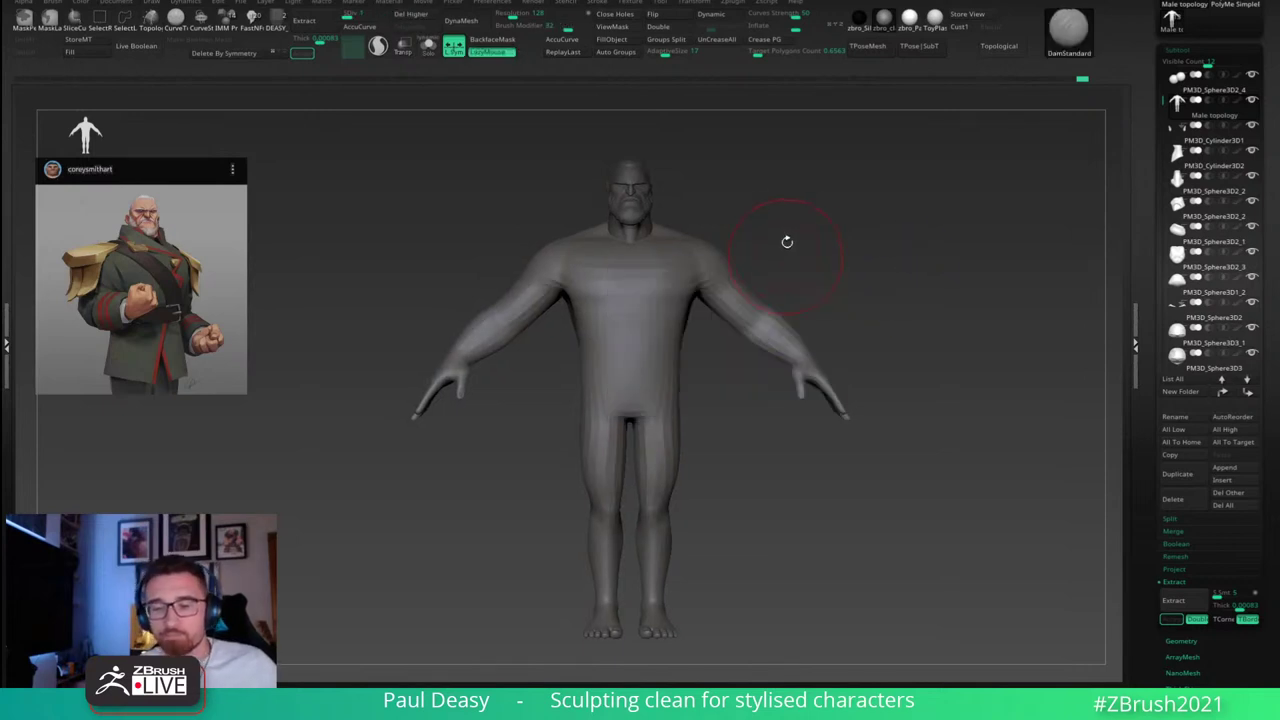
{"action": "left_click_drag", "start_coordinate": [909, 453], "coordinate": [680, 186], "text": "ctrl"}
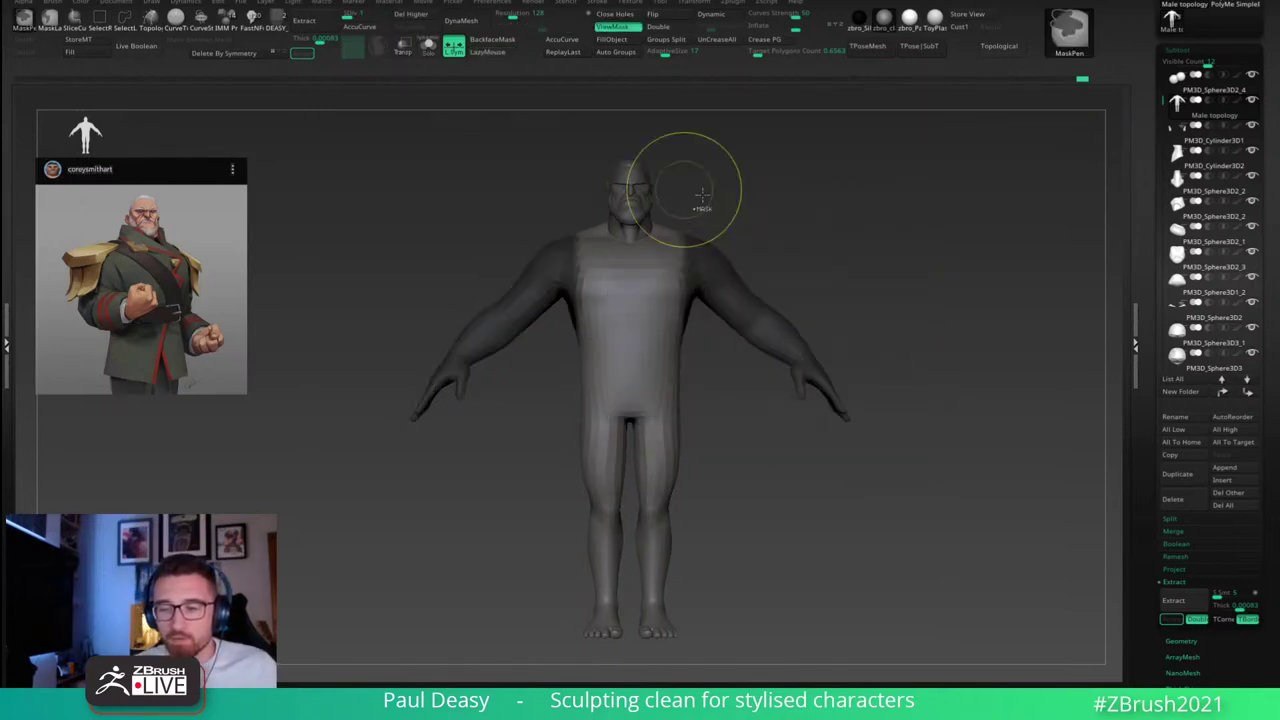
{"action": "left_click_drag", "start_coordinate": [837, 280], "coordinate": [802, 285]}
{"action": "left_click_drag", "start_coordinate": [717, 369], "coordinate": [679, 321], "text": "ctrl"}
{"action": "mouse_move", "coordinate": [790, 288]}
{"action": "left_mouse_down"}
{"action": "mouse_move", "coordinate": [815, 278]}
{"action": "mouse_move", "coordinate": [847, 299]}
{"action": "left_mouse_up"}
{"action": "left_click", "coordinate": [815, 273], "text": "ctrl"}
{"action": "left_click", "coordinate": [756, 299], "text": "ctrl"}
{"action": "left_click", "coordinate": [800, 287], "text": "ctrl"}
Step: Invert the mask, shift the arms slightly down with the transform gizmo, and clear the mask
{"action": "key", "text": "space"}
{"action": "key", "text": "w"}
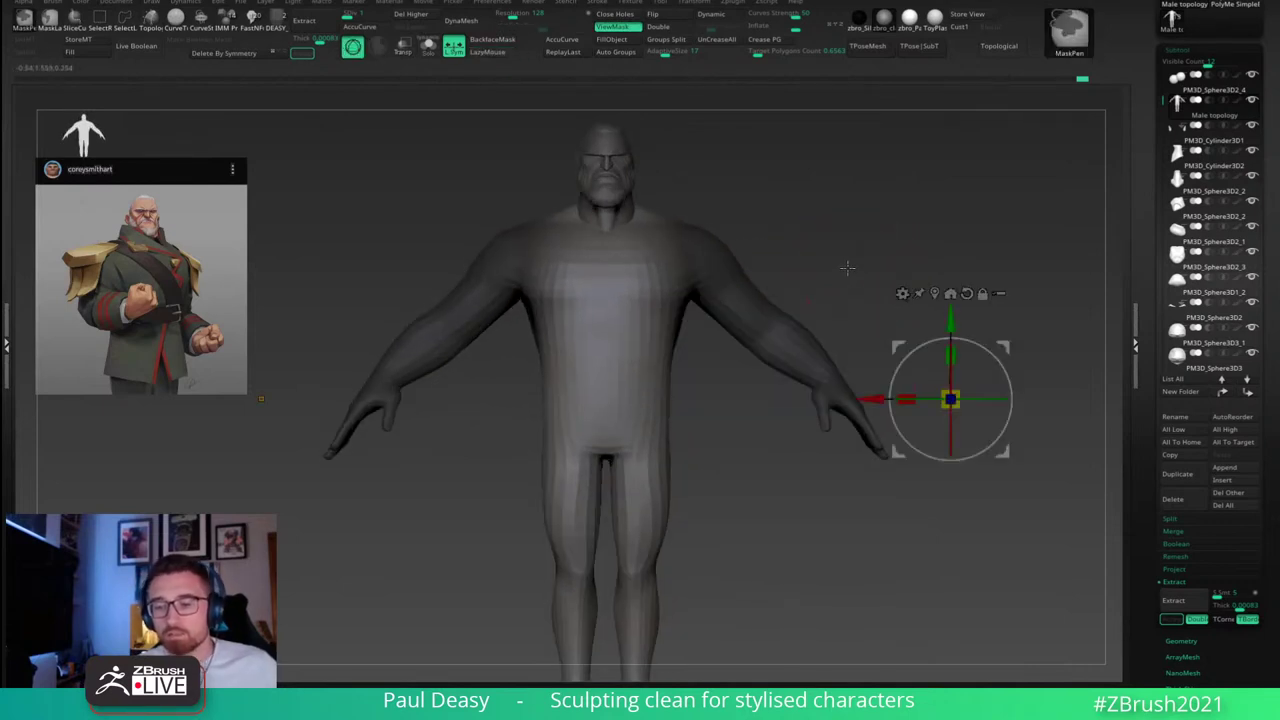
{"action": "left_click", "coordinate": [1010, 306], "text": "ctrl"}
{"action": "left_click_drag", "start_coordinate": [1002, 347], "coordinate": [1002, 351]}
{"action": "key", "text": "q"}
{"action": "left_click_drag", "start_coordinate": [991, 295], "coordinate": [997, 284], "text": "ctrl"}
Step: Return the body mesh to subdivision level 4 and review the arm and torso proportions from the front
{"action": "key", "text": "space"}
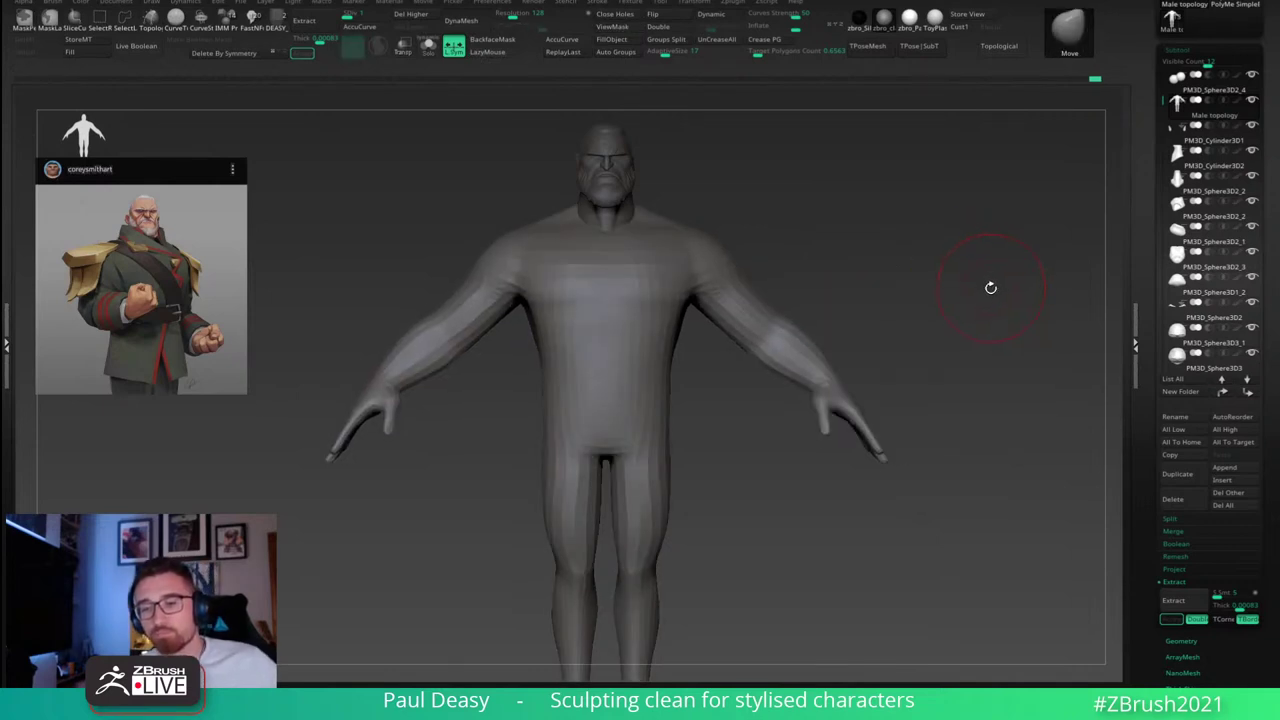
{"action": "key", "text": "d"}
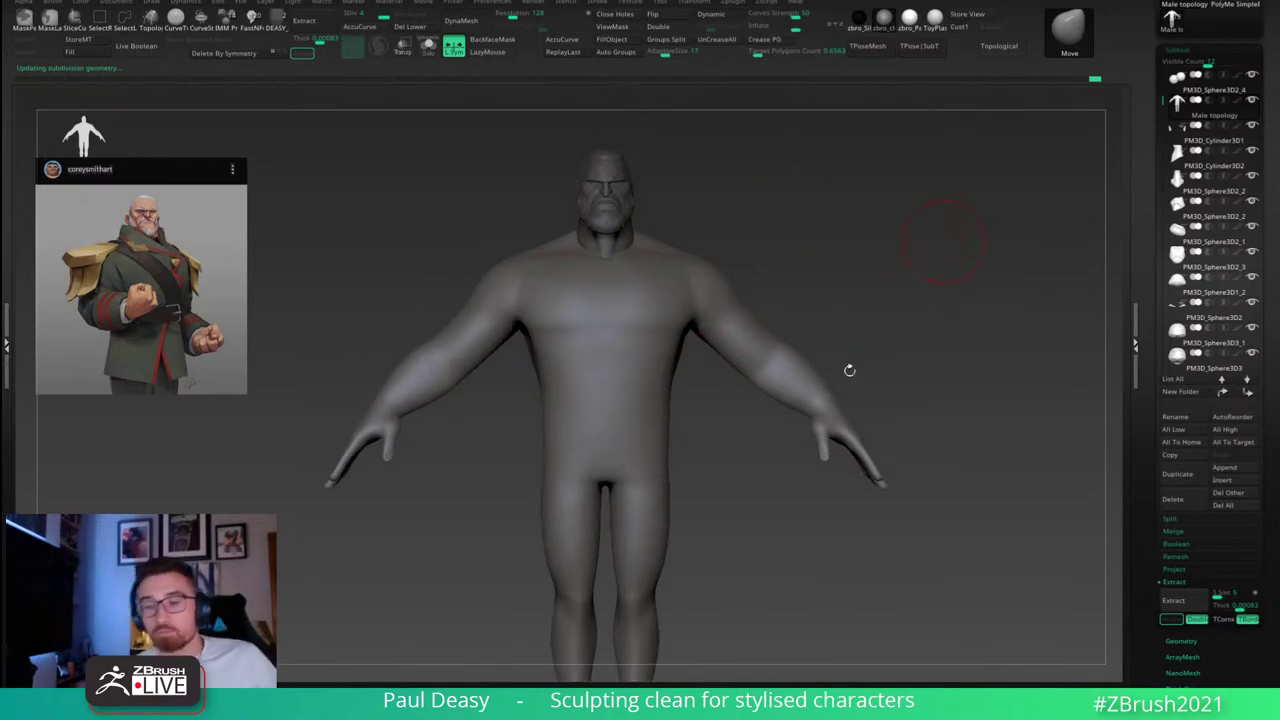
{"action": "left_click_drag", "start_coordinate": [912, 284], "coordinate": [817, 366], "text": "alt"}
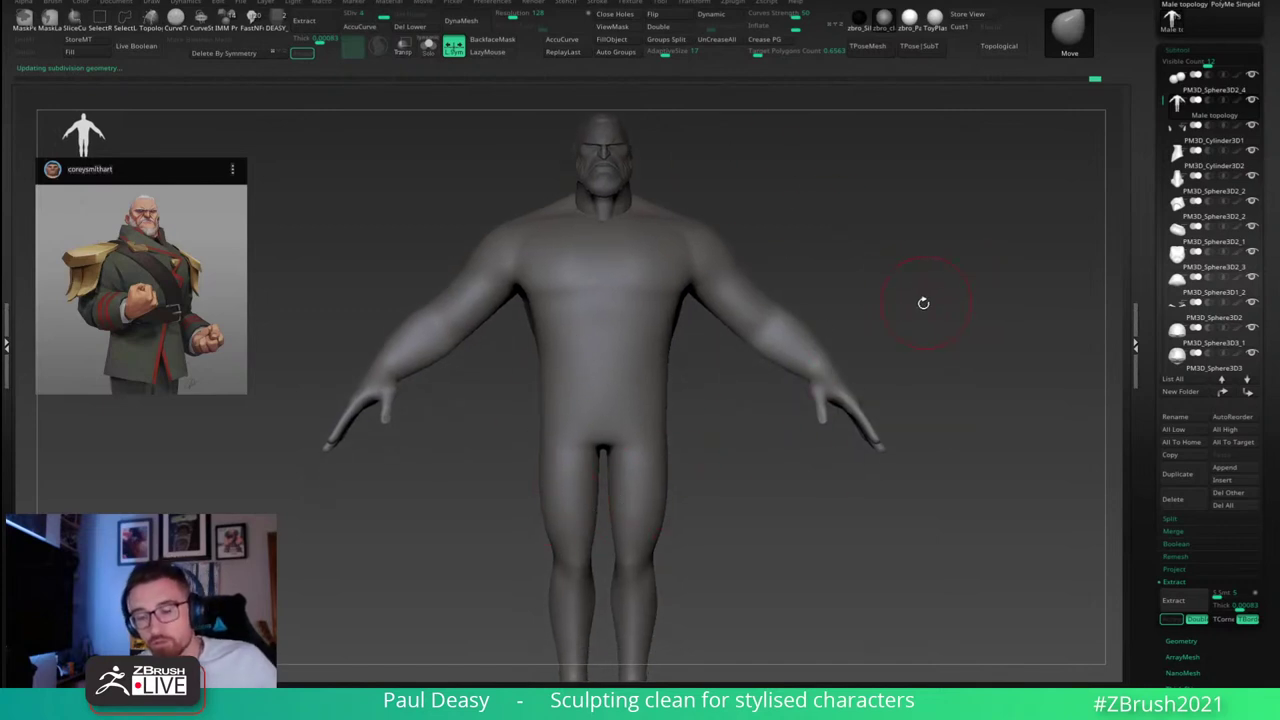
{"action": "left_click_drag", "start_coordinate": [914, 309], "coordinate": [911, 321], "text": "alt"}
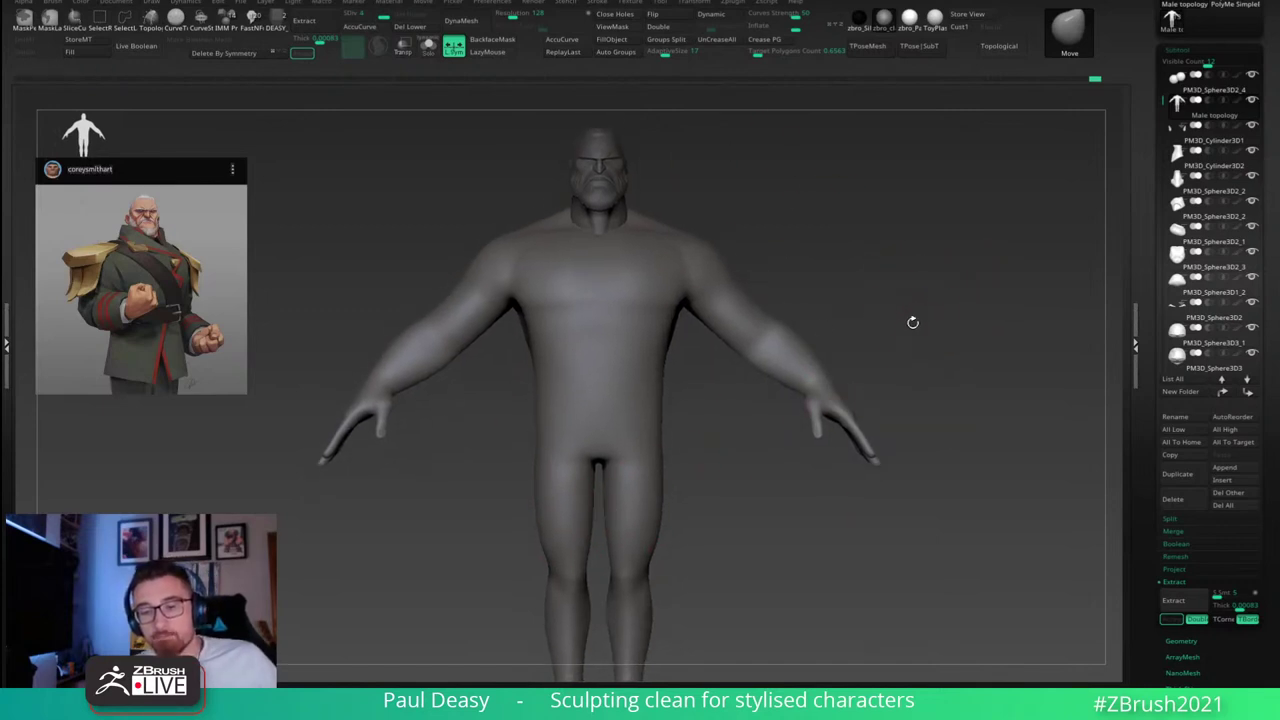
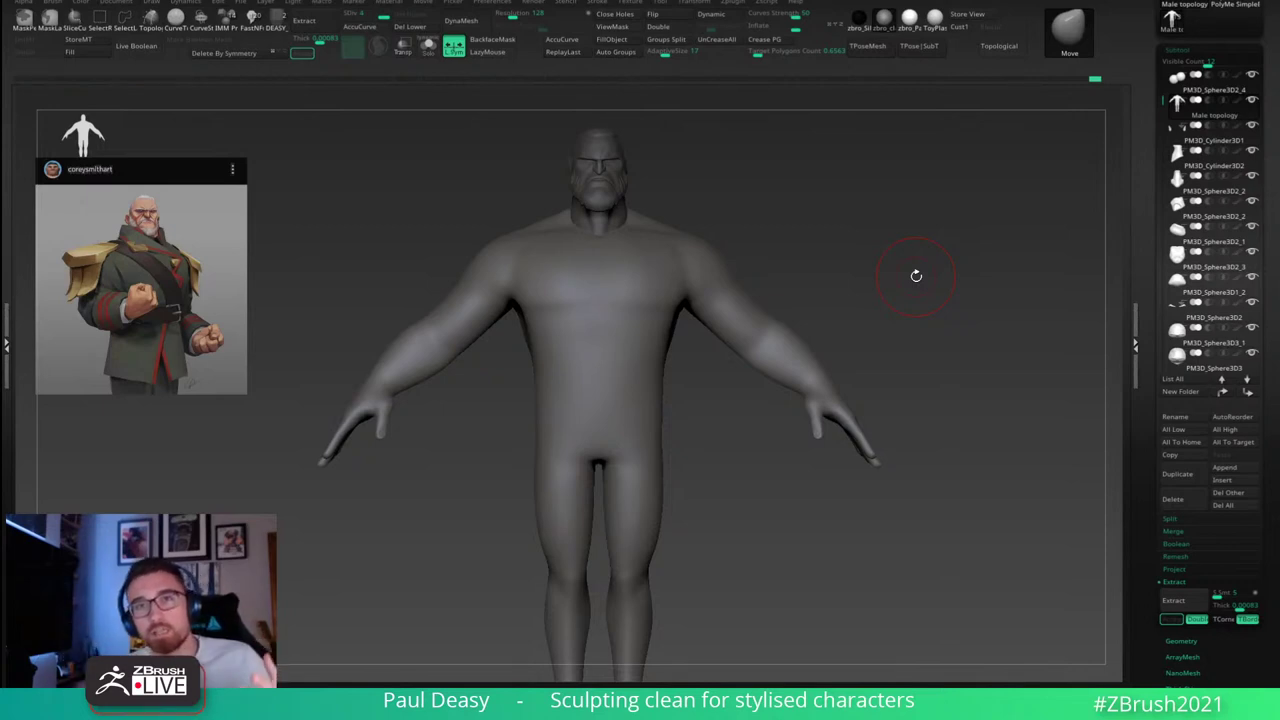
Step: Lower the body mesh to subdivision level 1 and mask the forearm and hand with the MaskLasso brush
{"action": "mouse_move", "coordinate": [860, 304]}
{"action": "left_mouse_down", "text": "alt"}
{"action": "mouse_move", "coordinate": [866, 282]}
{"action": "mouse_move", "coordinate": [891, 337]}
{"action": "left_mouse_up", "text": "alt"}
{"action": "key", "text": "shift+d"}
{"action": "key", "text": "shift+d"}
{"action": "key", "text": "shift+d"}
{"action": "key", "text": "w"}
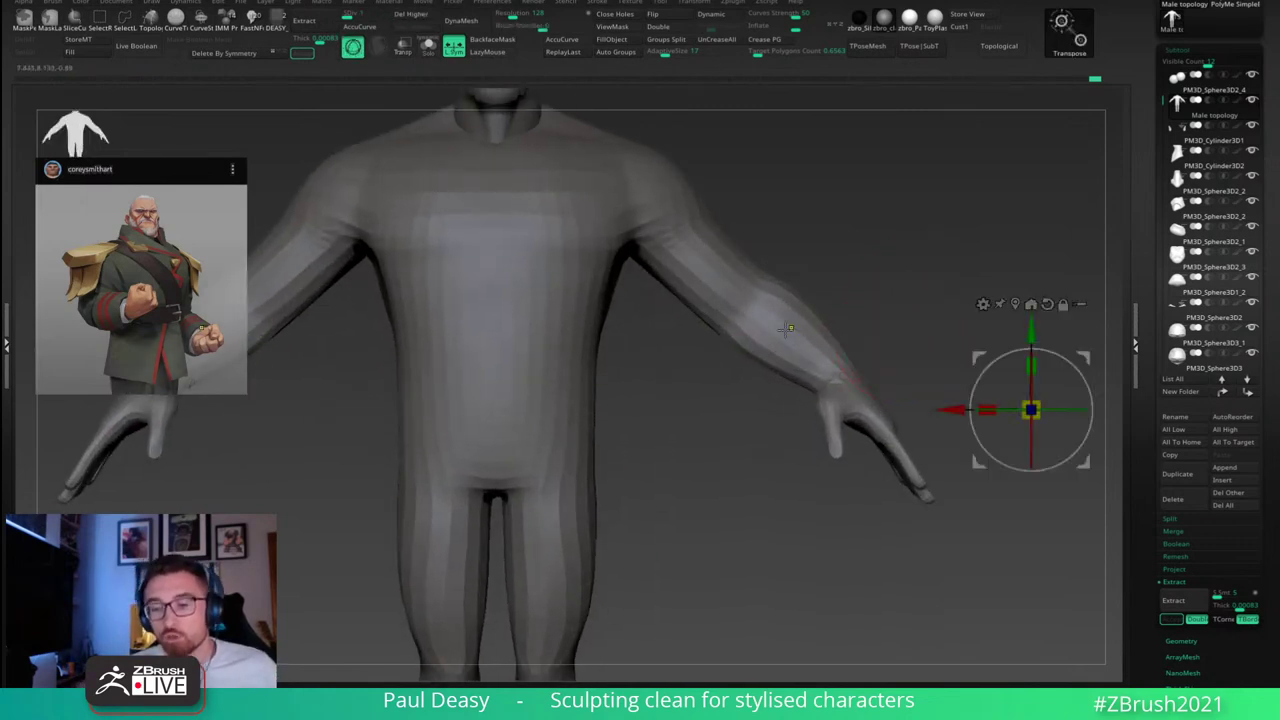
{"action": "mouse_move", "coordinate": [796, 369]}
{"action": "left_mouse_down", "text": "ctrl"}
{"action": "mouse_move", "coordinate": [830, 339]}
{"action": "mouse_move", "coordinate": [972, 420]}
{"action": "mouse_move", "coordinate": [846, 257]}
{"action": "mouse_move", "coordinate": [782, 341]}
{"action": "mouse_move", "coordinate": [725, 378]}
{"action": "left_mouse_up", "text": "ctrl"}
{"action": "key", "text": "q"}
{"action": "left_click_drag", "start_coordinate": [868, 299], "coordinate": [878, 289], "text": "ctrl"}
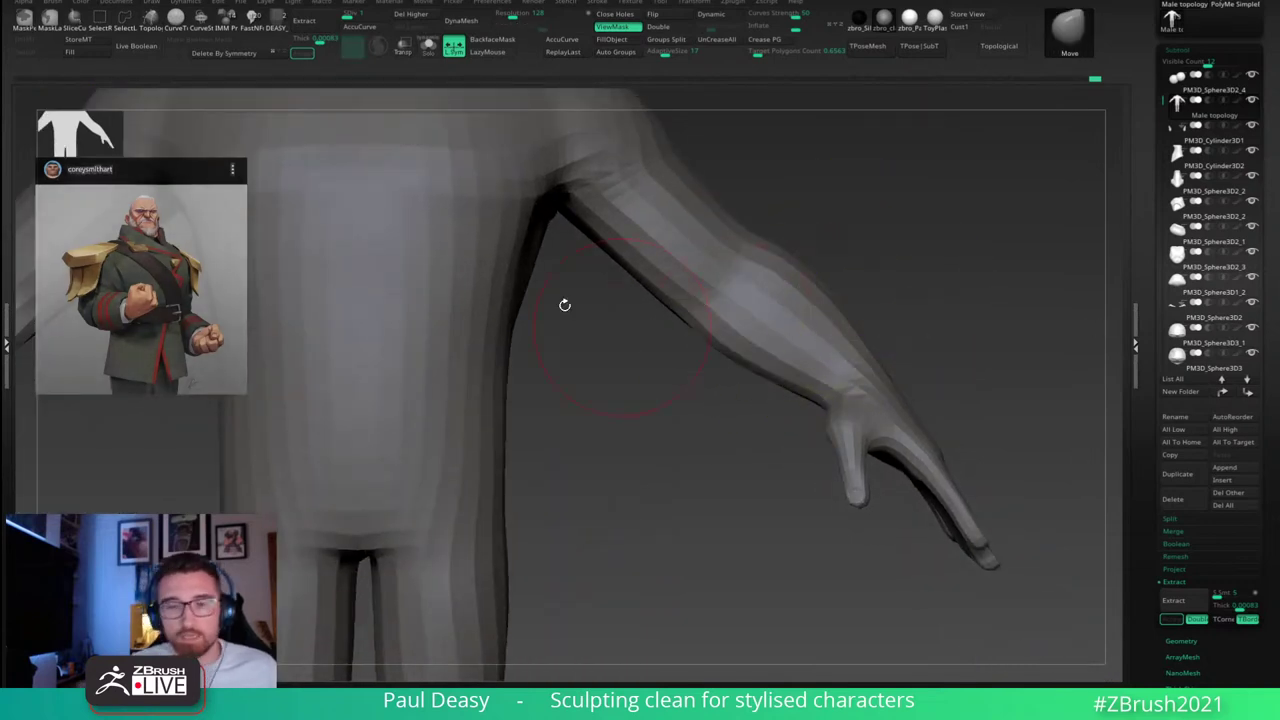
{"action": "left_click", "coordinate": [51, 19]}
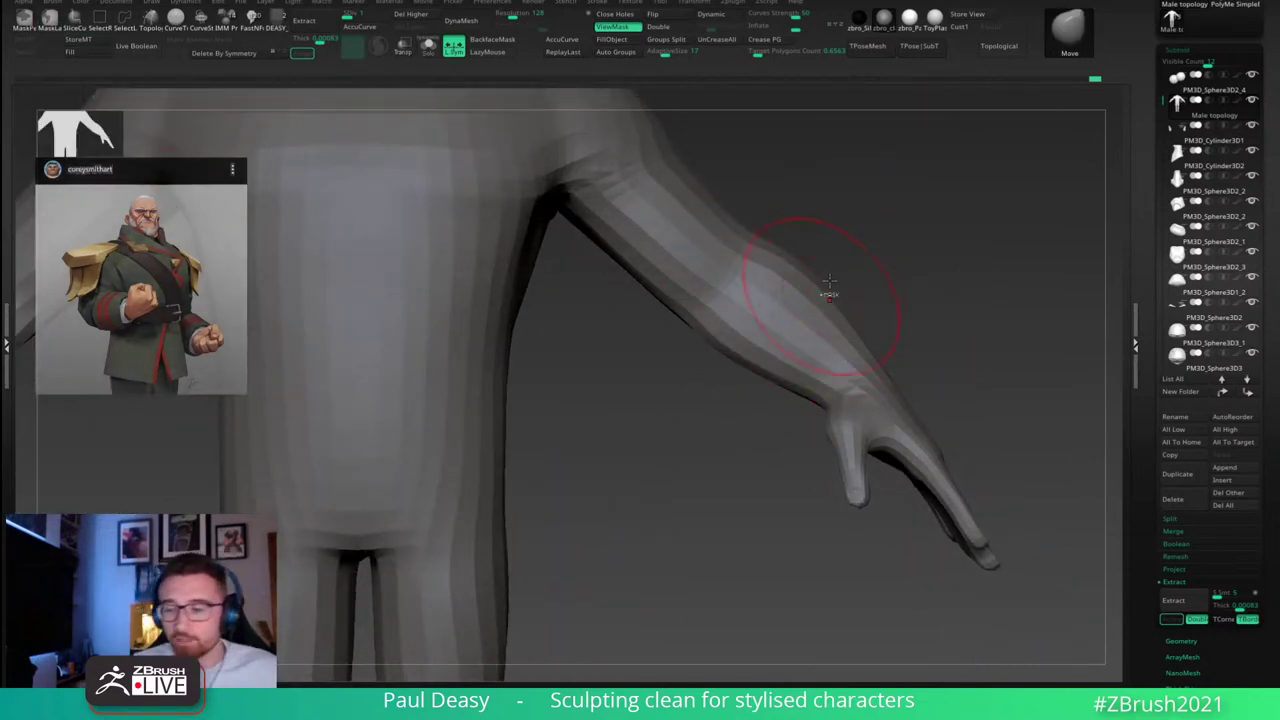
{"action": "mouse_move", "coordinate": [839, 250]}
{"action": "left_mouse_down", "text": "ctrl"}
{"action": "mouse_move", "coordinate": [771, 348]}
{"action": "mouse_move", "coordinate": [684, 536]}
{"action": "mouse_move", "coordinate": [1082, 480]}
{"action": "mouse_move", "coordinate": [1066, 440]}
{"action": "left_mouse_up", "text": "ctrl"}
Step: Blur the edge of the forearm mask several times and invert it to free the hand
{"action": "left_click_drag", "start_coordinate": [986, 414], "coordinate": [966, 397], "text": "alt"}
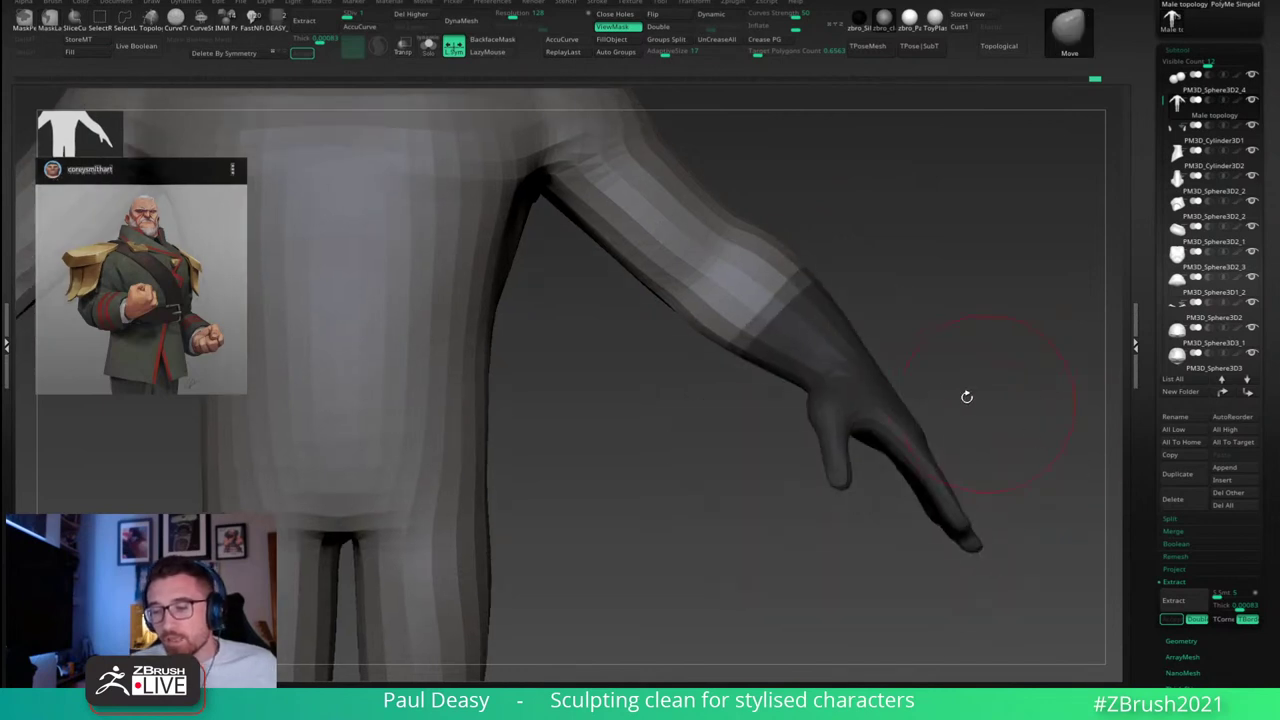
{"action": "left_click", "coordinate": [879, 359], "text": "ctrl"}
{"action": "left_click", "coordinate": [905, 350], "text": "ctrl"}
{"action": "left_click", "coordinate": [886, 360], "text": "ctrl"}
{"action": "left_click", "coordinate": [920, 343], "text": "ctrl"}
{"action": "left_click", "coordinate": [879, 356], "text": "ctrl"}
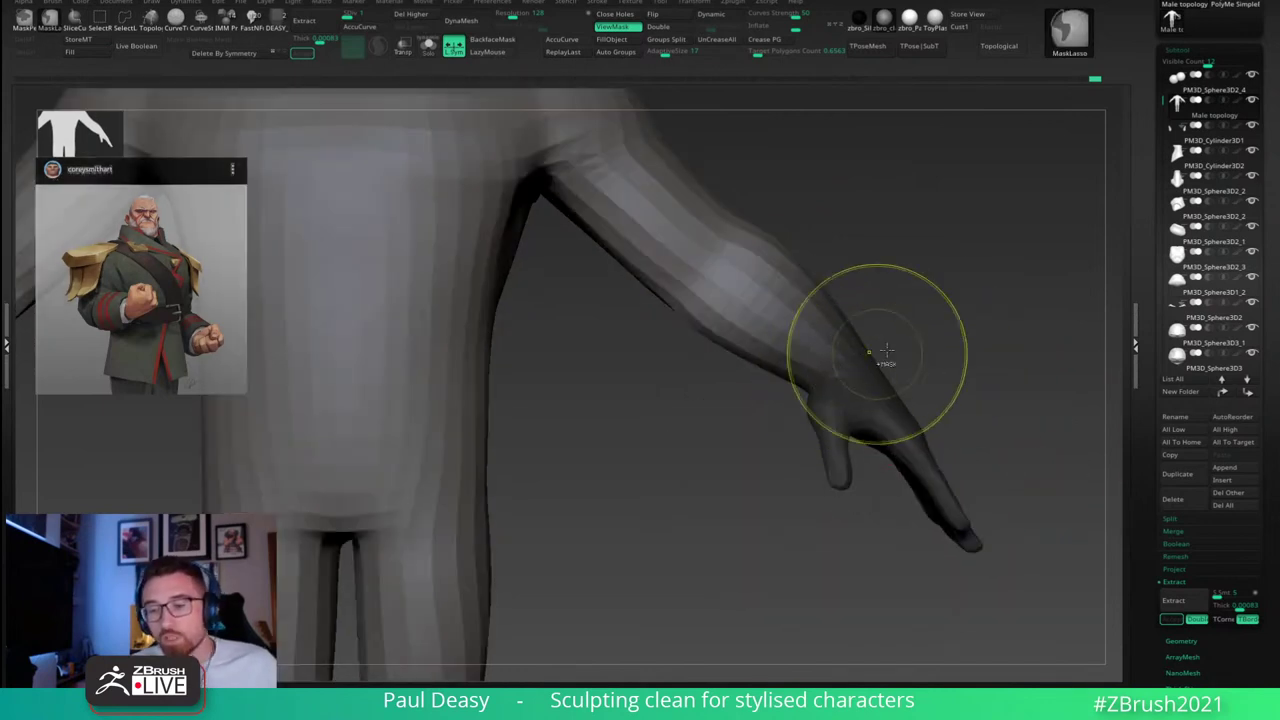
{"action": "key", "text": "ctrl+i"}
Step: Adjust the lower arm and hand with the transform gizmo, and isolate the forearm by masking the rest of the body
{"action": "key", "text": "w"}
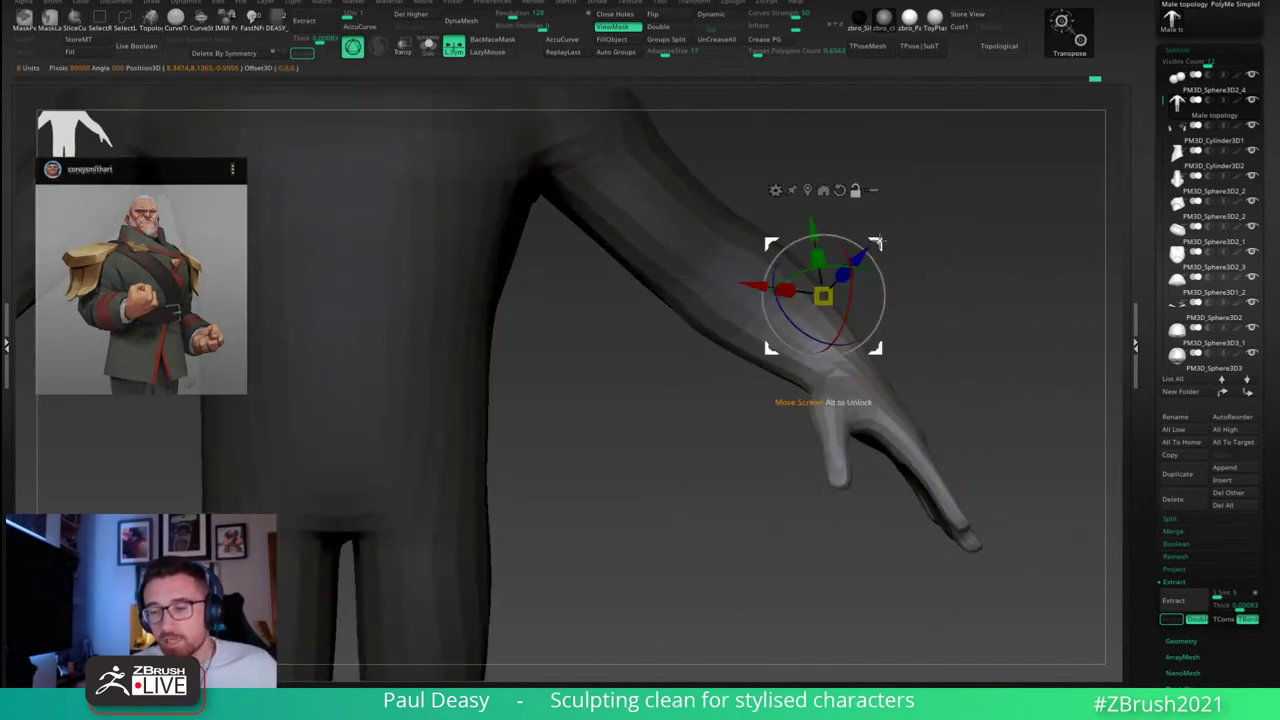
{"action": "left_click", "coordinate": [938, 225], "text": "alt"}
{"action": "mouse_move", "coordinate": [974, 277]}
{"action": "left_mouse_down"}
{"action": "mouse_move", "coordinate": [980, 287]}
{"action": "mouse_move", "coordinate": [985, 264]}
{"action": "mouse_move", "coordinate": [985, 299]}
{"action": "left_mouse_up"}
{"action": "key", "text": "q"}
{"action": "mouse_move", "coordinate": [731, 171]}
{"action": "left_mouse_down", "text": "ctrl"}
{"action": "mouse_move", "coordinate": [682, 242]}
{"action": "mouse_move", "coordinate": [617, 420]}
{"action": "mouse_move", "coordinate": [731, 396]}
{"action": "mouse_move", "coordinate": [800, 190]}
{"action": "mouse_move", "coordinate": [844, 172]}
{"action": "left_mouse_up", "text": "ctrl"}
{"action": "left_click", "coordinate": [886, 232], "text": "ctrl"}
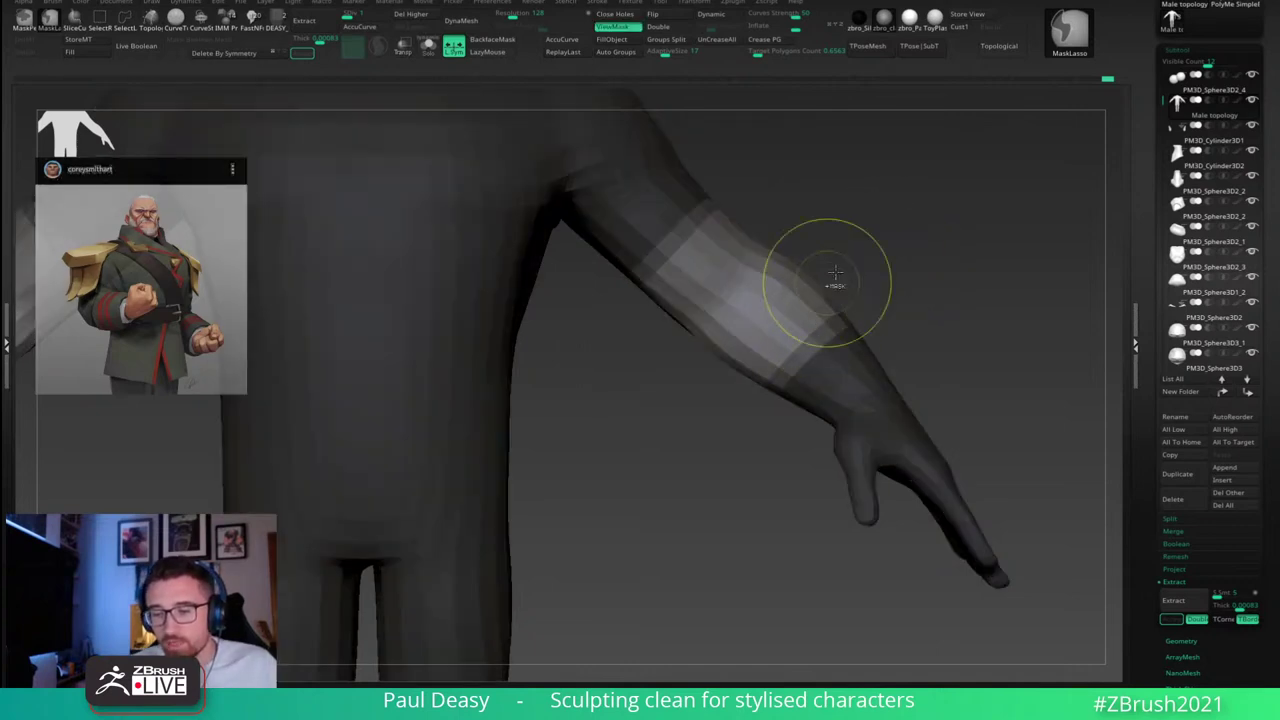
Step: Clear the forearm mask and restore the body mesh to subdivision level 4 with the whole figure in view
{"action": "mouse_move", "coordinate": [923, 293]}
{"action": "left_mouse_down", "text": "alt"}
{"action": "mouse_move", "coordinate": [900, 292]}
{"action": "mouse_move", "coordinate": [930, 314]}
{"action": "left_mouse_up", "text": "alt"}
{"action": "left_click_drag", "start_coordinate": [925, 312], "coordinate": [877, 303], "text": "alt"}
{"action": "key", "text": "d"}
{"action": "key", "text": "d"}
{"action": "key", "text": "d"}
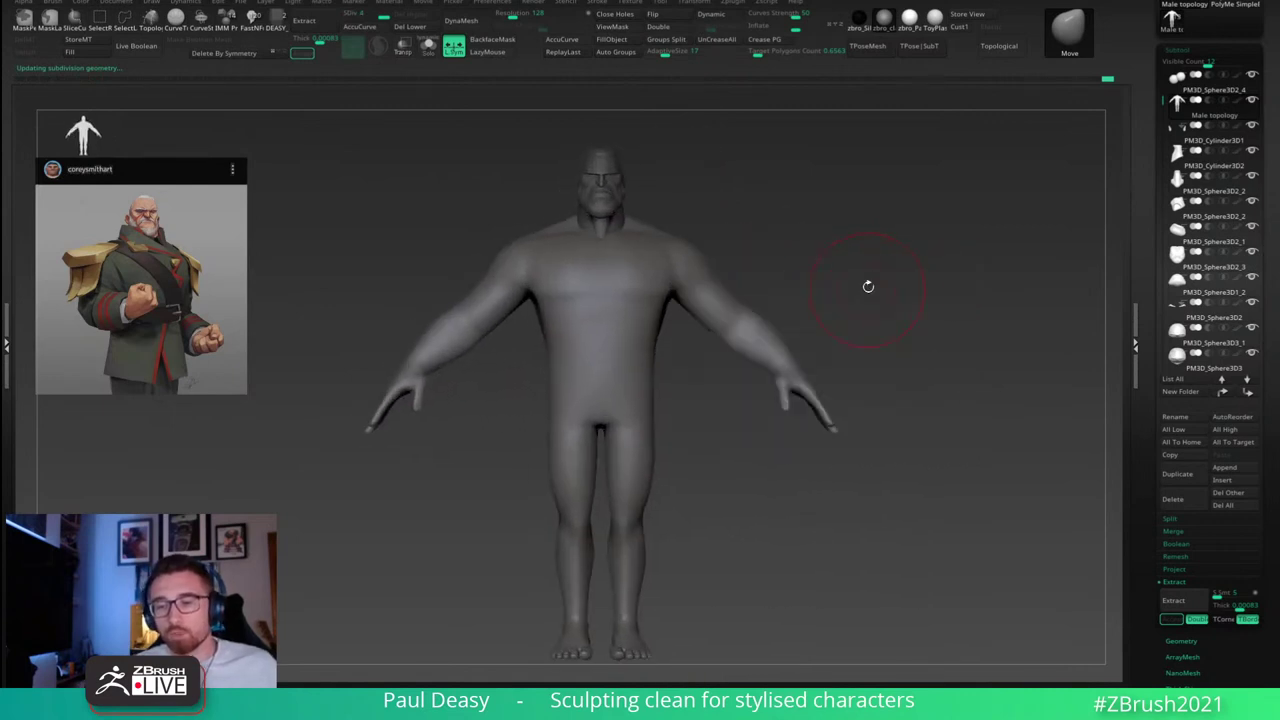
Step: Resize the Move brush and reshape the armpits and the sides of the upper torso
{"action": "key", "text": "space"}
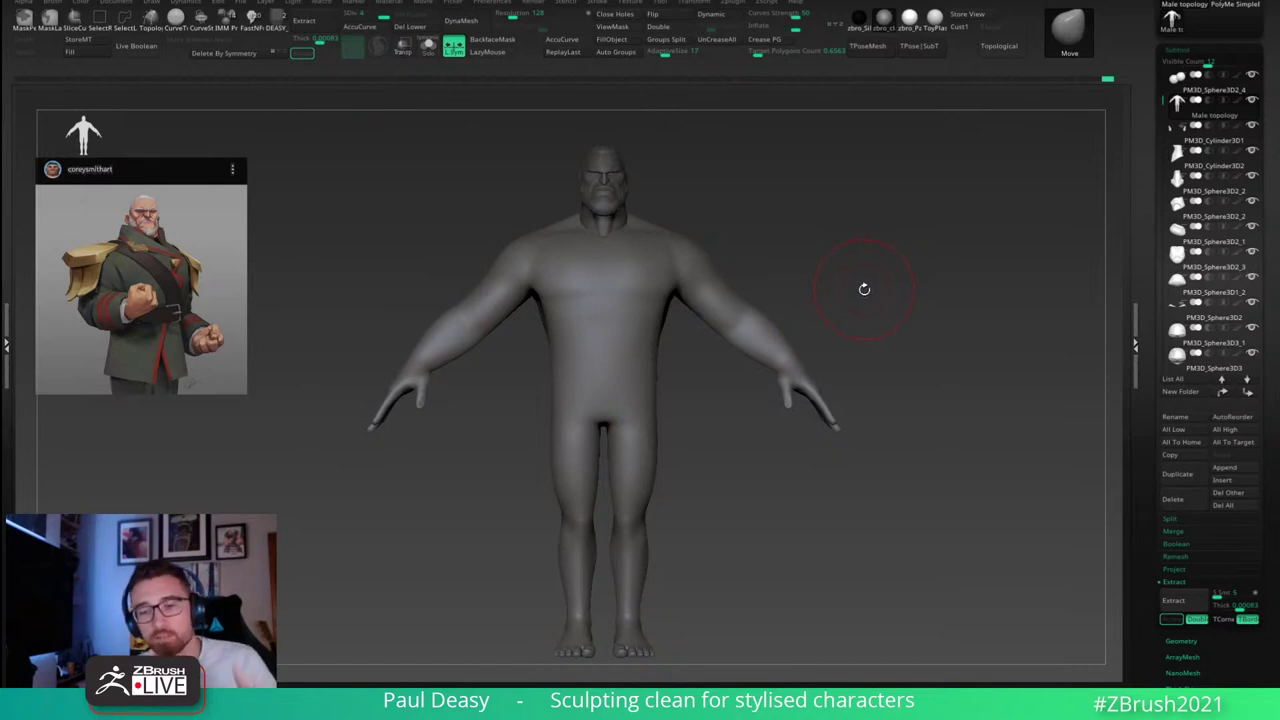
{"action": "right_click", "coordinate": [857, 267]}
{"action": "right_click_drag", "start_coordinate": [854, 281], "coordinate": [879, 272], "text": "alt"}
{"action": "key", "text": "space"}
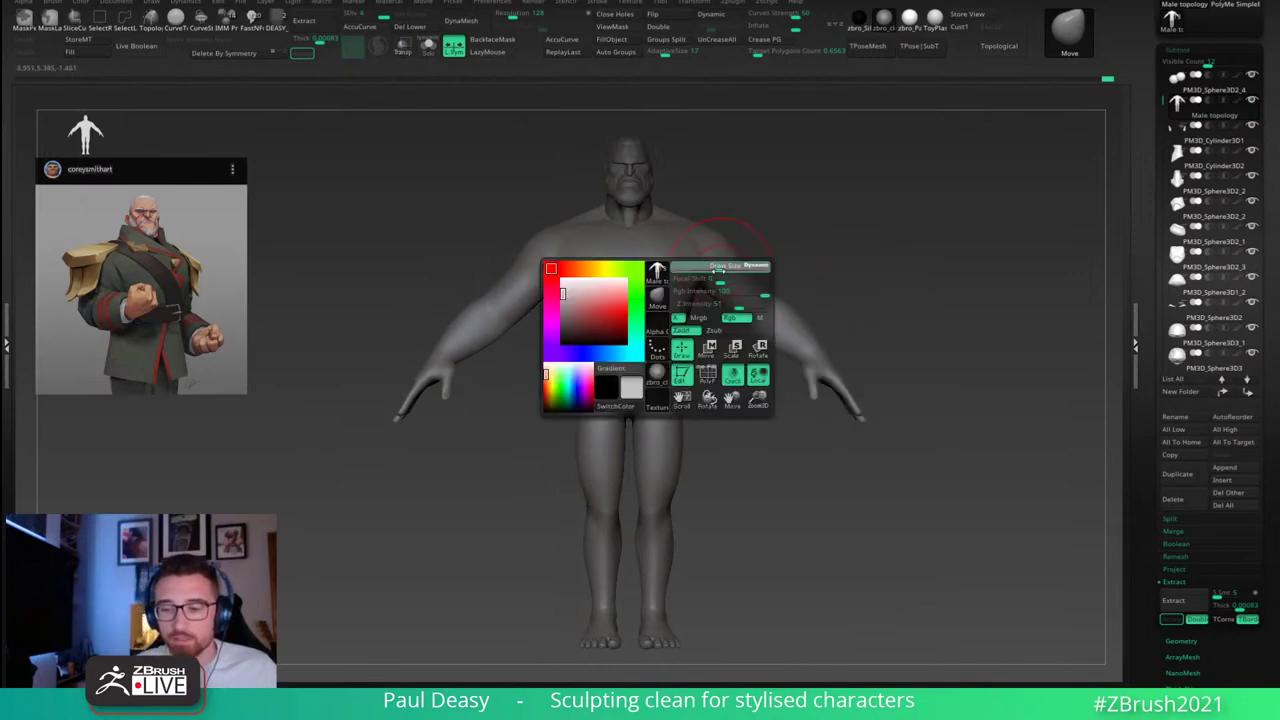
{"action": "left_click_drag", "start_coordinate": [777, 234], "coordinate": [823, 280]}
{"action": "right_click", "coordinate": [706, 275]}
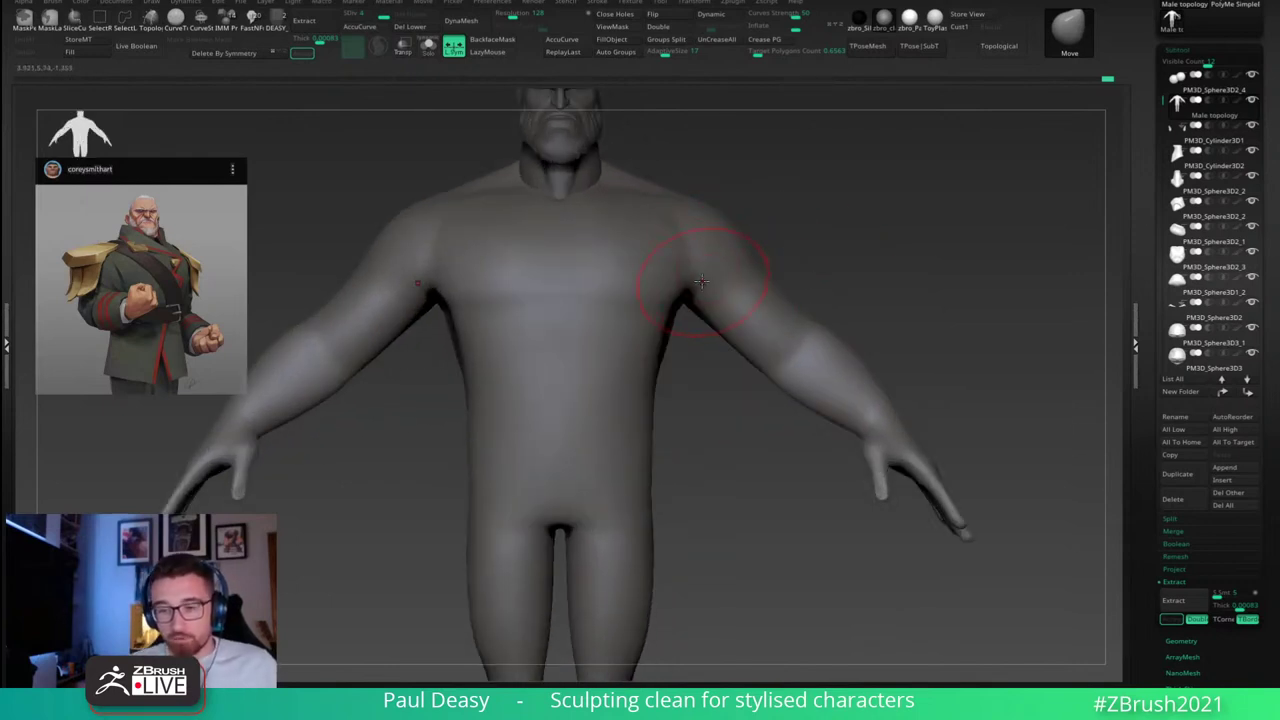
{"action": "right_click", "coordinate": [692, 313]}
{"action": "right_click_drag", "start_coordinate": [692, 313], "coordinate": [678, 331]}
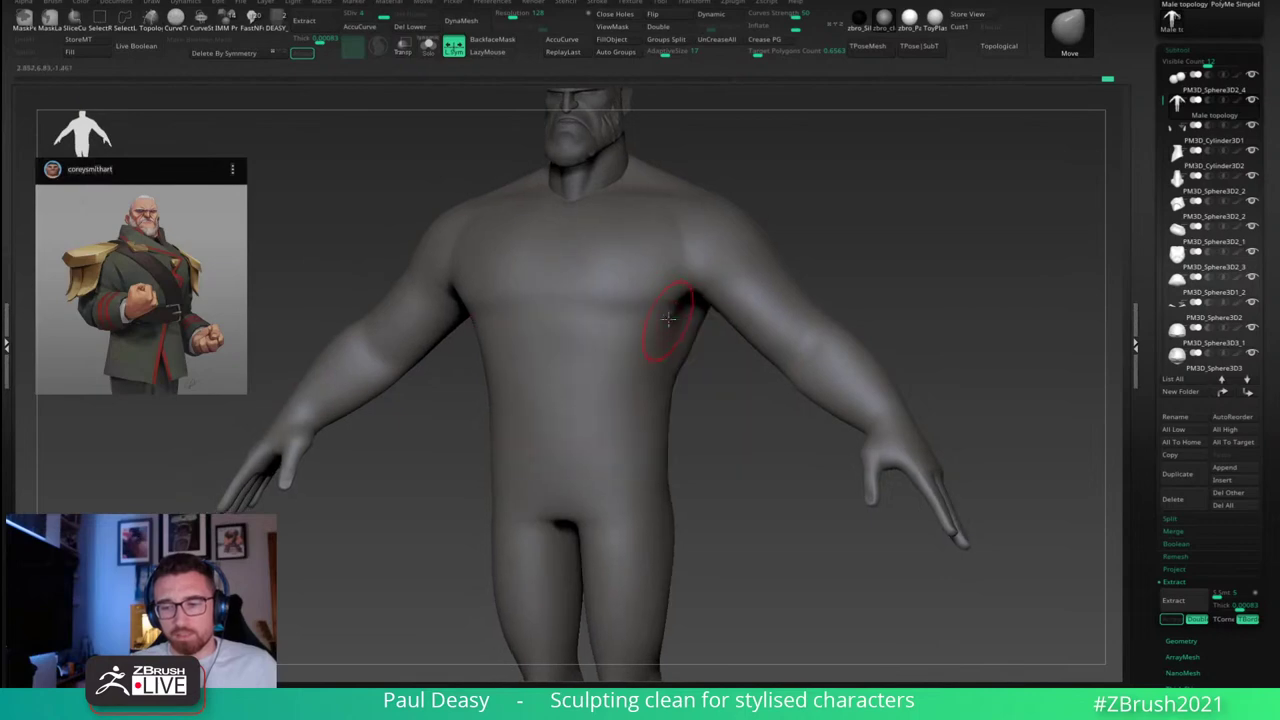
Step: Carve a crease from the armpit along the lower edge of the chest with the DamStandard brush and smooth it
{"action": "left_click_drag", "start_coordinate": [800, 240], "coordinate": [901, 390]}
{"action": "mouse_move", "coordinate": [902, 390]}
{"action": "right_mouse_down"}
{"action": "mouse_move", "coordinate": [883, 346]}
{"action": "mouse_move", "coordinate": [823, 326]}
{"action": "right_mouse_up"}
{"action": "key", "text": "b"}
{"action": "key", "text": "d"}
{"action": "key", "text": "s"}
{"action": "right_click", "coordinate": [684, 309]}
{"action": "right_click_drag", "start_coordinate": [678, 305], "coordinate": [682, 300]}
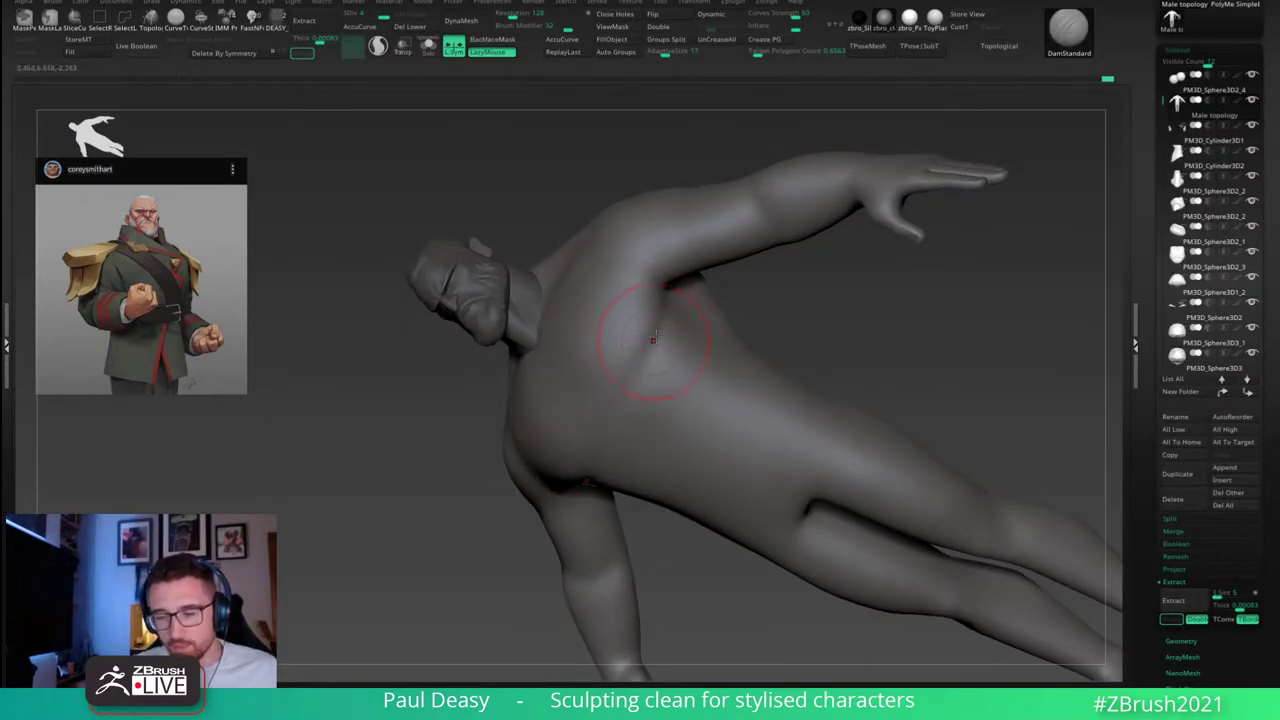
{"action": "left_click_drag", "start_coordinate": [653, 340], "coordinate": [663, 336], "text": "shift"}
{"action": "right_click_drag", "start_coordinate": [665, 325], "coordinate": [669, 307]}
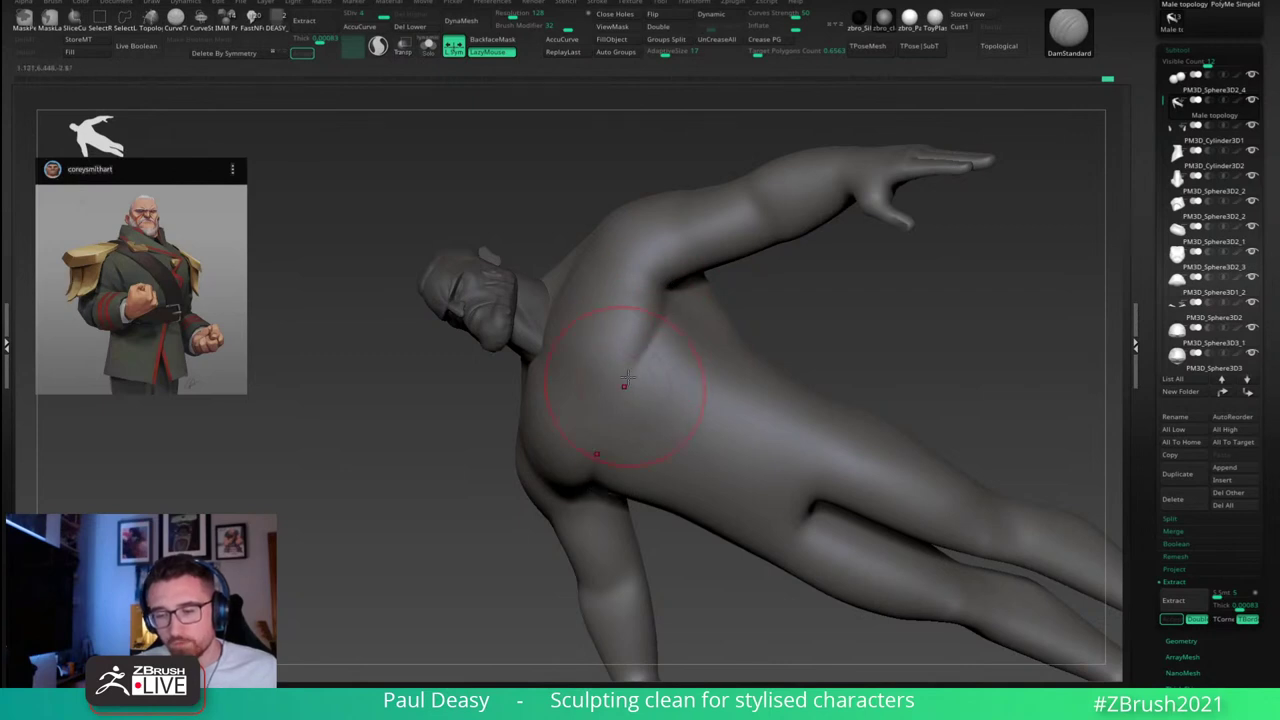
Step: Deepen and clean up the crease beneath the pectorals and at the armpits, checking it against the full figure
{"action": "mouse_move", "coordinate": [791, 325]}
{"action": "right_mouse_down"}
{"action": "mouse_move", "coordinate": [829, 314]}
{"action": "mouse_move", "coordinate": [923, 223]}
{"action": "mouse_move", "coordinate": [983, 334]}
{"action": "mouse_move", "coordinate": [901, 354]}
{"action": "right_mouse_up"}
{"action": "mouse_move", "coordinate": [737, 449]}
{"action": "right_mouse_down"}
{"action": "mouse_move", "coordinate": [971, 334]}
{"action": "mouse_move", "coordinate": [1022, 444]}
{"action": "mouse_move", "coordinate": [851, 363]}
{"action": "mouse_move", "coordinate": [658, 347]}
{"action": "mouse_move", "coordinate": [706, 314]}
{"action": "right_mouse_up"}
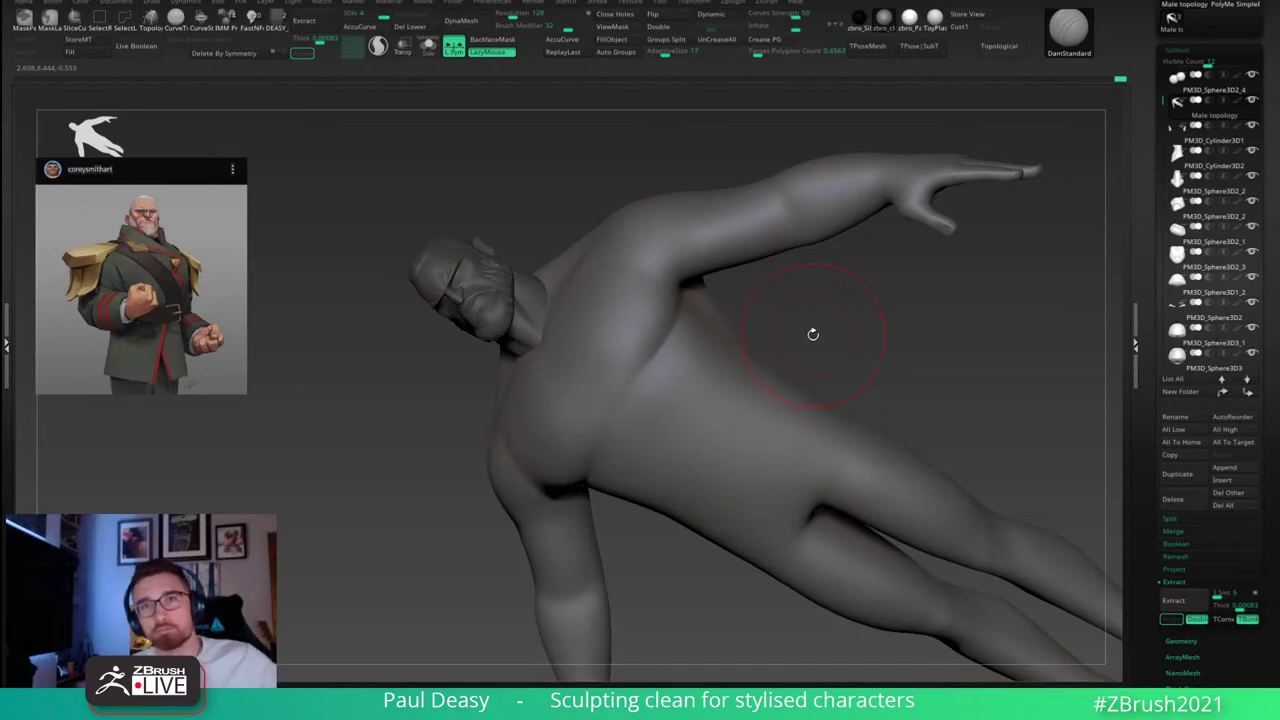
{"action": "right_click_drag", "start_coordinate": [817, 331], "coordinate": [680, 305]}
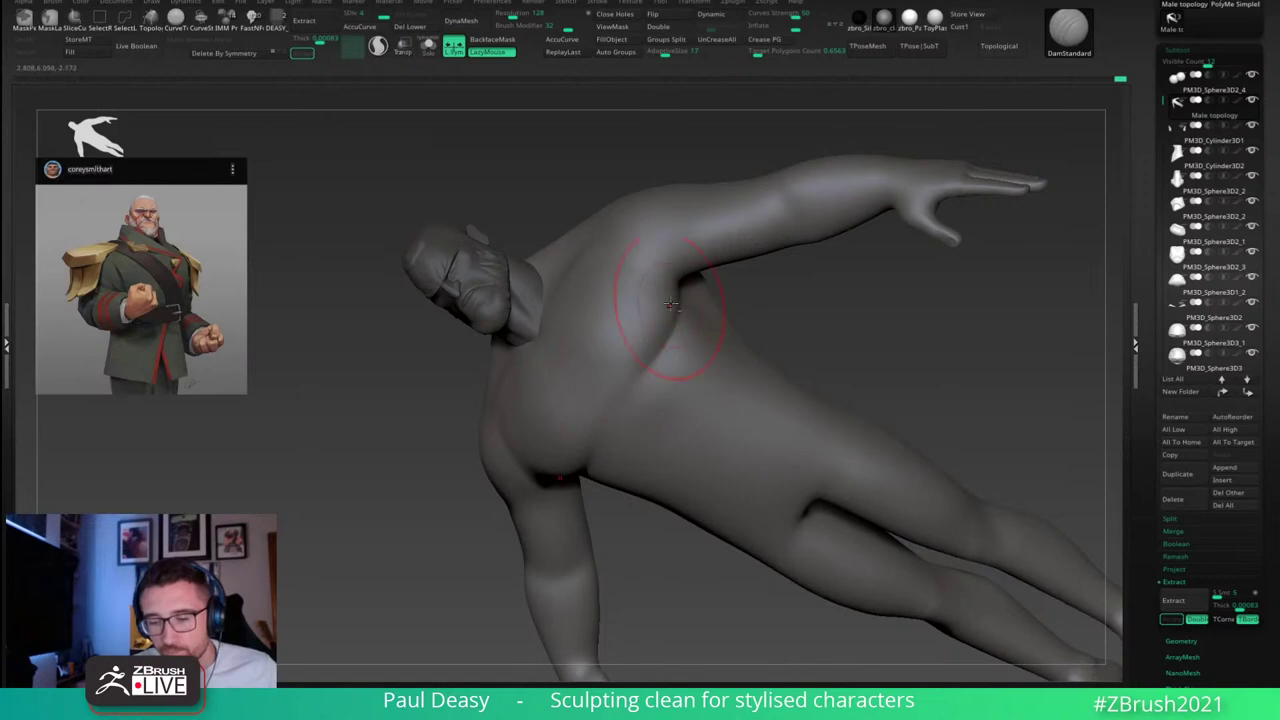
{"action": "right_click", "coordinate": [679, 309]}
{"action": "right_click_drag", "start_coordinate": [686, 313], "coordinate": [677, 307]}
{"action": "right_click", "coordinate": [677, 307]}
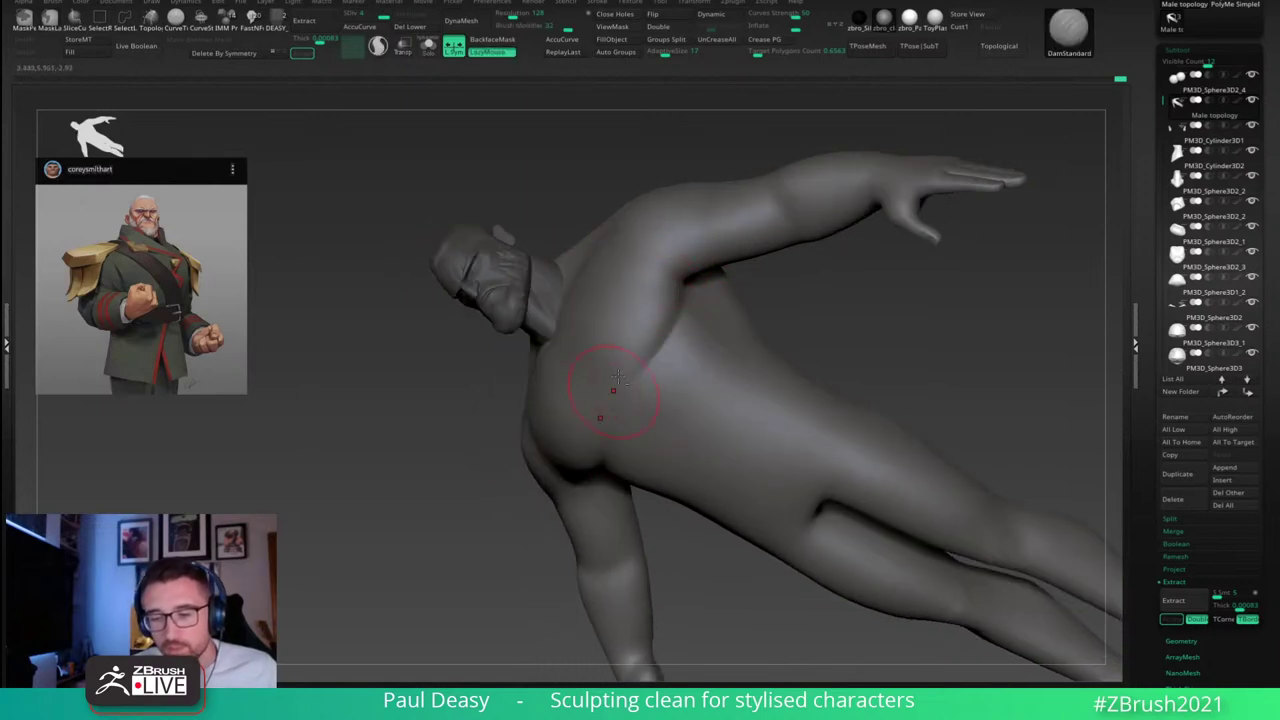
{"action": "mouse_move", "coordinate": [734, 351]}
{"action": "right_mouse_down", "text": "shift"}
{"action": "mouse_move", "coordinate": [879, 318]}
{"action": "mouse_move", "coordinate": [946, 251]}
{"action": "mouse_move", "coordinate": [986, 351]}
{"action": "mouse_move", "coordinate": [905, 342]}
{"action": "mouse_move", "coordinate": [915, 311]}
{"action": "right_mouse_up", "text": "shift"}
{"action": "right_click", "coordinate": [857, 357]}
{"action": "right_click_drag", "start_coordinate": [857, 357], "coordinate": [882, 414], "text": "alt"}
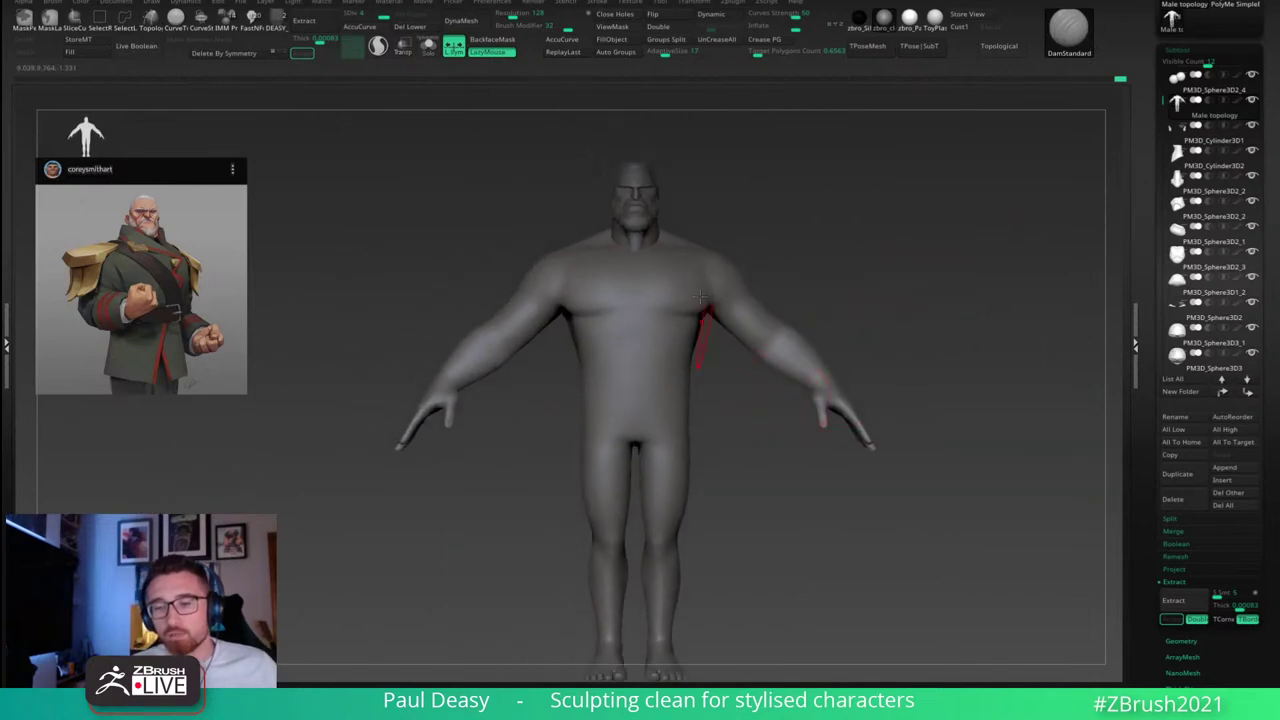
{"action": "right_click_drag", "start_coordinate": [911, 366], "coordinate": [883, 281], "text": "alt"}
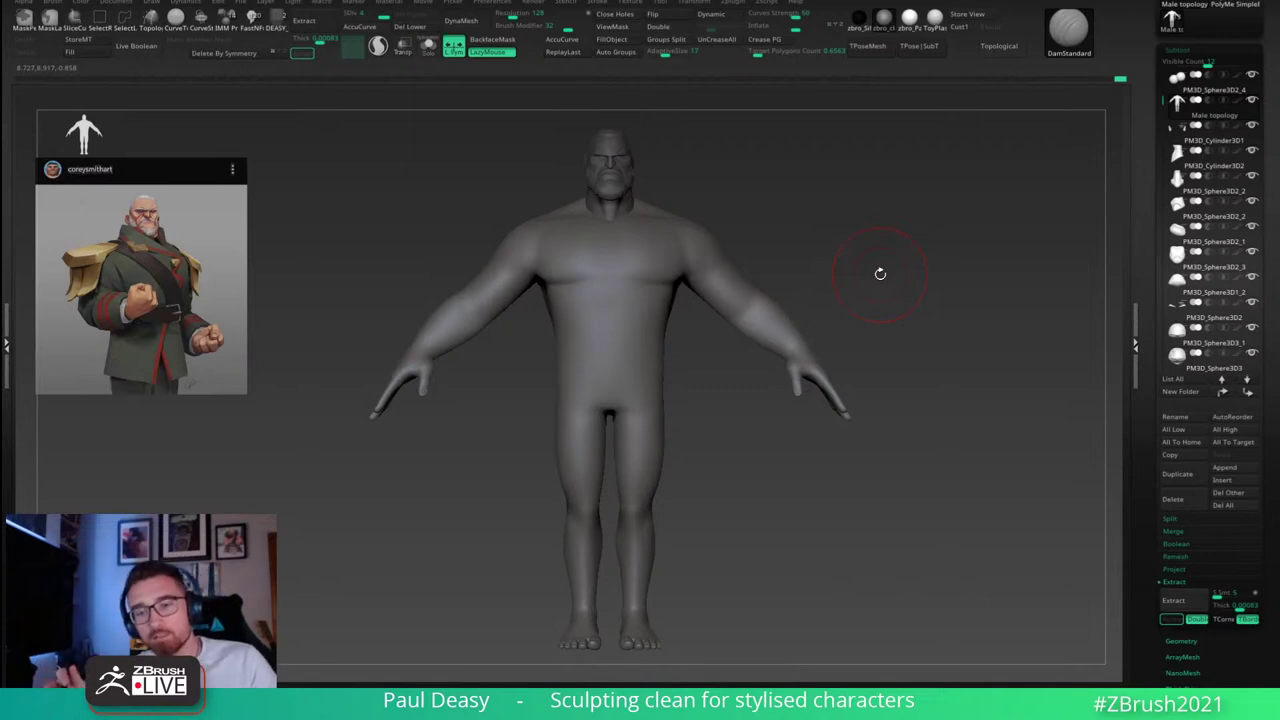
Step: Reshape the shoulders and their transition into the chest from the front with the Move brush
{"action": "key", "text": "b"}
{"action": "key", "text": "m"}
{"action": "key", "text": "v"}
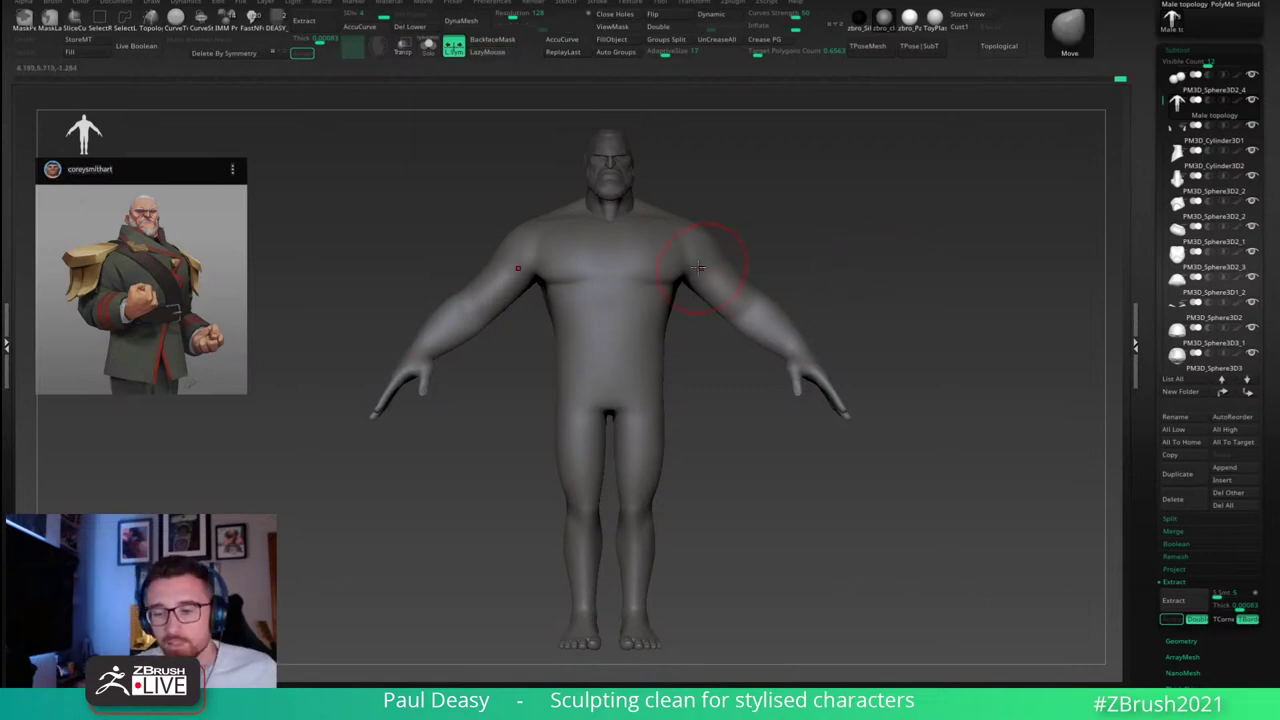
{"action": "left_click_drag", "start_coordinate": [691, 249], "coordinate": [676, 231]}
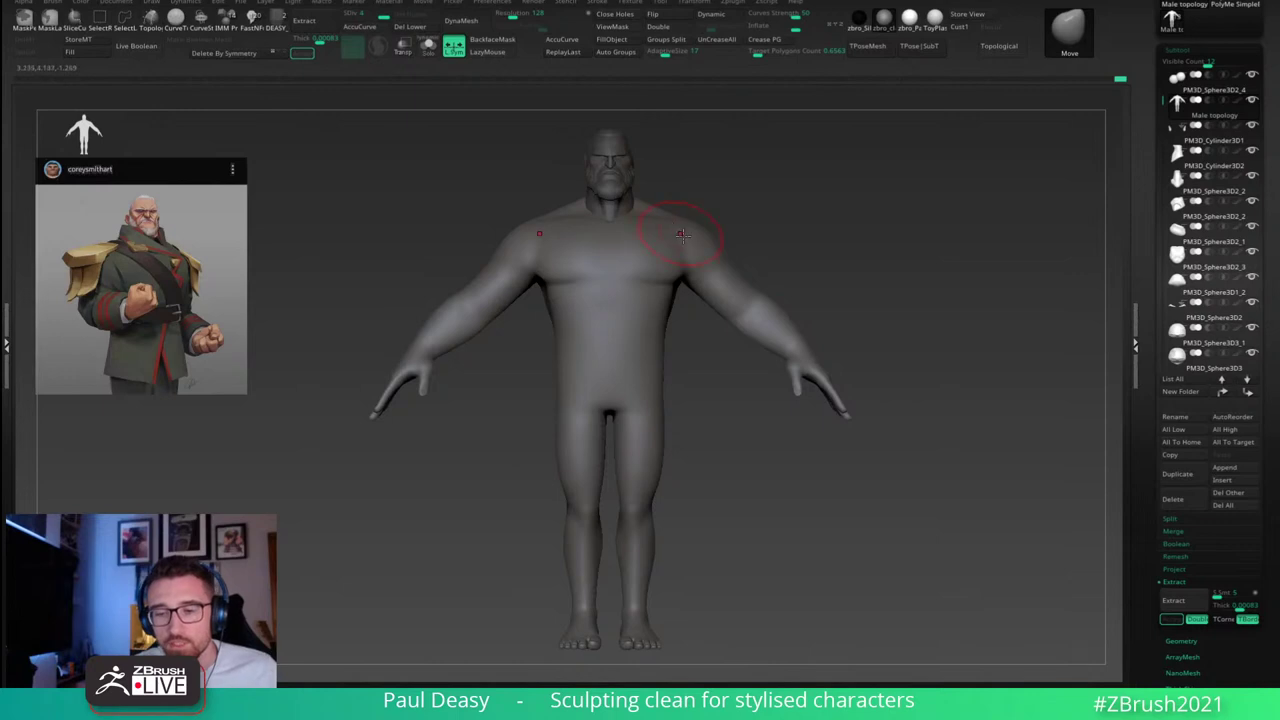
{"action": "right_click", "coordinate": [690, 254]}
{"action": "right_click_drag", "start_coordinate": [774, 241], "coordinate": [741, 256], "text": "ctrl"}
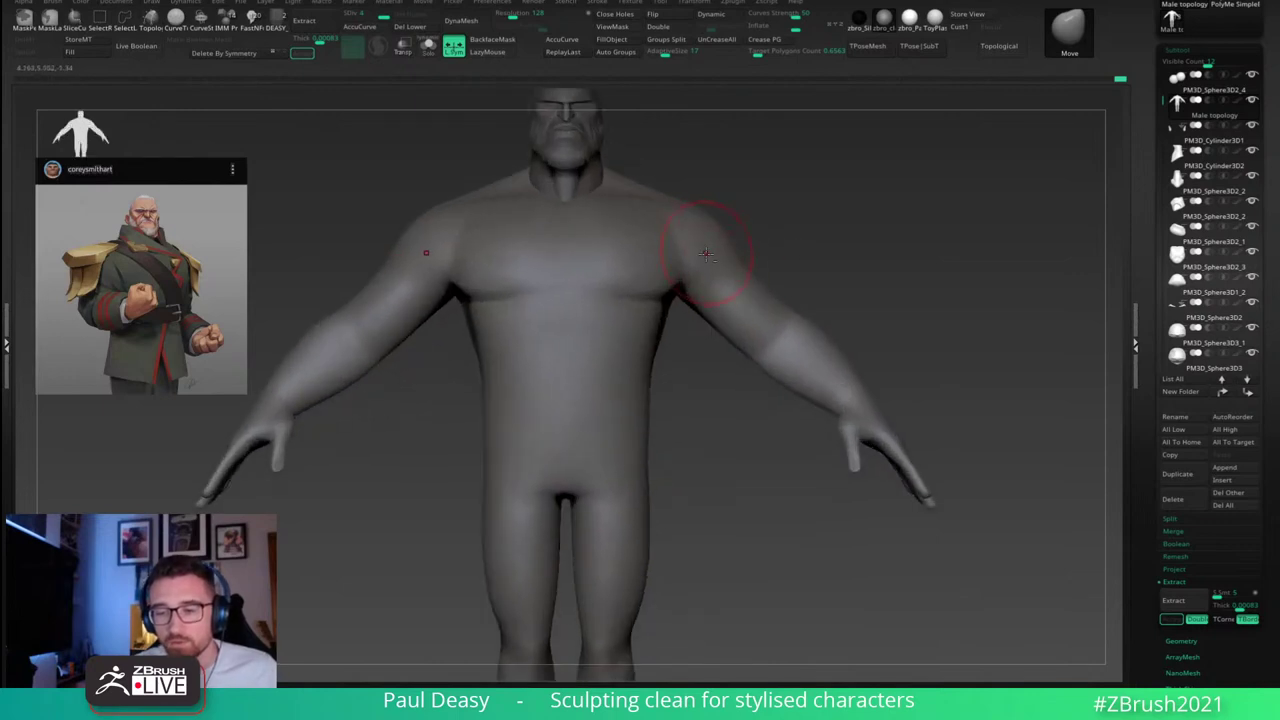
Step: Resize the Move brush and refine the chest and shoulder profile from the side
{"action": "left_click_drag", "start_coordinate": [843, 258], "coordinate": [763, 247], "text": "shift"}
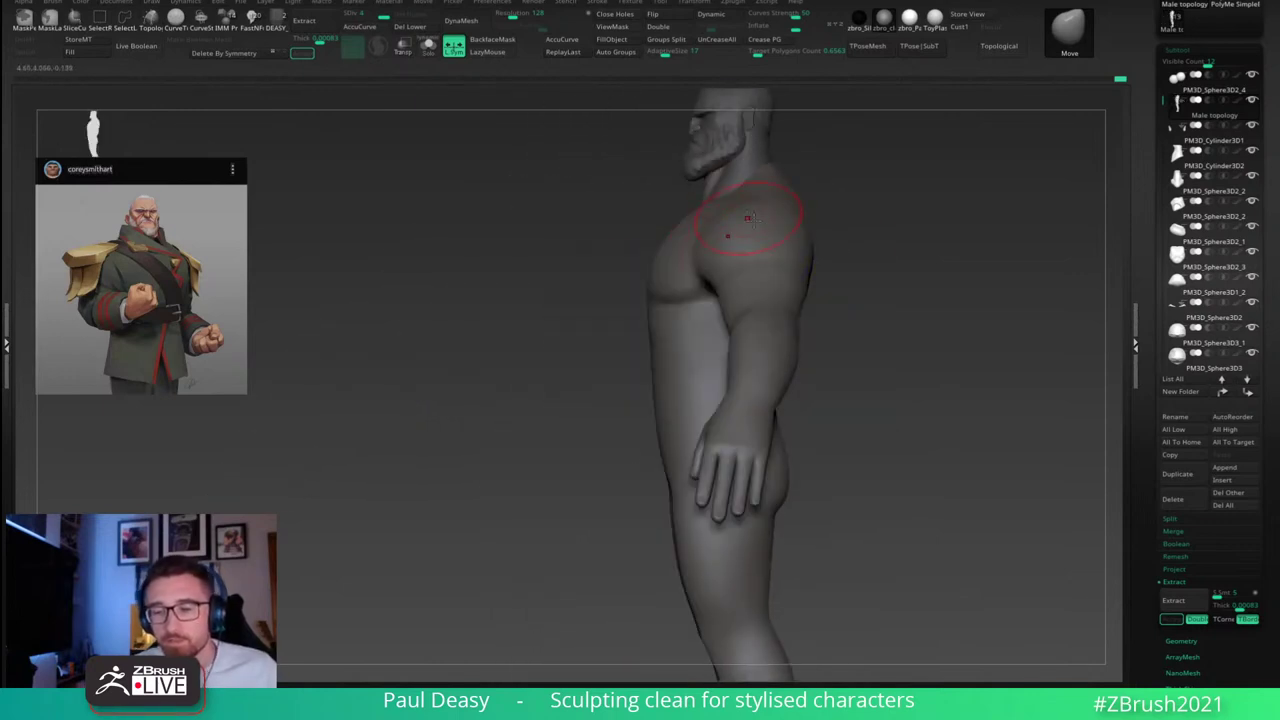
{"action": "key", "text": "space"}
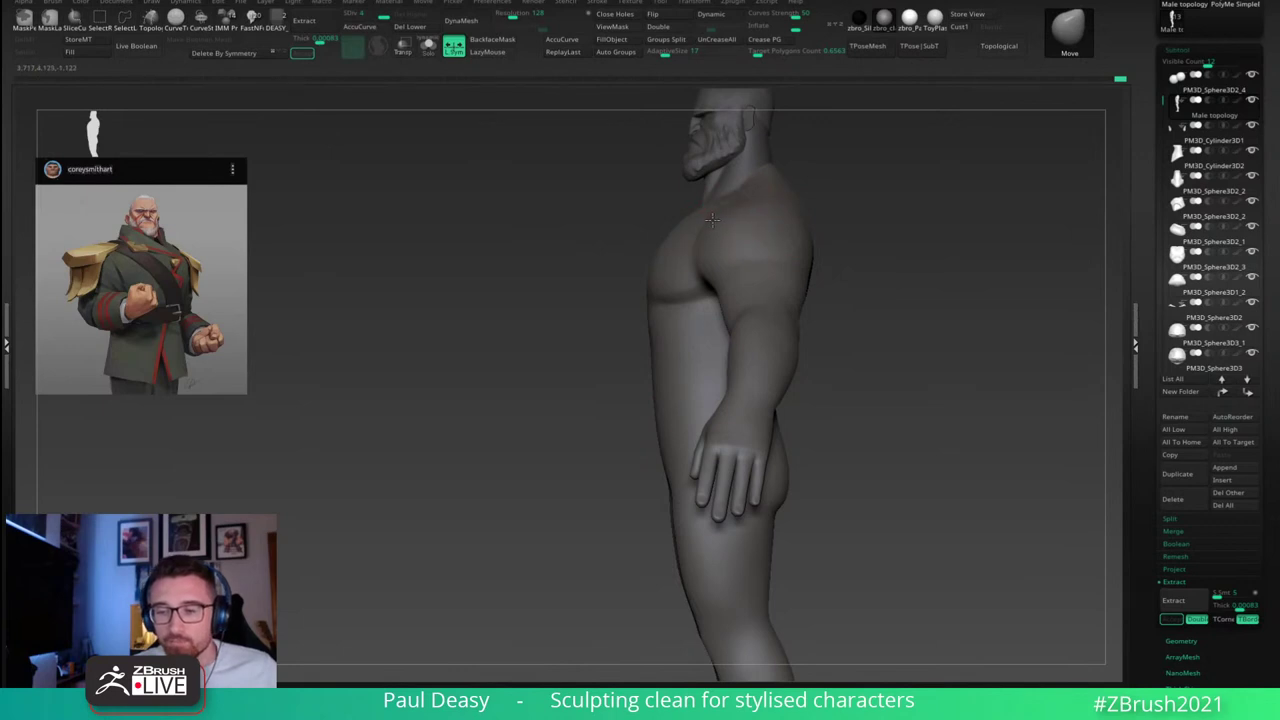
{"action": "key", "text": "space"}
{"action": "left_click_drag", "start_coordinate": [666, 249], "coordinate": [652, 266]}
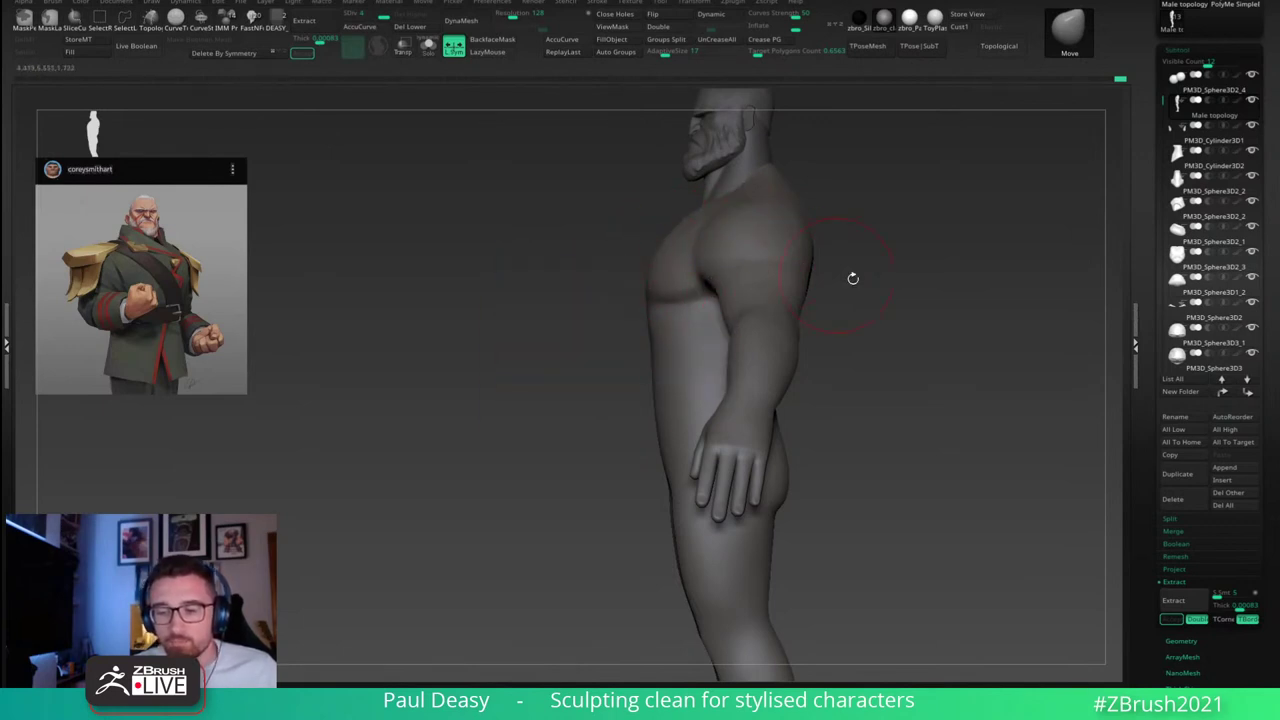
Step: Carve a horizontal crease across the upper abdomen below the chest with the DamStandard brush, checking it from the front
{"action": "mouse_move", "coordinate": [851, 277]}
{"action": "left_mouse_down"}
{"action": "mouse_move", "coordinate": [940, 303]}
{"action": "mouse_move", "coordinate": [946, 337]}
{"action": "mouse_move", "coordinate": [903, 370]}
{"action": "mouse_move", "coordinate": [894, 426]}
{"action": "left_mouse_up"}
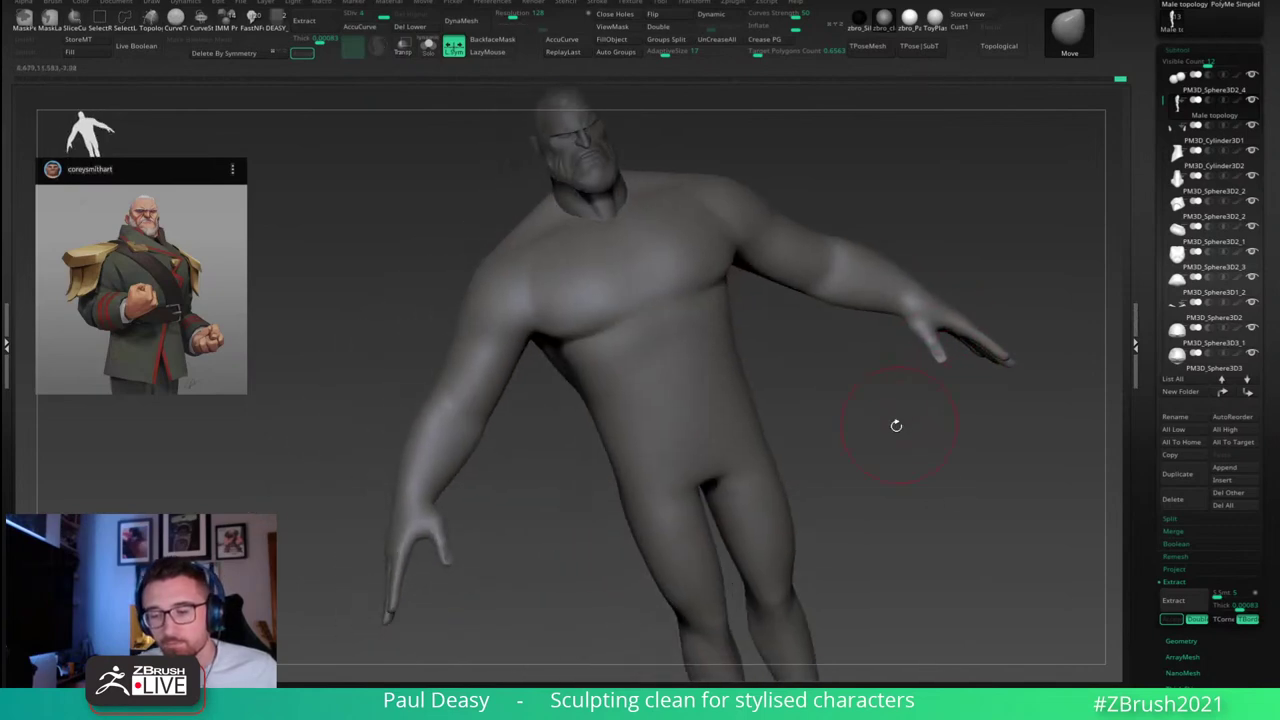
{"action": "key", "text": "b"}
{"action": "key", "text": "d"}
{"action": "key", "text": "s"}
{"action": "mouse_move", "coordinate": [880, 337]}
{"action": "left_mouse_down"}
{"action": "mouse_move", "coordinate": [881, 412]}
{"action": "mouse_move", "coordinate": [869, 326]}
{"action": "left_mouse_up"}
{"action": "right_click_drag", "start_coordinate": [733, 315], "coordinate": [696, 323]}
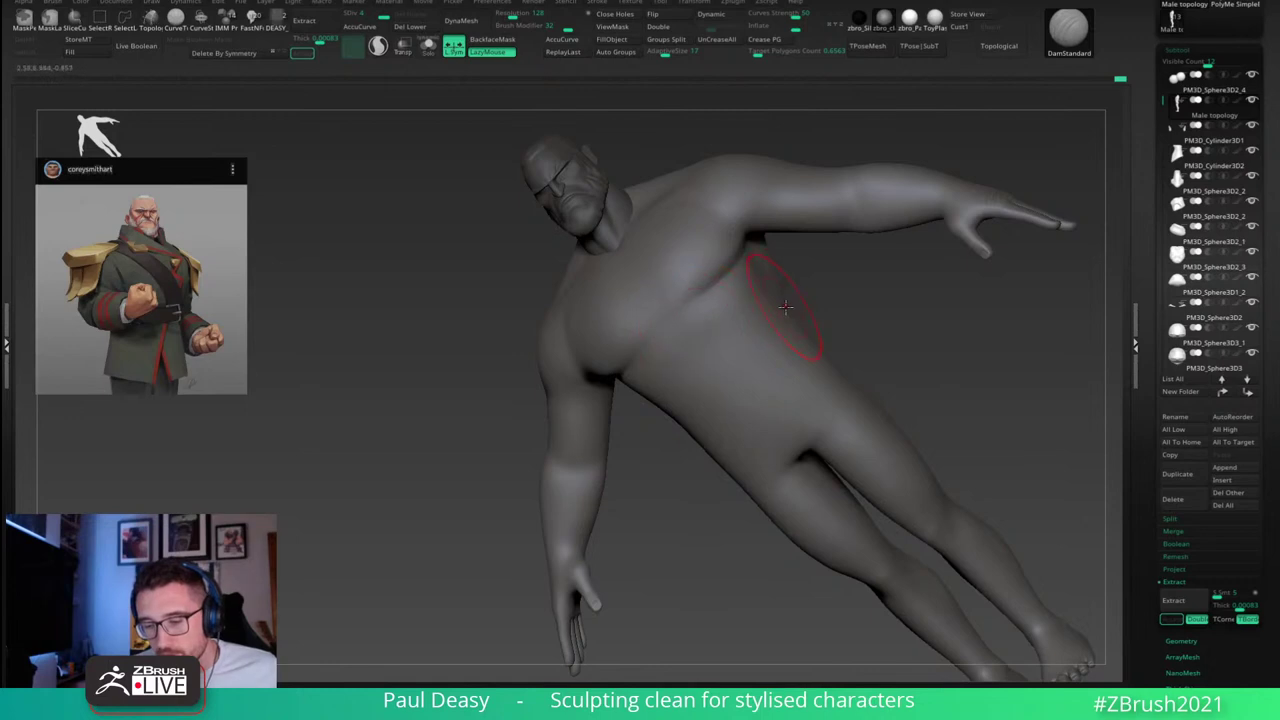
{"action": "right_click_drag", "start_coordinate": [785, 307], "coordinate": [740, 361]}
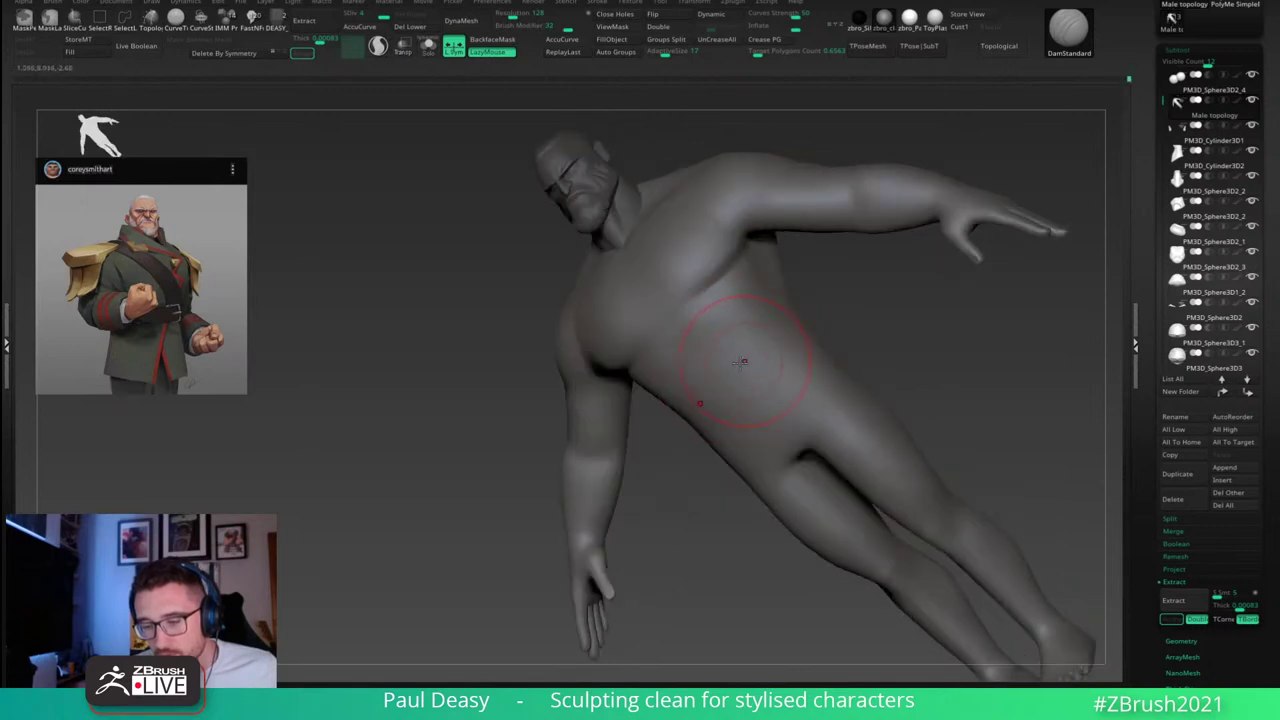
{"action": "right_click_drag", "start_coordinate": [794, 326], "coordinate": [757, 349]}
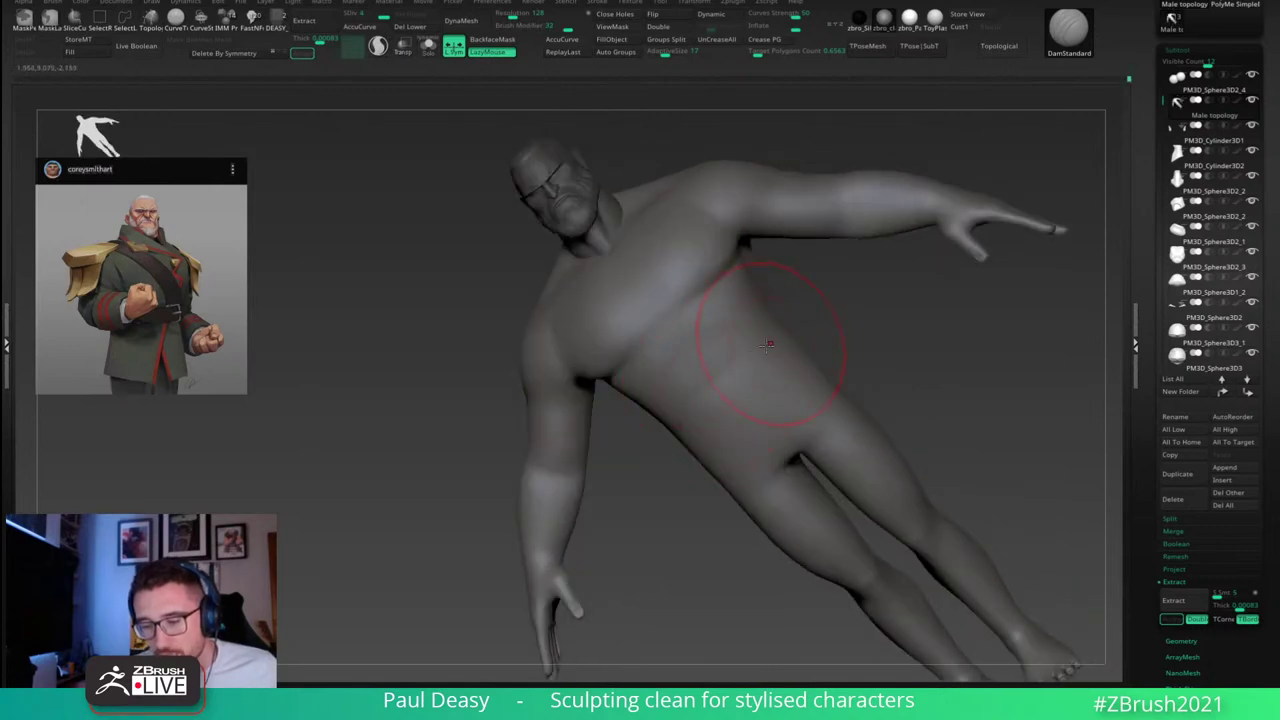
{"action": "right_click_drag", "start_coordinate": [726, 368], "coordinate": [722, 360]}
{"action": "key", "text": "space"}
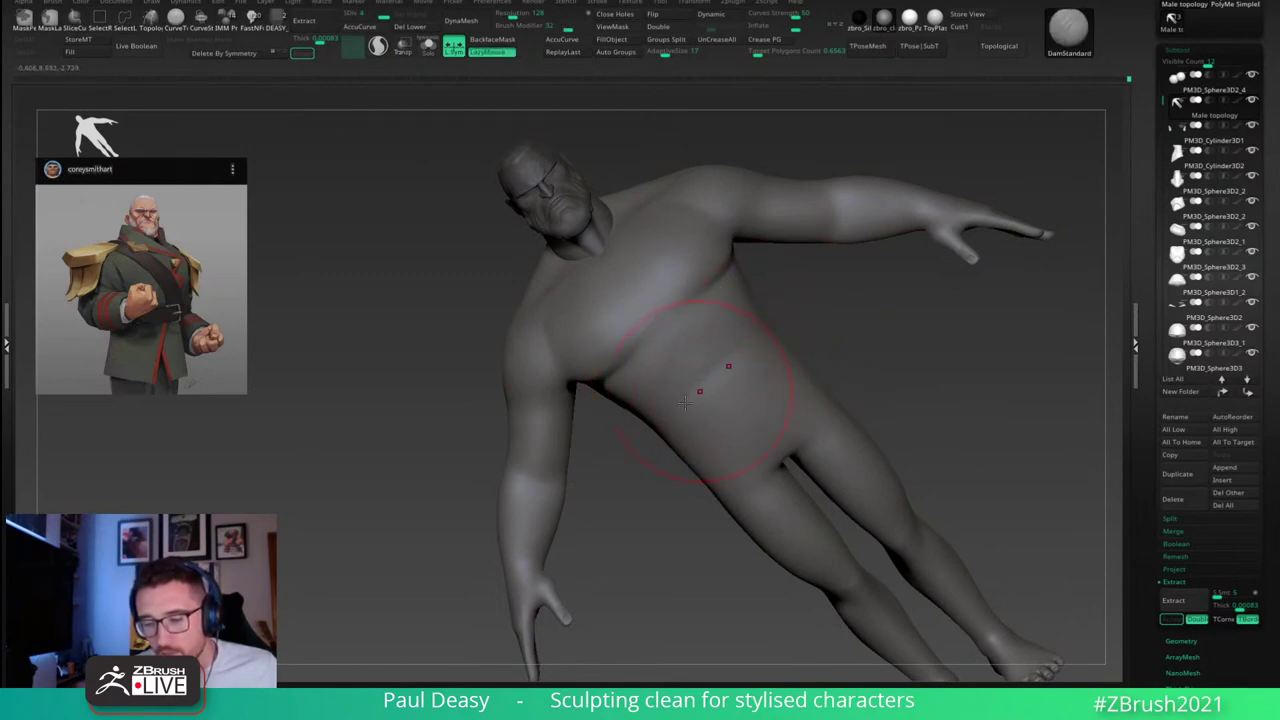
{"action": "left_click_drag", "start_coordinate": [938, 248], "coordinate": [911, 297], "text": "shift"}
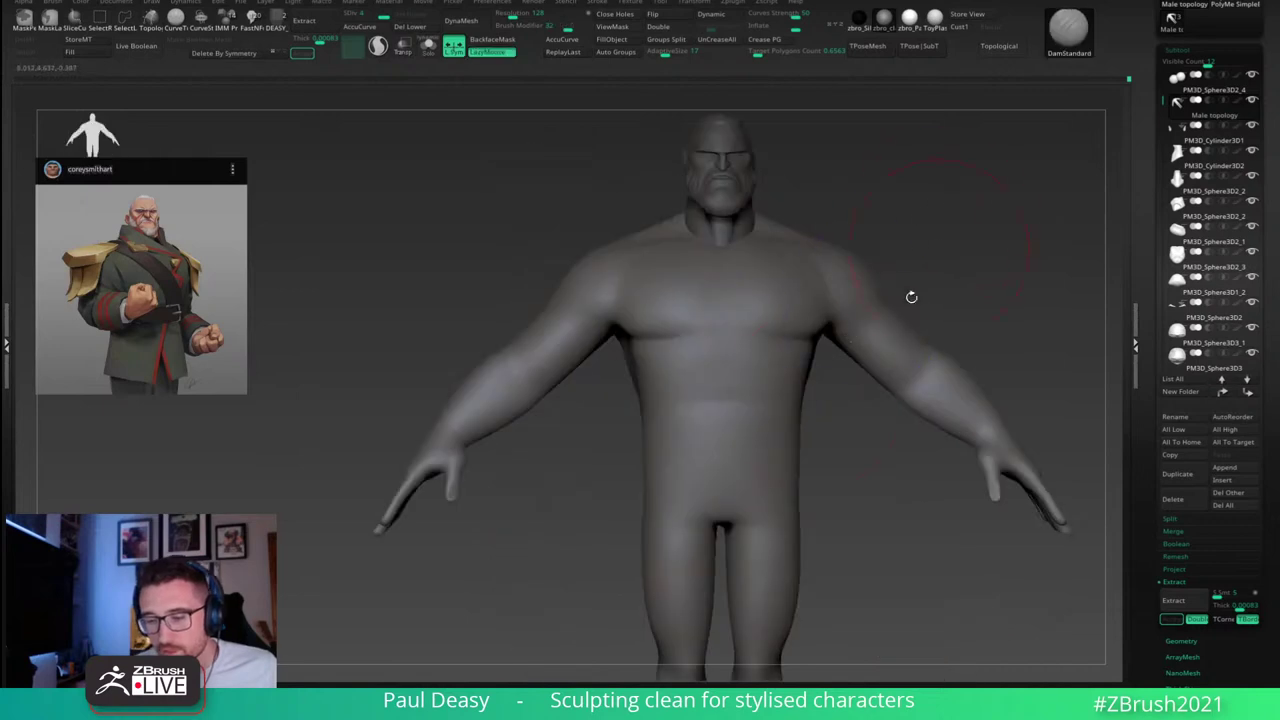
Step: Refine the crease across the midriff so the lower edge of the ribcage reads more clearly
{"action": "left_click_drag", "start_coordinate": [914, 421], "coordinate": [901, 365], "text": "alt"}
{"action": "mouse_move", "coordinate": [980, 293]}
{"action": "right_mouse_down", "text": "alt"}
{"action": "mouse_move", "coordinate": [876, 293]}
{"action": "mouse_move", "coordinate": [989, 306]}
{"action": "mouse_move", "coordinate": [926, 414]}
{"action": "mouse_move", "coordinate": [929, 383]}
{"action": "mouse_move", "coordinate": [969, 409]}
{"action": "mouse_move", "coordinate": [931, 423]}
{"action": "mouse_move", "coordinate": [922, 335]}
{"action": "mouse_move", "coordinate": [873, 309]}
{"action": "right_mouse_up", "text": "alt"}
{"action": "right_click_drag", "start_coordinate": [735, 323], "coordinate": [655, 385], "text": "ctrl"}
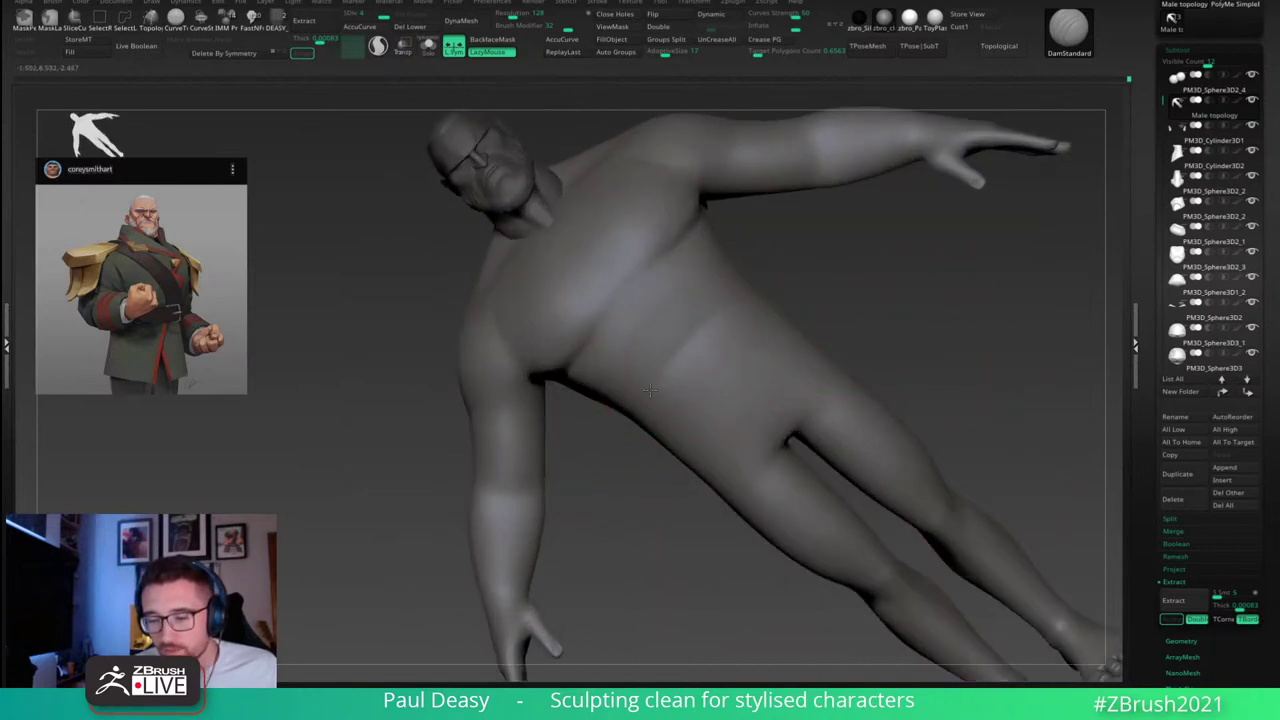
{"action": "right_click_drag", "start_coordinate": [800, 306], "coordinate": [694, 337]}
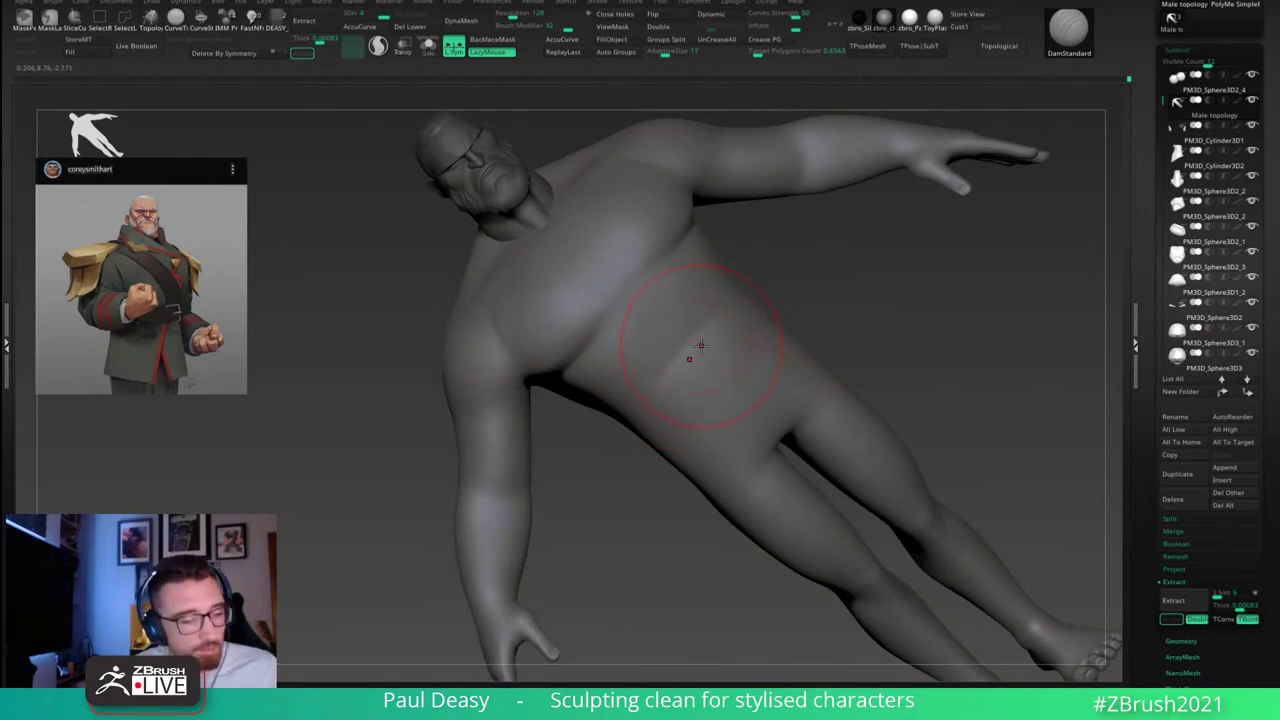
Step: Resize the DamStandard brush and deepen the crease along the lower edge of the pectorals
{"action": "key", "text": "b"}
{"action": "key", "text": "d"}
{"action": "key", "text": "s"}
{"action": "key", "text": "space"}
{"action": "right_click_drag", "start_coordinate": [683, 338], "coordinate": [651, 305]}
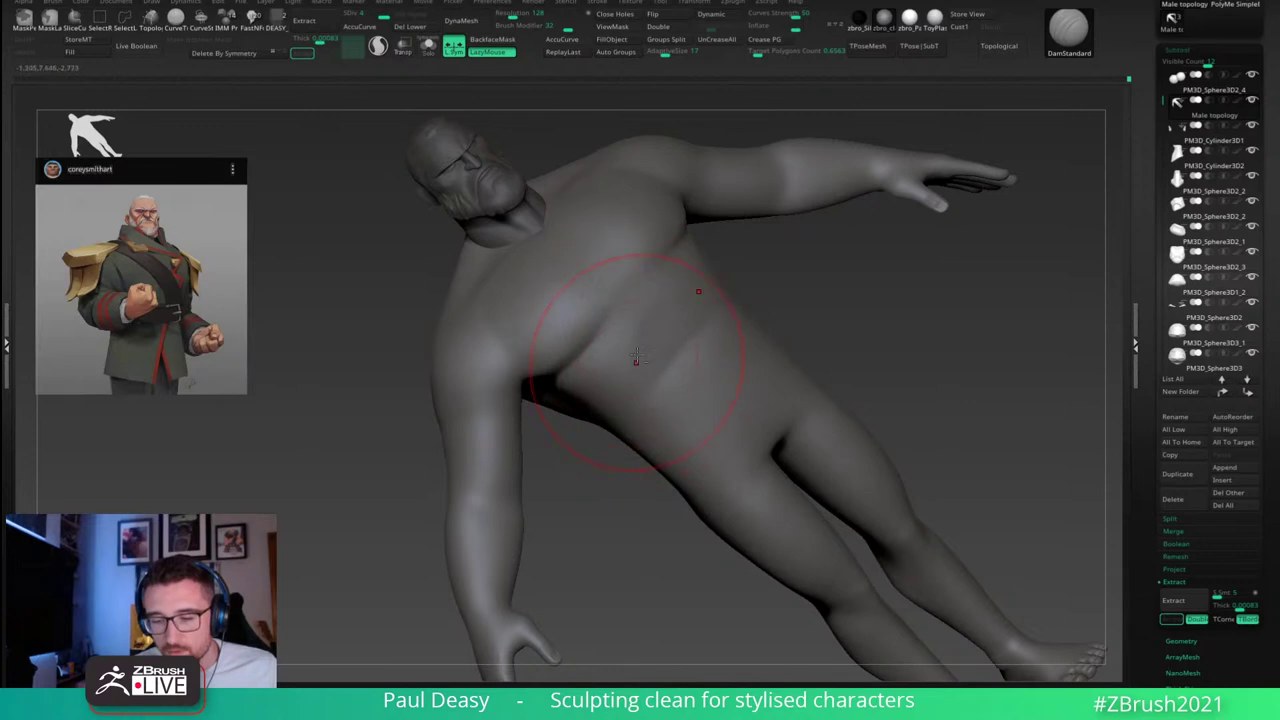
{"action": "key", "text": "space"}
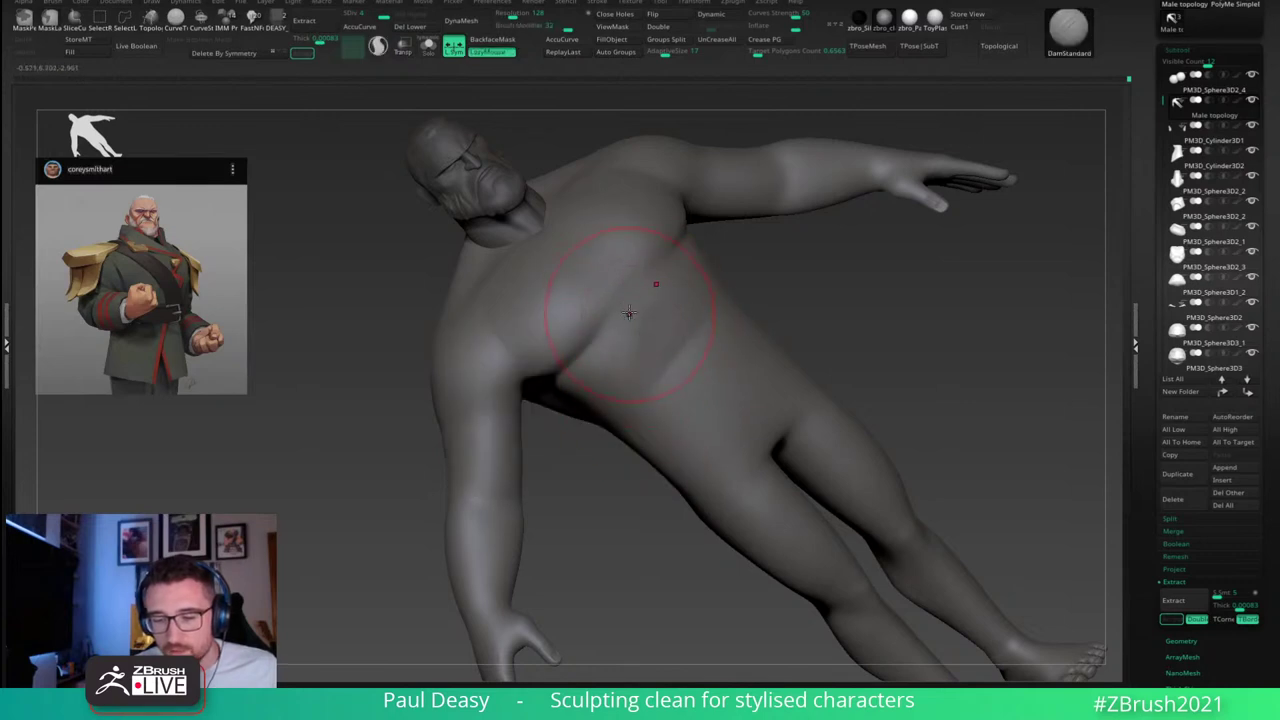
{"action": "right_click_drag", "start_coordinate": [604, 321], "coordinate": [592, 334]}
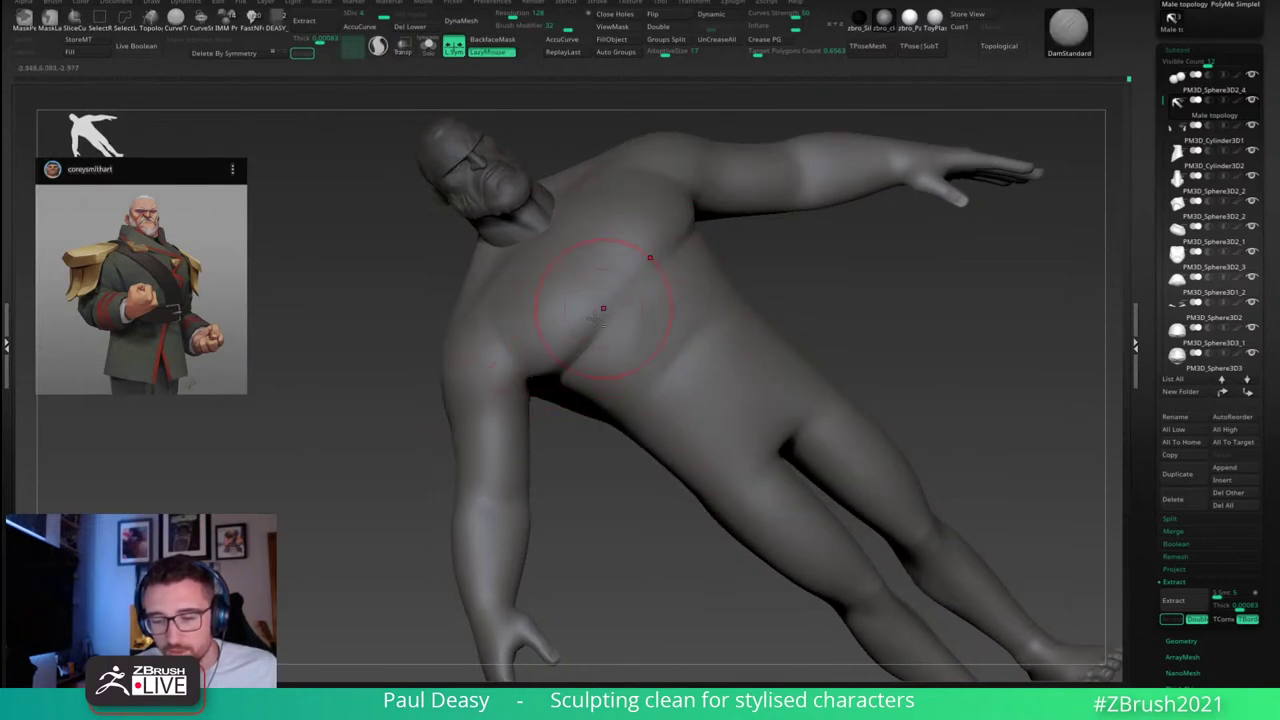
{"action": "right_click_drag", "start_coordinate": [612, 310], "coordinate": [545, 337]}
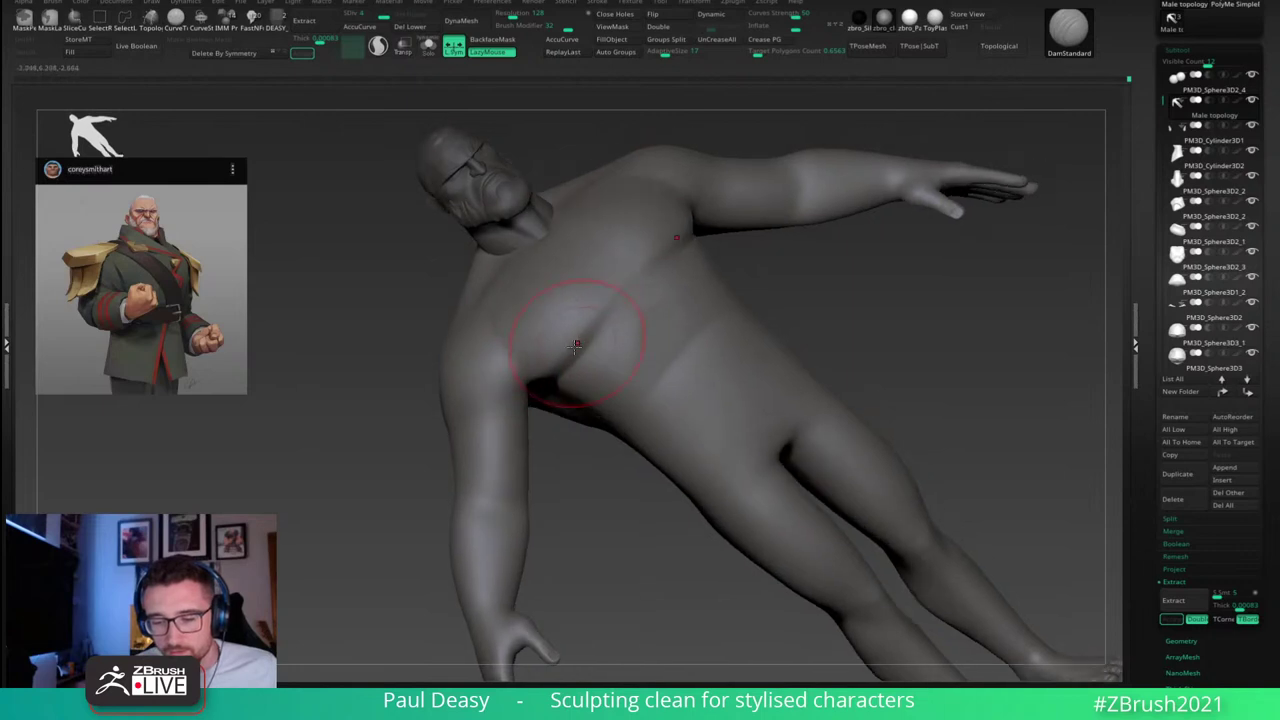
Step: Adjust the lower chest line and armpits from the front with a resized Move brush
{"action": "right_click_drag", "start_coordinate": [698, 258], "coordinate": [886, 337]}
{"action": "mouse_move", "coordinate": [789, 429]}
{"action": "right_mouse_down"}
{"action": "mouse_move", "coordinate": [879, 390]}
{"action": "mouse_move", "coordinate": [837, 306]}
{"action": "mouse_move", "coordinate": [920, 266]}
{"action": "mouse_move", "coordinate": [814, 240]}
{"action": "mouse_move", "coordinate": [692, 331]}
{"action": "mouse_move", "coordinate": [723, 350]}
{"action": "right_mouse_up"}
{"action": "key", "text": "s"}
{"action": "key", "text": "s"}
{"action": "right_click_drag", "start_coordinate": [720, 292], "coordinate": [720, 297]}
{"action": "key", "text": "s"}
{"action": "left_click_drag", "start_coordinate": [720, 298], "coordinate": [720, 286]}
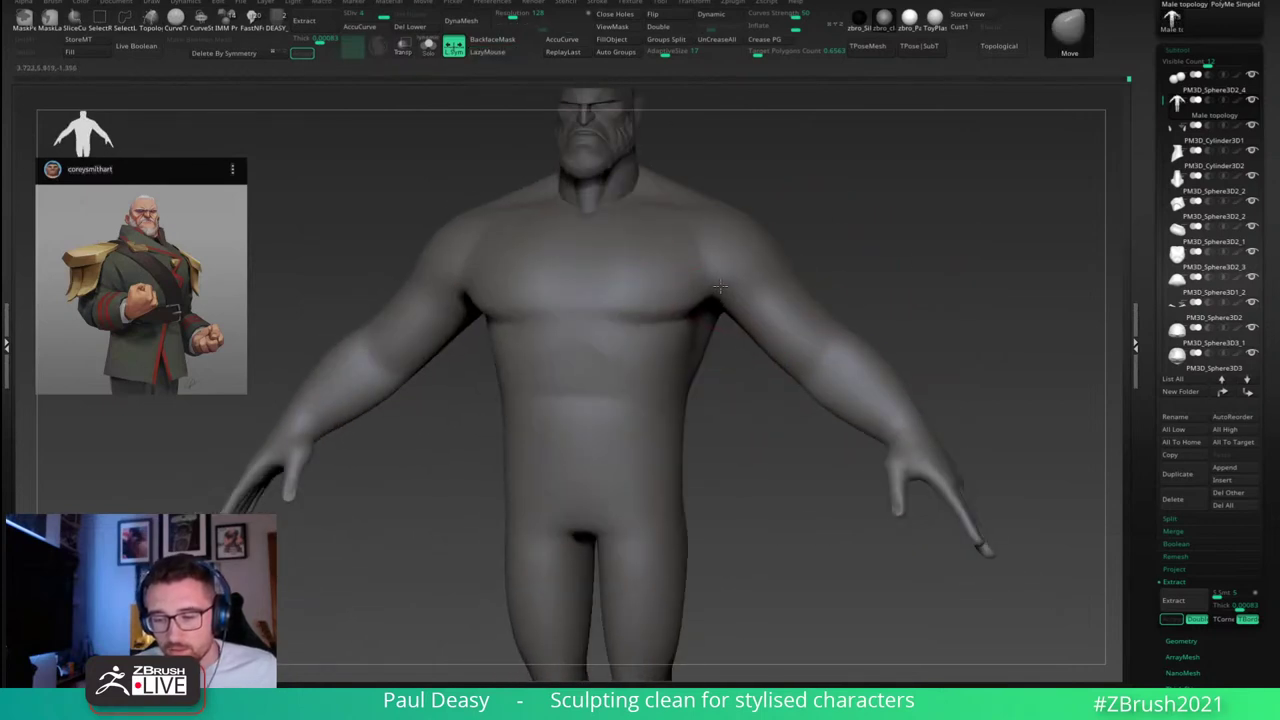
{"action": "right_click_drag", "start_coordinate": [720, 286], "coordinate": [729, 292]}
{"action": "right_click_drag", "start_coordinate": [658, 309], "coordinate": [636, 319]}
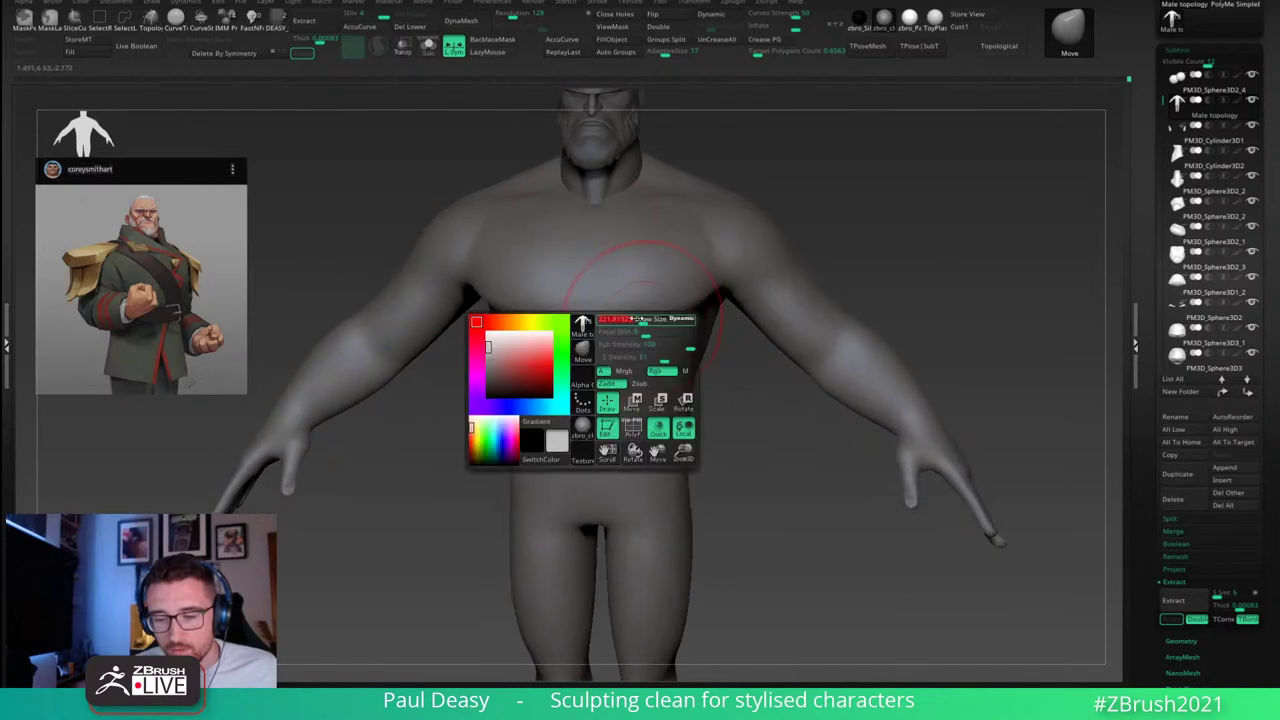
{"action": "right_click", "coordinate": [667, 319]}
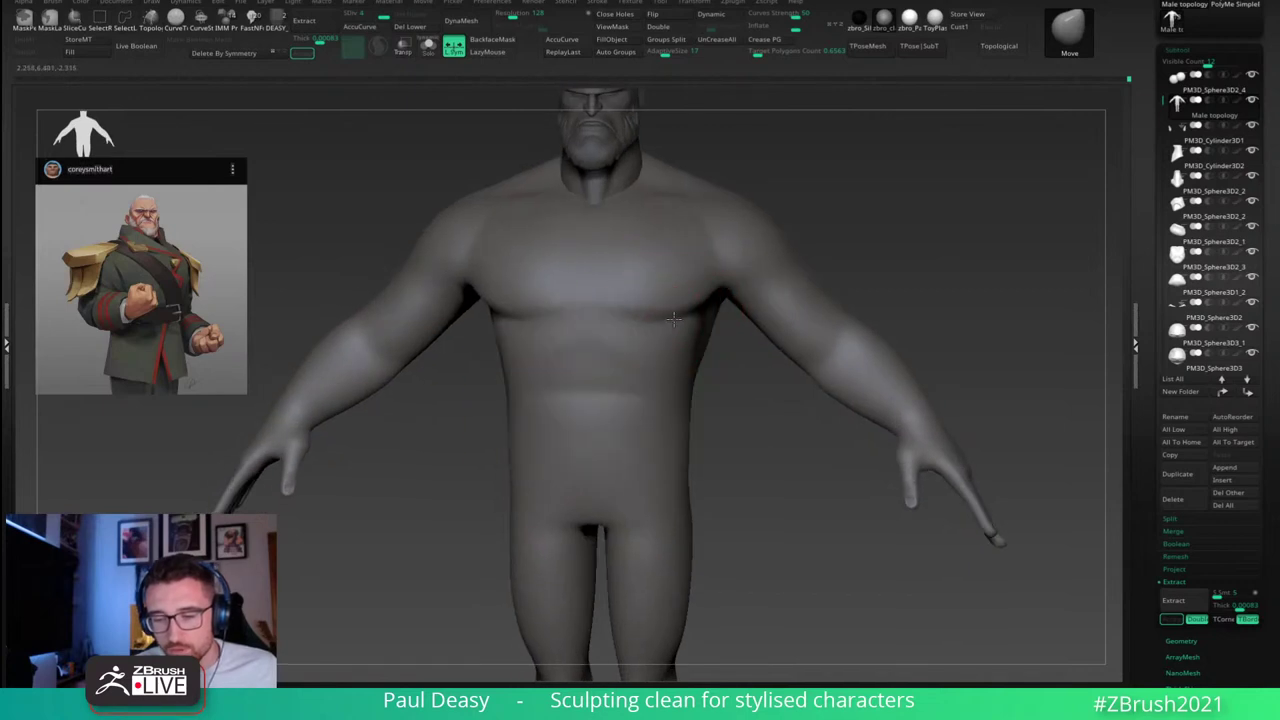
{"action": "right_click", "coordinate": [675, 320]}
{"action": "mouse_move", "coordinate": [694, 320]}
{"action": "right_mouse_down"}
{"action": "mouse_move", "coordinate": [673, 318]}
{"action": "mouse_move", "coordinate": [746, 363]}
{"action": "right_mouse_up"}
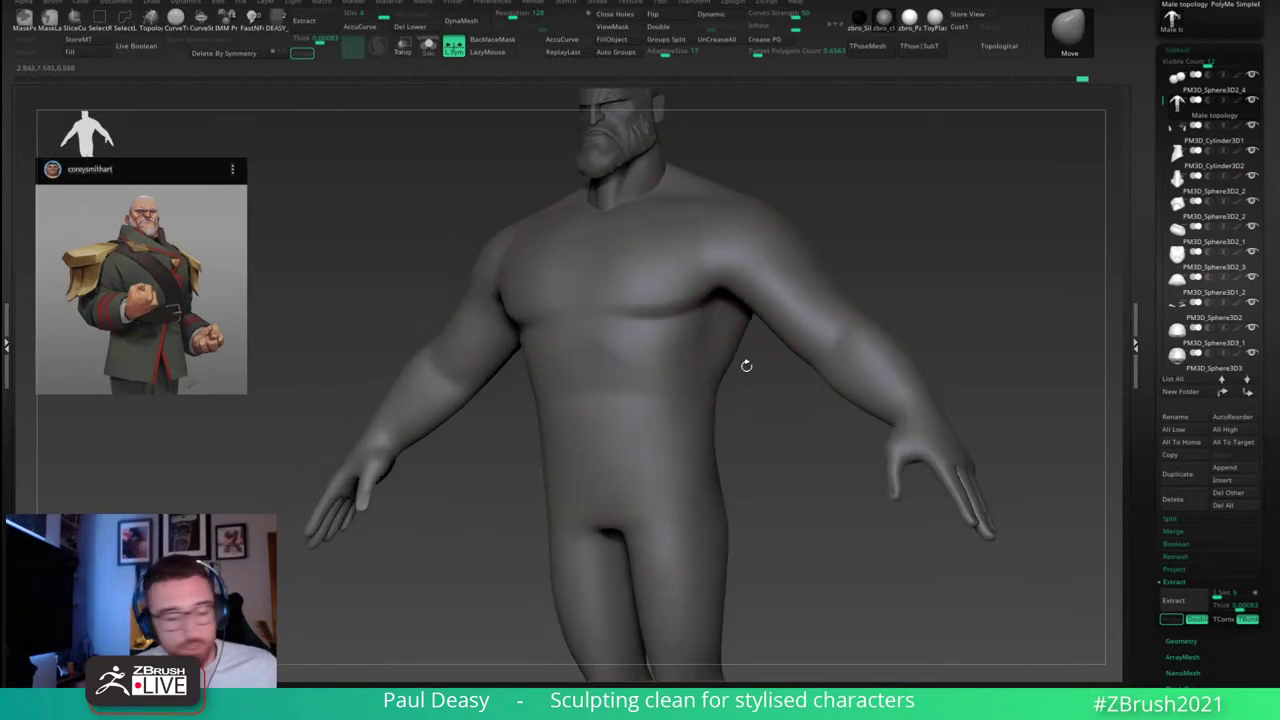
Step: Sharpen the armpit crease where the chest meets the side of the torso with the DamStandard brush and smooth it
{"action": "key", "text": "b"}
{"action": "key", "text": "d"}
{"action": "key", "text": "s"}
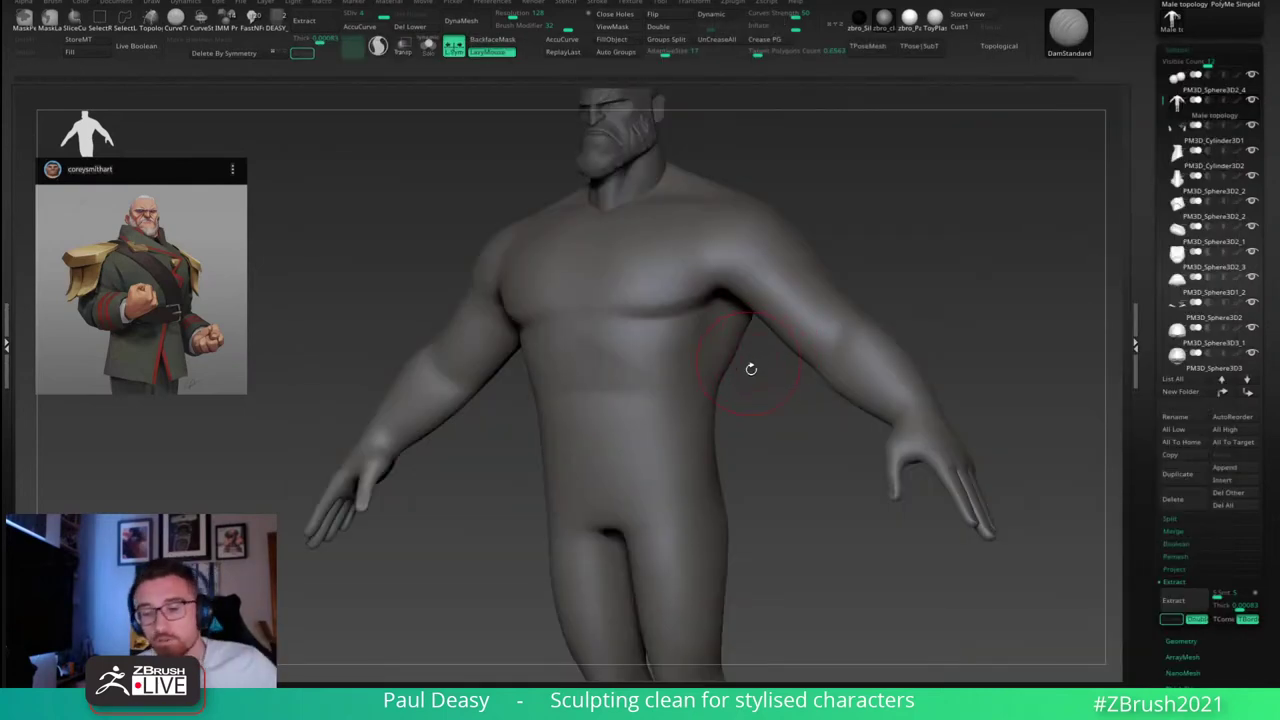
{"action": "mouse_move", "coordinate": [749, 366]}
{"action": "left_mouse_down"}
{"action": "mouse_move", "coordinate": [757, 346]}
{"action": "mouse_move", "coordinate": [714, 332]}
{"action": "left_mouse_up"}
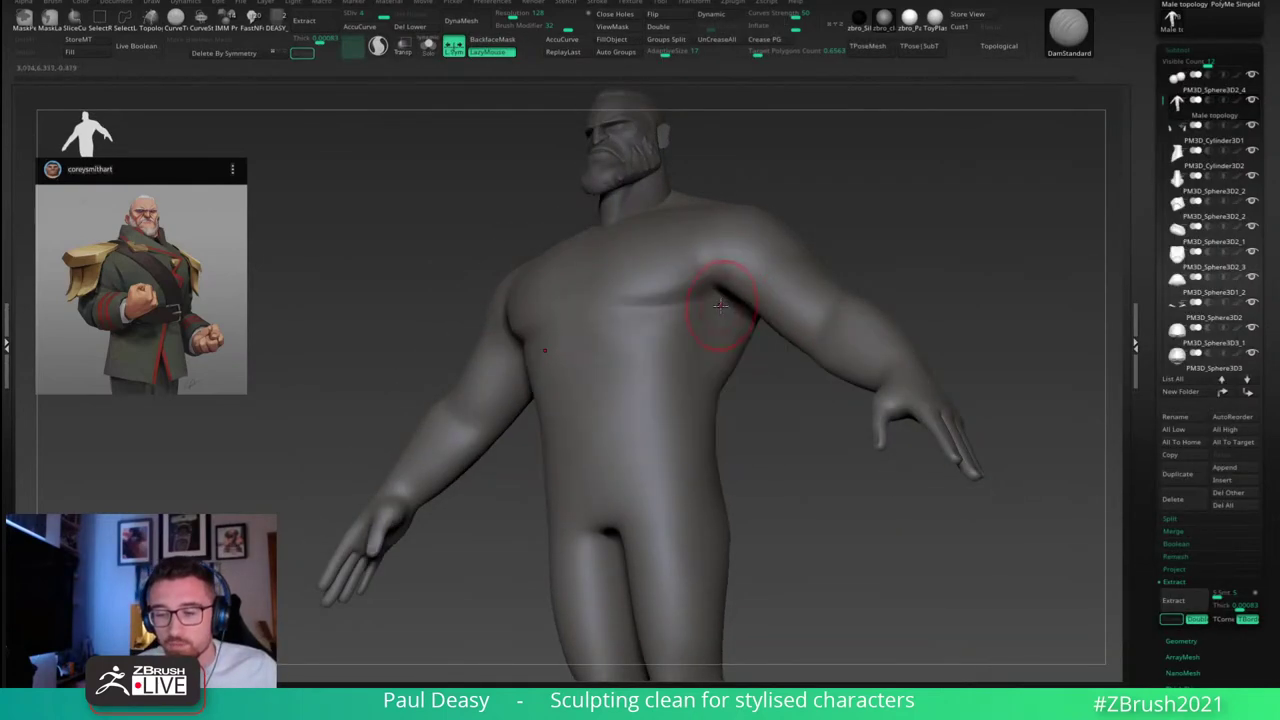
{"action": "right_click_drag", "start_coordinate": [725, 305], "coordinate": [722, 300]}
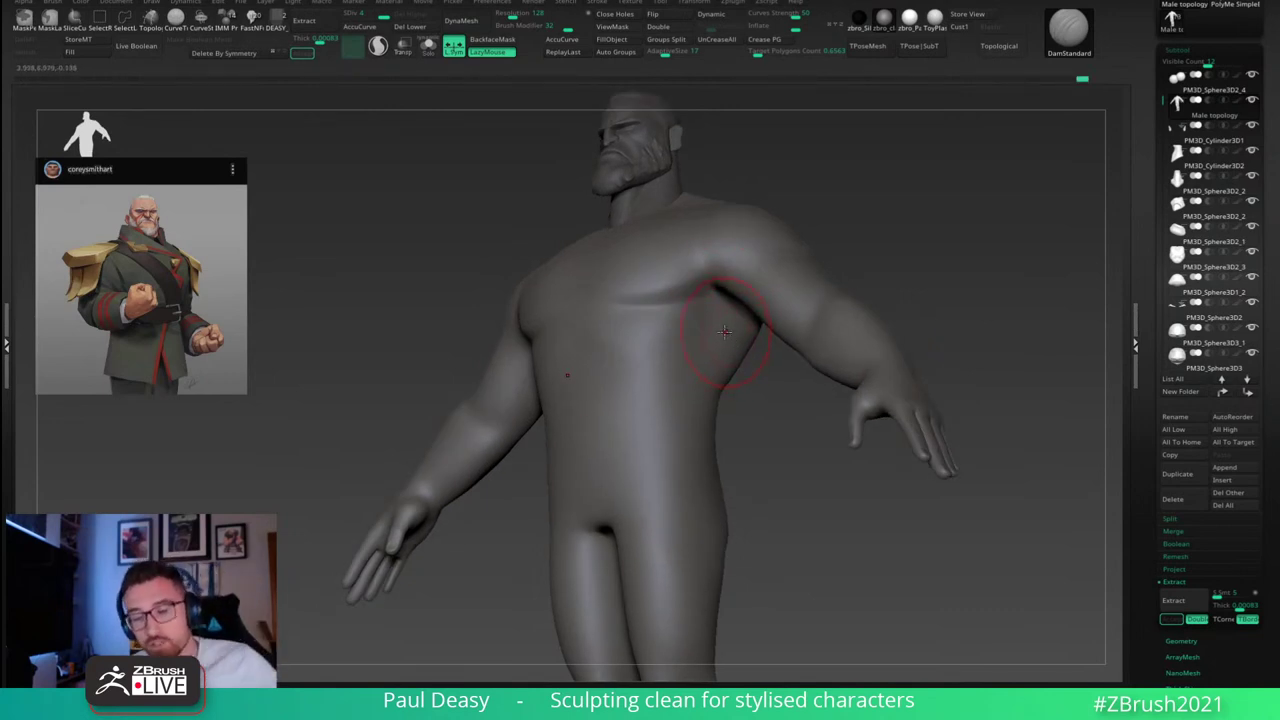
{"action": "key", "text": "space"}
{"action": "key", "text": "space"}
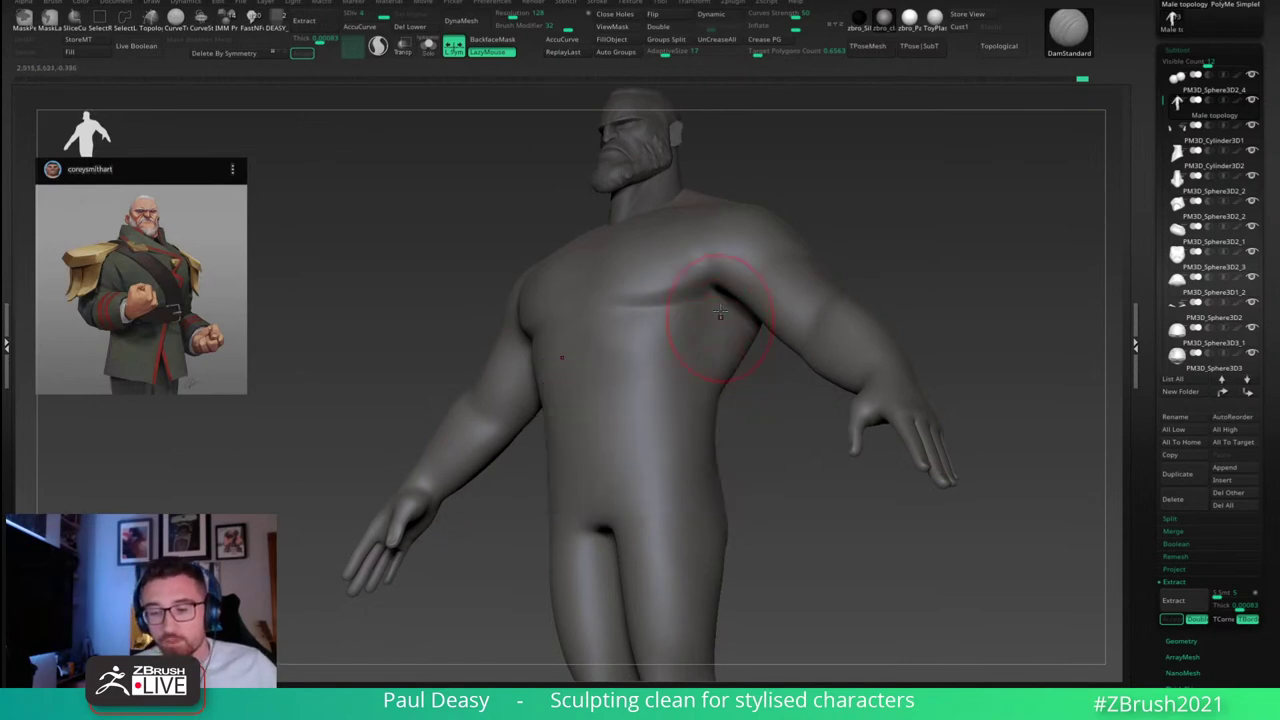
{"action": "right_click_drag", "start_coordinate": [724, 381], "coordinate": [702, 372]}
{"action": "key", "text": "shift"}
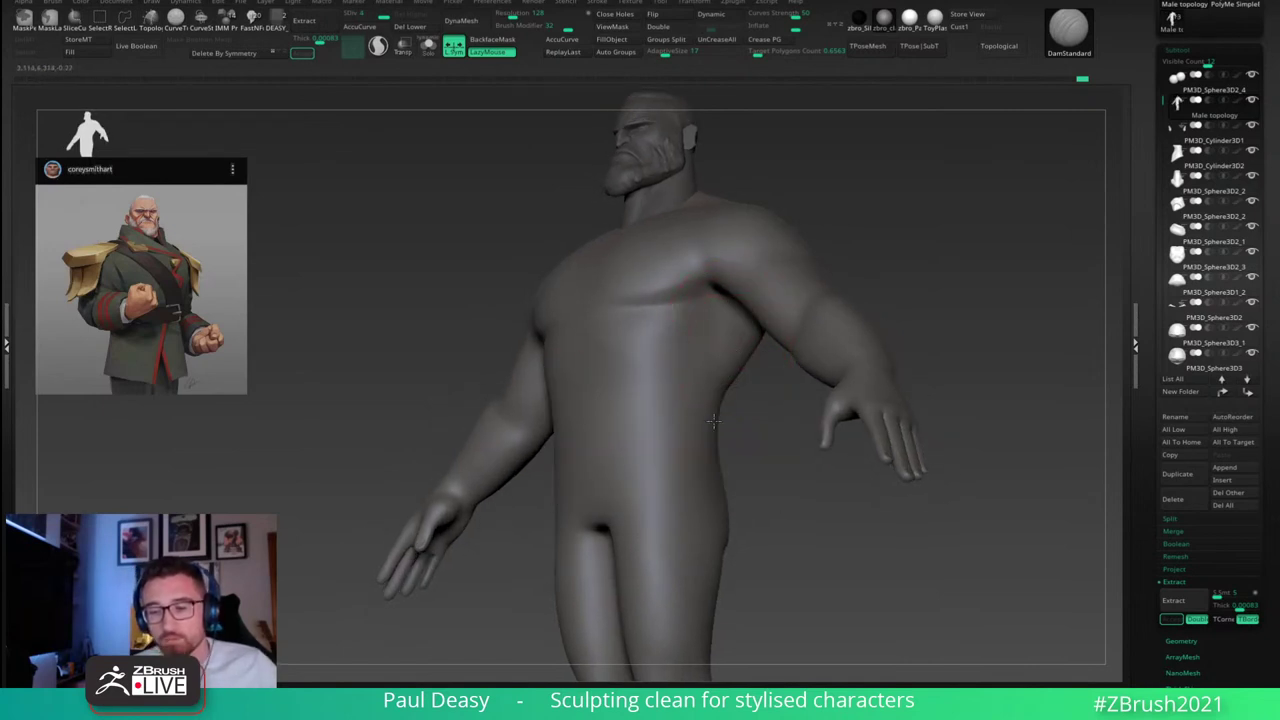
Step: Resize the brush and clean up the side of the torso beneath the armpit with smoothing strokes
{"action": "right_click_drag", "start_coordinate": [723, 328], "coordinate": [731, 302]}
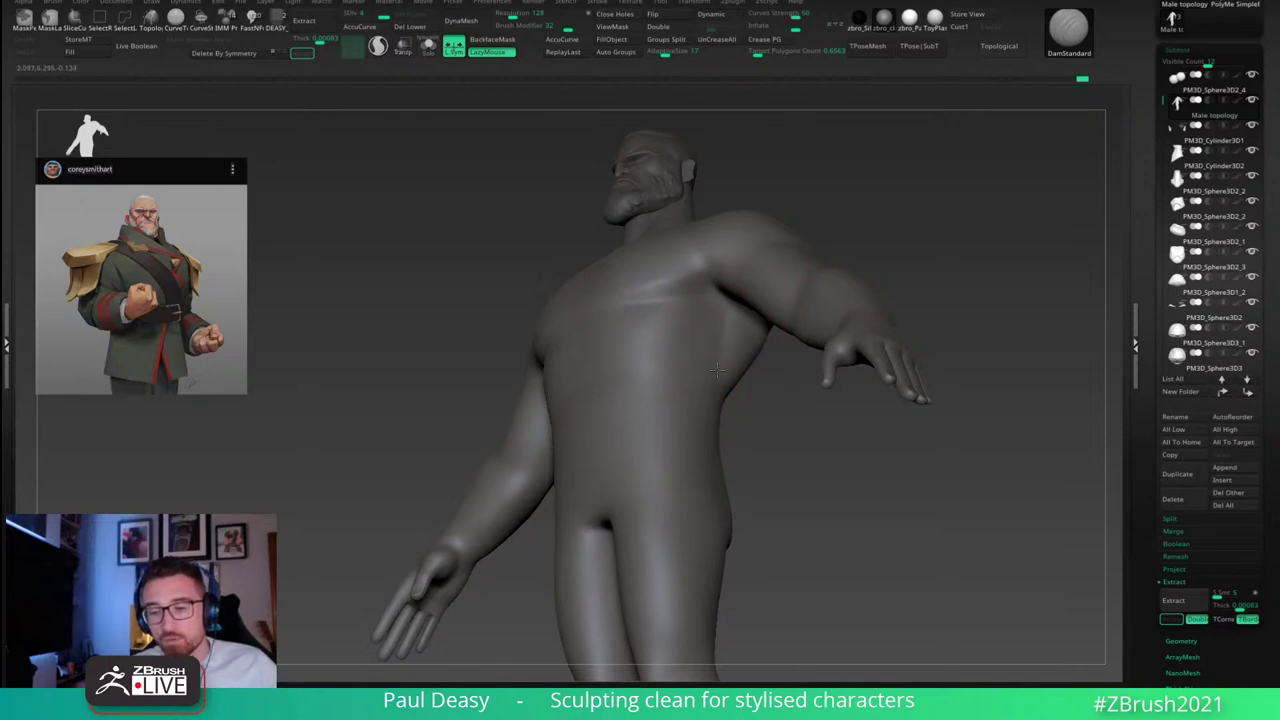
{"action": "mouse_move", "coordinate": [716, 370]}
{"action": "right_mouse_down"}
{"action": "mouse_move", "coordinate": [700, 386]}
{"action": "mouse_move", "coordinate": [714, 420]}
{"action": "mouse_move", "coordinate": [757, 386]}
{"action": "mouse_move", "coordinate": [722, 390]}
{"action": "mouse_move", "coordinate": [728, 322]}
{"action": "right_mouse_up"}
{"action": "key", "text": "space"}
{"action": "key", "text": "space"}
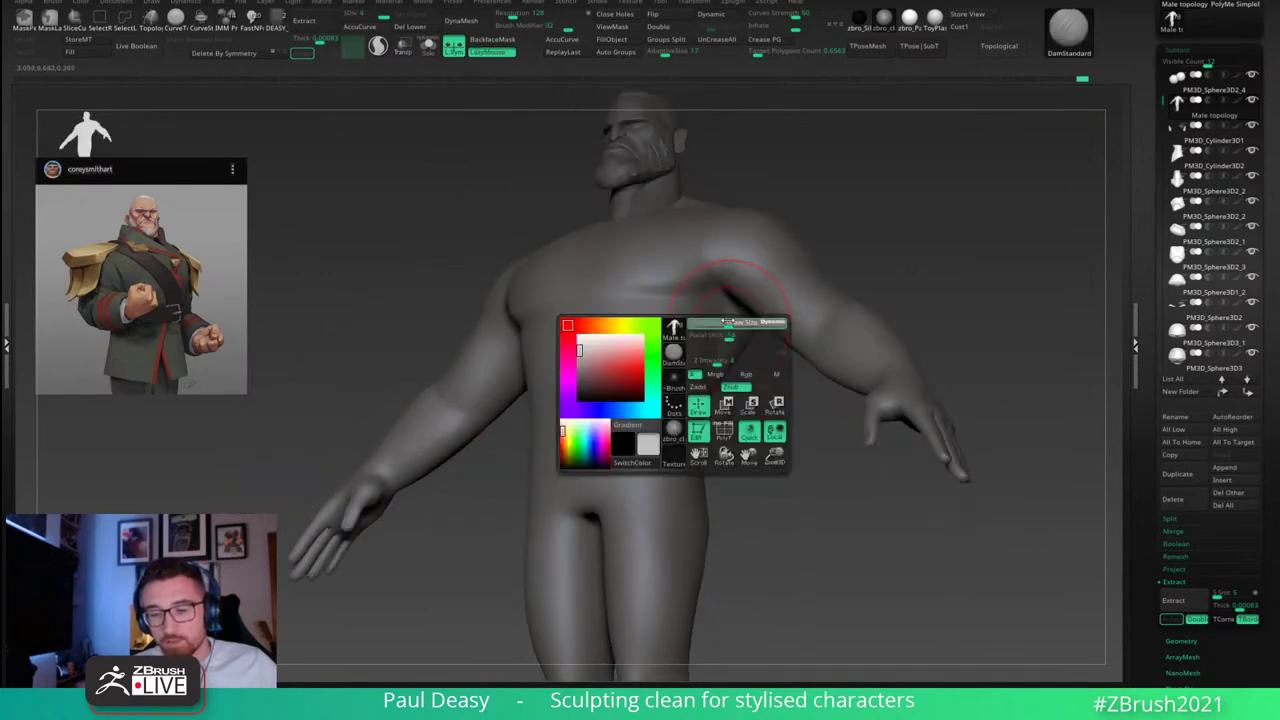
{"action": "mouse_move", "coordinate": [717, 417]}
{"action": "right_mouse_down"}
{"action": "mouse_move", "coordinate": [700, 410]}
{"action": "mouse_move", "coordinate": [732, 410]}
{"action": "right_mouse_up"}
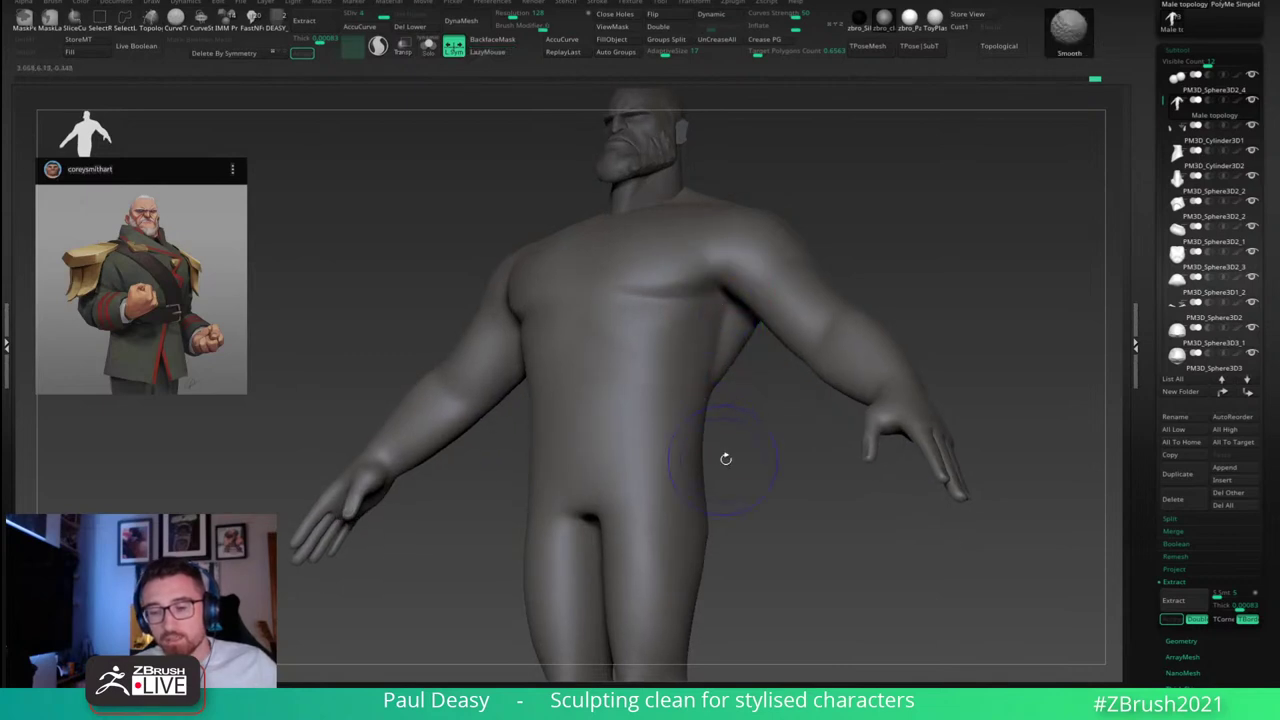
{"action": "mouse_move", "coordinate": [726, 459]}
{"action": "right_mouse_down", "text": "shift"}
{"action": "mouse_move", "coordinate": [763, 414]}
{"action": "mouse_move", "coordinate": [774, 423]}
{"action": "mouse_move", "coordinate": [763, 414]}
{"action": "right_mouse_up", "text": "shift"}
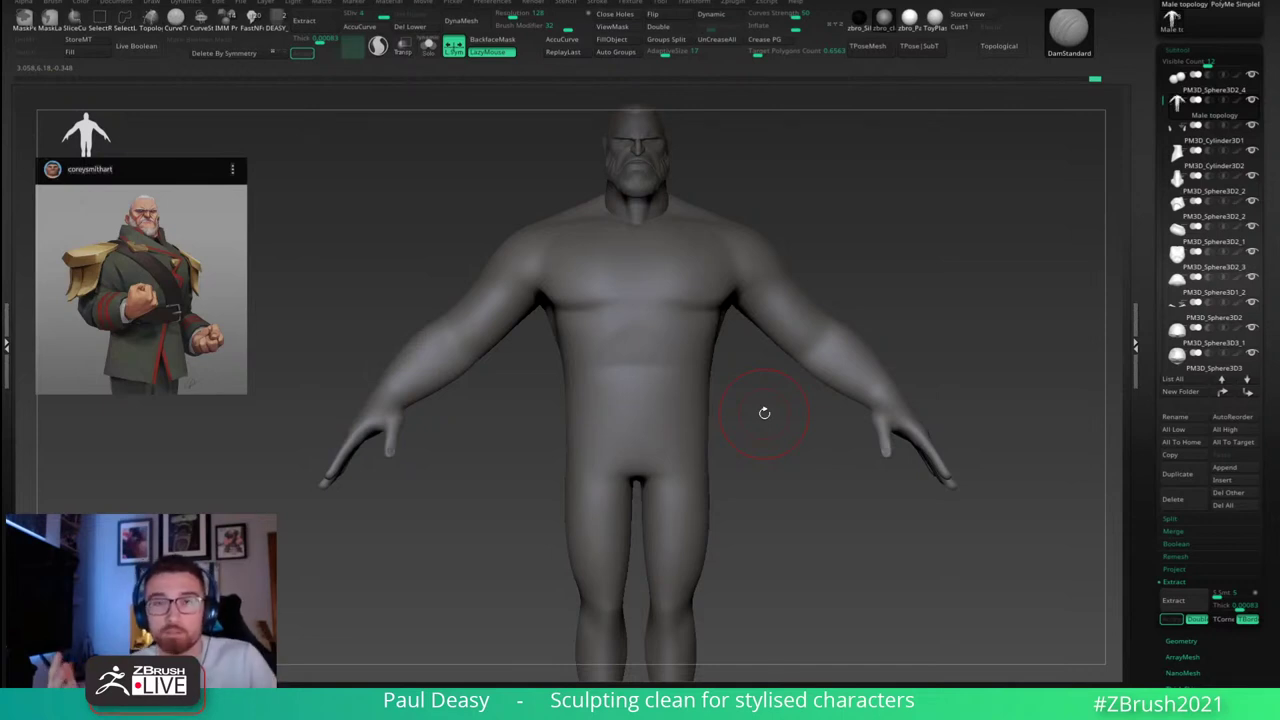
Step: Reshape the side of the torso below the armpit with the Move brush, adjusting the brush size between strokes
{"action": "key", "text": "b"}
{"action": "key", "text": "m"}
{"action": "key", "text": "v"}
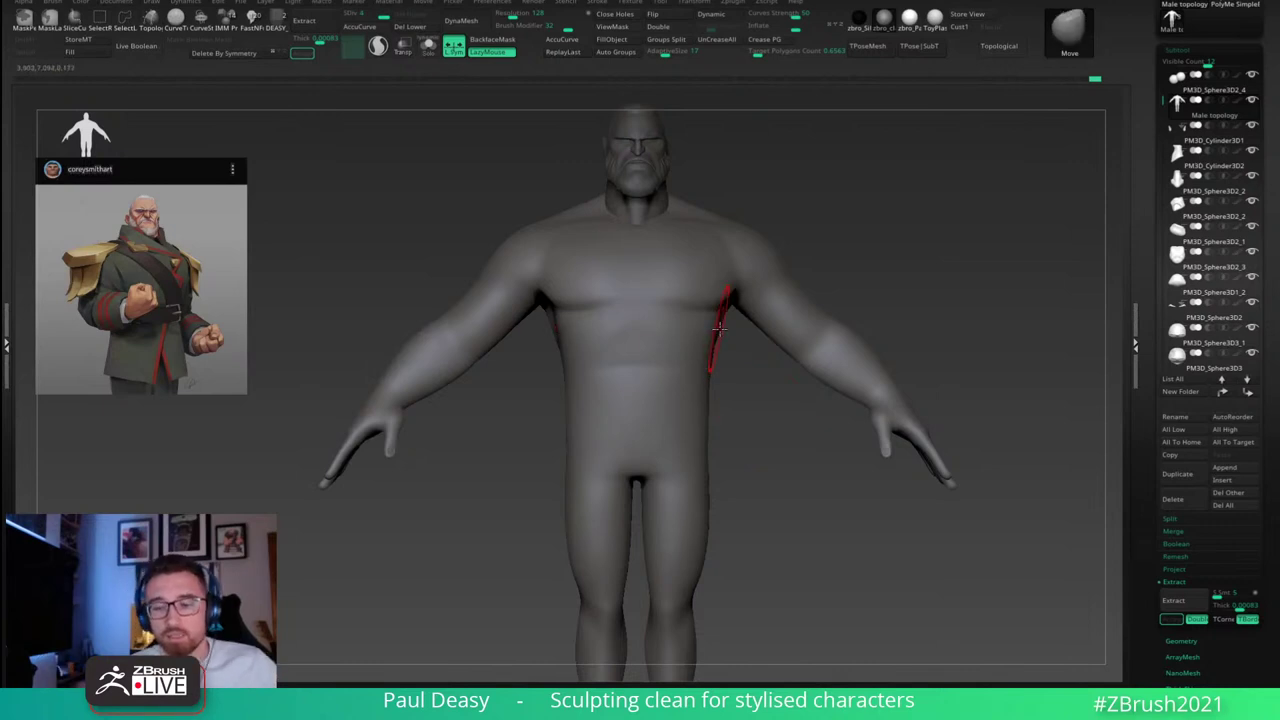
{"action": "mouse_move", "coordinate": [722, 345]}
{"action": "left_mouse_down"}
{"action": "mouse_move", "coordinate": [738, 327]}
{"action": "mouse_move", "coordinate": [738, 350]}
{"action": "left_mouse_up"}
{"action": "key", "text": "space"}
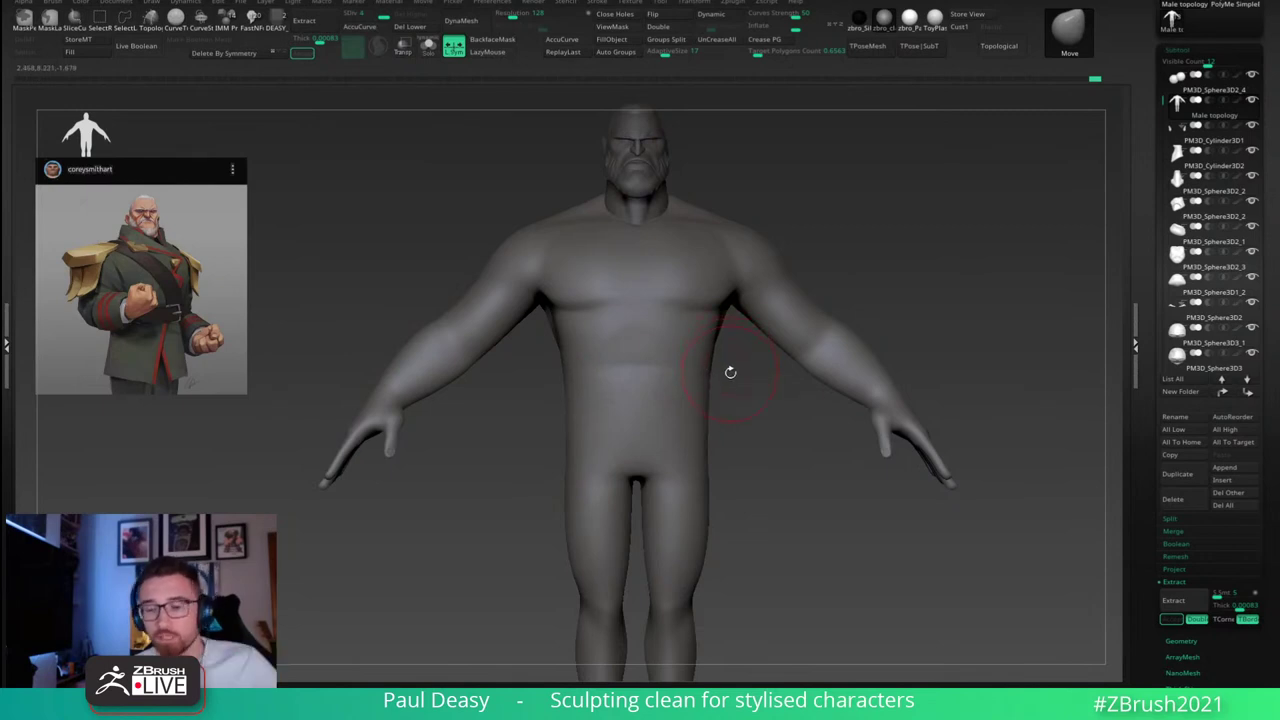
{"action": "left_click_drag", "start_coordinate": [757, 409], "coordinate": [737, 421]}
{"action": "key", "text": "space"}
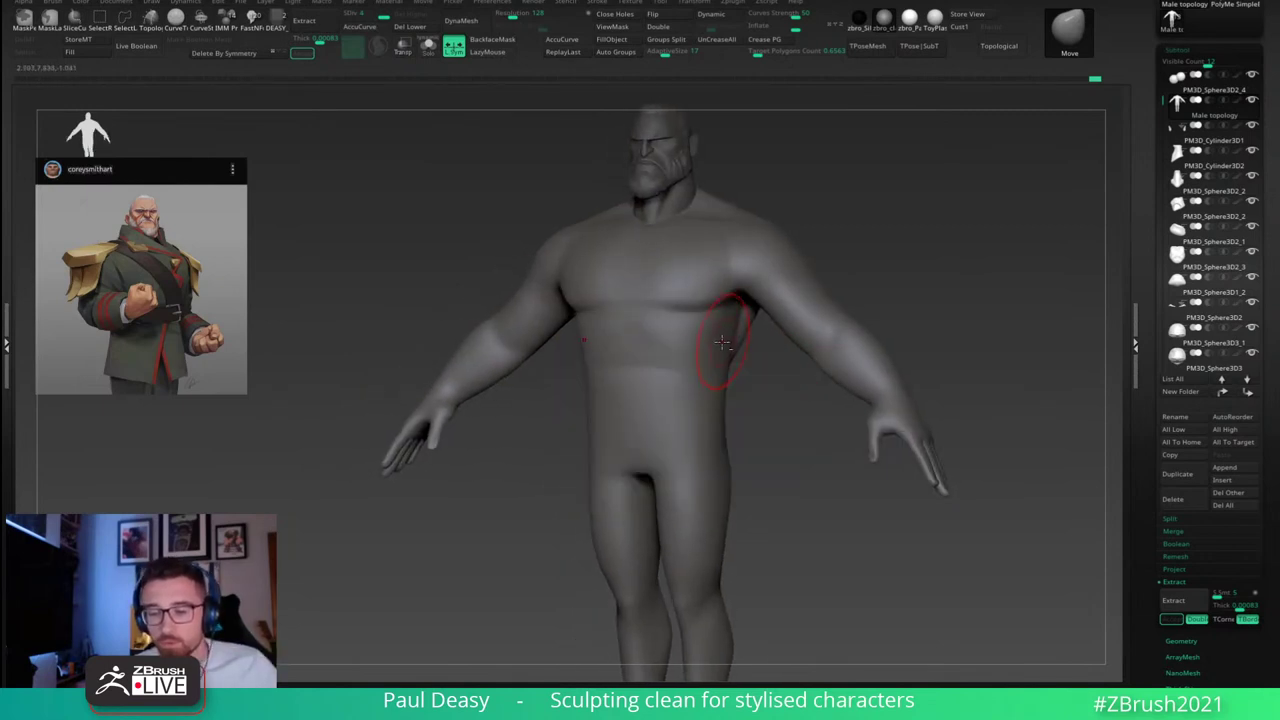
{"action": "left_click_drag", "start_coordinate": [731, 343], "coordinate": [760, 402]}
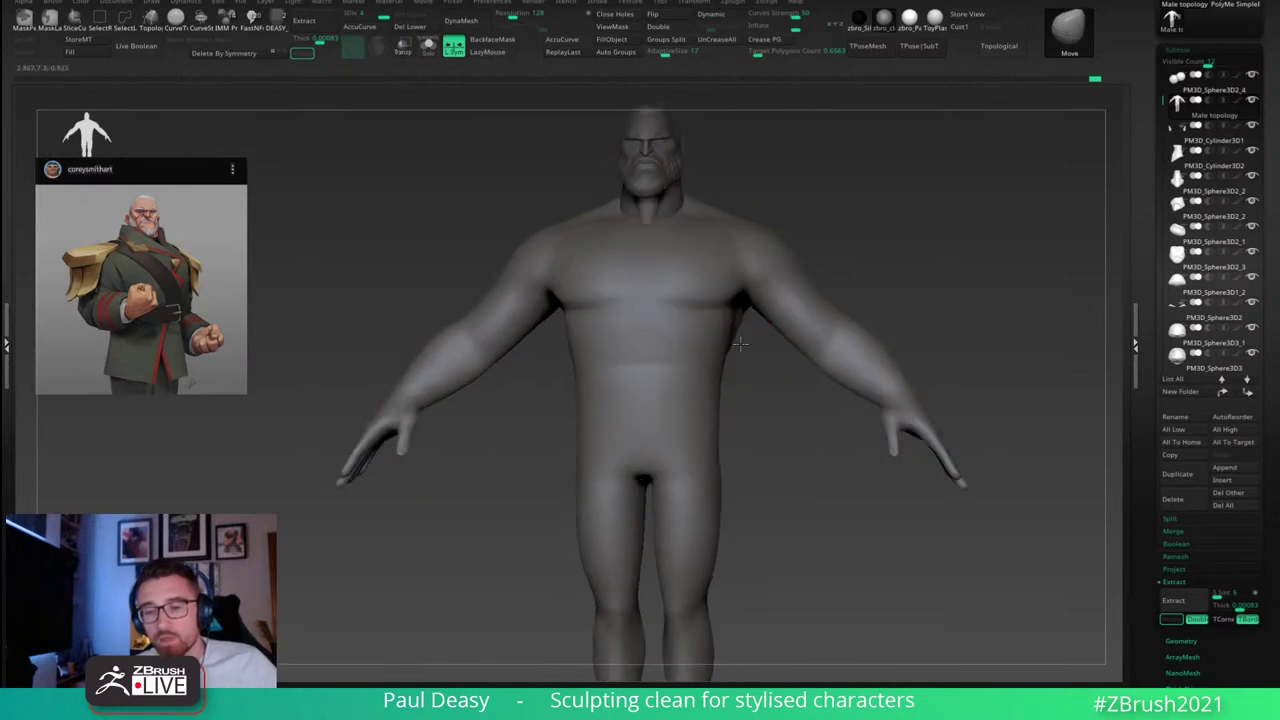
{"action": "key", "text": "space"}
{"action": "left_click_drag", "start_coordinate": [736, 314], "coordinate": [768, 260]}
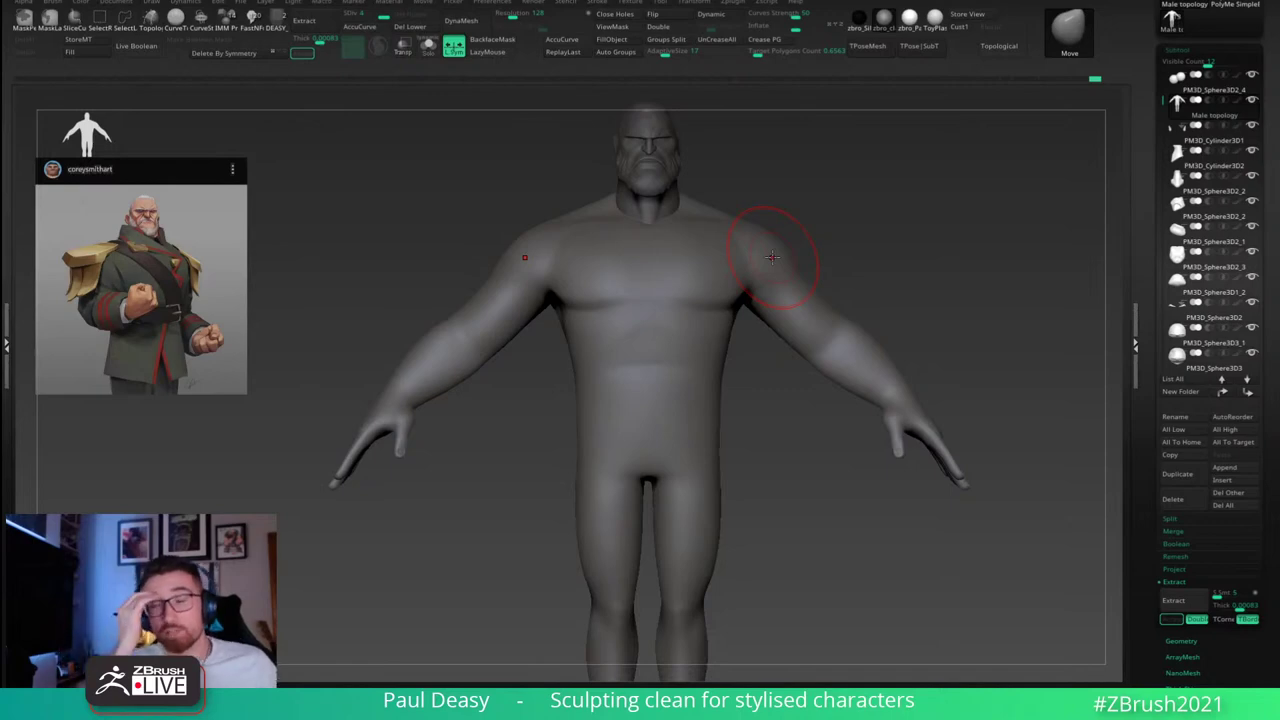
Step: Try defining the shoulder muscle from above with a resized DamStandard brush and undo the last stroke
{"action": "mouse_move", "coordinate": [880, 264]}
{"action": "left_mouse_down"}
{"action": "mouse_move", "coordinate": [892, 304]}
{"action": "mouse_move", "coordinate": [871, 328]}
{"action": "left_mouse_up"}
{"action": "key", "text": "b"}
{"action": "key", "text": "d"}
{"action": "key", "text": "s"}
{"action": "right_click", "coordinate": [763, 310]}
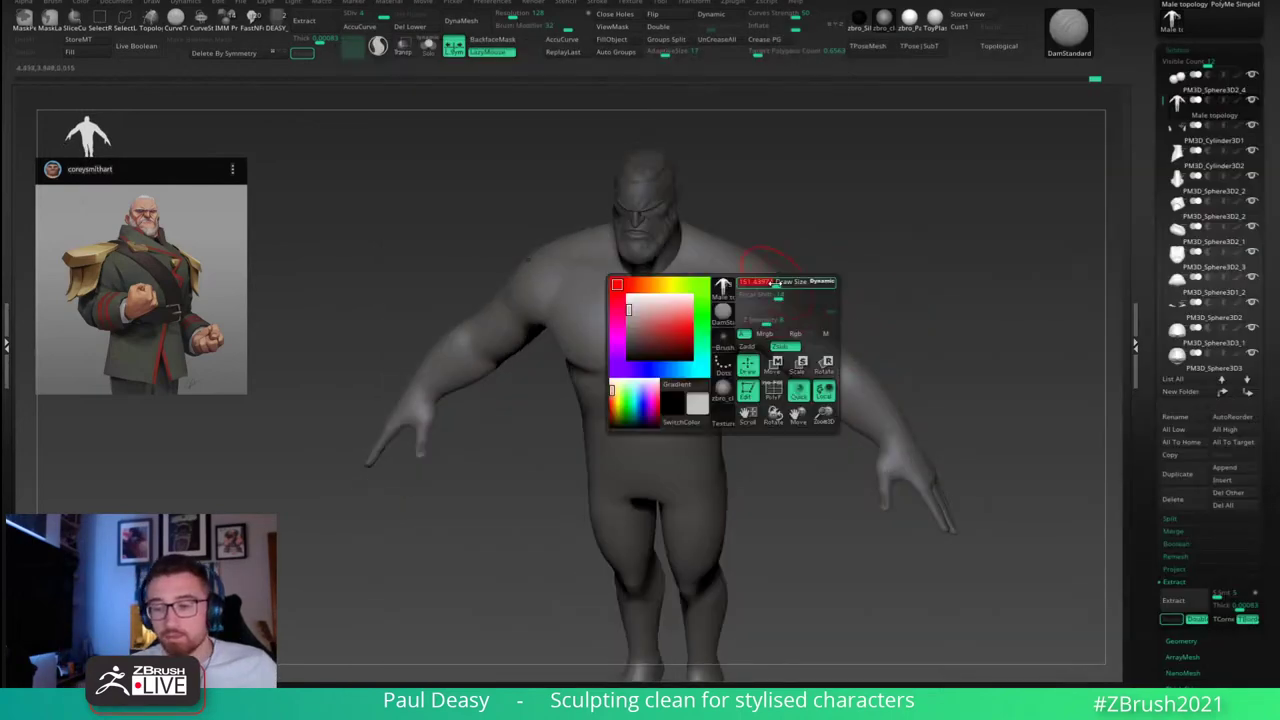
{"action": "left_click_drag", "start_coordinate": [868, 262], "coordinate": [790, 292]}
{"action": "left_click_drag", "start_coordinate": [886, 290], "coordinate": [871, 338], "text": "alt"}
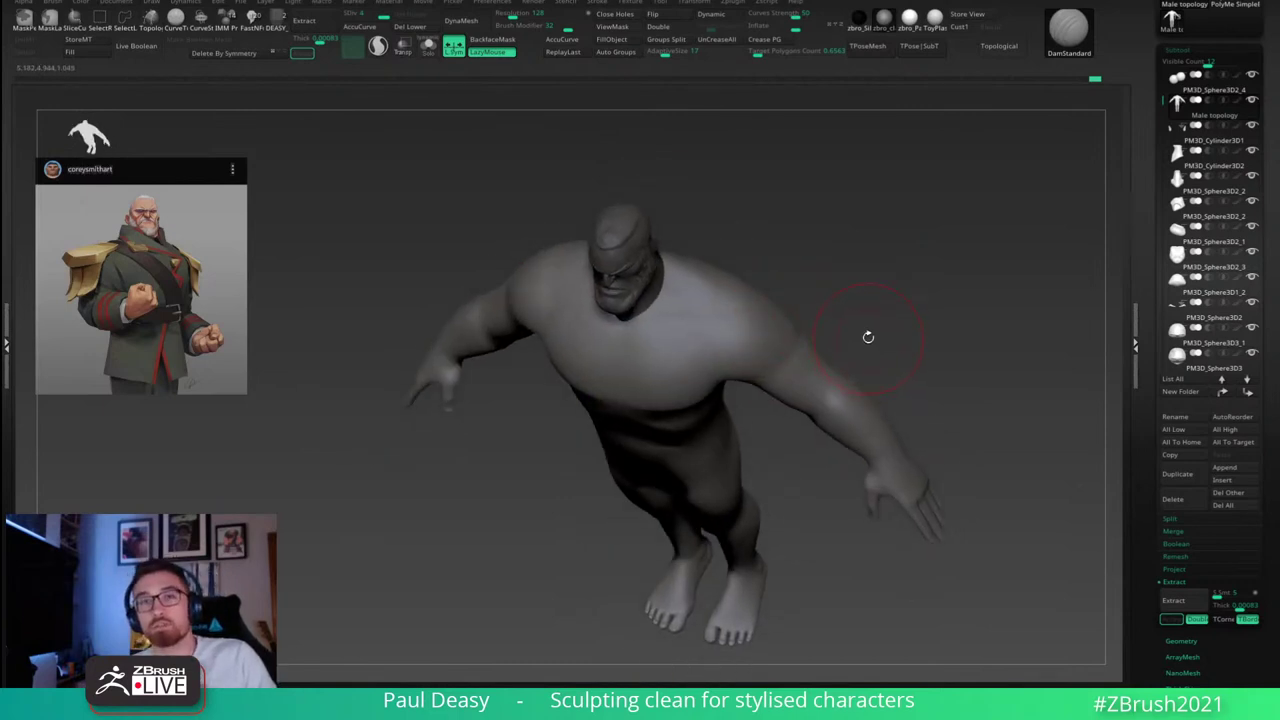
{"action": "mouse_move", "coordinate": [874, 329]}
{"action": "left_mouse_down"}
{"action": "mouse_move", "coordinate": [884, 292]}
{"action": "mouse_move", "coordinate": [880, 306]}
{"action": "left_mouse_up"}
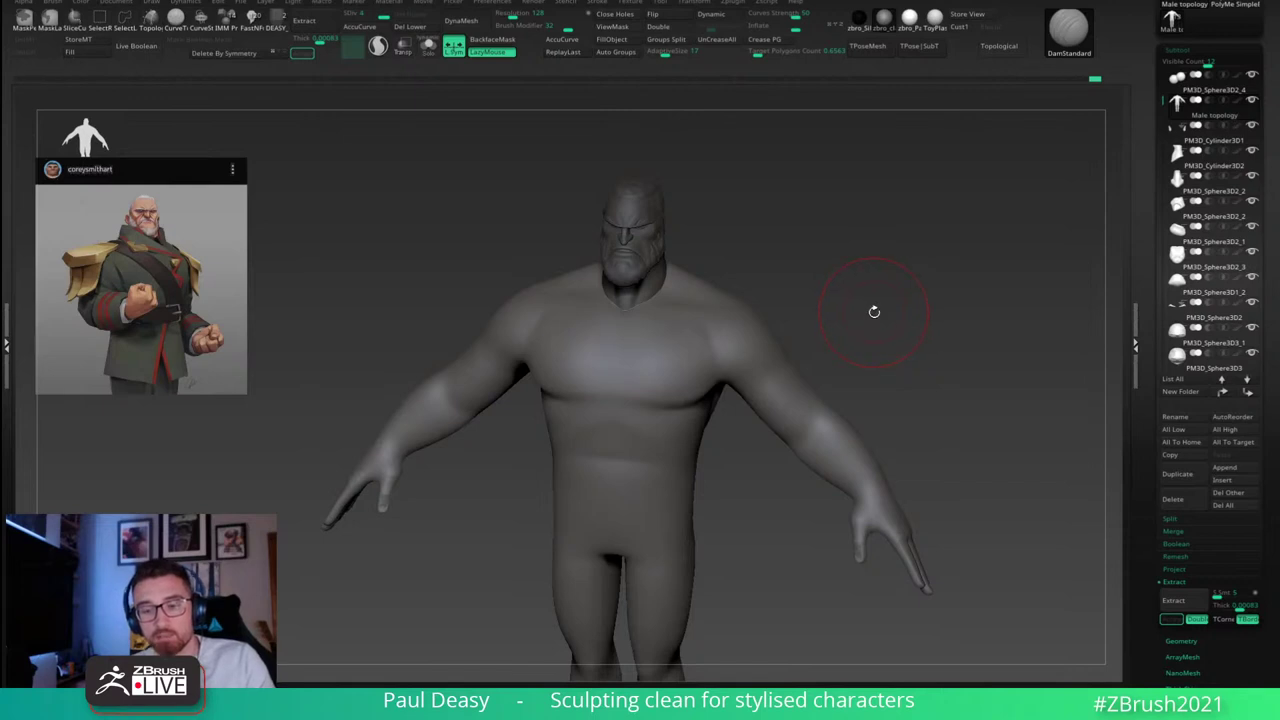
{"action": "mouse_move", "coordinate": [873, 311]}
{"action": "left_mouse_down"}
{"action": "mouse_move", "coordinate": [757, 308]}
{"action": "mouse_move", "coordinate": [738, 368]}
{"action": "left_mouse_up"}
{"action": "right_click", "coordinate": [734, 360]}
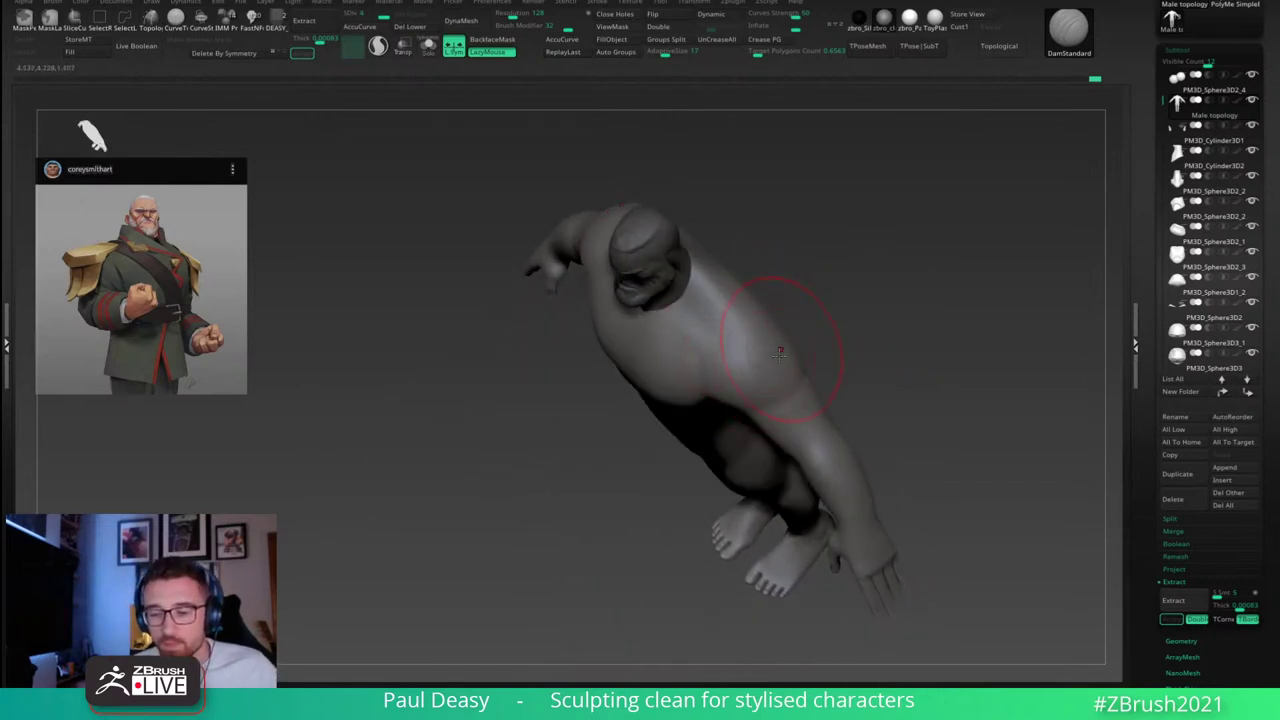
{"action": "key", "text": "ctrl+z"}
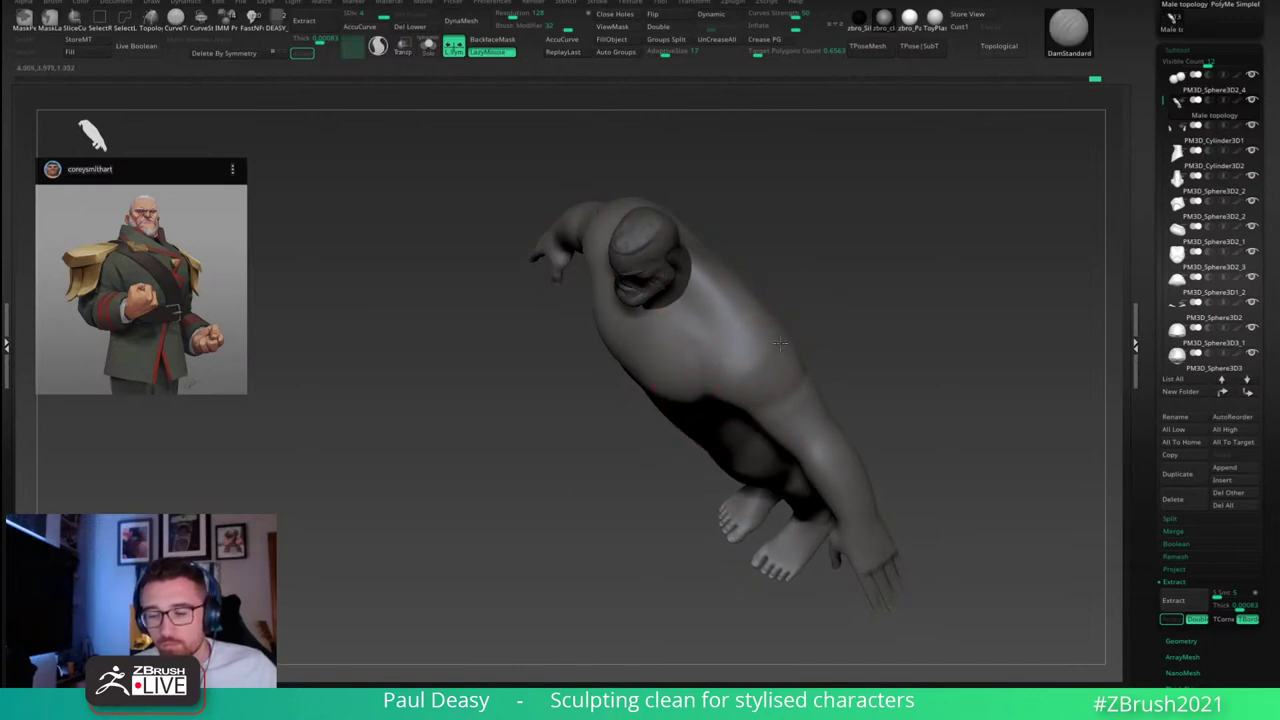
Step: Reshape the upper arm and shoulder contour with the Move brush, resizing the brush between the side and front strokes
{"action": "mouse_move", "coordinate": [785, 390]}
{"action": "right_mouse_down"}
{"action": "mouse_move", "coordinate": [834, 314]}
{"action": "mouse_move", "coordinate": [777, 405]}
{"action": "mouse_move", "coordinate": [746, 411]}
{"action": "mouse_move", "coordinate": [743, 460]}
{"action": "right_mouse_up"}
{"action": "mouse_move", "coordinate": [803, 392]}
{"action": "right_mouse_down"}
{"action": "mouse_move", "coordinate": [849, 298]}
{"action": "mouse_move", "coordinate": [860, 386]}
{"action": "mouse_move", "coordinate": [800, 377]}
{"action": "right_mouse_up"}
{"action": "key", "text": "b"}
{"action": "key", "text": "m"}
{"action": "key", "text": "v"}
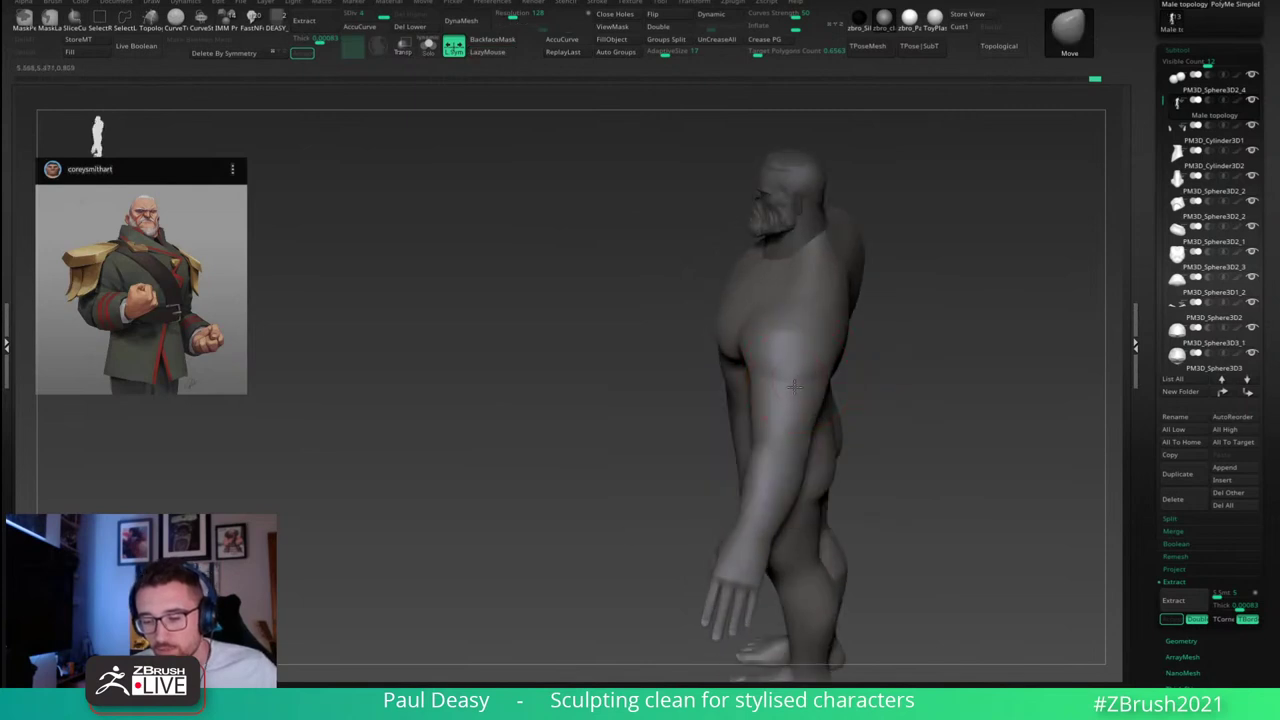
{"action": "left_click_drag", "start_coordinate": [792, 385], "coordinate": [786, 371]}
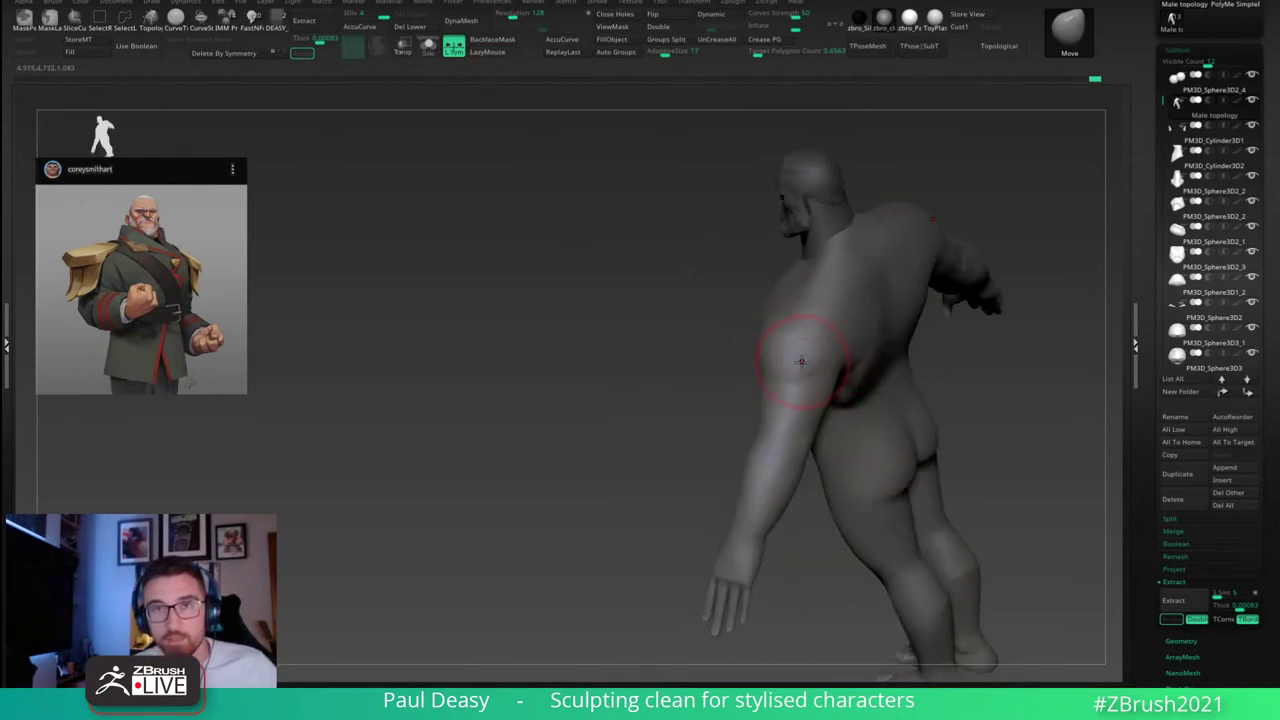
{"action": "right_click_drag", "start_coordinate": [797, 345], "coordinate": [889, 323], "text": "shift"}
{"action": "right_click", "coordinate": [840, 325]}
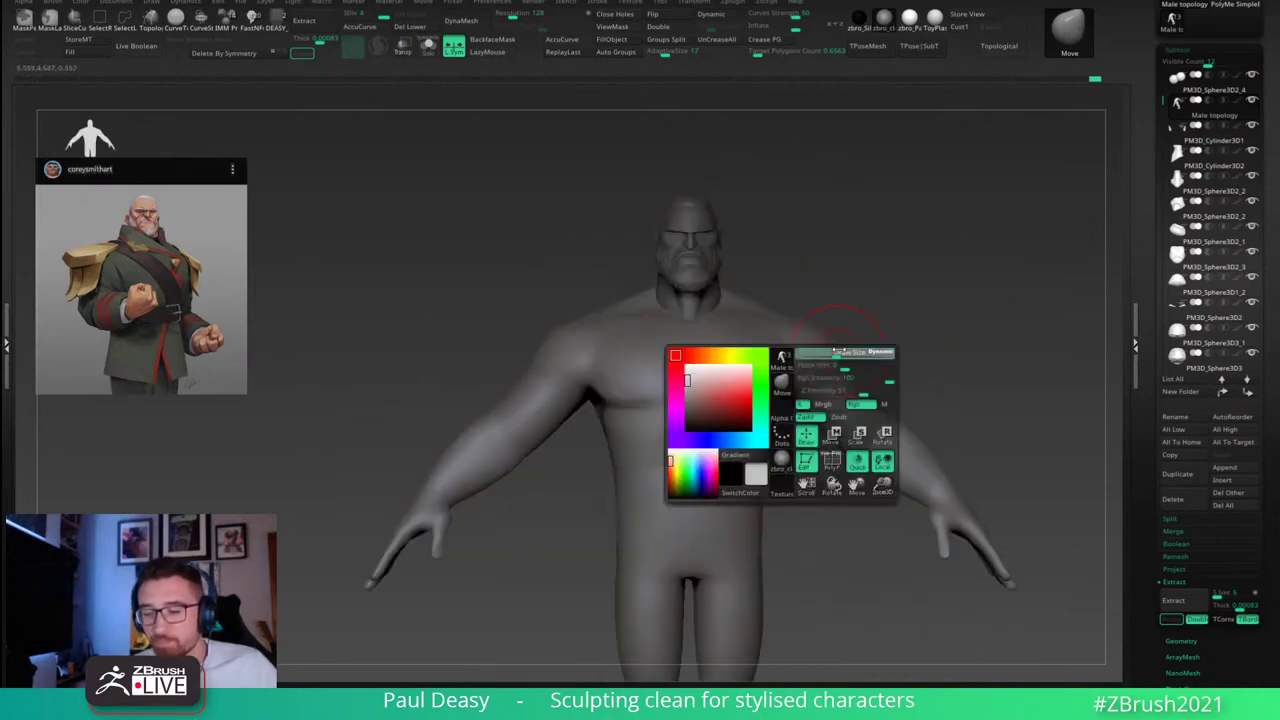
{"action": "left_click_drag", "start_coordinate": [874, 331], "coordinate": [867, 327]}
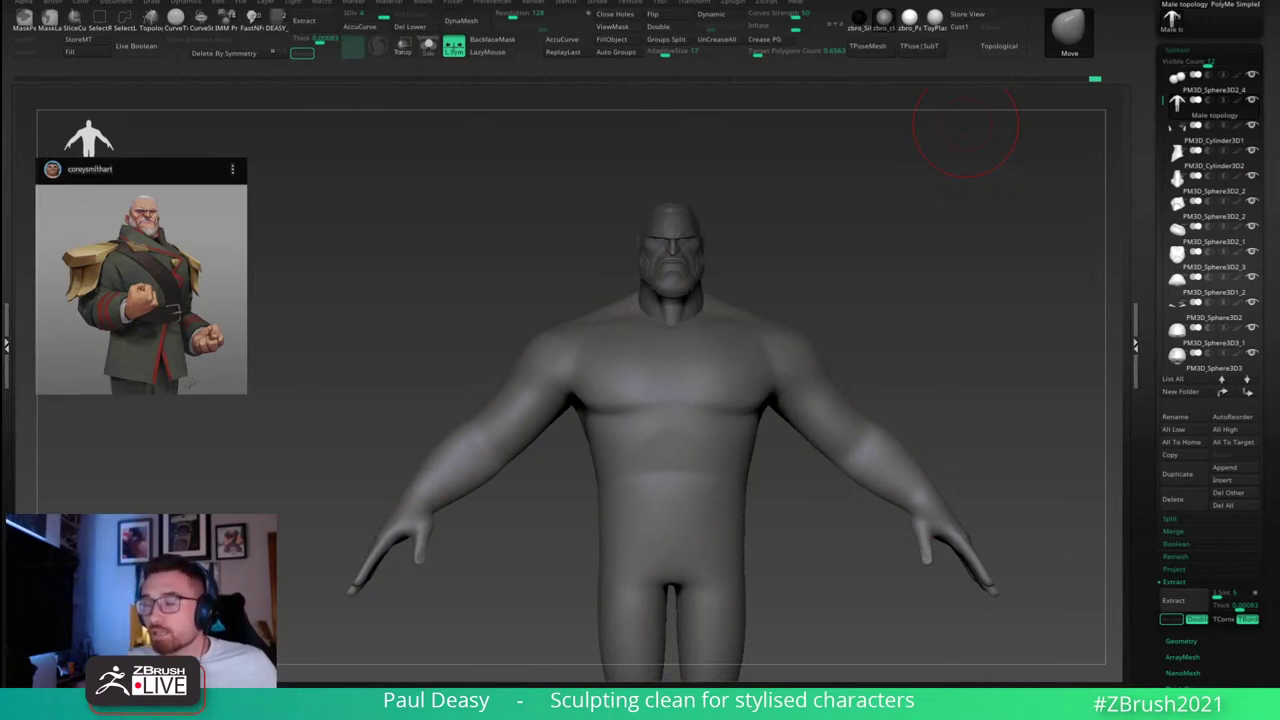
Step: Switch to Snip & Sketch and capture a rectangular snip of the front-facing figure with space around it
{"action": "right_click_drag", "start_coordinate": [924, 288], "coordinate": [898, 260], "text": "alt"}
{"action": "right_click", "coordinate": [841, 317]}
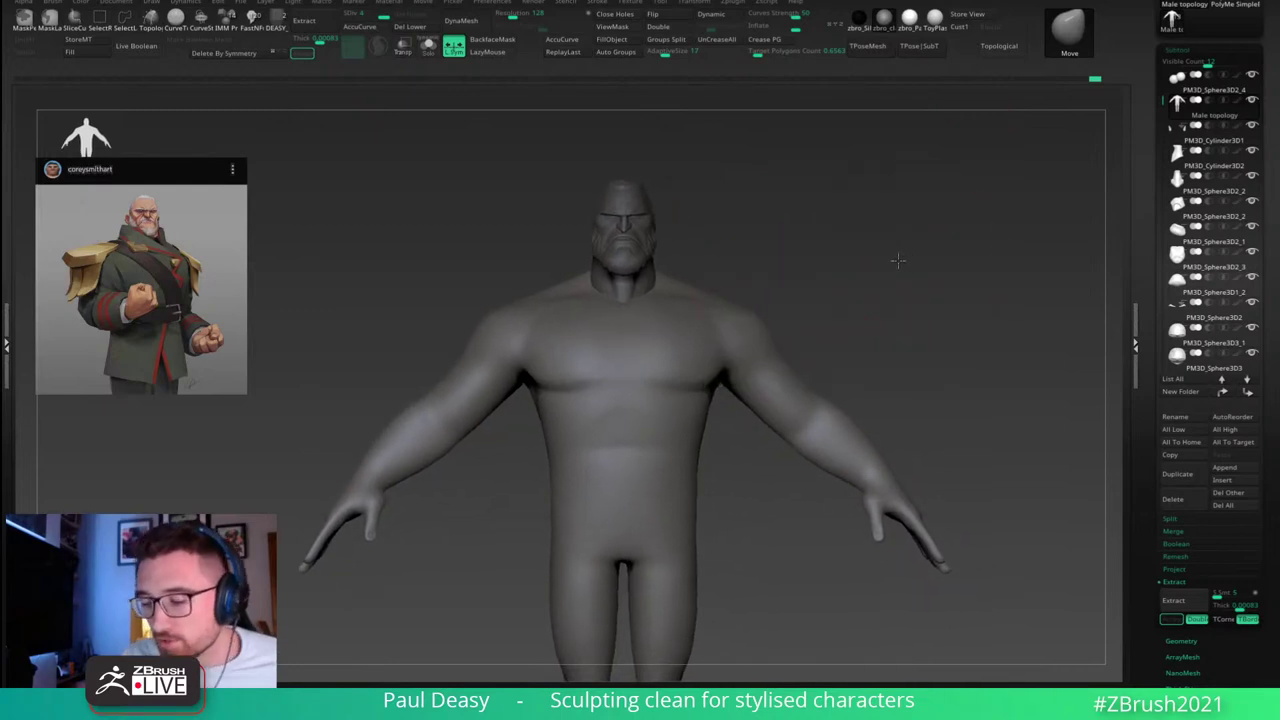
{"action": "left_click_drag", "start_coordinate": [898, 260], "coordinate": [872, 247], "text": "alt"}
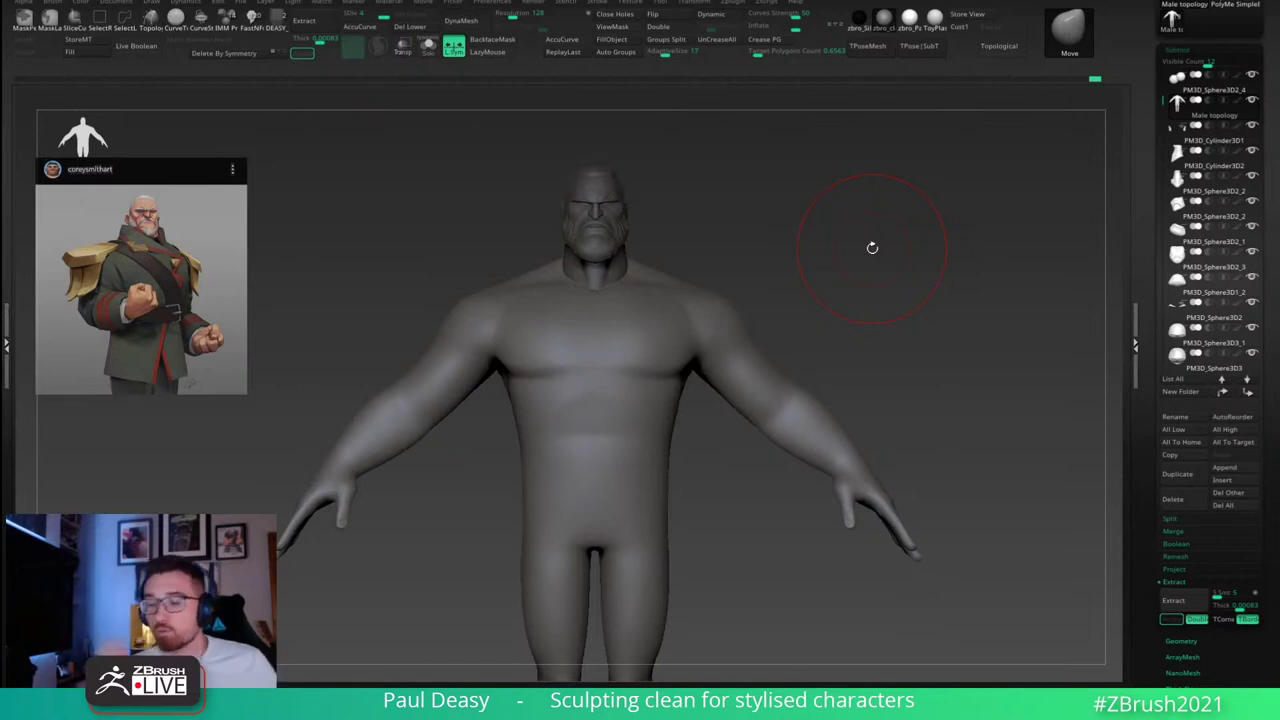
{"action": "right_click", "coordinate": [876, 350]}
{"action": "right_click_drag", "start_coordinate": [937, 451], "coordinate": [903, 378], "text": "alt"}
{"action": "left_click_drag", "start_coordinate": [902, 378], "coordinate": [935, 388]}
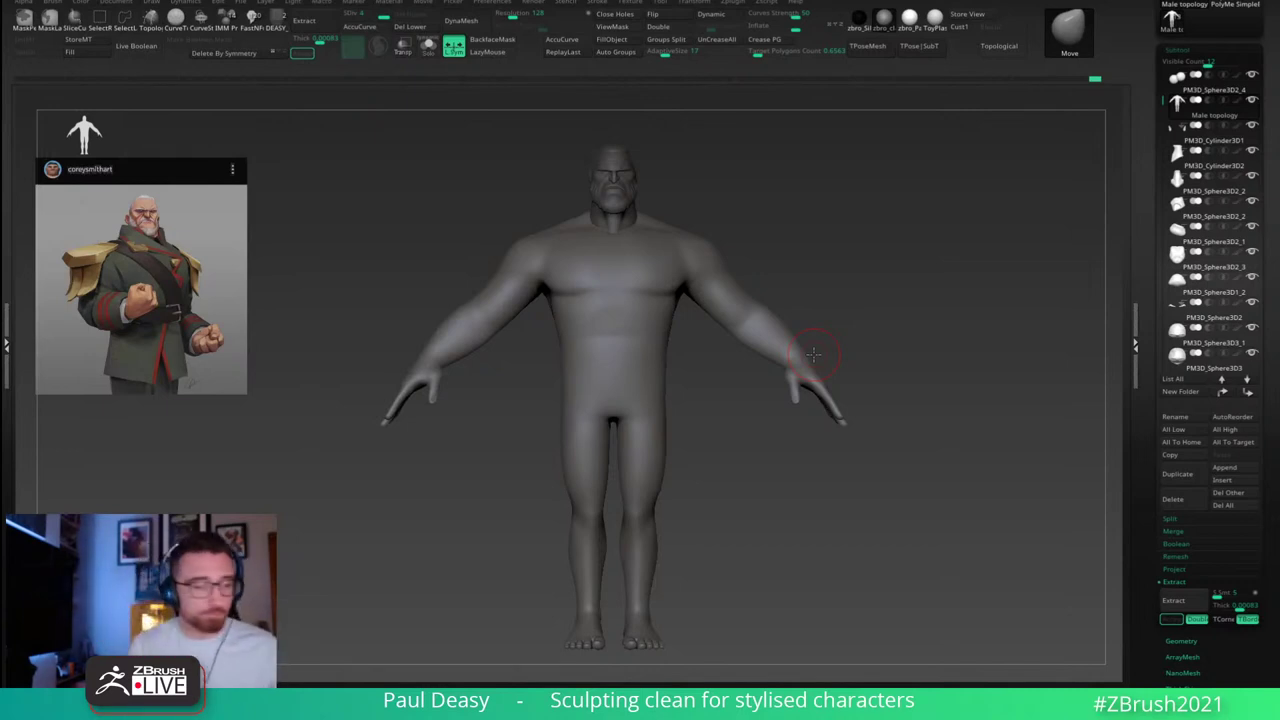
{"action": "key", "text": "alt+Tab"}
{"action": "key", "text": "super"}
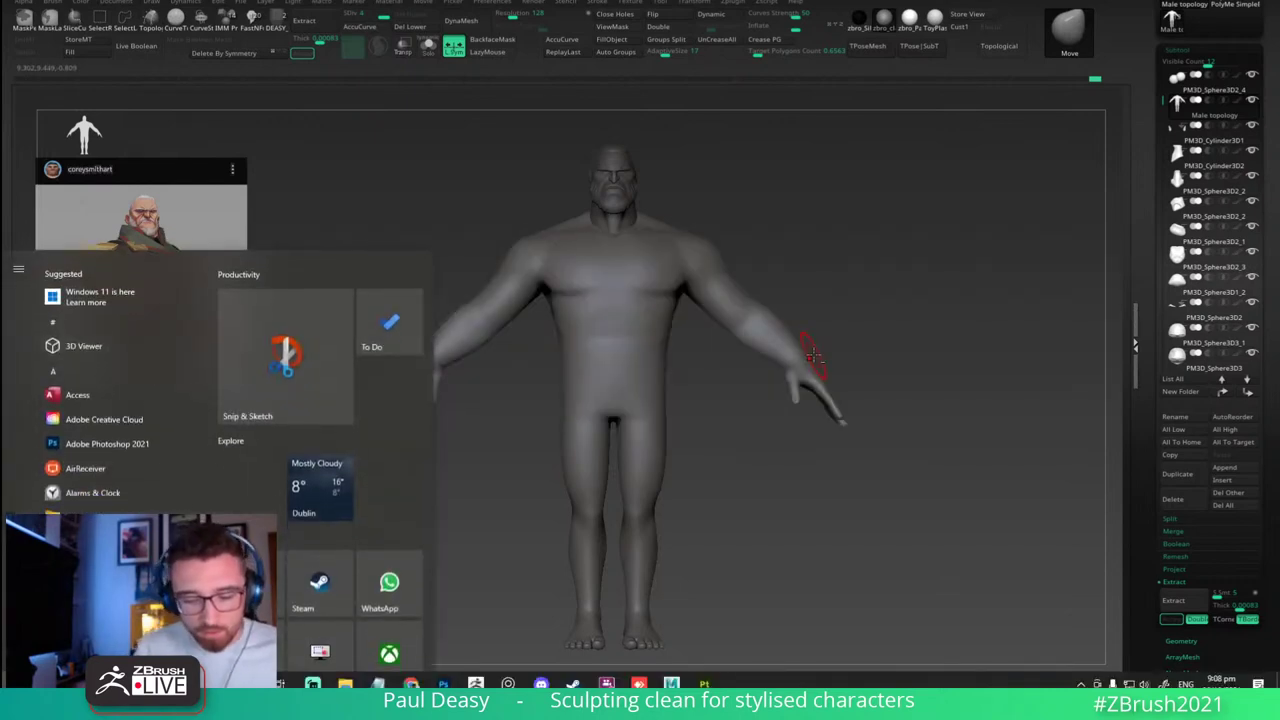
{"action": "left_click", "coordinate": [280, 356]}
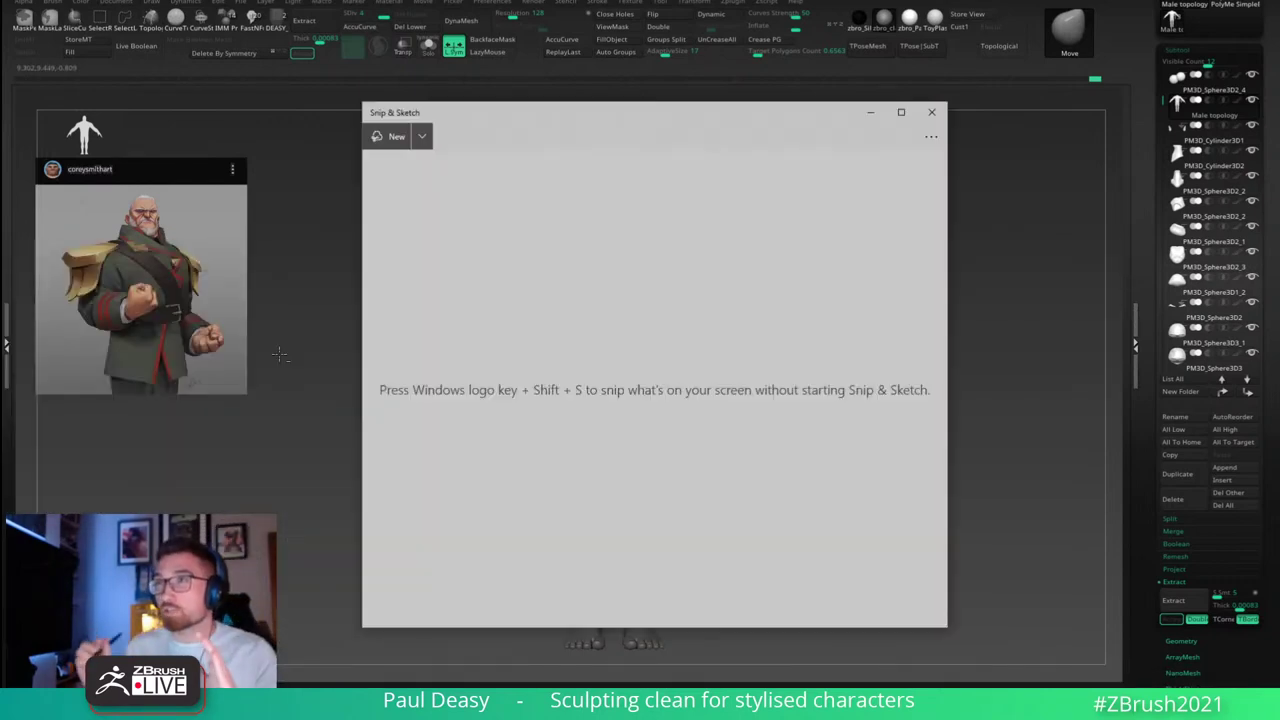
{"action": "left_click", "coordinate": [396, 134]}
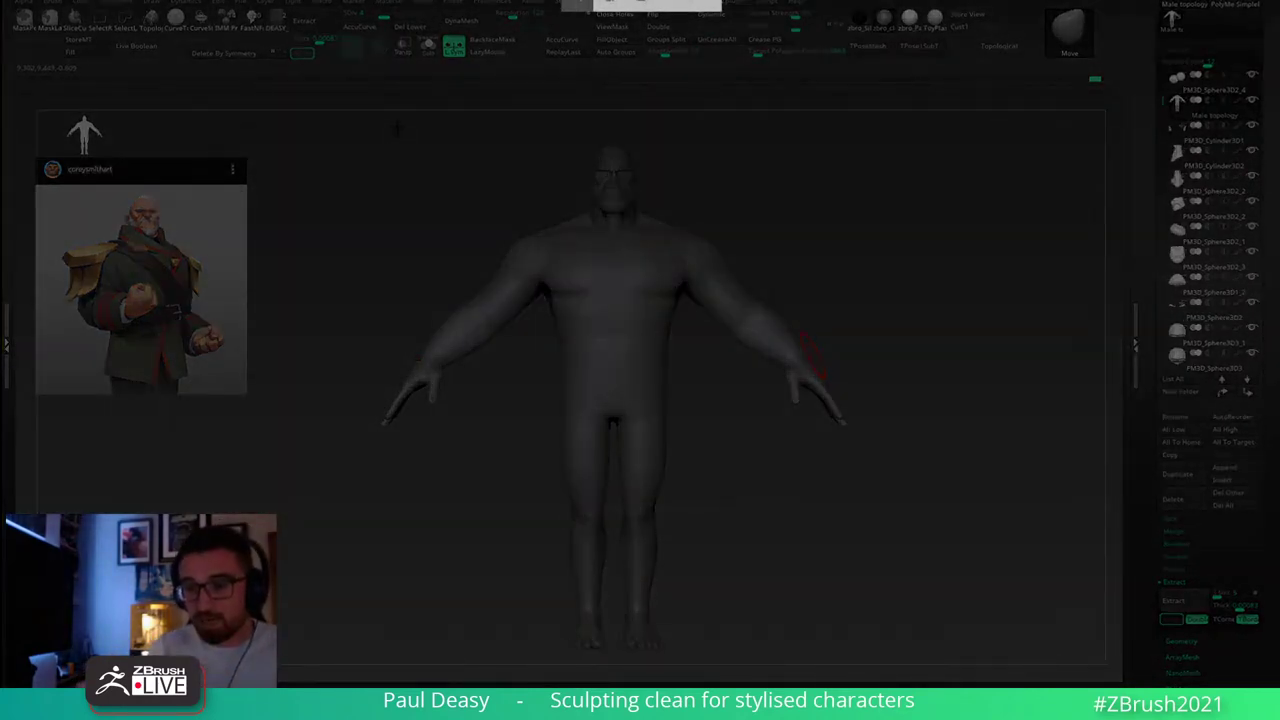
{"action": "left_click_drag", "start_coordinate": [328, 605], "coordinate": [789, 226]}
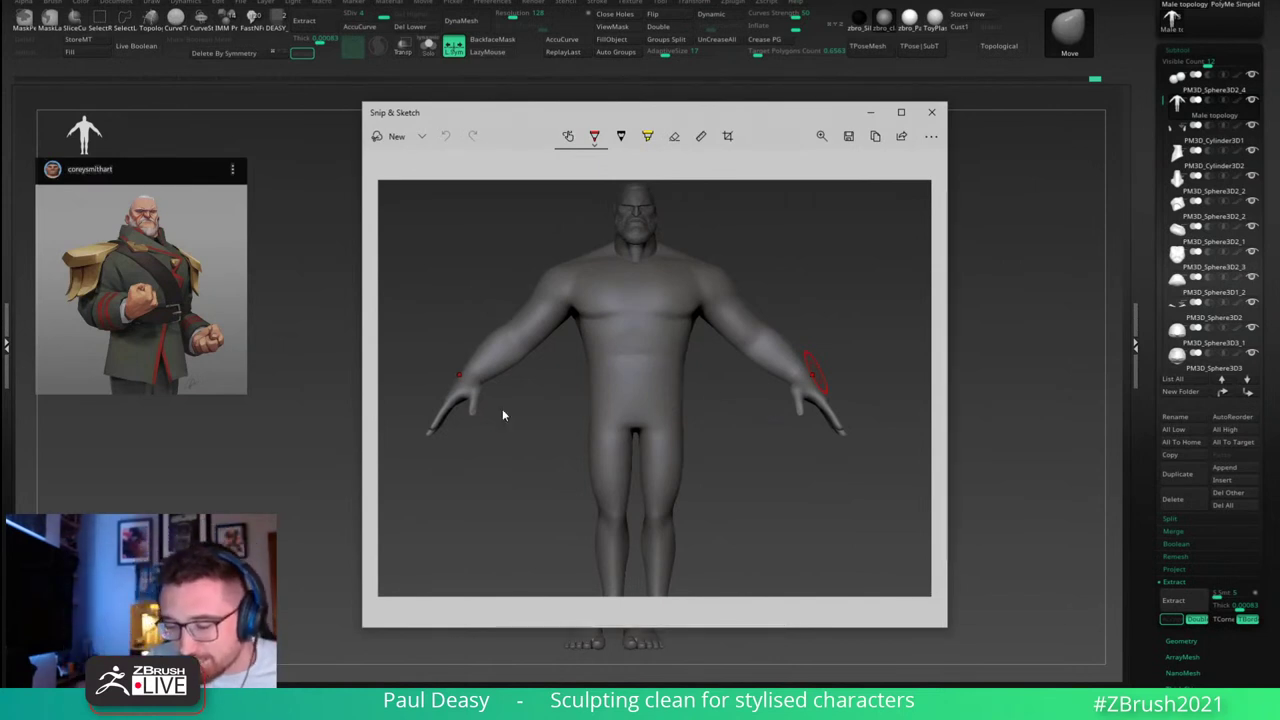
{"action": "left_click_drag", "start_coordinate": [459, 388], "coordinate": [668, 377]}
{"action": "mouse_move", "coordinate": [456, 515]}
{"action": "left_mouse_down"}
{"action": "mouse_move", "coordinate": [690, 491]}
{"action": "mouse_move", "coordinate": [638, 590]}
{"action": "left_mouse_up"}
{"action": "left_click_drag", "start_coordinate": [689, 460], "coordinate": [659, 568]}
{"action": "left_click_drag", "start_coordinate": [606, 507], "coordinate": [622, 590]}
{"action": "left_click_drag", "start_coordinate": [615, 497], "coordinate": [624, 590]}
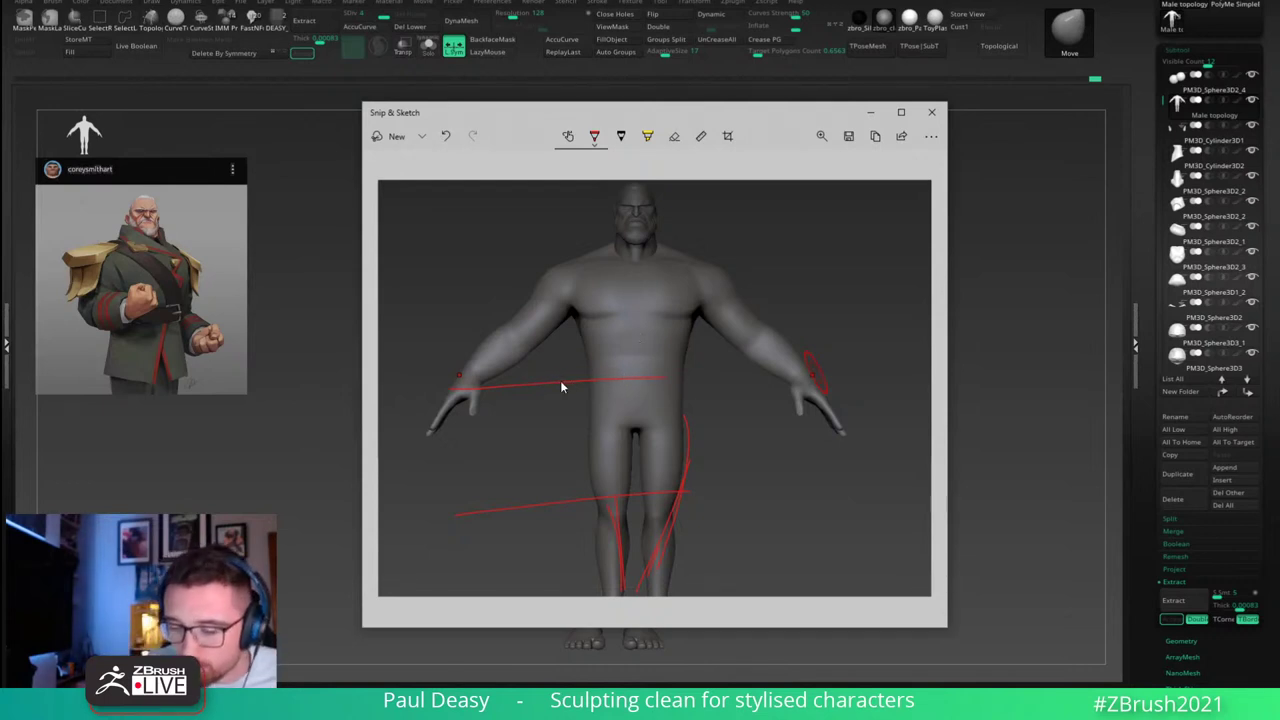
{"action": "mouse_move", "coordinate": [562, 387]}
{"action": "left_mouse_down"}
{"action": "mouse_move", "coordinate": [680, 209]}
{"action": "mouse_move", "coordinate": [745, 230]}
{"action": "mouse_move", "coordinate": [774, 268]}
{"action": "mouse_move", "coordinate": [760, 281]}
{"action": "mouse_move", "coordinate": [665, 275]}
{"action": "mouse_move", "coordinate": [708, 456]}
{"action": "mouse_move", "coordinate": [680, 490]}
{"action": "left_mouse_up"}
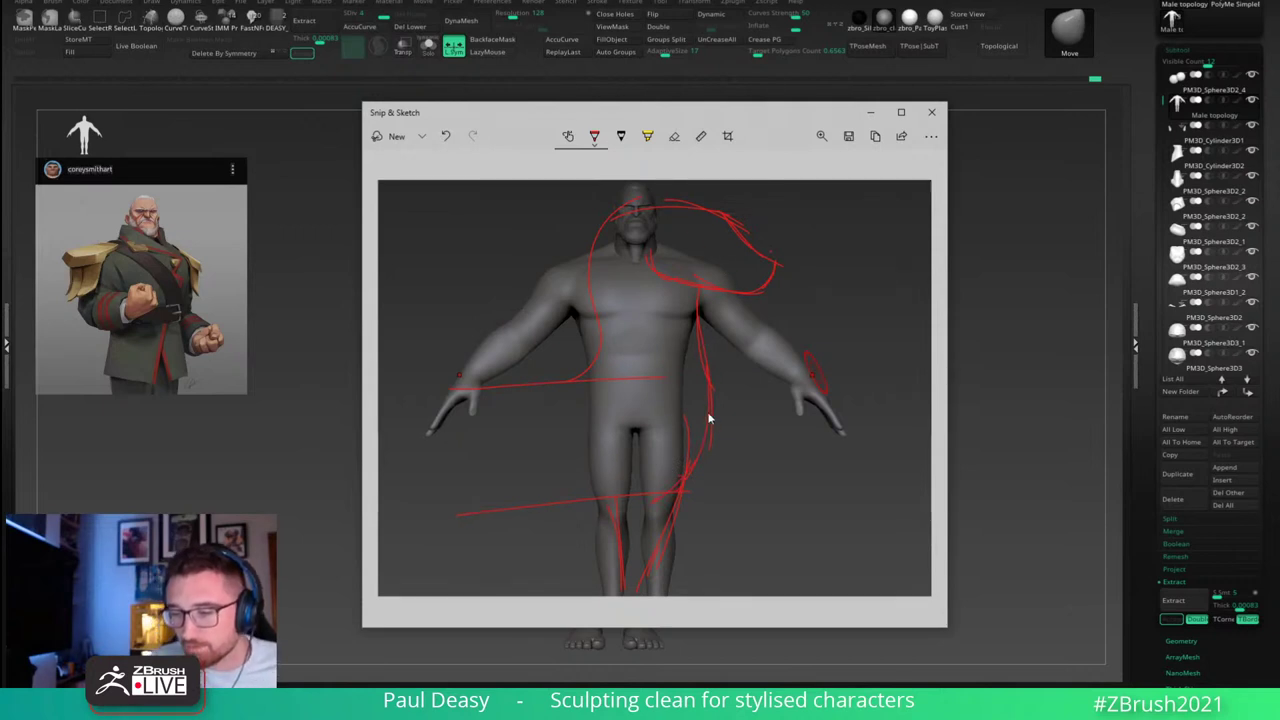
{"action": "left_click_drag", "start_coordinate": [646, 212], "coordinate": [627, 345]}
{"action": "mouse_move", "coordinate": [634, 260]}
{"action": "left_mouse_down"}
{"action": "mouse_move", "coordinate": [589, 354]}
{"action": "mouse_move", "coordinate": [548, 379]}
{"action": "left_mouse_up"}
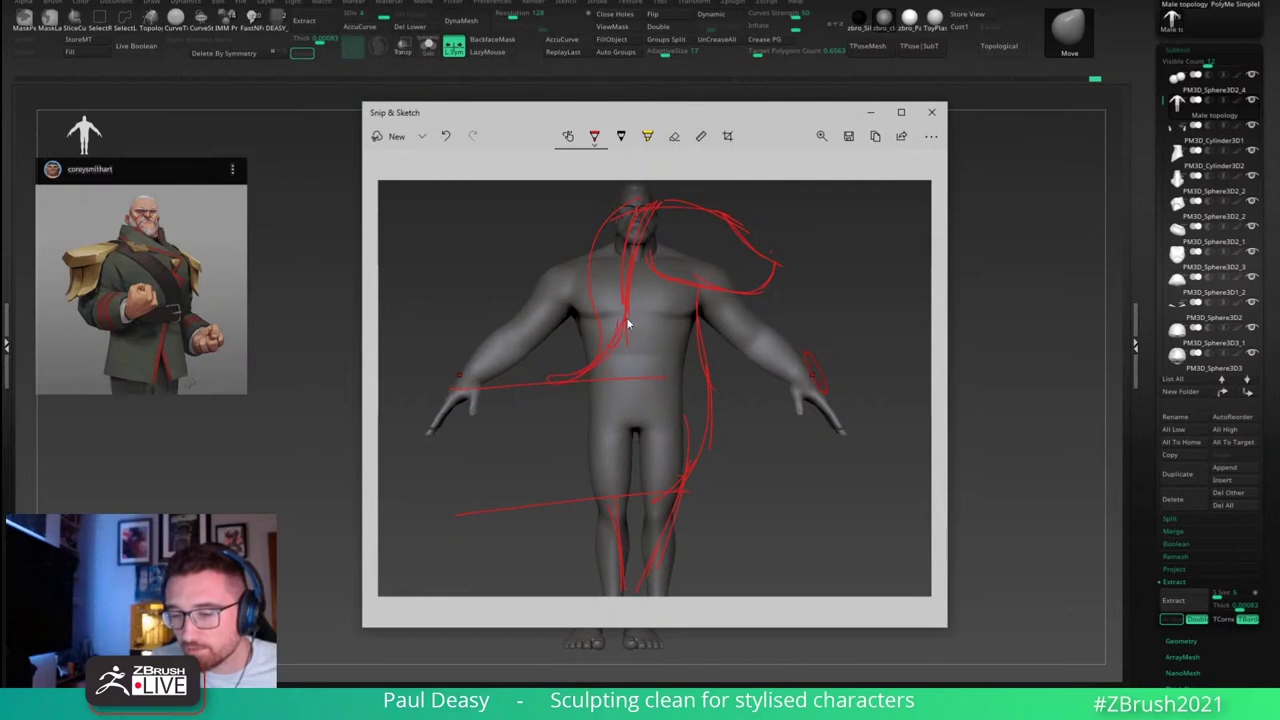
{"action": "mouse_move", "coordinate": [678, 206]}
{"action": "left_mouse_down"}
{"action": "mouse_move", "coordinate": [620, 331]}
{"action": "mouse_move", "coordinate": [543, 384]}
{"action": "left_mouse_up"}
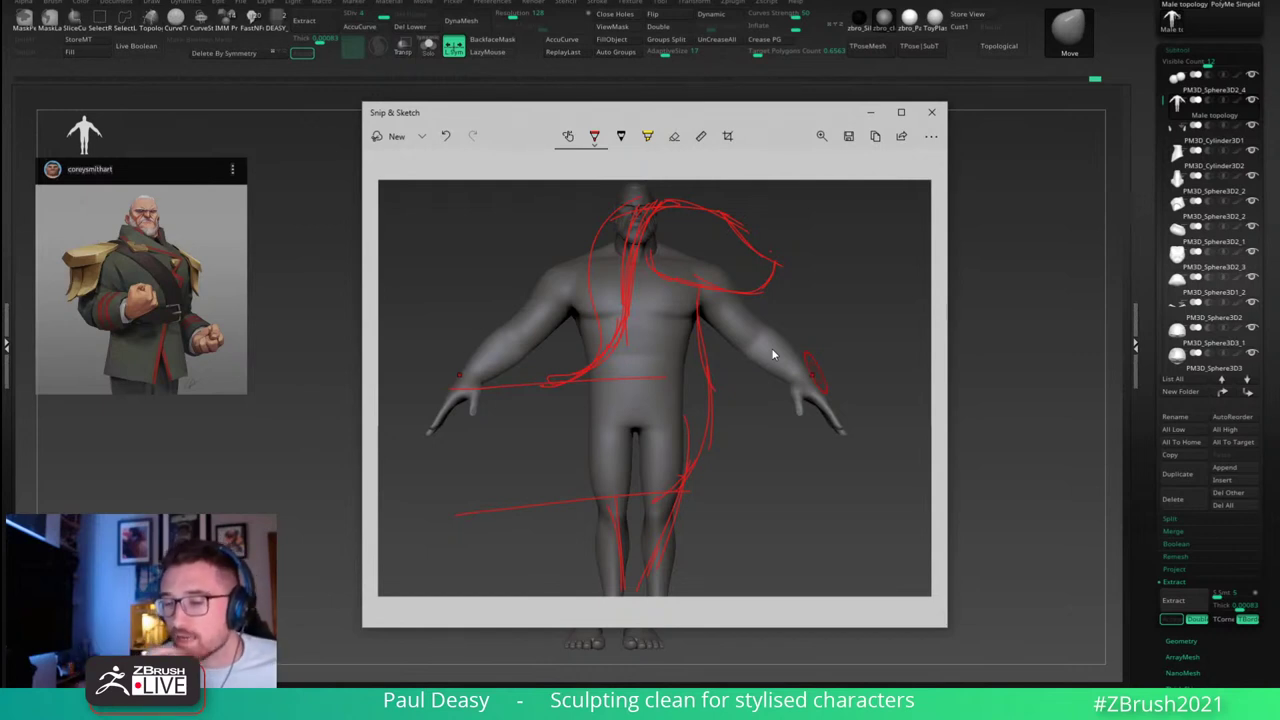
{"action": "left_click", "coordinate": [677, 142]}
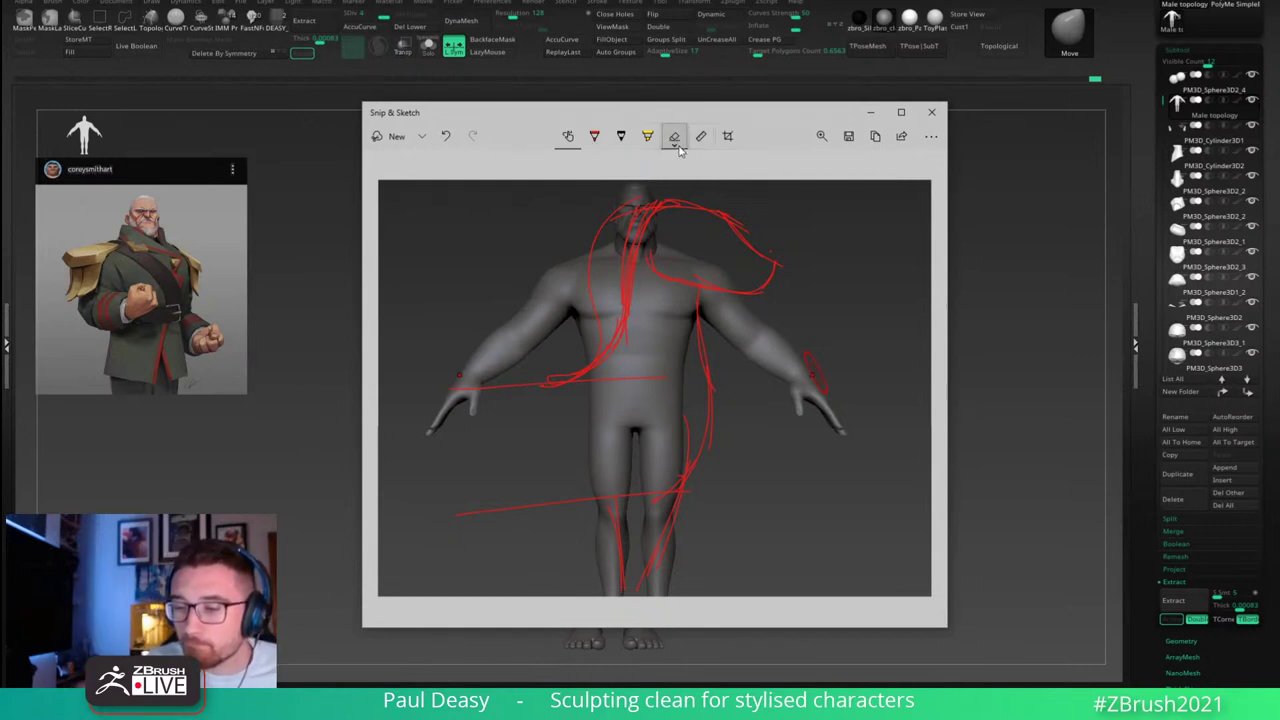
{"action": "left_click_drag", "start_coordinate": [645, 205], "coordinate": [596, 270]}
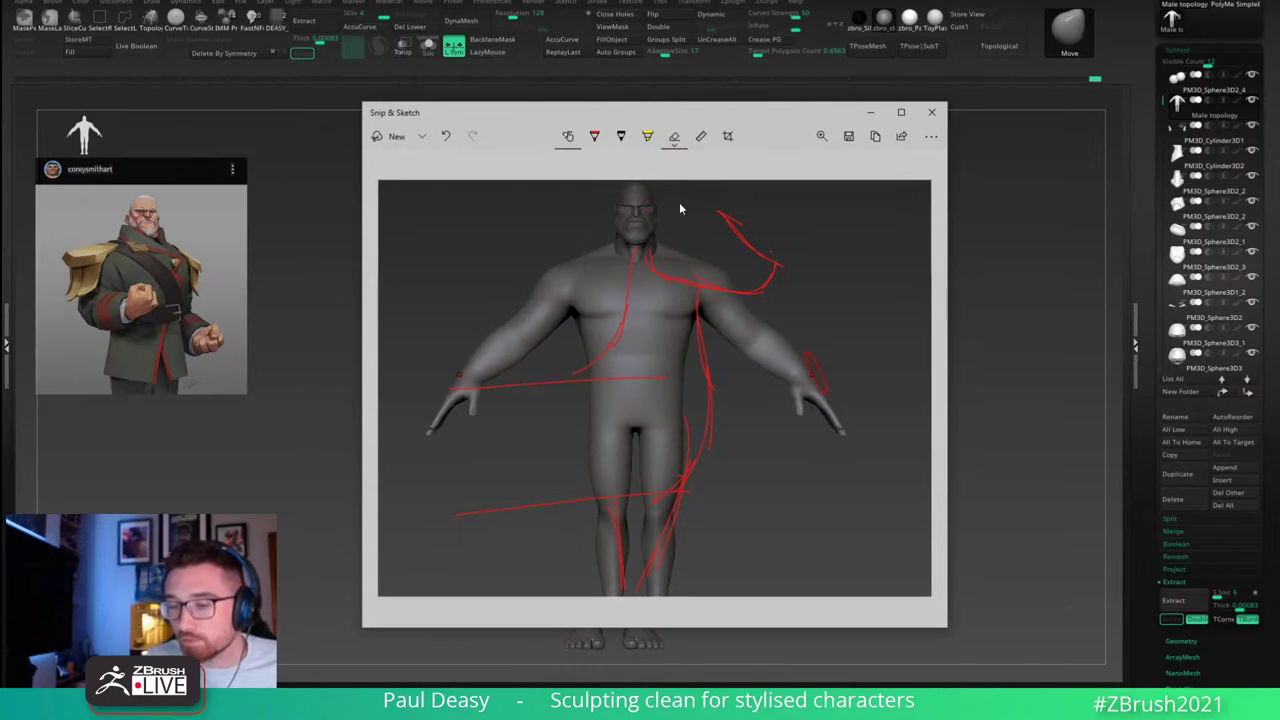
{"action": "mouse_move", "coordinate": [623, 243]}
{"action": "left_mouse_down"}
{"action": "mouse_move", "coordinate": [731, 209]}
{"action": "mouse_move", "coordinate": [628, 337]}
{"action": "left_mouse_up"}
{"action": "left_click_drag", "start_coordinate": [759, 267], "coordinate": [731, 325]}
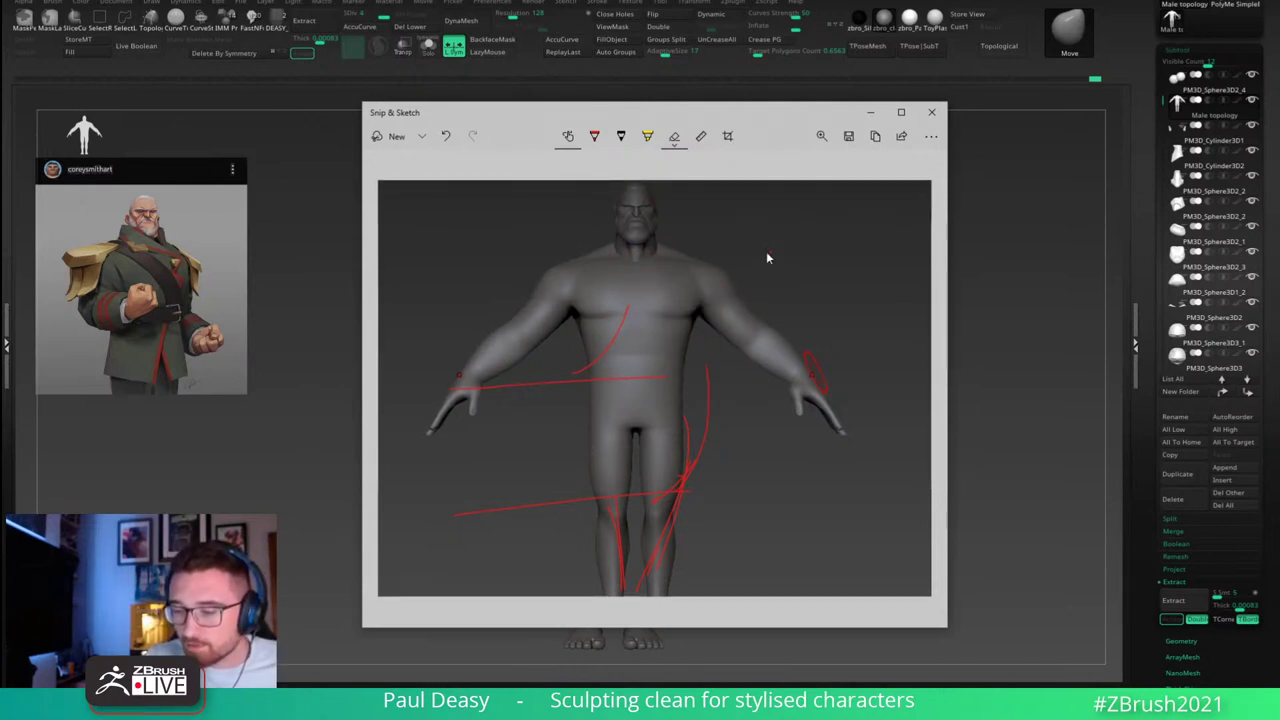
{"action": "mouse_move", "coordinate": [686, 503]}
{"action": "left_mouse_down"}
{"action": "mouse_move", "coordinate": [655, 490]}
{"action": "mouse_move", "coordinate": [643, 337]}
{"action": "mouse_move", "coordinate": [668, 421]}
{"action": "mouse_move", "coordinate": [674, 557]}
{"action": "left_mouse_up"}
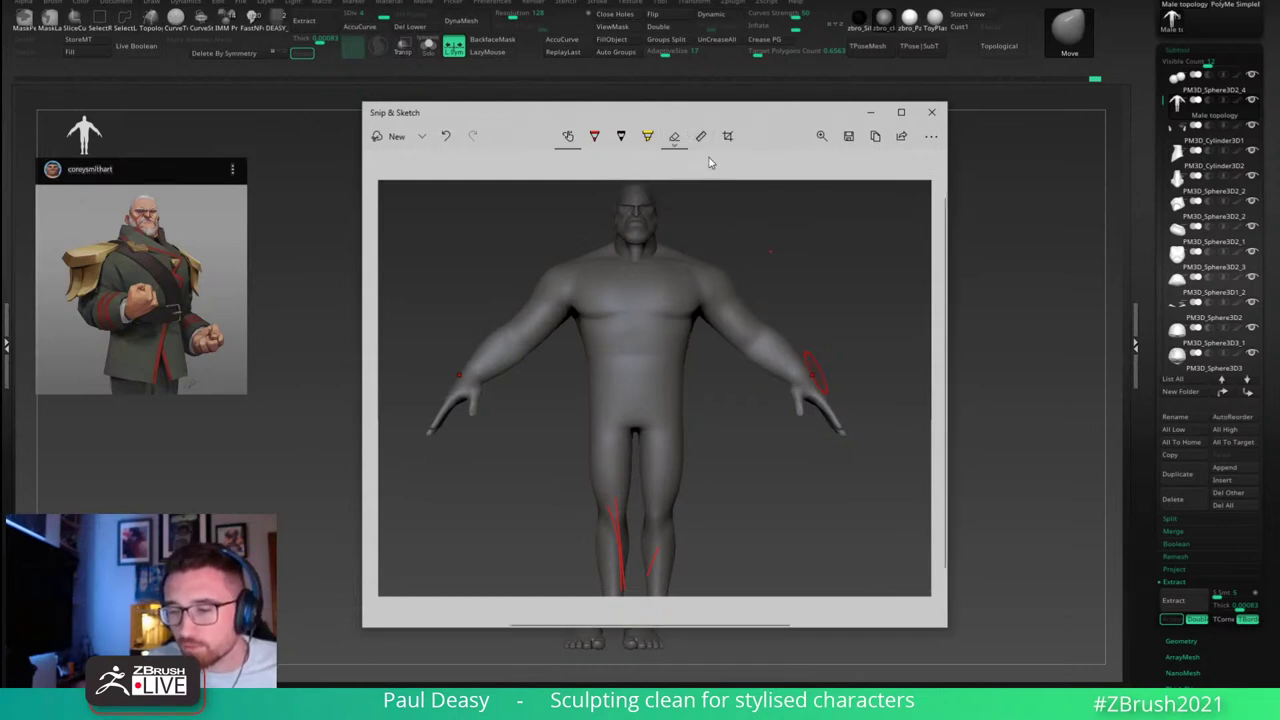
Step: Sketch a four-legged animal's back and belly lines, chest and front legs in side view over the snip with the red pen
{"action": "left_click", "coordinate": [594, 136]}
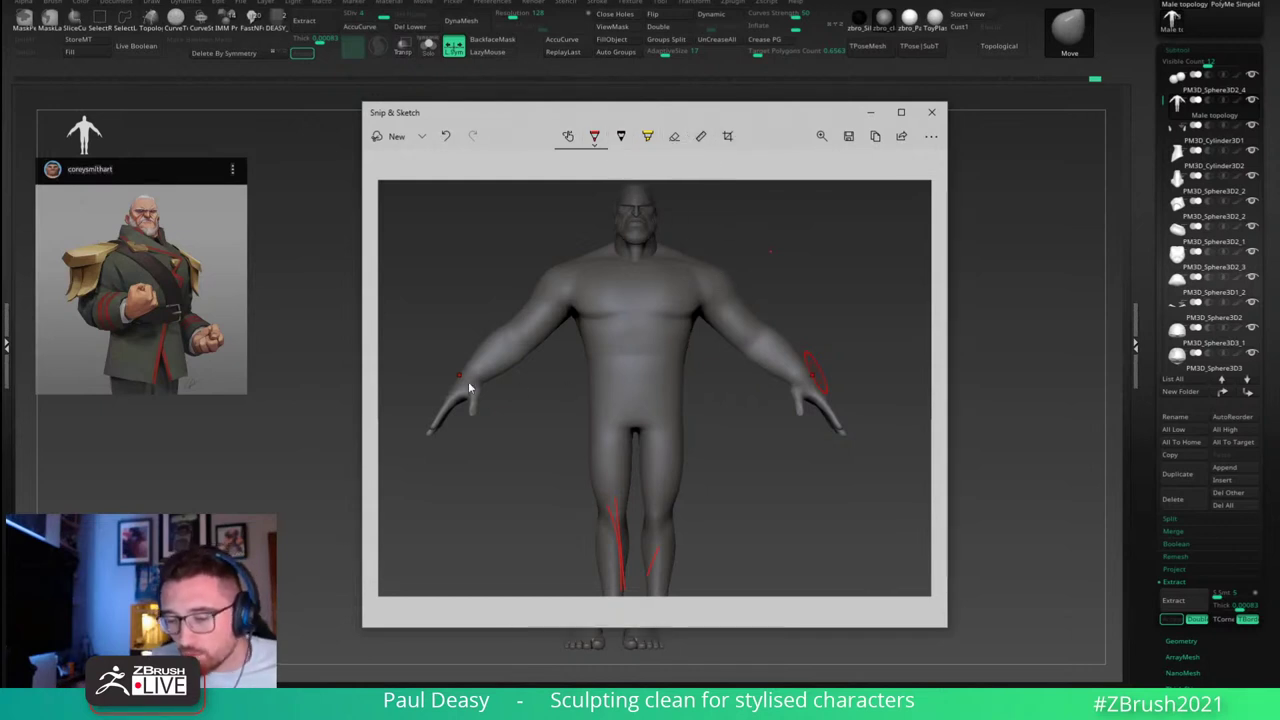
{"action": "left_click_drag", "start_coordinate": [462, 378], "coordinate": [606, 374]}
{"action": "left_click_drag", "start_coordinate": [473, 508], "coordinate": [623, 515]}
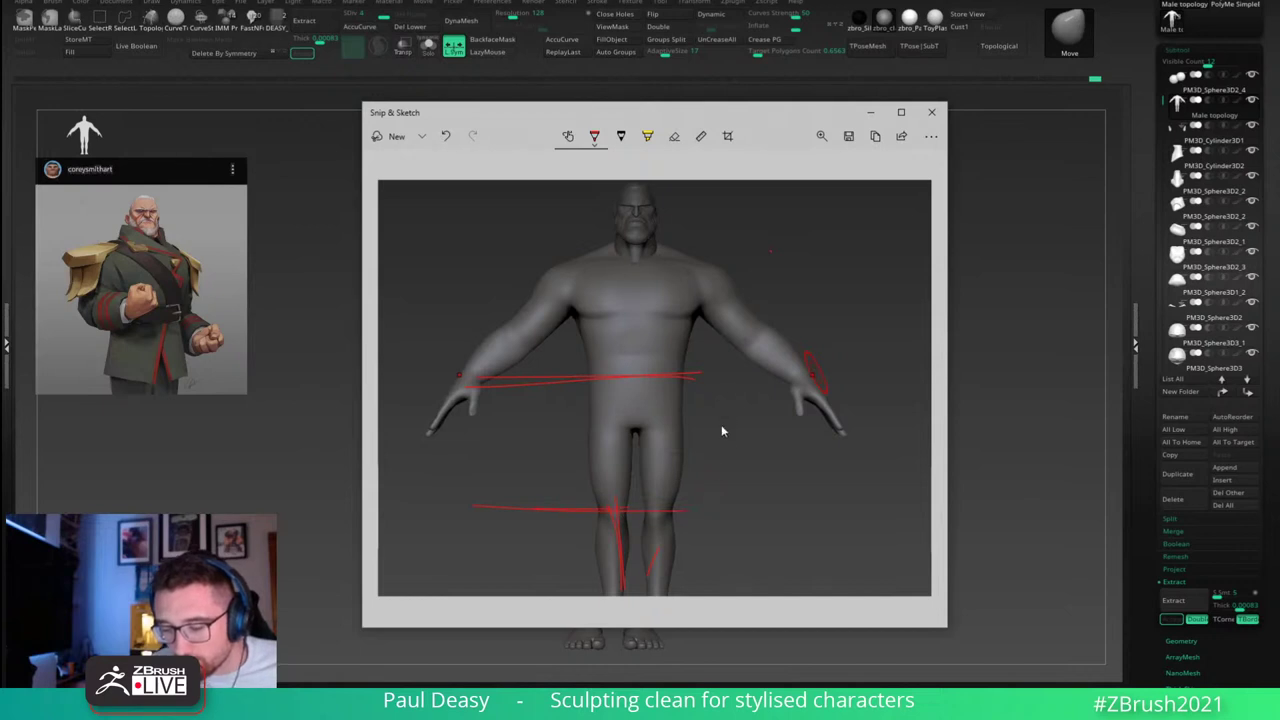
{"action": "left_click_drag", "start_coordinate": [697, 426], "coordinate": [680, 588]}
{"action": "left_click_drag", "start_coordinate": [710, 433], "coordinate": [643, 577]}
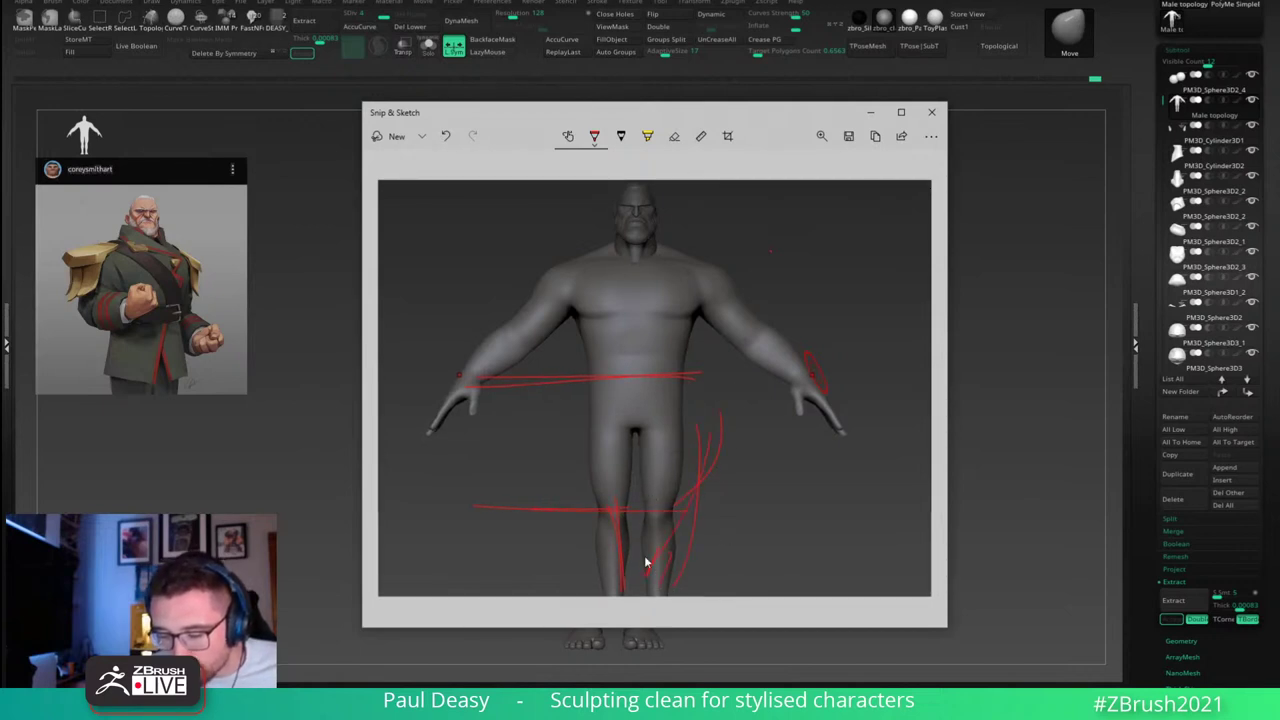
{"action": "mouse_move", "coordinate": [626, 478]}
{"action": "left_mouse_down"}
{"action": "mouse_move", "coordinate": [628, 592]}
{"action": "mouse_move", "coordinate": [671, 550]}
{"action": "left_mouse_up"}
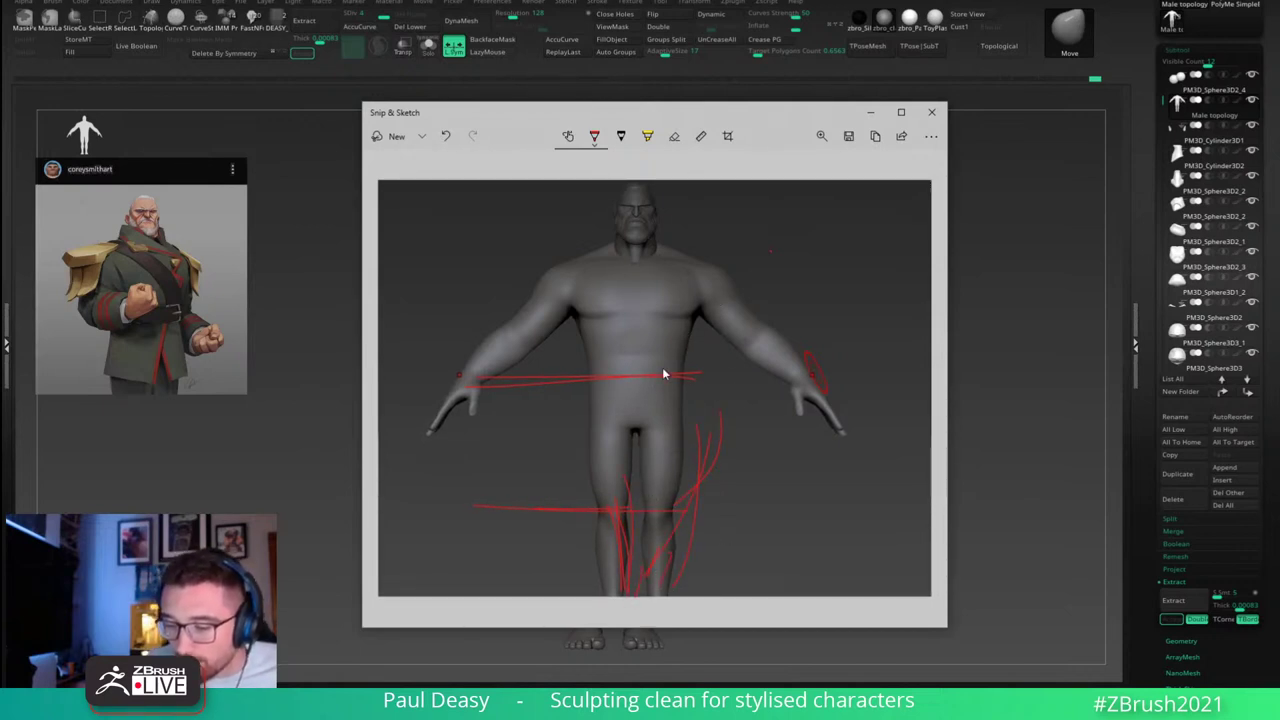
Step: Sketch the animal's neck rising diagonally from the back and chest, and outline the head at its end
{"action": "left_click_drag", "start_coordinate": [629, 378], "coordinate": [766, 289]}
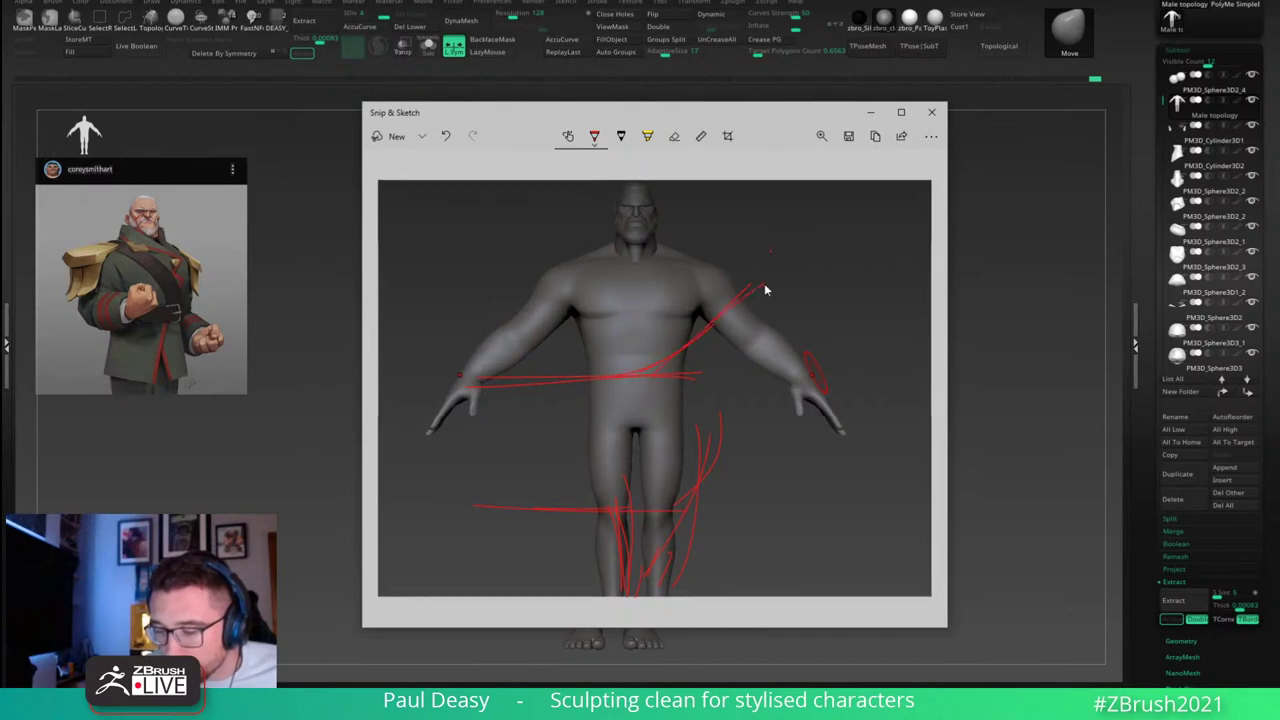
{"action": "left_click_drag", "start_coordinate": [714, 468], "coordinate": [775, 332]}
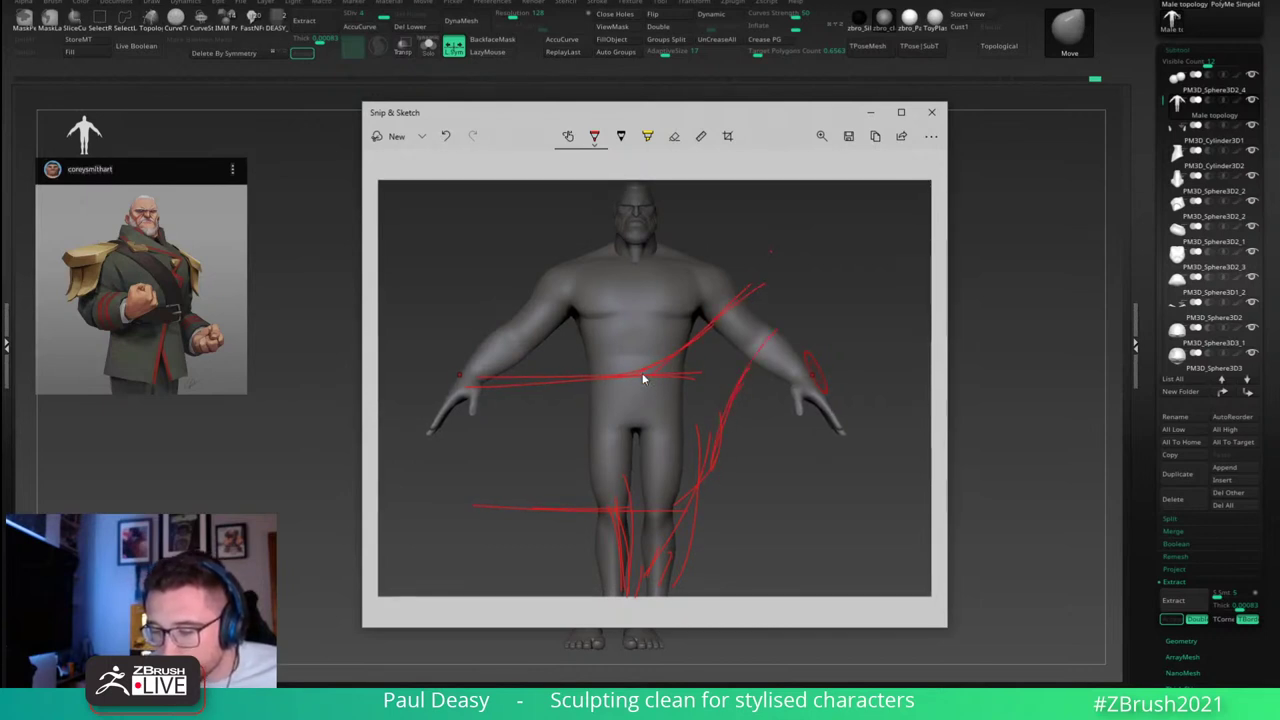
{"action": "left_click_drag", "start_coordinate": [640, 384], "coordinate": [730, 291]}
{"action": "mouse_move", "coordinate": [686, 336]}
{"action": "left_mouse_down"}
{"action": "mouse_move", "coordinate": [768, 279]}
{"action": "mouse_move", "coordinate": [891, 311]}
{"action": "mouse_move", "coordinate": [831, 341]}
{"action": "mouse_move", "coordinate": [768, 337]}
{"action": "left_mouse_up"}
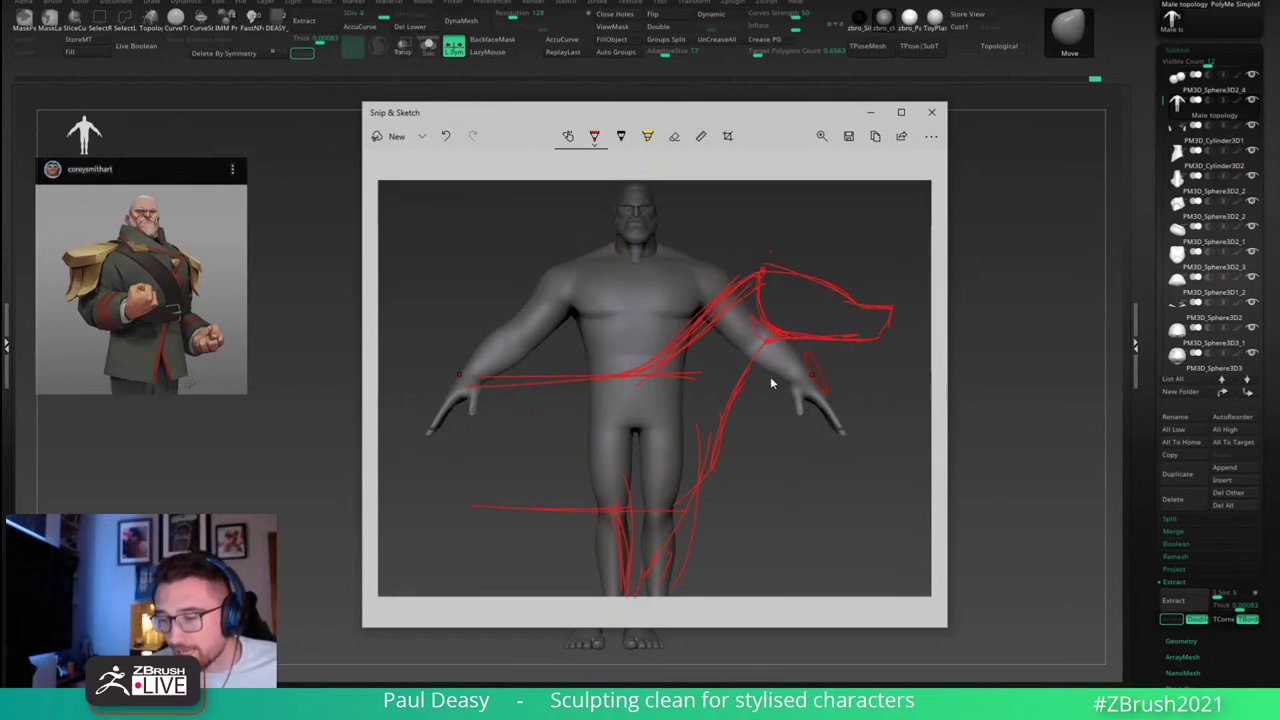
{"action": "key", "text": "ctrl+z"}
{"action": "mouse_move", "coordinate": [755, 291]}
{"action": "left_mouse_down"}
{"action": "mouse_move", "coordinate": [755, 342]}
{"action": "mouse_move", "coordinate": [800, 340]}
{"action": "mouse_move", "coordinate": [785, 455]}
{"action": "left_mouse_up"}
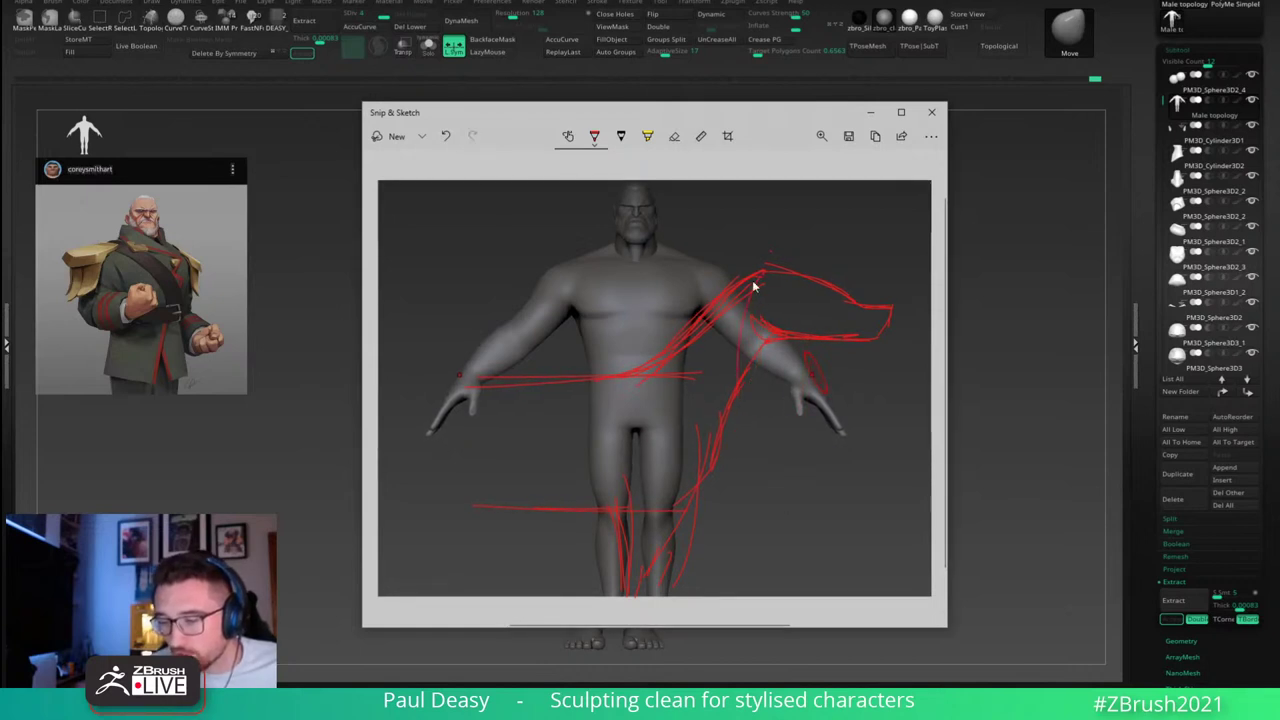
{"action": "left_click_drag", "start_coordinate": [753, 287], "coordinate": [736, 435]}
{"action": "left_click_drag", "start_coordinate": [679, 469], "coordinate": [738, 385]}
{"action": "mouse_move", "coordinate": [802, 341]}
{"action": "left_mouse_down"}
{"action": "mouse_move", "coordinate": [777, 455]}
{"action": "mouse_move", "coordinate": [718, 486]}
{"action": "left_mouse_up"}
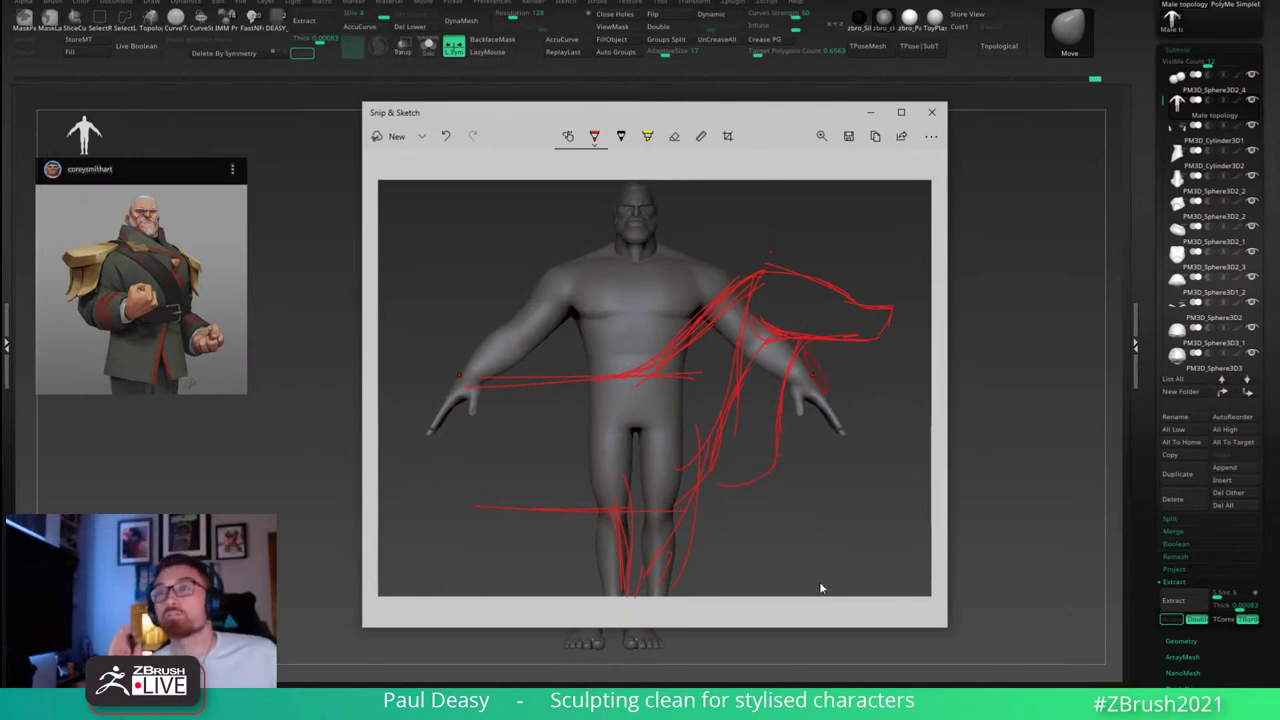
{"action": "key", "text": "ctrl+z"}
{"action": "key", "text": "ctrl+z"}
{"action": "key", "text": "ctrl+z"}
{"action": "key", "text": "ctrl+z"}
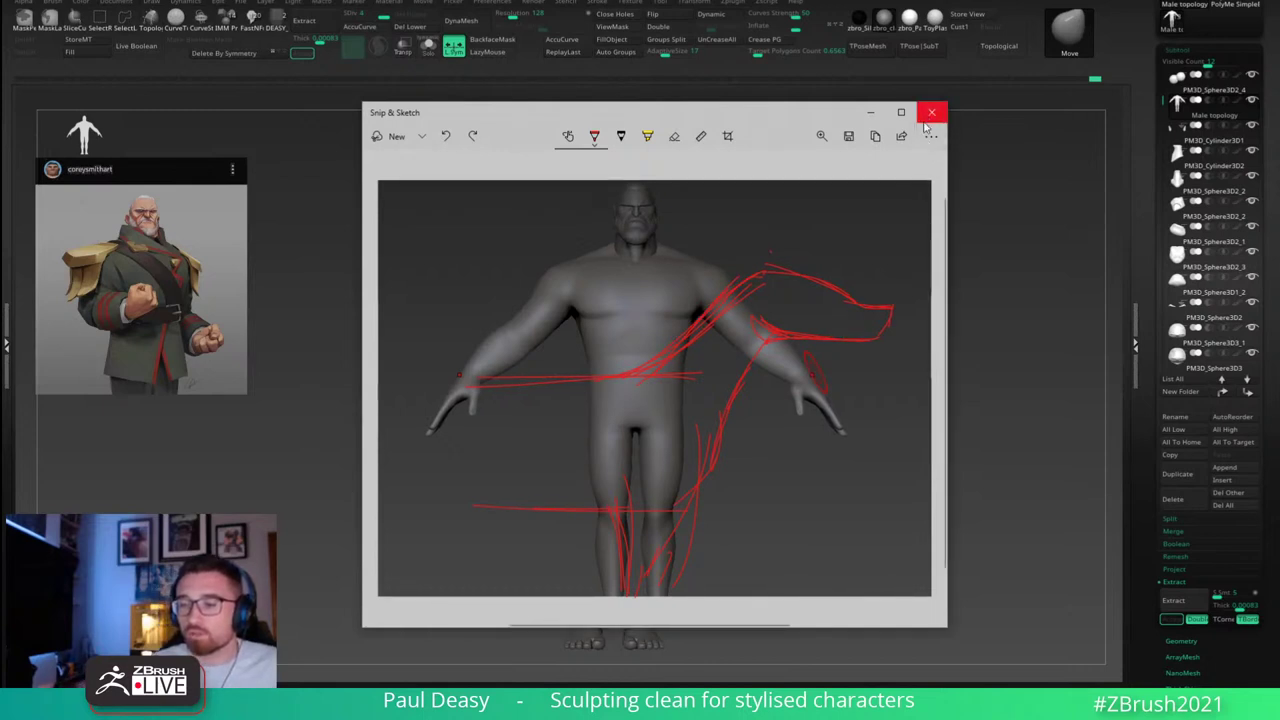
Step: Mark pivot dots at the base of the neck and in the head, and add a curved arrow showing downward rotation
{"action": "left_click_drag", "start_coordinate": [705, 388], "coordinate": [694, 390]}
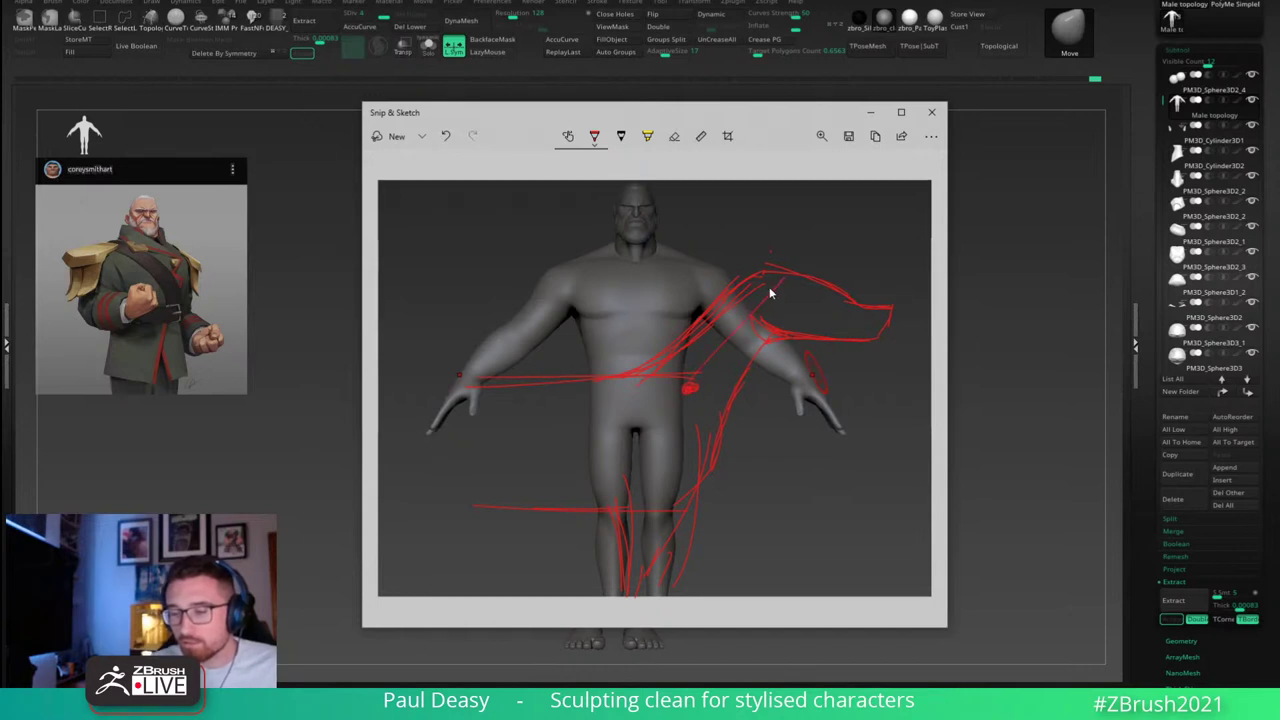
{"action": "left_click_drag", "start_coordinate": [766, 290], "coordinate": [768, 293]}
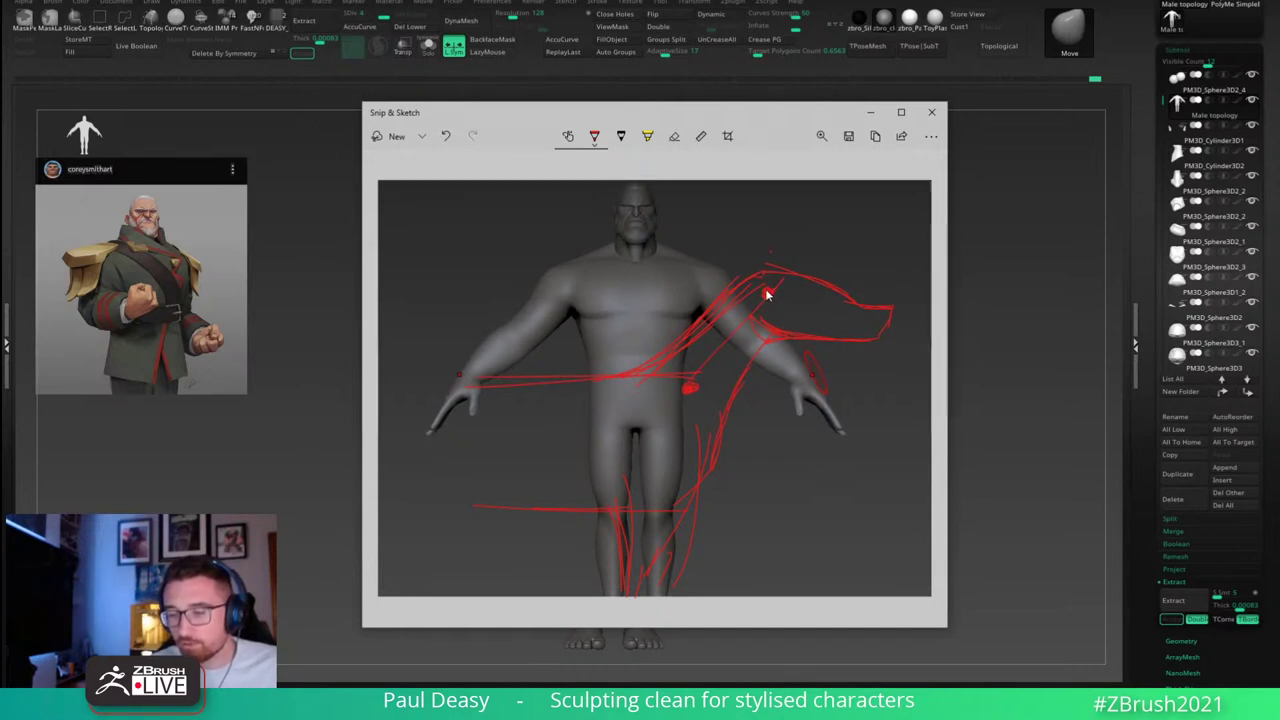
{"action": "mouse_move", "coordinate": [683, 350]}
{"action": "left_mouse_down"}
{"action": "mouse_move", "coordinate": [719, 384]}
{"action": "mouse_move", "coordinate": [724, 362]}
{"action": "left_mouse_up"}
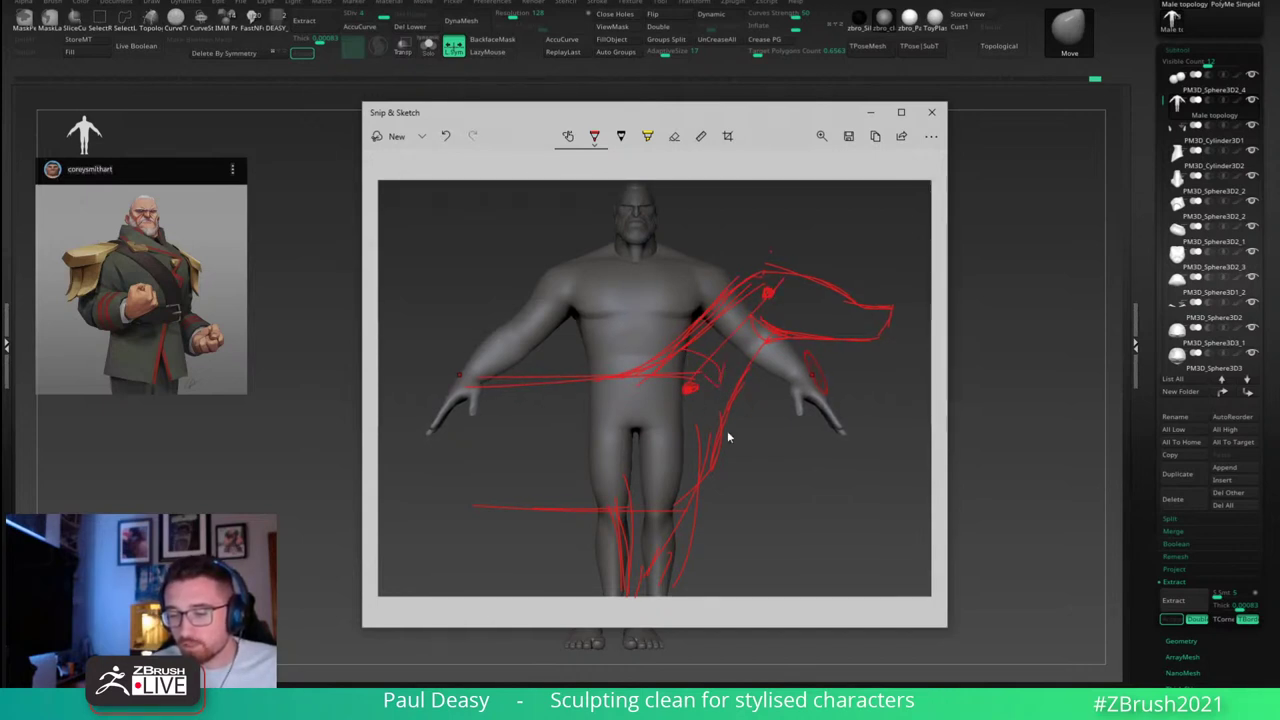
Step: Sketch a second pose with the neck swung down from the shoulder and the head hanging at its end
{"action": "left_click_drag", "start_coordinate": [742, 410], "coordinate": [800, 528]}
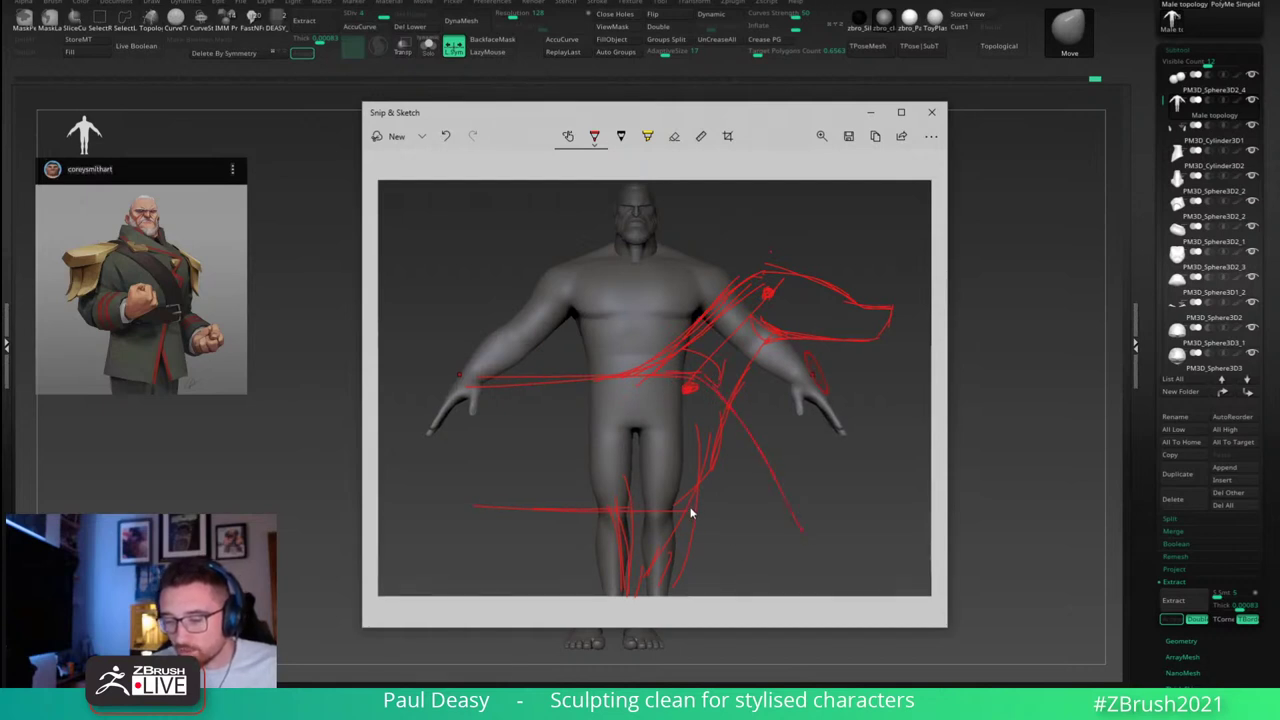
{"action": "mouse_move", "coordinate": [690, 509]}
{"action": "left_mouse_down"}
{"action": "mouse_move", "coordinate": [763, 580]}
{"action": "mouse_move", "coordinate": [782, 574]}
{"action": "left_mouse_up"}
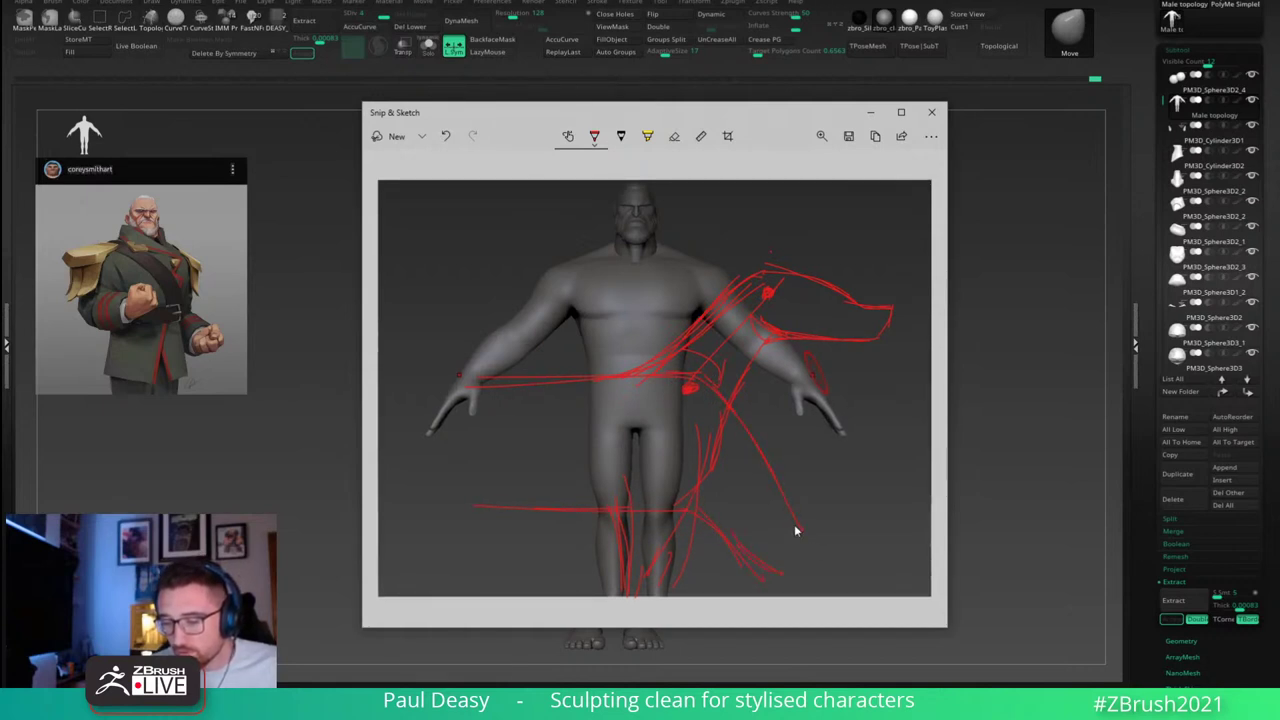
{"action": "mouse_move", "coordinate": [797, 524]}
{"action": "left_mouse_down"}
{"action": "mouse_move", "coordinate": [825, 556]}
{"action": "mouse_move", "coordinate": [823, 602]}
{"action": "left_mouse_up"}
{"action": "mouse_move", "coordinate": [745, 548]}
{"action": "left_mouse_down"}
{"action": "mouse_move", "coordinate": [796, 626]}
{"action": "mouse_move", "coordinate": [832, 630]}
{"action": "left_mouse_up"}
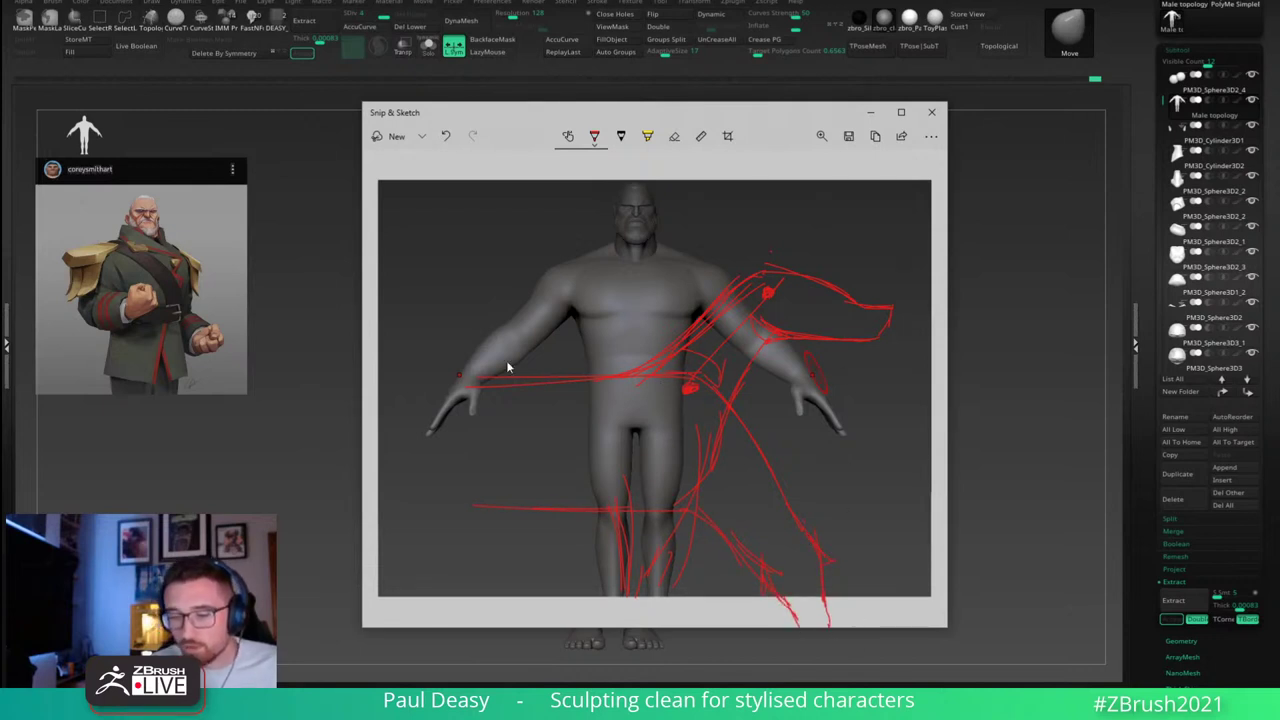
{"action": "left_click_drag", "start_coordinate": [477, 351], "coordinate": [488, 237]}
{"action": "left_click_drag", "start_coordinate": [488, 237], "coordinate": [543, 207]}
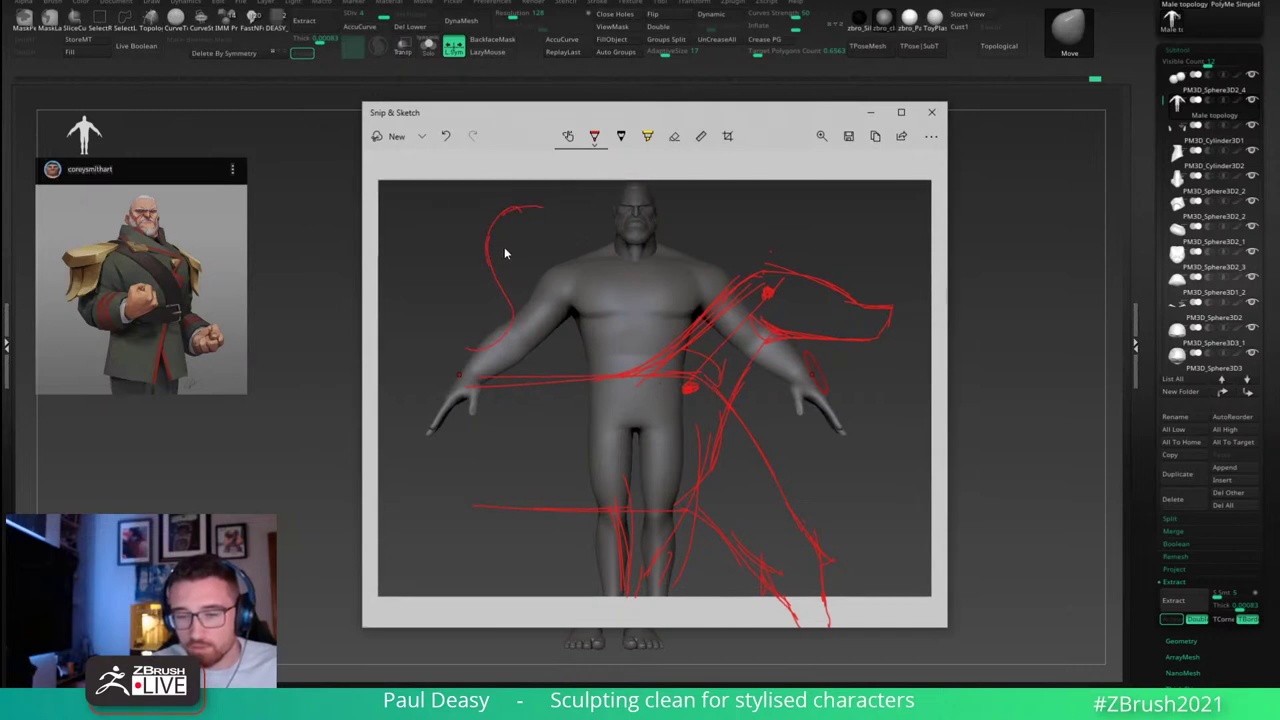
{"action": "key", "text": "ctrl+z"}
{"action": "key", "text": "ctrl+z"}
Step: Sketch a raised, curved neck and head at the far end of the animal's back, circle it, and close the sketch
{"action": "left_click_drag", "start_coordinate": [446, 340], "coordinate": [511, 249]}
{"action": "mouse_move", "coordinate": [495, 309]}
{"action": "left_mouse_down"}
{"action": "mouse_move", "coordinate": [530, 207]}
{"action": "mouse_move", "coordinate": [607, 231]}
{"action": "left_mouse_up"}
{"action": "mouse_move", "coordinate": [521, 261]}
{"action": "left_mouse_down"}
{"action": "mouse_move", "coordinate": [614, 254]}
{"action": "mouse_move", "coordinate": [540, 266]}
{"action": "mouse_move", "coordinate": [554, 292]}
{"action": "mouse_move", "coordinate": [522, 347]}
{"action": "left_mouse_up"}
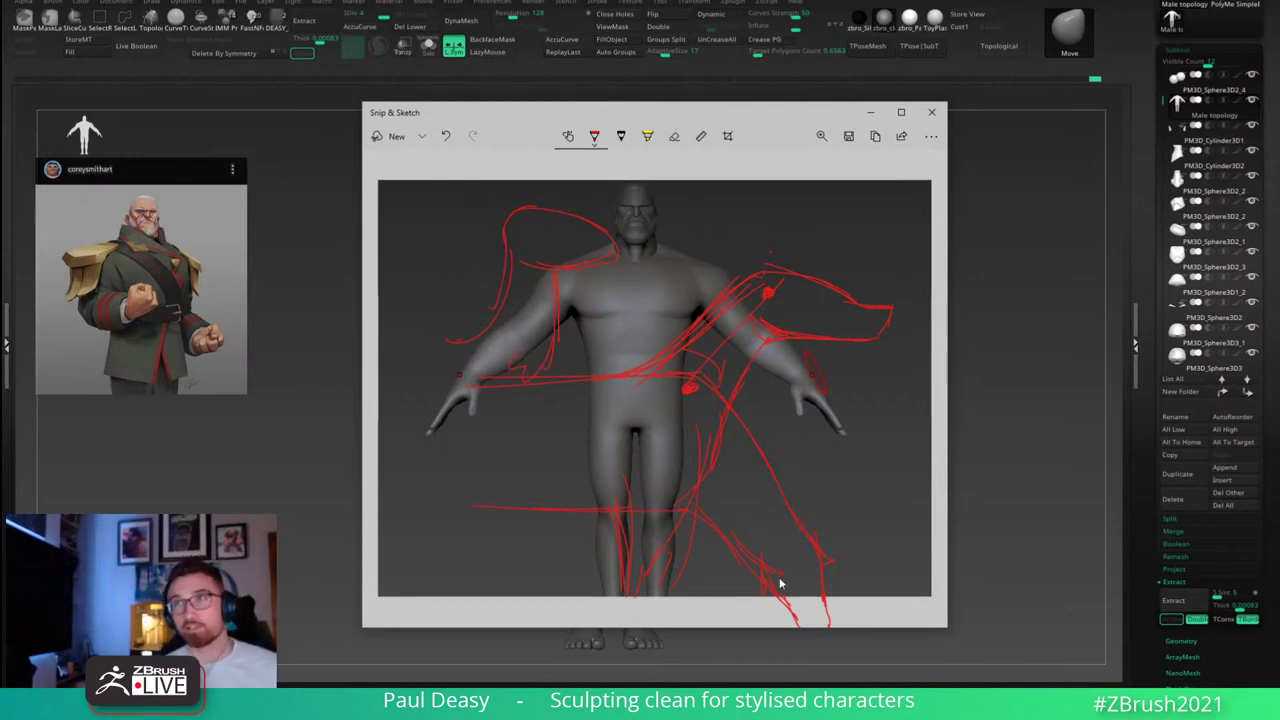
{"action": "mouse_move", "coordinate": [532, 193]}
{"action": "left_mouse_down"}
{"action": "mouse_move", "coordinate": [491, 194]}
{"action": "mouse_move", "coordinate": [652, 240]}
{"action": "left_mouse_up"}
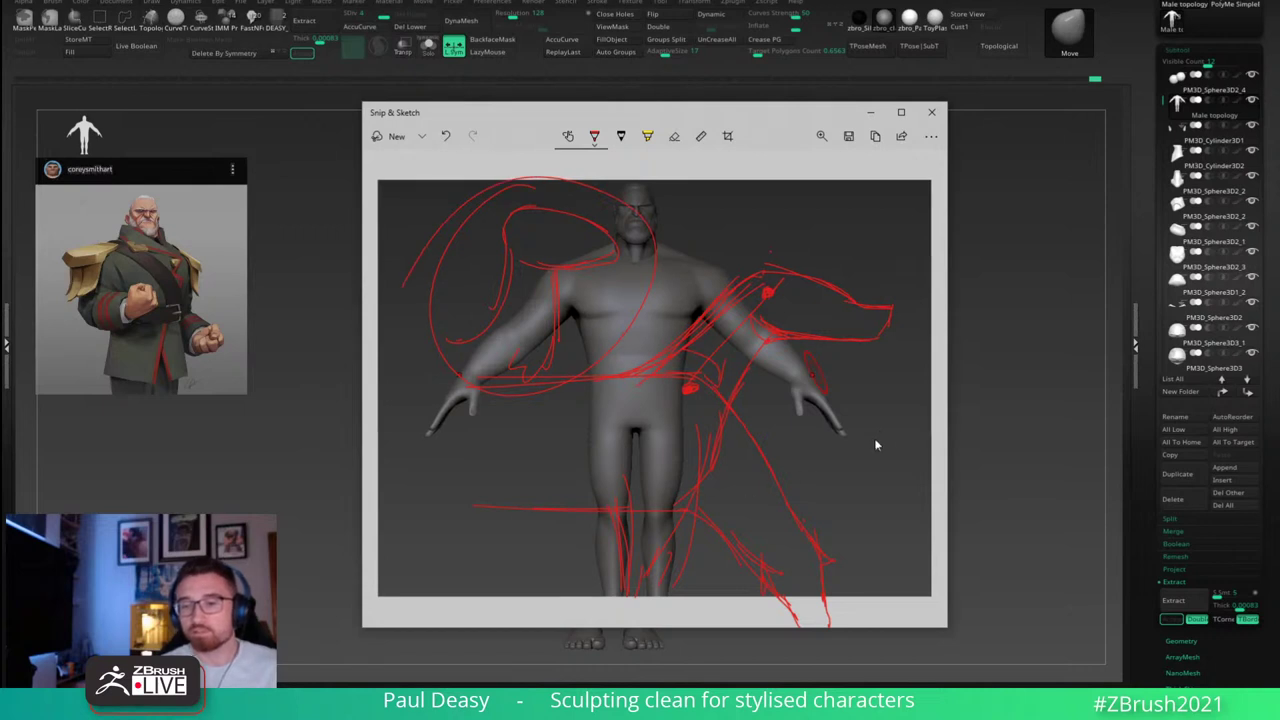
{"action": "left_click", "coordinate": [931, 112]}
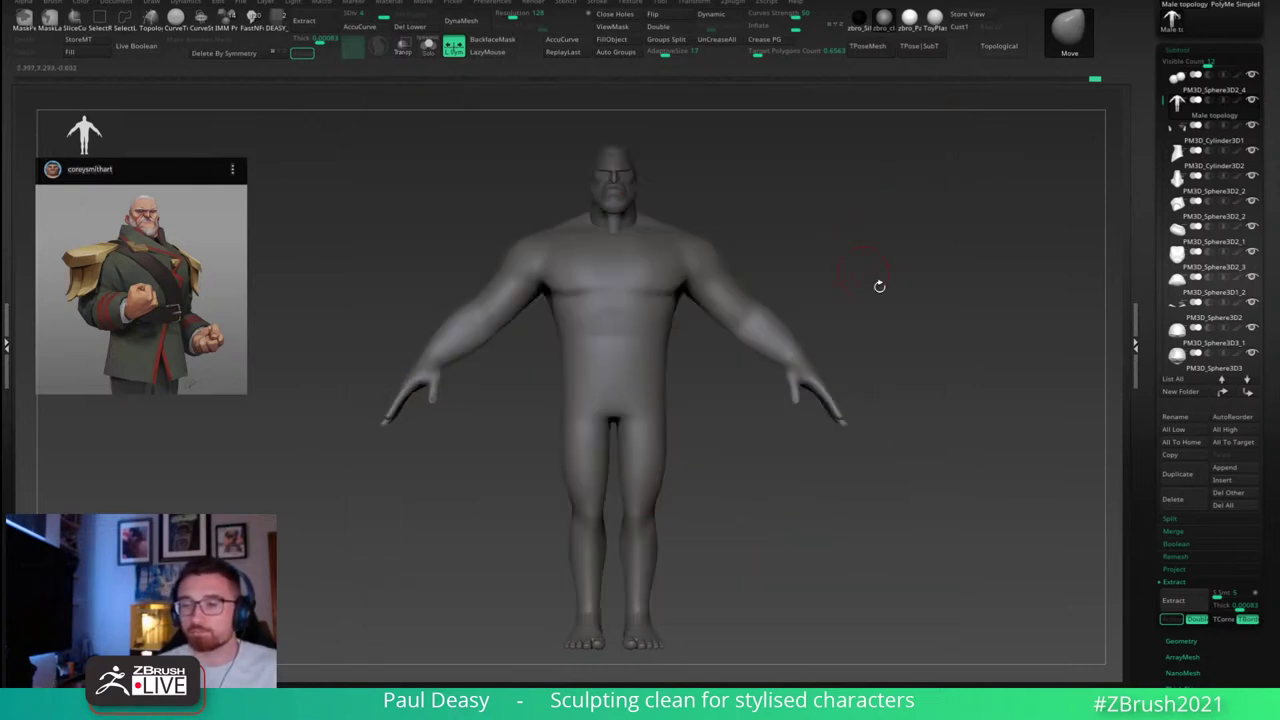
{"action": "key", "text": "space"}
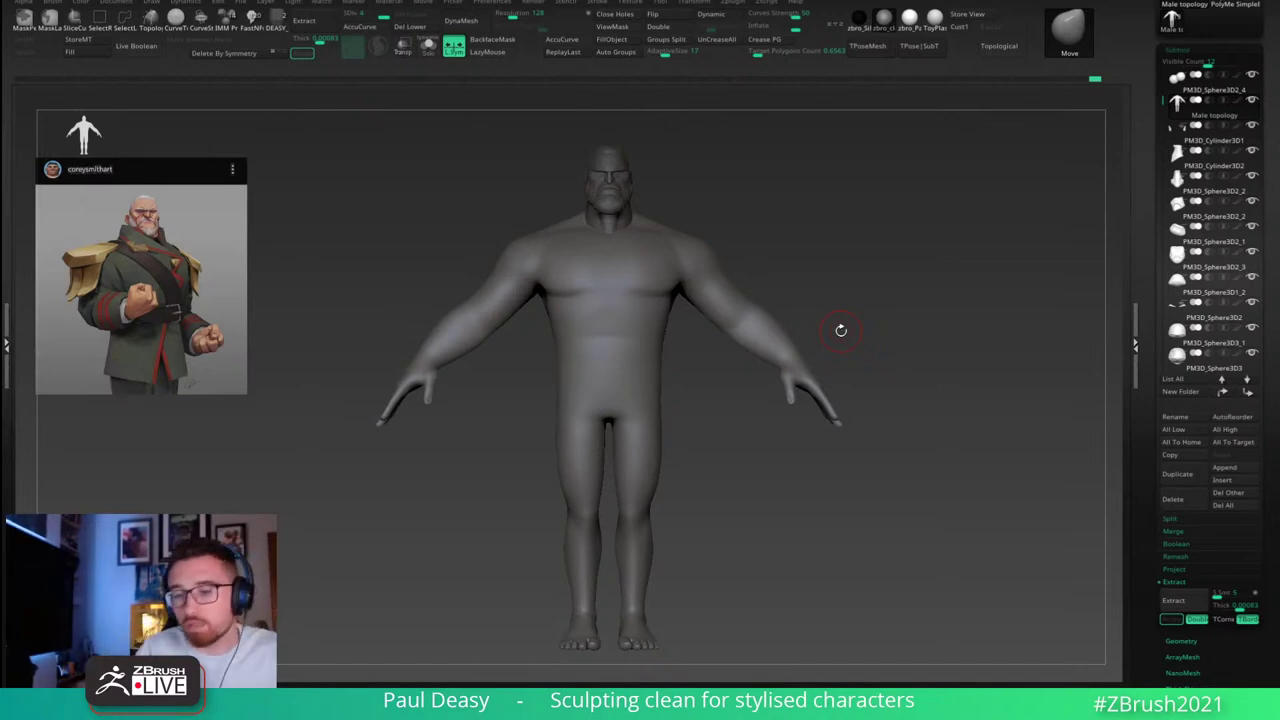
{"action": "left_click_drag", "start_coordinate": [857, 303], "coordinate": [811, 330]}
{"action": "mouse_move", "coordinate": [860, 325]}
{"action": "left_mouse_down"}
{"action": "mouse_move", "coordinate": [857, 370]}
{"action": "mouse_move", "coordinate": [897, 426]}
{"action": "mouse_move", "coordinate": [877, 310]}
{"action": "mouse_move", "coordinate": [863, 331]}
{"action": "left_mouse_up"}
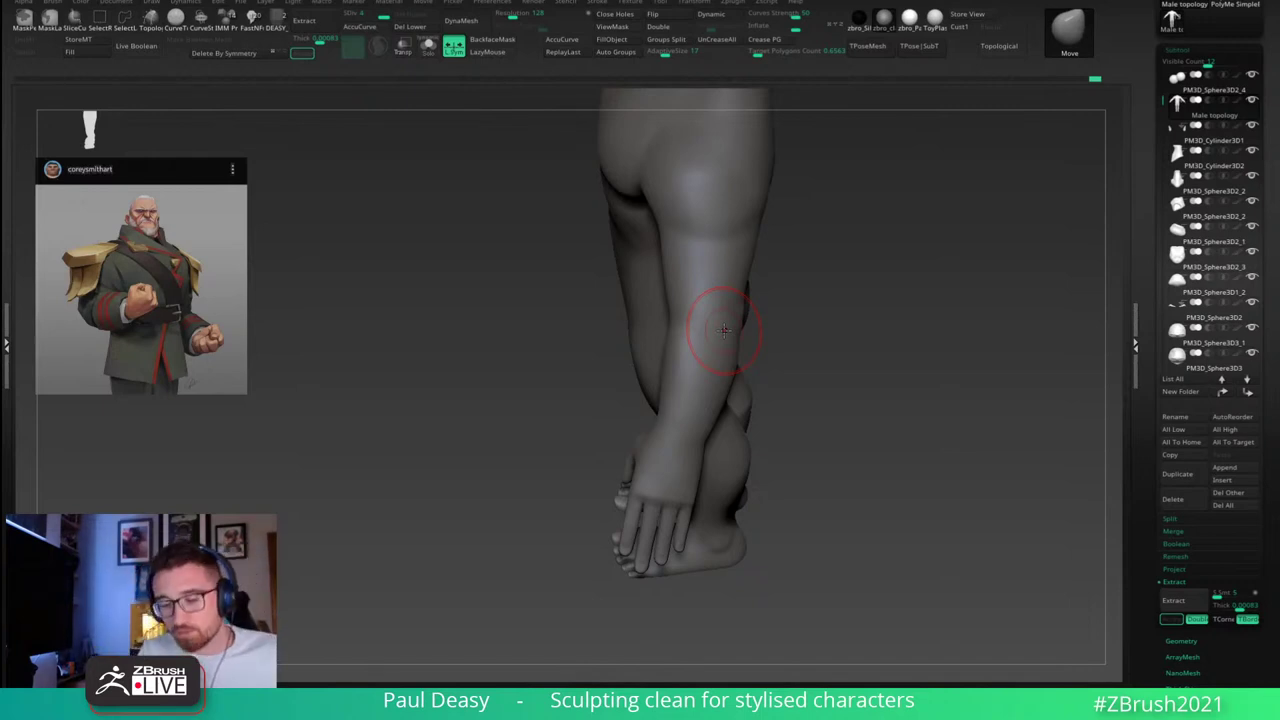
{"action": "left_click_drag", "start_coordinate": [817, 317], "coordinate": [894, 283], "text": "shift"}
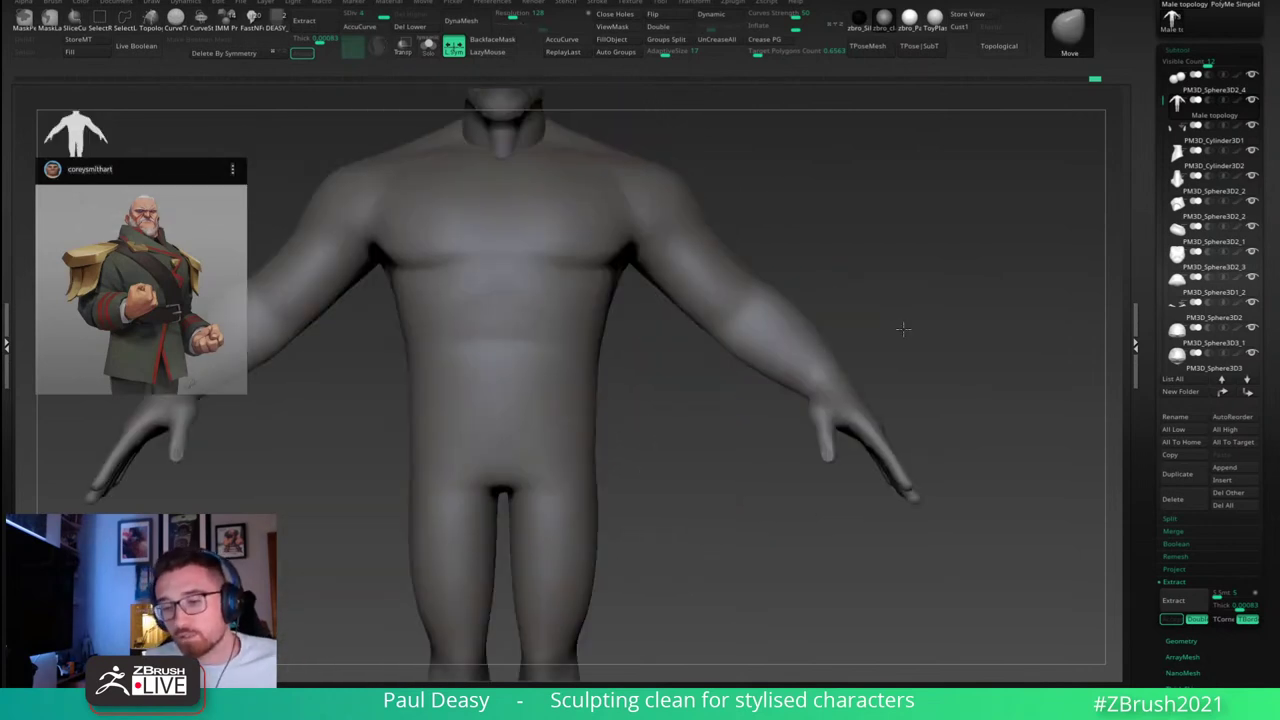
{"action": "mouse_move", "coordinate": [906, 329]}
{"action": "left_mouse_down", "text": "alt"}
{"action": "mouse_move", "coordinate": [883, 297]}
{"action": "mouse_move", "coordinate": [901, 324]}
{"action": "left_mouse_up", "text": "alt"}
{"action": "right_click", "coordinate": [896, 306]}
Step: Carve a crease across the upper abdomen below the chest with the DamStandard brush and soften it by smoothing
{"action": "left_click_drag", "start_coordinate": [942, 425], "coordinate": [857, 420]}
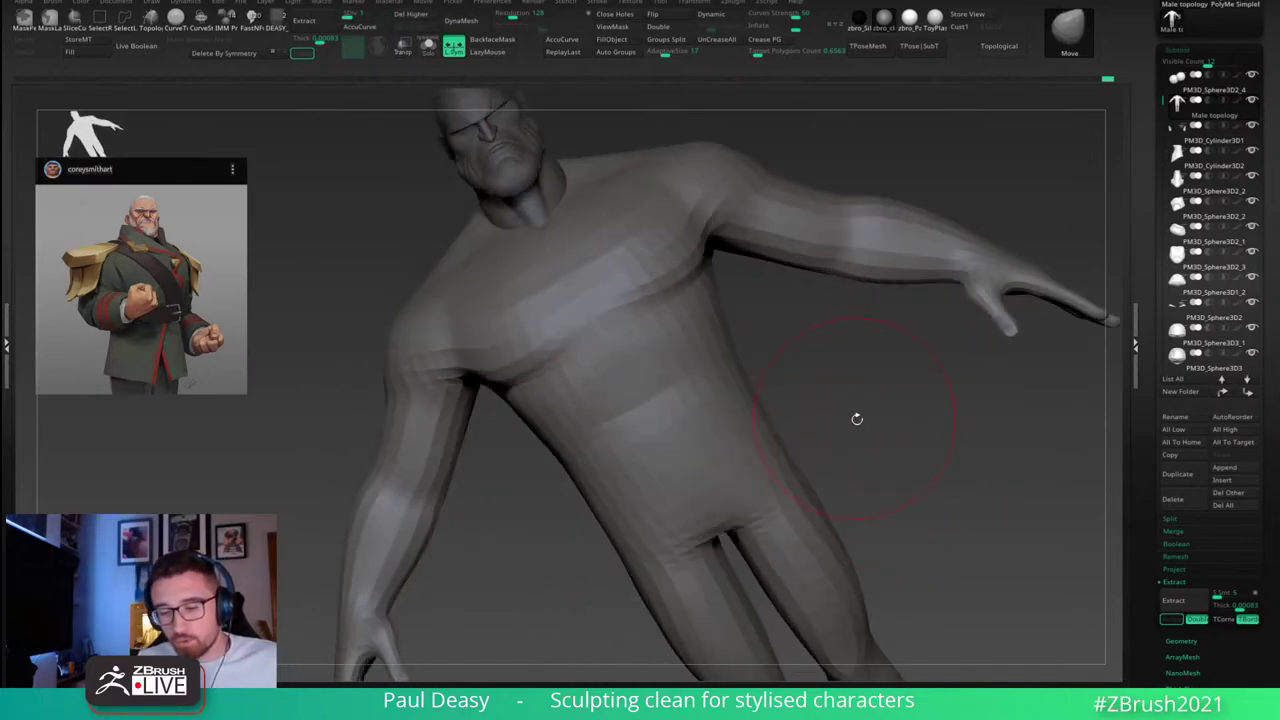
{"action": "key", "text": "b"}
{"action": "key", "text": "d"}
{"action": "key", "text": "s"}
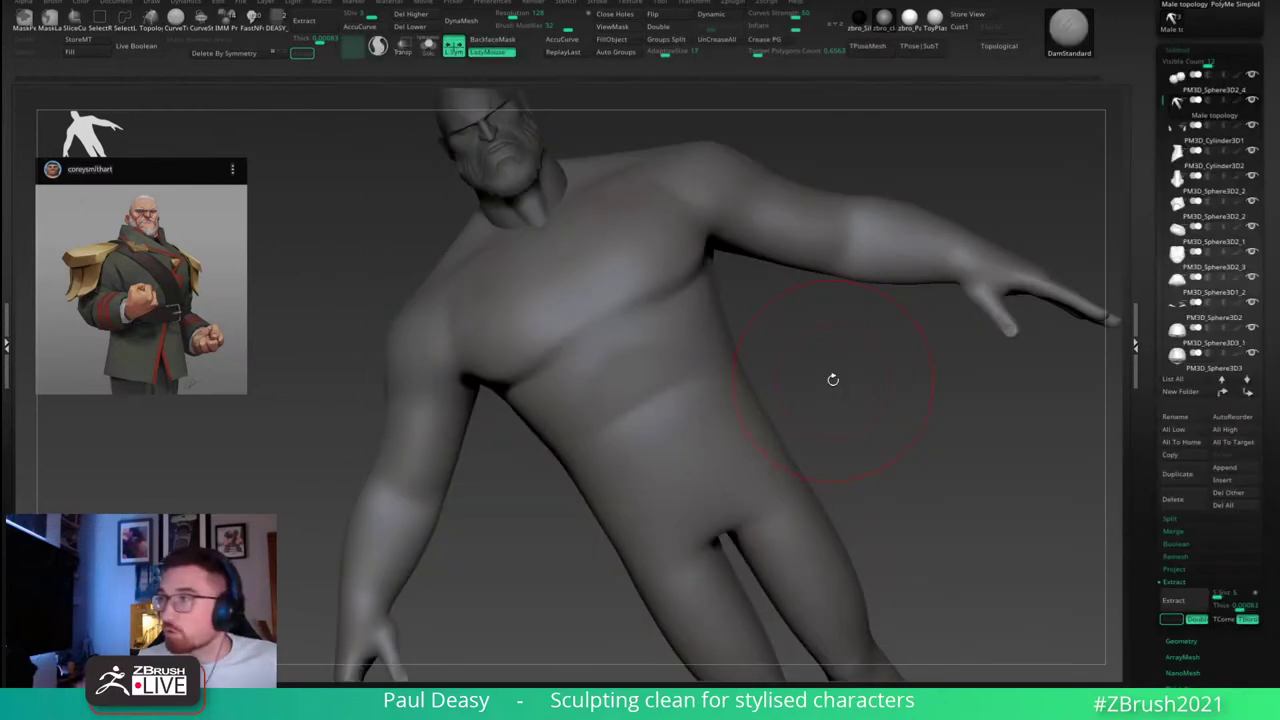
{"action": "key", "text": "space"}
{"action": "key", "text": "space"}
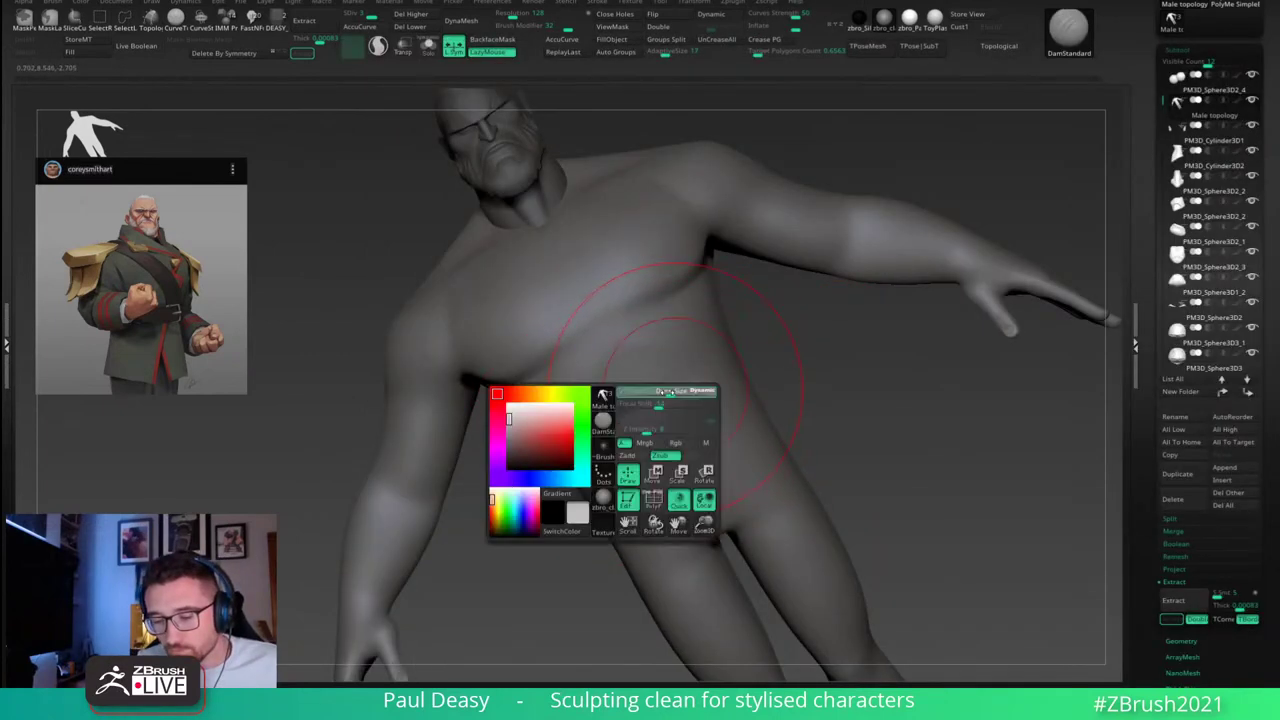
{"action": "key", "text": "space"}
{"action": "key", "text": "shift"}
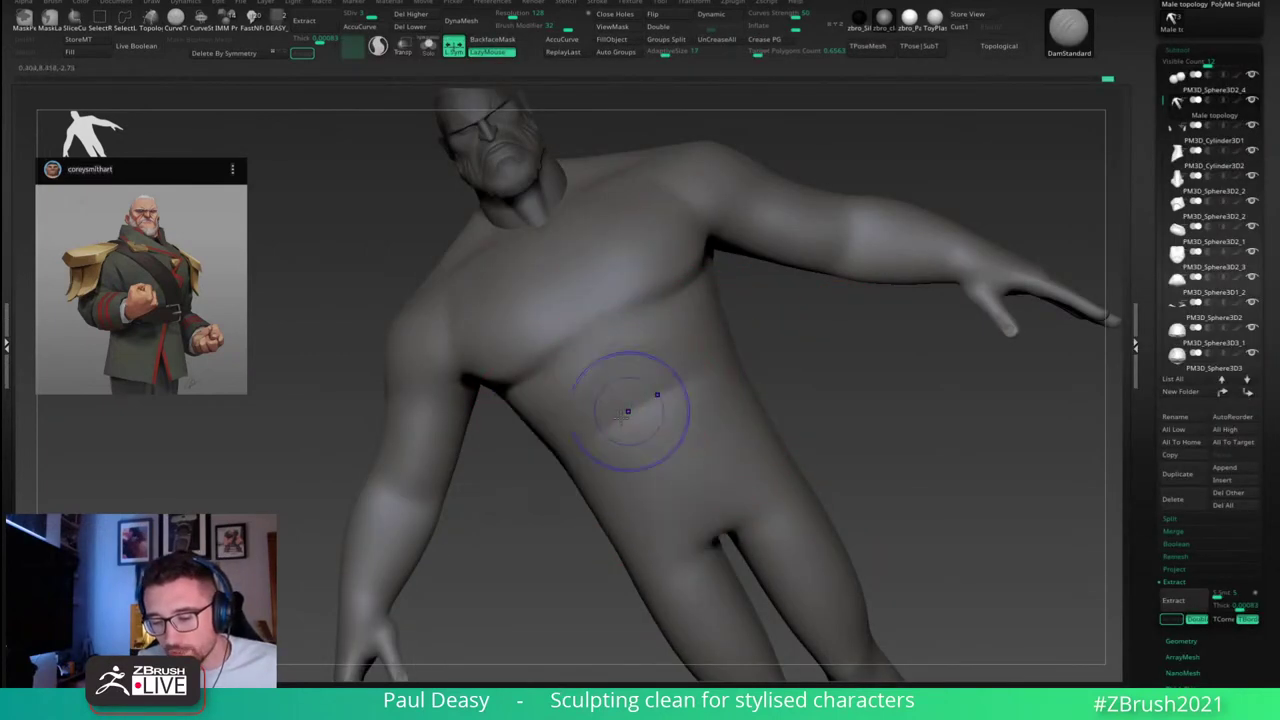
{"action": "key", "text": "l"}
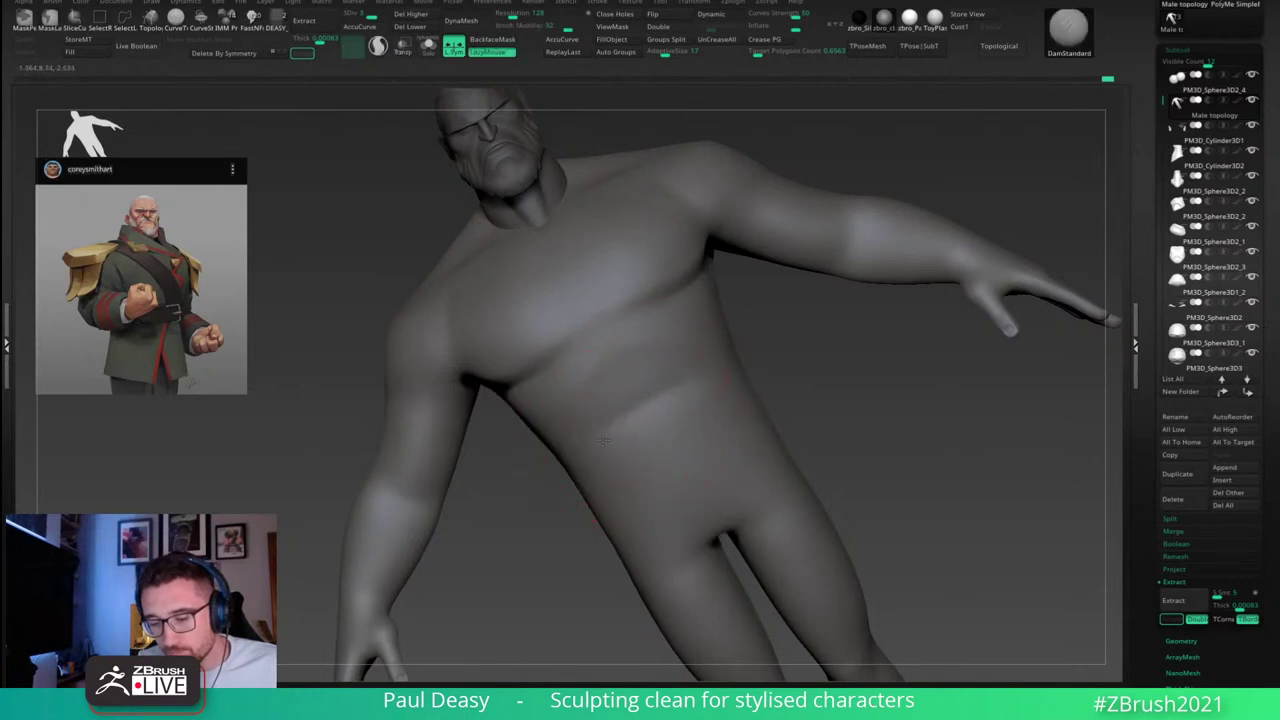
{"action": "mouse_move", "coordinate": [677, 405]}
{"action": "left_mouse_down"}
{"action": "mouse_move", "coordinate": [666, 391]}
{"action": "mouse_move", "coordinate": [606, 431]}
{"action": "left_mouse_up"}
{"action": "key", "text": "shift"}
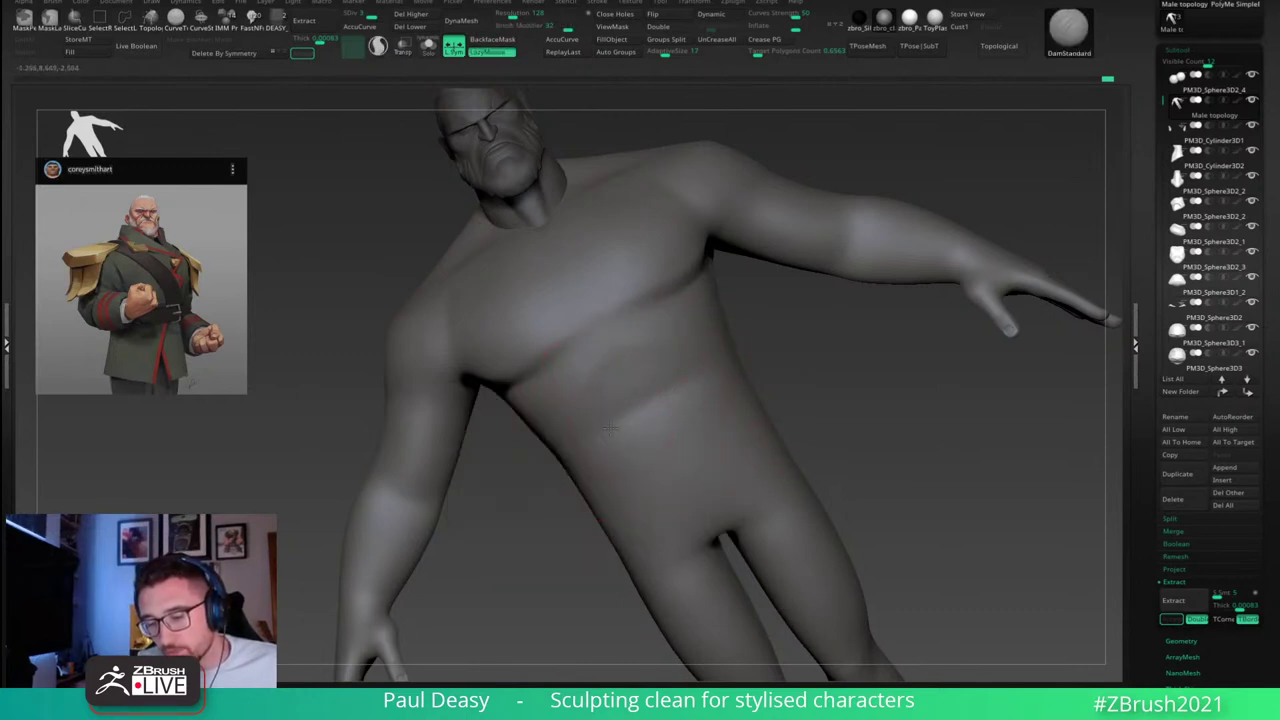
Step: Reshape the front contour of the abdomen in side view with the Move brush and smooth the transition
{"action": "mouse_move", "coordinate": [828, 404]}
{"action": "left_mouse_down", "text": "shift"}
{"action": "mouse_move", "coordinate": [844, 470]}
{"action": "mouse_move", "coordinate": [777, 420]}
{"action": "mouse_move", "coordinate": [674, 409]}
{"action": "left_mouse_up", "text": "shift"}
{"action": "key", "text": "b"}
{"action": "key", "text": "m"}
{"action": "key", "text": "v"}
{"action": "mouse_move", "coordinate": [645, 409]}
{"action": "right_mouse_down", "text": "shift"}
{"action": "mouse_move", "coordinate": [598, 408]}
{"action": "mouse_move", "coordinate": [634, 400]}
{"action": "right_mouse_up", "text": "shift"}
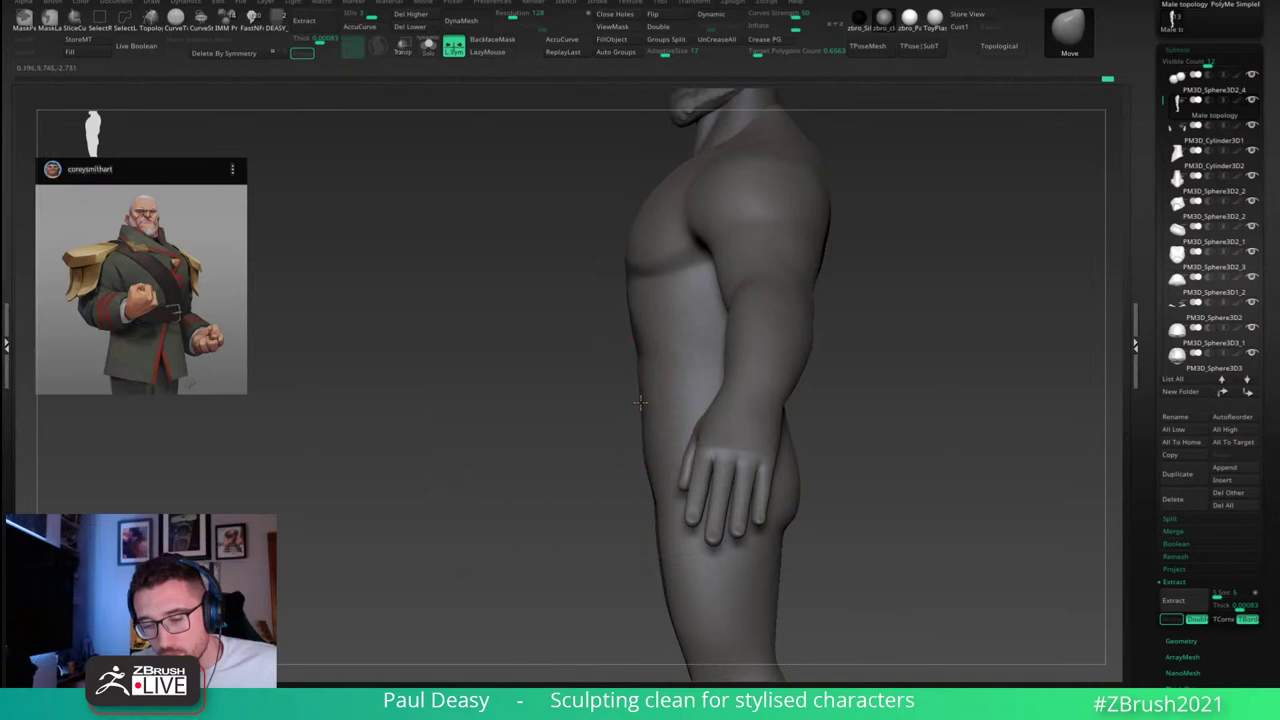
{"action": "key", "text": "space"}
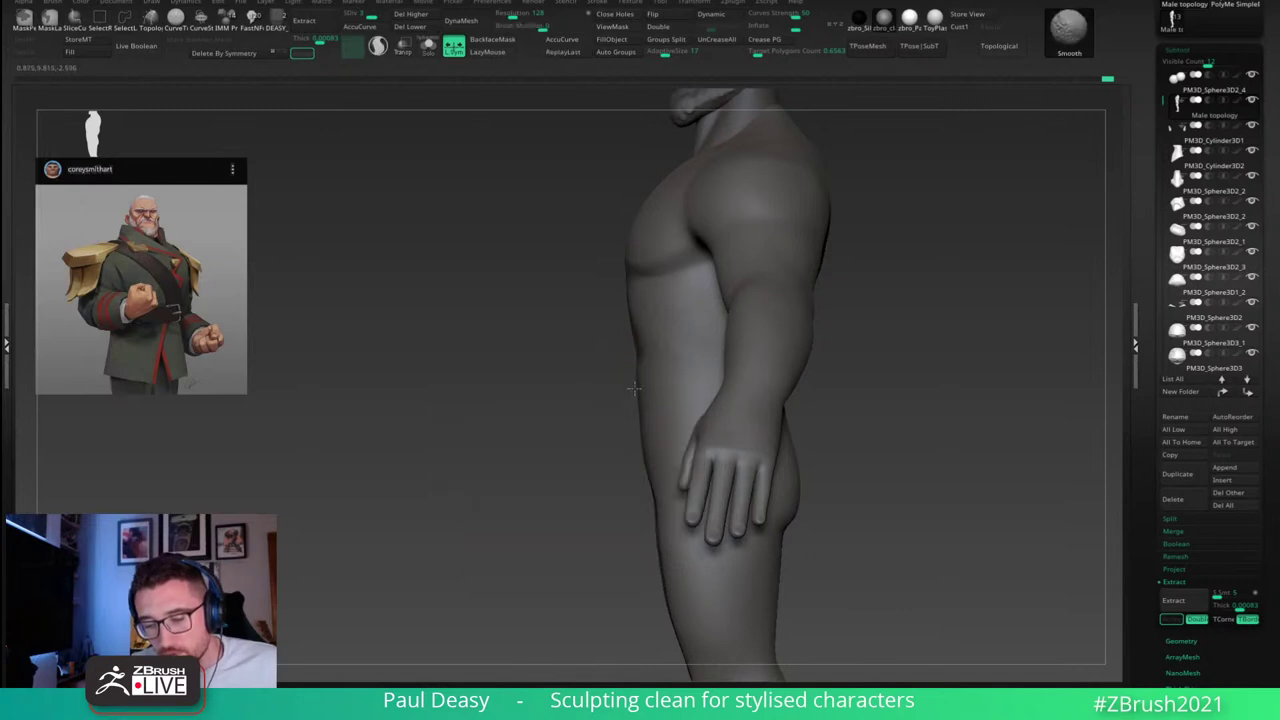
{"action": "key", "text": "space"}
{"action": "right_click_drag", "start_coordinate": [641, 400], "coordinate": [654, 386]}
{"action": "key", "text": "space"}
{"action": "left_click_drag", "start_coordinate": [634, 386], "coordinate": [633, 404], "text": "shift"}
{"action": "right_click_drag", "start_coordinate": [645, 401], "coordinate": [680, 389]}
Step: Tighten the crease across the upper abdomen with the Pinch brush and smooth the surface around it
{"action": "mouse_move", "coordinate": [911, 437]}
{"action": "right_mouse_down"}
{"action": "mouse_move", "coordinate": [943, 457]}
{"action": "mouse_move", "coordinate": [956, 522]}
{"action": "mouse_move", "coordinate": [914, 523]}
{"action": "mouse_move", "coordinate": [855, 370]}
{"action": "mouse_move", "coordinate": [806, 354]}
{"action": "right_mouse_up"}
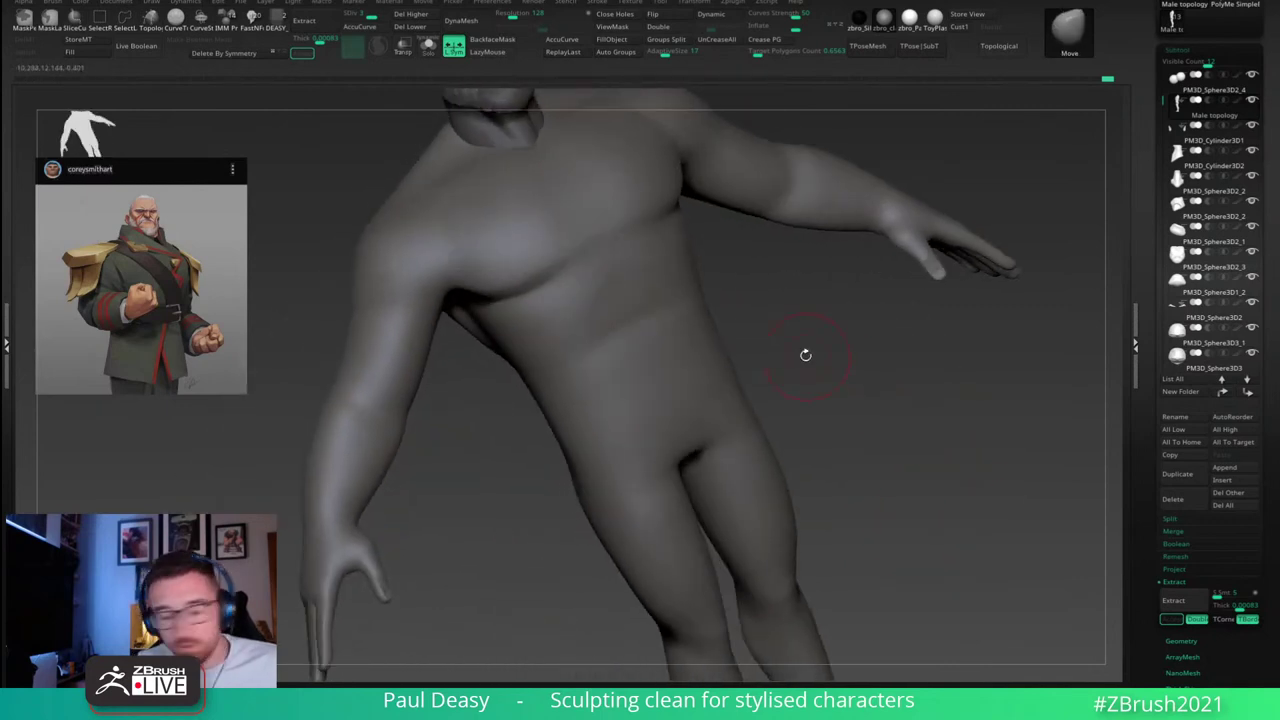
{"action": "key", "text": "b"}
{"action": "key", "text": "p"}
{"action": "key", "text": "i"}
{"action": "key", "text": "space"}
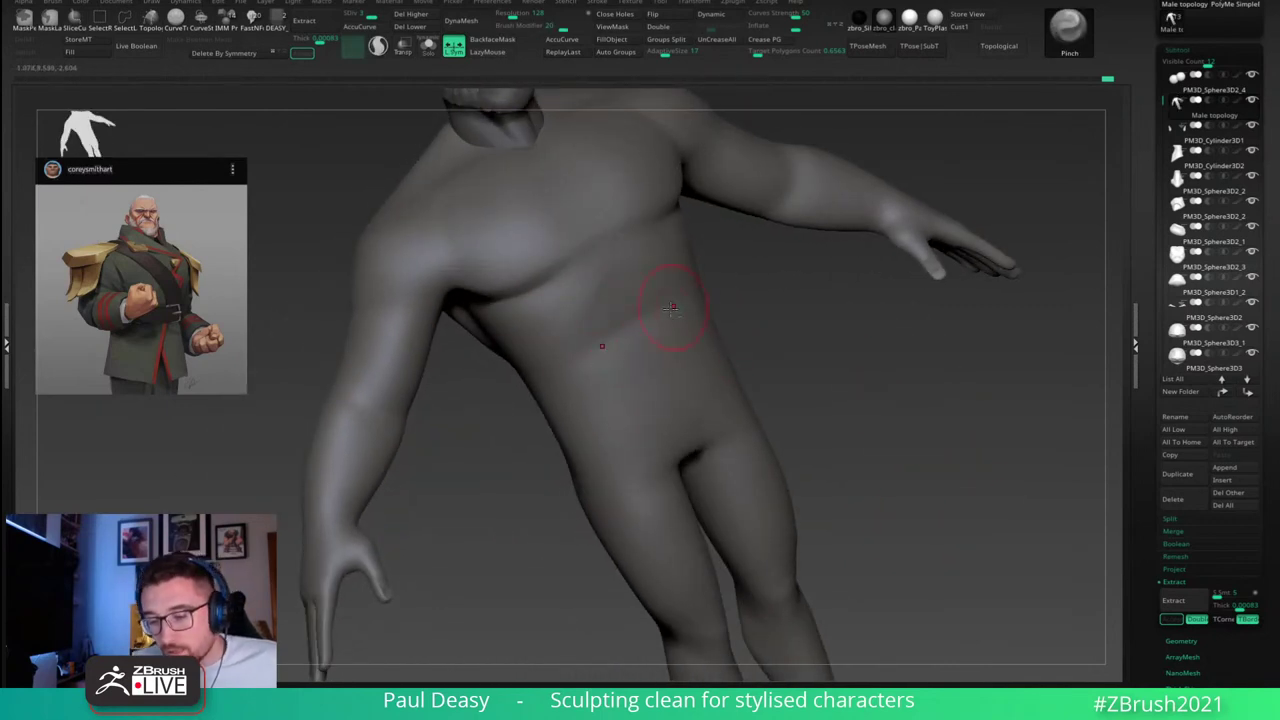
{"action": "key", "text": "space"}
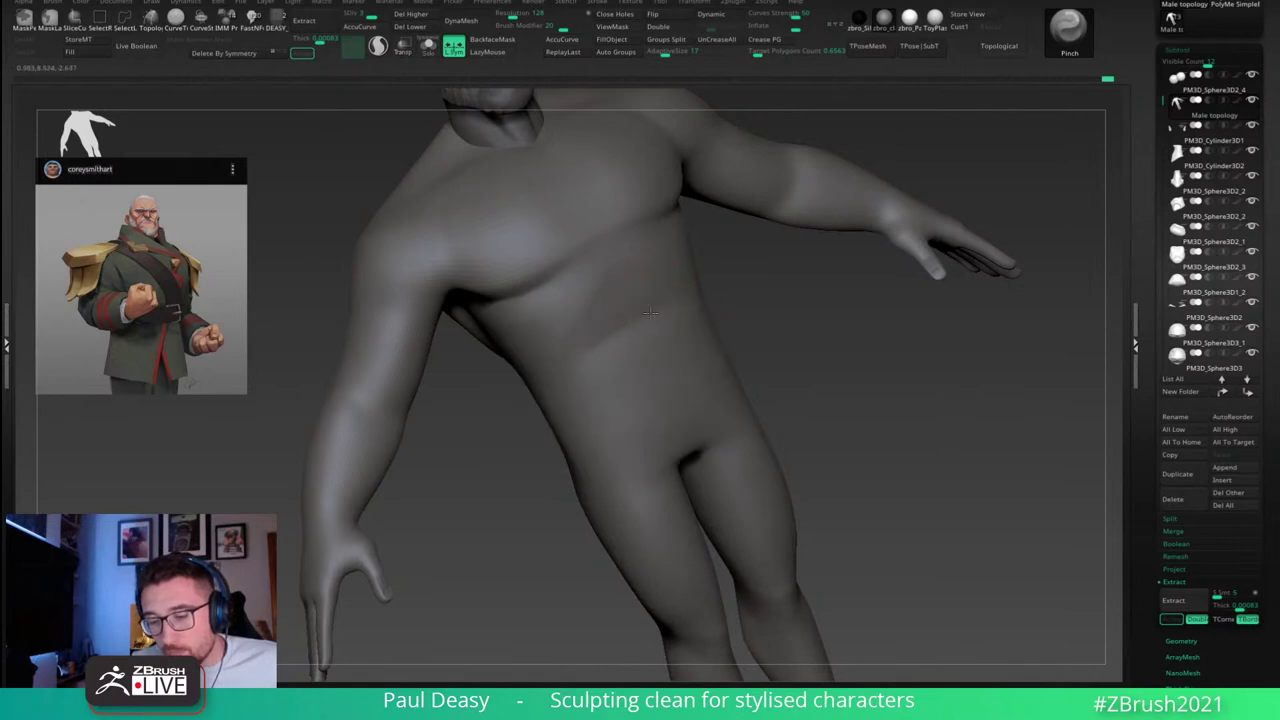
{"action": "key", "text": "shift"}
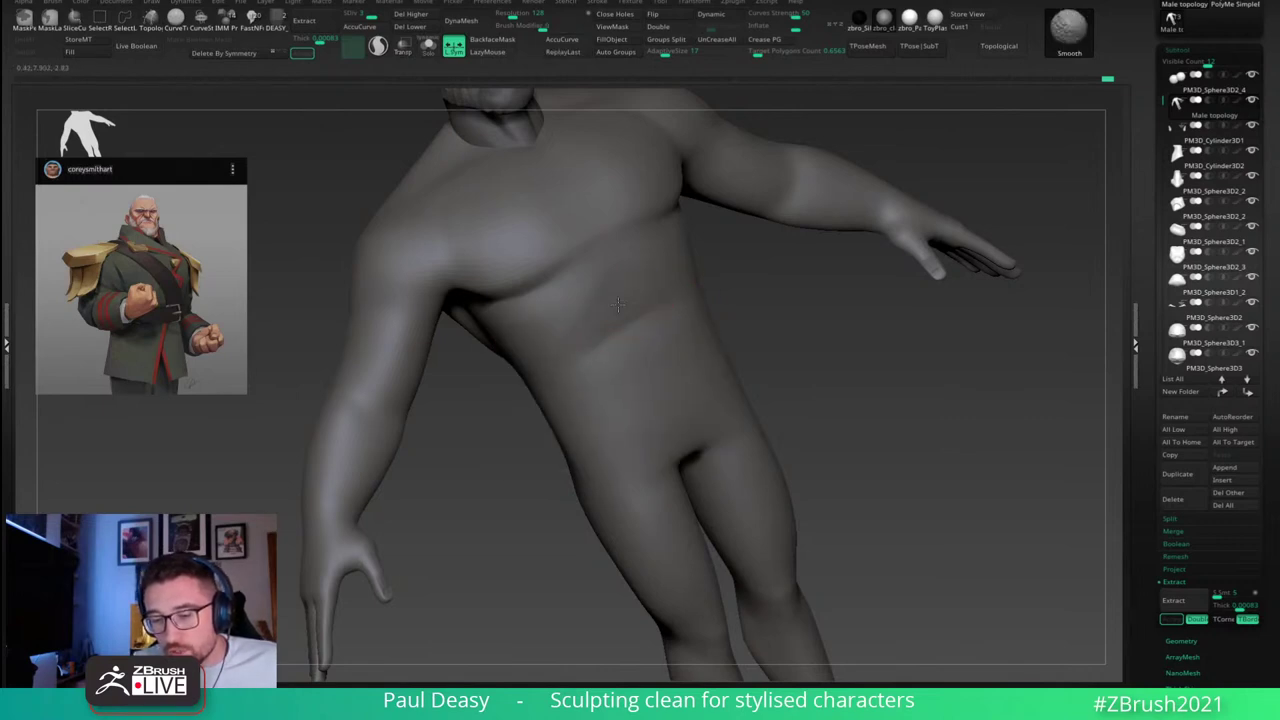
Step: Refine the belly's profile just below the abdominal crease in side view with the Move brush, adjusting its size
{"action": "left_click_drag", "start_coordinate": [775, 345], "coordinate": [672, 364], "text": "shift"}
{"action": "key", "text": "space"}
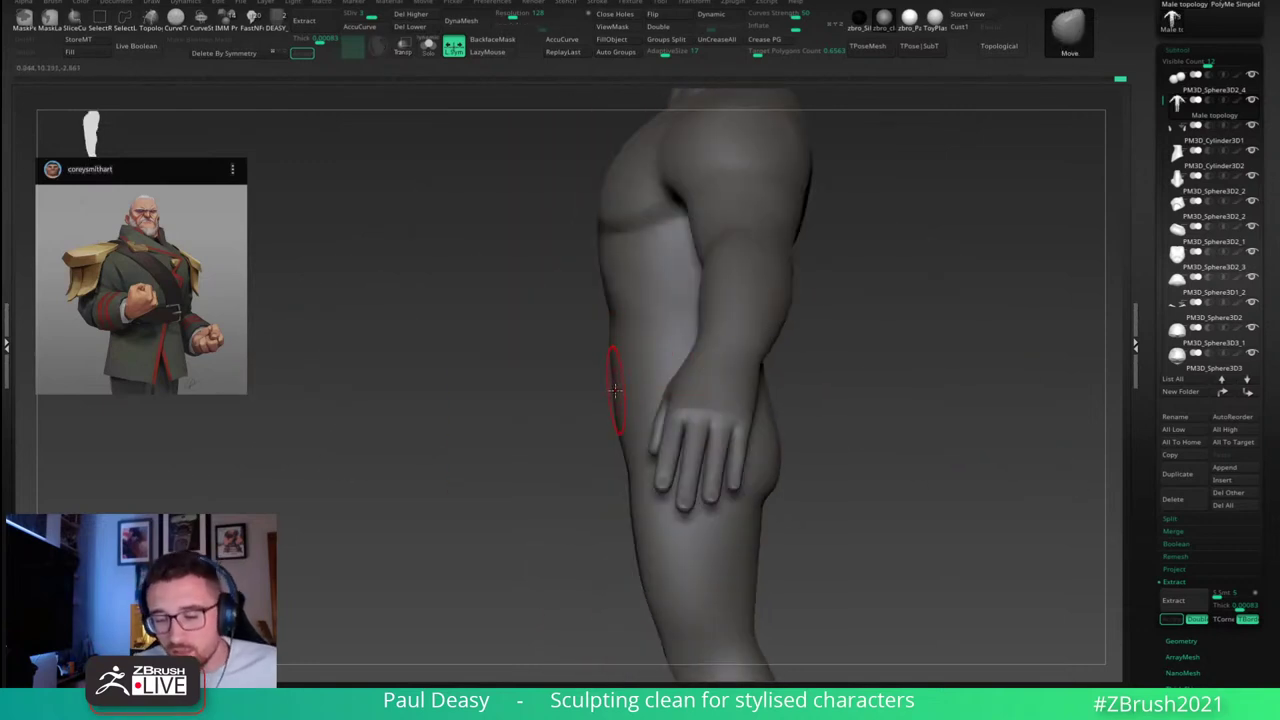
{"action": "key", "text": "space"}
{"action": "key", "text": "space"}
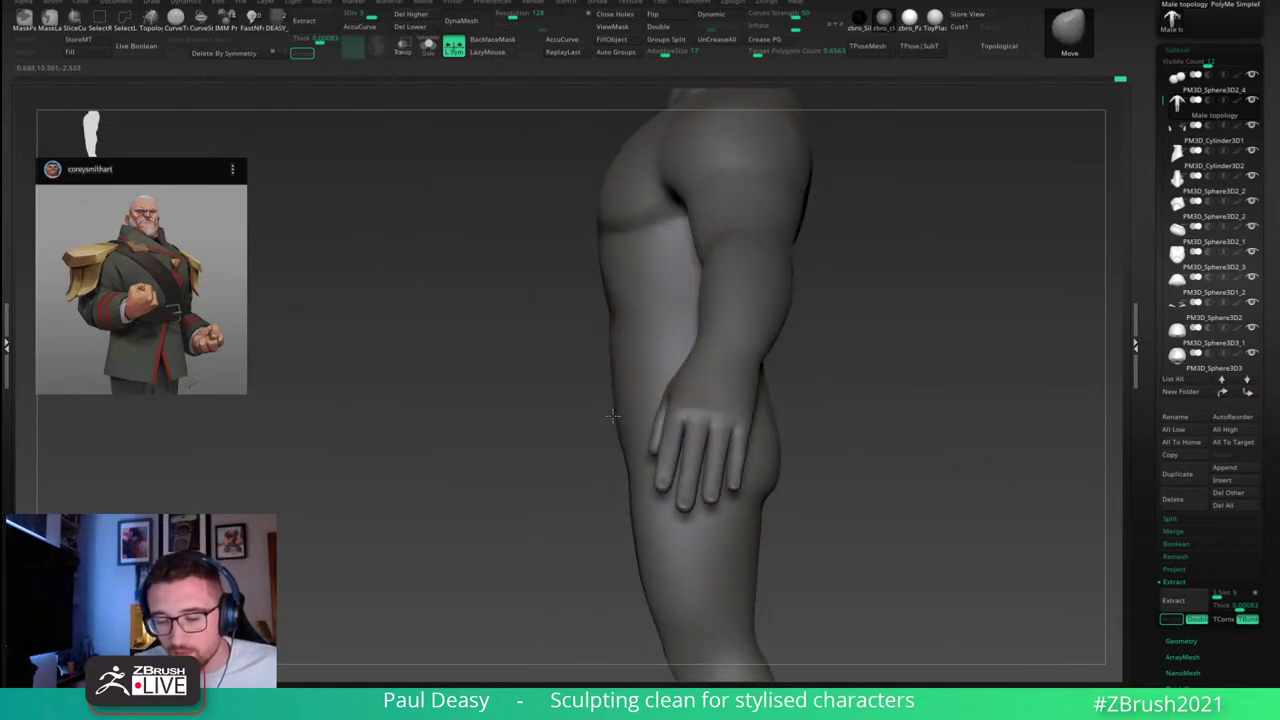
{"action": "key", "text": "space"}
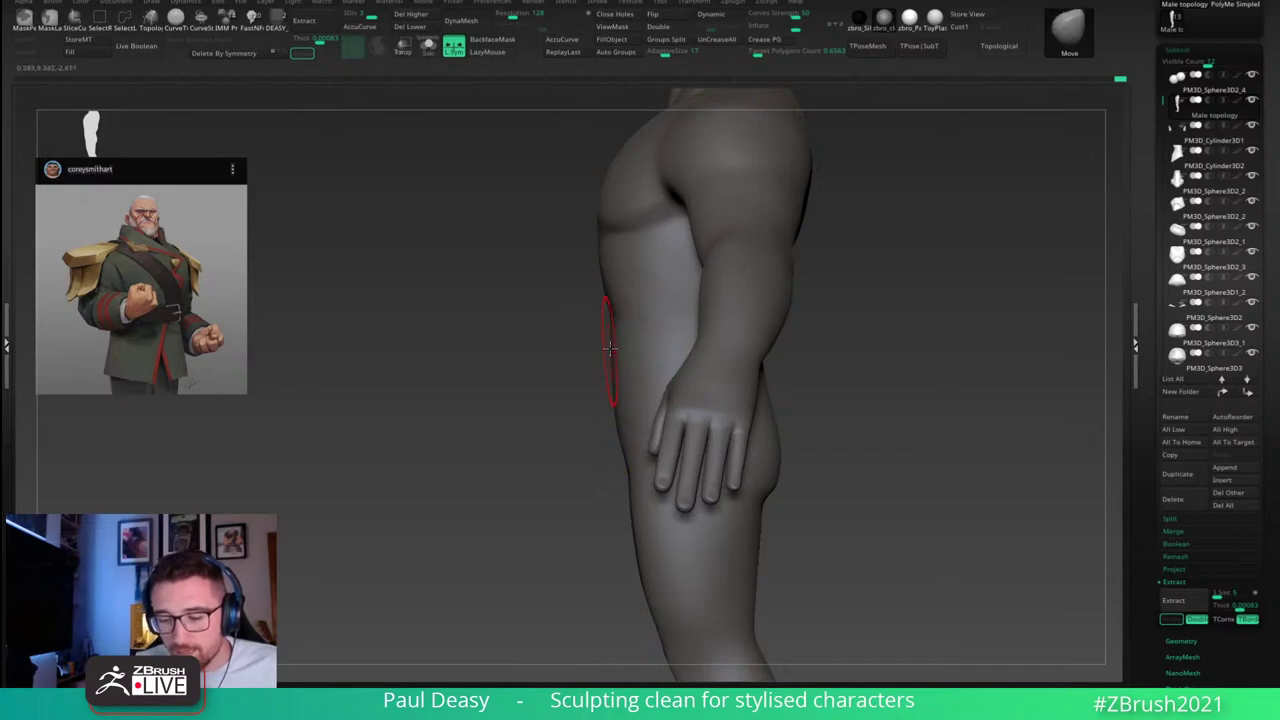
Step: Refine the area under the chest muscles in front view with the DamStandard and Move brushes
{"action": "right_click_drag", "start_coordinate": [834, 371], "coordinate": [640, 410], "text": "shift"}
{"action": "key", "text": "space"}
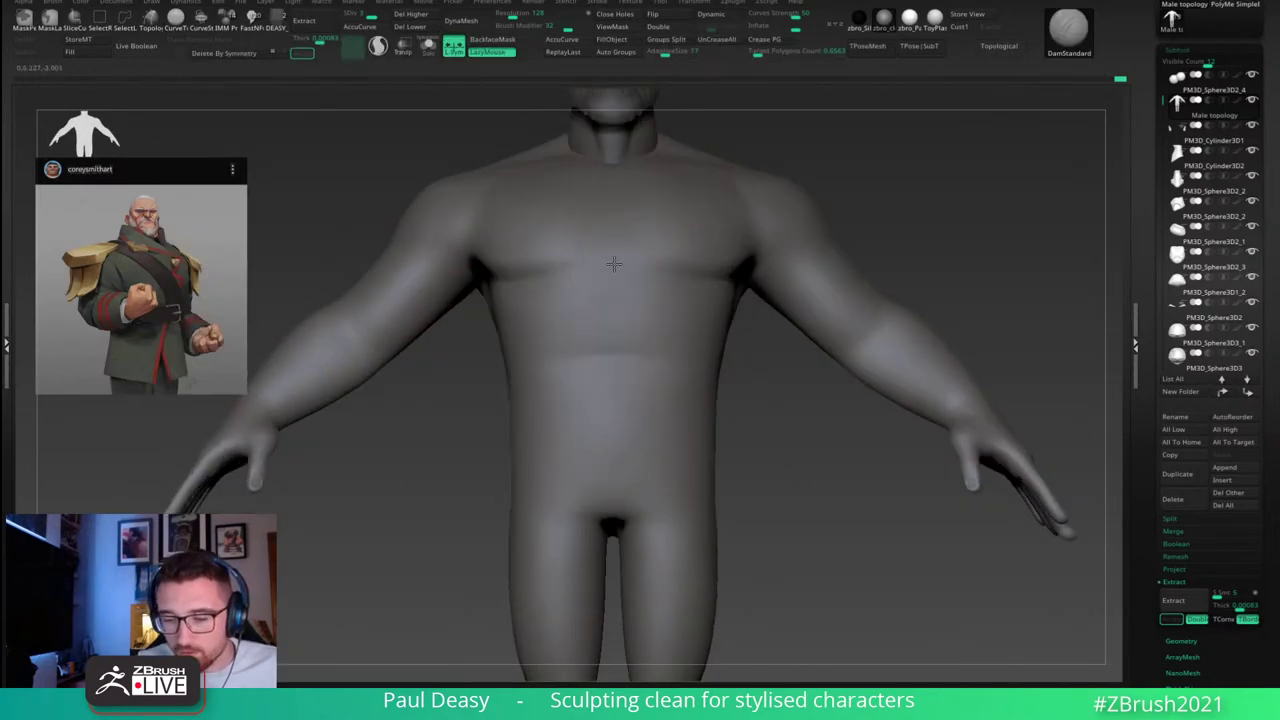
{"action": "right_click_drag", "start_coordinate": [620, 316], "coordinate": [622, 311]}
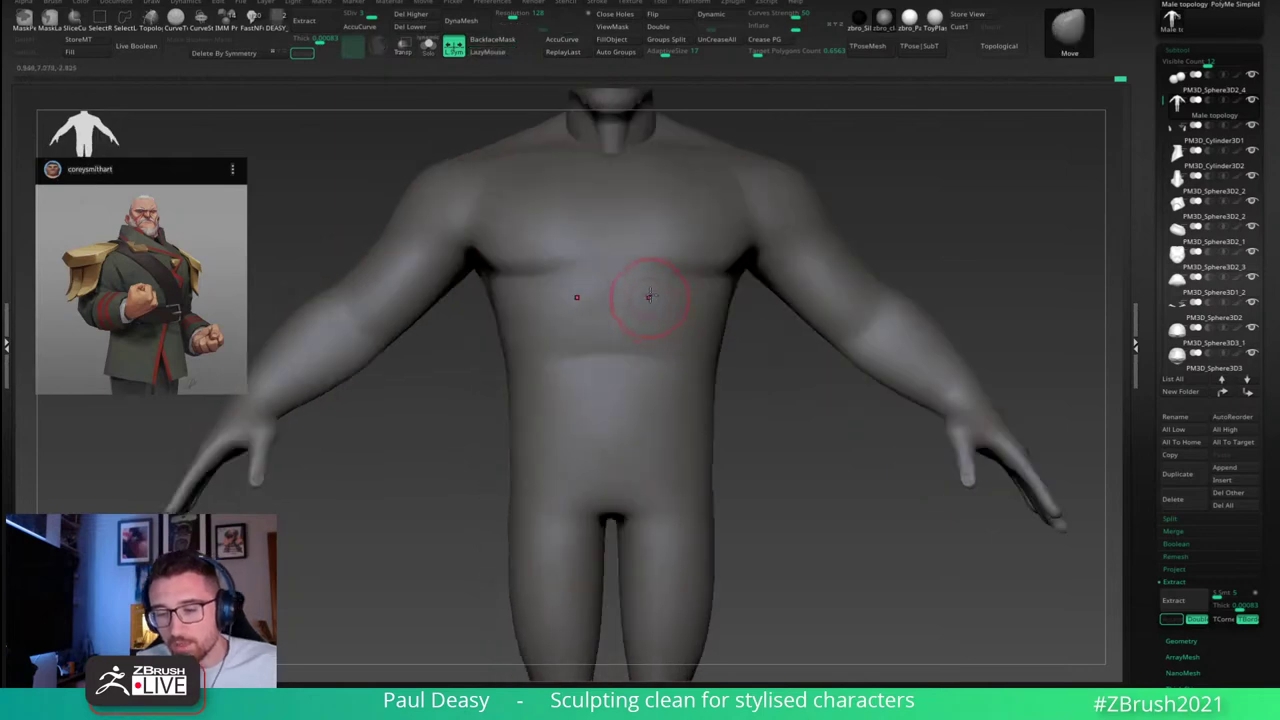
Step: Carve an initial crease at the front of the hip above the upper thigh with the DamStandard brush
{"action": "key", "text": "space"}
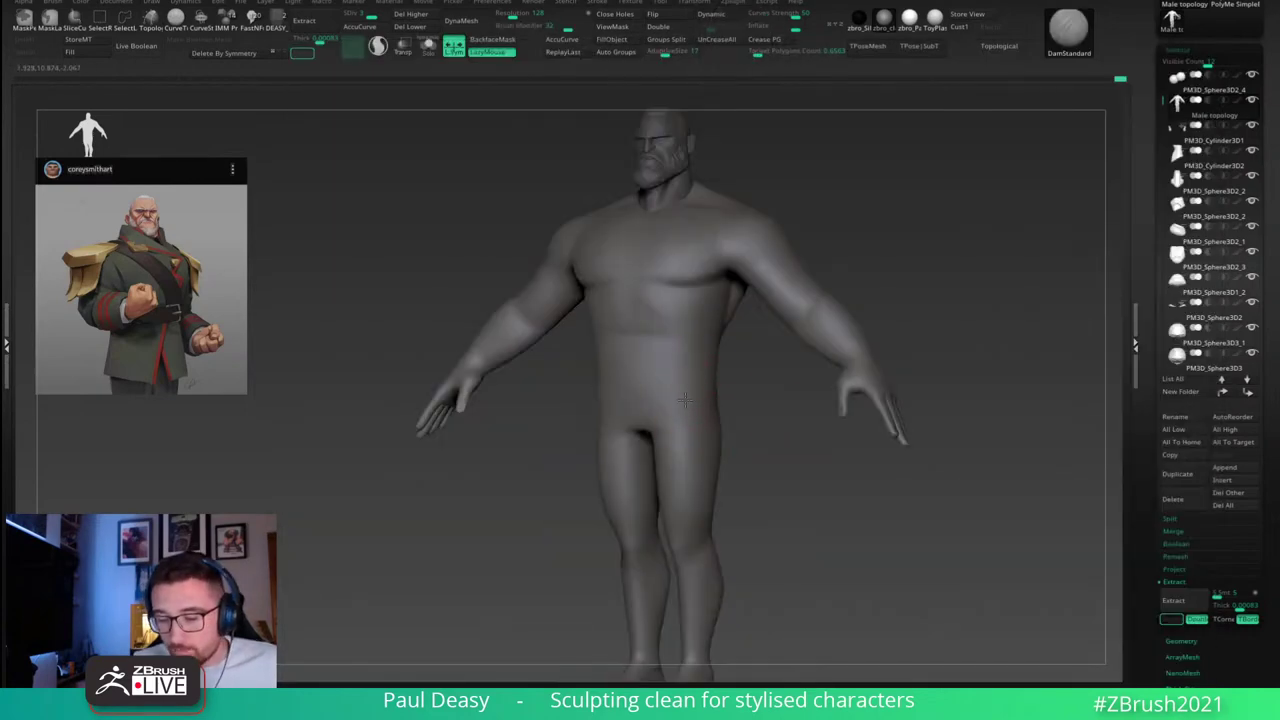
{"action": "key", "text": "space"}
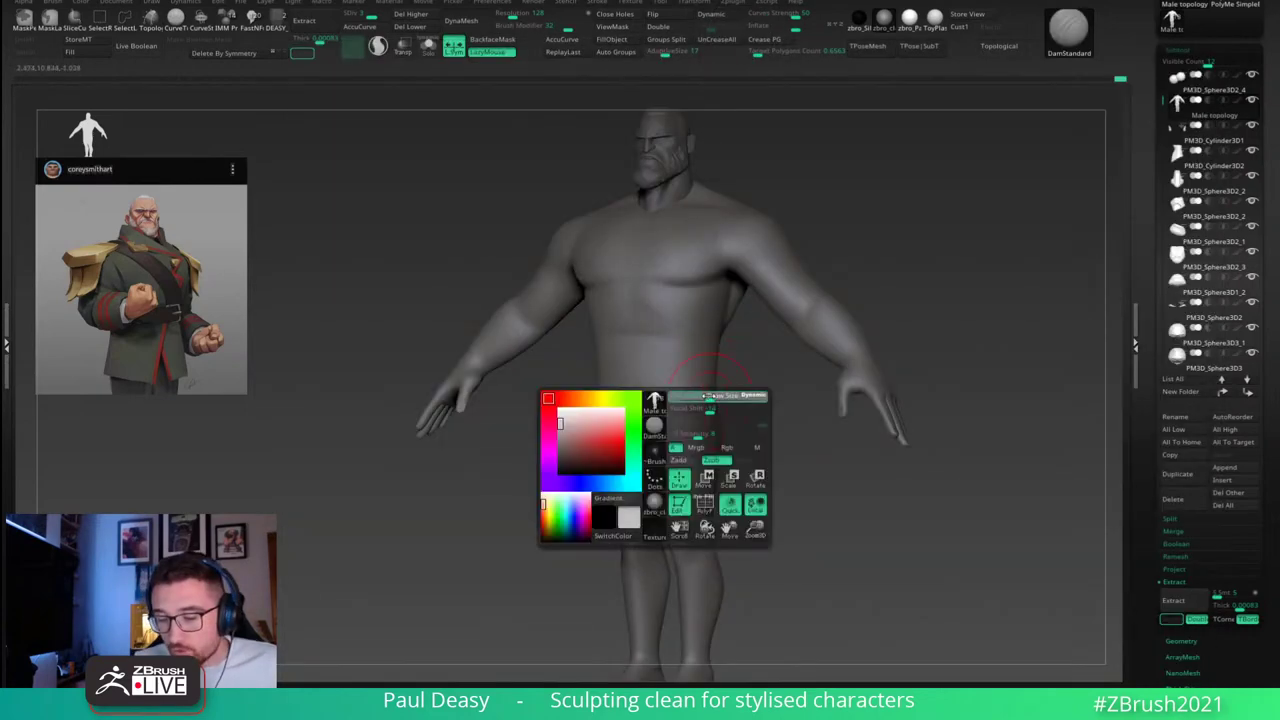
{"action": "right_click_drag", "start_coordinate": [709, 396], "coordinate": [712, 341], "text": "ctrl"}
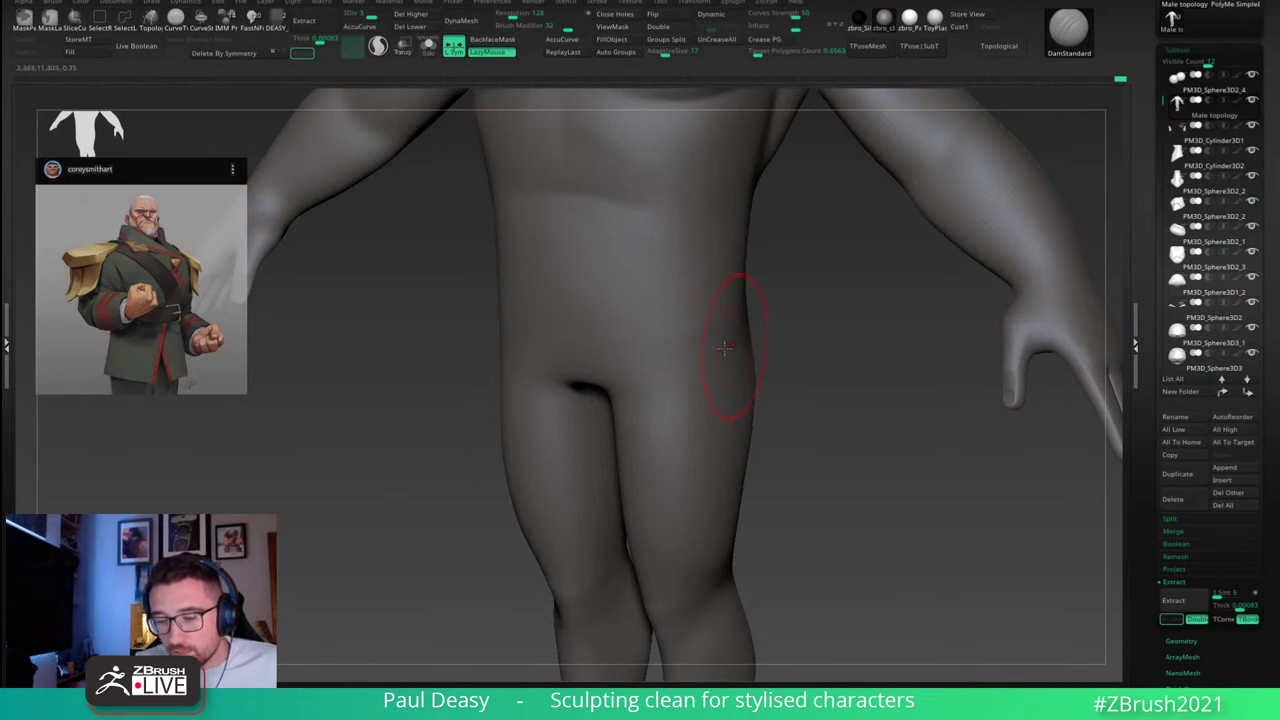
{"action": "right_click_drag", "start_coordinate": [740, 318], "coordinate": [687, 346]}
{"action": "right_click_drag", "start_coordinate": [649, 497], "coordinate": [706, 327]}
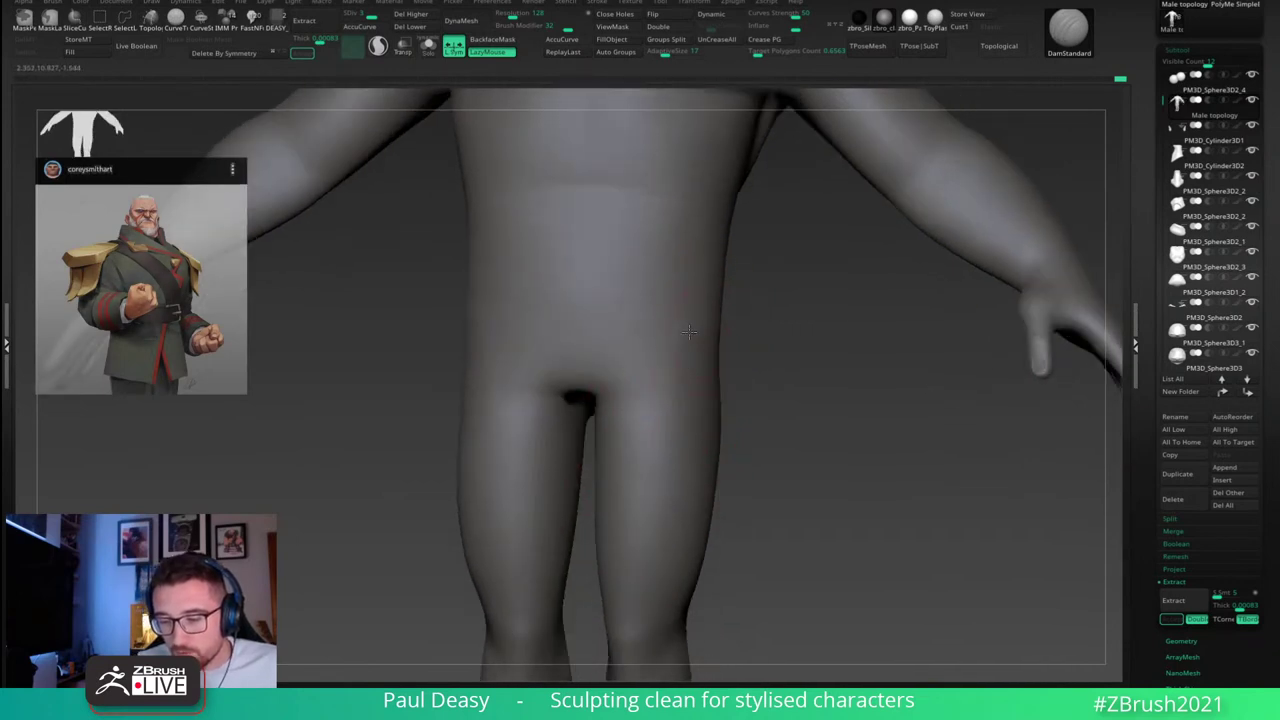
{"action": "right_click_drag", "start_coordinate": [667, 405], "coordinate": [690, 335]}
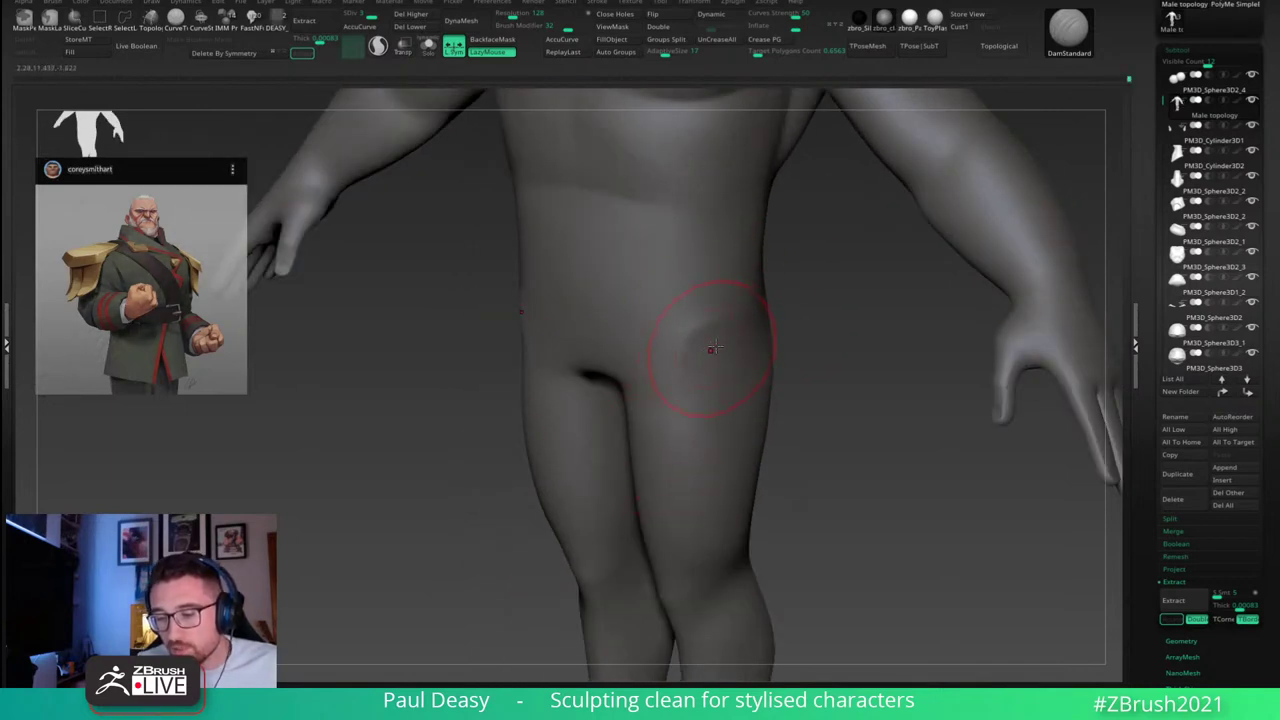
{"action": "key", "text": "s"}
{"action": "left_click_drag", "start_coordinate": [715, 347], "coordinate": [711, 349]}
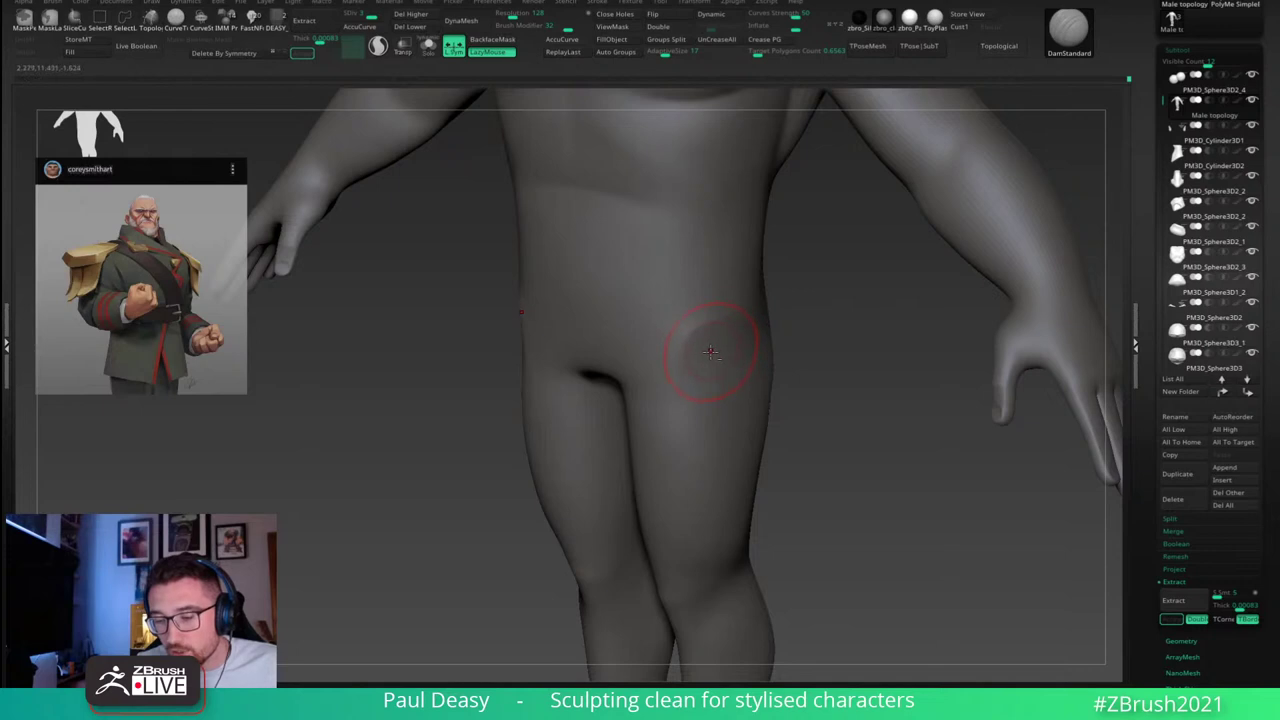
{"action": "key", "text": "b"}
{"action": "key", "text": "m"}
{"action": "key", "text": "v"}
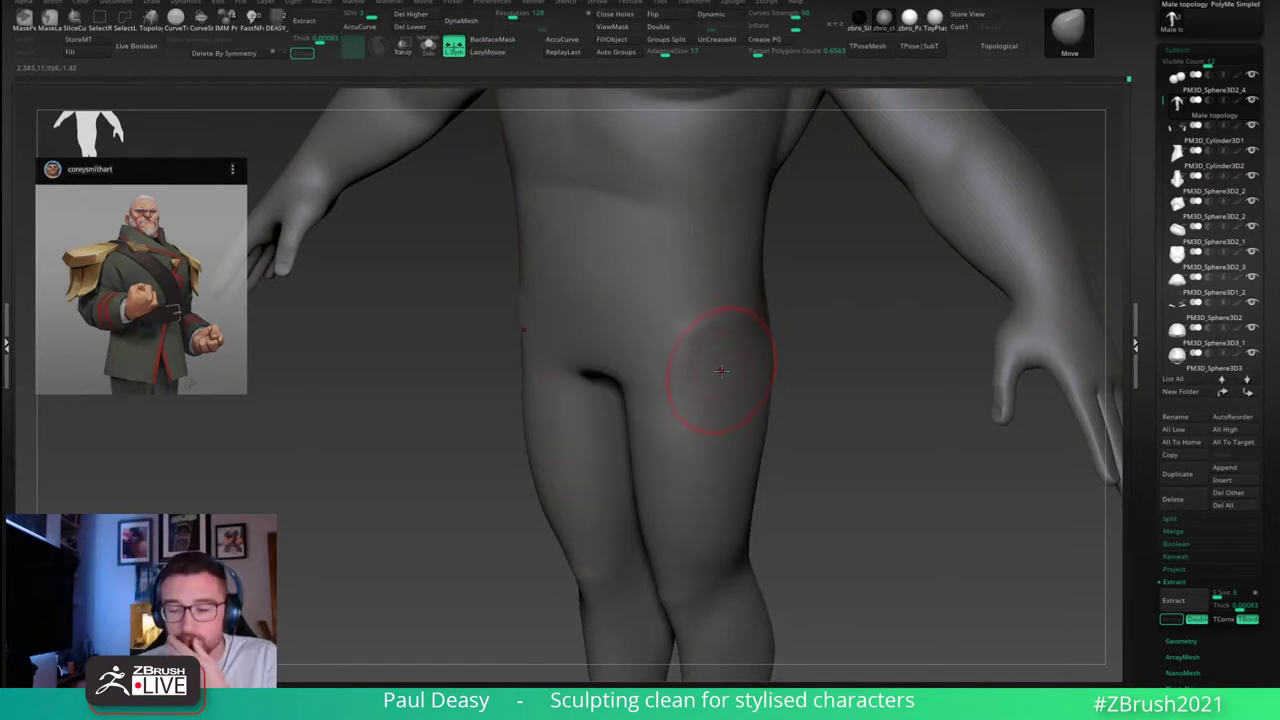
Step: Carve the groin crease running from the front of the hip to the crotch with the DamStandard brush
{"action": "key", "text": "b"}
{"action": "key", "text": "d"}
{"action": "key", "text": "s"}
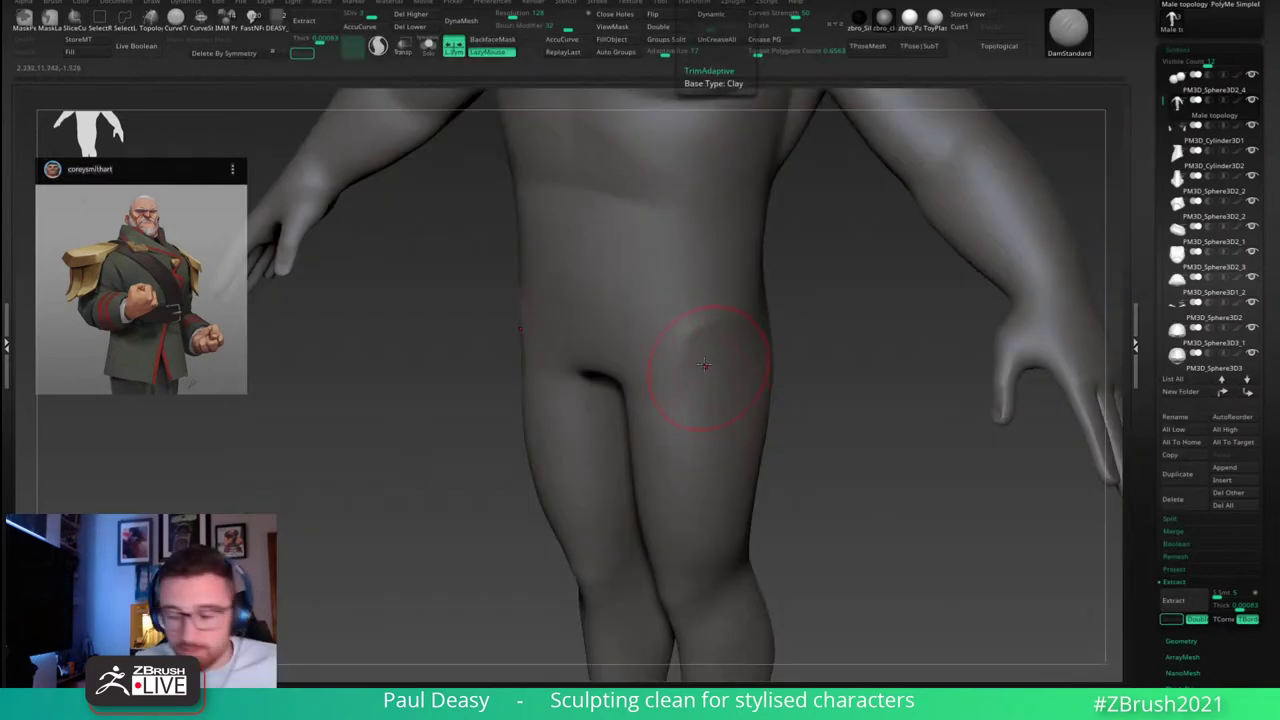
{"action": "right_click_drag", "start_coordinate": [706, 363], "coordinate": [705, 320]}
{"action": "right_click_drag", "start_coordinate": [640, 368], "coordinate": [682, 320]}
{"action": "right_click_drag", "start_coordinate": [625, 385], "coordinate": [676, 323]}
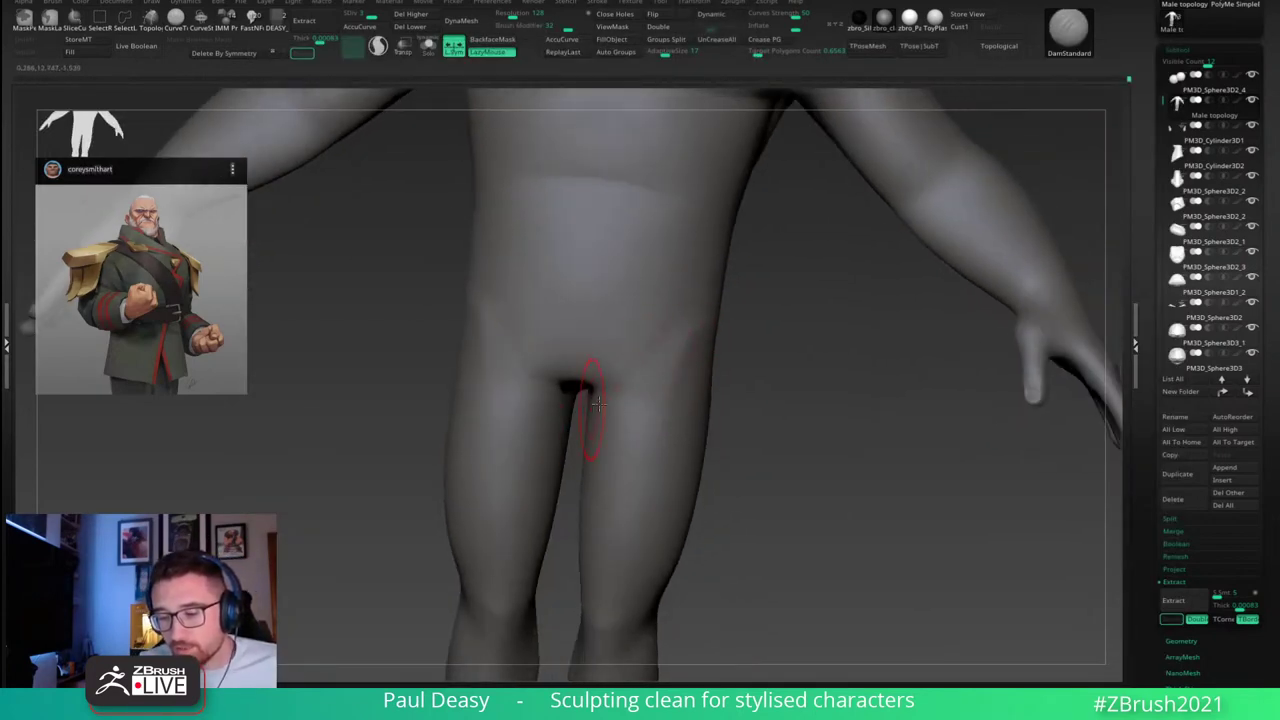
{"action": "right_click_drag", "start_coordinate": [600, 399], "coordinate": [626, 369]}
{"action": "right_click", "coordinate": [632, 372]}
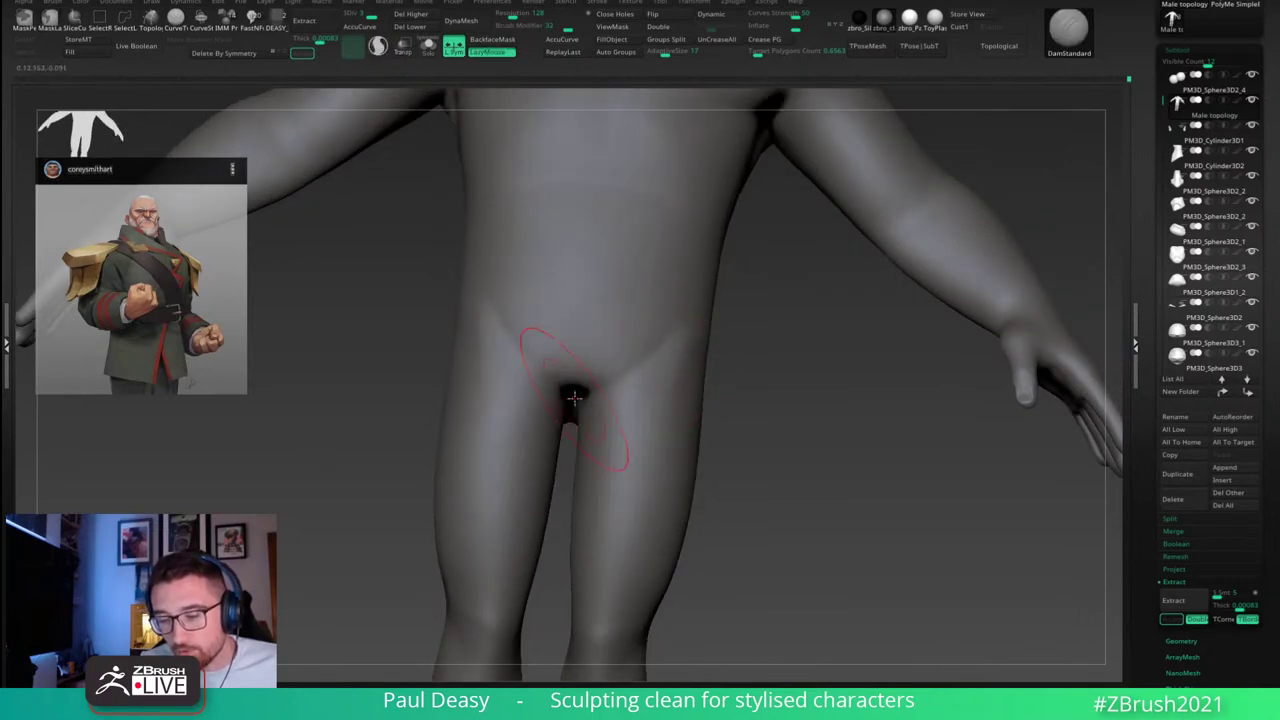
Step: Deepen and extend the groin creases toward the outer hips with the DamStandard brush, adjusting its size
{"action": "right_click_drag", "start_coordinate": [638, 381], "coordinate": [660, 335]}
{"action": "right_click", "coordinate": [625, 400]}
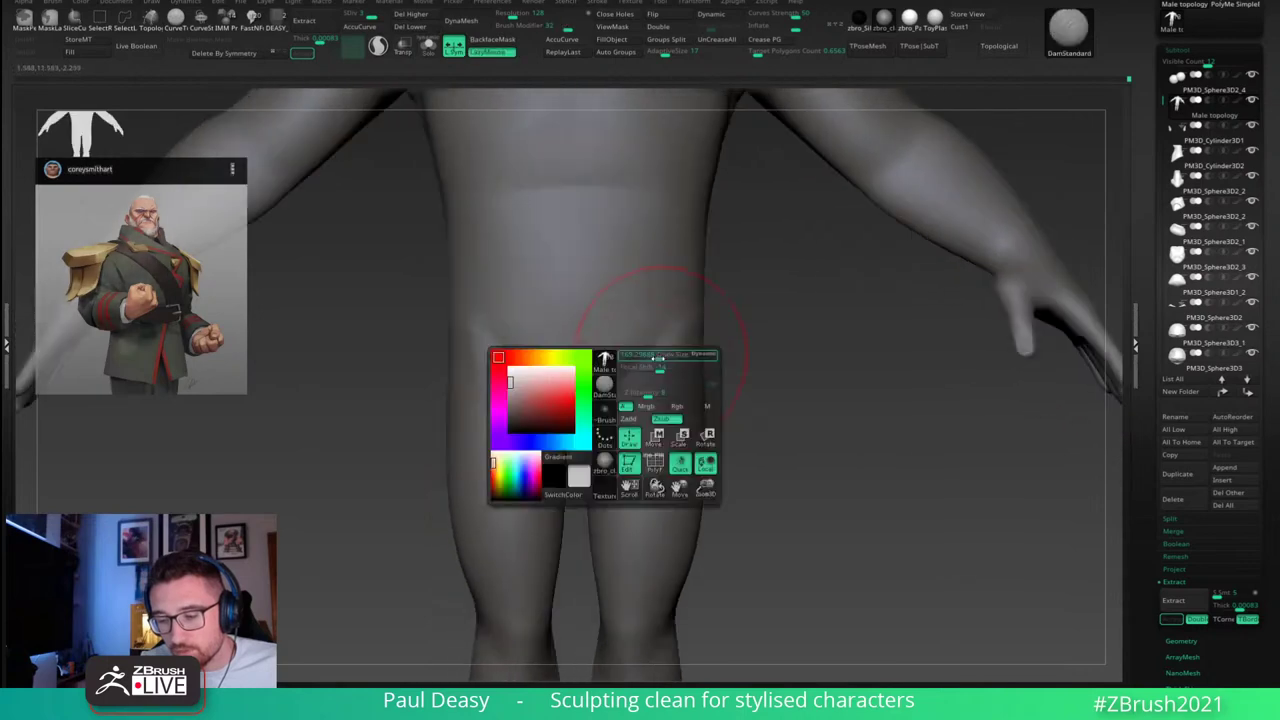
{"action": "right_click_drag", "start_coordinate": [743, 322], "coordinate": [695, 352]}
{"action": "mouse_move", "coordinate": [668, 407]}
{"action": "right_mouse_down"}
{"action": "mouse_move", "coordinate": [729, 383]}
{"action": "mouse_move", "coordinate": [754, 300]}
{"action": "right_mouse_up"}
{"action": "key", "text": "b"}
{"action": "key", "text": "d"}
{"action": "key", "text": "s"}
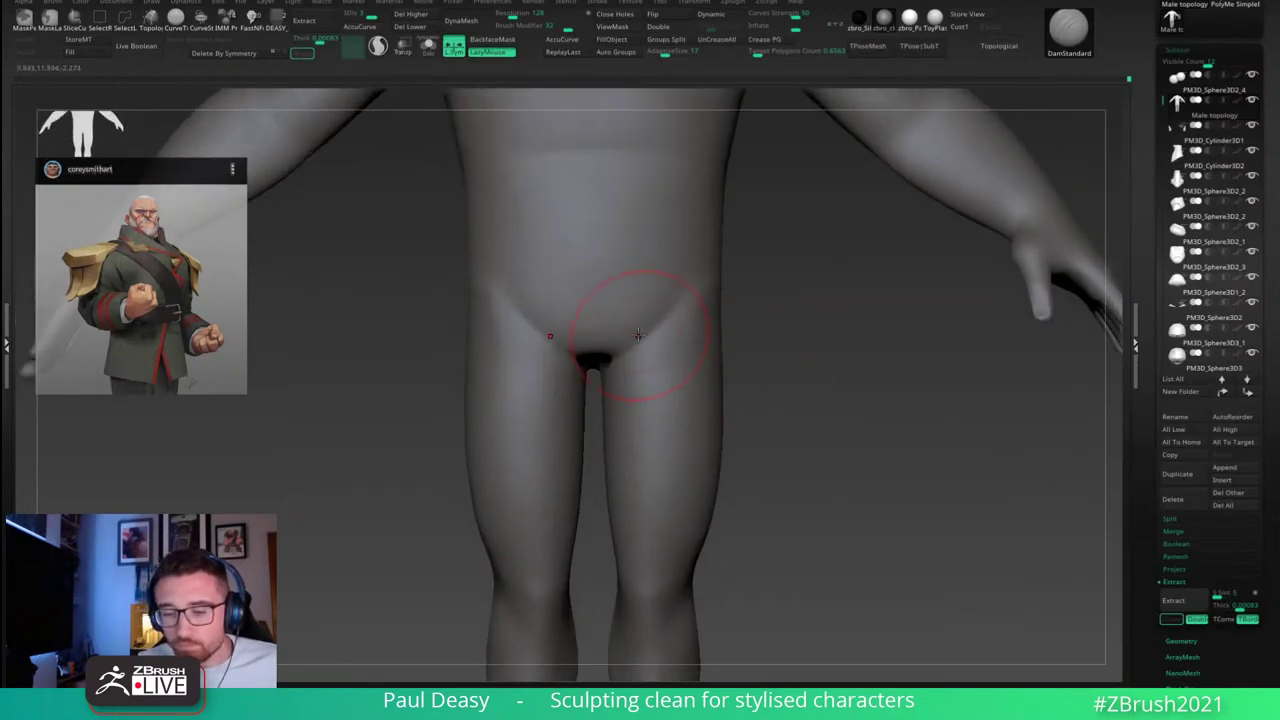
Step: Fill out the underside of the crotch with the Inflat brush and smooth the area
{"action": "key", "text": "b"}
{"action": "key", "text": "i"}
{"action": "key", "text": "n"}
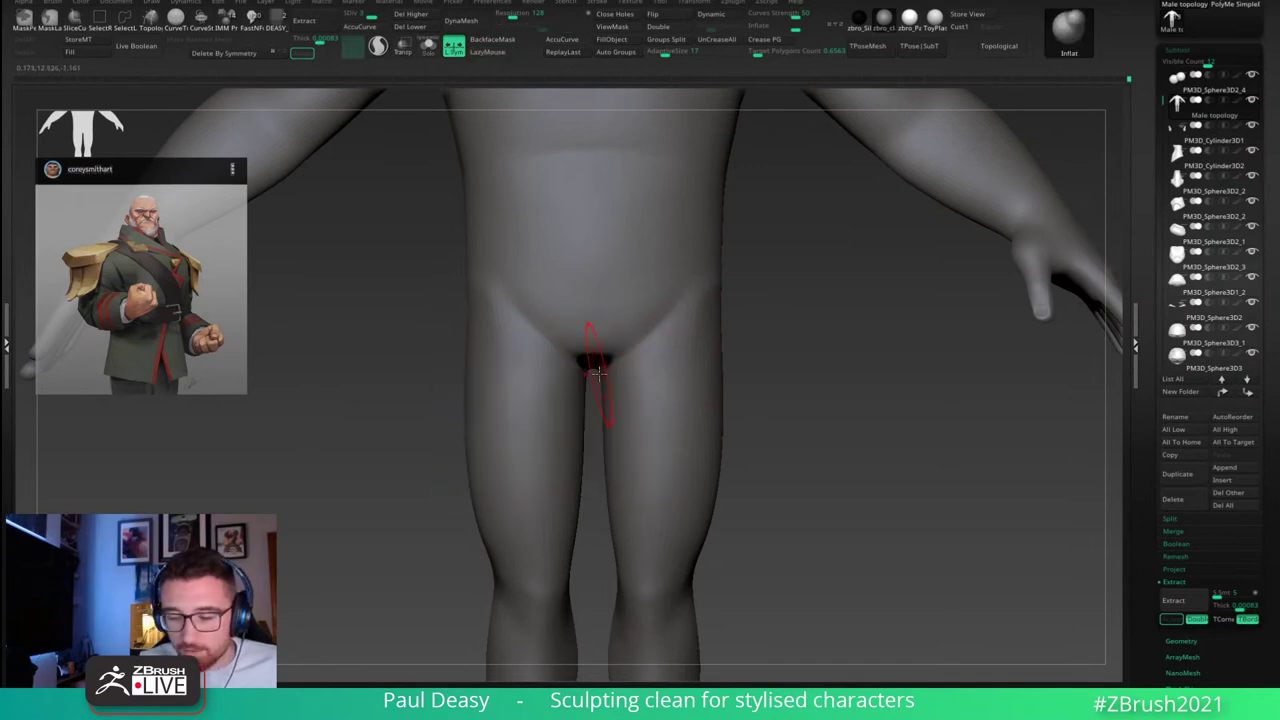
{"action": "right_click_drag", "start_coordinate": [602, 357], "coordinate": [597, 325]}
{"action": "right_click", "coordinate": [597, 325]}
{"action": "left_click_drag", "start_coordinate": [597, 328], "coordinate": [595, 343]}
{"action": "right_click_drag", "start_coordinate": [595, 343], "coordinate": [605, 332]}
{"action": "left_click_drag", "start_coordinate": [605, 332], "coordinate": [597, 339], "text": "shift"}
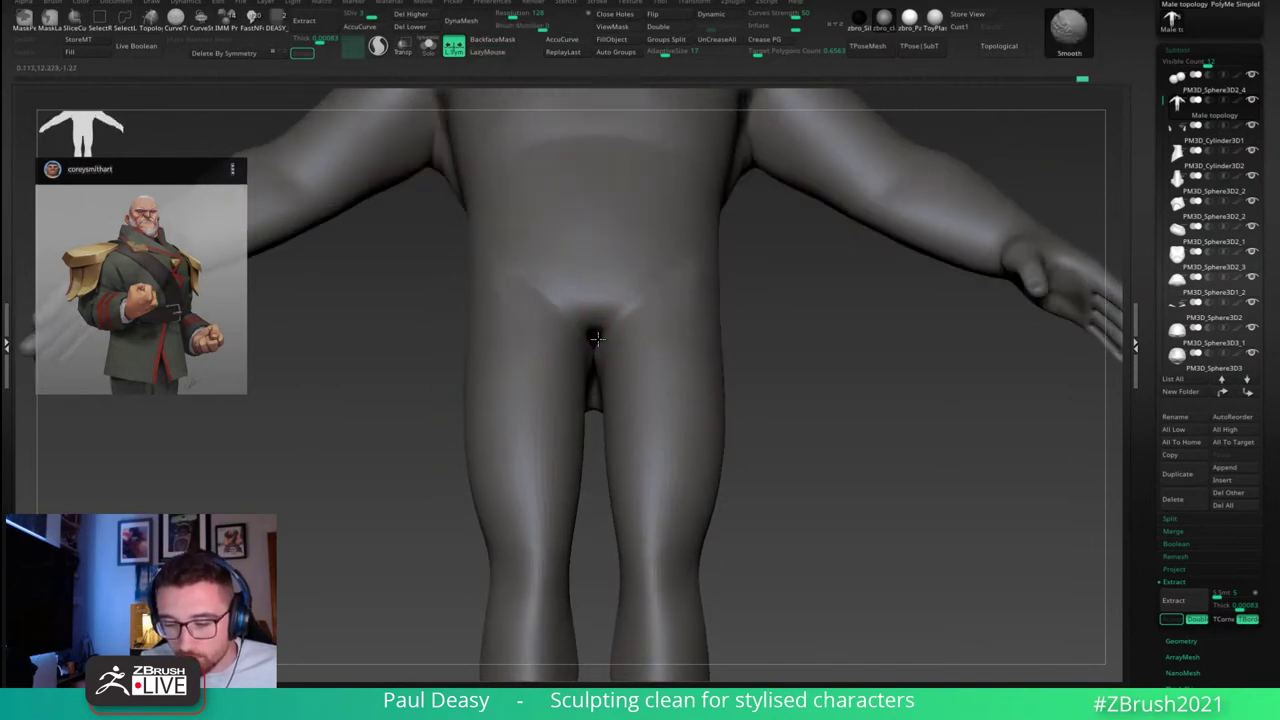
Step: Lower the body's subdivision level and smooth the blocky surface between the upper thighs
{"action": "right_click_drag", "start_coordinate": [597, 365], "coordinate": [606, 345]}
{"action": "key", "text": "shift+d"}
{"action": "key", "text": "shift+d"}
{"action": "left_click_drag", "start_coordinate": [603, 357], "coordinate": [597, 362], "text": "shift"}
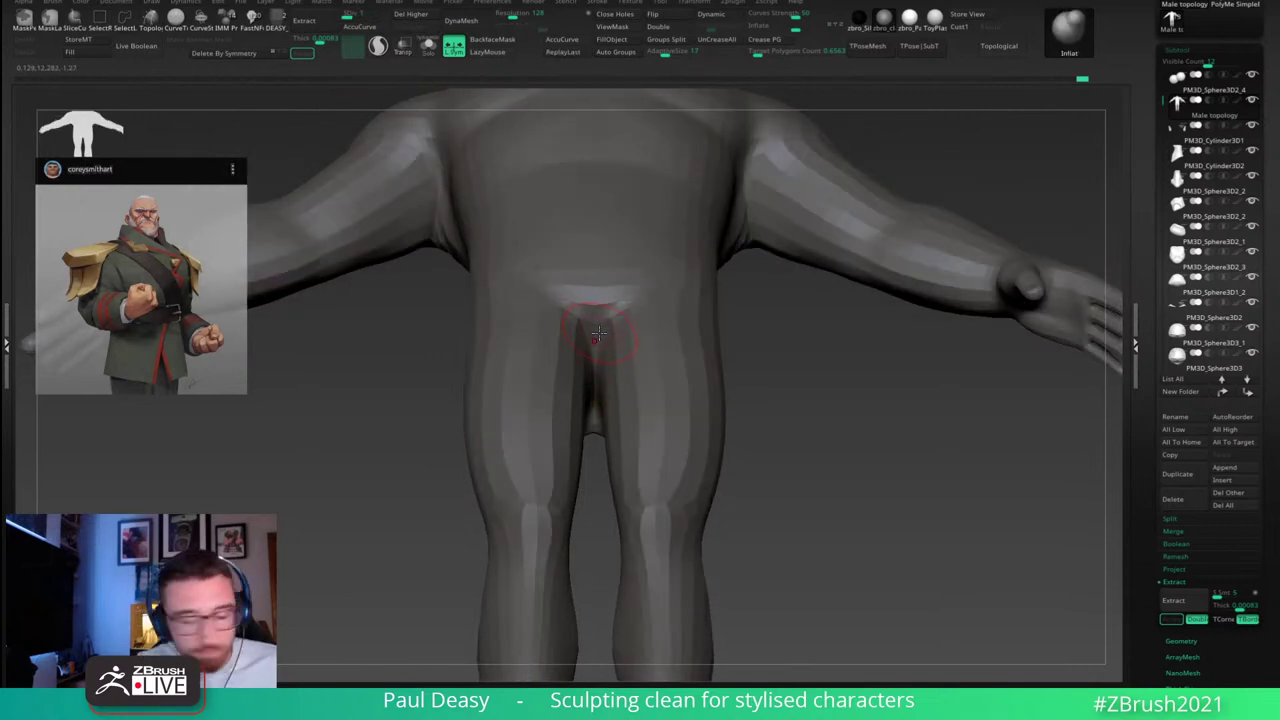
{"action": "key", "text": "d"}
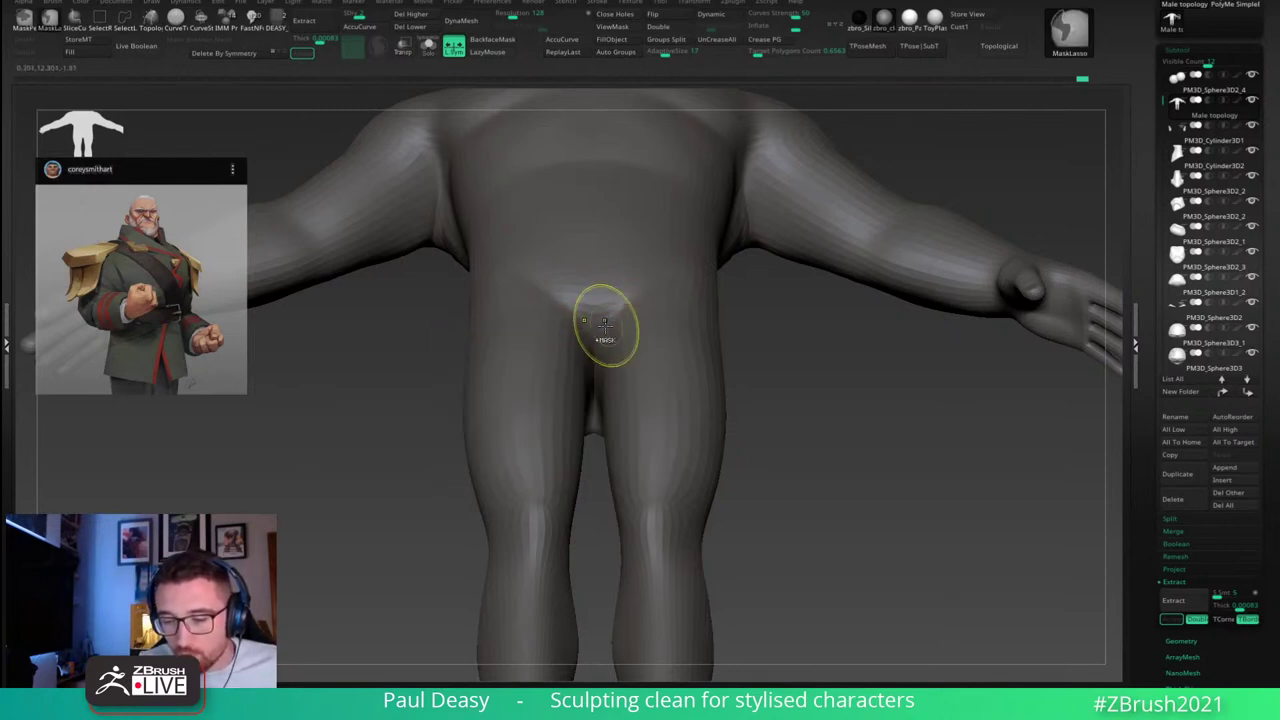
{"action": "mouse_move", "coordinate": [600, 321]}
{"action": "right_mouse_down"}
{"action": "mouse_move", "coordinate": [603, 380]}
{"action": "mouse_move", "coordinate": [595, 312]}
{"action": "right_mouse_up"}
{"action": "mouse_move", "coordinate": [800, 420]}
{"action": "left_mouse_down"}
{"action": "mouse_move", "coordinate": [801, 392]}
{"action": "mouse_move", "coordinate": [802, 433]}
{"action": "left_mouse_up"}
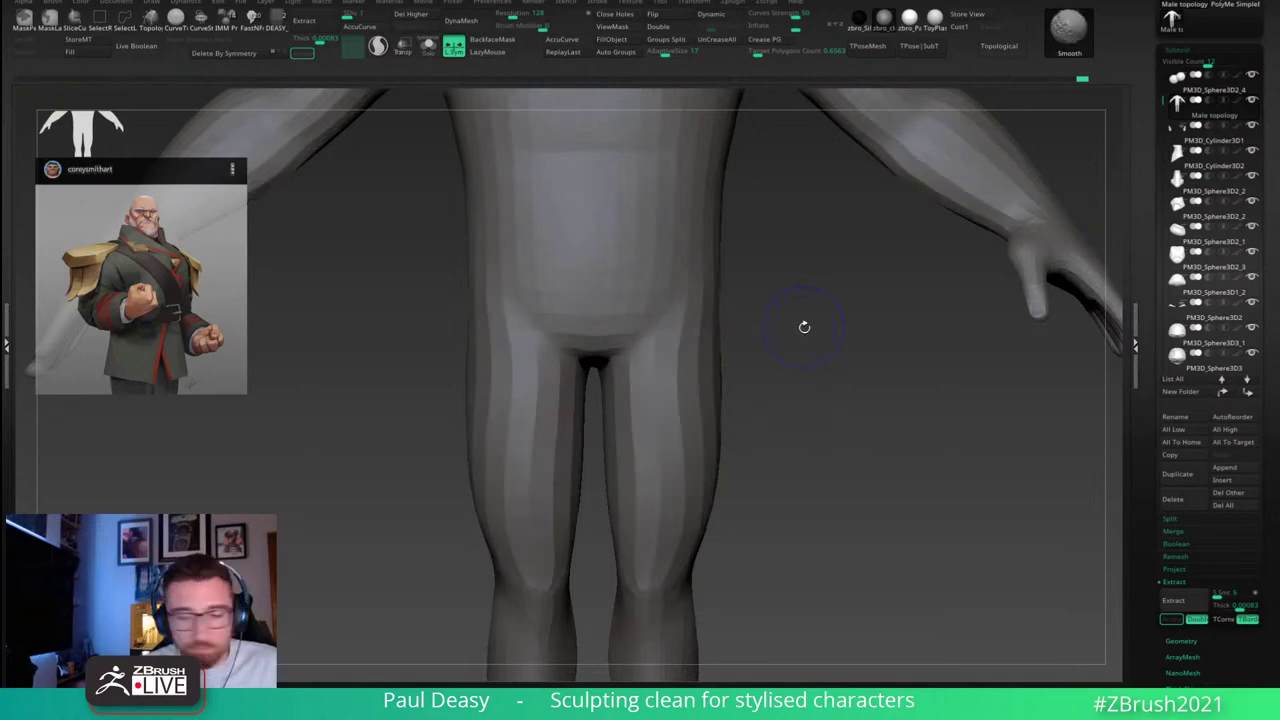
Step: Display the polyframe and shift the edges along the groin crease with the Move brush at subdivision level 1, adjusting the brush size
{"action": "key", "text": "shift+f"}
{"action": "key", "text": "space"}
{"action": "left_click_drag", "start_coordinate": [790, 332], "coordinate": [763, 308]}
{"action": "key", "text": "space"}
{"action": "right_click_drag", "start_coordinate": [667, 300], "coordinate": [755, 303]}
{"action": "key", "text": "b"}
{"action": "key", "text": "m"}
{"action": "key", "text": "v"}
{"action": "key", "text": "space"}
{"action": "key", "text": "space"}
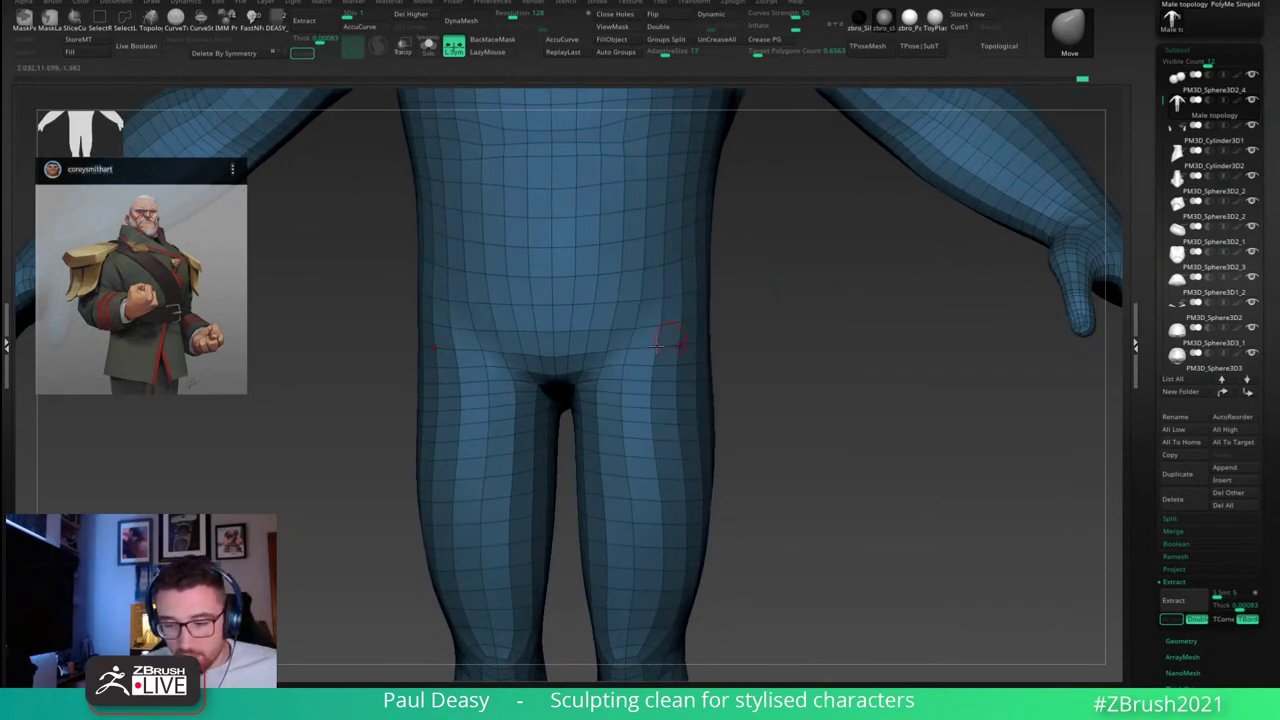
{"action": "right_click_drag", "start_coordinate": [621, 364], "coordinate": [618, 357]}
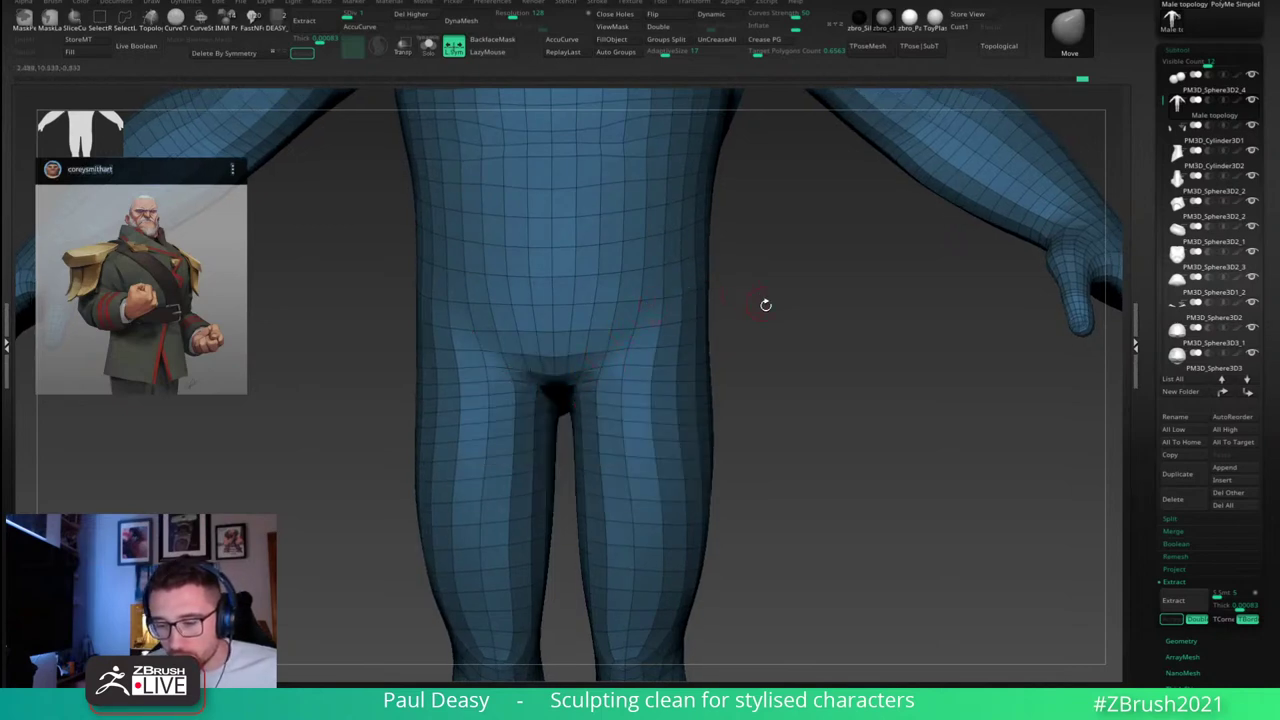
Step: Refine the hip and upper thigh shape from an angle with the Move brush and return the mesh to subdivision level 4
{"action": "right_click_drag", "start_coordinate": [766, 303], "coordinate": [651, 304]}
{"action": "right_click_drag", "start_coordinate": [798, 406], "coordinate": [750, 300]}
{"action": "right_click_drag", "start_coordinate": [832, 337], "coordinate": [715, 385]}
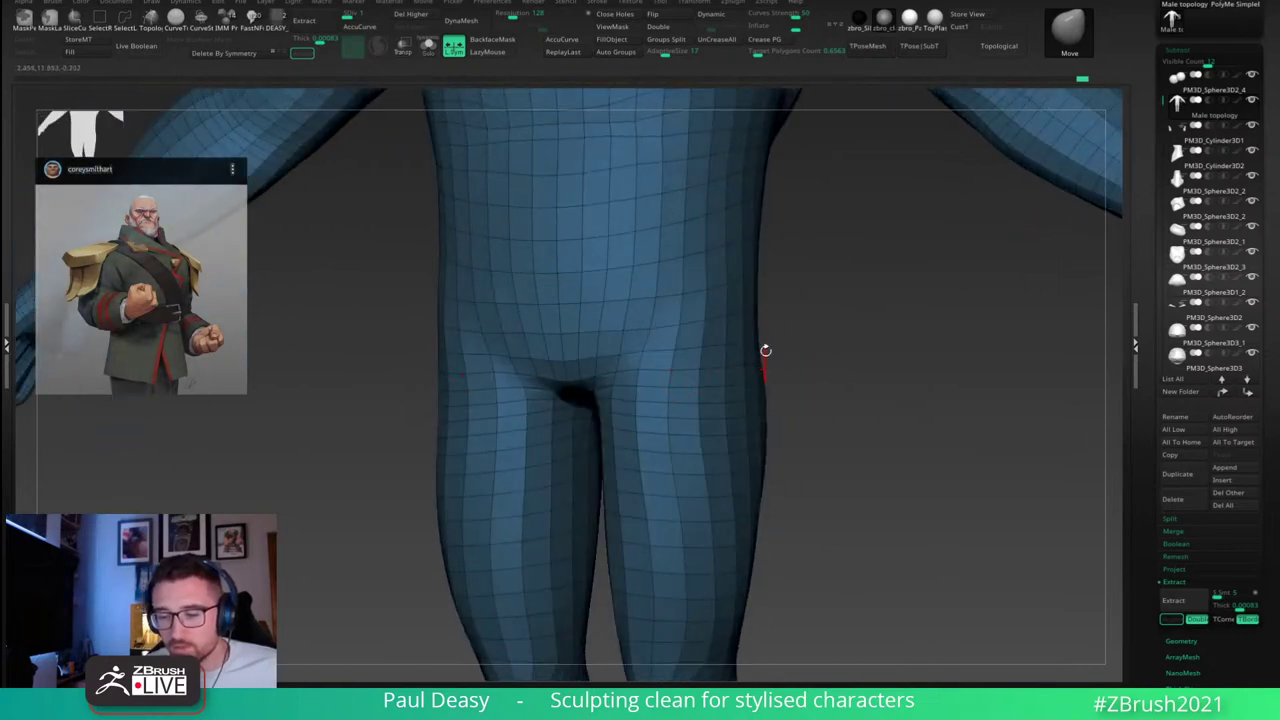
{"action": "right_click_drag", "start_coordinate": [792, 337], "coordinate": [812, 354]}
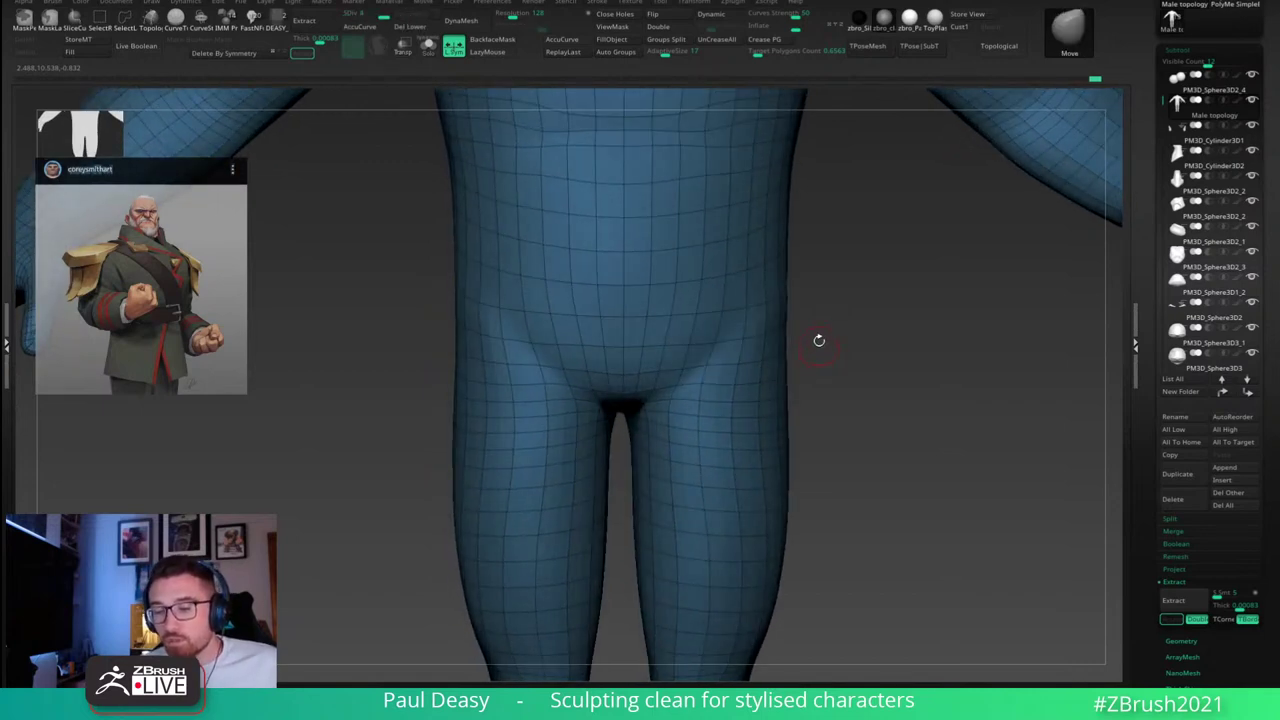
{"action": "key", "text": "s"}
{"action": "left_click_drag", "start_coordinate": [817, 338], "coordinate": [823, 337]}
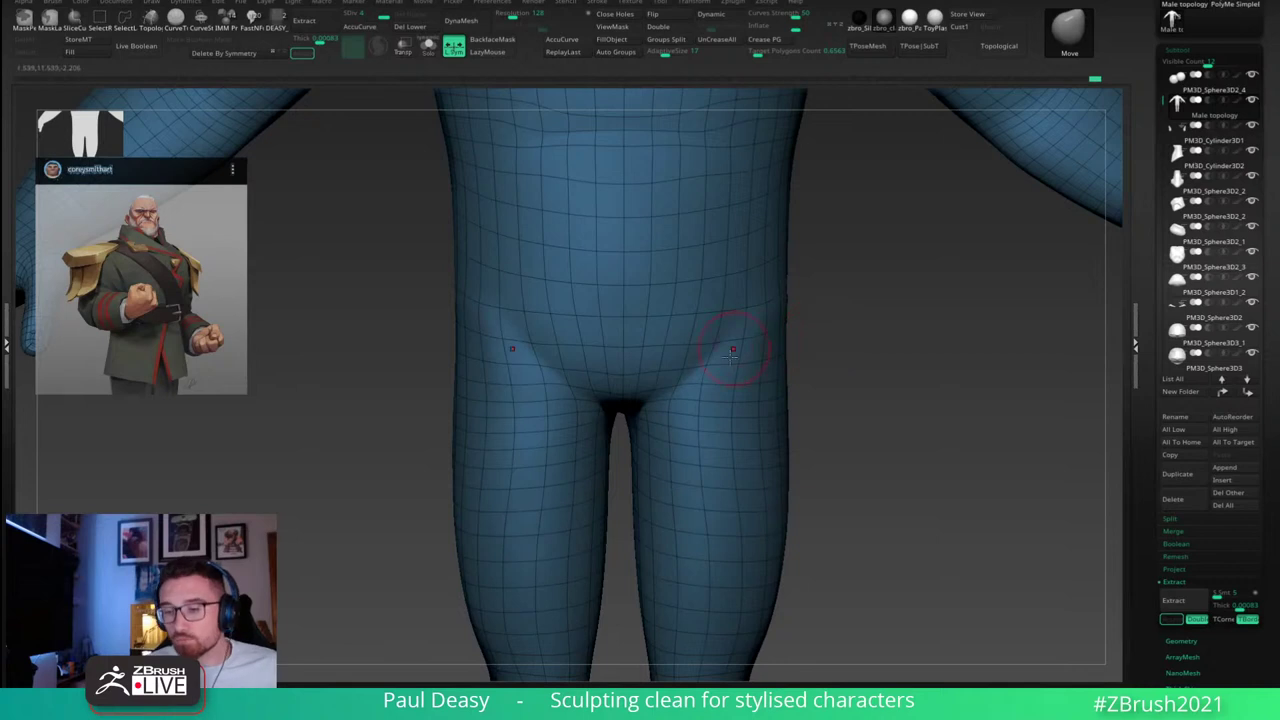
Step: Hide the polyframe and refine the groin creases on the shaded surface with the Move brush
{"action": "key", "text": "shift+f"}
{"action": "right_click_drag", "start_coordinate": [722, 352], "coordinate": [736, 314]}
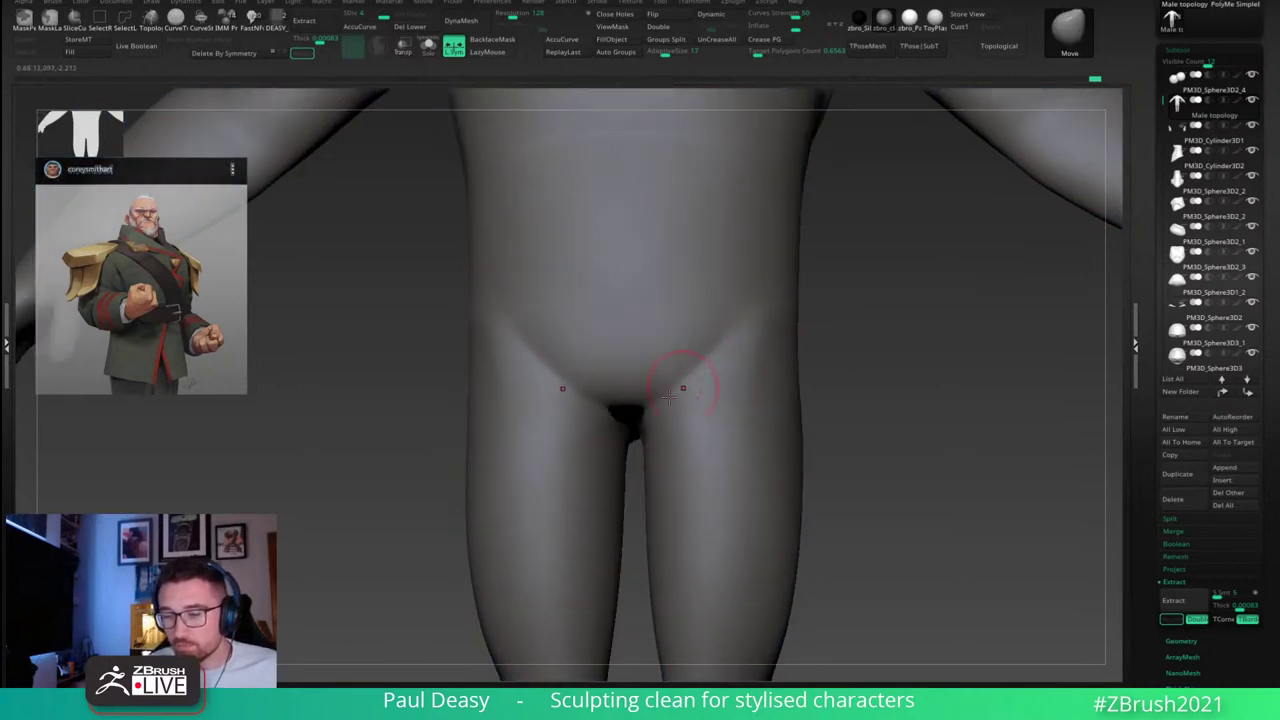
{"action": "right_click_drag", "start_coordinate": [718, 365], "coordinate": [851, 360], "text": "shift"}
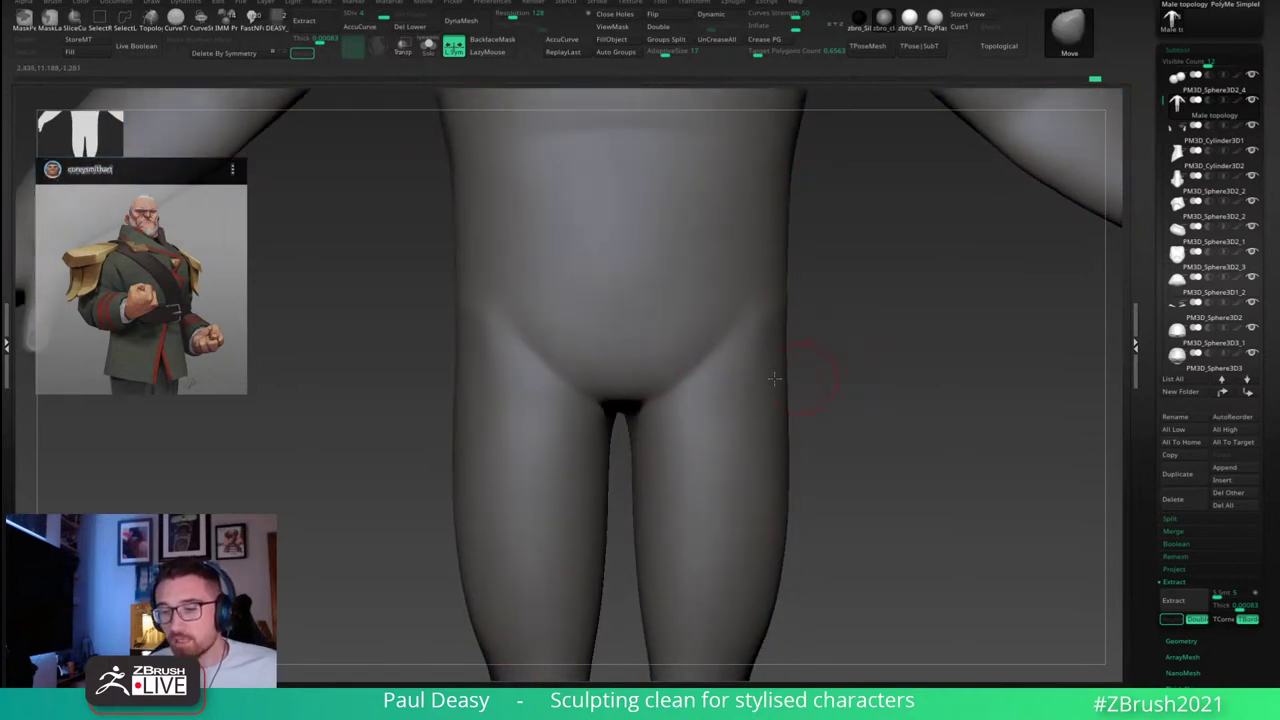
{"action": "key", "text": "space"}
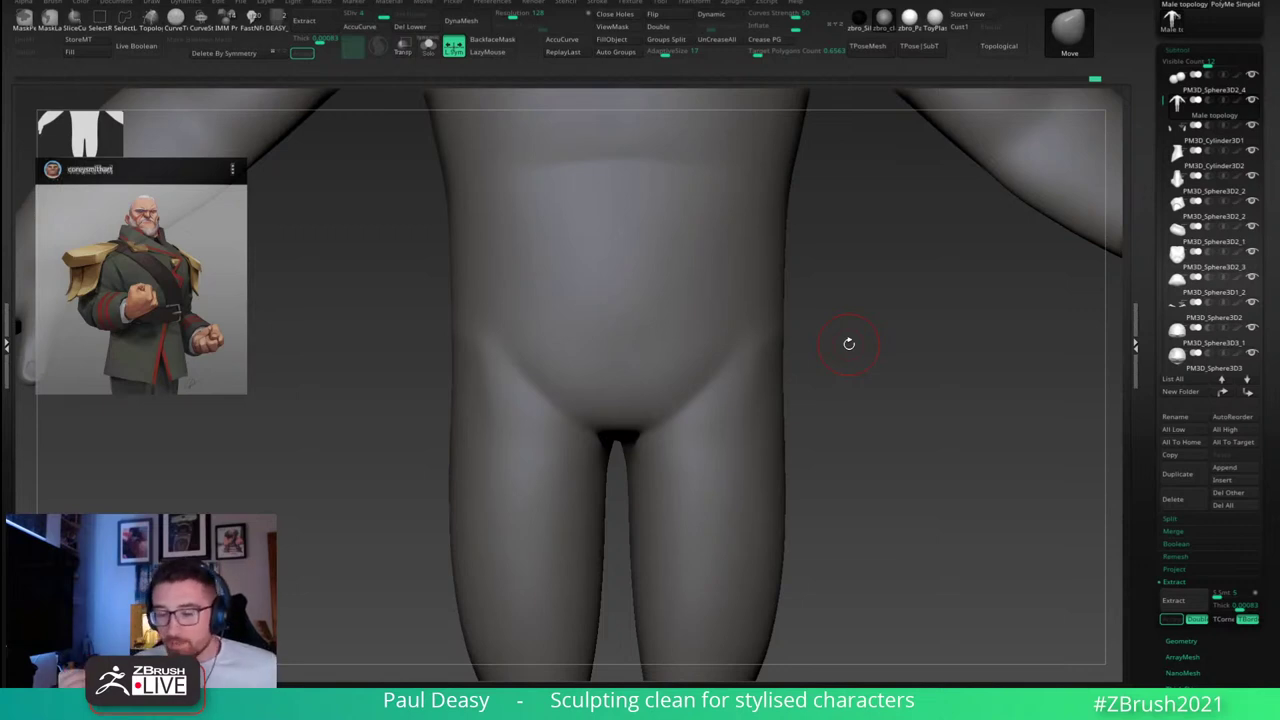
Step: With the polyframe shown, reposition the crotch and upper thigh edges at subdivision level 1, then restore level 4 and hide the polyframe
{"action": "key", "text": "shift+f"}
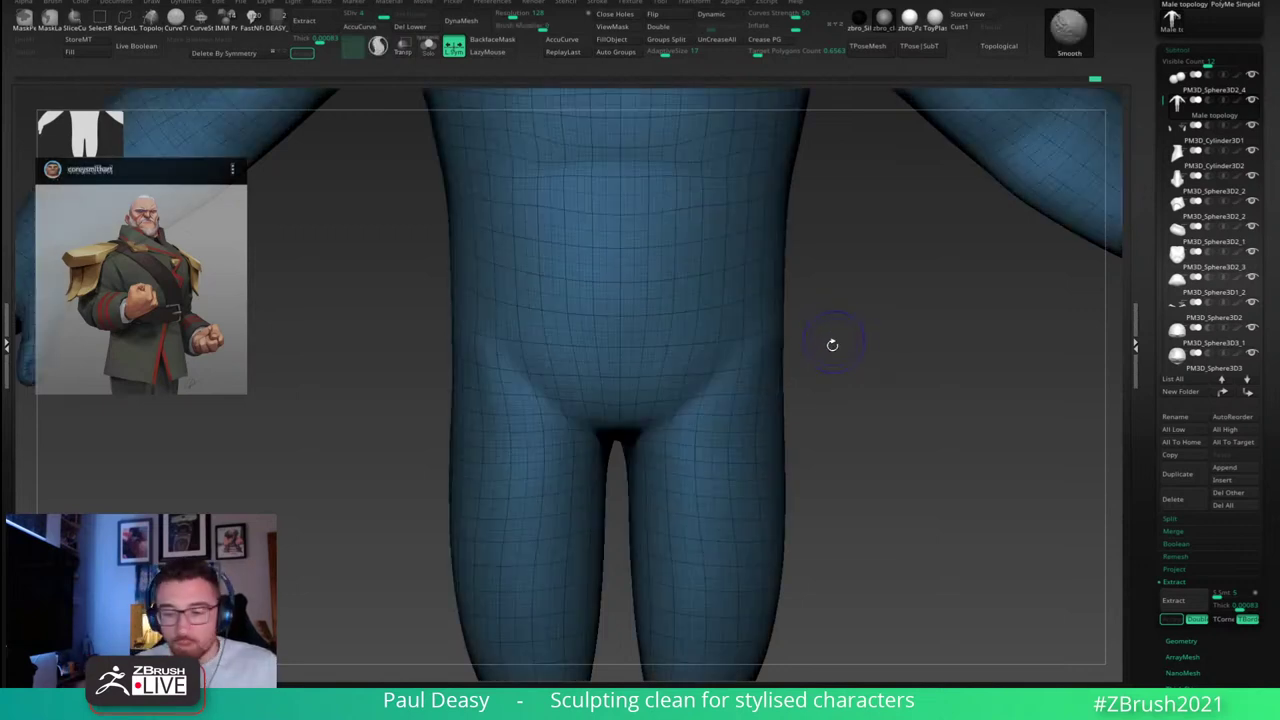
{"action": "mouse_move", "coordinate": [826, 415]}
{"action": "left_mouse_down", "text": "alt"}
{"action": "mouse_move", "coordinate": [814, 307]}
{"action": "mouse_move", "coordinate": [823, 318]}
{"action": "left_mouse_up", "text": "alt"}
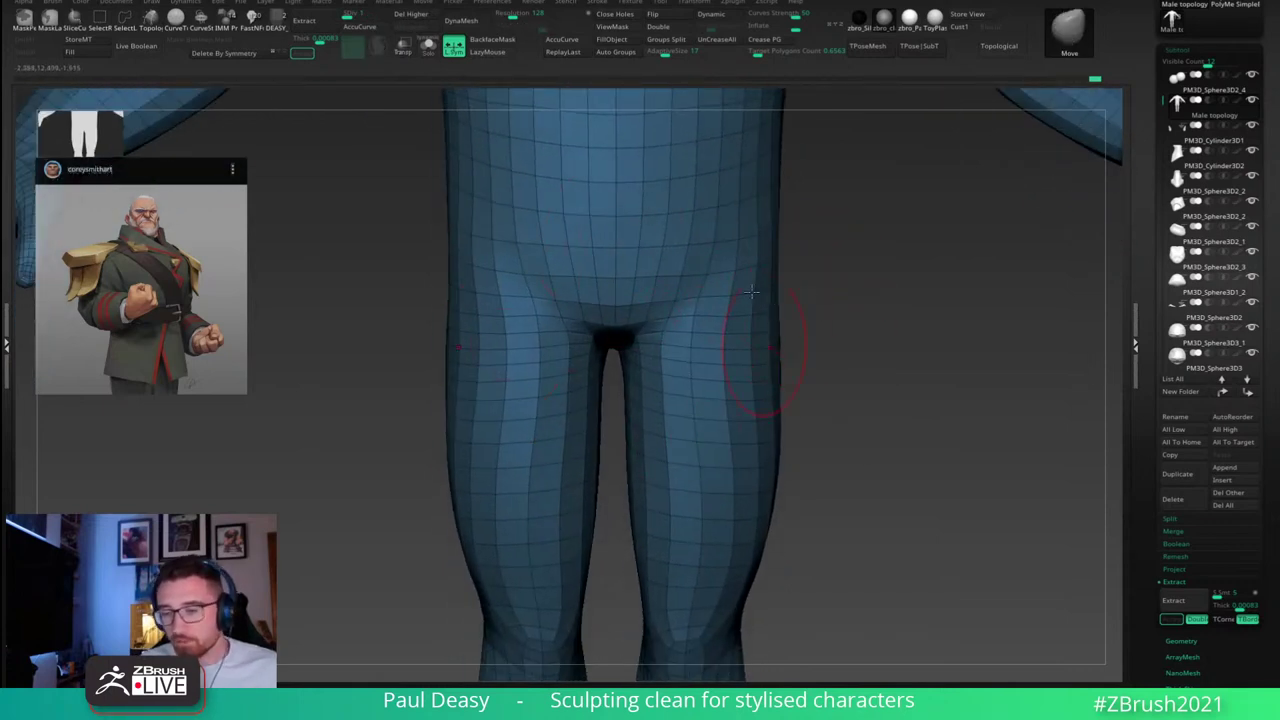
{"action": "left_click_drag", "start_coordinate": [831, 329], "coordinate": [838, 349]}
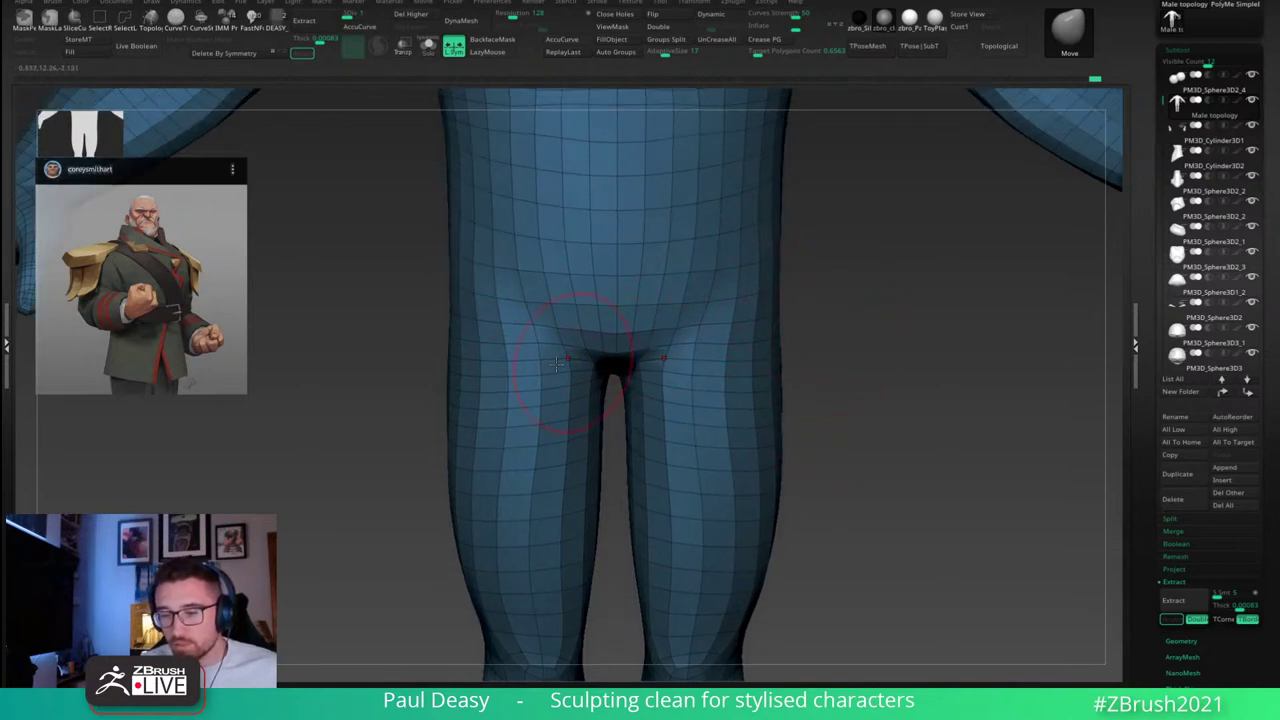
{"action": "left_click_drag", "start_coordinate": [702, 424], "coordinate": [717, 412]}
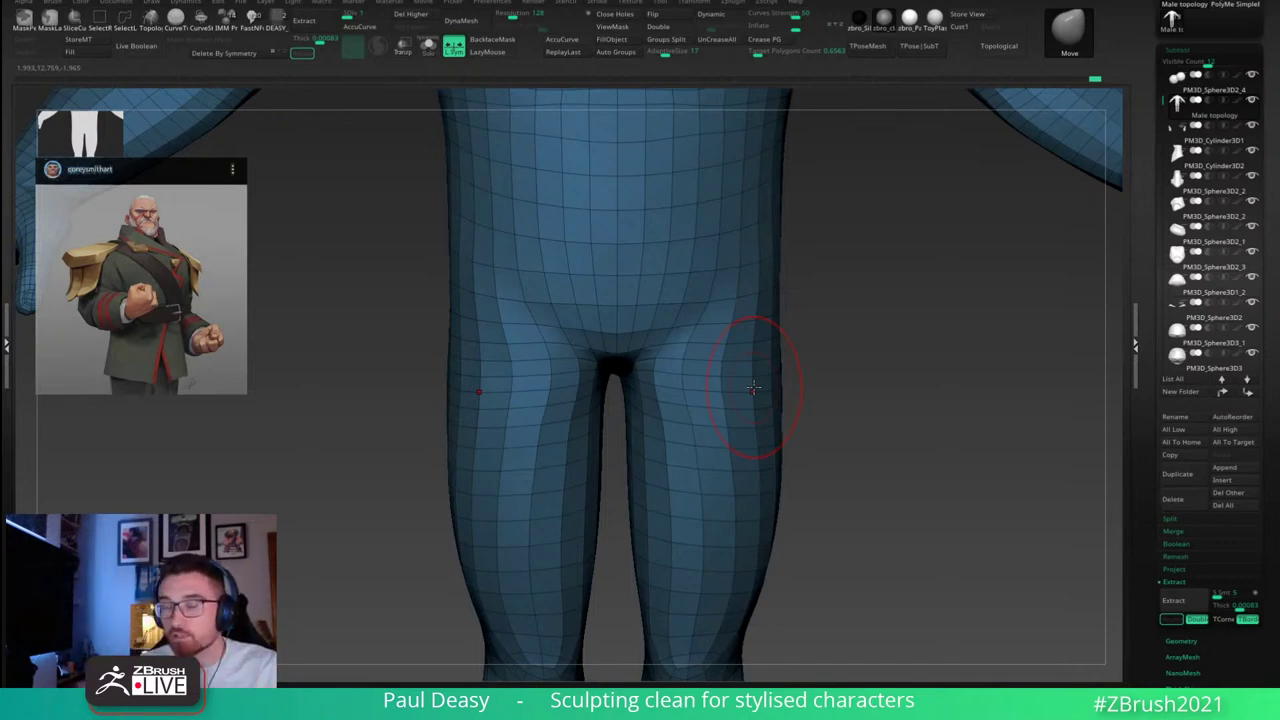
{"action": "left_click_drag", "start_coordinate": [824, 343], "coordinate": [847, 390]}
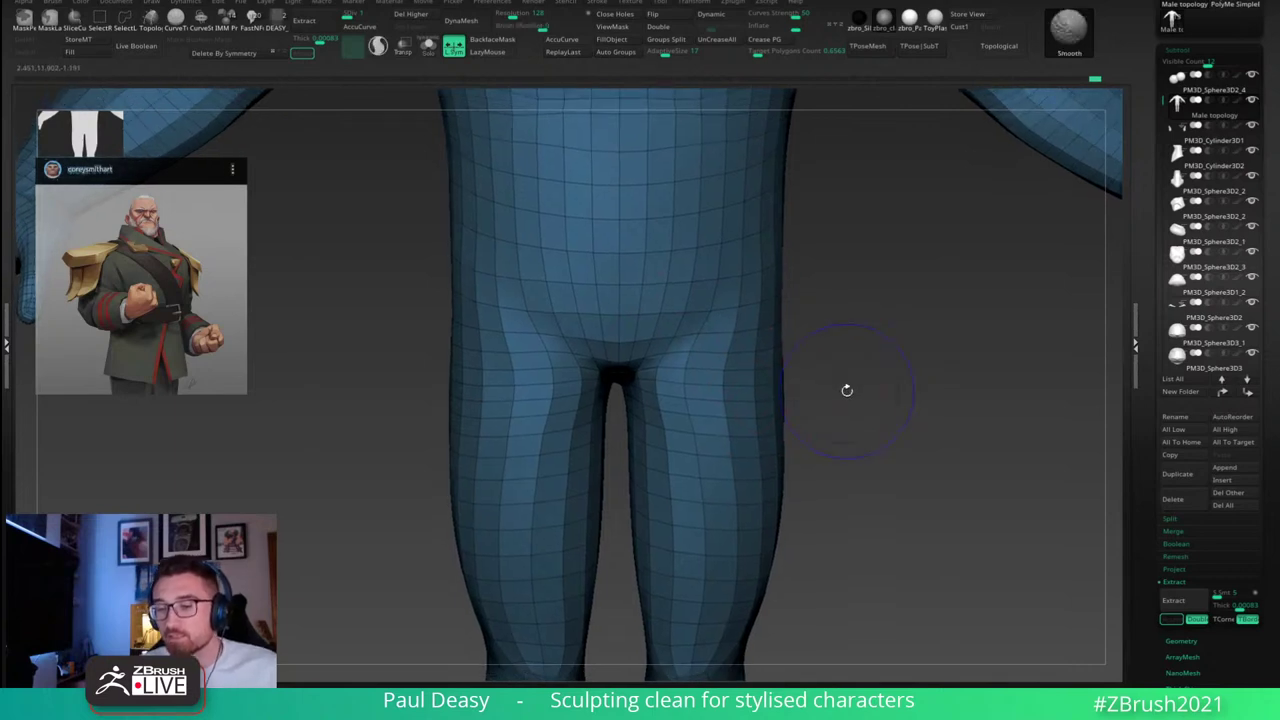
{"action": "key", "text": "ctrl+d"}
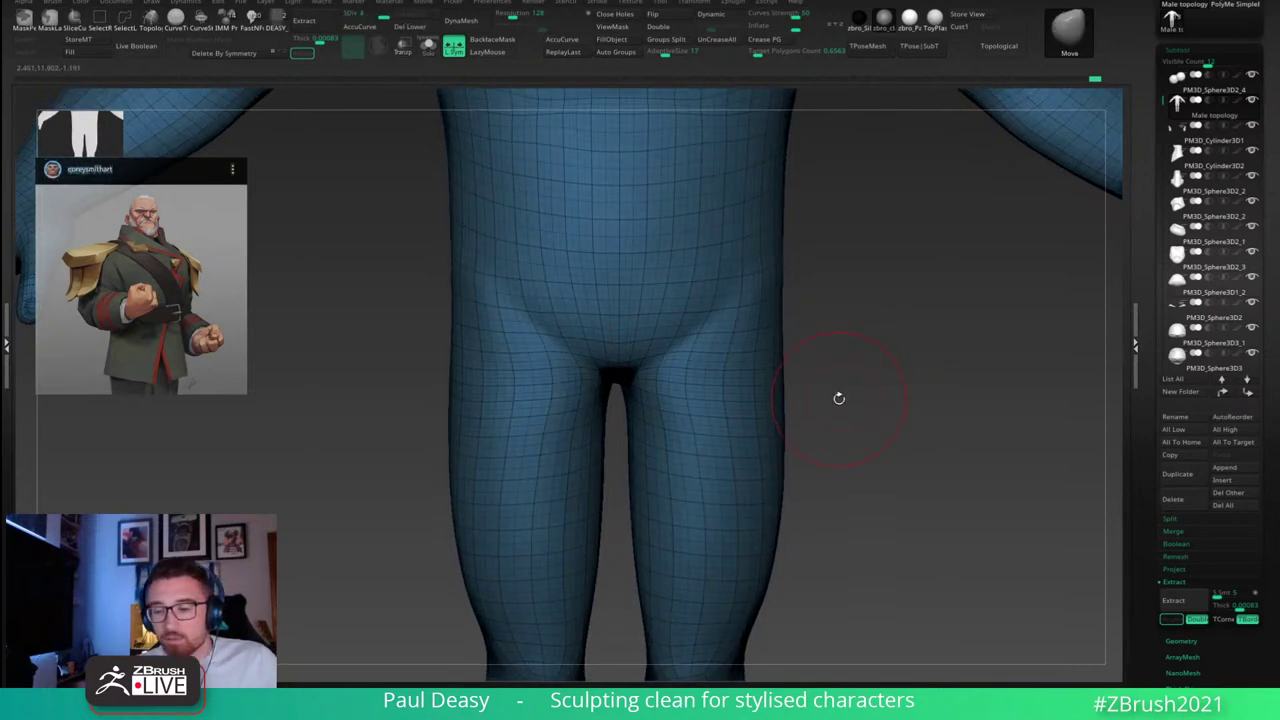
{"action": "key", "text": "shift+f"}
Step: Reshape the underside of the crotch with the Move brush at subdivision level 1, viewing the body from below
{"action": "right_click", "coordinate": [839, 397]}
{"action": "right_click_drag", "start_coordinate": [839, 397], "coordinate": [841, 354], "text": "ctrl"}
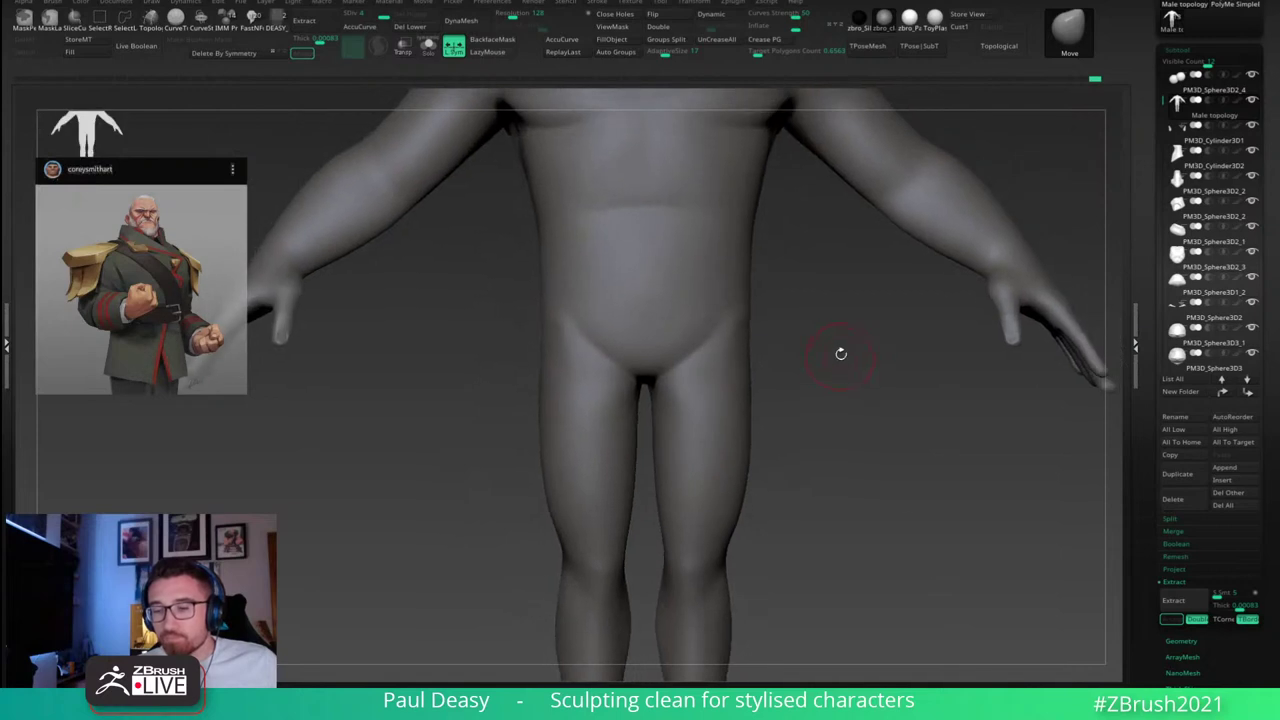
{"action": "left_click_drag", "start_coordinate": [841, 354], "coordinate": [851, 394], "text": "alt"}
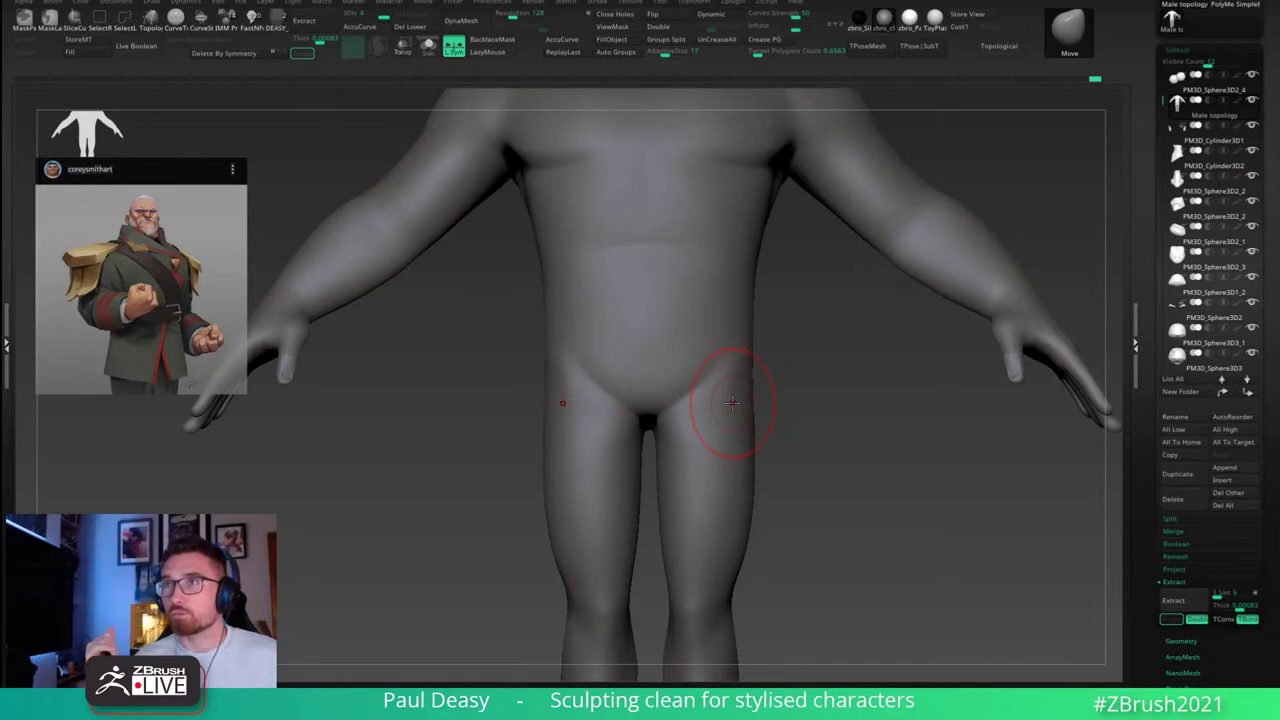
{"action": "left_click_drag", "start_coordinate": [810, 399], "coordinate": [791, 397]}
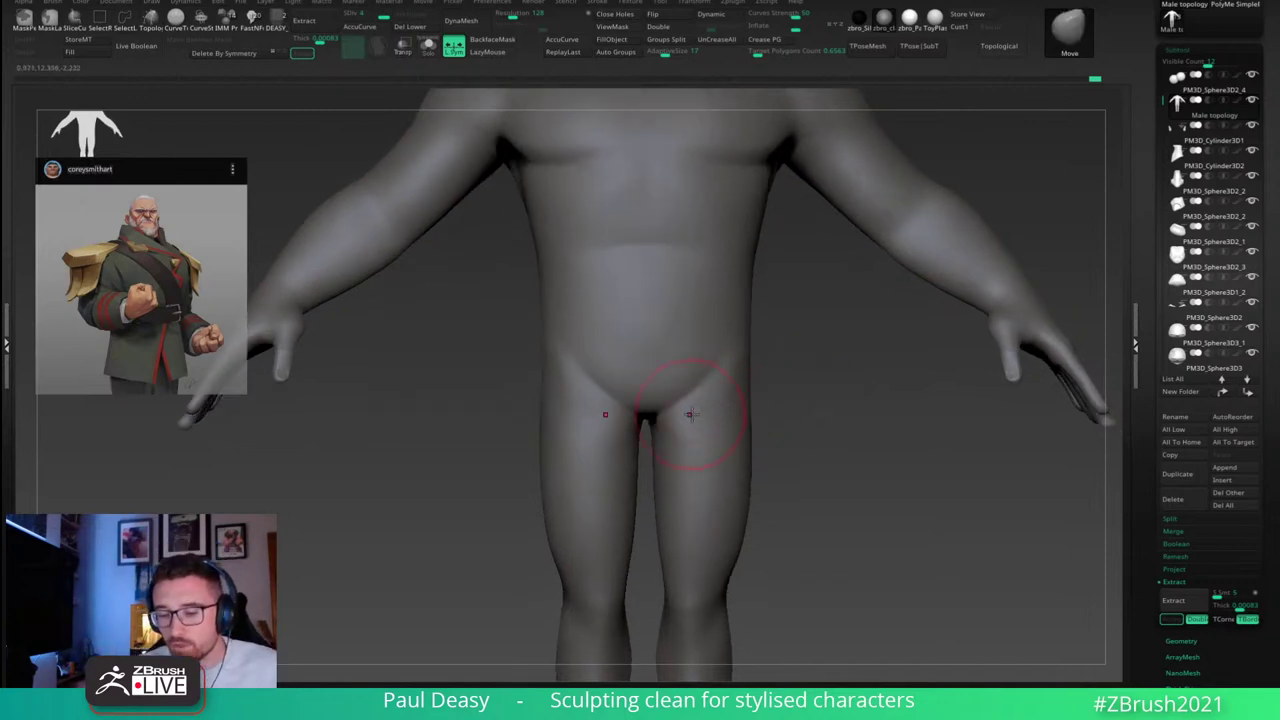
{"action": "right_click_drag", "start_coordinate": [691, 414], "coordinate": [671, 402]}
{"action": "key", "text": "shift+d"}
{"action": "key", "text": "shift+d"}
{"action": "key", "text": "shift+d"}
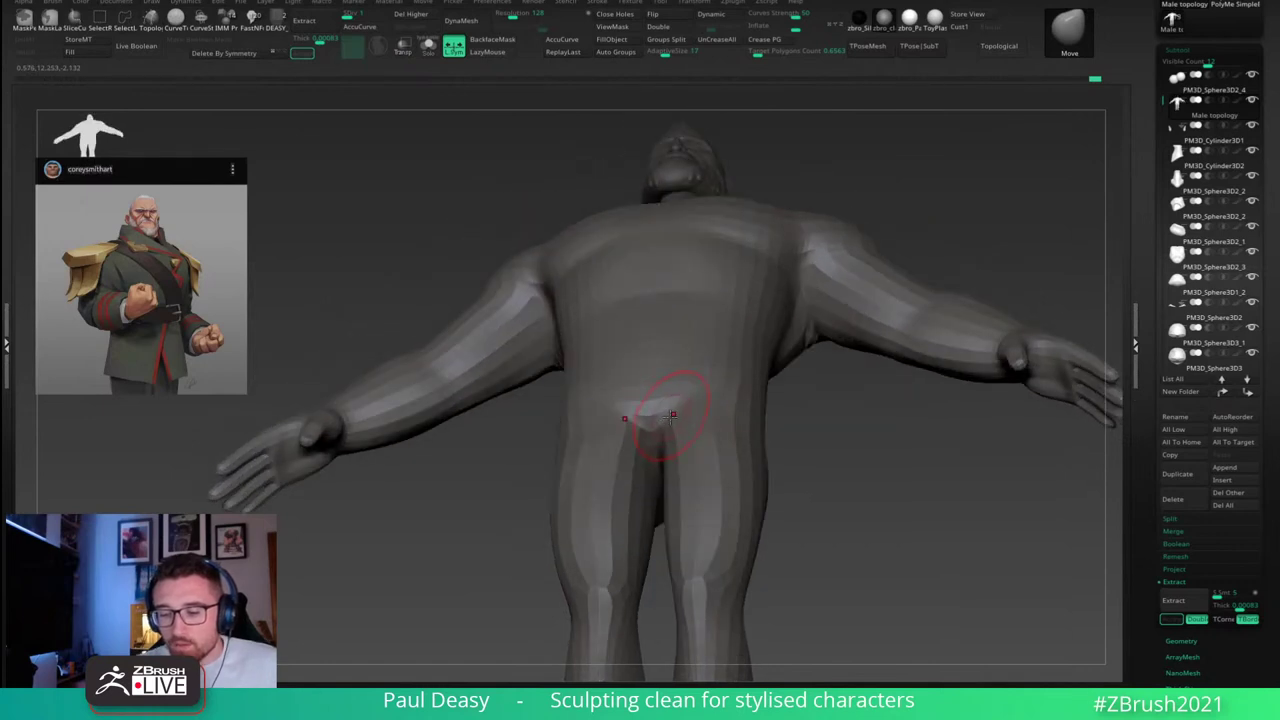
{"action": "left_click_drag", "start_coordinate": [671, 416], "coordinate": [670, 421]}
{"action": "right_click_drag", "start_coordinate": [678, 409], "coordinate": [694, 466], "text": "shift"}
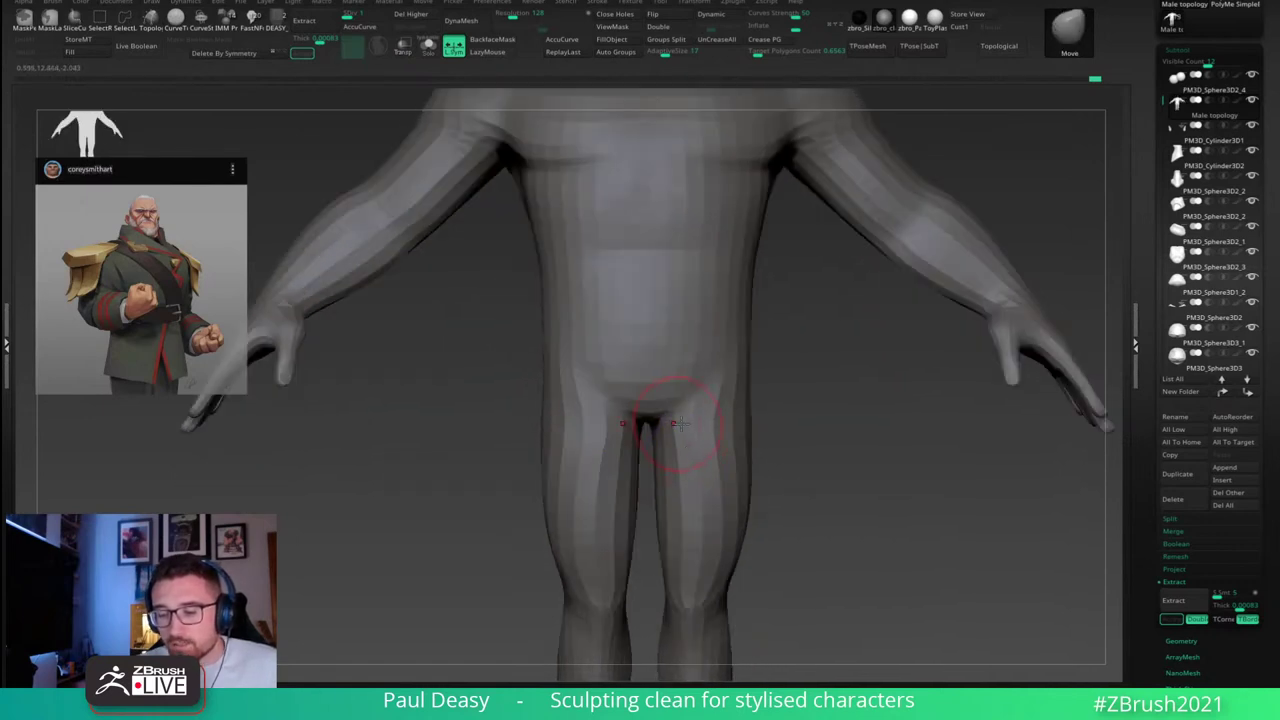
Step: Adjust the top of the inner thighs beside the crotch with the Move brush and return to subdivision level 4
{"action": "mouse_move", "coordinate": [676, 424]}
{"action": "right_mouse_down"}
{"action": "mouse_move", "coordinate": [663, 409]}
{"action": "mouse_move", "coordinate": [700, 380]}
{"action": "right_mouse_up"}
{"action": "key", "text": "ctrl"}
{"action": "key", "text": "space"}
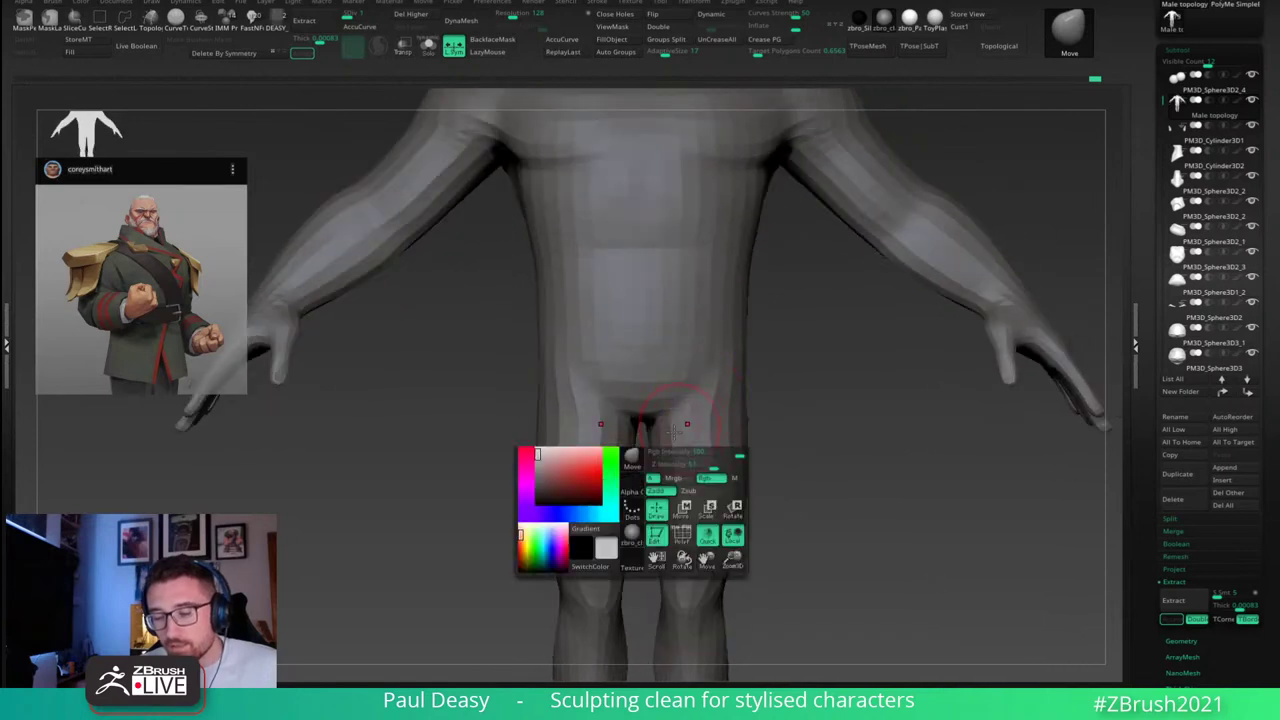
{"action": "key", "text": "f"}
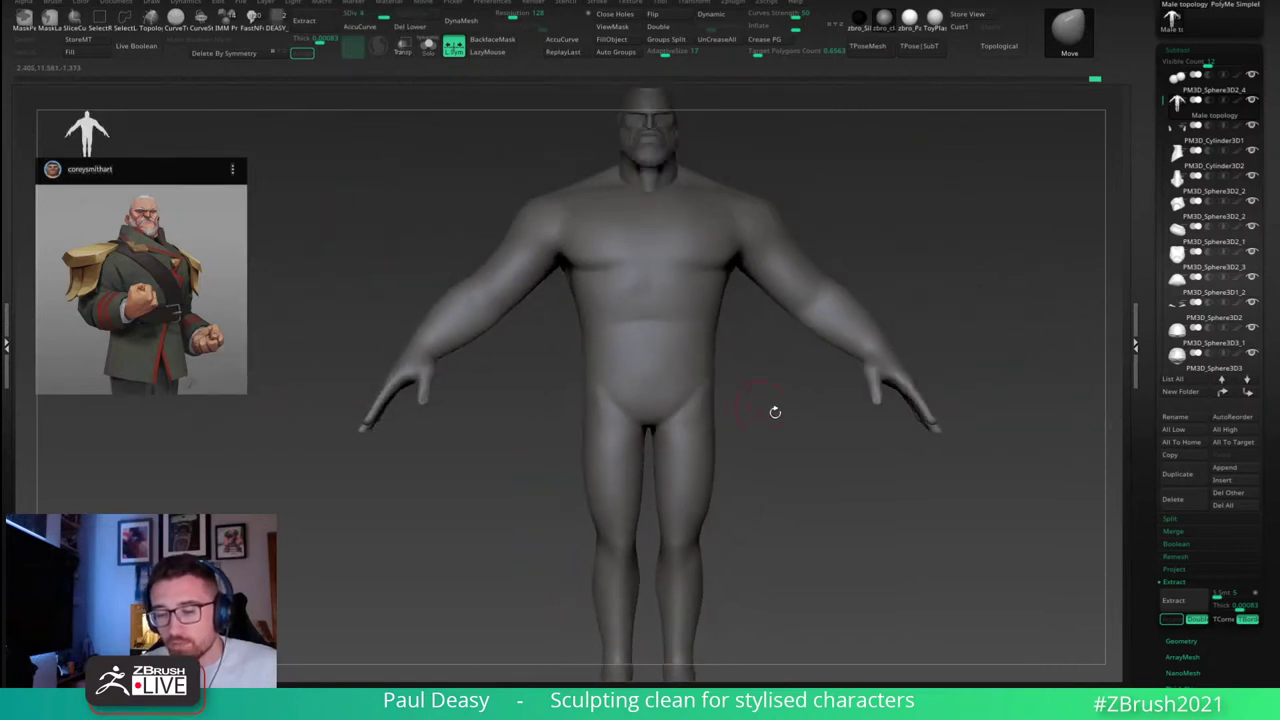
{"action": "right_click_drag", "start_coordinate": [775, 412], "coordinate": [786, 472]}
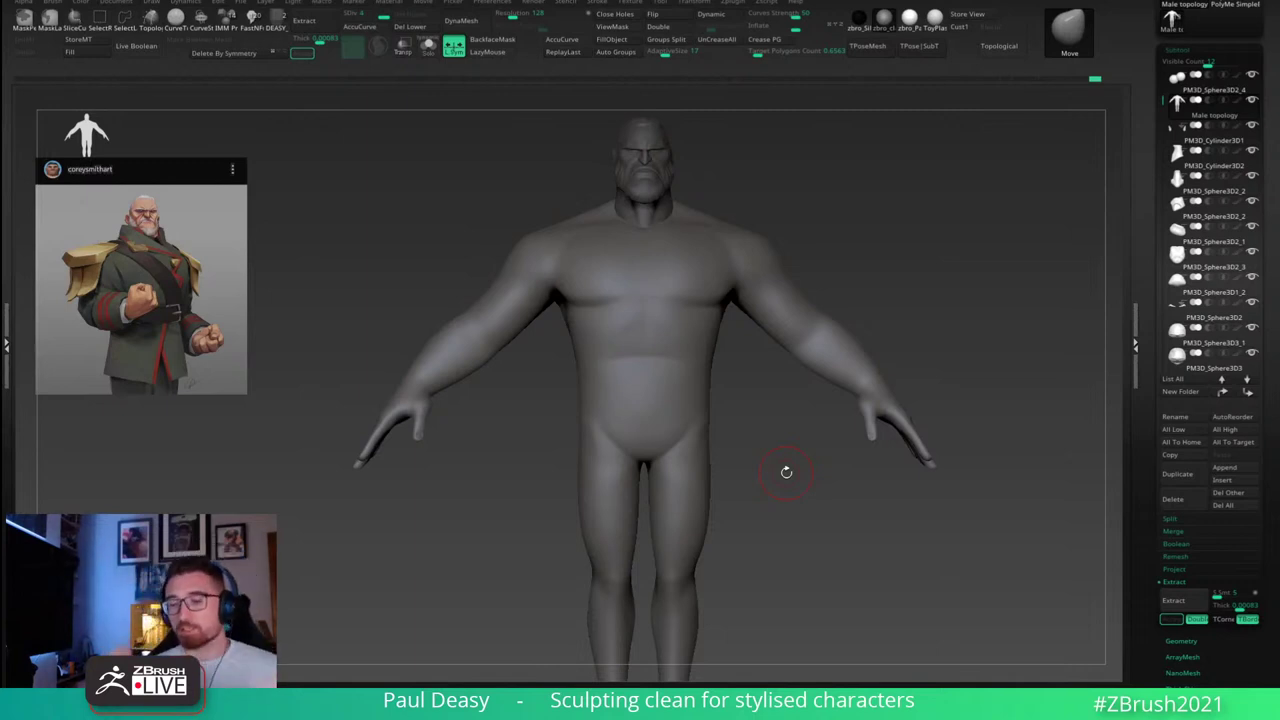
{"action": "left_click_drag", "start_coordinate": [769, 457], "coordinate": [771, 437], "text": "alt"}
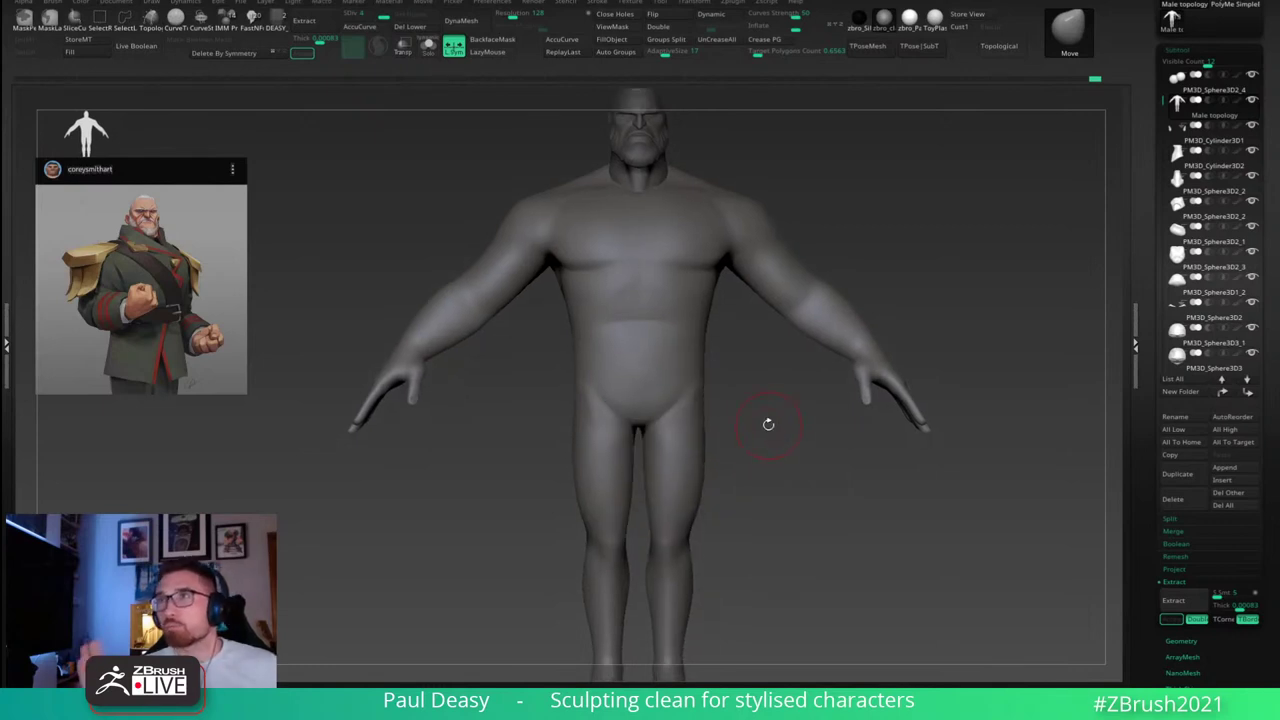
{"action": "mouse_move", "coordinate": [760, 430]}
{"action": "left_mouse_down"}
{"action": "mouse_move", "coordinate": [763, 416]}
{"action": "mouse_move", "coordinate": [777, 431]}
{"action": "left_mouse_up"}
Step: Define the groin creases between the lower belly and upper thighs with the DamStandard brush
{"action": "key", "text": "b"}
{"action": "key", "text": "d"}
{"action": "key", "text": "s"}
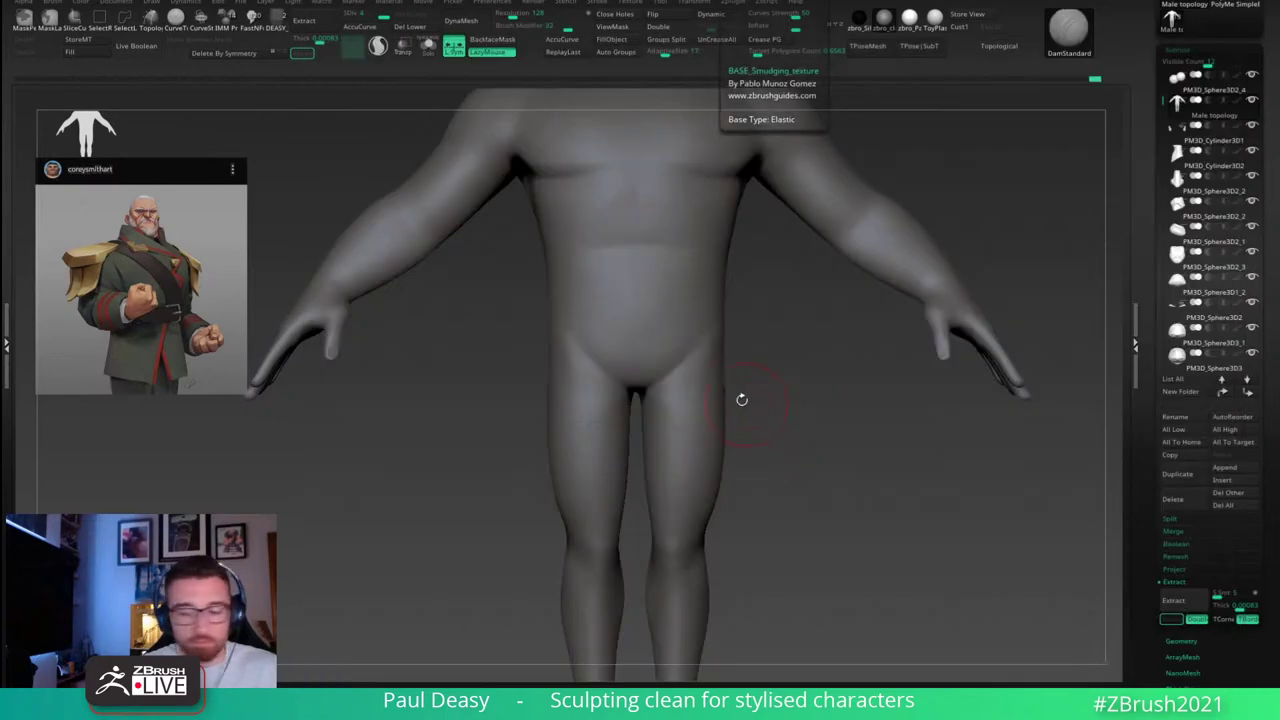
{"action": "key", "text": "space"}
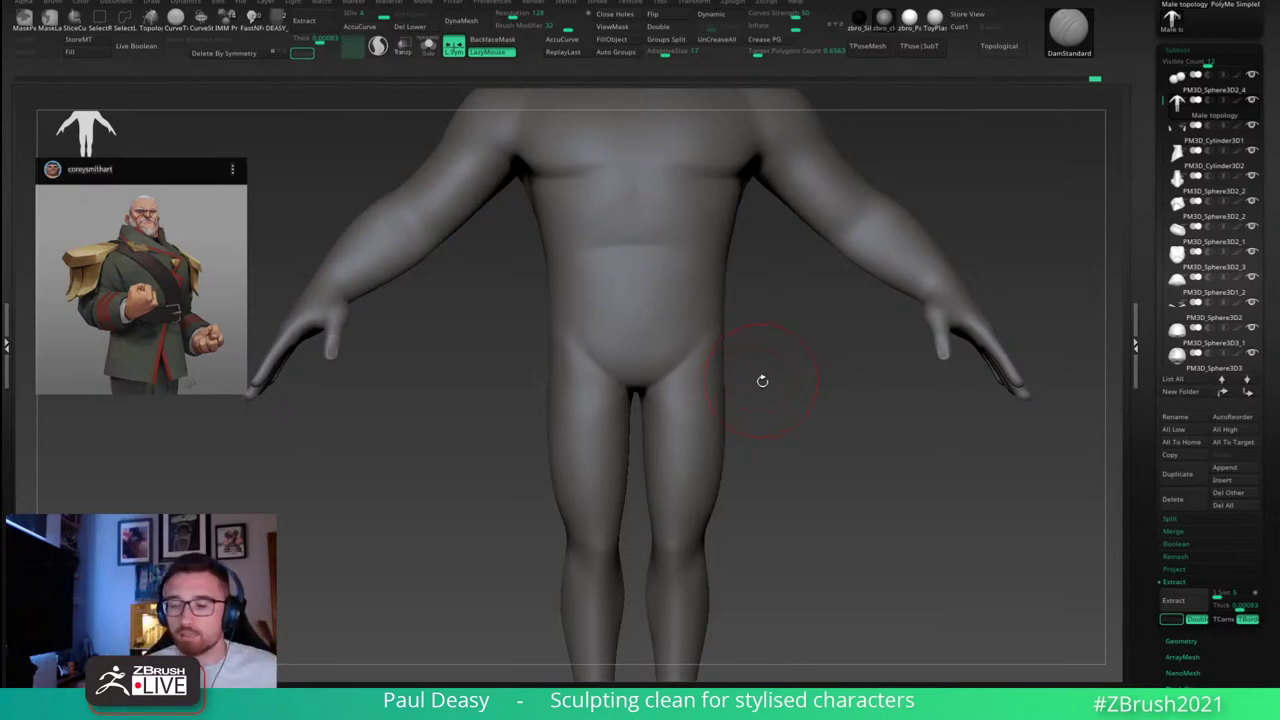
{"action": "left_click_drag", "start_coordinate": [760, 377], "coordinate": [780, 377]}
{"action": "right_click", "coordinate": [768, 377]}
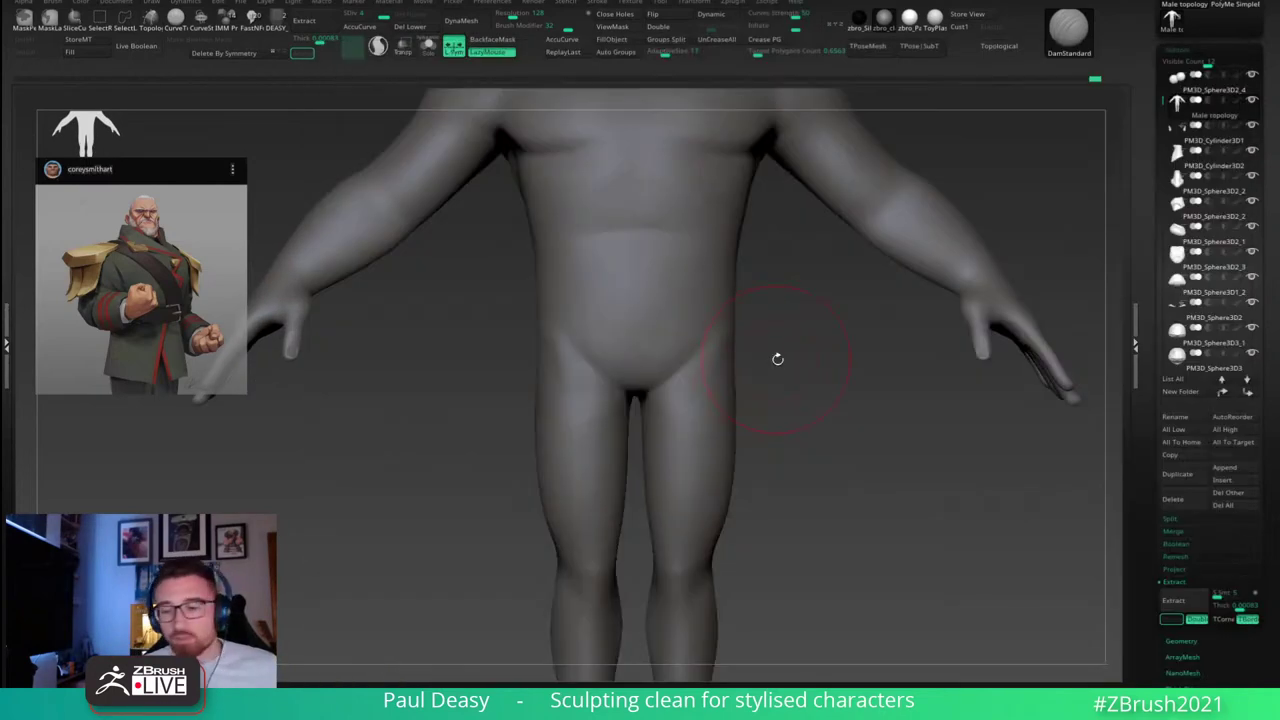
{"action": "right_click", "coordinate": [777, 358]}
{"action": "right_click_drag", "start_coordinate": [778, 358], "coordinate": [767, 360]}
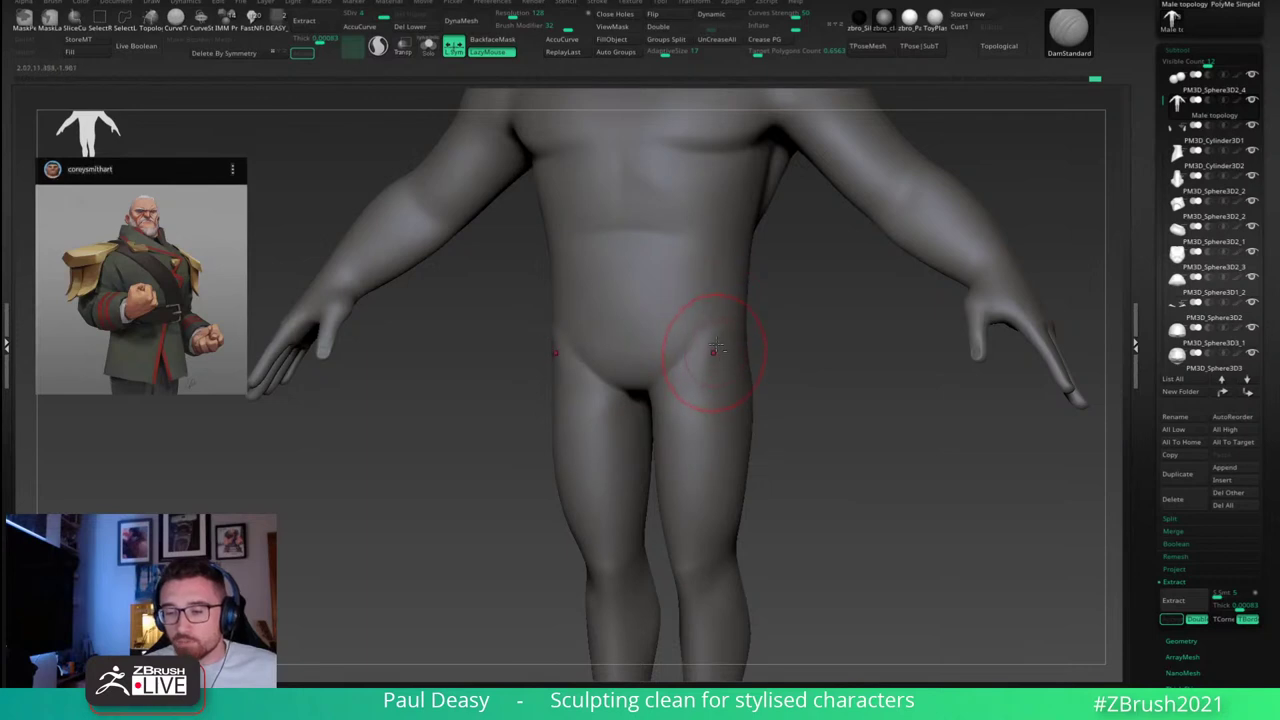
{"action": "mouse_move", "coordinate": [761, 377]}
{"action": "left_mouse_down", "text": "shift"}
{"action": "mouse_move", "coordinate": [700, 389]}
{"action": "mouse_move", "coordinate": [808, 346]}
{"action": "left_mouse_up", "text": "shift"}
Step: Refine the outer ends of the groin creases near the hips with DamStandard, working from angled views
{"action": "right_click_drag", "start_coordinate": [808, 346], "coordinate": [757, 345]}
{"action": "right_click", "coordinate": [757, 345]}
{"action": "right_click_drag", "start_coordinate": [765, 295], "coordinate": [755, 323]}
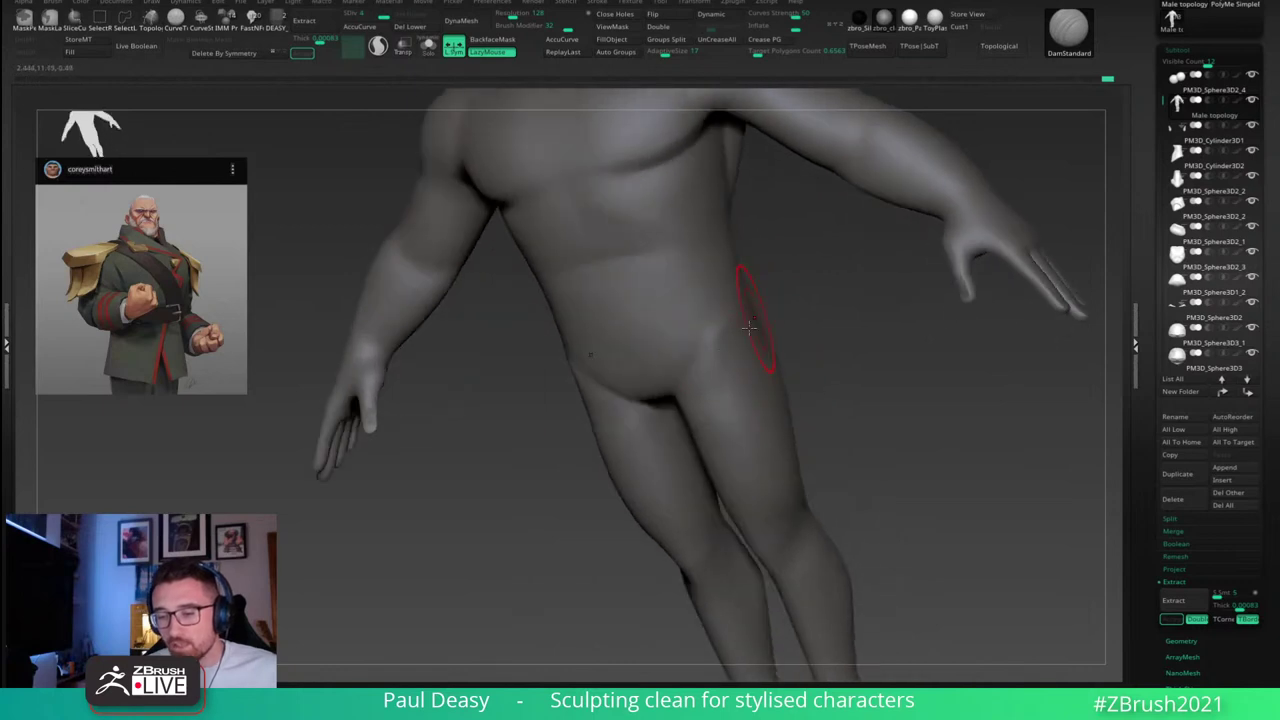
{"action": "right_click_drag", "start_coordinate": [731, 414], "coordinate": [735, 348]}
{"action": "mouse_move", "coordinate": [798, 364]}
{"action": "left_mouse_down", "text": "shift"}
{"action": "mouse_move", "coordinate": [811, 363]}
{"action": "mouse_move", "coordinate": [755, 362]}
{"action": "mouse_move", "coordinate": [820, 354]}
{"action": "left_mouse_up", "text": "shift"}
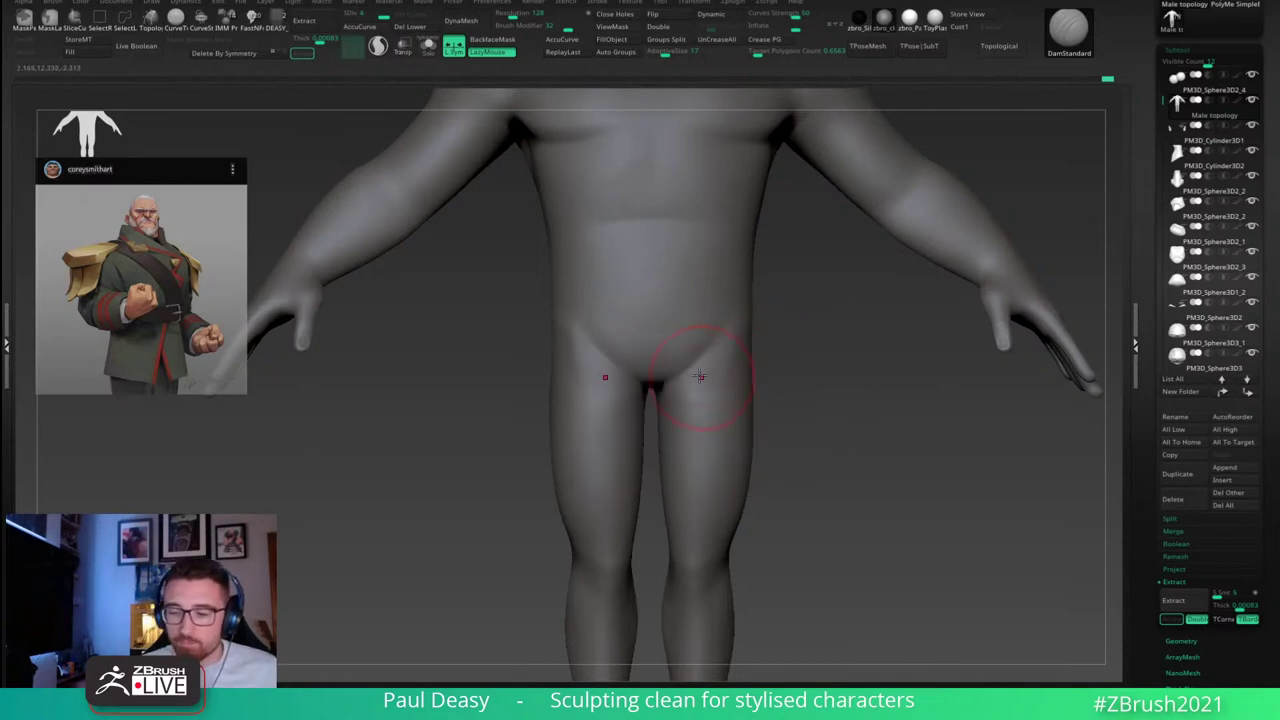
Step: Reshape the upper thighs below the groin creases with the Move brush at a lower subdivision level
{"action": "key", "text": "b"}
{"action": "key", "text": "m"}
{"action": "key", "text": "v"}
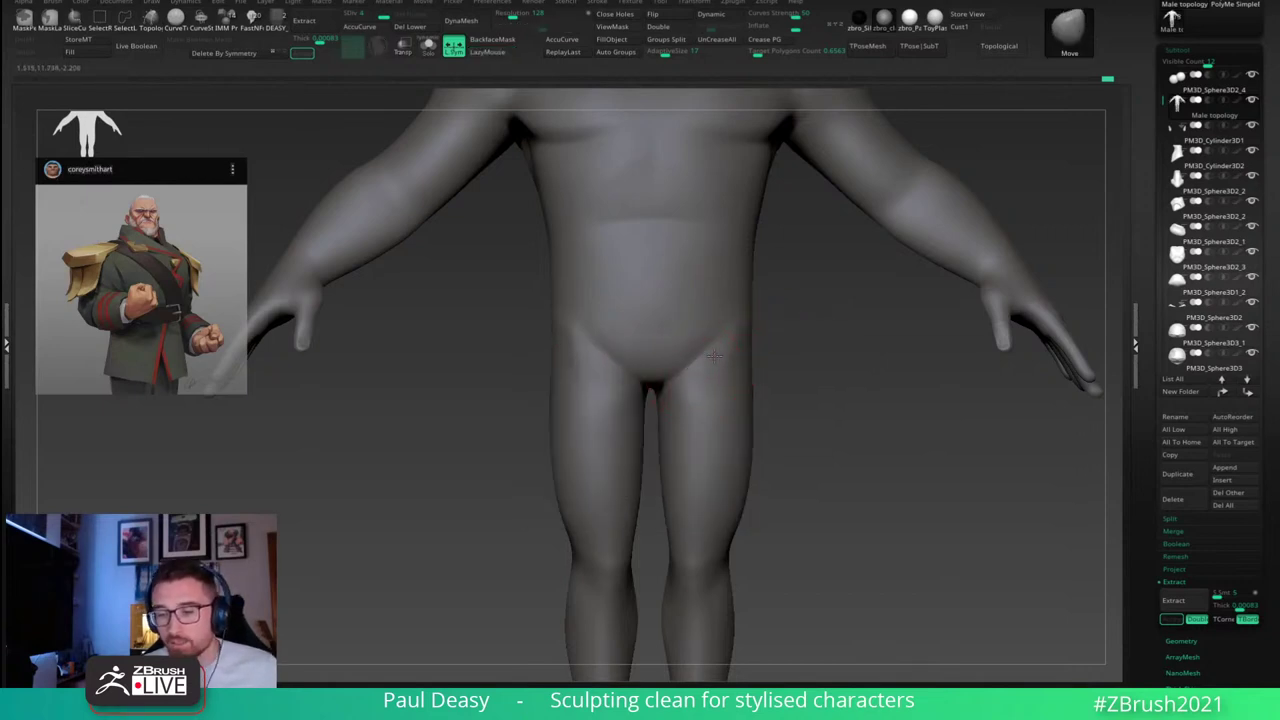
{"action": "key", "text": "space"}
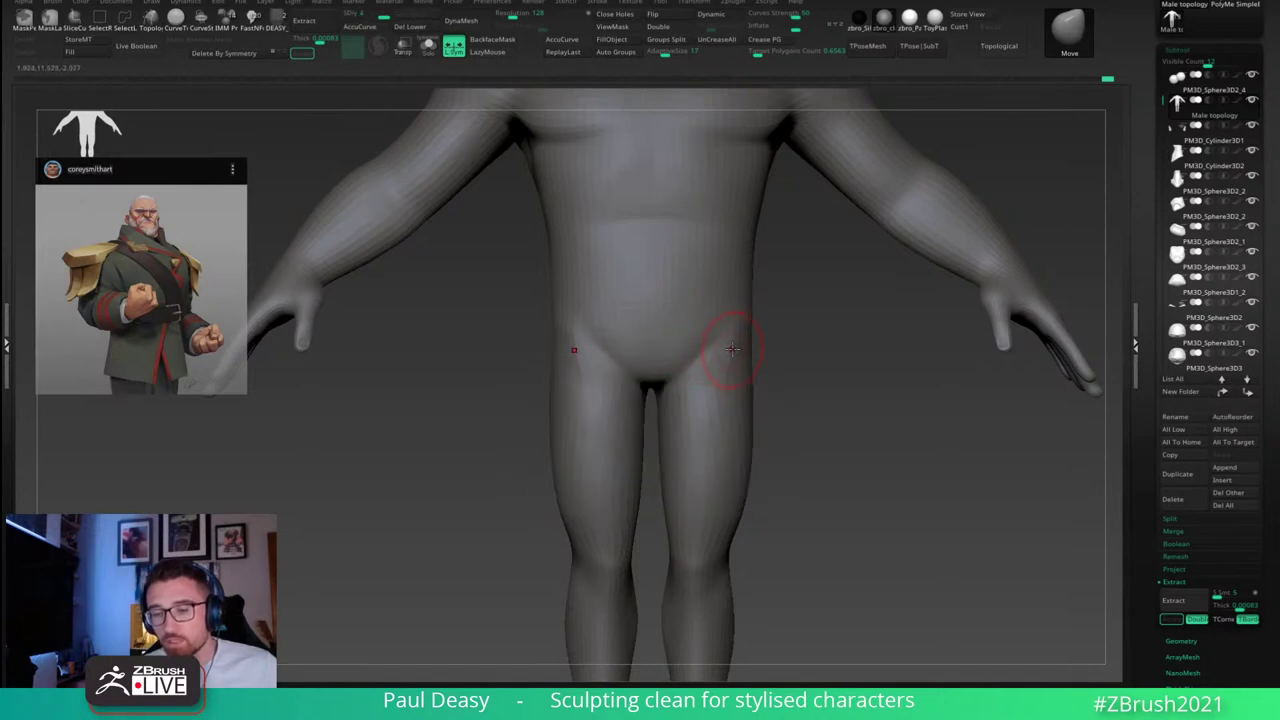
{"action": "key", "text": "shift+d"}
{"action": "key", "text": "shift+d"}
{"action": "right_click_drag", "start_coordinate": [744, 374], "coordinate": [726, 380]}
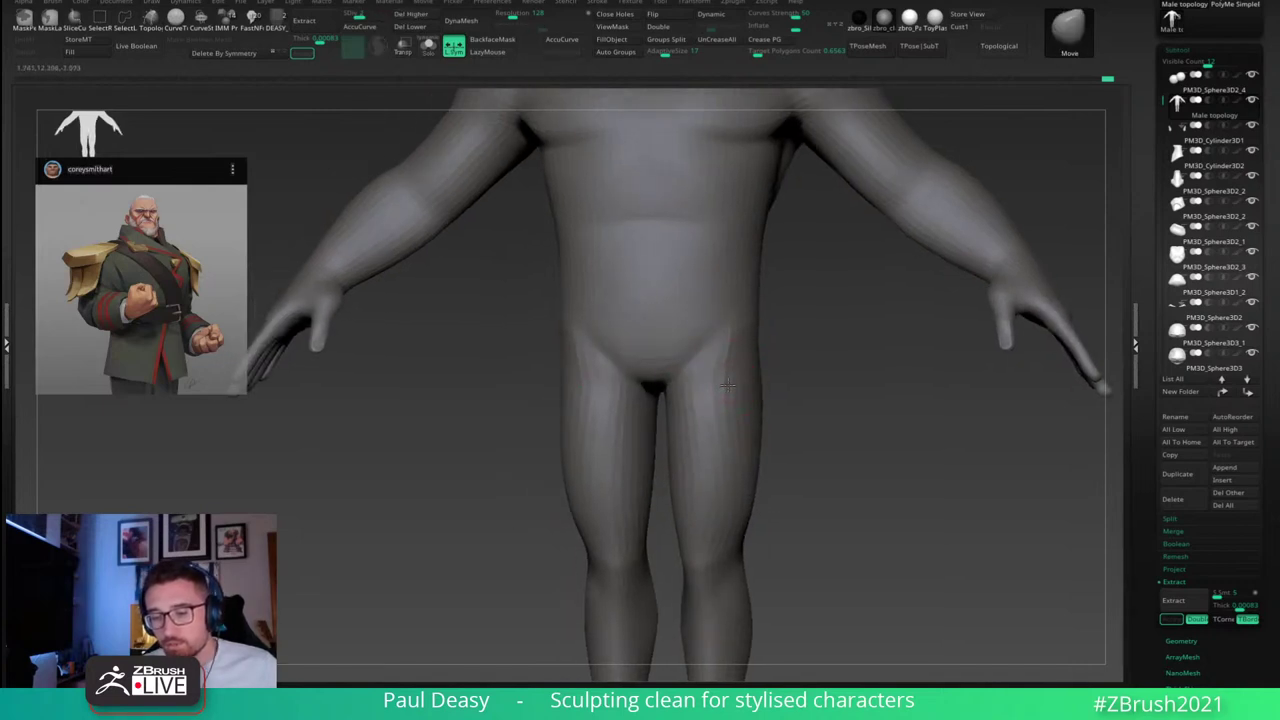
{"action": "mouse_move", "coordinate": [727, 385]}
{"action": "left_mouse_down"}
{"action": "mouse_move", "coordinate": [731, 373]}
{"action": "mouse_move", "coordinate": [757, 377]}
{"action": "left_mouse_up"}
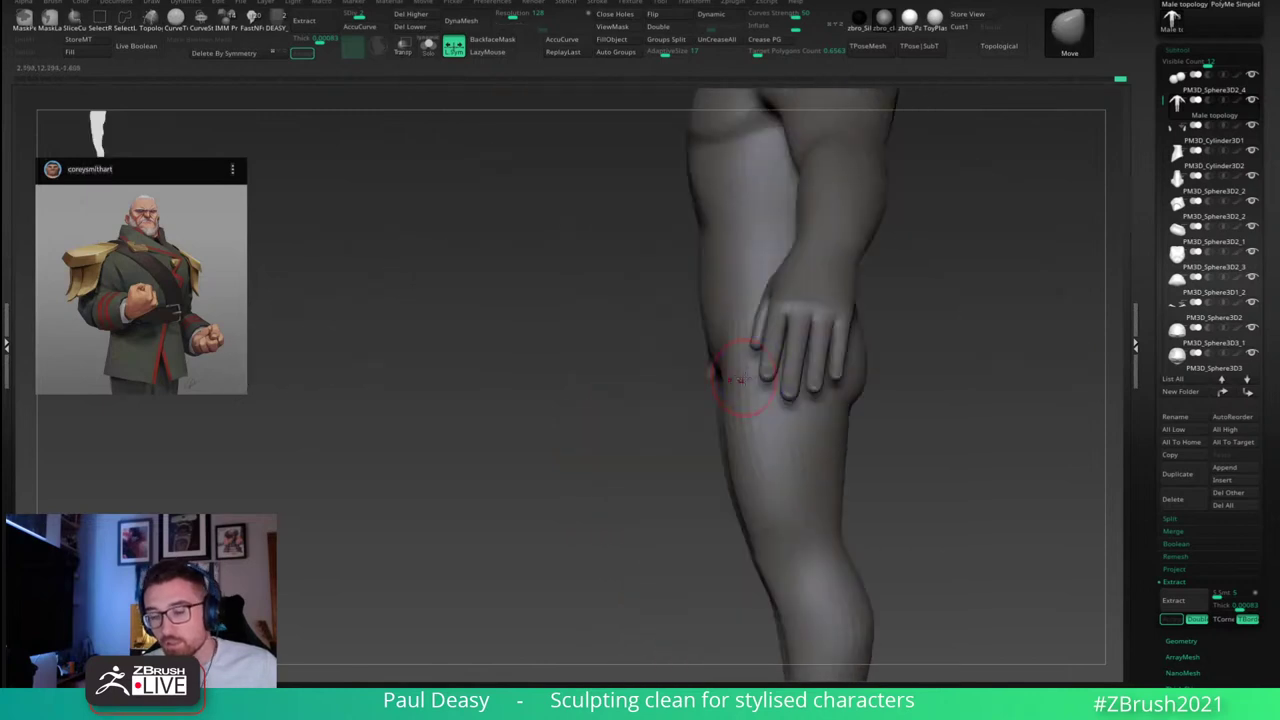
Step: Adjust the front of the upper thighs in profile, smooth them beside the crotch, and restore subdivision level 4
{"action": "key", "text": "space"}
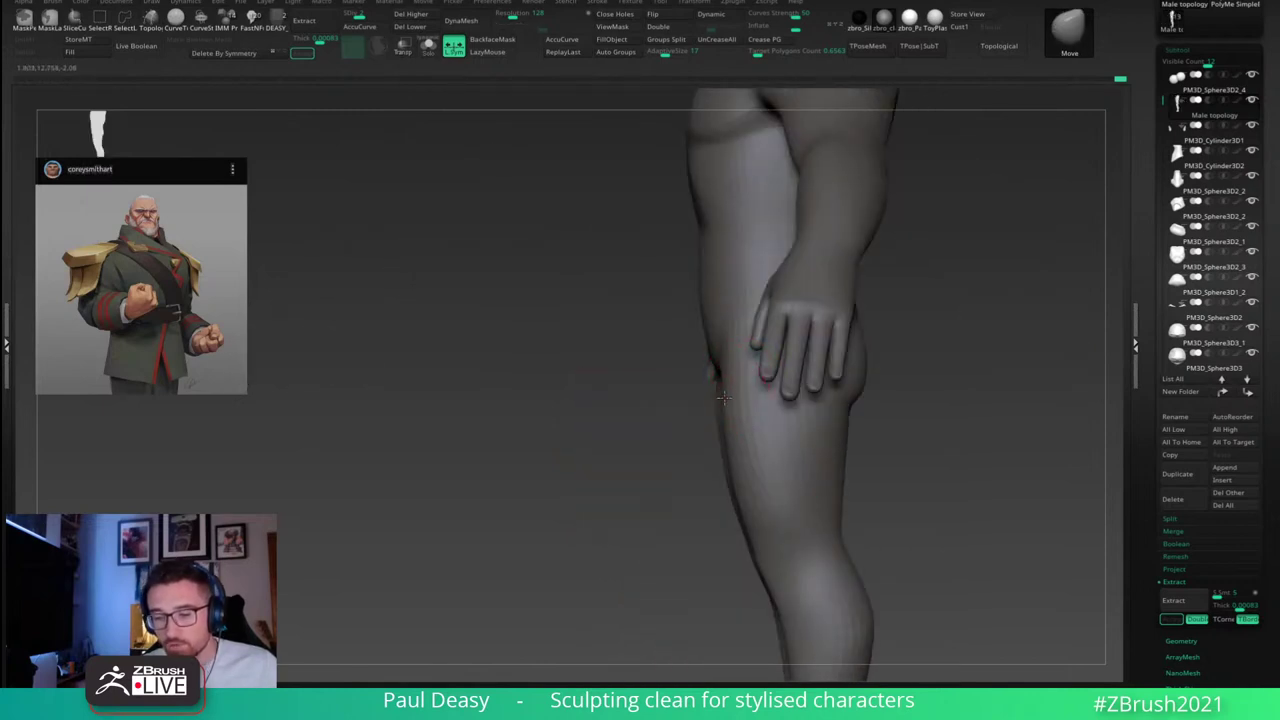
{"action": "mouse_move", "coordinate": [727, 400]}
{"action": "right_mouse_down"}
{"action": "mouse_move", "coordinate": [737, 383]}
{"action": "mouse_move", "coordinate": [690, 402]}
{"action": "mouse_move", "coordinate": [703, 403]}
{"action": "right_mouse_up"}
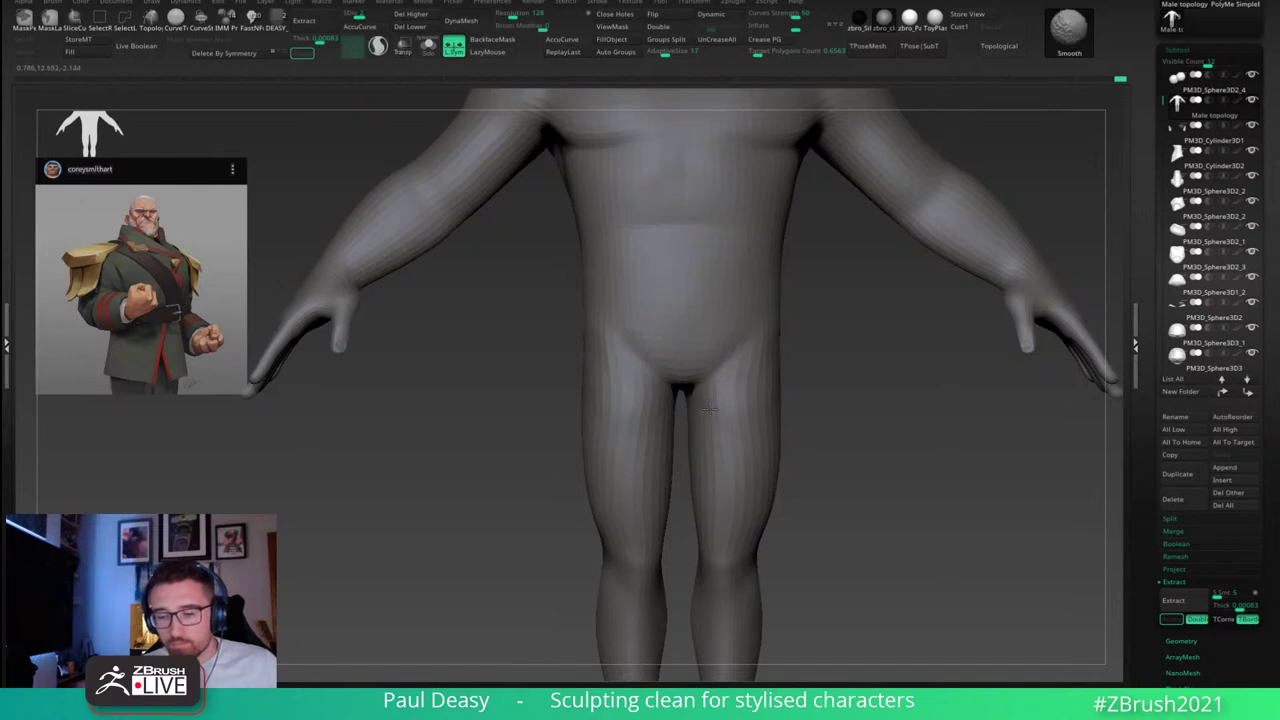
{"action": "right_click_drag", "start_coordinate": [829, 406], "coordinate": [777, 306]}
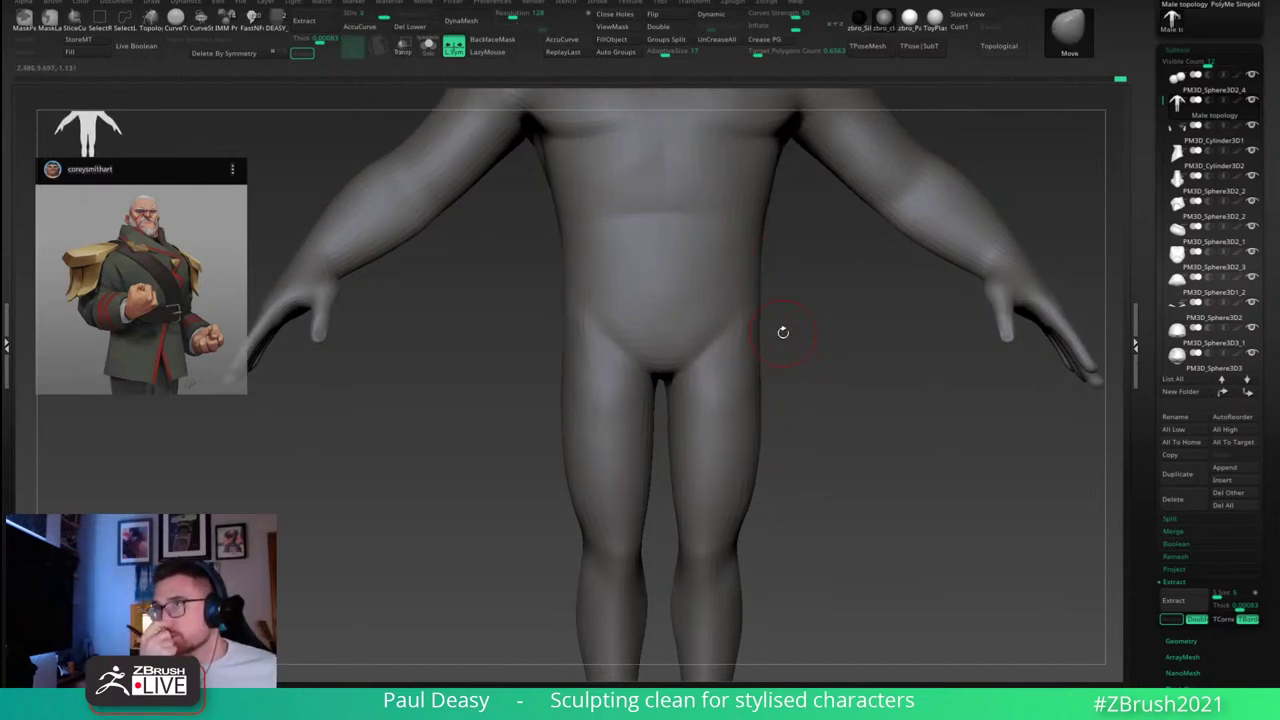
Step: Enlarge the Move brush's draw size for working on the hips and lower torso of the body
{"action": "key", "text": "space"}
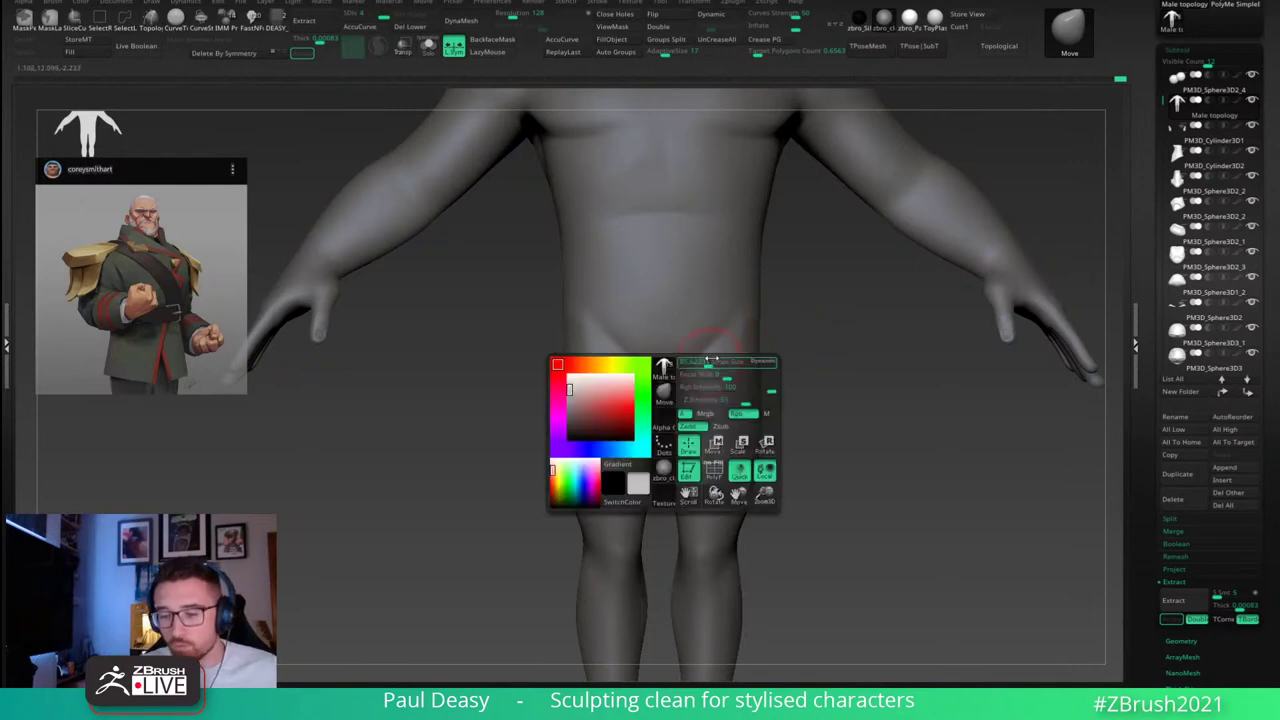
{"action": "key", "text": "space"}
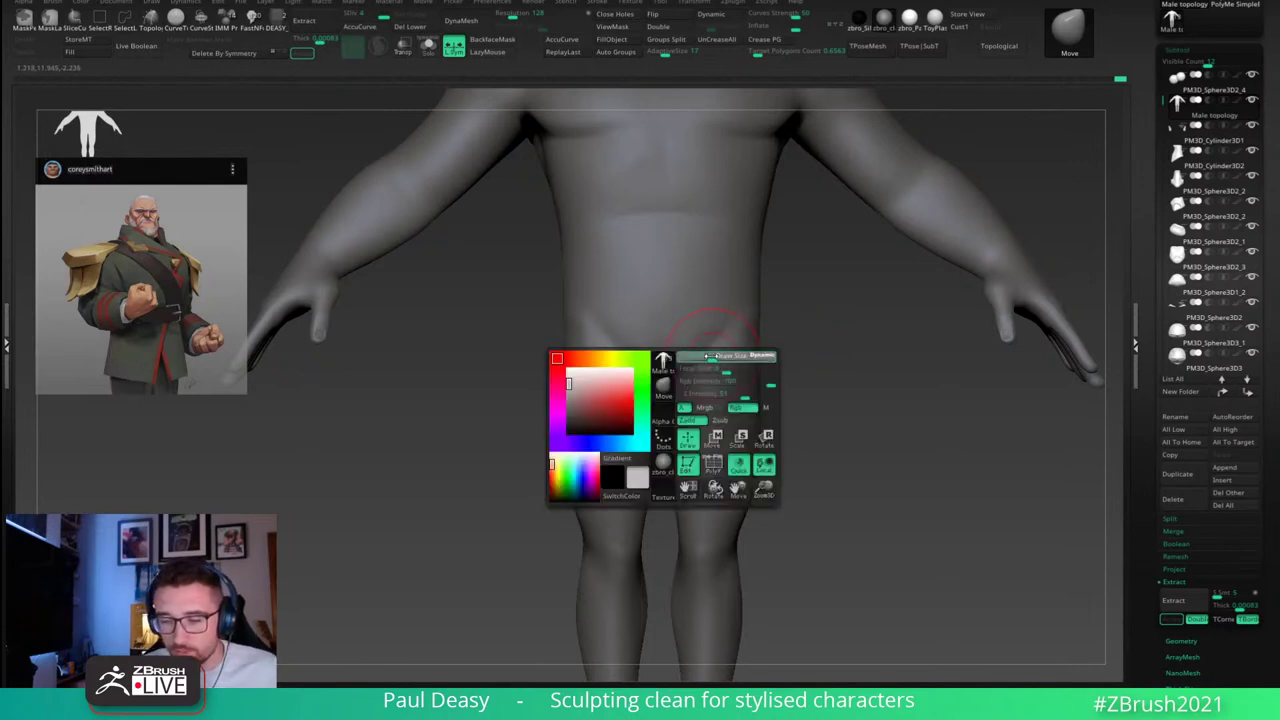
{"action": "key", "text": "space"}
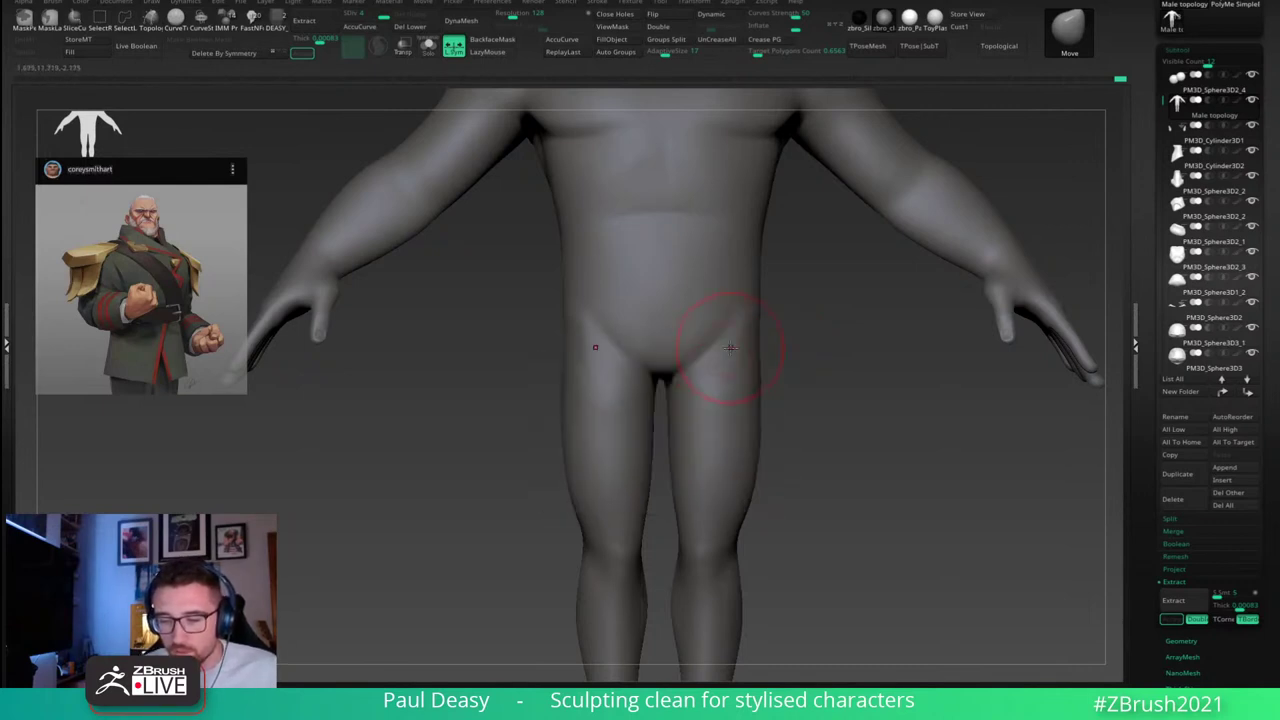
{"action": "key", "text": "space"}
{"action": "left_click_drag", "start_coordinate": [788, 317], "coordinate": [732, 335], "text": "alt"}
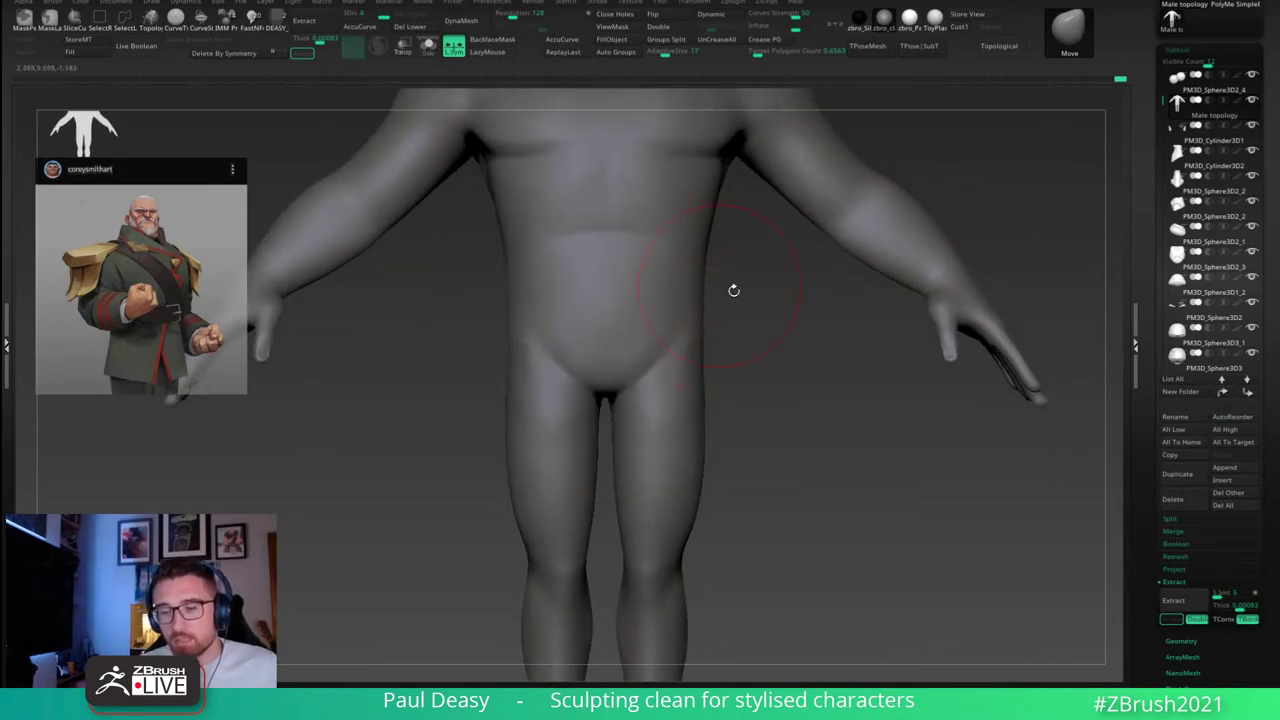
{"action": "mouse_move", "coordinate": [735, 291]}
{"action": "left_mouse_down", "text": "alt"}
{"action": "mouse_move", "coordinate": [728, 334]}
{"action": "mouse_move", "coordinate": [700, 308]}
{"action": "mouse_move", "coordinate": [697, 329]}
{"action": "left_mouse_up", "text": "alt"}
Step: Carve a soft horizontal crease across the lower belly just above the groin with the DamStandard brush
{"action": "key", "text": "b"}
{"action": "key", "text": "d"}
{"action": "key", "text": "s"}
{"action": "key", "text": "space"}
{"action": "key", "text": "space"}
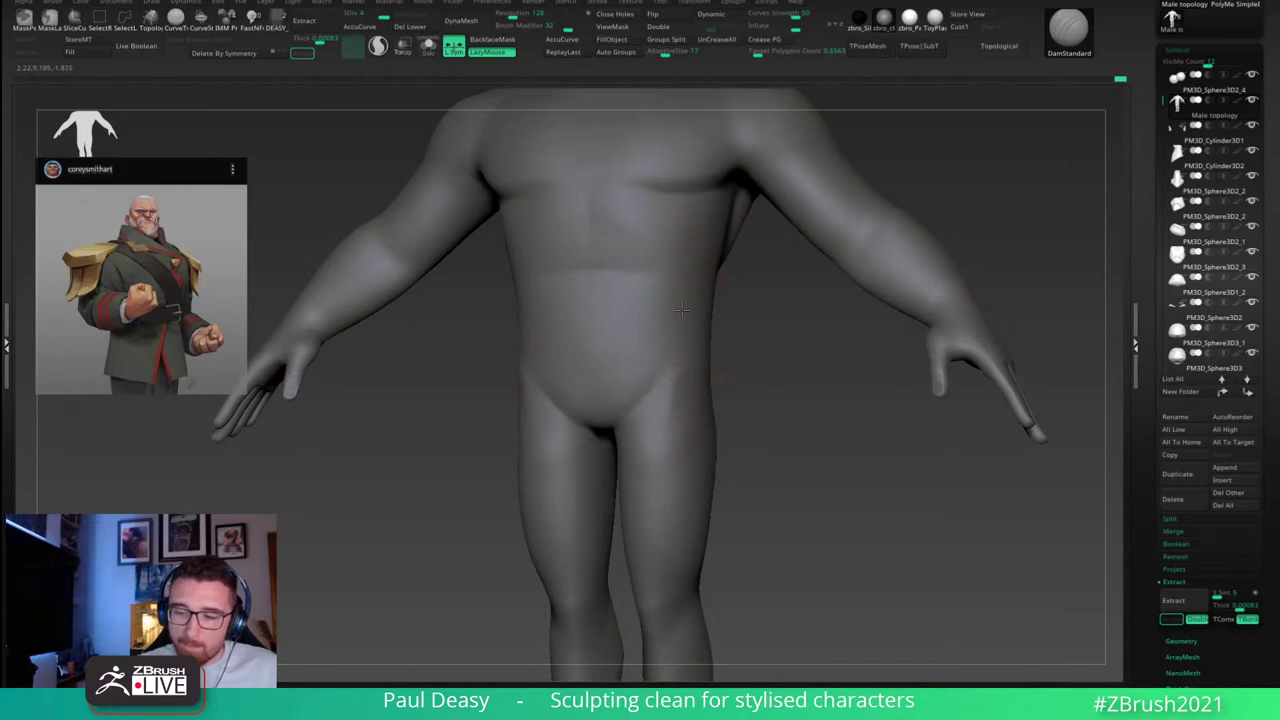
{"action": "right_click_drag", "start_coordinate": [697, 328], "coordinate": [672, 322]}
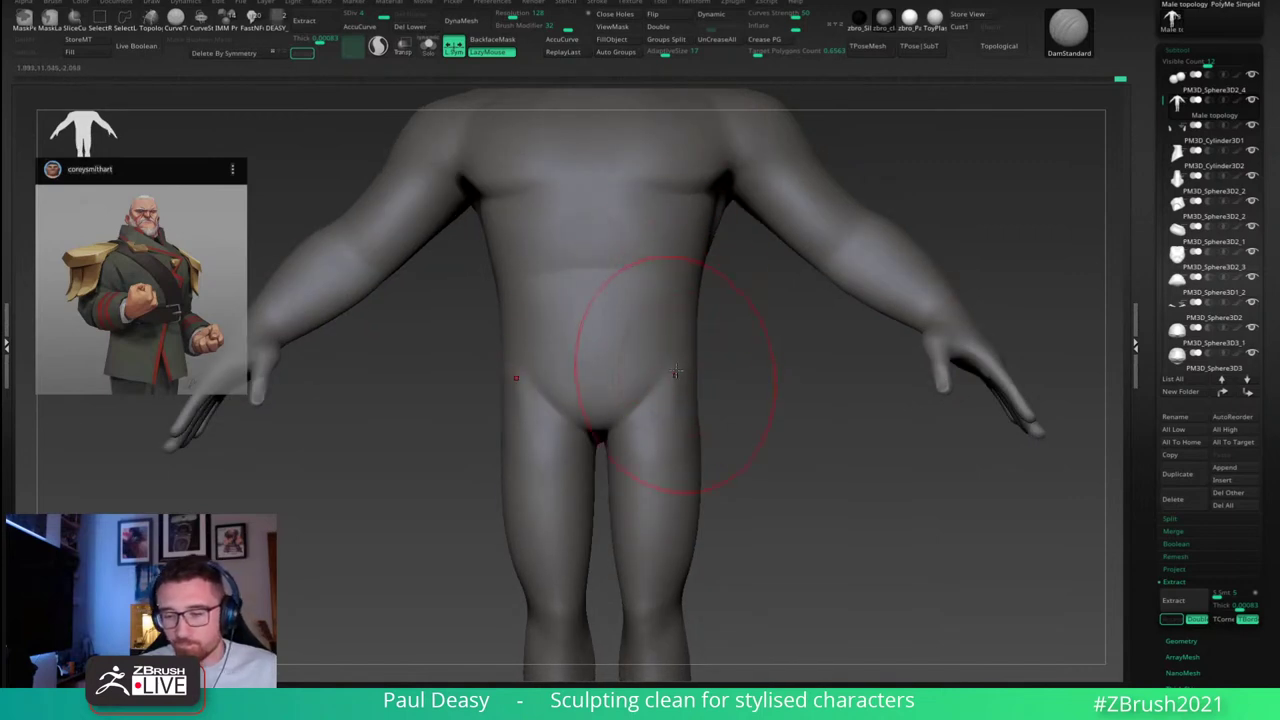
{"action": "mouse_move", "coordinate": [679, 318]}
{"action": "left_mouse_down", "text": "shift"}
{"action": "mouse_move", "coordinate": [671, 345]}
{"action": "mouse_move", "coordinate": [735, 370]}
{"action": "left_mouse_up", "text": "shift"}
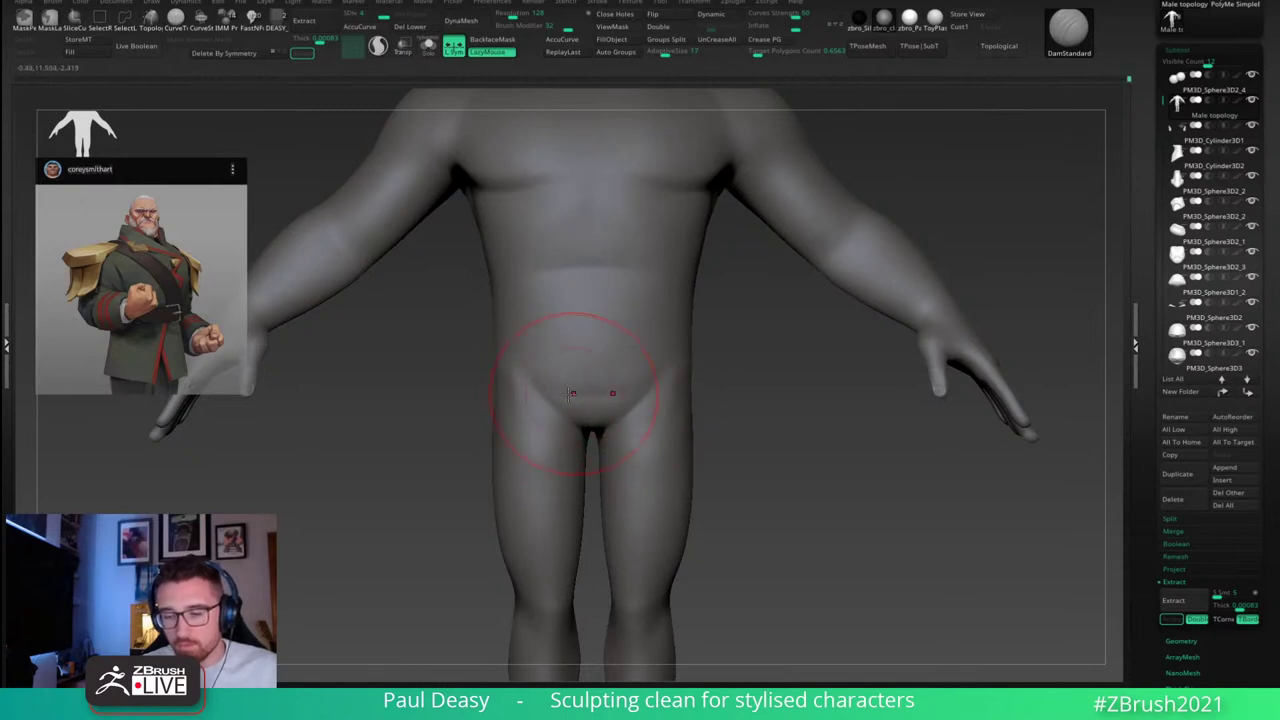
{"action": "left_click_drag", "start_coordinate": [570, 394], "coordinate": [653, 381]}
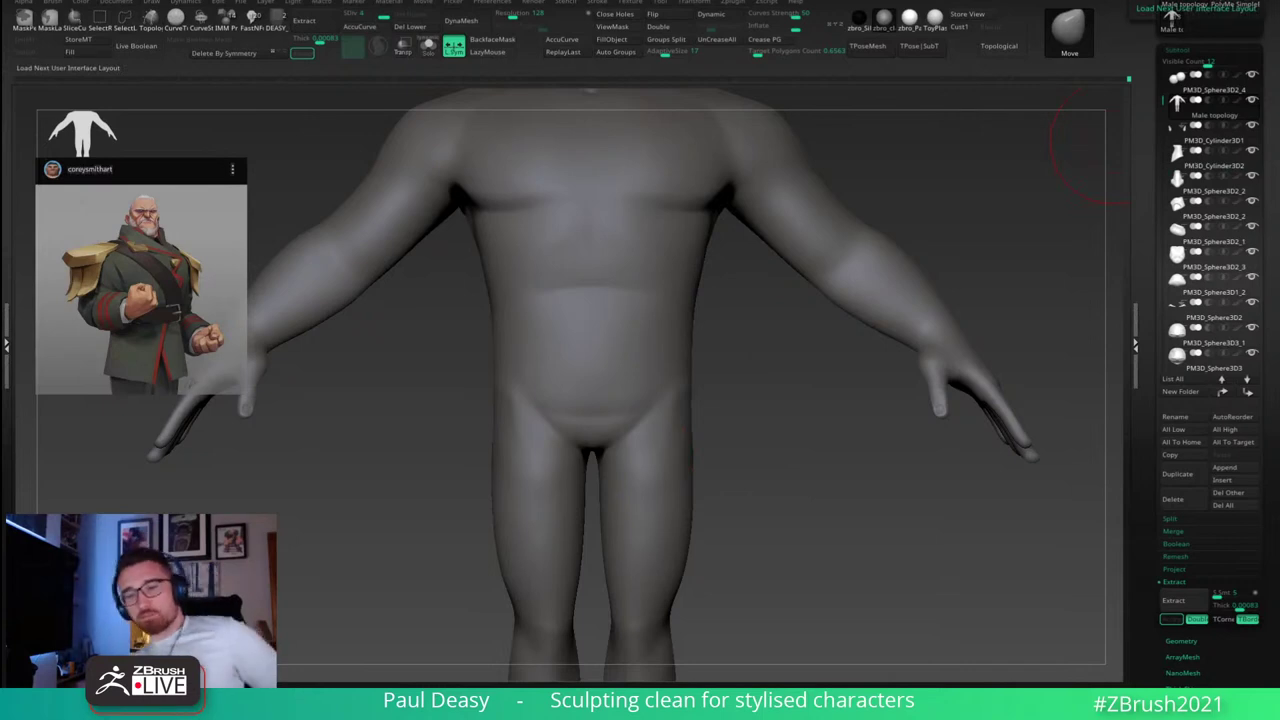
Step: Step the body down two subdivision levels and smooth the front and outer surface of the thighs
{"action": "left_click_drag", "start_coordinate": [712, 460], "coordinate": [706, 403], "text": "alt"}
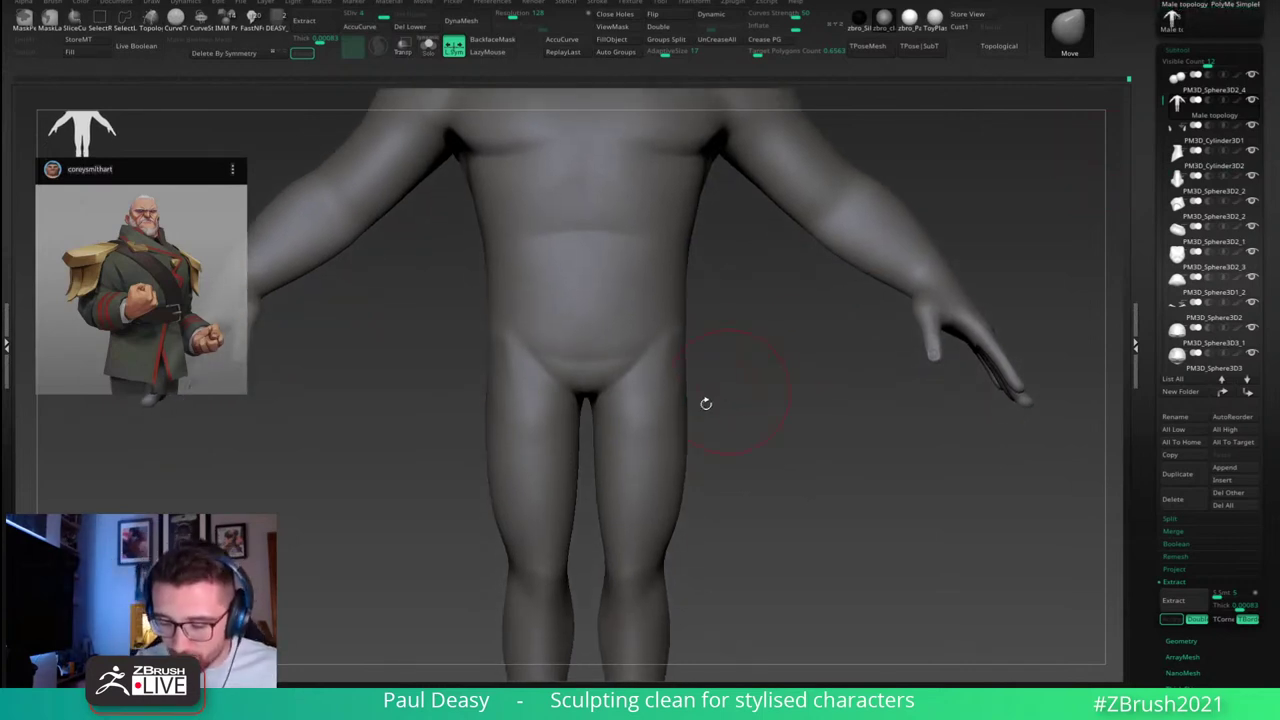
{"action": "key", "text": "shift+d"}
{"action": "key", "text": "shift+d"}
{"action": "left_click_drag", "start_coordinate": [643, 443], "coordinate": [648, 440], "text": "shift"}
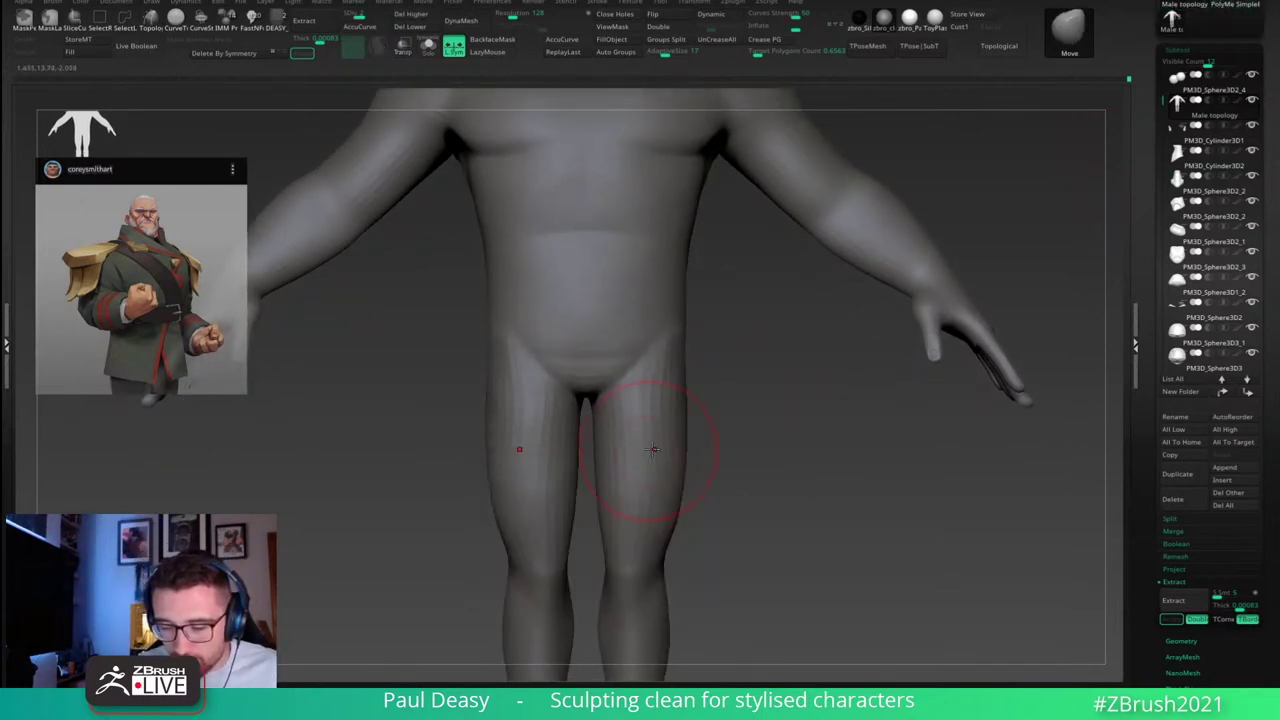
{"action": "right_click_drag", "start_coordinate": [684, 444], "coordinate": [617, 490]}
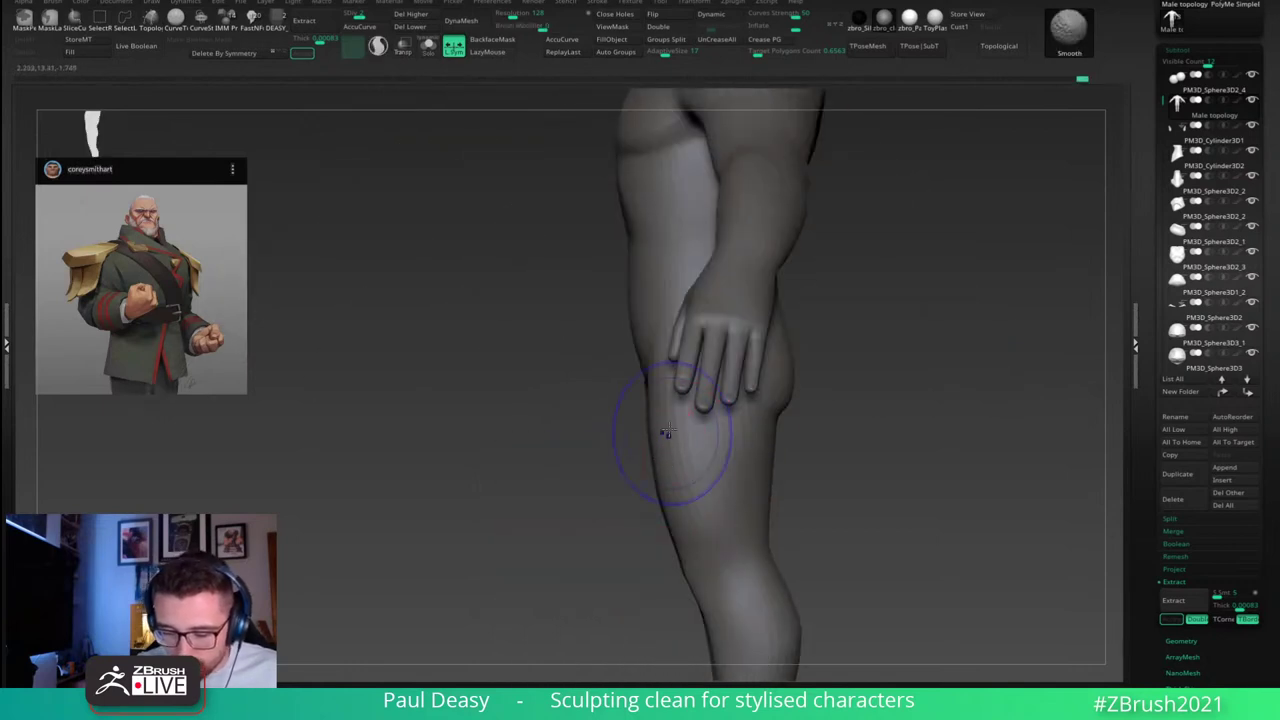
{"action": "right_click_drag", "start_coordinate": [657, 449], "coordinate": [773, 455]}
{"action": "key", "text": "space"}
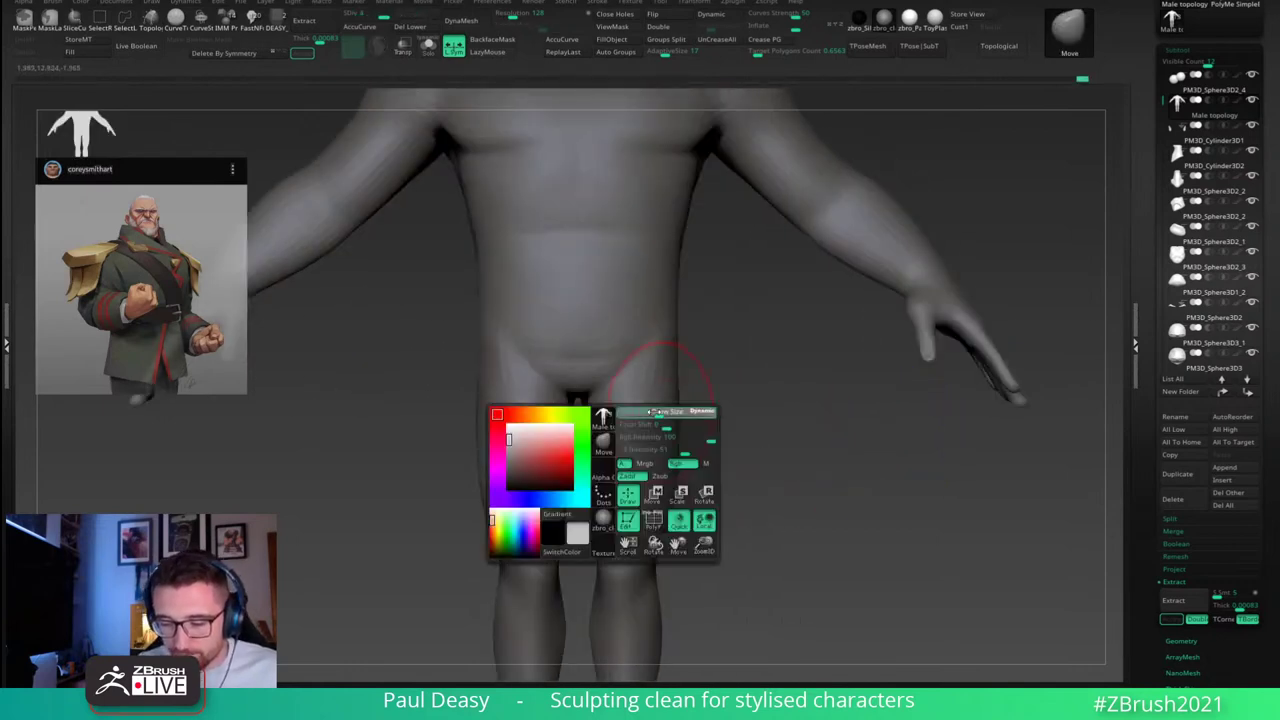
{"action": "key", "text": "f"}
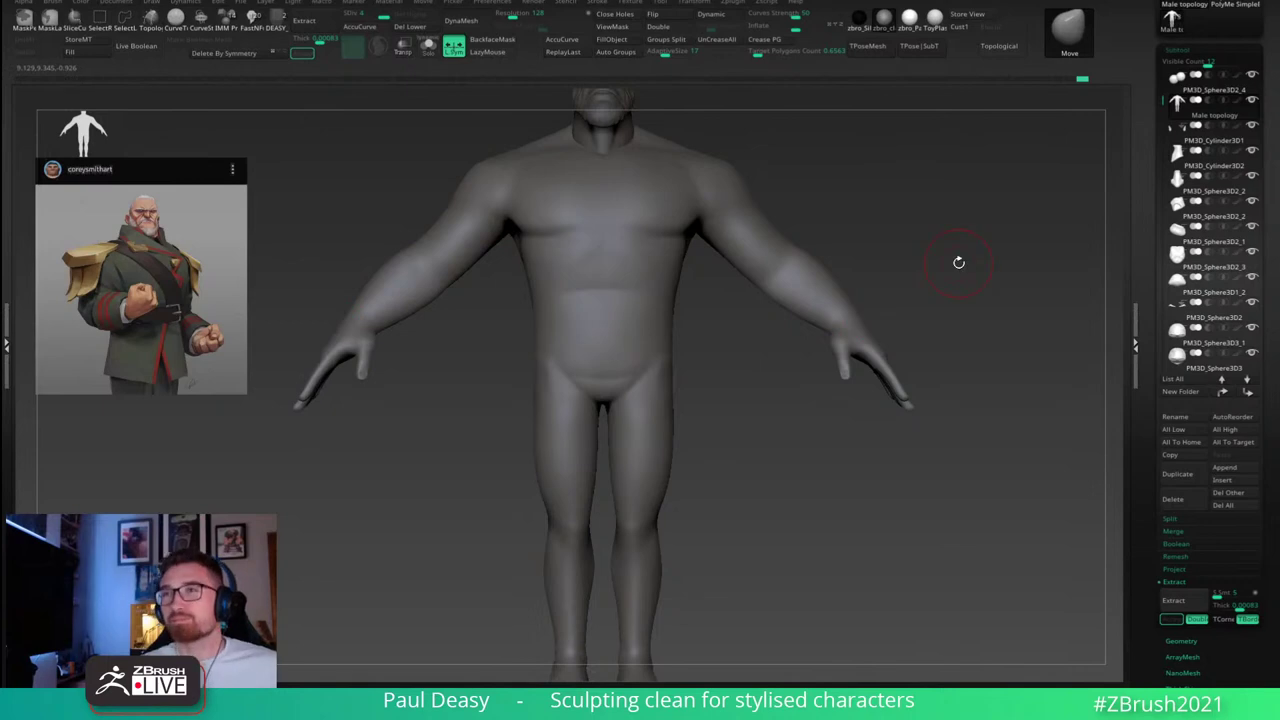
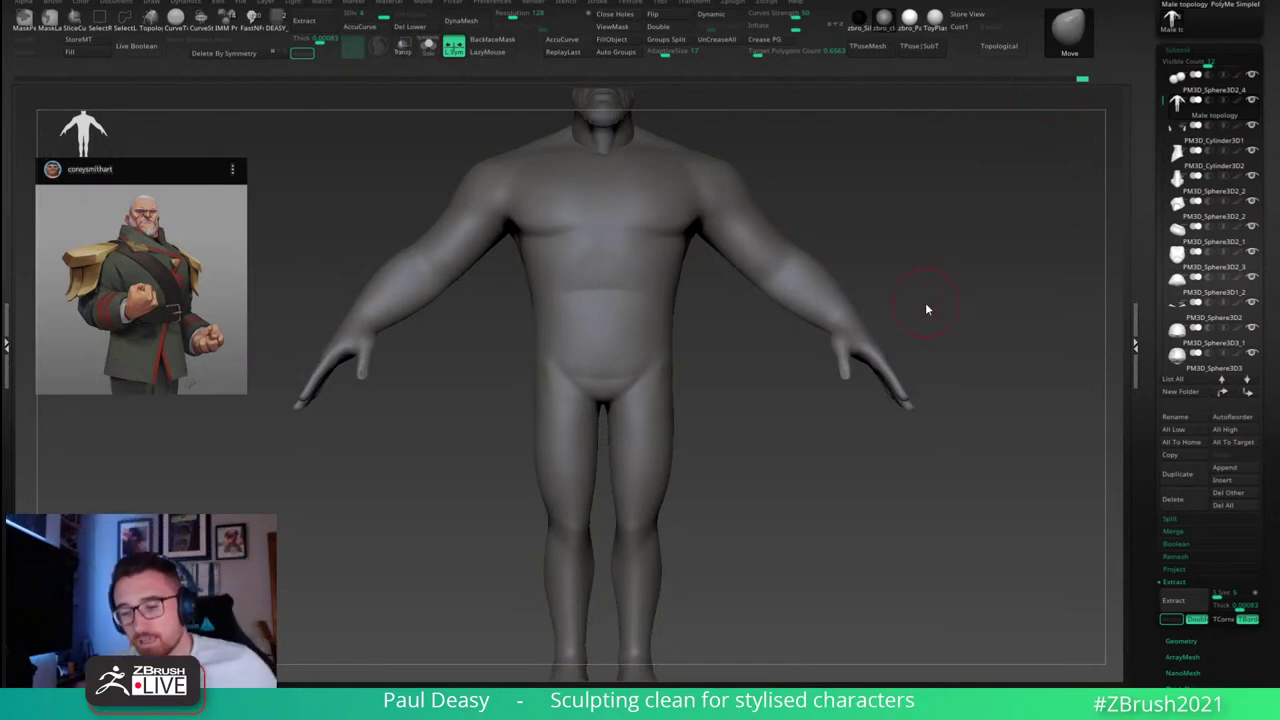
Step: Drop the body to its lowest subdivision level and adjust the arm silhouette from behind with the Move brush
{"action": "key", "text": "shift+d"}
{"action": "key", "text": "shift+d"}
{"action": "key", "text": "shift+d"}
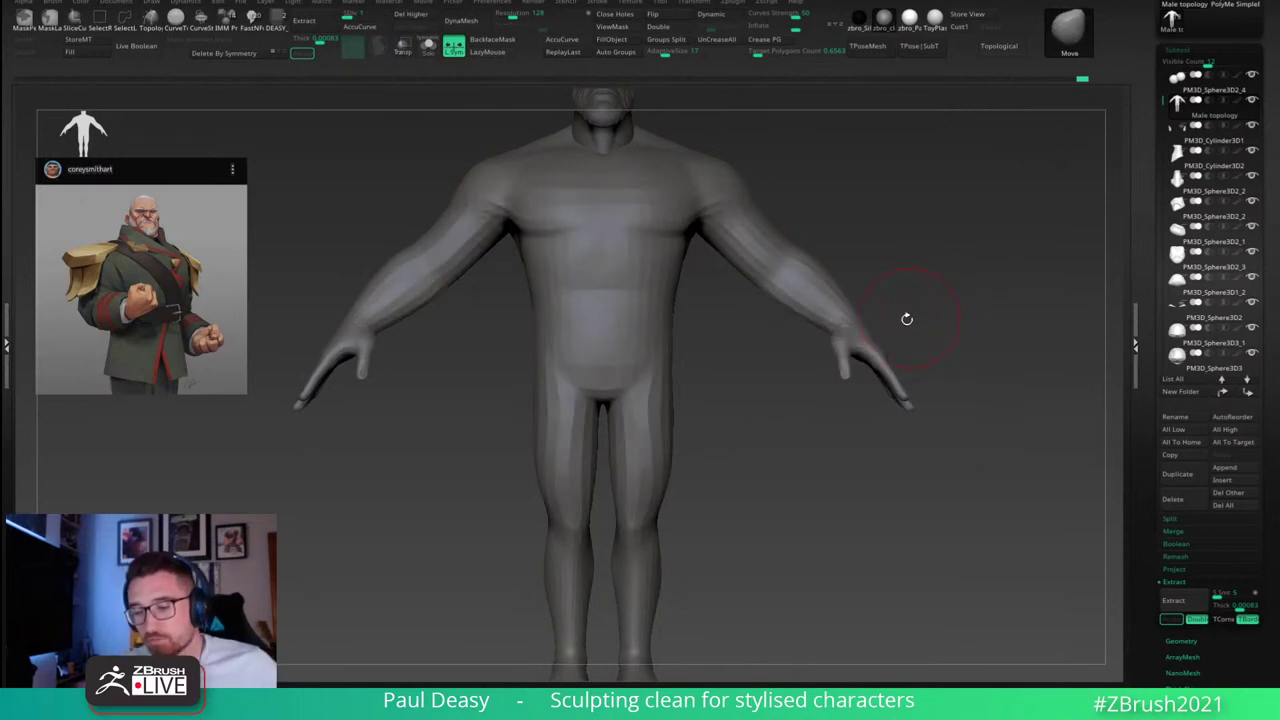
{"action": "mouse_move", "coordinate": [827, 313]}
{"action": "left_mouse_down"}
{"action": "mouse_move", "coordinate": [867, 328]}
{"action": "mouse_move", "coordinate": [960, 326]}
{"action": "left_mouse_up"}
{"action": "key", "text": "space"}
{"action": "left_click_drag", "start_coordinate": [494, 307], "coordinate": [545, 342]}
{"action": "key", "text": "space"}
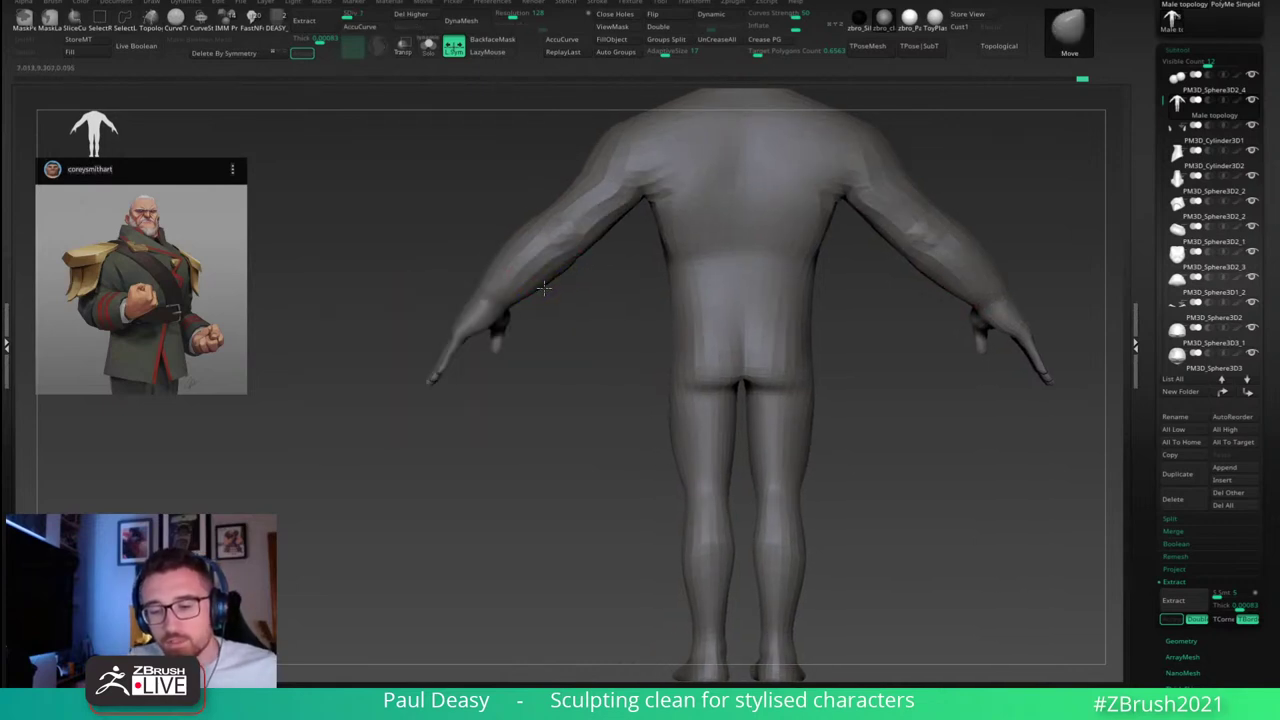
{"action": "key", "text": "space"}
{"action": "key", "text": "space"}
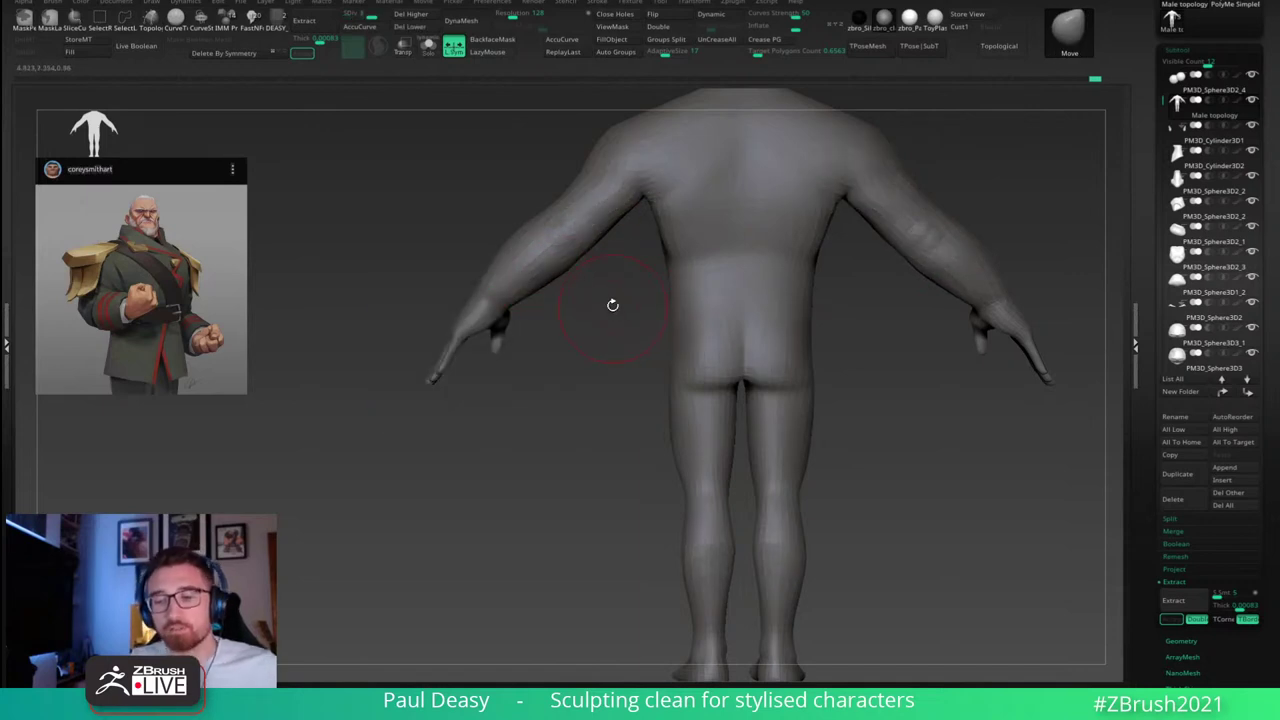
Step: Examine the body's overall proportions and silhouette from the back and from the front
{"action": "mouse_move", "coordinate": [612, 305]}
{"action": "left_mouse_down"}
{"action": "mouse_move", "coordinate": [709, 289]}
{"action": "mouse_move", "coordinate": [711, 233]}
{"action": "left_mouse_up"}
{"action": "key", "text": "space"}
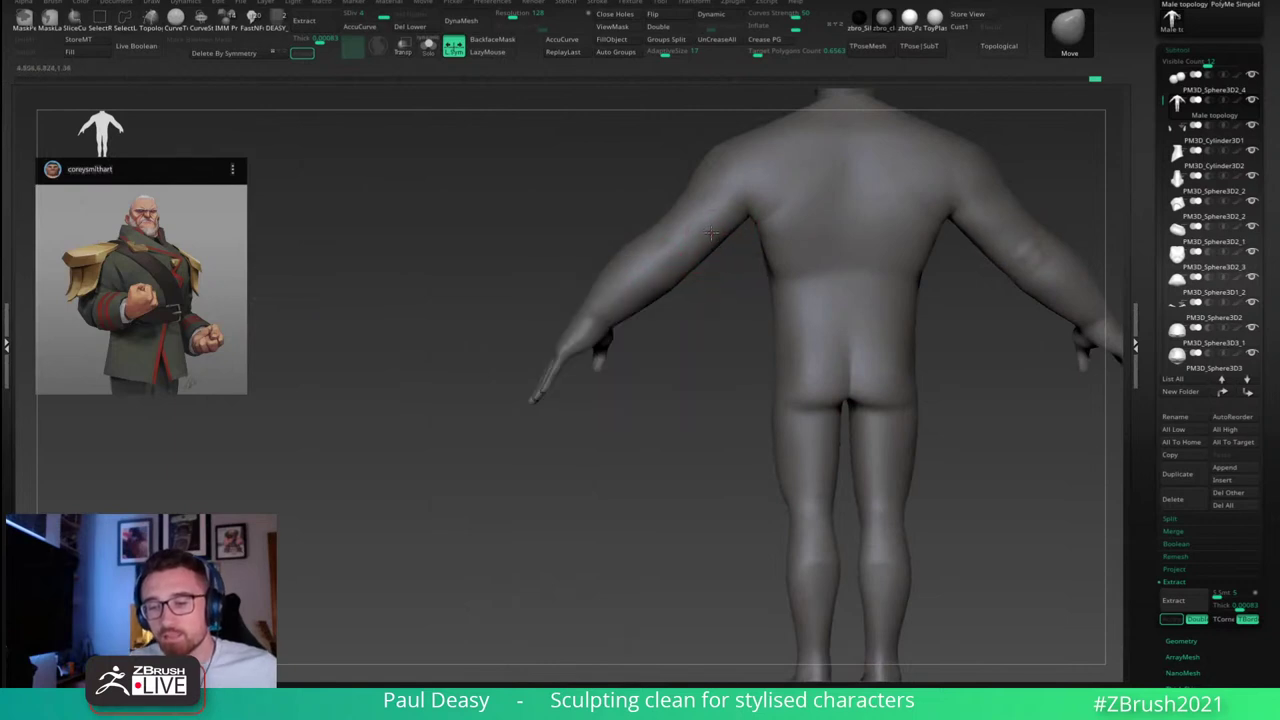
{"action": "right_click_drag", "start_coordinate": [709, 241], "coordinate": [712, 287], "text": "ctrl"}
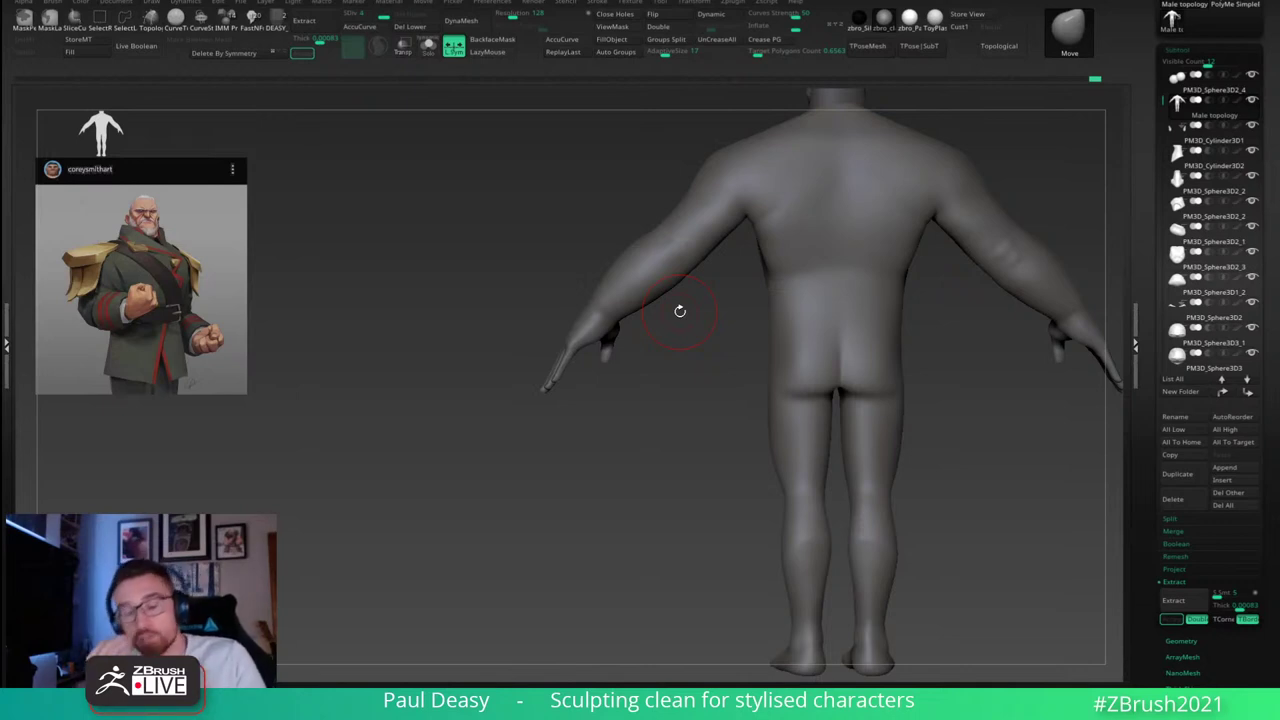
{"action": "left_click_drag", "start_coordinate": [957, 354], "coordinate": [773, 480], "text": "alt"}
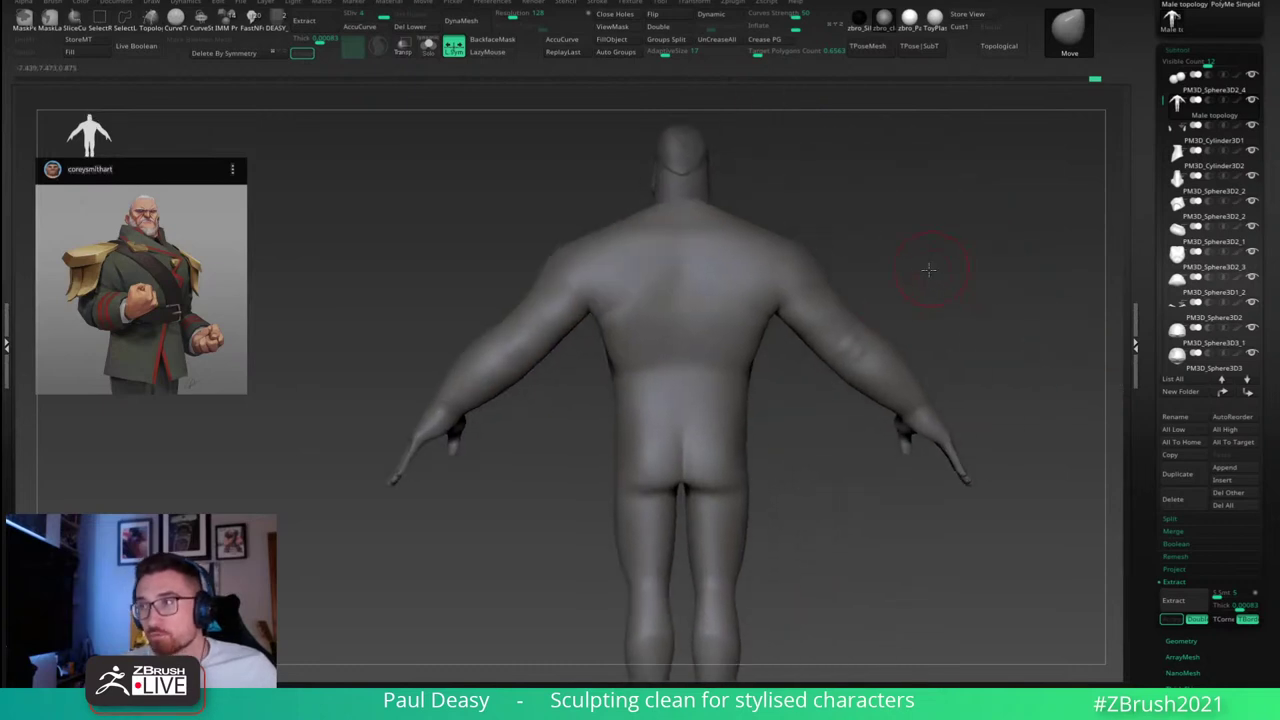
{"action": "left_click_drag", "start_coordinate": [929, 269], "coordinate": [1062, 278]}
{"action": "left_click_drag", "start_coordinate": [630, 310], "coordinate": [1028, 338], "text": "alt"}
{"action": "key", "text": "space"}
{"action": "mouse_move", "coordinate": [851, 293]}
{"action": "left_mouse_down"}
{"action": "mouse_move", "coordinate": [954, 303]}
{"action": "mouse_move", "coordinate": [830, 267]}
{"action": "left_mouse_up"}
{"action": "key", "text": "space"}
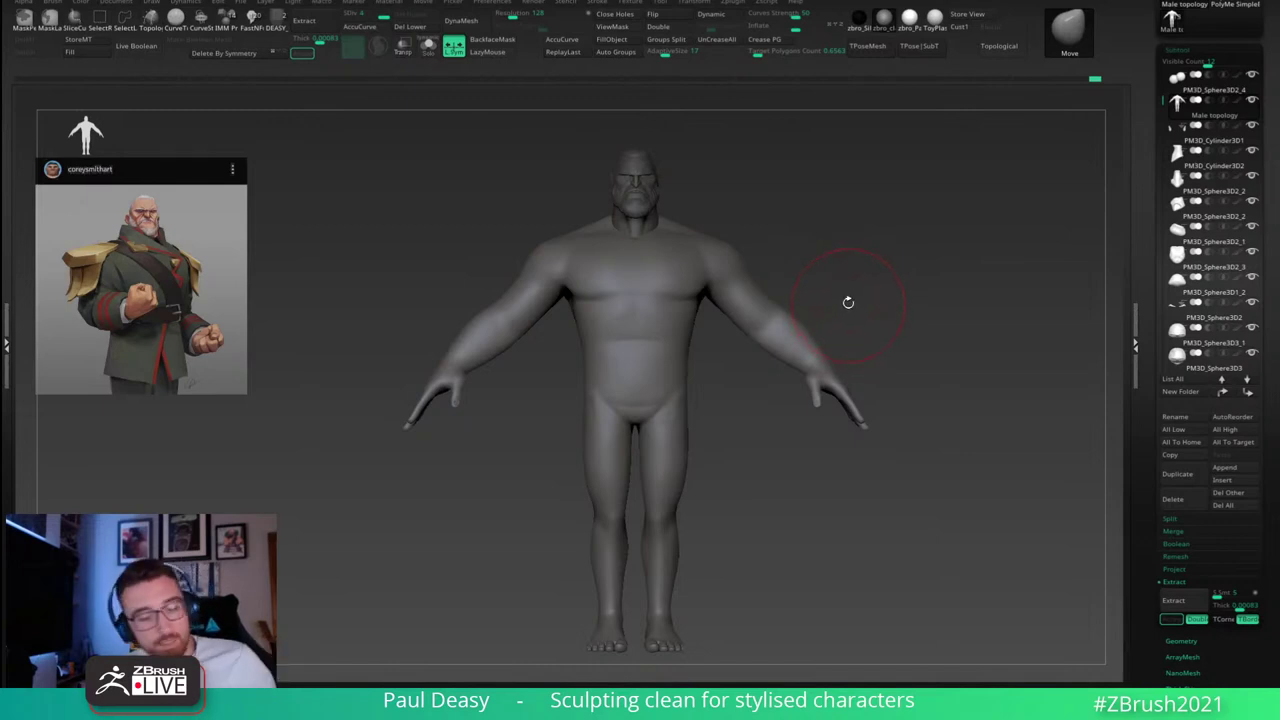
{"action": "mouse_move", "coordinate": [871, 306]}
{"action": "left_mouse_down"}
{"action": "mouse_move", "coordinate": [790, 372]}
{"action": "mouse_move", "coordinate": [820, 329]}
{"action": "mouse_move", "coordinate": [860, 314]}
{"action": "left_mouse_up"}
Step: Carve the lower pectoral crease across the middle of the chest with the DamStandard brush and soften it
{"action": "key", "text": "b"}
{"action": "key", "text": "d"}
{"action": "key", "text": "s"}
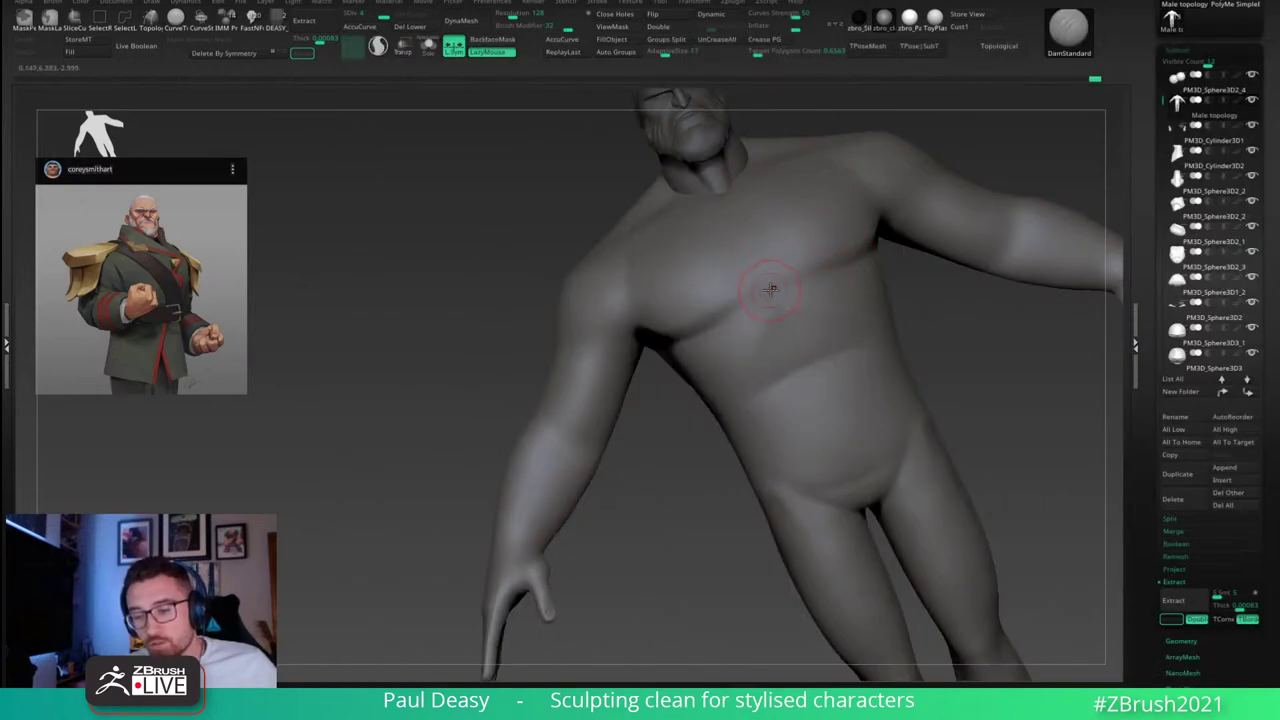
{"action": "key", "text": "s"}
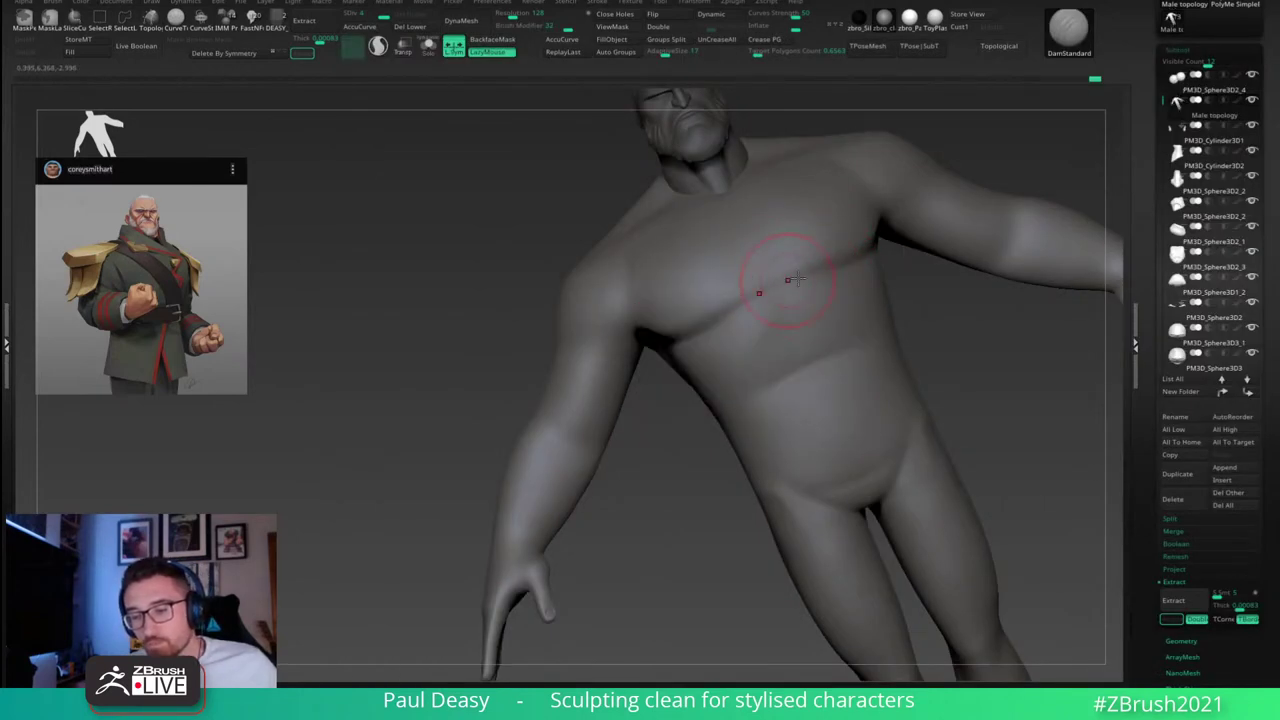
{"action": "key", "text": "shift"}
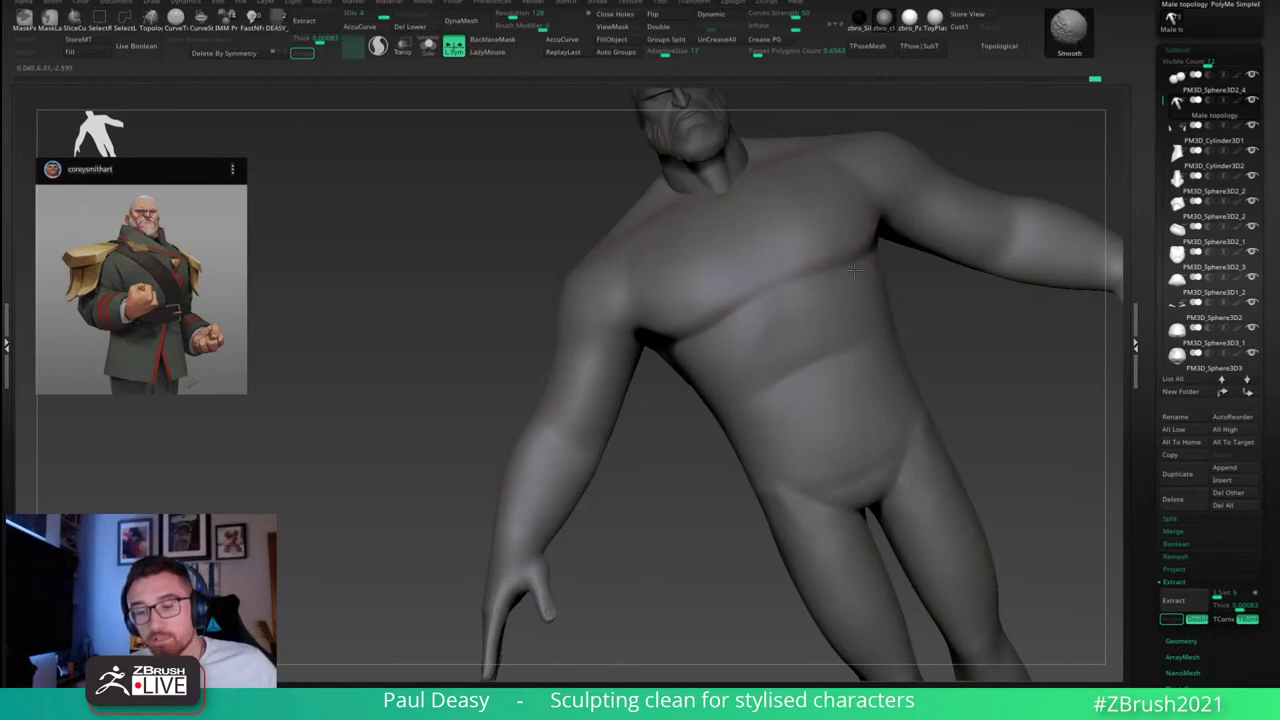
{"action": "left_click_drag", "start_coordinate": [964, 360], "coordinate": [966, 346], "text": "shift"}
Step: Carve a vertical sternum line between the pectorals with a resized DamStandard brush and soften it
{"action": "key", "text": "s"}
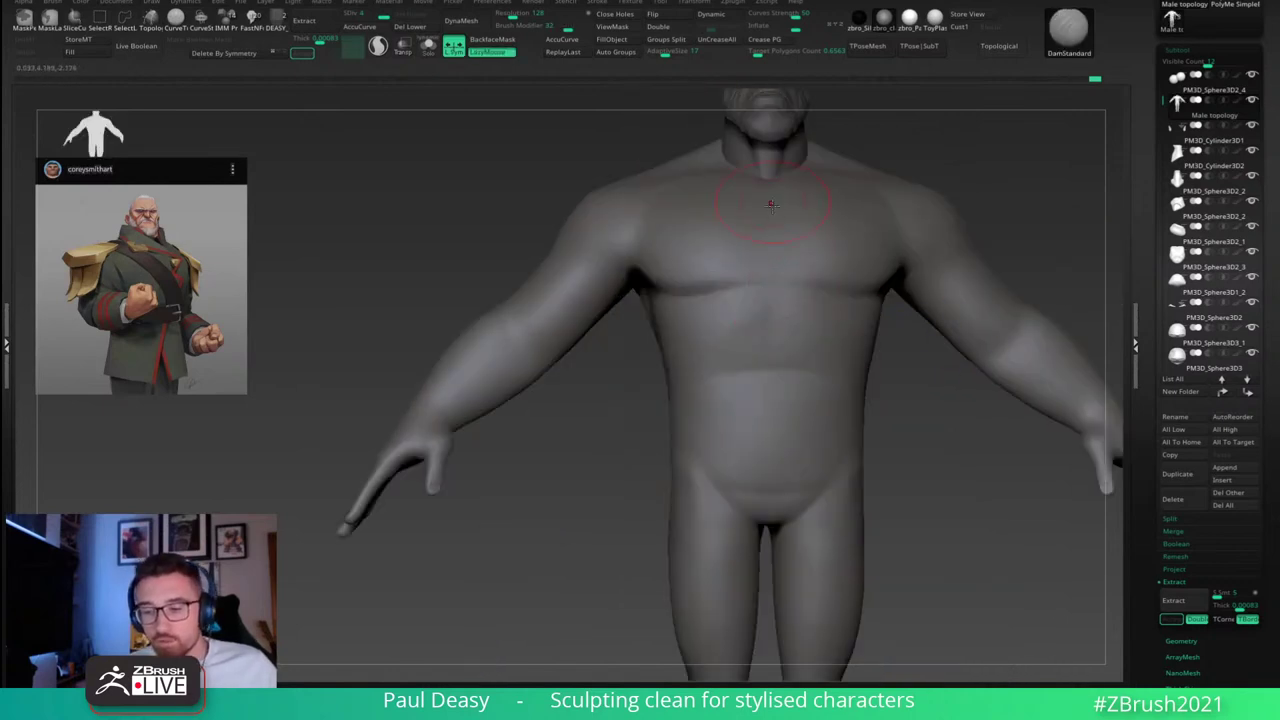
{"action": "left_click_drag", "start_coordinate": [775, 261], "coordinate": [771, 246]}
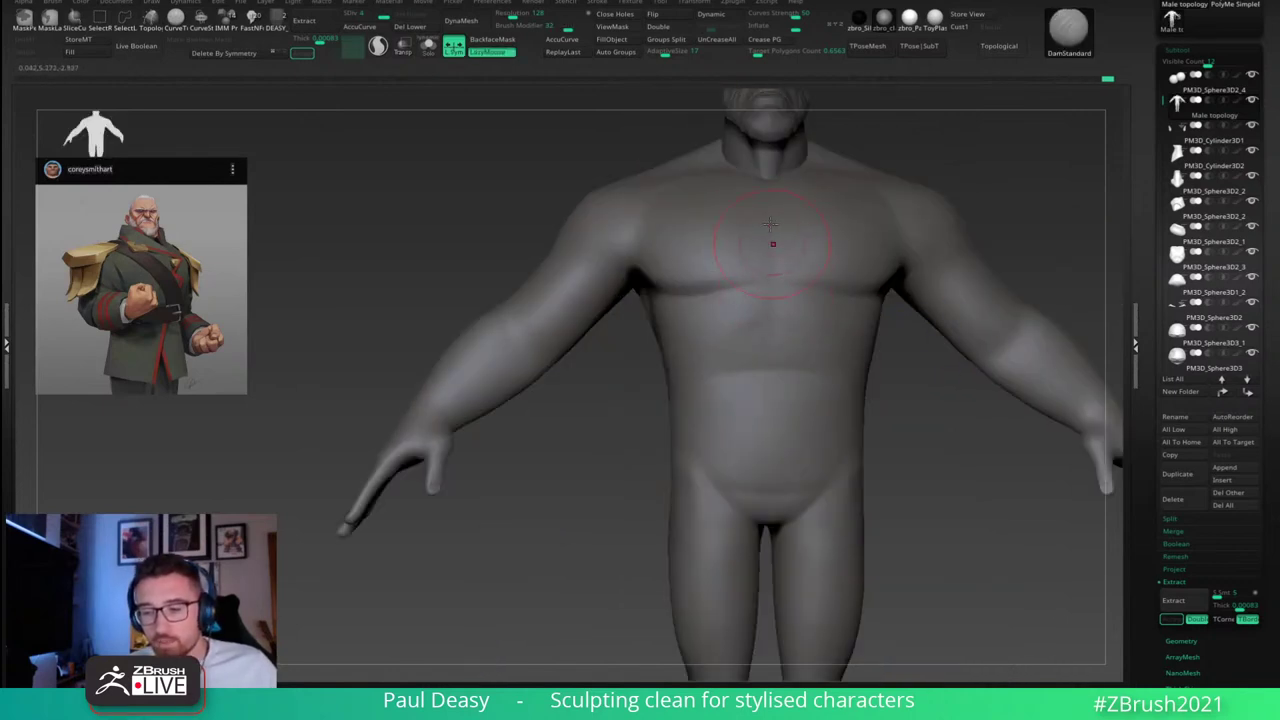
{"action": "key", "text": "shift"}
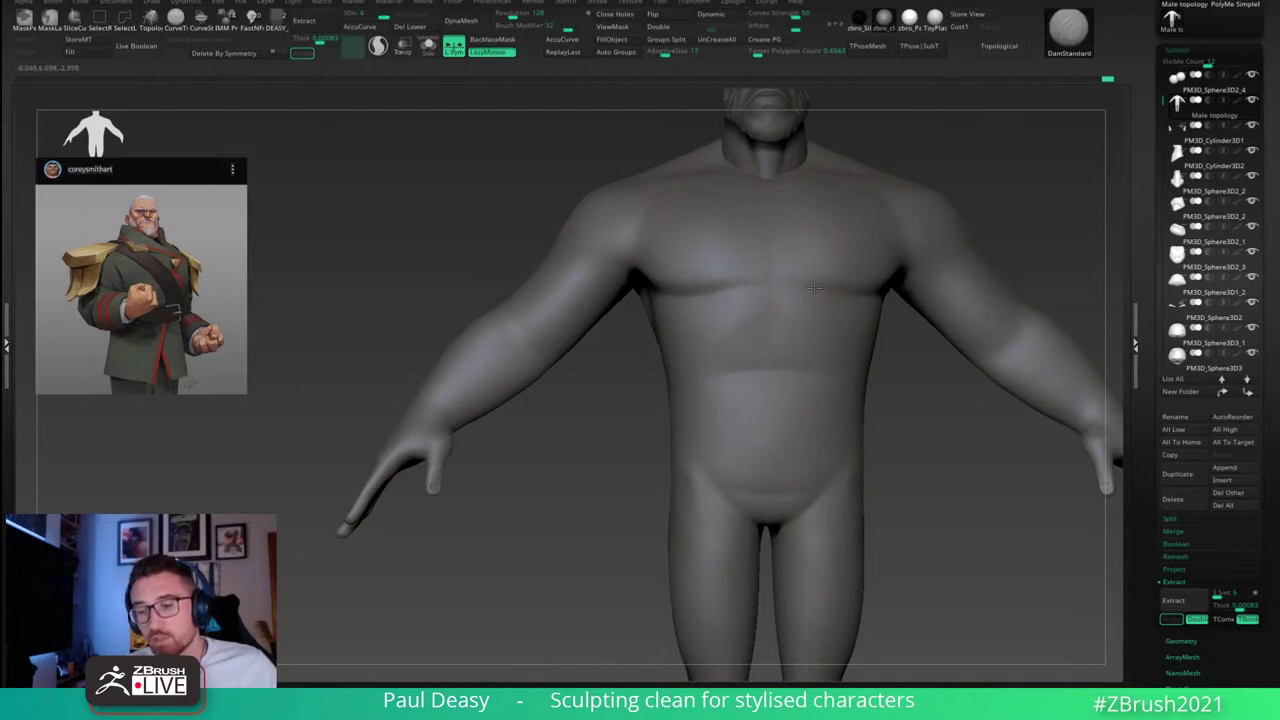
{"action": "left_click_drag", "start_coordinate": [925, 394], "coordinate": [891, 405]}
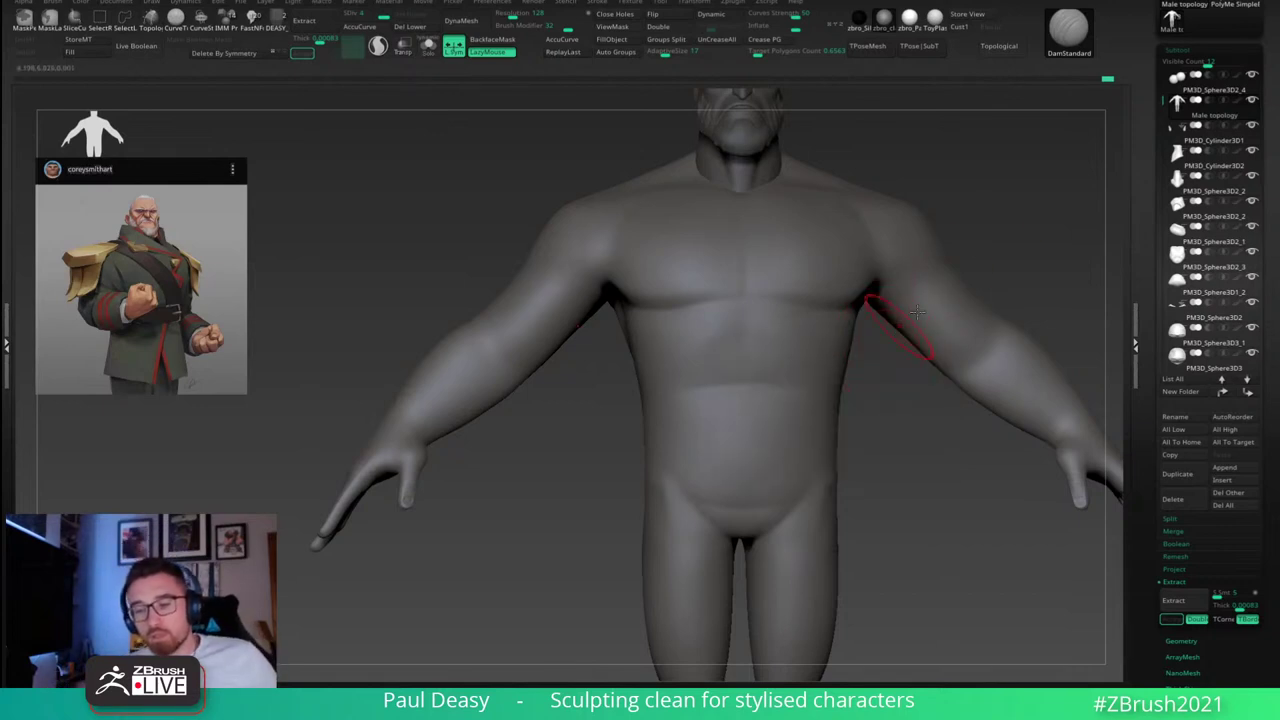
{"action": "left_click_drag", "start_coordinate": [888, 336], "coordinate": [943, 280]}
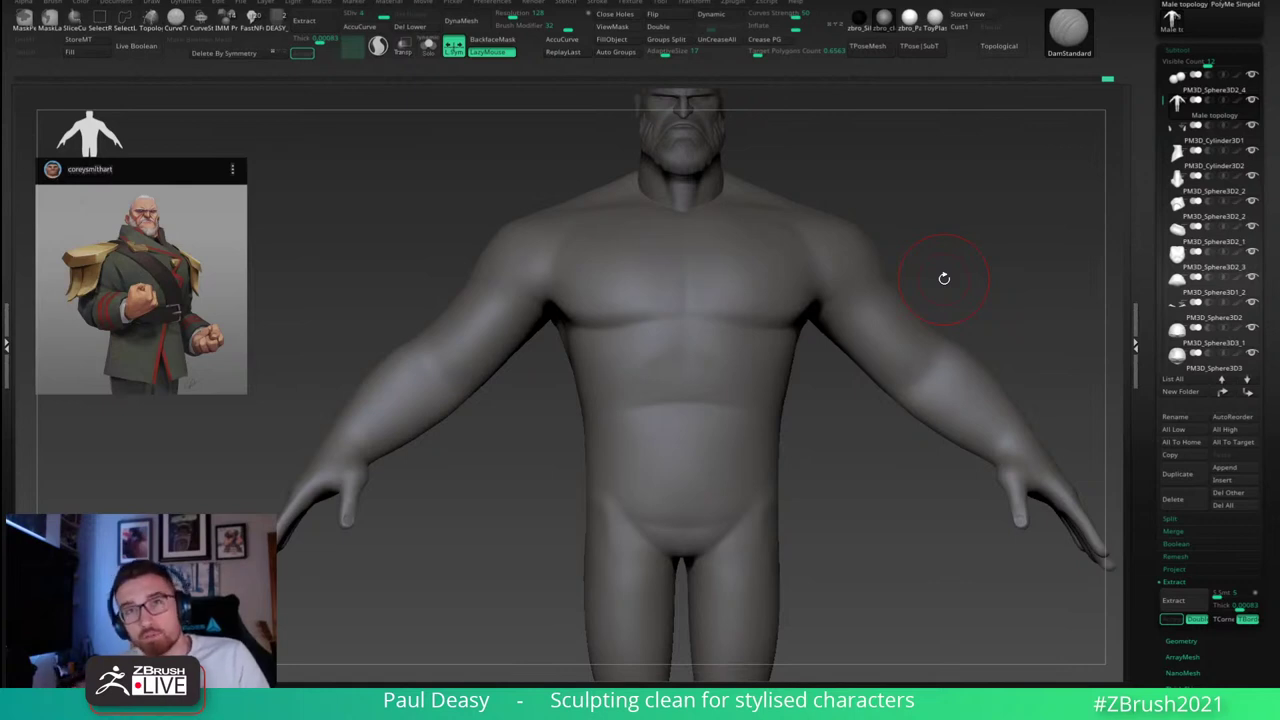
{"action": "key", "text": "space"}
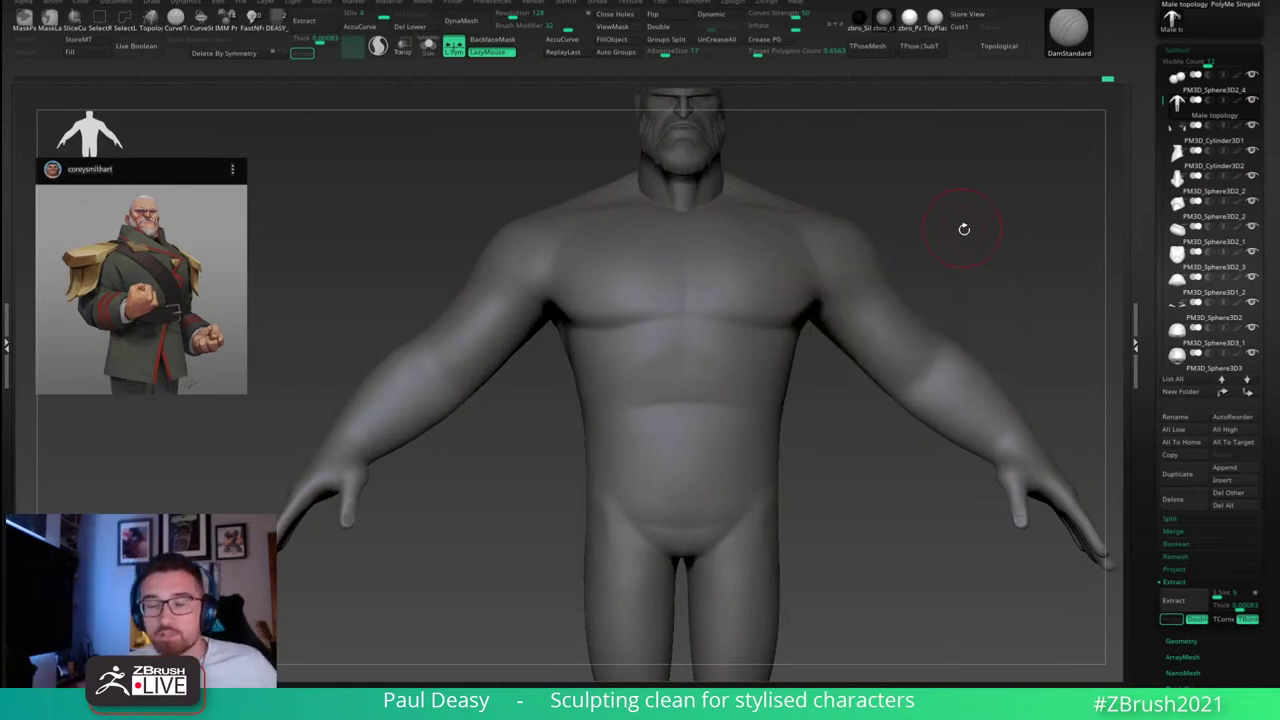
{"action": "mouse_move", "coordinate": [964, 229]}
{"action": "left_mouse_down"}
{"action": "mouse_move", "coordinate": [943, 246]}
{"action": "mouse_move", "coordinate": [974, 257]}
{"action": "mouse_move", "coordinate": [950, 265]}
{"action": "left_mouse_up"}
{"action": "key", "text": "space"}
{"action": "key", "text": "space"}
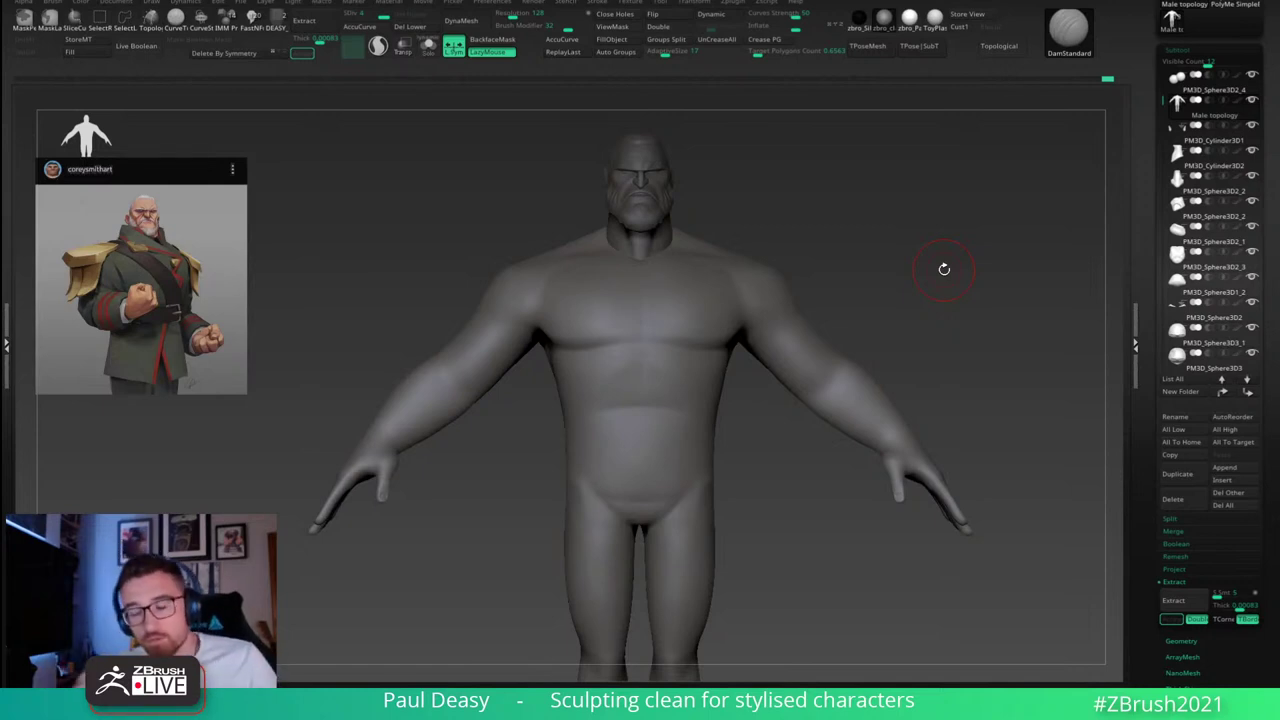
{"action": "mouse_move", "coordinate": [951, 243]}
{"action": "left_mouse_down"}
{"action": "mouse_move", "coordinate": [946, 329]}
{"action": "mouse_move", "coordinate": [931, 294]}
{"action": "left_mouse_up"}
Step: Nudge the armpit area where the outer chest meets the arm with the Move brush, working from the front
{"action": "key", "text": "b"}
{"action": "key", "text": "m"}
{"action": "key", "text": "v"}
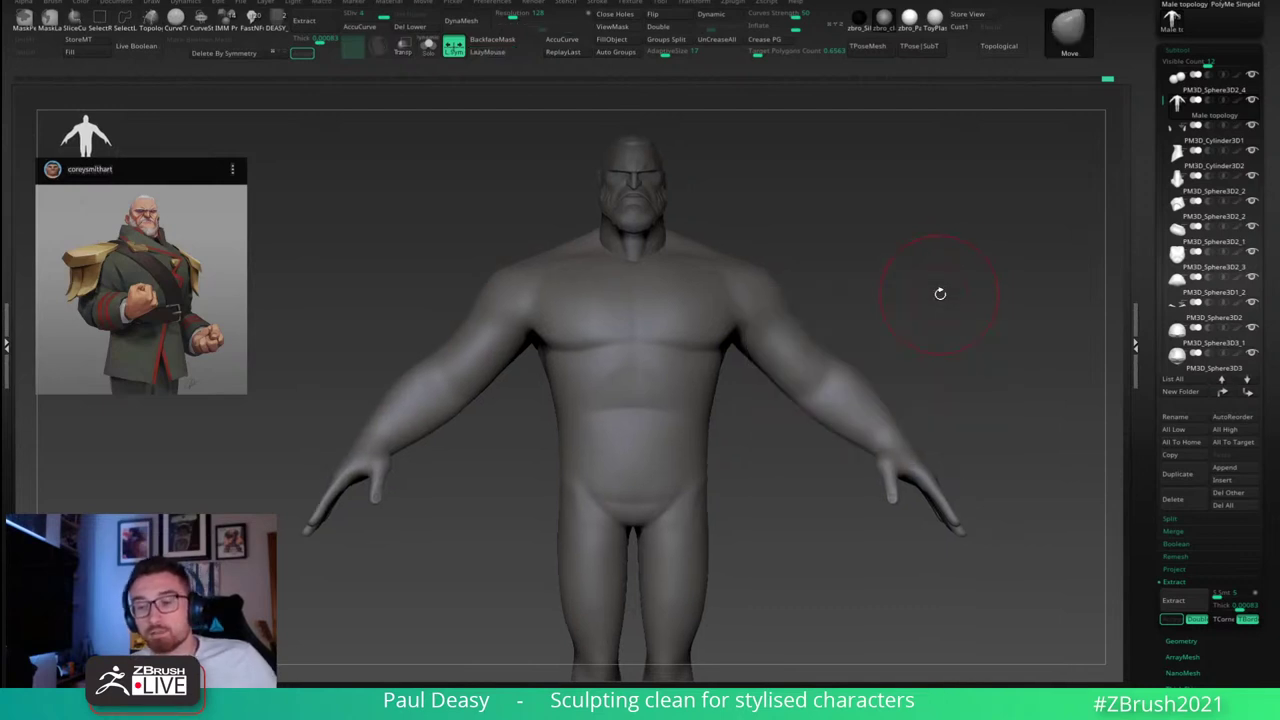
{"action": "key", "text": "space"}
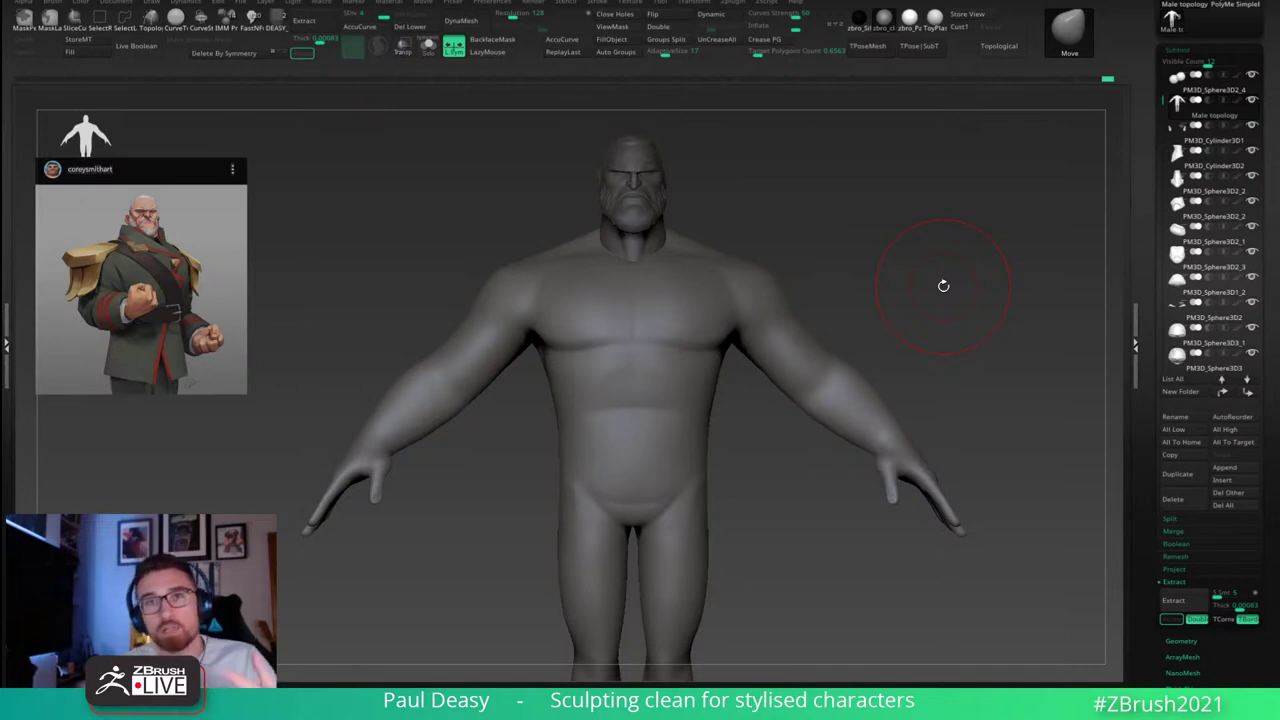
{"action": "right_click", "coordinate": [929, 285]}
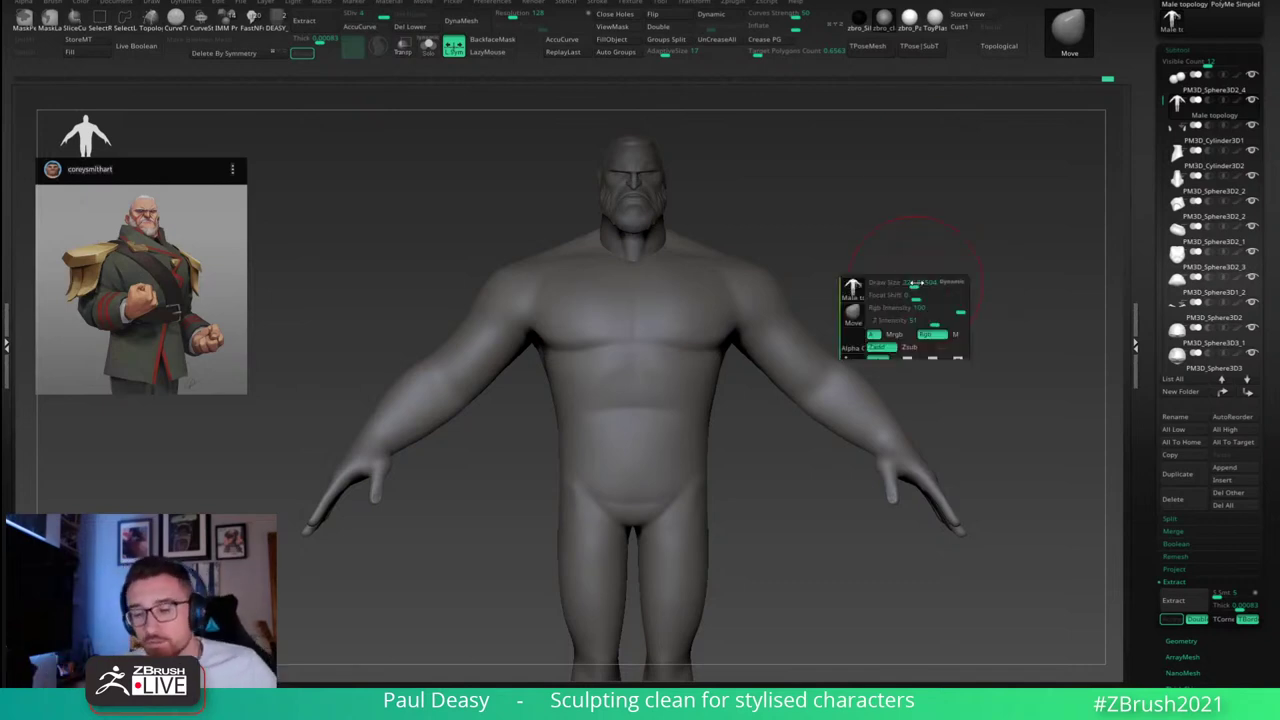
{"action": "right_click_drag", "start_coordinate": [923, 289], "coordinate": [916, 269], "text": "alt"}
{"action": "right_click", "coordinate": [795, 291]}
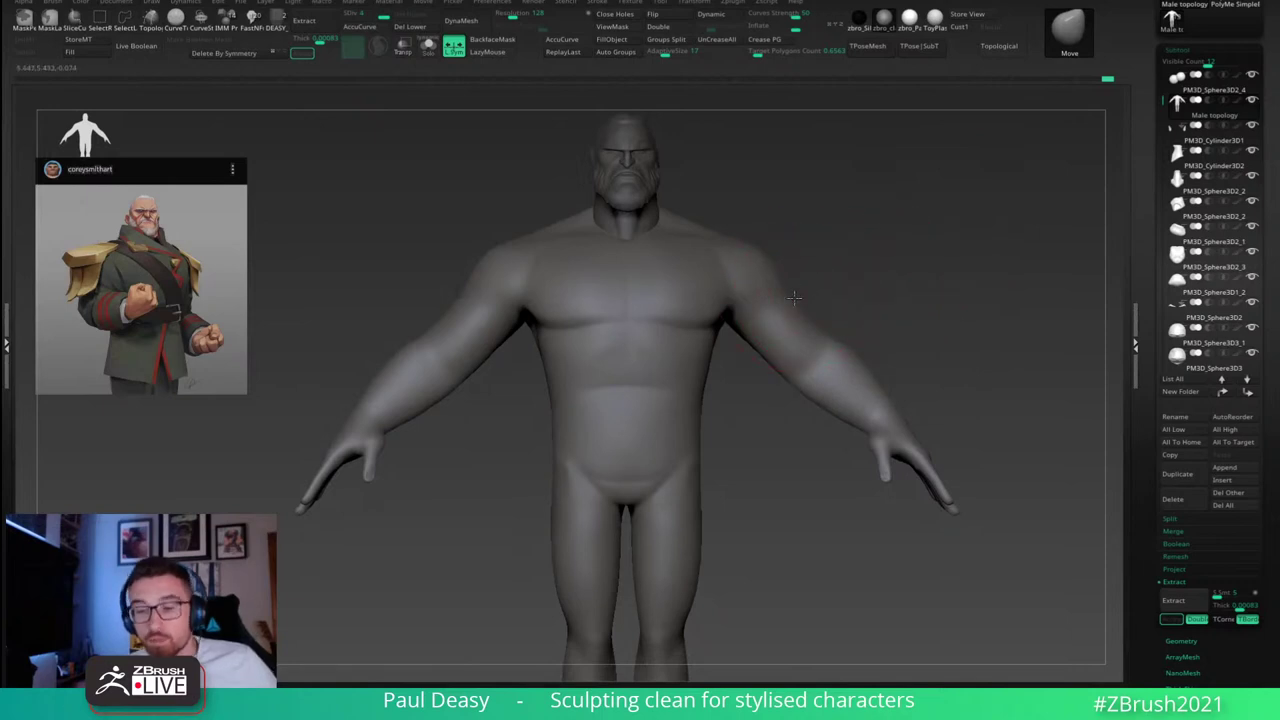
{"action": "right_click_drag", "start_coordinate": [824, 284], "coordinate": [876, 250], "text": "alt"}
{"action": "right_click", "coordinate": [709, 314]}
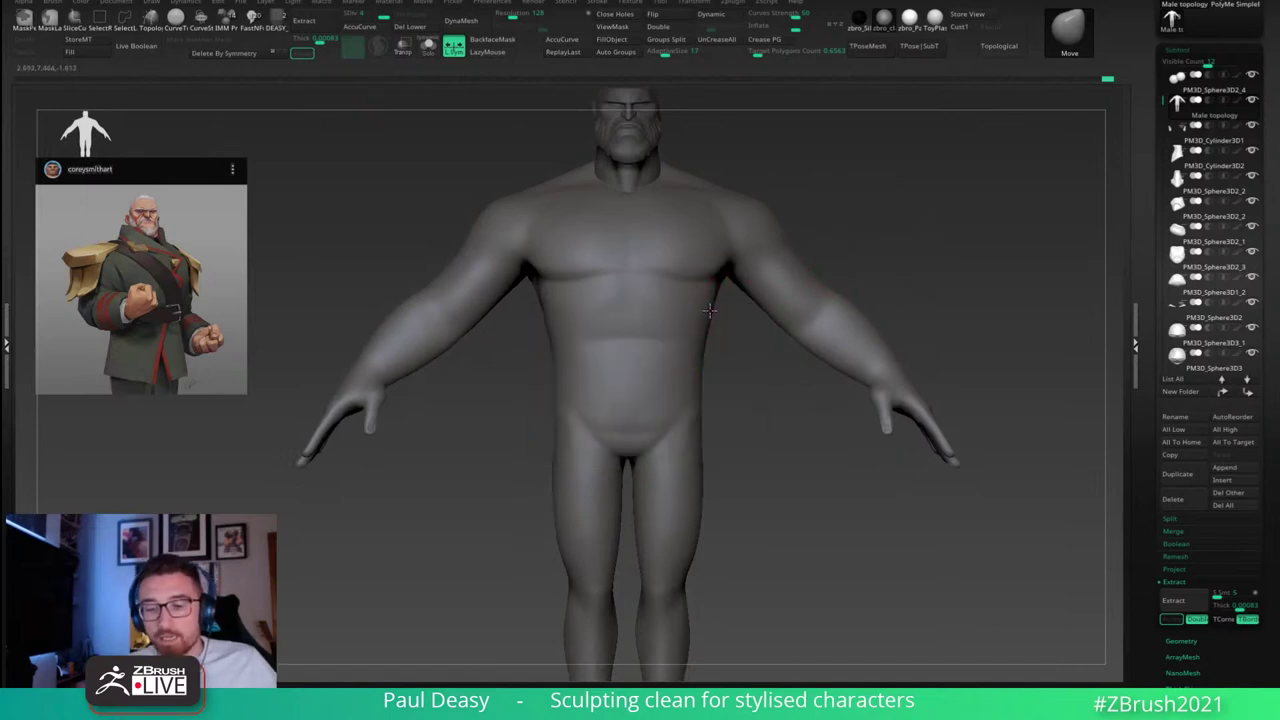
{"action": "right_click", "coordinate": [714, 300]}
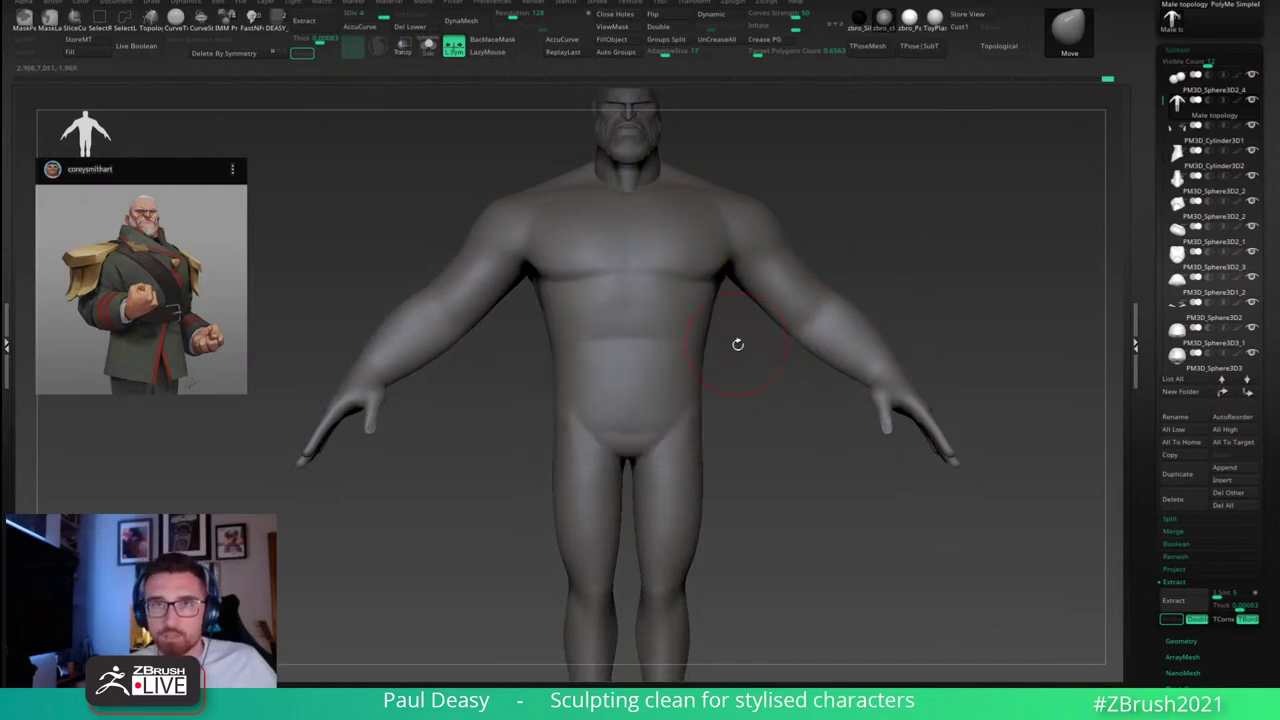
{"action": "right_click_drag", "start_coordinate": [738, 345], "coordinate": [722, 327], "text": "alt"}
{"action": "right_click", "coordinate": [722, 327]}
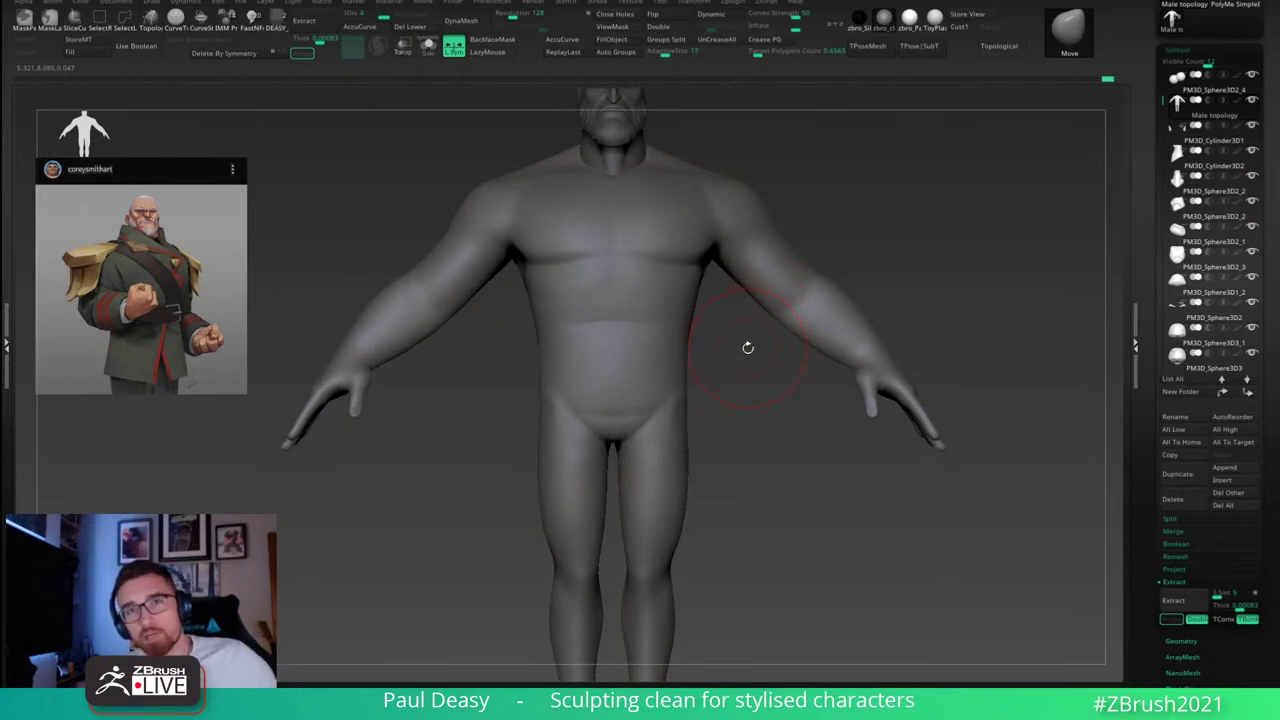
{"action": "right_click_drag", "start_coordinate": [737, 320], "coordinate": [740, 325]}
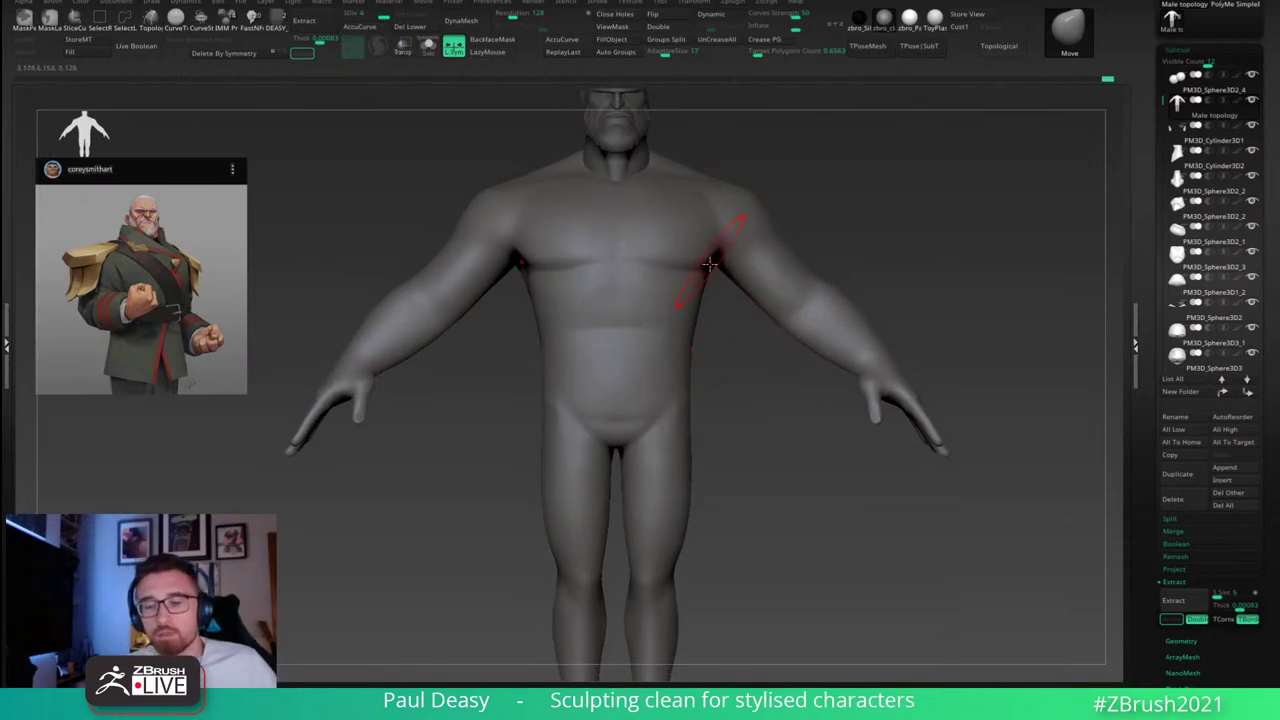
{"action": "left_click_drag", "start_coordinate": [710, 259], "coordinate": [706, 265]}
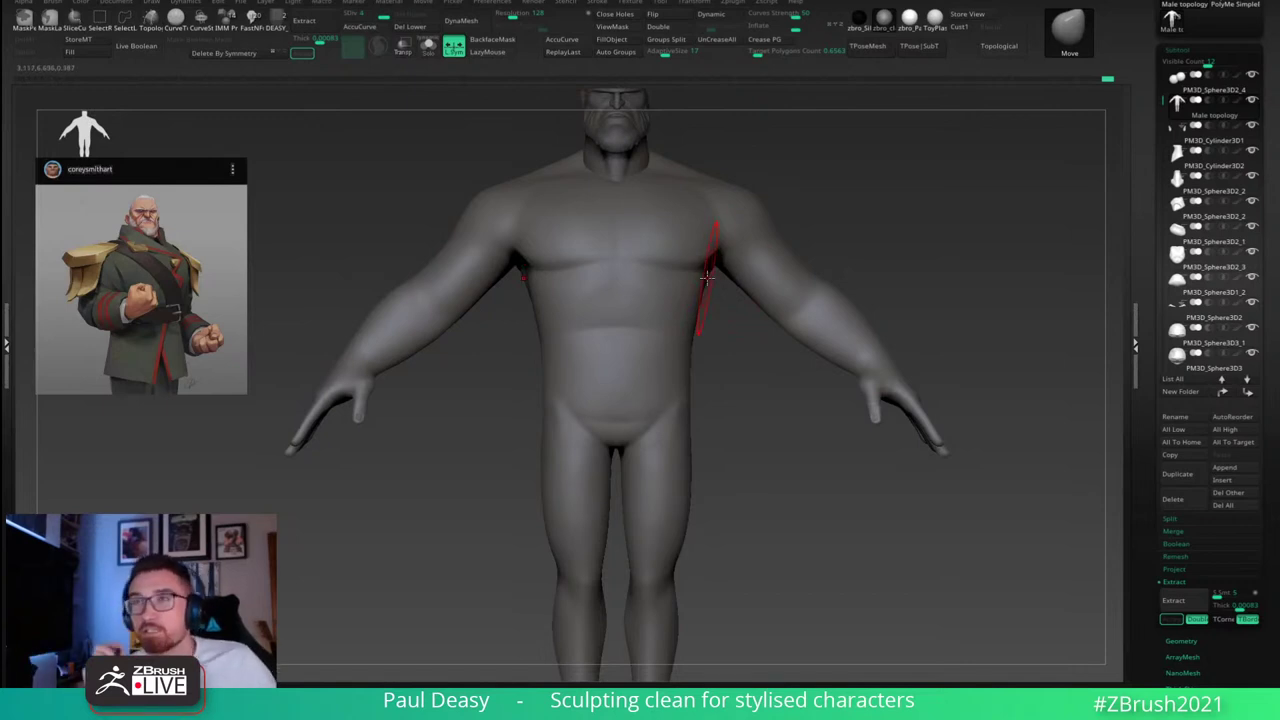
{"action": "key", "text": "space"}
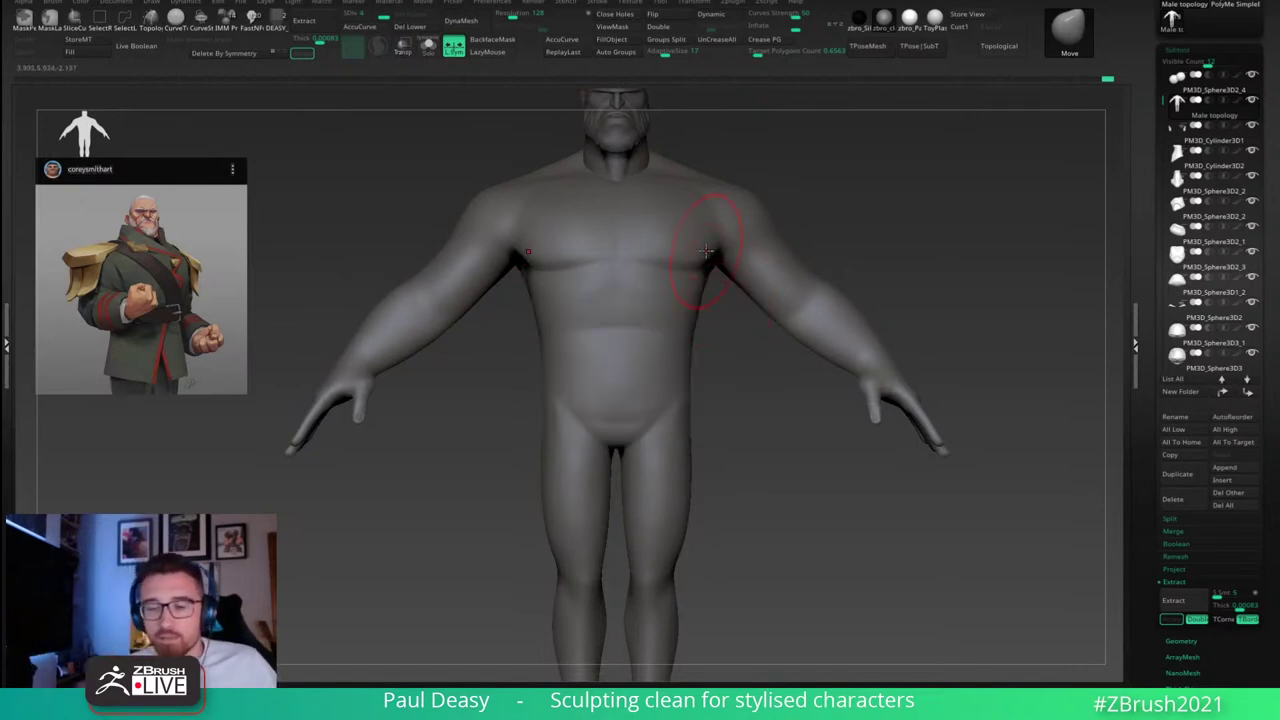
Step: Adjust the rear armpit, shoulder and upper-arm silhouette from behind with a resized Move brush
{"action": "left_click_drag", "start_coordinate": [888, 232], "coordinate": [803, 229]}
{"action": "left_click_drag", "start_coordinate": [733, 261], "coordinate": [708, 296]}
{"action": "key", "text": "space"}
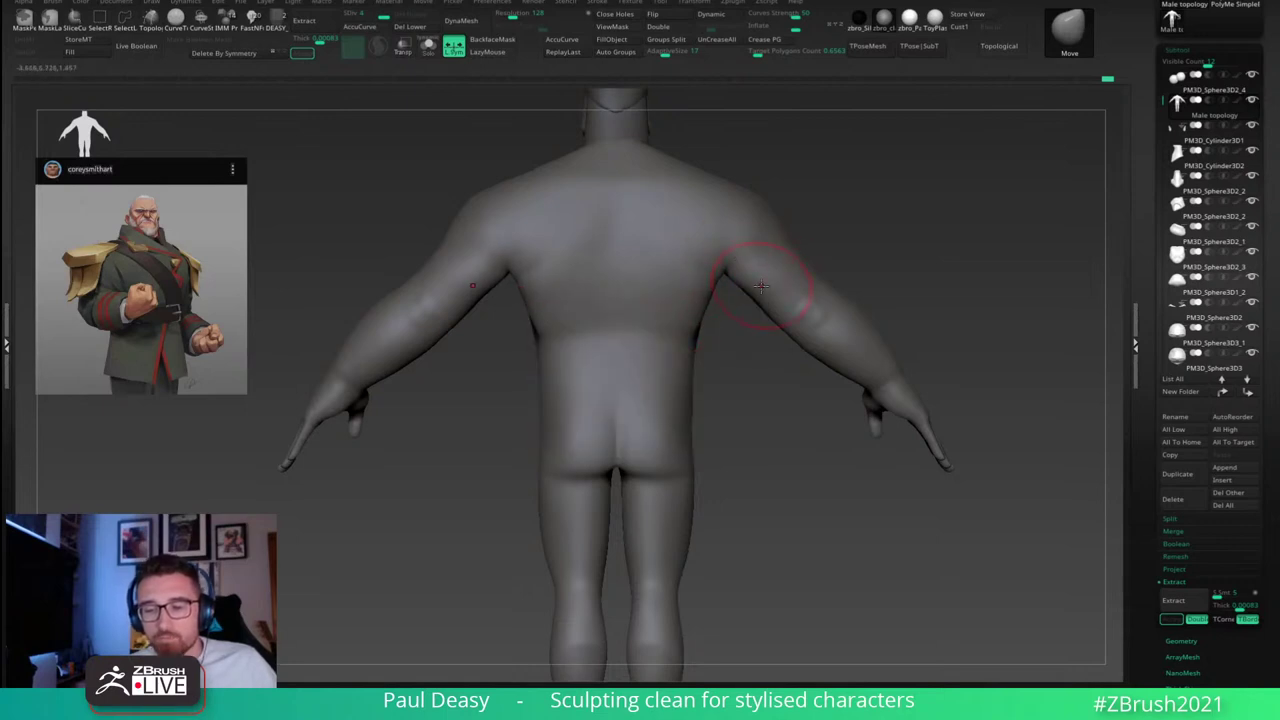
{"action": "key", "text": "space"}
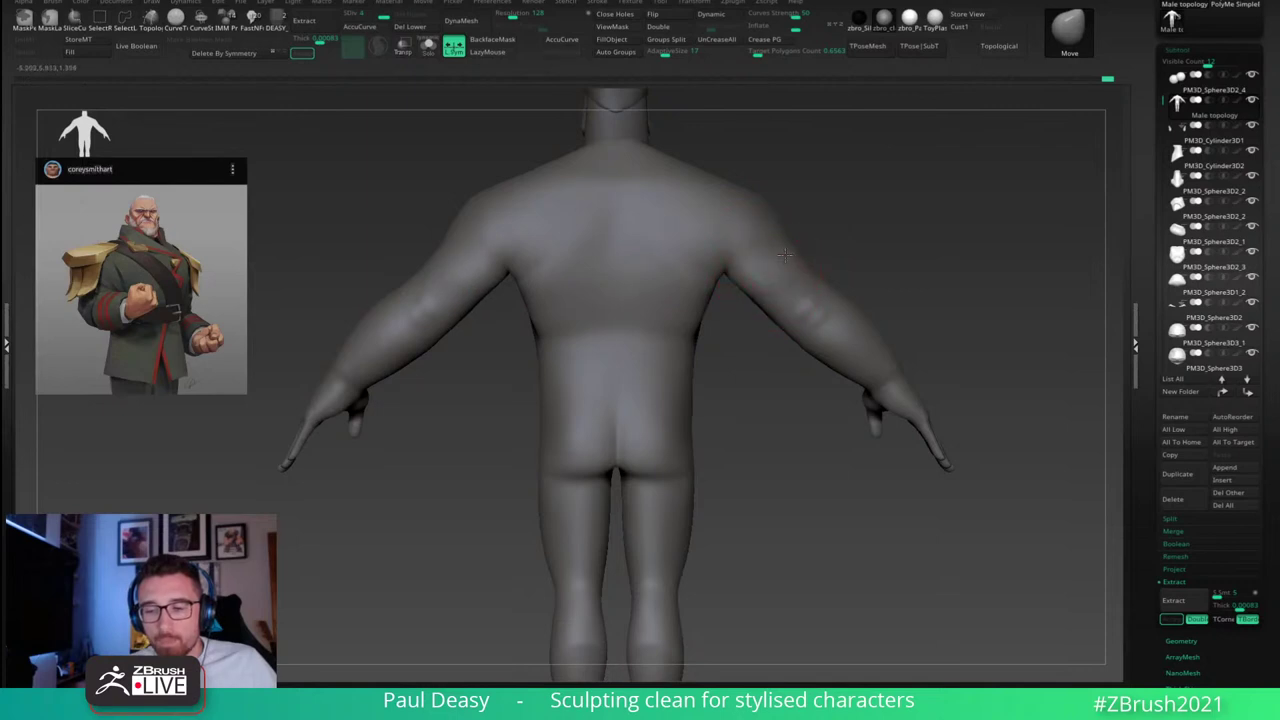
{"action": "left_click_drag", "start_coordinate": [853, 244], "coordinate": [808, 237]}
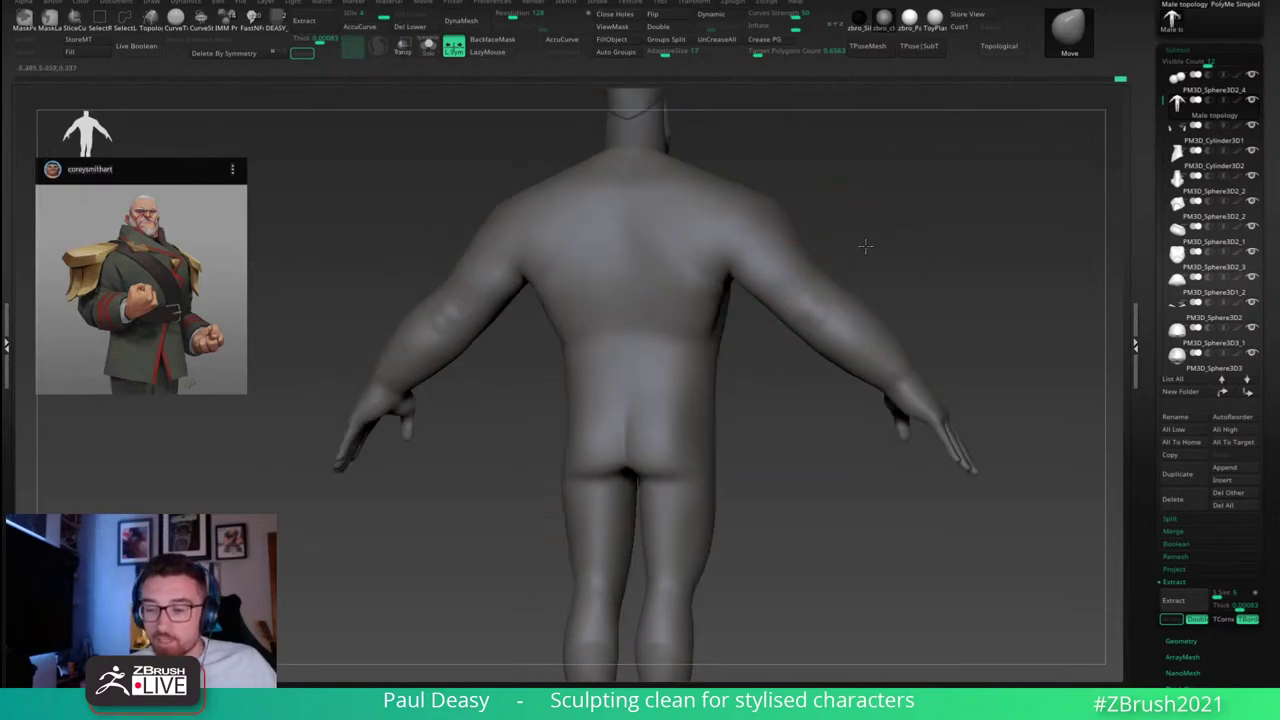
{"action": "mouse_move", "coordinate": [788, 242]}
{"action": "right_mouse_down"}
{"action": "mouse_move", "coordinate": [851, 229]}
{"action": "mouse_move", "coordinate": [855, 257]}
{"action": "right_mouse_up"}
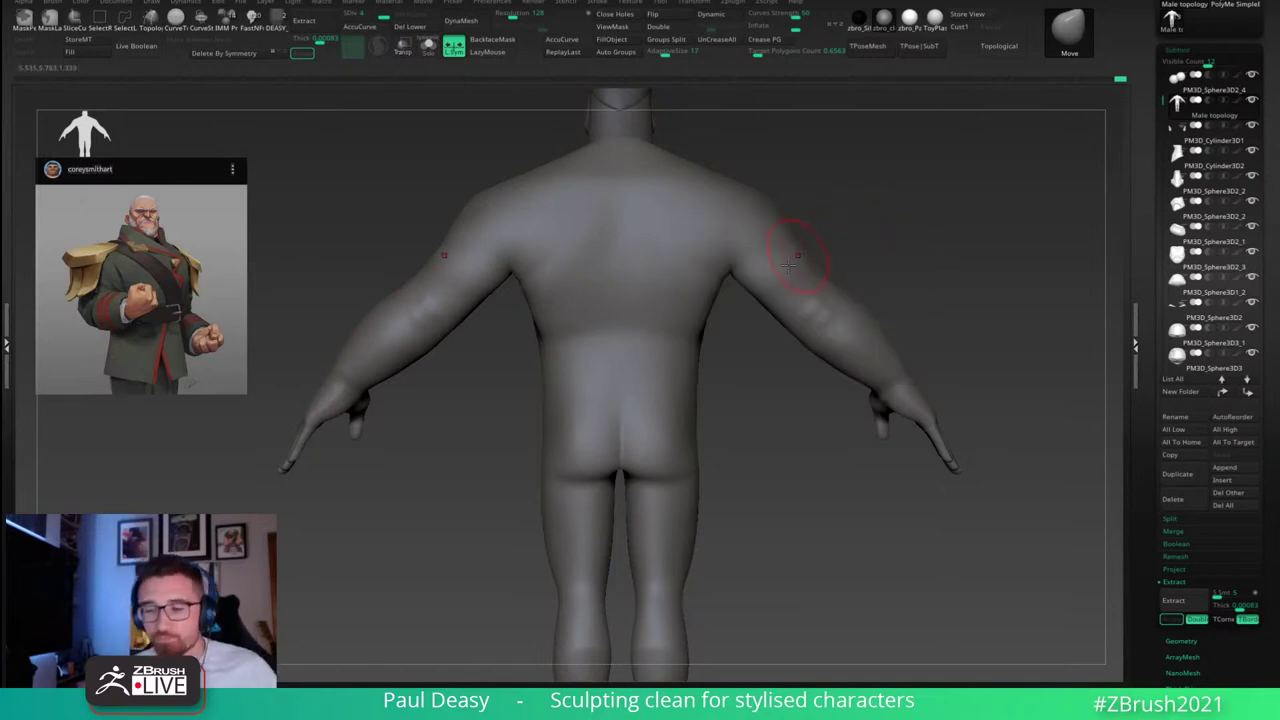
{"action": "left_click_drag", "start_coordinate": [831, 231], "coordinate": [831, 203]}
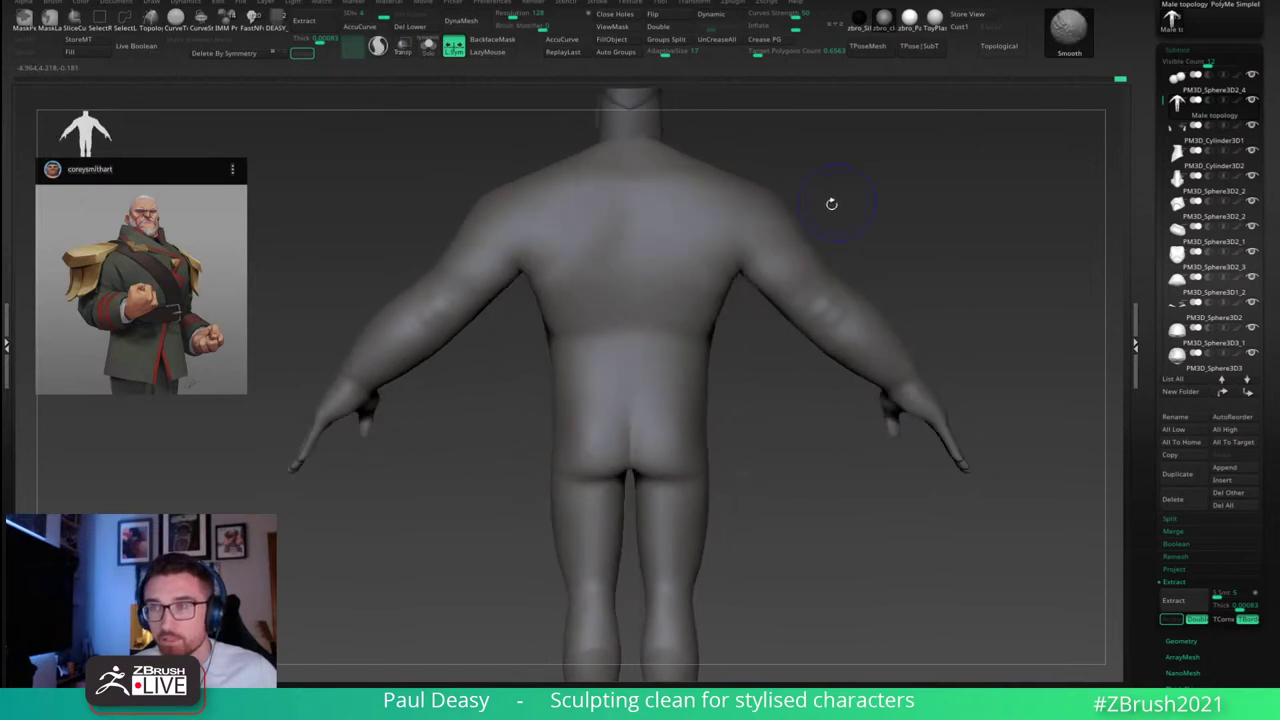
{"action": "key", "text": "space"}
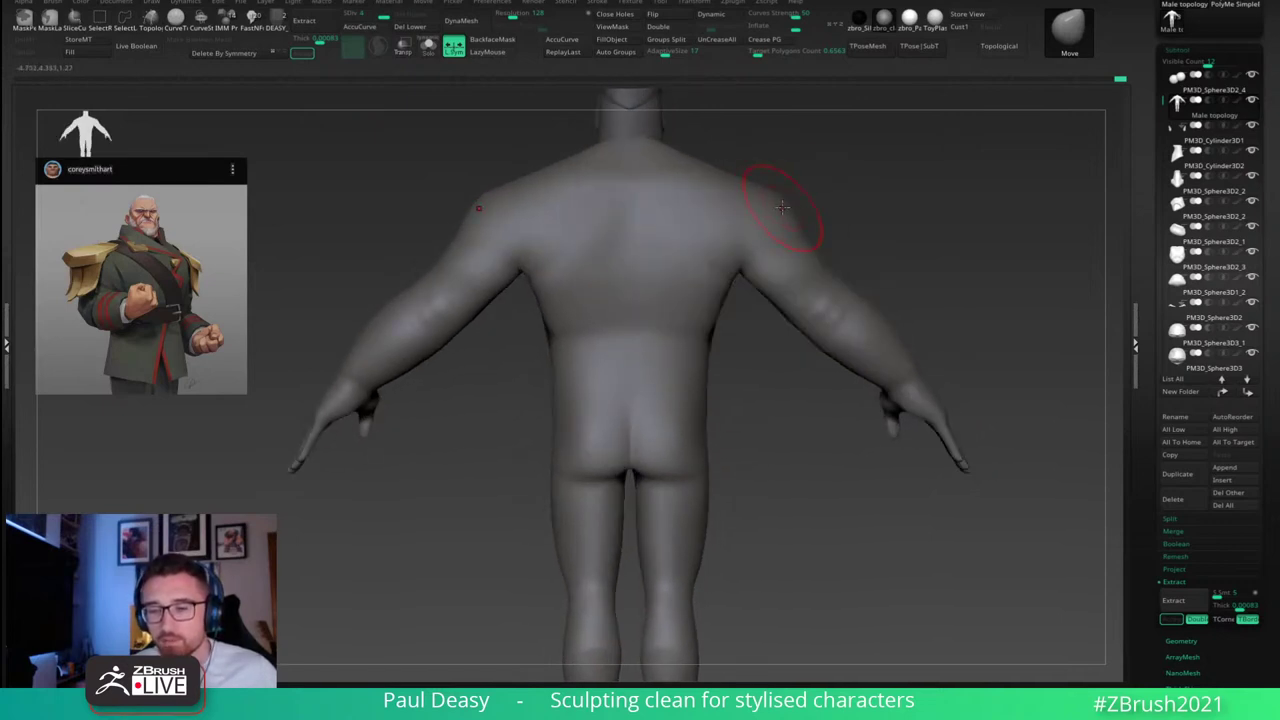
Step: Examine the shoulder, chest and arm silhouette from the front
{"action": "left_click_drag", "start_coordinate": [829, 198], "coordinate": [814, 274]}
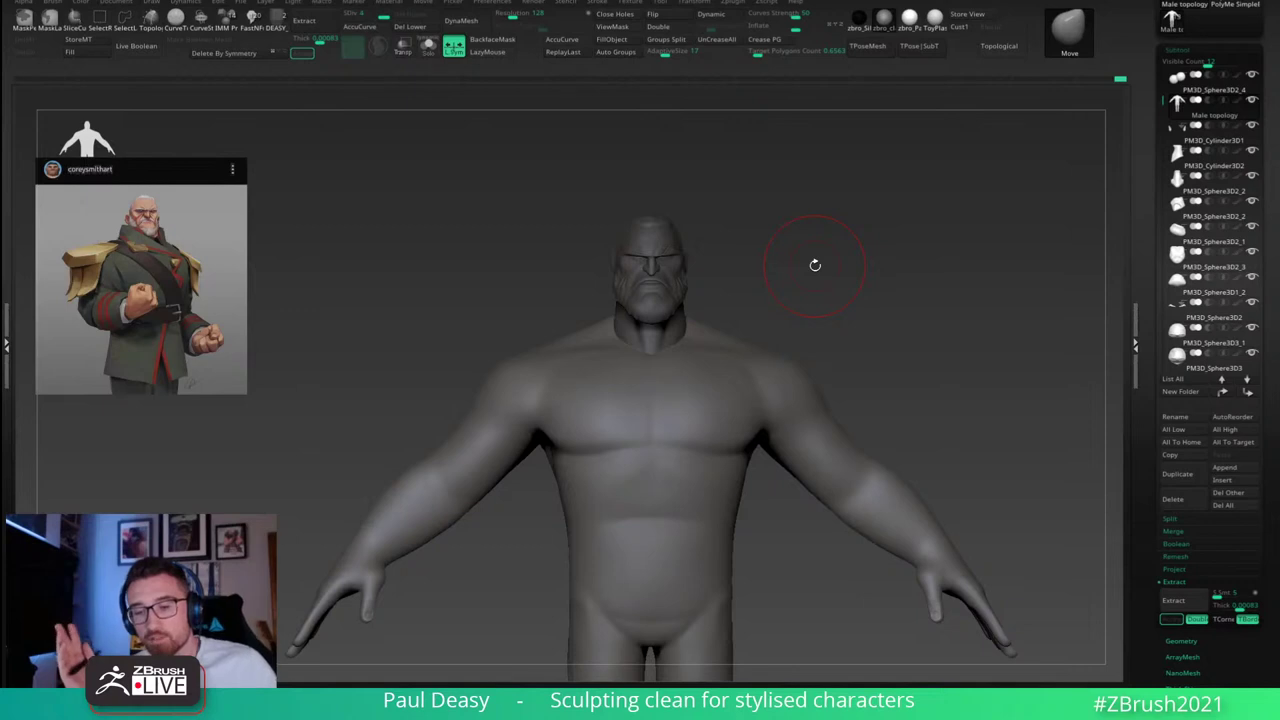
{"action": "left_click_drag", "start_coordinate": [878, 354], "coordinate": [877, 317], "text": "alt"}
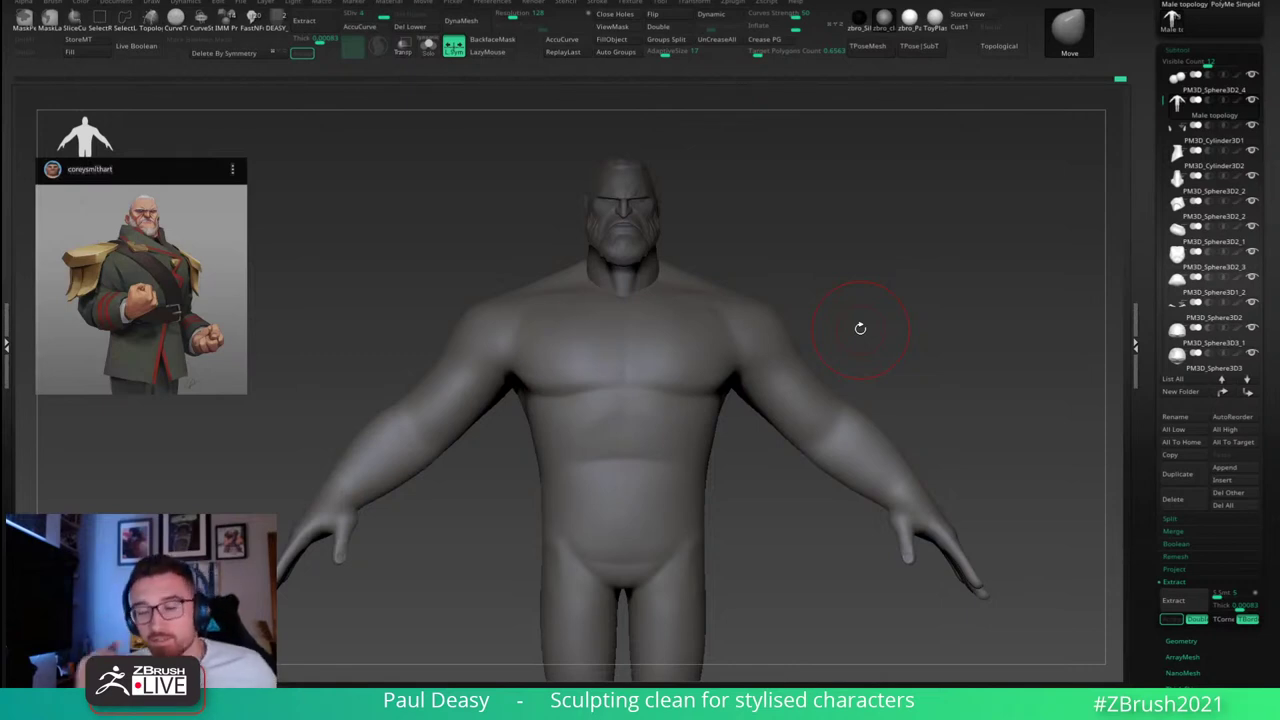
{"action": "key", "text": "space"}
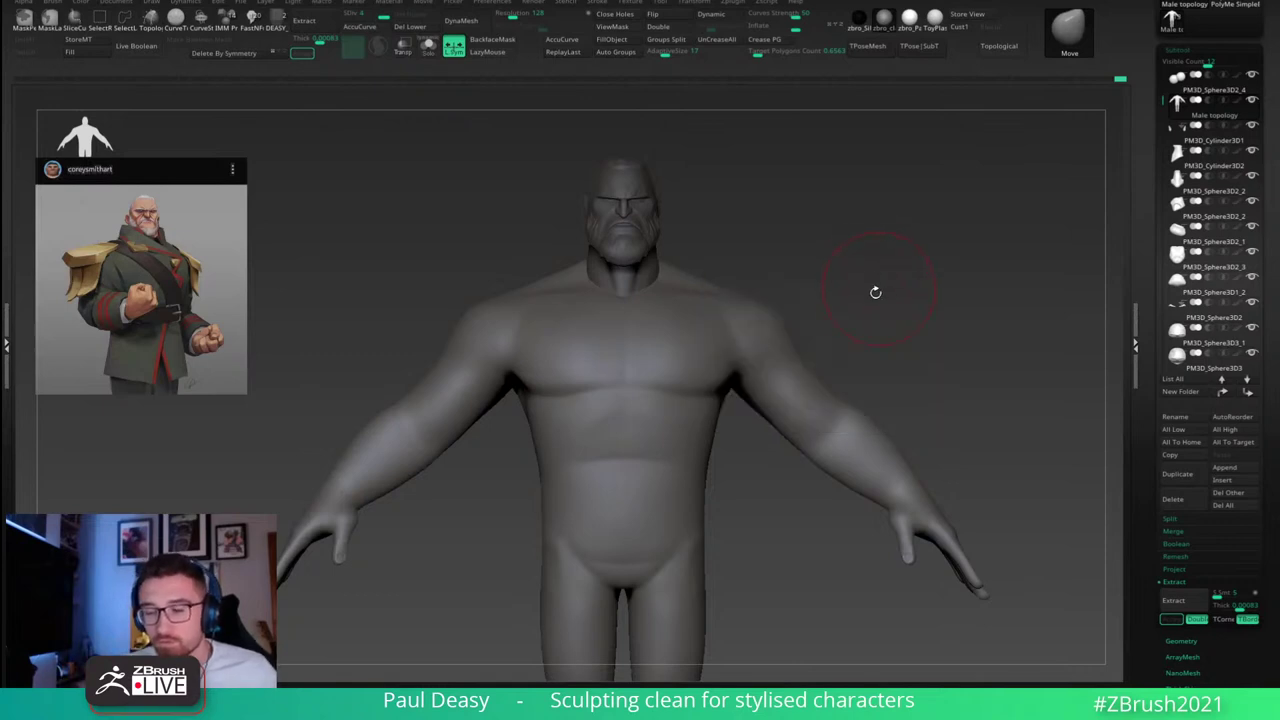
{"action": "key", "text": "space"}
{"action": "left_click_drag", "start_coordinate": [872, 289], "coordinate": [914, 268], "text": "alt"}
{"action": "key", "text": "space"}
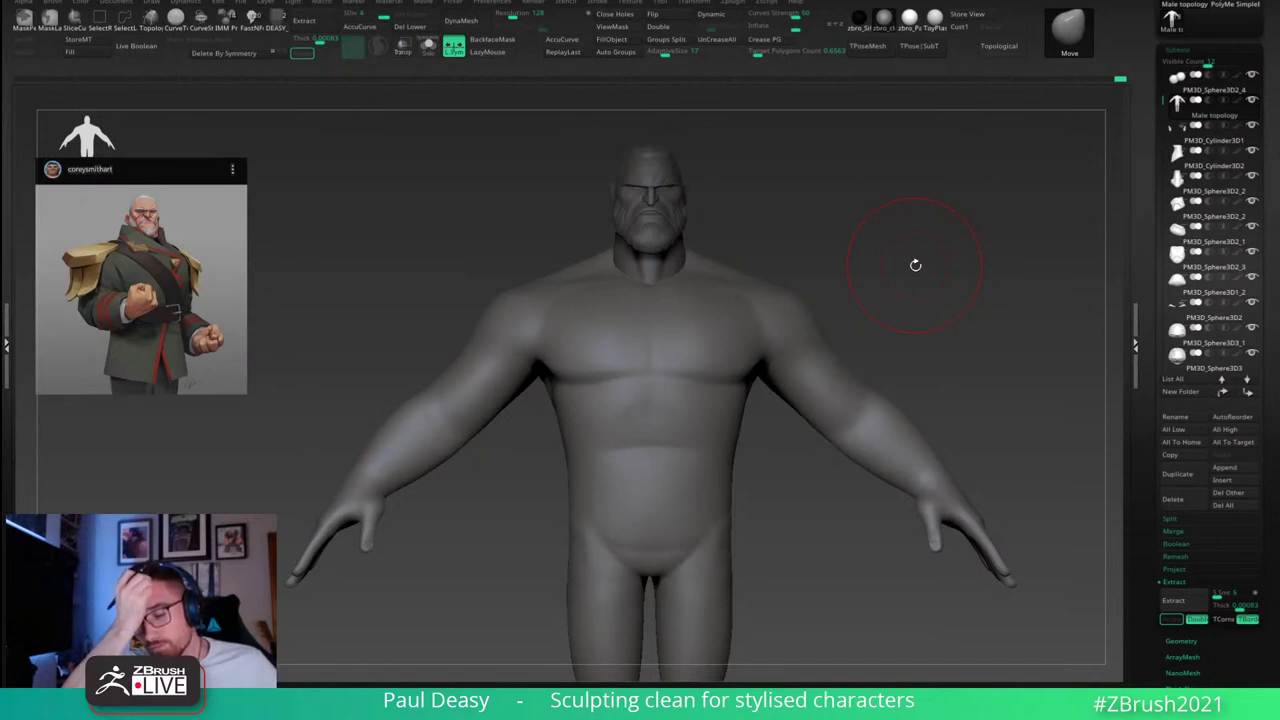
Step: Carve a curved crease across the lower belly above the groin with the DamStandard brush, redoing the stroke as needed
{"action": "mouse_move", "coordinate": [915, 265]}
{"action": "left_mouse_down"}
{"action": "mouse_move", "coordinate": [827, 542]}
{"action": "mouse_move", "coordinate": [890, 329]}
{"action": "left_mouse_up"}
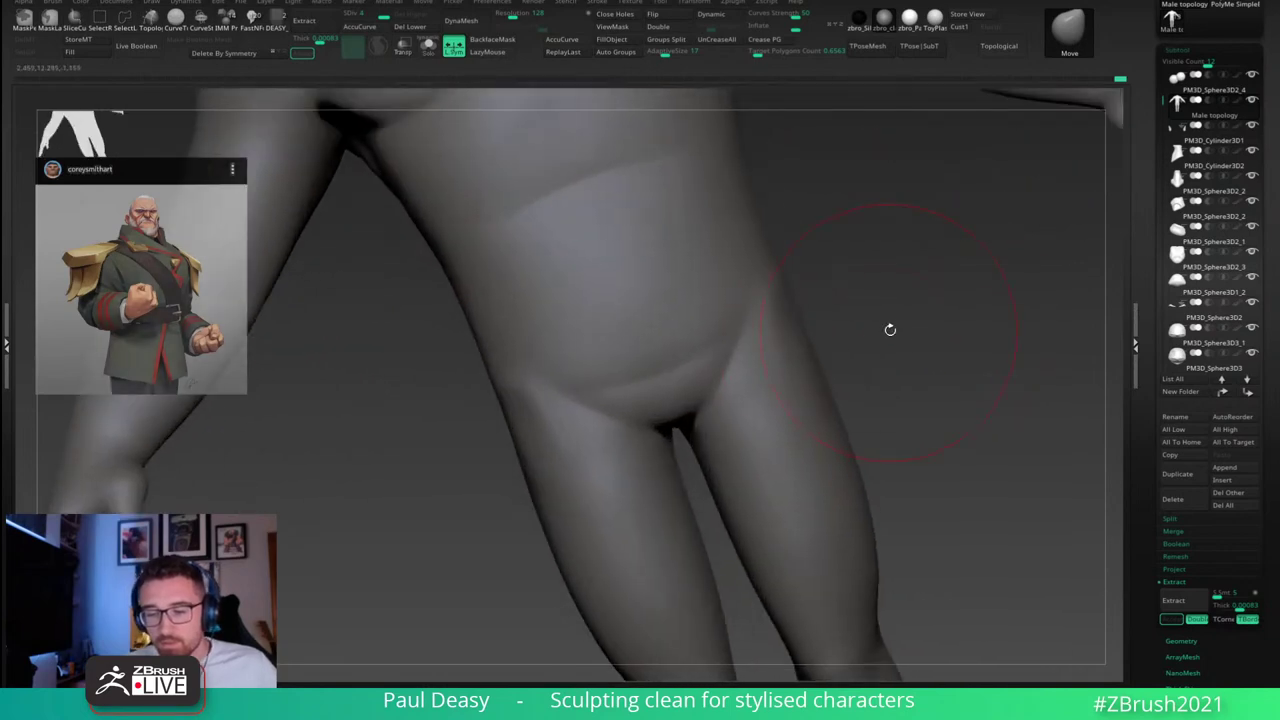
{"action": "key", "text": "b"}
{"action": "key", "text": "d"}
{"action": "key", "text": "s"}
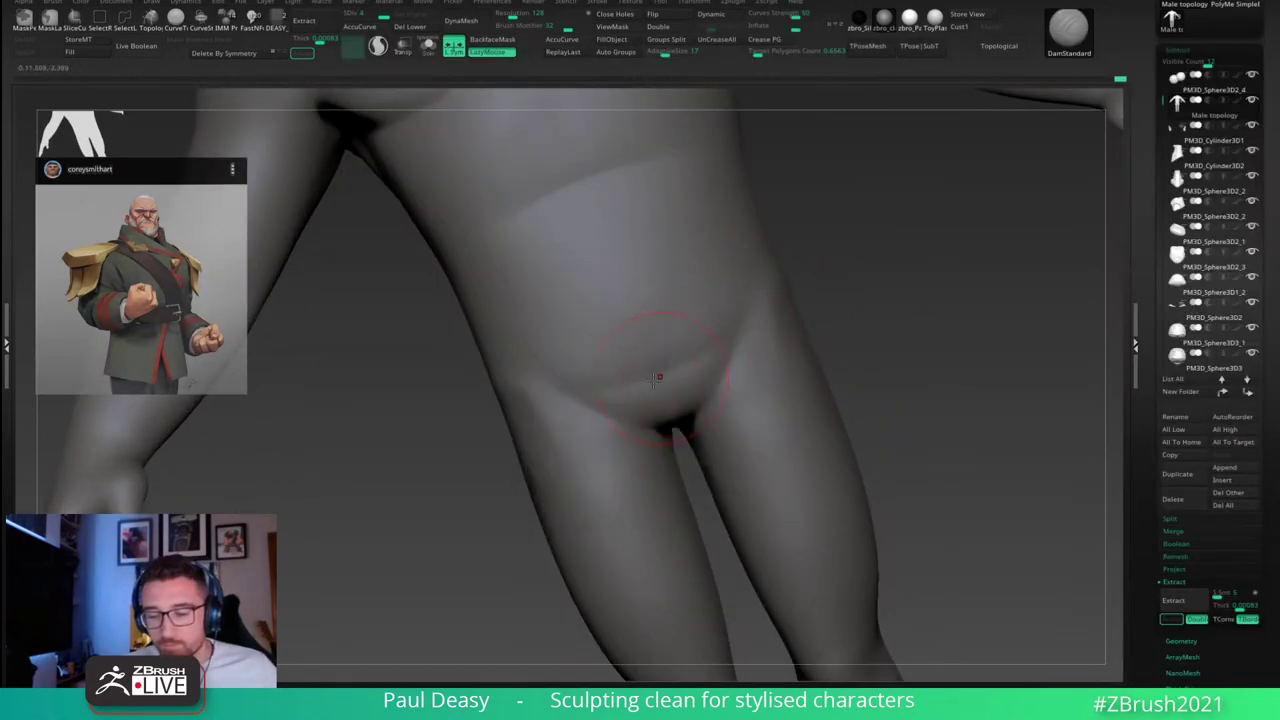
{"action": "left_click_drag", "start_coordinate": [595, 394], "coordinate": [728, 345]}
{"action": "key", "text": "ctrl+z"}
{"action": "left_click_drag", "start_coordinate": [598, 391], "coordinate": [735, 335]}
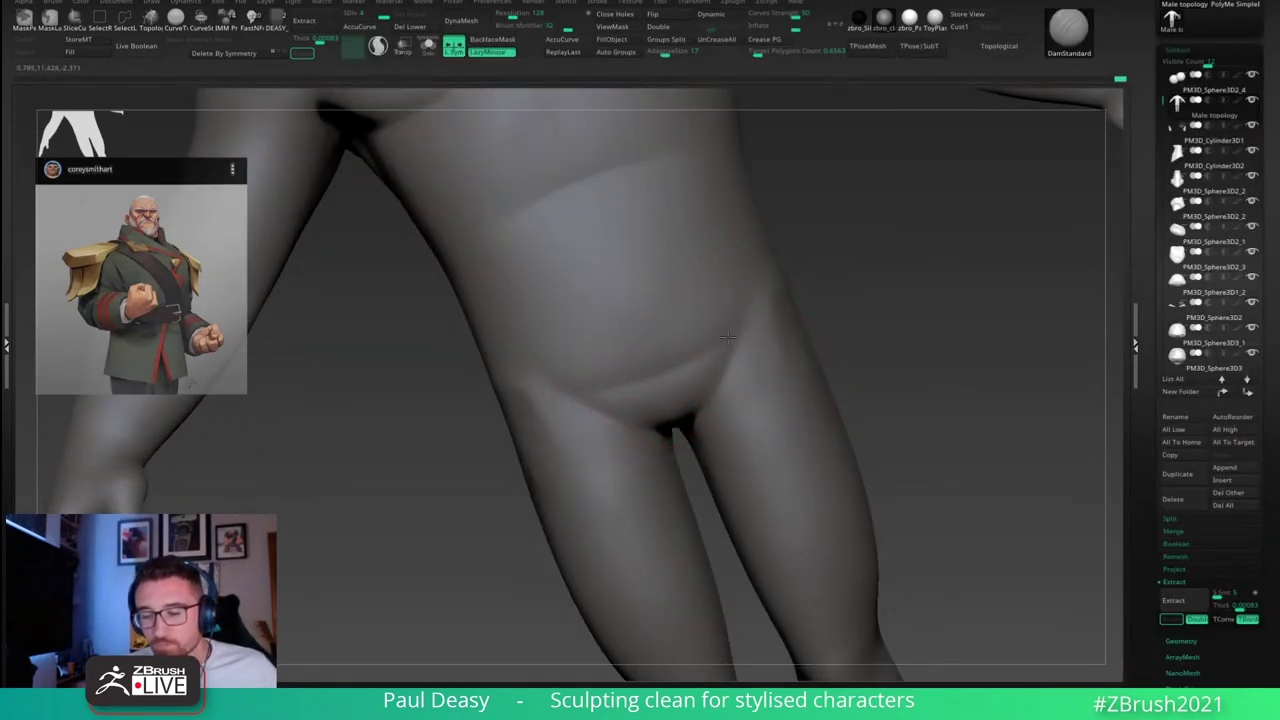
{"action": "left_click_drag", "start_coordinate": [600, 393], "coordinate": [706, 353]}
{"action": "key", "text": "ctrl+z"}
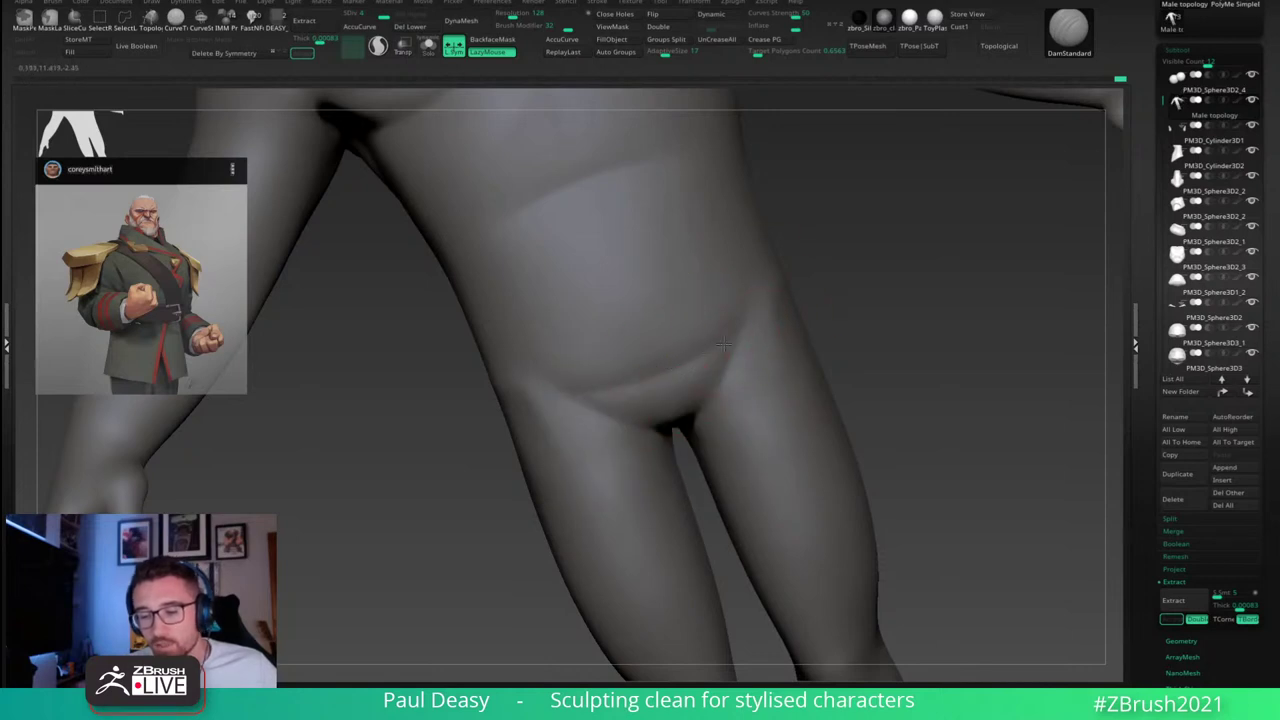
{"action": "key", "text": "ctrl+z"}
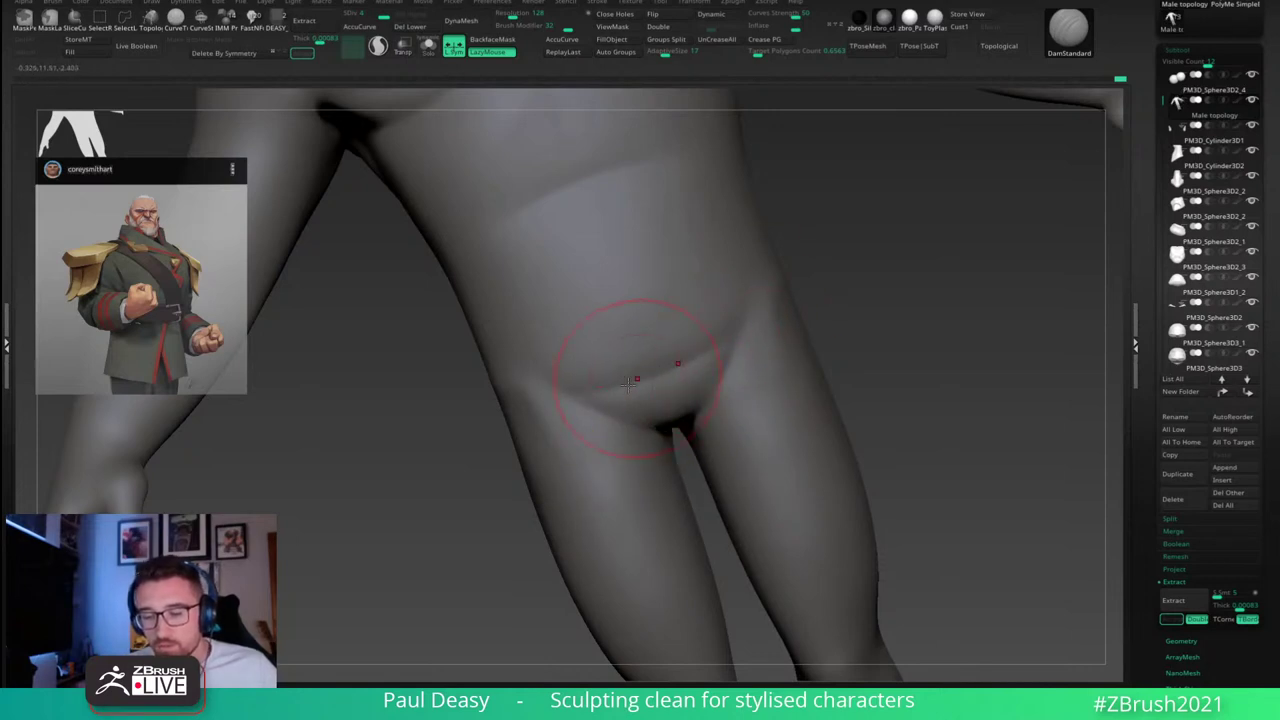
{"action": "key", "text": "ctrl+z"}
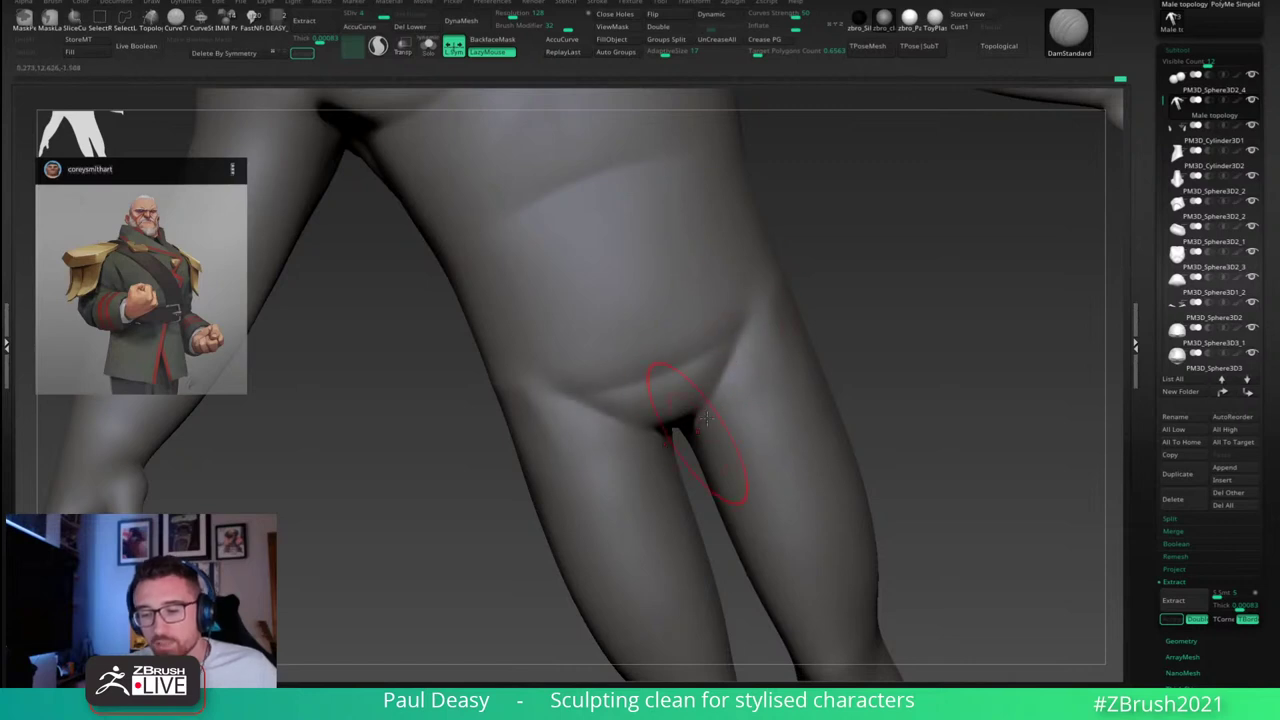
Step: Soften the diagonal groin crease, then carve and smooth a line from the hip down the front of the thigh
{"action": "left_click_drag", "start_coordinate": [760, 292], "coordinate": [692, 394], "text": "shift"}
{"action": "mouse_move", "coordinate": [915, 335]}
{"action": "left_mouse_down", "text": "shift"}
{"action": "mouse_move", "coordinate": [860, 349]}
{"action": "mouse_move", "coordinate": [852, 298]}
{"action": "left_mouse_up", "text": "shift"}
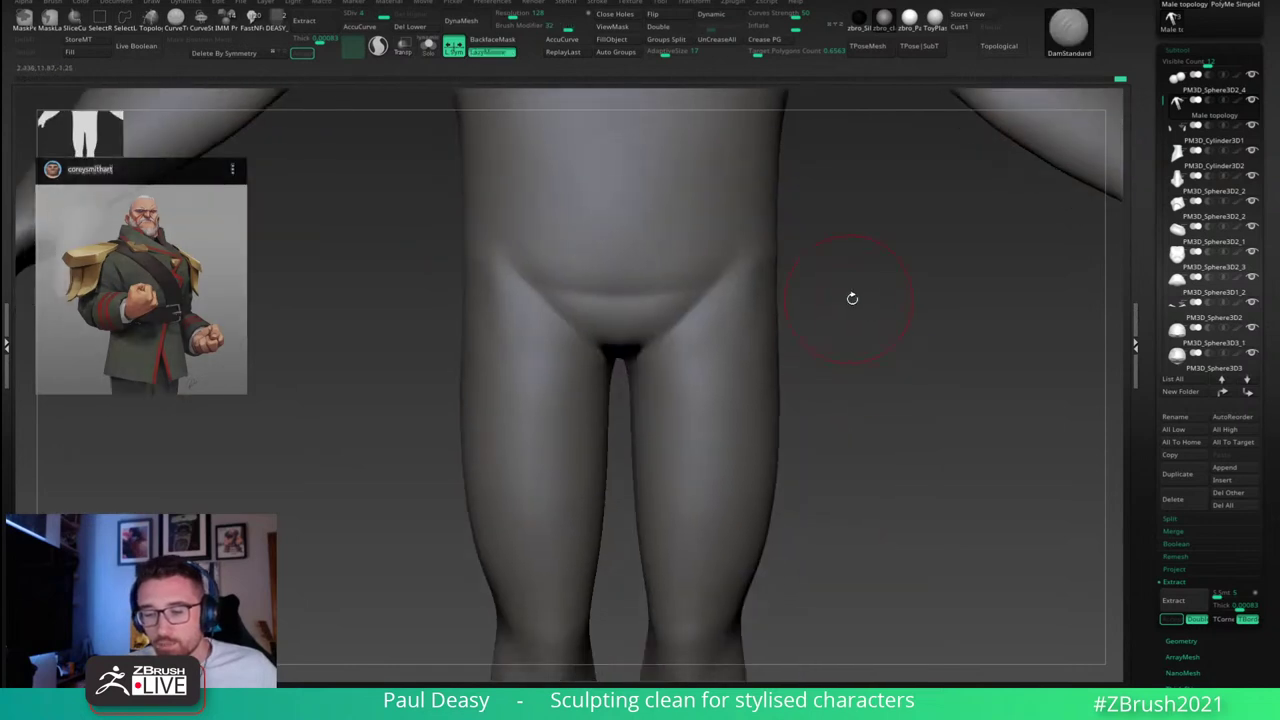
{"action": "right_click", "coordinate": [849, 294]}
{"action": "right_click_drag", "start_coordinate": [849, 294], "coordinate": [792, 248]}
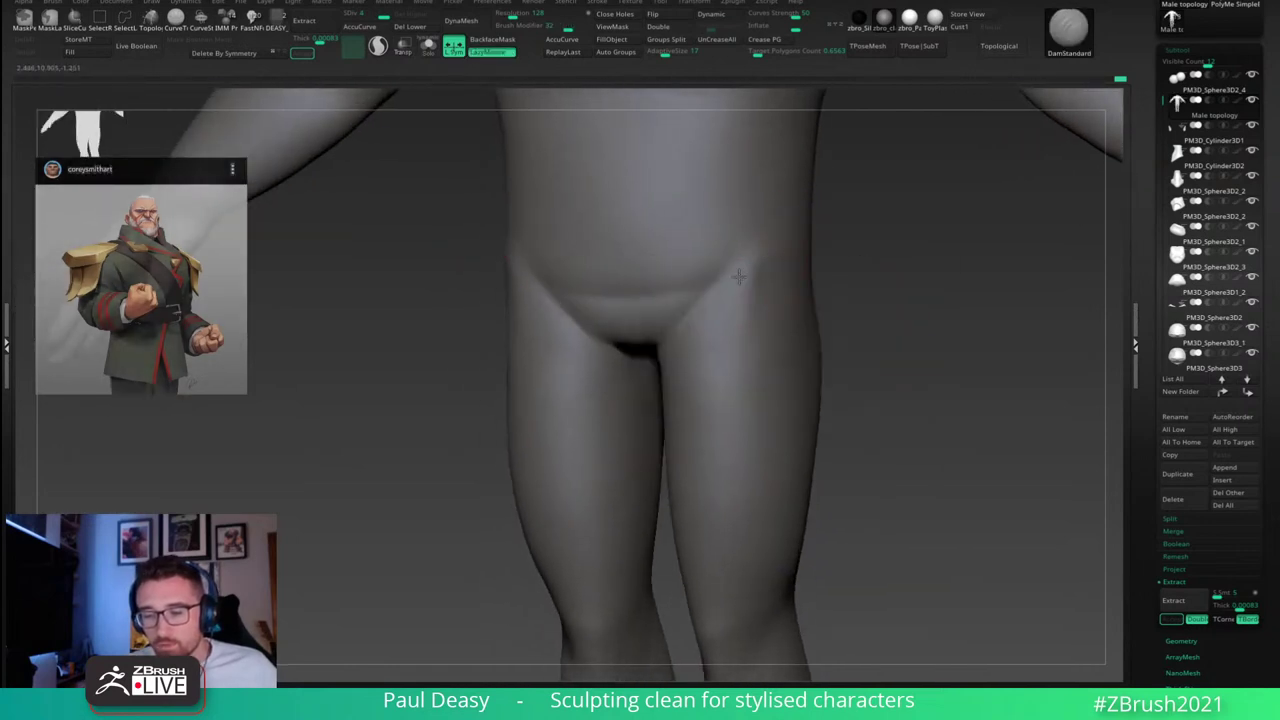
{"action": "left_click_drag", "start_coordinate": [739, 276], "coordinate": [734, 437]}
{"action": "left_click_drag", "start_coordinate": [758, 310], "coordinate": [745, 388], "text": "shift"}
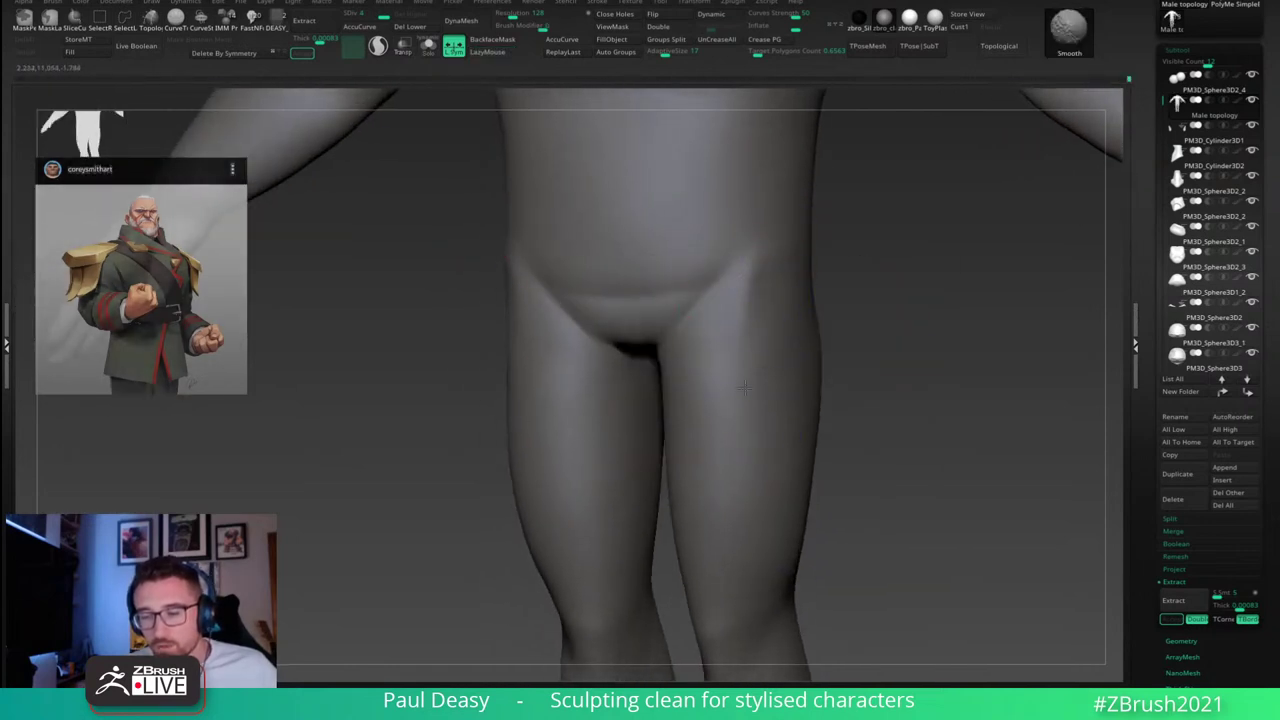
Step: Try to carve a crease from the outer hip towards the top of the groin line with the DamStandard brush
{"action": "mouse_move", "coordinate": [858, 300]}
{"action": "left_mouse_down", "text": "shift"}
{"action": "mouse_move", "coordinate": [808, 283]}
{"action": "mouse_move", "coordinate": [841, 236]}
{"action": "mouse_move", "coordinate": [732, 266]}
{"action": "left_mouse_up", "text": "shift"}
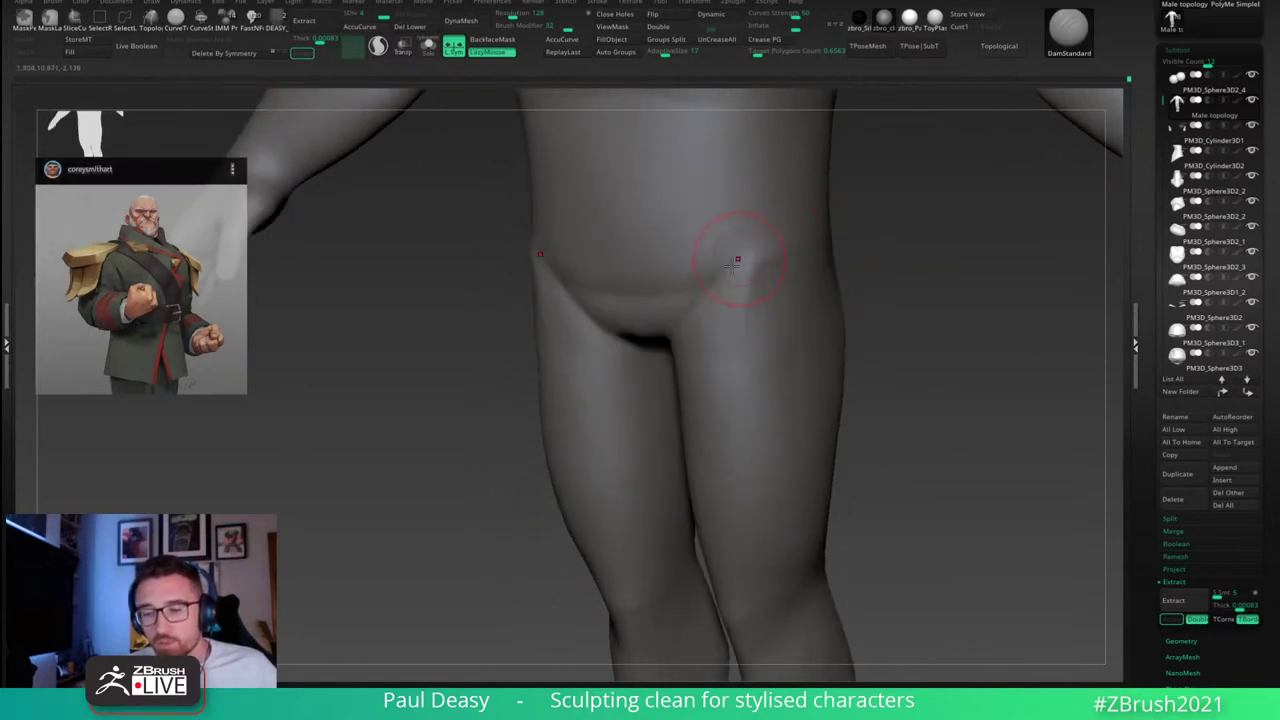
{"action": "left_click_drag", "start_coordinate": [824, 233], "coordinate": [734, 259]}
{"action": "key", "text": "ctrl+z"}
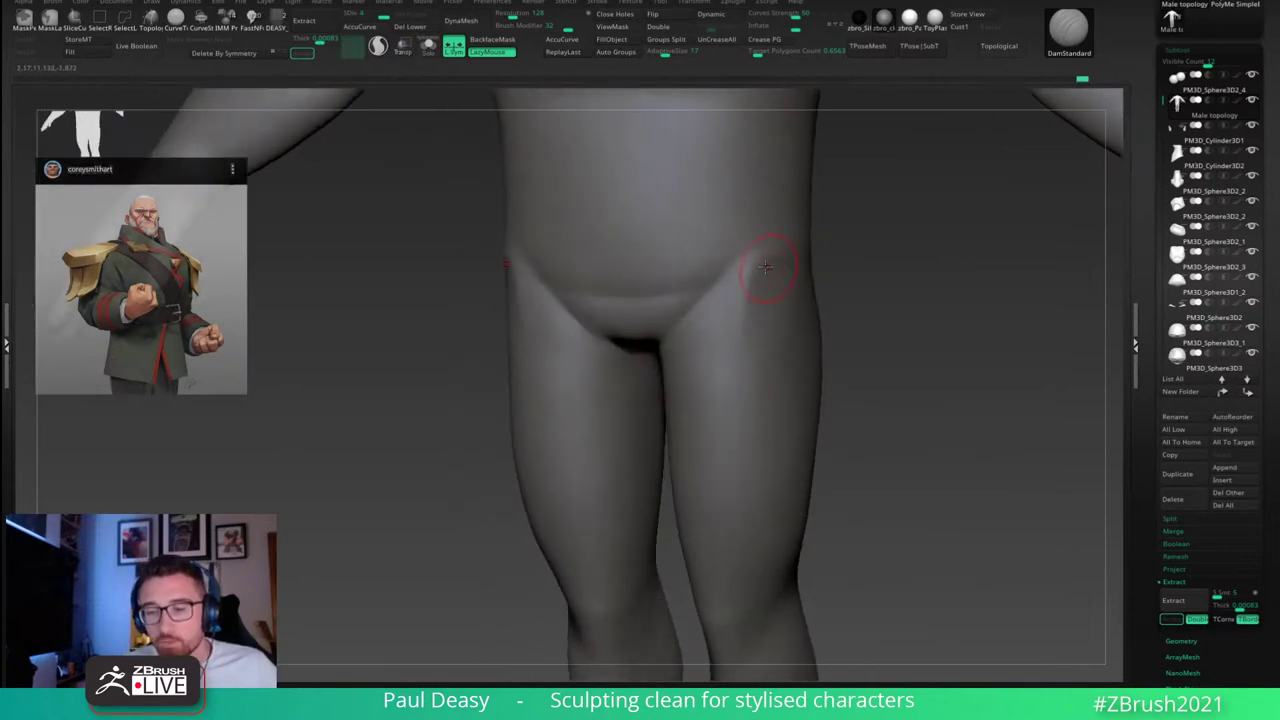
Step: Adjust the outer thigh silhouette above the knee with a resized Move brush
{"action": "key", "text": "b"}
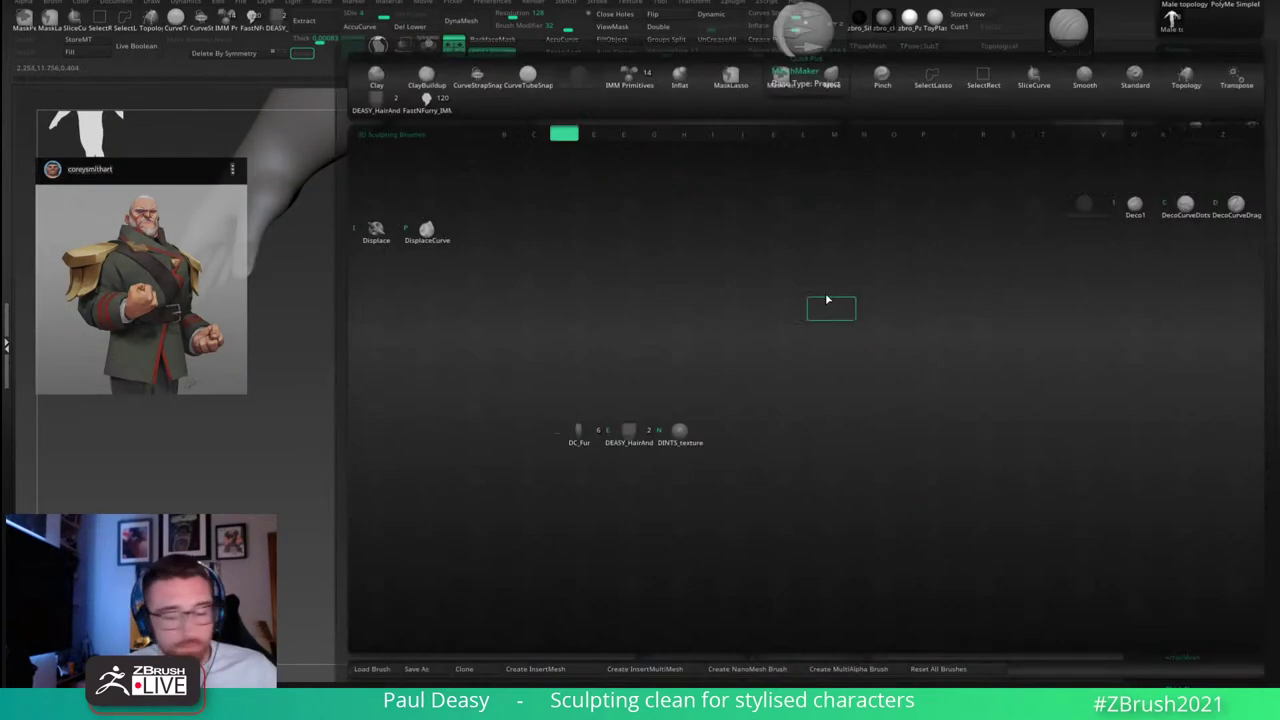
{"action": "key", "text": "d"}
{"action": "key", "text": "s"}
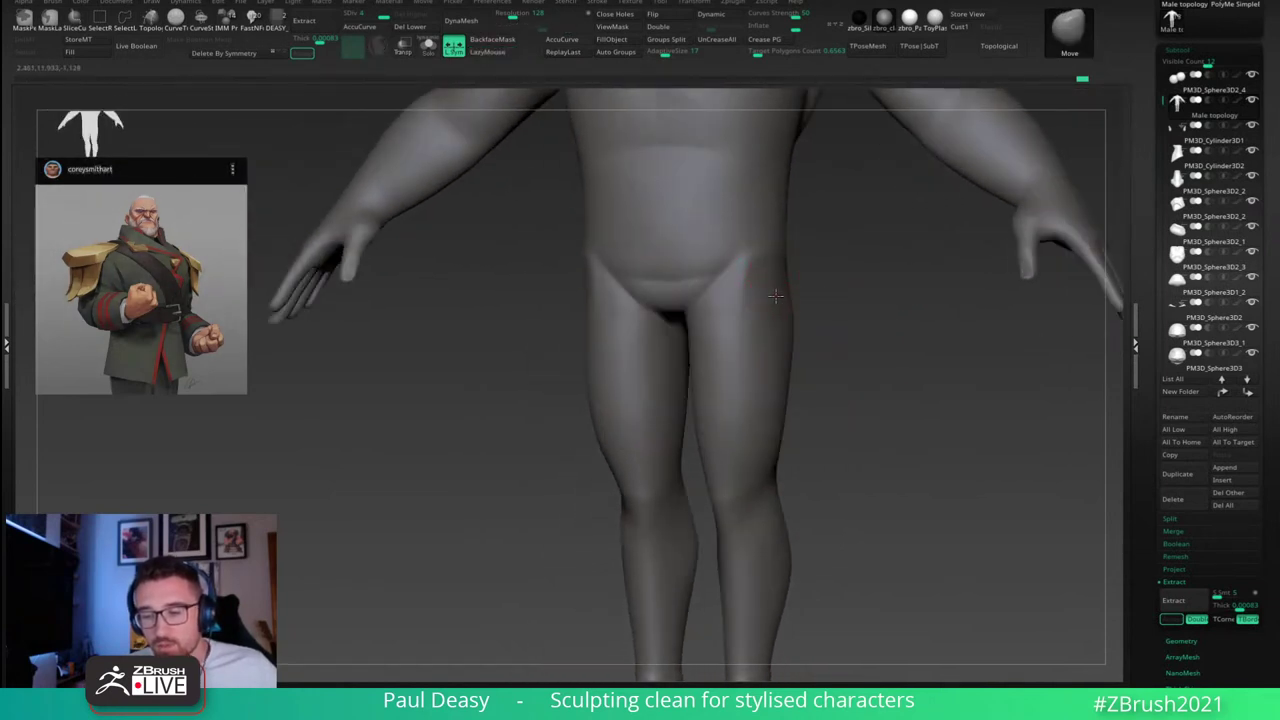
{"action": "key", "text": "space"}
{"action": "left_click", "coordinate": [783, 360]}
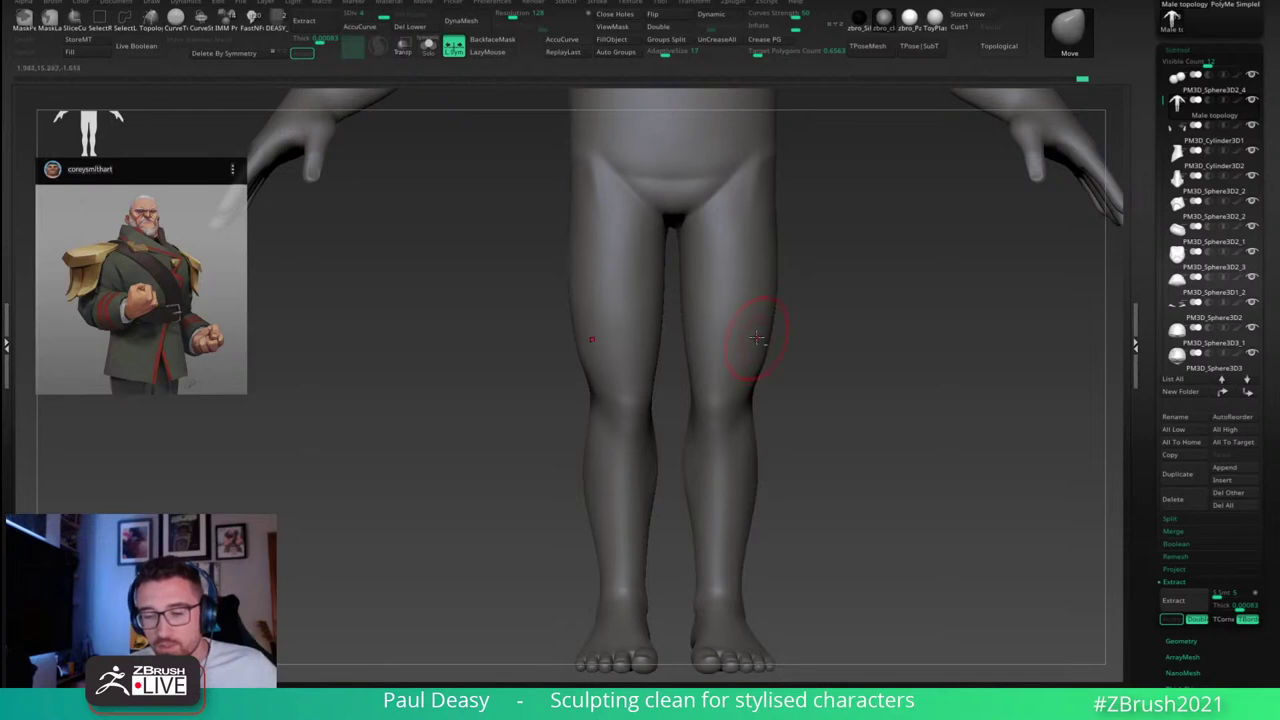
{"action": "left_click_drag", "start_coordinate": [808, 330], "coordinate": [806, 346]}
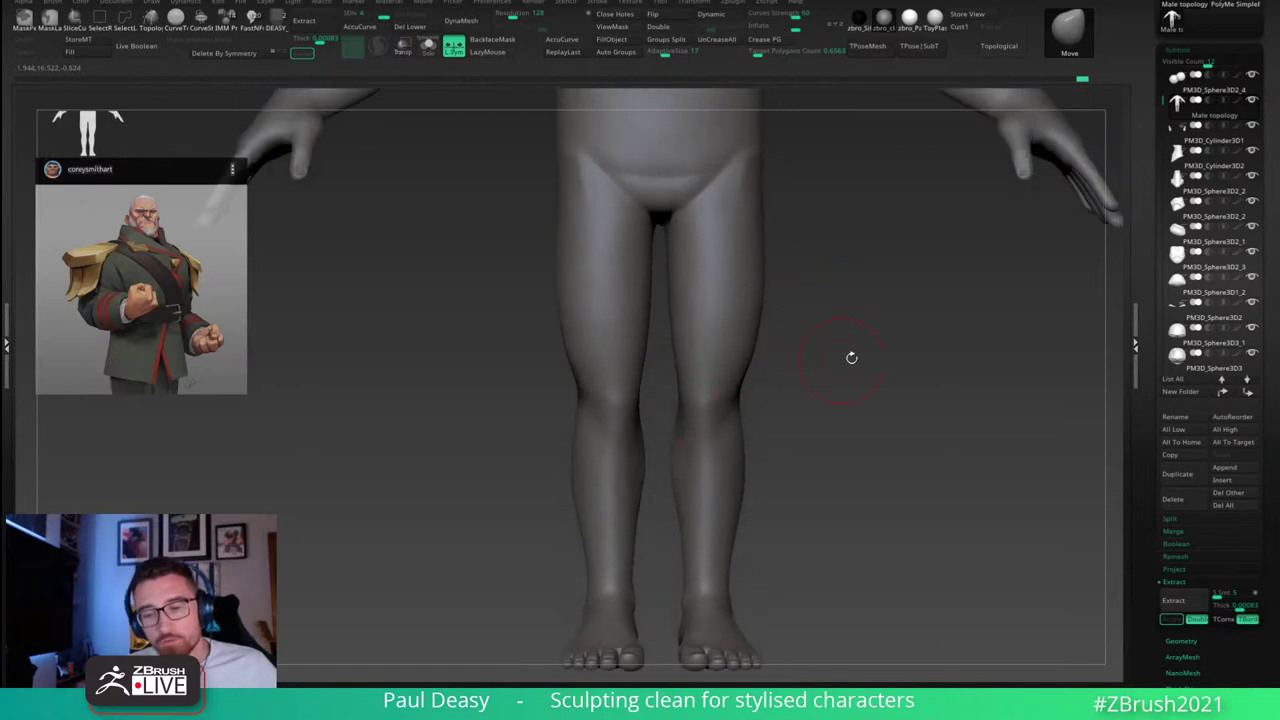
Step: Nudge the outer forearm contour slightly inward with a resized Move brush
{"action": "key", "text": "f"}
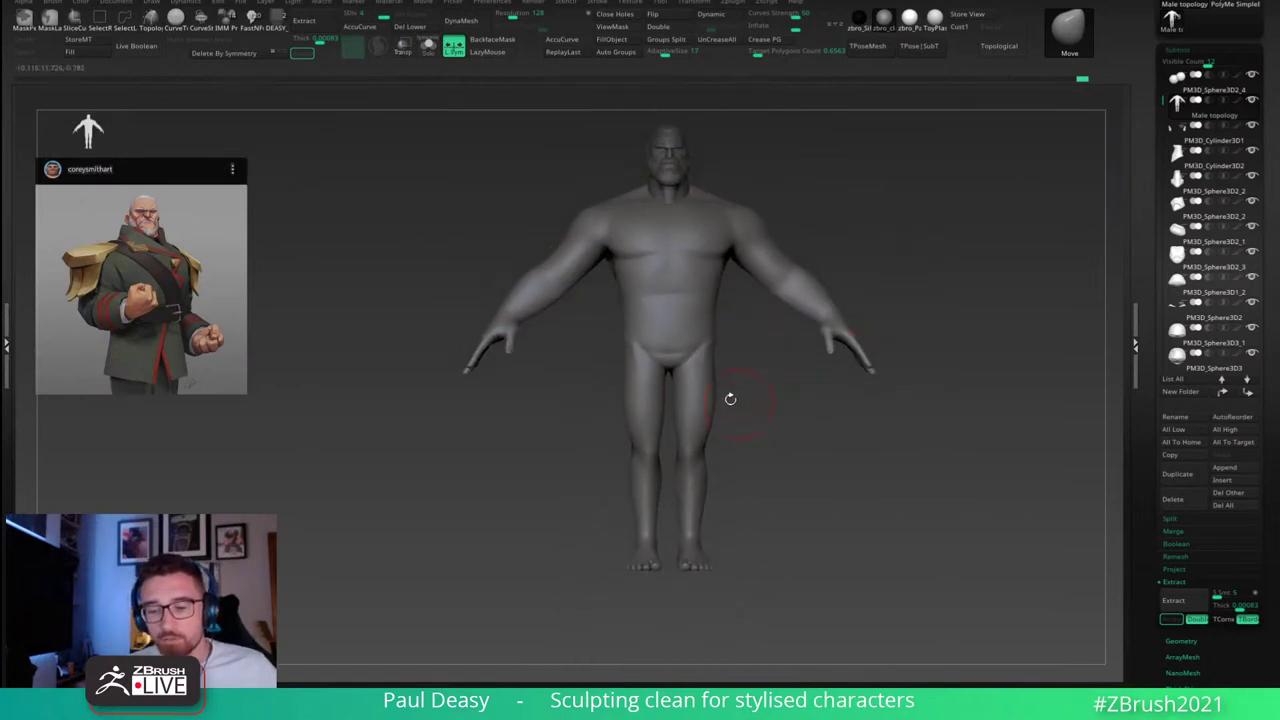
{"action": "key", "text": "space"}
{"action": "left_click_drag", "start_coordinate": [731, 322], "coordinate": [743, 415], "text": "alt"}
{"action": "key", "text": "space"}
{"action": "key", "text": "space"}
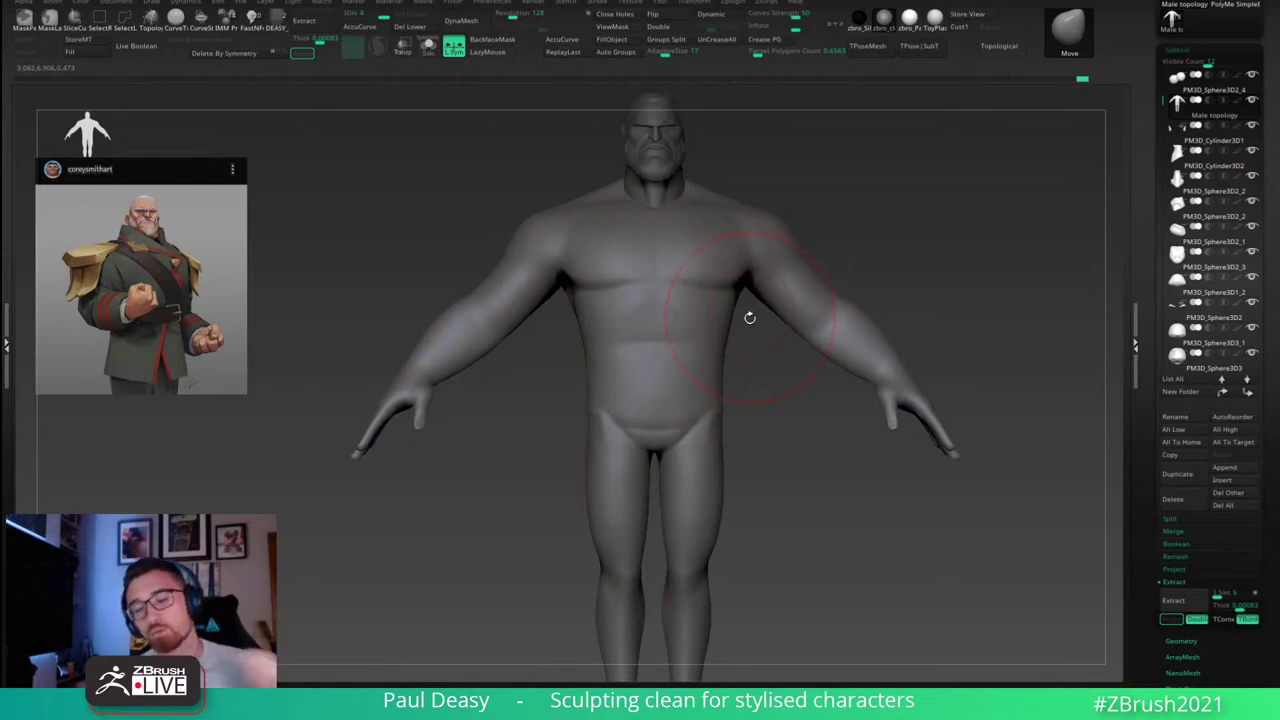
{"action": "key", "text": "space"}
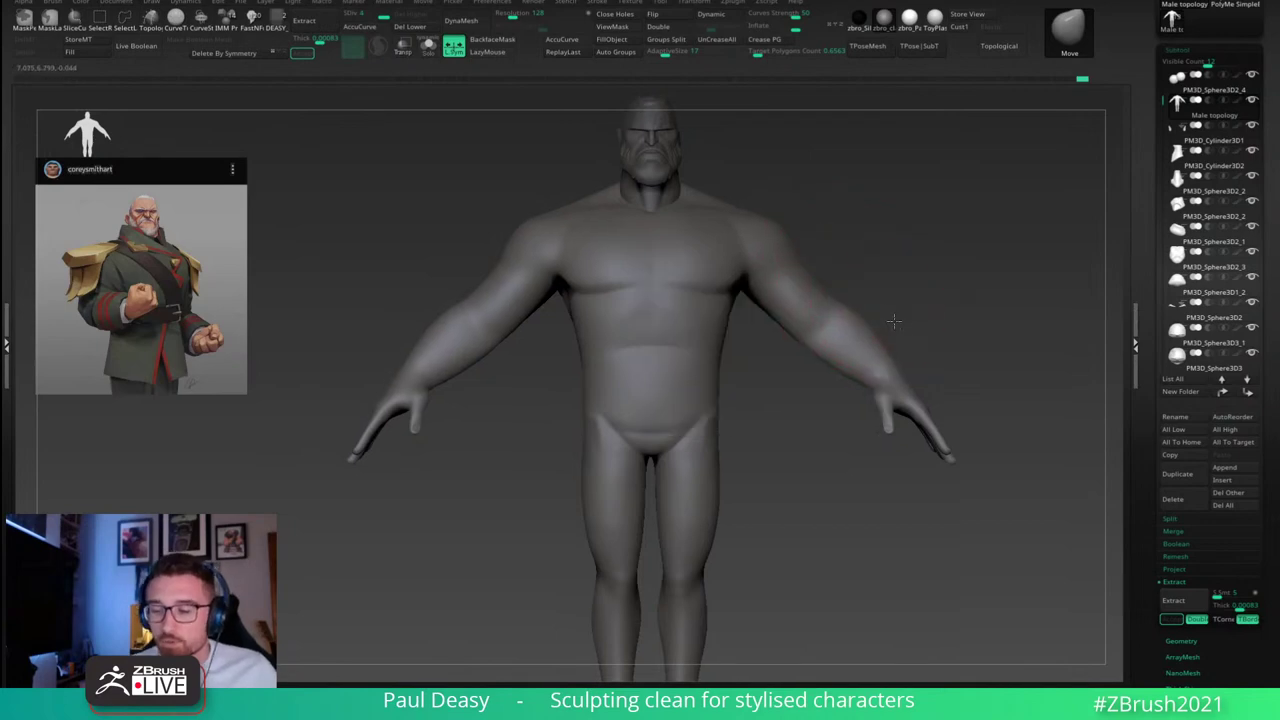
{"action": "left_click_drag", "start_coordinate": [894, 321], "coordinate": [882, 325]}
{"action": "left_click_drag", "start_coordinate": [940, 262], "coordinate": [880, 330], "text": "alt"}
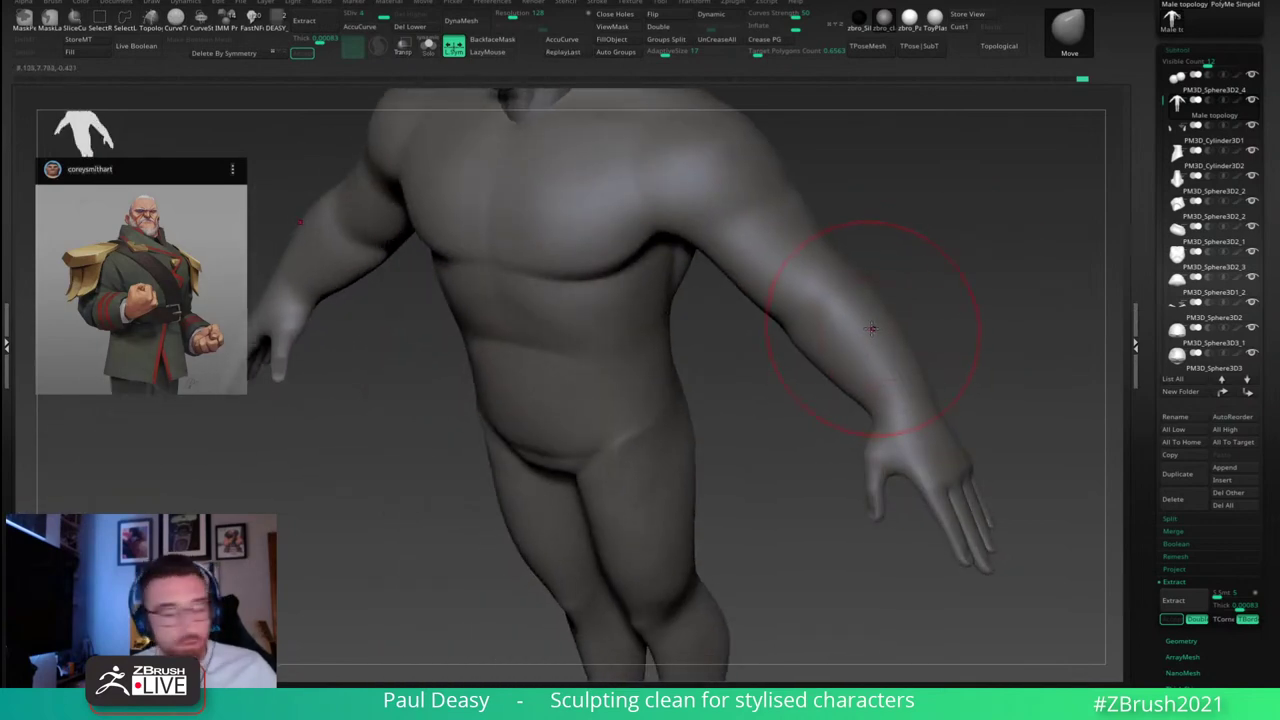
Step: Carve a crease across the inner elbow between upper arm and forearm with a resized DamStandard brush
{"action": "key", "text": "b"}
{"action": "key", "text": "d"}
{"action": "key", "text": "s"}
{"action": "key", "text": "space"}
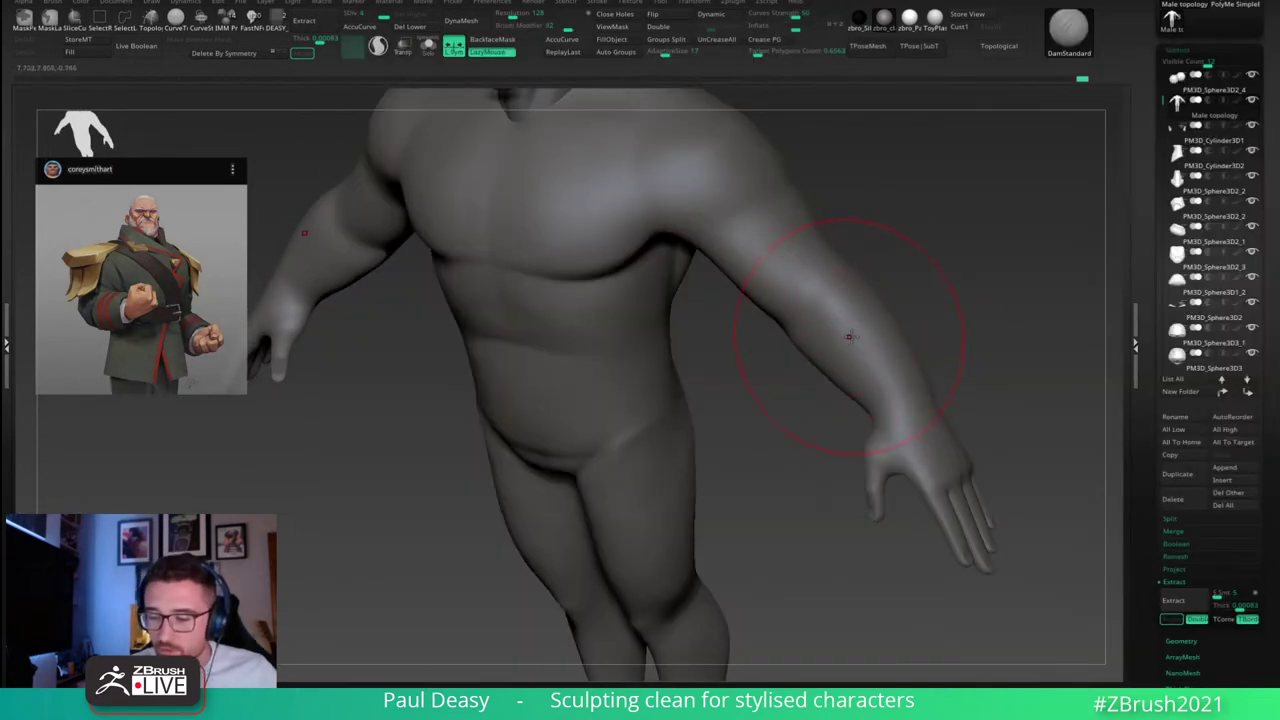
{"action": "mouse_move", "coordinate": [850, 337]}
{"action": "right_mouse_down"}
{"action": "mouse_move", "coordinate": [847, 292]}
{"action": "mouse_move", "coordinate": [871, 286]}
{"action": "mouse_move", "coordinate": [854, 294]}
{"action": "right_mouse_up"}
{"action": "right_click_drag", "start_coordinate": [951, 286], "coordinate": [963, 229], "text": "shift"}
{"action": "key", "text": "space"}
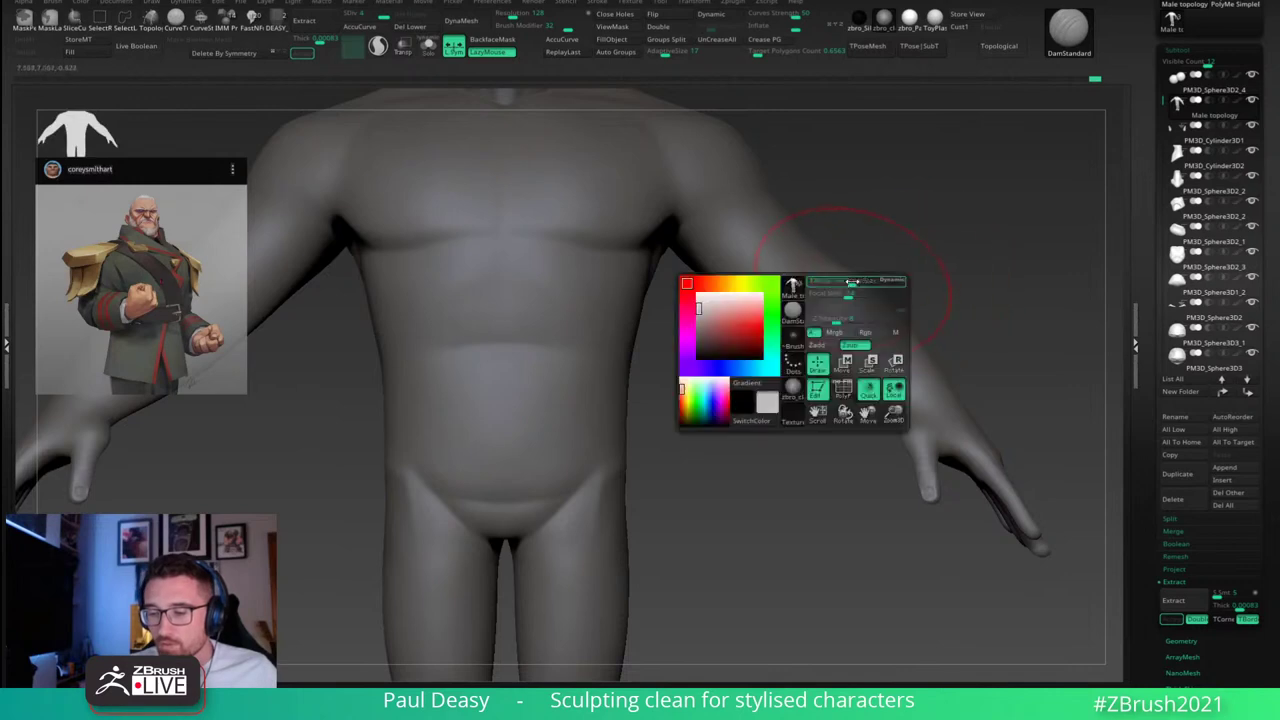
{"action": "key", "text": "space"}
{"action": "left_click_drag", "start_coordinate": [814, 318], "coordinate": [806, 318]}
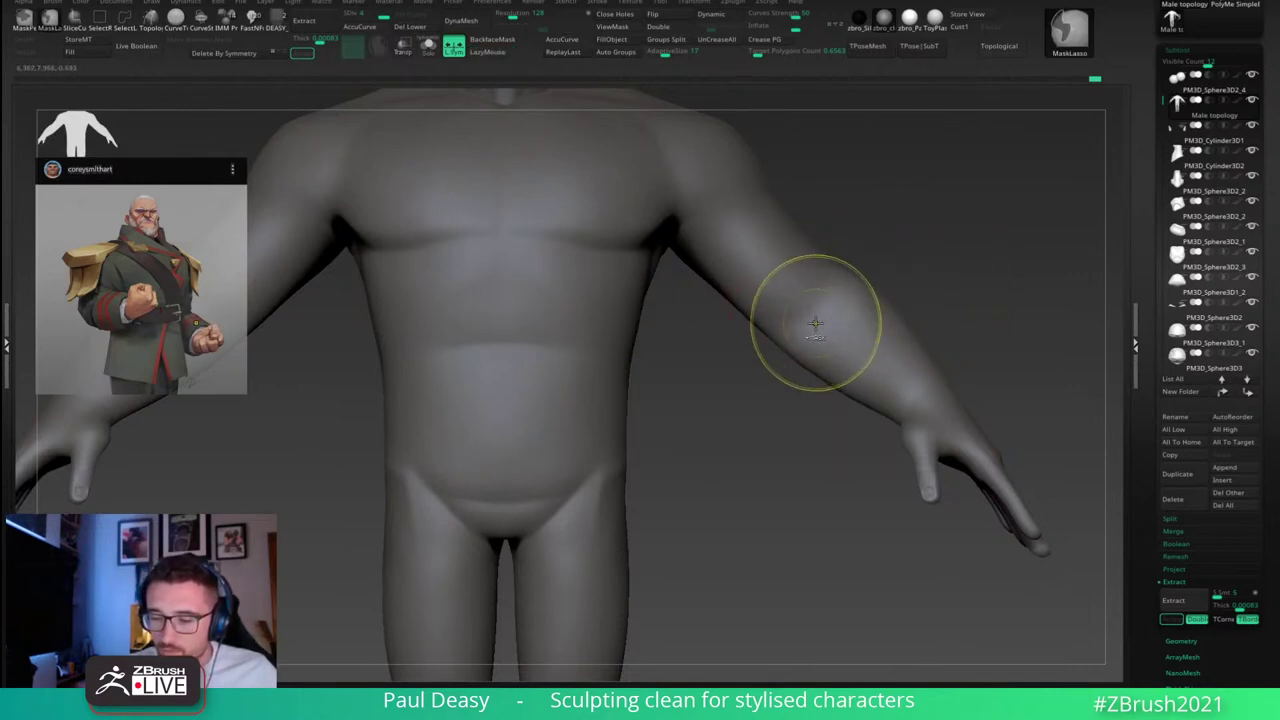
{"action": "key", "text": "space"}
{"action": "key", "text": "space"}
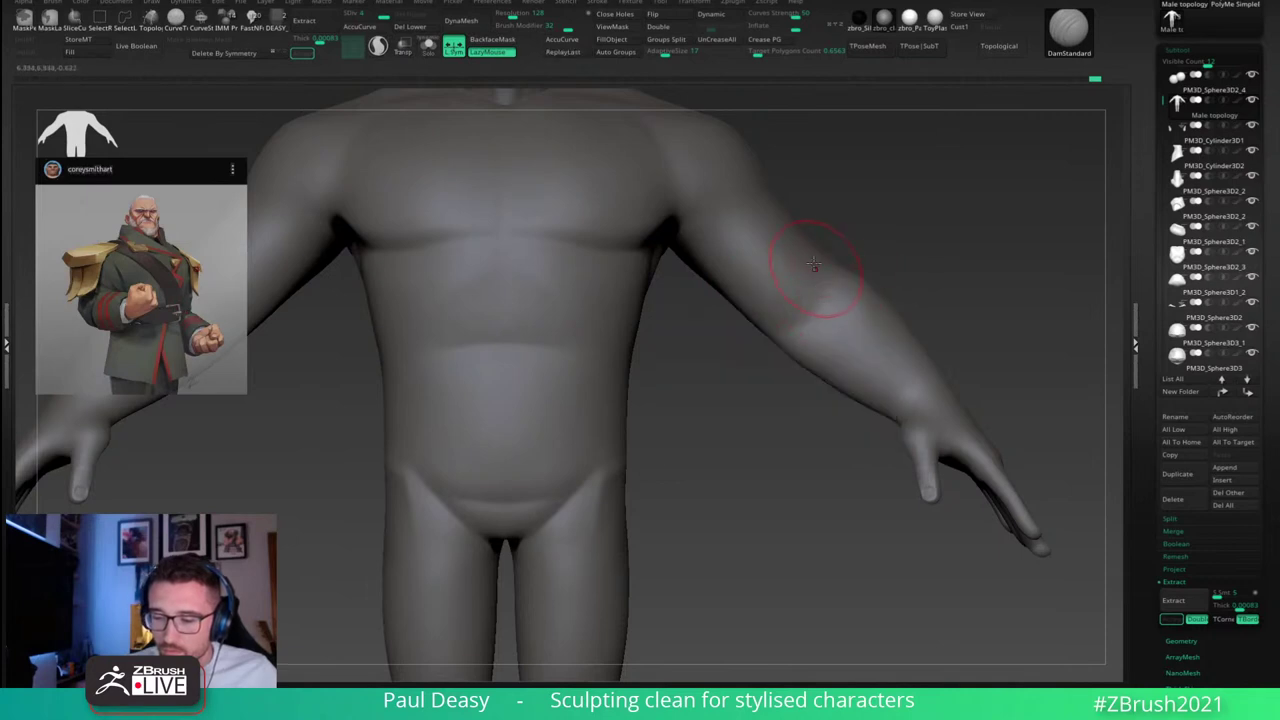
Step: Undo the last elbow stroke, then smooth and redefine the transition from upper arm to forearm
{"action": "key", "text": "ctrl+z"}
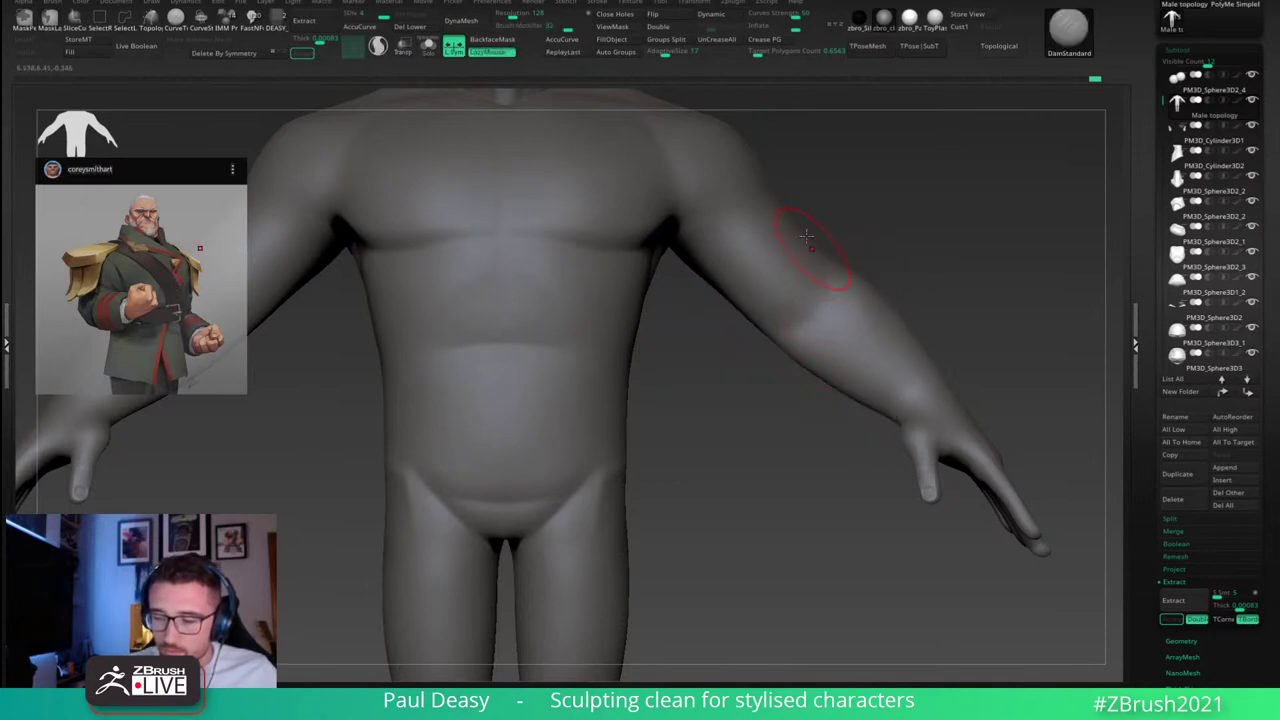
{"action": "mouse_move", "coordinate": [834, 325]}
{"action": "left_mouse_down"}
{"action": "mouse_move", "coordinate": [827, 292]}
{"action": "mouse_move", "coordinate": [832, 323]}
{"action": "left_mouse_up"}
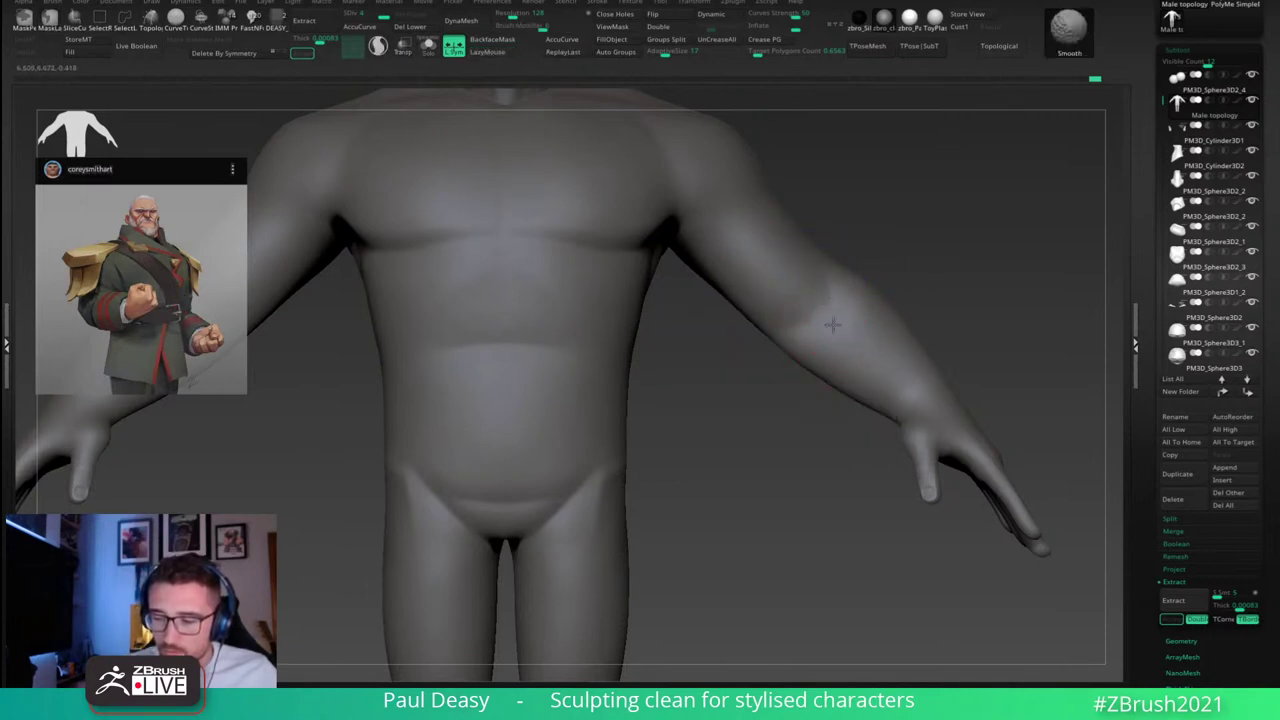
{"action": "left_click_drag", "start_coordinate": [803, 242], "coordinate": [830, 305]}
{"action": "mouse_move", "coordinate": [829, 250]}
{"action": "right_mouse_down"}
{"action": "mouse_move", "coordinate": [792, 221]}
{"action": "mouse_move", "coordinate": [900, 263]}
{"action": "mouse_move", "coordinate": [745, 237]}
{"action": "right_mouse_up"}
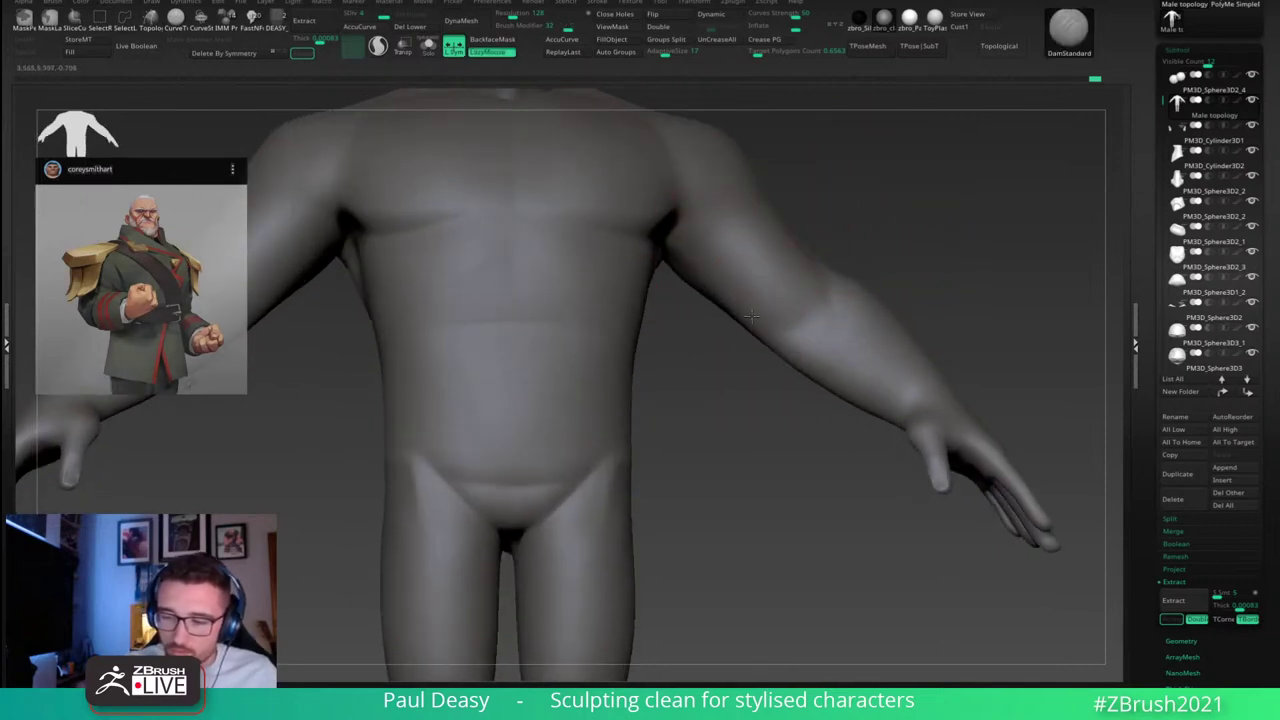
{"action": "right_click_drag", "start_coordinate": [889, 244], "coordinate": [848, 286]}
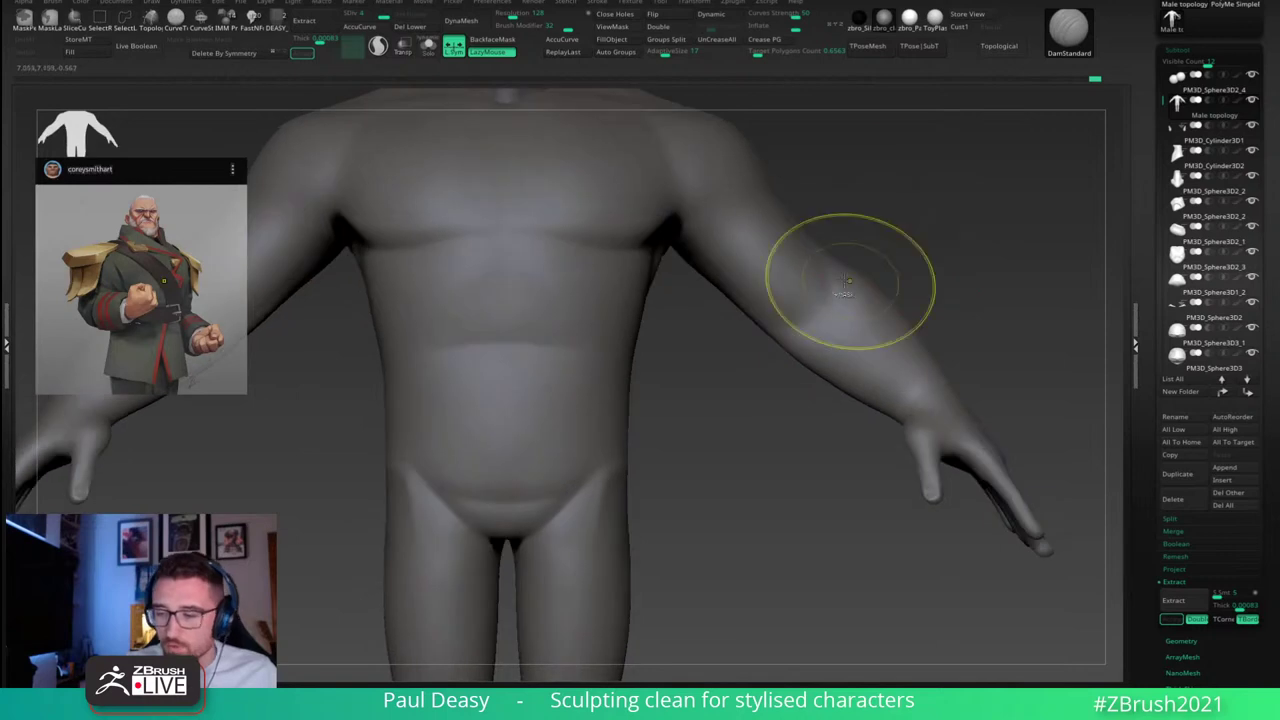
{"action": "right_click_drag", "start_coordinate": [760, 281], "coordinate": [714, 259]}
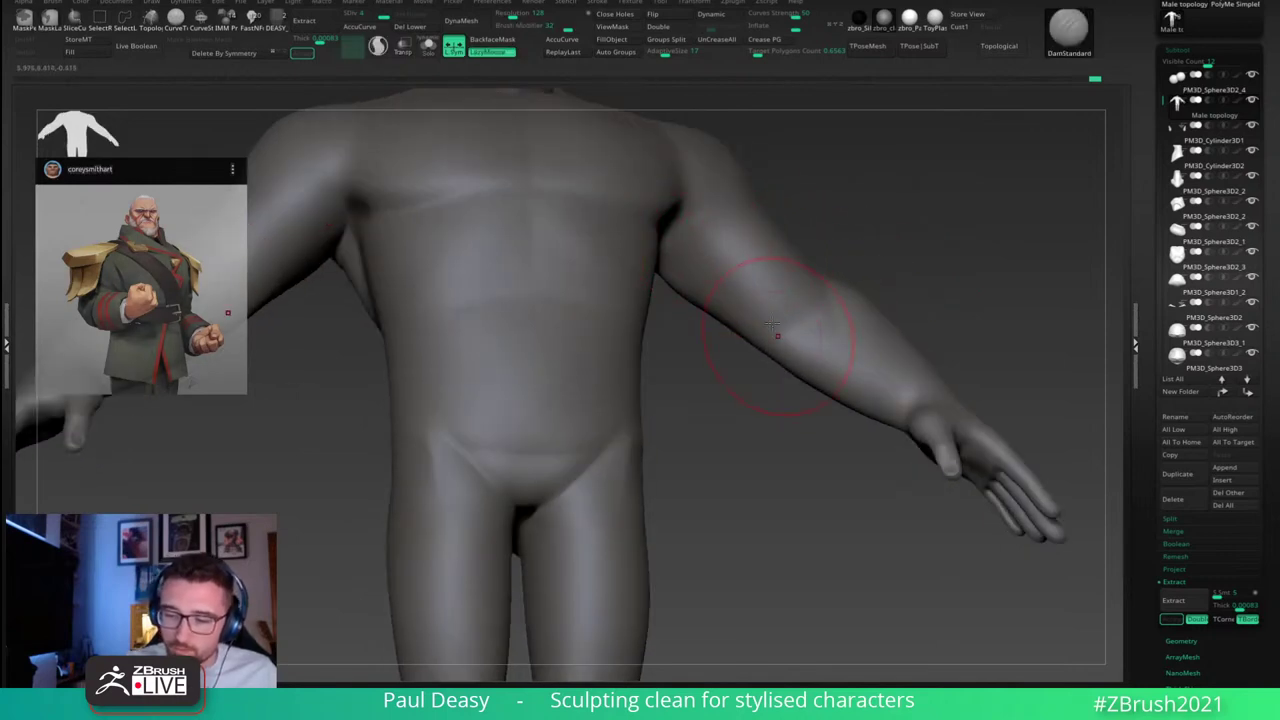
Step: Undo the last two arm strokes, then smooth the inner elbow and the lower biceps area
{"action": "key", "text": "ctrl+z"}
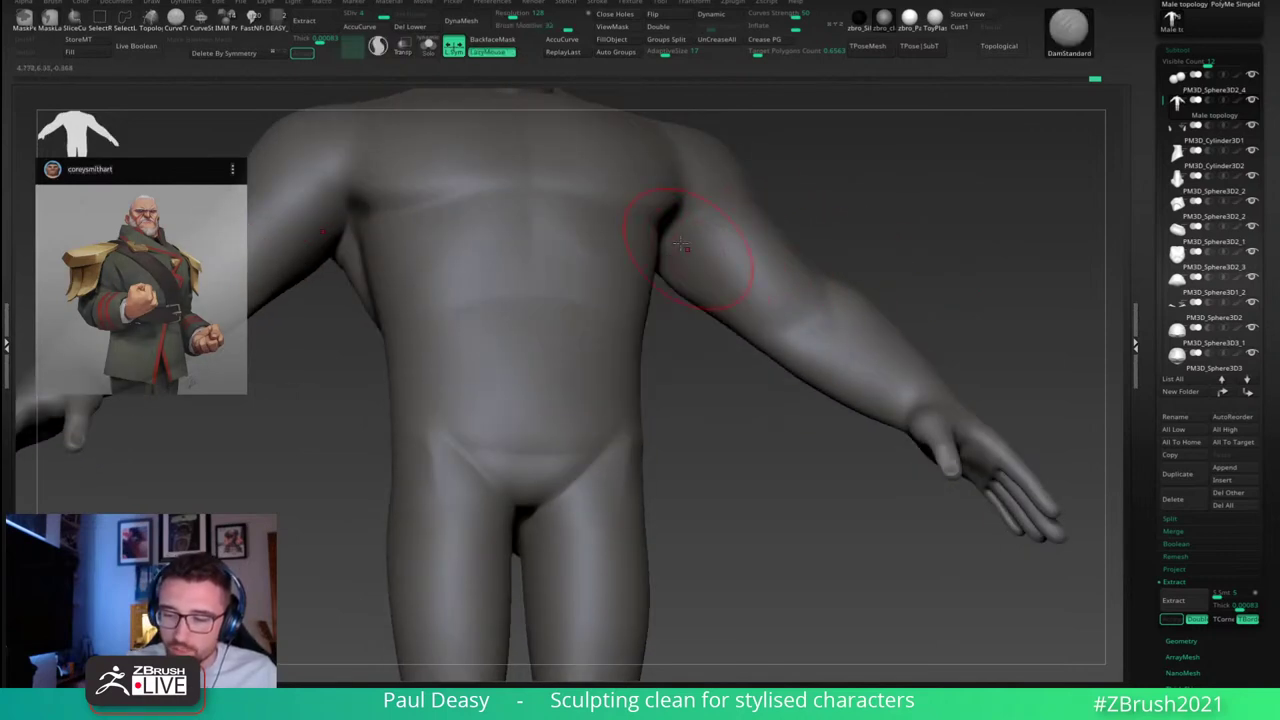
{"action": "key", "text": "ctrl+z"}
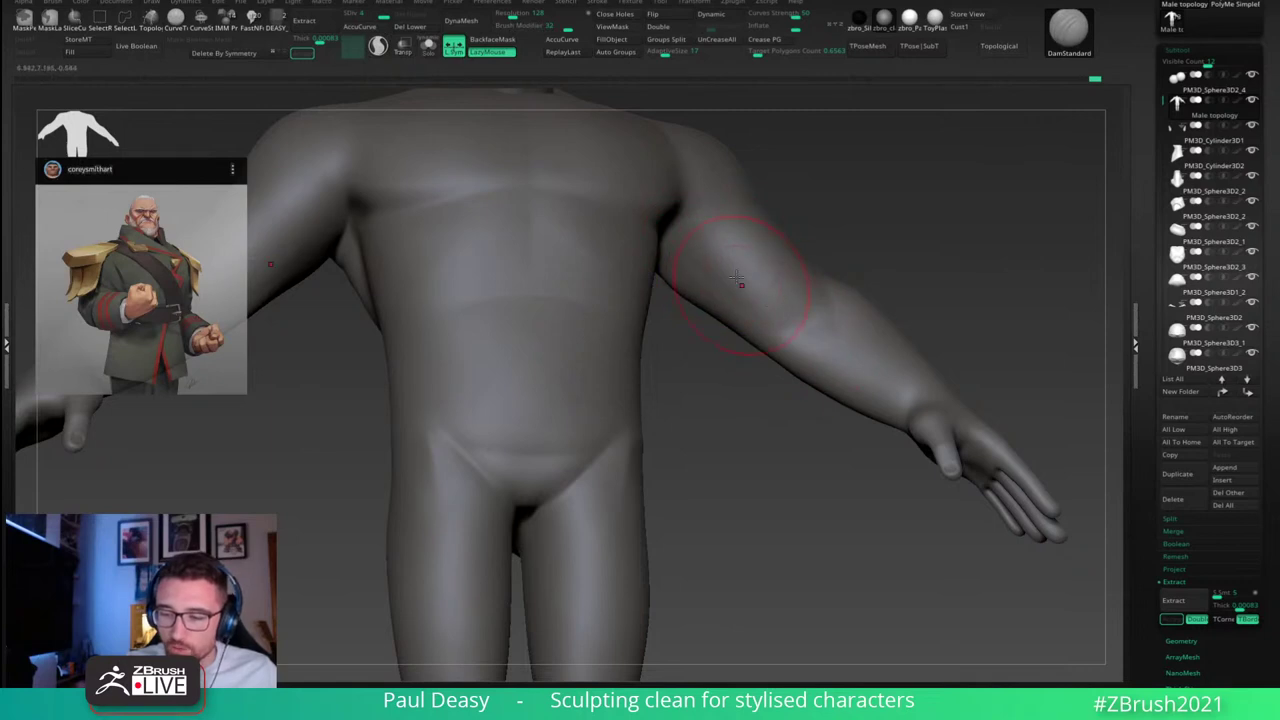
{"action": "left_click_drag", "start_coordinate": [824, 276], "coordinate": [801, 338], "text": "shift"}
{"action": "right_click_drag", "start_coordinate": [708, 320], "coordinate": [700, 281]}
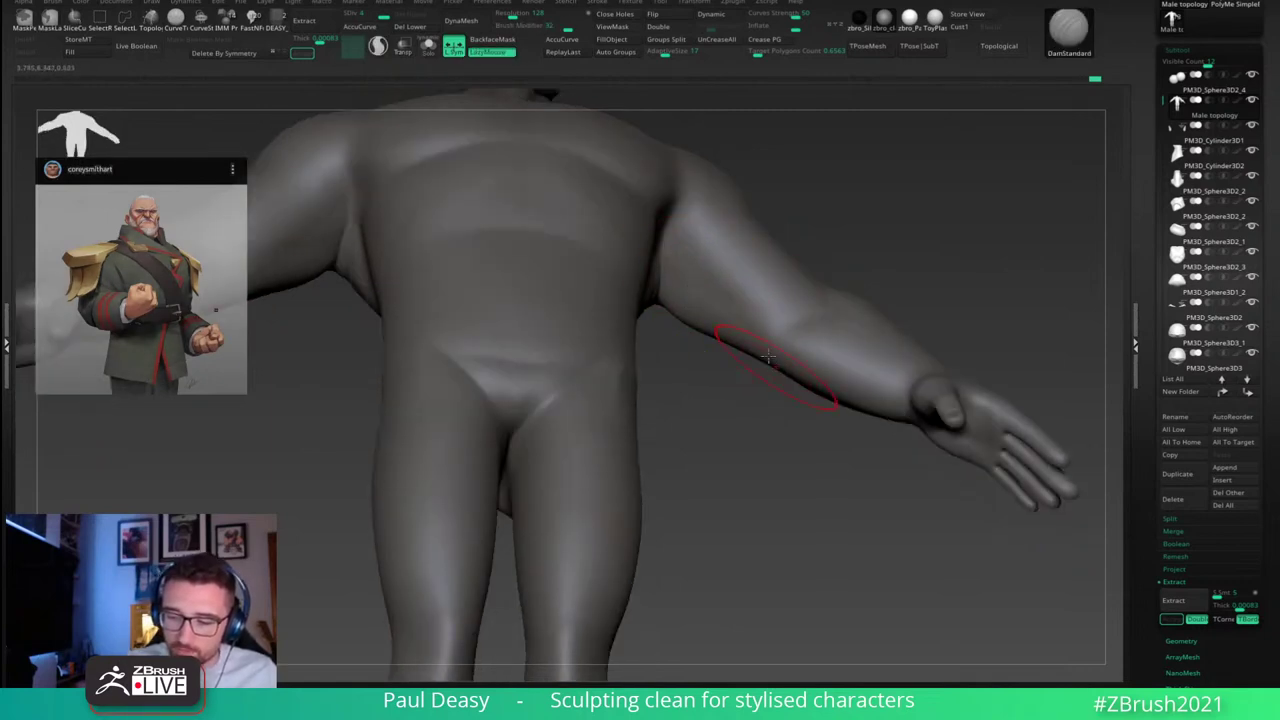
{"action": "right_click_drag", "start_coordinate": [768, 356], "coordinate": [751, 286]}
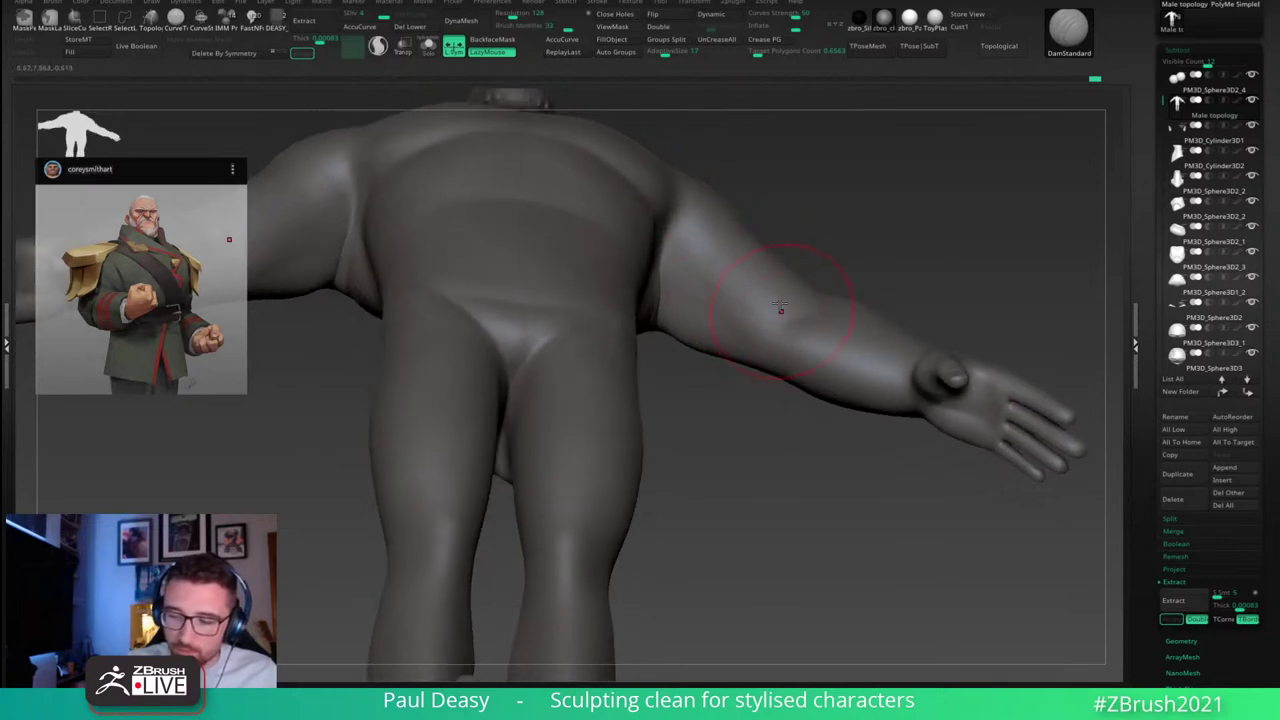
{"action": "mouse_move", "coordinate": [854, 240]}
{"action": "right_mouse_down"}
{"action": "mouse_move", "coordinate": [866, 256]}
{"action": "mouse_move", "coordinate": [845, 285]}
{"action": "right_mouse_up"}
{"action": "left_click_drag", "start_coordinate": [709, 283], "coordinate": [790, 349], "text": "shift"}
{"action": "mouse_move", "coordinate": [866, 290]}
{"action": "right_mouse_down", "text": "shift"}
{"action": "mouse_move", "coordinate": [909, 300]}
{"action": "mouse_move", "coordinate": [855, 272]}
{"action": "right_mouse_up", "text": "shift"}
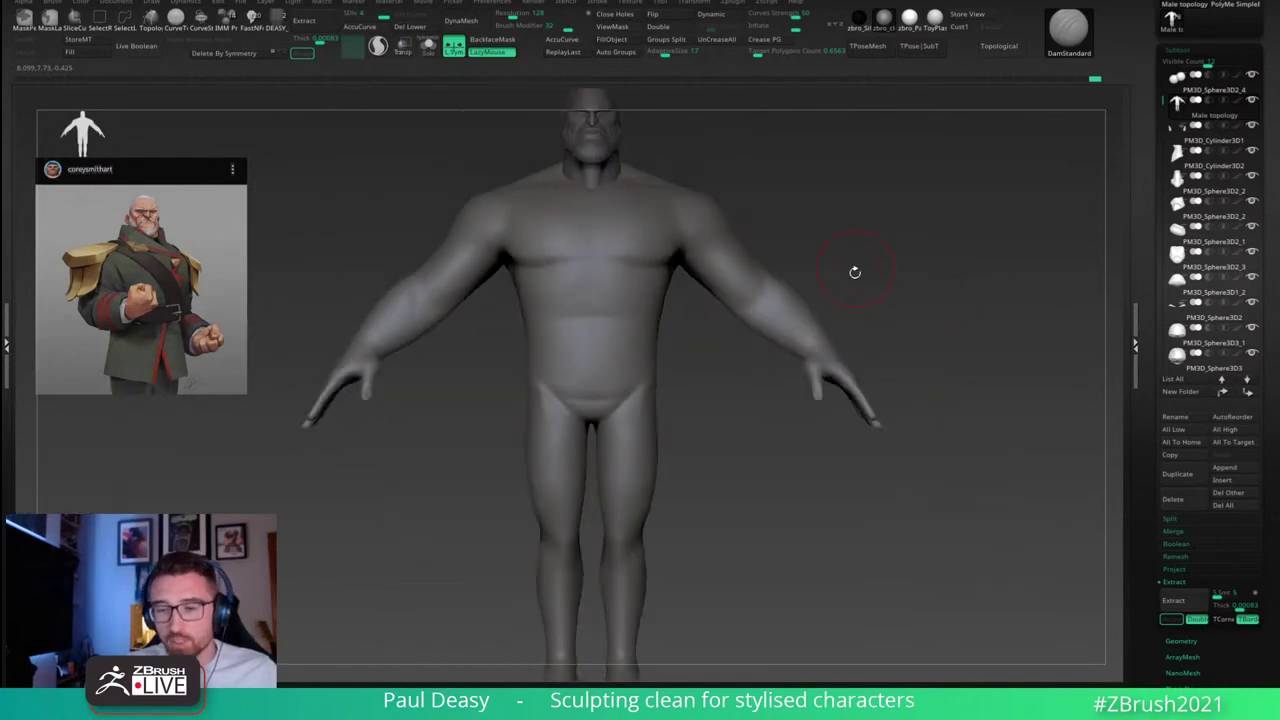
Step: Refine the arm contour just below the elbow with the Move brush and smoothing
{"action": "key", "text": "b"}
{"action": "key", "text": "m"}
{"action": "key", "text": "v"}
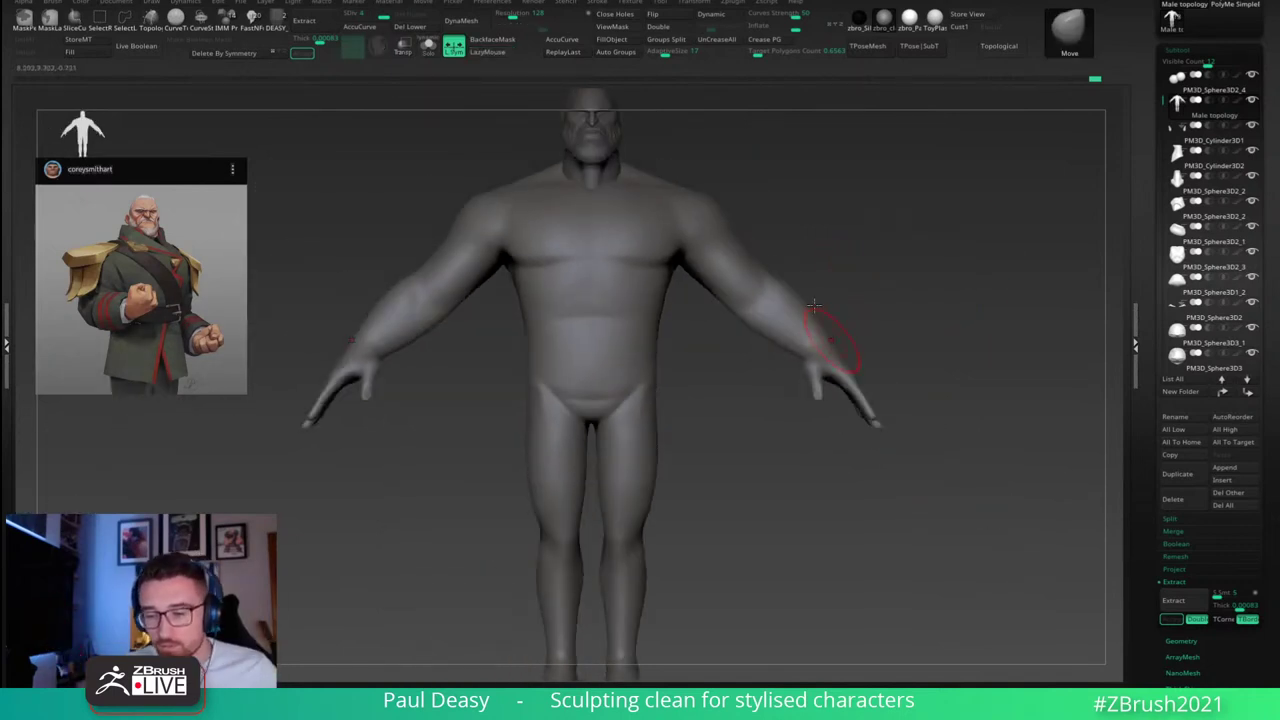
{"action": "left_click_drag", "start_coordinate": [777, 295], "coordinate": [790, 304], "text": "shift"}
{"action": "right_click_drag", "start_coordinate": [886, 285], "coordinate": [900, 313], "text": "alt"}
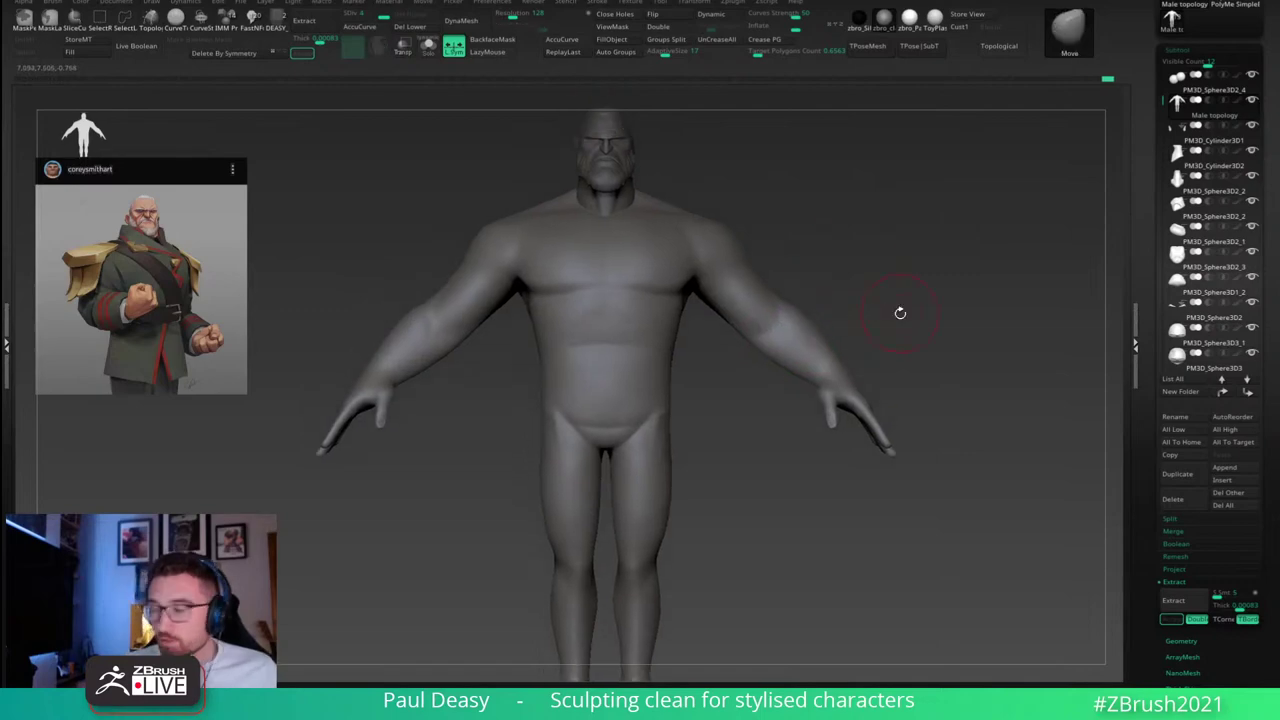
Step: Compare the body's overall proportions with the enlarged uniformed officer reference
{"action": "right_click_drag", "start_coordinate": [1060, 2], "coordinate": [938, 411]}
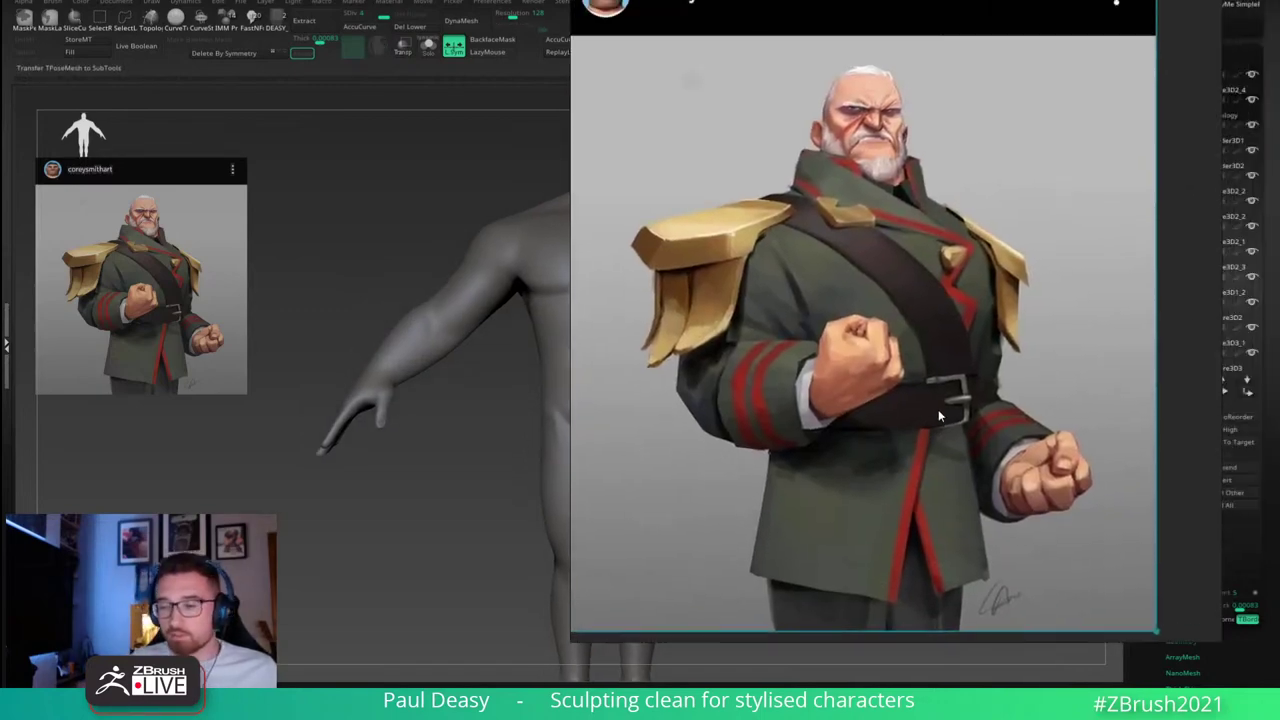
{"action": "right_click_drag", "start_coordinate": [1051, 312], "coordinate": [1279, 104]}
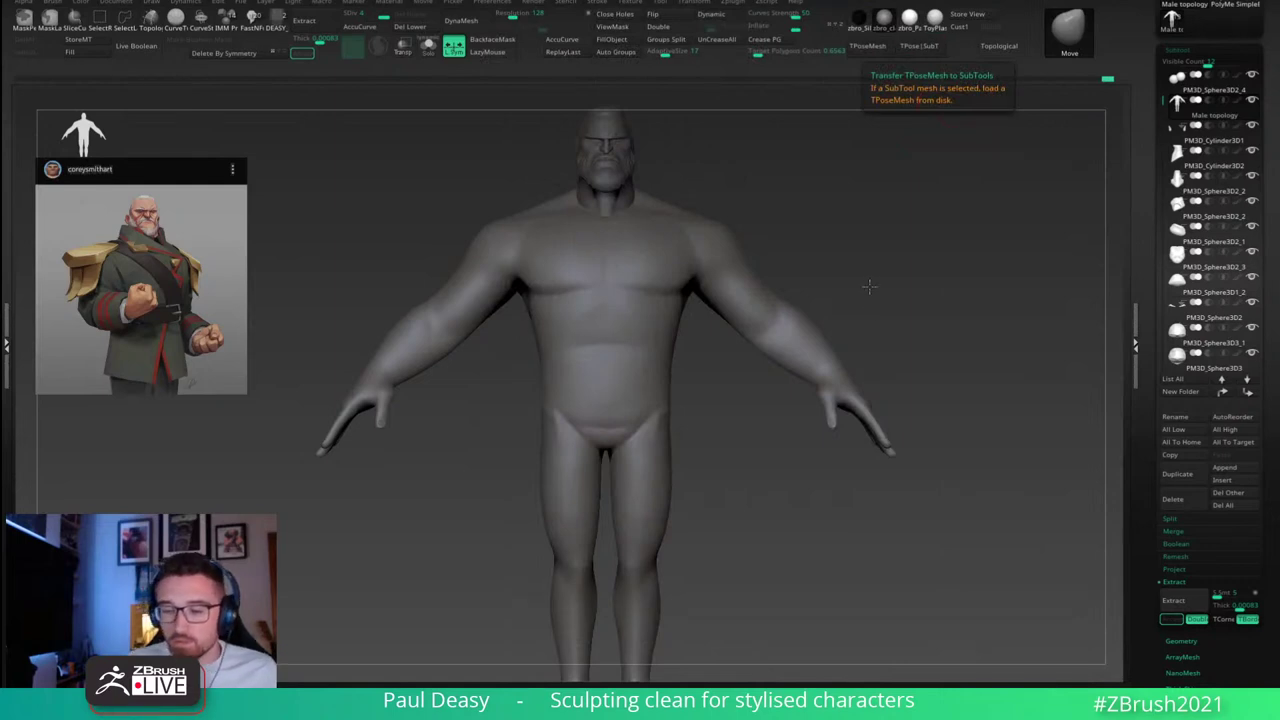
{"action": "right_click_drag", "start_coordinate": [873, 371], "coordinate": [883, 326], "text": "alt"}
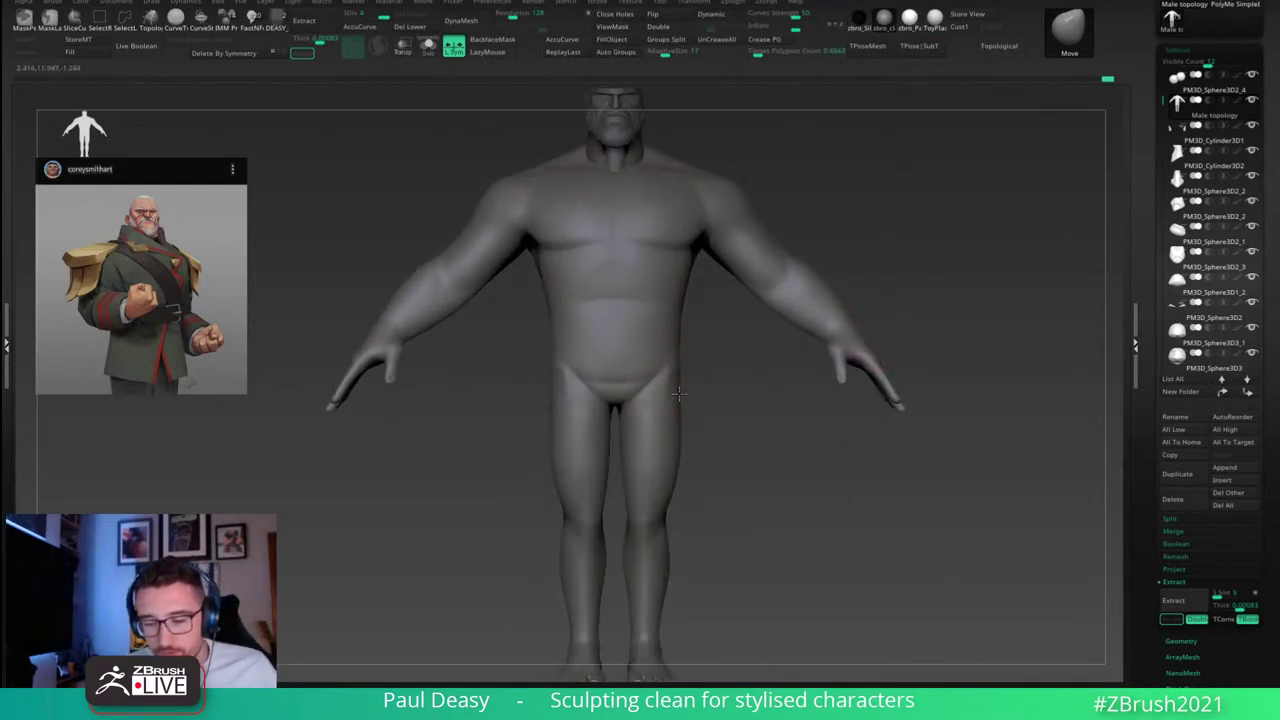
{"action": "key", "text": "space"}
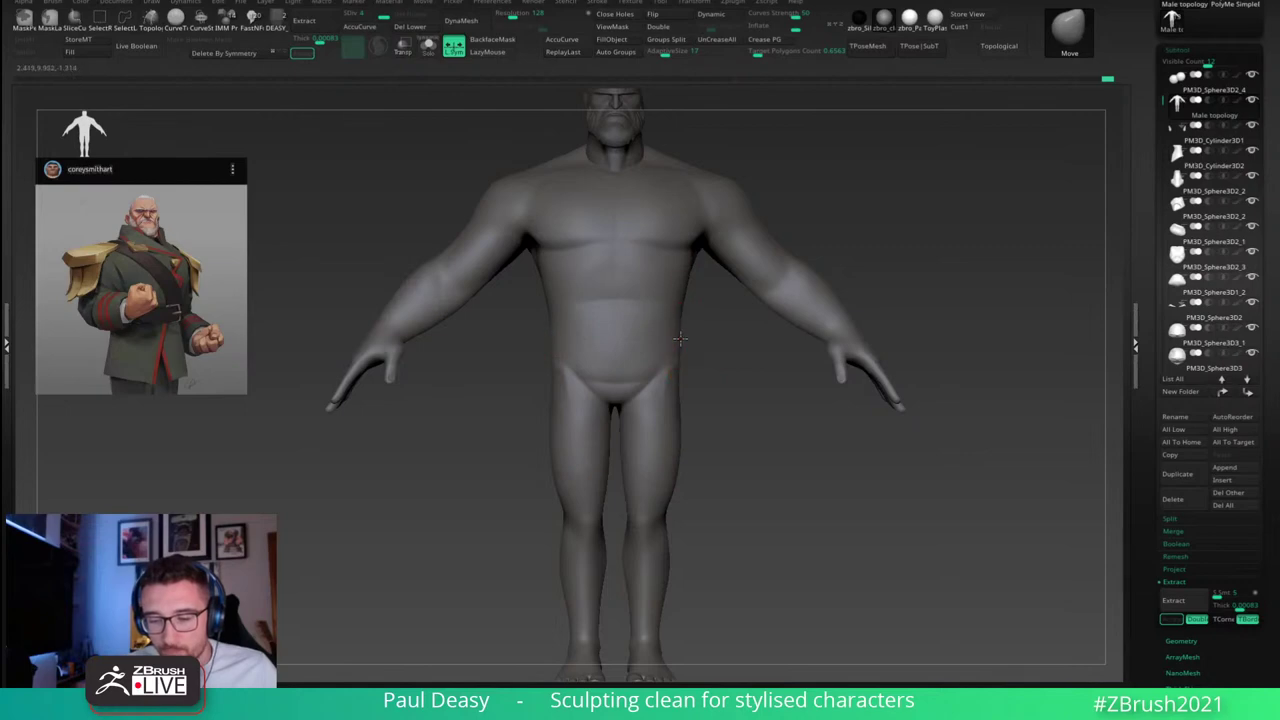
{"action": "mouse_move", "coordinate": [697, 350]}
{"action": "right_mouse_down", "text": "ctrl"}
{"action": "mouse_move", "coordinate": [790, 412]}
{"action": "mouse_move", "coordinate": [750, 378]}
{"action": "mouse_move", "coordinate": [765, 371]}
{"action": "mouse_move", "coordinate": [700, 372]}
{"action": "right_mouse_up", "text": "ctrl"}
Step: Hide the arms with a selection brush, isolating the torso and legs of the body
{"action": "key", "text": "b"}
{"action": "key", "text": "d"}
{"action": "key", "text": "s"}
{"action": "mouse_move", "coordinate": [890, 372]}
{"action": "right_mouse_down"}
{"action": "mouse_move", "coordinate": [1017, 412]}
{"action": "mouse_move", "coordinate": [910, 425]}
{"action": "mouse_move", "coordinate": [848, 470]}
{"action": "mouse_move", "coordinate": [740, 435]}
{"action": "right_mouse_up"}
{"action": "right_click", "coordinate": [697, 437]}
{"action": "mouse_move", "coordinate": [680, 370]}
{"action": "right_mouse_down"}
{"action": "mouse_move", "coordinate": [767, 351]}
{"action": "mouse_move", "coordinate": [860, 361]}
{"action": "mouse_move", "coordinate": [850, 428]}
{"action": "mouse_move", "coordinate": [813, 460]}
{"action": "right_mouse_up"}
{"action": "left_click_drag", "start_coordinate": [1012, 548], "coordinate": [743, 165], "text": "ctrl+shift"}
{"action": "left_click_drag", "start_coordinate": [886, 217], "coordinate": [923, 263], "text": "ctrl+shift"}
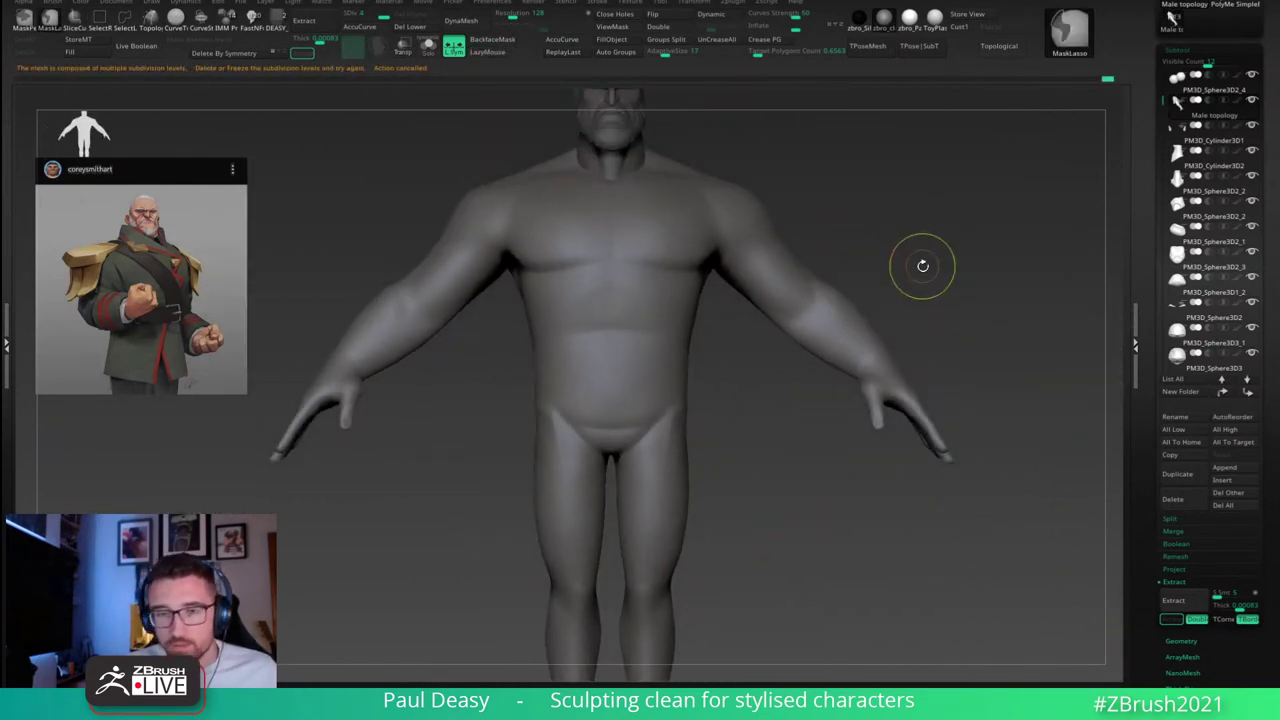
{"action": "left_click", "coordinate": [98, 20]}
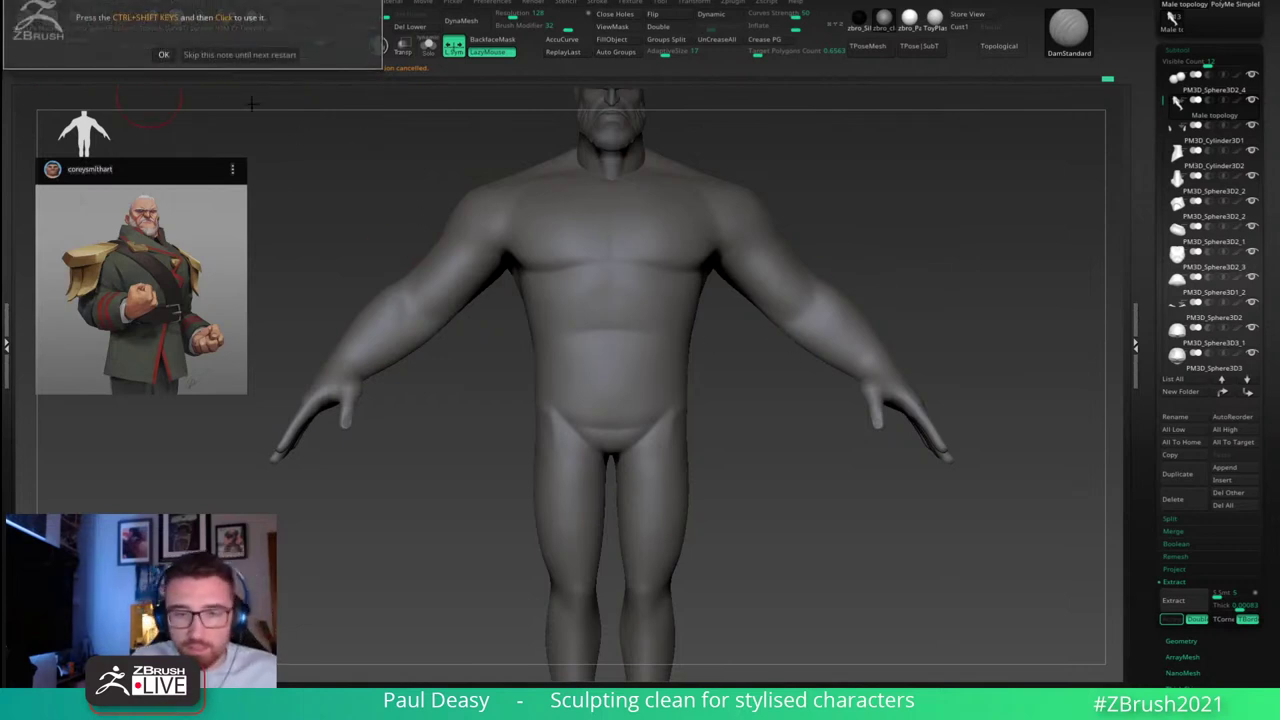
{"action": "left_click", "coordinate": [163, 54]}
{"action": "mouse_move", "coordinate": [1023, 569]}
{"action": "left_mouse_down"}
{"action": "mouse_move", "coordinate": [897, 294]}
{"action": "mouse_move", "coordinate": [963, 431]}
{"action": "mouse_move", "coordinate": [729, 409]}
{"action": "mouse_move", "coordinate": [917, 400]}
{"action": "left_mouse_up"}
Step: Carve and smooth a crease from the outer hip towards the top of the groin line with a resized DamStandard brush
{"action": "key", "text": "b"}
{"action": "key", "text": "d"}
{"action": "key", "text": "s"}
{"action": "right_click_drag", "start_coordinate": [694, 400], "coordinate": [653, 420]}
{"action": "key", "text": "space"}
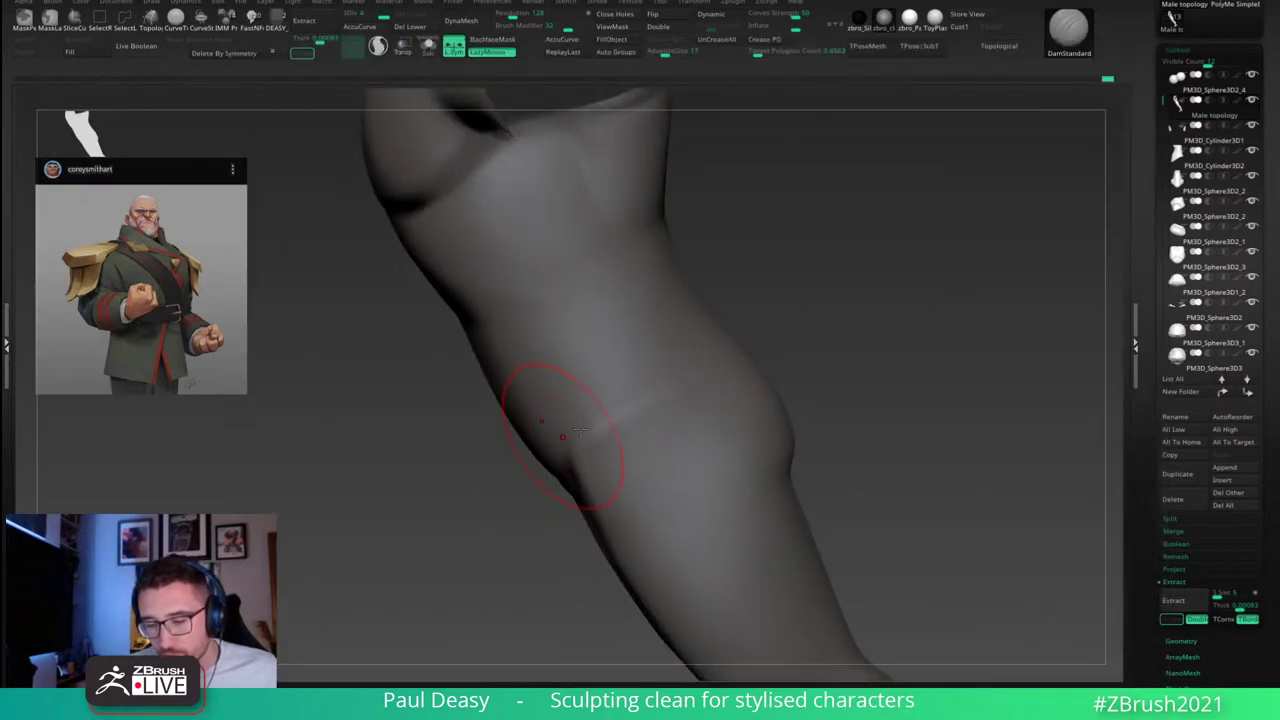
{"action": "right_click_drag", "start_coordinate": [563, 437], "coordinate": [728, 374]}
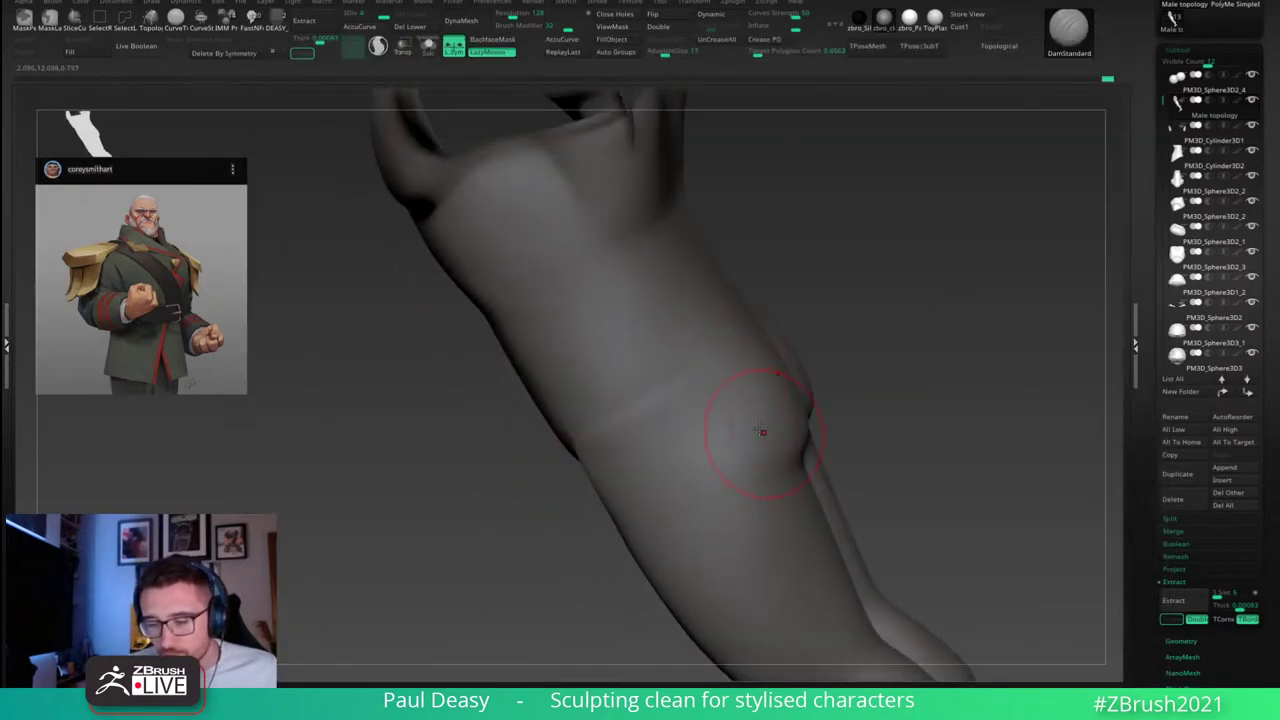
{"action": "right_click_drag", "start_coordinate": [762, 432], "coordinate": [769, 346]}
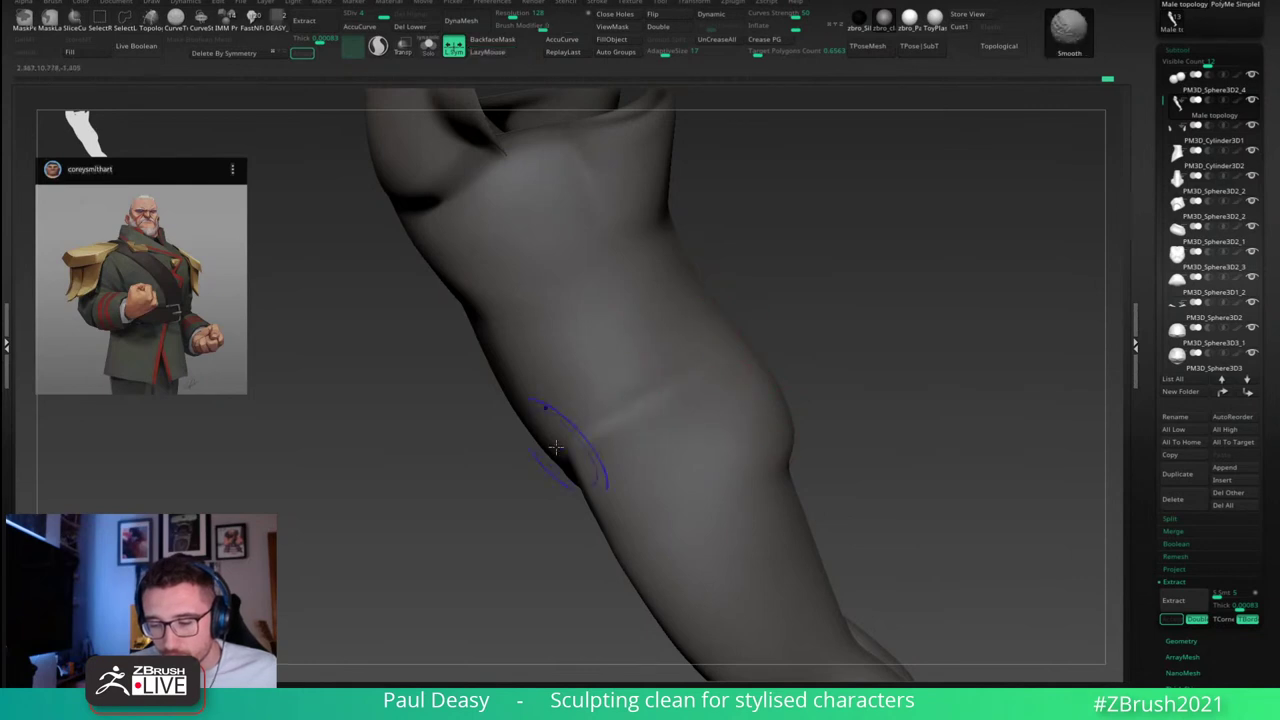
{"action": "right_click_drag", "start_coordinate": [645, 396], "coordinate": [734, 342]}
{"action": "left_click_drag", "start_coordinate": [812, 347], "coordinate": [777, 374], "text": "shift"}
{"action": "key", "text": "space"}
{"action": "right_click_drag", "start_coordinate": [768, 350], "coordinate": [757, 347]}
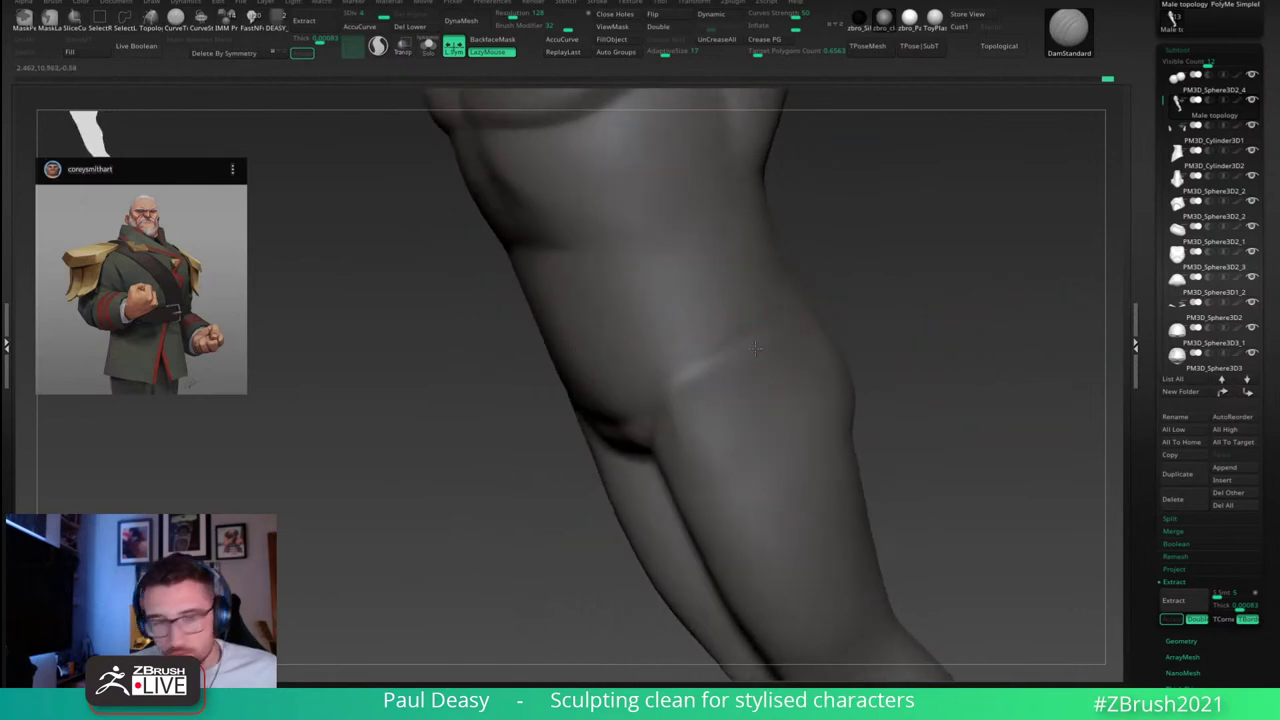
Step: Try to deepen the hip crease where it meets the groin line with a smaller DamStandard brush
{"action": "key", "text": "space"}
{"action": "left_click_drag", "start_coordinate": [748, 354], "coordinate": [677, 390]}
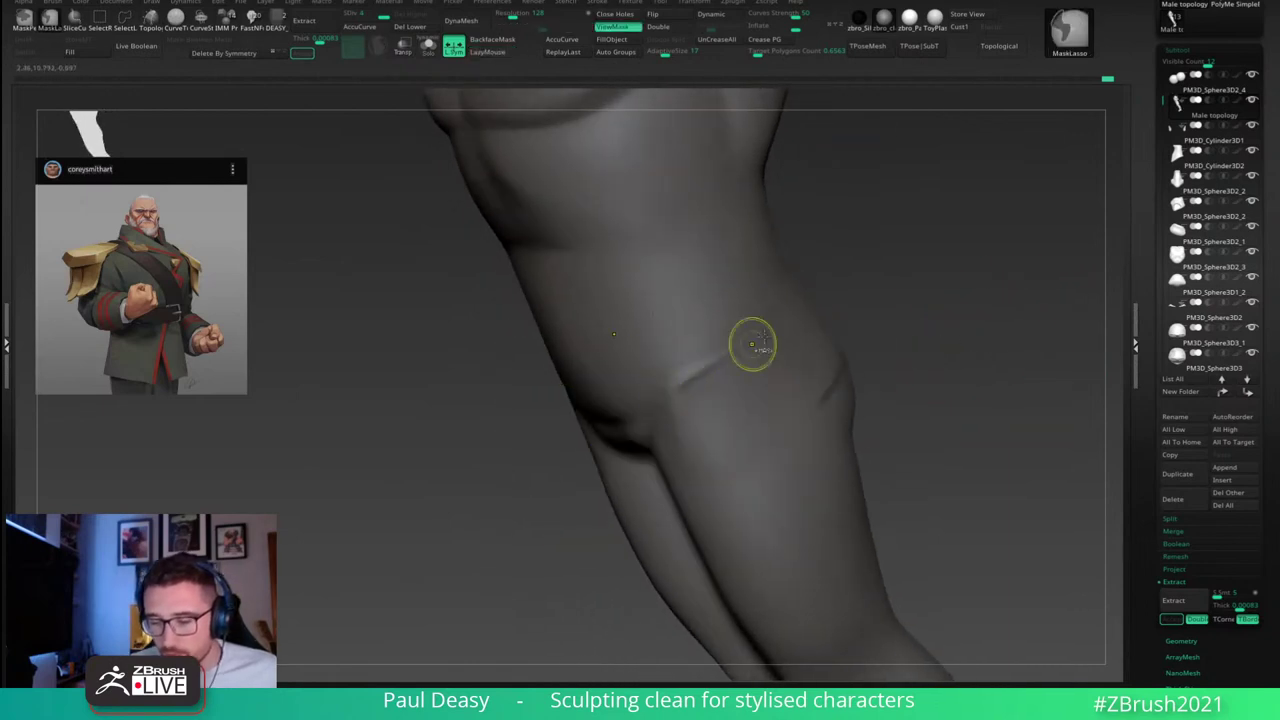
{"action": "key", "text": "ctrl+z"}
Step: Mask the upper thighs and buttocks up to the hip and groin line, refining the mask edge around the hip
{"action": "mouse_move", "coordinate": [778, 322]}
{"action": "left_mouse_down", "text": "ctrl"}
{"action": "mouse_move", "coordinate": [675, 373]}
{"action": "mouse_move", "coordinate": [655, 412]}
{"action": "mouse_move", "coordinate": [655, 470]}
{"action": "mouse_move", "coordinate": [775, 345]}
{"action": "mouse_move", "coordinate": [915, 480]}
{"action": "mouse_move", "coordinate": [913, 320]}
{"action": "mouse_move", "coordinate": [791, 337]}
{"action": "mouse_move", "coordinate": [898, 237]}
{"action": "mouse_move", "coordinate": [924, 263]}
{"action": "mouse_move", "coordinate": [1015, 284]}
{"action": "left_mouse_up", "text": "ctrl"}
{"action": "key", "text": "ctrl"}
{"action": "key", "text": "ctrl+z"}
{"action": "key", "text": "ctrl+h"}
{"action": "key", "text": "ctrl+h"}
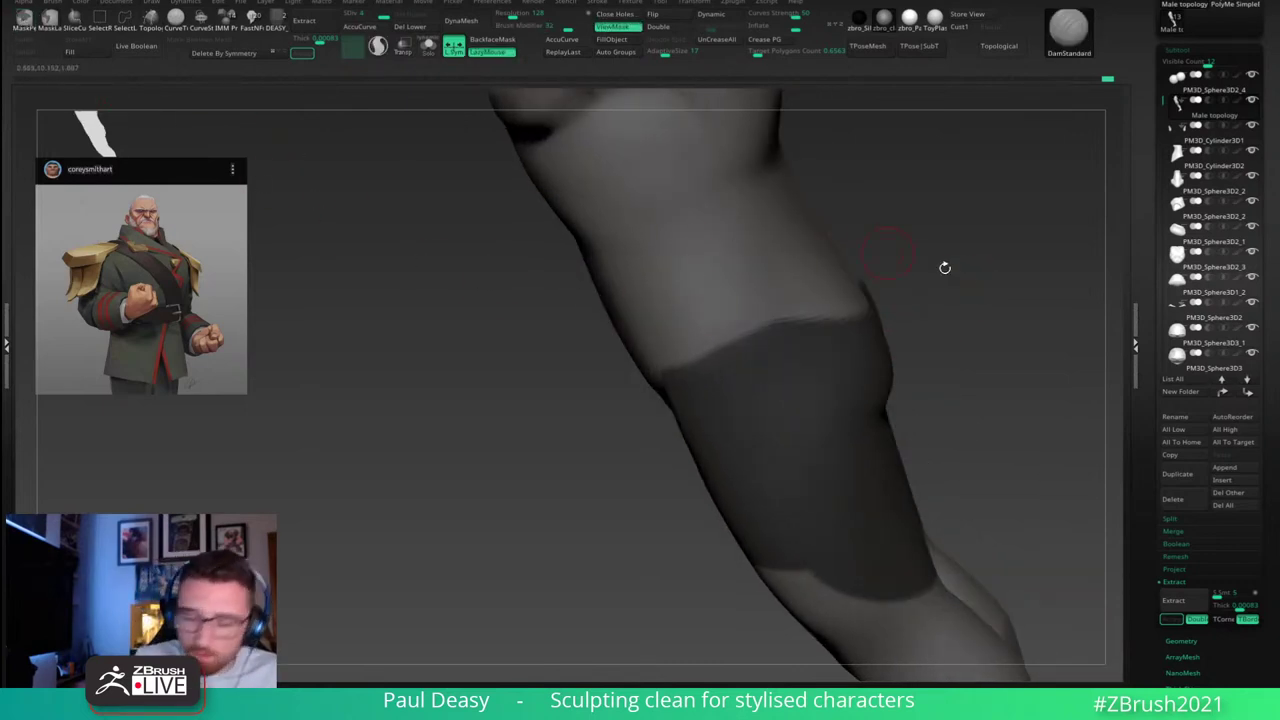
{"action": "mouse_move", "coordinate": [943, 266]}
{"action": "left_mouse_down"}
{"action": "mouse_move", "coordinate": [829, 329]}
{"action": "mouse_move", "coordinate": [860, 312]}
{"action": "mouse_move", "coordinate": [790, 302]}
{"action": "mouse_move", "coordinate": [835, 292]}
{"action": "mouse_move", "coordinate": [873, 308]}
{"action": "left_mouse_up"}
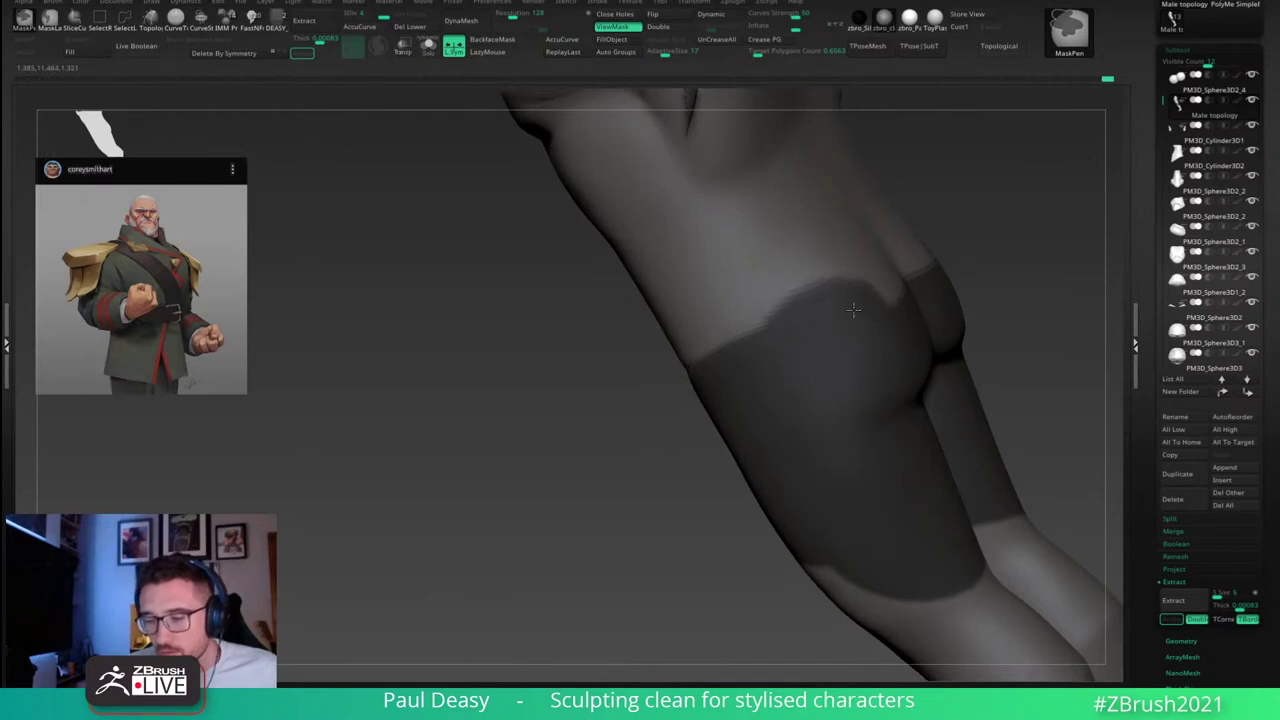
{"action": "mouse_move", "coordinate": [848, 308]}
{"action": "right_mouse_down"}
{"action": "mouse_move", "coordinate": [800, 357]}
{"action": "mouse_move", "coordinate": [871, 302]}
{"action": "right_mouse_up"}
Step: Reshape the waist outline just above the masked hips with a resized Move brush
{"action": "key", "text": "b"}
{"action": "key", "text": "m"}
{"action": "key", "text": "v"}
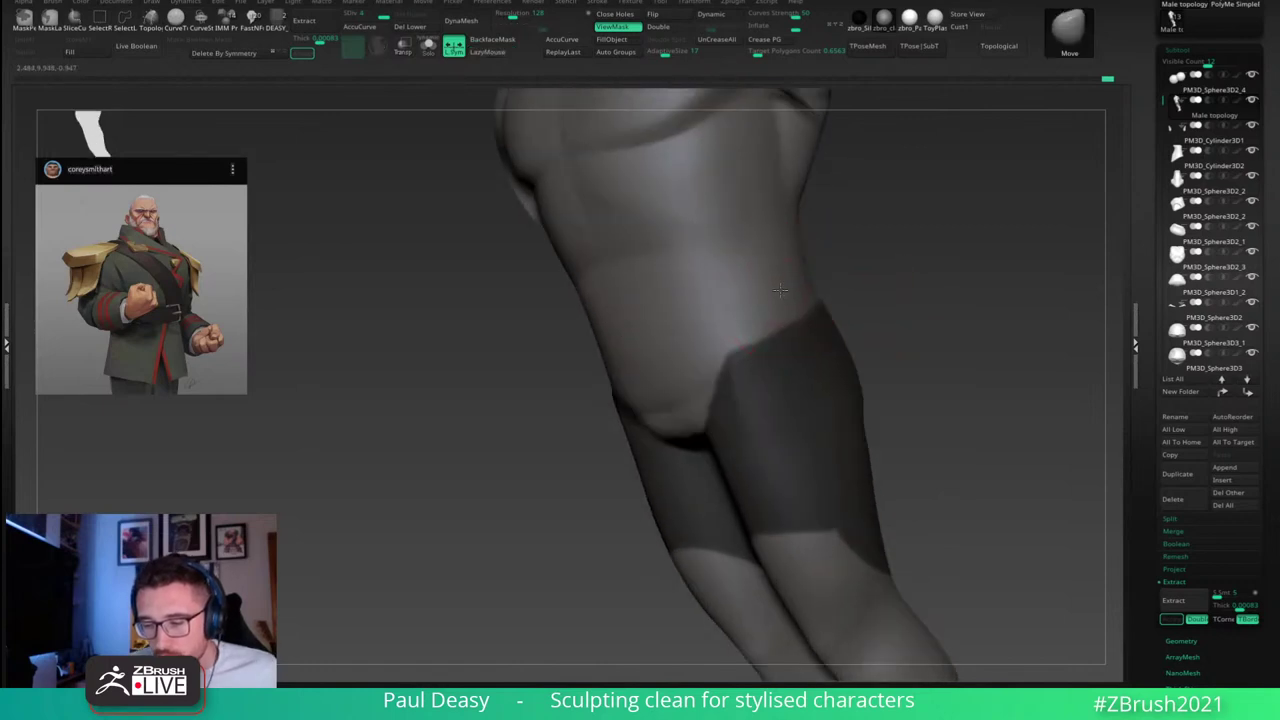
{"action": "mouse_move", "coordinate": [780, 290]}
{"action": "right_mouse_down"}
{"action": "mouse_move", "coordinate": [863, 280]}
{"action": "mouse_move", "coordinate": [784, 314]}
{"action": "mouse_move", "coordinate": [786, 350]}
{"action": "right_mouse_up"}
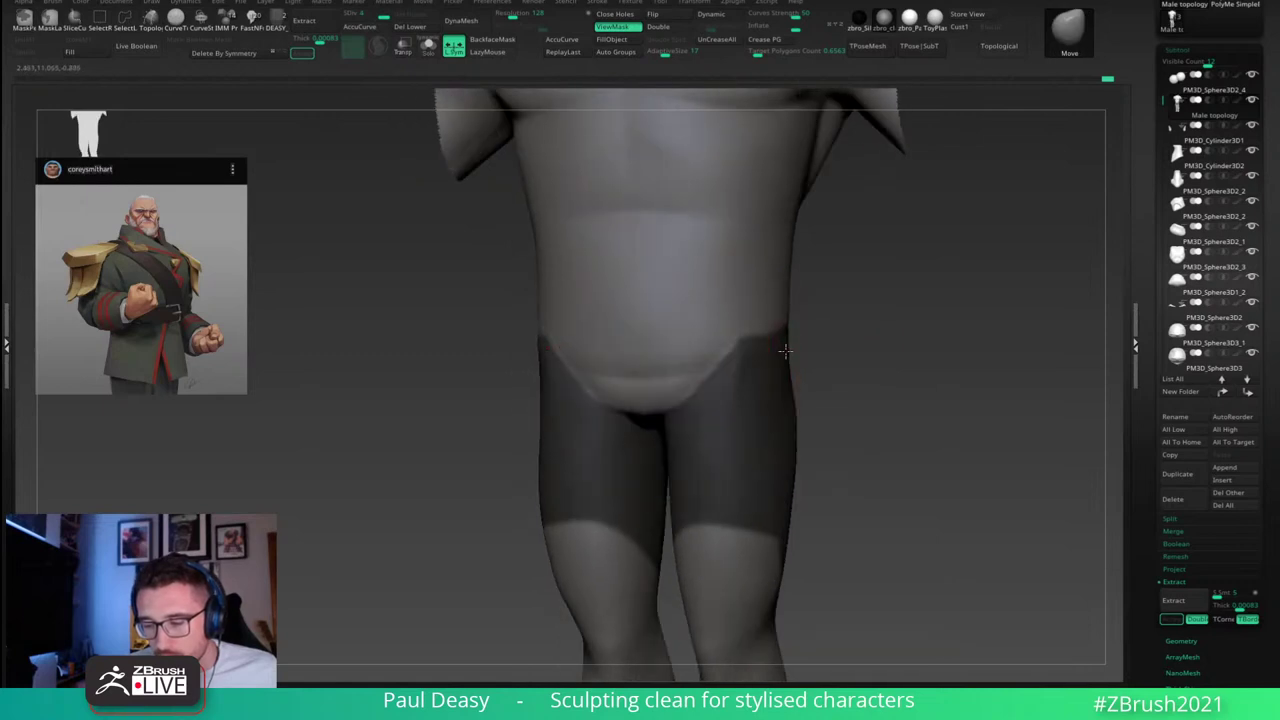
{"action": "right_click", "coordinate": [785, 300]}
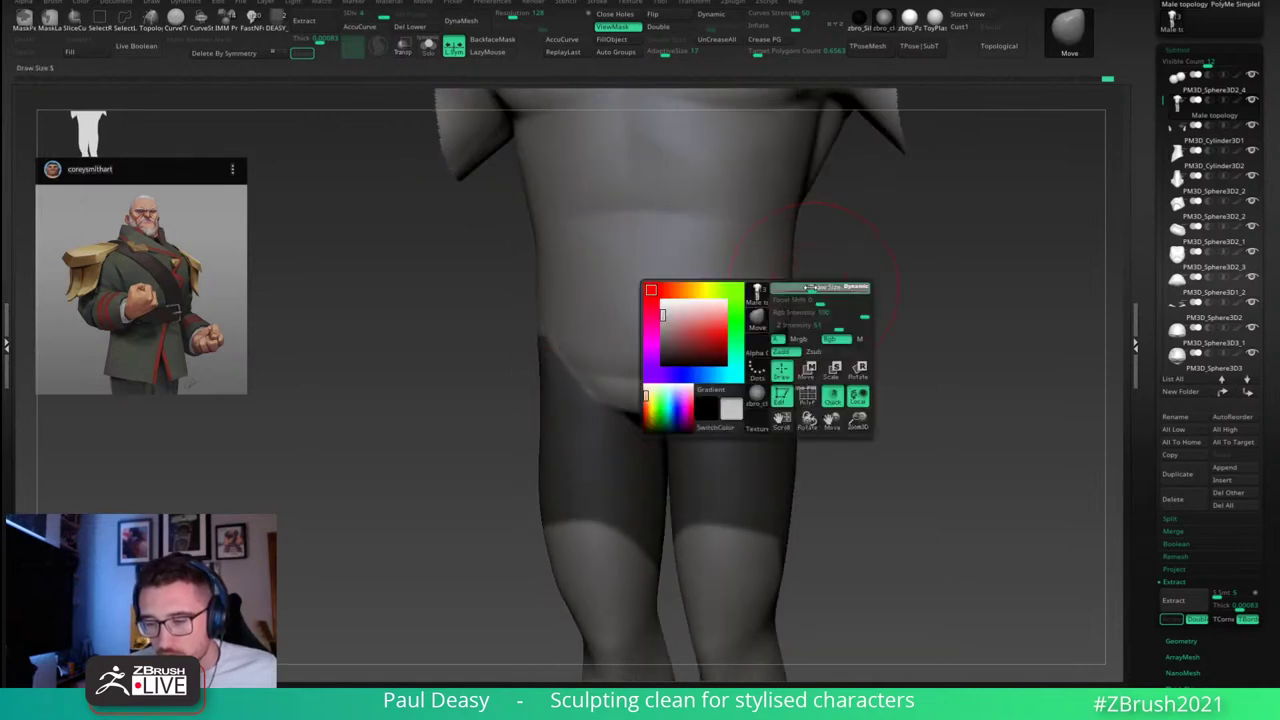
{"action": "mouse_move", "coordinate": [843, 237]}
{"action": "right_mouse_down"}
{"action": "mouse_move", "coordinate": [894, 309]}
{"action": "mouse_move", "coordinate": [893, 289]}
{"action": "mouse_move", "coordinate": [820, 288]}
{"action": "right_mouse_up"}
{"action": "right_click", "coordinate": [788, 276]}
Step: Try the Pinch and resized DamStandard brushes on the side of the waist above the mask, and undo the last stroke
{"action": "key", "text": "b"}
{"action": "key", "text": "p"}
{"action": "key", "text": "i"}
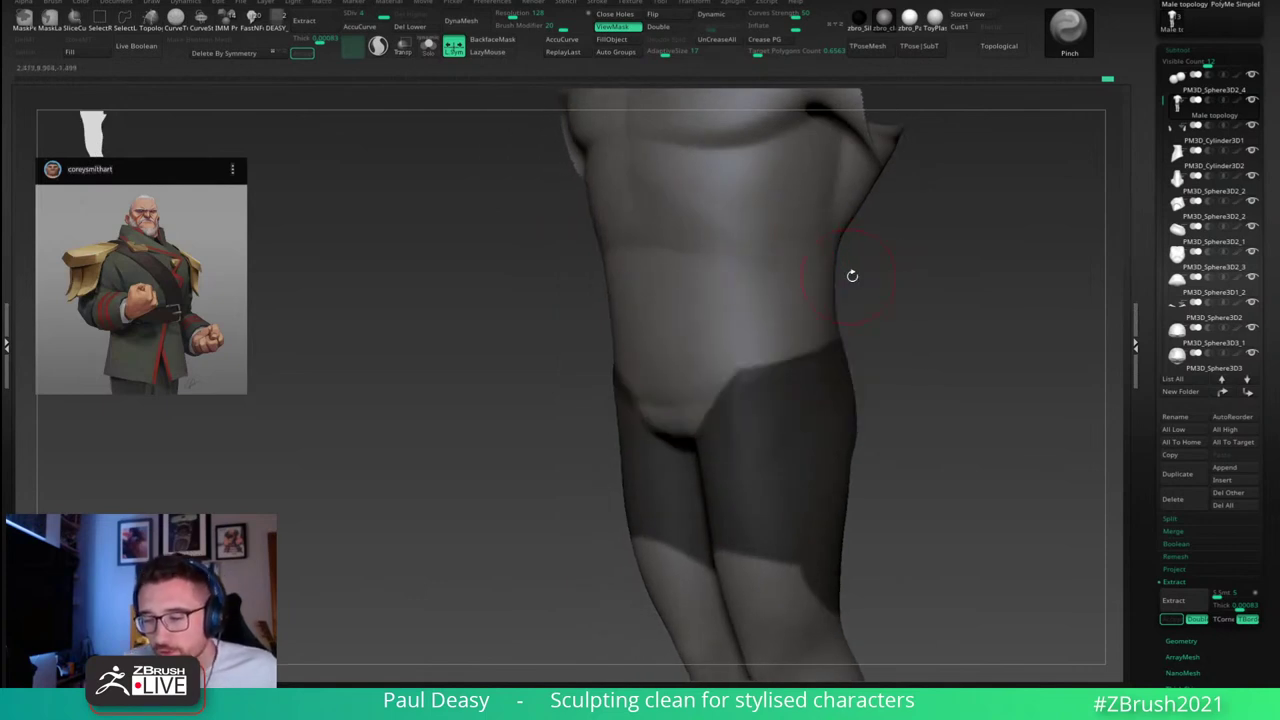
{"action": "left_click_drag", "start_coordinate": [861, 277], "coordinate": [838, 281]}
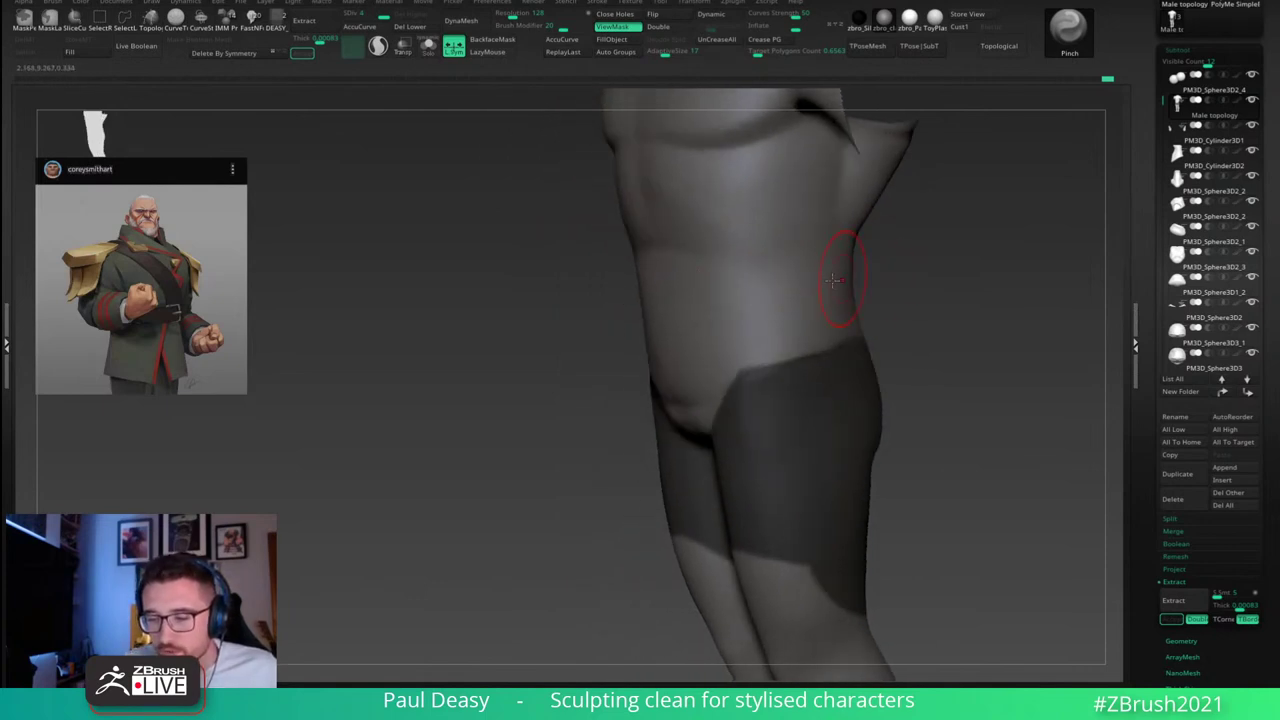
{"action": "key", "text": "b"}
{"action": "key", "text": "d"}
{"action": "key", "text": "s"}
{"action": "right_click", "coordinate": [757, 270]}
{"action": "left_click_drag", "start_coordinate": [748, 273], "coordinate": [757, 273]}
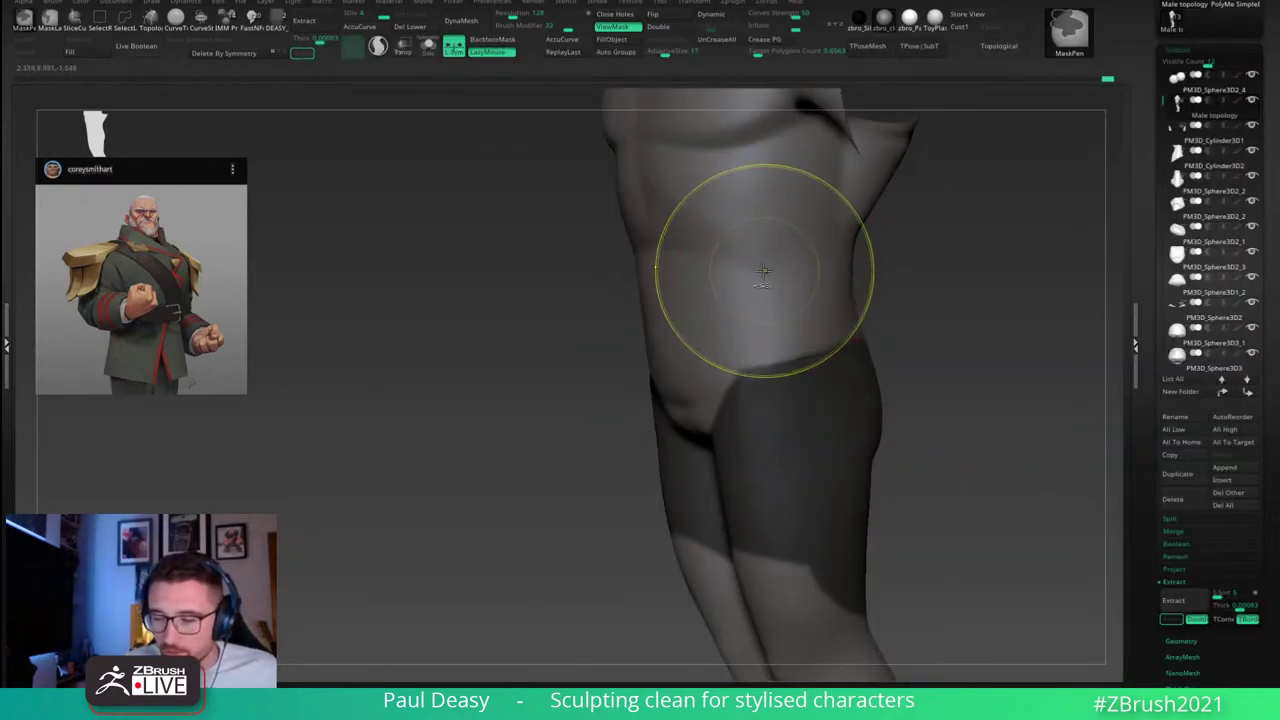
{"action": "key", "text": "ctrl+z"}
{"action": "right_click_drag", "start_coordinate": [816, 281], "coordinate": [725, 284]}
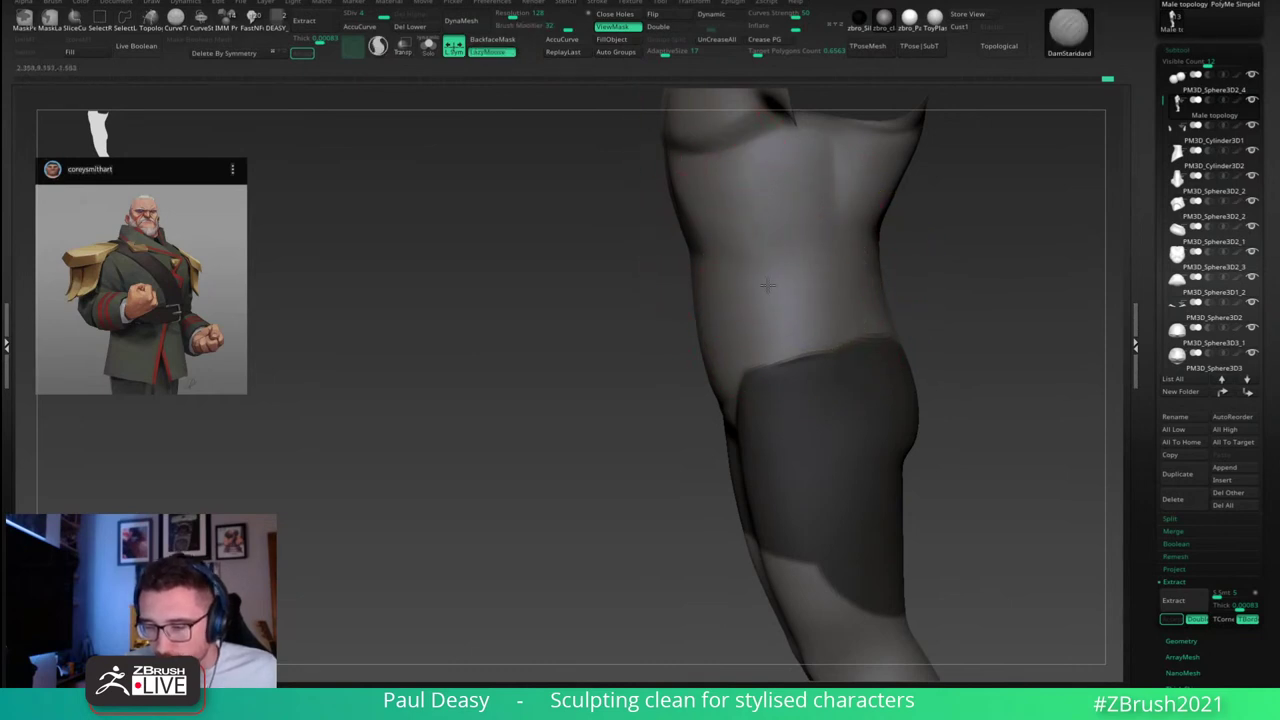
Step: Refine and soften the flank between the waist and the masked hip, working around the side of the torso
{"action": "key", "text": "ctrl"}
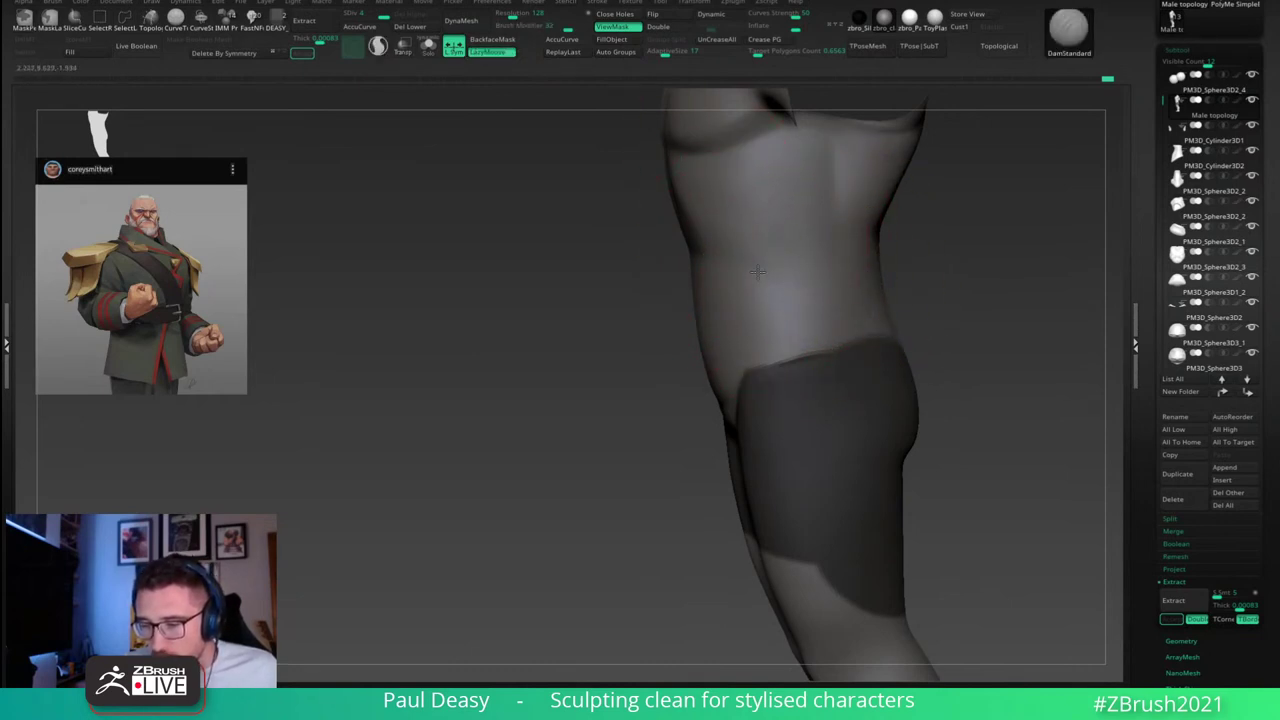
{"action": "right_click_drag", "start_coordinate": [916, 256], "coordinate": [932, 273]}
{"action": "right_click_drag", "start_coordinate": [811, 285], "coordinate": [728, 251]}
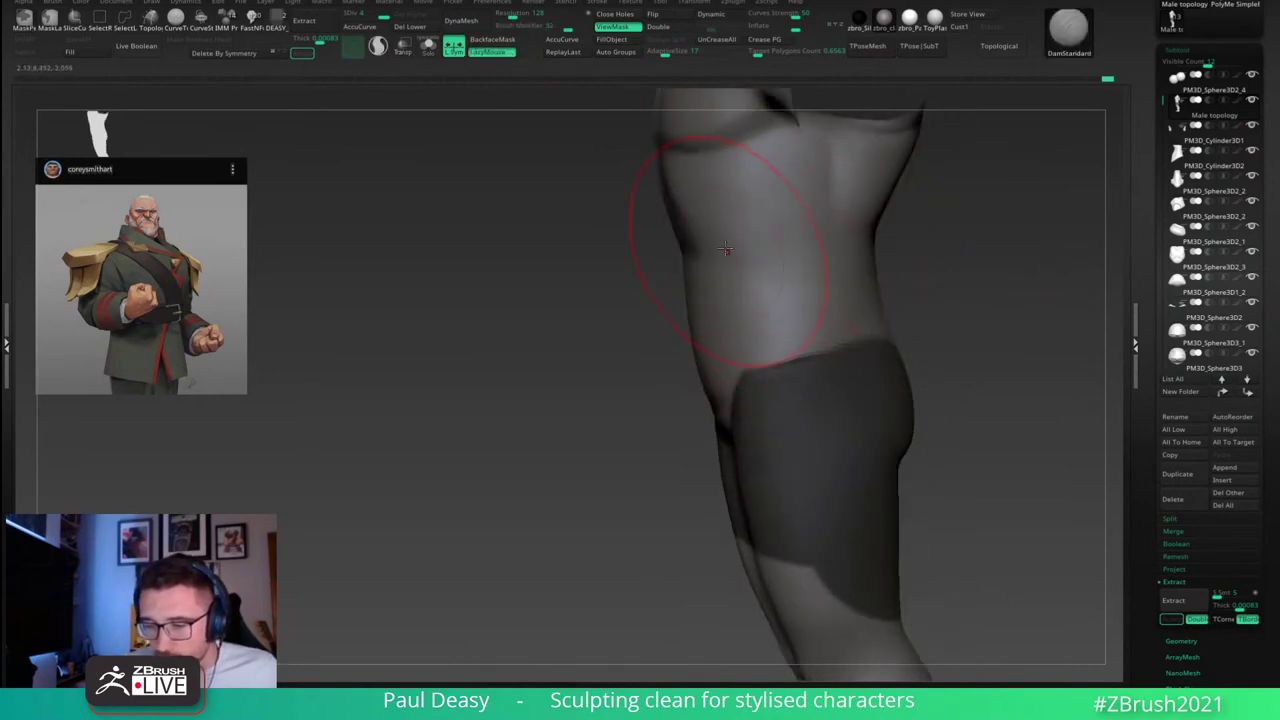
{"action": "mouse_move", "coordinate": [856, 284]}
{"action": "right_mouse_down"}
{"action": "mouse_move", "coordinate": [880, 288]}
{"action": "mouse_move", "coordinate": [740, 242]}
{"action": "right_mouse_up"}
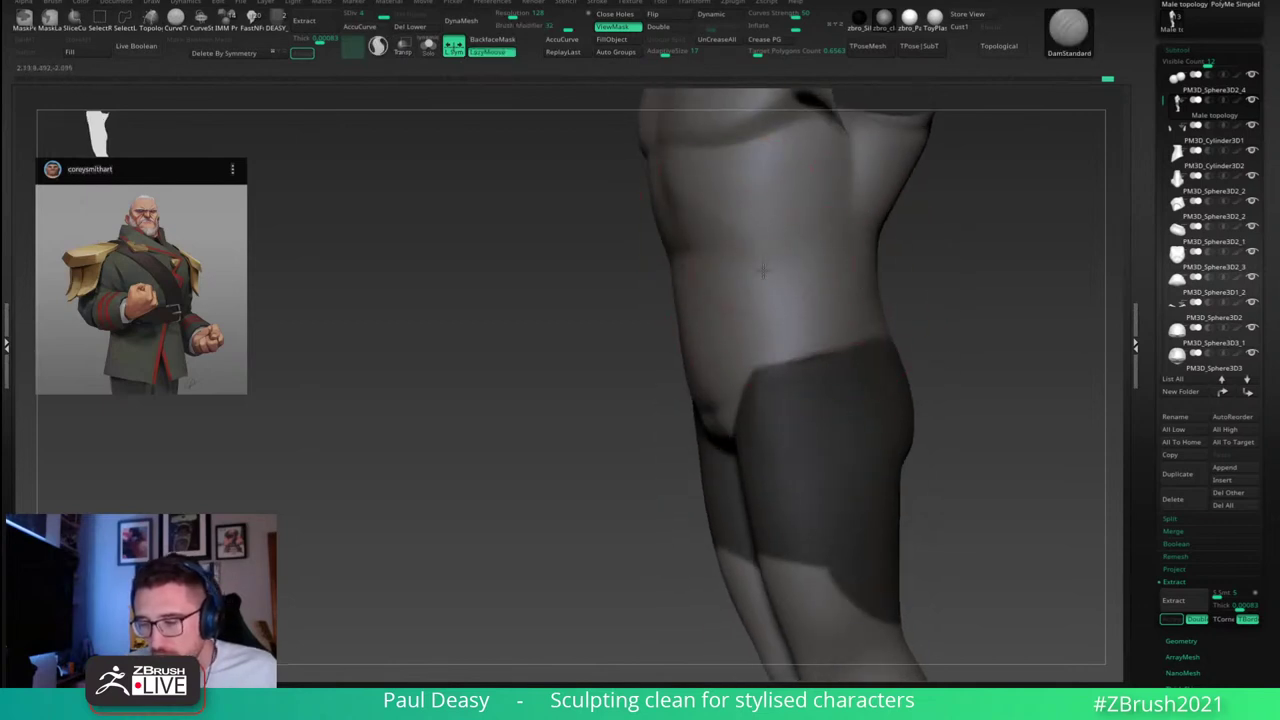
{"action": "mouse_move", "coordinate": [926, 276]}
{"action": "right_mouse_down"}
{"action": "mouse_move", "coordinate": [823, 286]}
{"action": "mouse_move", "coordinate": [757, 343]}
{"action": "mouse_move", "coordinate": [831, 300]}
{"action": "right_mouse_up"}
{"action": "mouse_move", "coordinate": [914, 265]}
{"action": "right_mouse_down"}
{"action": "mouse_move", "coordinate": [869, 280]}
{"action": "mouse_move", "coordinate": [780, 271]}
{"action": "right_mouse_up"}
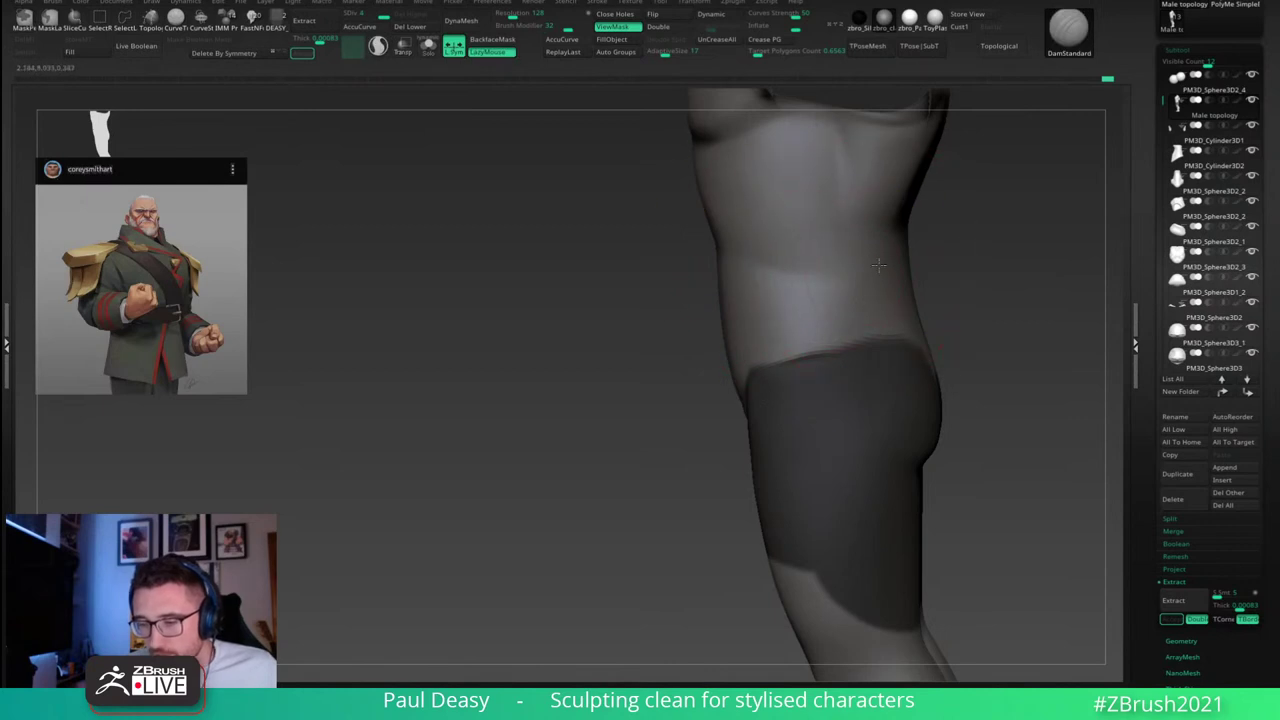
{"action": "mouse_move", "coordinate": [879, 265]}
{"action": "right_mouse_down"}
{"action": "mouse_move", "coordinate": [966, 271]}
{"action": "mouse_move", "coordinate": [846, 280]}
{"action": "right_mouse_up"}
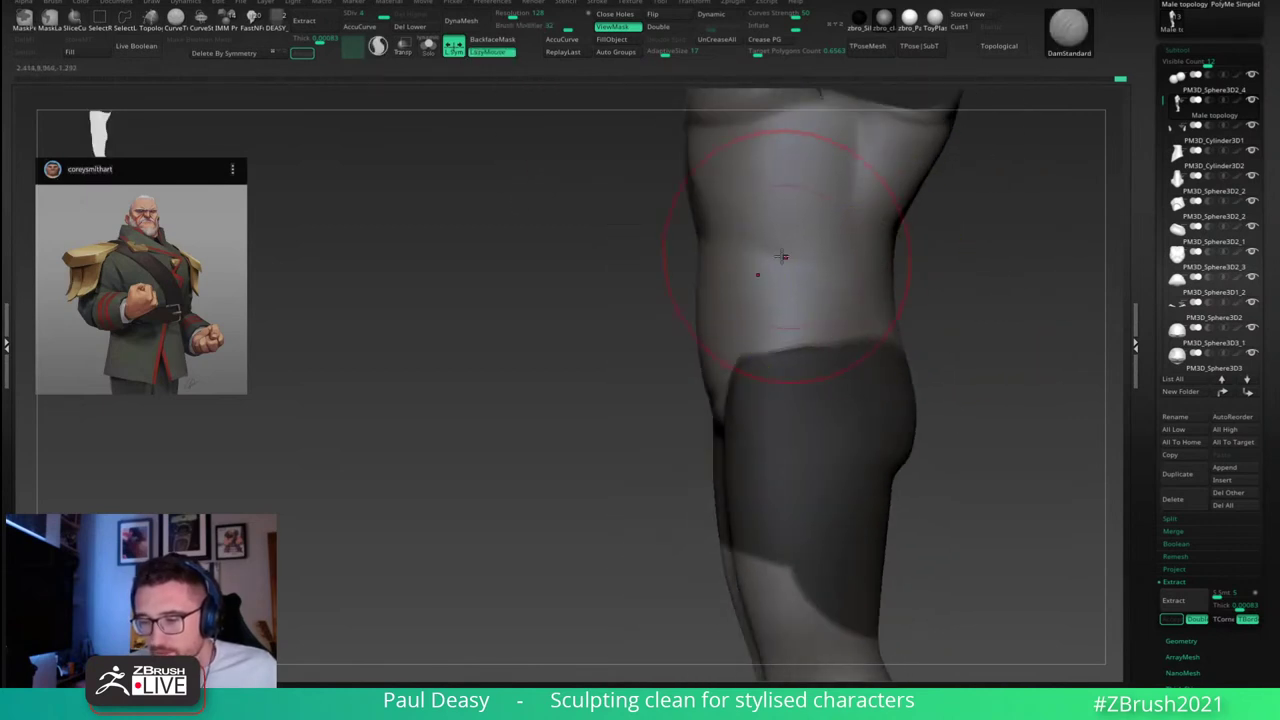
{"action": "mouse_move", "coordinate": [940, 267]}
{"action": "right_mouse_down"}
{"action": "mouse_move", "coordinate": [786, 259]}
{"action": "mouse_move", "coordinate": [852, 294]}
{"action": "mouse_move", "coordinate": [814, 271]}
{"action": "mouse_move", "coordinate": [806, 314]}
{"action": "mouse_move", "coordinate": [892, 306]}
{"action": "right_mouse_up"}
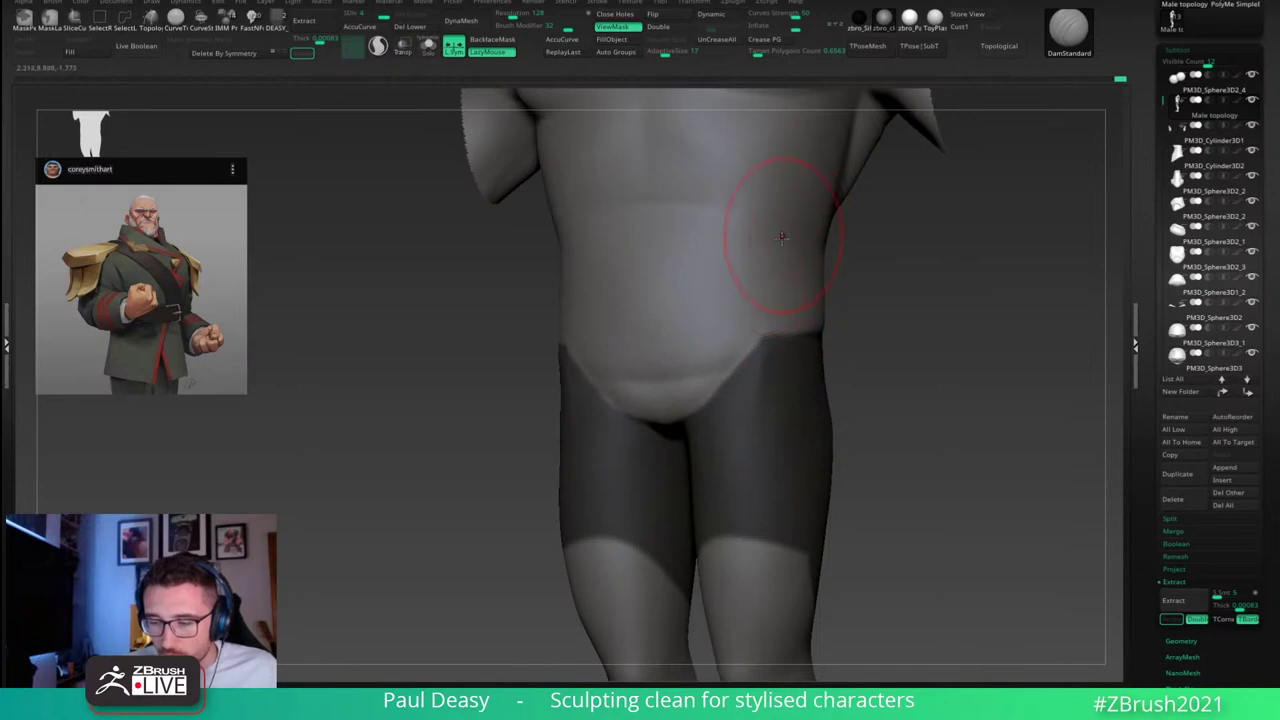
Step: Refine the lower belly edge along the masked hip and groin line, and clear the mask from the thighs
{"action": "mouse_move", "coordinate": [738, 362]}
{"action": "right_mouse_down"}
{"action": "mouse_move", "coordinate": [763, 346]}
{"action": "mouse_move", "coordinate": [755, 299]}
{"action": "right_mouse_up"}
{"action": "right_click", "coordinate": [761, 335]}
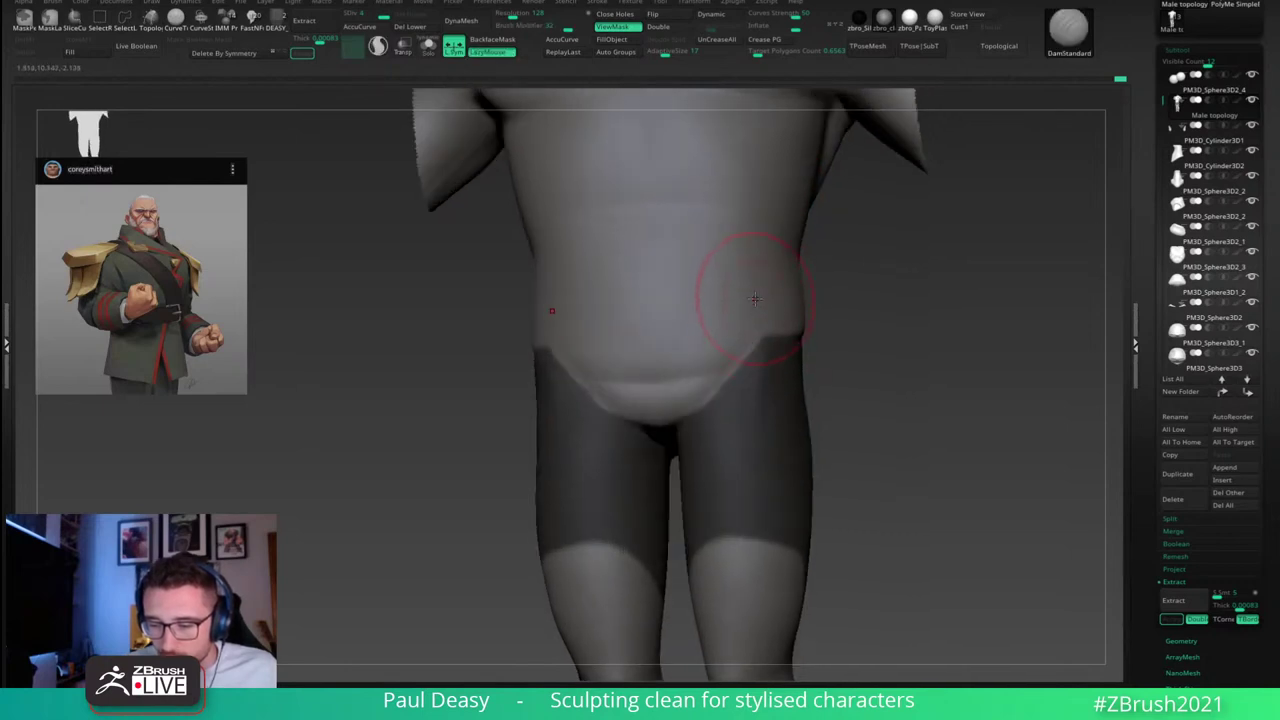
{"action": "right_click_drag", "start_coordinate": [748, 367], "coordinate": [762, 337]}
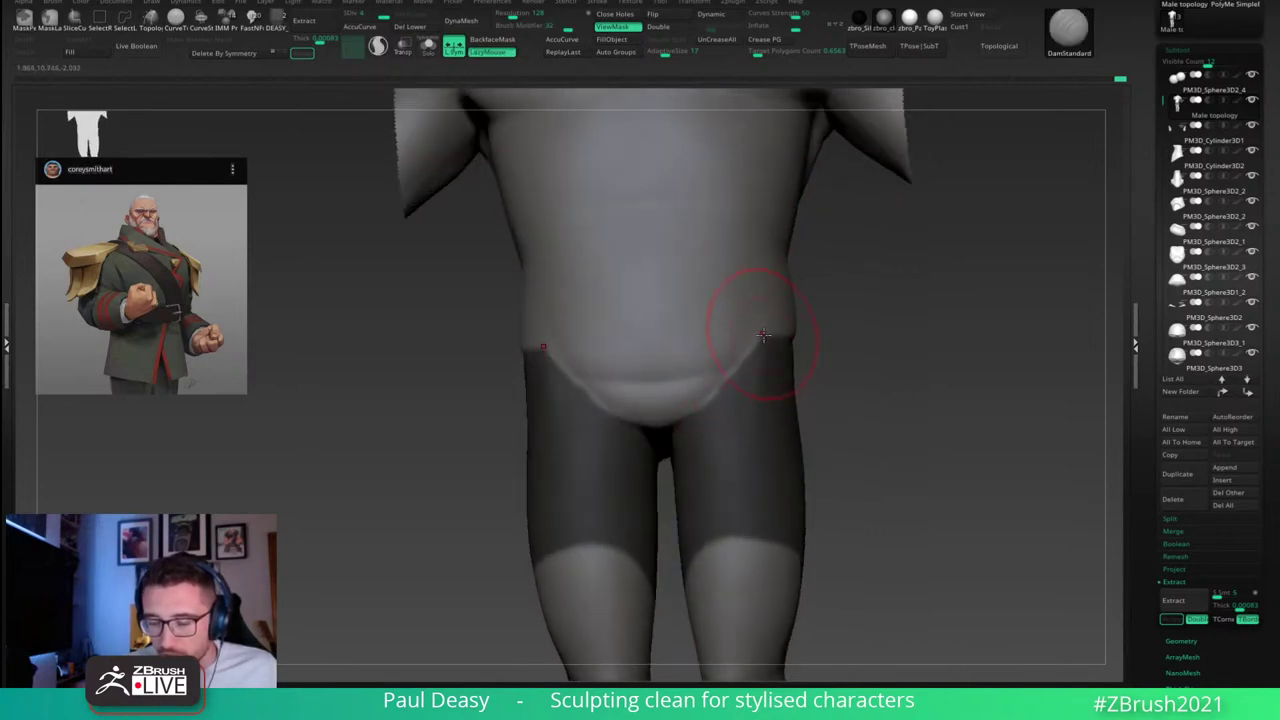
{"action": "right_click", "coordinate": [724, 401]}
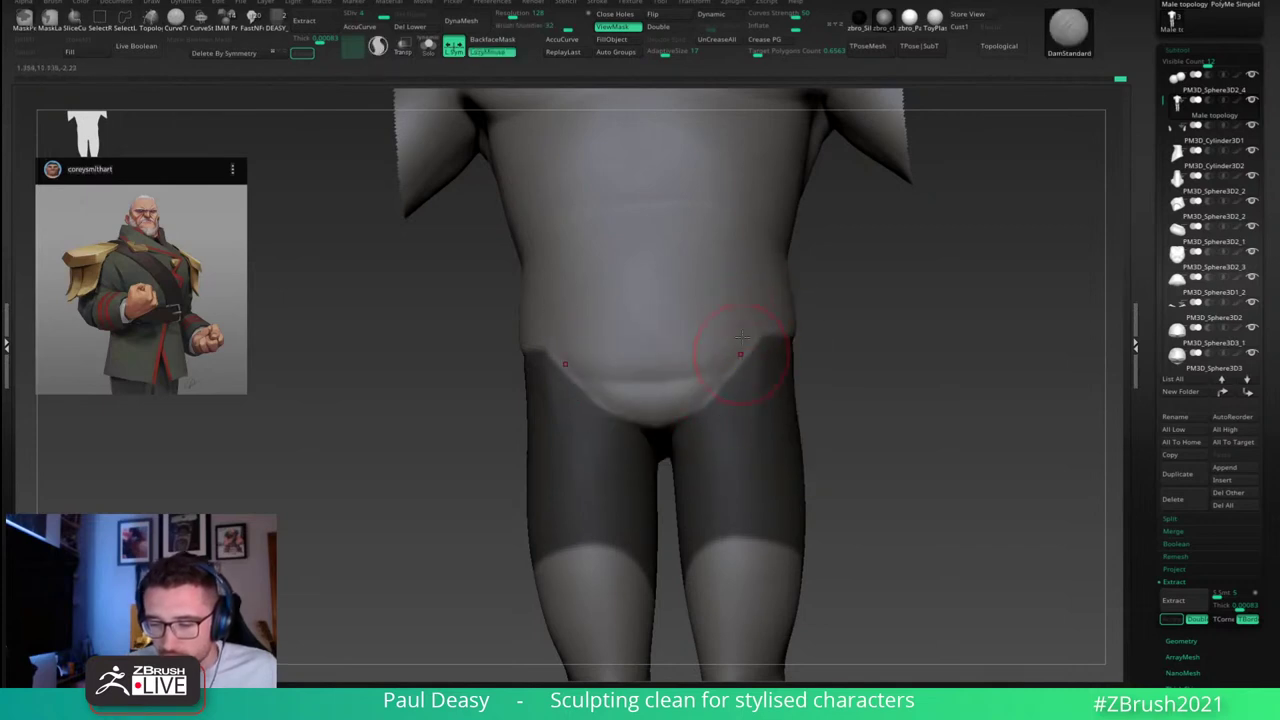
{"action": "right_click_drag", "start_coordinate": [838, 355], "coordinate": [743, 340]}
{"action": "left_click_drag", "start_coordinate": [832, 350], "coordinate": [853, 362], "text": "ctrl"}
{"action": "left_click_drag", "start_coordinate": [852, 354], "coordinate": [822, 350]}
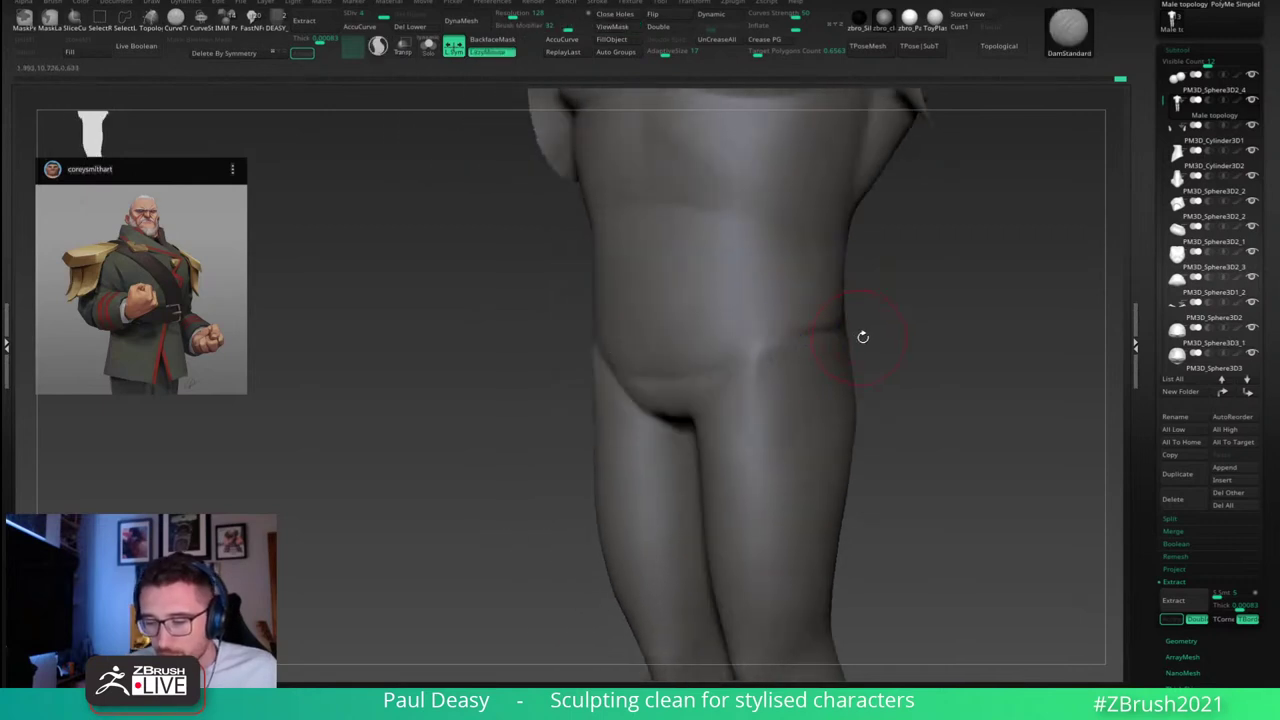
Step: Clean up the junction where the outer hip crease meets the groin line on the unmasked body
{"action": "right_click_drag", "start_coordinate": [863, 334], "coordinate": [754, 344]}
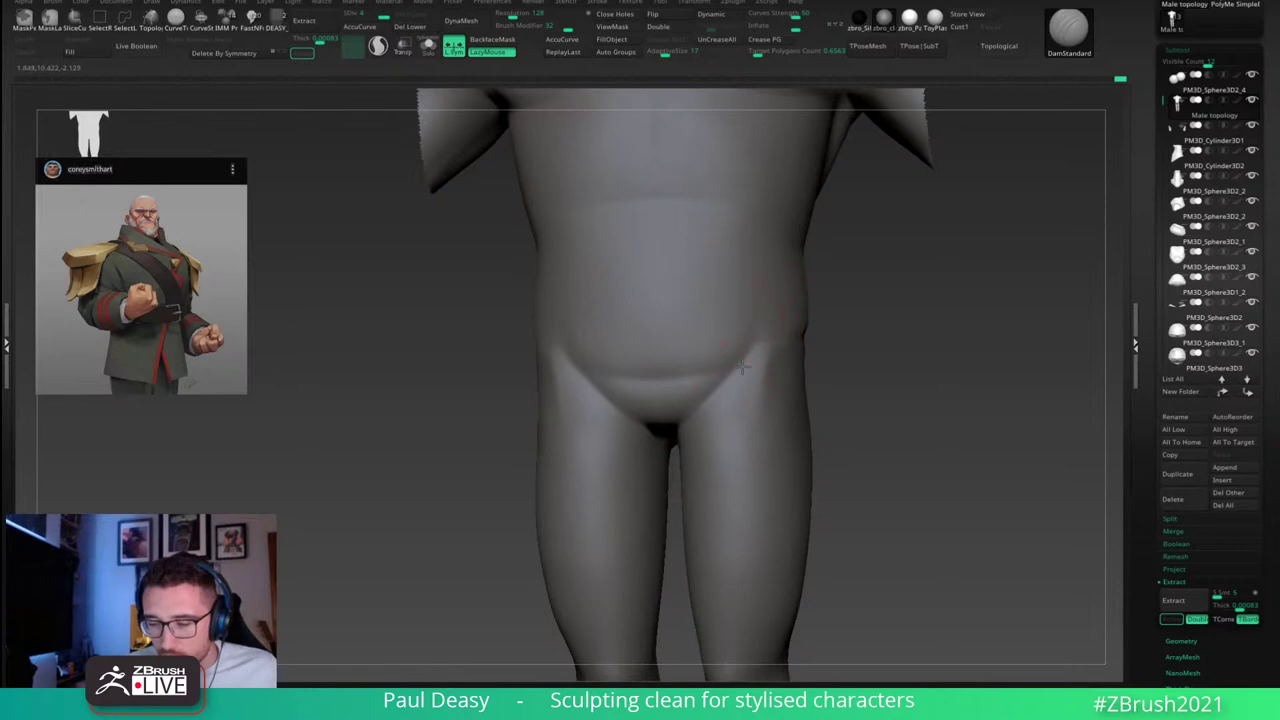
{"action": "right_click_drag", "start_coordinate": [766, 352], "coordinate": [762, 341]}
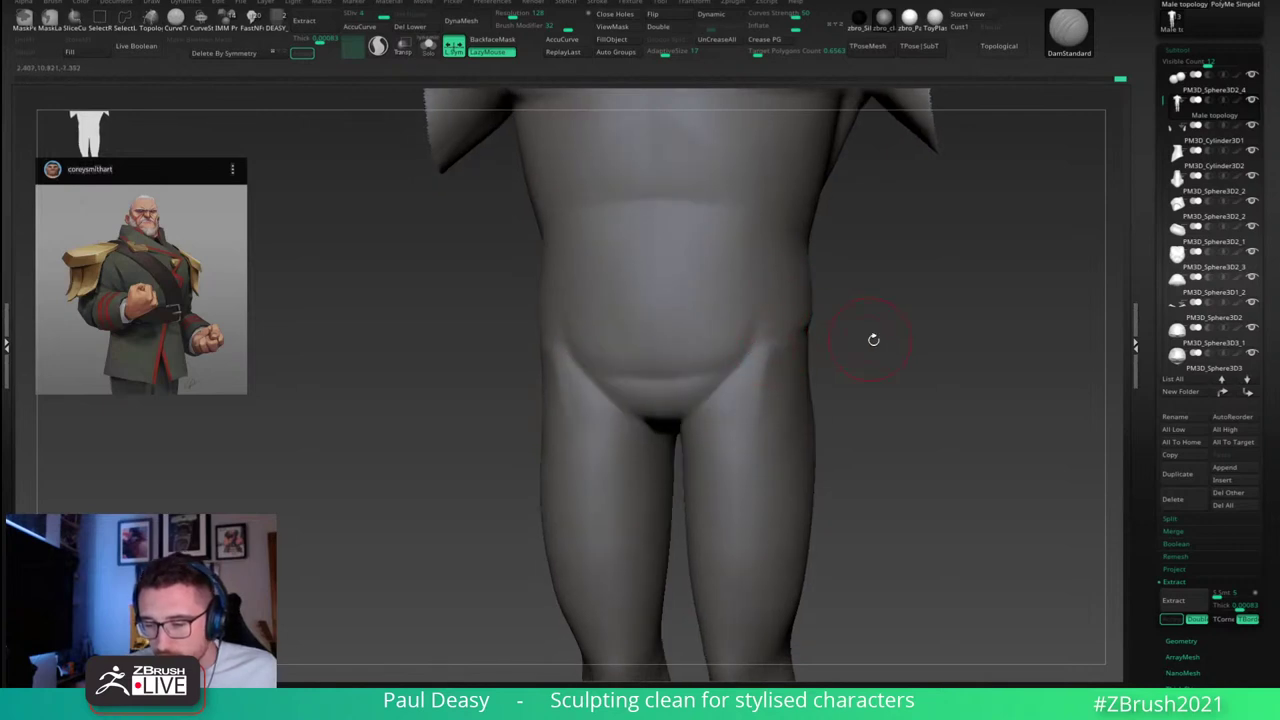
{"action": "right_click_drag", "start_coordinate": [873, 340], "coordinate": [789, 334]}
{"action": "right_click_drag", "start_coordinate": [900, 314], "coordinate": [769, 334]}
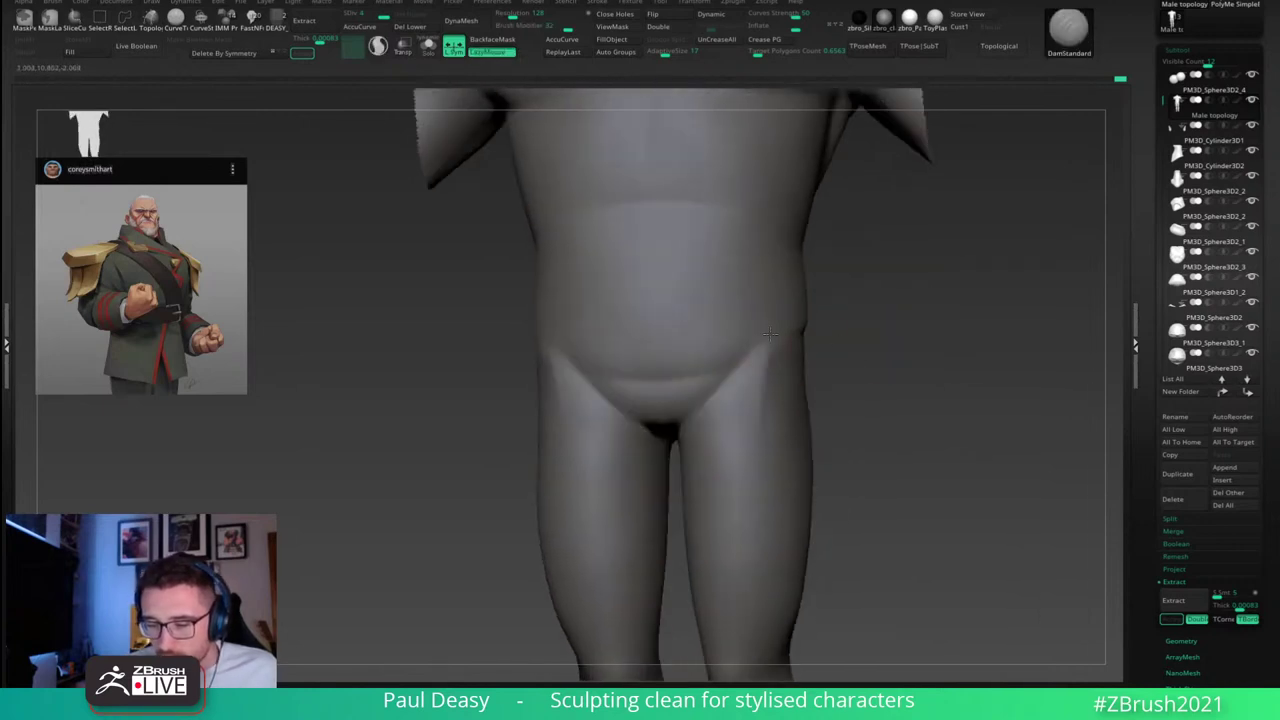
{"action": "mouse_move", "coordinate": [878, 333]}
{"action": "right_mouse_down"}
{"action": "mouse_move", "coordinate": [946, 389]}
{"action": "mouse_move", "coordinate": [820, 337]}
{"action": "mouse_move", "coordinate": [762, 339]}
{"action": "mouse_move", "coordinate": [960, 234]}
{"action": "mouse_move", "coordinate": [981, 337]}
{"action": "mouse_move", "coordinate": [831, 366]}
{"action": "mouse_move", "coordinate": [827, 318]}
{"action": "right_mouse_up"}
Step: Adjust the waist and abdomen silhouette in the full torso view with a resized Move brush
{"action": "key", "text": "b"}
{"action": "key", "text": "m"}
{"action": "key", "text": "v"}
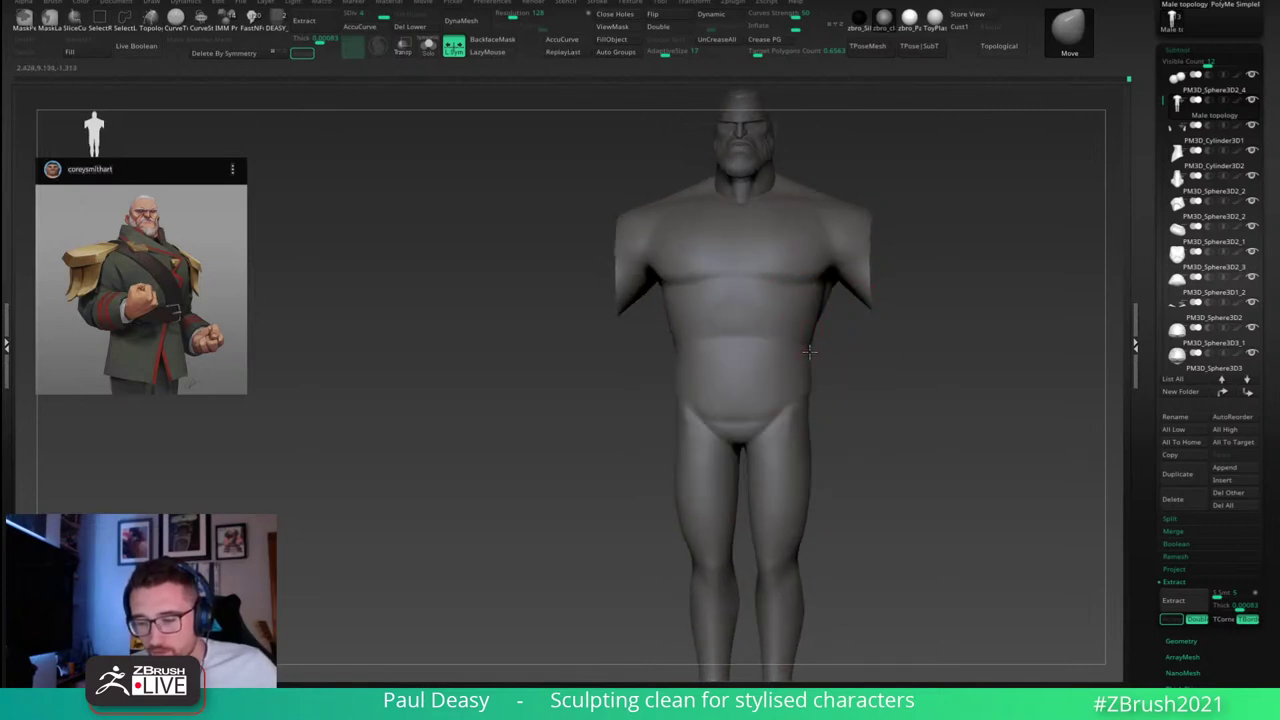
{"action": "right_click_drag", "start_coordinate": [810, 352], "coordinate": [843, 347]}
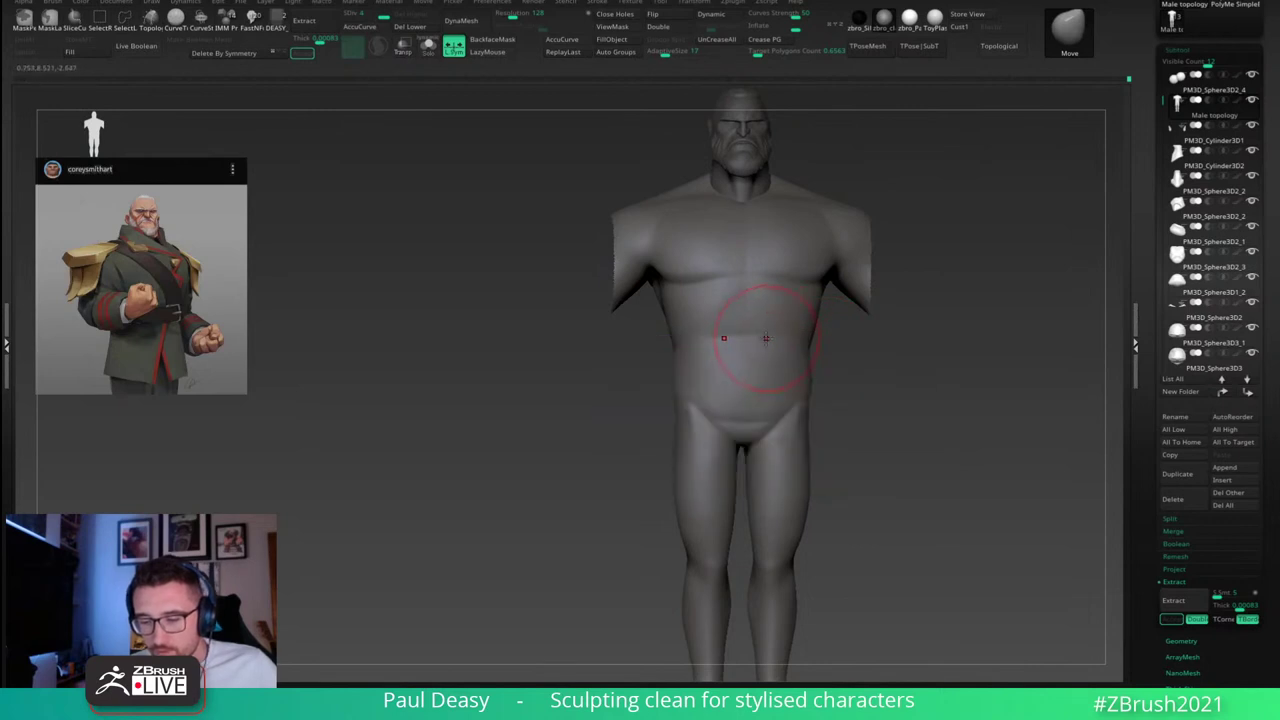
{"action": "key", "text": "space"}
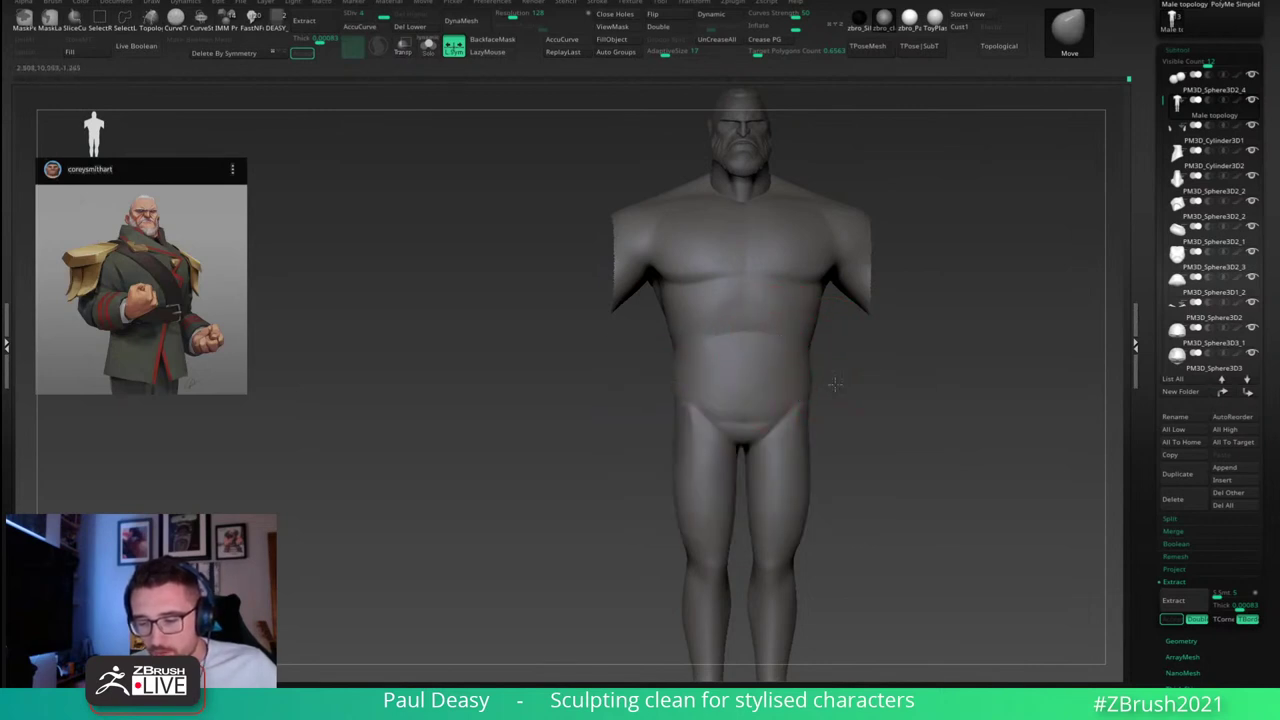
{"action": "left_click_drag", "start_coordinate": [835, 383], "coordinate": [773, 390]}
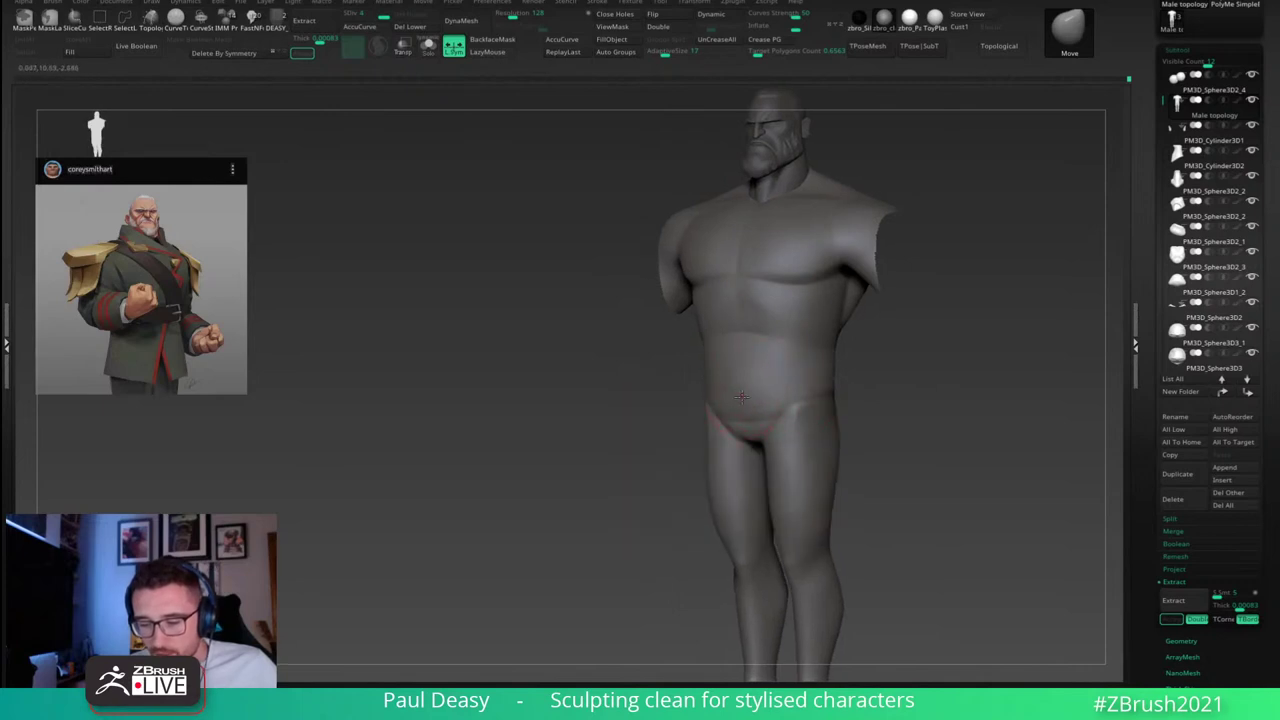
Step: Shape the lower belly and hip contour with a Move brush of adjusted size
{"action": "right_click", "coordinate": [710, 458]}
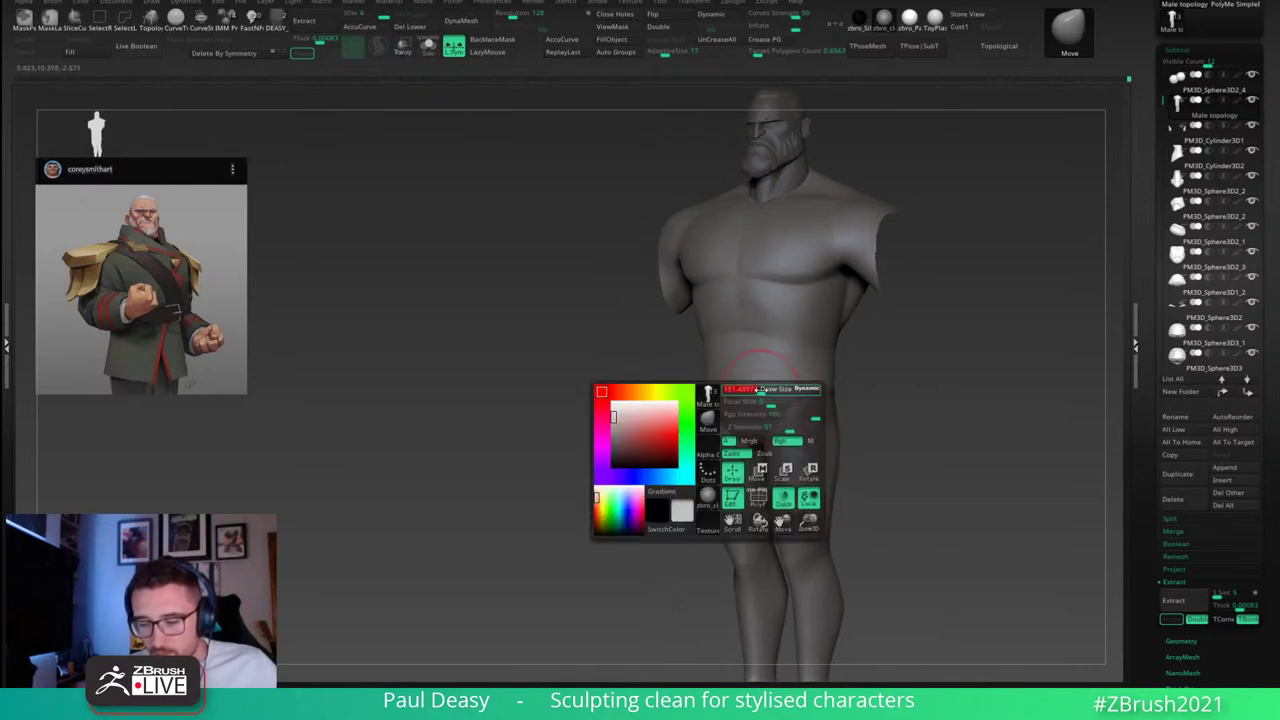
{"action": "right_click_drag", "start_coordinate": [710, 430], "coordinate": [762, 388]}
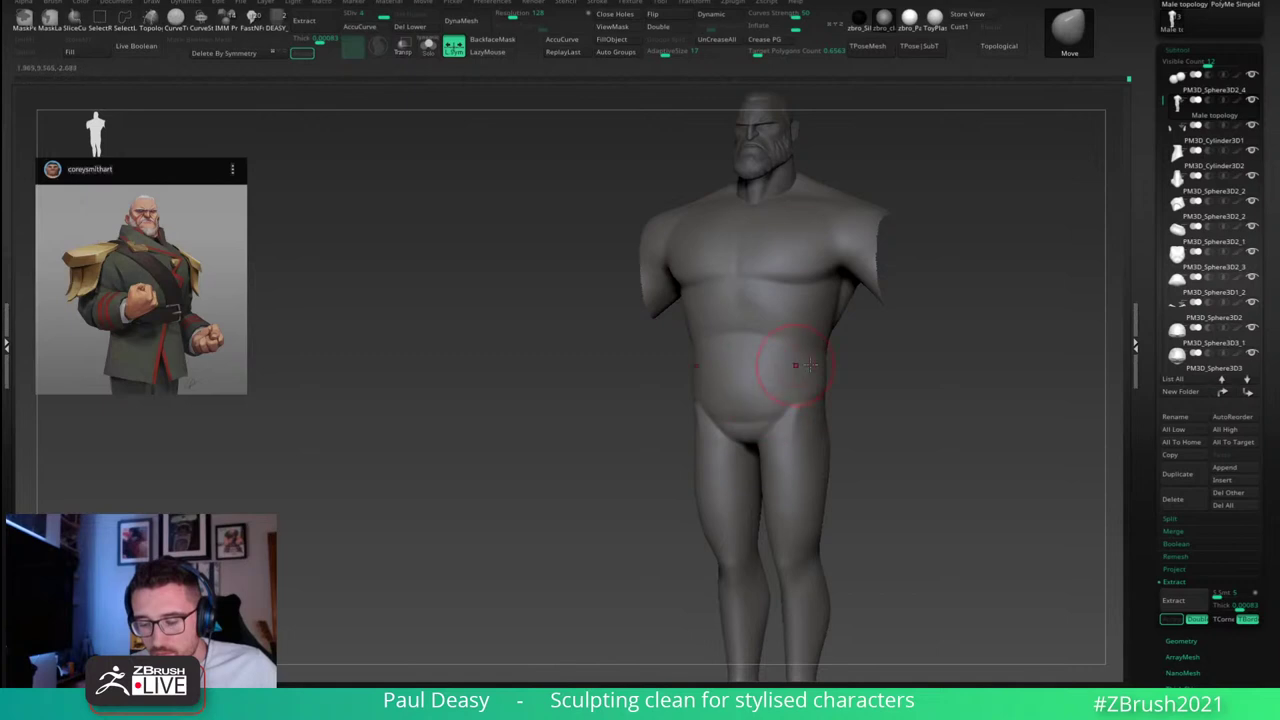
{"action": "left_click_drag", "start_coordinate": [838, 364], "coordinate": [853, 363], "text": "shift"}
{"action": "left_click_drag", "start_coordinate": [909, 437], "coordinate": [905, 411], "text": "alt"}
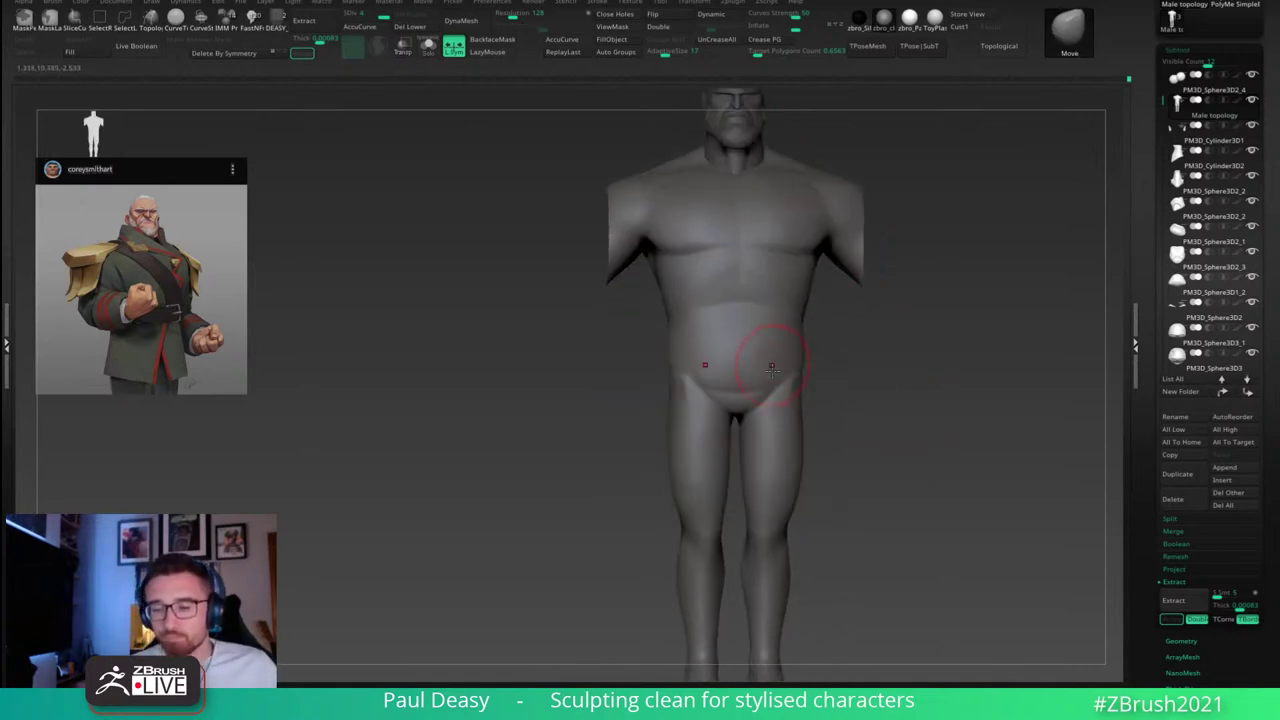
{"action": "mouse_move", "coordinate": [772, 370]}
{"action": "left_mouse_down"}
{"action": "mouse_move", "coordinate": [897, 380]}
{"action": "mouse_move", "coordinate": [943, 409]}
{"action": "mouse_move", "coordinate": [1014, 400]}
{"action": "mouse_move", "coordinate": [951, 362]}
{"action": "mouse_move", "coordinate": [957, 349]}
{"action": "mouse_move", "coordinate": [926, 363]}
{"action": "mouse_move", "coordinate": [881, 340]}
{"action": "mouse_move", "coordinate": [857, 369]}
{"action": "left_mouse_up"}
Step: Adjust the crotch and groin shape between the thighs with a resized Move brush
{"action": "key", "text": "b"}
{"action": "key", "text": "d"}
{"action": "key", "text": "s"}
{"action": "key", "text": "b"}
{"action": "key", "text": "m"}
{"action": "key", "text": "v"}
{"action": "key", "text": "space"}
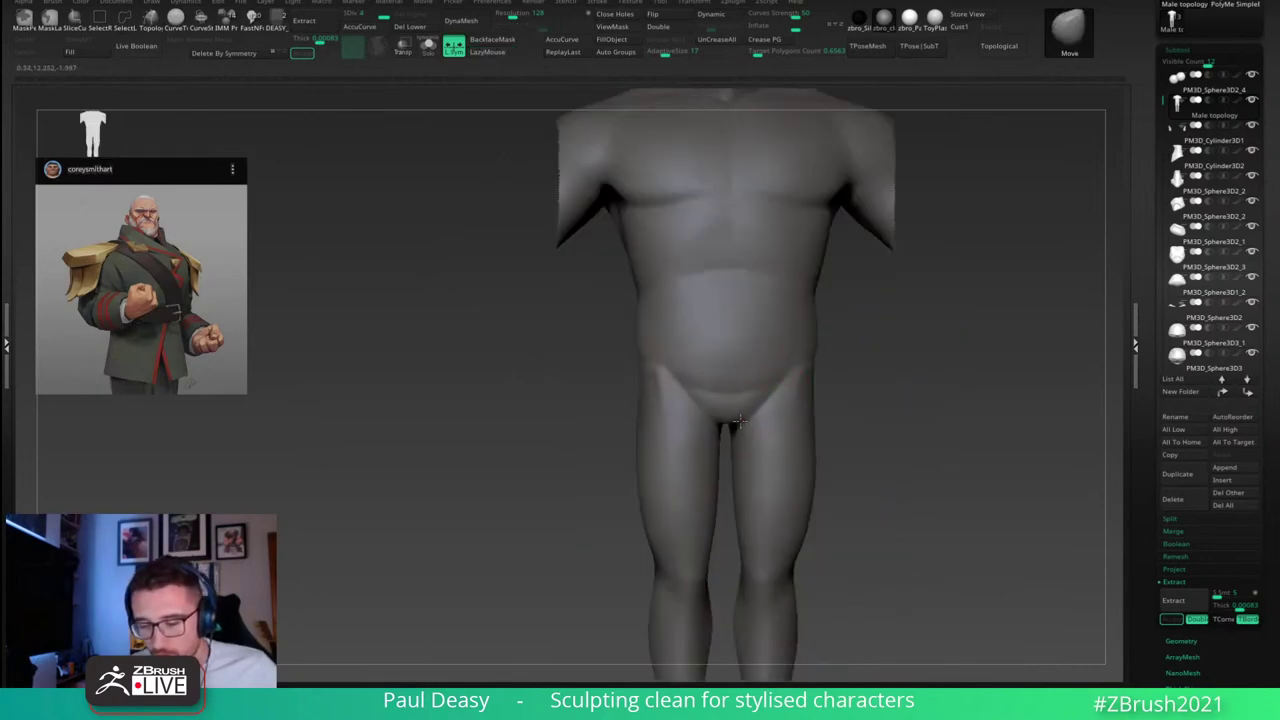
{"action": "key", "text": "space"}
Step: Define the crease running around the outer hip with a resized DamStandard brush and smooth the surrounding surface
{"action": "key", "text": "b"}
{"action": "key", "text": "d"}
{"action": "key", "text": "s"}
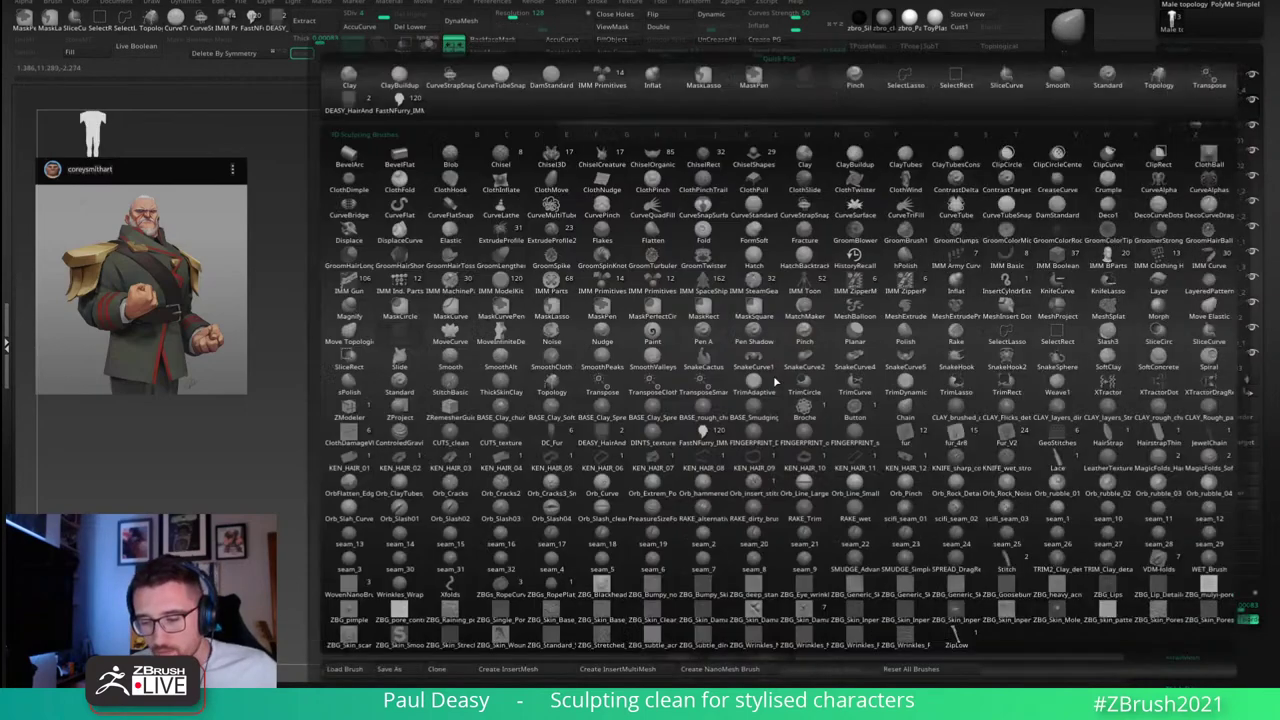
{"action": "key", "text": "space"}
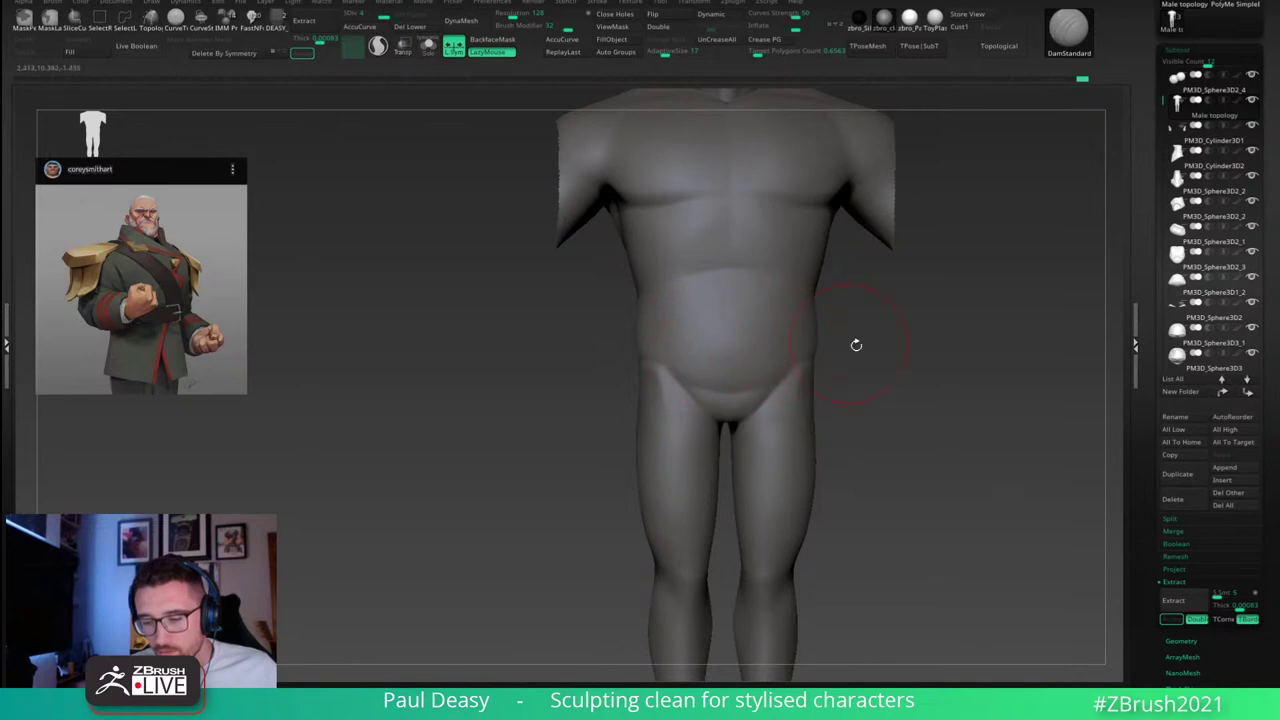
{"action": "left_click_drag", "start_coordinate": [856, 345], "coordinate": [888, 386]}
{"action": "left_click_drag", "start_coordinate": [892, 335], "coordinate": [838, 332], "text": "alt"}
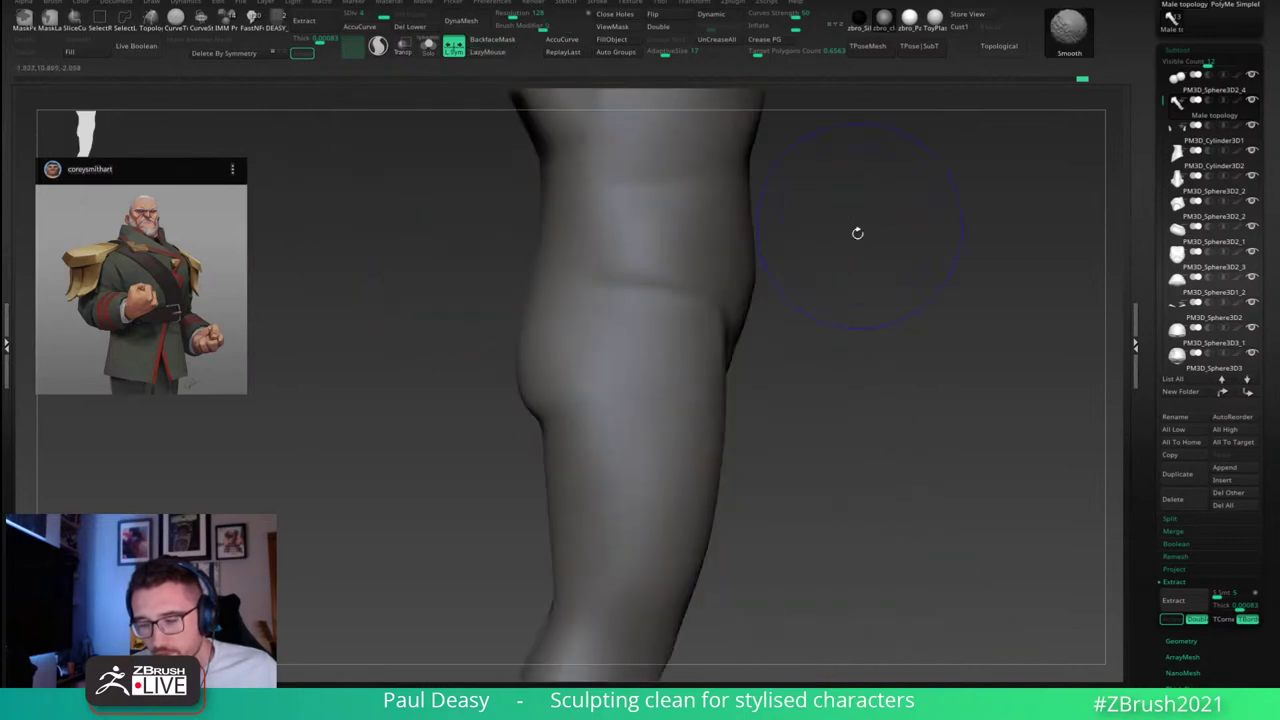
{"action": "key", "text": "shift"}
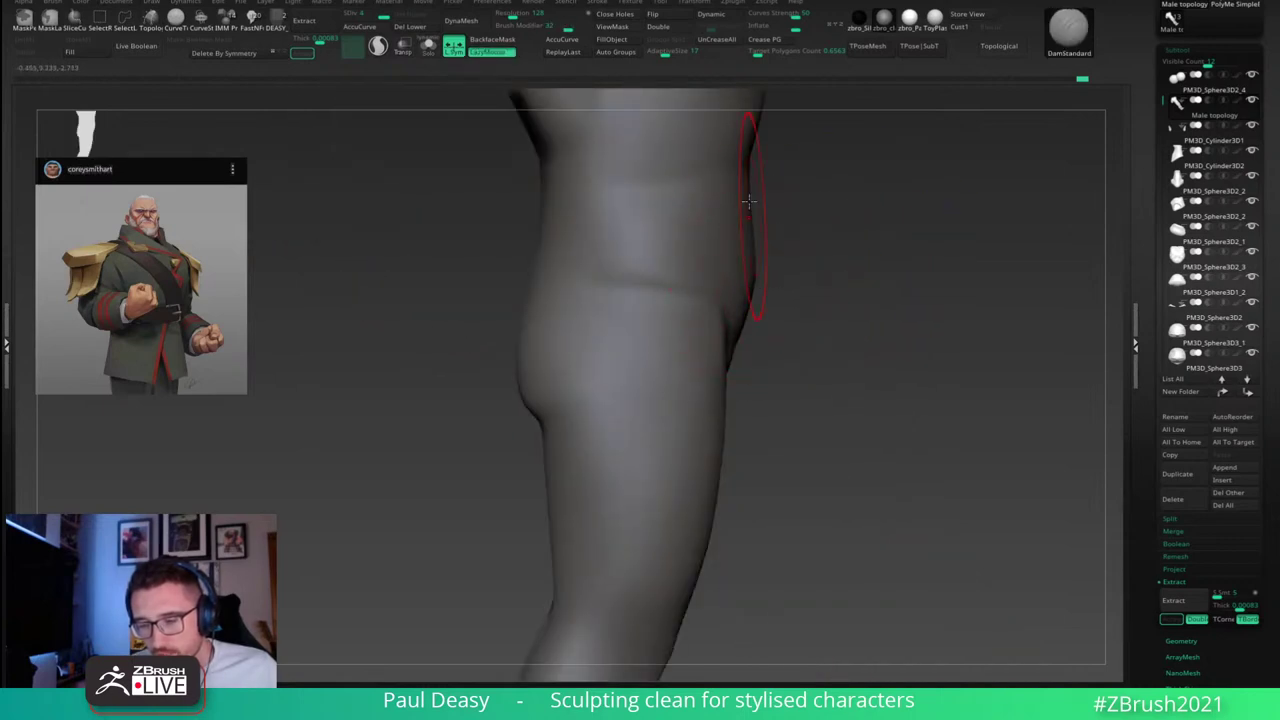
{"action": "mouse_move", "coordinate": [752, 337]}
{"action": "left_mouse_down"}
{"action": "mouse_move", "coordinate": [791, 357]}
{"action": "mouse_move", "coordinate": [843, 331]}
{"action": "mouse_move", "coordinate": [818, 355]}
{"action": "mouse_move", "coordinate": [840, 335]}
{"action": "mouse_move", "coordinate": [837, 309]}
{"action": "left_mouse_up"}
Step: Unhide the arms and adjust the waist and belly proportions on the full body with a resized Move brush
{"action": "key", "text": "b"}
{"action": "key", "text": "m"}
{"action": "key", "text": "v"}
{"action": "left_click", "coordinate": [888, 367], "text": "ctrl+shift"}
{"action": "mouse_move", "coordinate": [886, 366]}
{"action": "left_mouse_down", "text": "alt"}
{"action": "mouse_move", "coordinate": [892, 397]}
{"action": "mouse_move", "coordinate": [897, 309]}
{"action": "left_mouse_up", "text": "alt"}
{"action": "key", "text": "space"}
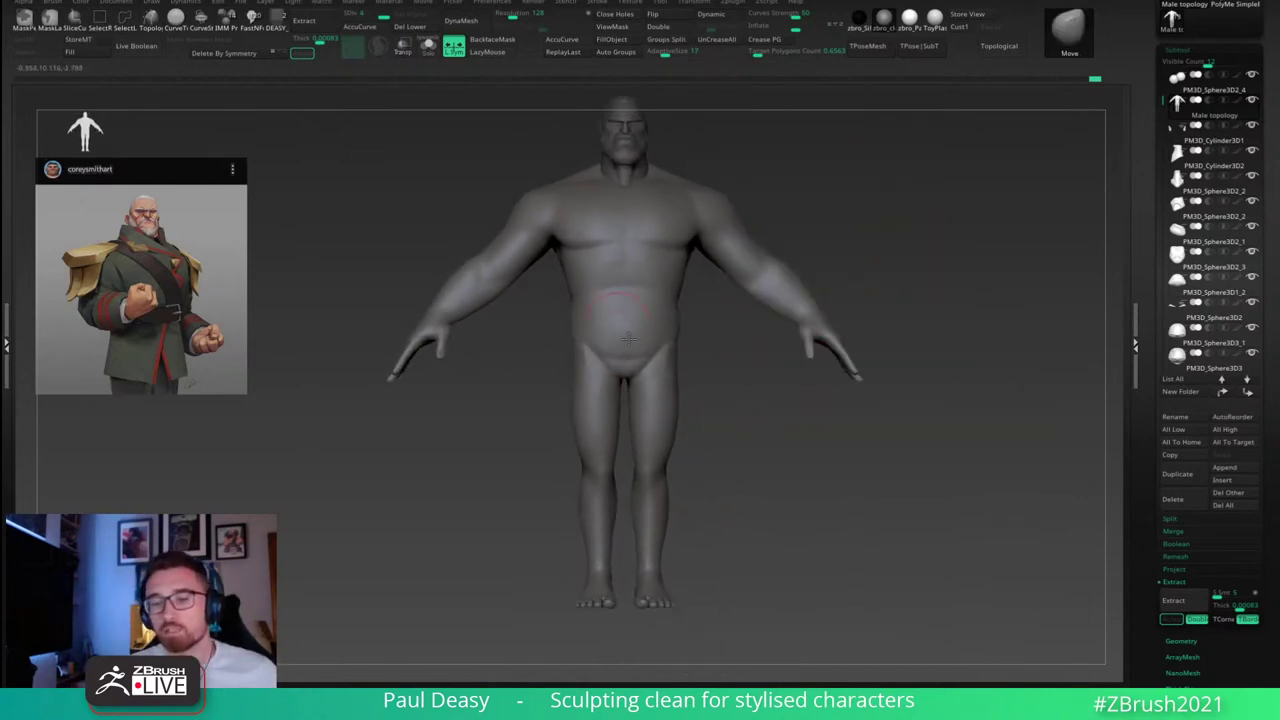
{"action": "left_click_drag", "start_coordinate": [834, 234], "coordinate": [897, 259]}
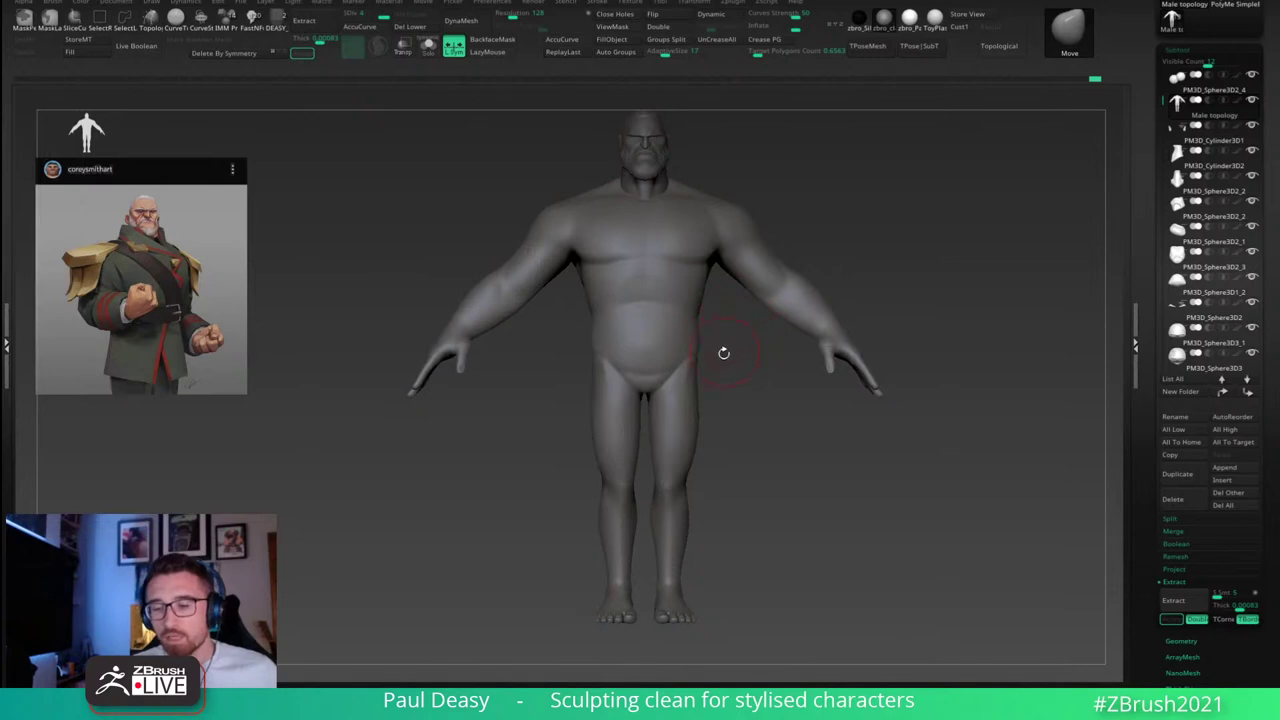
{"action": "left_click_drag", "start_coordinate": [723, 354], "coordinate": [768, 362], "text": "alt"}
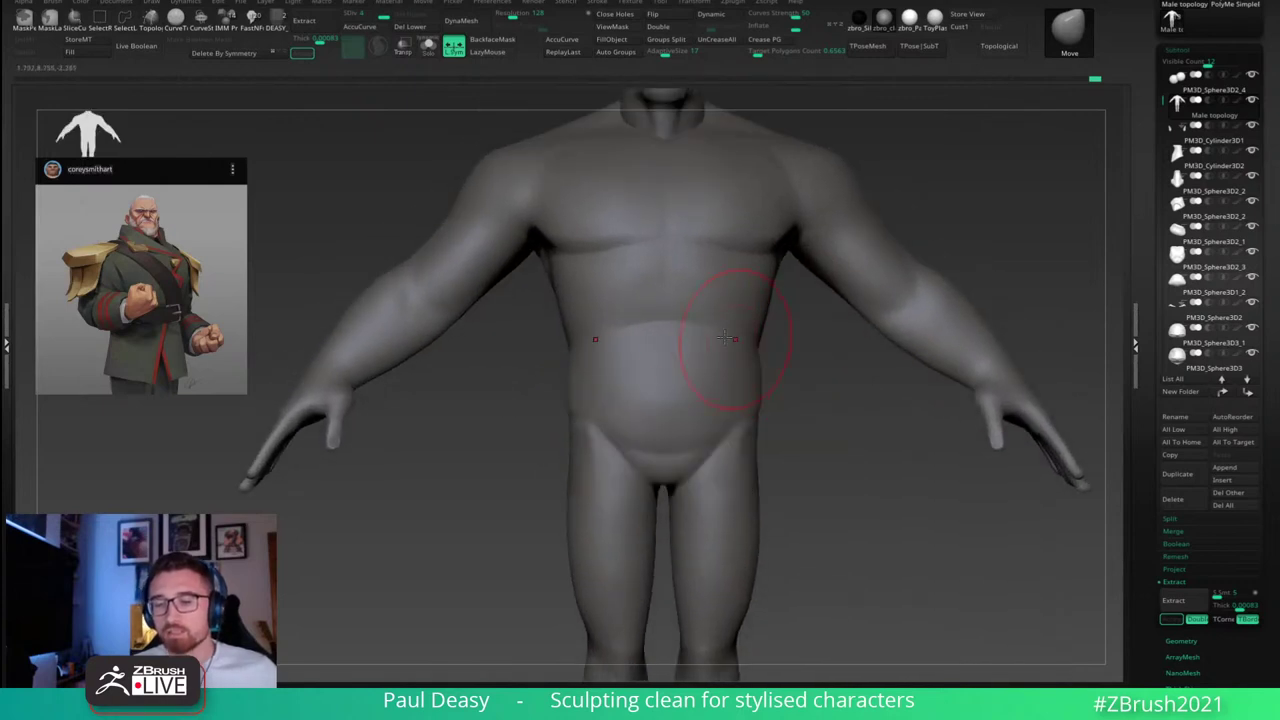
{"action": "left_click_drag", "start_coordinate": [837, 394], "coordinate": [828, 402], "text": "alt"}
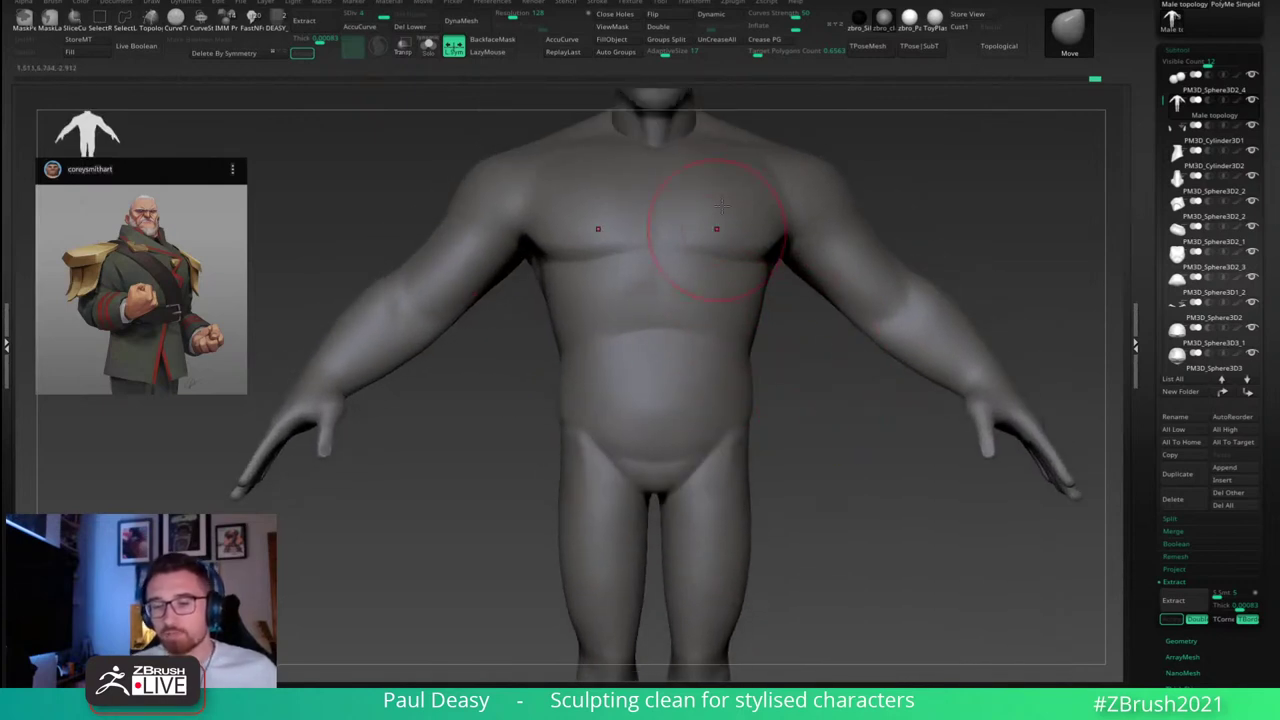
{"action": "left_click_drag", "start_coordinate": [948, 254], "coordinate": [814, 263]}
{"action": "key", "text": "shift"}
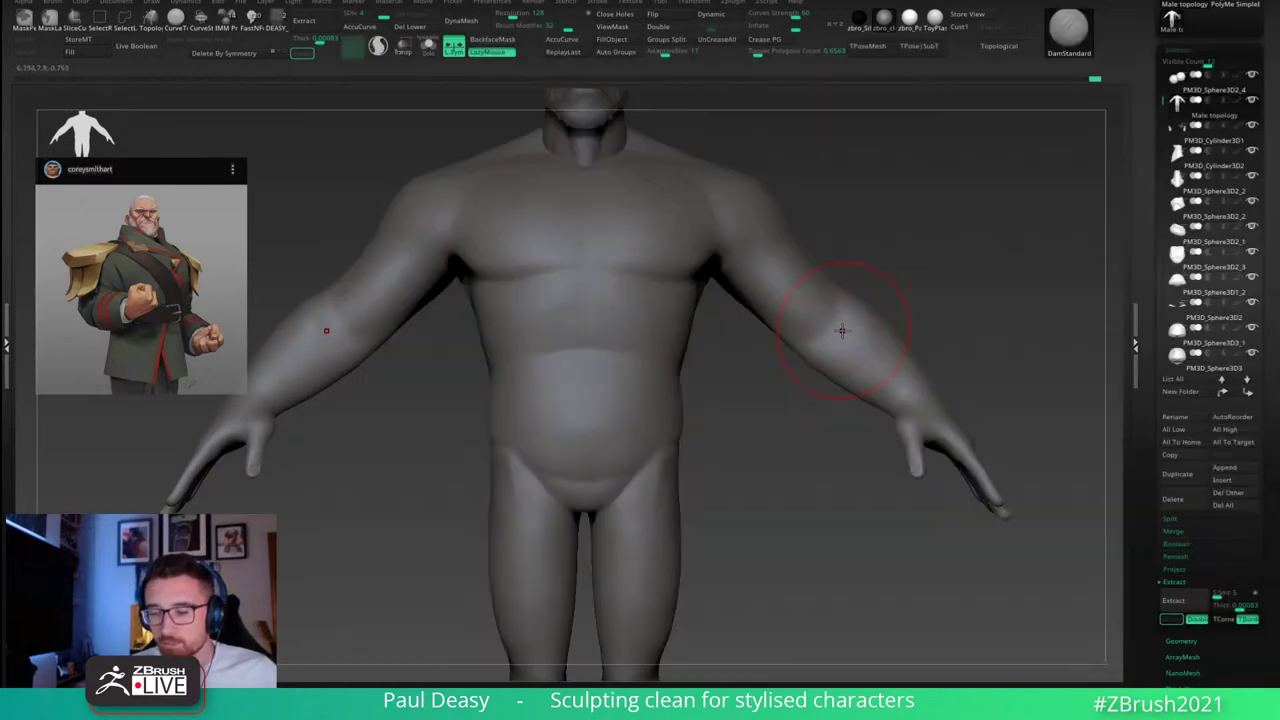
{"action": "key", "text": "space"}
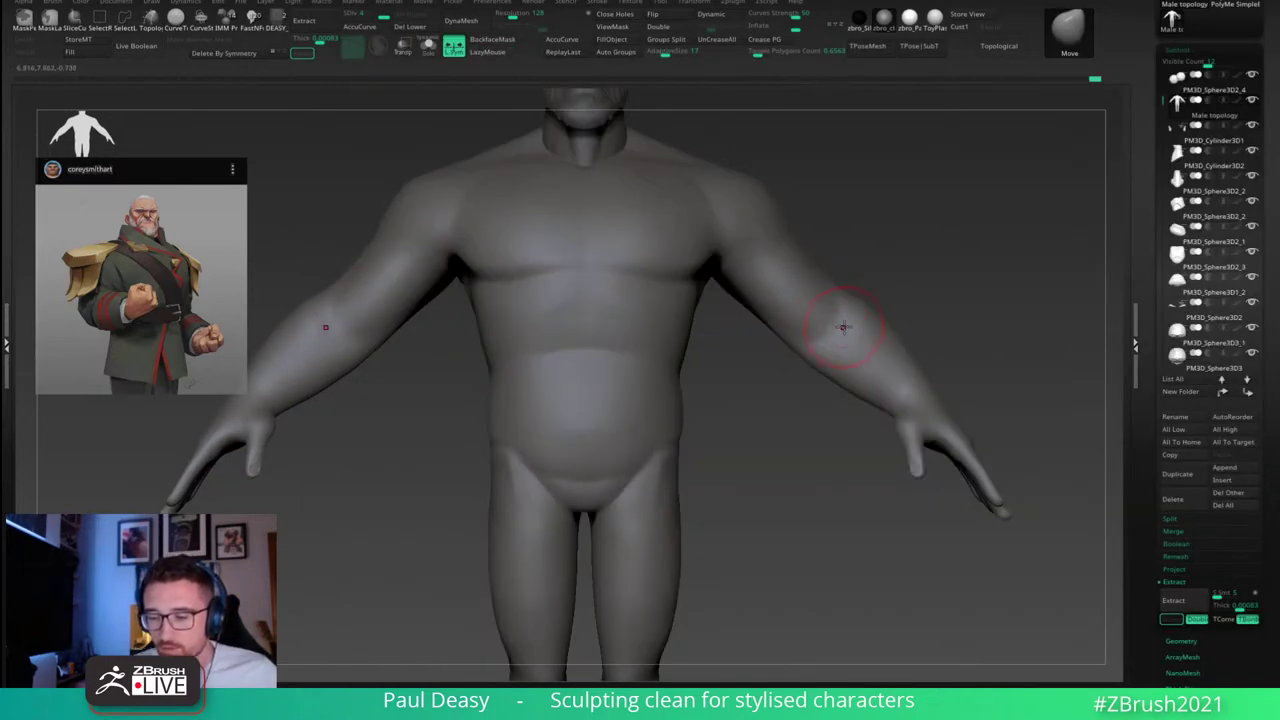
Step: Define the hamstring tendon lines on the back of the thighs above the knees with DamStandard and smooth the surrounding surface
{"action": "key", "text": "b"}
{"action": "key", "text": "d"}
{"action": "key", "text": "s"}
{"action": "left_click_drag", "start_coordinate": [806, 460], "coordinate": [755, 511]}
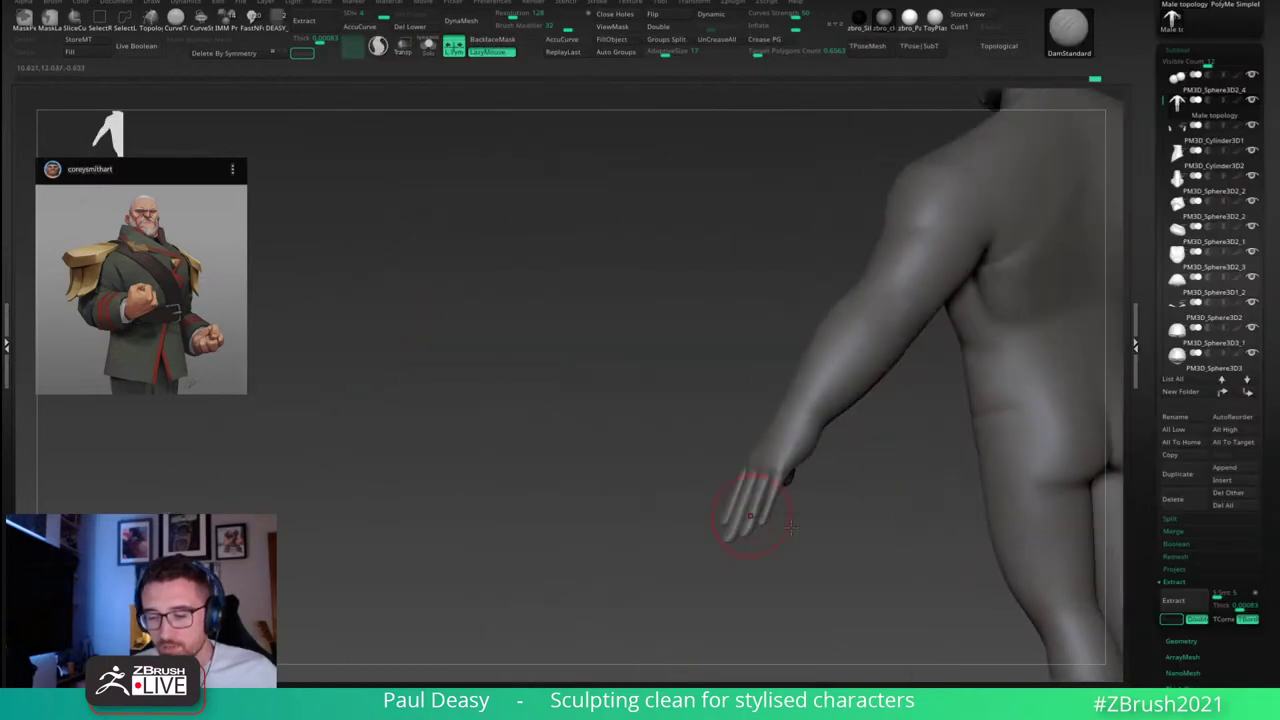
{"action": "mouse_move", "coordinate": [953, 575]}
{"action": "left_mouse_down", "text": "alt"}
{"action": "mouse_move", "coordinate": [557, 417]}
{"action": "mouse_move", "coordinate": [799, 407]}
{"action": "left_mouse_up", "text": "alt"}
{"action": "right_click_drag", "start_coordinate": [799, 407], "coordinate": [721, 358]}
{"action": "right_click", "coordinate": [714, 354]}
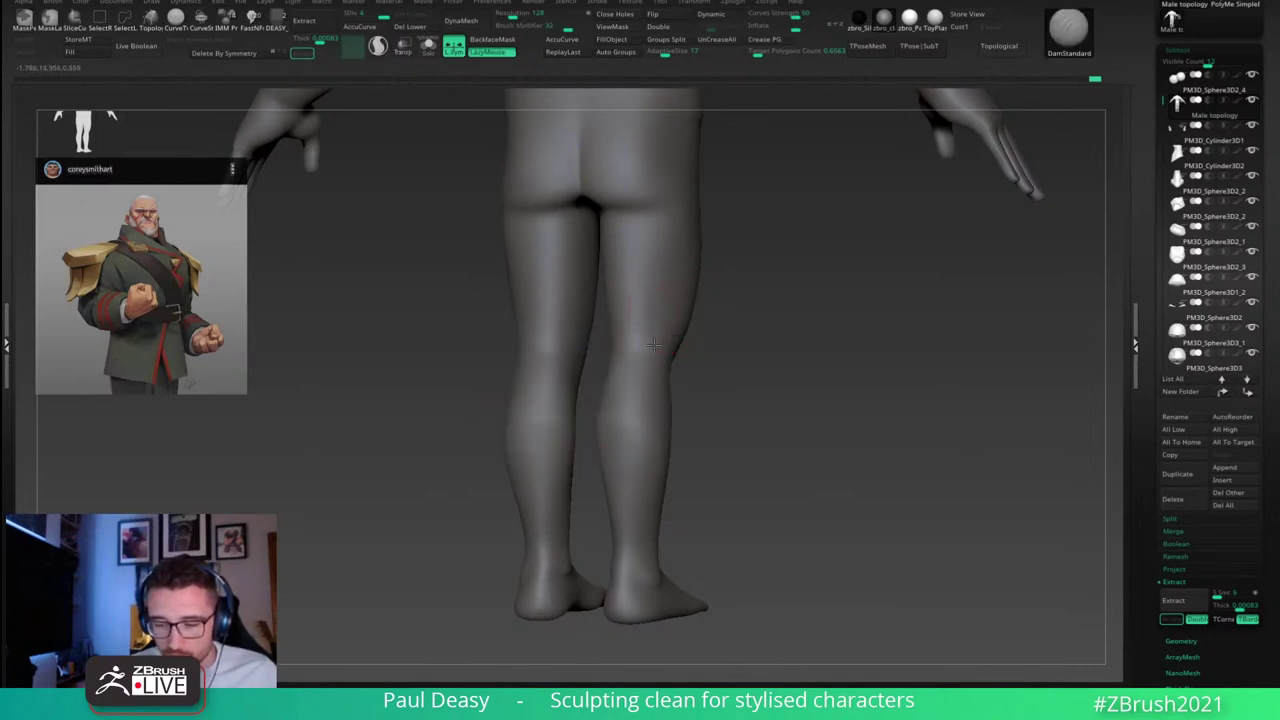
{"action": "mouse_move", "coordinate": [688, 393]}
{"action": "left_mouse_down"}
{"action": "mouse_move", "coordinate": [650, 300]}
{"action": "mouse_move", "coordinate": [686, 346]}
{"action": "mouse_move", "coordinate": [617, 353]}
{"action": "left_mouse_up"}
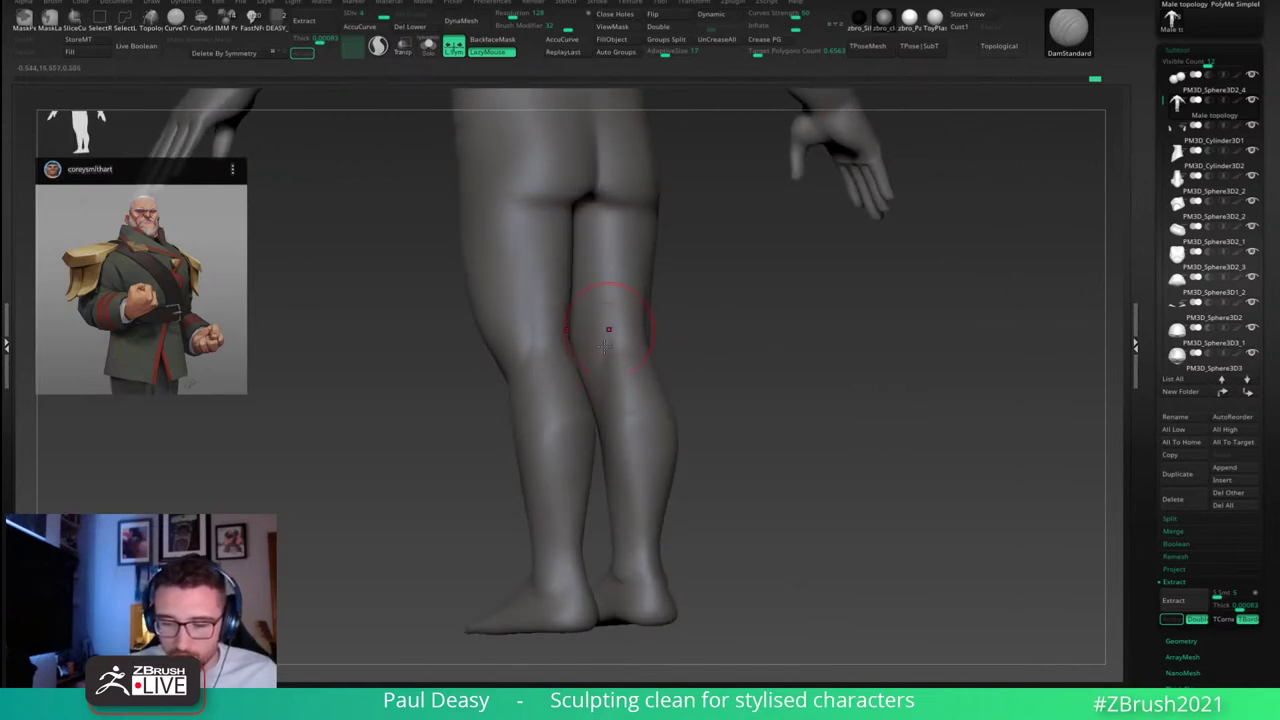
{"action": "left_click_drag", "start_coordinate": [674, 337], "coordinate": [622, 260], "text": "shift"}
{"action": "mouse_move", "coordinate": [658, 348]}
{"action": "left_mouse_down"}
{"action": "mouse_move", "coordinate": [677, 286]}
{"action": "mouse_move", "coordinate": [663, 257]}
{"action": "left_mouse_up"}
{"action": "mouse_move", "coordinate": [628, 284]}
{"action": "left_mouse_down", "text": "shift"}
{"action": "mouse_move", "coordinate": [637, 318]}
{"action": "mouse_move", "coordinate": [663, 305]}
{"action": "mouse_move", "coordinate": [633, 280]}
{"action": "left_mouse_up", "text": "shift"}
{"action": "mouse_move", "coordinate": [728, 348]}
{"action": "left_mouse_down", "text": "shift"}
{"action": "mouse_move", "coordinate": [735, 333]}
{"action": "mouse_move", "coordinate": [754, 353]}
{"action": "mouse_move", "coordinate": [745, 317]}
{"action": "mouse_move", "coordinate": [822, 305]}
{"action": "left_mouse_up", "text": "shift"}
Step: Adjust the thigh and outer knee contours from behind with a resized Move brush, undoing the last stroke
{"action": "key", "text": "b"}
{"action": "key", "text": "m"}
{"action": "key", "text": "v"}
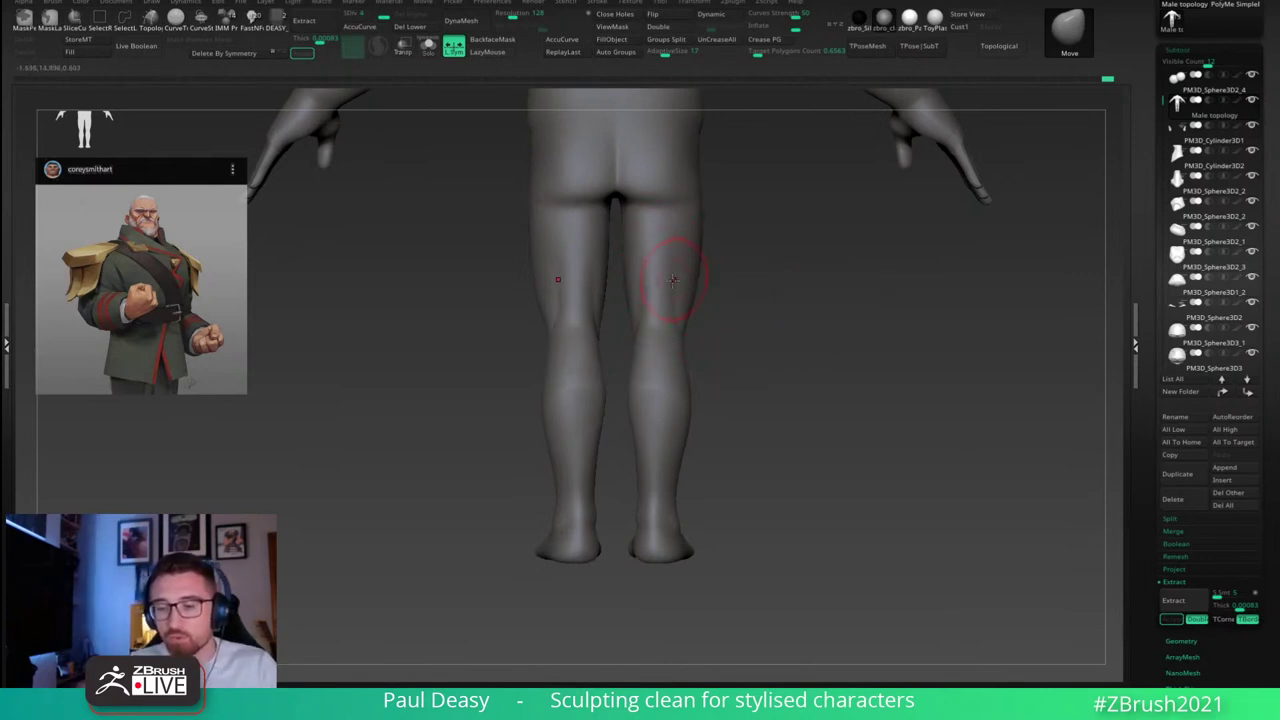
{"action": "left_click_drag", "start_coordinate": [733, 300], "coordinate": [739, 298]}
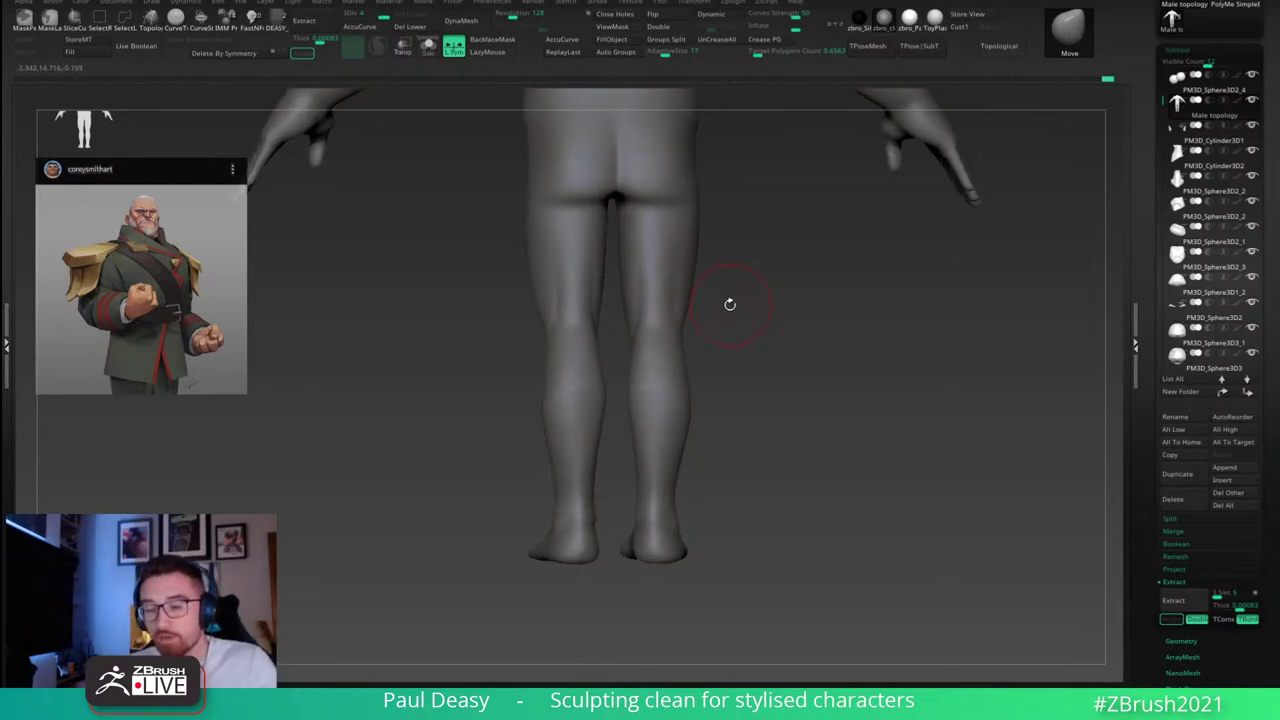
{"action": "left_click_drag", "start_coordinate": [730, 306], "coordinate": [706, 397]}
{"action": "key", "text": "space"}
{"action": "left_click_drag", "start_coordinate": [760, 338], "coordinate": [722, 346]}
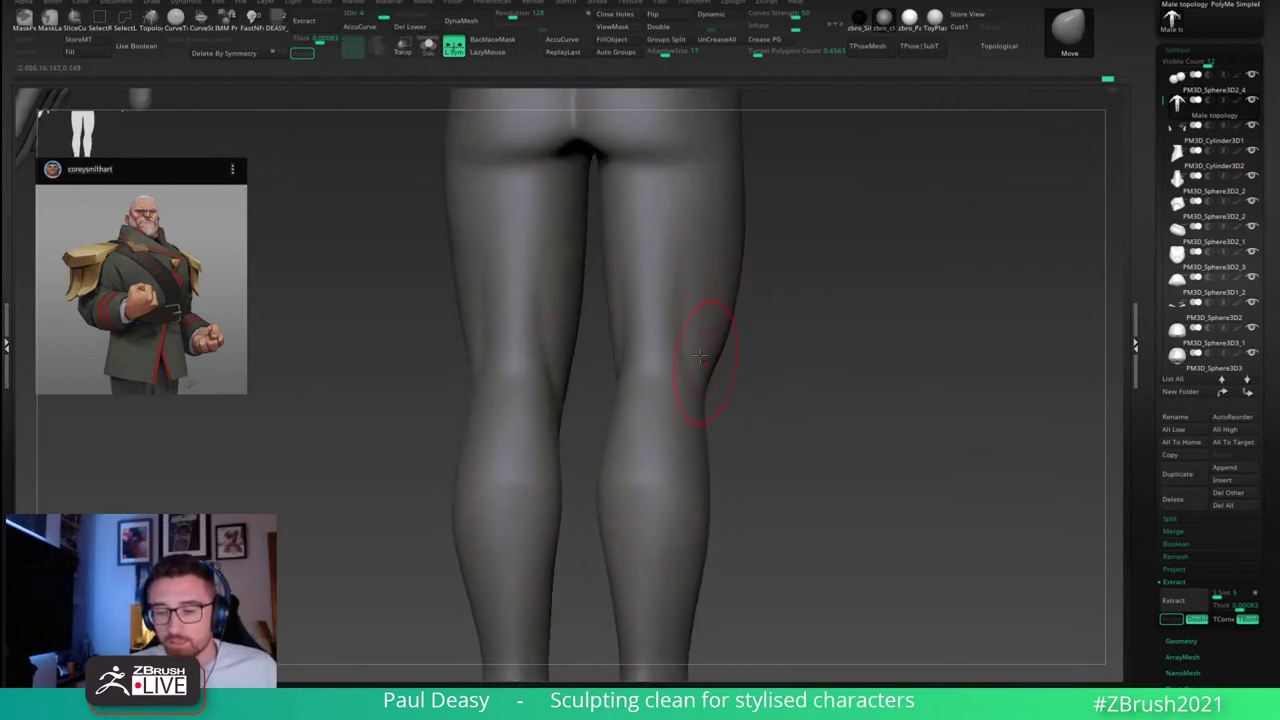
{"action": "left_click_drag", "start_coordinate": [740, 398], "coordinate": [681, 400]}
{"action": "key", "text": "space"}
{"action": "left_click_drag", "start_coordinate": [681, 268], "coordinate": [718, 360]}
{"action": "key", "text": "ctrl+z"}
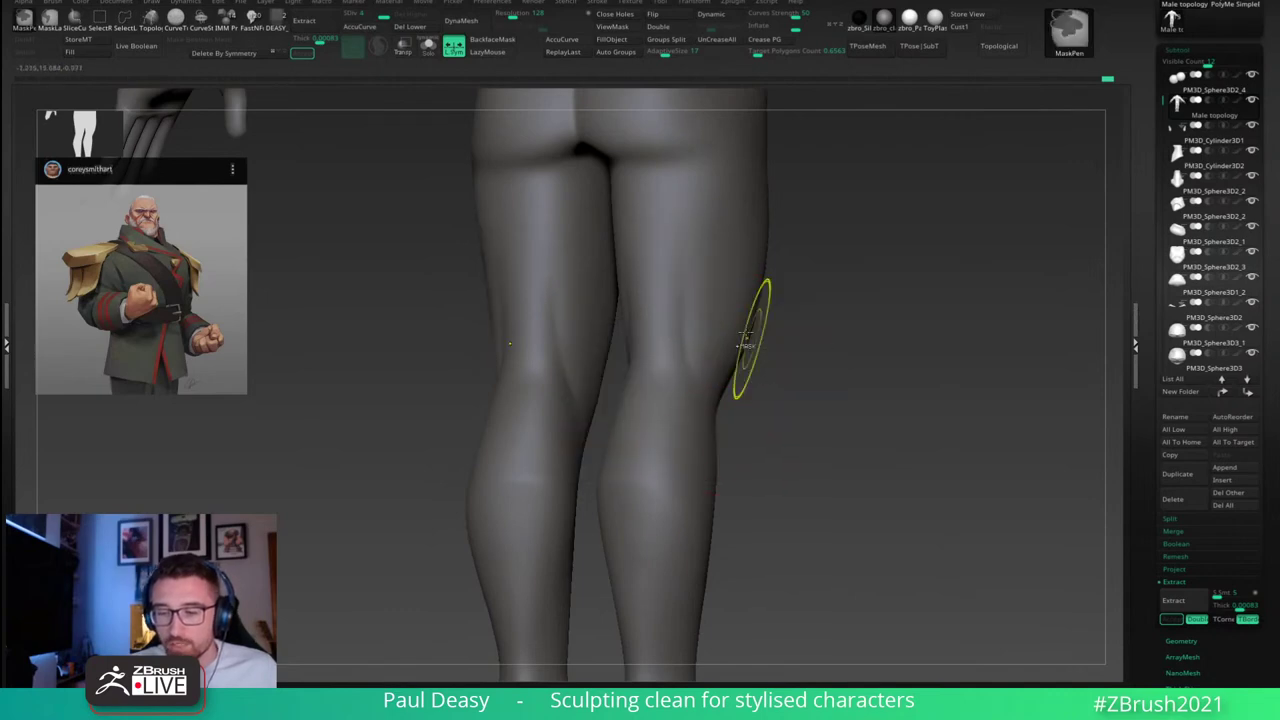
Step: Rework the tendon creases above the back of the knees with DamStandard, undo the unwanted stroke and smooth the area
{"action": "key", "text": "b"}
{"action": "key", "text": "d"}
{"action": "key", "text": "s"}
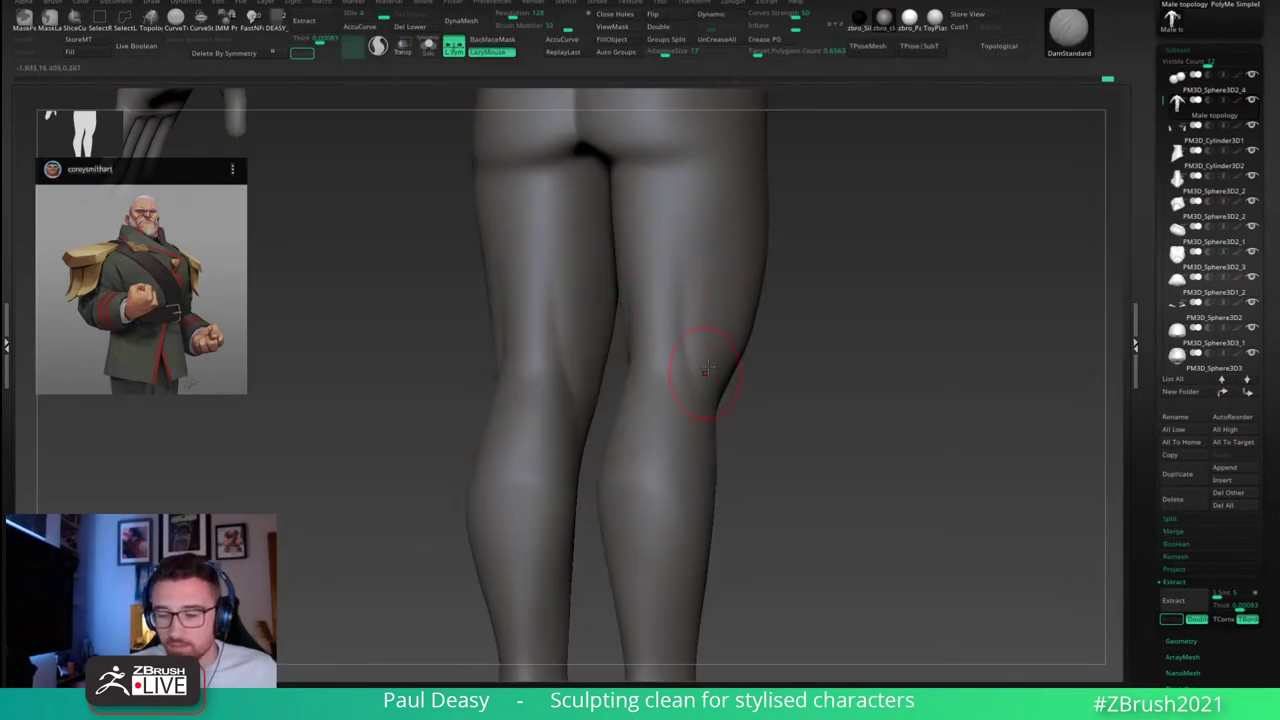
{"action": "right_click_drag", "start_coordinate": [706, 369], "coordinate": [681, 345]}
{"action": "mouse_move", "coordinate": [682, 298]}
{"action": "left_mouse_down"}
{"action": "mouse_move", "coordinate": [723, 407]}
{"action": "mouse_move", "coordinate": [666, 305]}
{"action": "mouse_move", "coordinate": [622, 292]}
{"action": "left_mouse_up"}
{"action": "key", "text": "ctrl+z"}
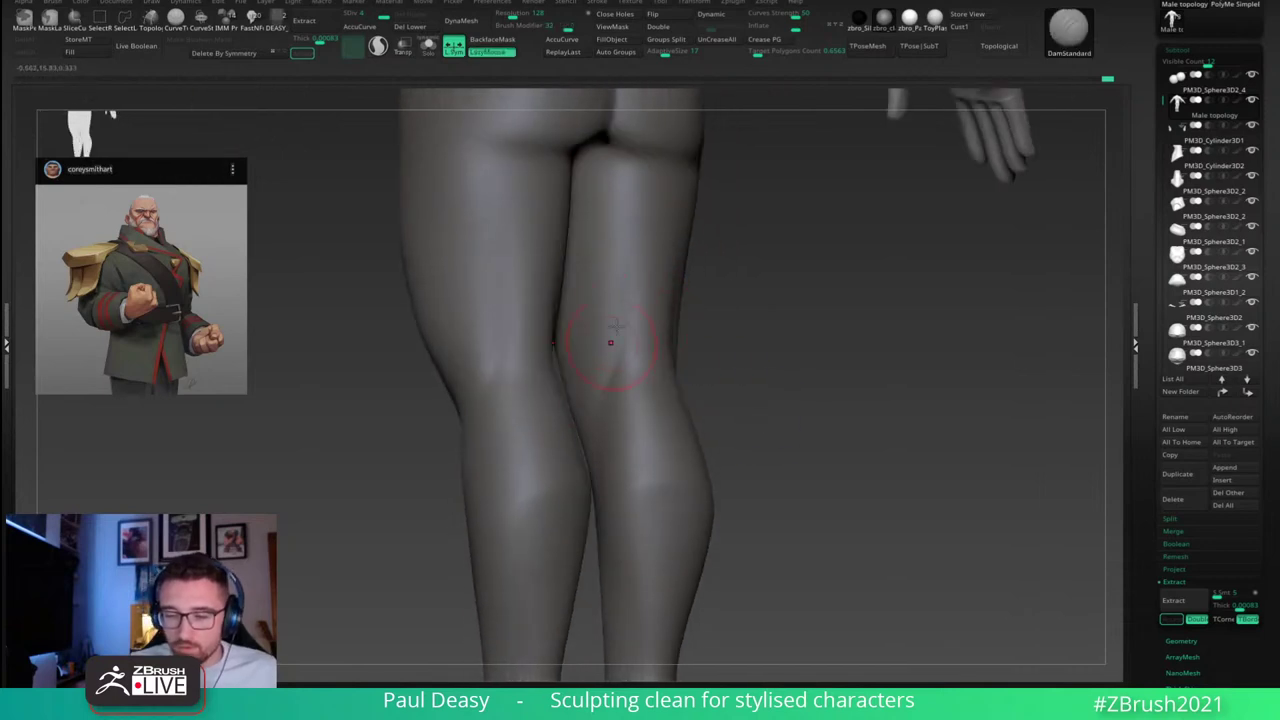
{"action": "mouse_move", "coordinate": [740, 350]}
{"action": "left_mouse_down"}
{"action": "mouse_move", "coordinate": [820, 340]}
{"action": "mouse_move", "coordinate": [770, 280]}
{"action": "left_mouse_up"}
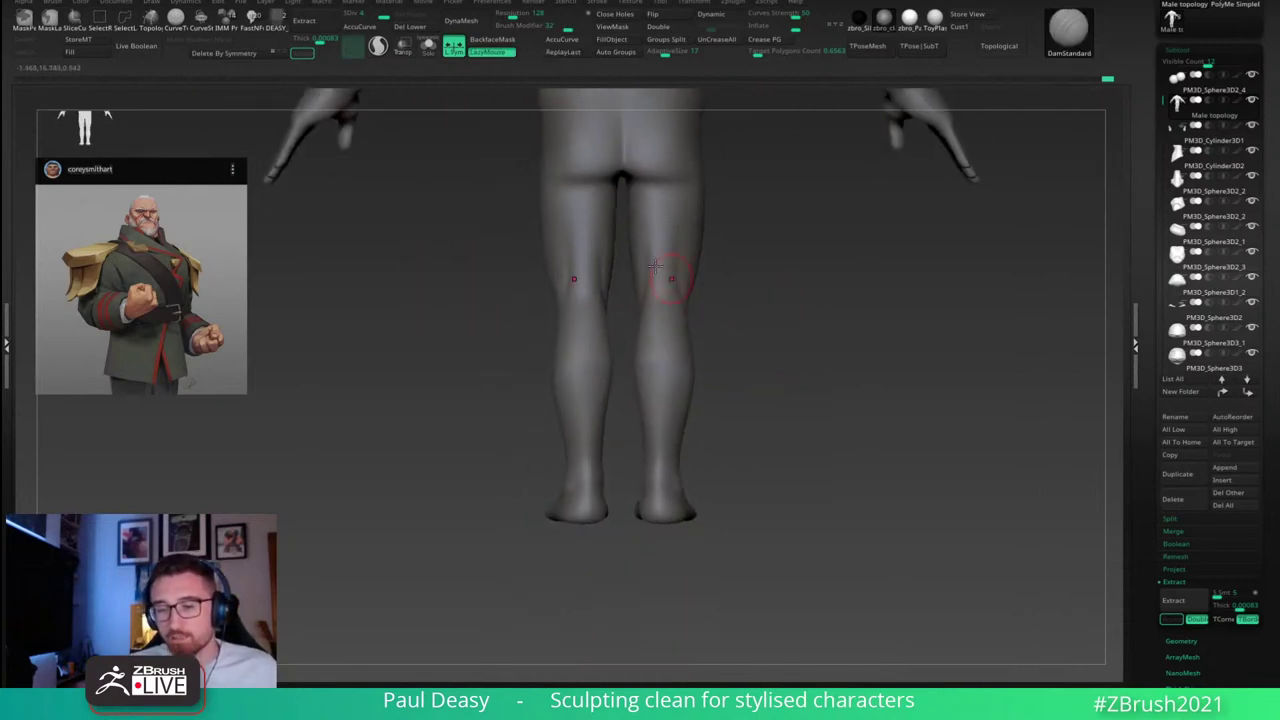
{"action": "left_click_drag", "start_coordinate": [668, 288], "coordinate": [671, 328], "text": "shift"}
{"action": "mouse_move", "coordinate": [750, 325]}
{"action": "left_mouse_down"}
{"action": "mouse_move", "coordinate": [773, 331]}
{"action": "mouse_move", "coordinate": [746, 337]}
{"action": "mouse_move", "coordinate": [816, 354]}
{"action": "mouse_move", "coordinate": [884, 420]}
{"action": "mouse_move", "coordinate": [814, 329]}
{"action": "mouse_move", "coordinate": [828, 337]}
{"action": "left_mouse_up"}
Step: Carve the inner crease behind the knee, between thigh and calf, with a resized DamStandard brush
{"action": "key", "text": "space"}
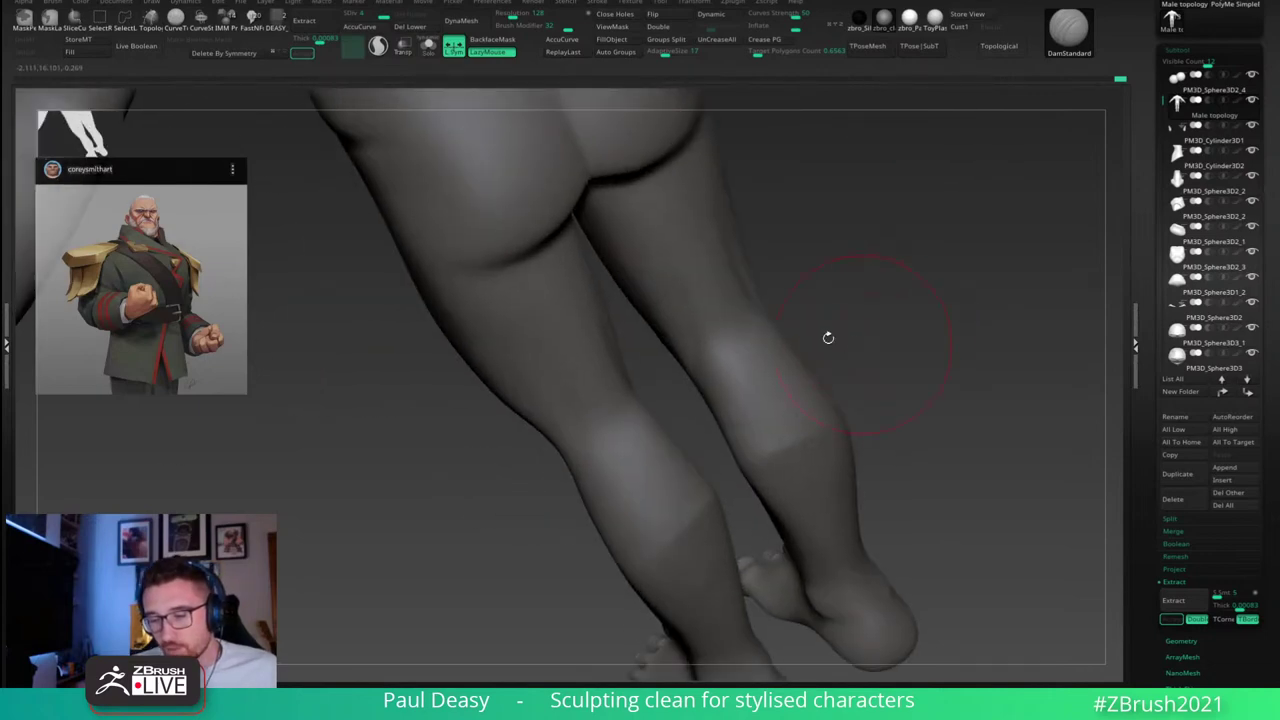
{"action": "key", "text": "space"}
{"action": "right_click_drag", "start_coordinate": [751, 334], "coordinate": [741, 334]}
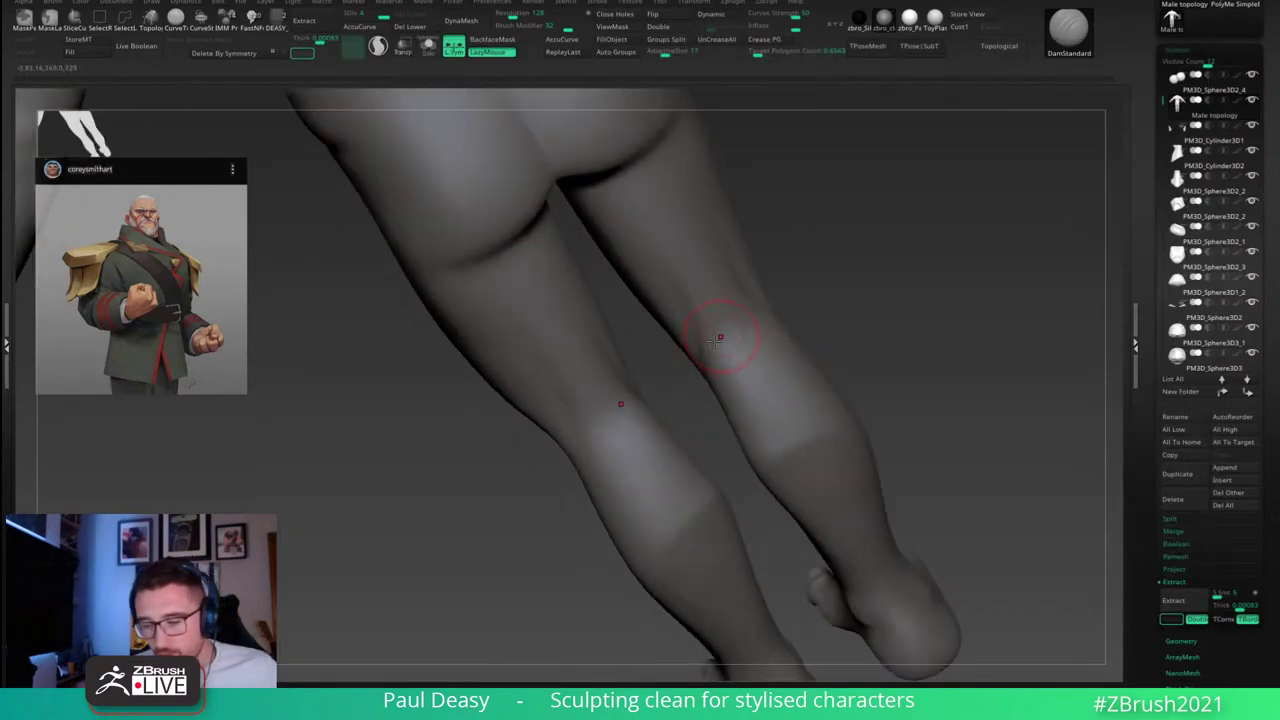
{"action": "left_click_drag", "start_coordinate": [769, 314], "coordinate": [737, 337]}
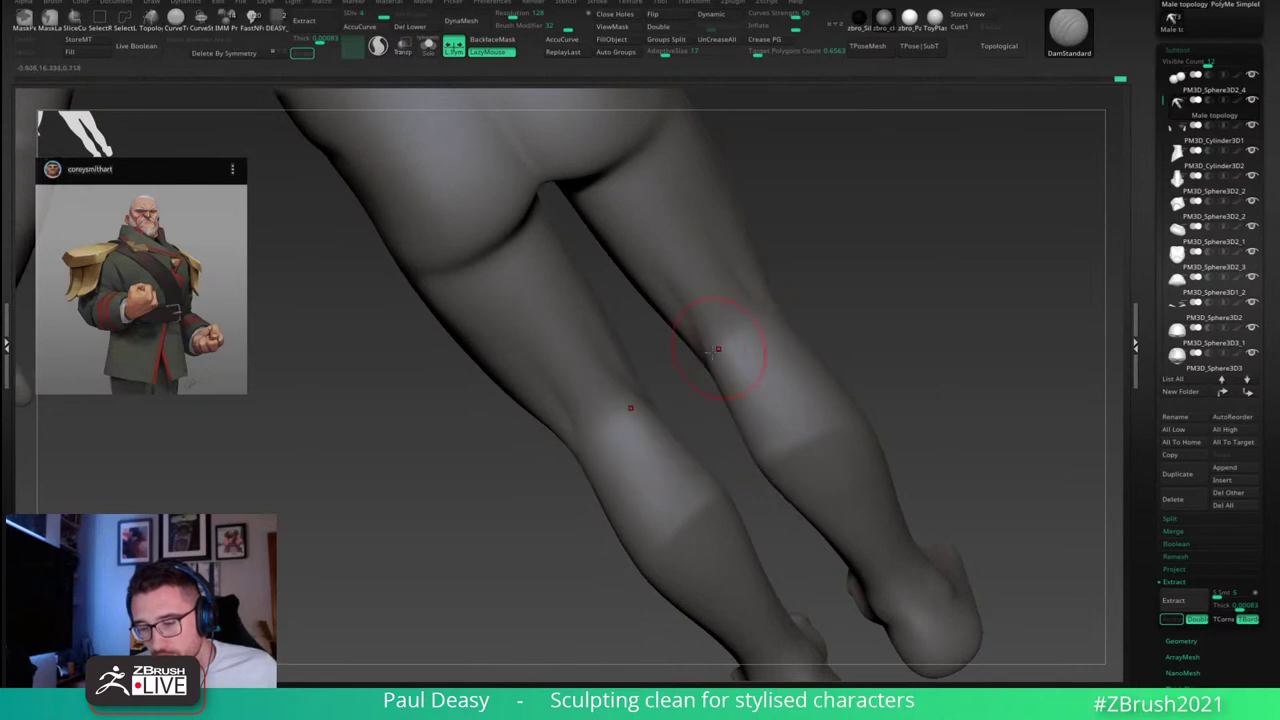
{"action": "left_click_drag", "start_coordinate": [820, 308], "coordinate": [823, 340], "text": "shift"}
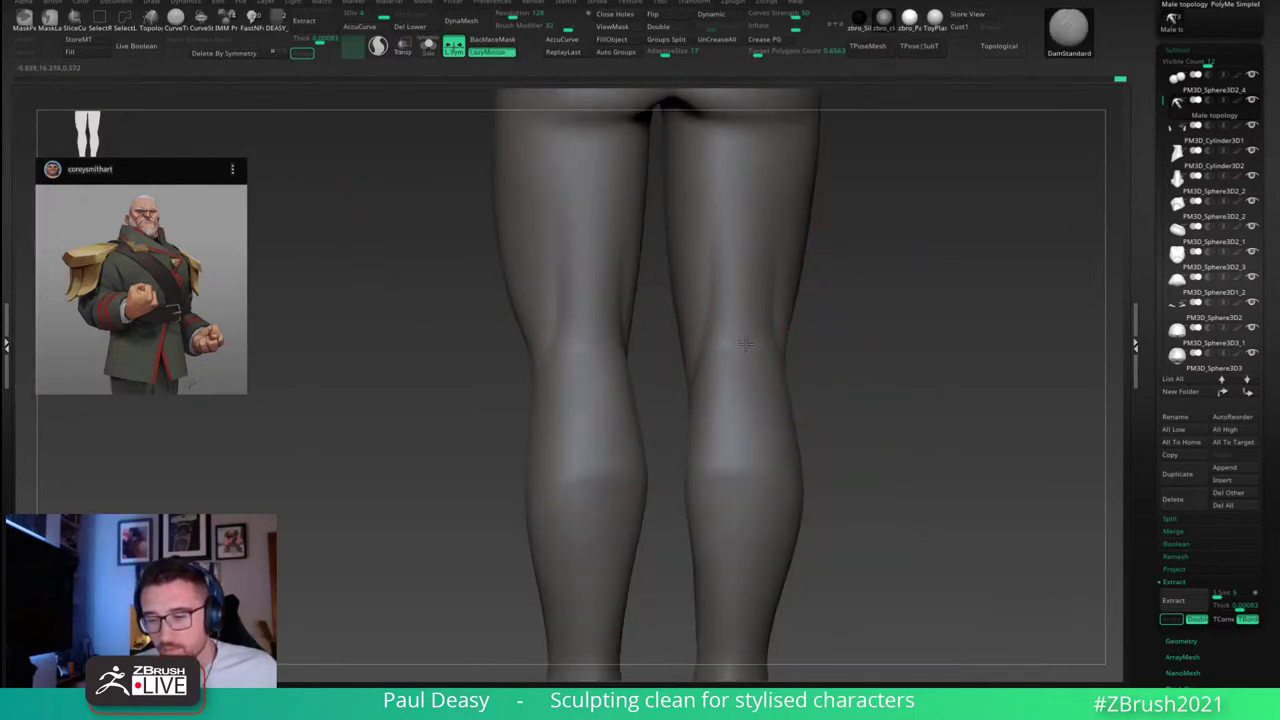
Step: Examine the proportions of the thighs and calves from behind with the Move brush ready
{"action": "key", "text": "b"}
{"action": "key", "text": "m"}
{"action": "key", "text": "v"}
{"action": "left_click_drag", "start_coordinate": [843, 366], "coordinate": [891, 357]}
{"action": "right_click_drag", "start_coordinate": [891, 357], "coordinate": [793, 337], "text": "ctrl"}
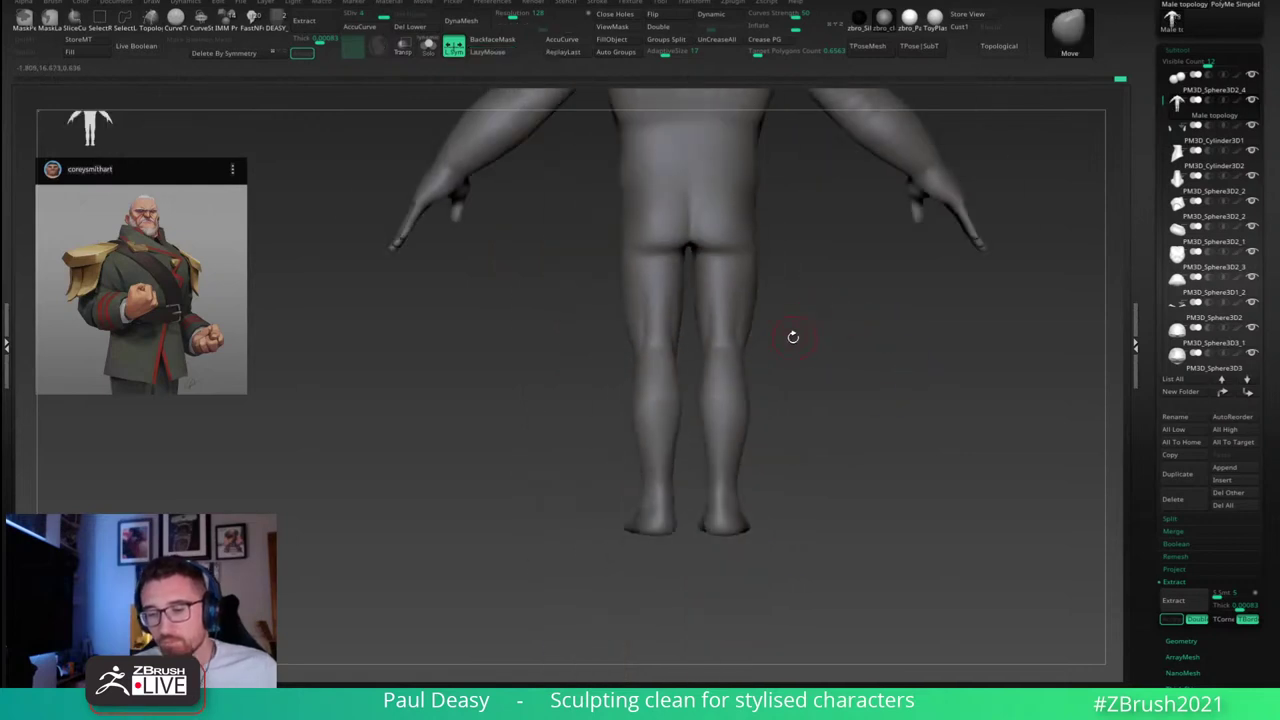
{"action": "left_click_drag", "start_coordinate": [797, 323], "coordinate": [802, 336]}
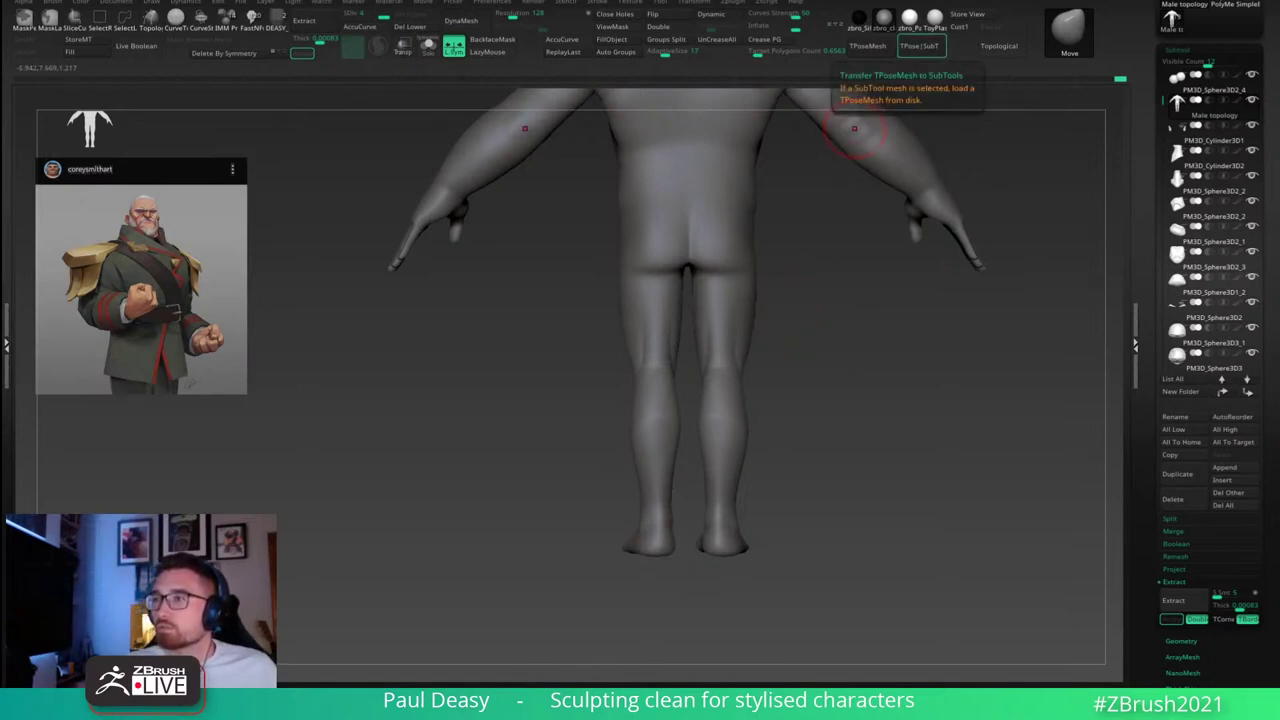
{"action": "left_click_drag", "start_coordinate": [880, 368], "coordinate": [786, 337]}
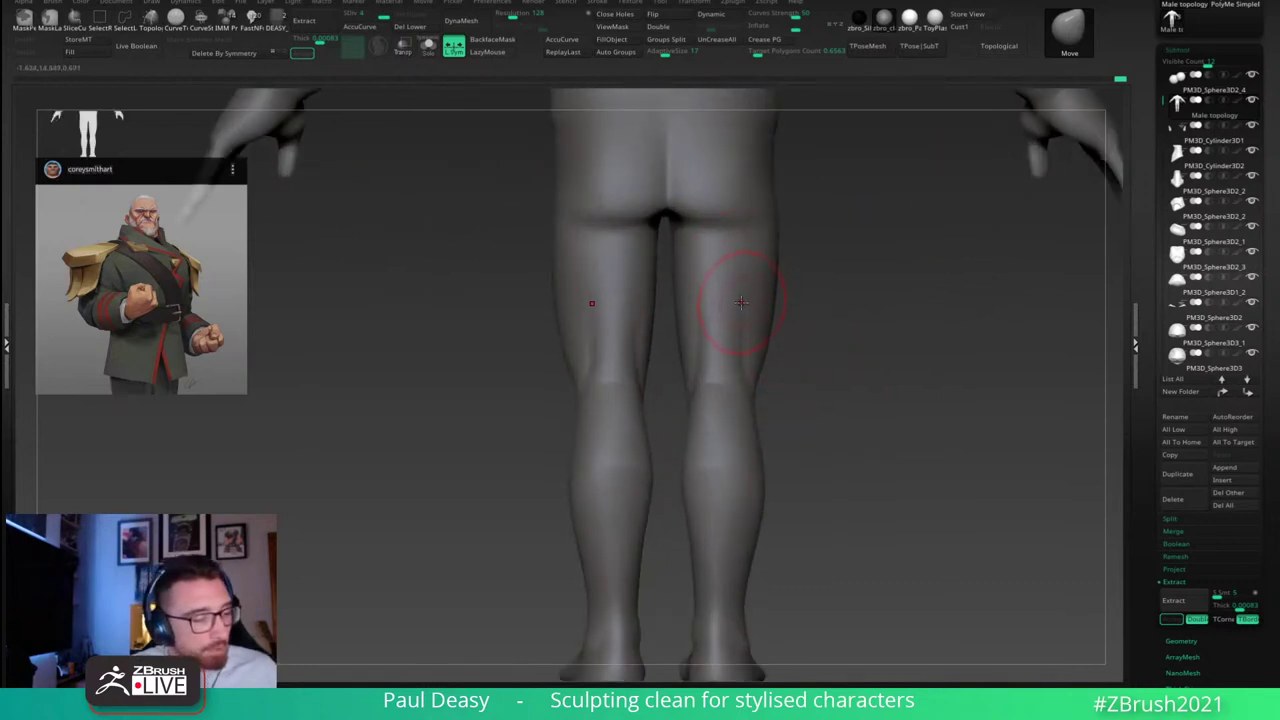
Step: Tighten the muscle line down the back of the thigh with a resized Pinch brush
{"action": "key", "text": "b"}
{"action": "key", "text": "p"}
{"action": "key", "text": "i"}
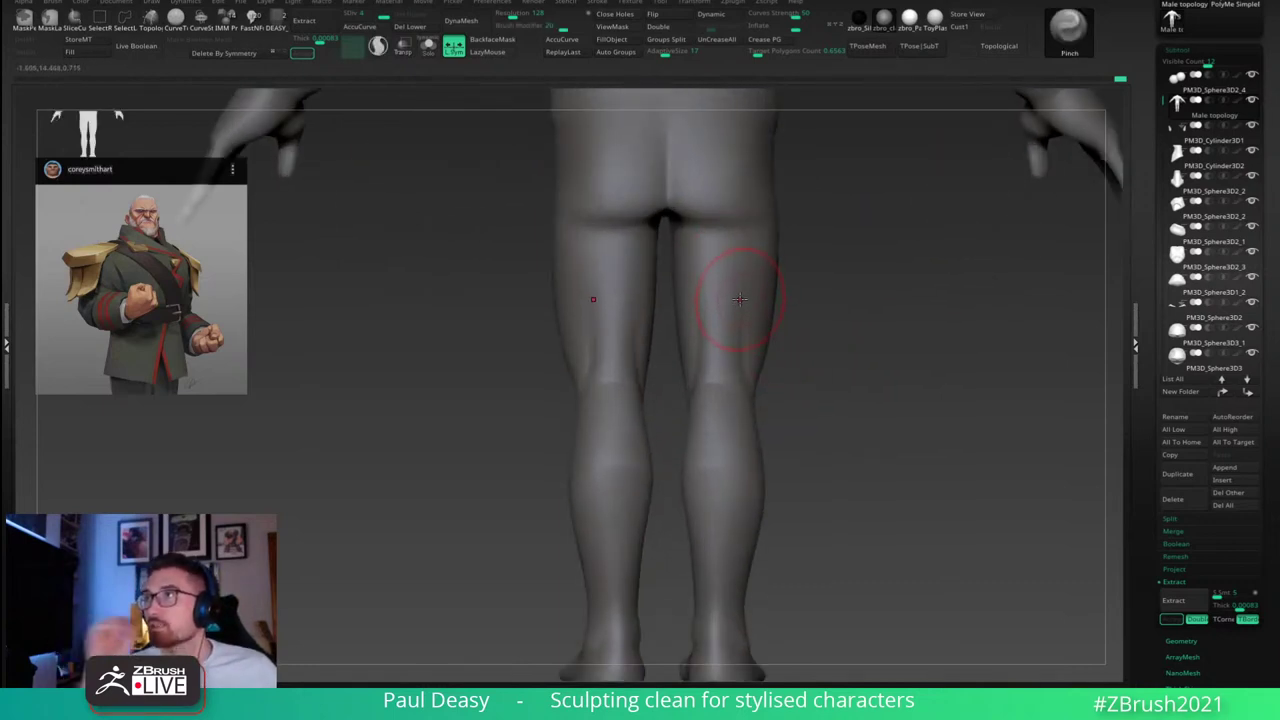
{"action": "key", "text": "space"}
{"action": "left_click_drag", "start_coordinate": [714, 287], "coordinate": [728, 345]}
Step: Adjust the back and outer shape of the upper thighs with a resized Move brush
{"action": "key", "text": "b"}
{"action": "key", "text": "m"}
{"action": "key", "text": "v"}
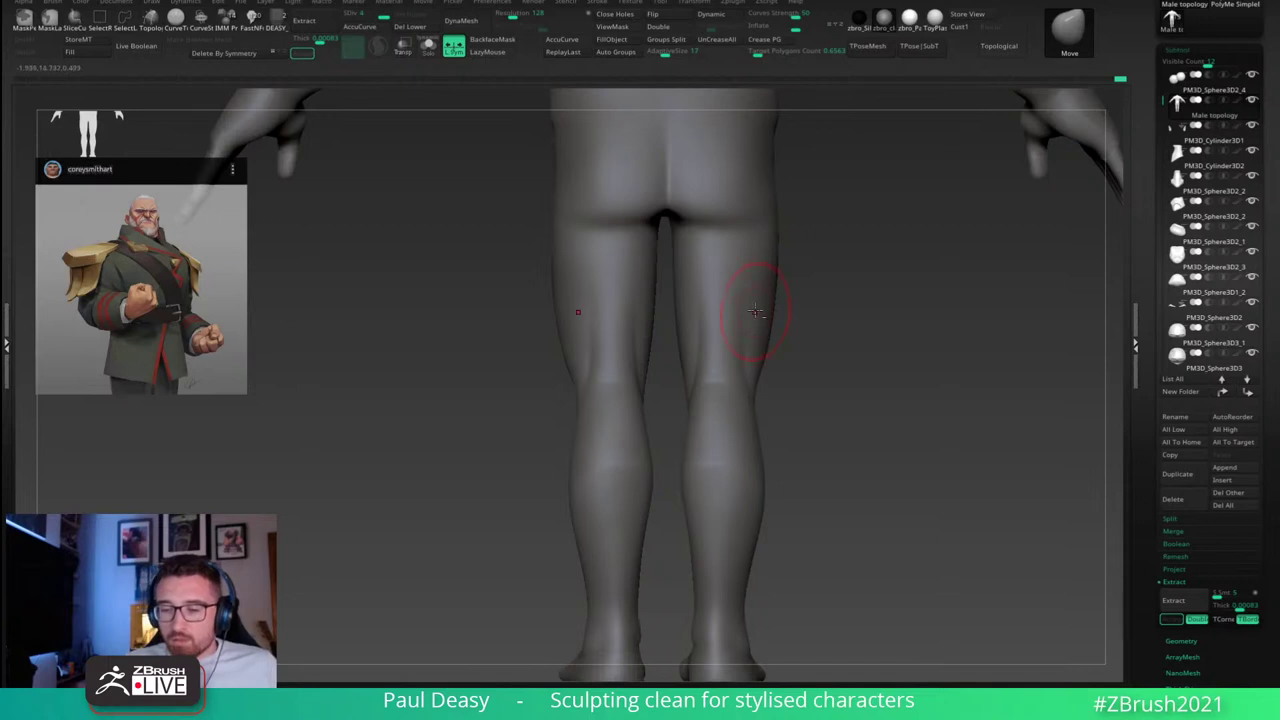
{"action": "left_click_drag", "start_coordinate": [781, 304], "coordinate": [791, 300], "text": "alt"}
{"action": "key", "text": "space"}
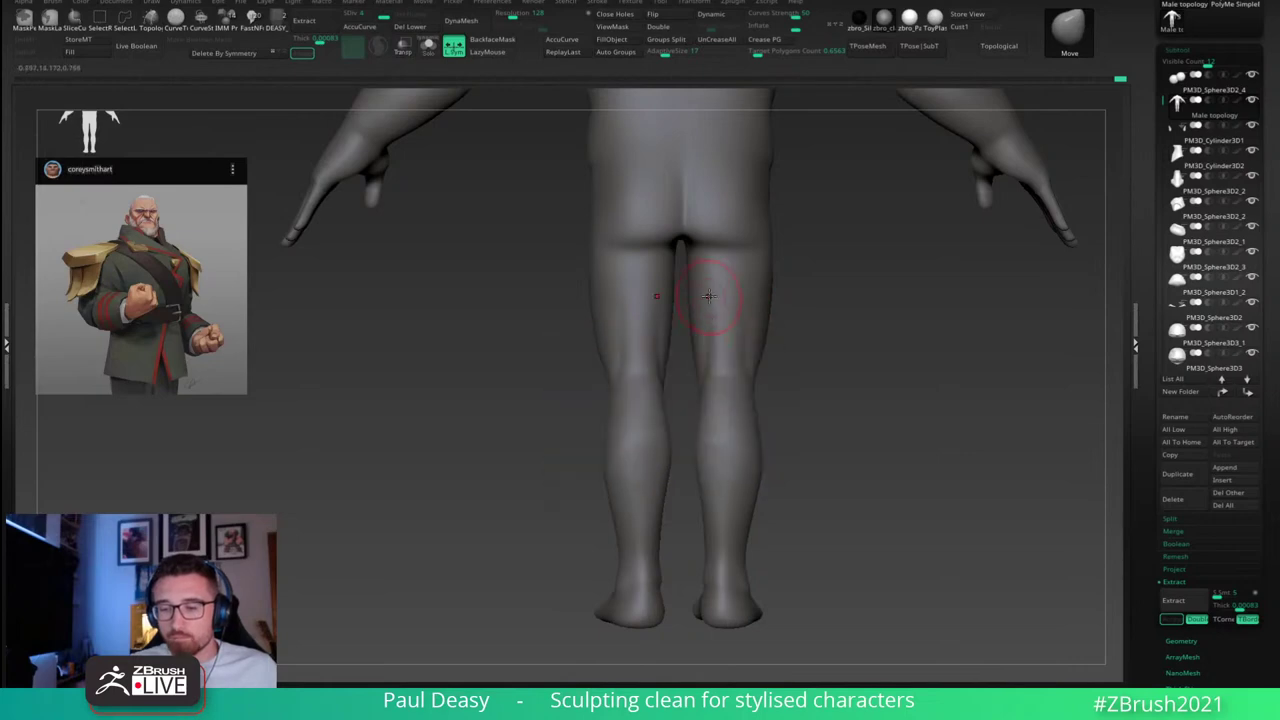
{"action": "mouse_move", "coordinate": [799, 275]}
{"action": "left_mouse_down", "text": "alt"}
{"action": "mouse_move", "coordinate": [933, 379]}
{"action": "mouse_move", "coordinate": [971, 429]}
{"action": "mouse_move", "coordinate": [906, 354]}
{"action": "mouse_move", "coordinate": [786, 354]}
{"action": "mouse_move", "coordinate": [766, 332]}
{"action": "mouse_move", "coordinate": [732, 352]}
{"action": "left_mouse_up", "text": "alt"}
Step: Carve the fold beneath the buttocks and the cleft between them with DamStandard, smoothing the transition into the thighs
{"action": "key", "text": "b"}
{"action": "key", "text": "d"}
{"action": "key", "text": "s"}
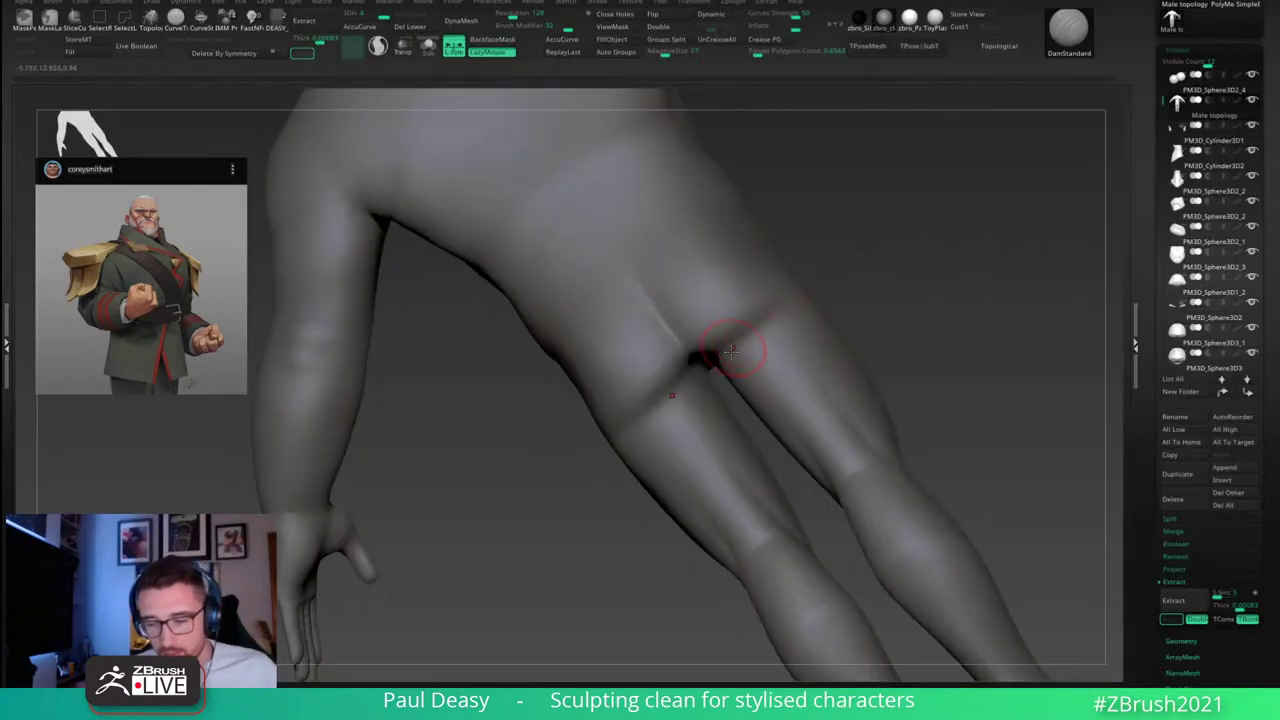
{"action": "left_click_drag", "start_coordinate": [784, 309], "coordinate": [738, 346]}
{"action": "right_click_drag", "start_coordinate": [691, 402], "coordinate": [687, 419]}
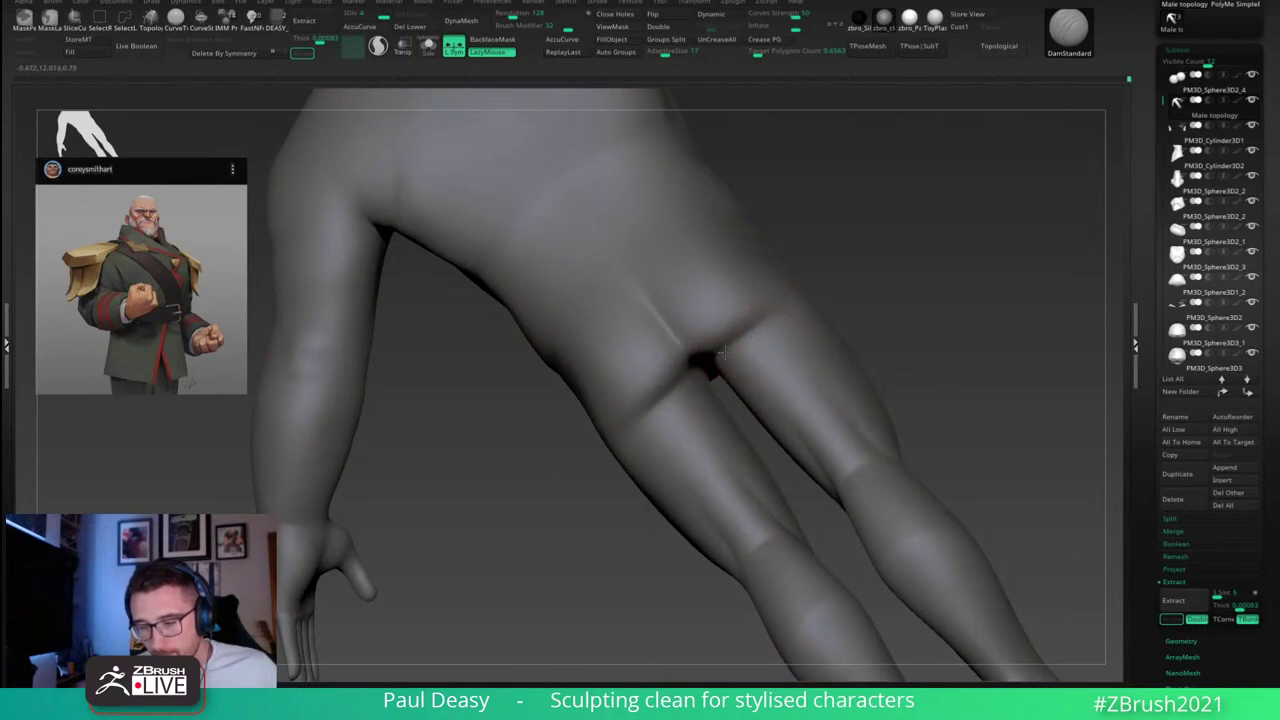
{"action": "left_click_drag", "start_coordinate": [880, 291], "coordinate": [732, 320], "text": "shift"}
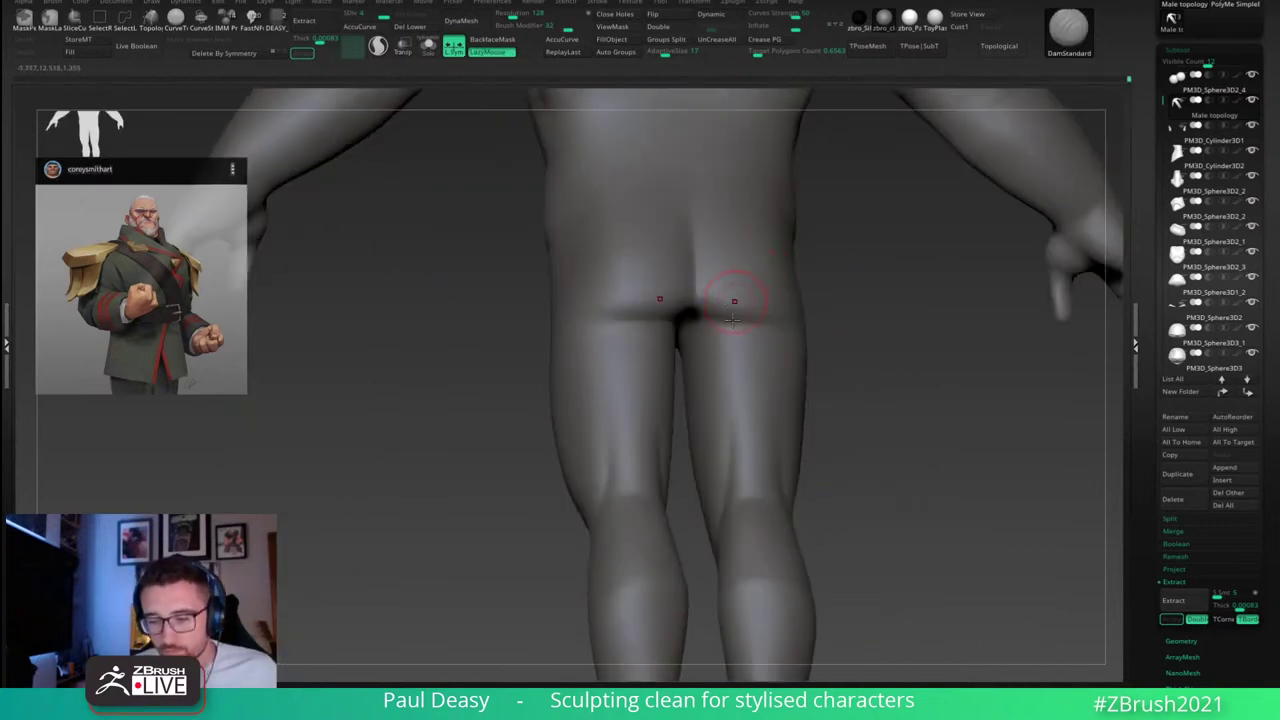
{"action": "right_click_drag", "start_coordinate": [694, 322], "coordinate": [696, 300]}
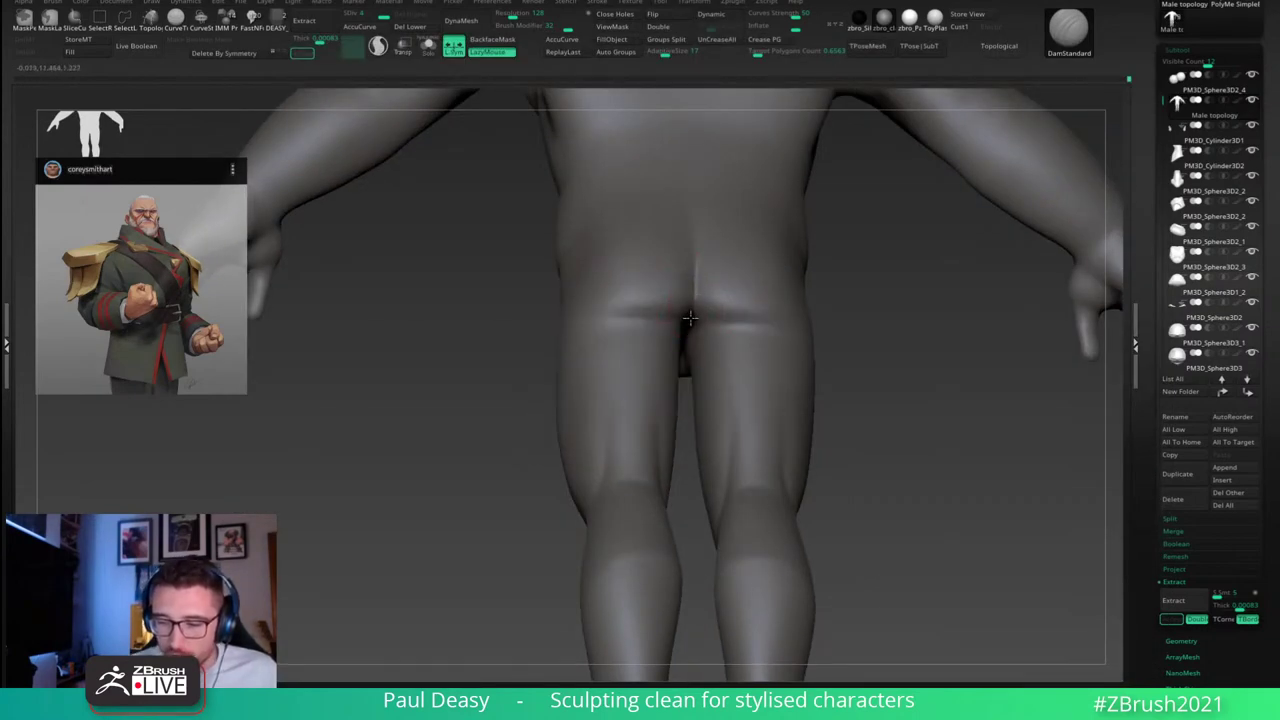
{"action": "right_click_drag", "start_coordinate": [720, 268], "coordinate": [724, 296]}
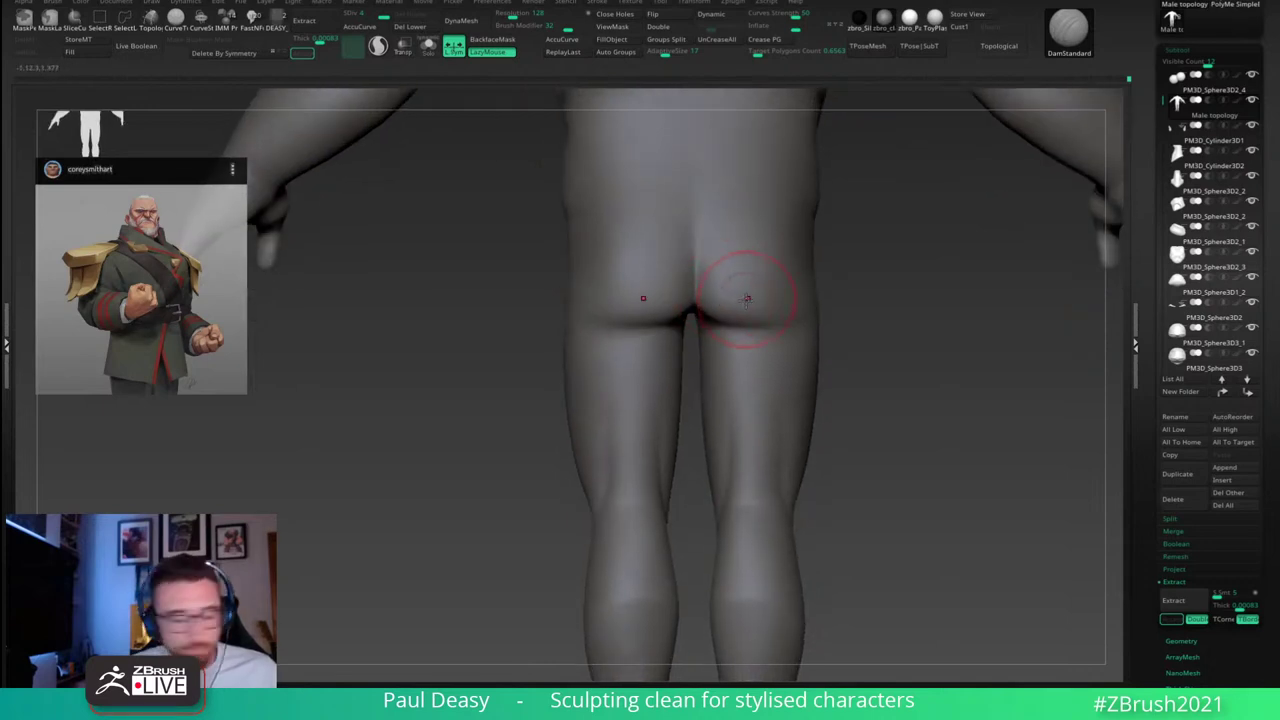
Step: Fill out the buttocks above the gluteal fold with a resized Inflat brush
{"action": "key", "text": "b"}
{"action": "key", "text": "i"}
{"action": "key", "text": "n"}
{"action": "key", "text": "space"}
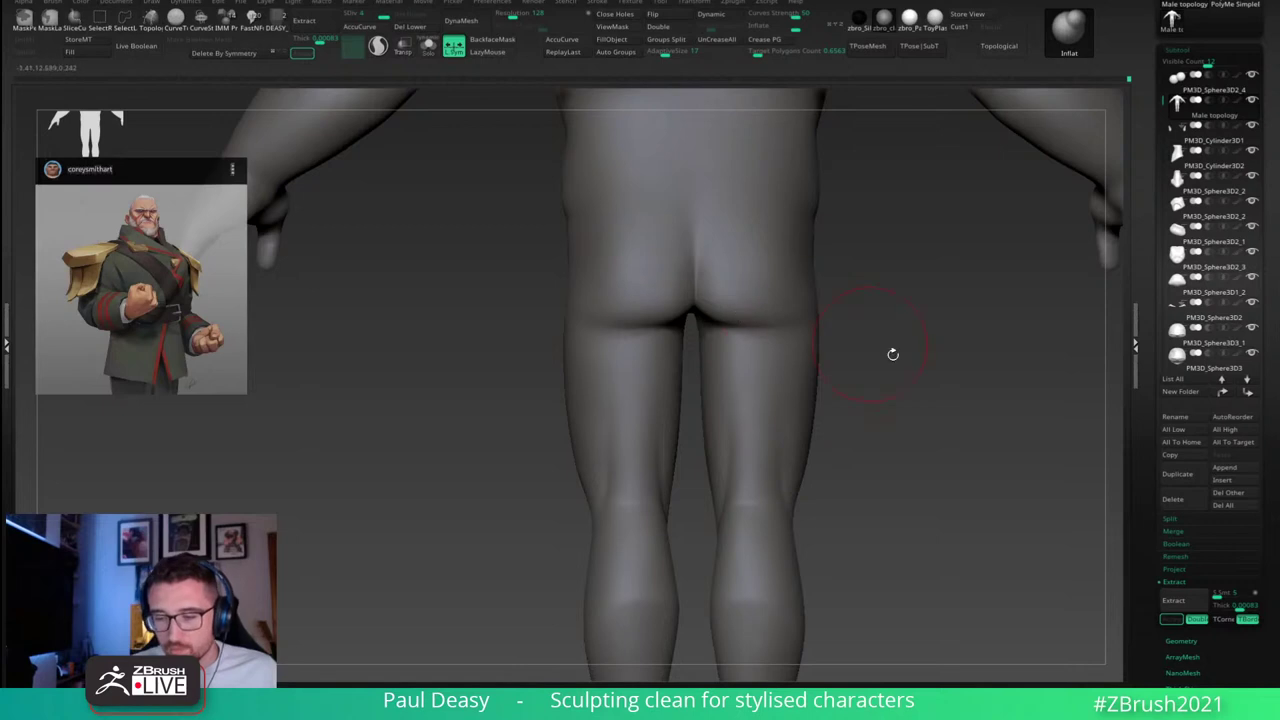
{"action": "right_click_drag", "start_coordinate": [893, 354], "coordinate": [868, 351], "text": "ctrl"}
Step: Examine the full back of the body, from shoulders to legs, from behind and at an angle
{"action": "key", "text": "b"}
{"action": "key", "text": "m"}
{"action": "key", "text": "v"}
{"action": "right_click_drag", "start_coordinate": [869, 398], "coordinate": [873, 358], "text": "ctrl"}
{"action": "right_click_drag", "start_coordinate": [873, 358], "coordinate": [882, 458], "text": "alt"}
{"action": "right_click_drag", "start_coordinate": [856, 326], "coordinate": [854, 394], "text": "alt"}
{"action": "right_click_drag", "start_coordinate": [980, 280], "coordinate": [965, 320]}
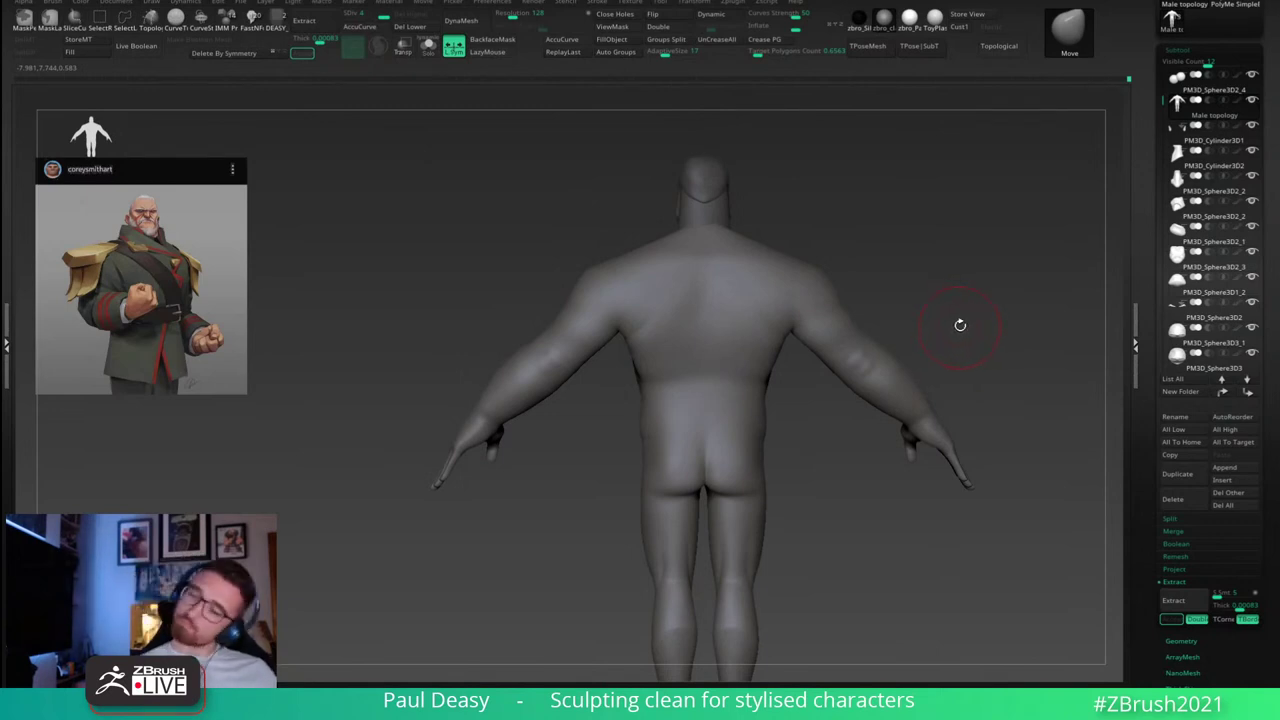
{"action": "right_click_drag", "start_coordinate": [960, 323], "coordinate": [966, 455]}
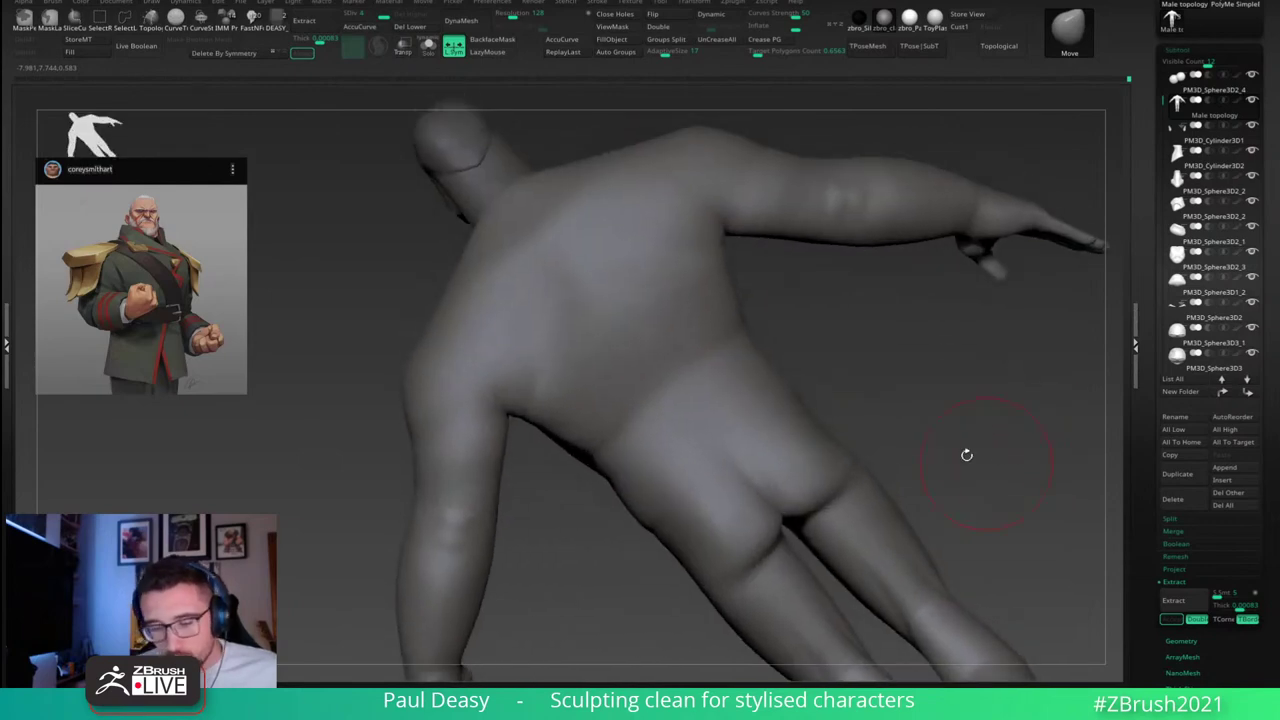
Step: Define the crease across the lower back at the waist with a resized DamStandard brush and smooth its sides
{"action": "key", "text": "b"}
{"action": "key", "text": "d"}
{"action": "key", "text": "s"}
{"action": "key", "text": "space"}
{"action": "left_click_drag", "start_coordinate": [748, 402], "coordinate": [652, 406]}
{"action": "key", "text": "space"}
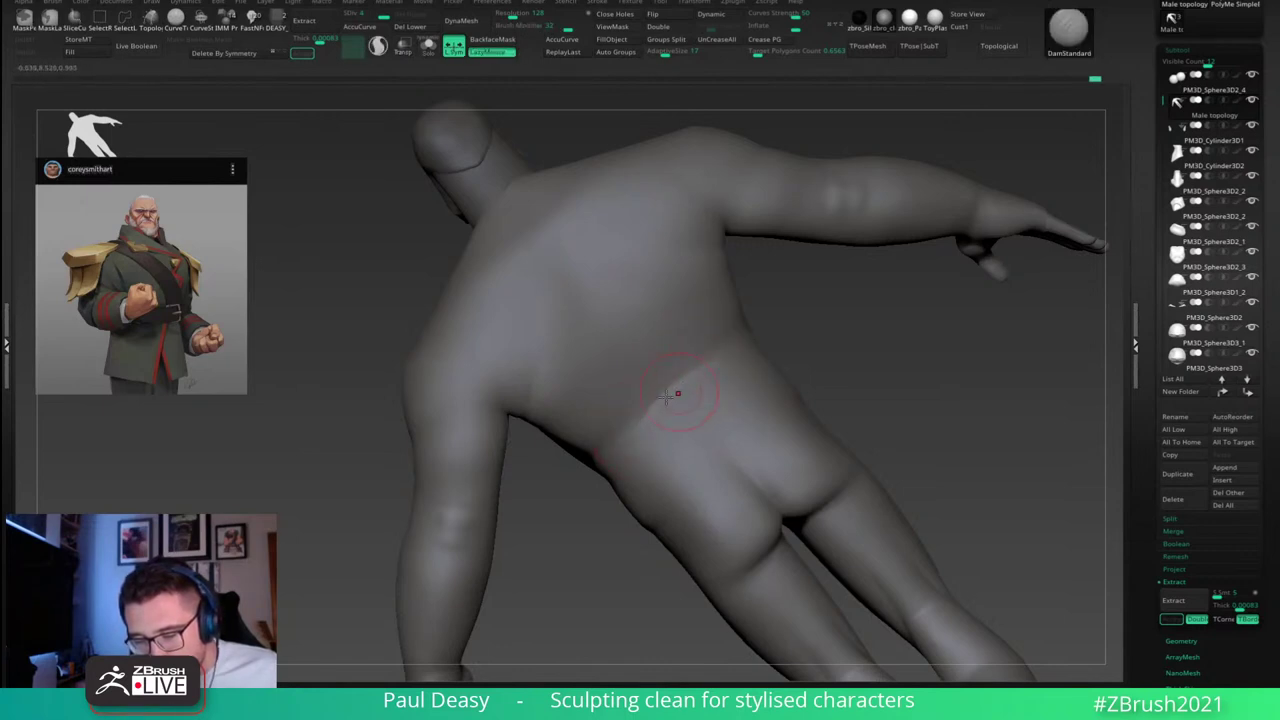
{"action": "key", "text": "shift"}
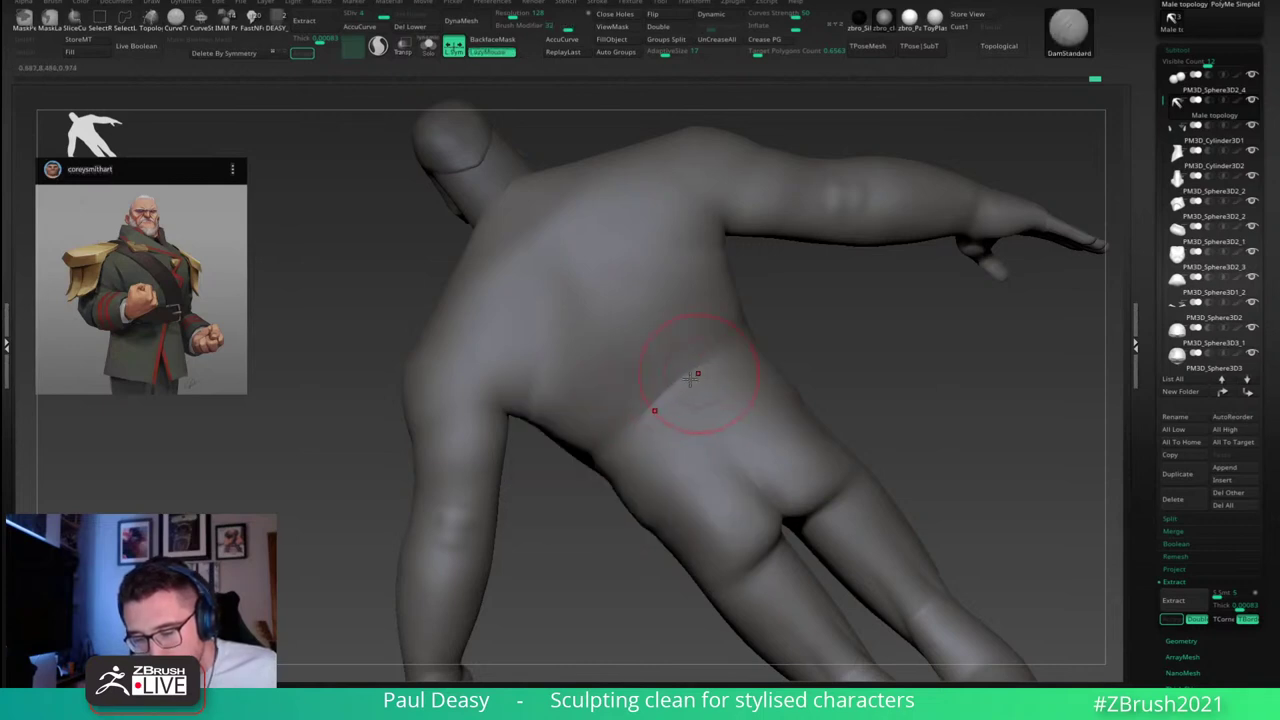
{"action": "left_click_drag", "start_coordinate": [692, 377], "coordinate": [654, 404]}
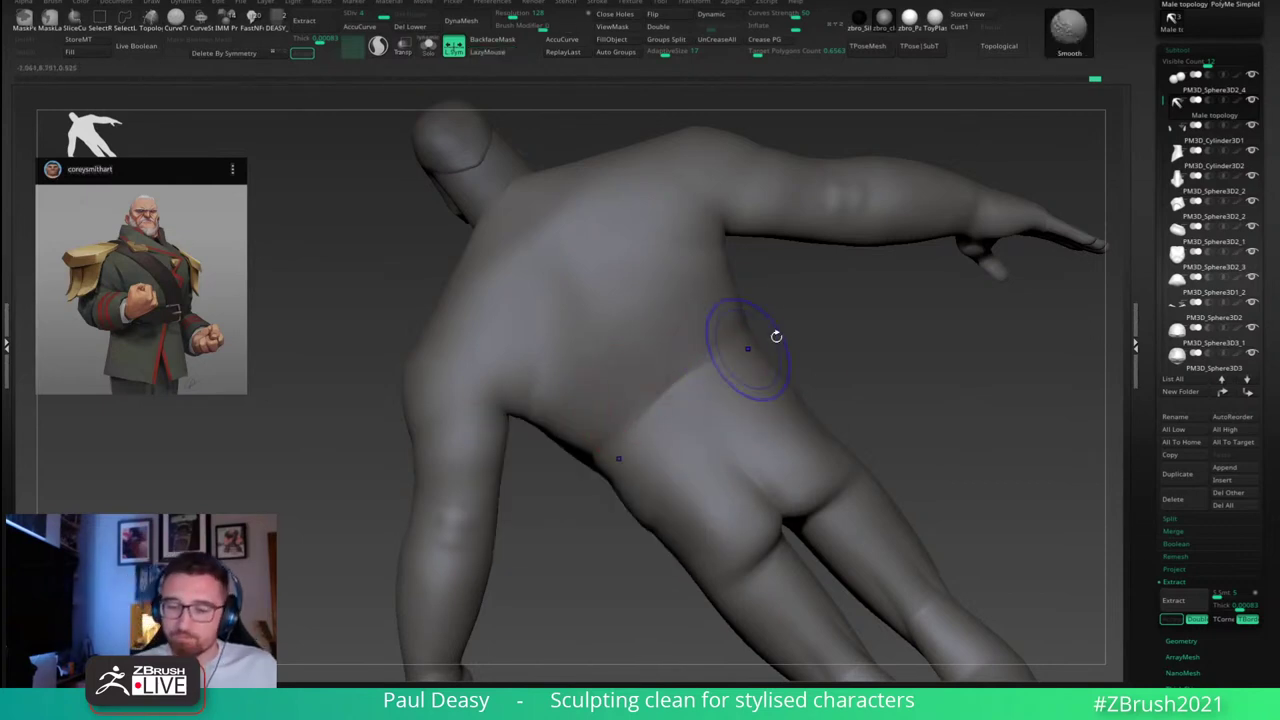
{"action": "left_click_drag", "start_coordinate": [774, 334], "coordinate": [852, 415]}
{"action": "key", "text": "shift"}
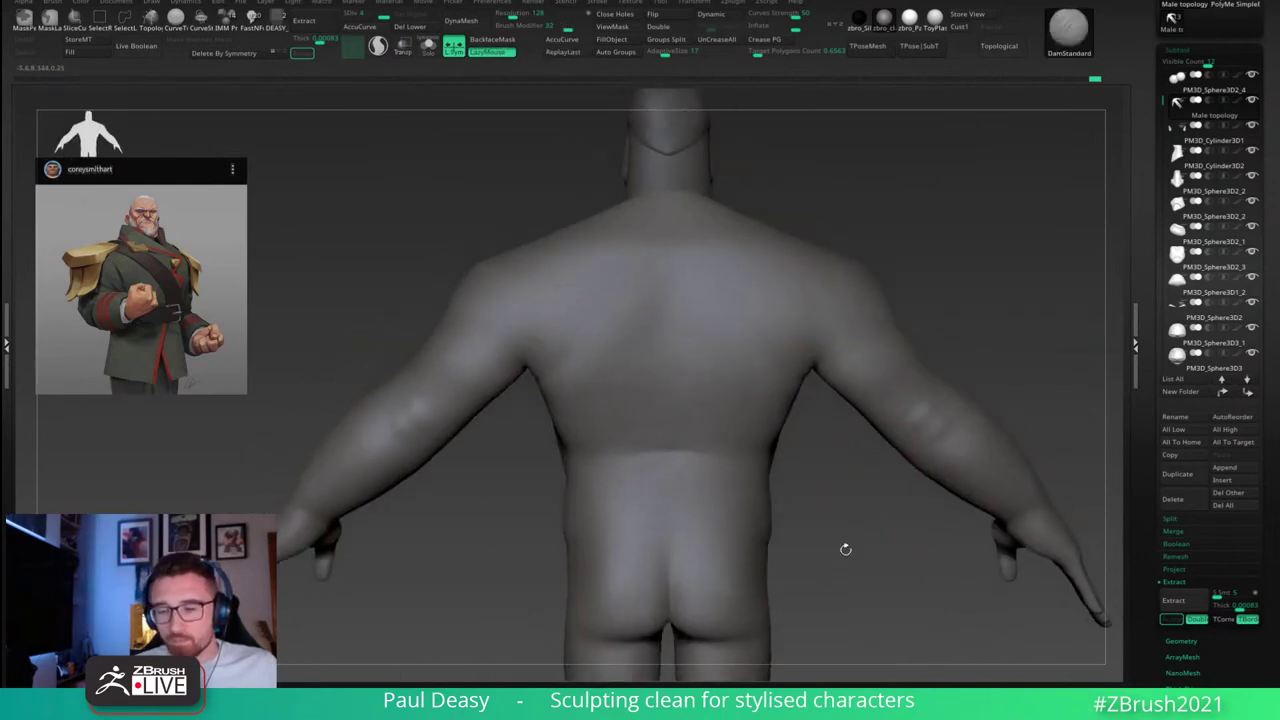
Step: Carve the spine groove down the upper back between the shoulder blades with a resized DamStandard brush and smooth its sides
{"action": "key", "text": "space"}
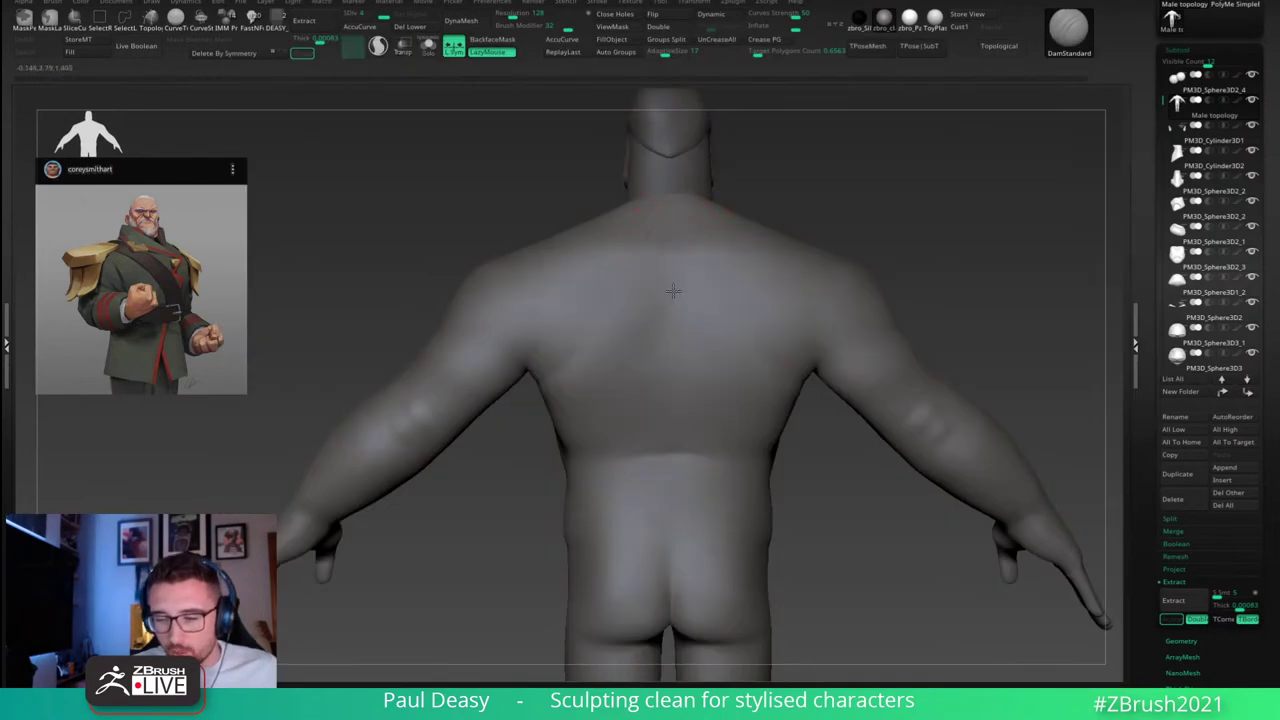
{"action": "key", "text": "space"}
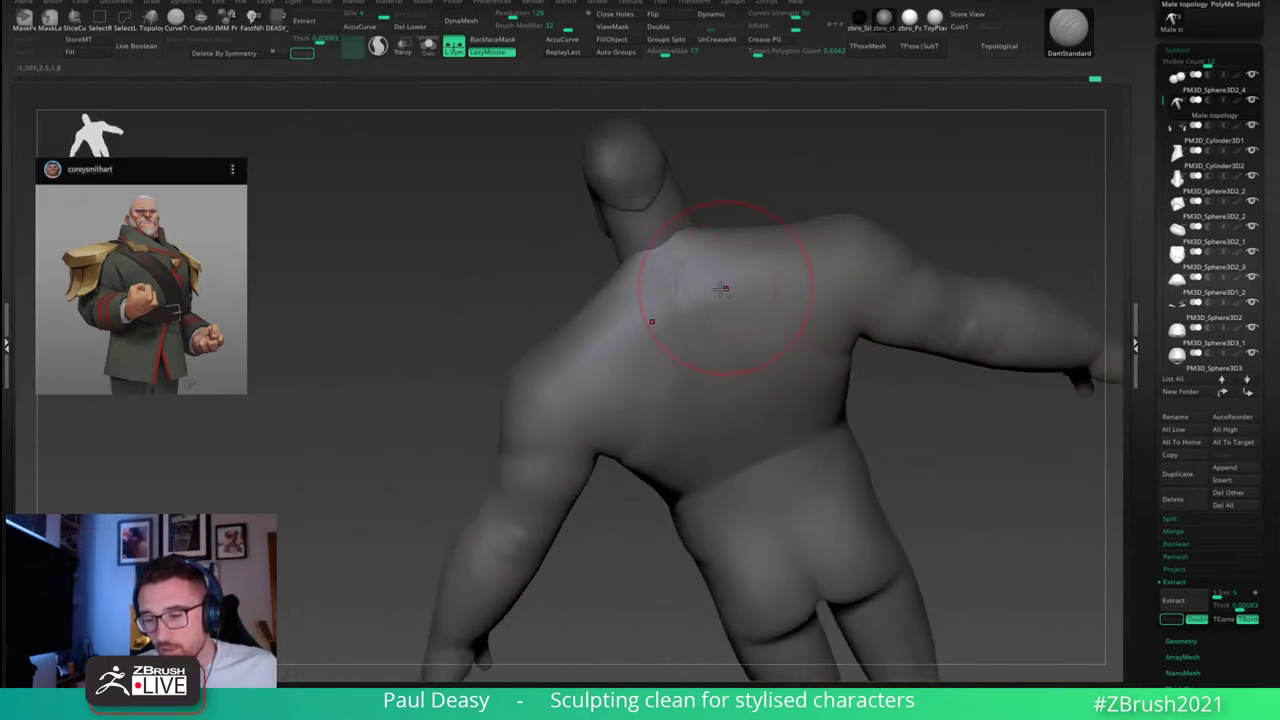
{"action": "key", "text": "ctrl+z"}
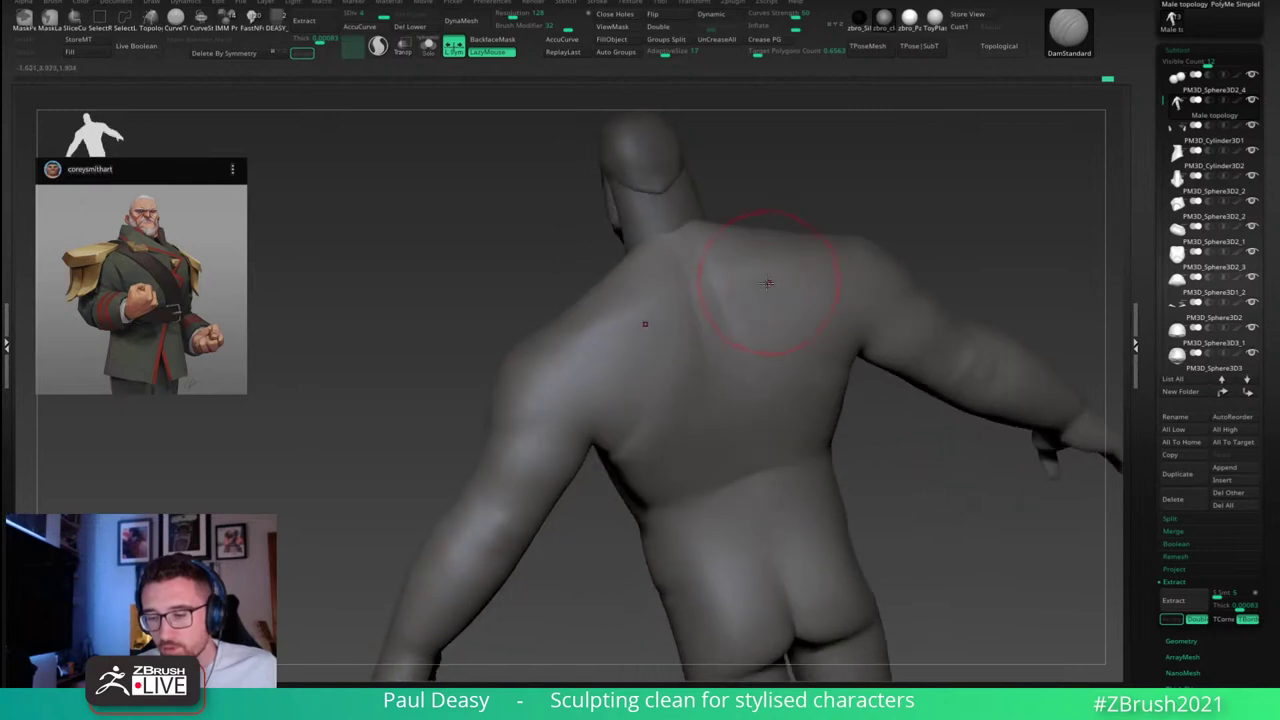
{"action": "mouse_move", "coordinate": [767, 283]}
{"action": "right_mouse_down"}
{"action": "mouse_move", "coordinate": [757, 294]}
{"action": "mouse_move", "coordinate": [769, 257]}
{"action": "right_mouse_up"}
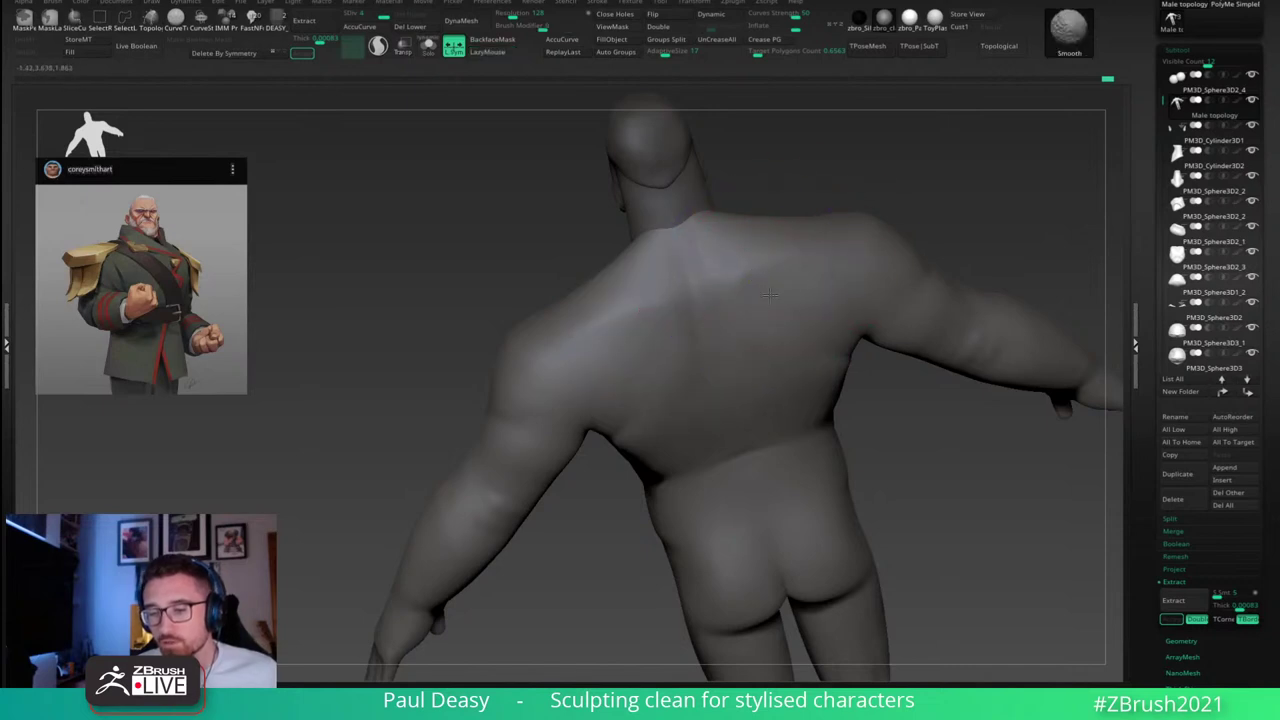
{"action": "right_click_drag", "start_coordinate": [836, 243], "coordinate": [765, 280], "text": "shift"}
{"action": "left_click_drag", "start_coordinate": [721, 270], "coordinate": [732, 371]}
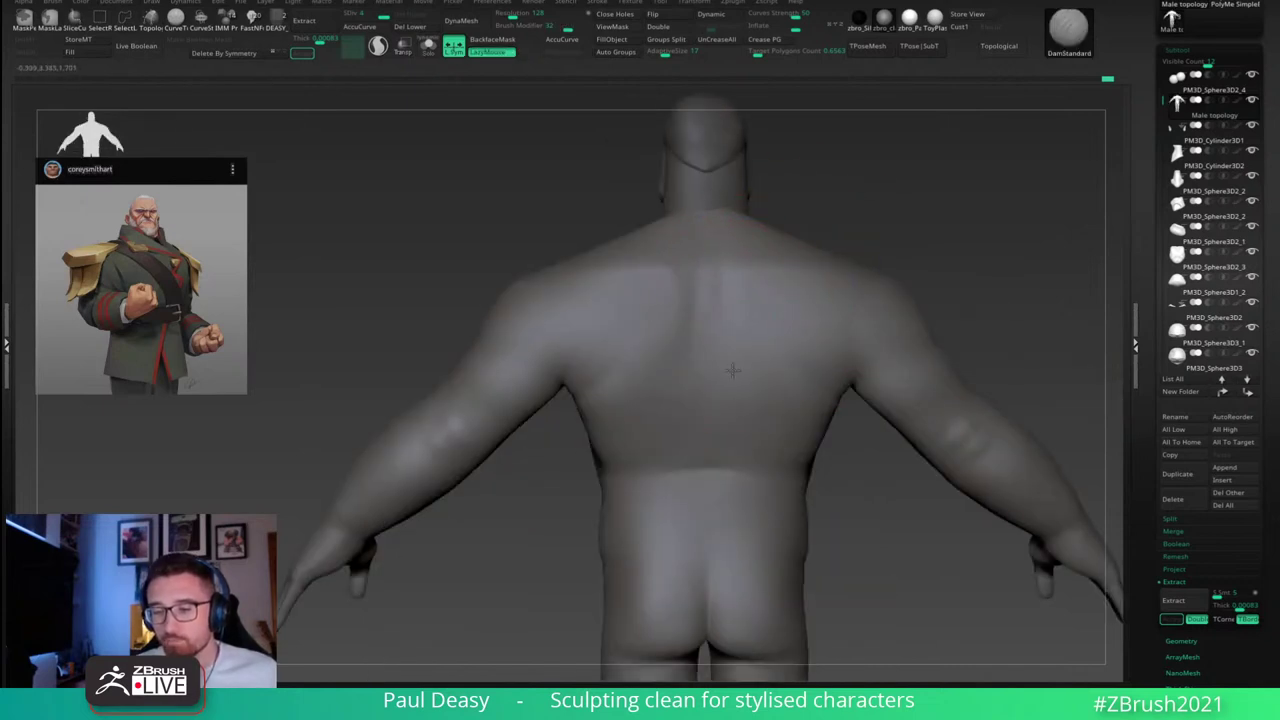
Step: Adjust the form of the upper back beside the spine with the Move brush
{"action": "mouse_move", "coordinate": [945, 262]}
{"action": "left_mouse_down"}
{"action": "mouse_move", "coordinate": [981, 291]}
{"action": "mouse_move", "coordinate": [900, 286]}
{"action": "mouse_move", "coordinate": [911, 286]}
{"action": "left_mouse_up"}
{"action": "key", "text": "b"}
{"action": "key", "text": "m"}
{"action": "key", "text": "v"}
{"action": "right_click_drag", "start_coordinate": [747, 263], "coordinate": [737, 257]}
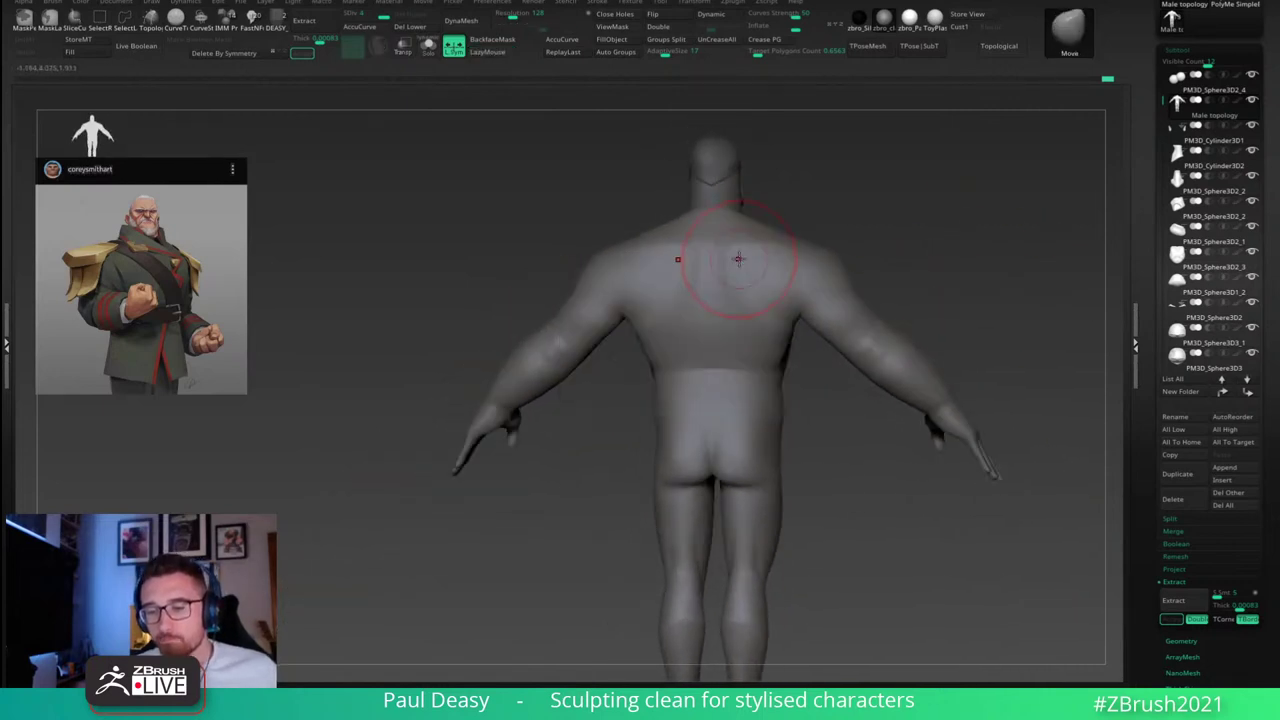
{"action": "left_click_drag", "start_coordinate": [737, 257], "coordinate": [737, 274]}
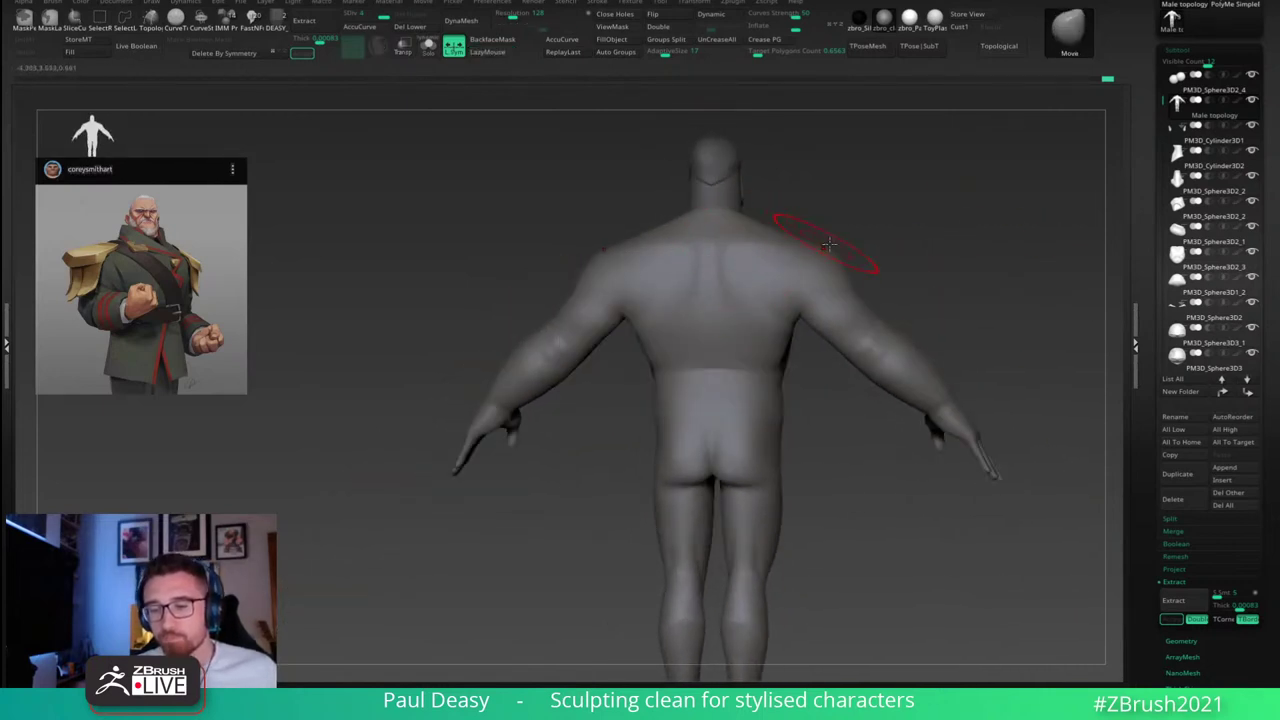
{"action": "right_click_drag", "start_coordinate": [828, 243], "coordinate": [786, 280]}
Step: Define the transition from the shoulder blade into the rear shoulder and armpit with DamStandard, smoothing the surface around it
{"action": "key", "text": "space"}
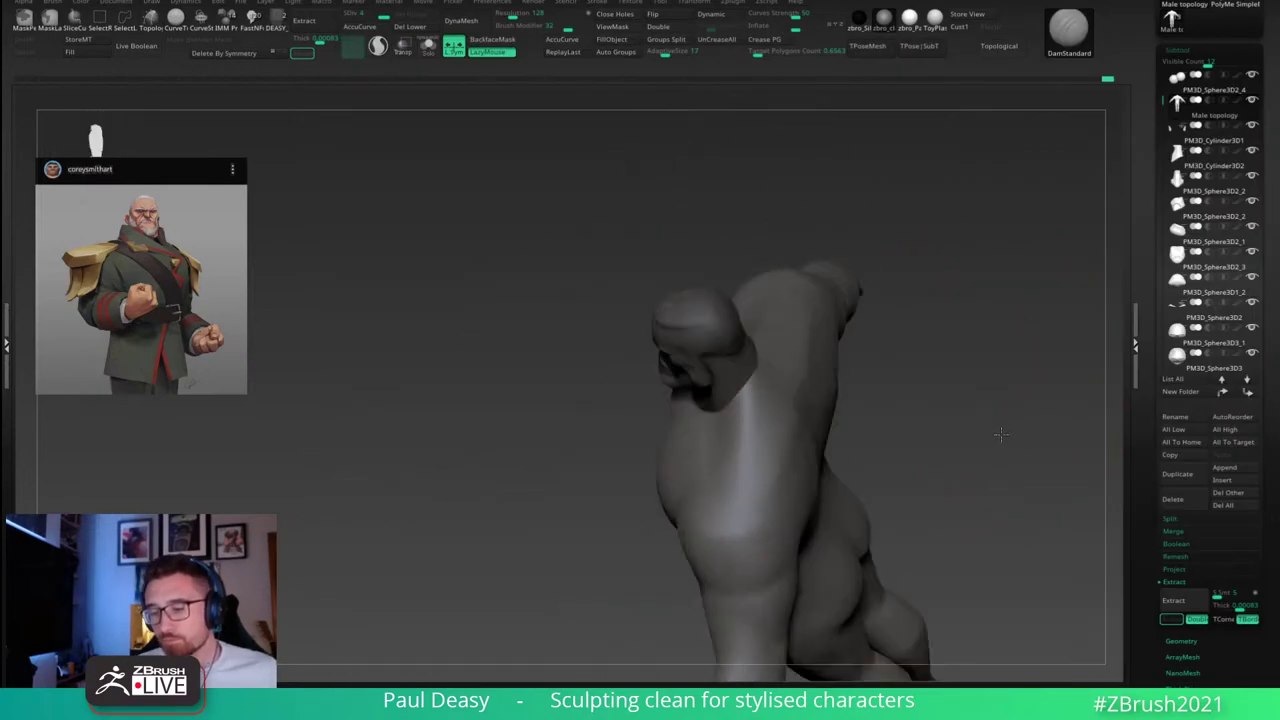
{"action": "left_click_drag", "start_coordinate": [1001, 434], "coordinate": [930, 362]}
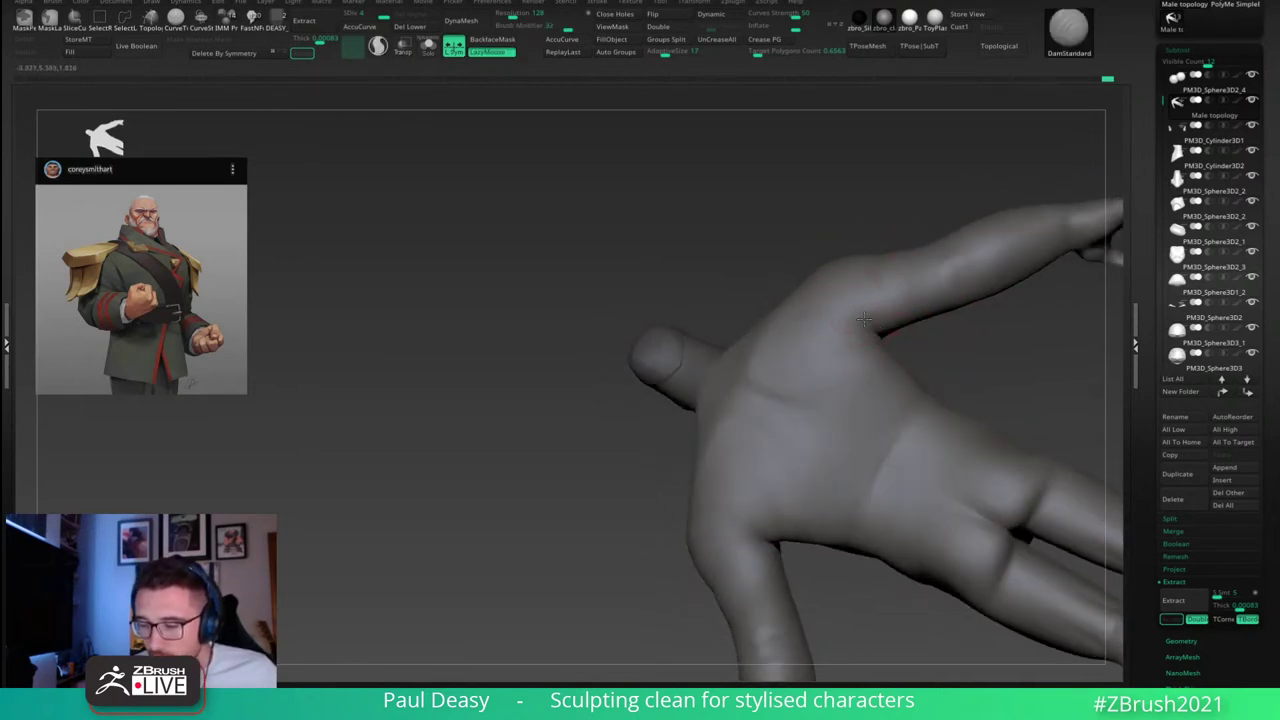
{"action": "right_click_drag", "start_coordinate": [901, 357], "coordinate": [892, 334]}
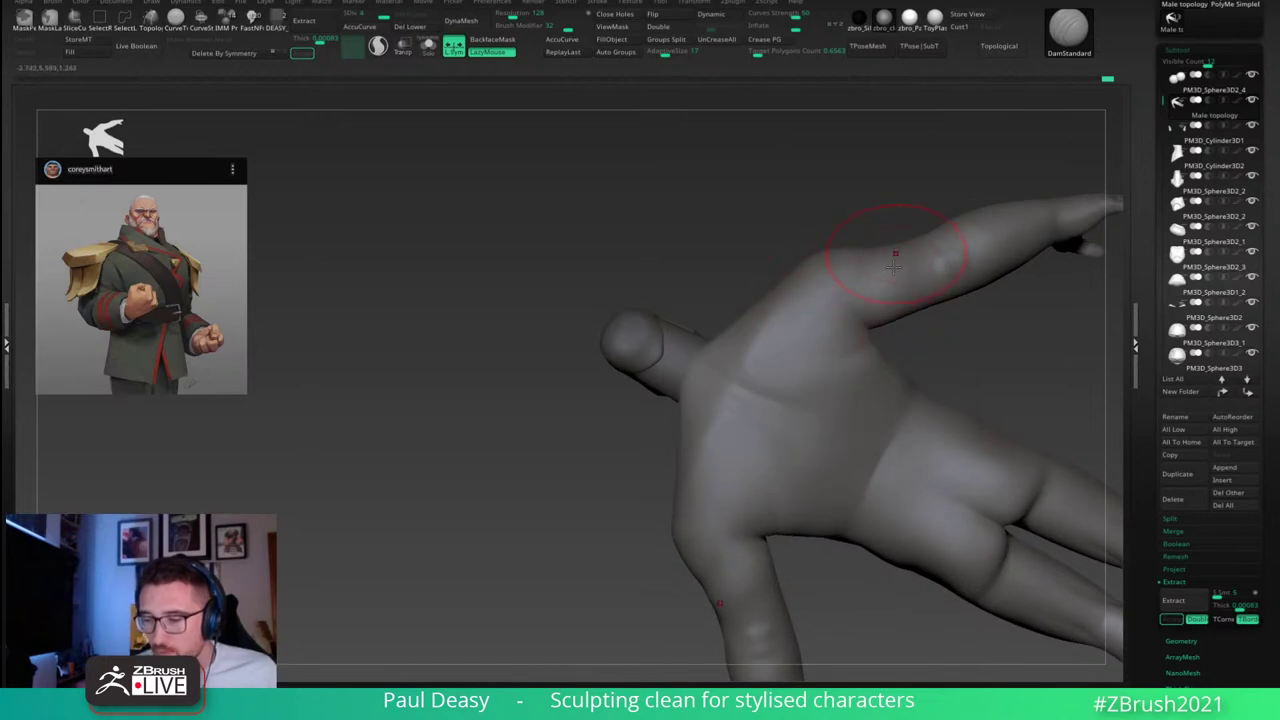
{"action": "mouse_move", "coordinate": [895, 262]}
{"action": "right_mouse_down"}
{"action": "mouse_move", "coordinate": [885, 224]}
{"action": "mouse_move", "coordinate": [860, 283]}
{"action": "right_mouse_up"}
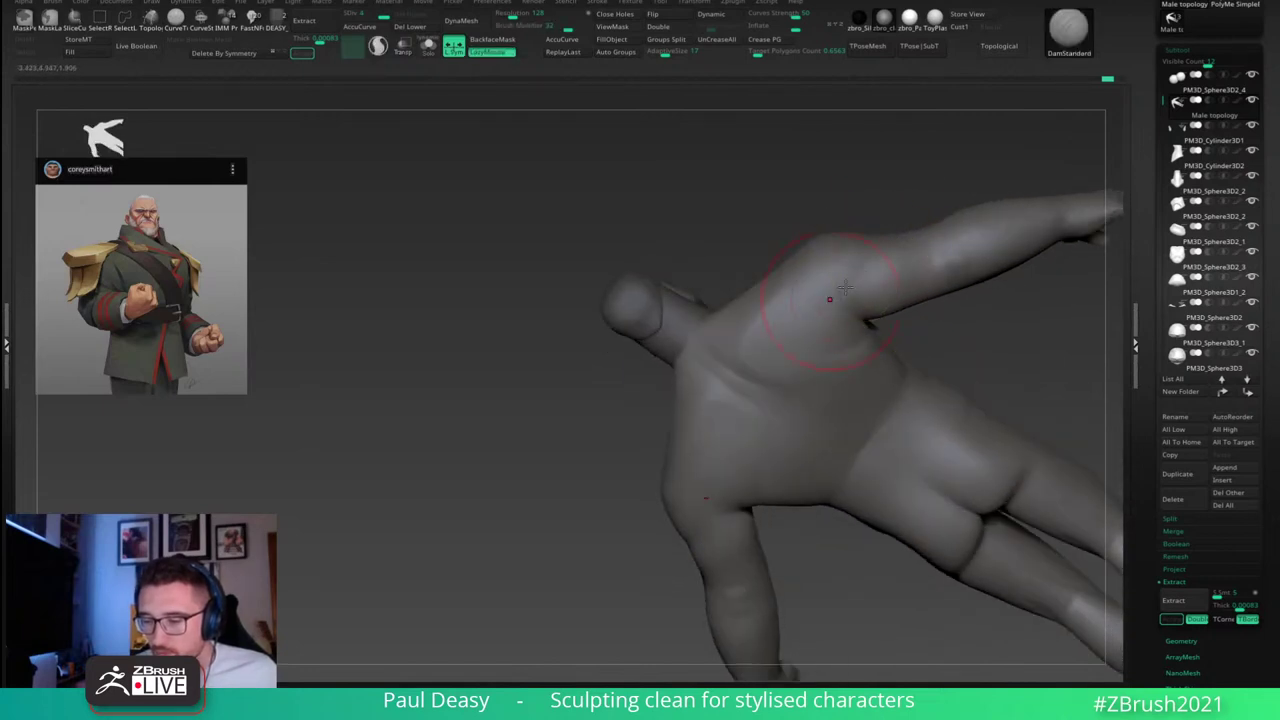
{"action": "left_click_drag", "start_coordinate": [842, 300], "coordinate": [816, 323], "text": "shift"}
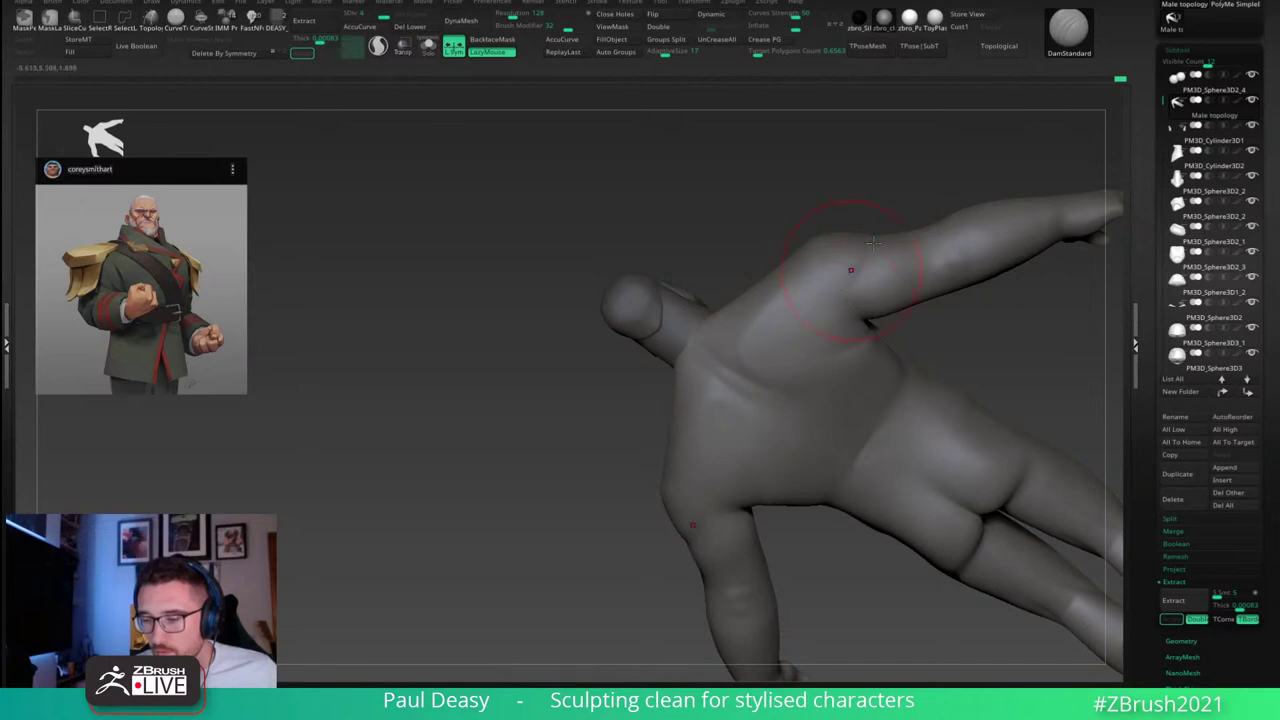
{"action": "mouse_move", "coordinate": [860, 270]}
{"action": "right_mouse_down"}
{"action": "mouse_move", "coordinate": [891, 258]}
{"action": "mouse_move", "coordinate": [931, 319]}
{"action": "mouse_move", "coordinate": [936, 370]}
{"action": "mouse_move", "coordinate": [844, 325]}
{"action": "right_mouse_up"}
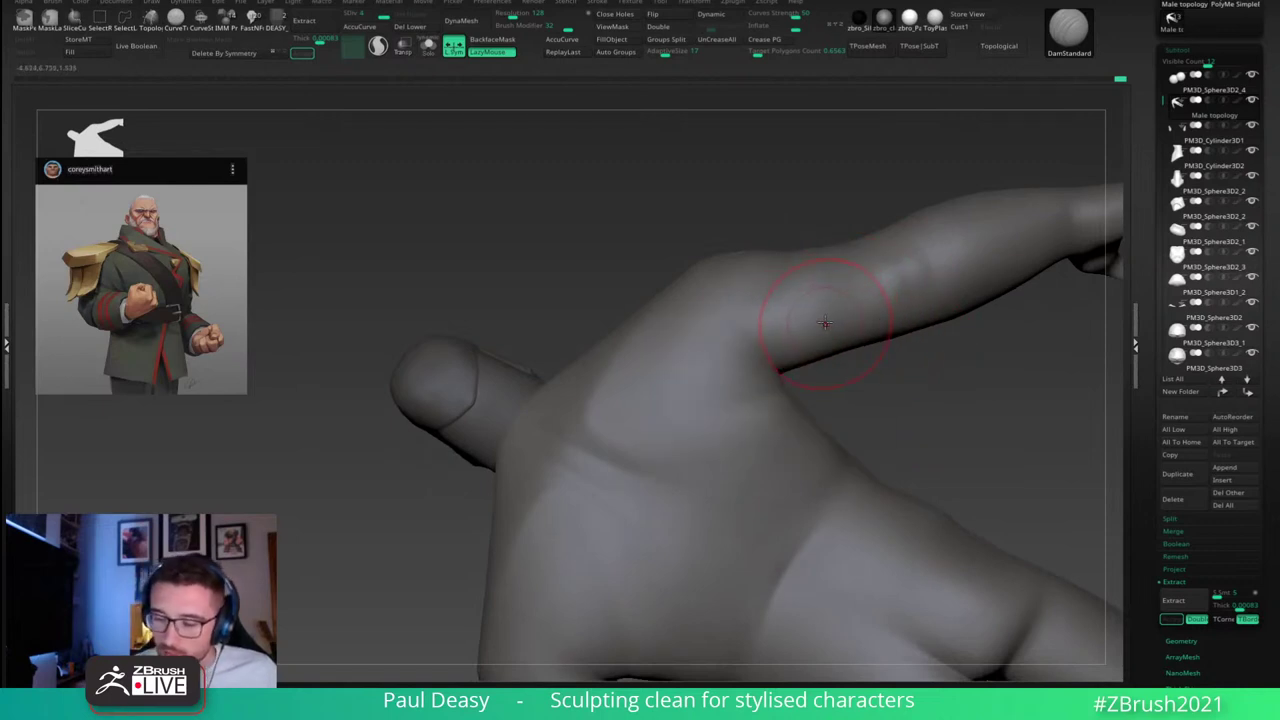
Step: Mark the lower edge of the triceps on the back of the upper arm with a resized DamStandard brush and smooth it
{"action": "key", "text": "space"}
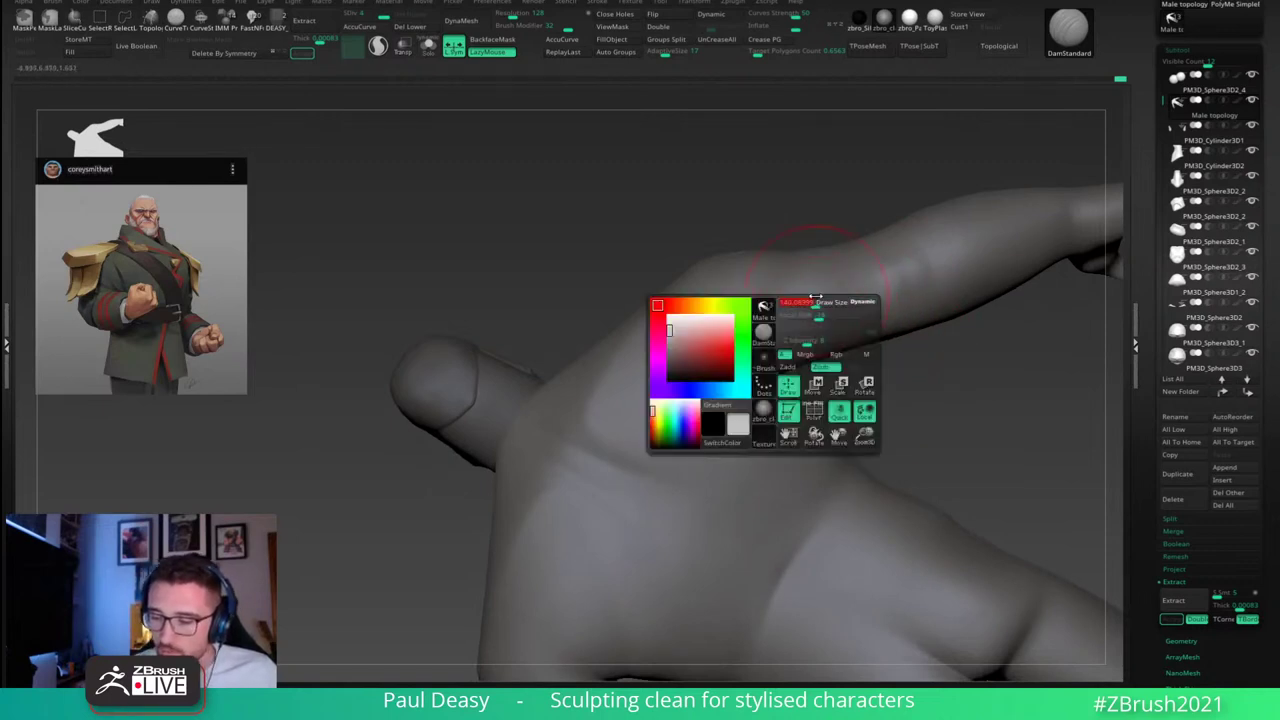
{"action": "key", "text": "space"}
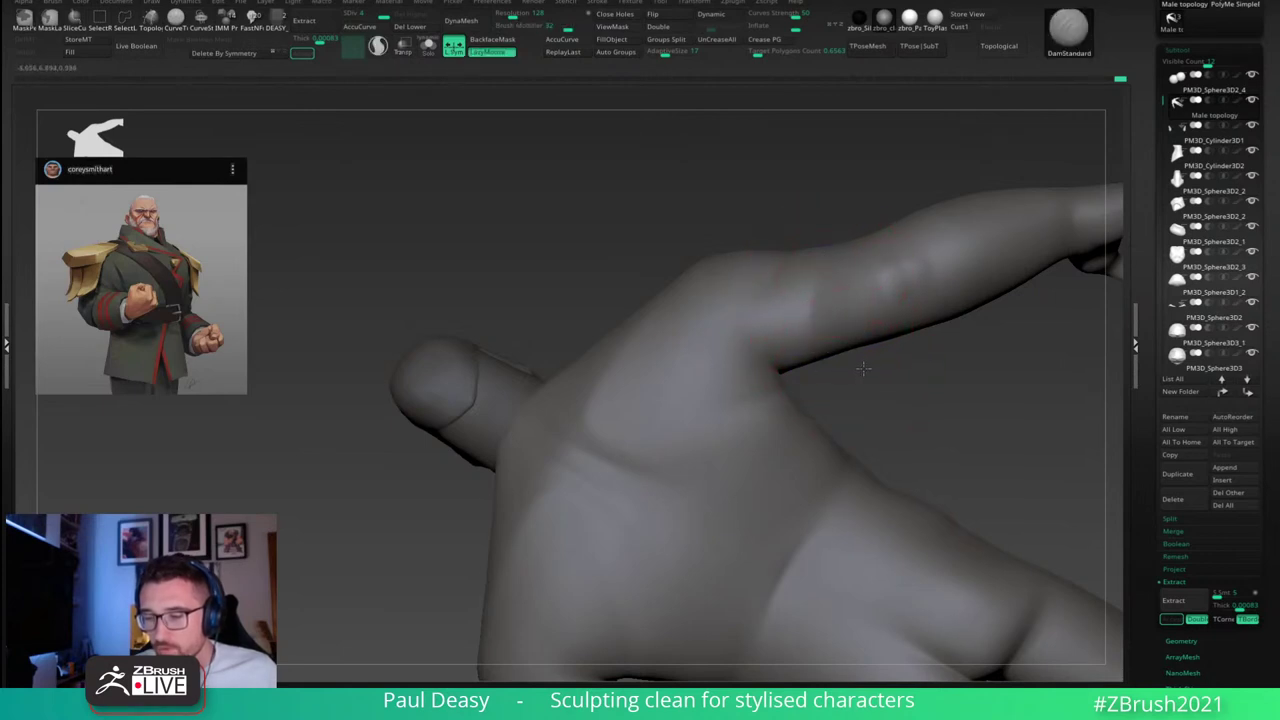
{"action": "key", "text": "space"}
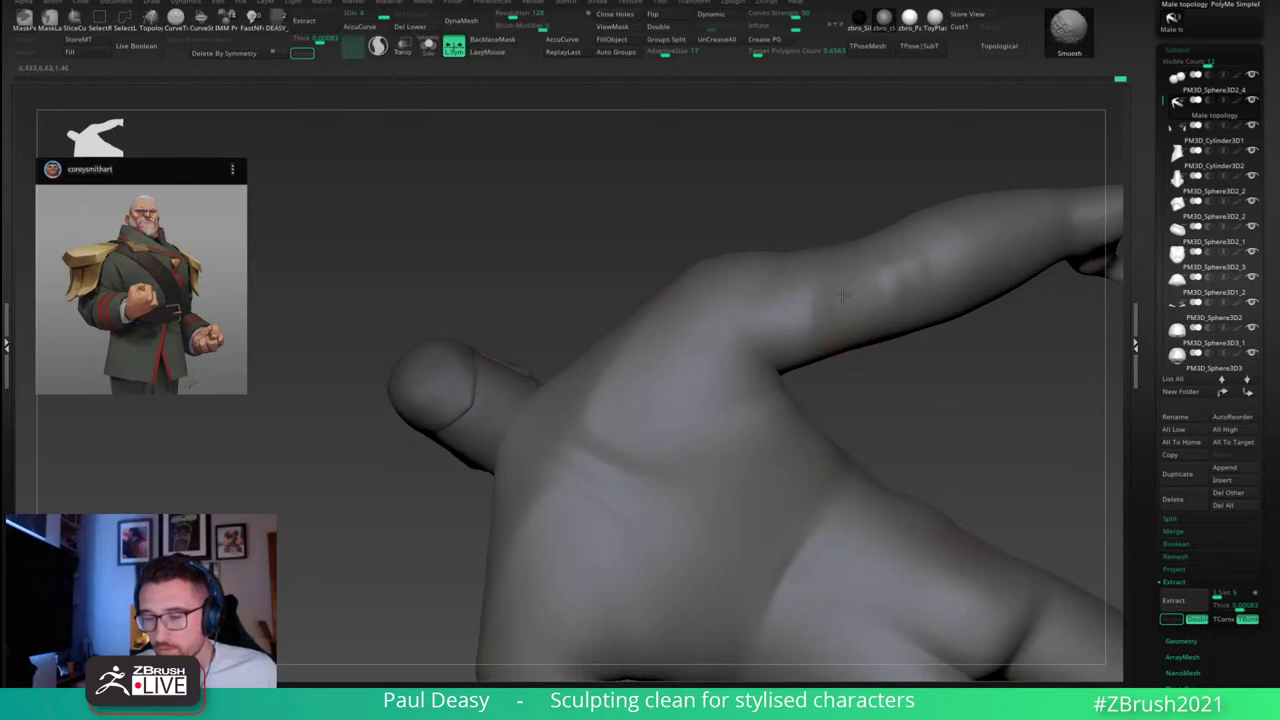
{"action": "key", "text": "space"}
{"action": "key", "text": "shift"}
{"action": "mouse_move", "coordinate": [834, 326]}
{"action": "left_mouse_down", "text": "shift"}
{"action": "mouse_move", "coordinate": [860, 335]}
{"action": "mouse_move", "coordinate": [889, 394]}
{"action": "mouse_move", "coordinate": [700, 340]}
{"action": "mouse_move", "coordinate": [738, 439]}
{"action": "mouse_move", "coordinate": [994, 403]}
{"action": "mouse_move", "coordinate": [864, 384]}
{"action": "mouse_move", "coordinate": [815, 476]}
{"action": "mouse_move", "coordinate": [946, 487]}
{"action": "left_mouse_up", "text": "shift"}
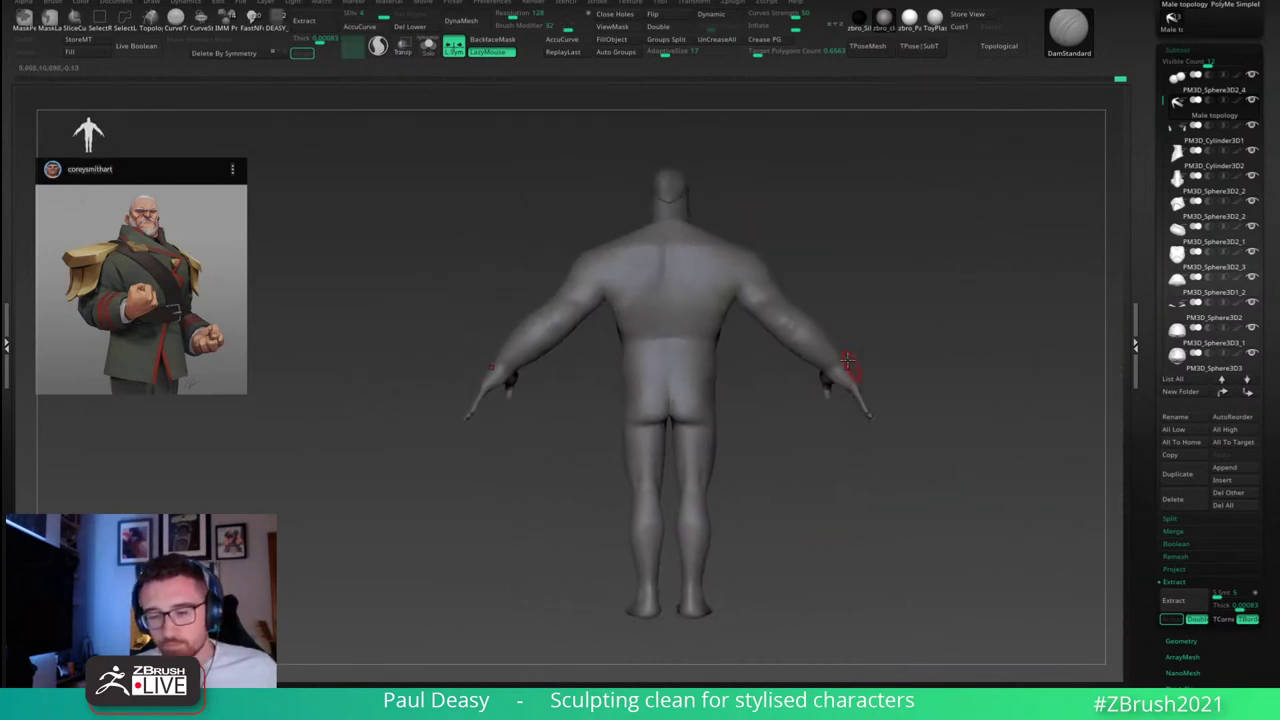
Step: Show the wireframe and inspect the elbow topology from behind at the lowest and highest subdivision levels
{"action": "mouse_move", "coordinate": [877, 311]}
{"action": "left_mouse_down", "text": "alt"}
{"action": "mouse_move", "coordinate": [926, 328]}
{"action": "mouse_move", "coordinate": [885, 321]}
{"action": "left_mouse_up", "text": "alt"}
{"action": "key", "text": "space"}
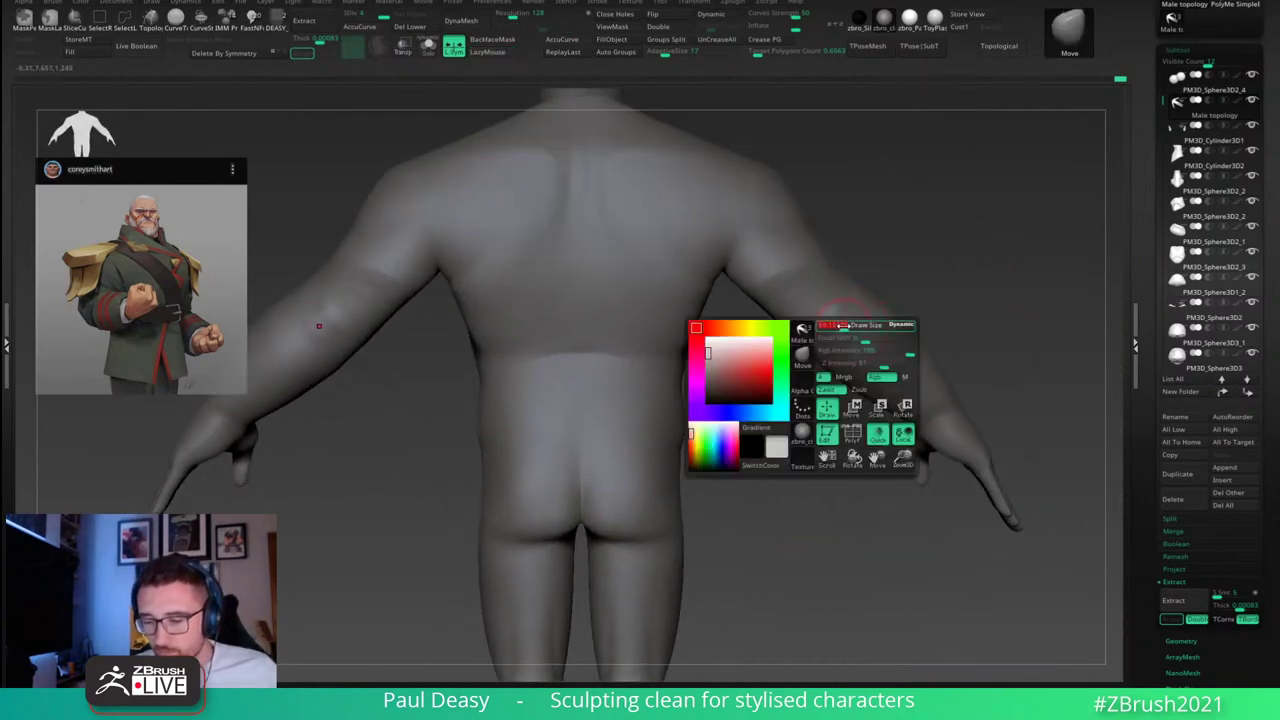
{"action": "key", "text": "shift+f"}
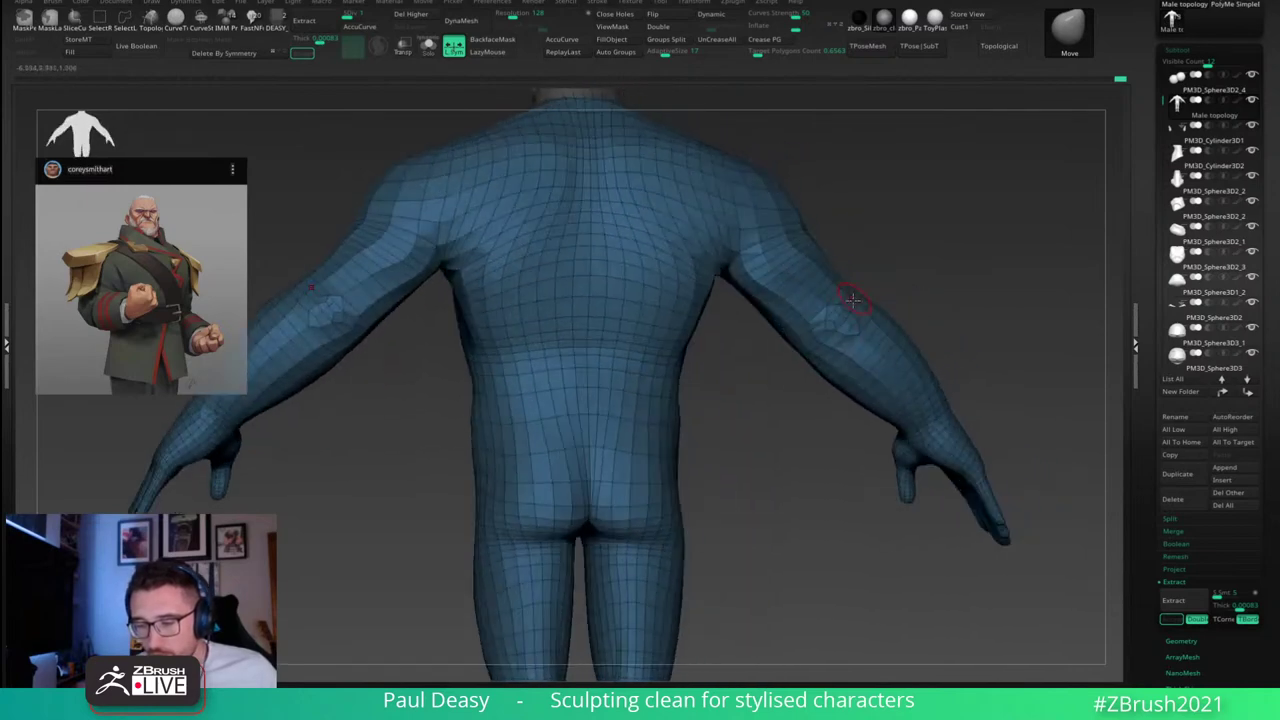
{"action": "right_click_drag", "start_coordinate": [828, 331], "coordinate": [827, 333]}
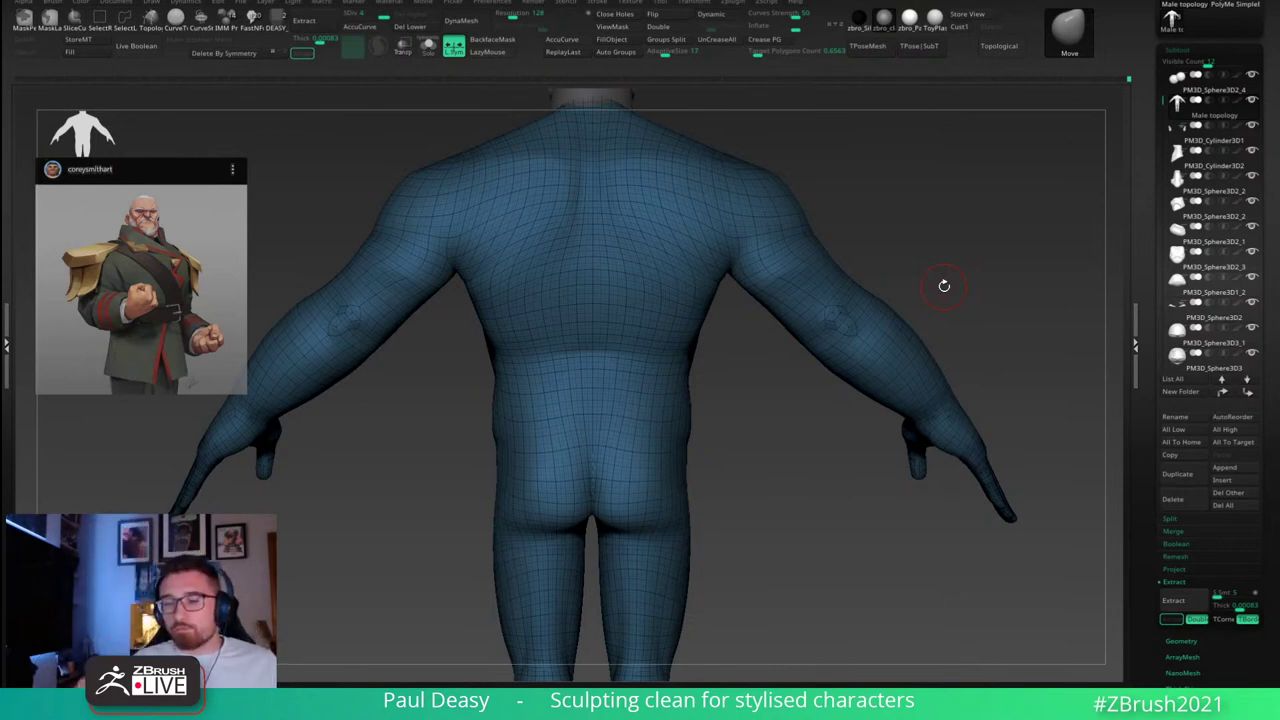
{"action": "right_click_drag", "start_coordinate": [850, 318], "coordinate": [858, 334], "text": "ctrl"}
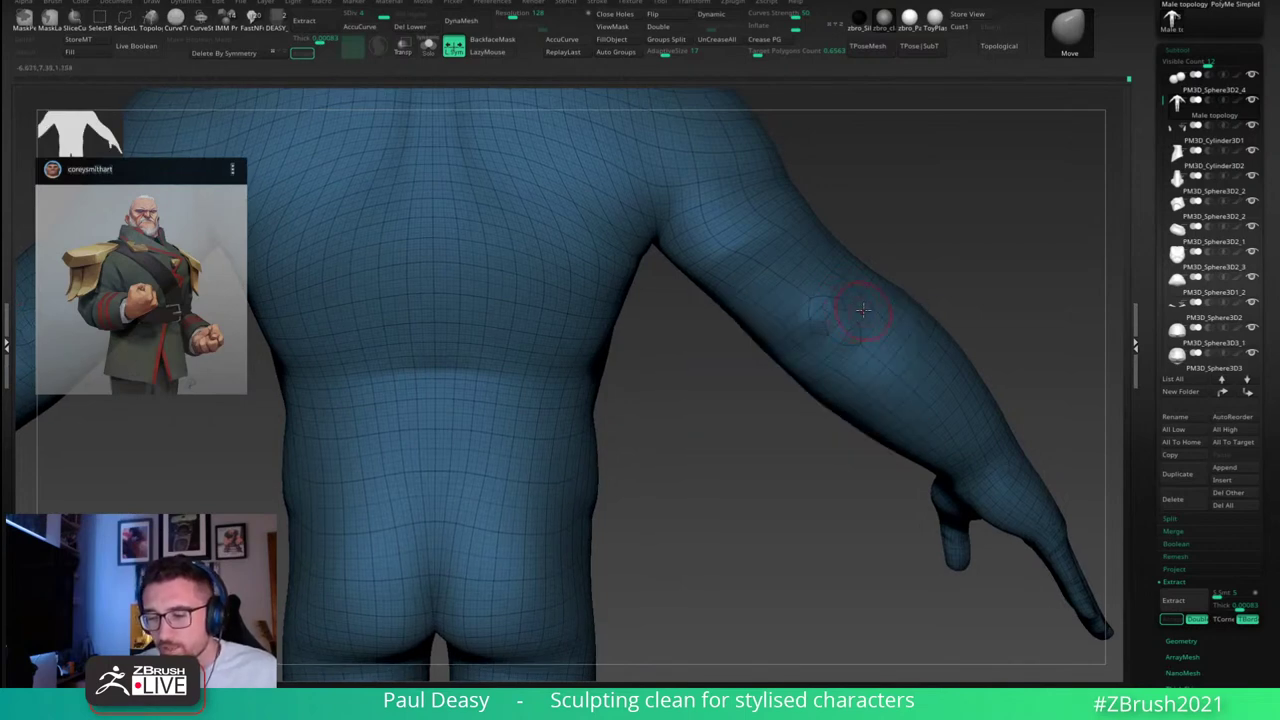
{"action": "key", "text": "shift+d"}
{"action": "key", "text": "shift+d"}
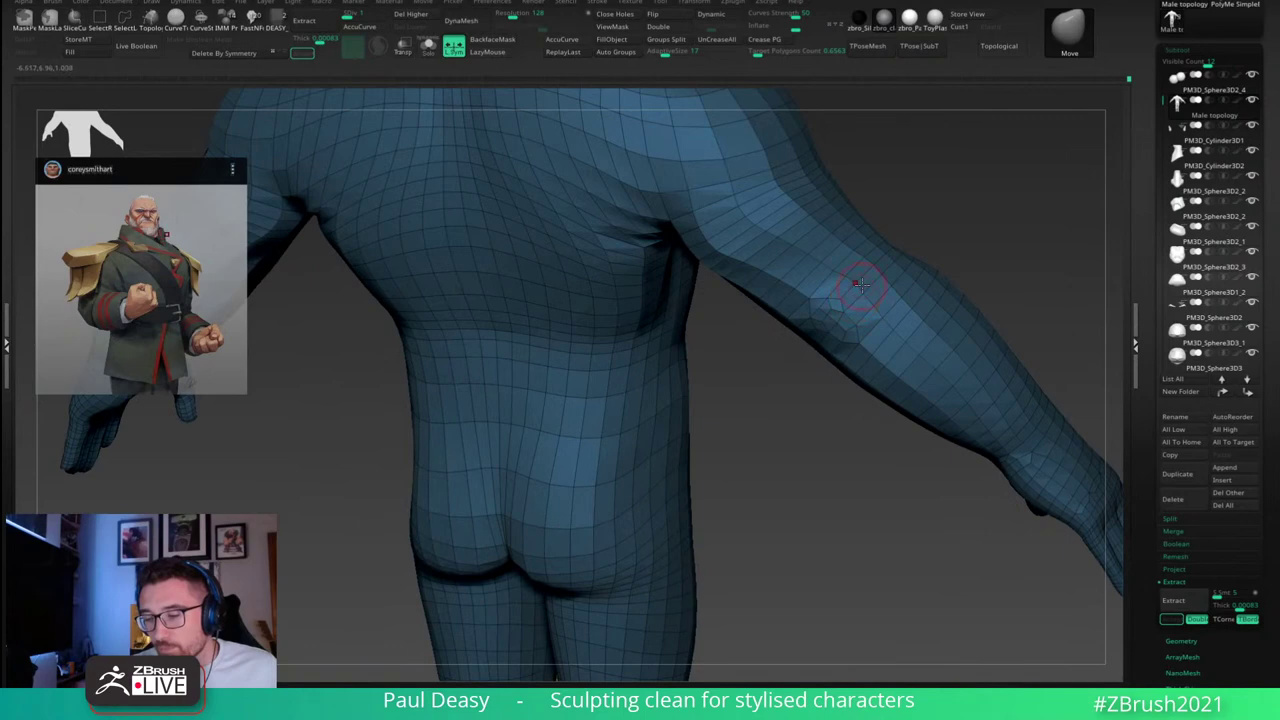
Step: Hide the wireframe and smooth the back of the elbow at subdivision level 3
{"action": "key", "text": "space"}
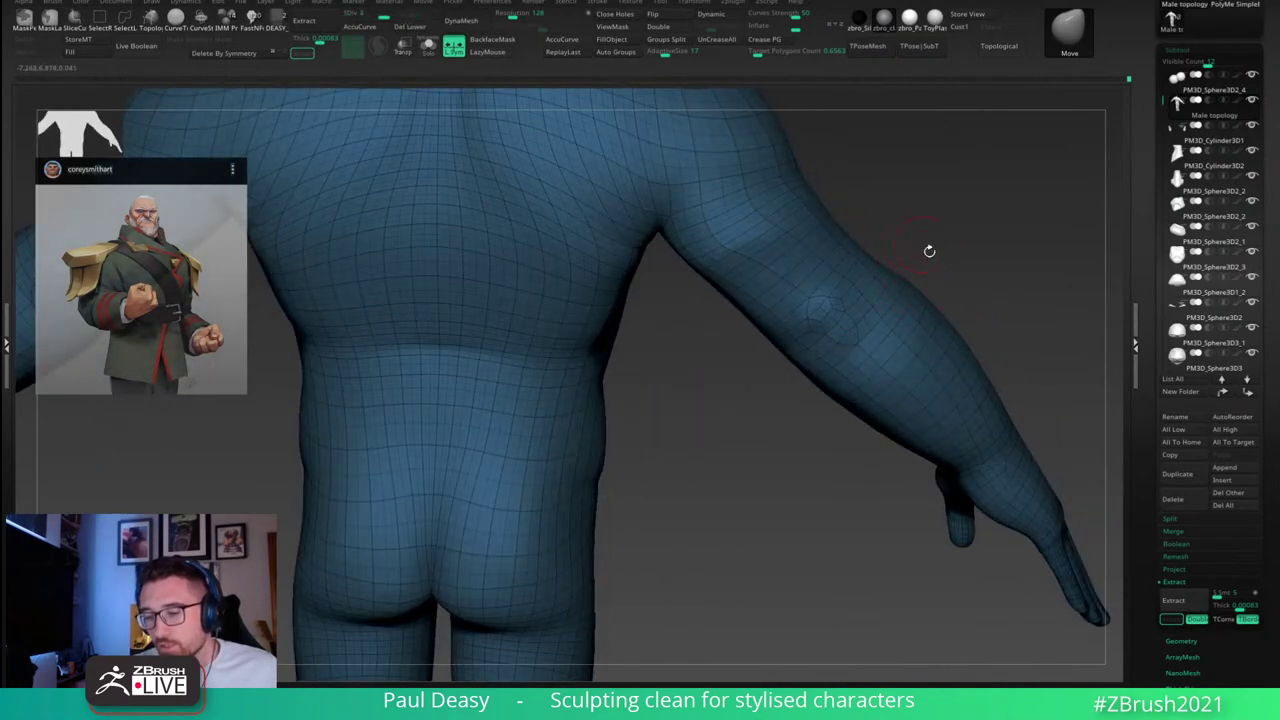
{"action": "left_click_drag", "start_coordinate": [929, 251], "coordinate": [969, 257]}
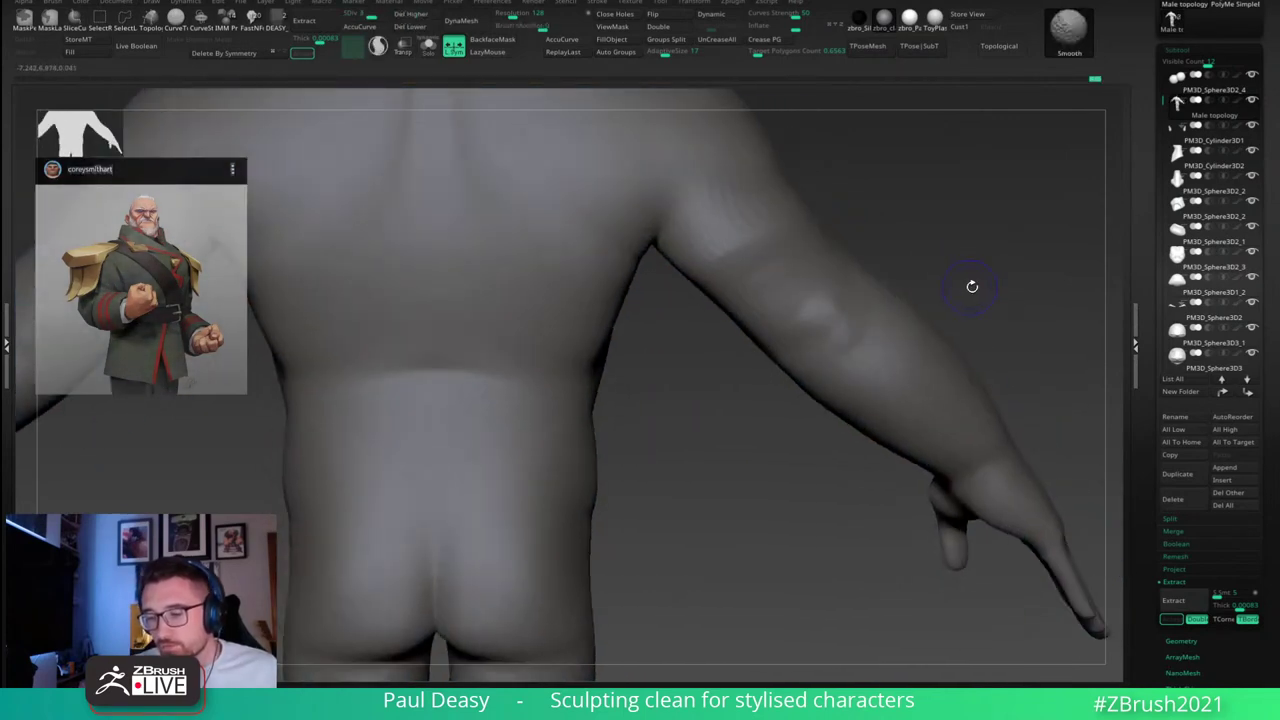
{"action": "left_click_drag", "start_coordinate": [971, 286], "coordinate": [903, 286]}
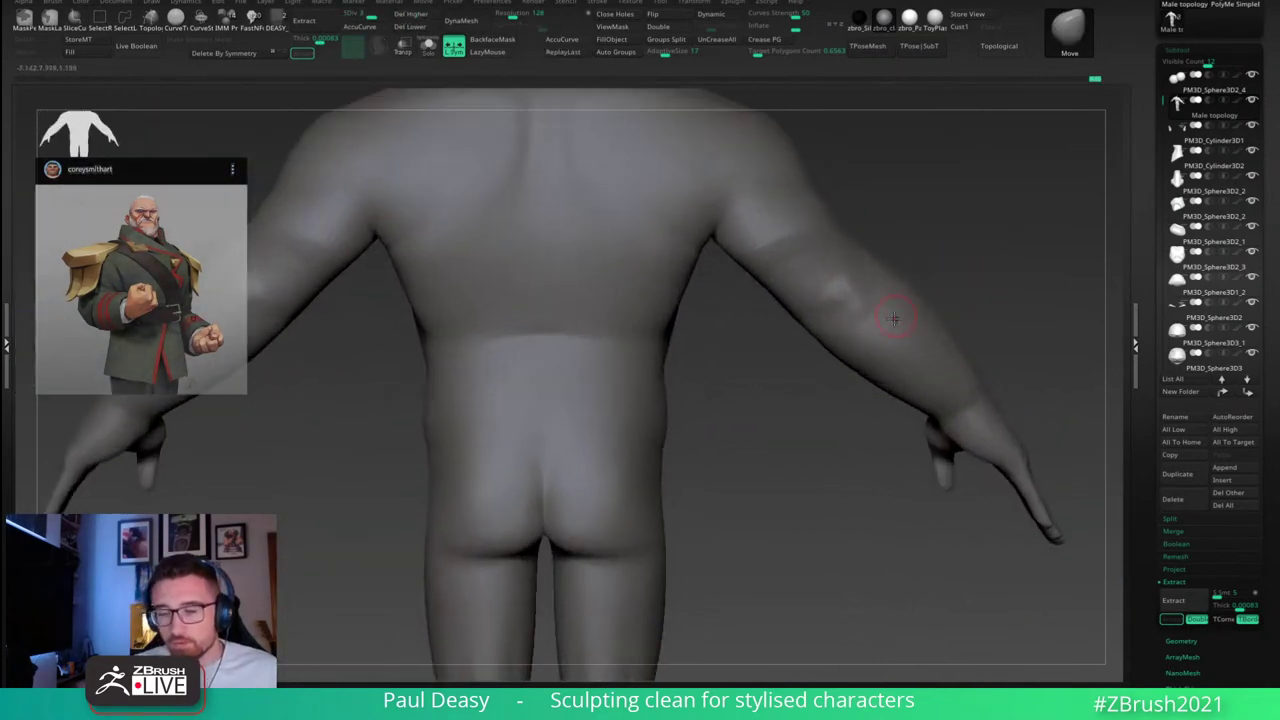
{"action": "mouse_move", "coordinate": [894, 318]}
{"action": "right_mouse_down"}
{"action": "mouse_move", "coordinate": [883, 248]}
{"action": "mouse_move", "coordinate": [848, 272]}
{"action": "mouse_move", "coordinate": [838, 338]}
{"action": "right_mouse_up"}
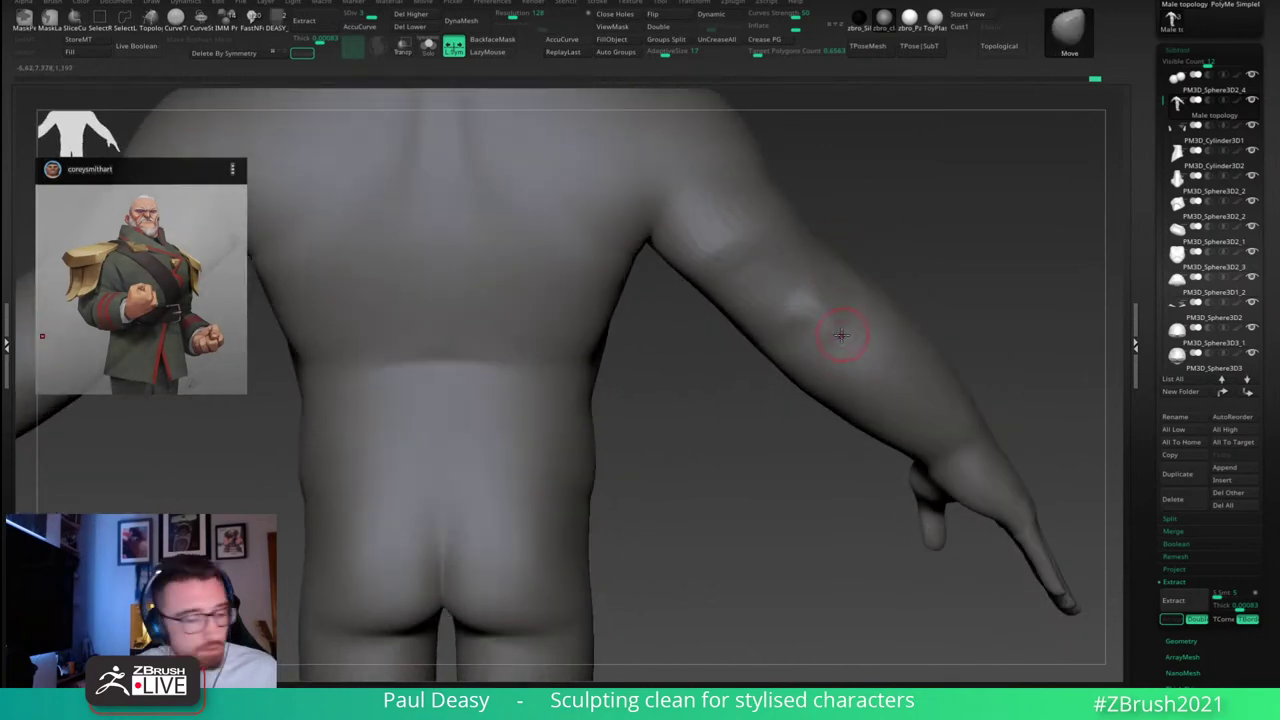
Step: Build up the elbow area on the back of the arm with ClayBuildup and blend it by smoothing
{"action": "key", "text": "b"}
{"action": "key", "text": "c"}
{"action": "key", "text": "b"}
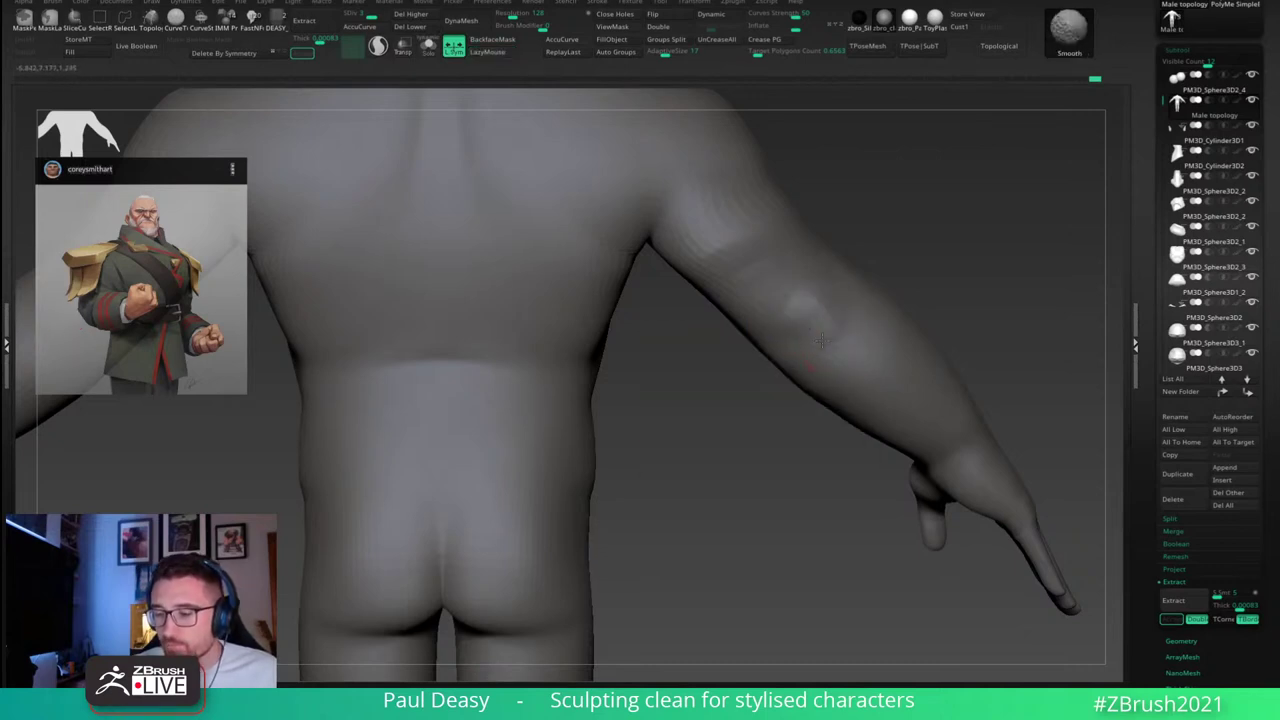
{"action": "left_click_drag", "start_coordinate": [946, 270], "coordinate": [946, 320], "text": "alt"}
Step: Refine the elbow and the outer contour of the upper arm from behind with the Move brush and light smoothing
{"action": "key", "text": "b"}
{"action": "key", "text": "m"}
{"action": "key", "text": "v"}
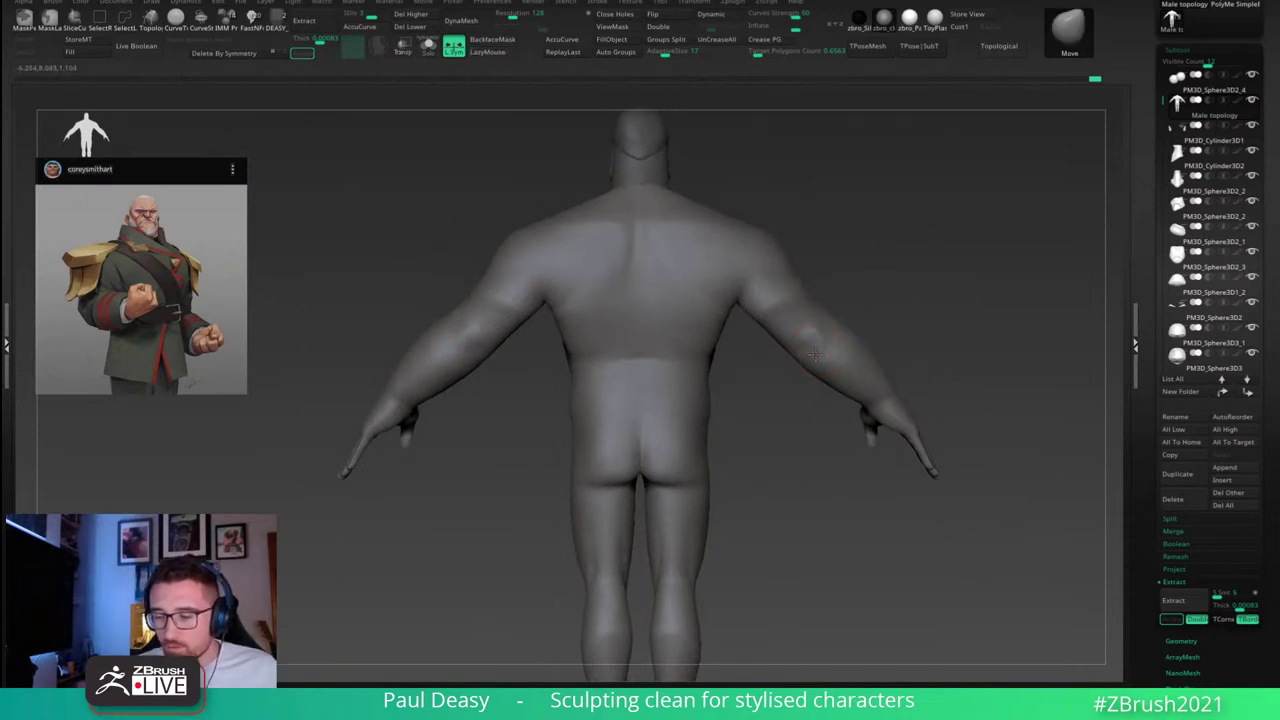
{"action": "key", "text": "shift"}
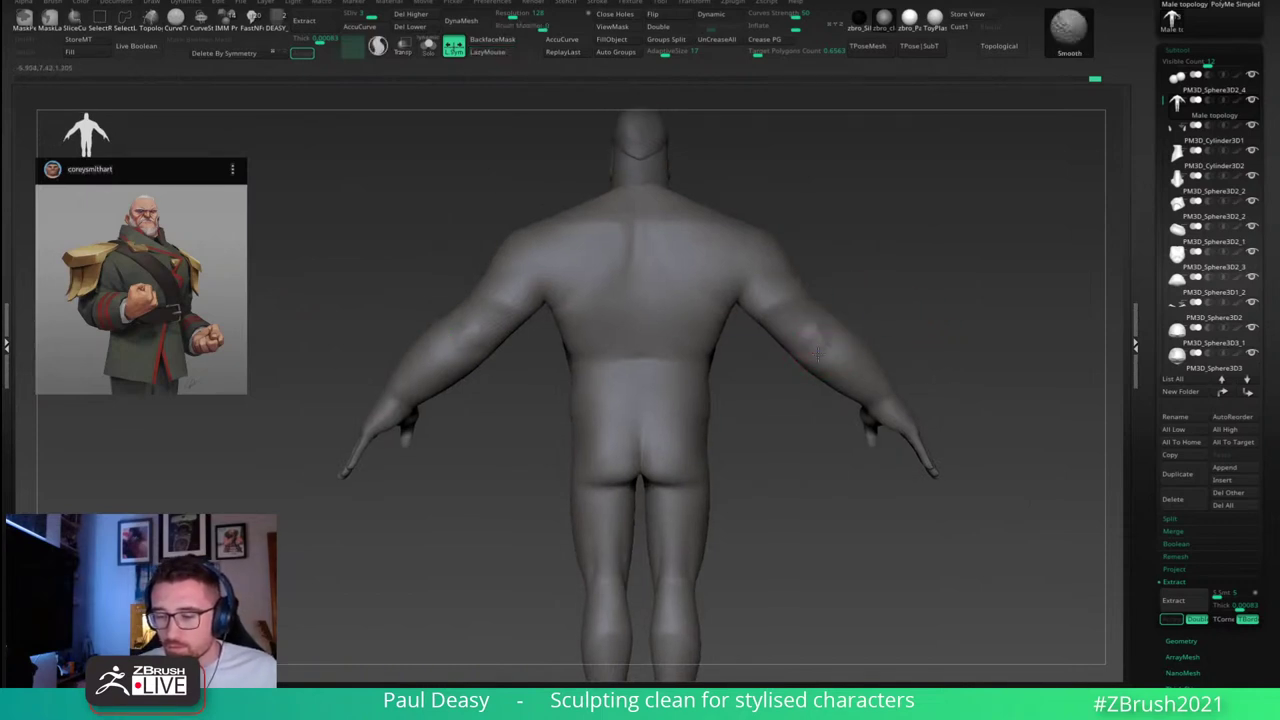
{"action": "mouse_move", "coordinate": [827, 351]}
{"action": "left_mouse_down", "text": "shift"}
{"action": "mouse_move", "coordinate": [818, 343]}
{"action": "mouse_move", "coordinate": [826, 350]}
{"action": "left_mouse_up", "text": "shift"}
{"action": "left_click_drag", "start_coordinate": [886, 309], "coordinate": [896, 311]}
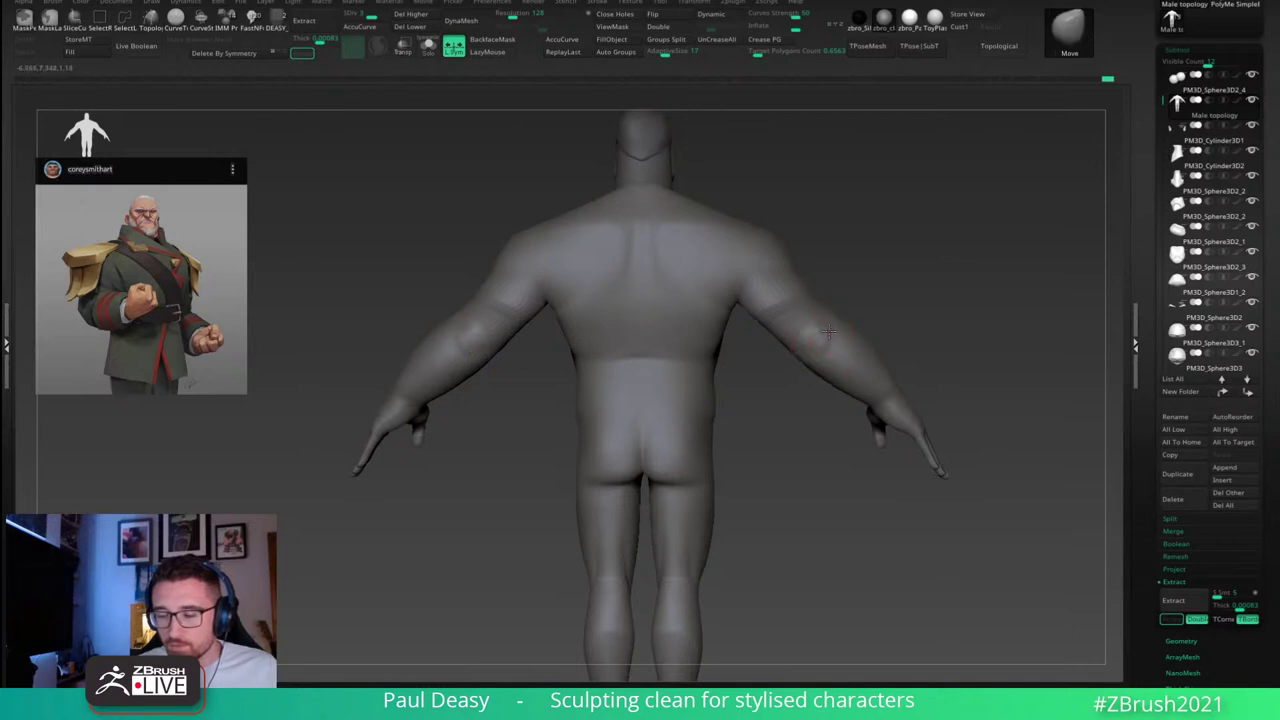
{"action": "right_click_drag", "start_coordinate": [828, 331], "coordinate": [799, 333]}
{"action": "key", "text": "shift"}
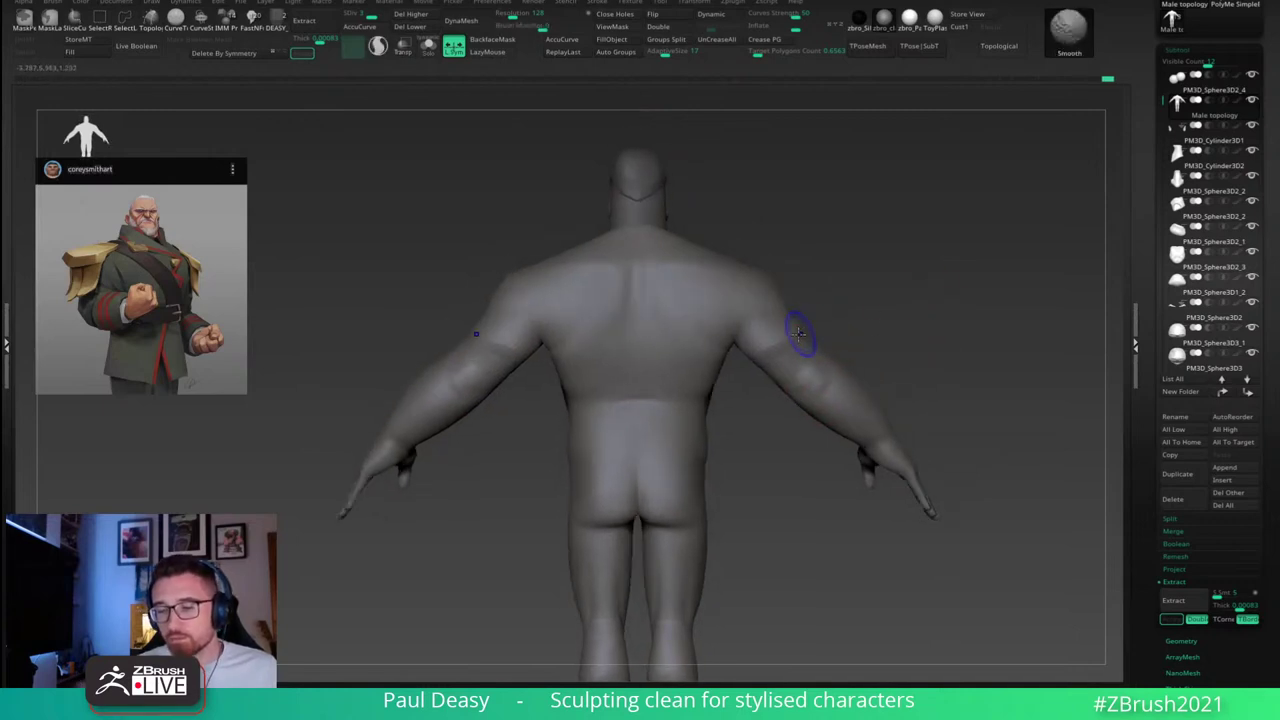
{"action": "mouse_move", "coordinate": [781, 314]}
{"action": "left_mouse_down"}
{"action": "mouse_move", "coordinate": [790, 358]}
{"action": "mouse_move", "coordinate": [970, 360]}
{"action": "mouse_move", "coordinate": [910, 385]}
{"action": "mouse_move", "coordinate": [829, 449]}
{"action": "left_mouse_up"}
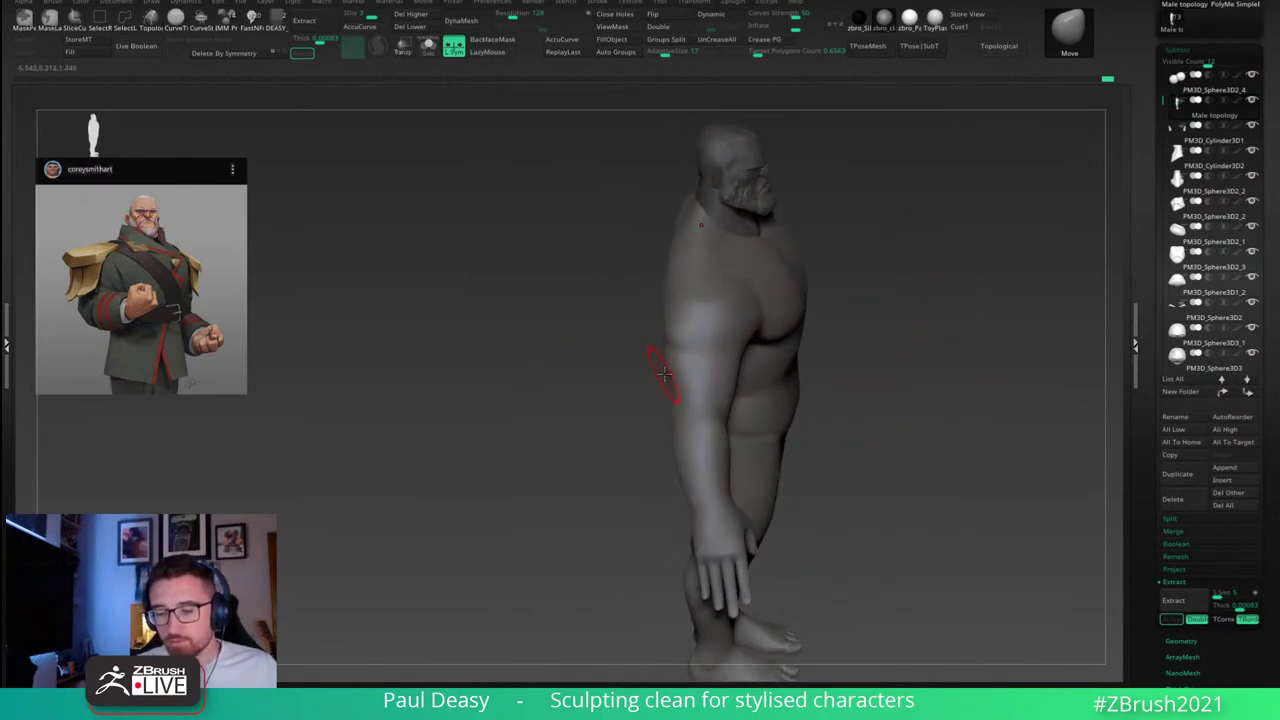
Step: Adjust the elbow and forearm profile from the side with a resized Move brush
{"action": "left_click_drag", "start_coordinate": [670, 425], "coordinate": [671, 450]}
{"action": "right_click", "coordinate": [671, 429]}
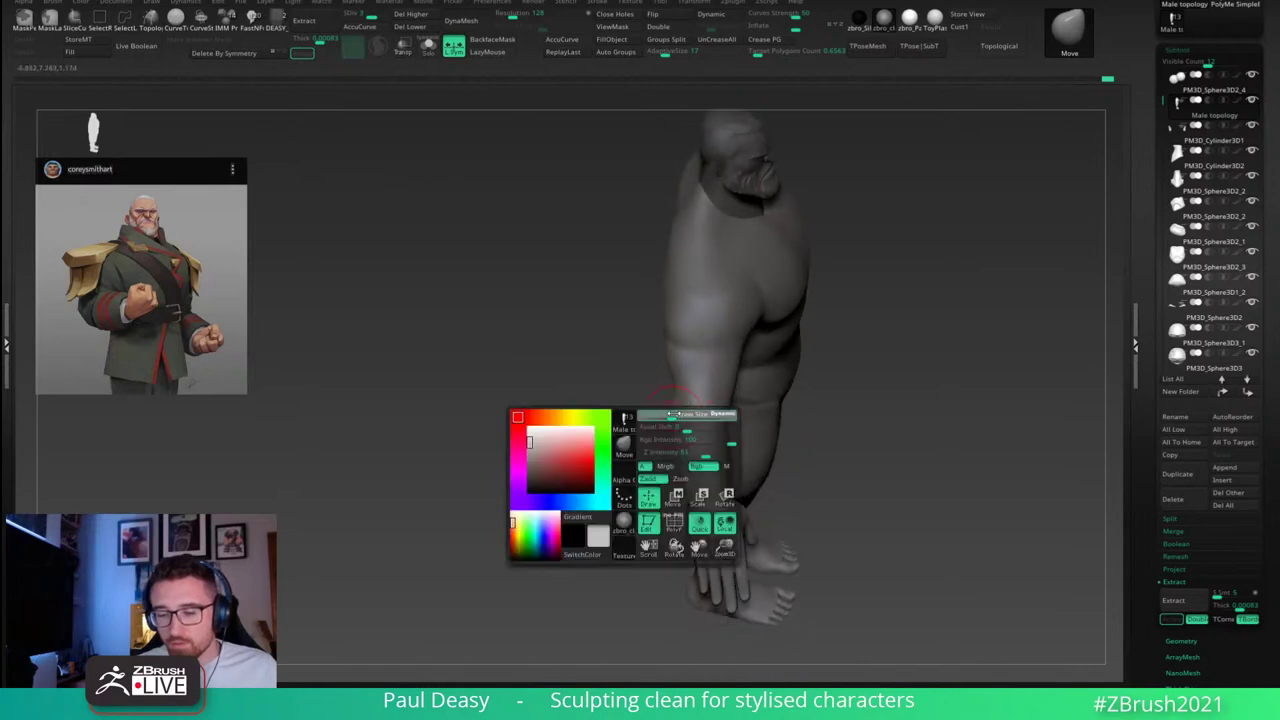
{"action": "right_click", "coordinate": [730, 394]}
{"action": "right_click_drag", "start_coordinate": [734, 384], "coordinate": [742, 358]}
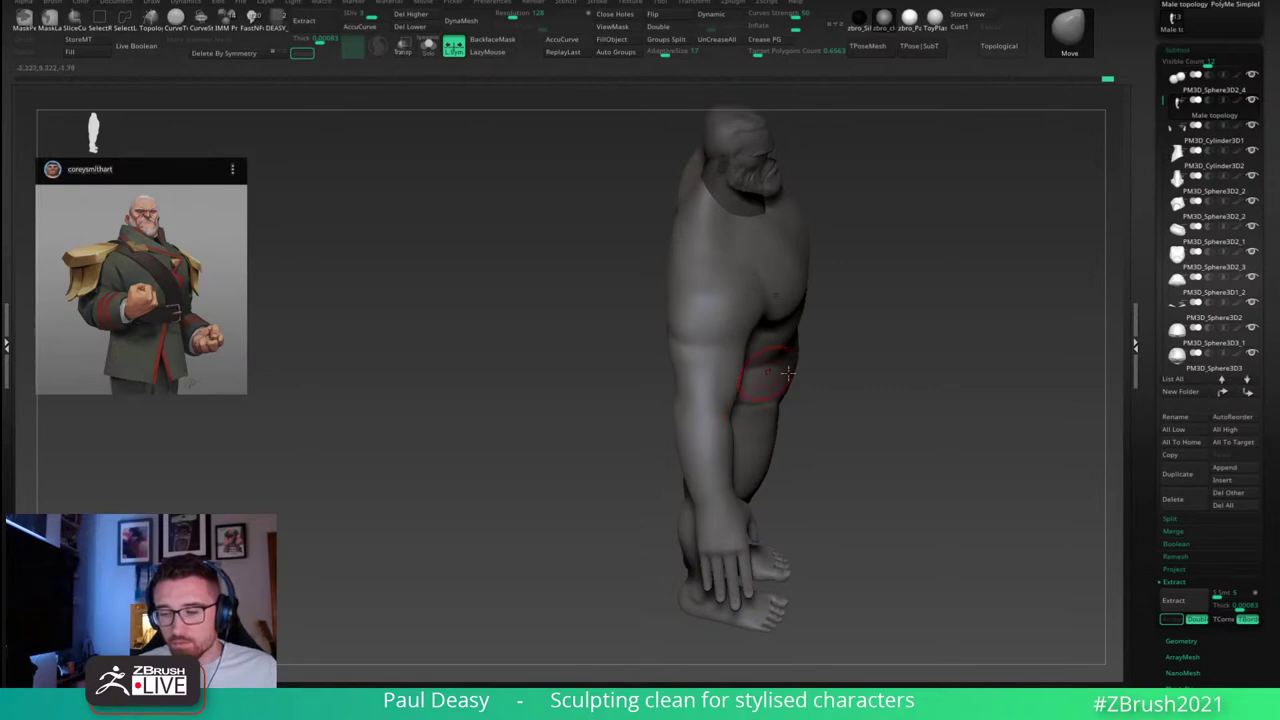
{"action": "left_click_drag", "start_coordinate": [872, 428], "coordinate": [846, 389]}
{"action": "right_click_drag", "start_coordinate": [846, 389], "coordinate": [786, 446], "text": "ctrl"}
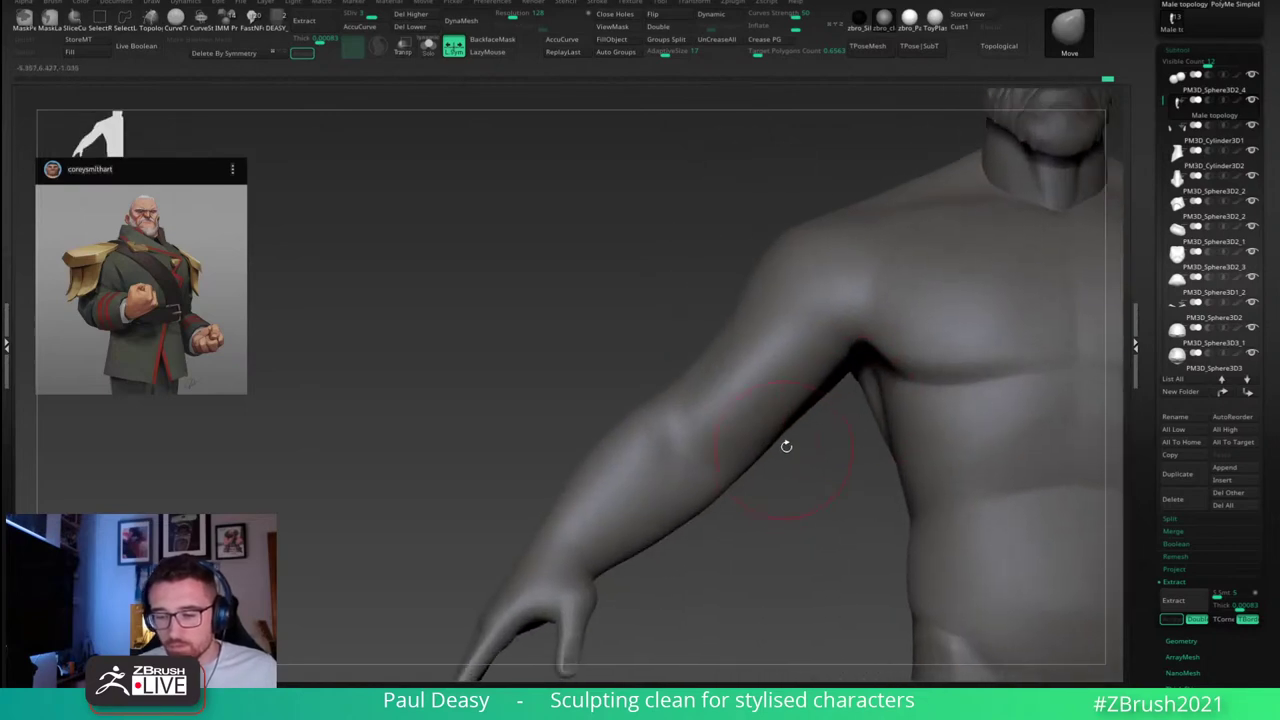
Step: Define the crease at the inner elbow where the biceps meets the forearm with the DamStandard brush
{"action": "key", "text": "b"}
{"action": "key", "text": "d"}
{"action": "key", "text": "s"}
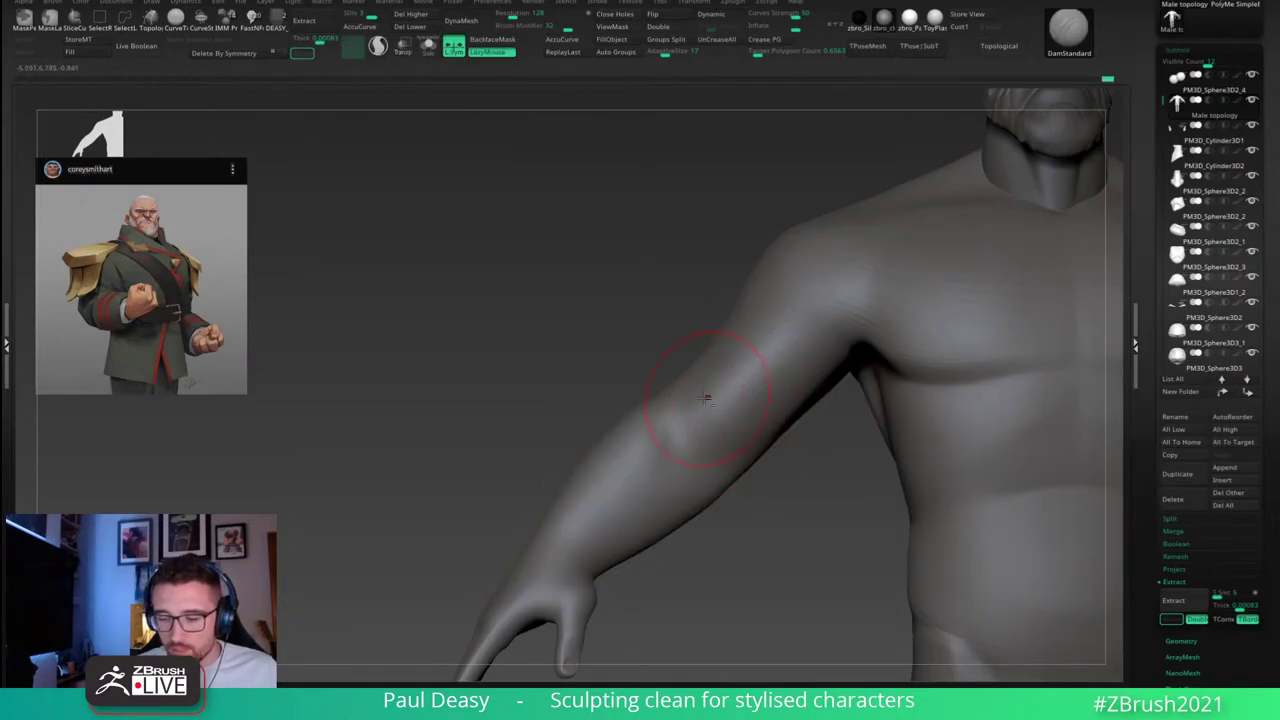
{"action": "right_click_drag", "start_coordinate": [773, 358], "coordinate": [891, 449]}
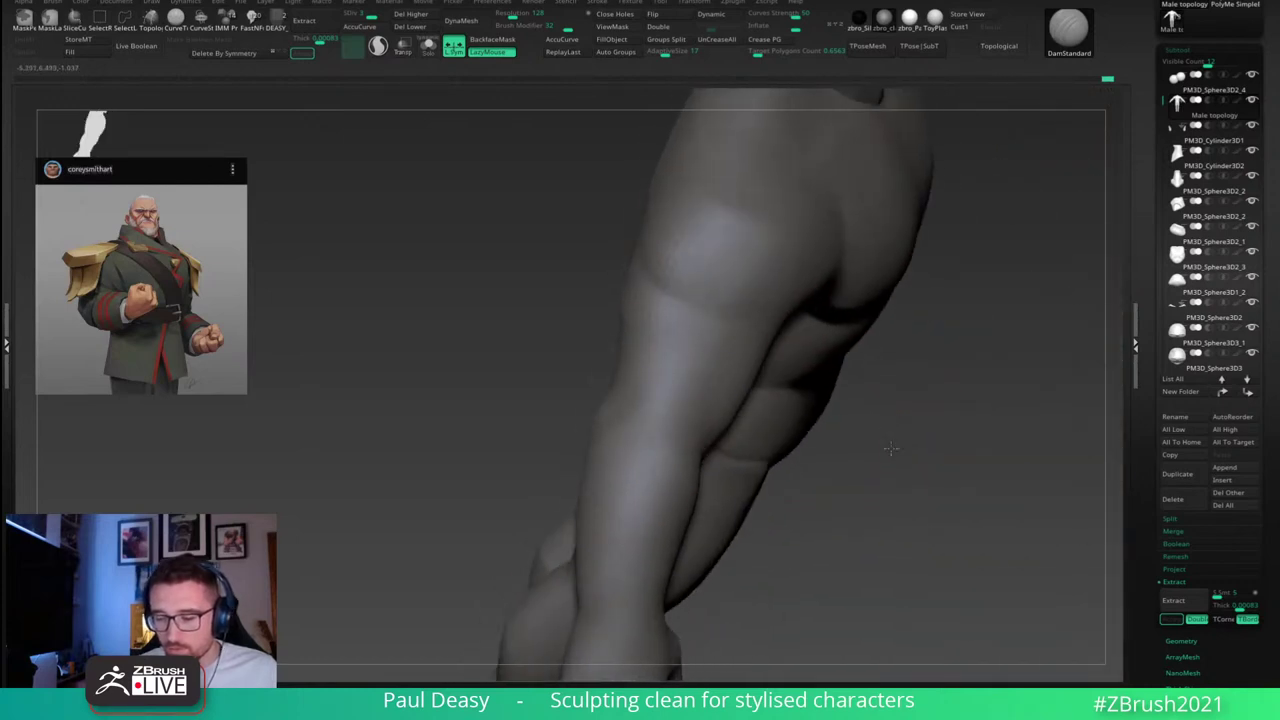
{"action": "left_click_drag", "start_coordinate": [890, 448], "coordinate": [705, 405]}
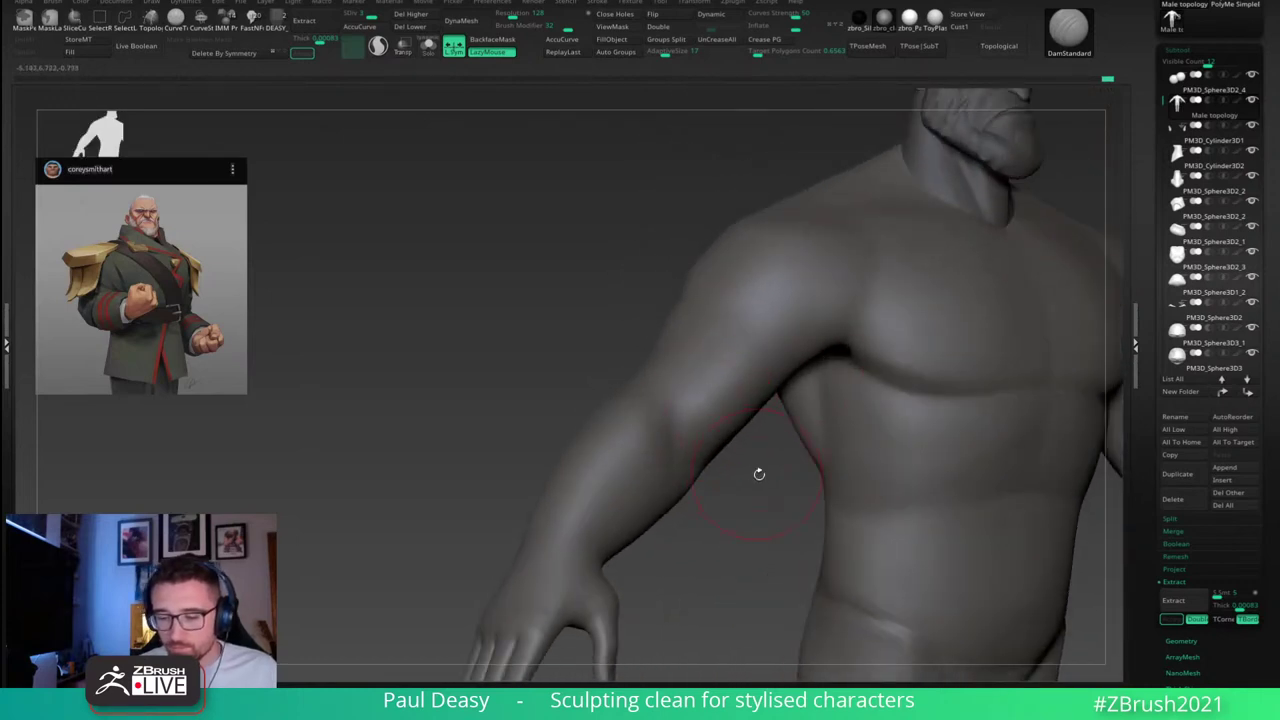
{"action": "left_click_drag", "start_coordinate": [759, 474], "coordinate": [785, 447]}
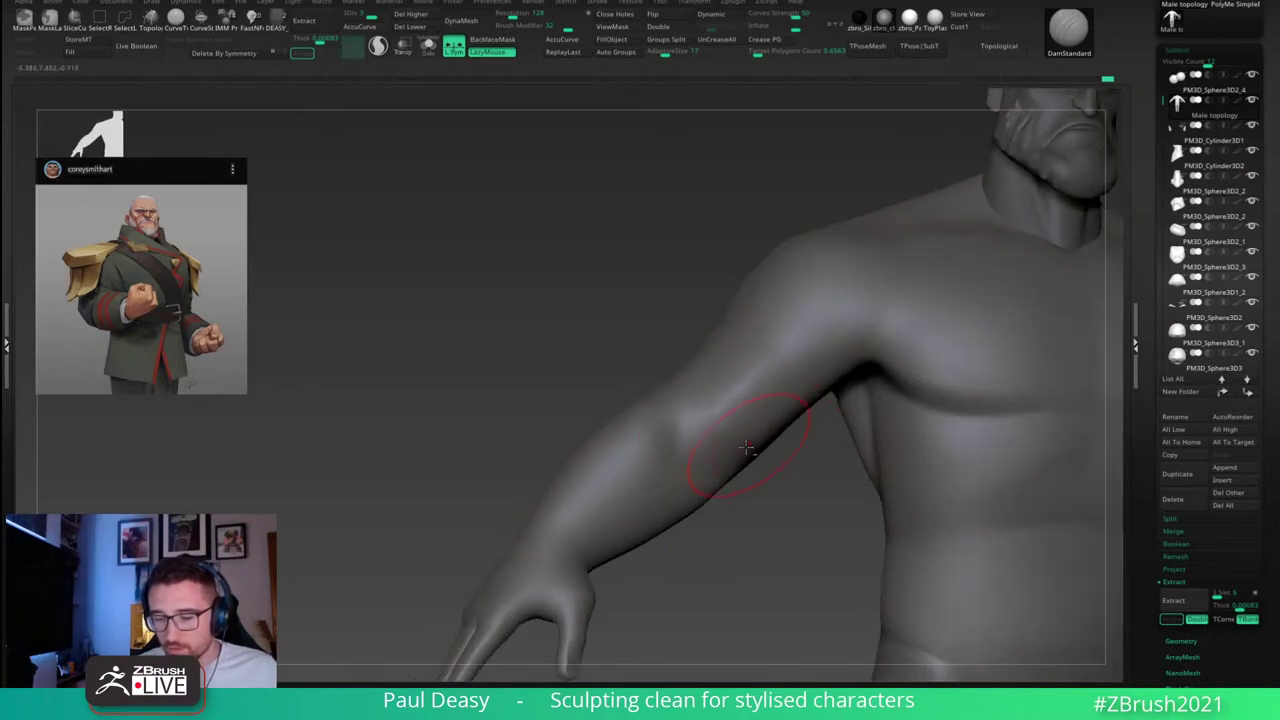
{"action": "right_click_drag", "start_coordinate": [750, 438], "coordinate": [736, 437]}
{"action": "left_click_drag", "start_coordinate": [694, 431], "coordinate": [692, 422]}
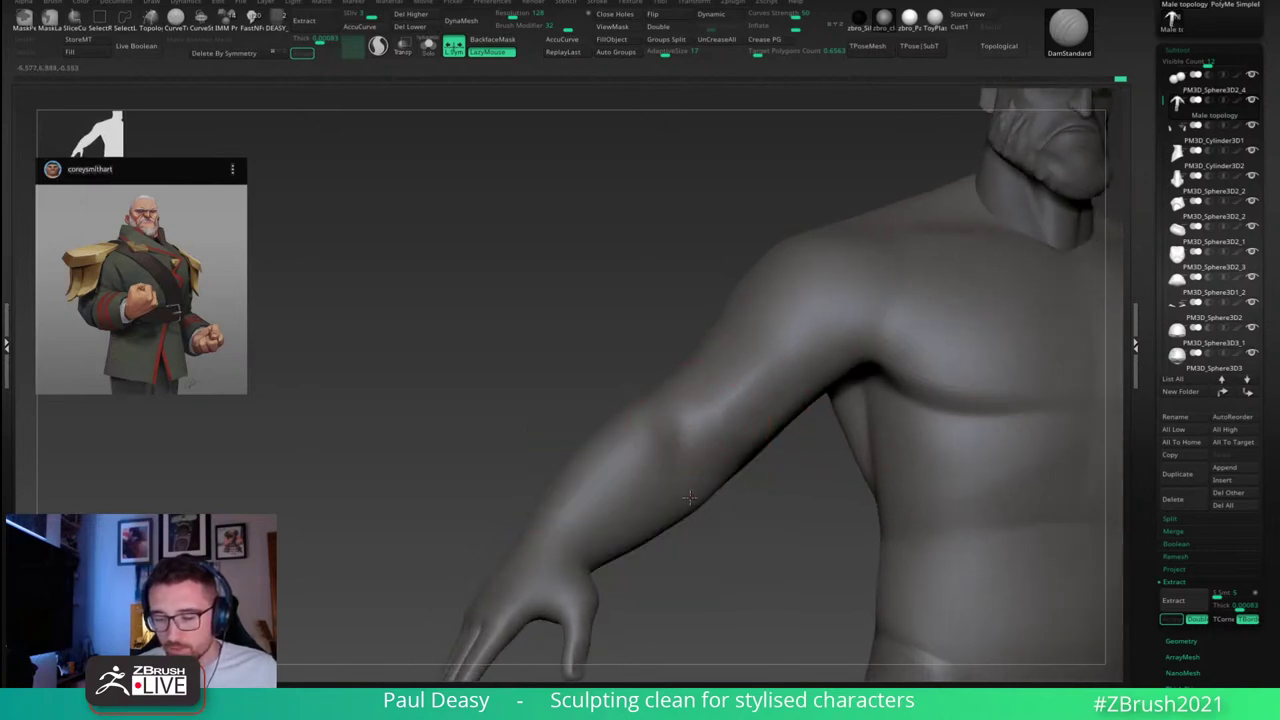
{"action": "right_click_drag", "start_coordinate": [705, 474], "coordinate": [780, 526]}
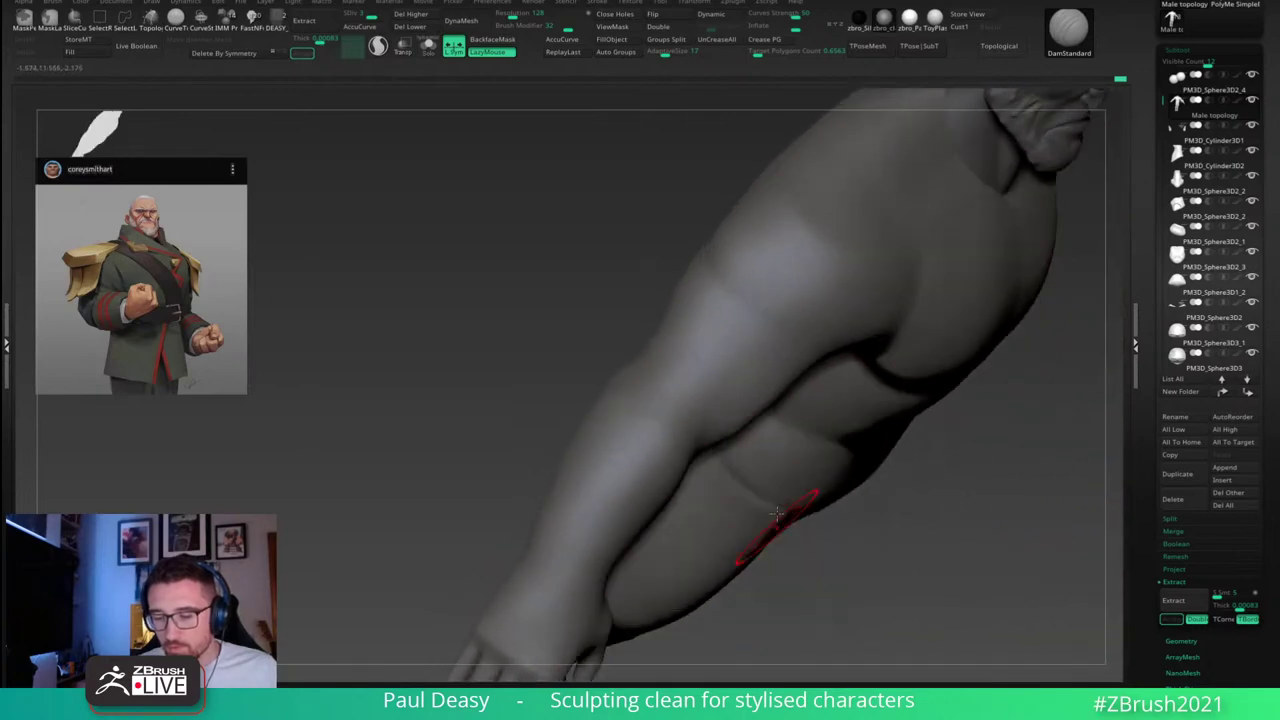
Step: Refine the underside contour of the upper arm and elbow with the Move brush and light smoothing
{"action": "key", "text": "b"}
{"action": "key", "text": "m"}
{"action": "key", "text": "v"}
{"action": "left_click_drag", "start_coordinate": [752, 415], "coordinate": [755, 420]}
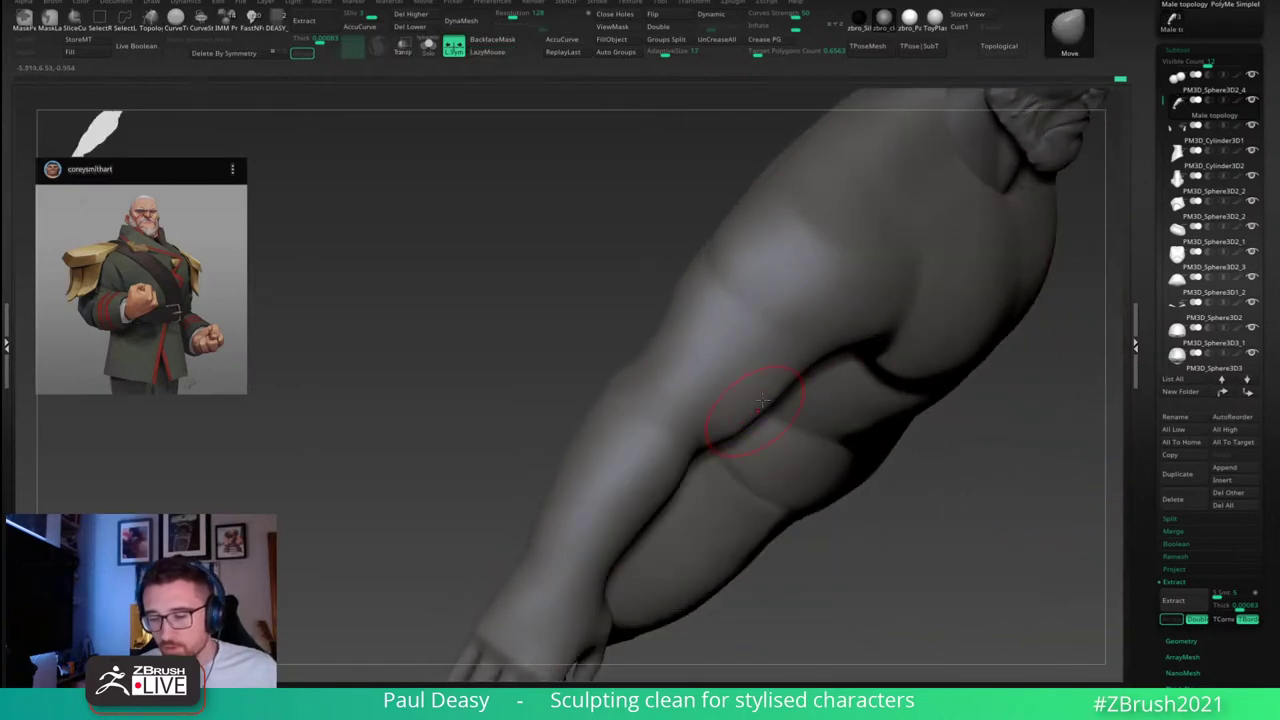
{"action": "left_click_drag", "start_coordinate": [943, 557], "coordinate": [835, 488]}
{"action": "left_click_drag", "start_coordinate": [969, 485], "coordinate": [828, 518]}
{"action": "left_click_drag", "start_coordinate": [709, 509], "coordinate": [670, 505]}
{"action": "right_click", "coordinate": [598, 488]}
{"action": "mouse_move", "coordinate": [625, 427]}
{"action": "left_mouse_down", "text": "shift"}
{"action": "mouse_move", "coordinate": [628, 412]}
{"action": "mouse_move", "coordinate": [655, 435]}
{"action": "mouse_move", "coordinate": [574, 486]}
{"action": "left_mouse_up", "text": "shift"}
{"action": "mouse_move", "coordinate": [1048, 400]}
{"action": "left_mouse_down", "text": "alt"}
{"action": "mouse_move", "coordinate": [957, 358]}
{"action": "mouse_move", "coordinate": [985, 378]}
{"action": "mouse_move", "coordinate": [923, 414]}
{"action": "left_mouse_up", "text": "alt"}
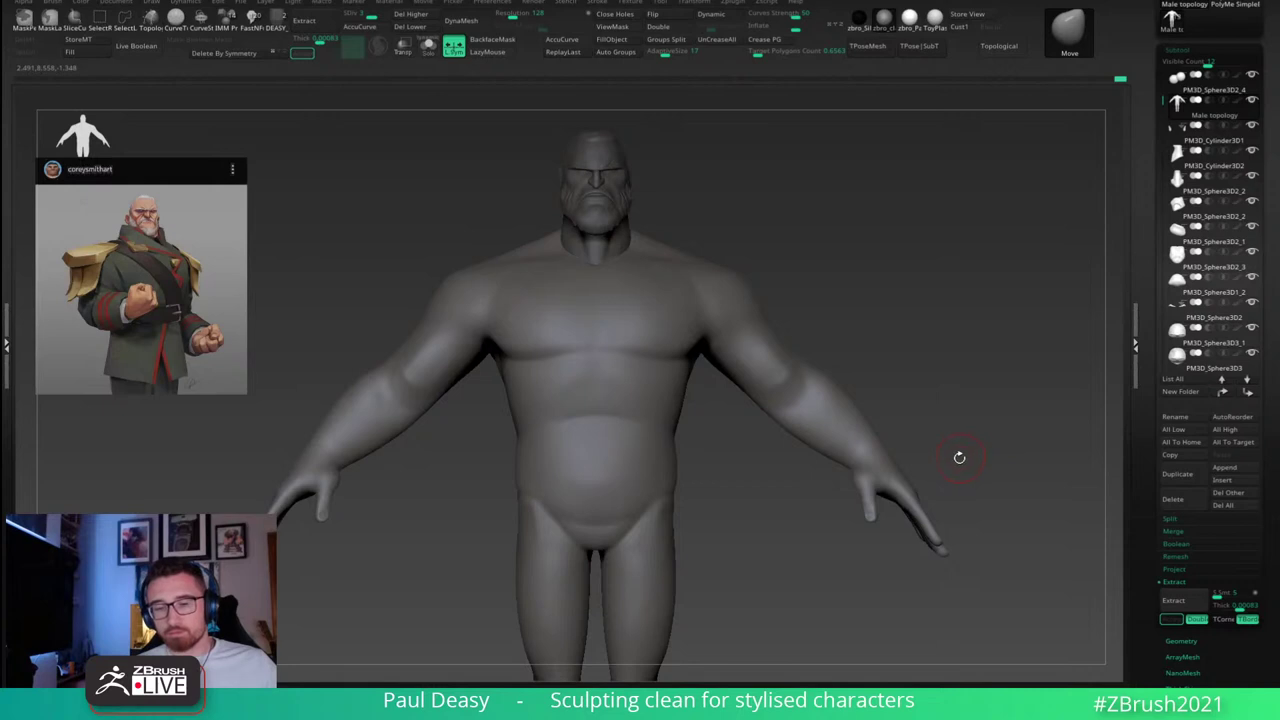
Step: Smooth the front of the elbow and the lower biceps so they blend into the forearm
{"action": "right_click_drag", "start_coordinate": [951, 395], "coordinate": [812, 385], "text": "ctrl"}
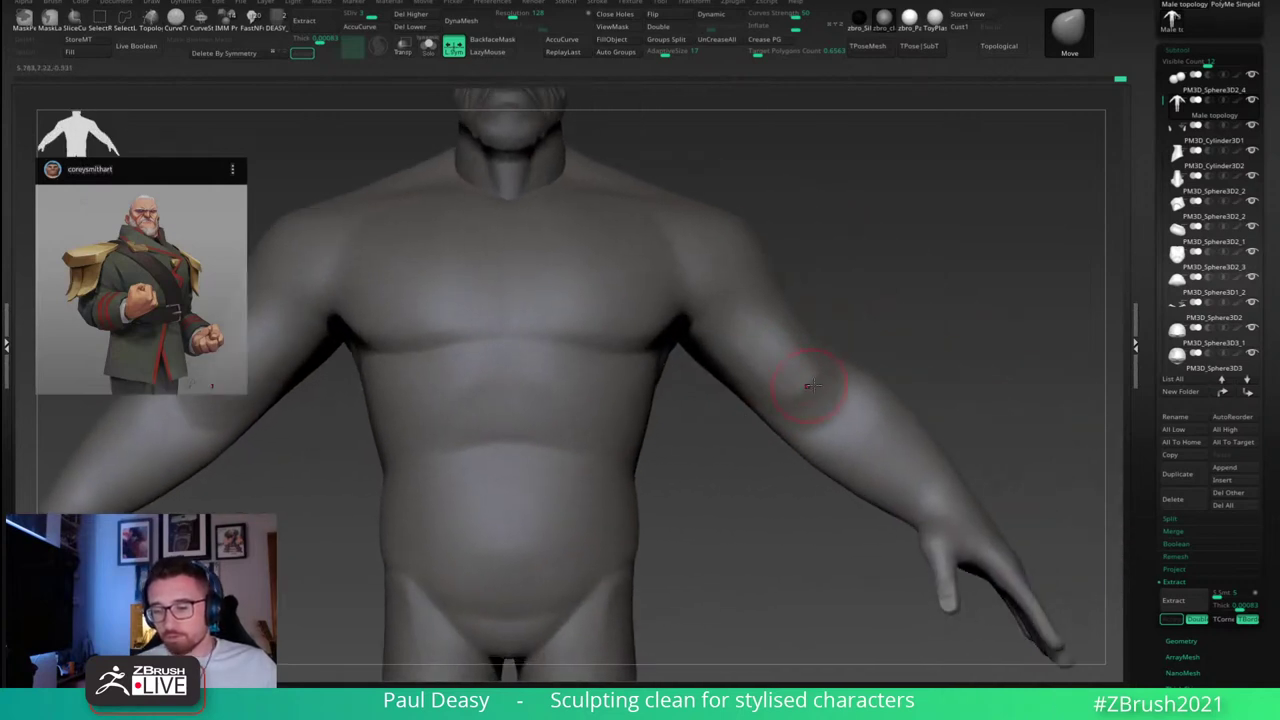
{"action": "mouse_move", "coordinate": [807, 392]}
{"action": "left_mouse_down", "text": "shift"}
{"action": "mouse_move", "coordinate": [826, 366]}
{"action": "mouse_move", "coordinate": [786, 342]}
{"action": "mouse_move", "coordinate": [831, 414]}
{"action": "mouse_move", "coordinate": [838, 376]}
{"action": "left_mouse_up", "text": "shift"}
{"action": "right_click_drag", "start_coordinate": [890, 321], "coordinate": [650, 340]}
{"action": "right_click_drag", "start_coordinate": [971, 352], "coordinate": [905, 100], "text": "alt"}
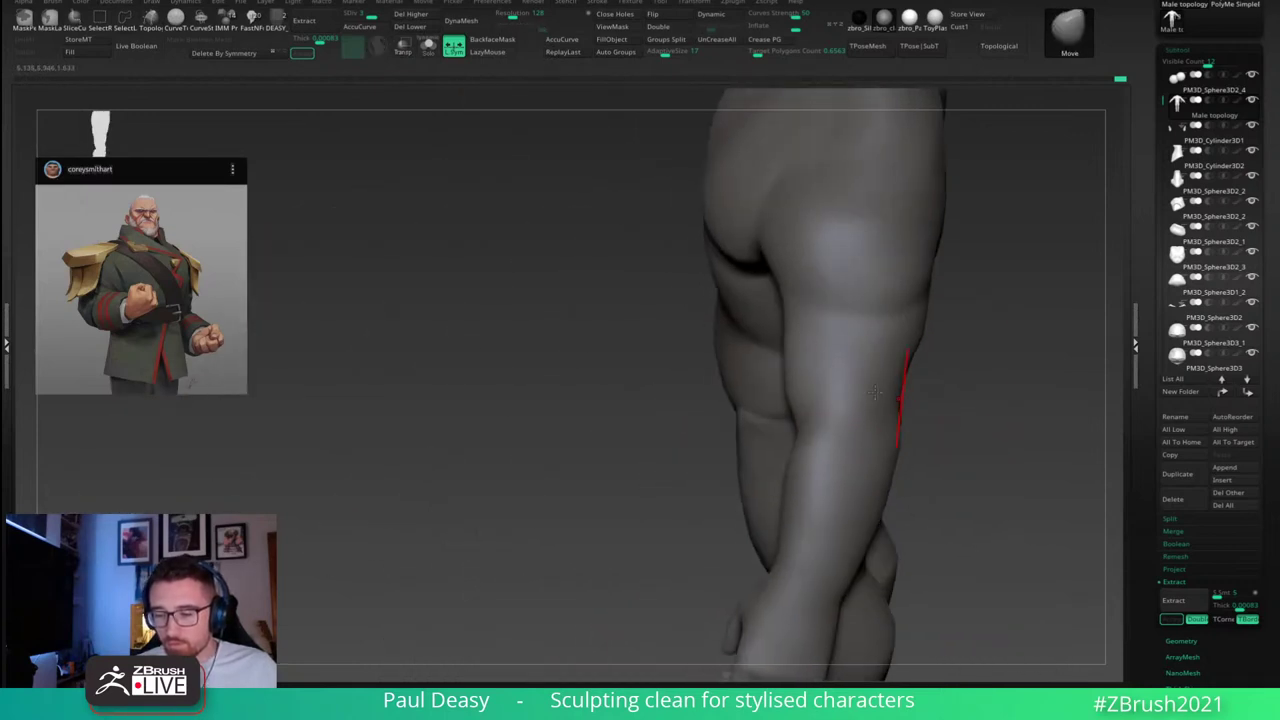
{"action": "mouse_move", "coordinate": [903, 386]}
{"action": "right_mouse_down", "text": "ctrl"}
{"action": "mouse_move", "coordinate": [838, 397]}
{"action": "mouse_move", "coordinate": [875, 363]}
{"action": "mouse_move", "coordinate": [937, 371]}
{"action": "right_mouse_up", "text": "ctrl"}
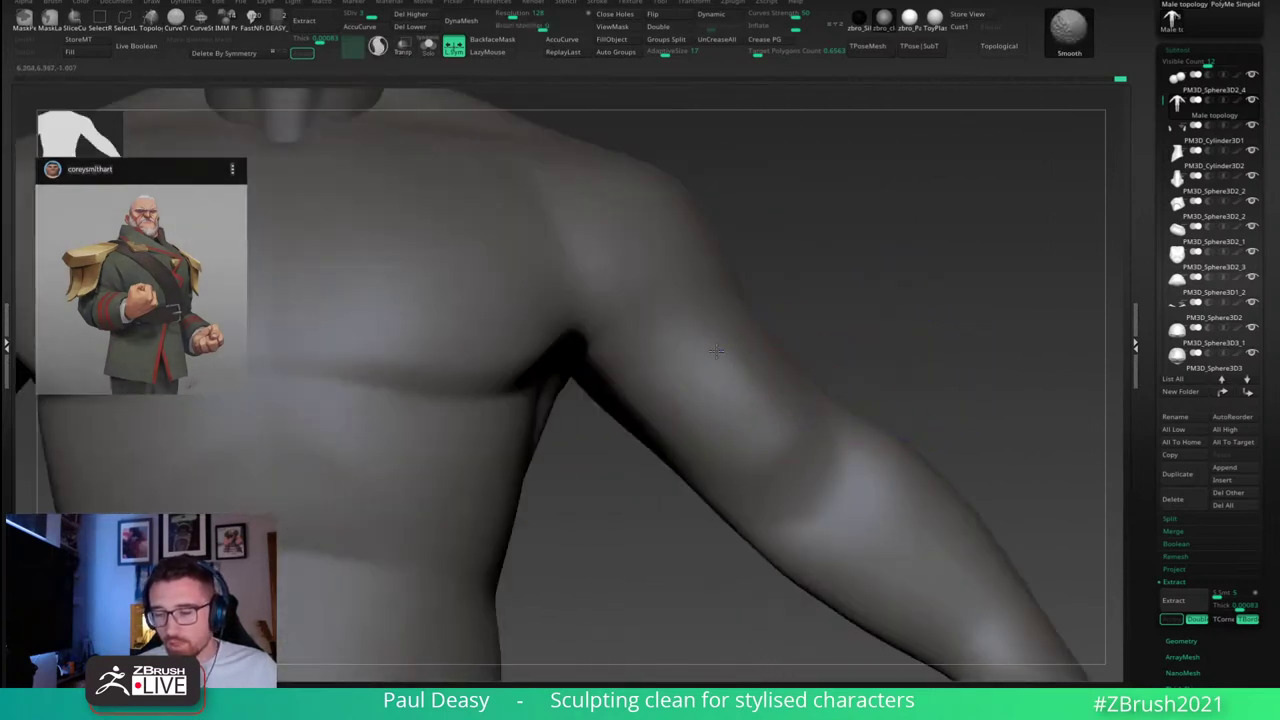
{"action": "mouse_move", "coordinate": [897, 342]}
{"action": "left_mouse_down"}
{"action": "mouse_move", "coordinate": [890, 286]}
{"action": "mouse_move", "coordinate": [957, 311]}
{"action": "mouse_move", "coordinate": [898, 325]}
{"action": "left_mouse_up"}
Step: Define the outer edge of the biceps on the upper arm with a resized DamStandard brush
{"action": "key", "text": "b"}
{"action": "key", "text": "d"}
{"action": "key", "text": "s"}
{"action": "key", "text": "space"}
{"action": "left_click", "coordinate": [775, 310]}
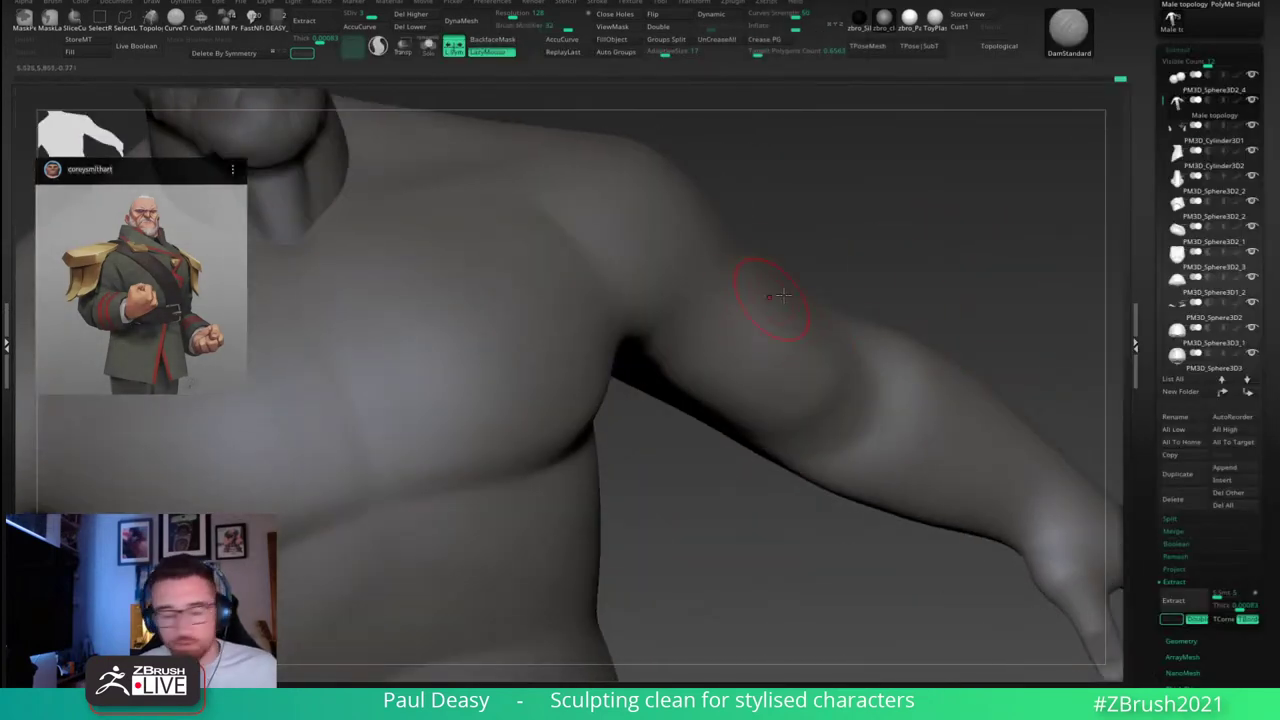
{"action": "key", "text": "shift"}
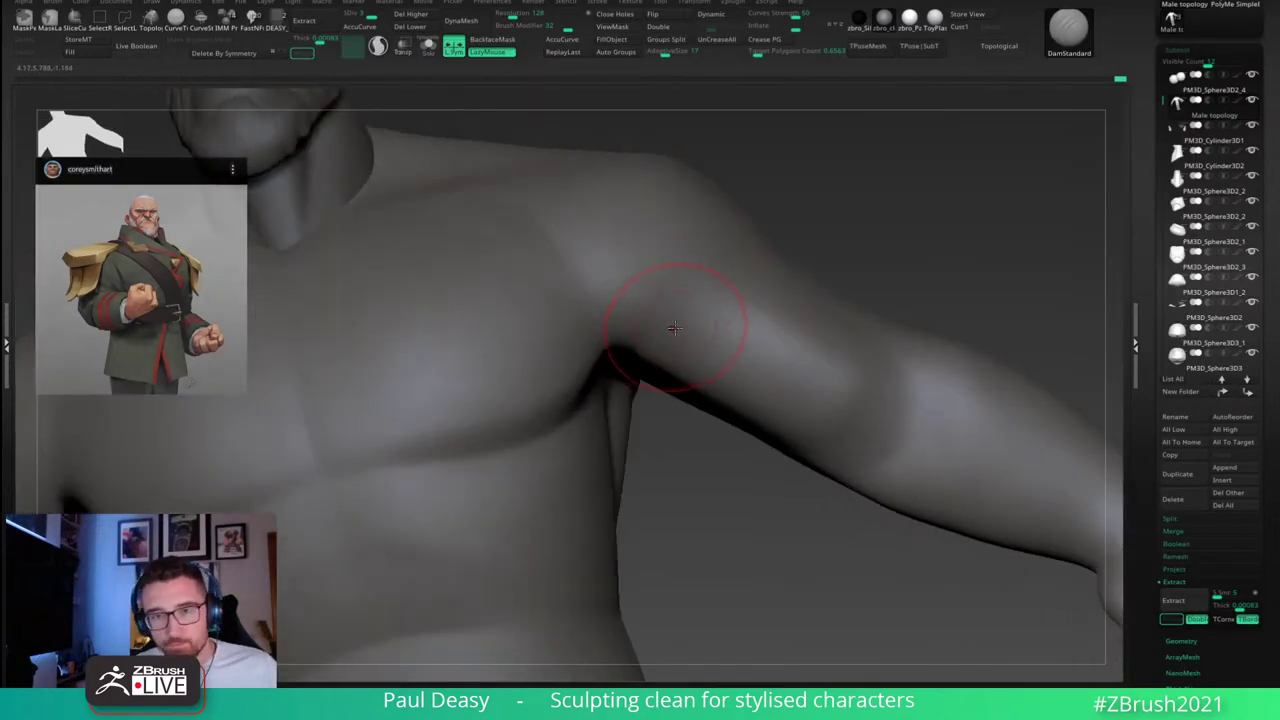
Step: Sharpen the transition between chest, deltoid and armpit with DamStandard at subdivision level 4 and soften it
{"action": "key", "text": "d"}
{"action": "right_click_drag", "start_coordinate": [675, 328], "coordinate": [677, 323]}
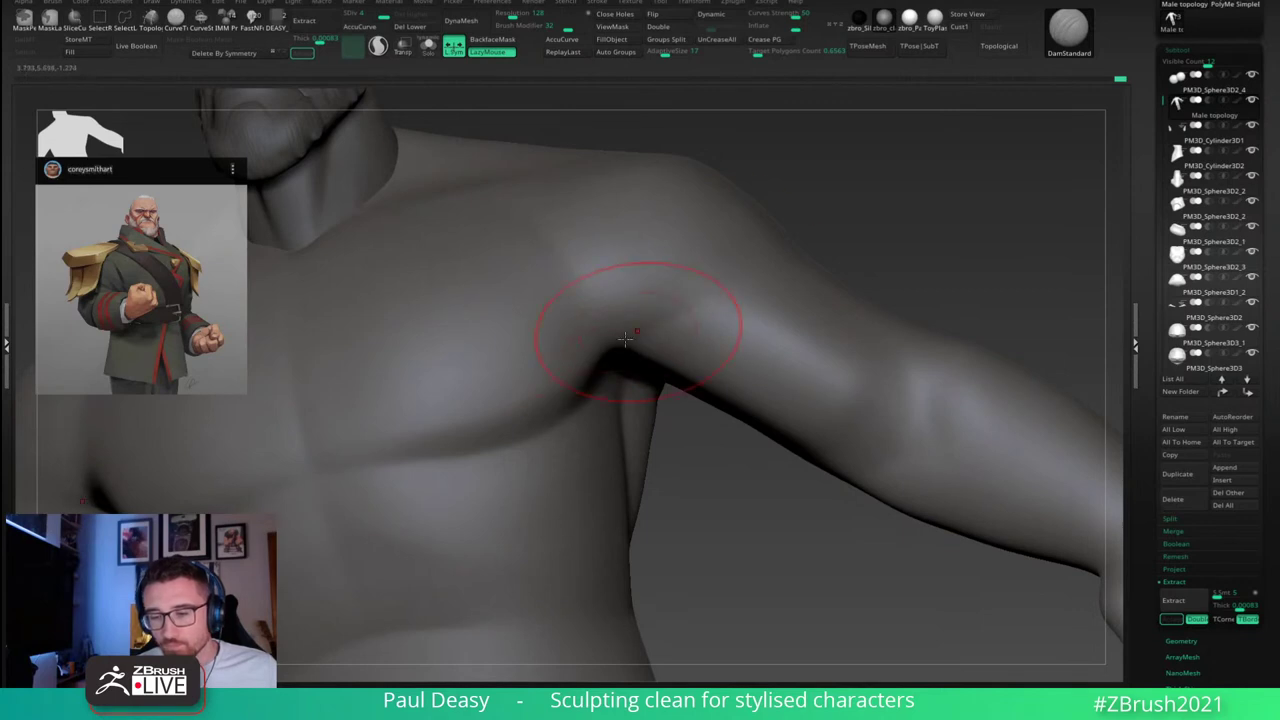
{"action": "mouse_move", "coordinate": [660, 316]}
{"action": "left_mouse_down"}
{"action": "mouse_move", "coordinate": [650, 328]}
{"action": "mouse_move", "coordinate": [673, 316]}
{"action": "left_mouse_up"}
{"action": "mouse_move", "coordinate": [868, 254]}
{"action": "left_mouse_down"}
{"action": "mouse_move", "coordinate": [786, 286]}
{"action": "mouse_move", "coordinate": [740, 285]}
{"action": "left_mouse_up"}
{"action": "mouse_move", "coordinate": [820, 260]}
{"action": "right_mouse_down"}
{"action": "mouse_move", "coordinate": [757, 346]}
{"action": "mouse_move", "coordinate": [758, 271]}
{"action": "right_mouse_up"}
{"action": "mouse_move", "coordinate": [661, 310]}
{"action": "right_mouse_down", "text": "shift"}
{"action": "mouse_move", "coordinate": [846, 274]}
{"action": "mouse_move", "coordinate": [857, 292]}
{"action": "mouse_move", "coordinate": [771, 297]}
{"action": "right_mouse_up", "text": "shift"}
Step: Nudge the front of the deltoid towards the armpit with the Move brush, undoing the first stroke
{"action": "key", "text": "b"}
{"action": "key", "text": "m"}
{"action": "key", "text": "v"}
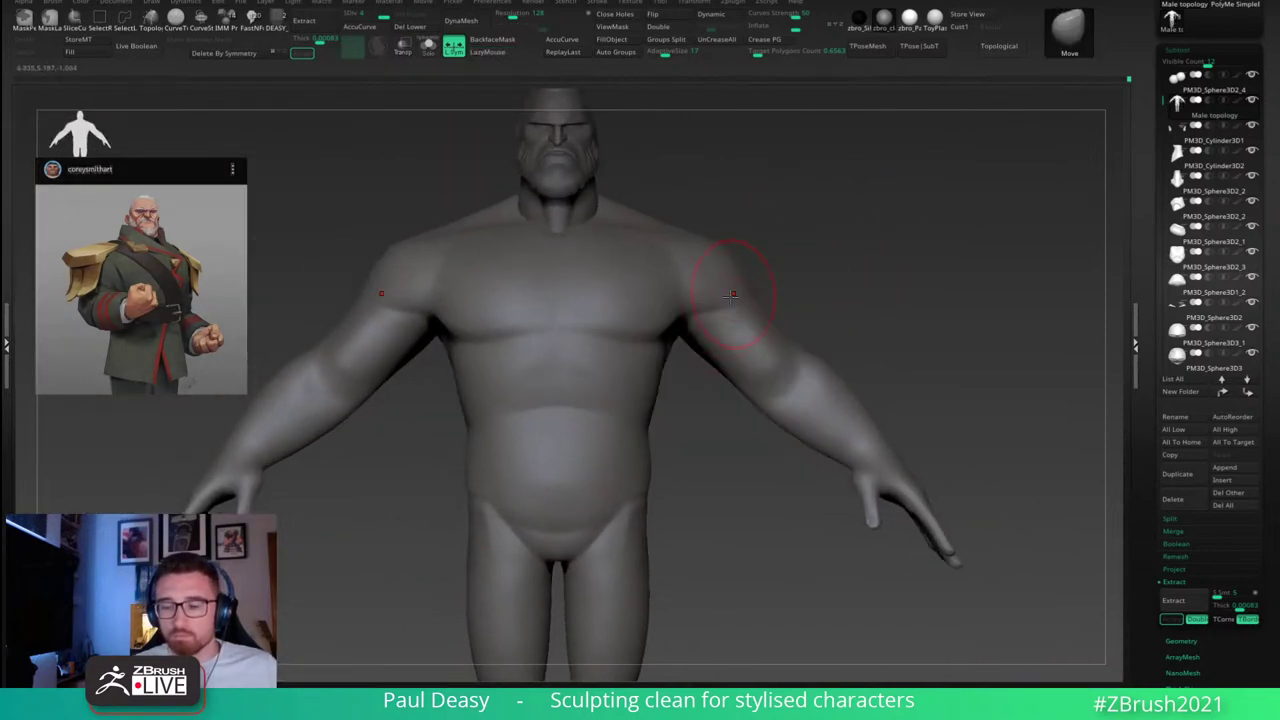
{"action": "left_click_drag", "start_coordinate": [723, 318], "coordinate": [708, 320]}
{"action": "key", "text": "ctrl+z"}
{"action": "mouse_move", "coordinate": [707, 318]}
{"action": "right_mouse_down"}
{"action": "mouse_move", "coordinate": [742, 312]}
{"action": "mouse_move", "coordinate": [733, 289]}
{"action": "mouse_move", "coordinate": [722, 293]}
{"action": "right_mouse_up"}
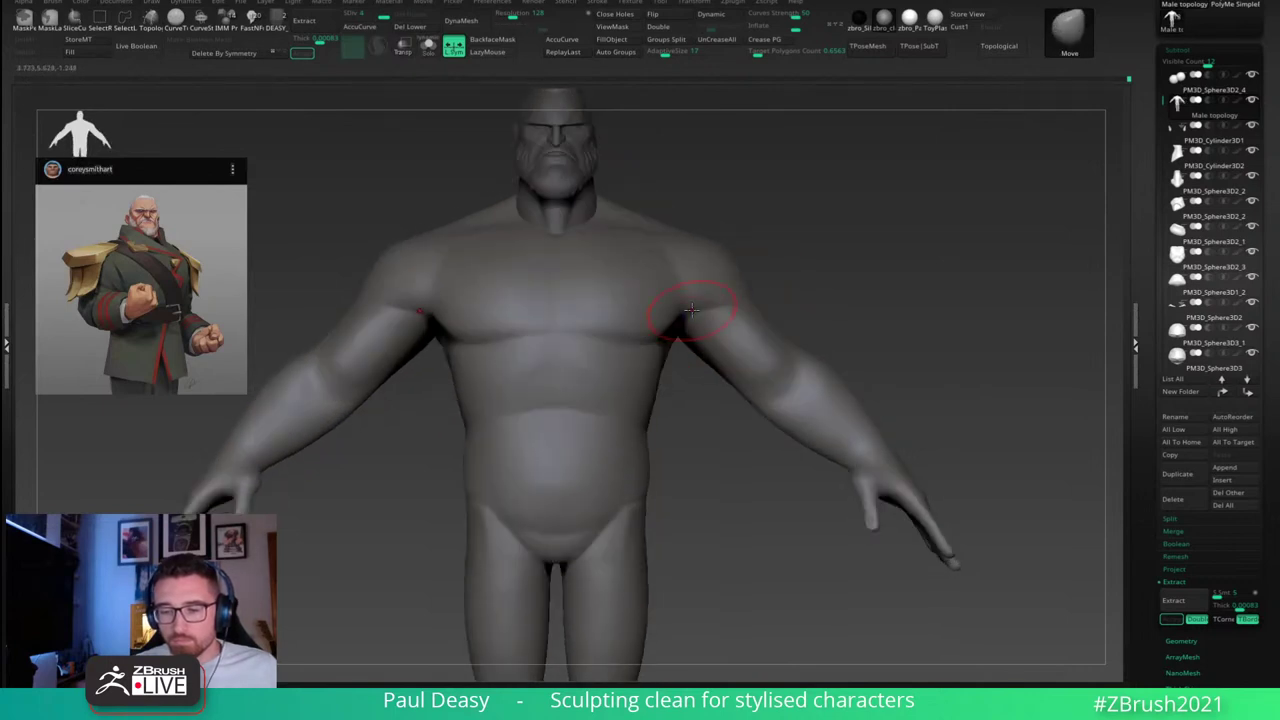
Step: Smooth the armpit and inner elbow at subdivision level 2 and return to level 3
{"action": "right_click", "coordinate": [691, 310]}
{"action": "key", "text": "shift+d"}
{"action": "key", "text": "shift+d"}
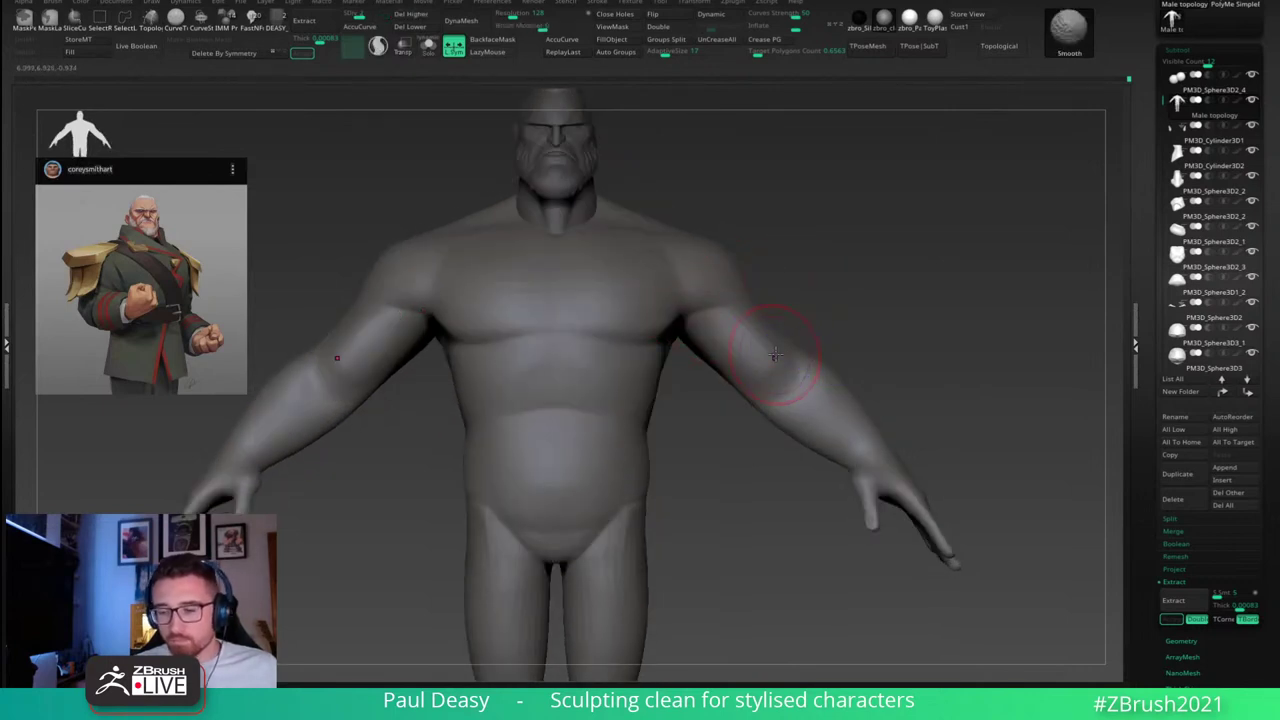
{"action": "right_click", "coordinate": [772, 350]}
{"action": "key", "text": "d"}
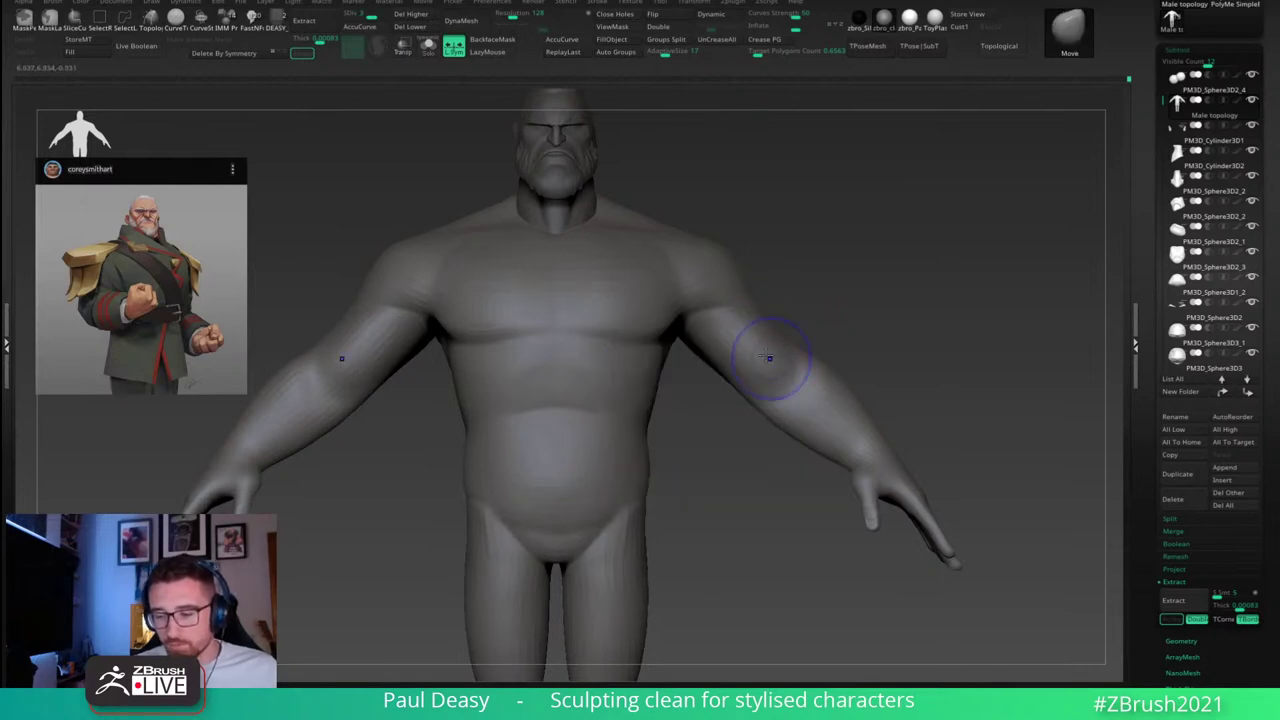
{"action": "right_click_drag", "start_coordinate": [831, 334], "coordinate": [932, 368], "text": "ctrl"}
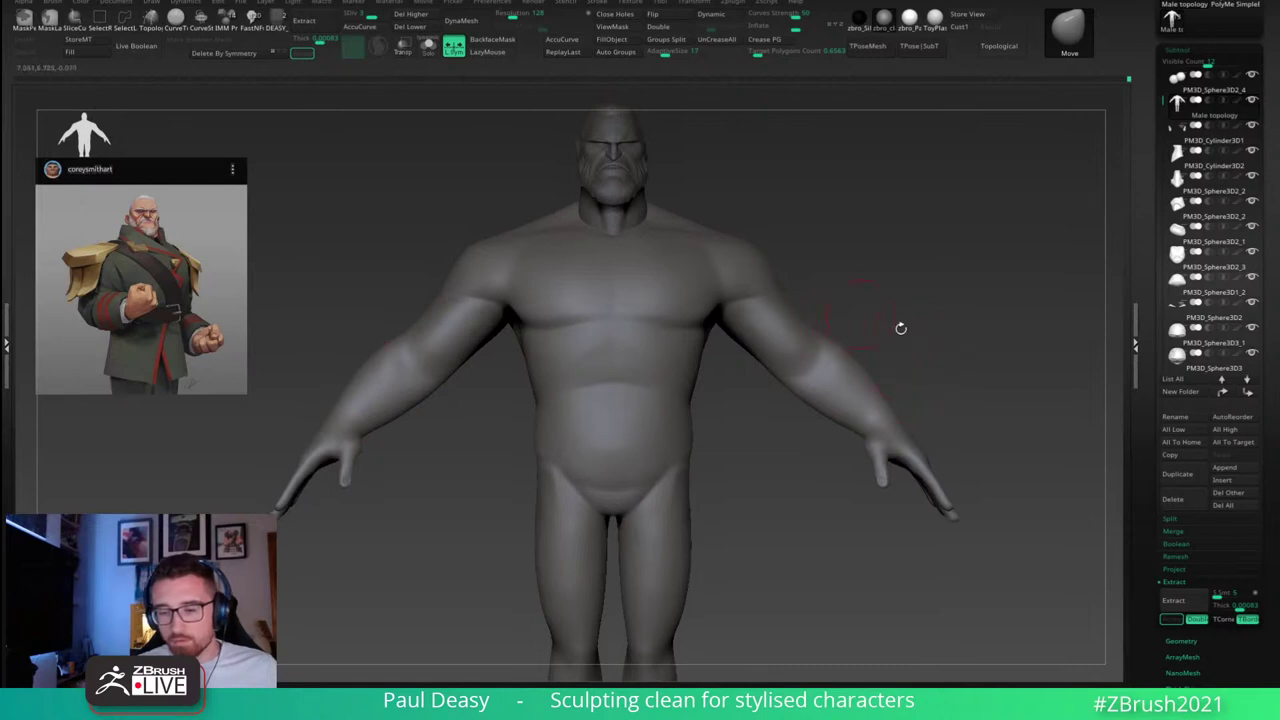
Step: Adjust the waist and hip silhouette from the front with an enlarged Move brush
{"action": "right_click_drag", "start_coordinate": [900, 328], "coordinate": [735, 375]}
{"action": "right_click", "coordinate": [686, 361]}
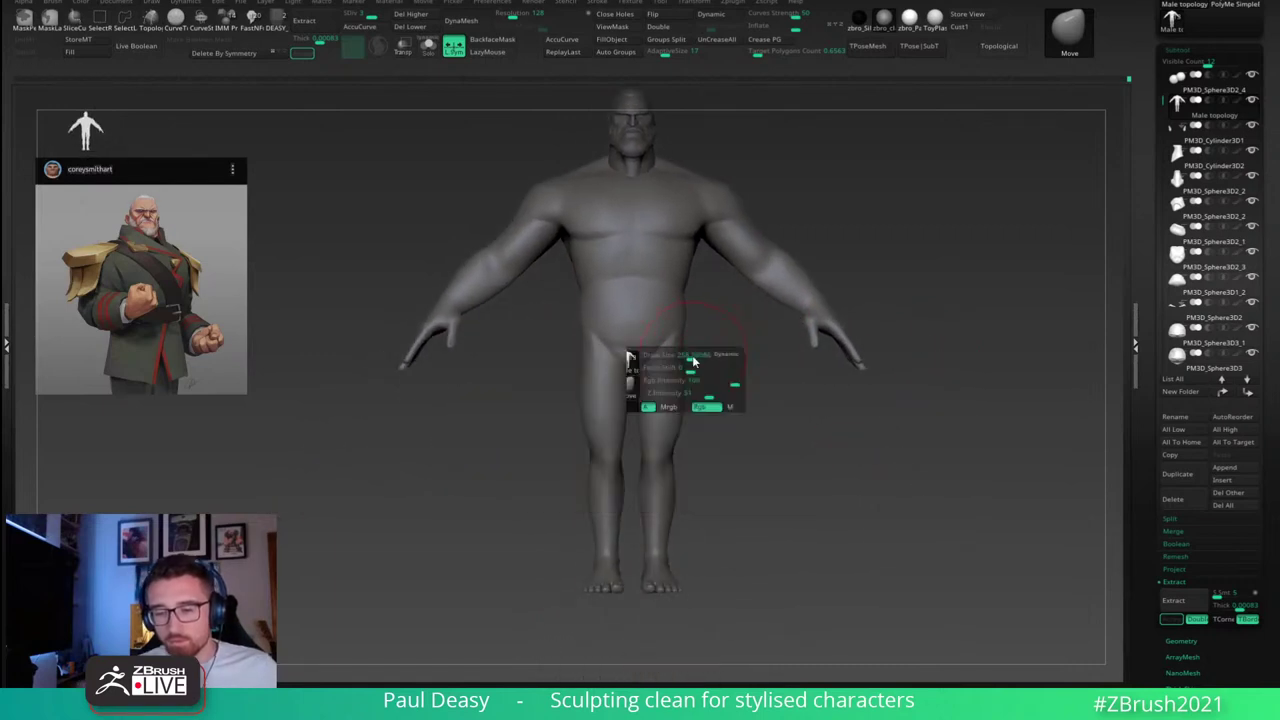
{"action": "left_click_drag", "start_coordinate": [682, 362], "coordinate": [691, 363]}
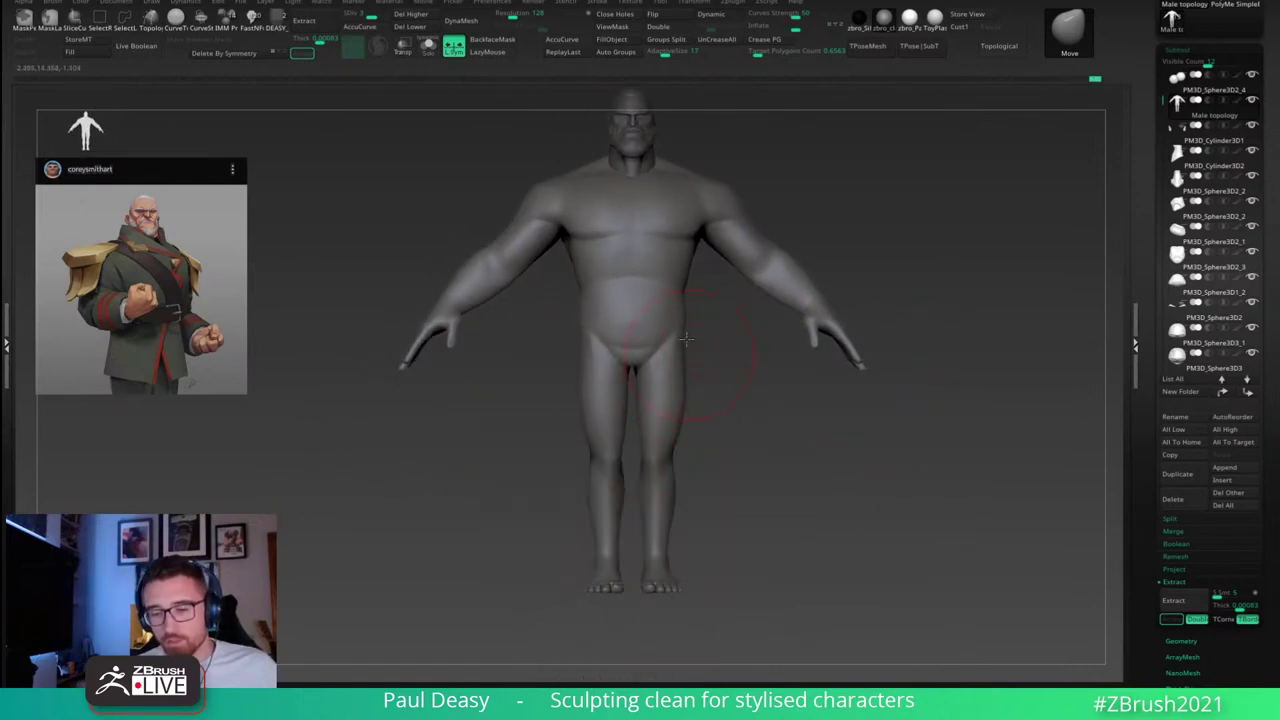
{"action": "left_click_drag", "start_coordinate": [680, 318], "coordinate": [686, 287]}
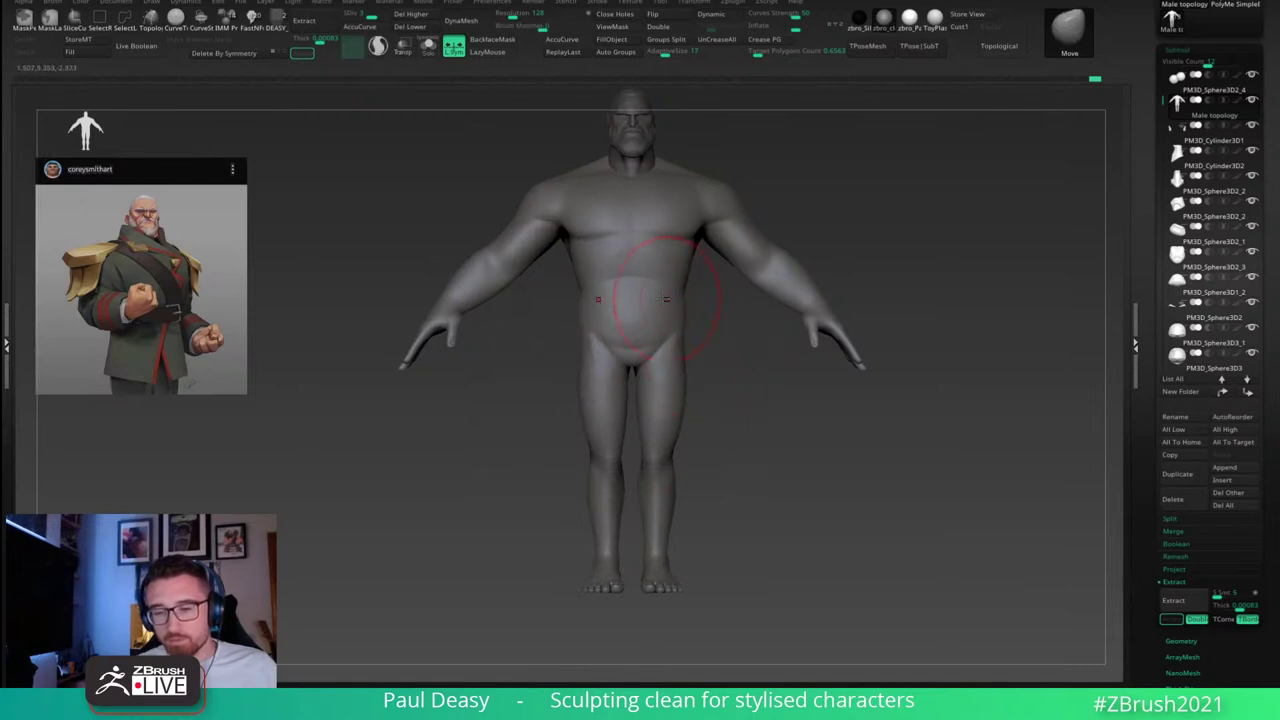
{"action": "mouse_move", "coordinate": [707, 382]}
{"action": "left_mouse_down", "text": "alt"}
{"action": "mouse_move", "coordinate": [700, 366]}
{"action": "mouse_move", "coordinate": [734, 446]}
{"action": "mouse_move", "coordinate": [722, 440]}
{"action": "left_mouse_up", "text": "alt"}
{"action": "right_click", "coordinate": [723, 438]}
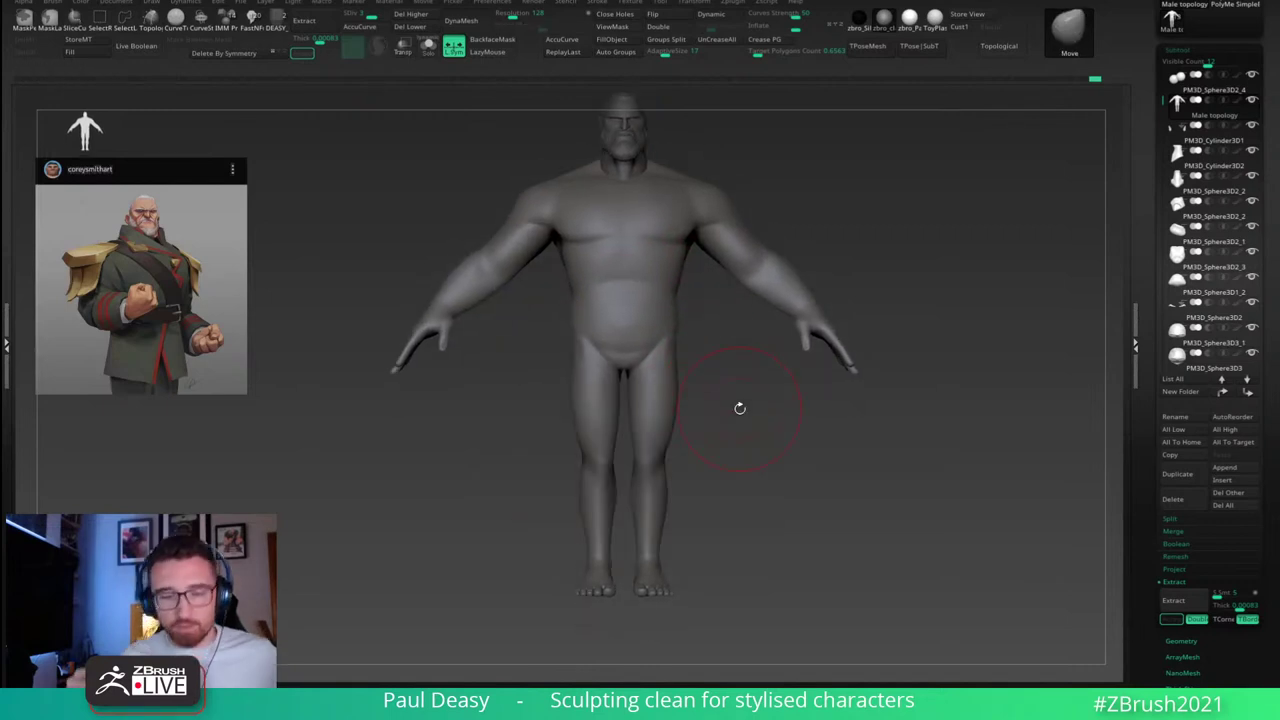
Step: Check the whole body from behind and save the character tool to disk
{"action": "key", "text": "space"}
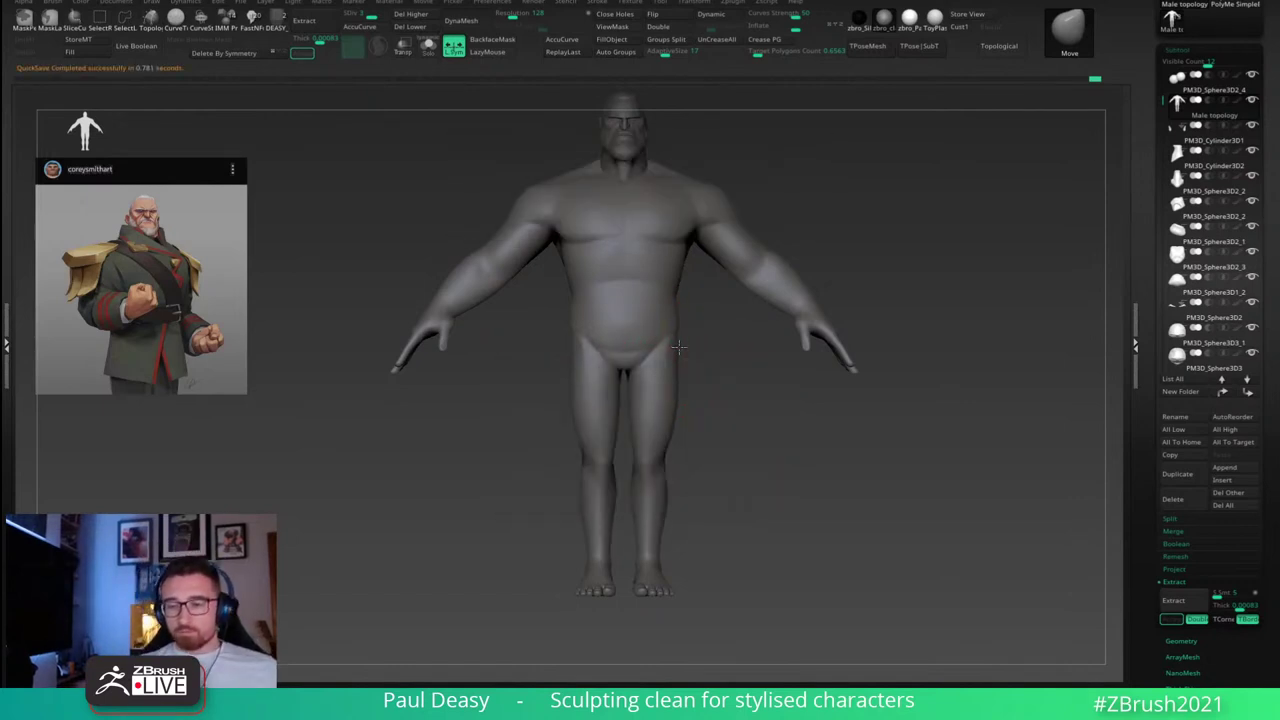
{"action": "key", "text": "space"}
{"action": "key", "text": "space"}
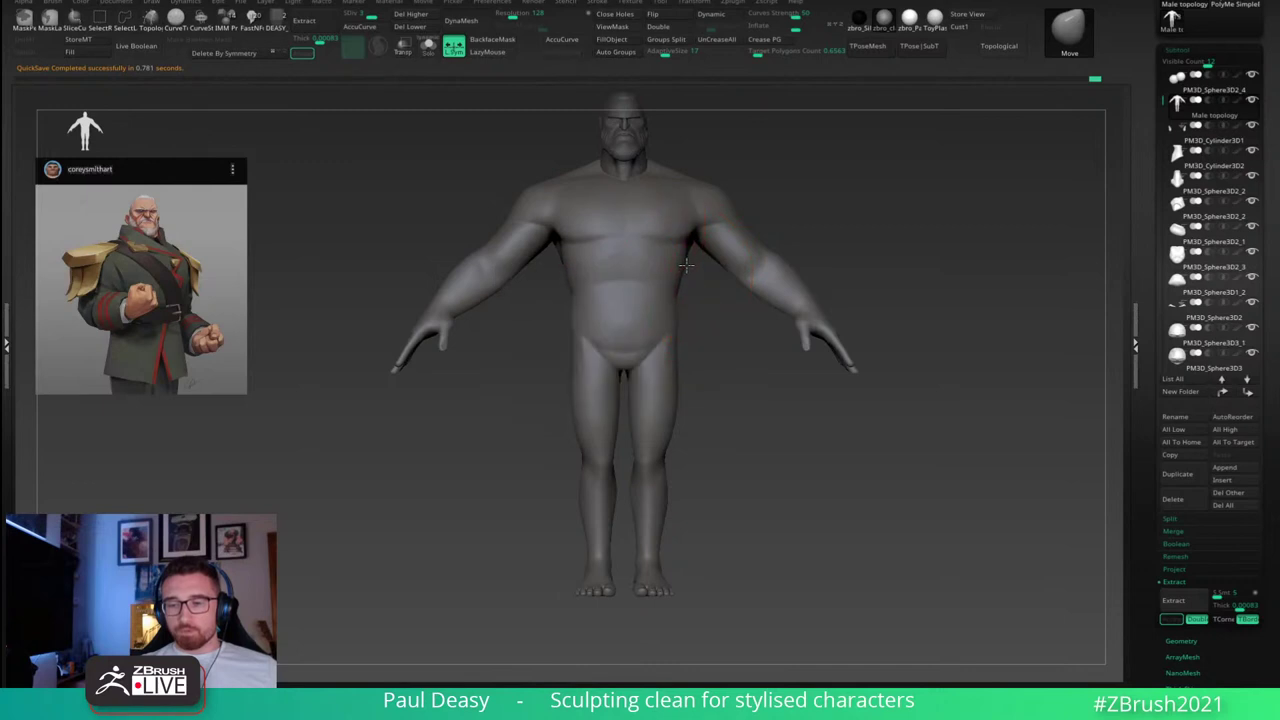
{"action": "left_click_drag", "start_coordinate": [705, 286], "coordinate": [646, 257], "text": "shift"}
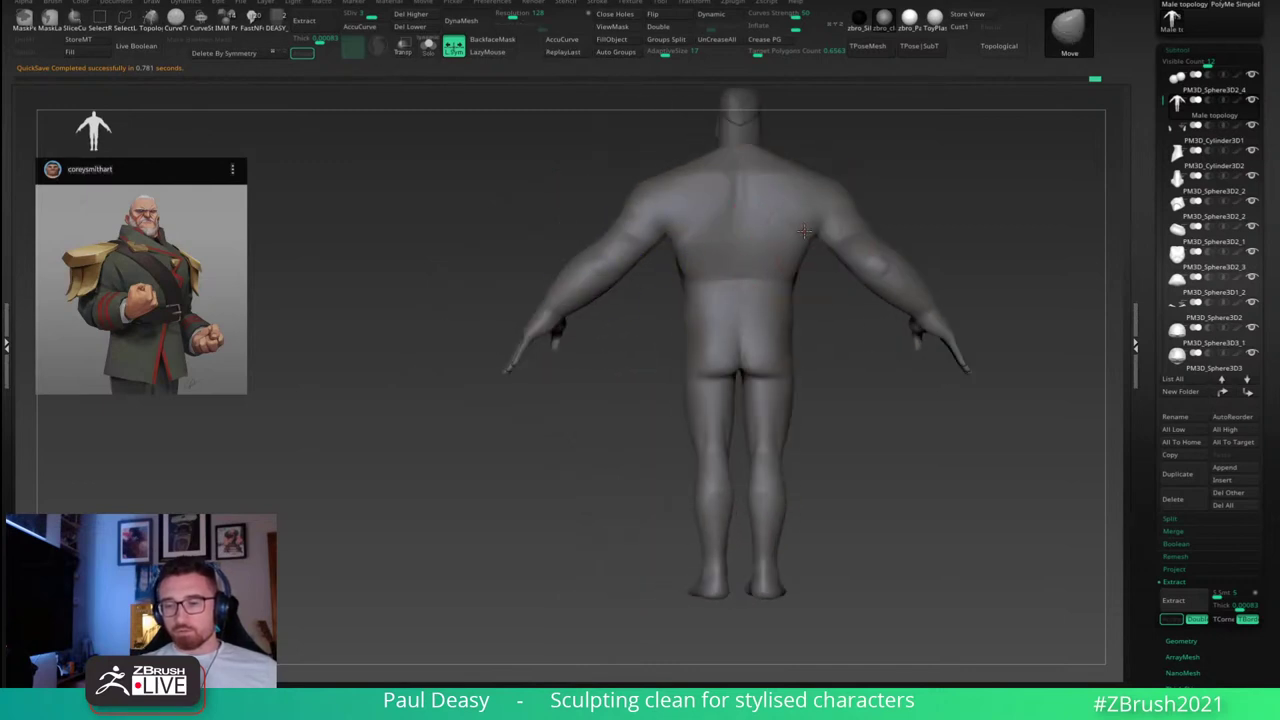
{"action": "right_click_drag", "start_coordinate": [804, 231], "coordinate": [806, 260]}
{"action": "left_click_drag", "start_coordinate": [1158, 62], "coordinate": [1158, 216]}
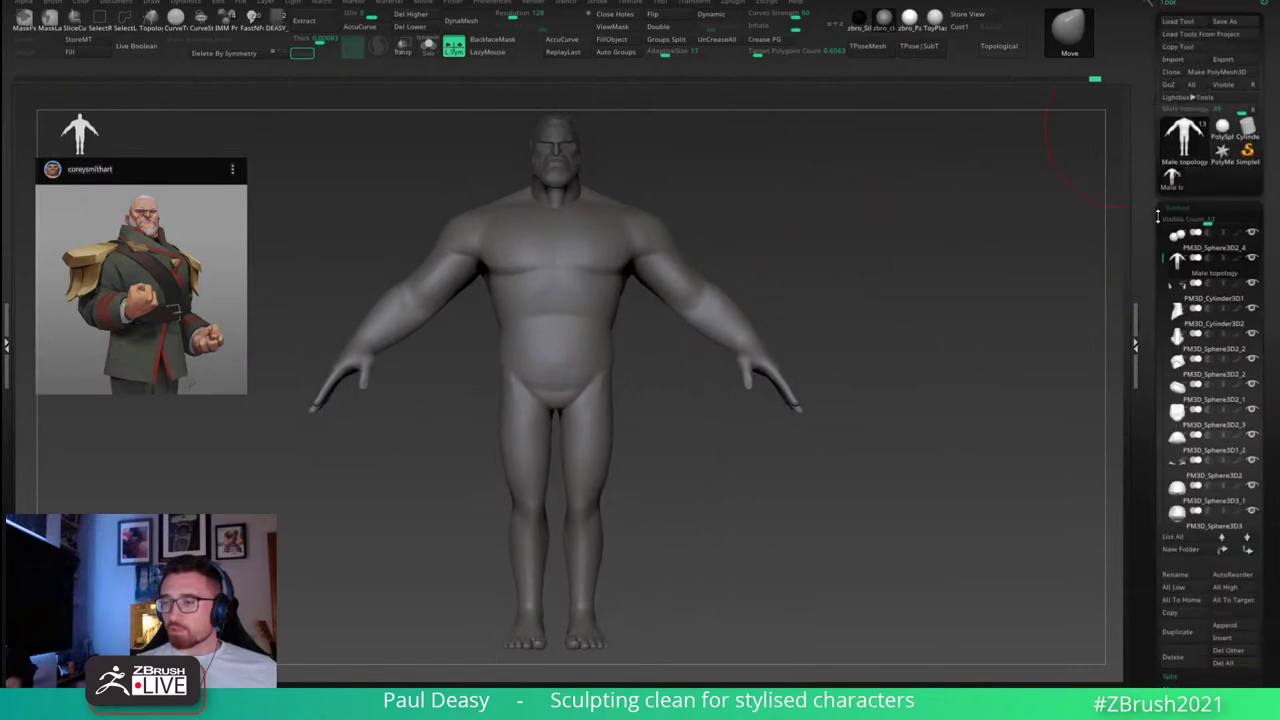
{"action": "left_click", "coordinate": [1238, 24]}
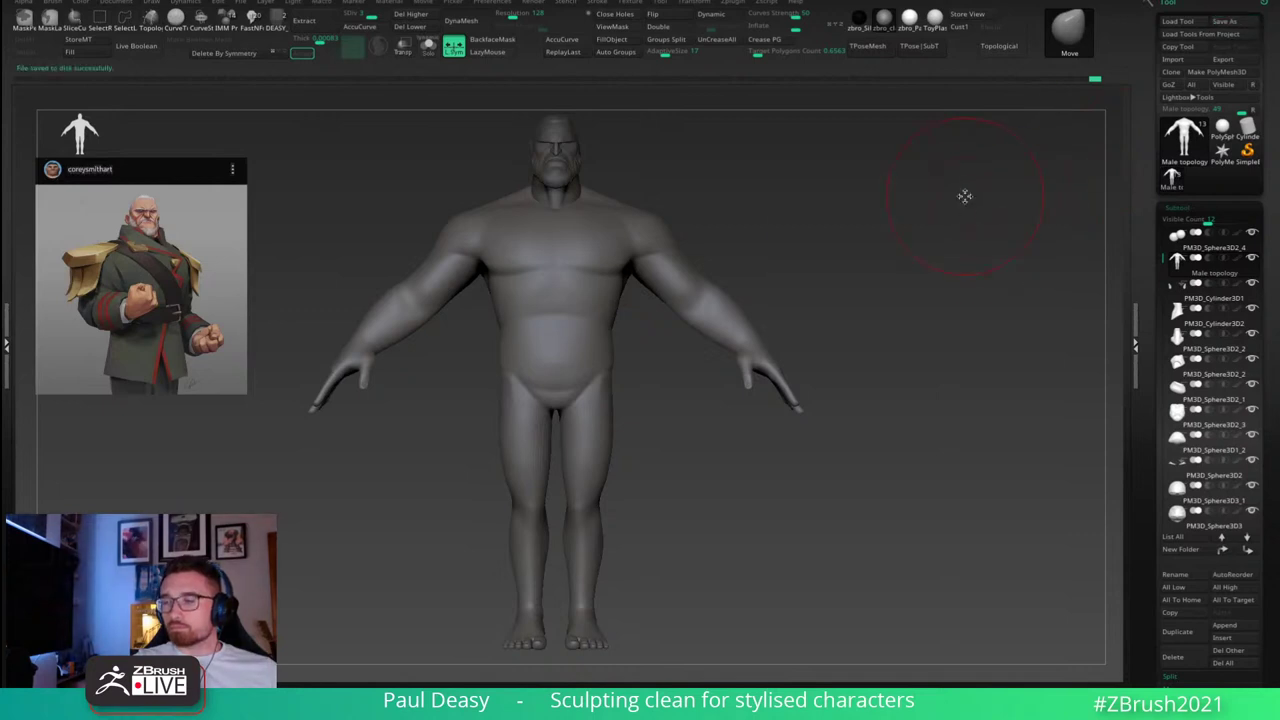
Step: Review the body's undo history from the latest state back to the earliest one and return to the latest
{"action": "right_click_drag", "start_coordinate": [963, 197], "coordinate": [963, 225]}
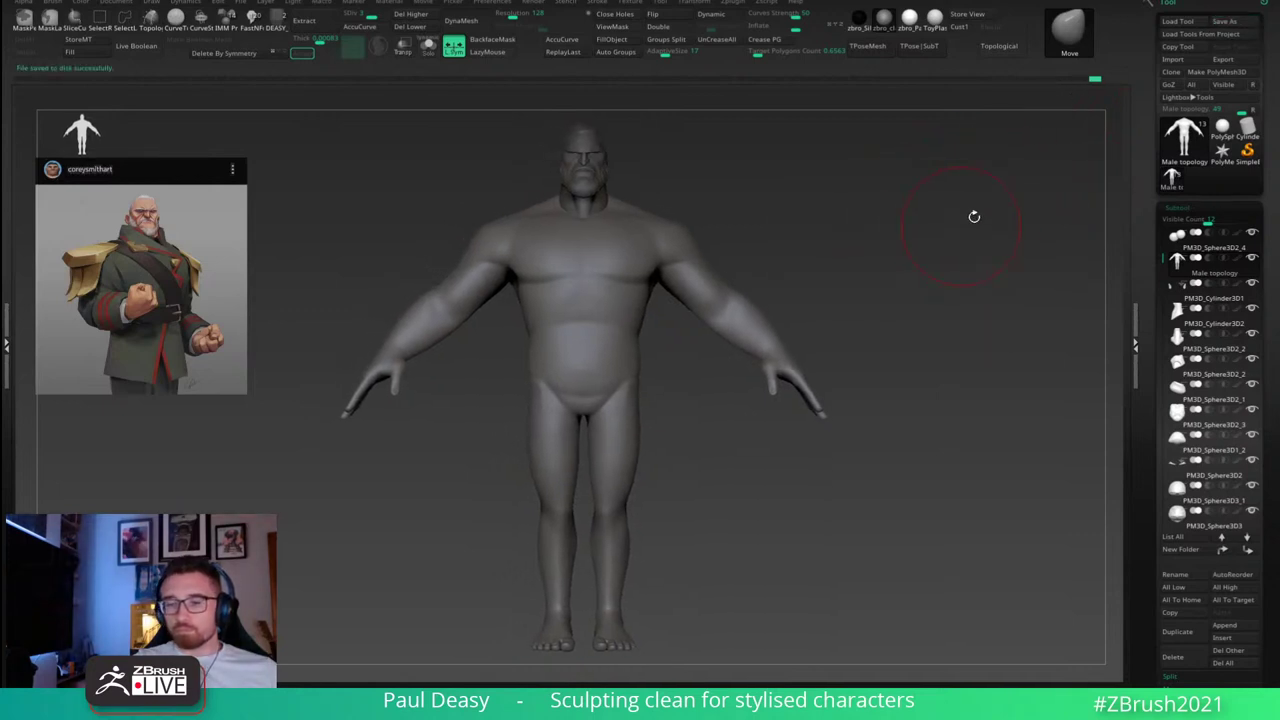
{"action": "left_click_drag", "start_coordinate": [1096, 80], "coordinate": [249, 89]}
{"action": "key", "text": "ctrl+z"}
{"action": "key", "text": "ctrl+z"}
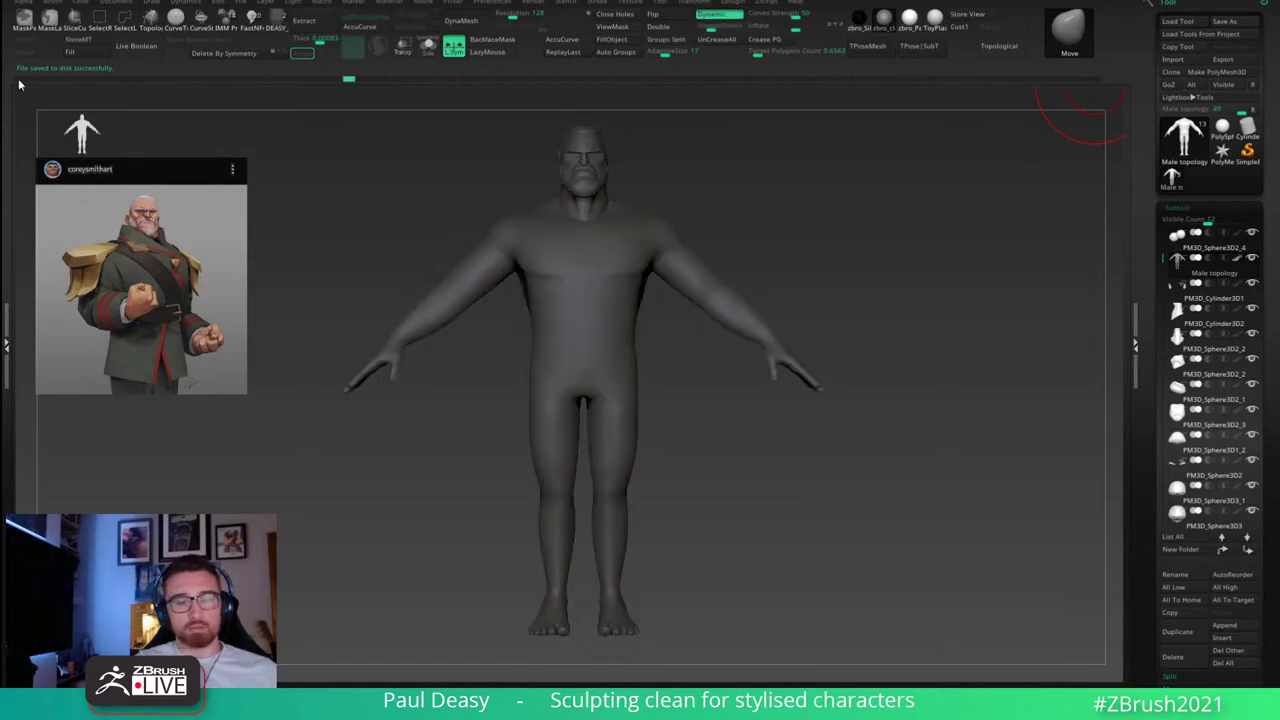
{"action": "left_click_drag", "start_coordinate": [18, 84], "coordinate": [31, 84]}
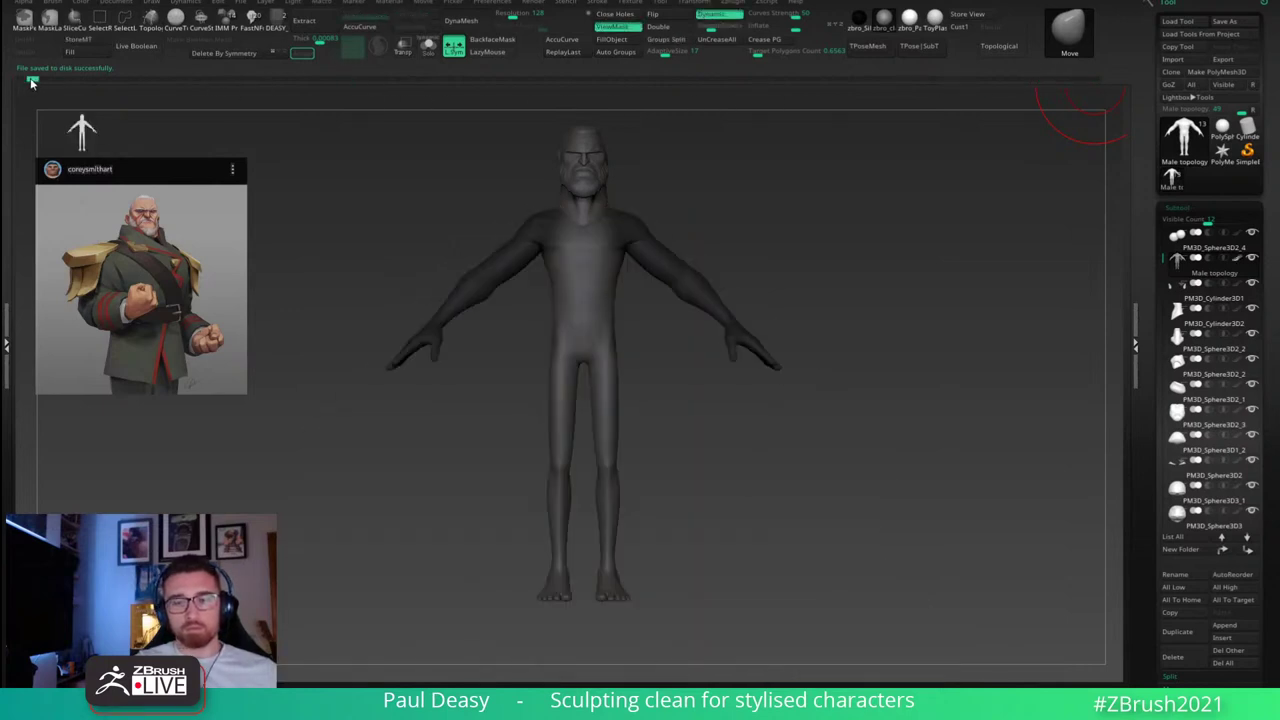
{"action": "key", "text": "ctrl+shift+z"}
{"action": "key", "text": "ctrl+shift+z"}
{"action": "key", "text": "ctrl+shift+z"}
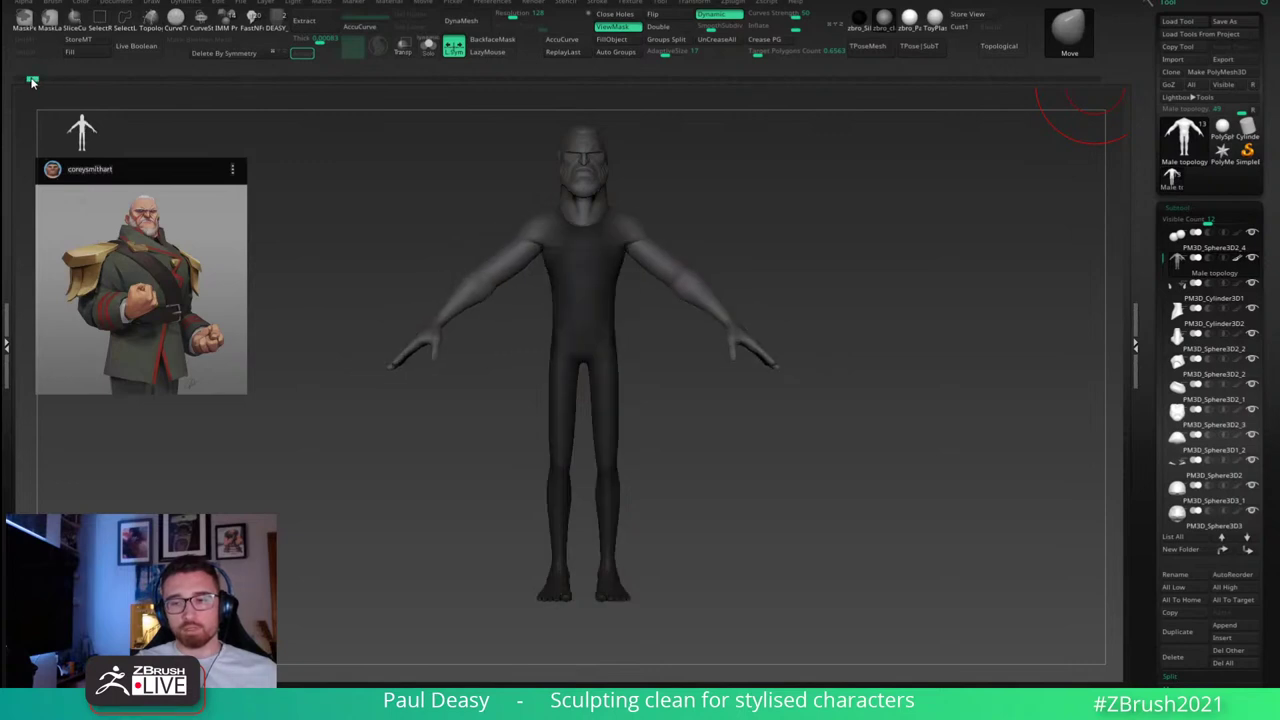
{"action": "mouse_move", "coordinate": [32, 84]}
{"action": "left_mouse_down"}
{"action": "mouse_move", "coordinate": [464, 90]}
{"action": "mouse_move", "coordinate": [426, 93]}
{"action": "left_mouse_up"}
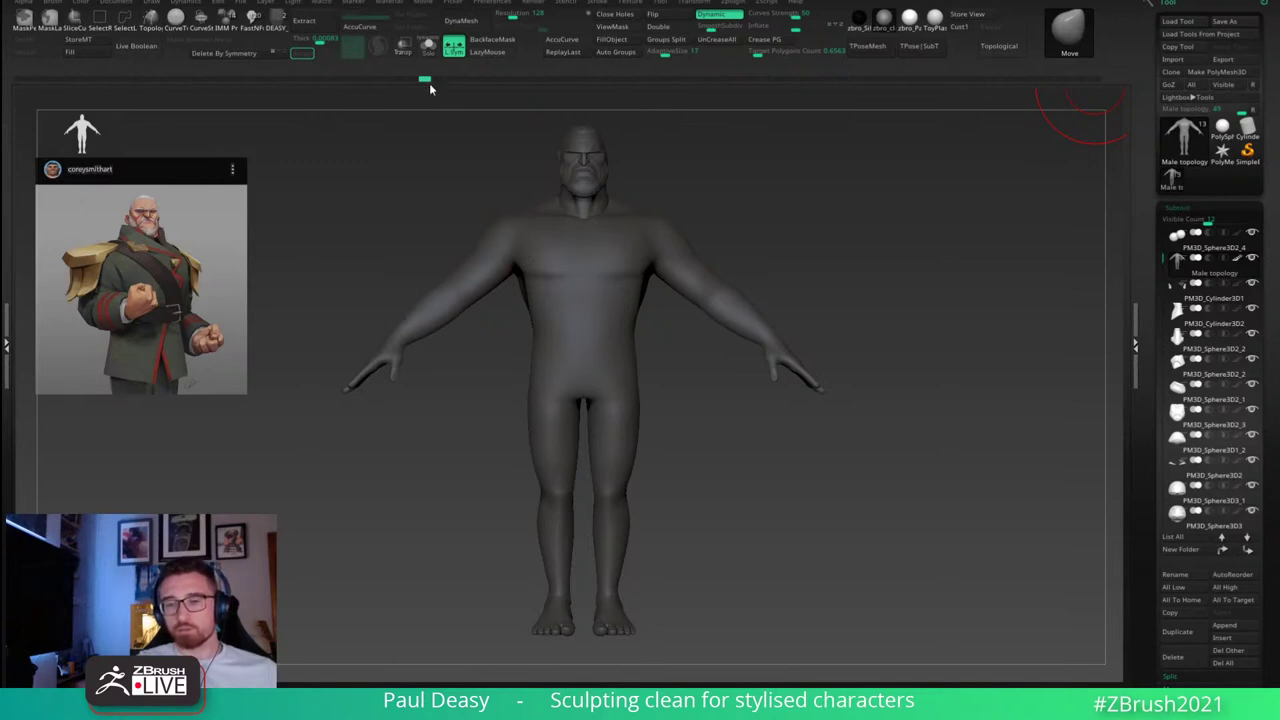
{"action": "key", "text": "ctrl+d"}
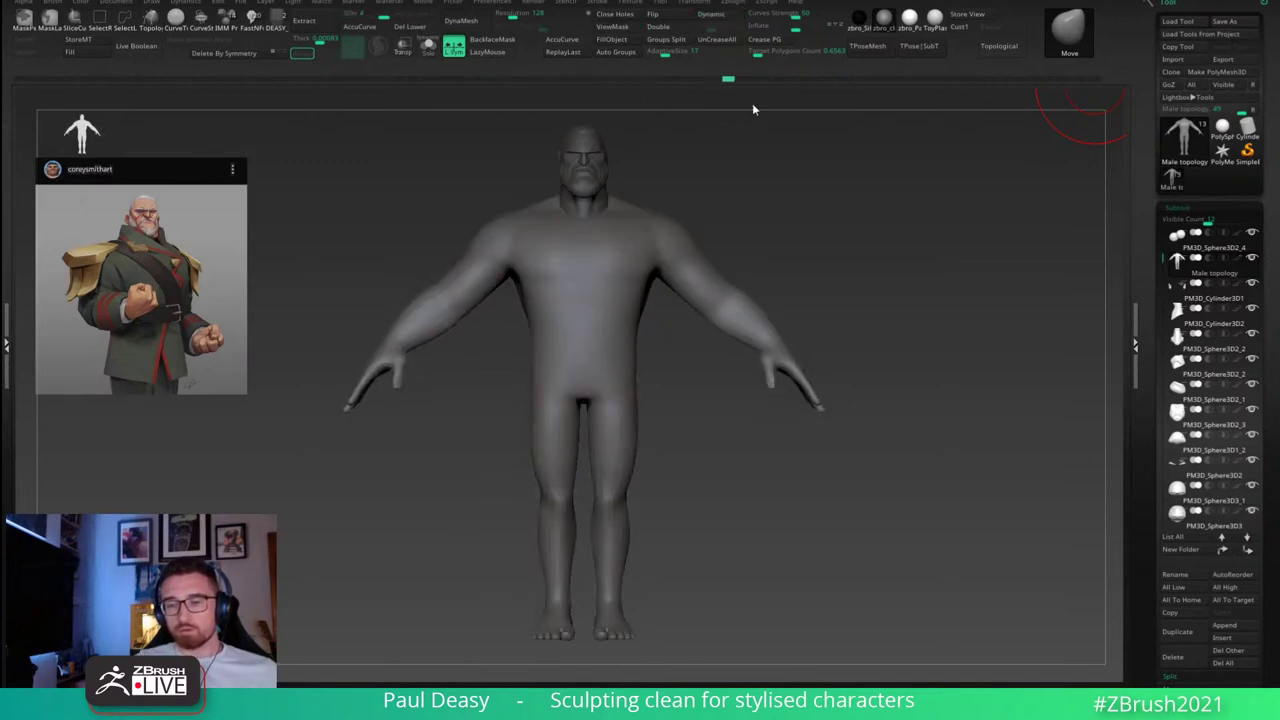
{"action": "left_click_drag", "start_coordinate": [752, 103], "coordinate": [1140, 109]}
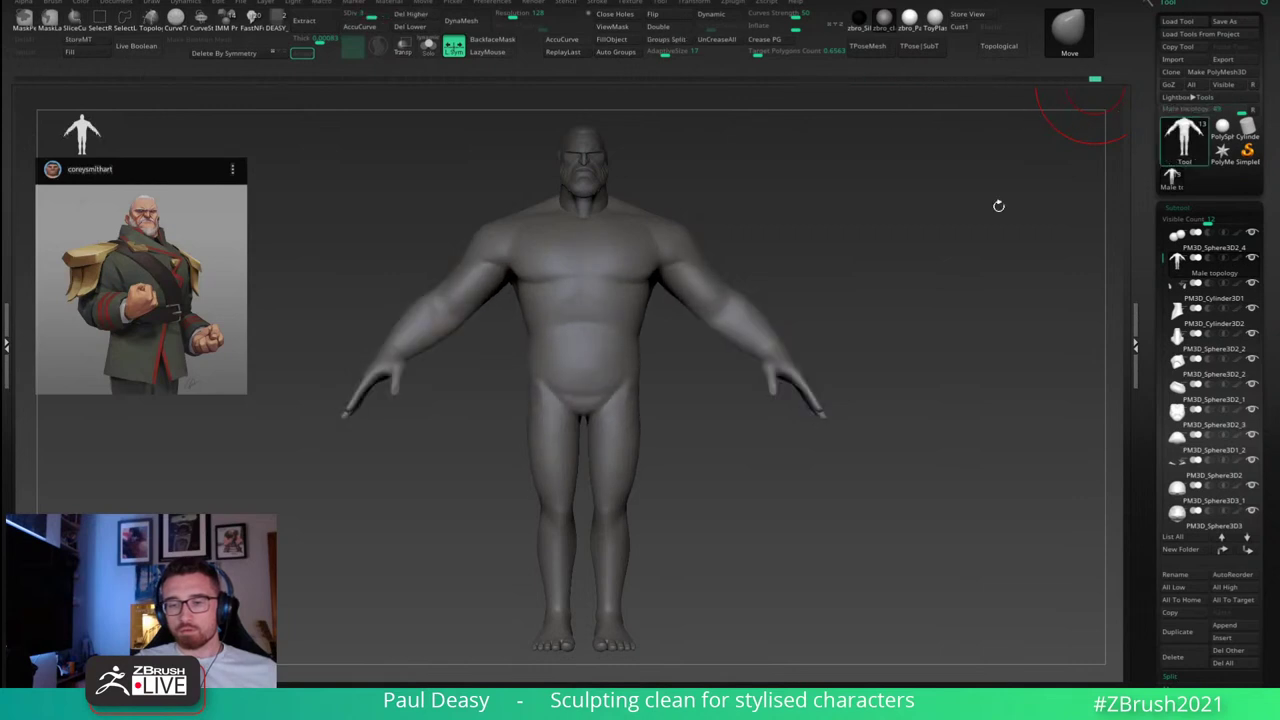
Step: Compare the torso and arms at lower subdivision levels against the higher one from the front
{"action": "left_click_drag", "start_coordinate": [883, 257], "coordinate": [883, 251]}
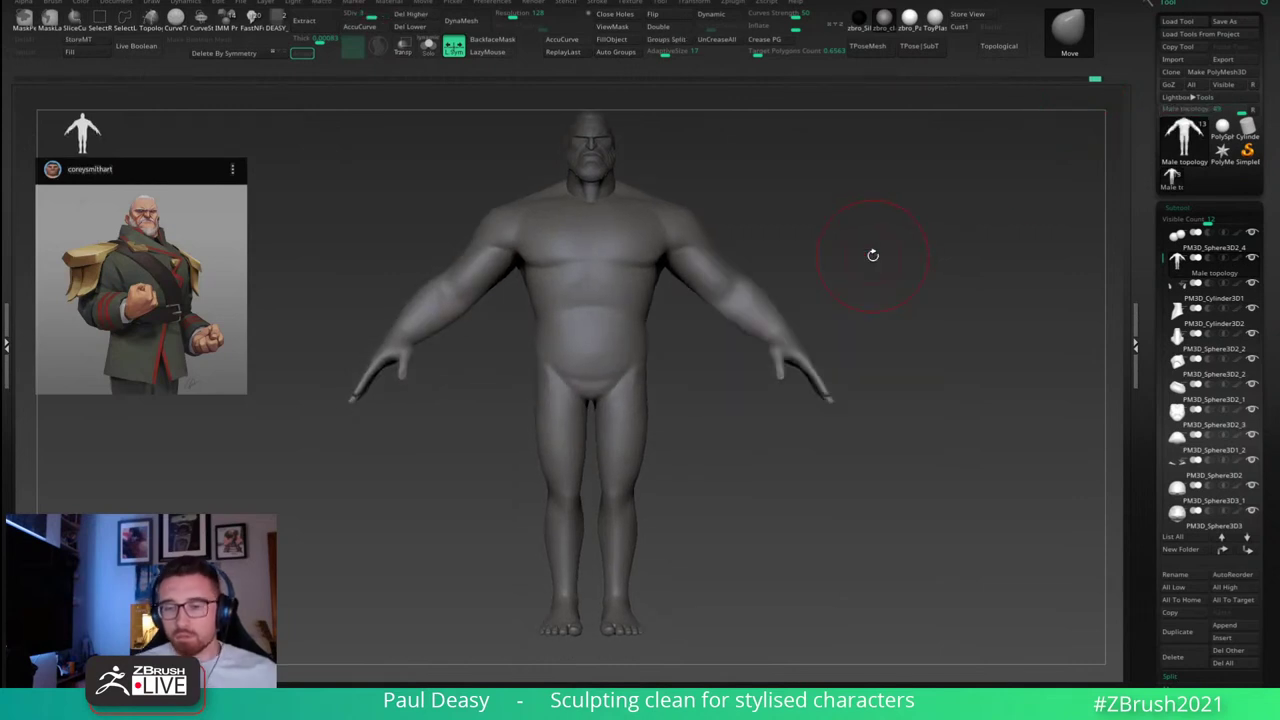
{"action": "left_click_drag", "start_coordinate": [798, 313], "coordinate": [800, 400], "text": "alt"}
{"action": "key", "text": "shift+d"}
{"action": "key", "text": "shift+d"}
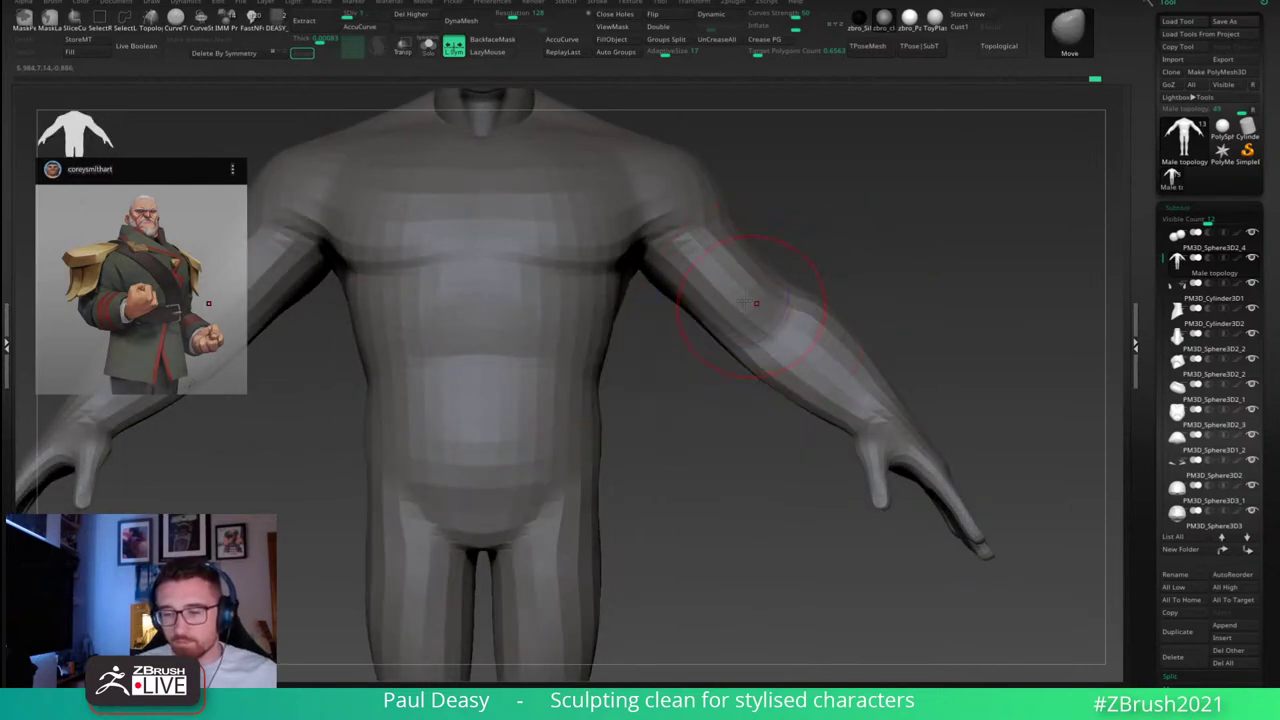
{"action": "key", "text": "d"}
{"action": "key", "text": "d"}
{"action": "key", "text": "d"}
{"action": "mouse_move", "coordinate": [905, 278]}
{"action": "left_mouse_down", "text": "alt"}
{"action": "mouse_move", "coordinate": [812, 274]}
{"action": "mouse_move", "coordinate": [851, 294]}
{"action": "left_mouse_up", "text": "alt"}
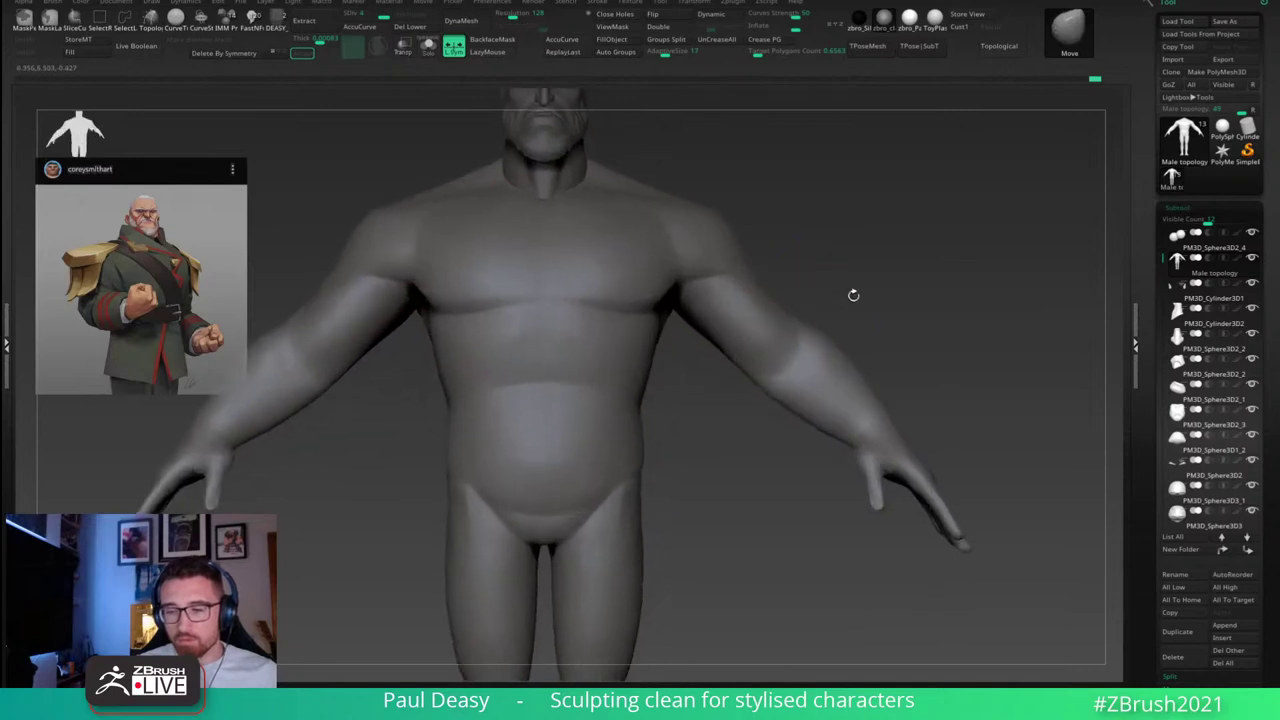
Step: Smooth the outer upper arm just below the deltoid while checking it against lower subdivision levels
{"action": "key", "text": "shift+d"}
{"action": "key", "text": "shift+d"}
{"action": "key", "text": "d"}
{"action": "key", "text": "d"}
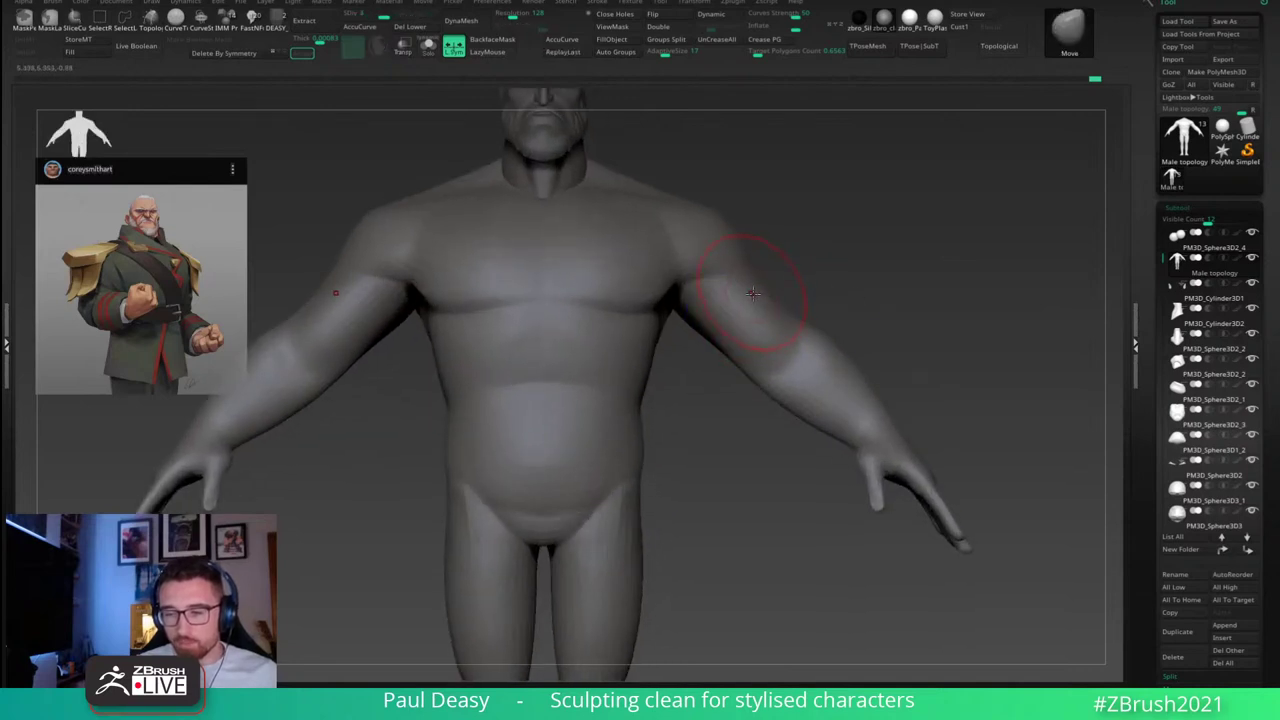
{"action": "mouse_move", "coordinate": [750, 292]}
{"action": "left_mouse_down", "text": "shift"}
{"action": "mouse_move", "coordinate": [742, 280]}
{"action": "mouse_move", "coordinate": [764, 301]}
{"action": "mouse_move", "coordinate": [738, 288]}
{"action": "left_mouse_up", "text": "shift"}
{"action": "key", "text": "shift+d"}
{"action": "key", "text": "d"}
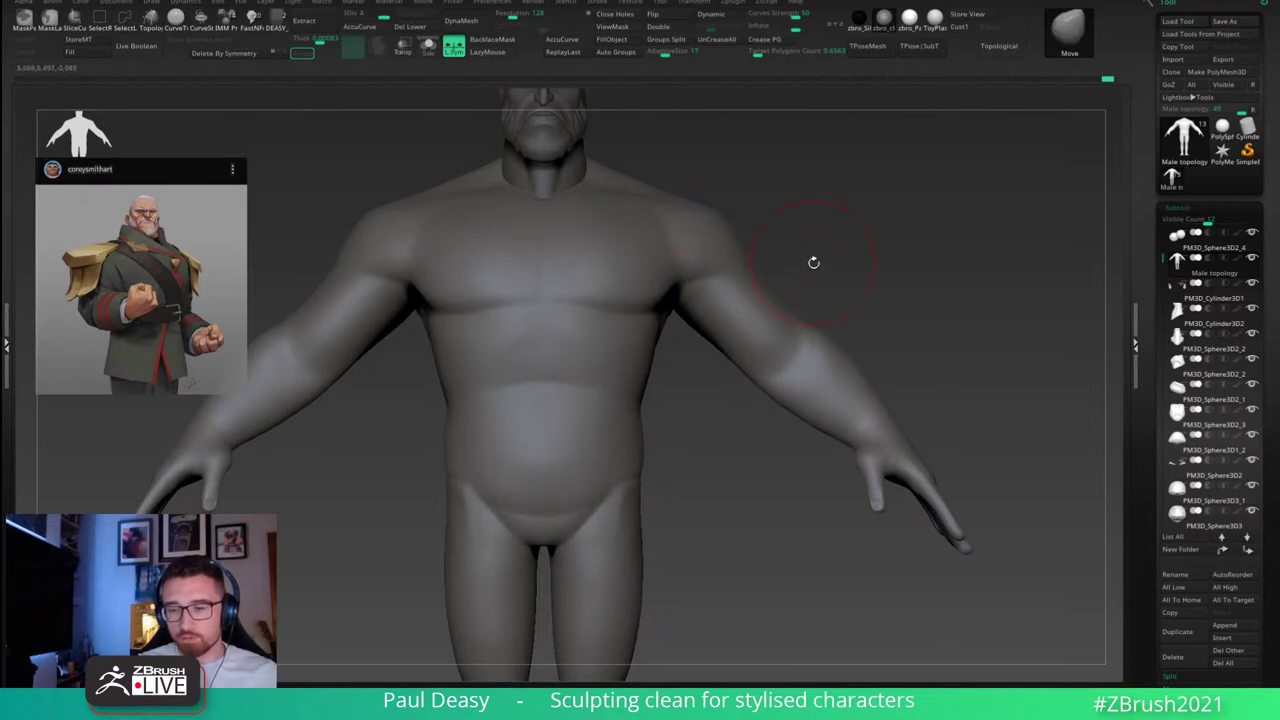
Step: Carve the spine groove down the centre of the back to the buttocks with a resized Standard brush
{"action": "key", "text": "f"}
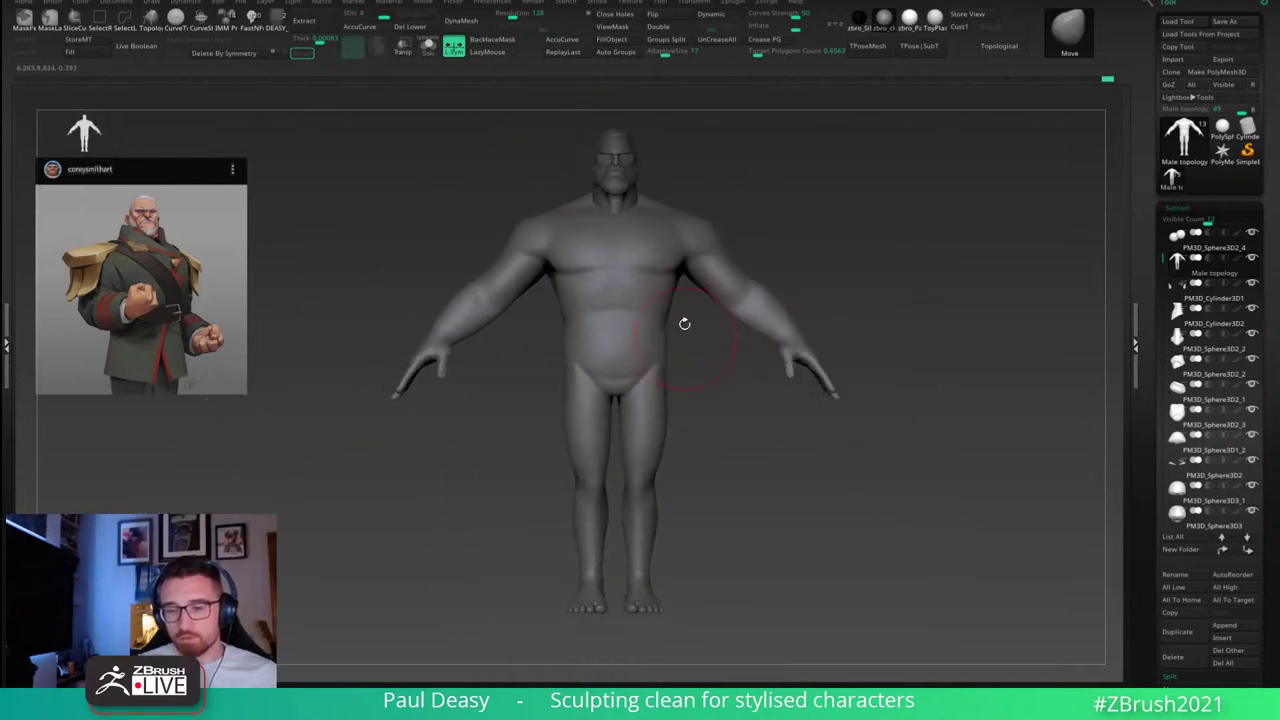
{"action": "key", "text": "space"}
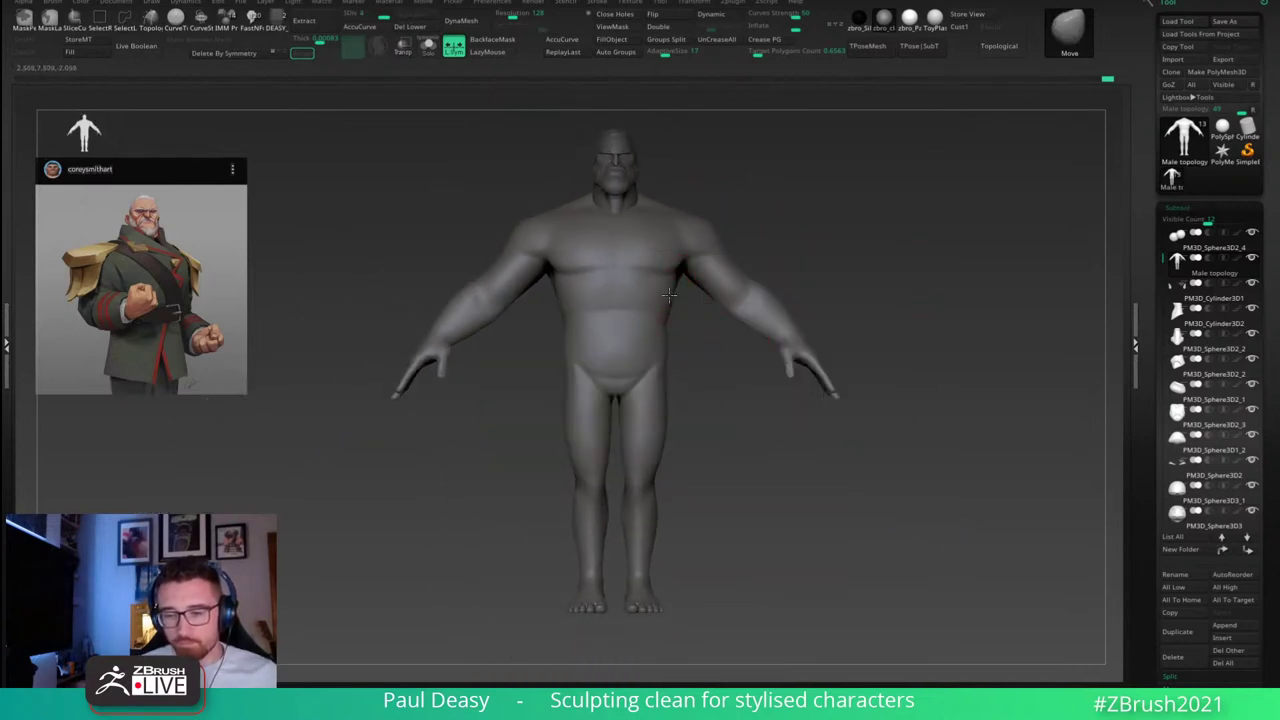
{"action": "left_click_drag", "start_coordinate": [689, 312], "coordinate": [480, 298]}
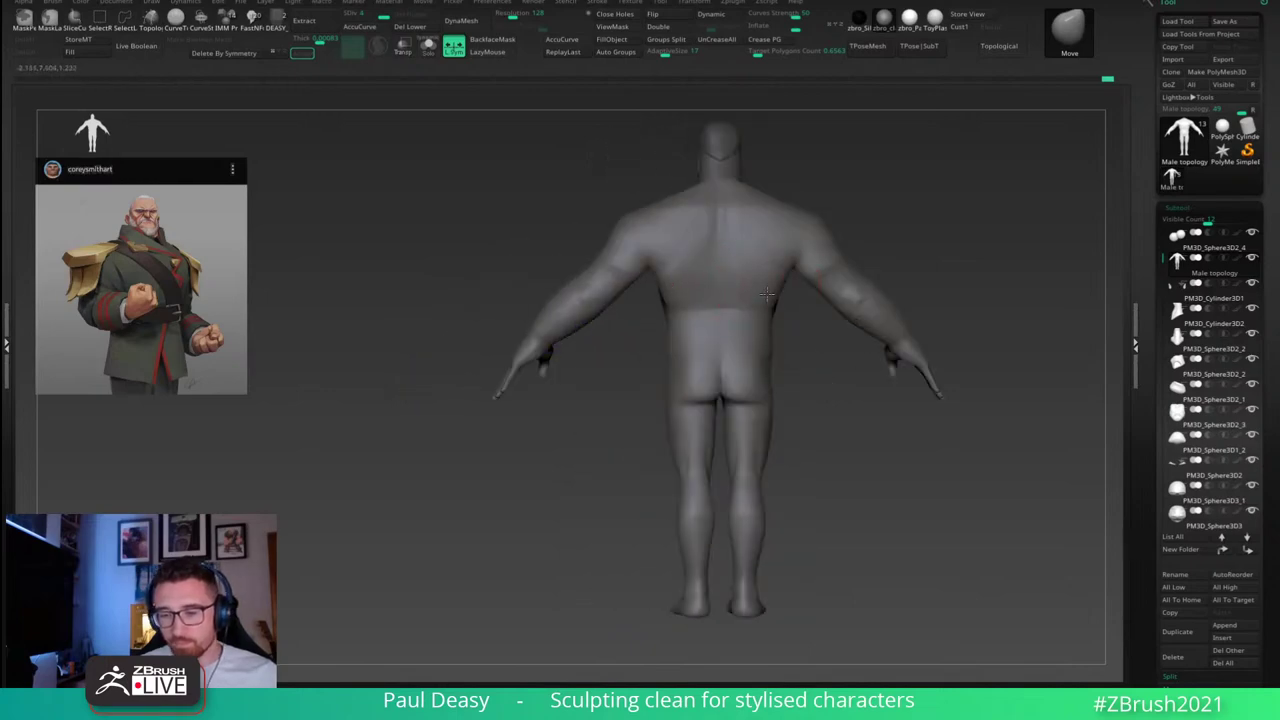
{"action": "mouse_move", "coordinate": [807, 360]}
{"action": "left_mouse_down", "text": "alt"}
{"action": "mouse_move", "coordinate": [750, 358]}
{"action": "mouse_move", "coordinate": [783, 400]}
{"action": "left_mouse_up", "text": "alt"}
{"action": "key", "text": "b"}
{"action": "key", "text": "d"}
{"action": "key", "text": "s"}
{"action": "key", "text": "space"}
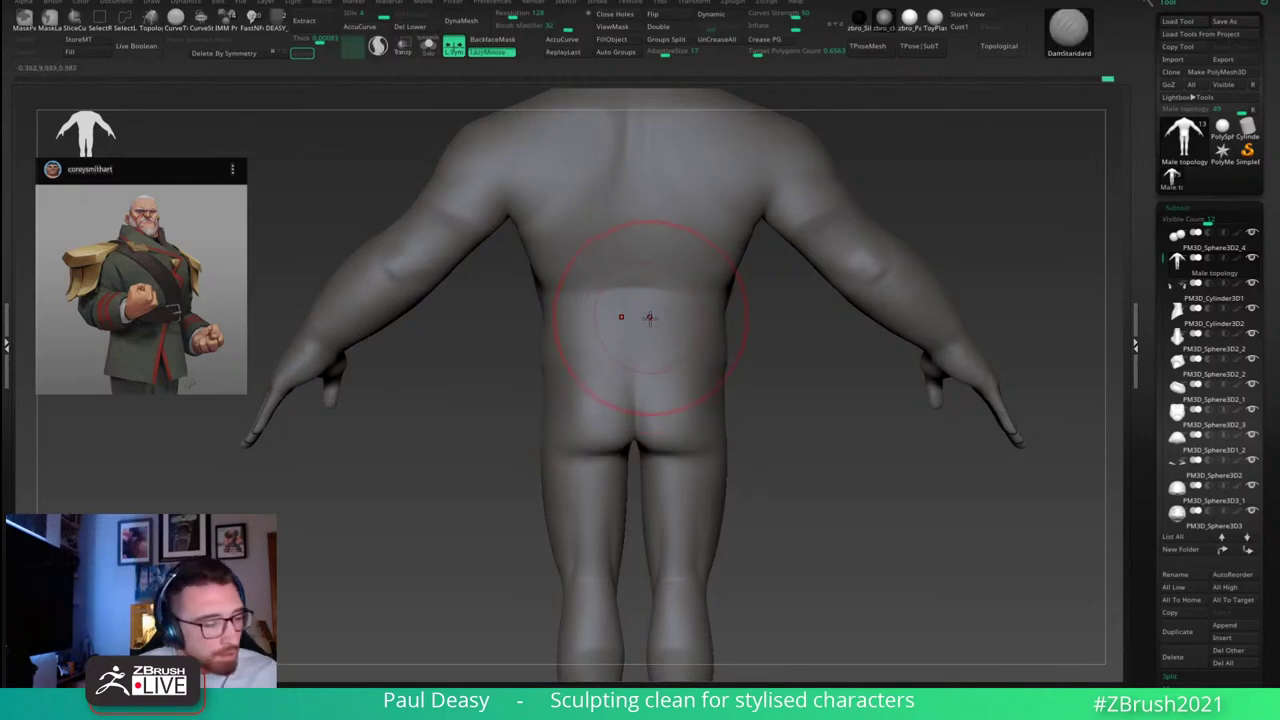
{"action": "key", "text": "b"}
{"action": "key", "text": "s"}
{"action": "key", "text": "t"}
{"action": "key", "text": "s"}
{"action": "left_click_drag", "start_coordinate": [634, 154], "coordinate": [638, 420], "text": "alt"}
{"action": "key", "text": "ctrl"}
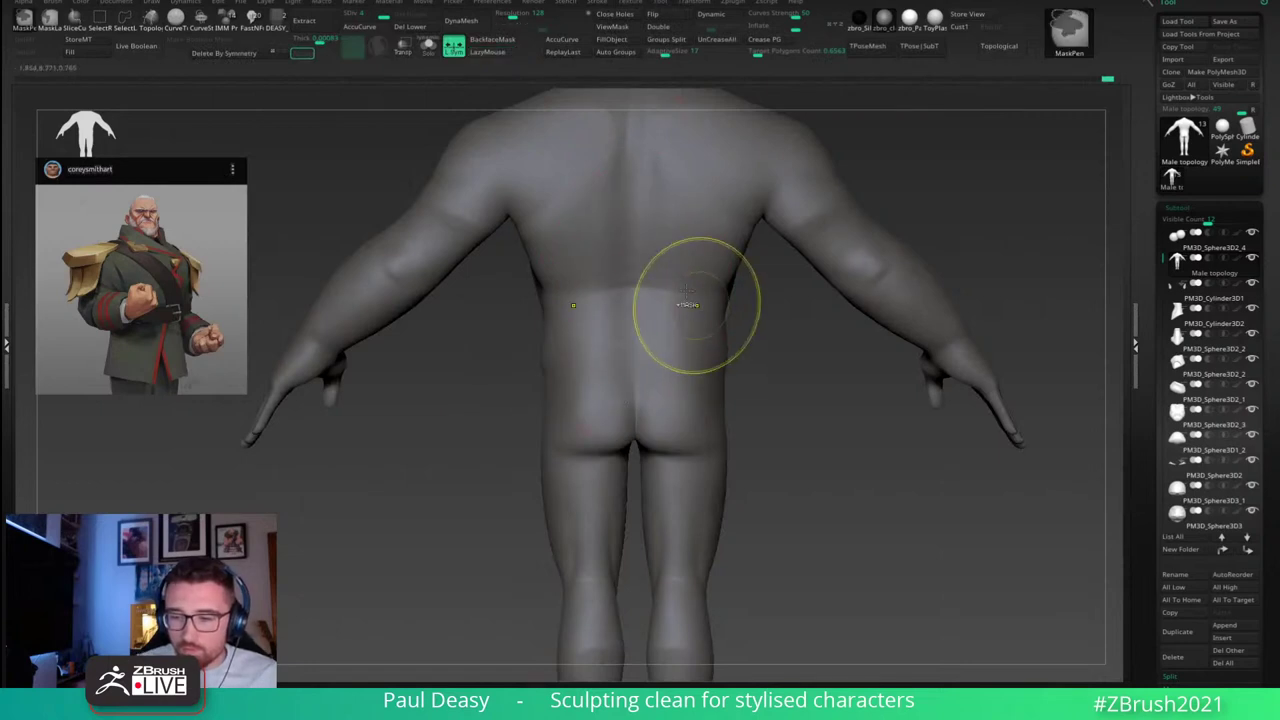
{"action": "key", "text": "space"}
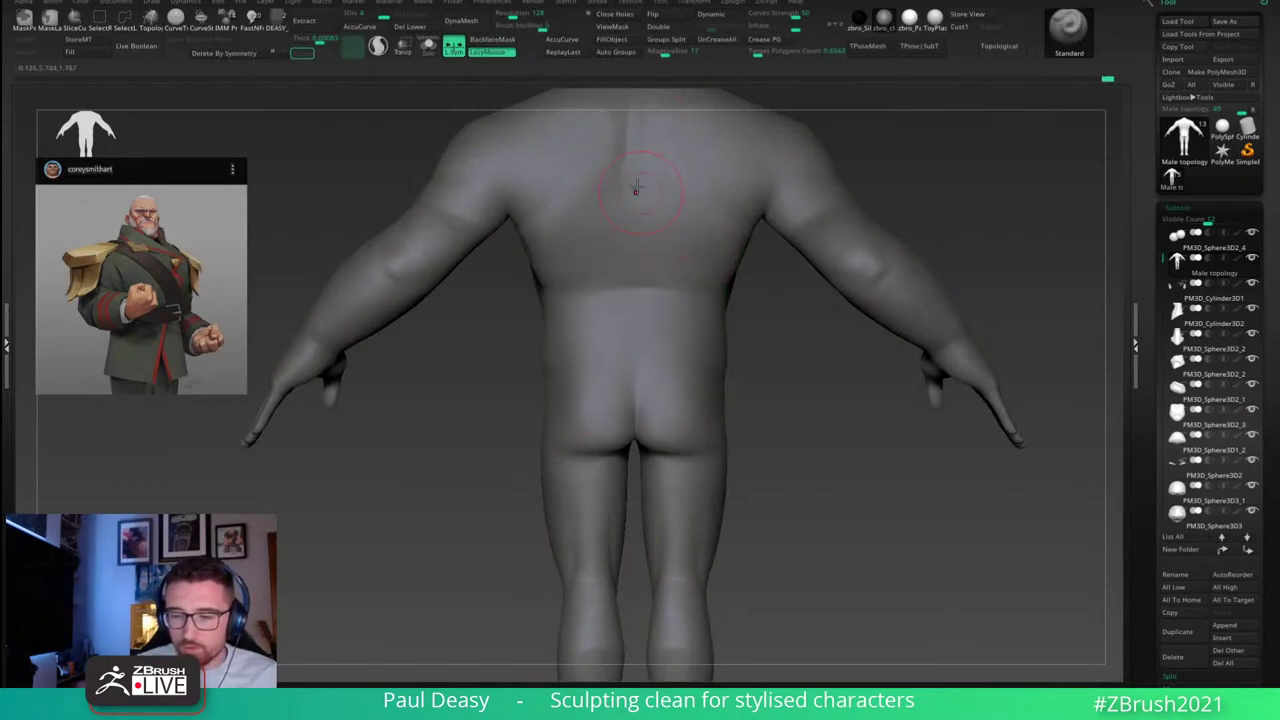
{"action": "key", "text": "space"}
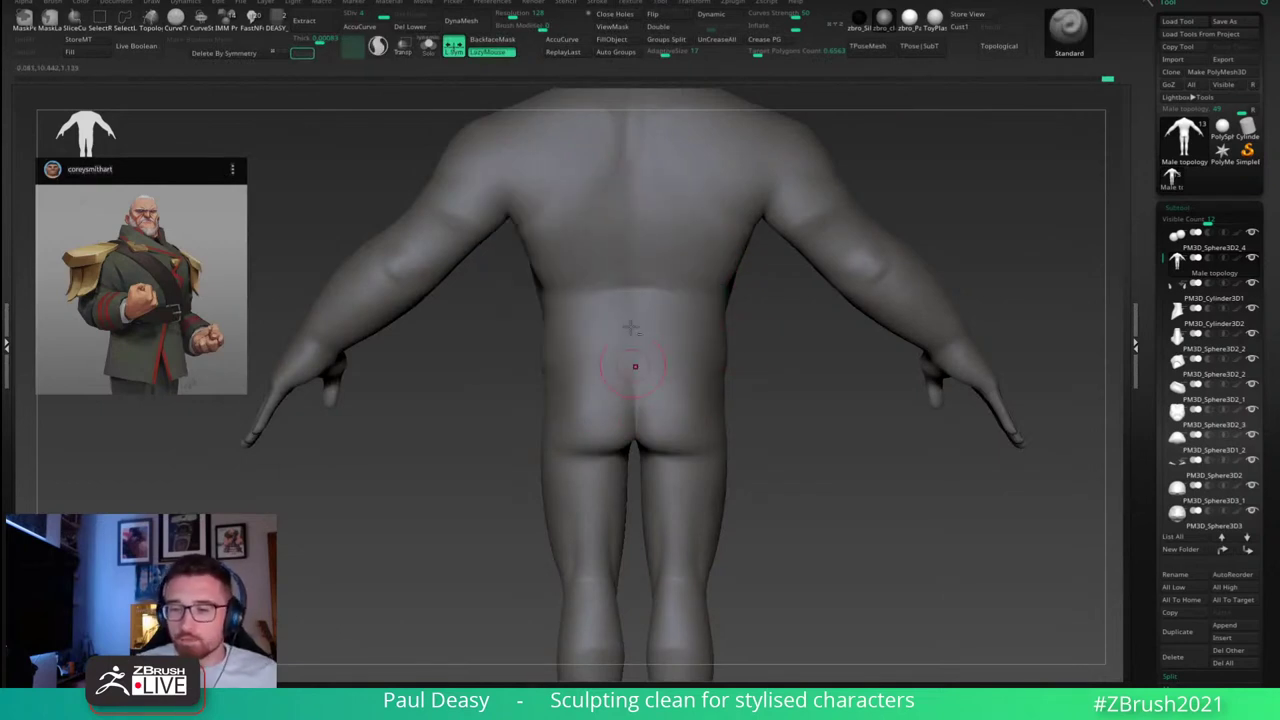
{"action": "key", "text": "ctrl"}
{"action": "key", "text": "space"}
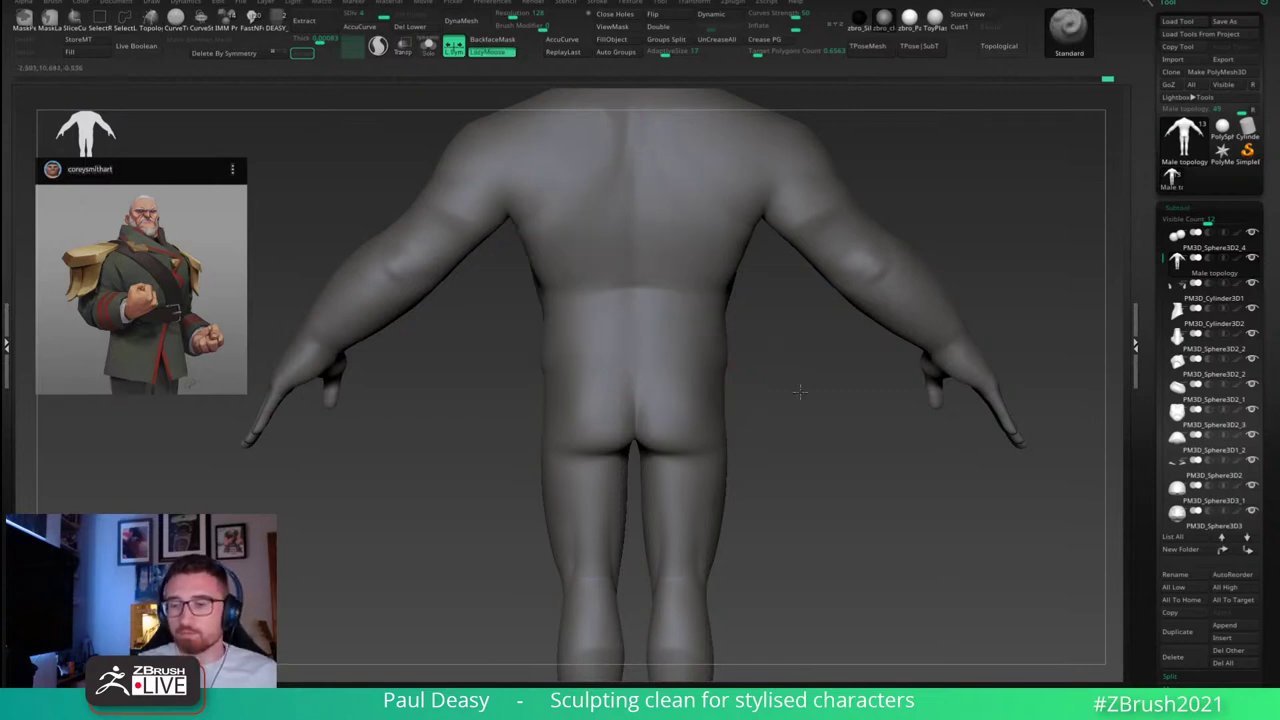
{"action": "left_click_drag", "start_coordinate": [760, 400], "coordinate": [811, 418]}
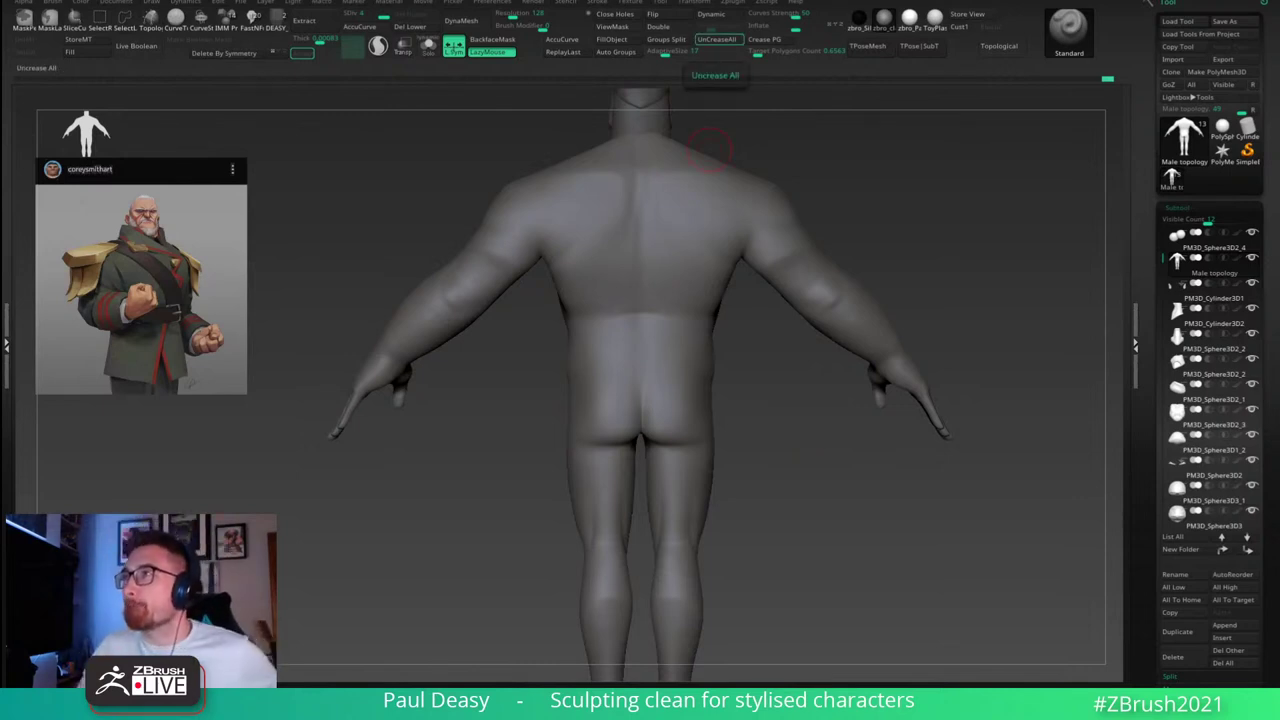
{"action": "mouse_move", "coordinate": [911, 286]}
{"action": "left_mouse_down"}
{"action": "mouse_move", "coordinate": [1000, 278]}
{"action": "mouse_move", "coordinate": [908, 261]}
{"action": "mouse_move", "coordinate": [896, 279]}
{"action": "left_mouse_up"}
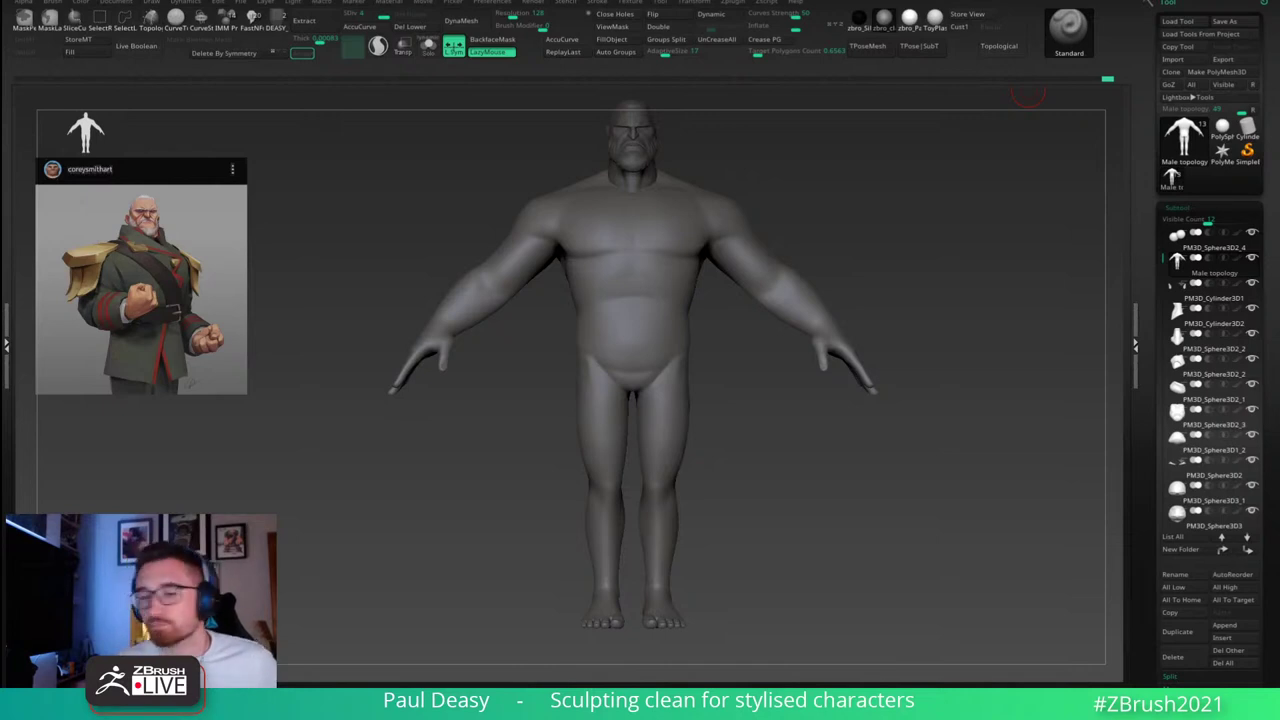
{"action": "right_click_drag", "start_coordinate": [887, 268], "coordinate": [841, 256], "text": "alt"}
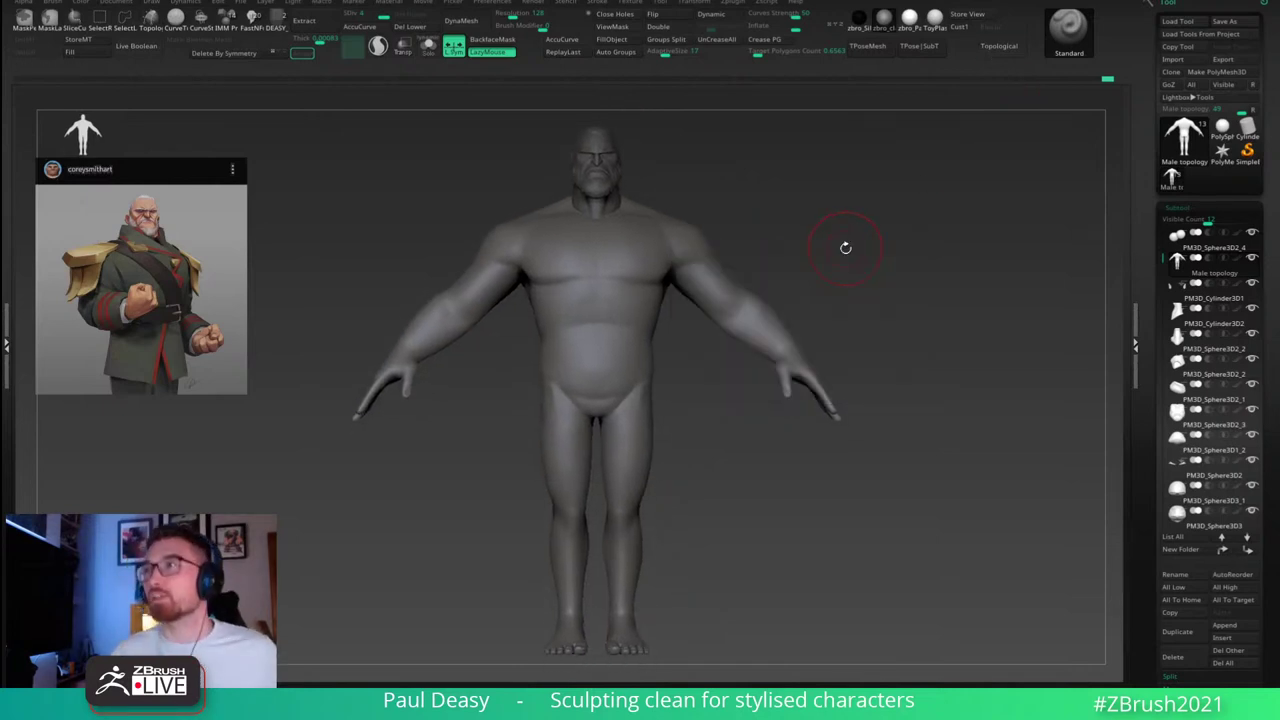
{"action": "mouse_move", "coordinate": [884, 20]}
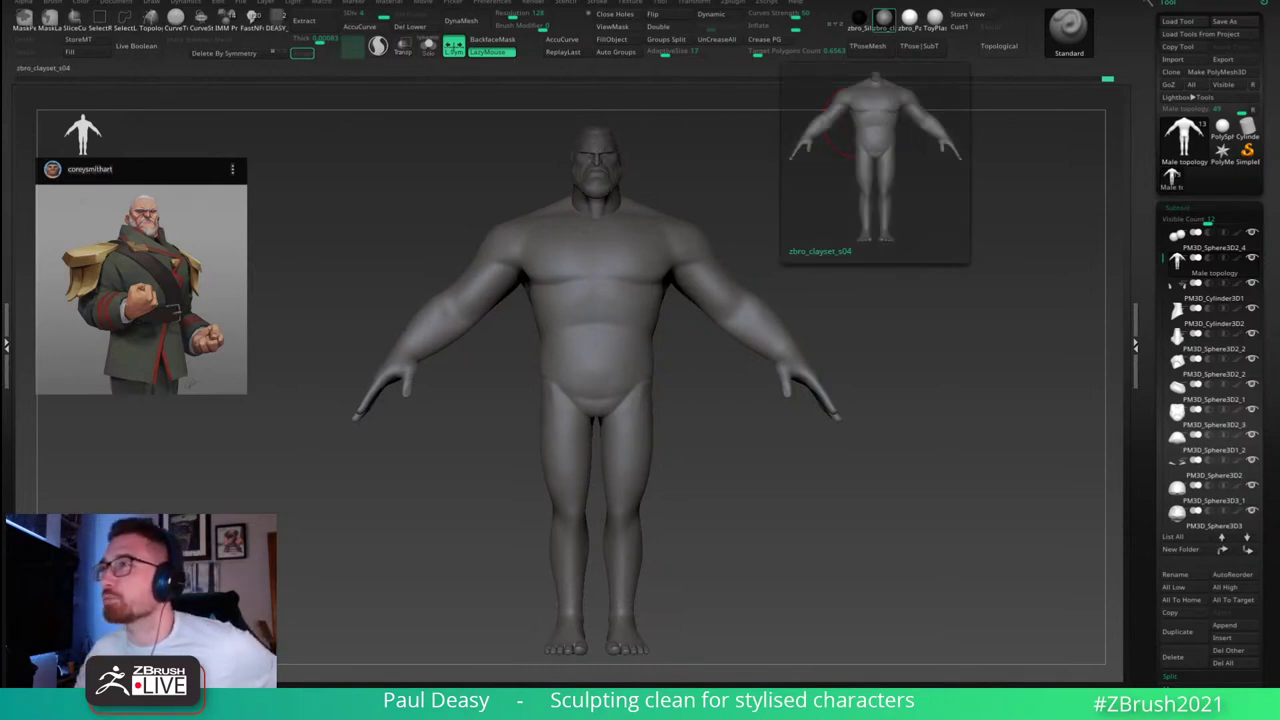
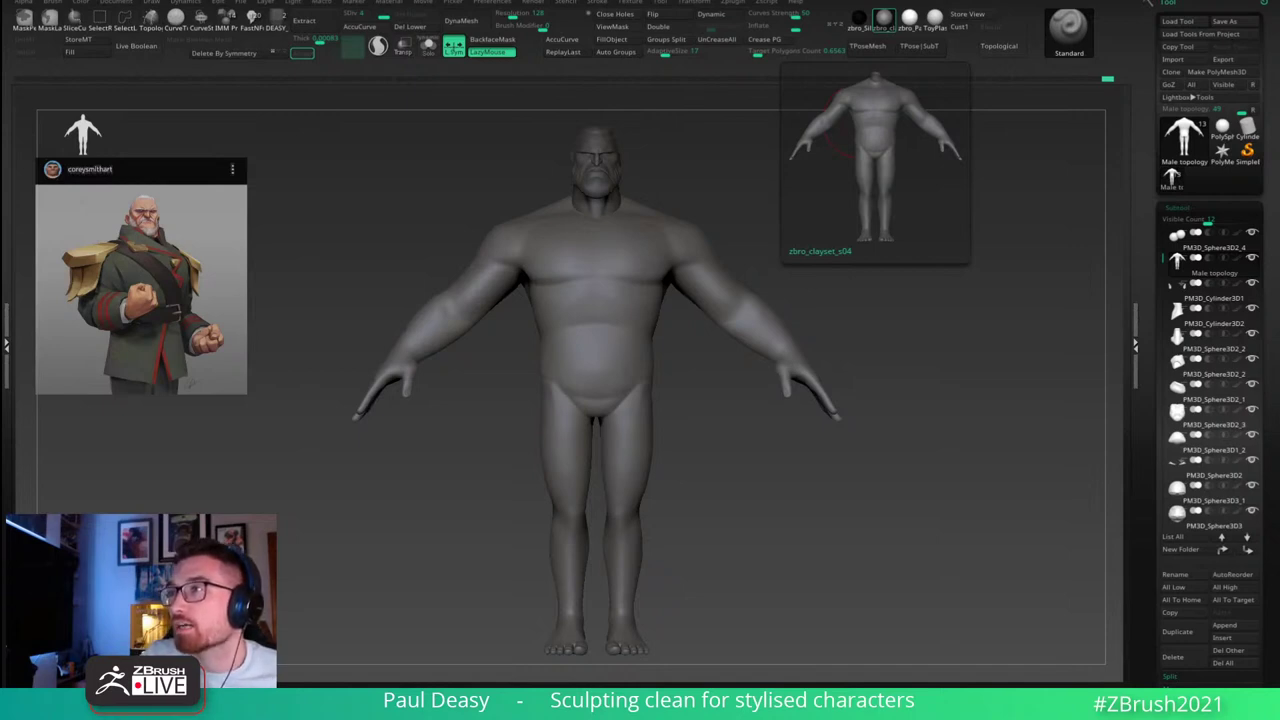
Step: Make the eyeballs the active subtool and isolate them from the rest of the character
{"action": "mouse_move", "coordinate": [837, 239]}
{"action": "left_mouse_down"}
{"action": "mouse_move", "coordinate": [818, 240]}
{"action": "mouse_move", "coordinate": [866, 323]}
{"action": "mouse_move", "coordinate": [948, 112]}
{"action": "mouse_move", "coordinate": [768, 395]}
{"action": "mouse_move", "coordinate": [745, 395]}
{"action": "left_mouse_up"}
{"action": "key", "text": "space"}
{"action": "mouse_move", "coordinate": [745, 395]}
{"action": "right_mouse_down", "text": "alt"}
{"action": "mouse_move", "coordinate": [668, 320]}
{"action": "mouse_move", "coordinate": [711, 337]}
{"action": "mouse_move", "coordinate": [800, 604]}
{"action": "right_mouse_up", "text": "alt"}
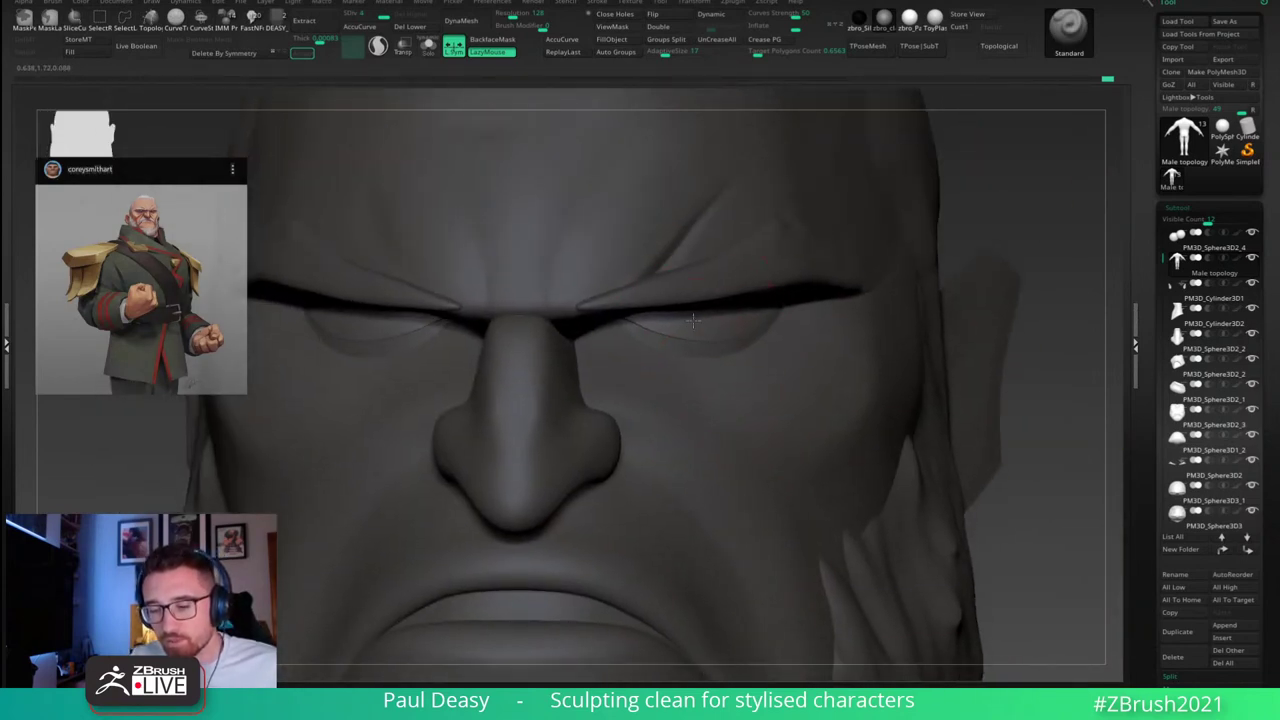
{"action": "left_click", "coordinate": [693, 320], "text": "alt"}
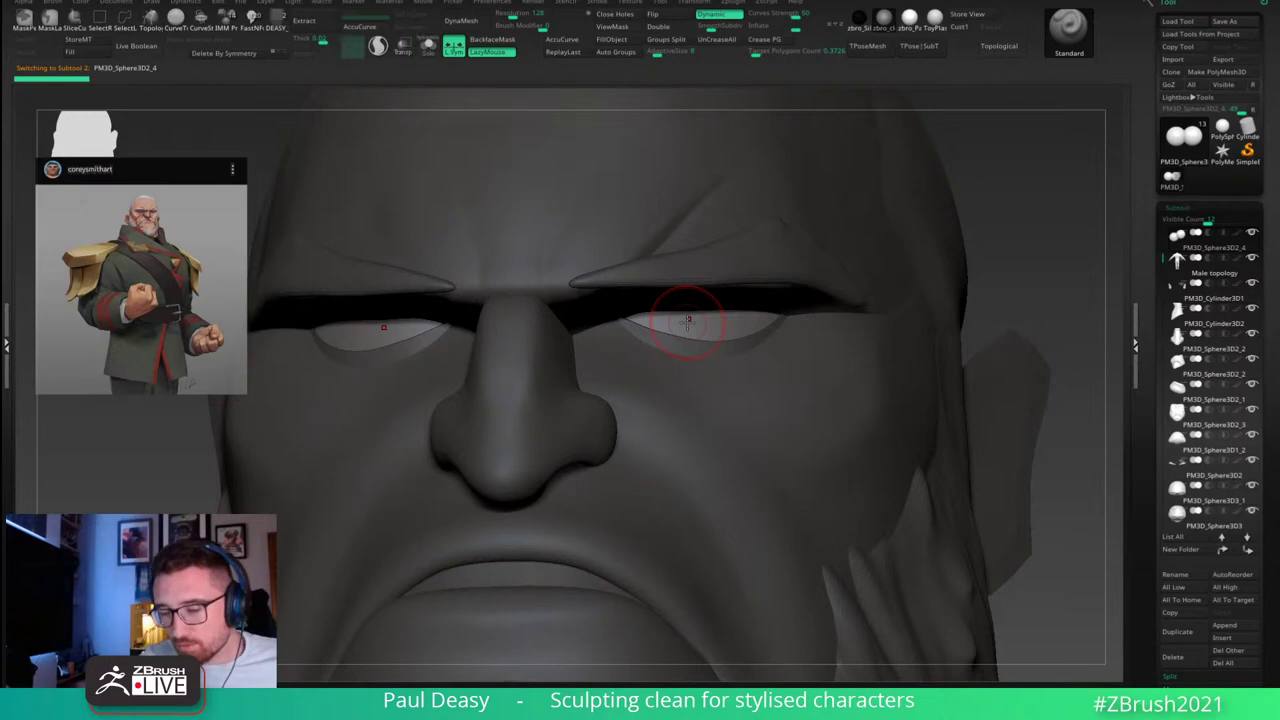
{"action": "mouse_move", "coordinate": [1003, 289]}
{"action": "left_mouse_down"}
{"action": "mouse_move", "coordinate": [1020, 286]}
{"action": "mouse_move", "coordinate": [1023, 354]}
{"action": "left_mouse_up"}
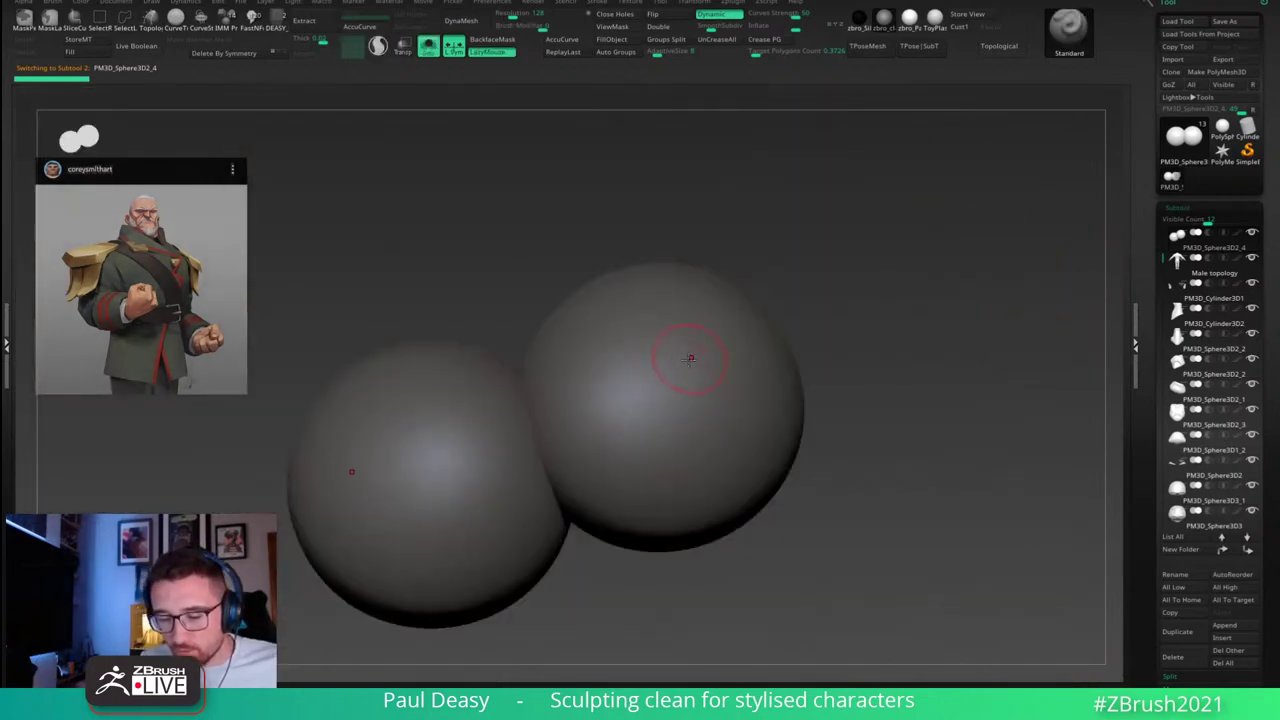
{"action": "right_click_drag", "start_coordinate": [686, 374], "coordinate": [692, 394], "text": "alt"}
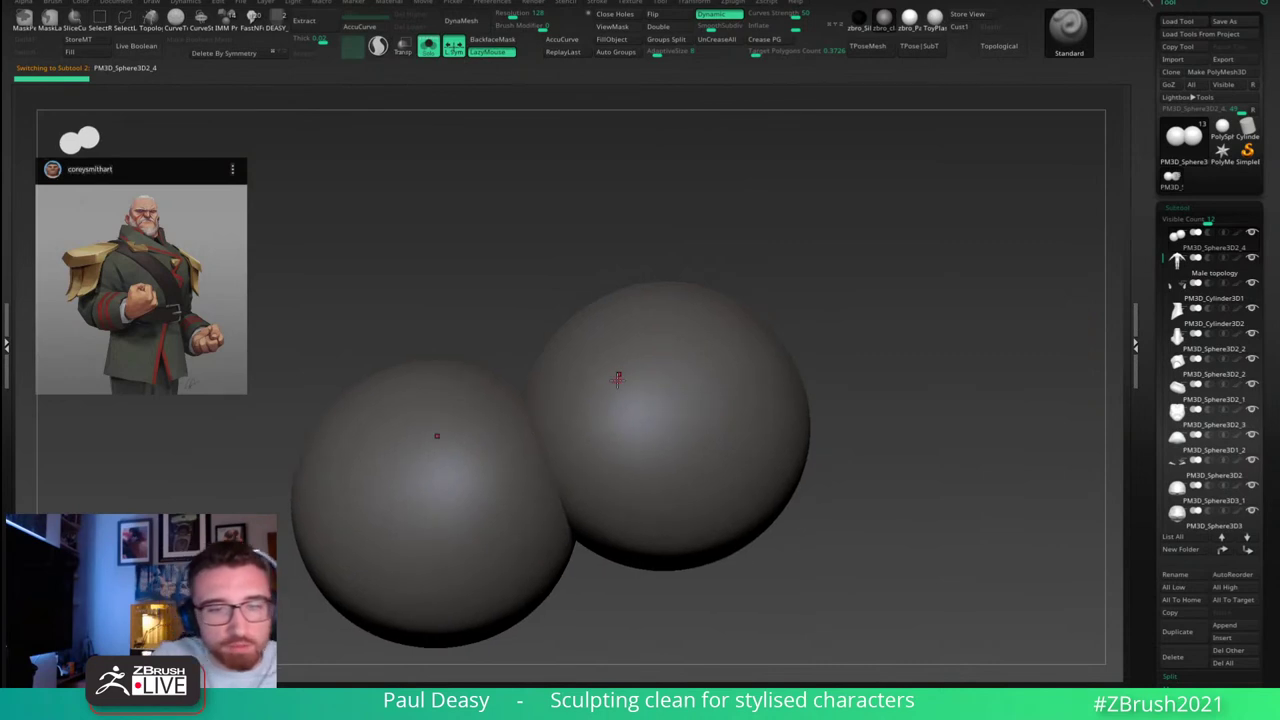
Step: Draw two long arcs and several short crossing curves on one eyeball with the Topology brush to form an eyelid strip
{"action": "left_click", "coordinate": [151, 20]}
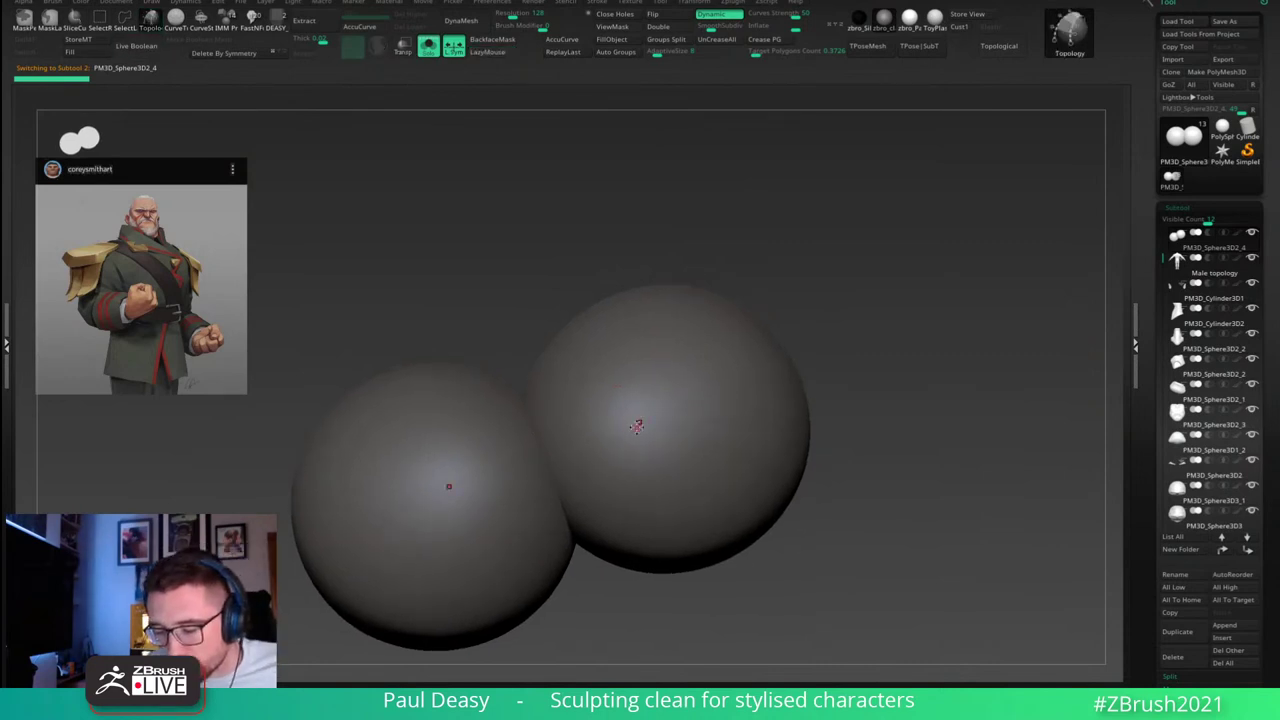
{"action": "key", "text": "space"}
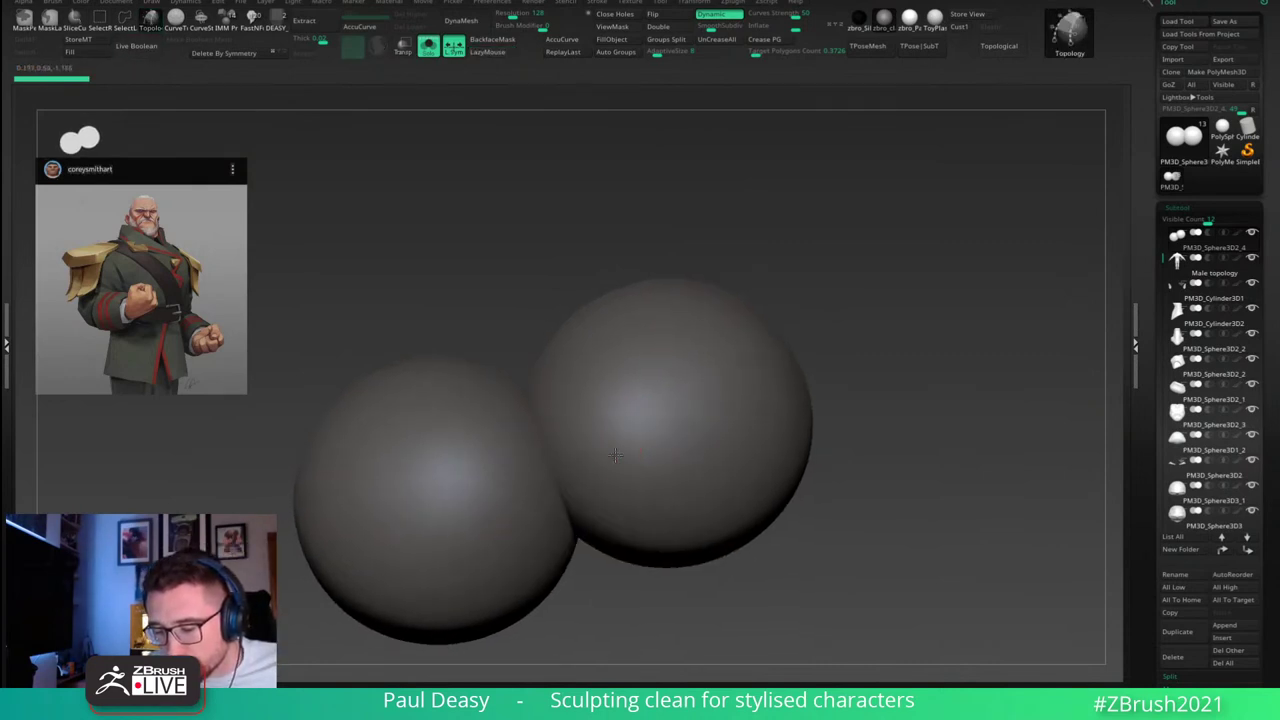
{"action": "left_click_drag", "start_coordinate": [618, 453], "coordinate": [760, 384]}
{"action": "mouse_move", "coordinate": [595, 429]}
{"action": "left_mouse_down"}
{"action": "mouse_move", "coordinate": [766, 354]}
{"action": "mouse_move", "coordinate": [761, 419]}
{"action": "left_mouse_up"}
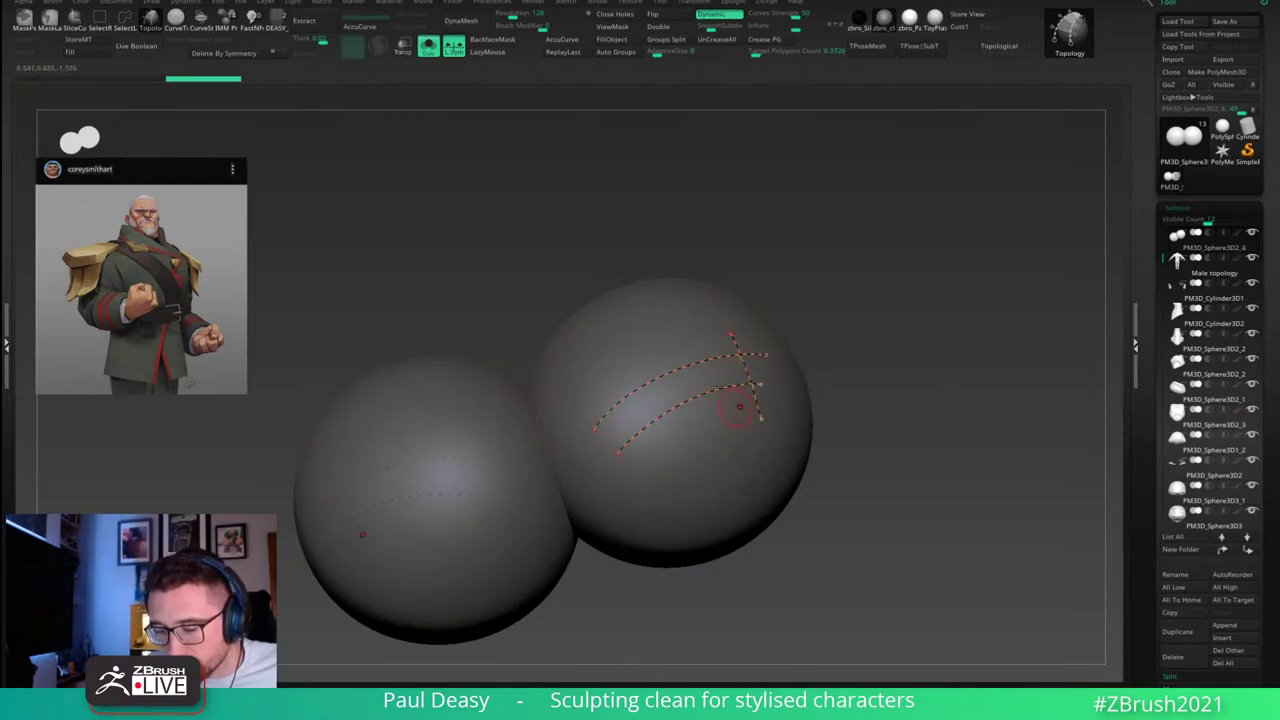
{"action": "left_click_drag", "start_coordinate": [688, 342], "coordinate": [735, 422]}
{"action": "left_click_drag", "start_coordinate": [646, 360], "coordinate": [695, 428]}
{"action": "left_click_drag", "start_coordinate": [618, 378], "coordinate": [655, 462]}
{"action": "left_click_drag", "start_coordinate": [595, 402], "coordinate": [620, 455]}
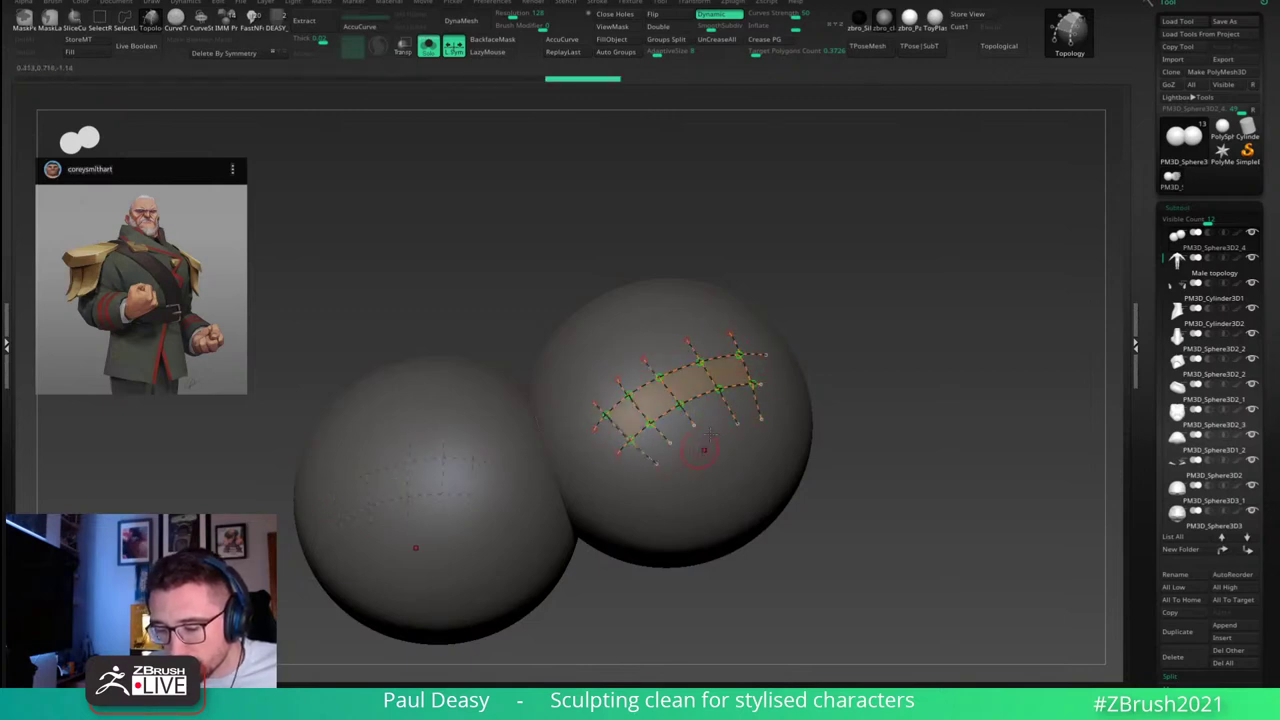
Step: Generate the eyelid strip mesh from the curves and split it from the eyeballs into its own subtool, with the head shown
{"action": "key", "text": "space"}
{"action": "left_click", "coordinate": [740, 465]}
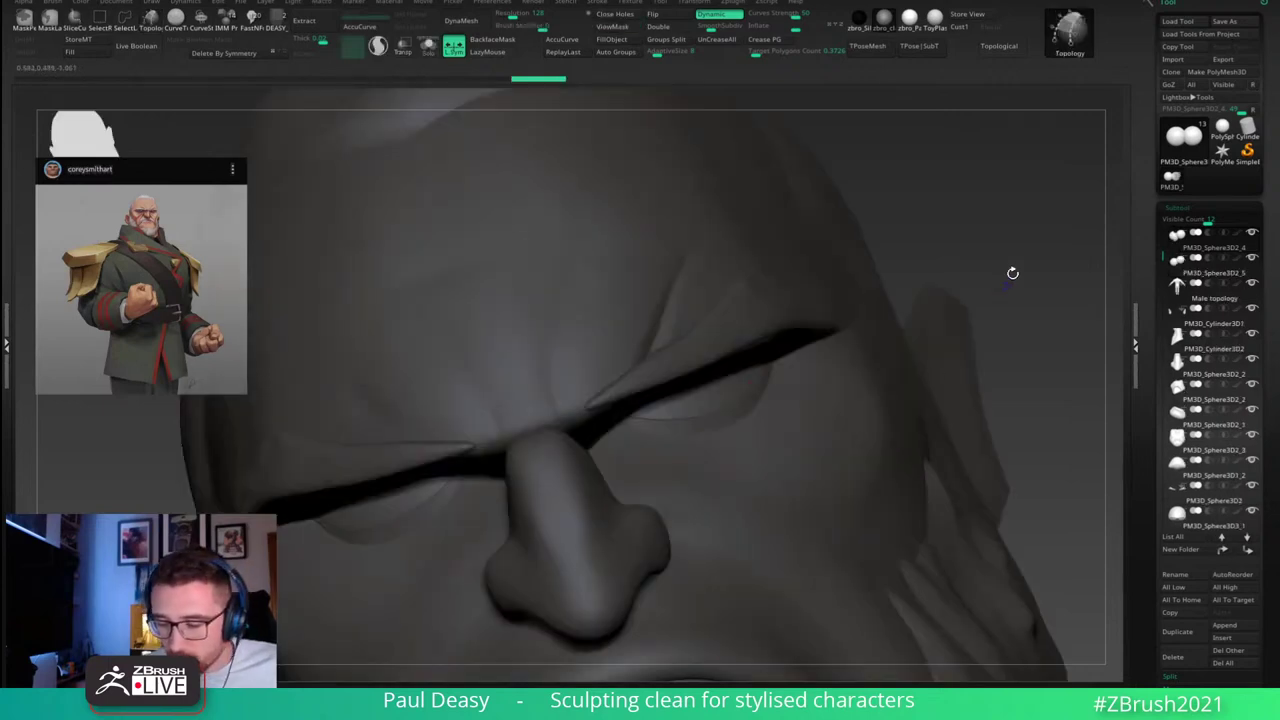
{"action": "mouse_move", "coordinate": [1014, 271]}
{"action": "left_mouse_down"}
{"action": "mouse_move", "coordinate": [1006, 294]}
{"action": "mouse_move", "coordinate": [818, 85]}
{"action": "left_mouse_up"}
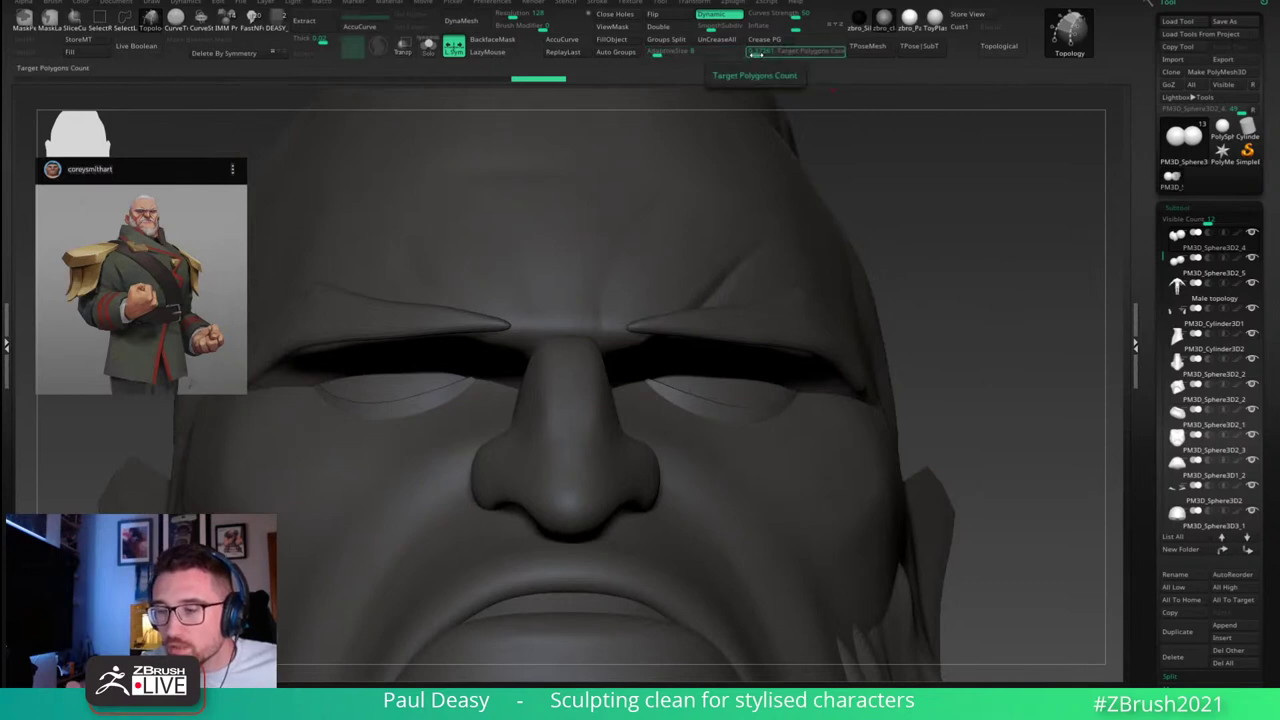
{"action": "left_click_drag", "start_coordinate": [796, 28], "coordinate": [793, 30]}
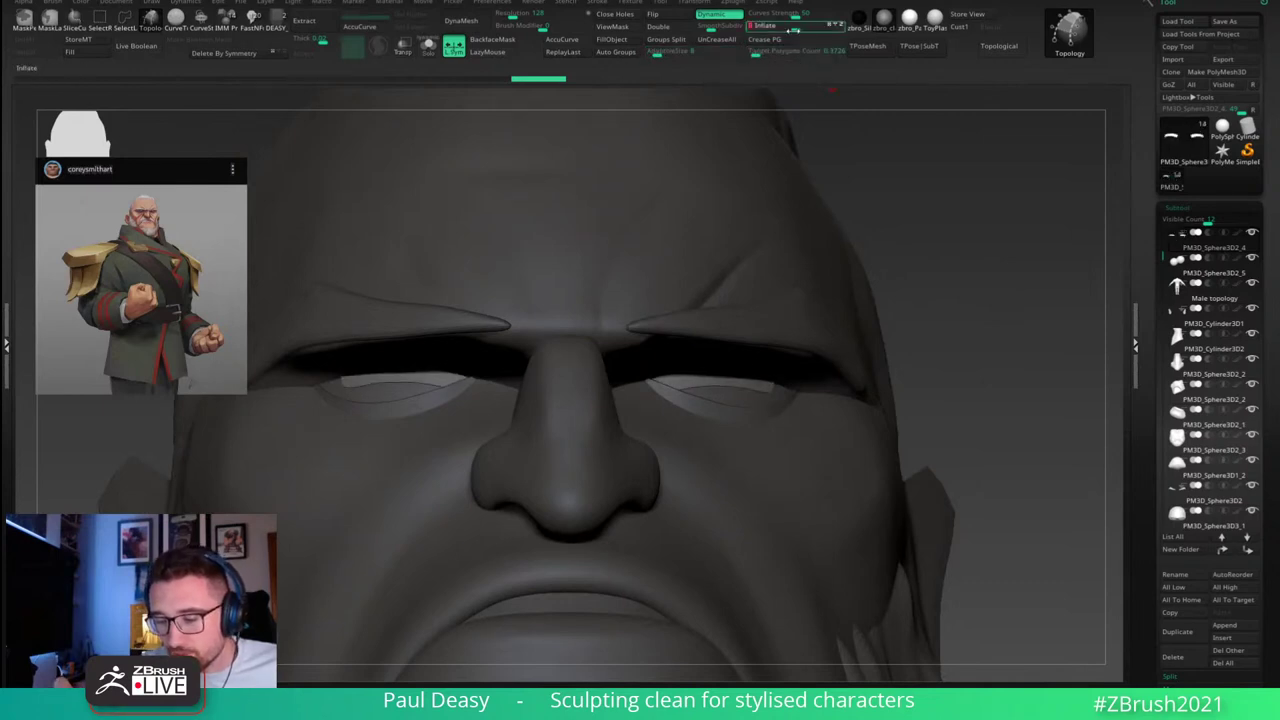
Step: Stretch the eyelid strip's outer end past the eyeball and fit its upper edge under the brow with the Move brush
{"action": "right_click_drag", "start_coordinate": [840, 296], "coordinate": [772, 380]}
{"action": "key", "text": "b"}
{"action": "key", "text": "m"}
{"action": "key", "text": "v"}
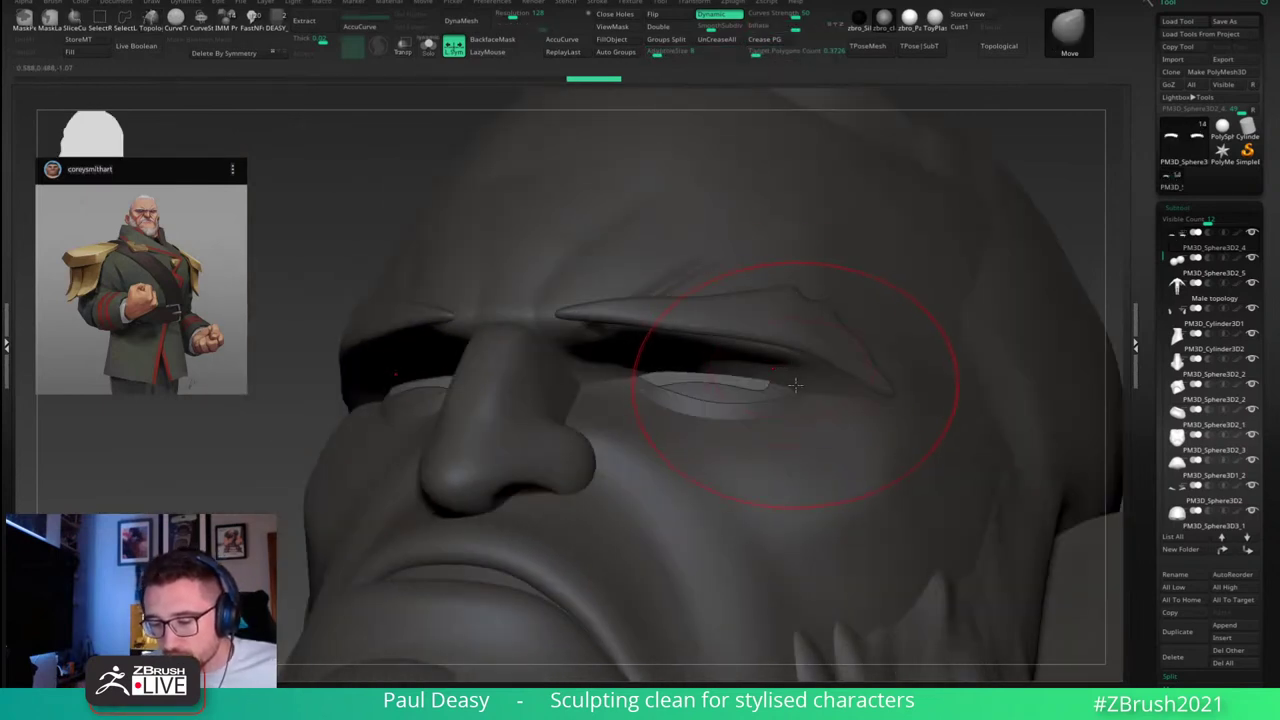
{"action": "left_click_drag", "start_coordinate": [788, 384], "coordinate": [830, 399]}
{"action": "mouse_move", "coordinate": [708, 390]}
{"action": "left_mouse_down"}
{"action": "mouse_move", "coordinate": [702, 378]}
{"action": "mouse_move", "coordinate": [749, 378]}
{"action": "left_mouse_up"}
{"action": "right_click_drag", "start_coordinate": [812, 345], "coordinate": [772, 406]}
{"action": "left_click_drag", "start_coordinate": [762, 402], "coordinate": [760, 394]}
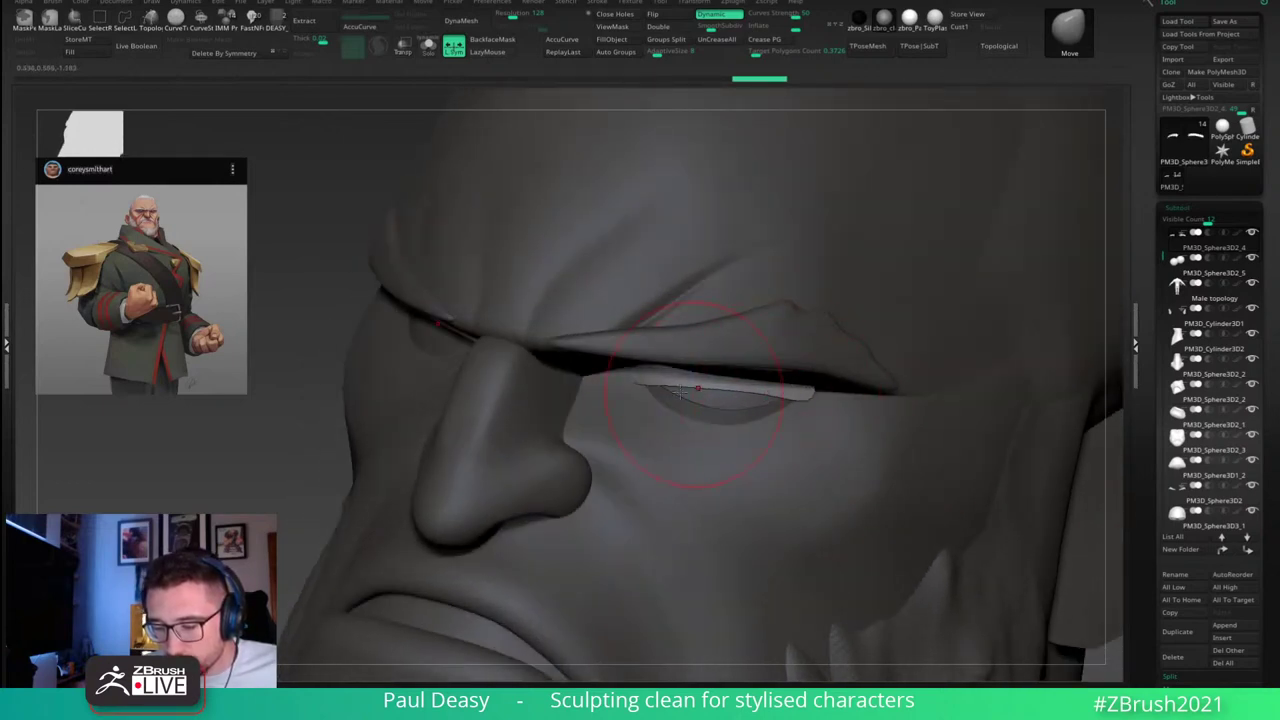
Step: Refine the eyelid strip's middle curve and tuck its outer corner into the face with the Move brush
{"action": "mouse_move", "coordinate": [680, 392]}
{"action": "left_mouse_down"}
{"action": "mouse_move", "coordinate": [677, 378]}
{"action": "mouse_move", "coordinate": [716, 395]}
{"action": "mouse_move", "coordinate": [767, 382]}
{"action": "left_mouse_up"}
{"action": "mouse_move", "coordinate": [742, 398]}
{"action": "right_mouse_down"}
{"action": "mouse_move", "coordinate": [784, 391]}
{"action": "mouse_move", "coordinate": [692, 417]}
{"action": "right_mouse_up"}
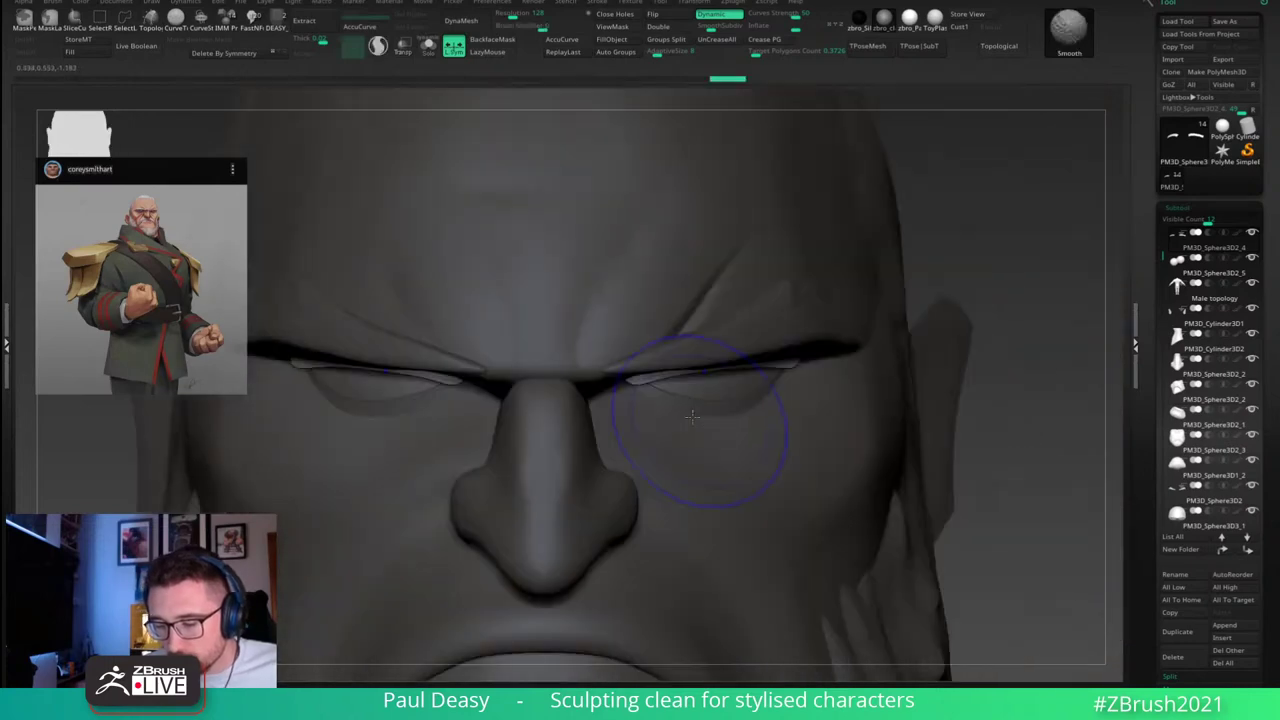
{"action": "left_click_drag", "start_coordinate": [682, 389], "coordinate": [680, 382]}
{"action": "mouse_move", "coordinate": [786, 408]}
{"action": "right_mouse_down"}
{"action": "mouse_move", "coordinate": [768, 396]}
{"action": "mouse_move", "coordinate": [818, 347]}
{"action": "mouse_move", "coordinate": [814, 360]}
{"action": "right_mouse_up"}
{"action": "left_click_drag", "start_coordinate": [808, 360], "coordinate": [817, 371]}
{"action": "right_click_drag", "start_coordinate": [819, 364], "coordinate": [818, 381]}
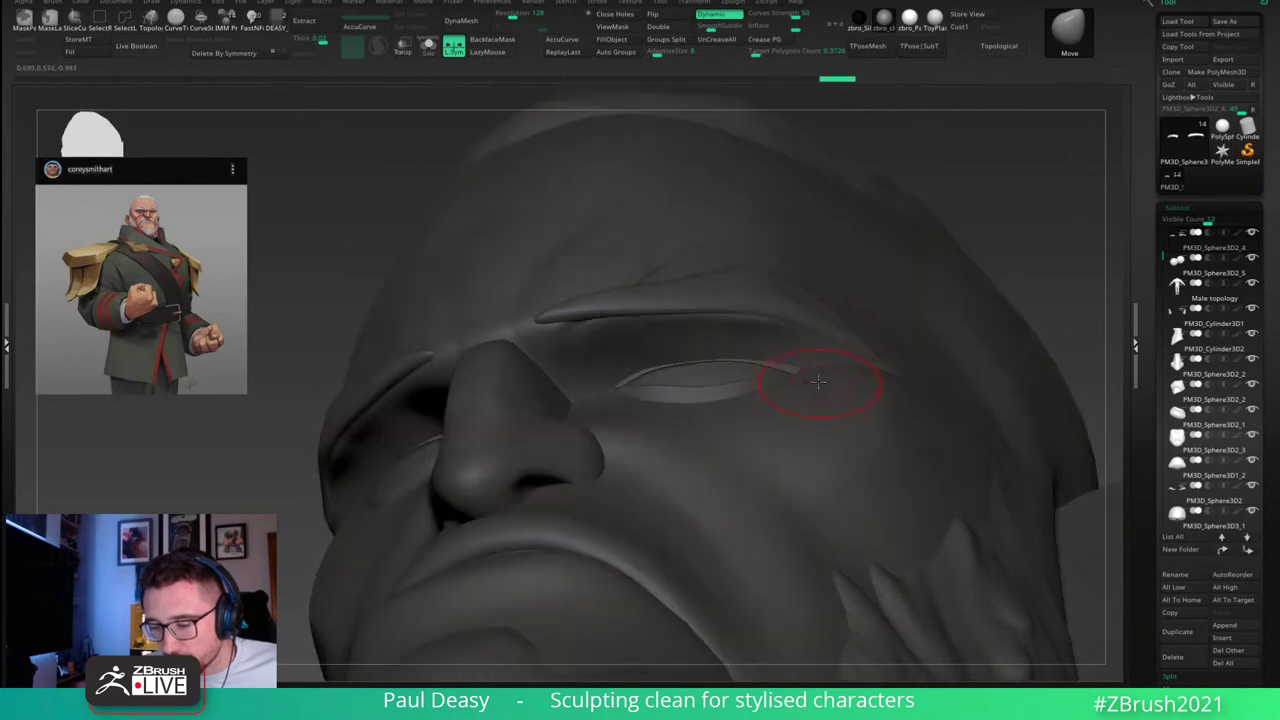
{"action": "left_click_drag", "start_coordinate": [818, 382], "coordinate": [819, 374]}
Step: Pull the eyelid strip's inner corner towards the nose with a resized Move brush
{"action": "mouse_move", "coordinate": [822, 366]}
{"action": "right_mouse_down"}
{"action": "mouse_move", "coordinate": [806, 380]}
{"action": "mouse_move", "coordinate": [829, 382]}
{"action": "mouse_move", "coordinate": [700, 414]}
{"action": "mouse_move", "coordinate": [643, 377]}
{"action": "right_mouse_up"}
{"action": "key", "text": "space"}
{"action": "left_click_drag", "start_coordinate": [643, 377], "coordinate": [616, 366]}
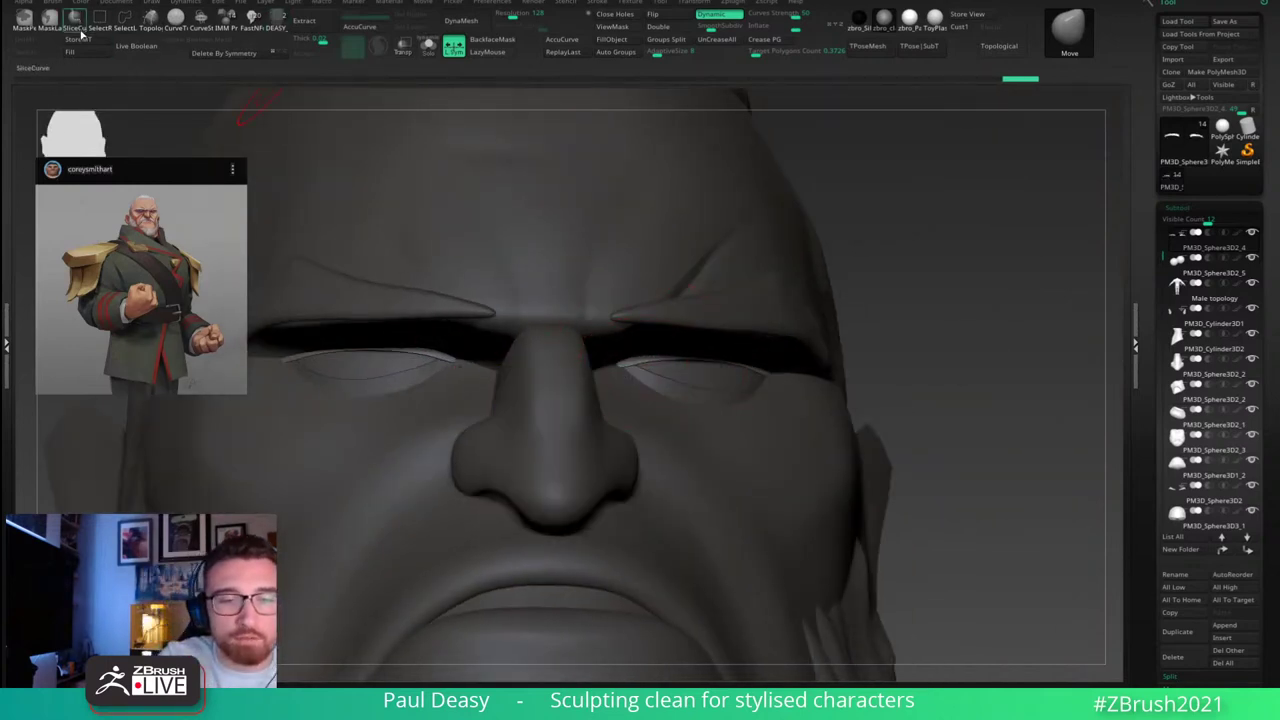
{"action": "right_click_drag", "start_coordinate": [880, 350], "coordinate": [700, 375]}
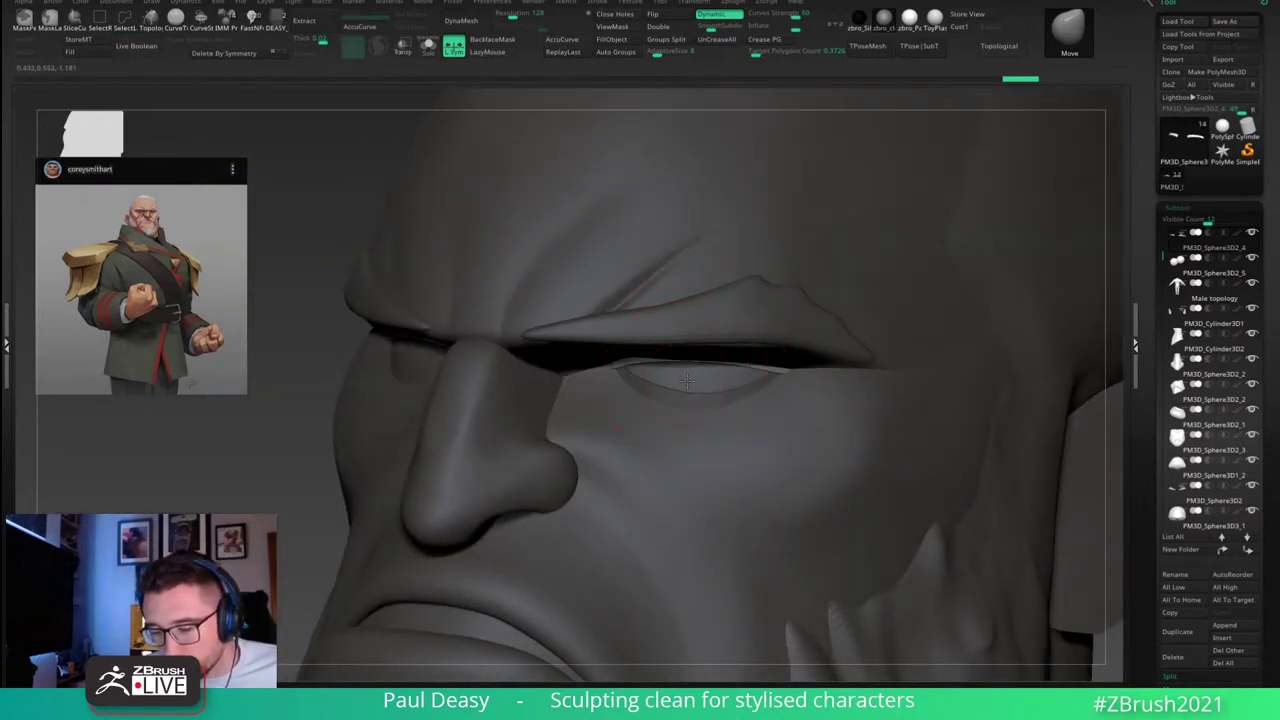
Step: Isolate the upper eyelid strip with its polyframe and subdivision preview on, and uncrease all its edges
{"action": "key", "text": "alt+s"}
{"action": "key", "text": "ctrl+z"}
{"action": "key", "text": "shift+d"}
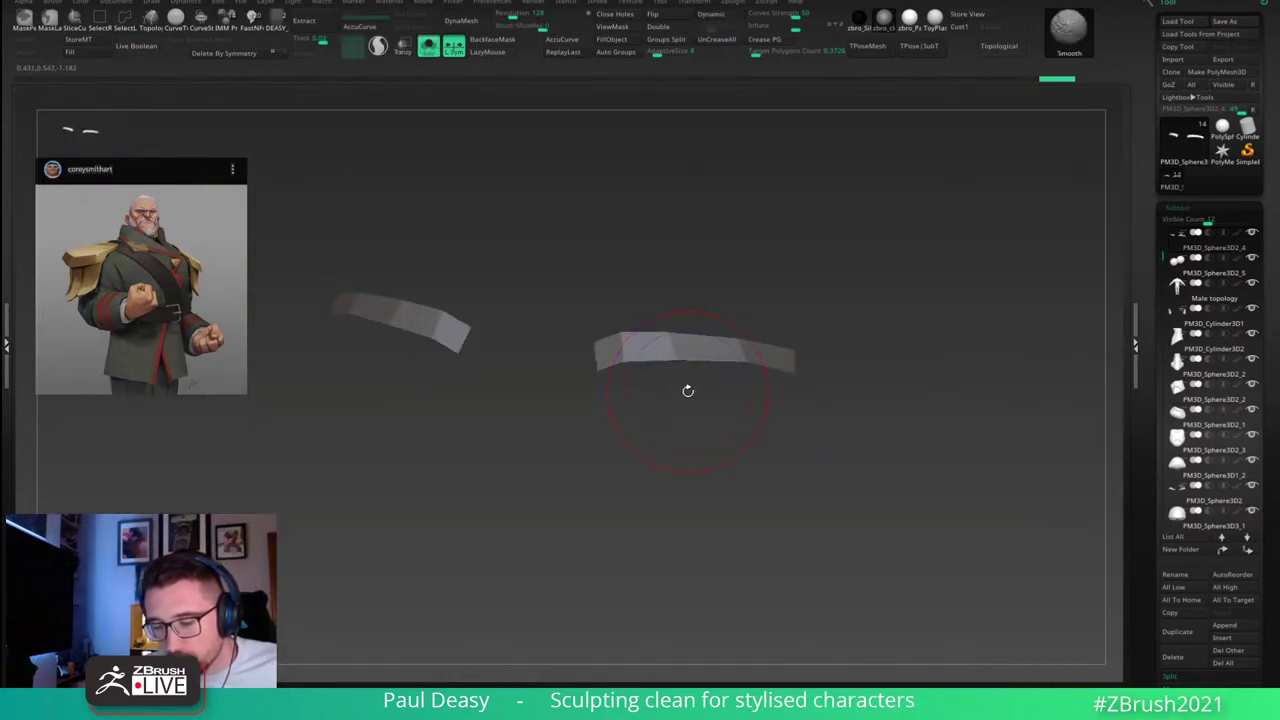
{"action": "key", "text": "shift+f"}
{"action": "key", "text": "d"}
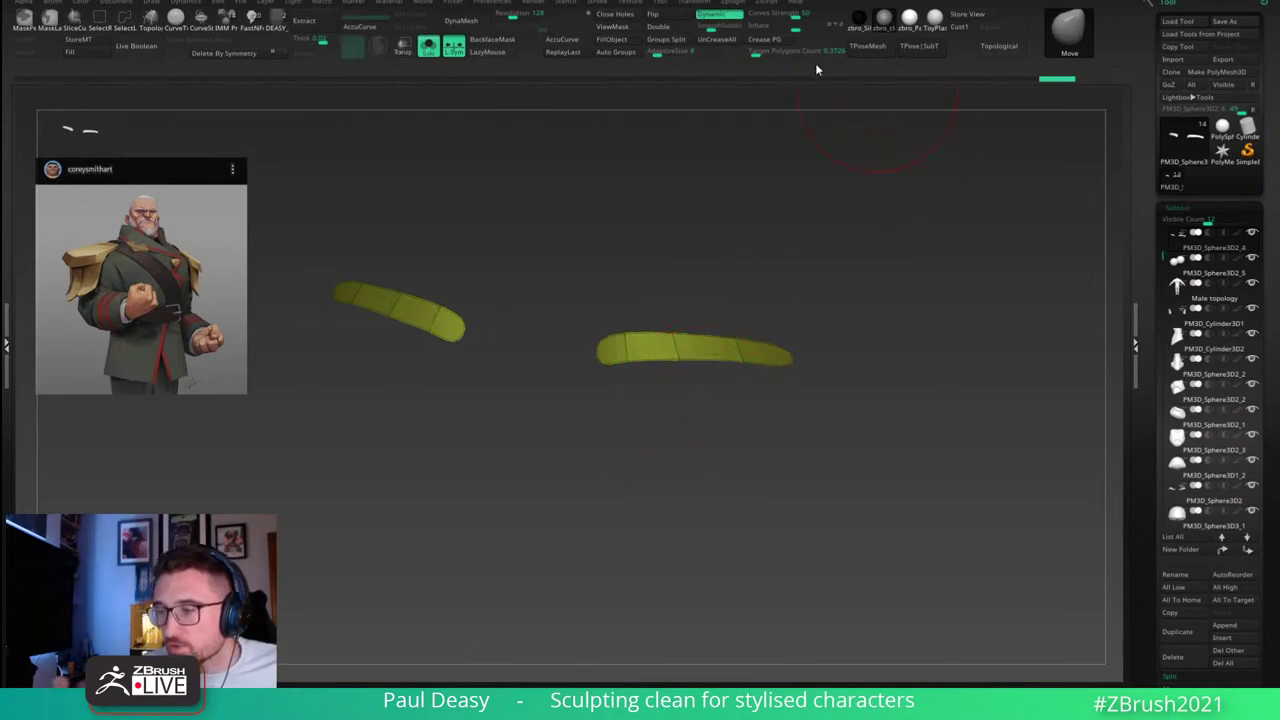
{"action": "left_click", "coordinate": [726, 42]}
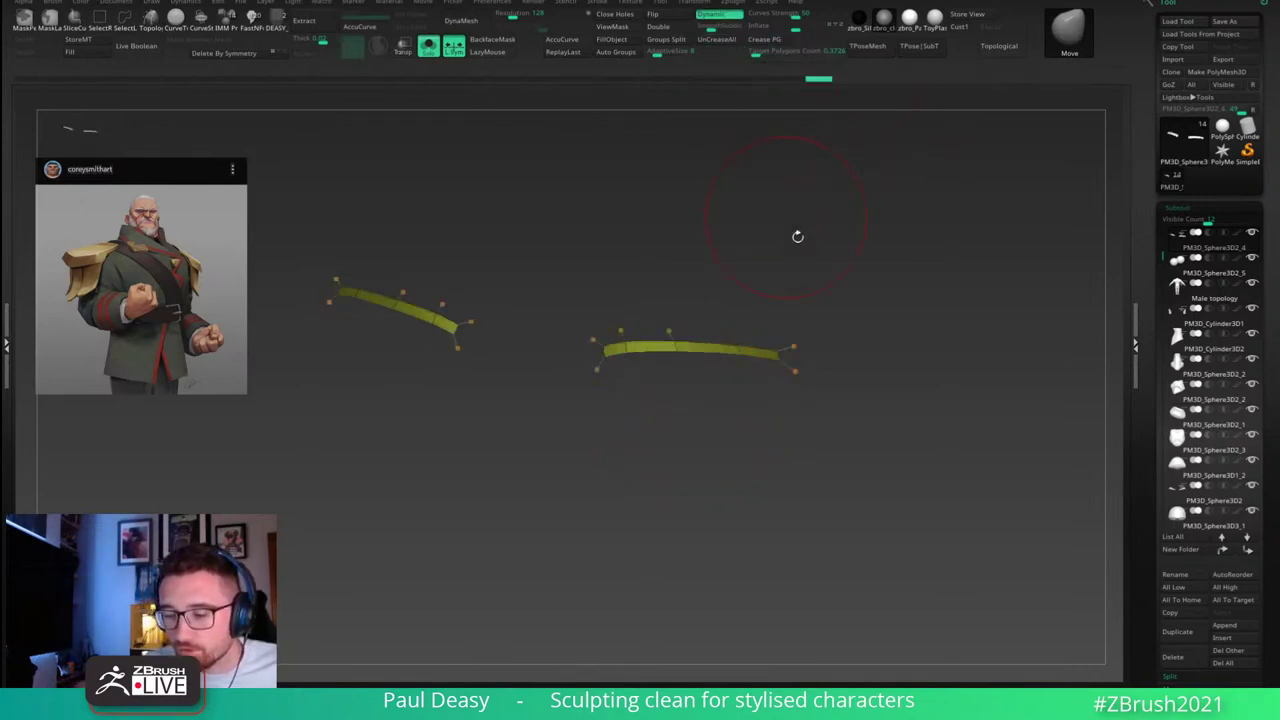
{"action": "left_click_drag", "start_coordinate": [797, 237], "coordinate": [829, 266], "text": "alt"}
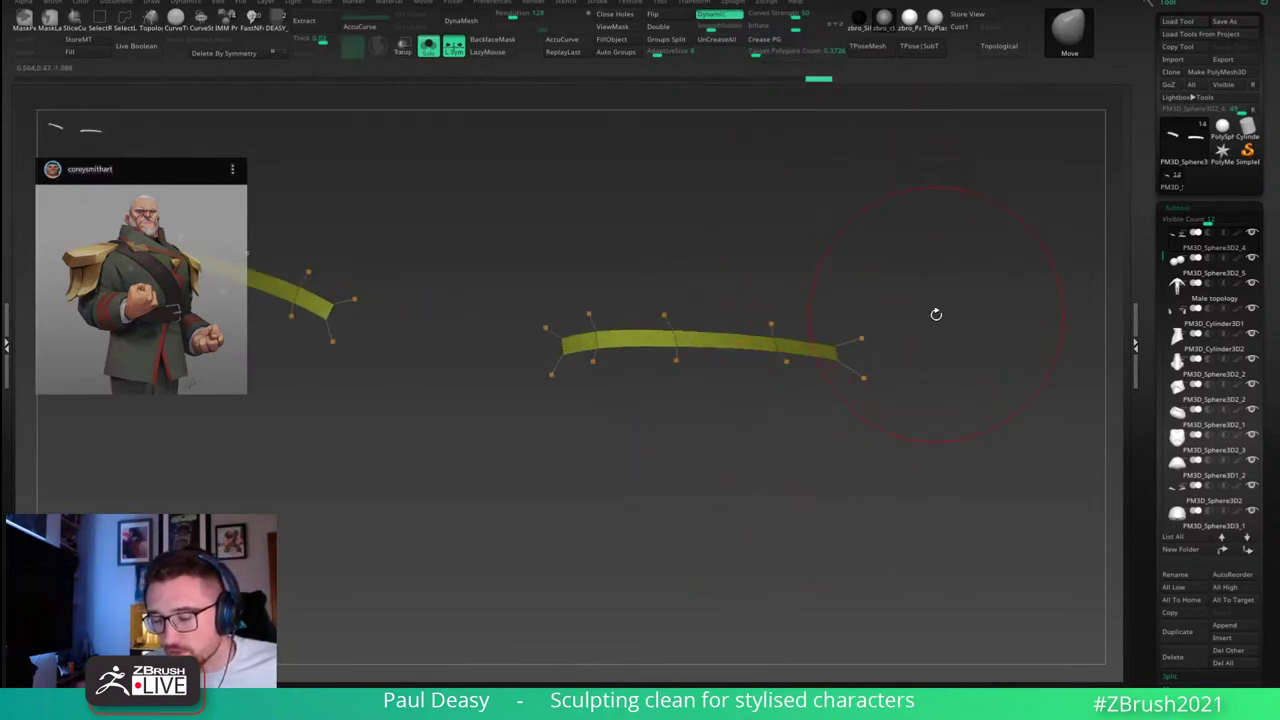
Step: Insert supporting edge loops near the borders and both ends of the upper eyelid strip with ZModeler, and preview it subdivided on the head
{"action": "key", "text": "shift+d"}
{"action": "key", "text": "ctrl+shift"}
{"action": "left_click", "coordinate": [809, 368]}
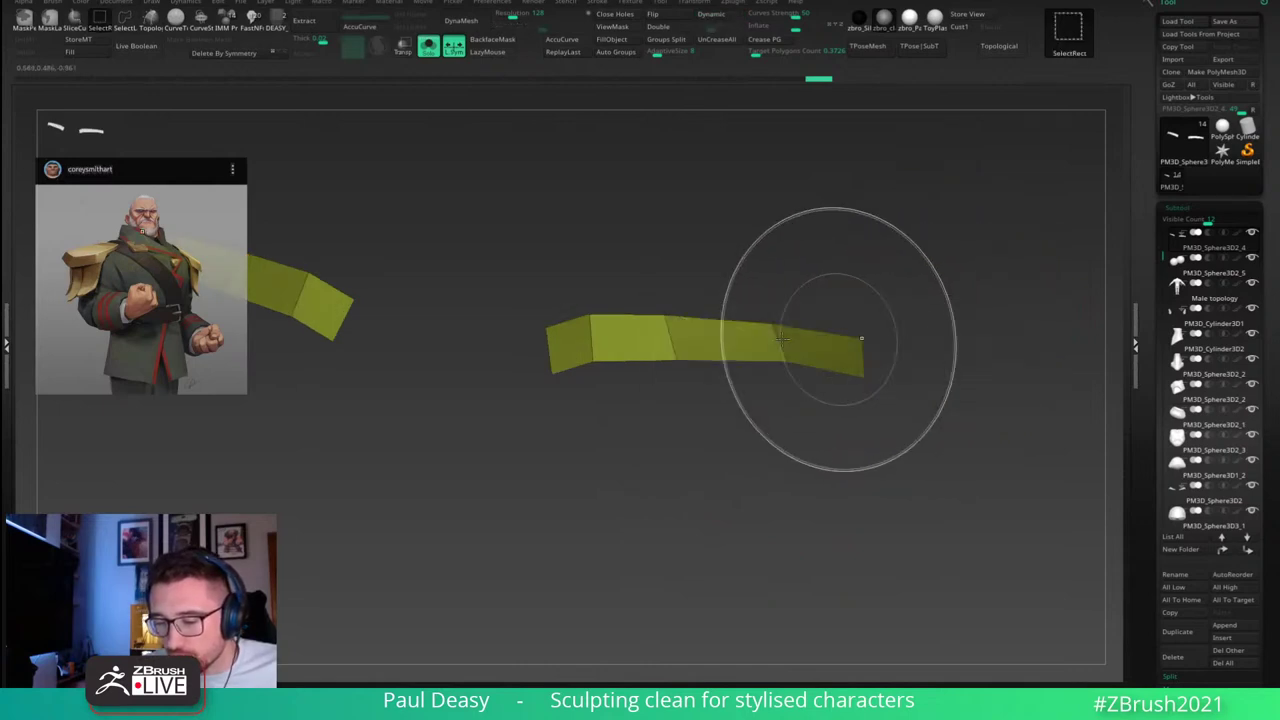
{"action": "key", "text": "b"}
{"action": "key", "text": "z"}
{"action": "key", "text": "m"}
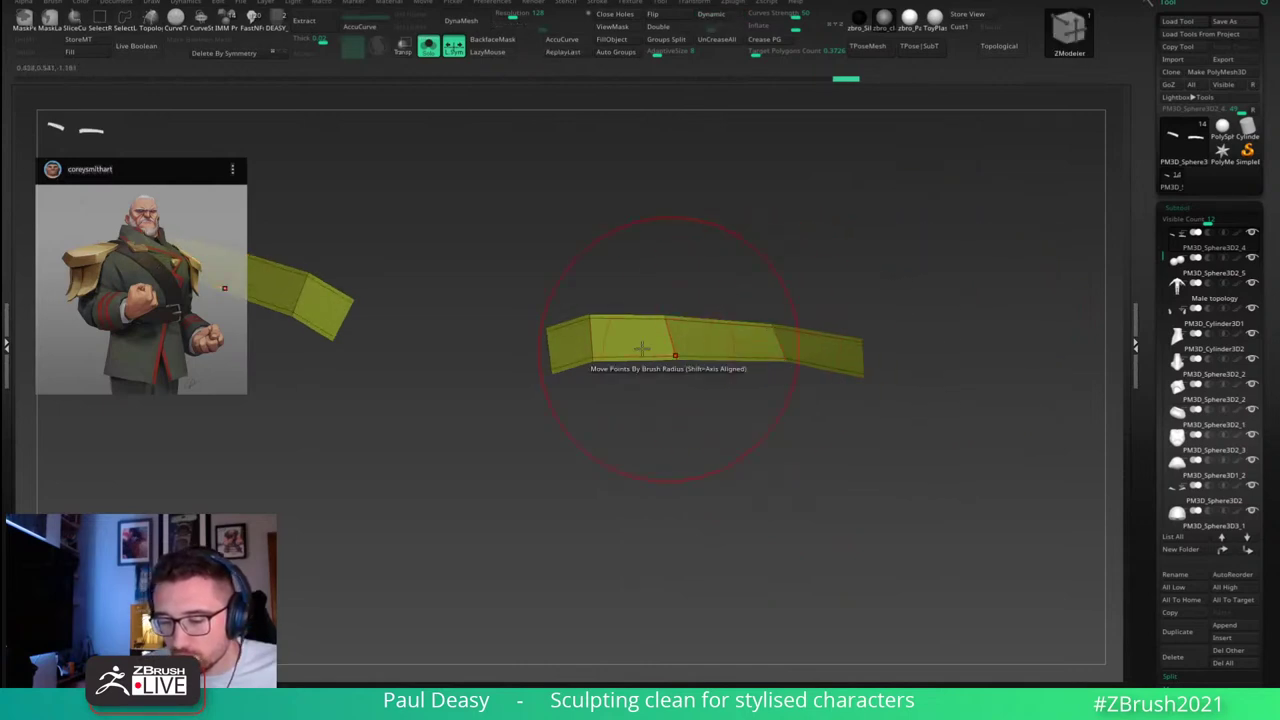
{"action": "right_click_drag", "start_coordinate": [641, 350], "coordinate": [581, 350]}
{"action": "left_click_drag", "start_coordinate": [568, 365], "coordinate": [554, 368]}
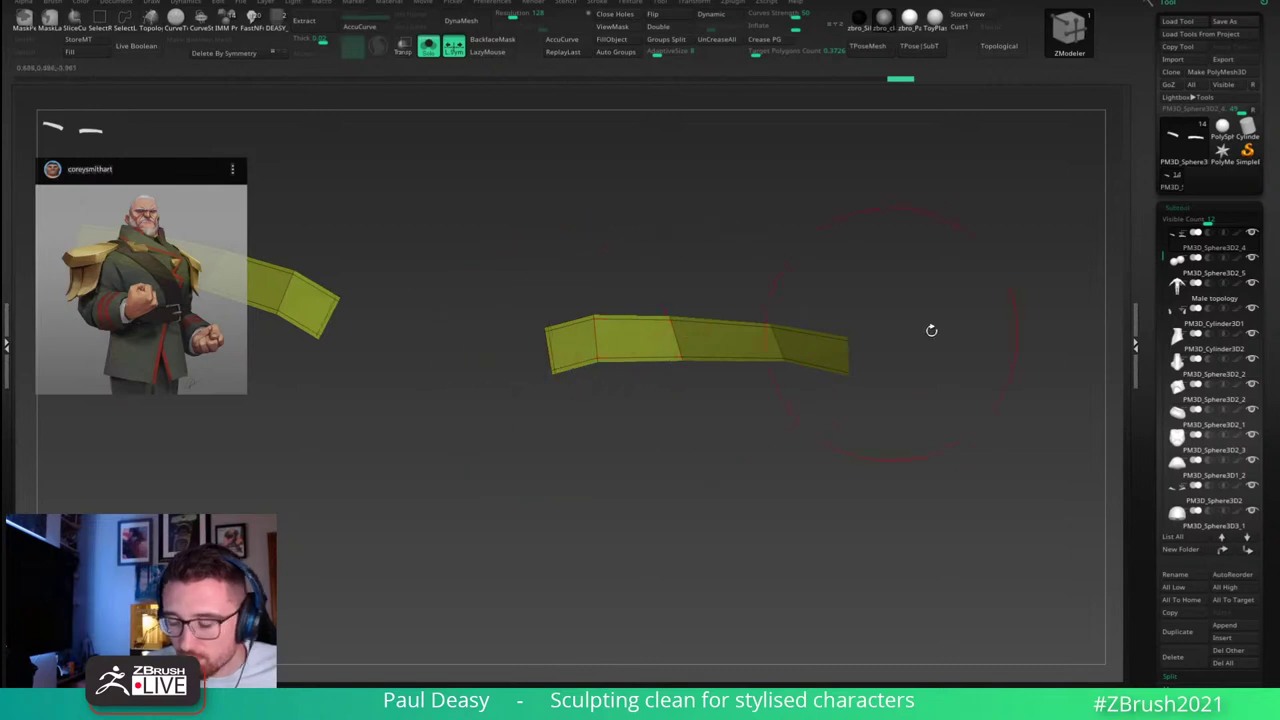
{"action": "left_click_drag", "start_coordinate": [929, 329], "coordinate": [843, 380]}
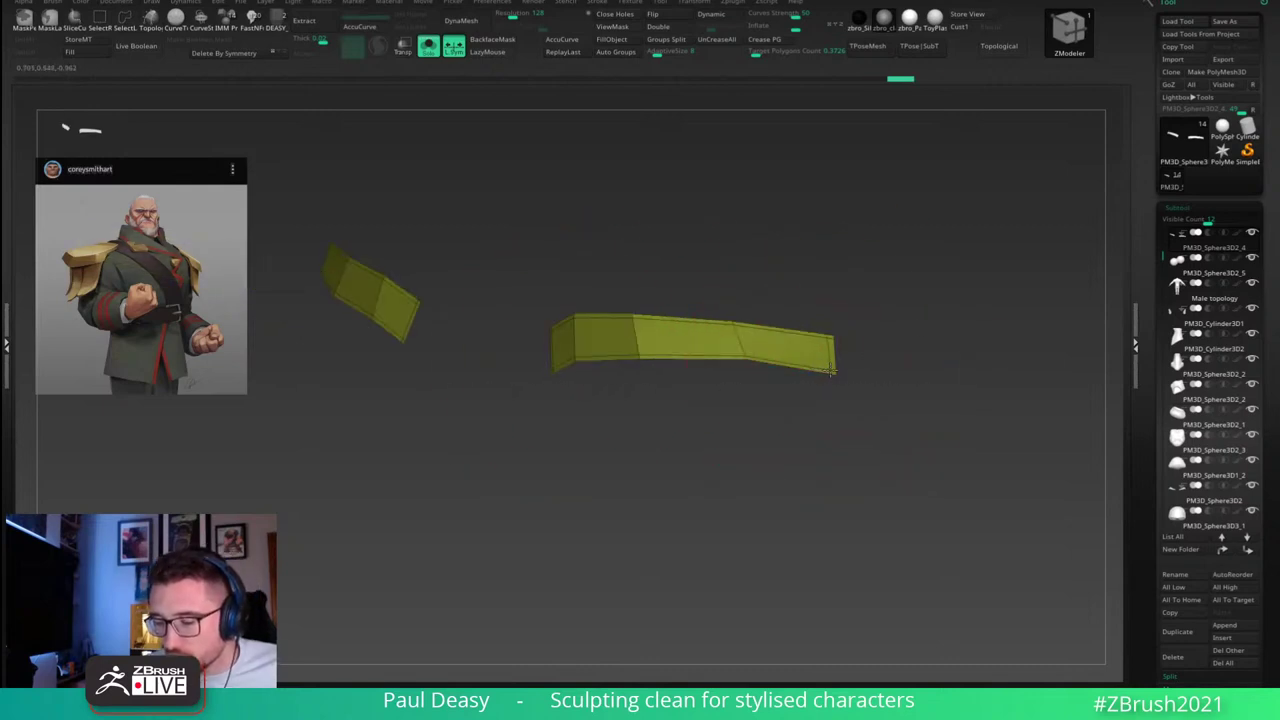
{"action": "key", "text": "d"}
{"action": "left_click_drag", "start_coordinate": [903, 357], "coordinate": [957, 371]}
{"action": "key", "text": "alt+s"}
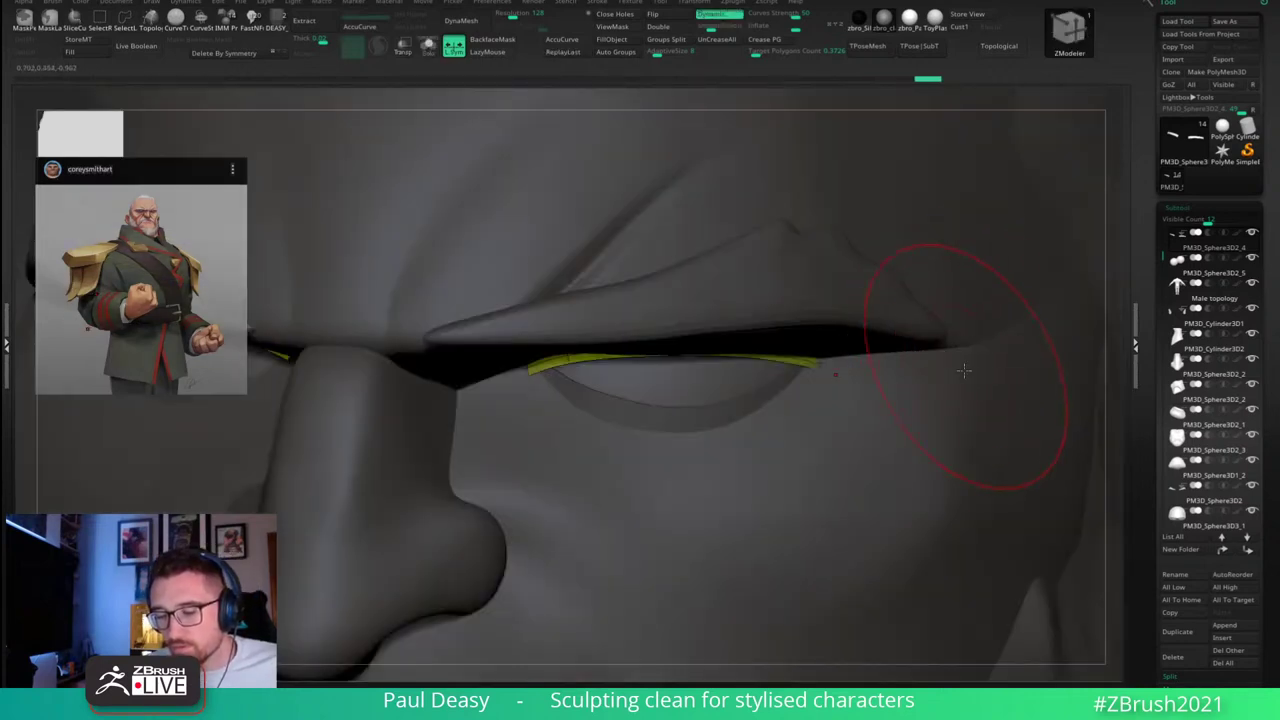
Step: Fit the upper eyelid strip's inner corner and middle to the eyeball with the Move brush
{"action": "key", "text": "b"}
{"action": "key", "text": "m"}
{"action": "key", "text": "v"}
{"action": "right_click_drag", "start_coordinate": [886, 383], "coordinate": [694, 400]}
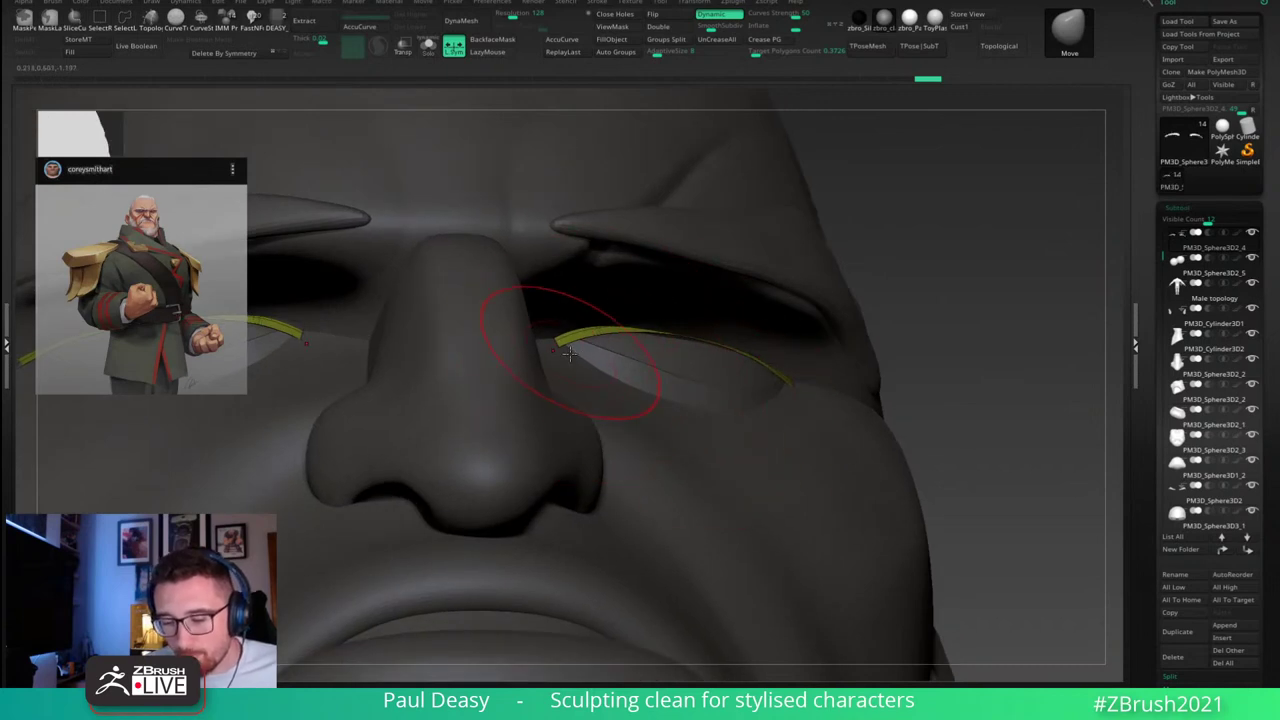
{"action": "left_click_drag", "start_coordinate": [558, 356], "coordinate": [557, 353]}
{"action": "right_click_drag", "start_coordinate": [655, 325], "coordinate": [590, 358]}
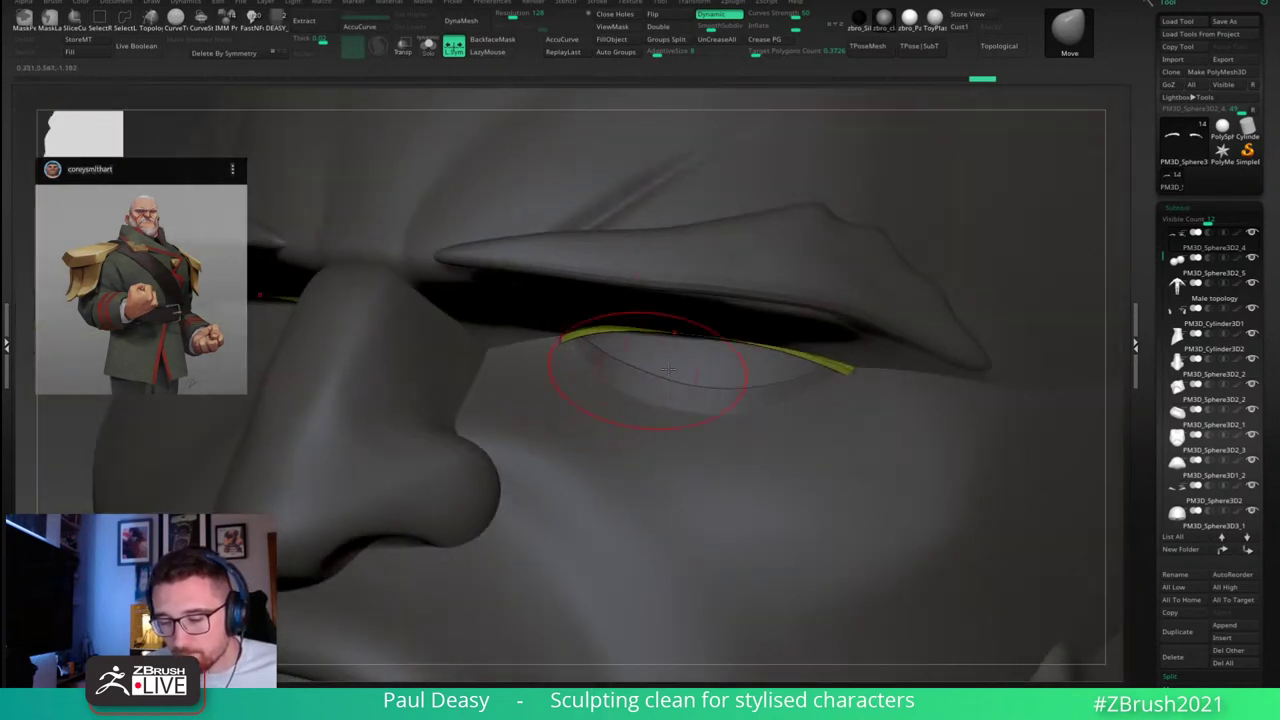
{"action": "right_click_drag", "start_coordinate": [701, 357], "coordinate": [706, 304], "text": "shift"}
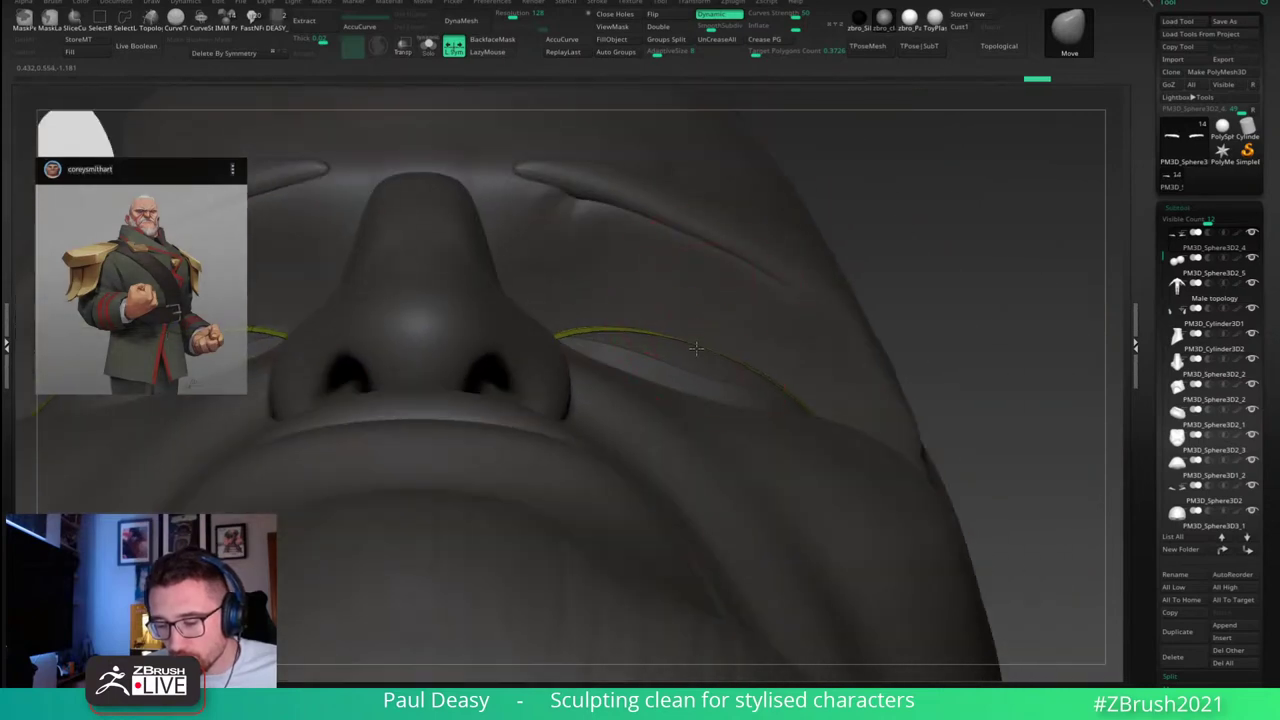
Step: Isolate the upper eyelid strip, extrude all its polygons with ZModeler to give it thickness, and flip its normals
{"action": "mouse_move", "coordinate": [755, 352]}
{"action": "right_mouse_down"}
{"action": "mouse_move", "coordinate": [822, 397]}
{"action": "mouse_move", "coordinate": [815, 425]}
{"action": "mouse_move", "coordinate": [786, 409]}
{"action": "right_mouse_up"}
{"action": "left_click", "coordinate": [805, 425], "text": "alt"}
{"action": "left_click", "coordinate": [797, 418], "text": "alt"}
{"action": "key", "text": "shift+s"}
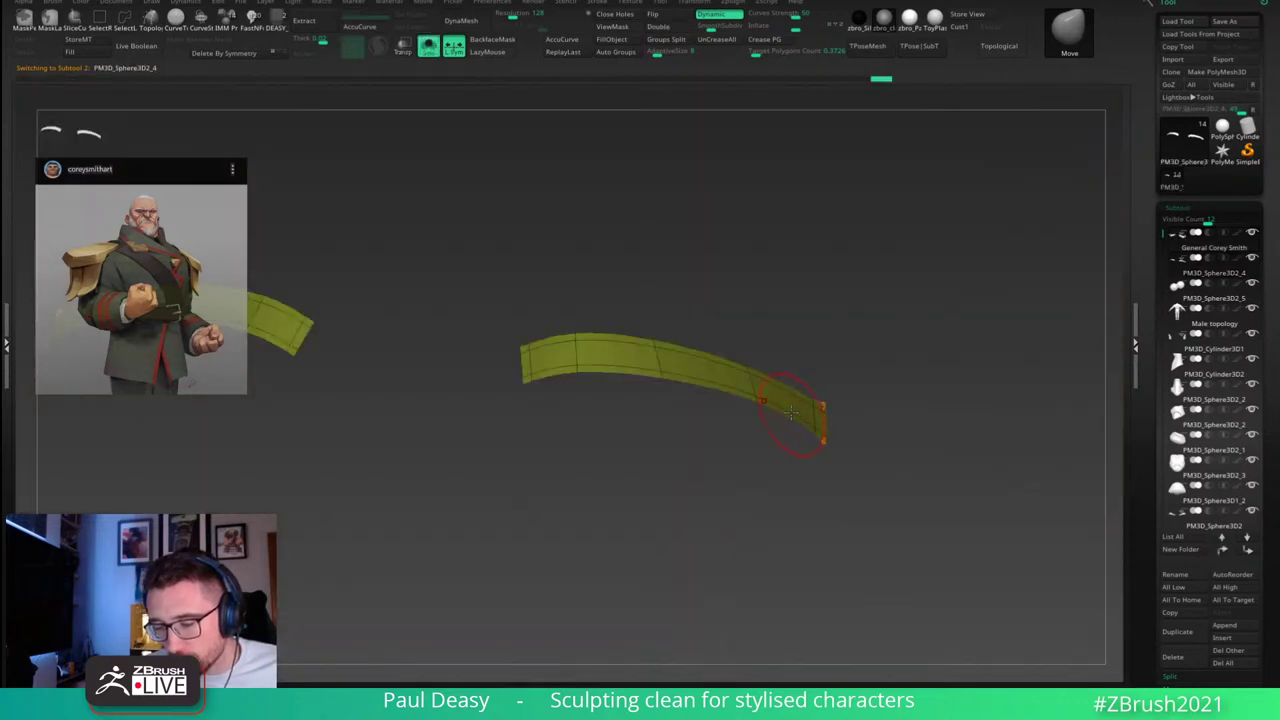
{"action": "key", "text": "shift+f"}
{"action": "key", "text": "ctrl+z"}
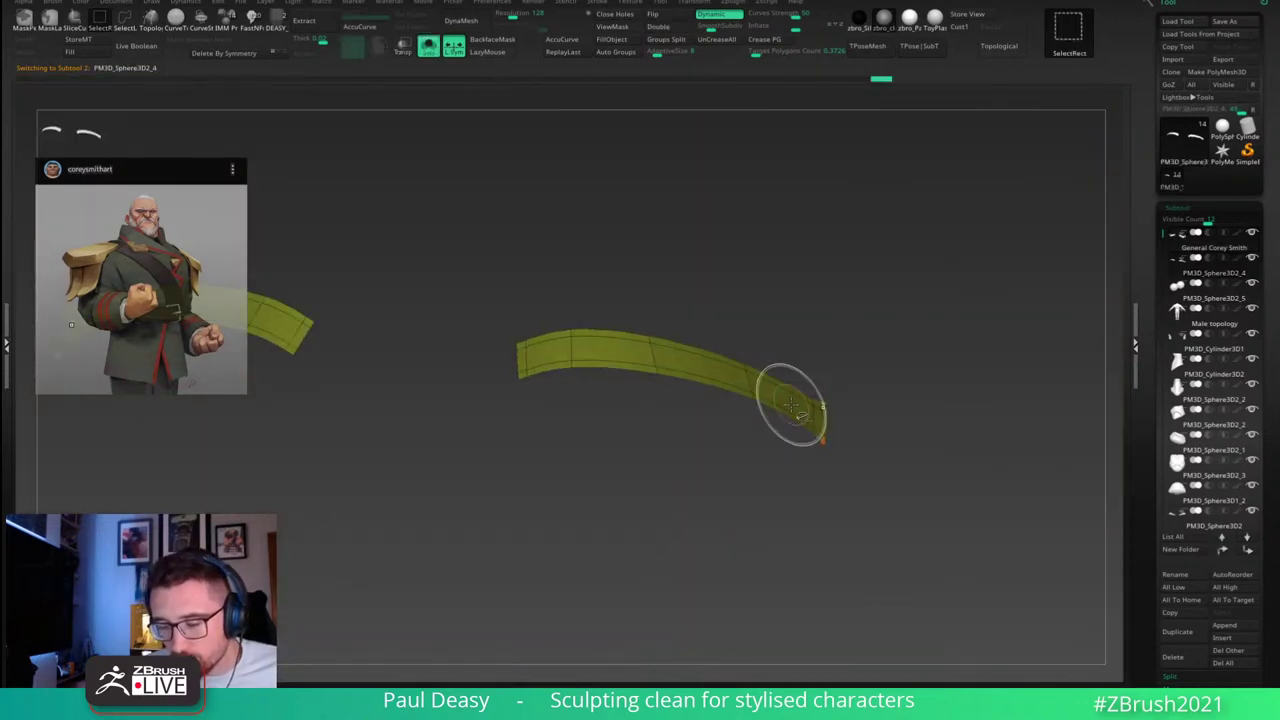
{"action": "key", "text": "space"}
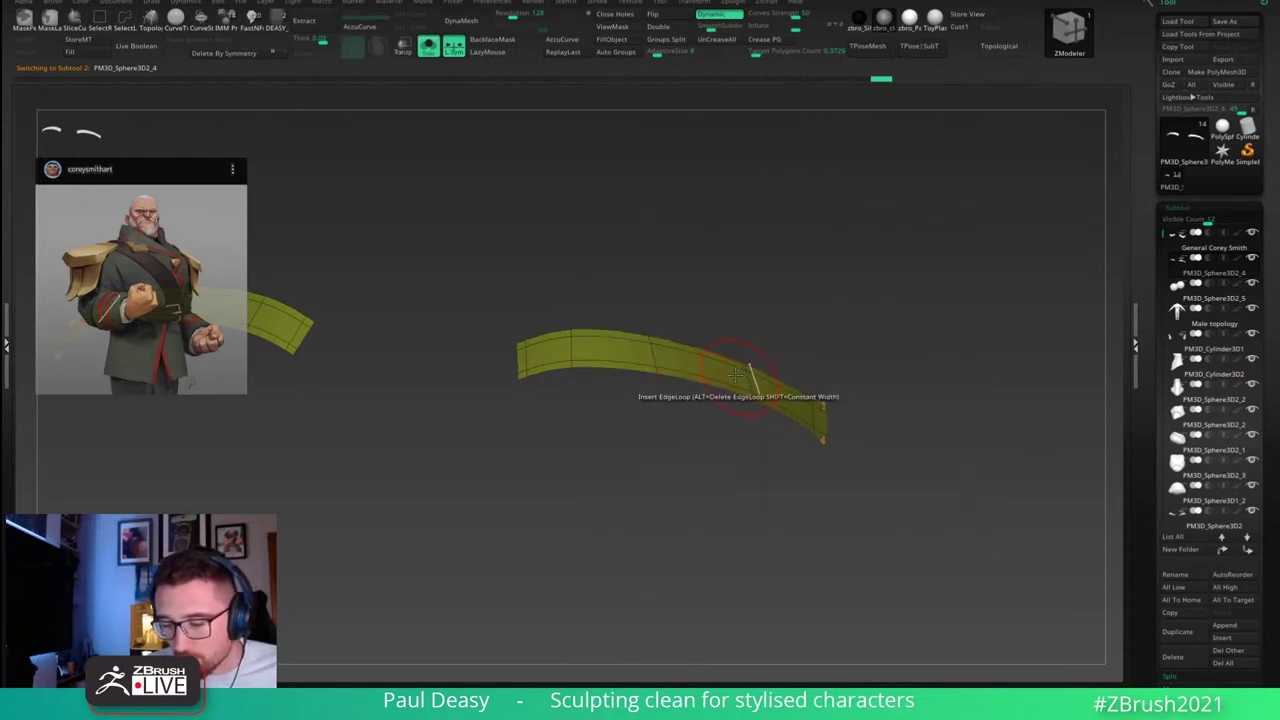
{"action": "left_click_drag", "start_coordinate": [714, 380], "coordinate": [664, 441]}
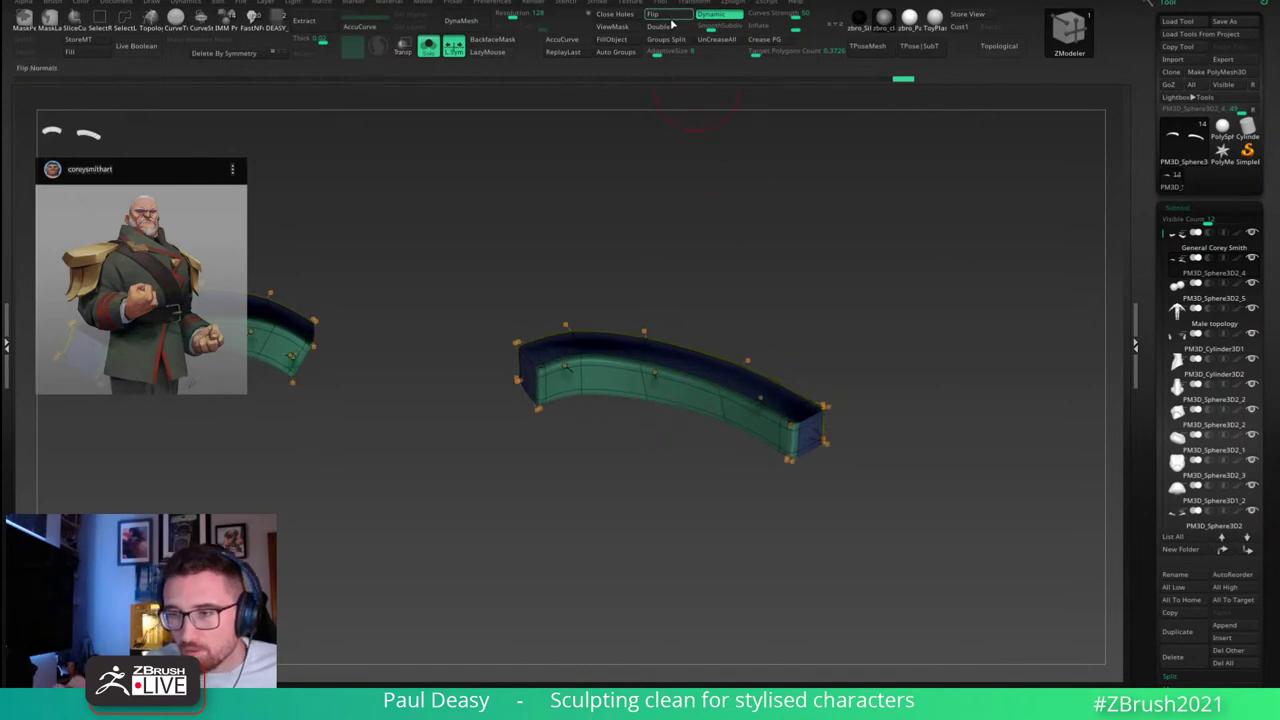
{"action": "left_click", "coordinate": [671, 20]}
{"action": "key", "text": "alt+s"}
{"action": "key", "text": "alt+s"}
Step: Insert supporting edge loops across the thickened upper eyelid's depth and preview it subdivided with the head shown
{"action": "left_click_drag", "start_coordinate": [874, 377], "coordinate": [754, 404]}
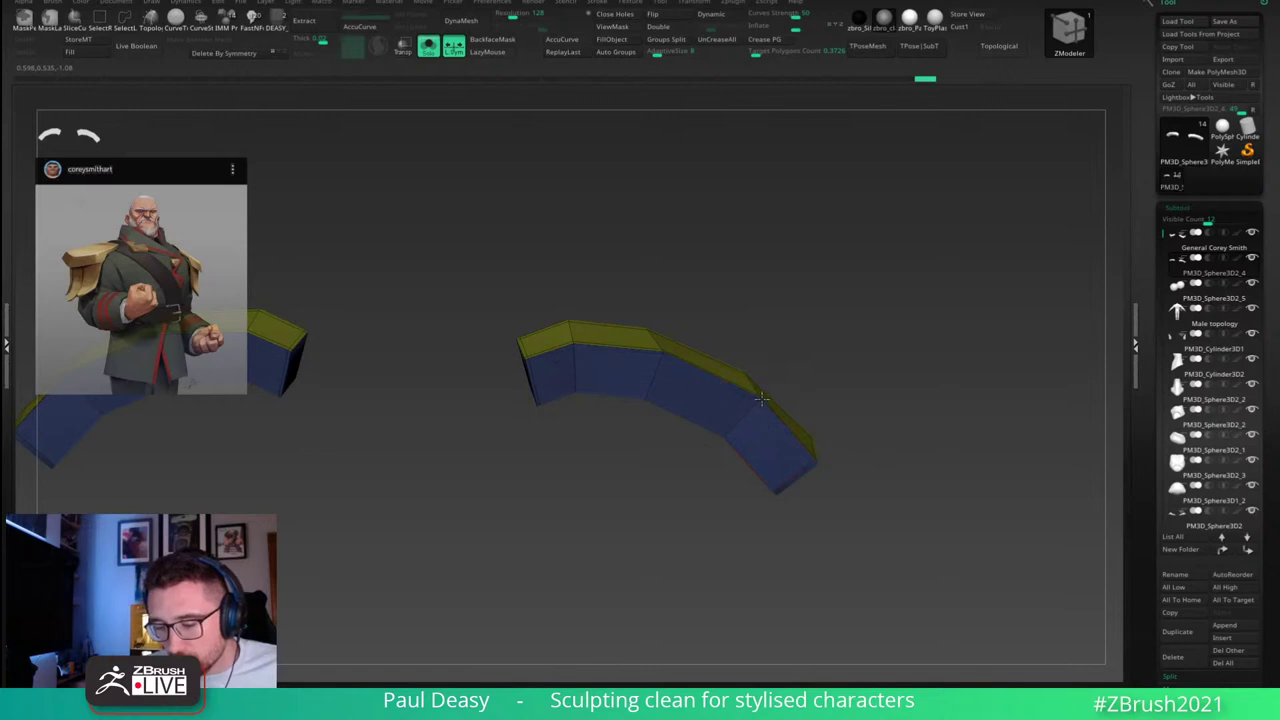
{"action": "key", "text": "d"}
{"action": "key", "text": "shift+d"}
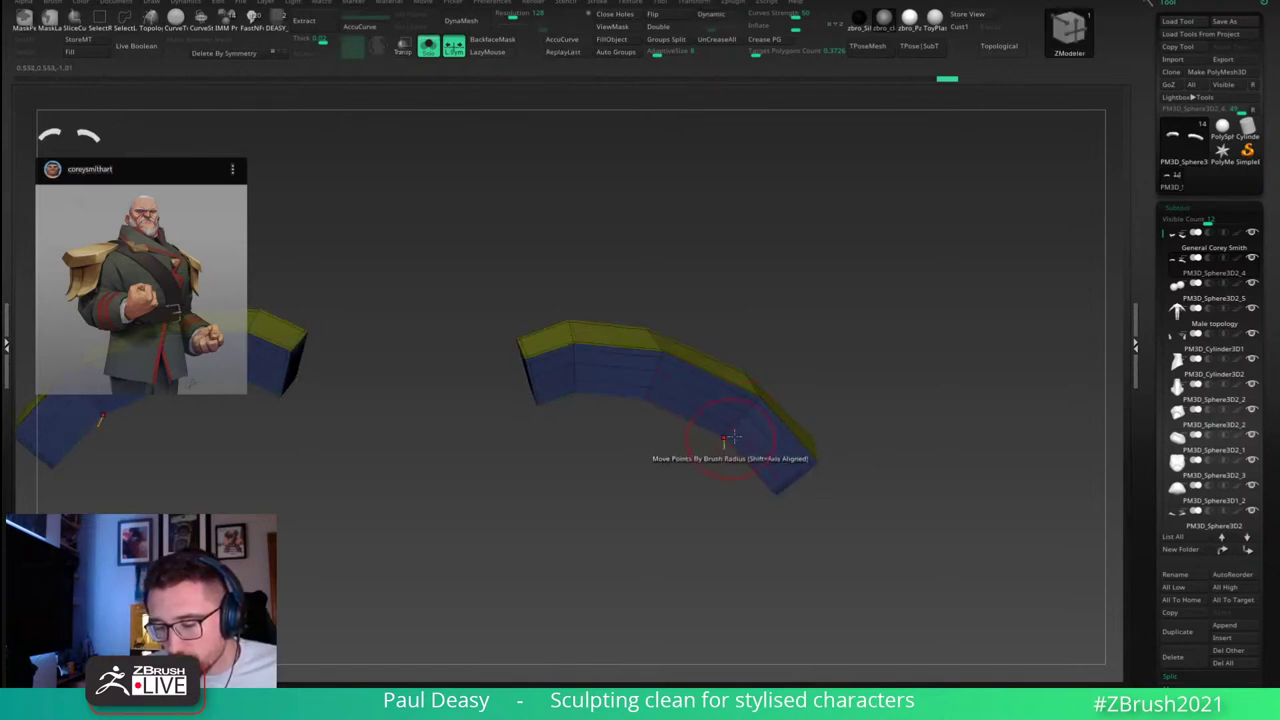
{"action": "mouse_move", "coordinate": [830, 383]}
{"action": "left_mouse_down"}
{"action": "mouse_move", "coordinate": [943, 366]}
{"action": "mouse_move", "coordinate": [916, 485]}
{"action": "mouse_move", "coordinate": [928, 463]}
{"action": "left_mouse_up"}
{"action": "key", "text": "shift+s"}
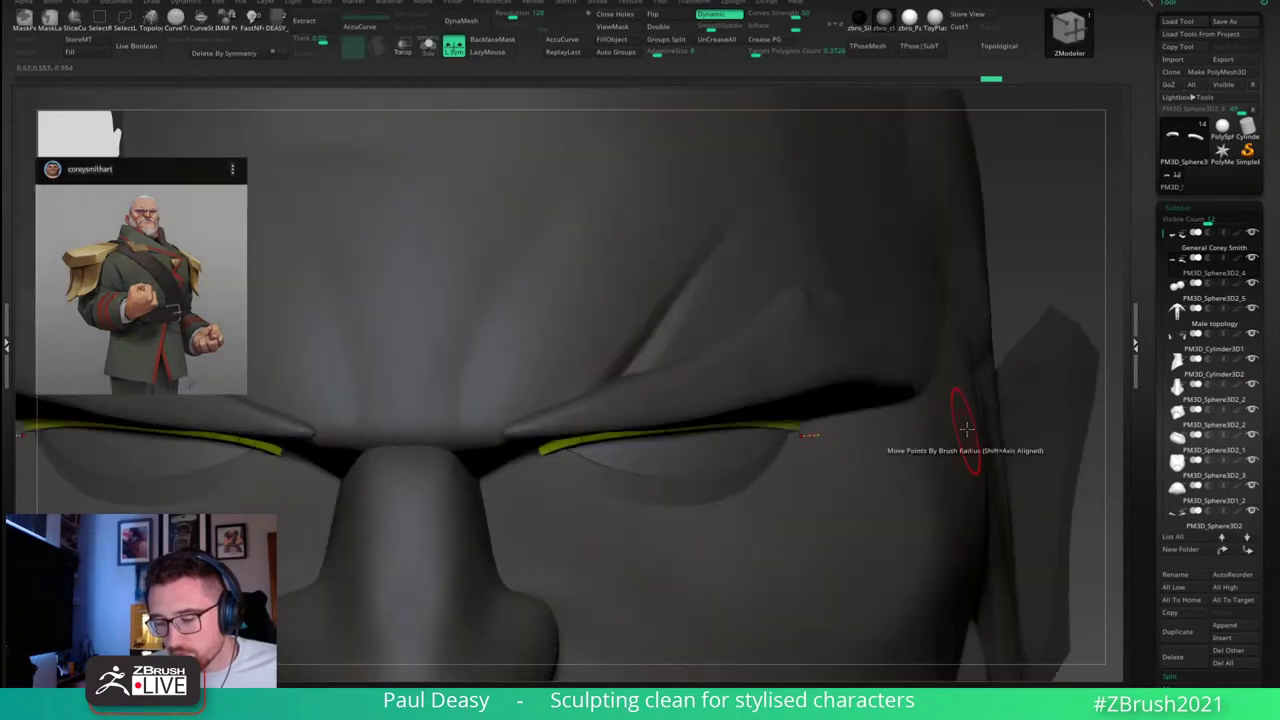
Step: Adjust the thickened upper eyelid's inner corner beside the nose with a resized Move brush
{"action": "key", "text": "b"}
{"action": "key", "text": "m"}
{"action": "key", "text": "v"}
{"action": "mouse_move", "coordinate": [822, 462]}
{"action": "right_mouse_down"}
{"action": "mouse_move", "coordinate": [832, 402]}
{"action": "mouse_move", "coordinate": [754, 447]}
{"action": "mouse_move", "coordinate": [732, 426]}
{"action": "mouse_move", "coordinate": [755, 444]}
{"action": "right_mouse_up"}
{"action": "key", "text": "space"}
{"action": "key", "text": "space"}
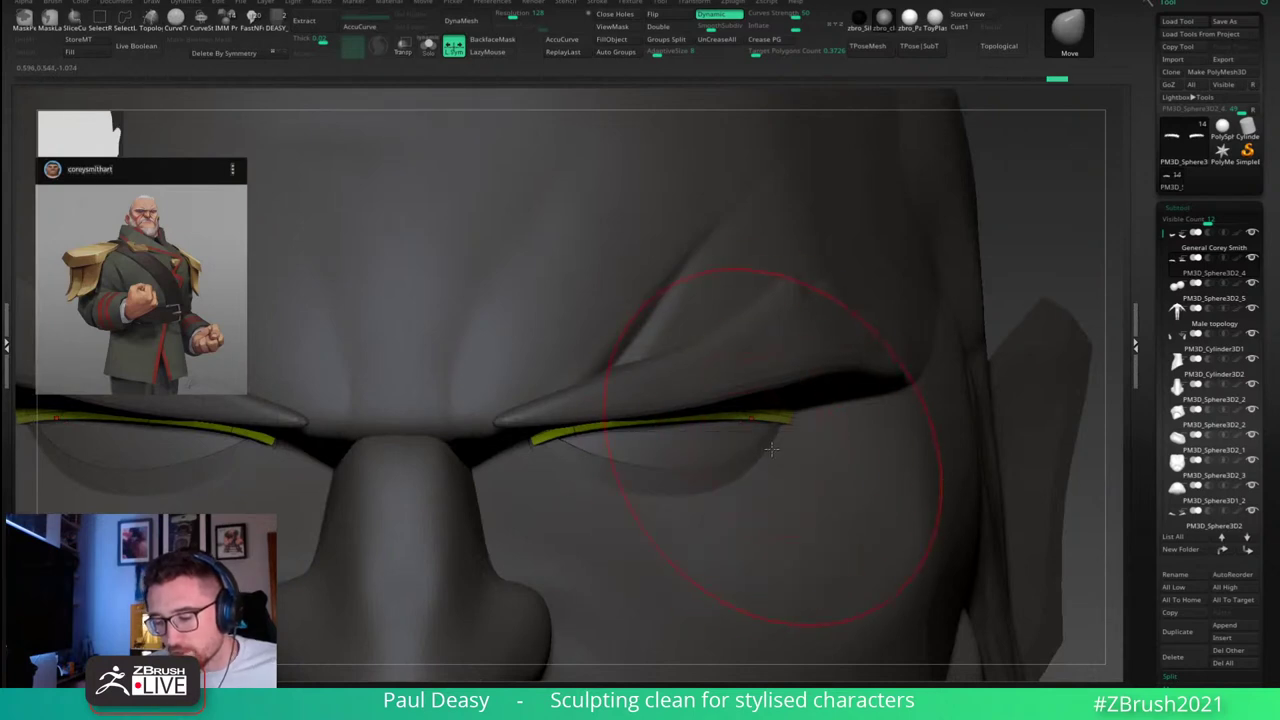
{"action": "right_click_drag", "start_coordinate": [772, 446], "coordinate": [636, 400], "text": "ctrl"}
{"action": "right_click_drag", "start_coordinate": [900, 374], "coordinate": [931, 369], "text": "shift"}
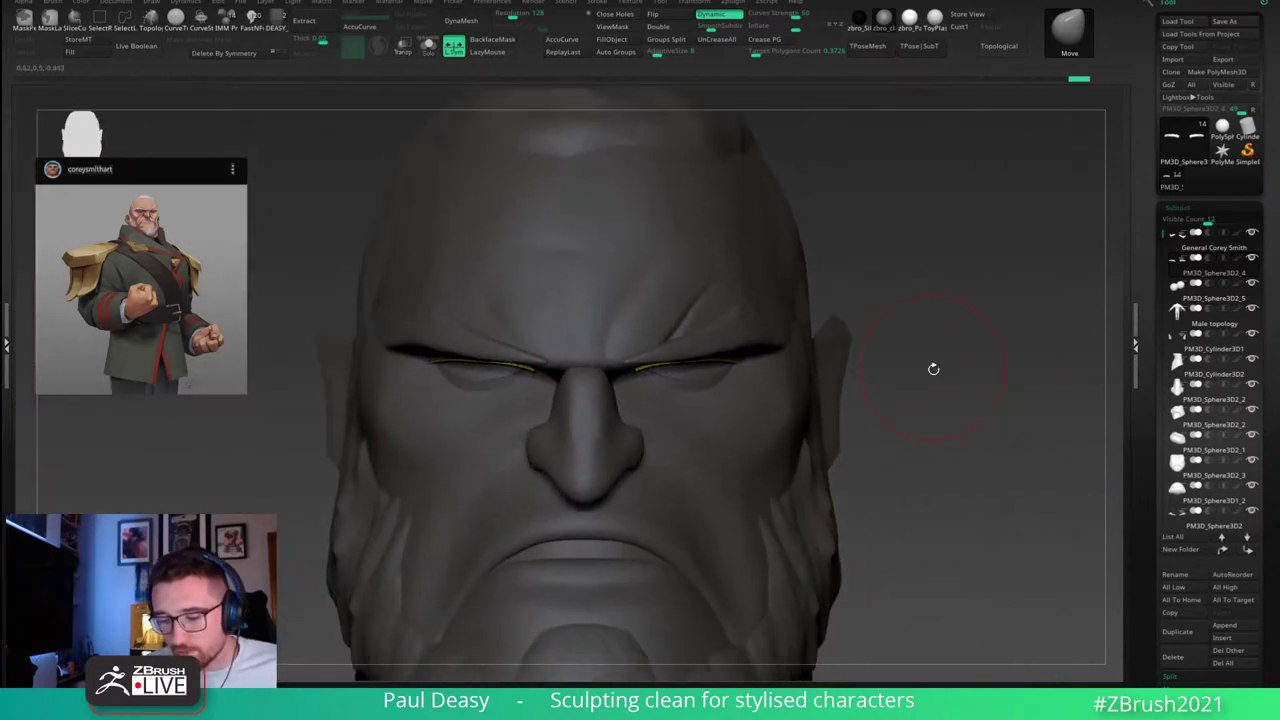
{"action": "right_click_drag", "start_coordinate": [963, 411], "coordinate": [901, 398], "text": "ctrl"}
{"action": "key", "text": "space"}
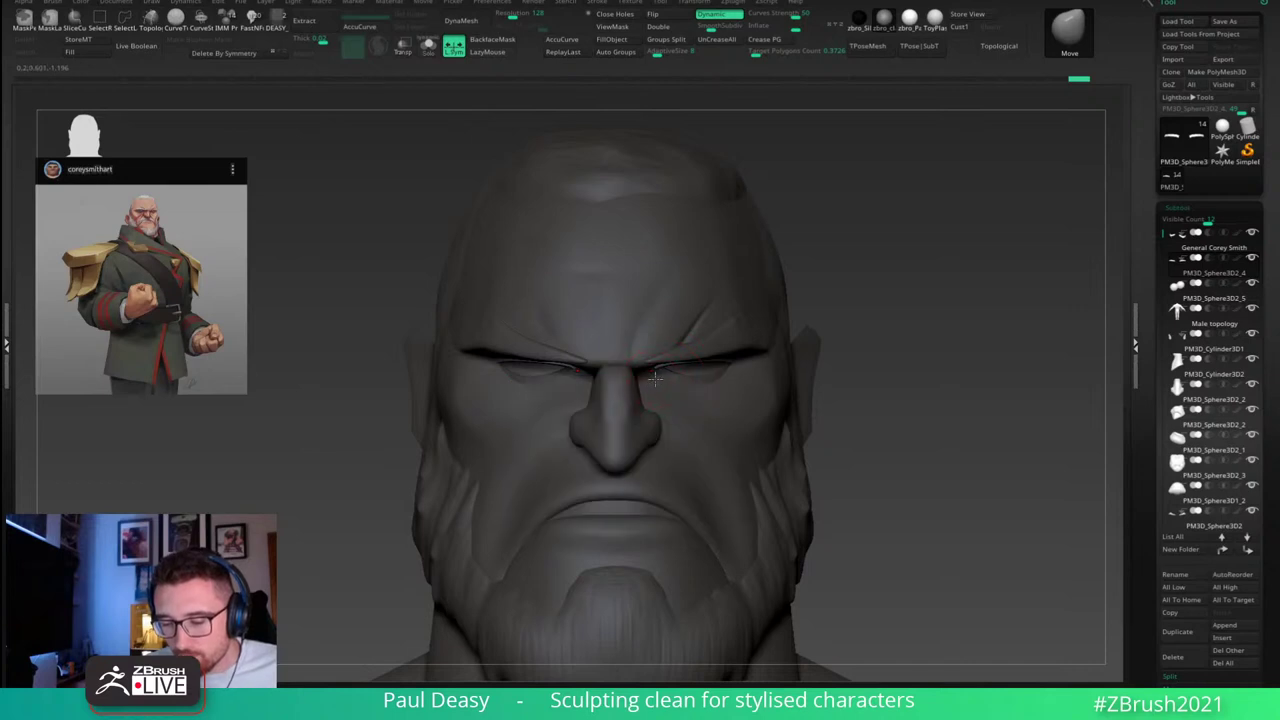
{"action": "left_click_drag", "start_coordinate": [656, 366], "coordinate": [662, 372]}
{"action": "right_click_drag", "start_coordinate": [672, 392], "coordinate": [651, 382]}
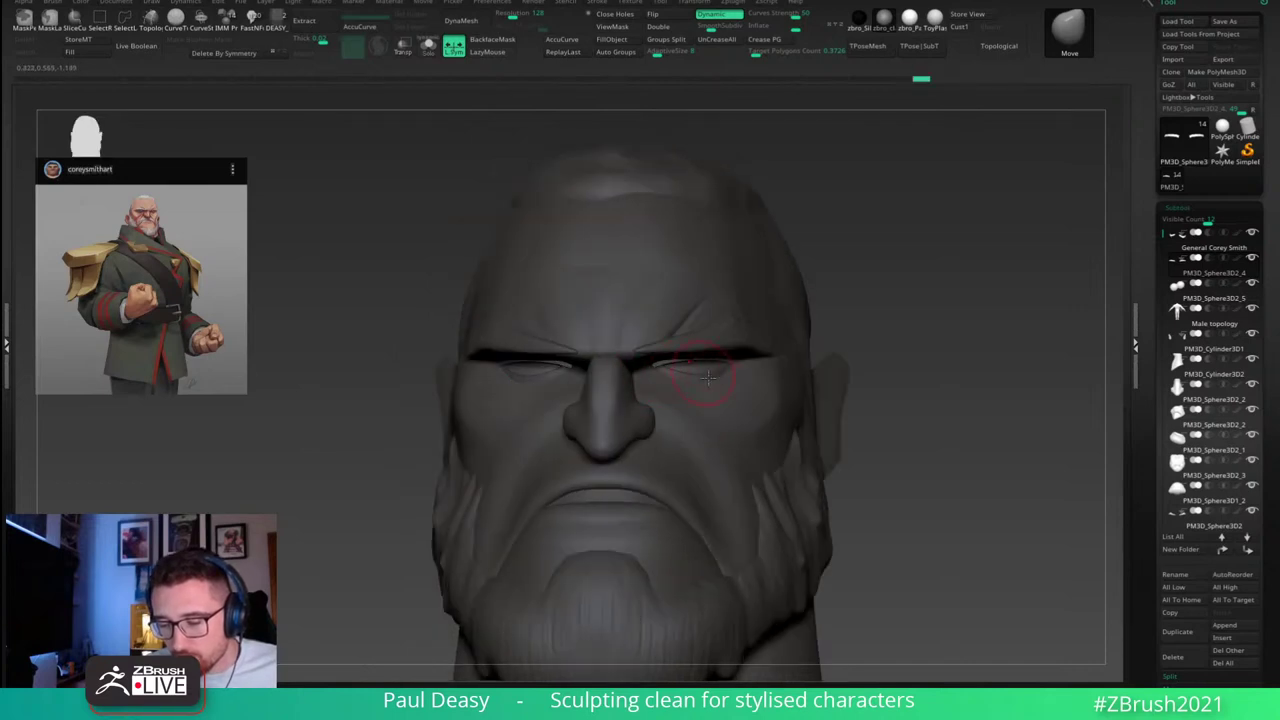
Step: Shape the upper eyelid's middle and outer corner to sit under the brow with the Move brush
{"action": "left_click_drag", "start_coordinate": [702, 375], "coordinate": [710, 375]}
{"action": "right_click_drag", "start_coordinate": [710, 374], "coordinate": [741, 369]}
{"action": "left_click_drag", "start_coordinate": [748, 370], "coordinate": [751, 370]}
{"action": "right_click_drag", "start_coordinate": [751, 370], "coordinate": [740, 378]}
{"action": "key", "text": "space"}
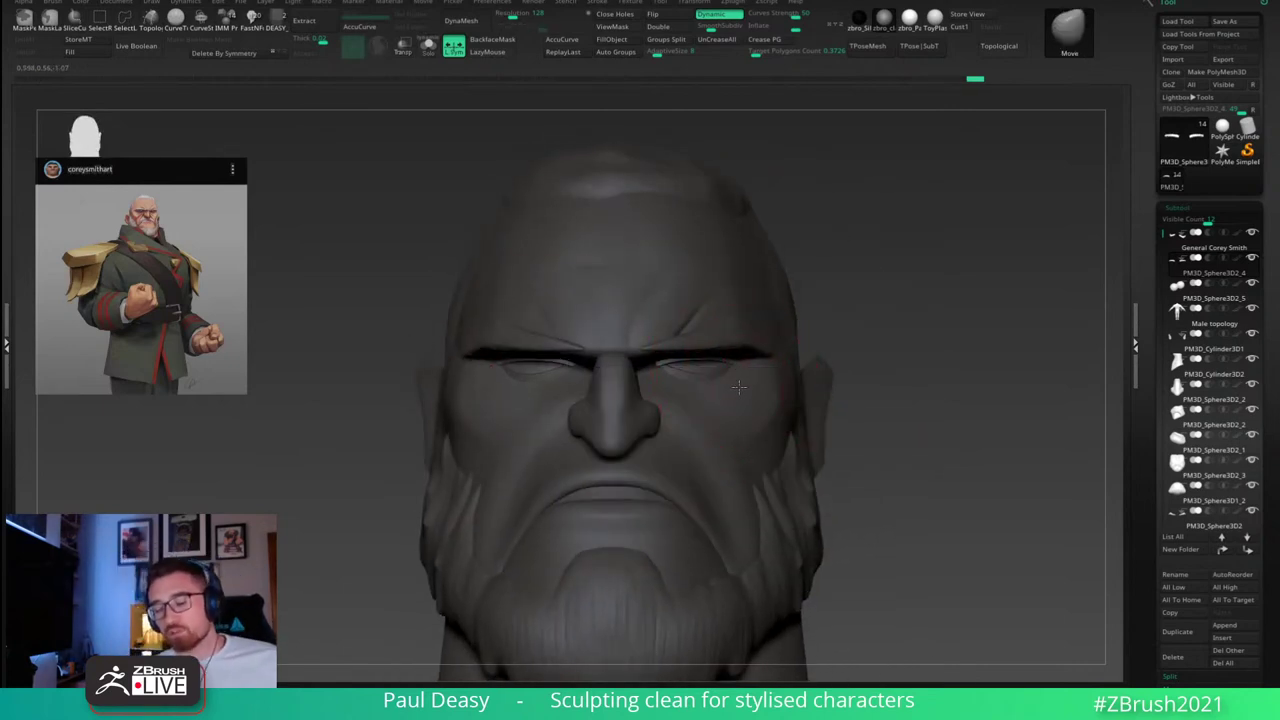
{"action": "left_click_drag", "start_coordinate": [739, 387], "coordinate": [739, 382]}
Step: Reduce the Move brush's draw size and refine the inner part of the upper eyelid's arc over the eyeball
{"action": "mouse_move", "coordinate": [739, 382]}
{"action": "right_mouse_down"}
{"action": "mouse_move", "coordinate": [719, 368]}
{"action": "mouse_move", "coordinate": [723, 386]}
{"action": "mouse_move", "coordinate": [730, 368]}
{"action": "right_mouse_up"}
{"action": "right_click", "coordinate": [740, 377]}
{"action": "right_click", "coordinate": [718, 375]}
{"action": "right_click", "coordinate": [730, 368]}
{"action": "right_click", "coordinate": [716, 364]}
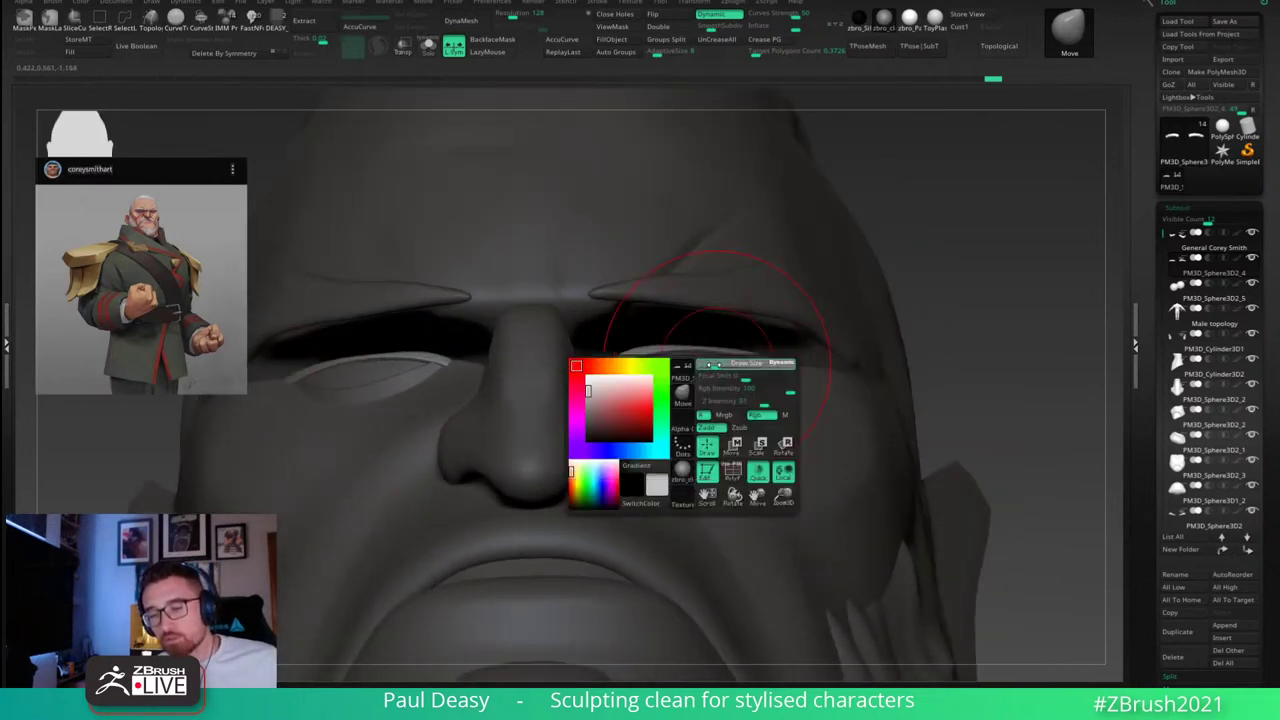
{"action": "left_click_drag", "start_coordinate": [666, 368], "coordinate": [672, 368]}
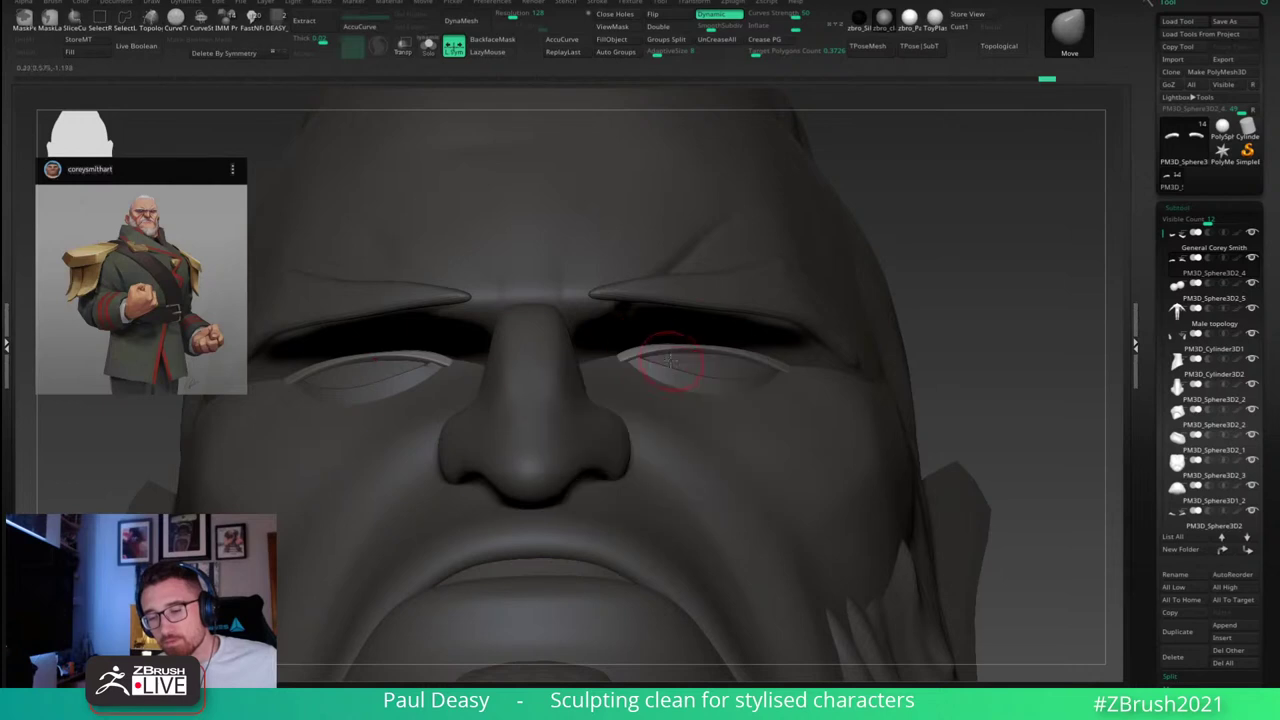
{"action": "mouse_move", "coordinate": [1001, 313]}
{"action": "right_mouse_down"}
{"action": "mouse_move", "coordinate": [1023, 346]}
{"action": "mouse_move", "coordinate": [986, 320]}
{"action": "right_mouse_up"}
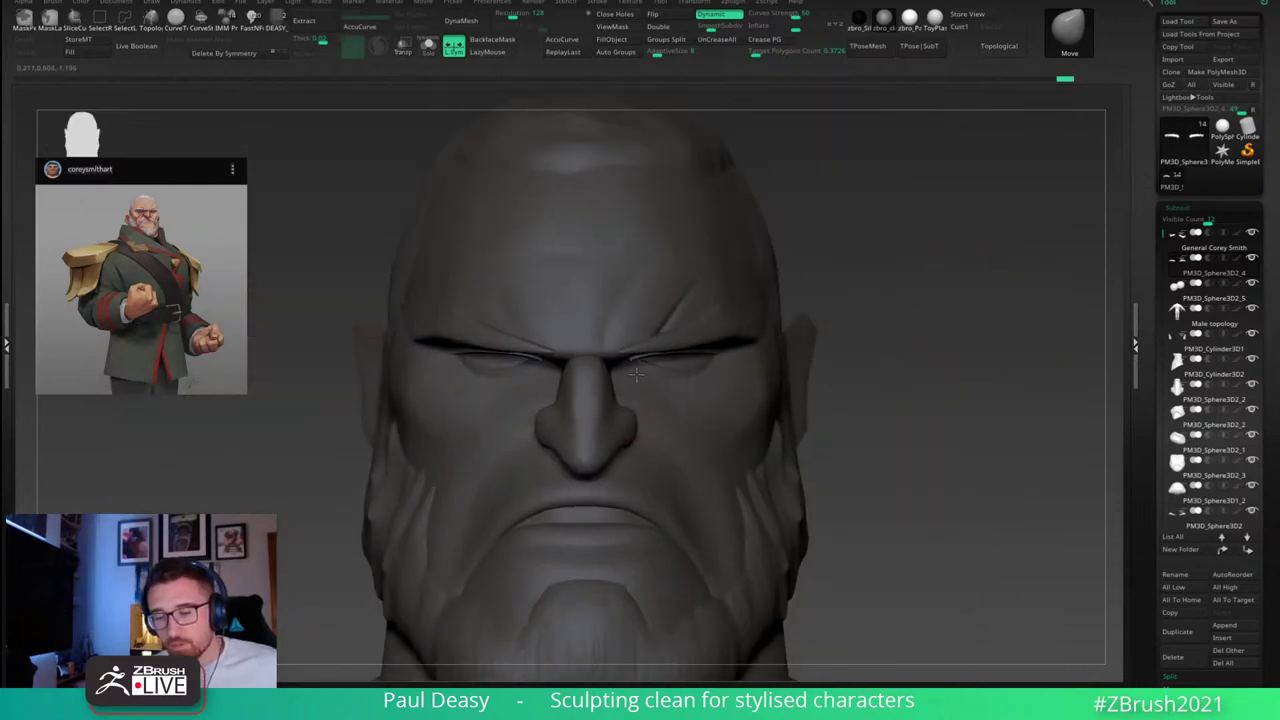
Step: Nudge the upper eyelid's outer corner against the face with the Move brush and check the eyes from several angles
{"action": "mouse_move", "coordinate": [648, 373]}
{"action": "right_mouse_down"}
{"action": "mouse_move", "coordinate": [730, 372]}
{"action": "mouse_move", "coordinate": [711, 368]}
{"action": "right_mouse_up"}
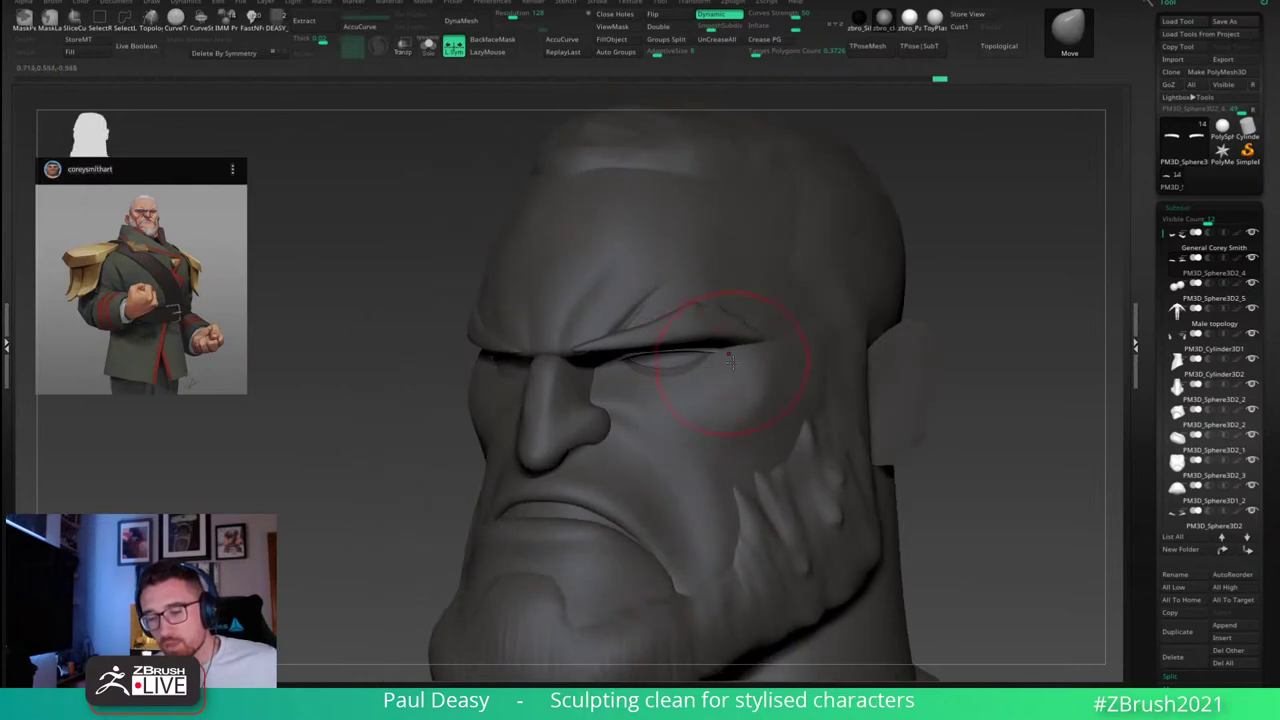
{"action": "left_click_drag", "start_coordinate": [730, 362], "coordinate": [734, 363]}
{"action": "right_click_drag", "start_coordinate": [735, 360], "coordinate": [744, 358]}
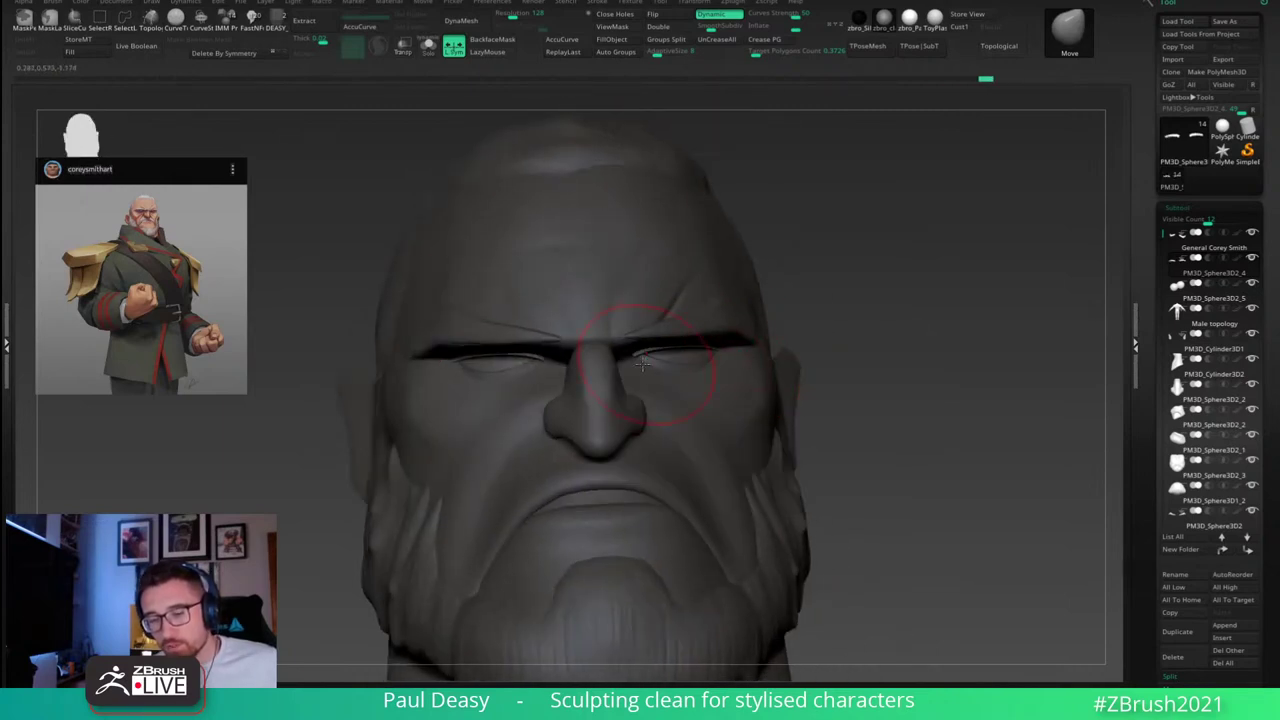
{"action": "mouse_move", "coordinate": [642, 364]}
{"action": "right_mouse_down"}
{"action": "mouse_move", "coordinate": [628, 368]}
{"action": "mouse_move", "coordinate": [650, 377]}
{"action": "right_mouse_up"}
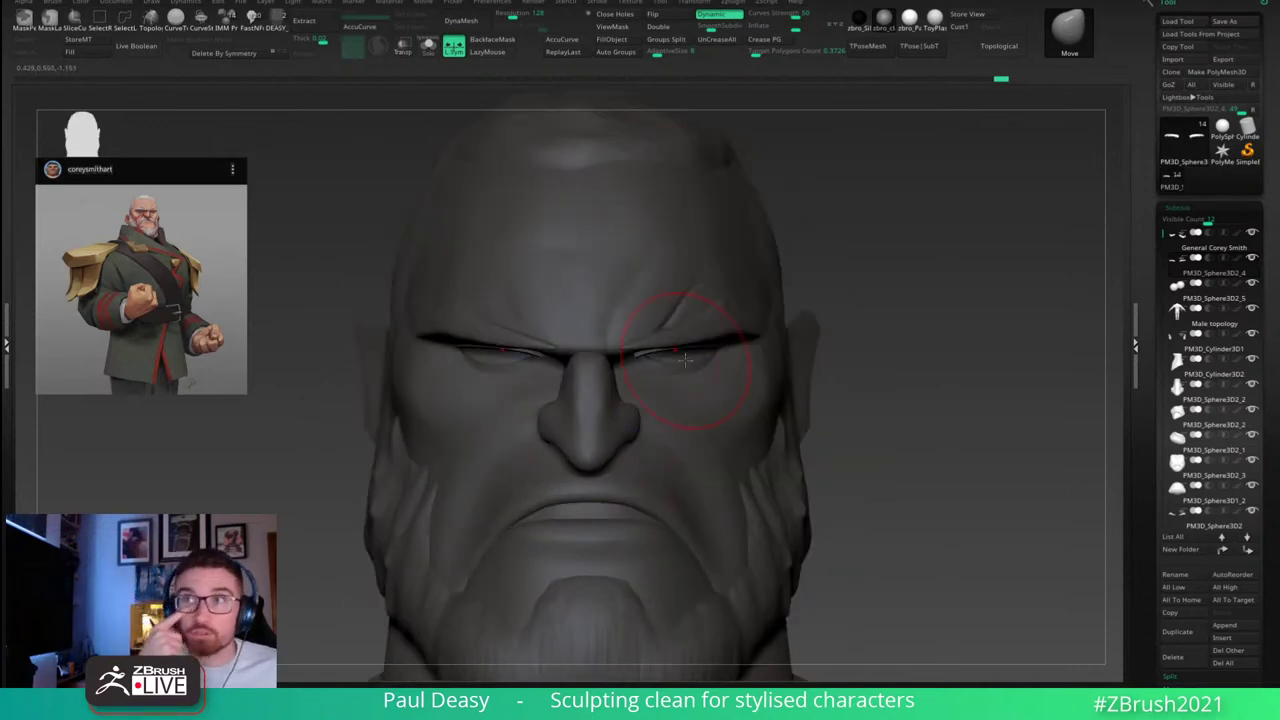
{"action": "mouse_move", "coordinate": [873, 368]}
{"action": "right_mouse_down"}
{"action": "mouse_move", "coordinate": [877, 326]}
{"action": "mouse_move", "coordinate": [965, 392]}
{"action": "right_mouse_up"}
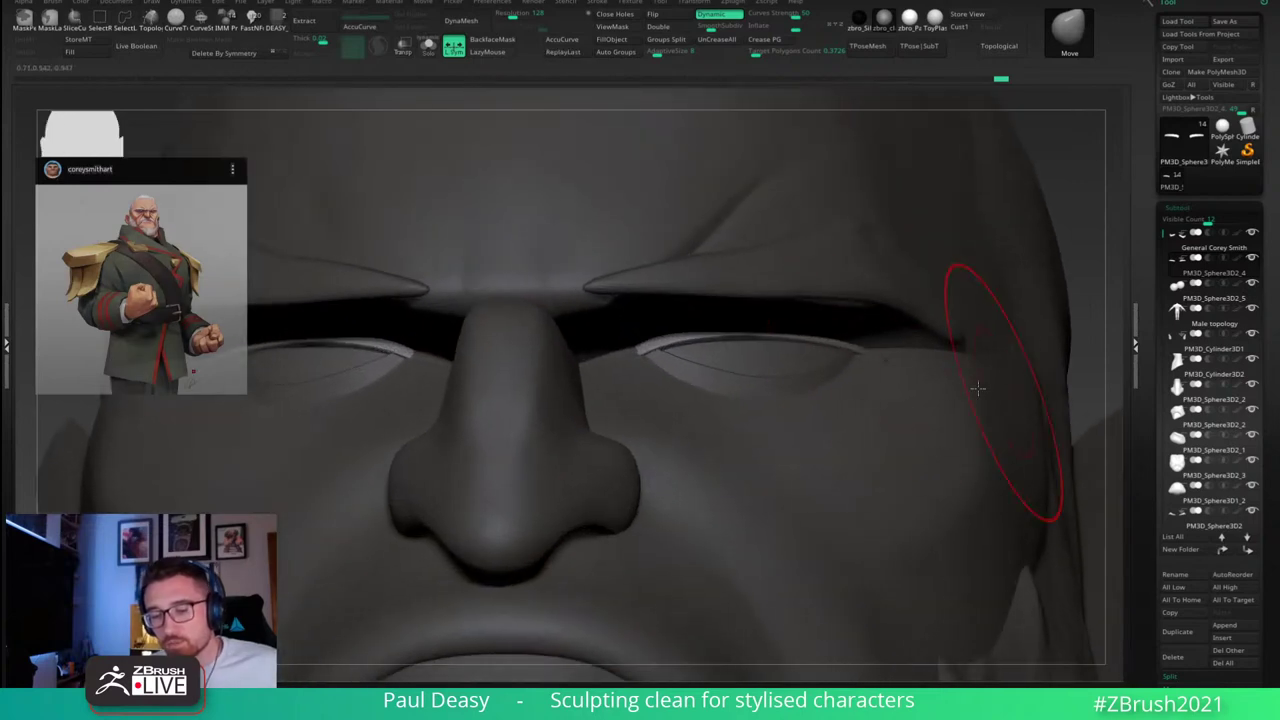
Step: Isolate the lower eyelid strips and extrude all their polygons with the ZModeler brush to give them thickness
{"action": "left_click", "coordinate": [652, 362], "text": "alt"}
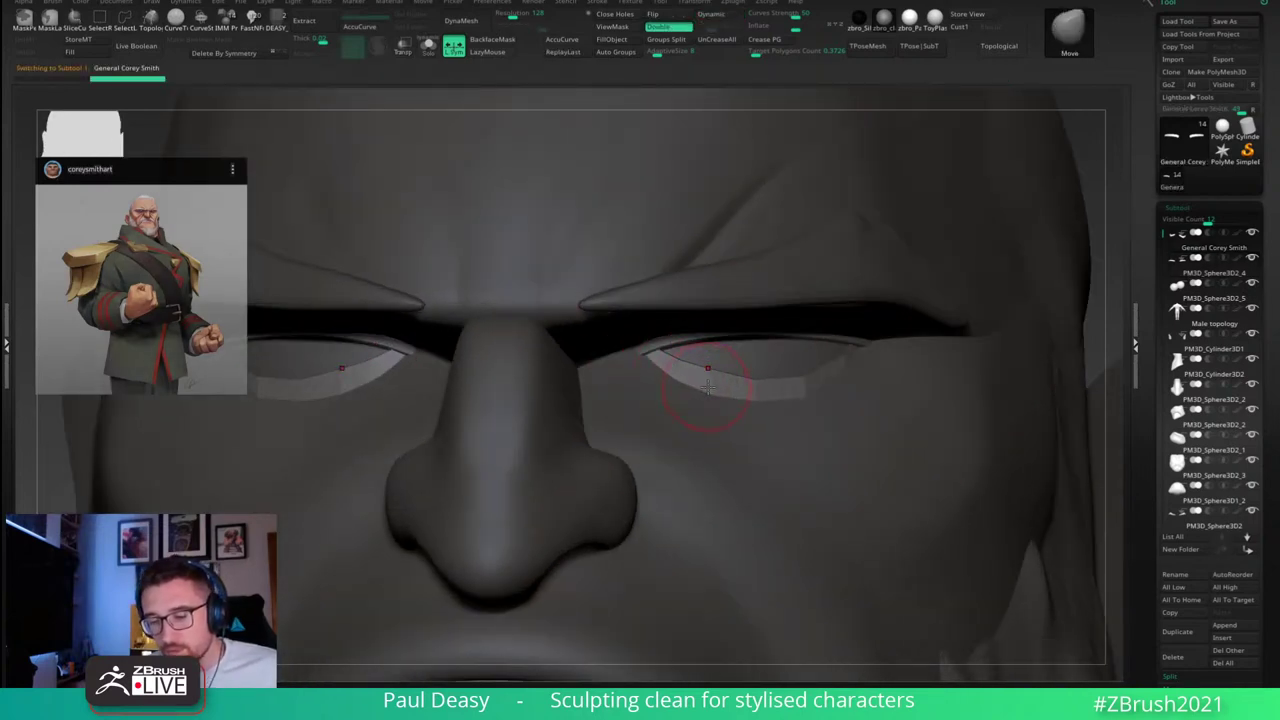
{"action": "key", "text": "shift+f"}
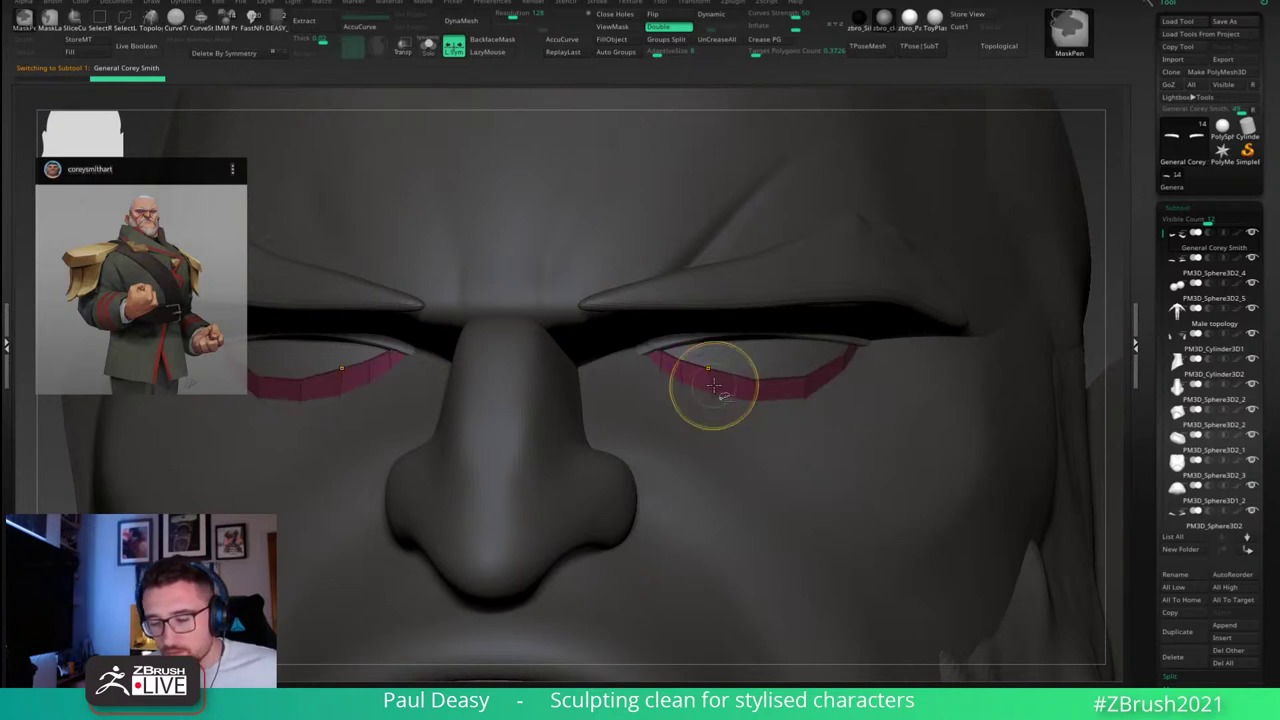
{"action": "key", "text": "b"}
{"action": "key", "text": "z"}
{"action": "key", "text": "m"}
{"action": "key", "text": "alt+s"}
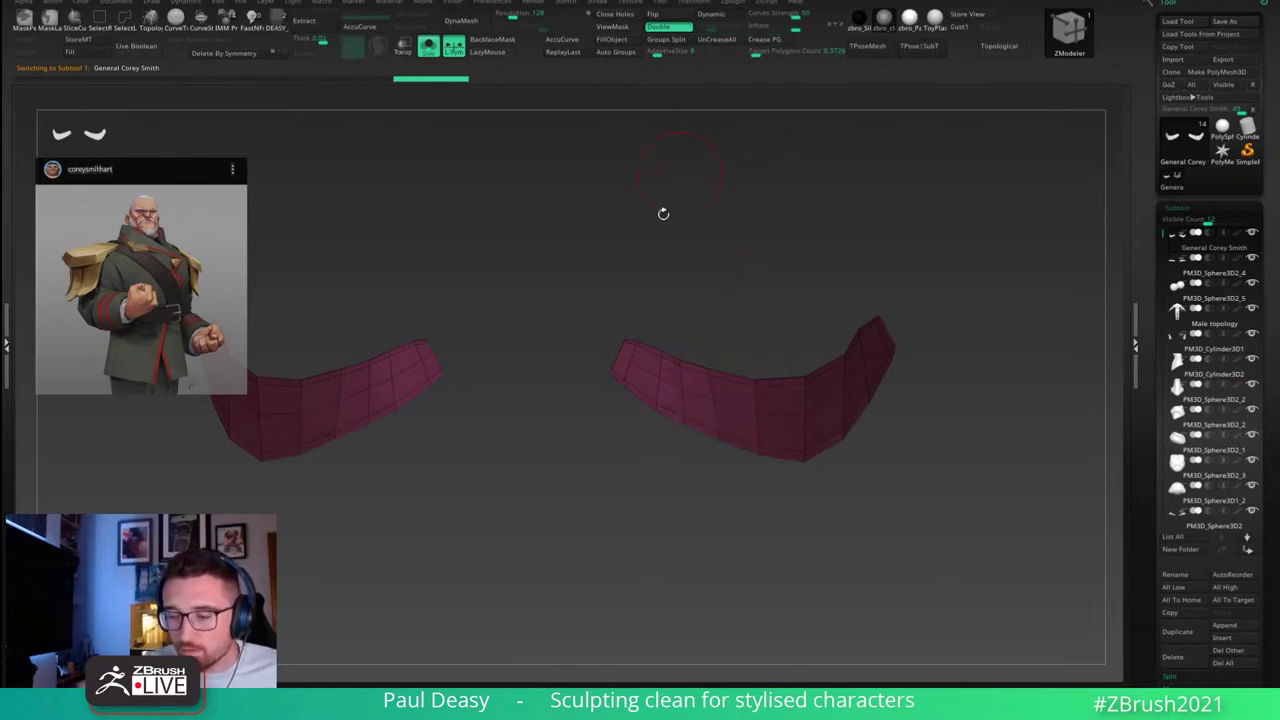
{"action": "right_click_drag", "start_coordinate": [752, 384], "coordinate": [885, 335]}
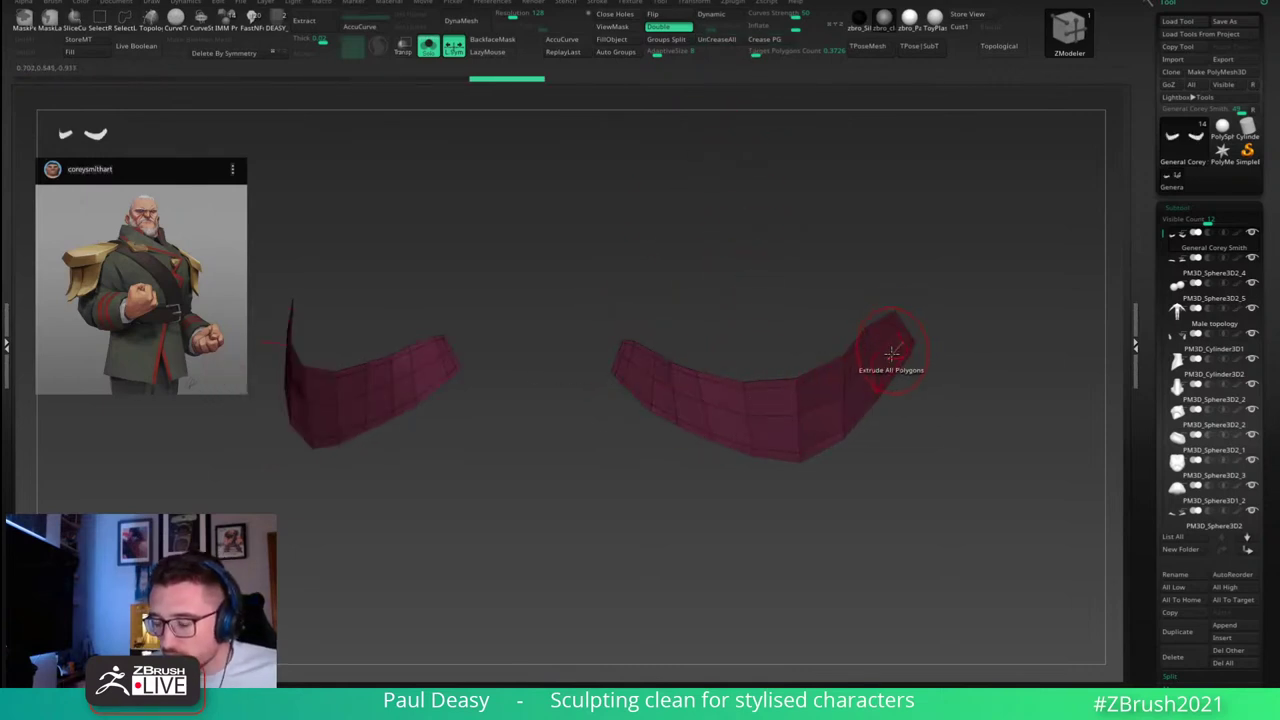
{"action": "right_click_drag", "start_coordinate": [821, 385], "coordinate": [815, 404]}
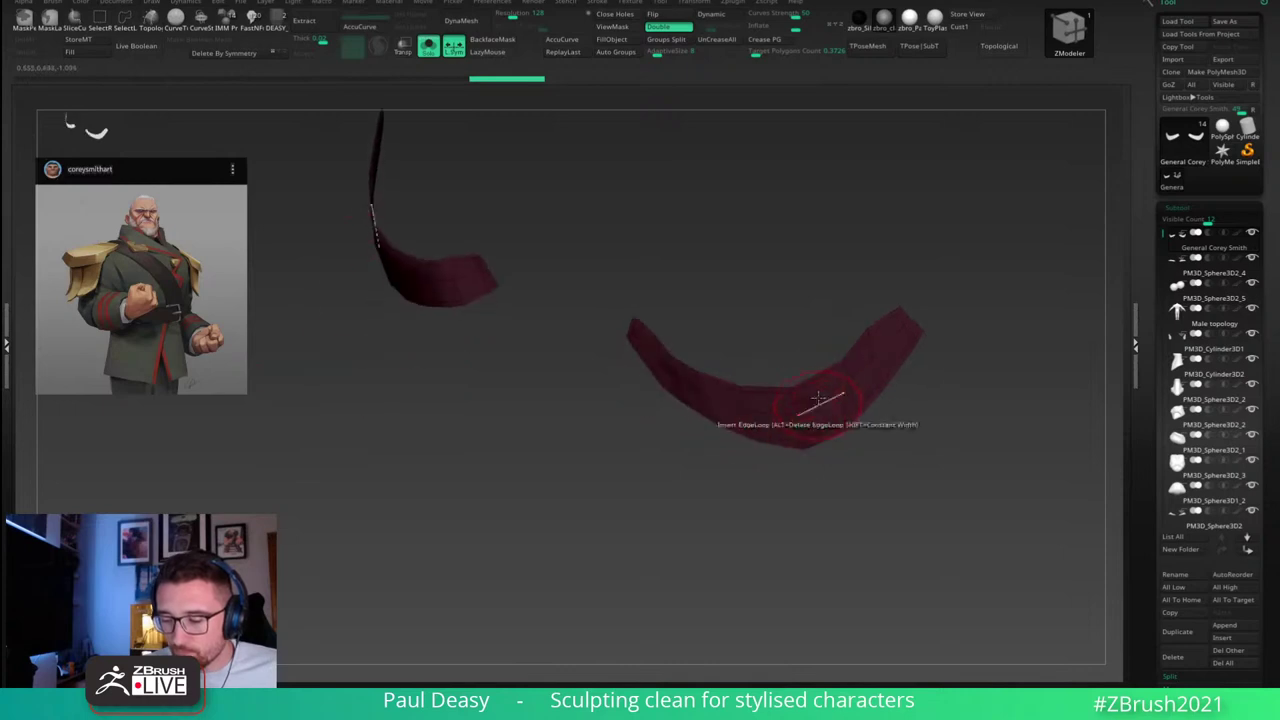
{"action": "left_click_drag", "start_coordinate": [818, 393], "coordinate": [829, 290]}
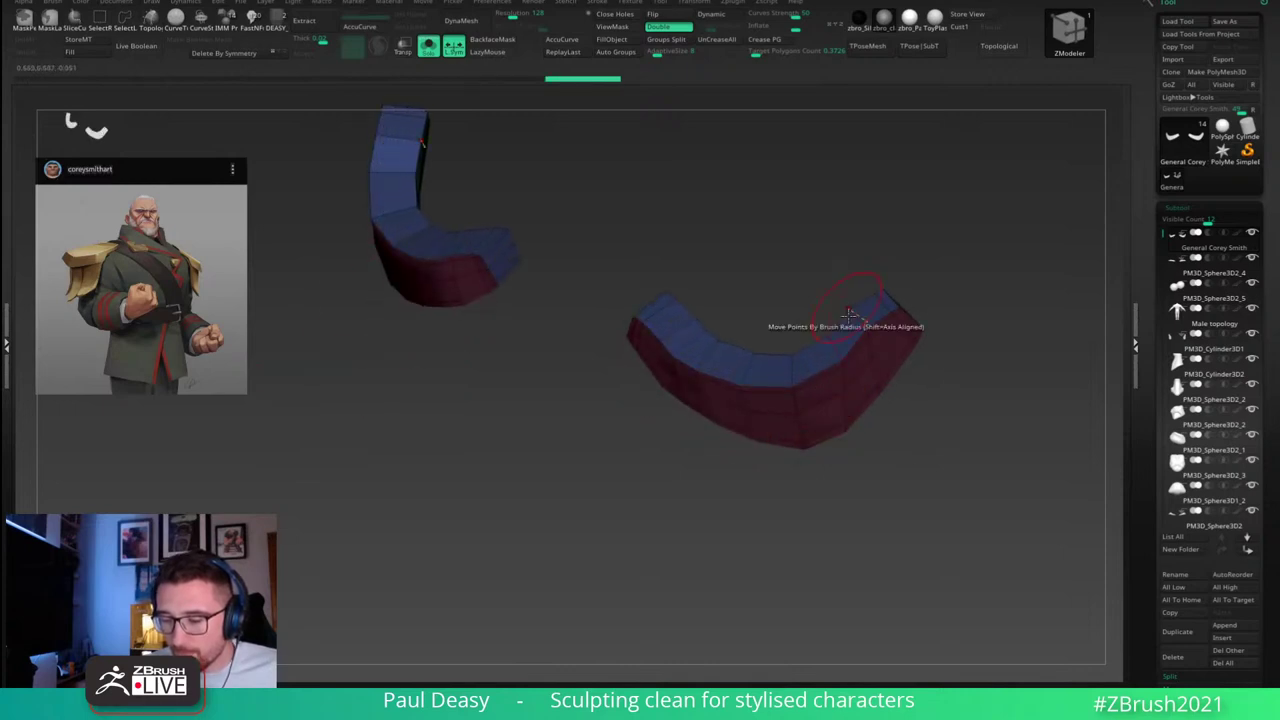
Step: Turn off Double display on the thickened lower eyelids and enable their dynamic subdivision smoothing
{"action": "left_click", "coordinate": [672, 27]}
{"action": "right_click_drag", "start_coordinate": [788, 352], "coordinate": [750, 368]}
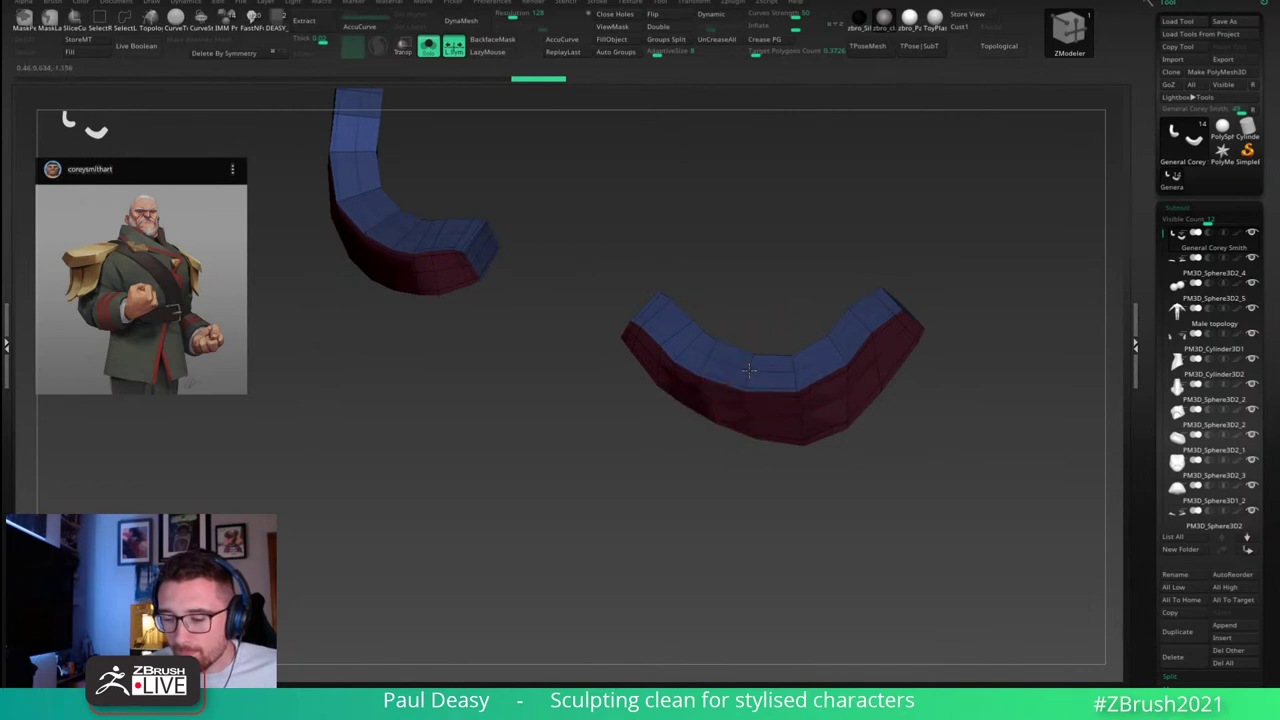
{"action": "key", "text": "d"}
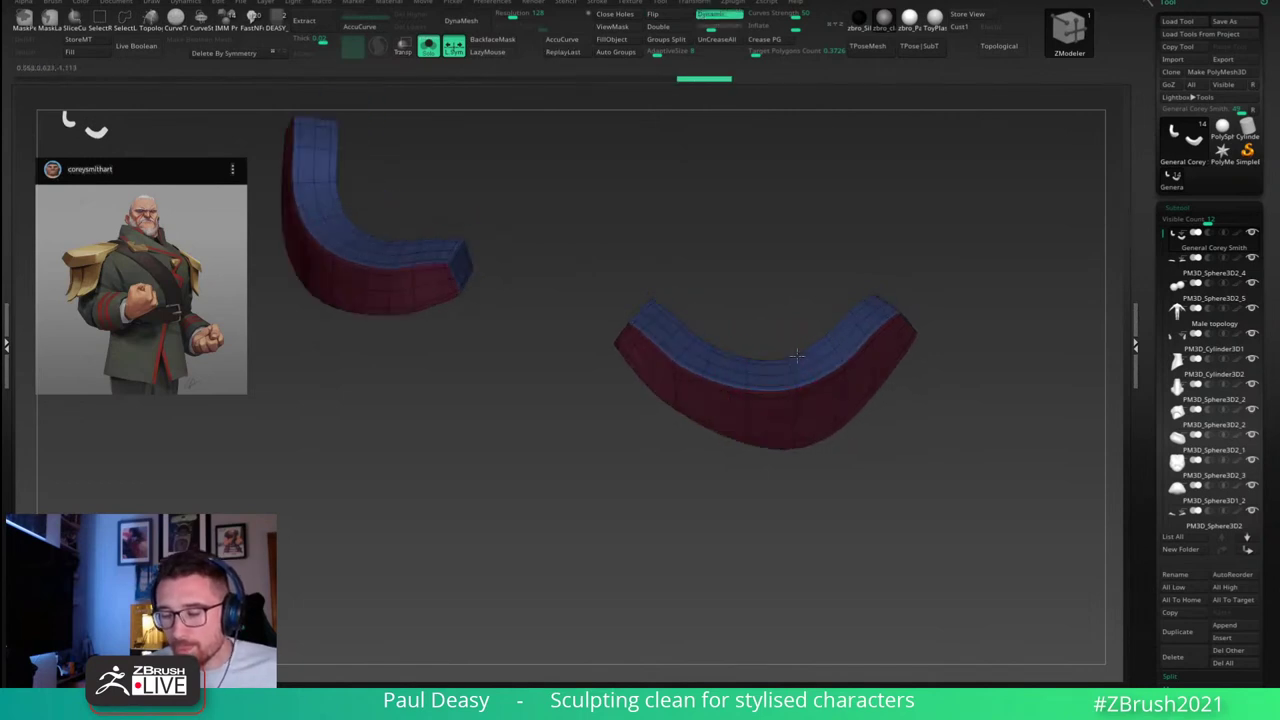
Step: Show the full head again and nudge the lower eyelid's inner corner beside the nose with the Move brush
{"action": "key", "text": "alt+s"}
{"action": "right_click_drag", "start_coordinate": [797, 374], "coordinate": [743, 371]}
{"action": "key", "text": "b"}
{"action": "key", "text": "m"}
{"action": "key", "text": "v"}
{"action": "right_click_drag", "start_coordinate": [662, 387], "coordinate": [656, 373]}
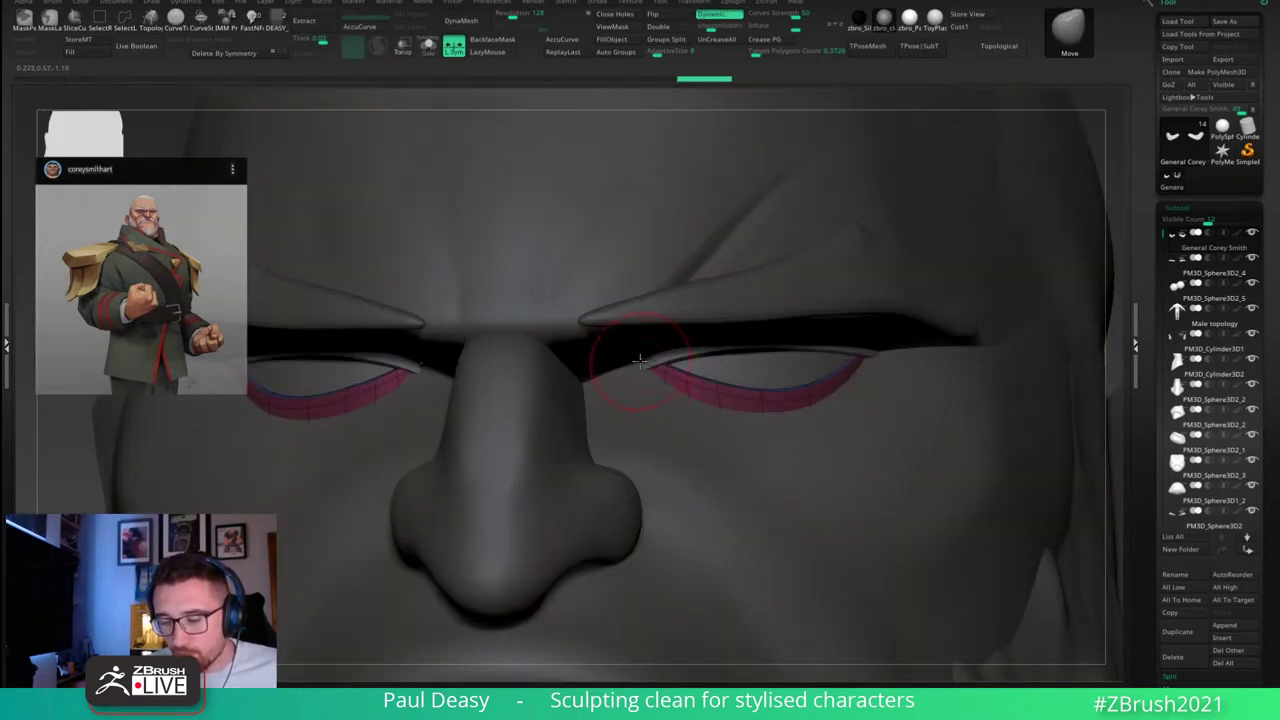
{"action": "left_click_drag", "start_coordinate": [634, 369], "coordinate": [634, 374]}
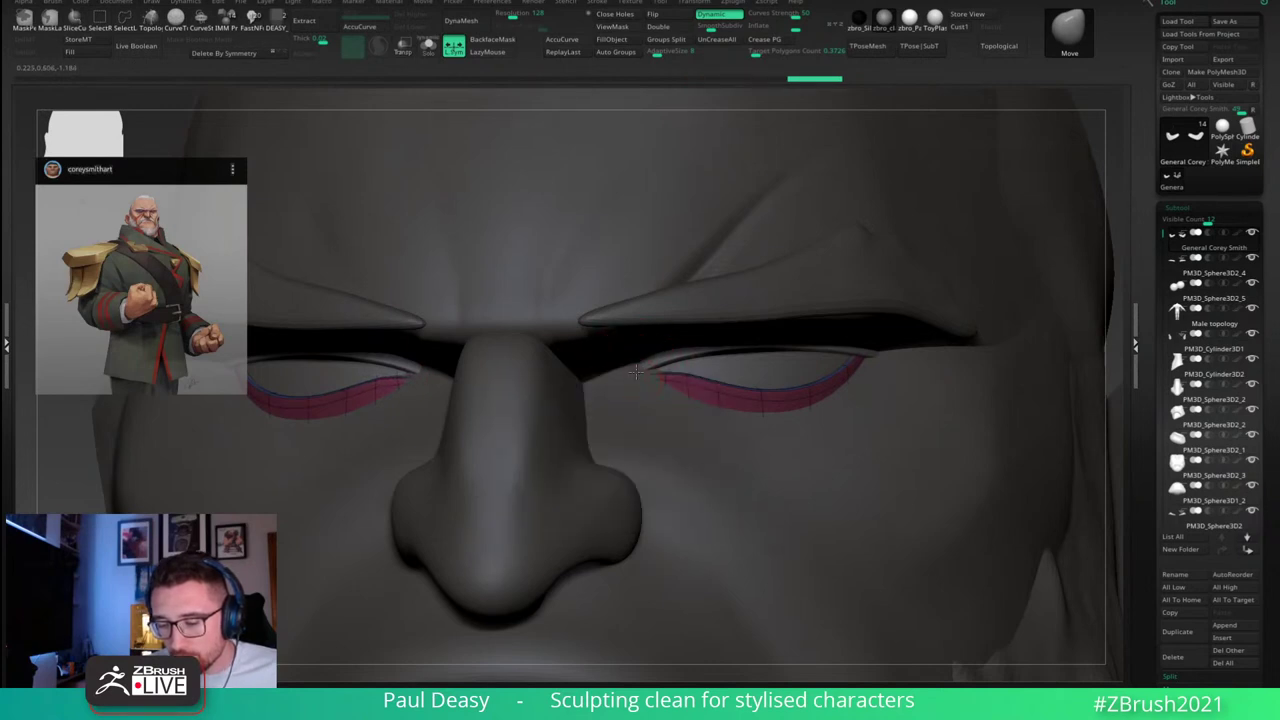
Step: Refine where the upper and lower eyelids meet at the inner corner with a resized Move brush
{"action": "left_click", "coordinate": [640, 372], "text": "alt"}
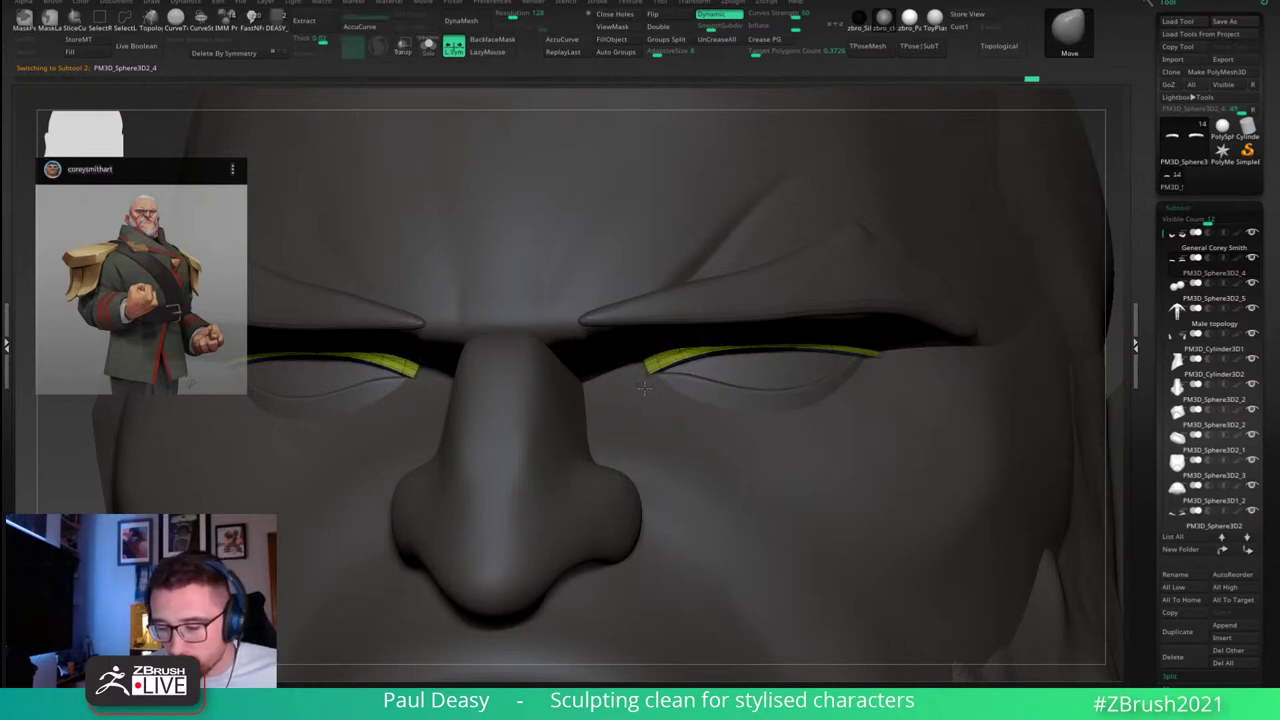
{"action": "key", "text": "space"}
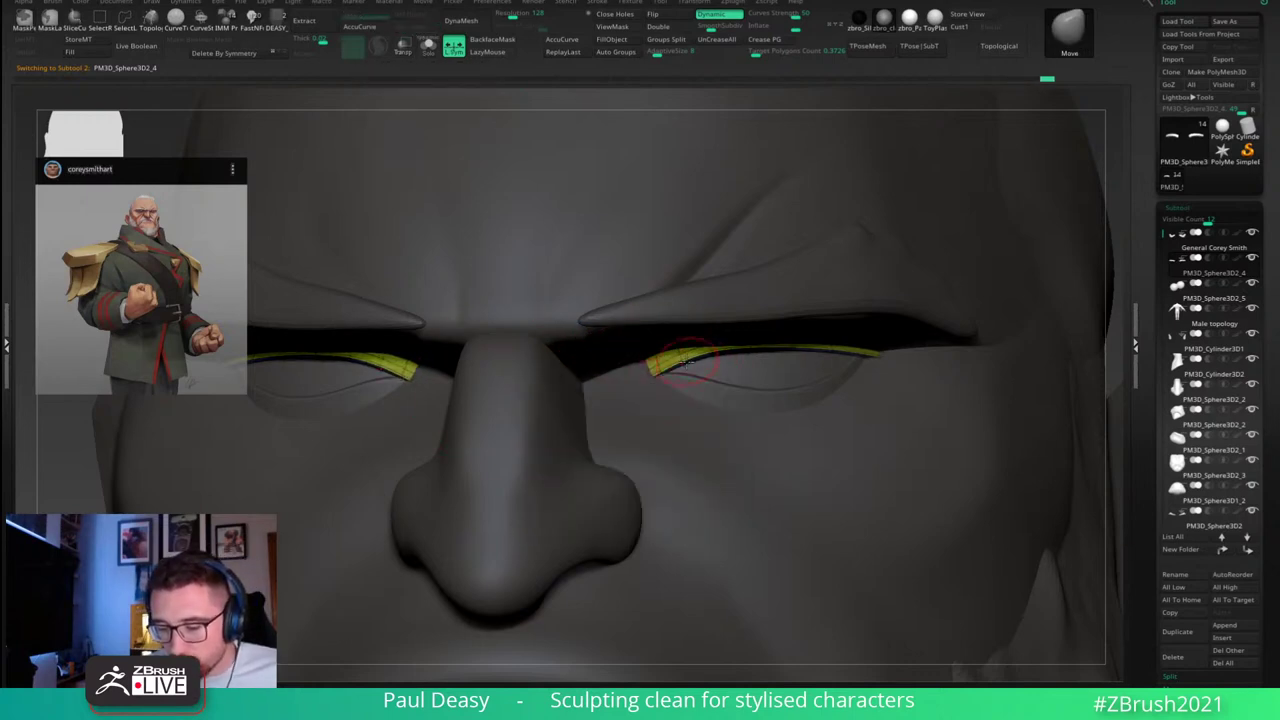
{"action": "left_click", "coordinate": [651, 381], "text": "alt"}
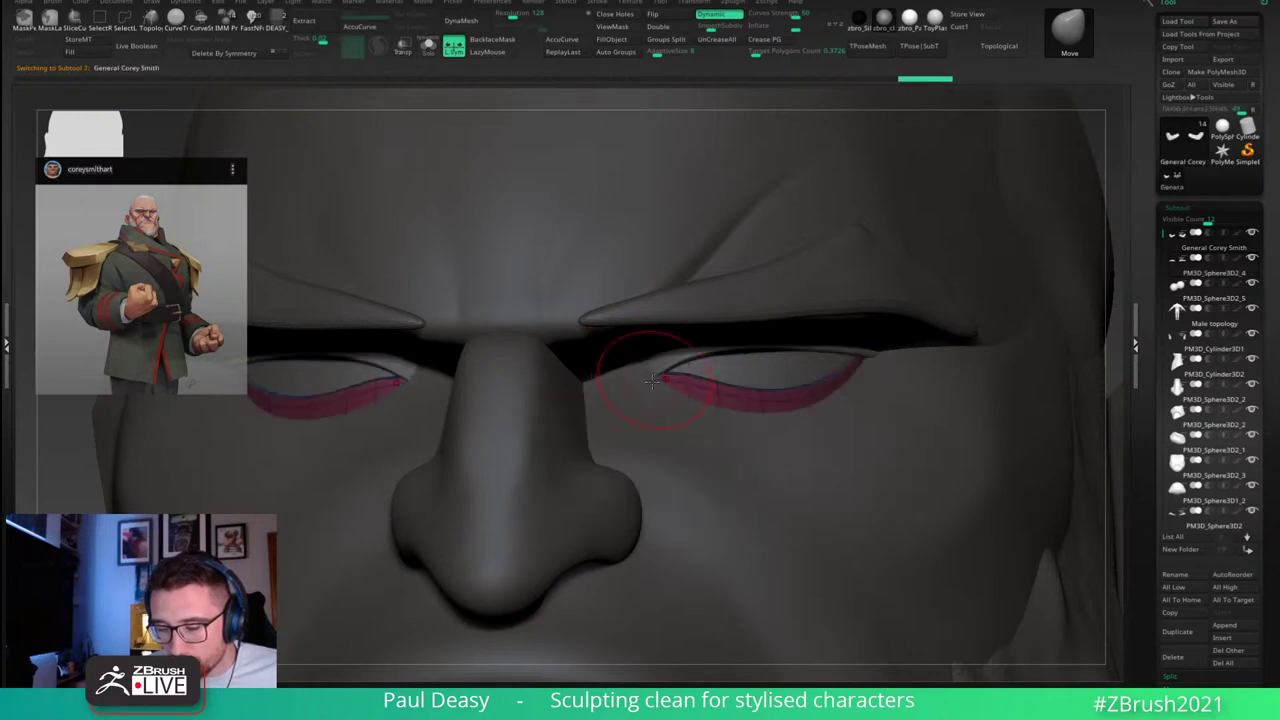
{"action": "key", "text": "space"}
{"action": "left_click", "coordinate": [656, 383]}
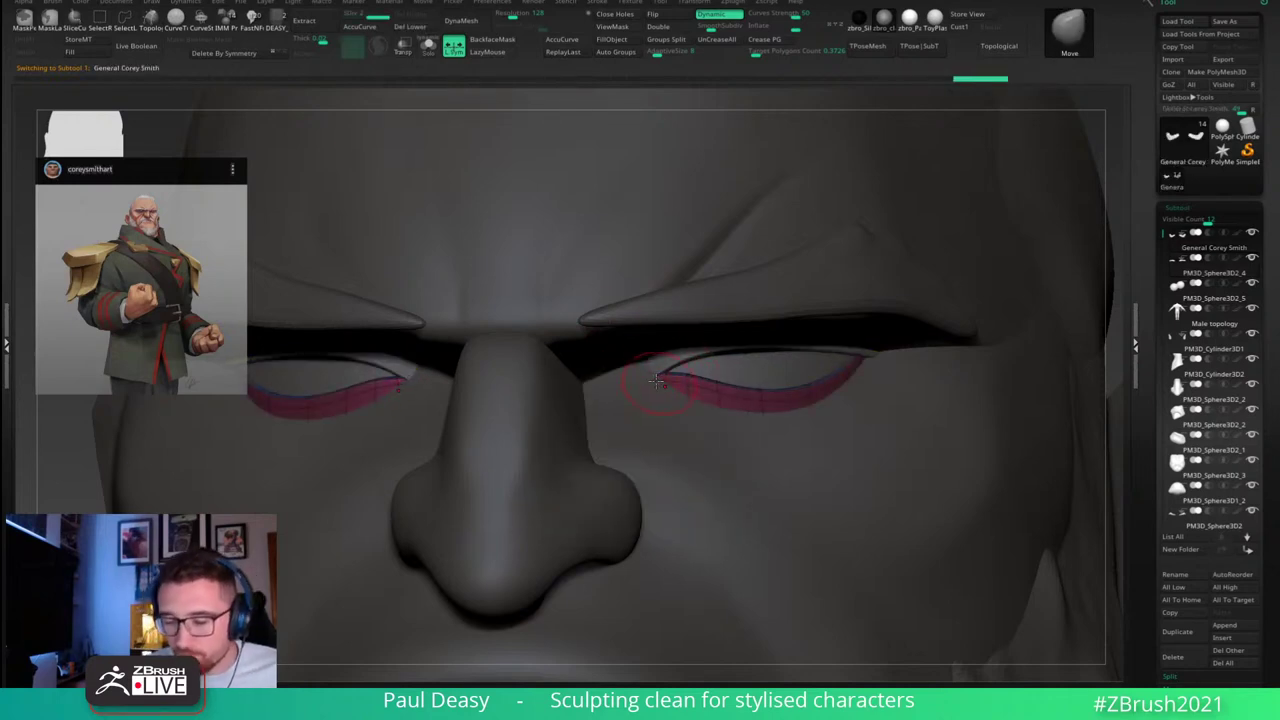
{"action": "key", "text": "space"}
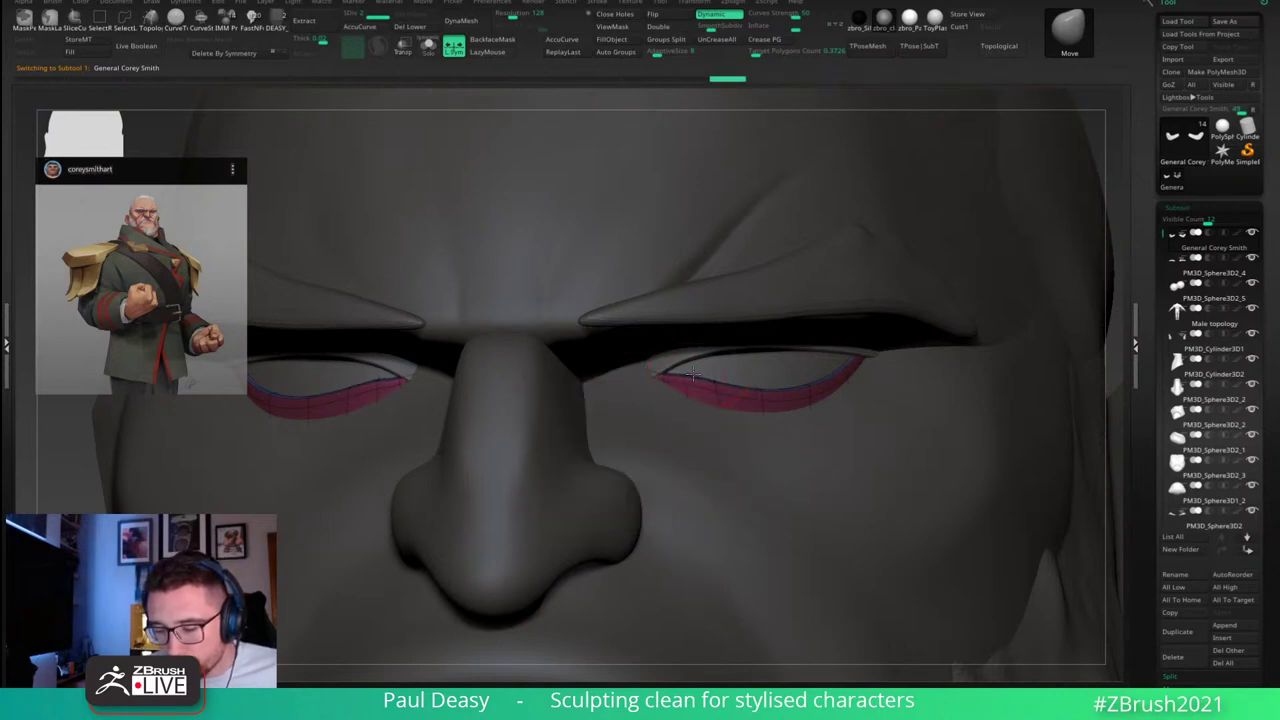
Step: Select the upper eyelid and adjust its inner arc over the eyeball, changing the Move brush's draw size
{"action": "left_click", "coordinate": [695, 352], "text": "alt"}
{"action": "key", "text": "space"}
{"action": "key", "text": "space"}
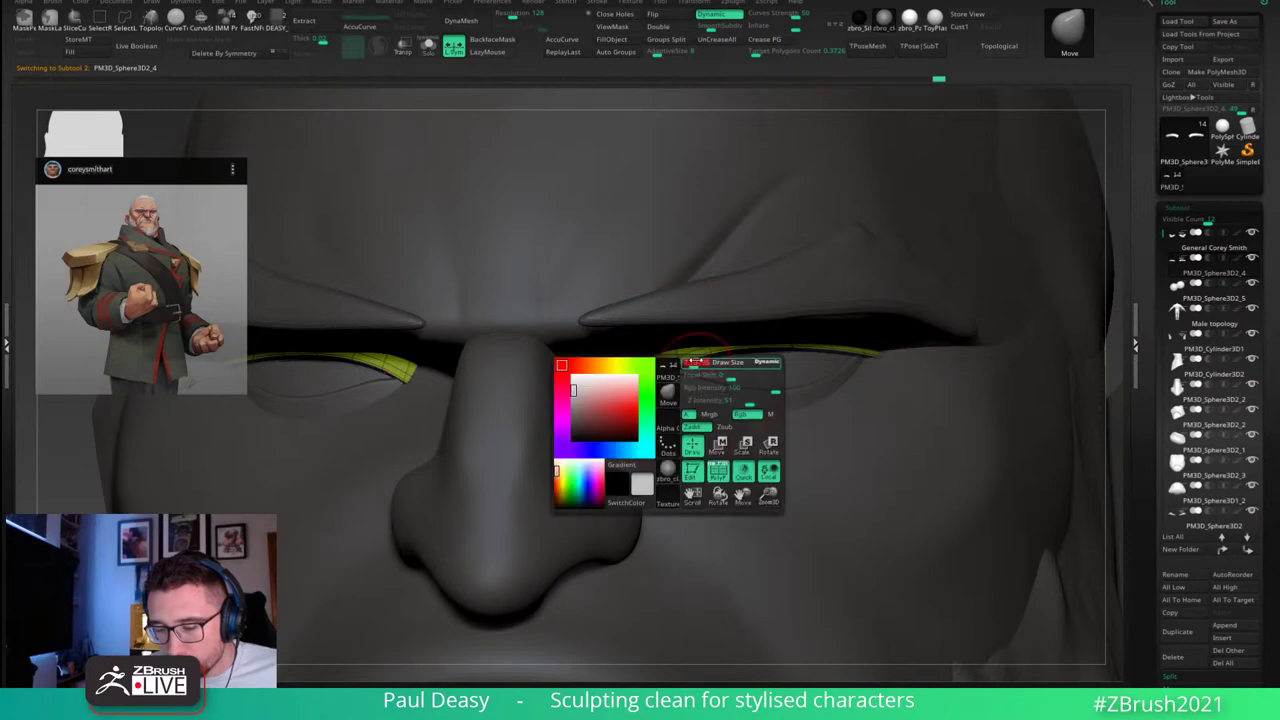
{"action": "key", "text": "space"}
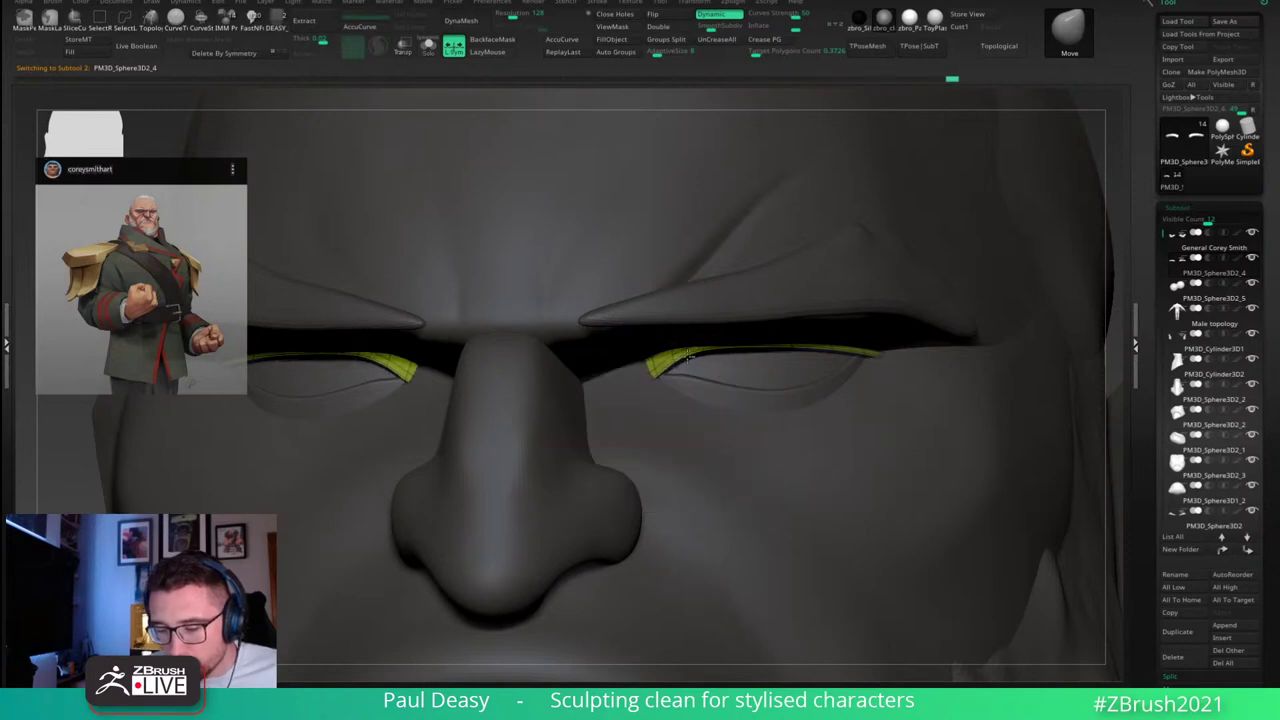
{"action": "key", "text": "space"}
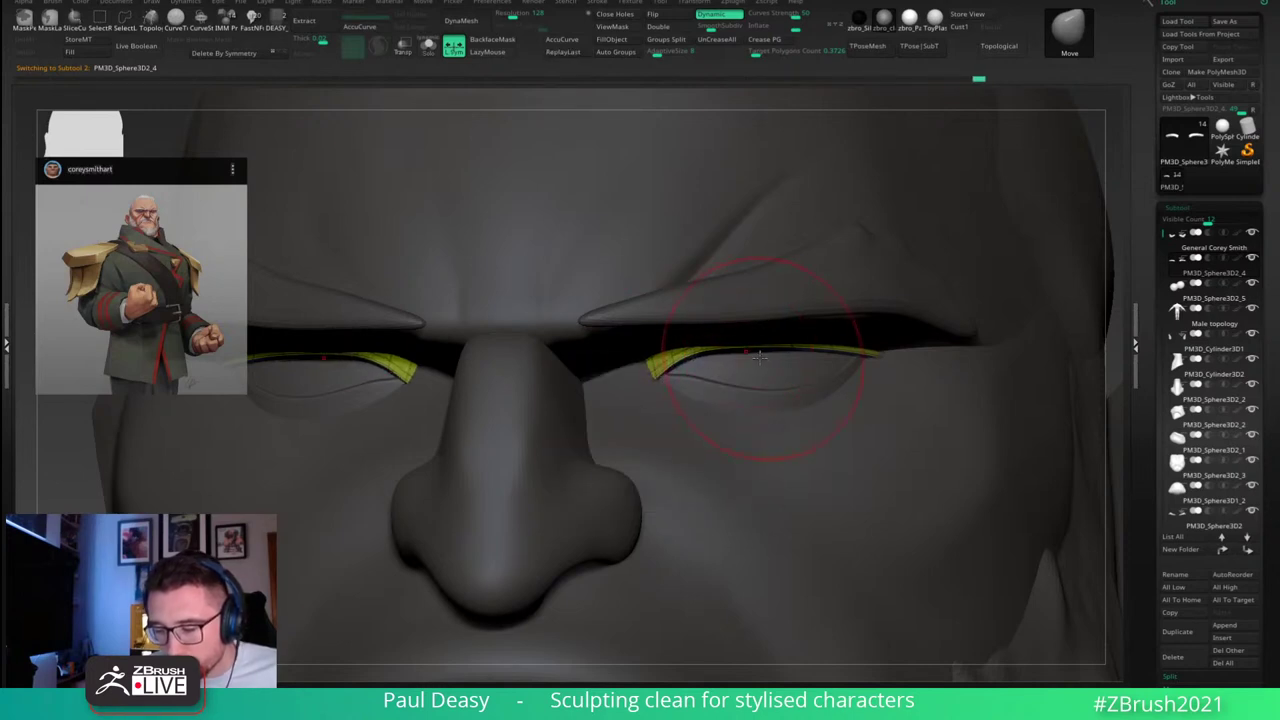
Step: Adjust the upper eyelid's inner corner and curve under the brow, checking the fit from above and below
{"action": "mouse_move", "coordinate": [754, 375]}
{"action": "right_mouse_down"}
{"action": "mouse_move", "coordinate": [765, 352]}
{"action": "mouse_move", "coordinate": [795, 376]}
{"action": "mouse_move", "coordinate": [777, 366]}
{"action": "right_mouse_up"}
{"action": "key", "text": "space"}
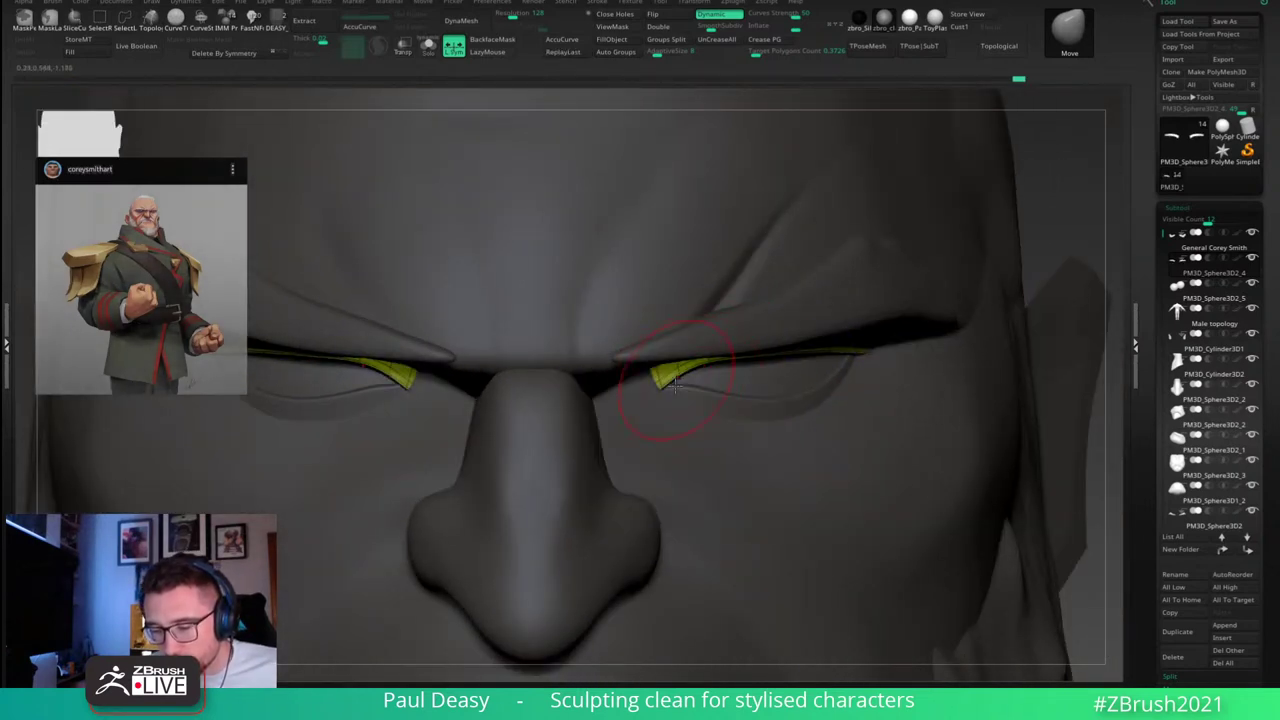
{"action": "right_click_drag", "start_coordinate": [670, 395], "coordinate": [693, 380]}
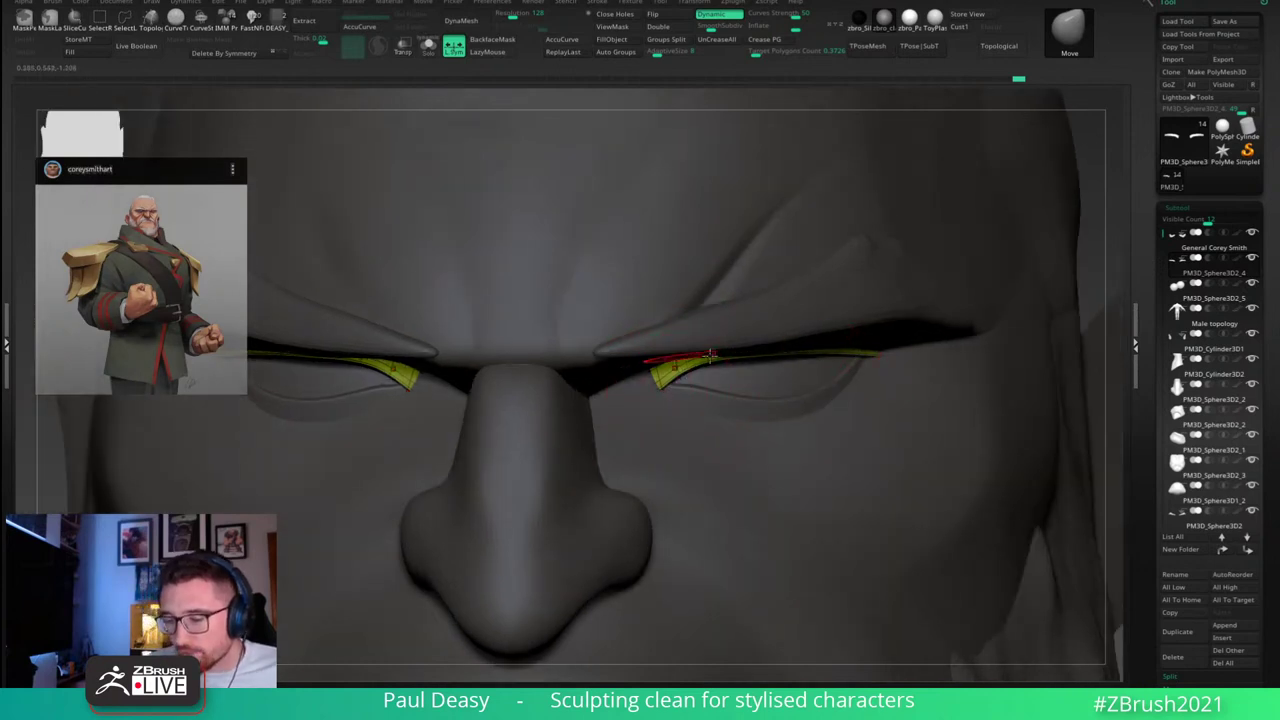
{"action": "right_click_drag", "start_coordinate": [885, 360], "coordinate": [843, 358]}
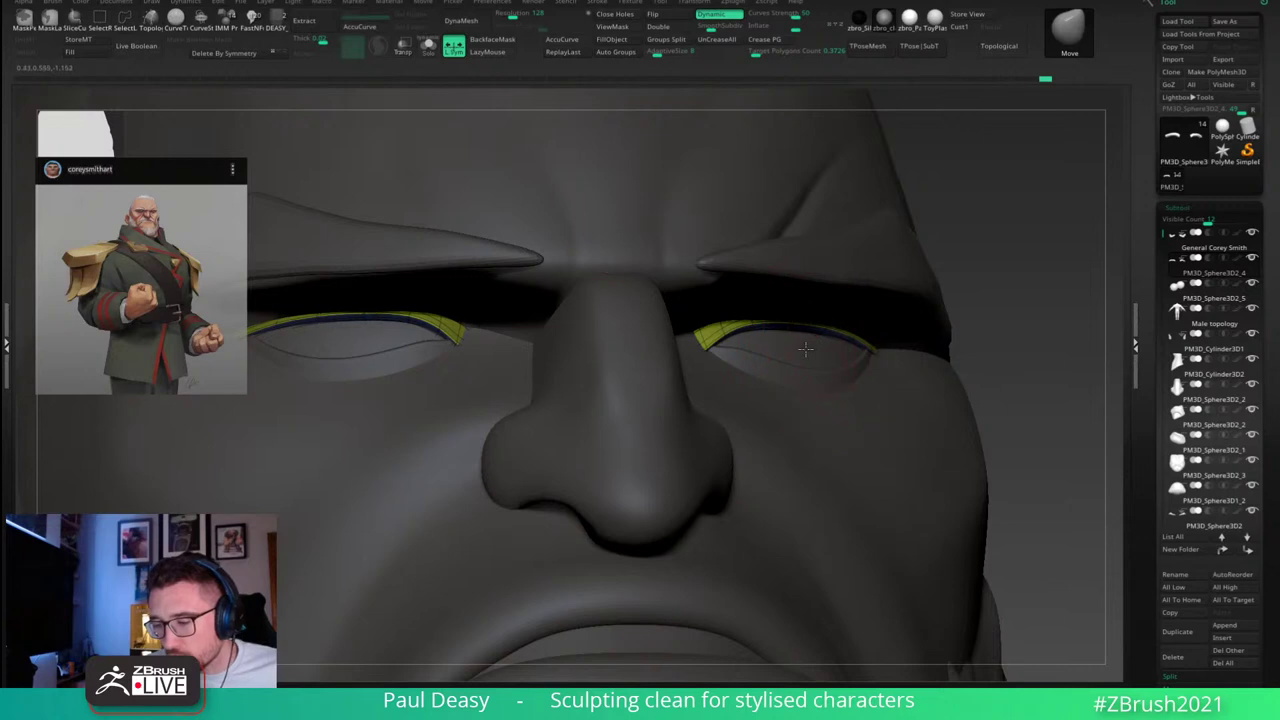
{"action": "mouse_move", "coordinate": [803, 337]}
{"action": "right_mouse_down"}
{"action": "mouse_move", "coordinate": [714, 350]}
{"action": "mouse_move", "coordinate": [860, 368]}
{"action": "mouse_move", "coordinate": [819, 365]}
{"action": "right_mouse_up"}
{"action": "right_click", "coordinate": [706, 360]}
{"action": "right_click_drag", "start_coordinate": [679, 337], "coordinate": [684, 335]}
Step: Fit the upper and lower eyelids closer together around the eye, alternating between the two pieces
{"action": "left_click", "coordinate": [714, 333], "text": "alt"}
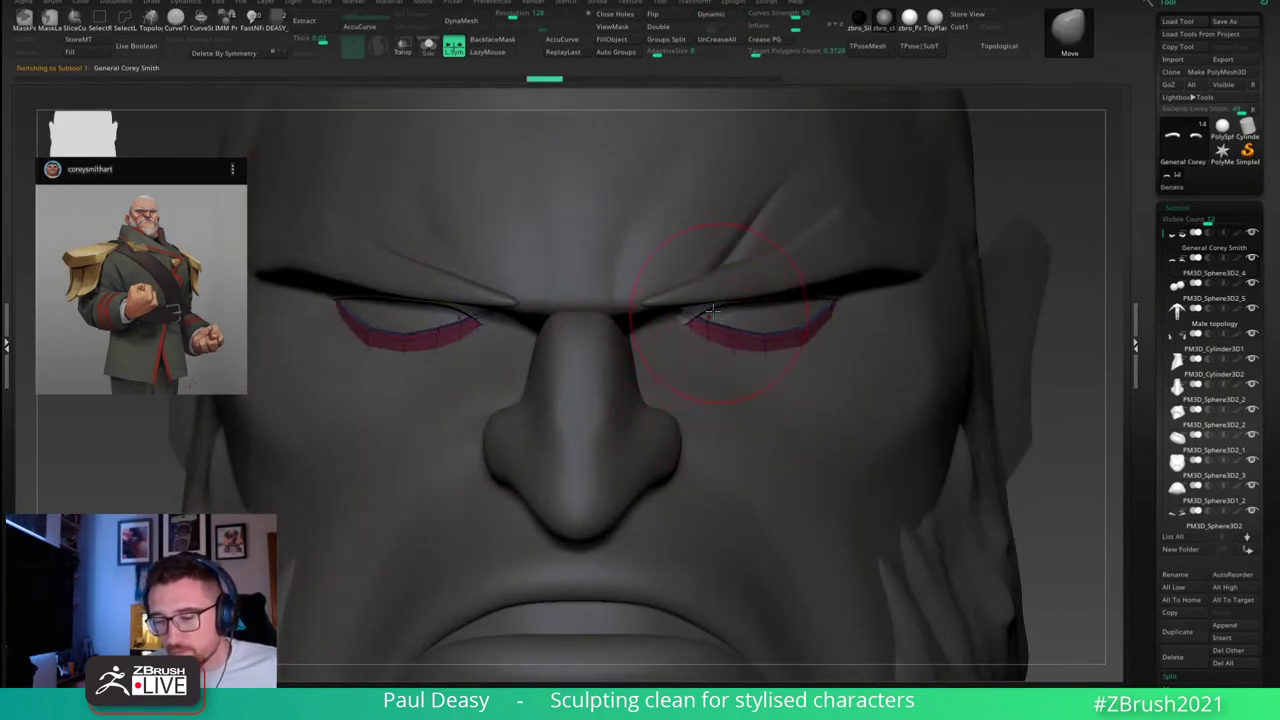
{"action": "left_click", "coordinate": [728, 332], "text": "alt"}
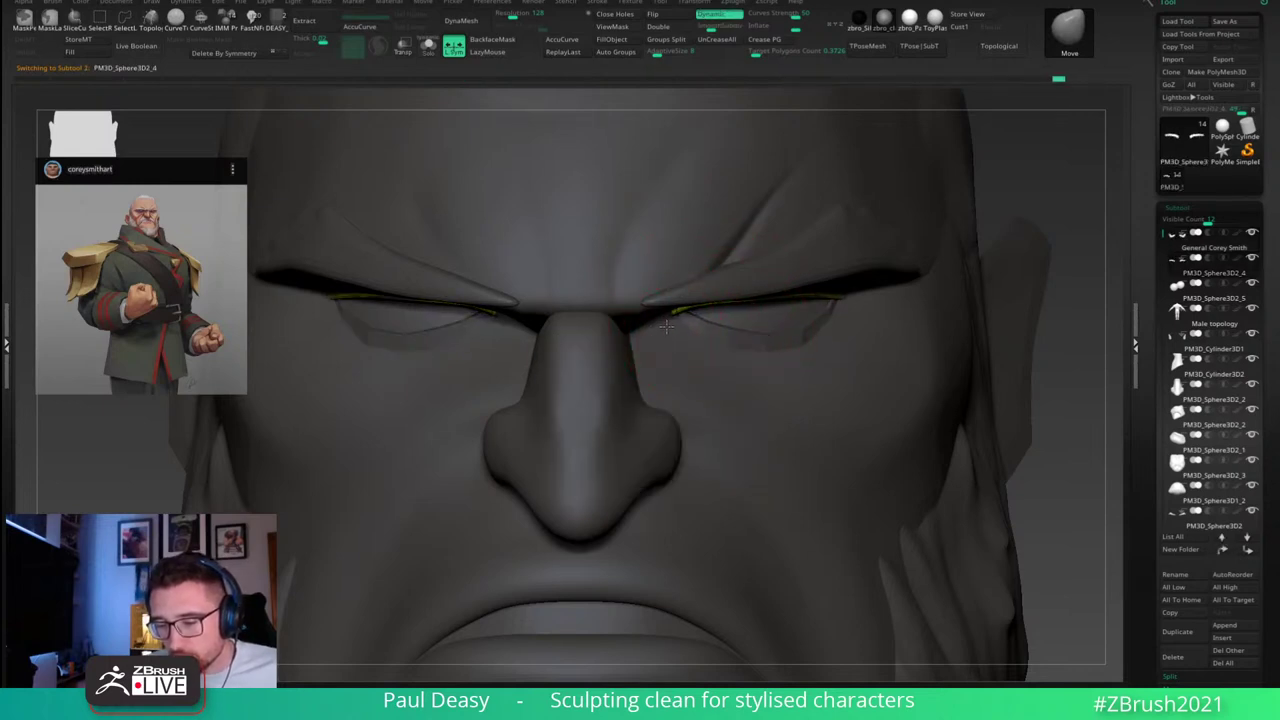
{"action": "right_click_drag", "start_coordinate": [666, 326], "coordinate": [763, 287]}
{"action": "left_click", "coordinate": [762, 287], "text": "alt"}
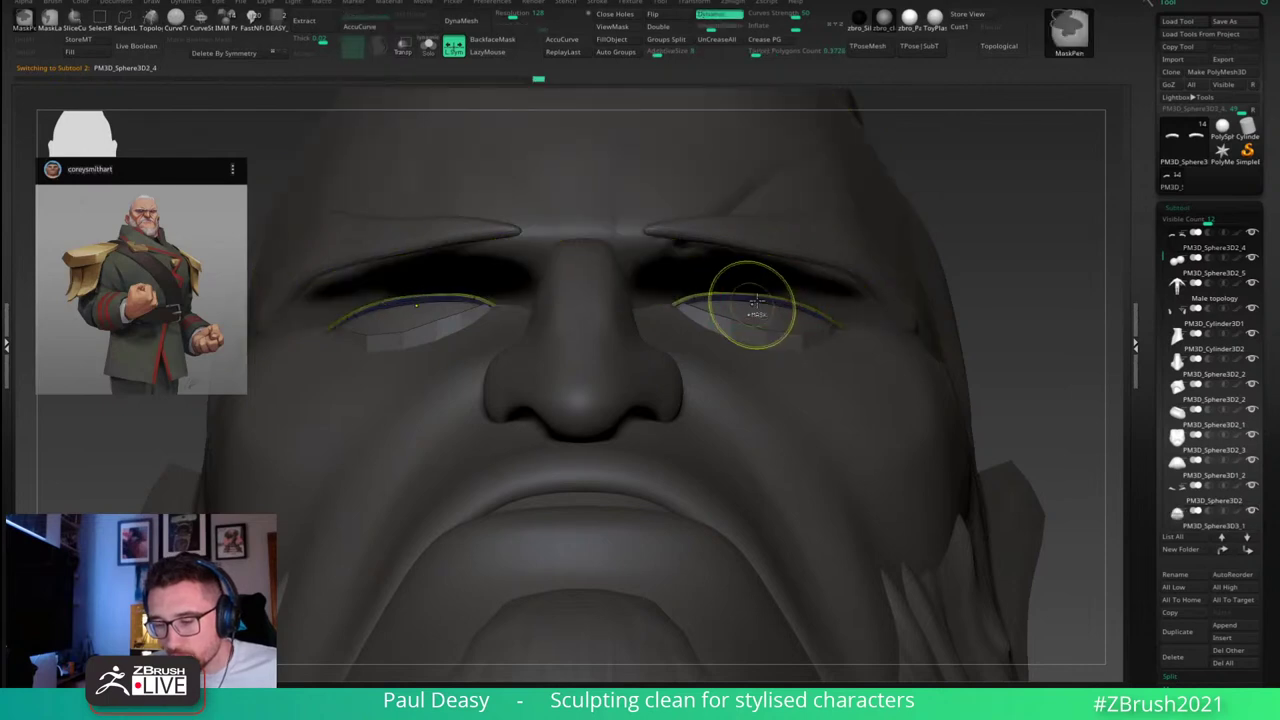
{"action": "left_click", "coordinate": [750, 303], "text": "alt"}
{"action": "right_click_drag", "start_coordinate": [735, 302], "coordinate": [757, 320]}
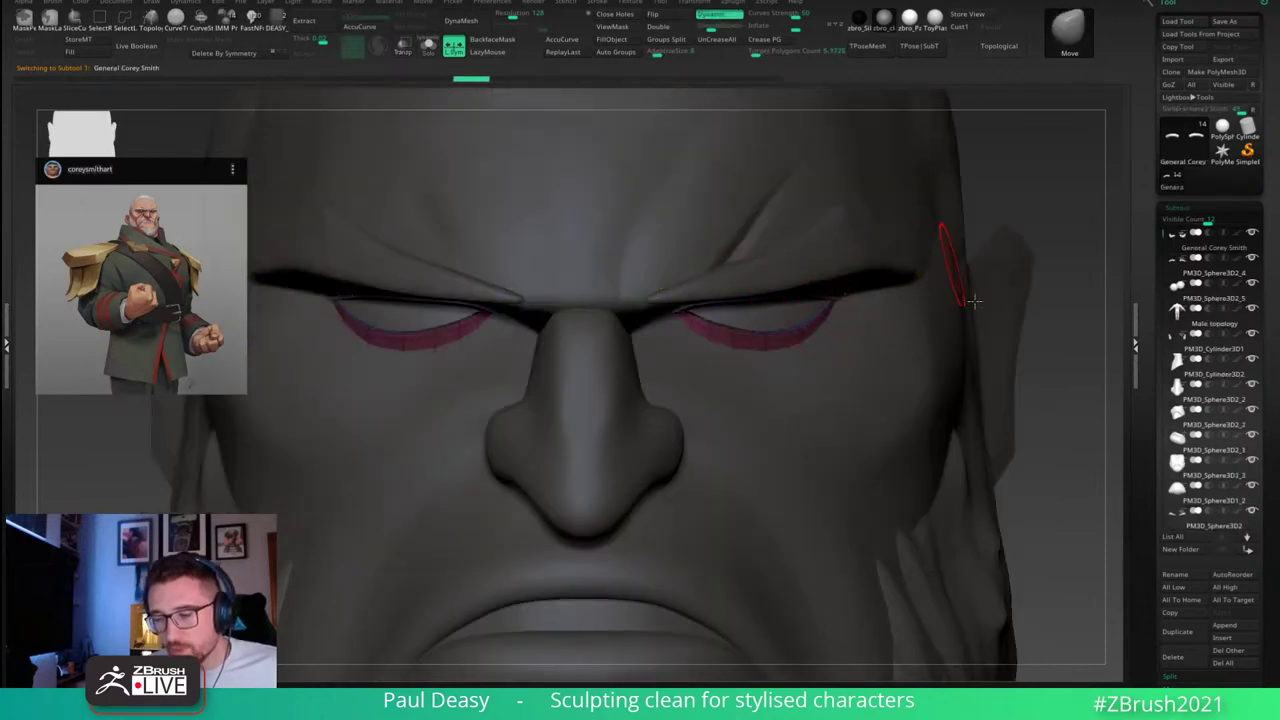
Step: Select the eyeballs and review the head and whole character from a distance
{"action": "right_click_drag", "start_coordinate": [1045, 393], "coordinate": [917, 375], "text": "ctrl"}
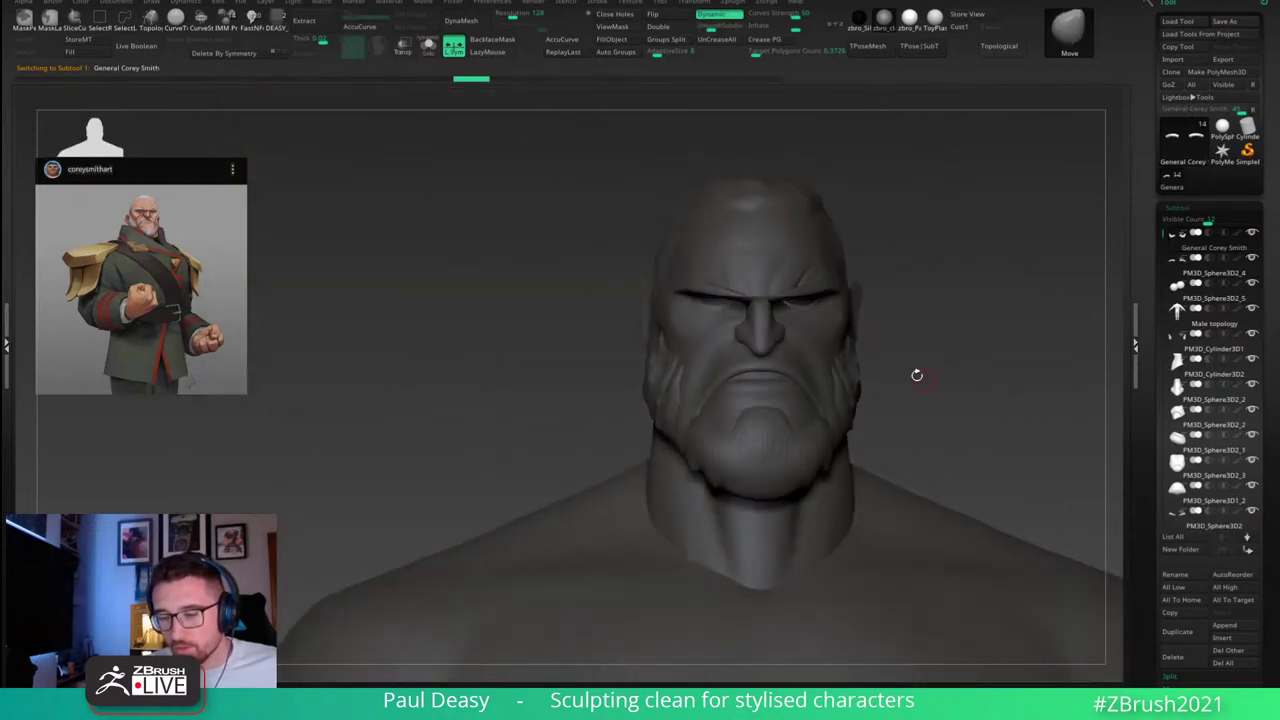
{"action": "right_click_drag", "start_coordinate": [810, 319], "coordinate": [850, 335]}
{"action": "left_click", "coordinate": [814, 290], "text": "alt"}
{"action": "right_click_drag", "start_coordinate": [991, 363], "coordinate": [895, 368], "text": "ctrl"}
{"action": "mouse_move", "coordinate": [895, 368]}
{"action": "right_mouse_down"}
{"action": "mouse_move", "coordinate": [933, 382]}
{"action": "mouse_move", "coordinate": [874, 277]}
{"action": "mouse_move", "coordinate": [836, 273]}
{"action": "mouse_move", "coordinate": [909, 286]}
{"action": "mouse_move", "coordinate": [903, 309]}
{"action": "mouse_move", "coordinate": [913, 305]}
{"action": "mouse_move", "coordinate": [886, 317]}
{"action": "right_mouse_up"}
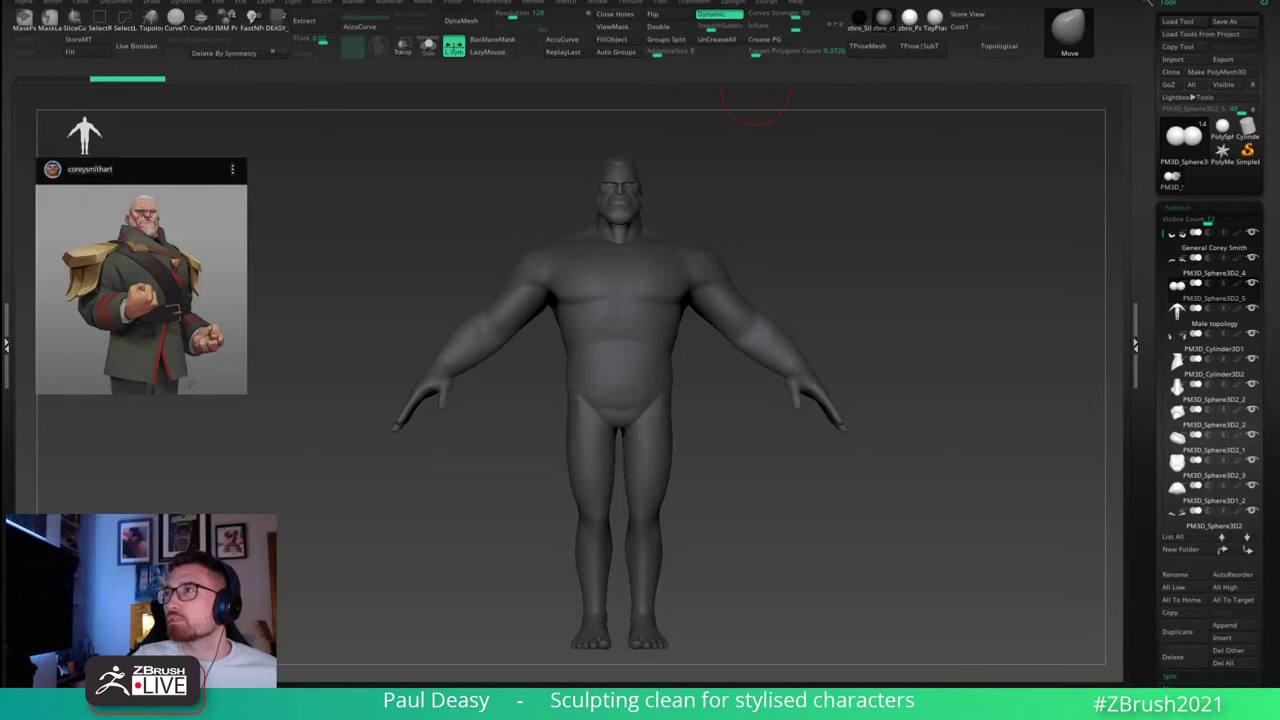
Step: Compare the character's perspective at 50 mm and 18 mm focal lengths, and restore the camera to 85 mm
{"action": "mouse_move", "coordinate": [777, 249]}
{"action": "left_mouse_down"}
{"action": "mouse_move", "coordinate": [809, 200]}
{"action": "mouse_move", "coordinate": [806, 226]}
{"action": "left_mouse_up"}
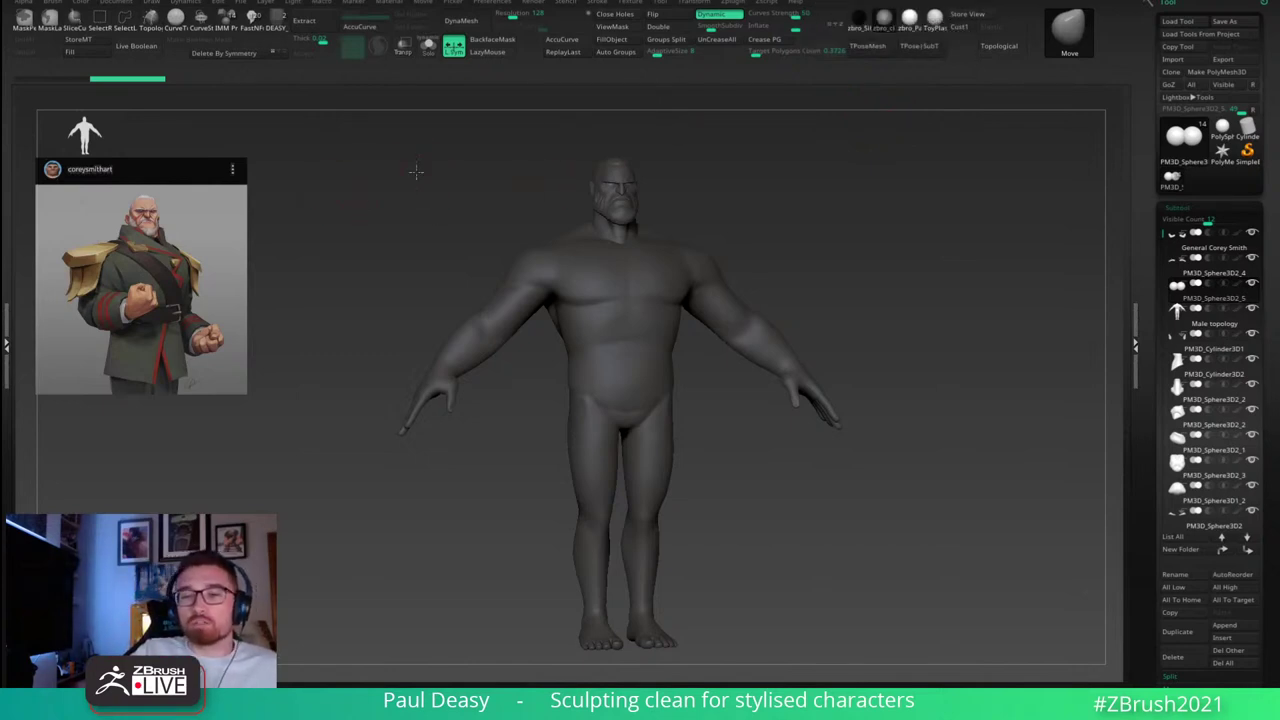
{"action": "left_click", "coordinate": [150, 4]}
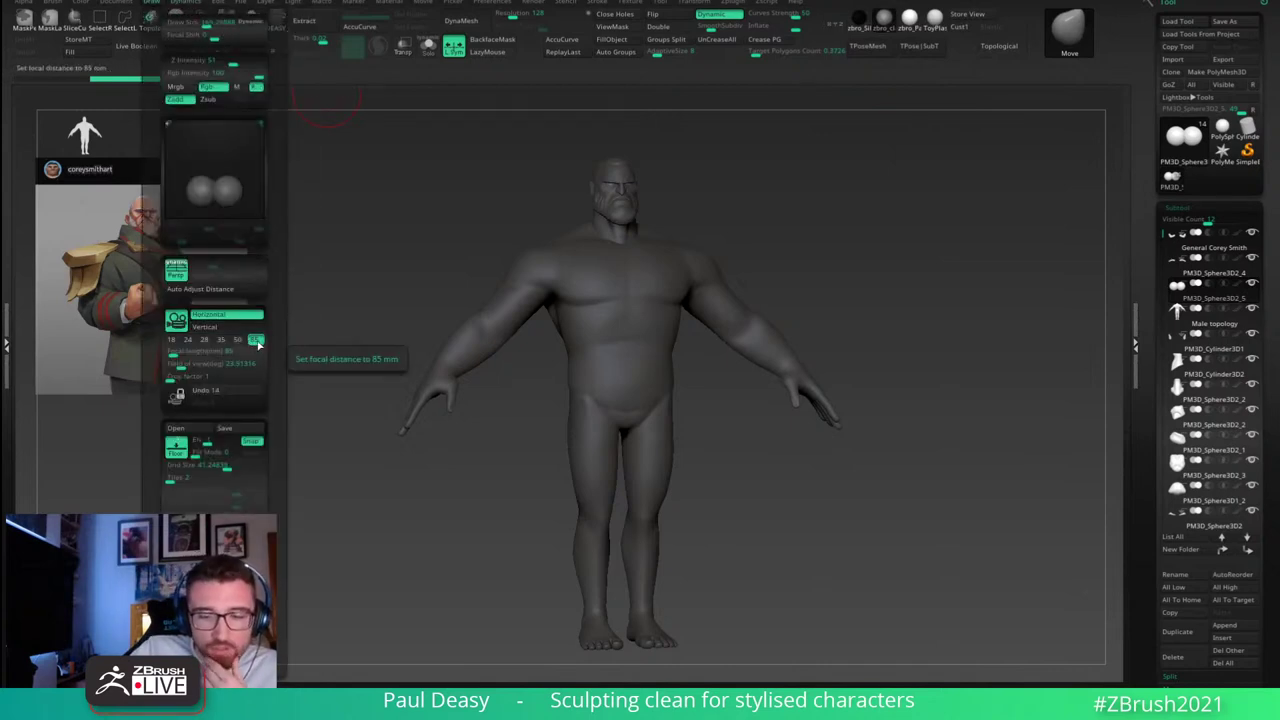
{"action": "left_click", "coordinate": [239, 341]}
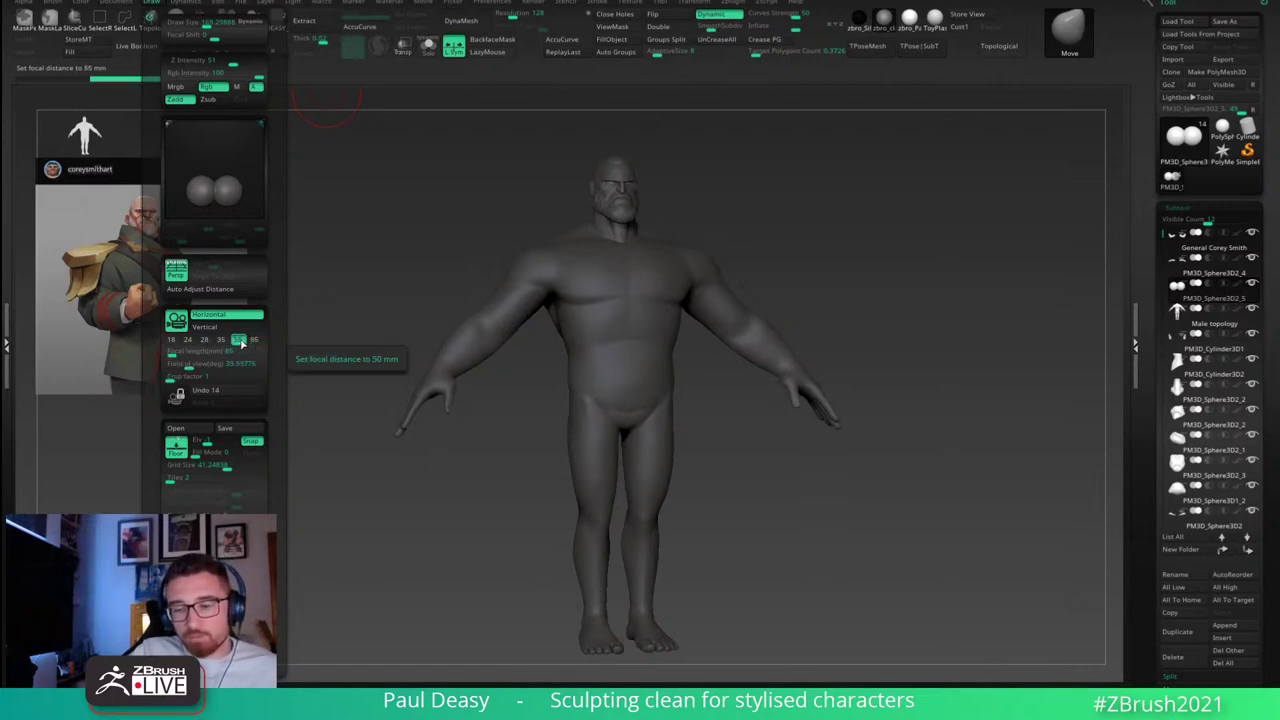
{"action": "left_click", "coordinate": [174, 341]}
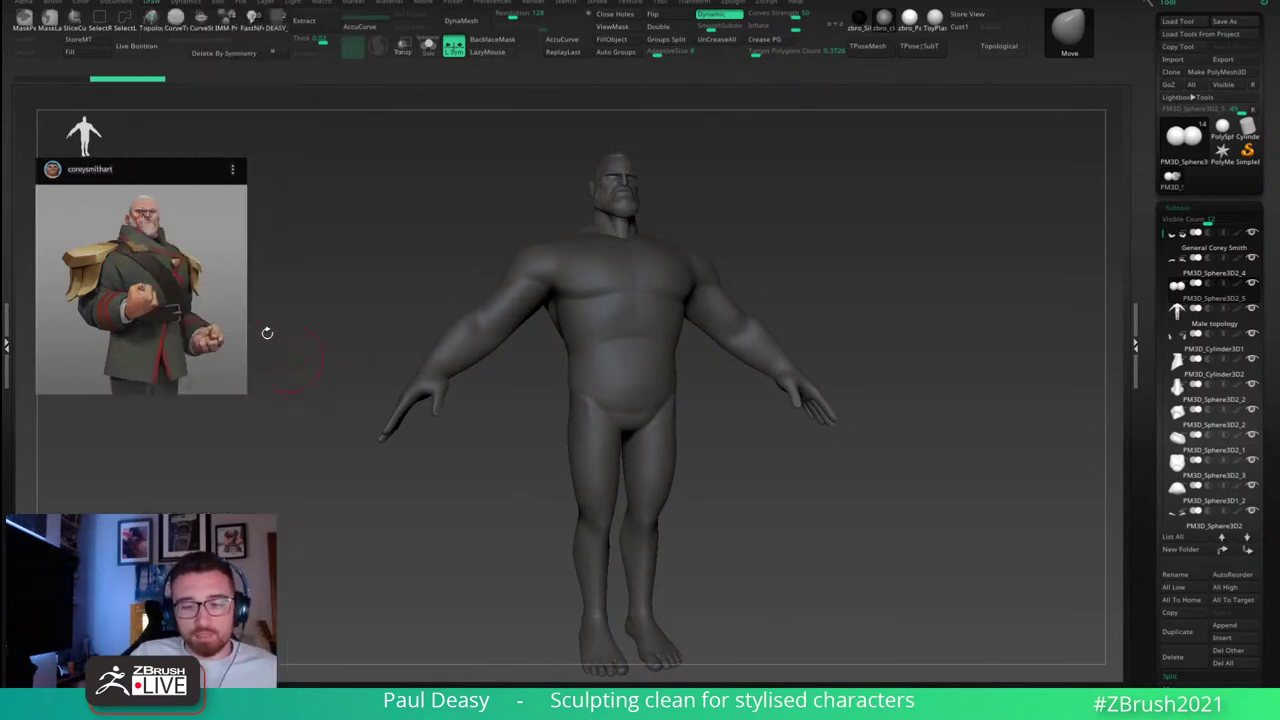
{"action": "left_click", "coordinate": [125, 4]}
{"action": "left_click", "coordinate": [150, 3]}
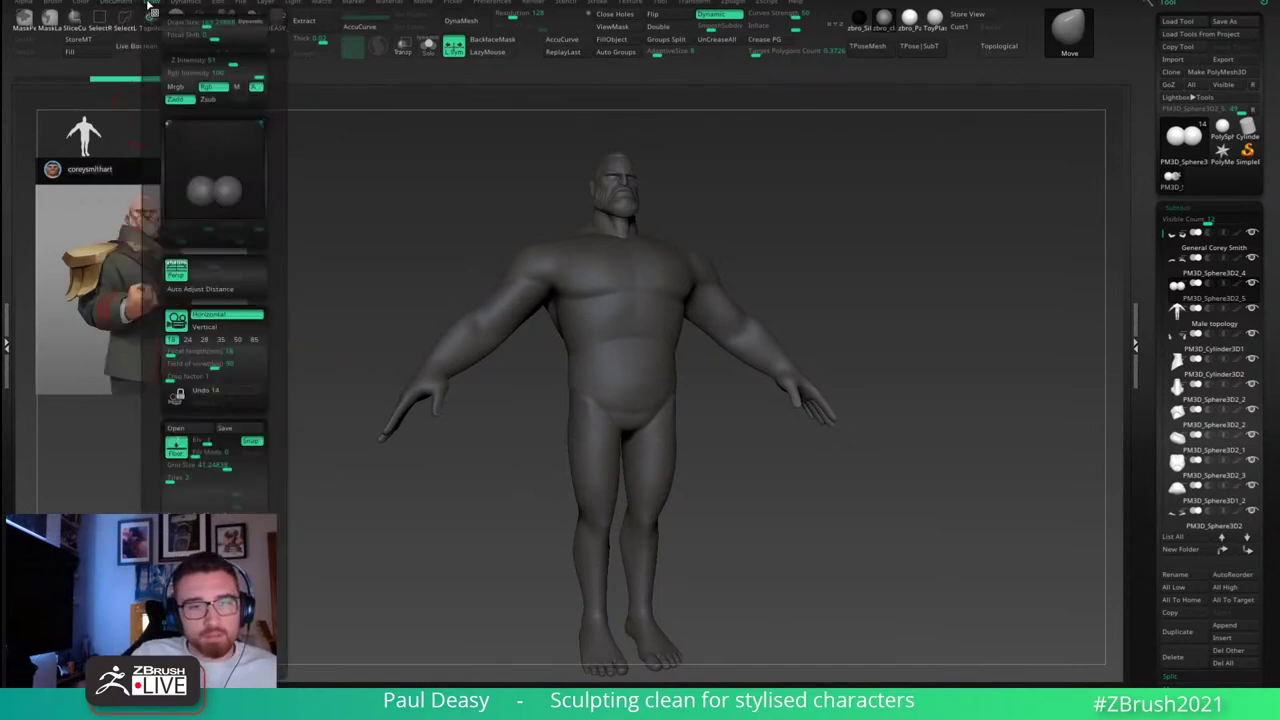
{"action": "left_click", "coordinate": [256, 340]}
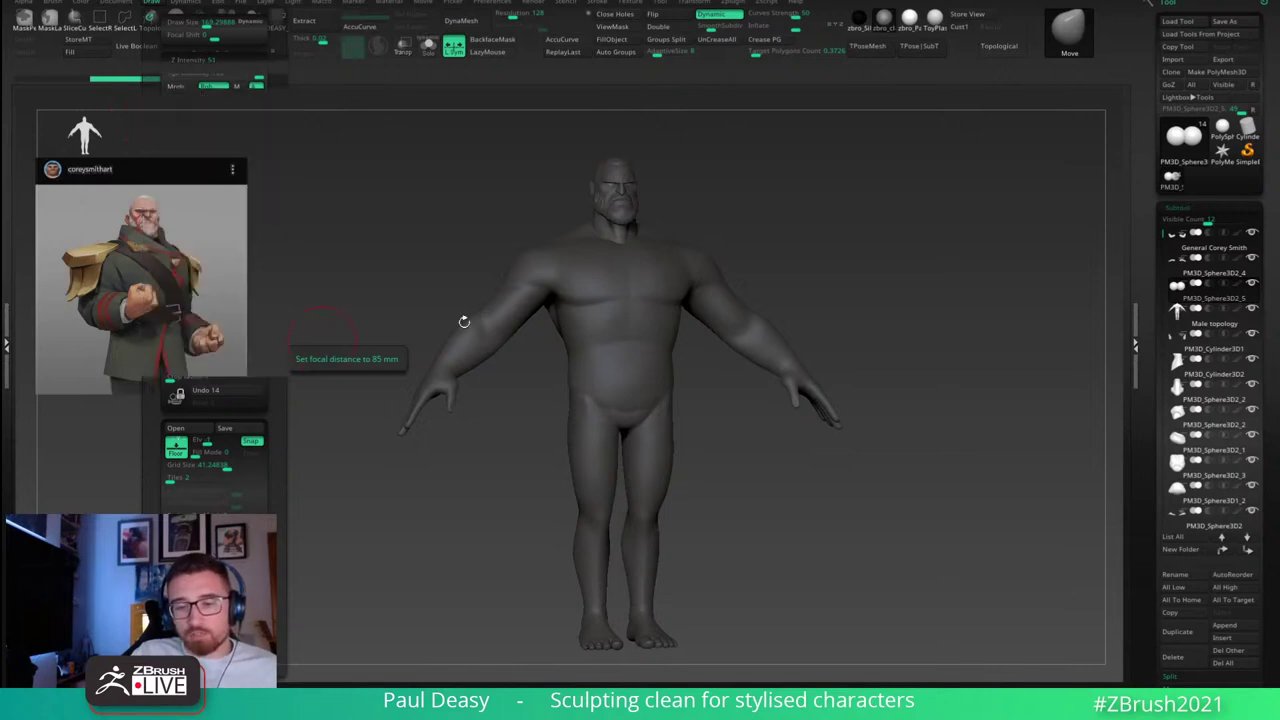
{"action": "key", "text": "space"}
{"action": "left_click_drag", "start_coordinate": [769, 255], "coordinate": [782, 236]}
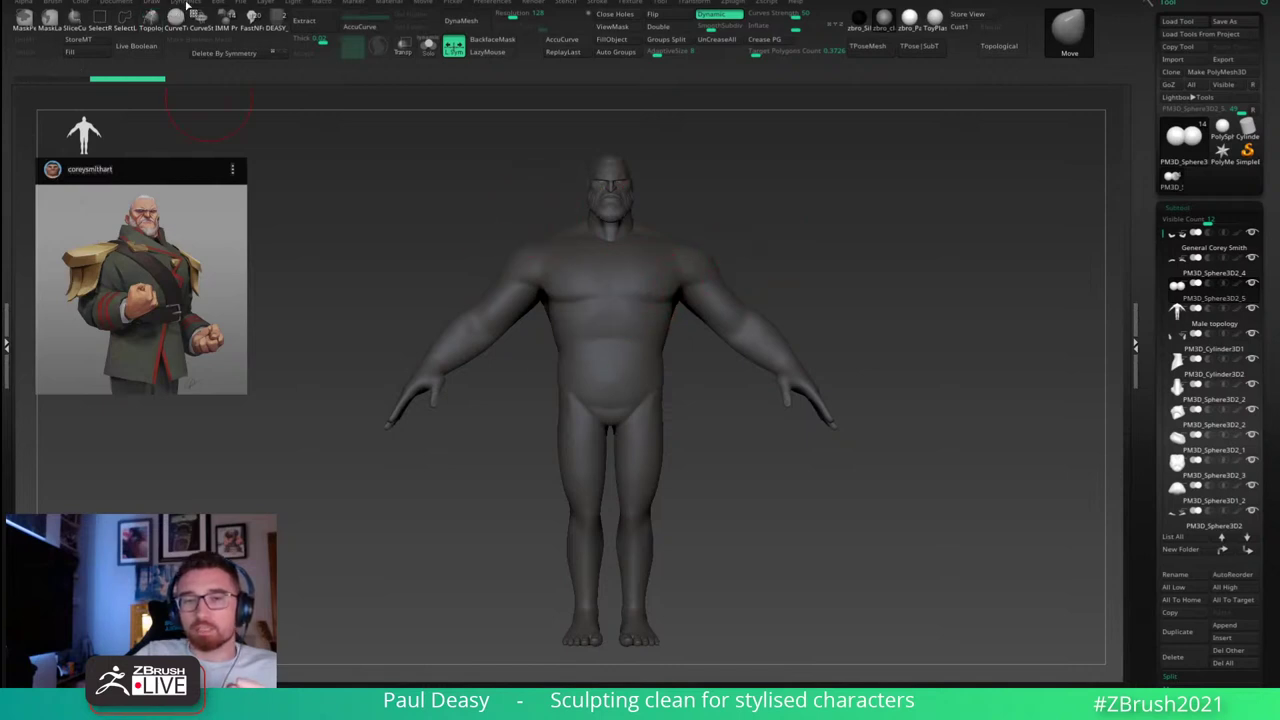
{"action": "left_click", "coordinate": [152, 4]}
{"action": "left_click", "coordinate": [152, 4]}
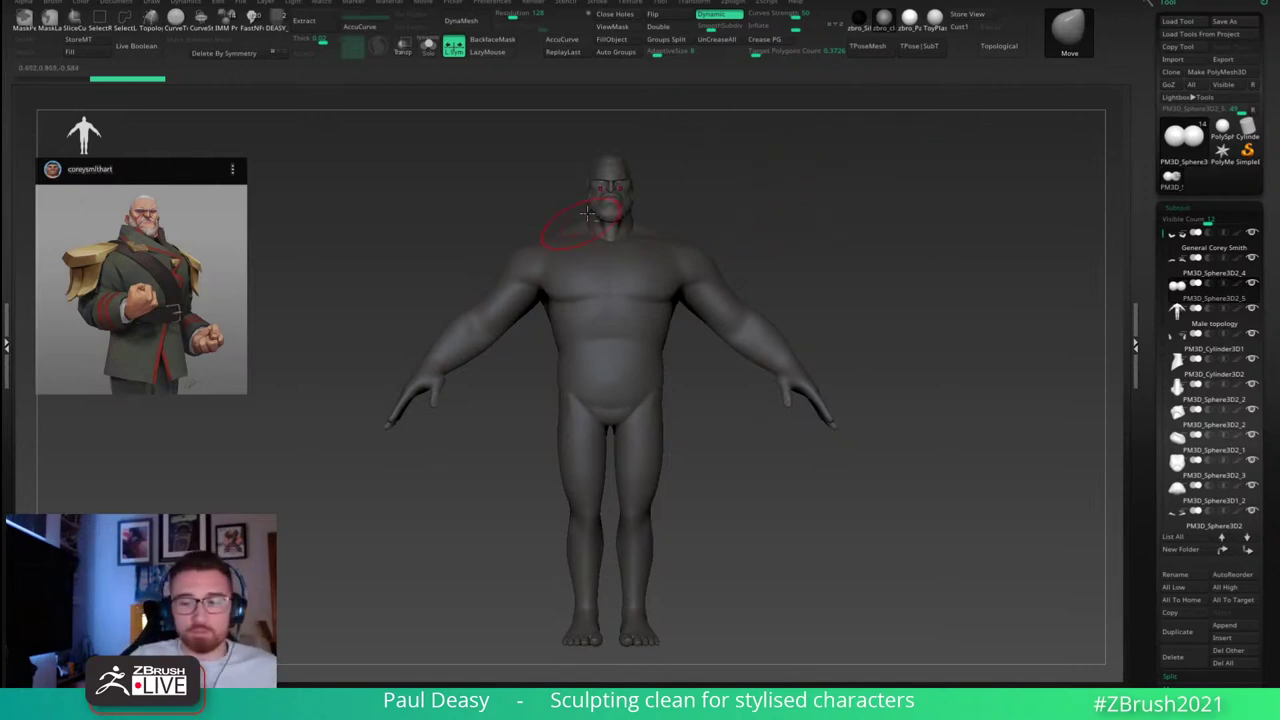
Step: Set the camera's focal length to 50 mm and compare the head up close with perspective on and off
{"action": "left_click", "coordinate": [150, 4]}
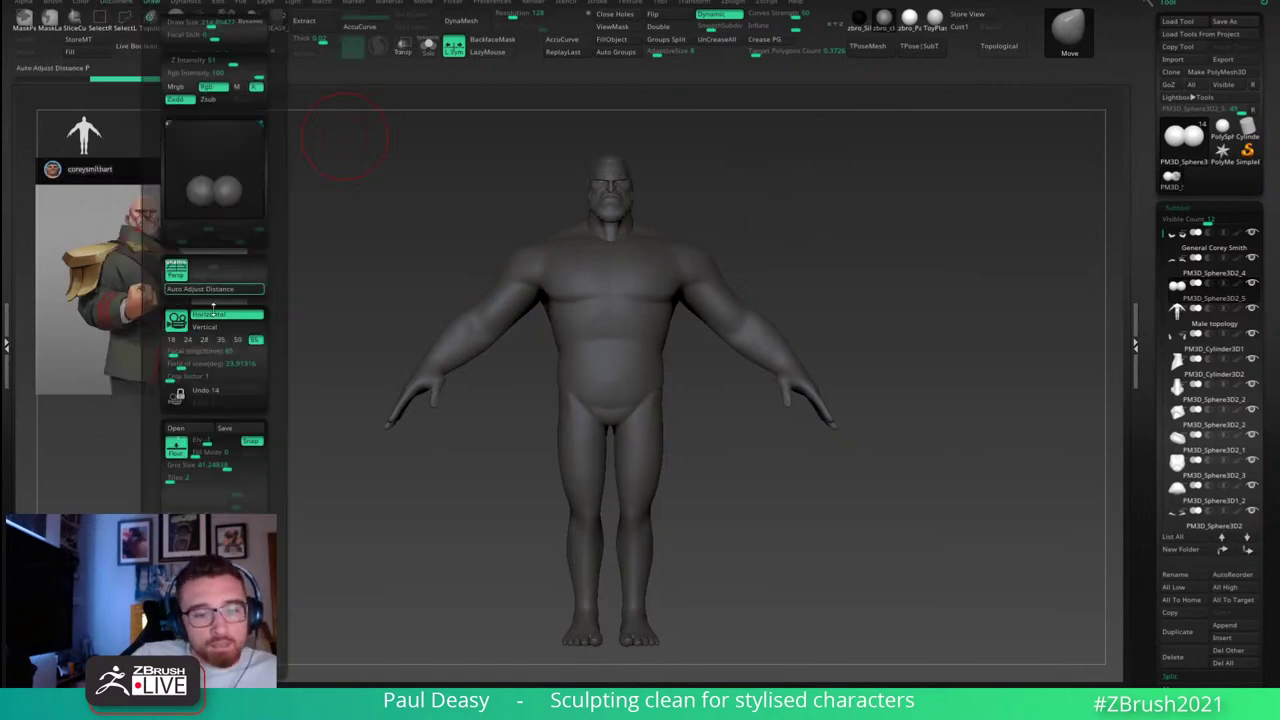
{"action": "left_click", "coordinate": [237, 341]}
{"action": "right_click_drag", "start_coordinate": [612, 203], "coordinate": [898, 252], "text": "ctrl"}
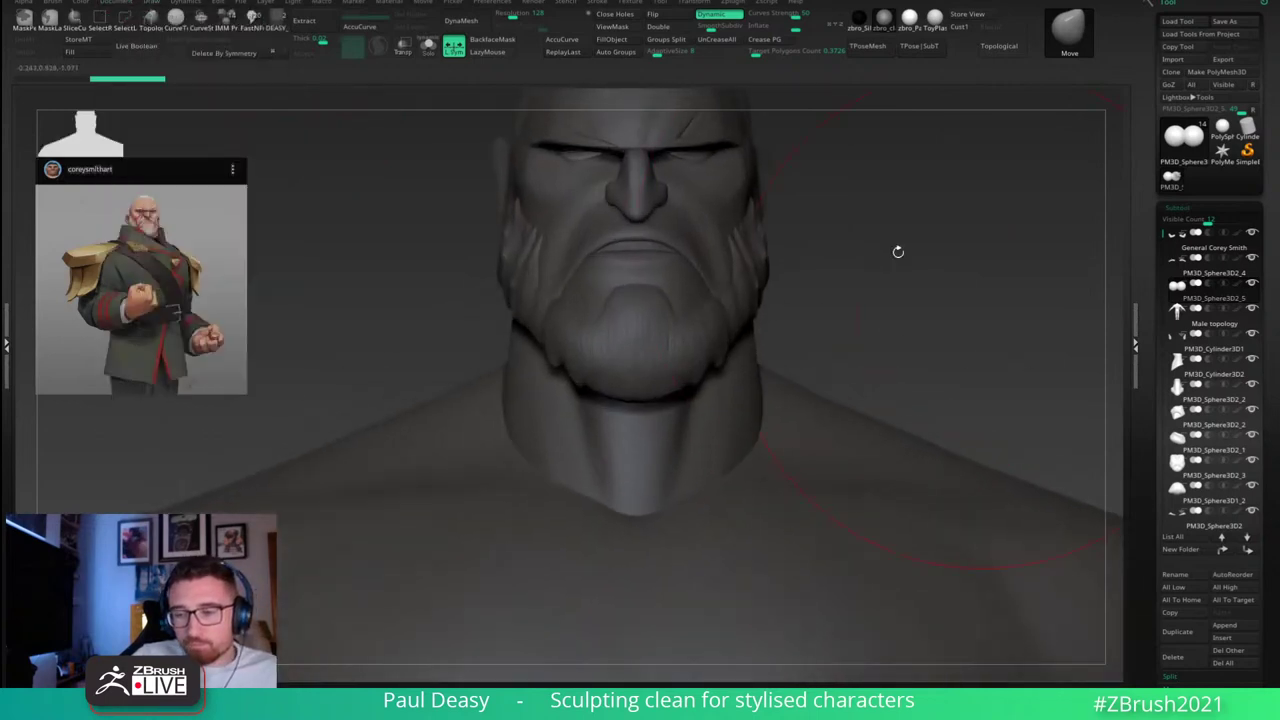
{"action": "left_click_drag", "start_coordinate": [898, 252], "coordinate": [794, 320]}
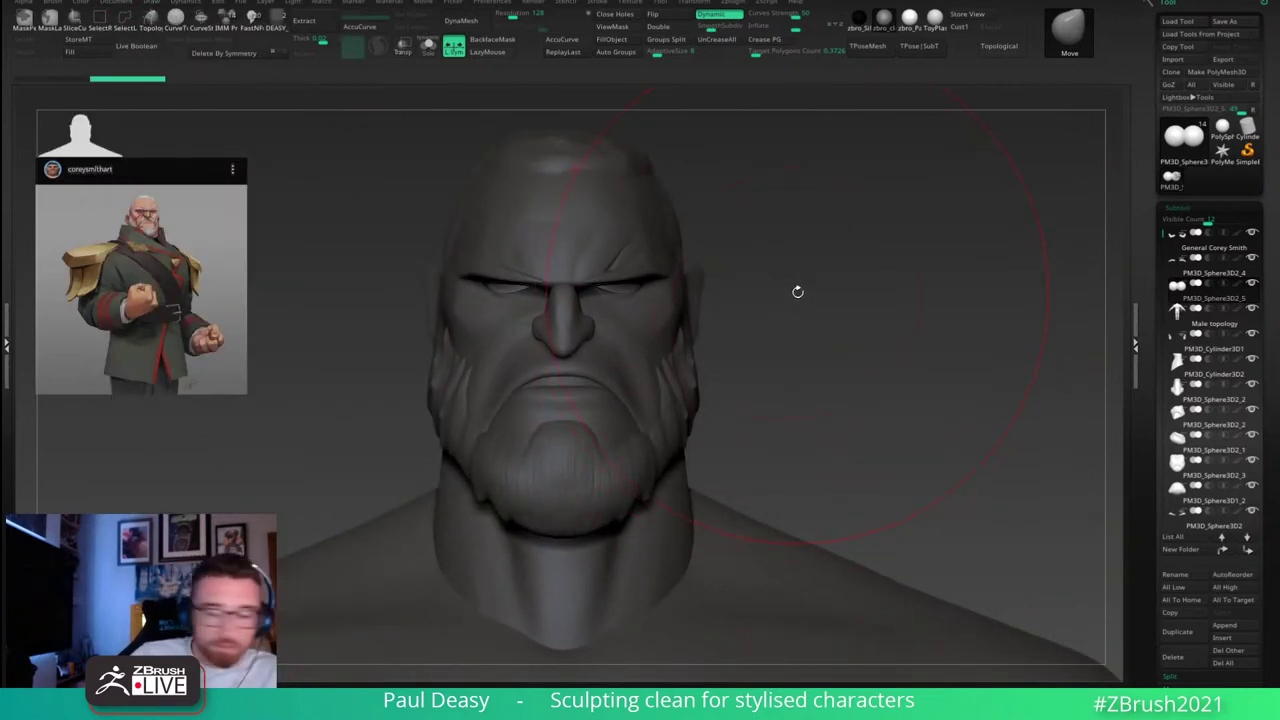
{"action": "key", "text": "p"}
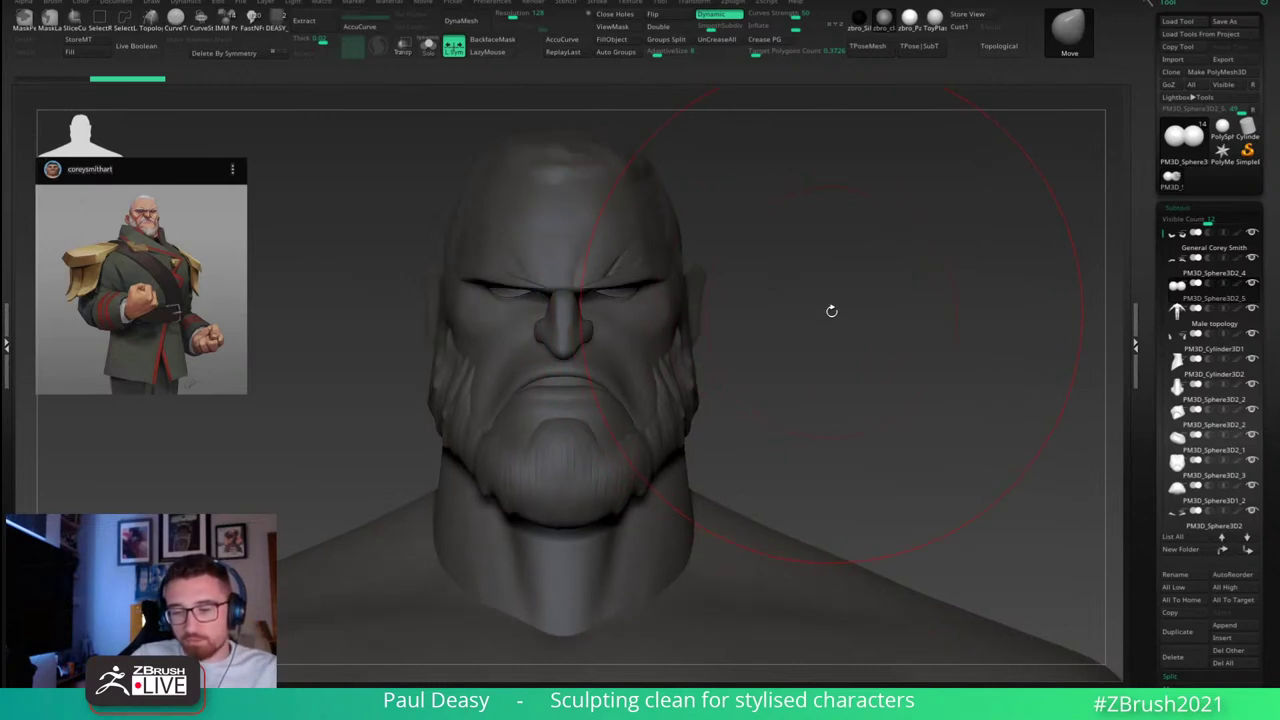
{"action": "left_click_drag", "start_coordinate": [831, 311], "coordinate": [832, 311]}
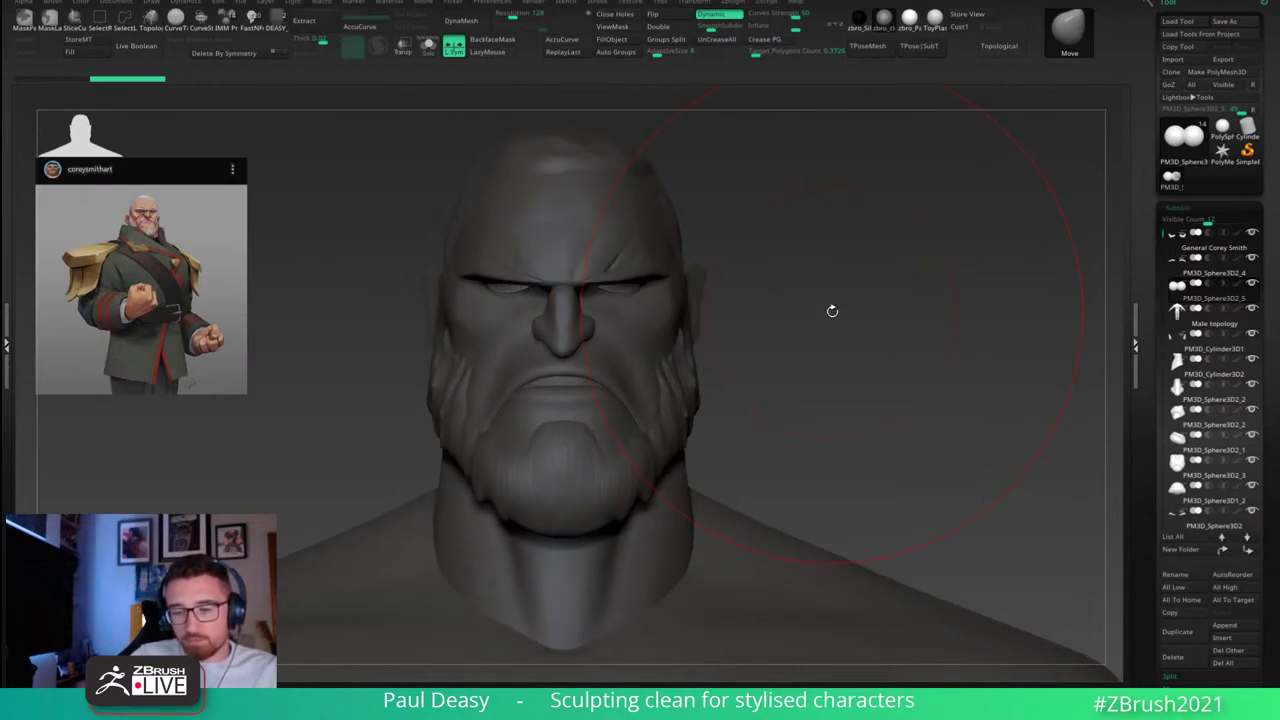
{"action": "right_click", "coordinate": [770, 363]}
{"action": "right_click_drag", "start_coordinate": [780, 288], "coordinate": [815, 321], "text": "alt"}
{"action": "left_click_drag", "start_coordinate": [815, 321], "coordinate": [809, 323]}
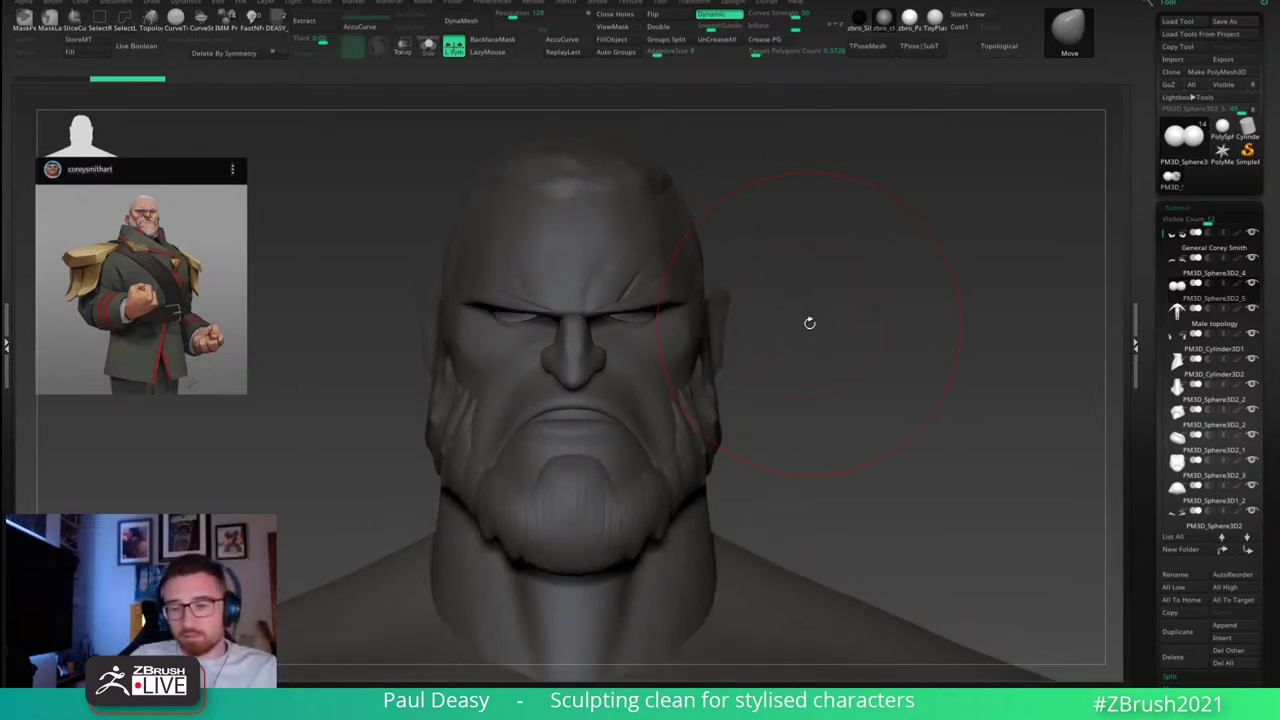
Step: Toggle perspective repeatedly on the front view of the head to compare how the facial proportions read
{"action": "key", "text": "p"}
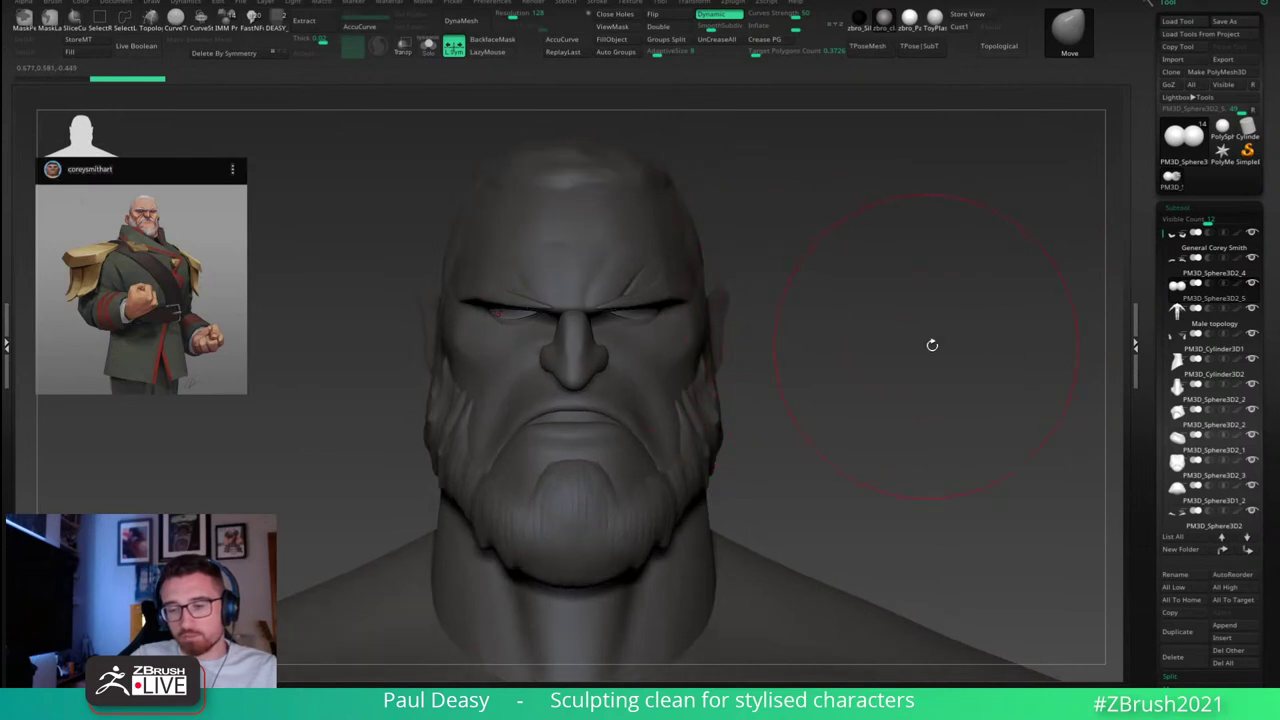
{"action": "key", "text": "p"}
{"action": "key", "text": "p"}
{"action": "key", "text": "p"}
{"action": "key", "text": "p"}
{"action": "key", "text": "p"}
{"action": "key", "text": "p"}
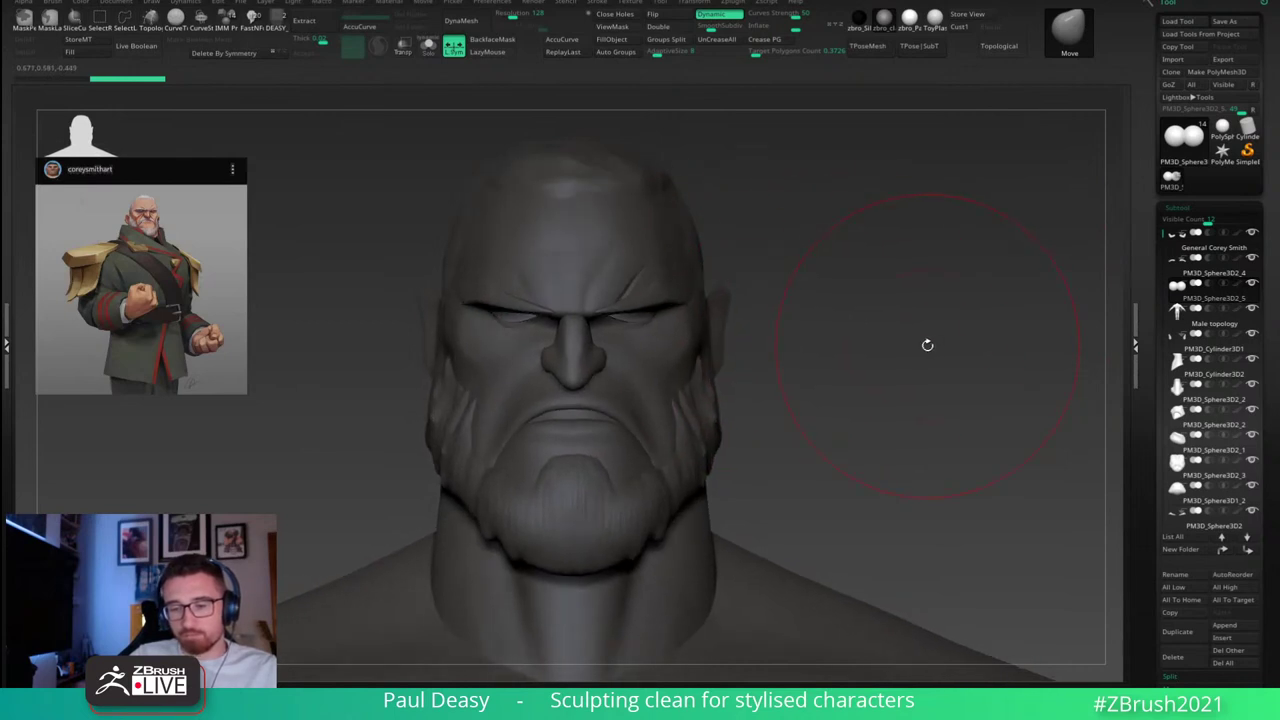
{"action": "key", "text": "p"}
{"action": "key", "text": "p"}
{"action": "key", "text": "p"}
{"action": "key", "text": "p"}
{"action": "key", "text": "p"}
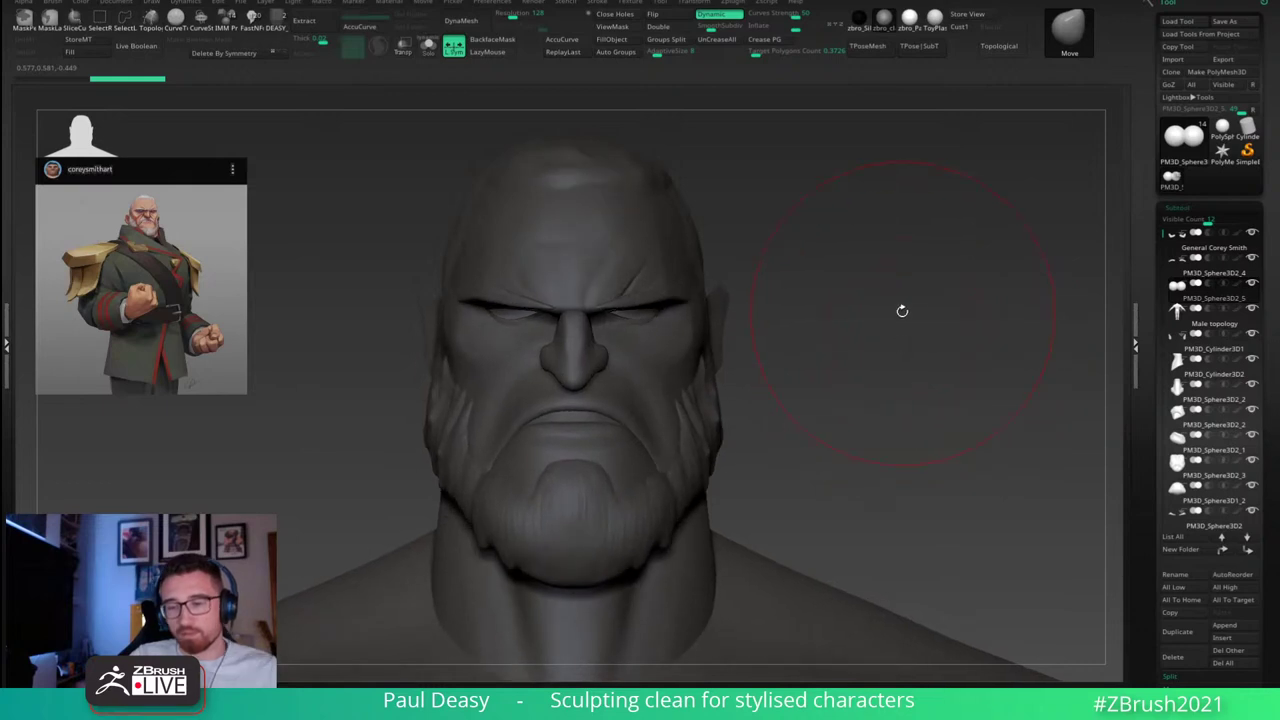
Step: Try the 24 mm and 50 mm focal lengths on the head, restore 85 mm, and frame the full figure
{"action": "key", "text": "space"}
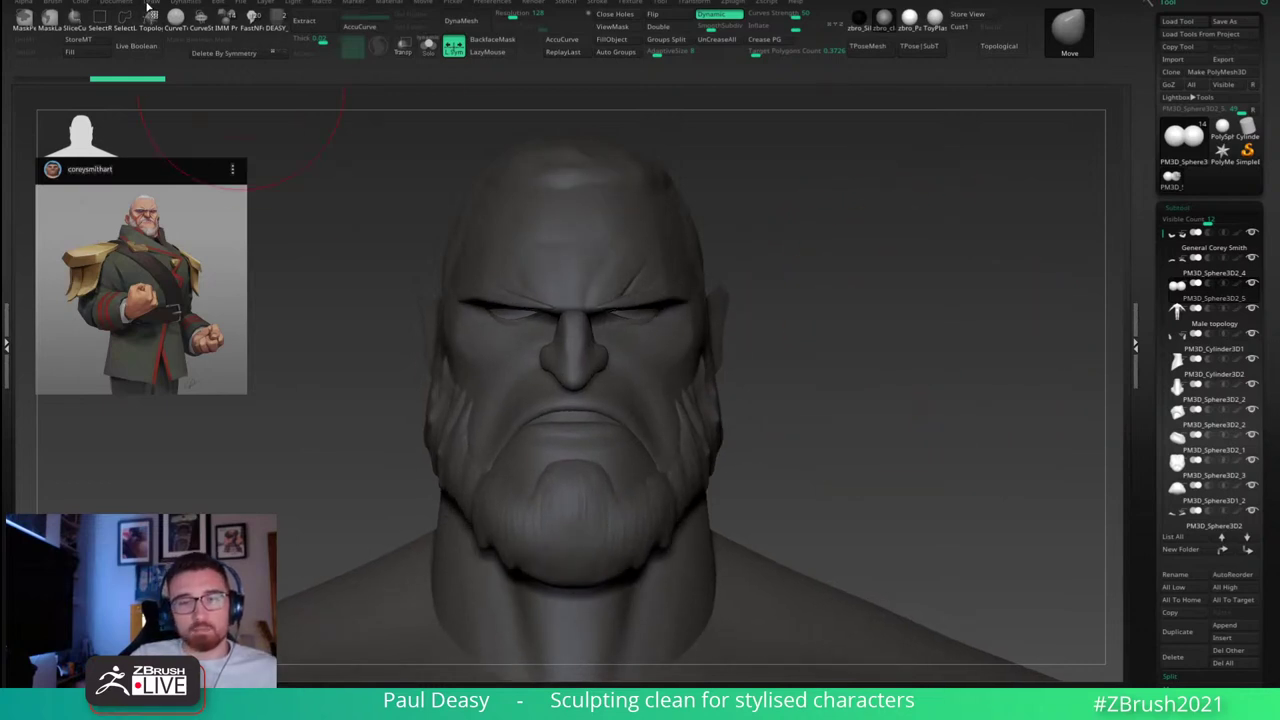
{"action": "left_click", "coordinate": [126, 6]}
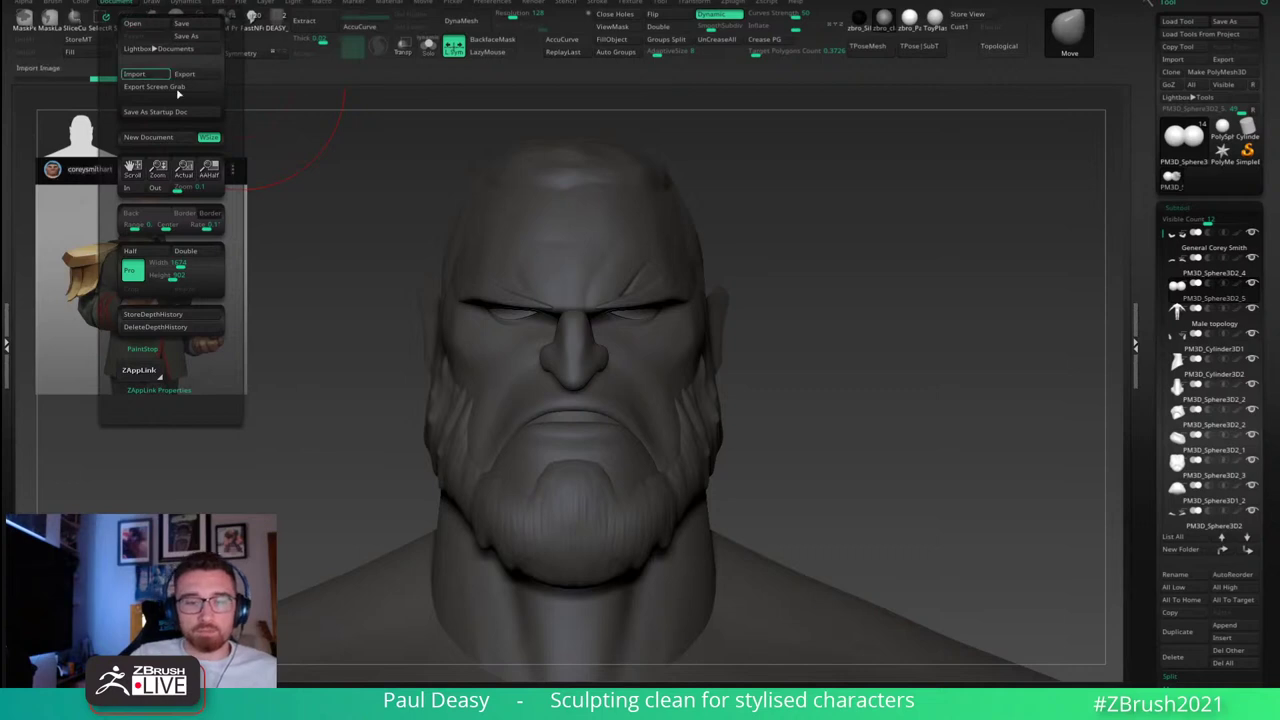
{"action": "left_click", "coordinate": [151, 3]}
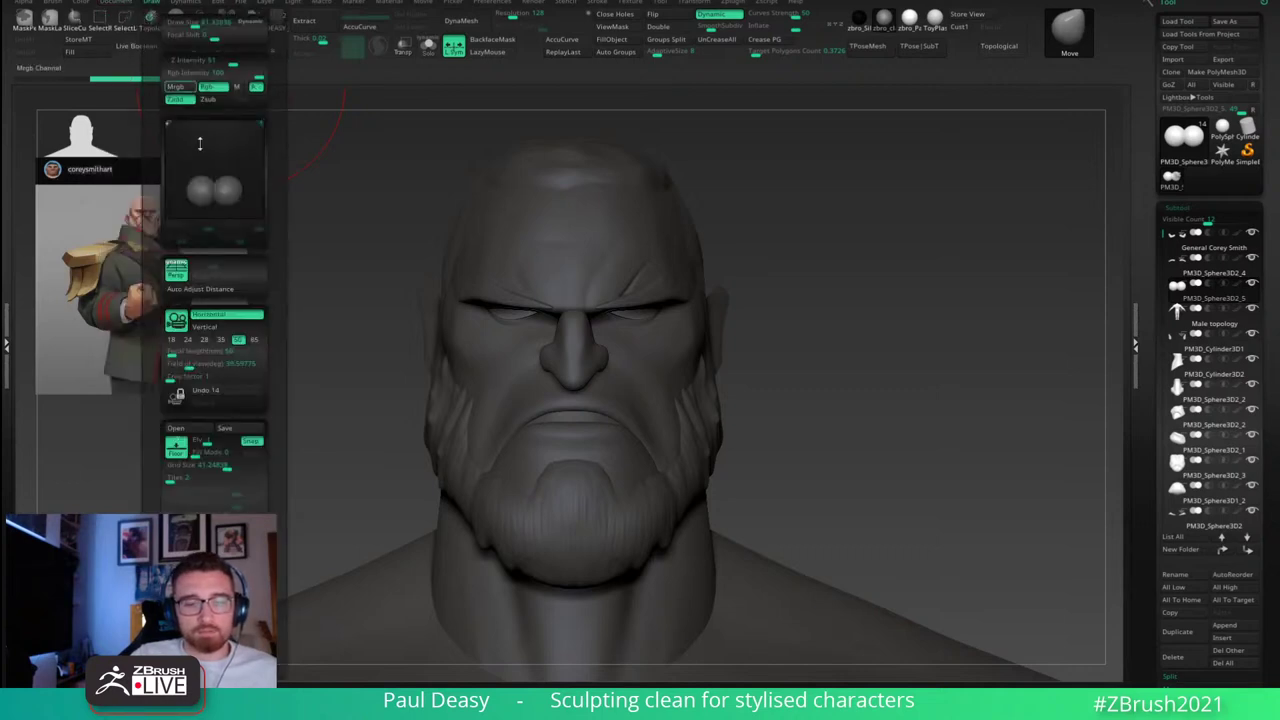
{"action": "left_click", "coordinate": [188, 340]}
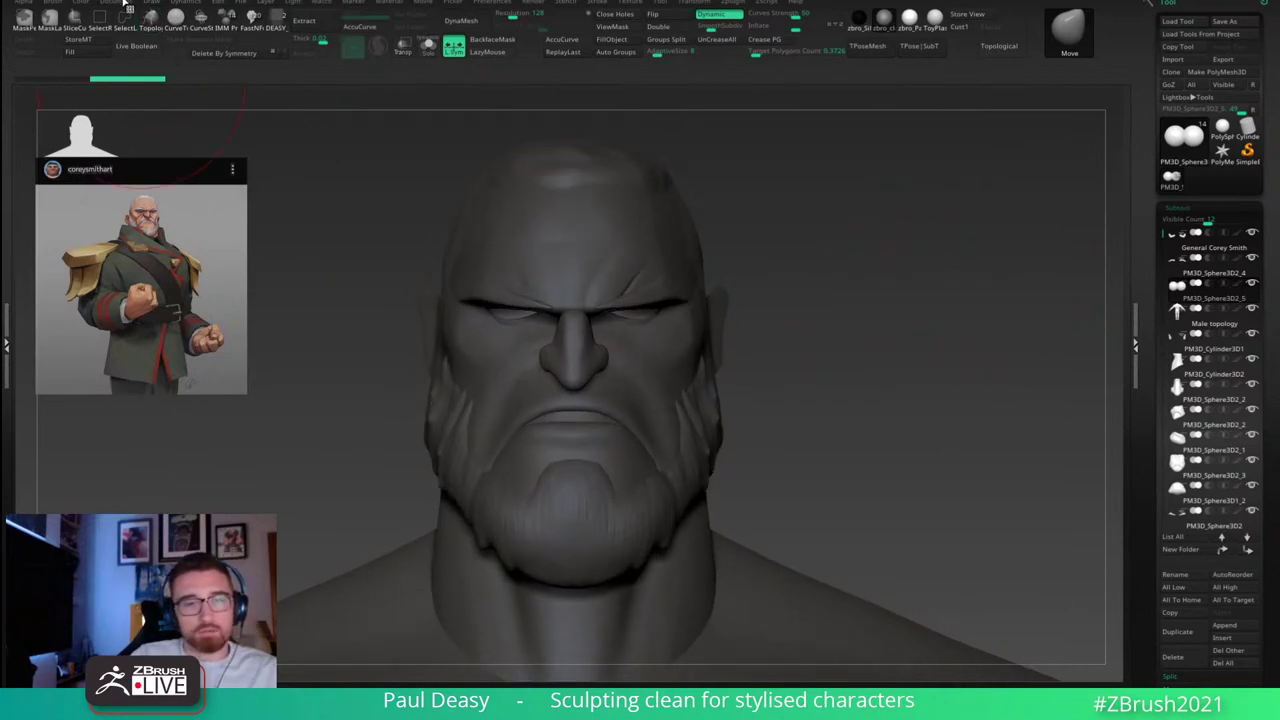
{"action": "mouse_move", "coordinate": [151, 6]}
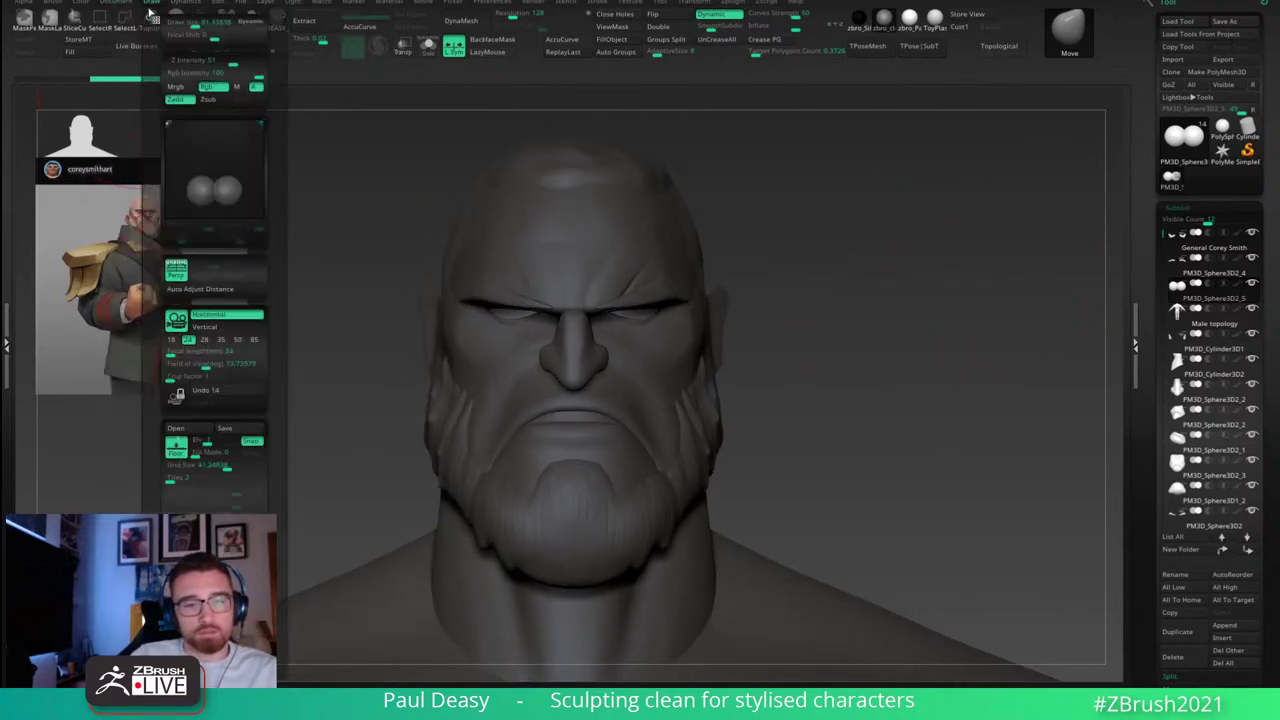
{"action": "left_click", "coordinate": [238, 340]}
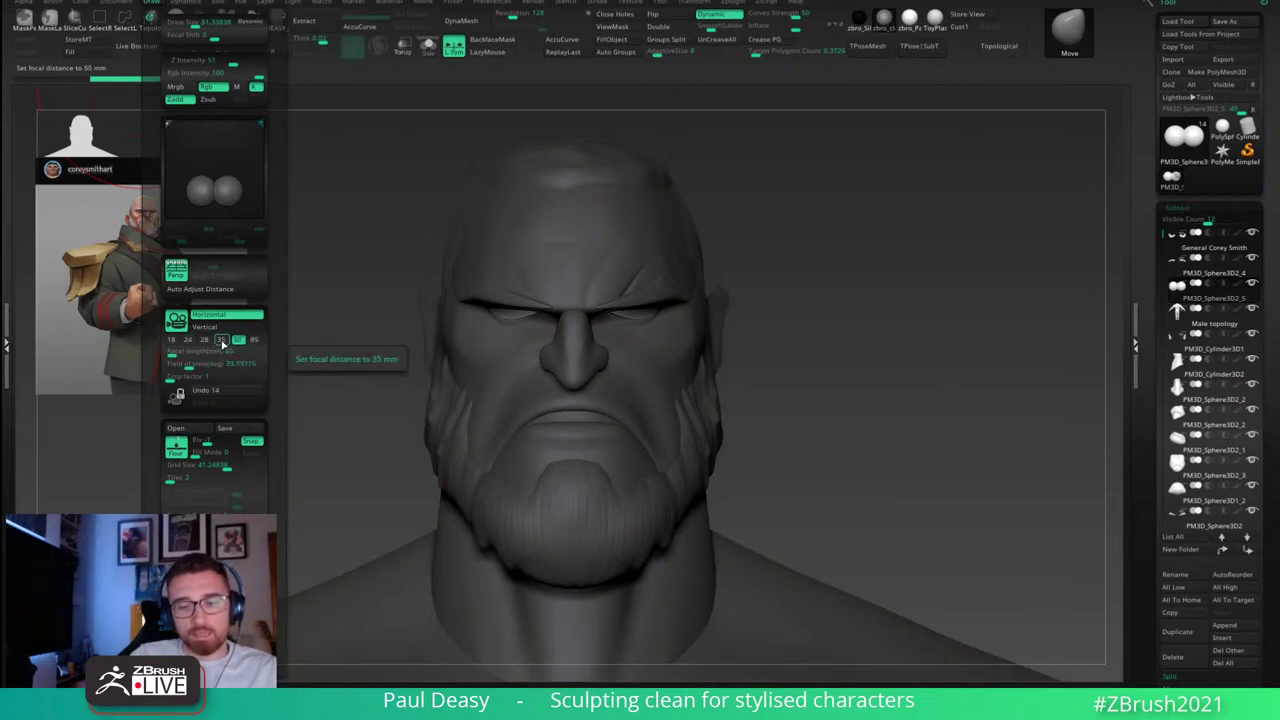
{"action": "left_click", "coordinate": [254, 340]}
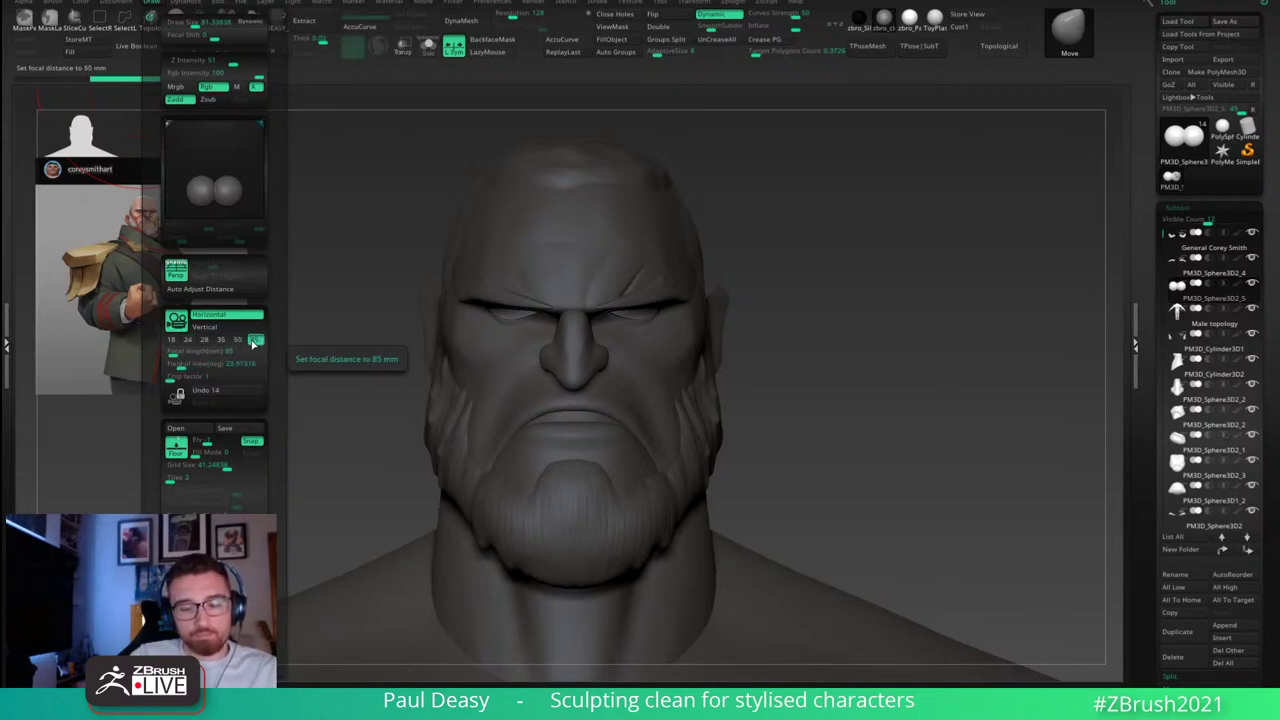
{"action": "key", "text": "f"}
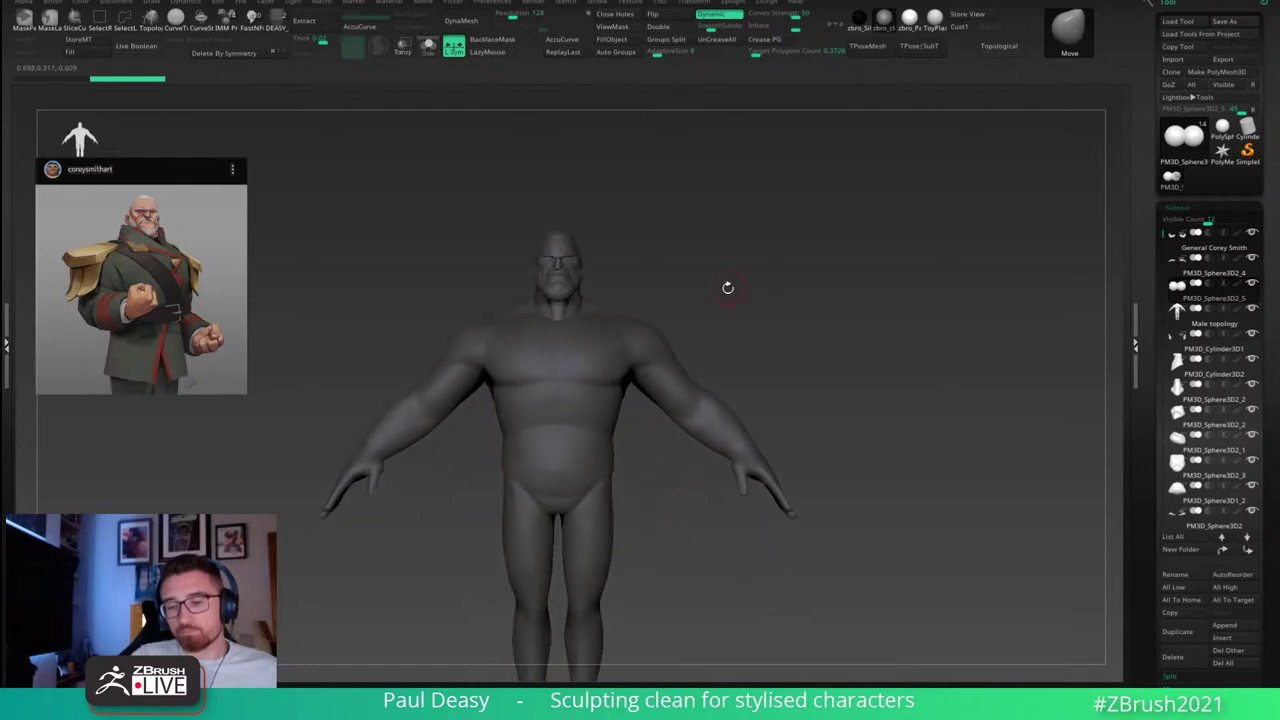
{"action": "left_click_drag", "start_coordinate": [728, 288], "coordinate": [823, 246], "text": "alt"}
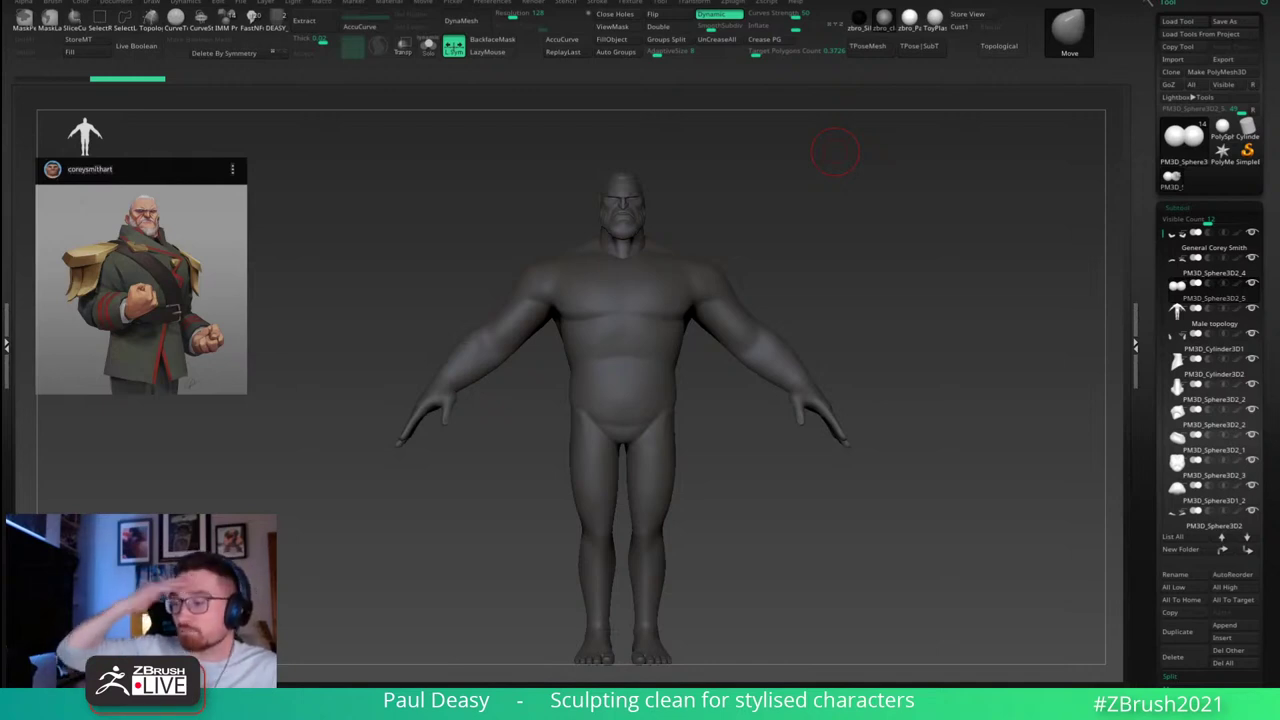
{"action": "key", "text": "super"}
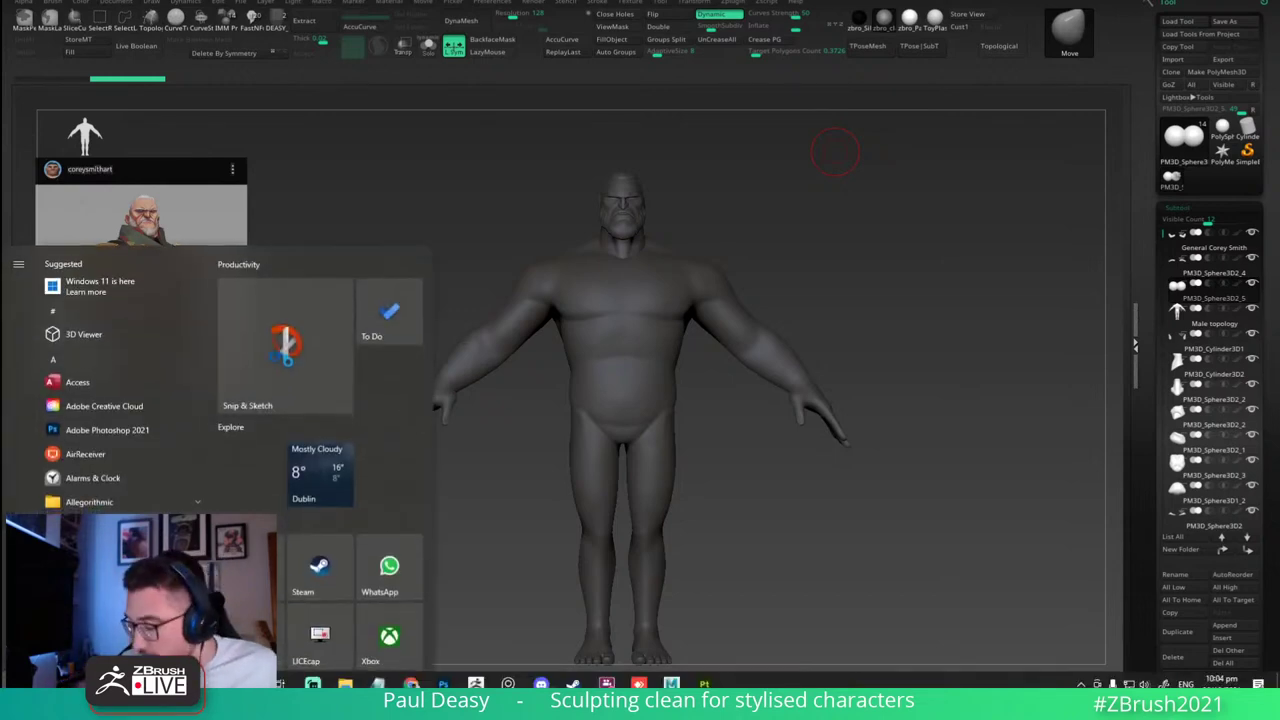
{"action": "key", "text": "super"}
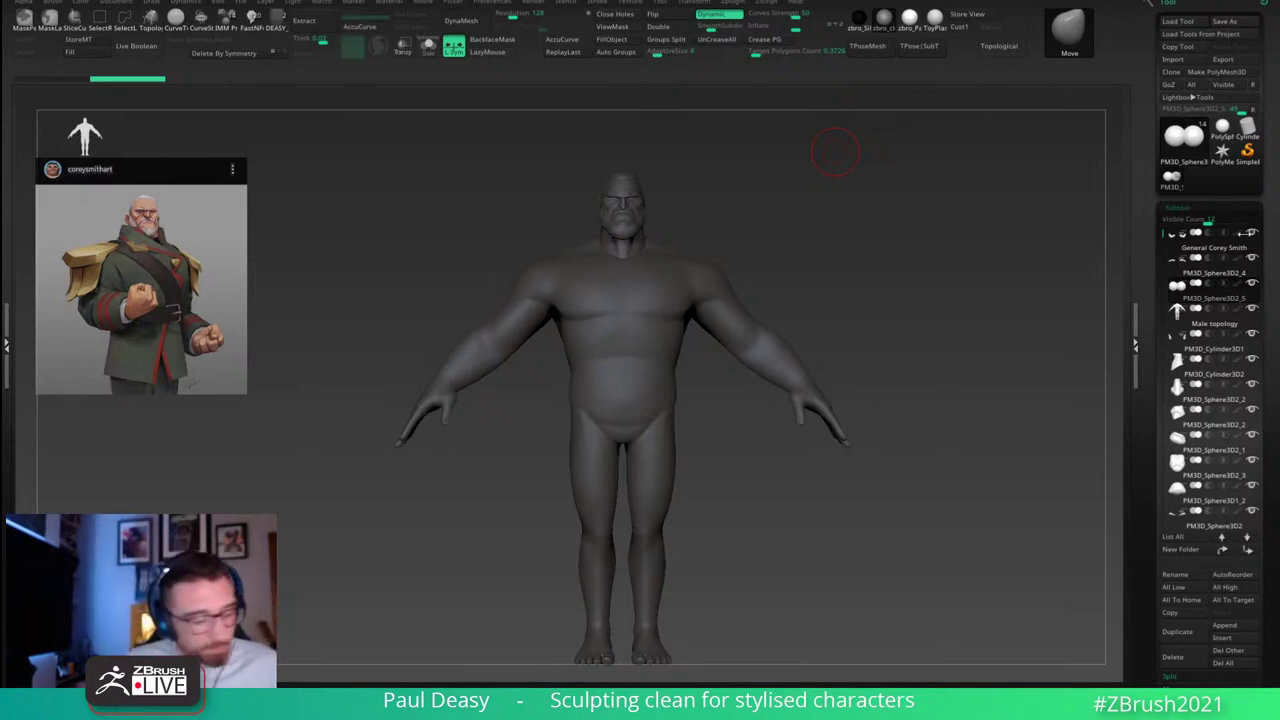
{"action": "key", "text": "super"}
{"action": "key", "text": "super"}
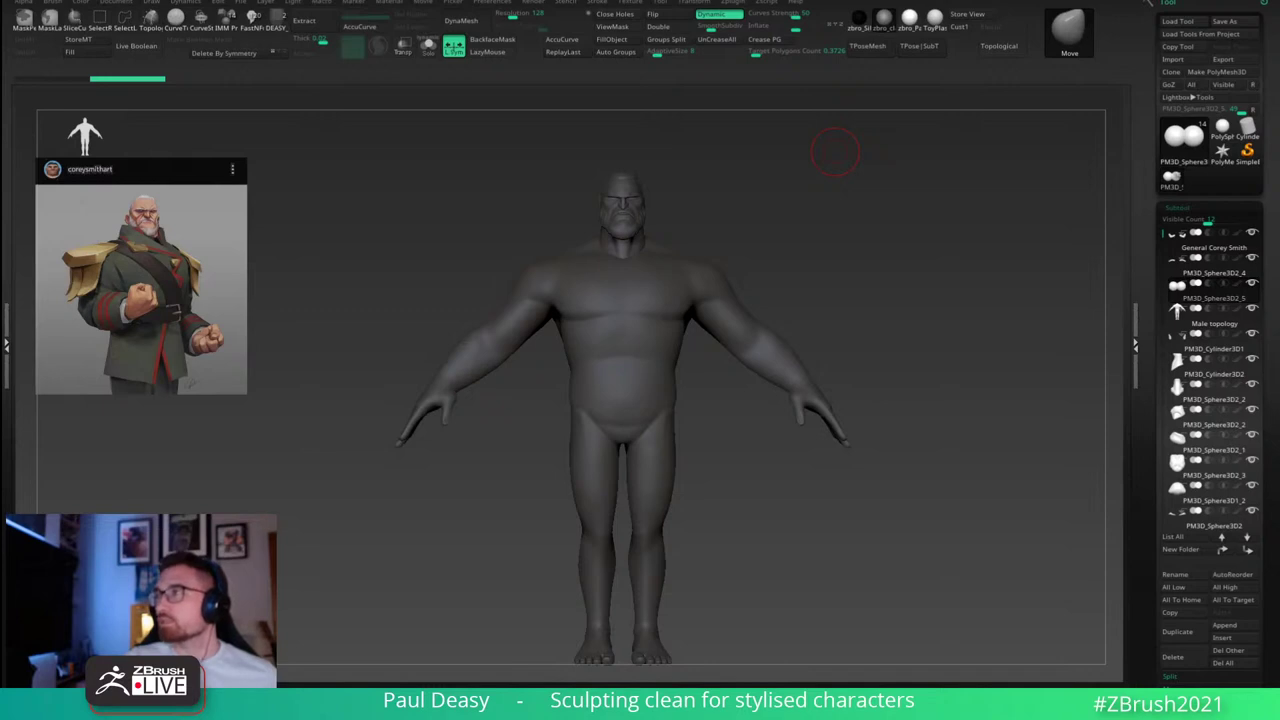
Step: Bring up the enlarged officer reference, shift it around to study the costume and pose, and return to the sculpt
{"action": "right_click_drag", "start_coordinate": [895, 0], "coordinate": [1002, 139]}
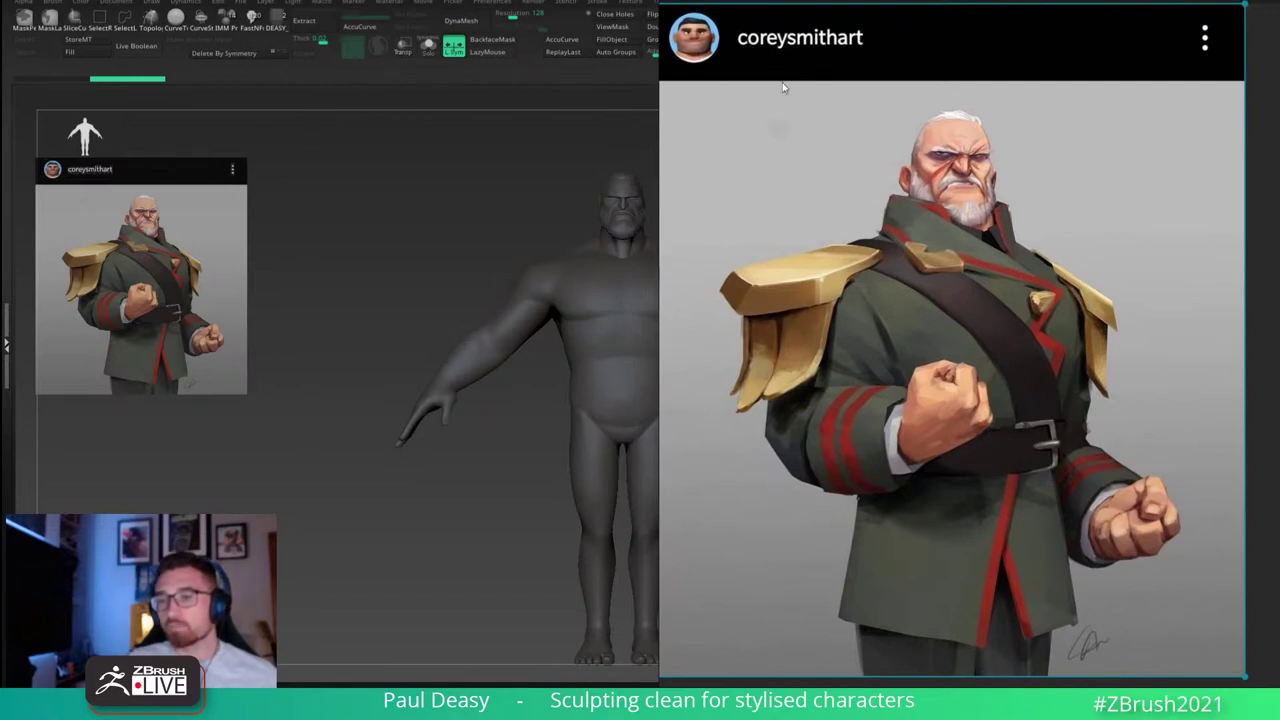
{"action": "right_click_drag", "start_coordinate": [1082, 214], "coordinate": [1080, 200]}
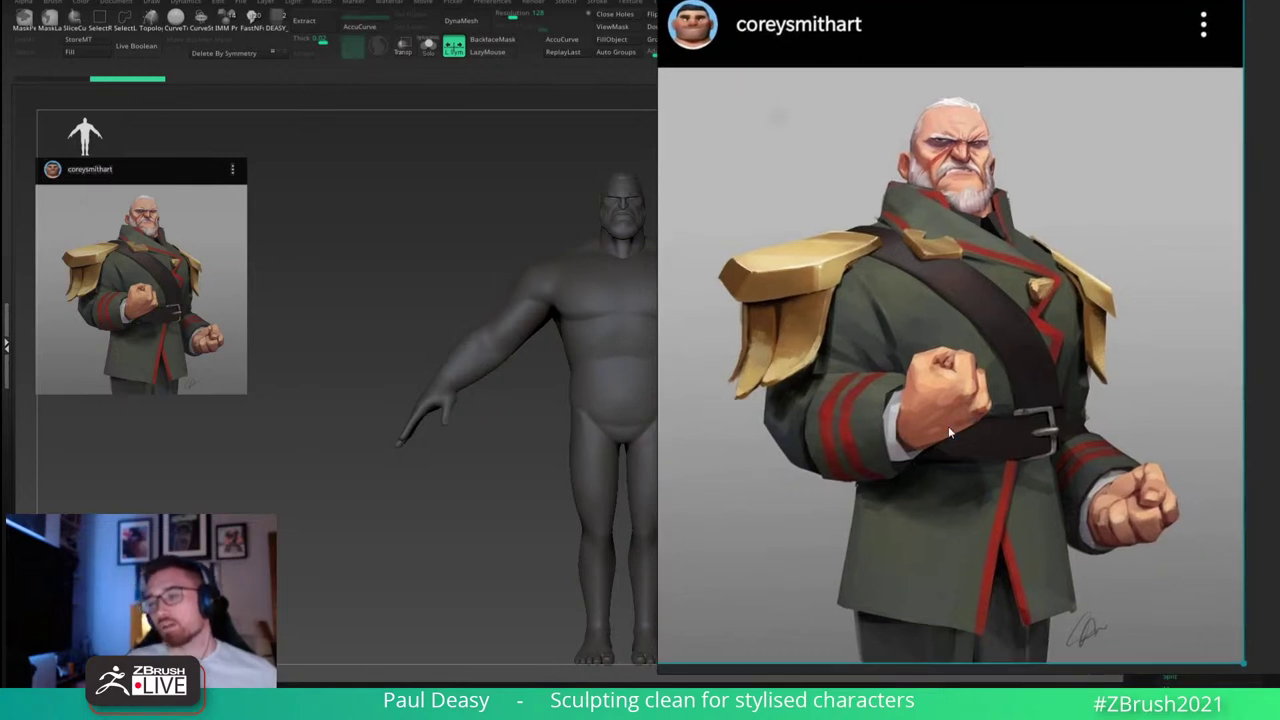
{"action": "right_click_drag", "start_coordinate": [1075, 218], "coordinate": [1073, 227]}
{"action": "right_click_drag", "start_coordinate": [1075, 287], "coordinate": [1005, 284]}
{"action": "left_click_drag", "start_coordinate": [1005, 284], "coordinate": [869, 312]}
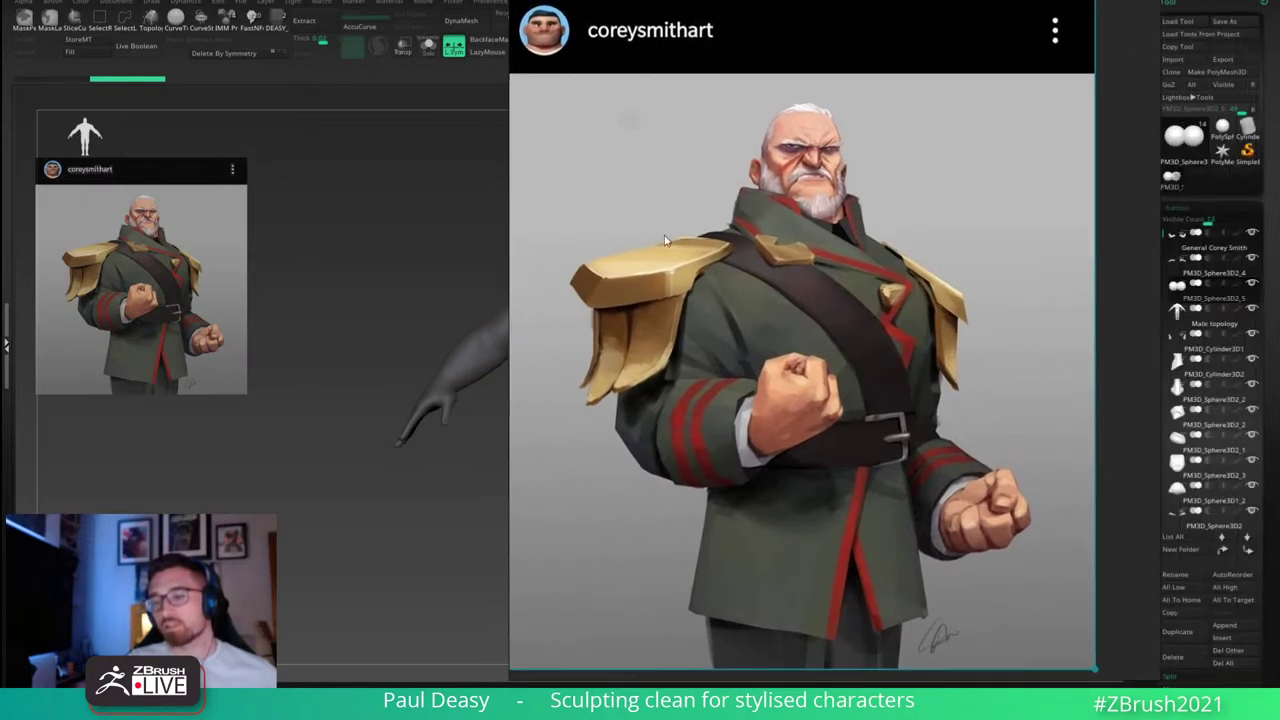
{"action": "mouse_move", "coordinate": [872, 362]}
{"action": "right_mouse_down"}
{"action": "mouse_move", "coordinate": [917, 328]}
{"action": "mouse_move", "coordinate": [922, 366]}
{"action": "mouse_move", "coordinate": [957, 368]}
{"action": "mouse_move", "coordinate": [996, 325]}
{"action": "right_mouse_up"}
{"action": "key", "text": "alt+Tab"}
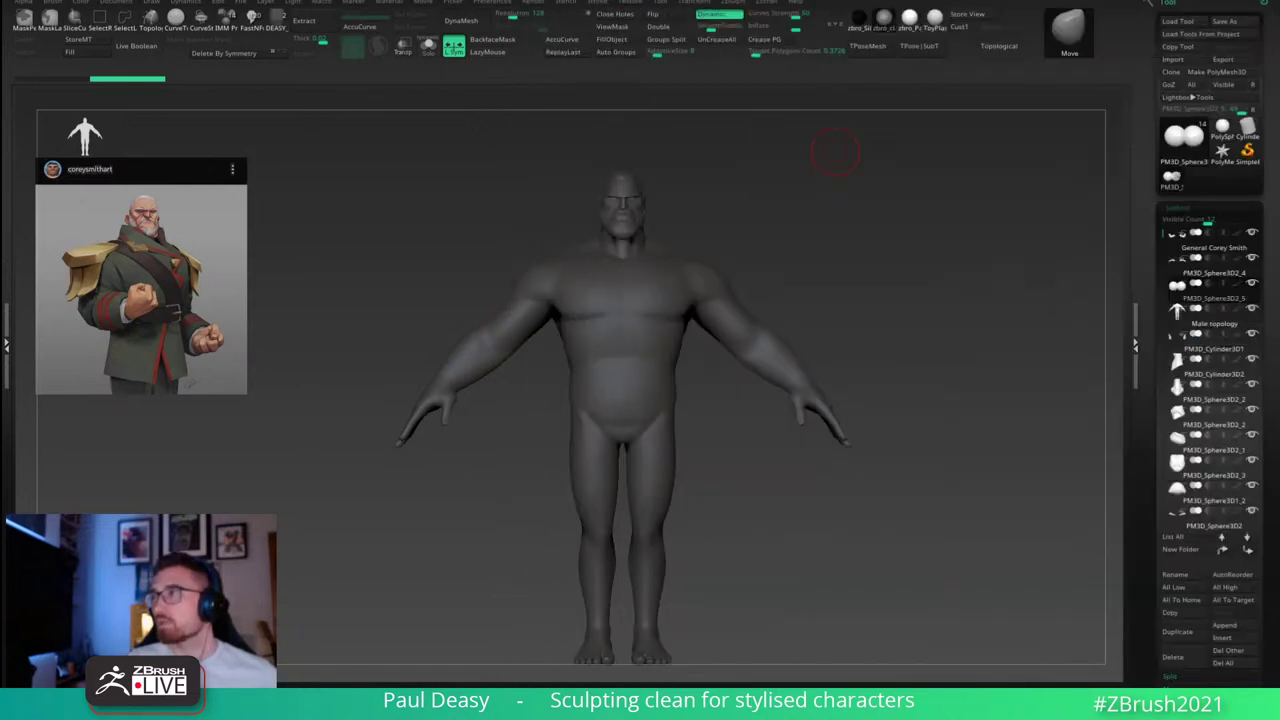
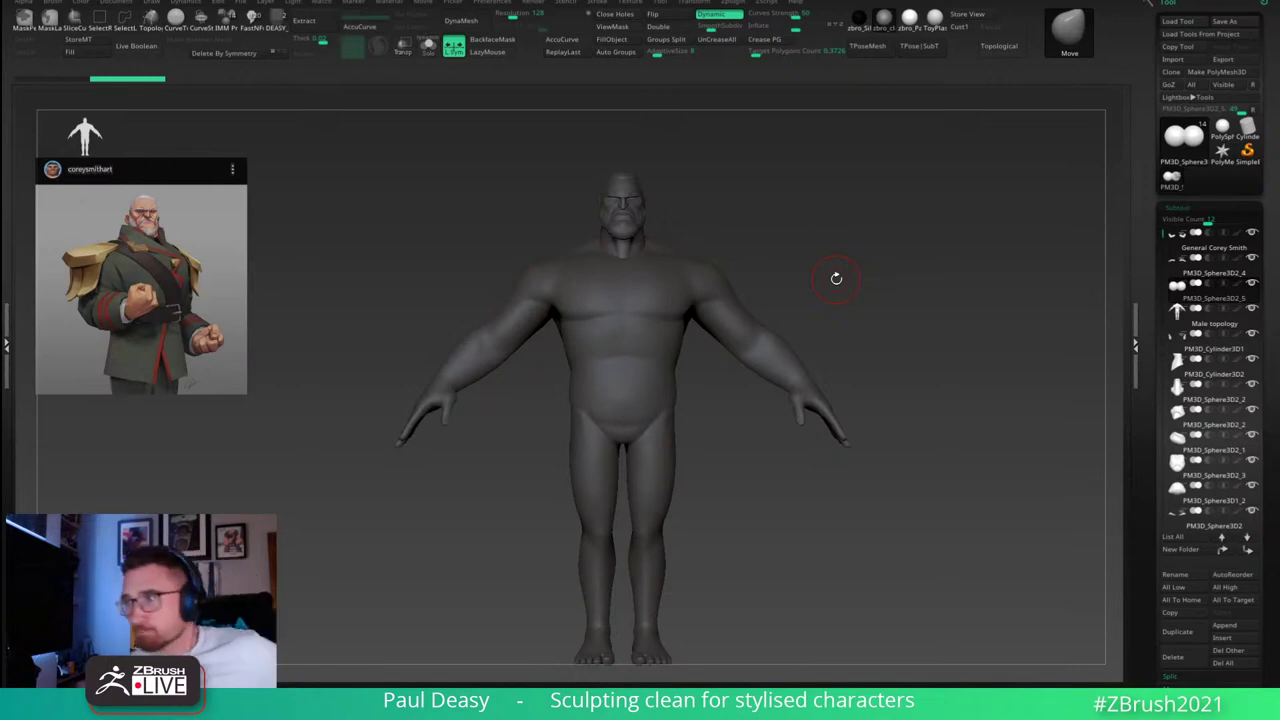
{"action": "key", "text": "super"}
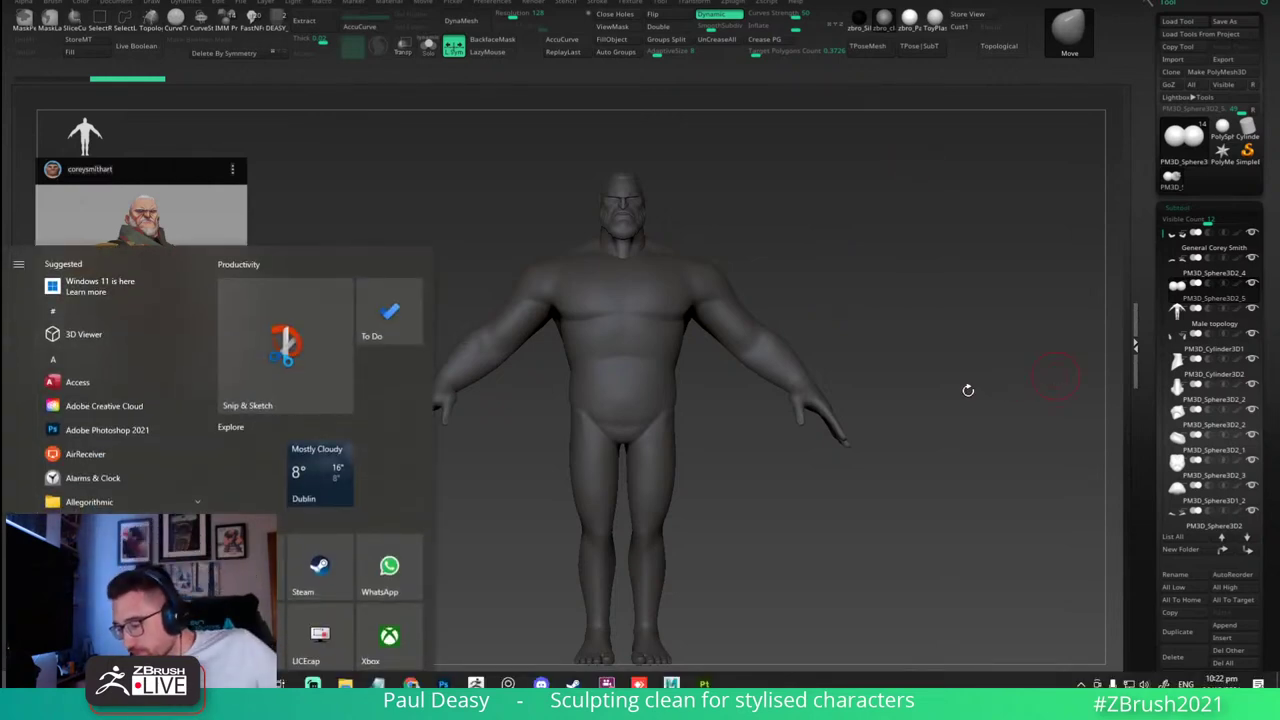
{"action": "key", "text": "super"}
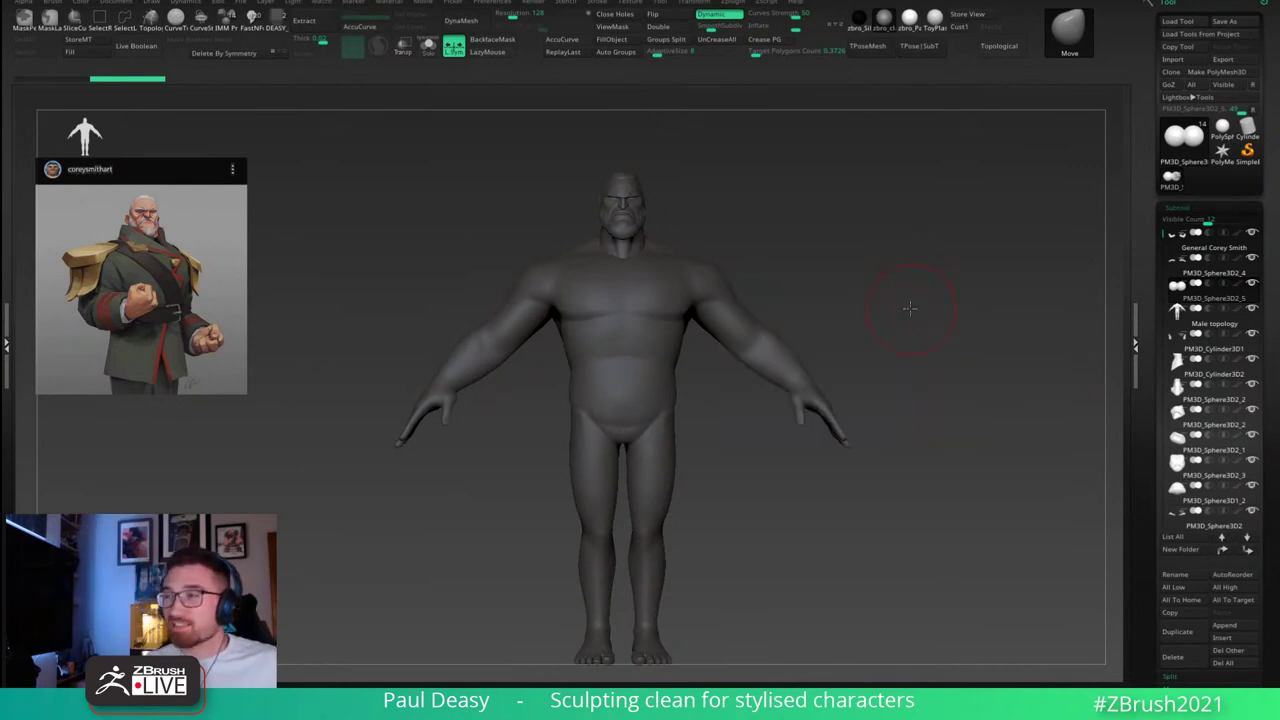
Step: Review the full figure and the bearded head from front and three-quarter angles
{"action": "right_click_drag", "start_coordinate": [910, 308], "coordinate": [903, 300]}
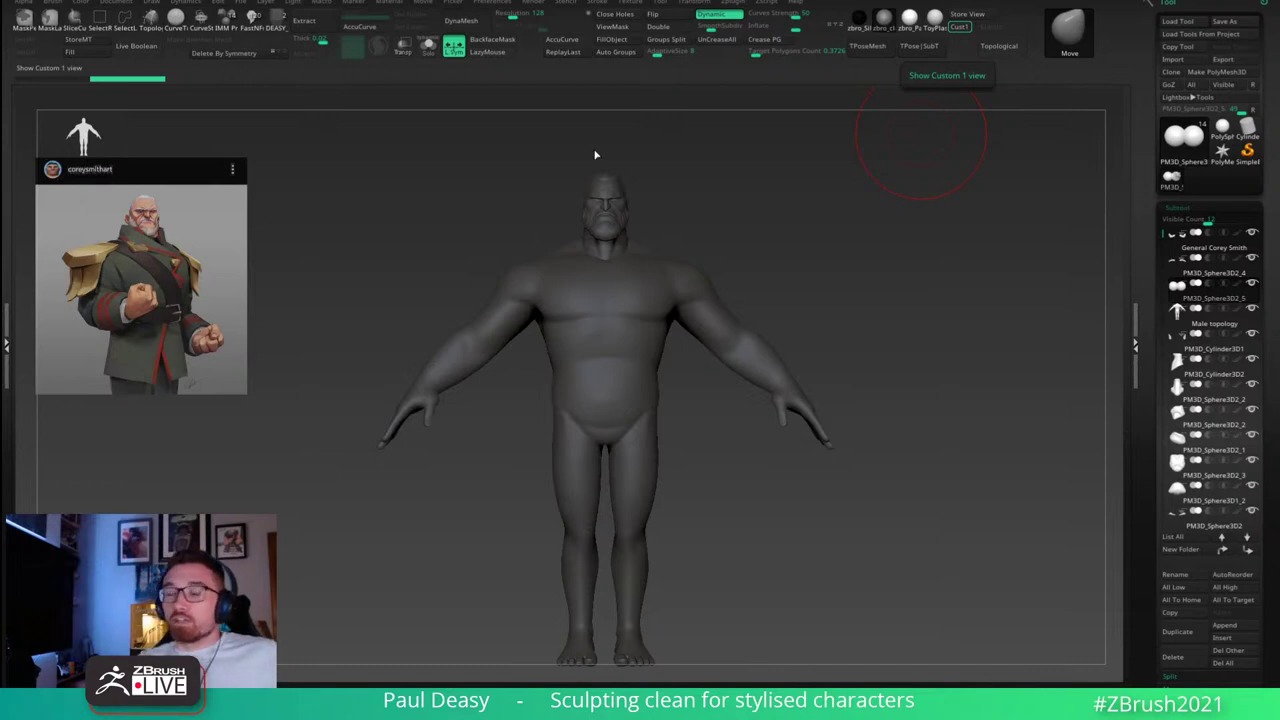
{"action": "right_click", "coordinate": [806, 270]}
{"action": "right_click_drag", "start_coordinate": [806, 294], "coordinate": [826, 252], "text": "alt"}
{"action": "right_click", "coordinate": [828, 237]}
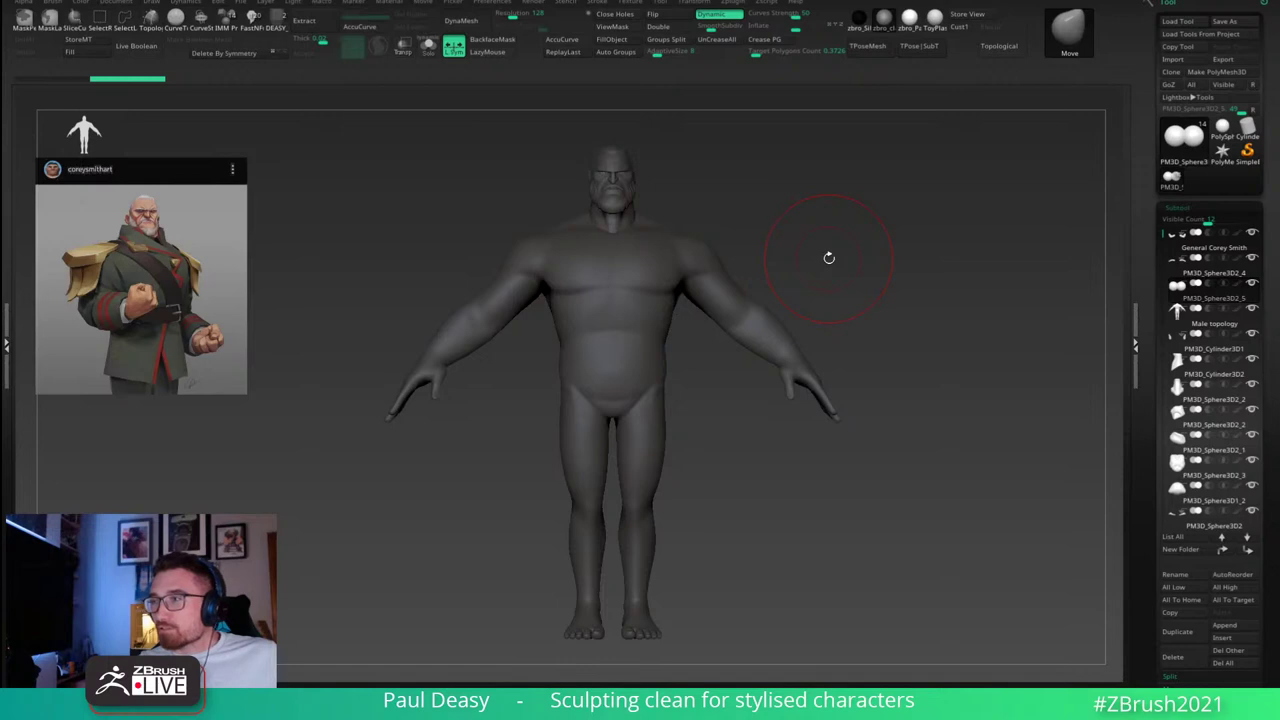
{"action": "right_click", "coordinate": [740, 310]}
{"action": "right_click_drag", "start_coordinate": [632, 293], "coordinate": [903, 306]}
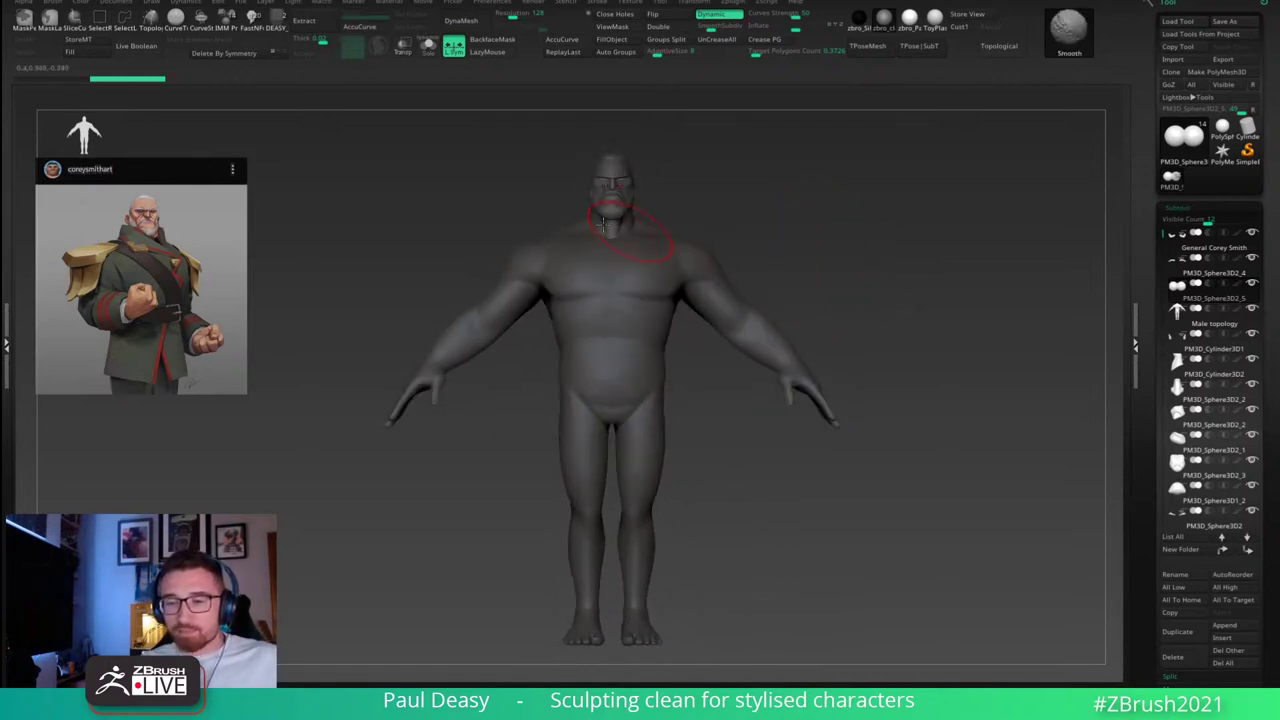
{"action": "right_click_drag", "start_coordinate": [603, 223], "coordinate": [738, 280], "text": "ctrl"}
{"action": "right_click", "coordinate": [620, 298]}
{"action": "right_click", "coordinate": [461, 237]}
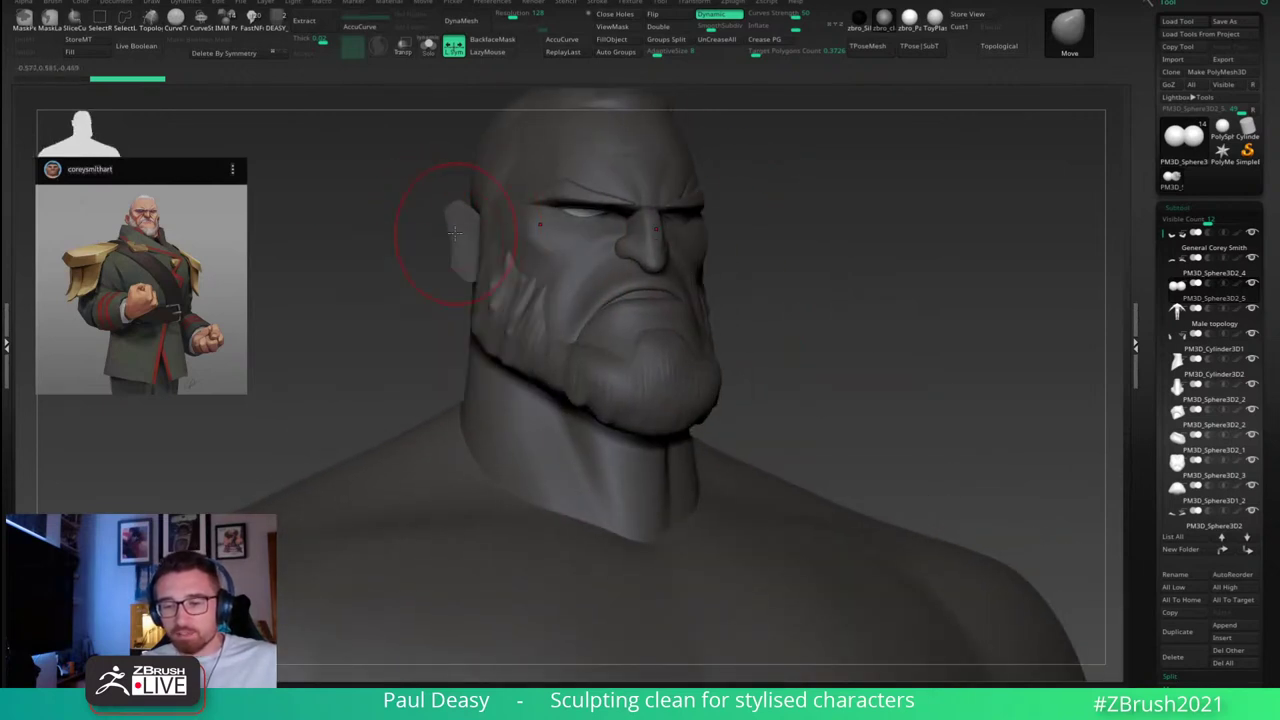
{"action": "right_click_drag", "start_coordinate": [652, 415], "coordinate": [632, 280], "text": "ctrl"}
{"action": "right_click_drag", "start_coordinate": [693, 378], "coordinate": [632, 354], "text": "alt"}
{"action": "mouse_move", "coordinate": [648, 290]}
{"action": "right_mouse_down"}
{"action": "mouse_move", "coordinate": [622, 287]}
{"action": "mouse_move", "coordinate": [633, 292]}
{"action": "right_mouse_up"}
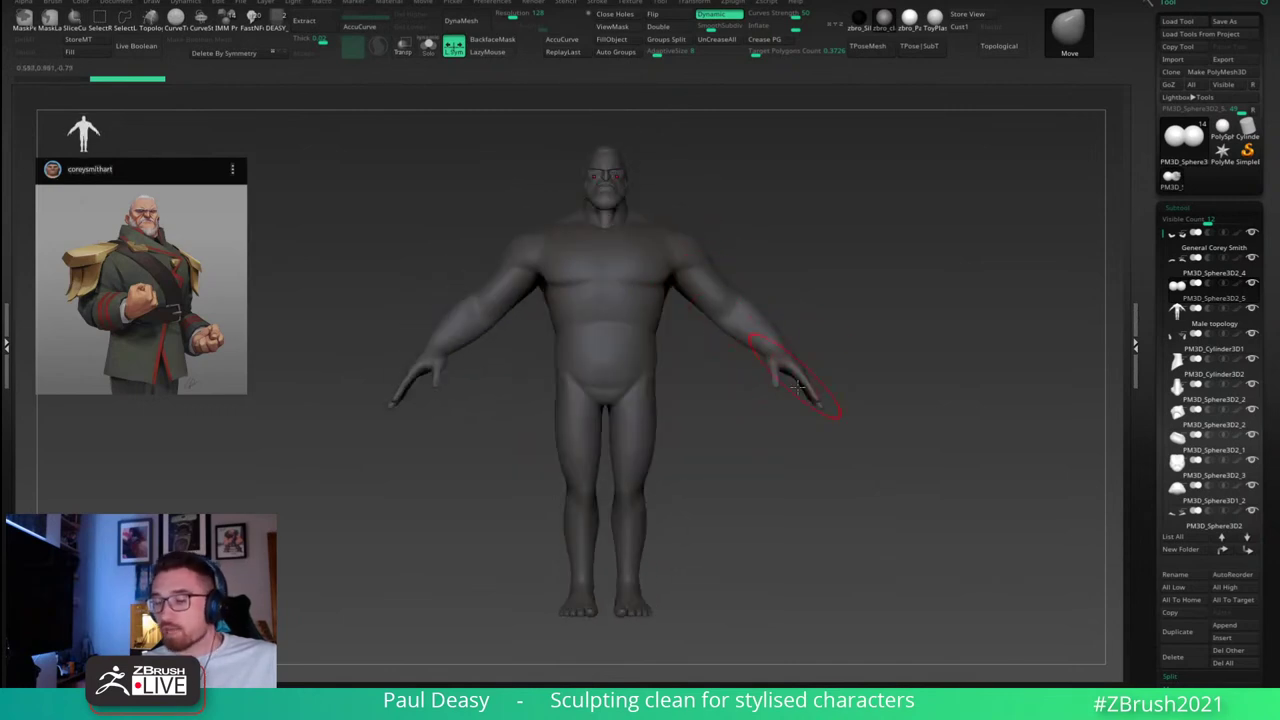
Step: Select the Male topology body and reshape the thumb with the Move brush, pulling its base and tip further down
{"action": "mouse_move", "coordinate": [792, 371]}
{"action": "right_mouse_down"}
{"action": "mouse_move", "coordinate": [738, 376]}
{"action": "mouse_move", "coordinate": [790, 500]}
{"action": "right_mouse_up"}
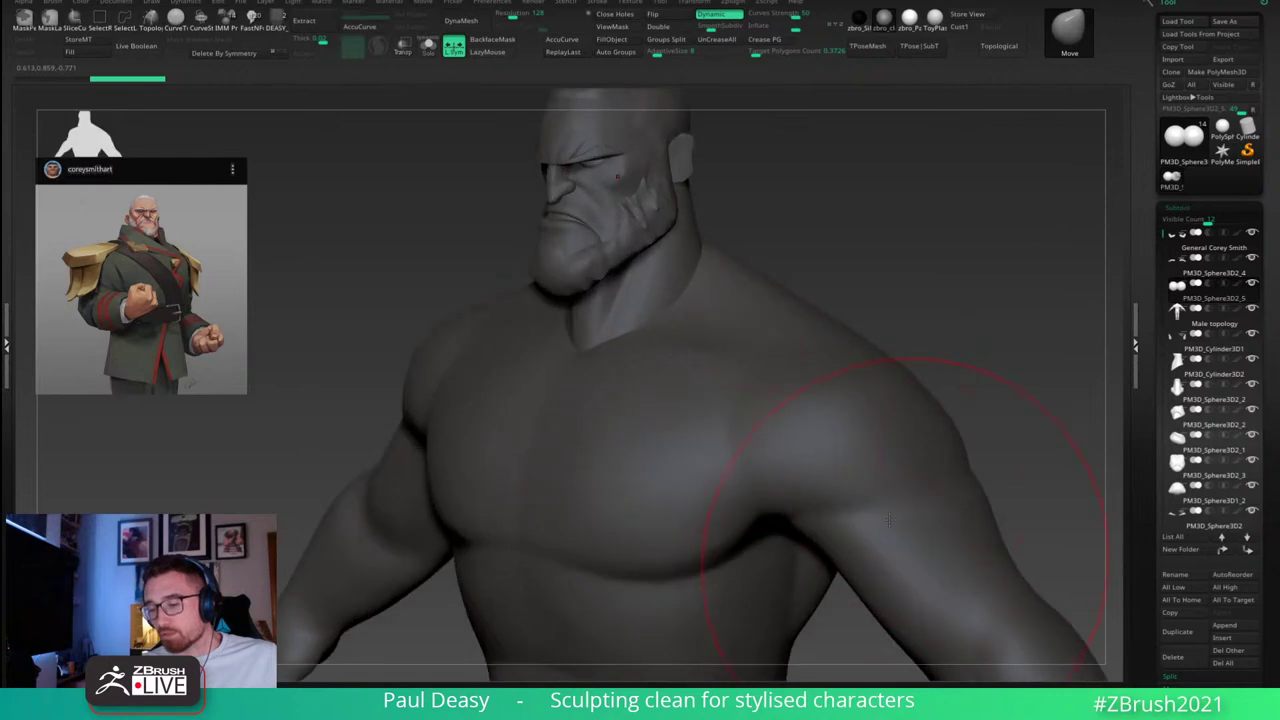
{"action": "right_click_drag", "start_coordinate": [900, 545], "coordinate": [640, 200], "text": "alt"}
{"action": "key", "text": "space"}
{"action": "left_click_drag", "start_coordinate": [750, 391], "coordinate": [738, 391]}
{"action": "right_click_drag", "start_coordinate": [738, 391], "coordinate": [689, 413]}
{"action": "left_click", "coordinate": [689, 440], "text": "alt"}
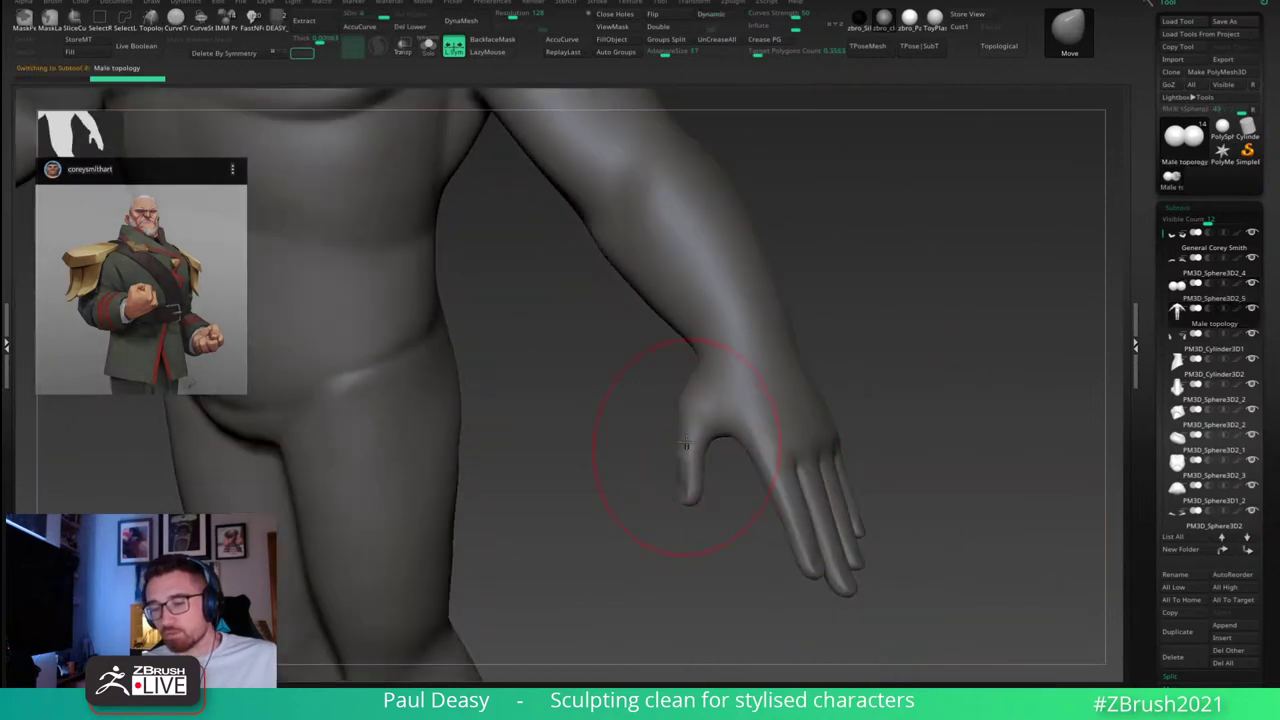
{"action": "left_click_drag", "start_coordinate": [686, 455], "coordinate": [696, 475]}
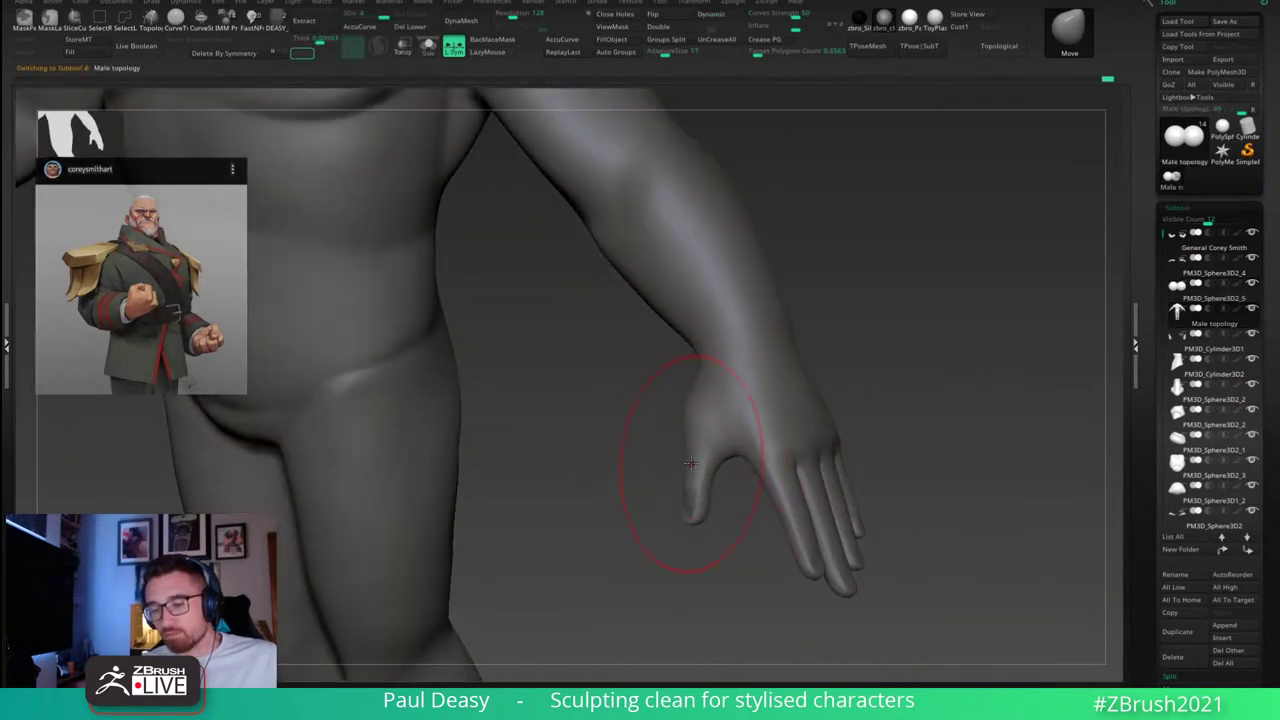
{"action": "right_click_drag", "start_coordinate": [688, 402], "coordinate": [679, 461]}
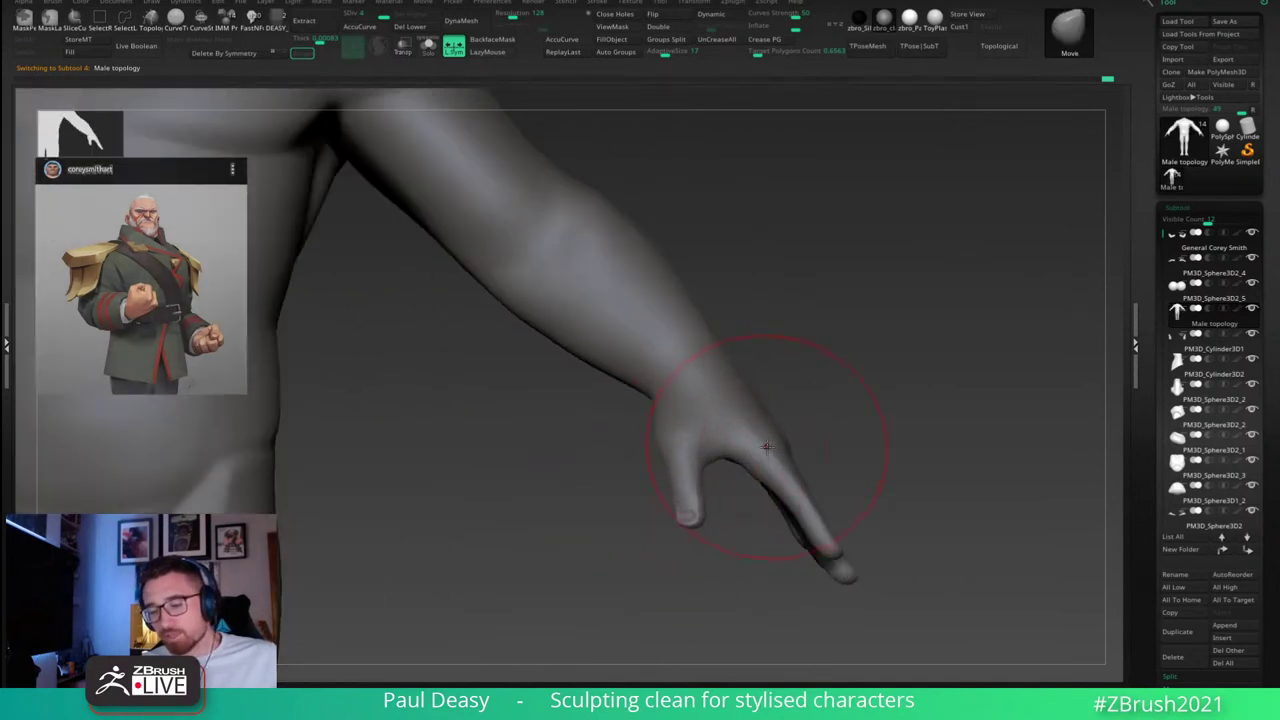
Step: Frame the whole body and bring up the enlarged officer reference beside it to compare proportions
{"action": "key", "text": "f"}
{"action": "right_click_drag", "start_coordinate": [661, 364], "coordinate": [657, 306], "text": "alt"}
{"action": "right_click_drag", "start_coordinate": [785, 301], "coordinate": [787, 318]}
{"action": "right_click_drag", "start_coordinate": [1279, 402], "coordinate": [1017, 350]}
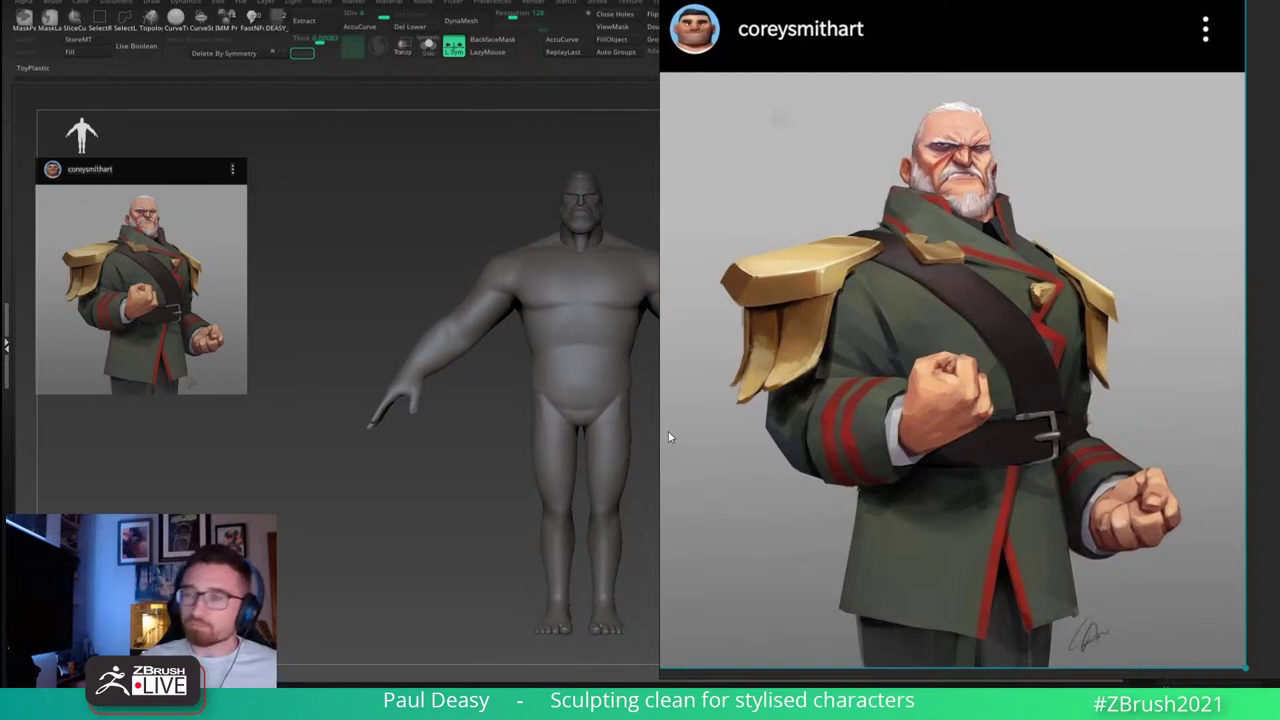